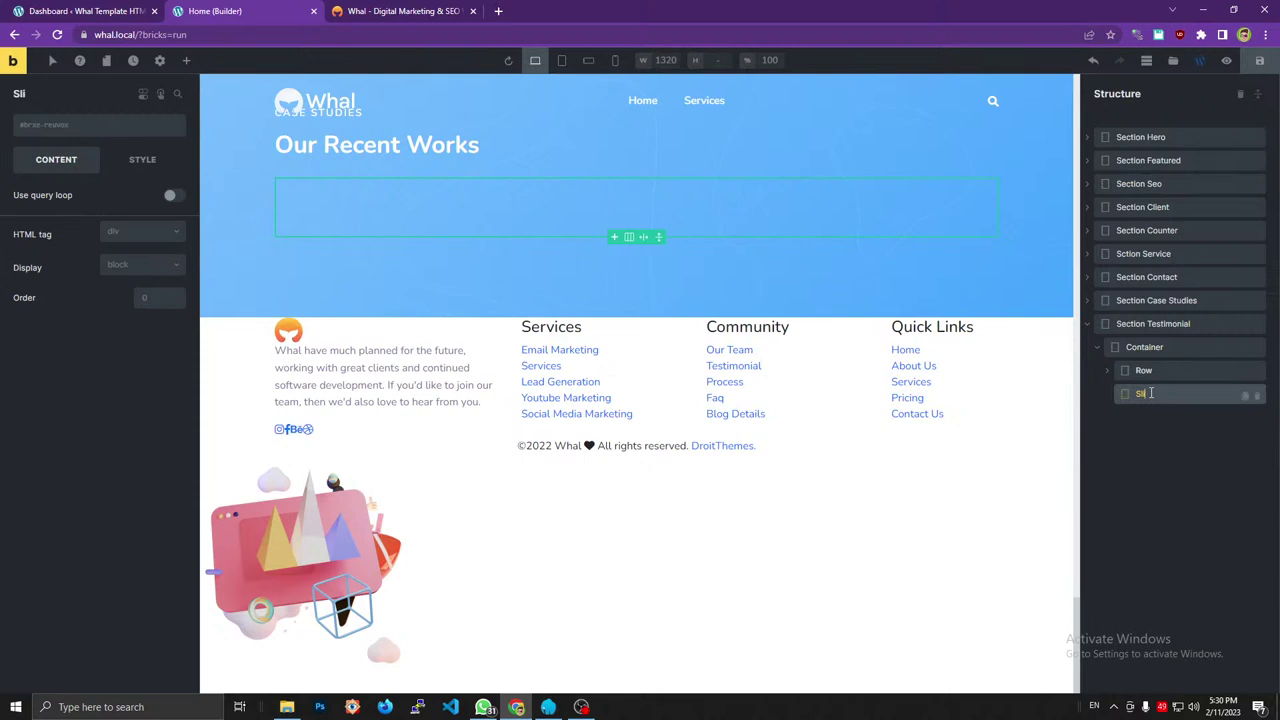
Name the element Slider Wrapper and give it the slider_aria CSS class.
text(der Wrapper)
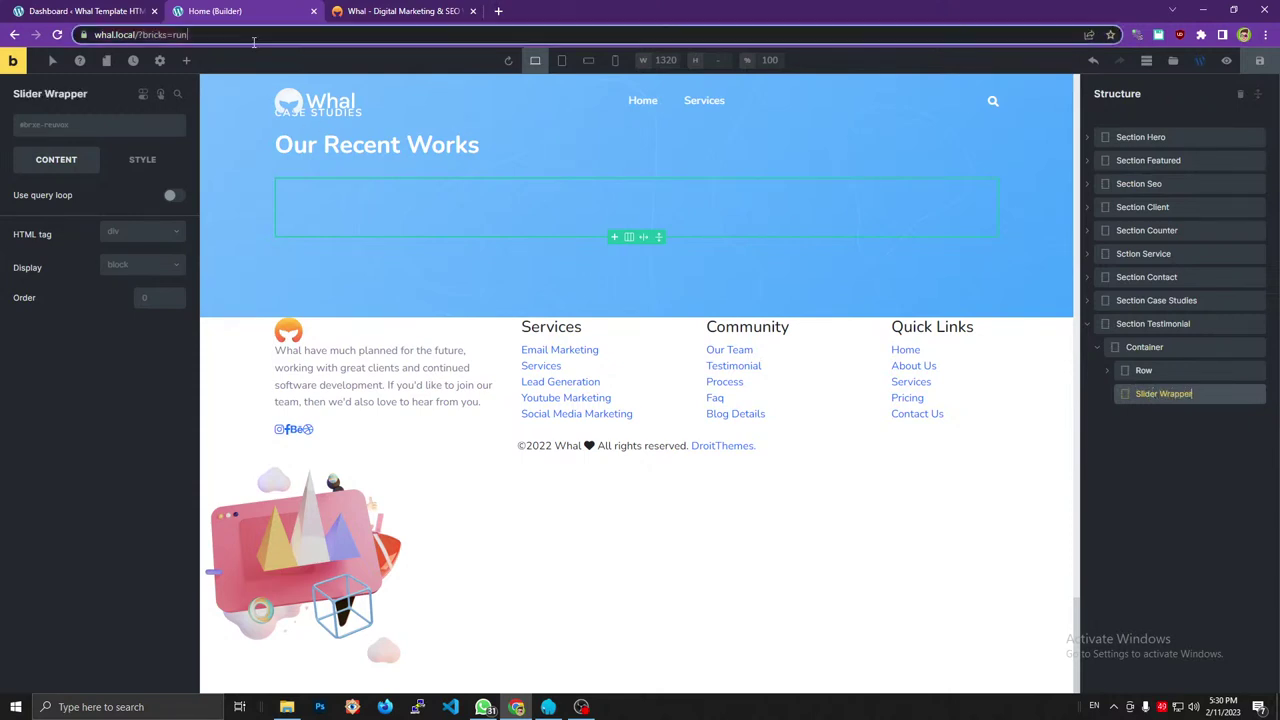
click(254, 38)
text(slider_aria)
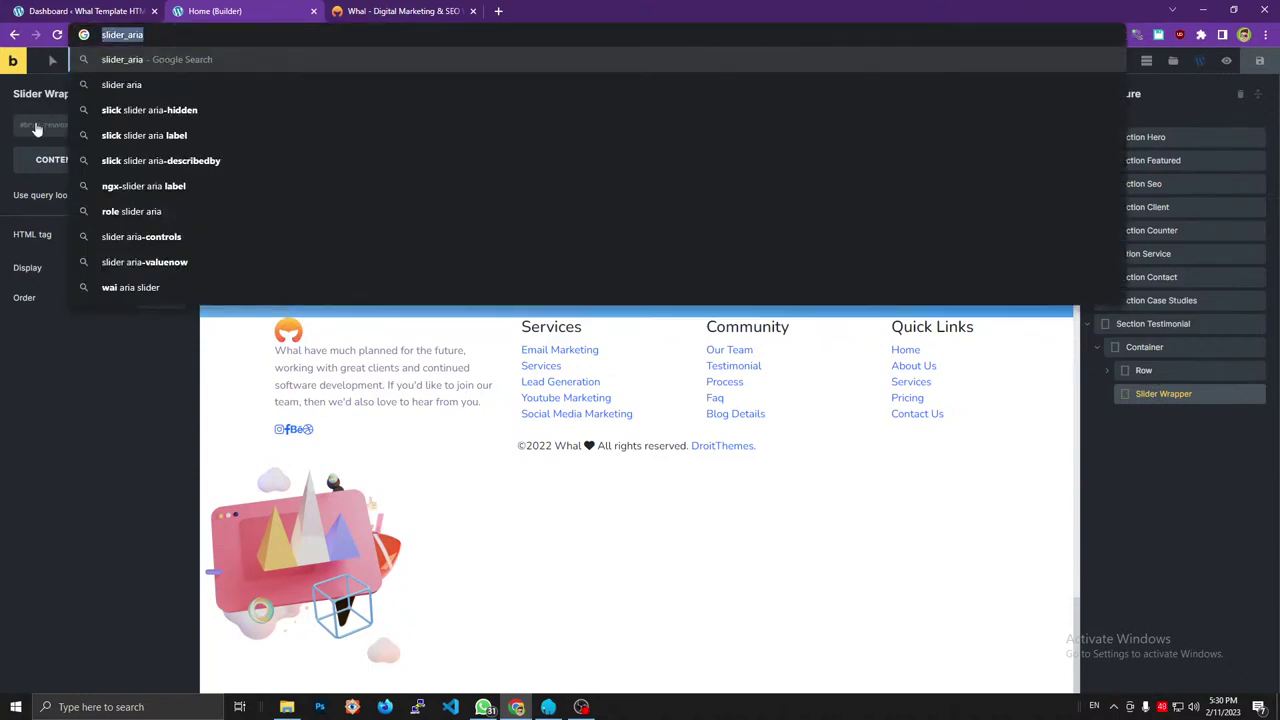
click(36, 128)
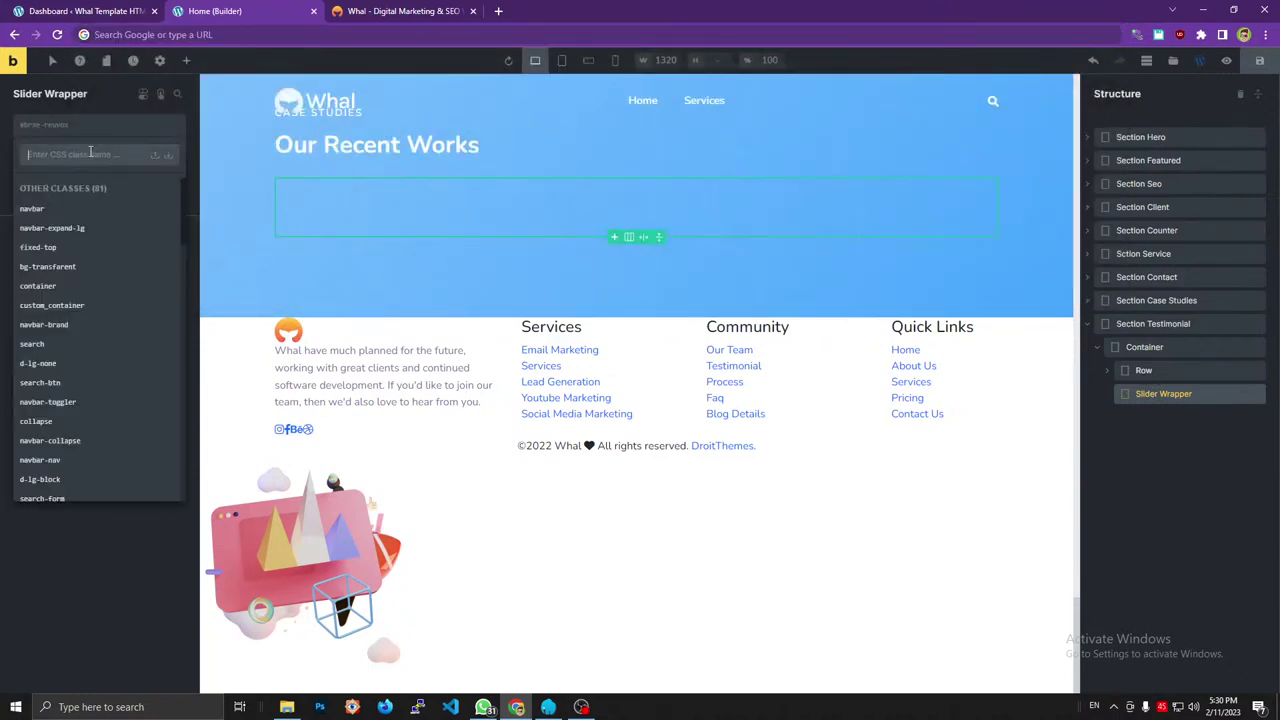
text(slider_aria)
Inspect the first slider_item in the original Whal template's markup, then return to the builder.
click(154, 155)
click(400, 11)
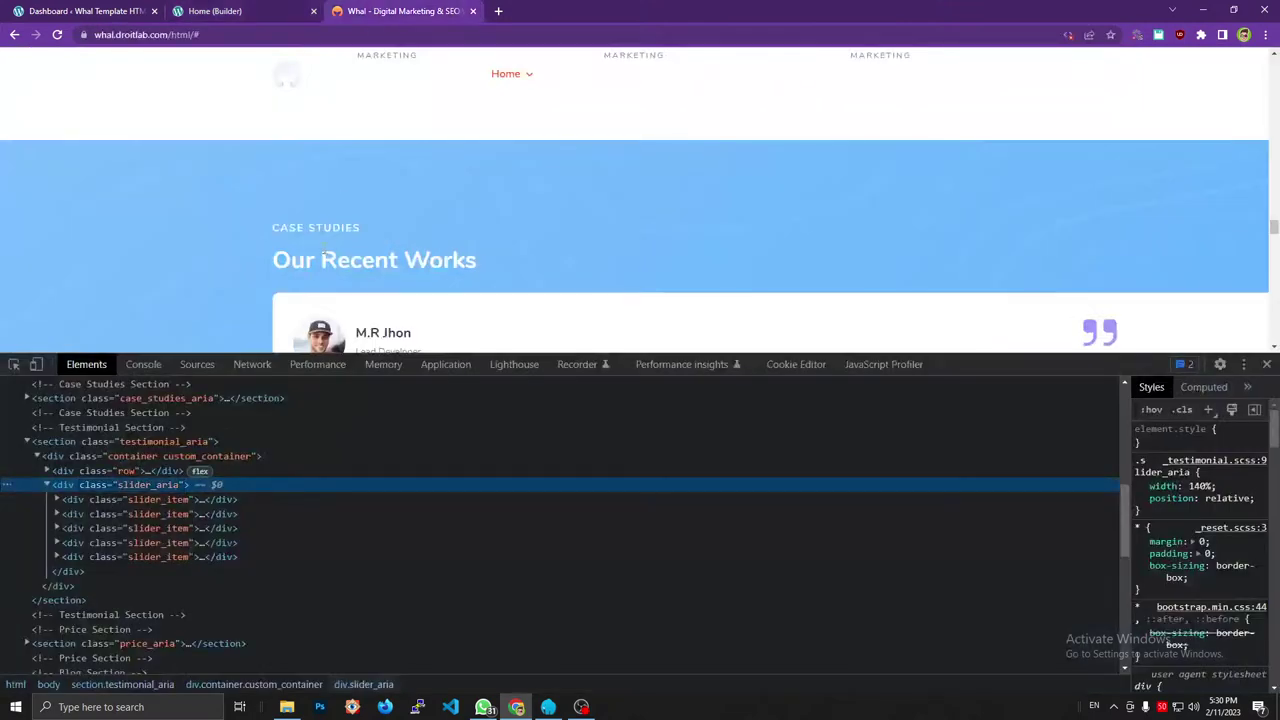
click(156, 499)
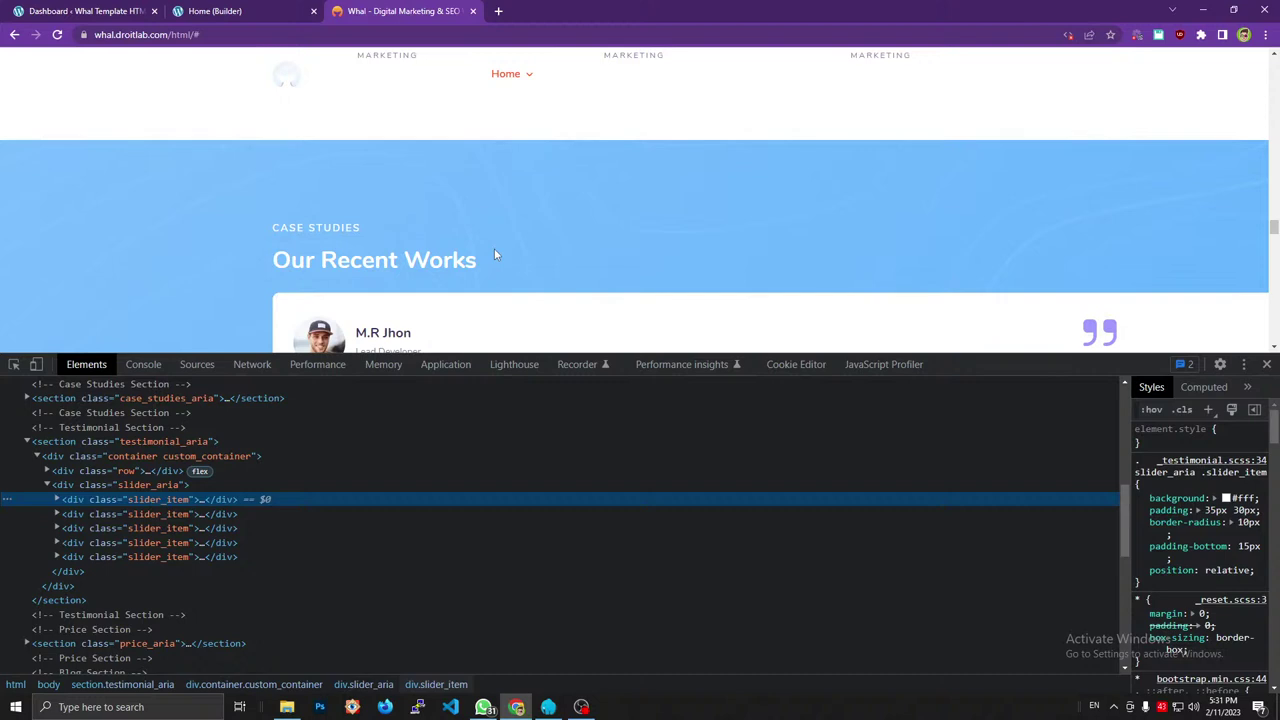
click(236, 10)
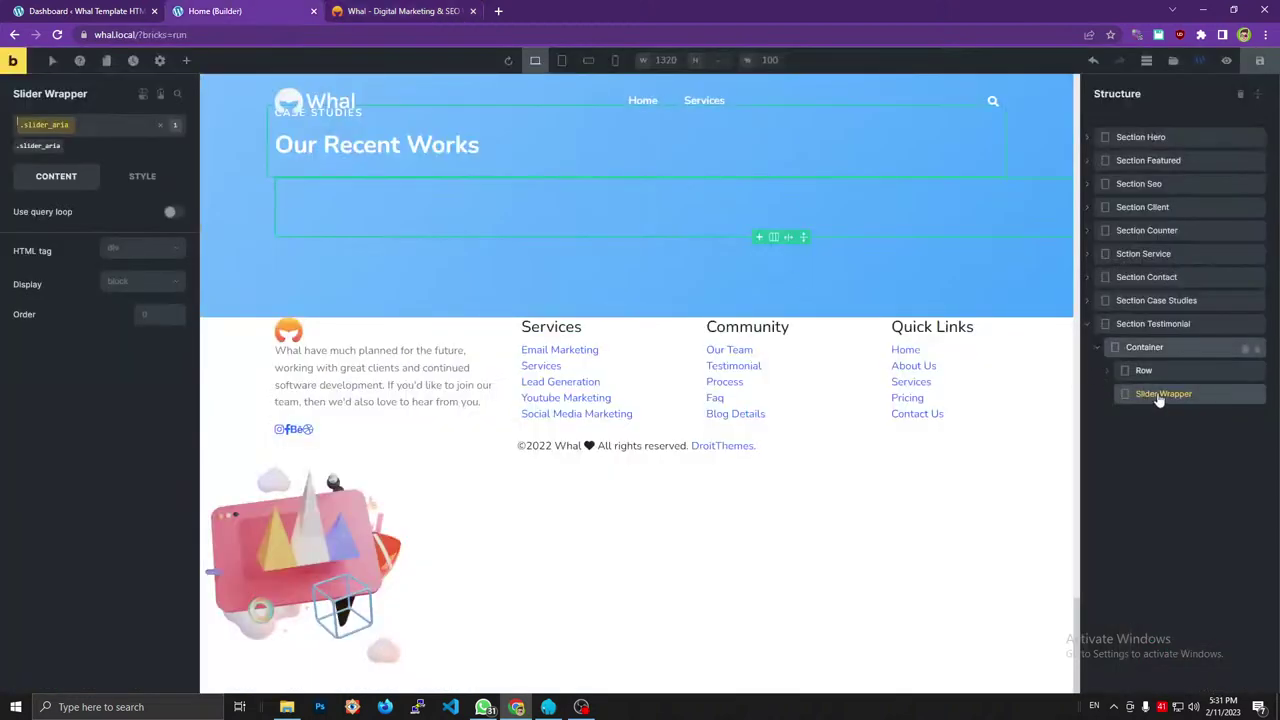
Go to the Plugins > Add New page in WordPress admin.
click(400, 11)
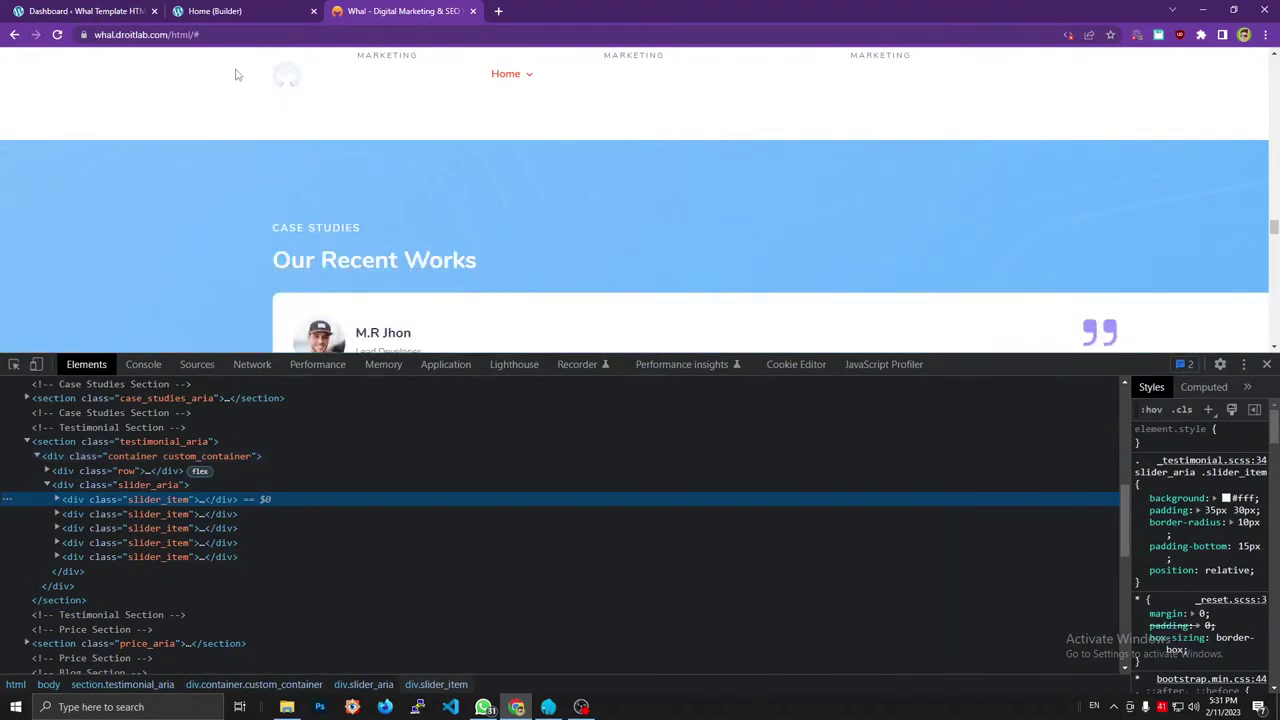
key(ctrl+1)
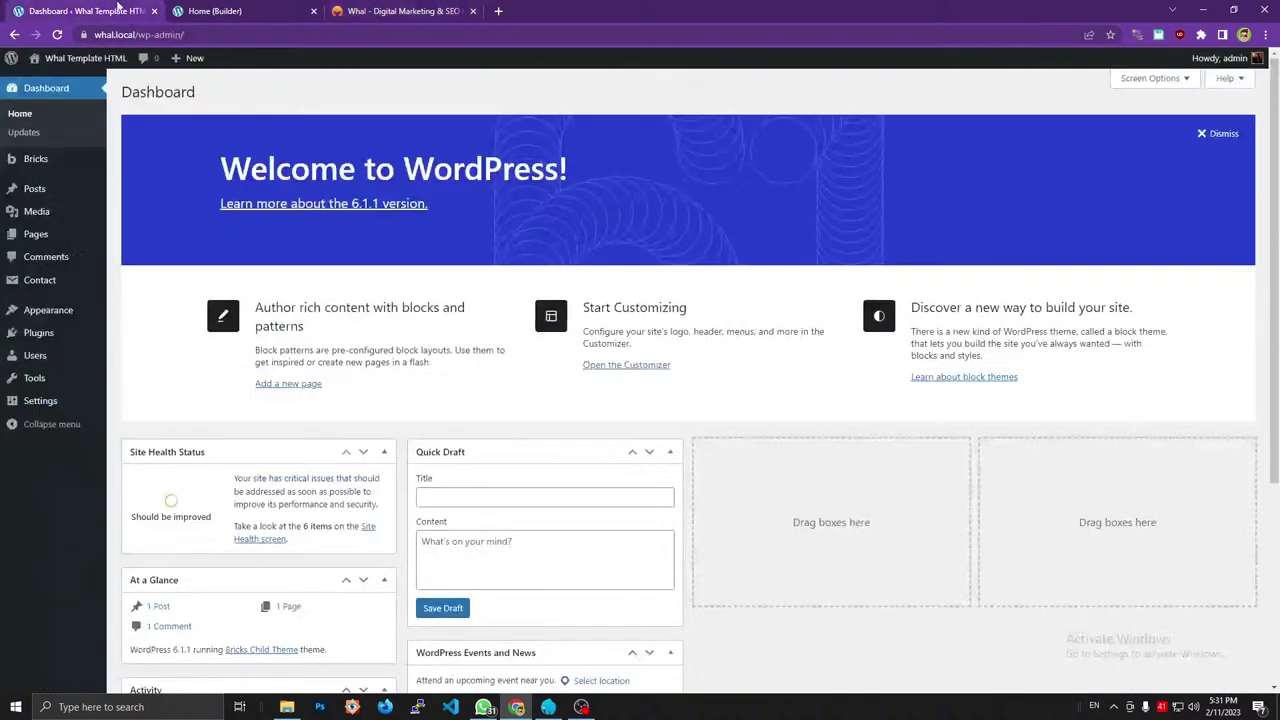
mouse_move(42, 333)
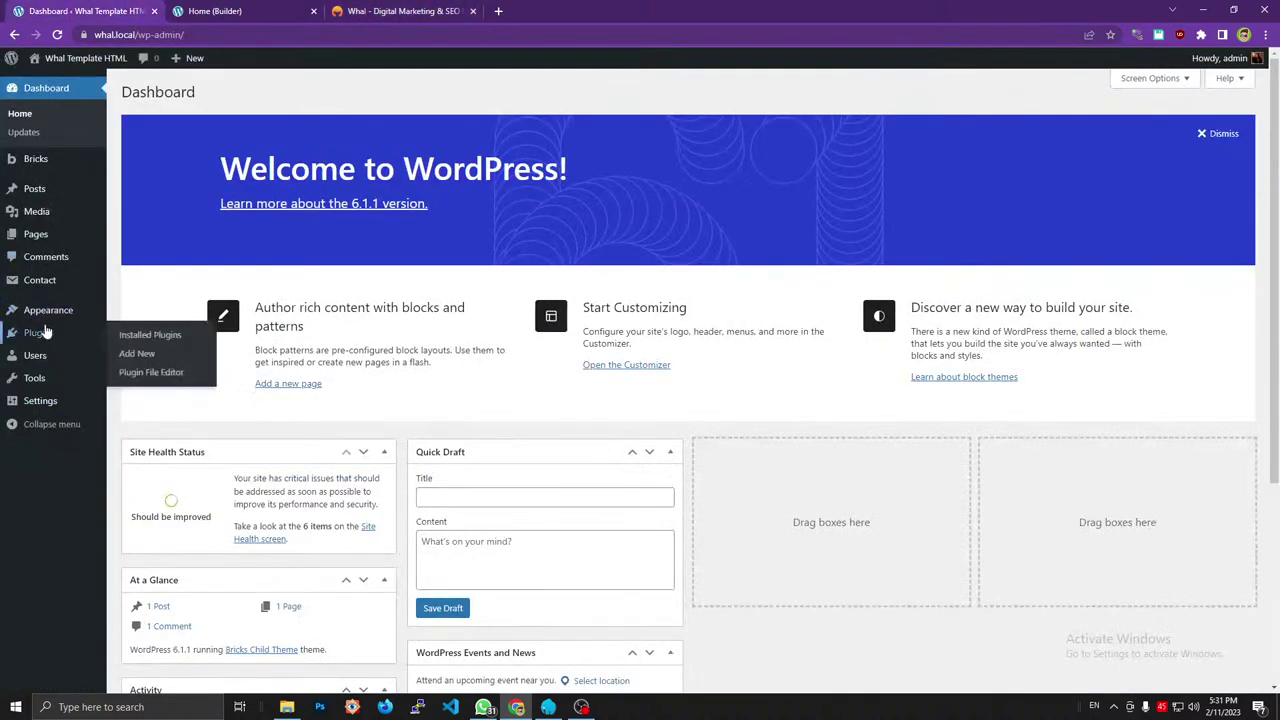
click(135, 353)
click(270, 10)
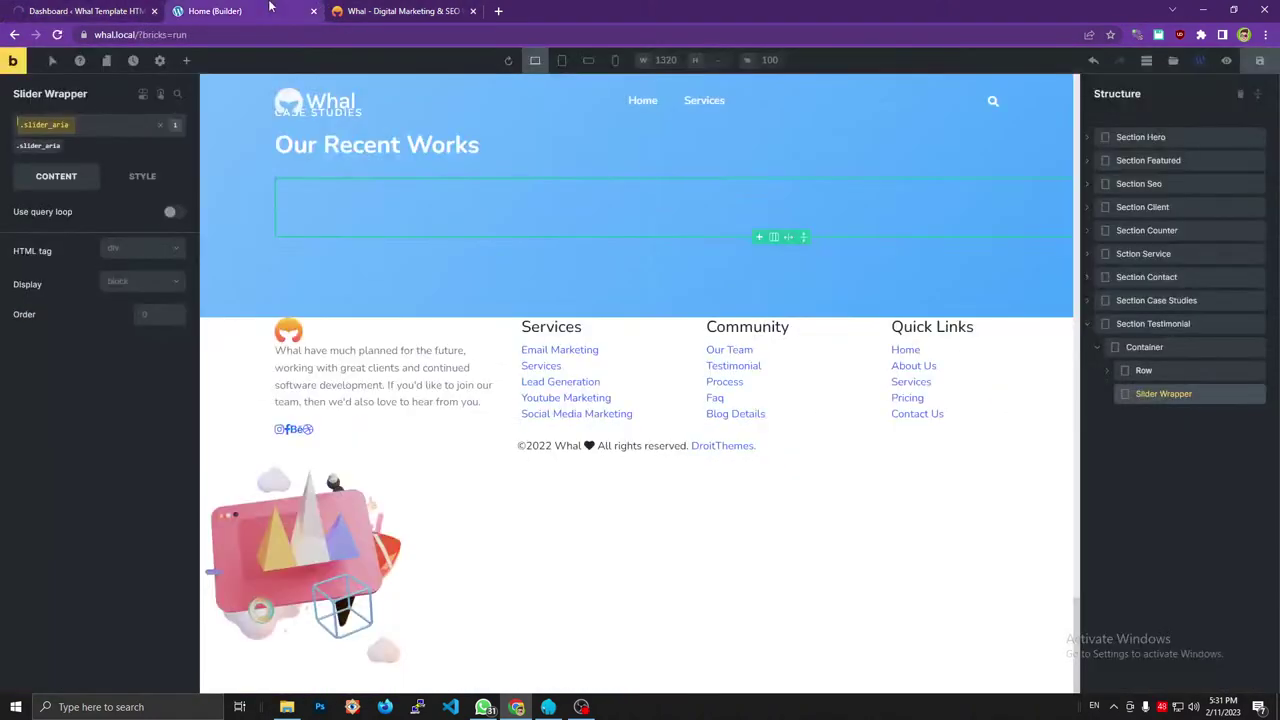
click(138, 8)
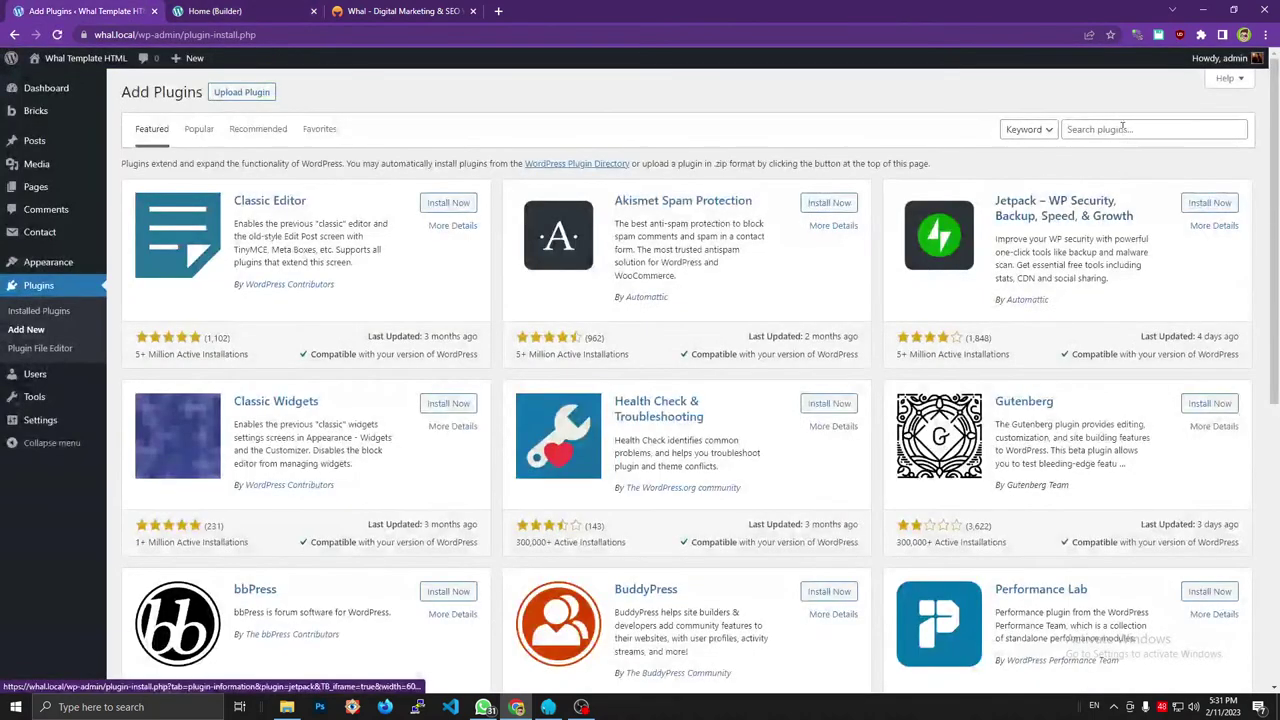
Search the plugin directory for cpt, then install and activate Custom Post Type UI.
click(1122, 128)
text(cpt)
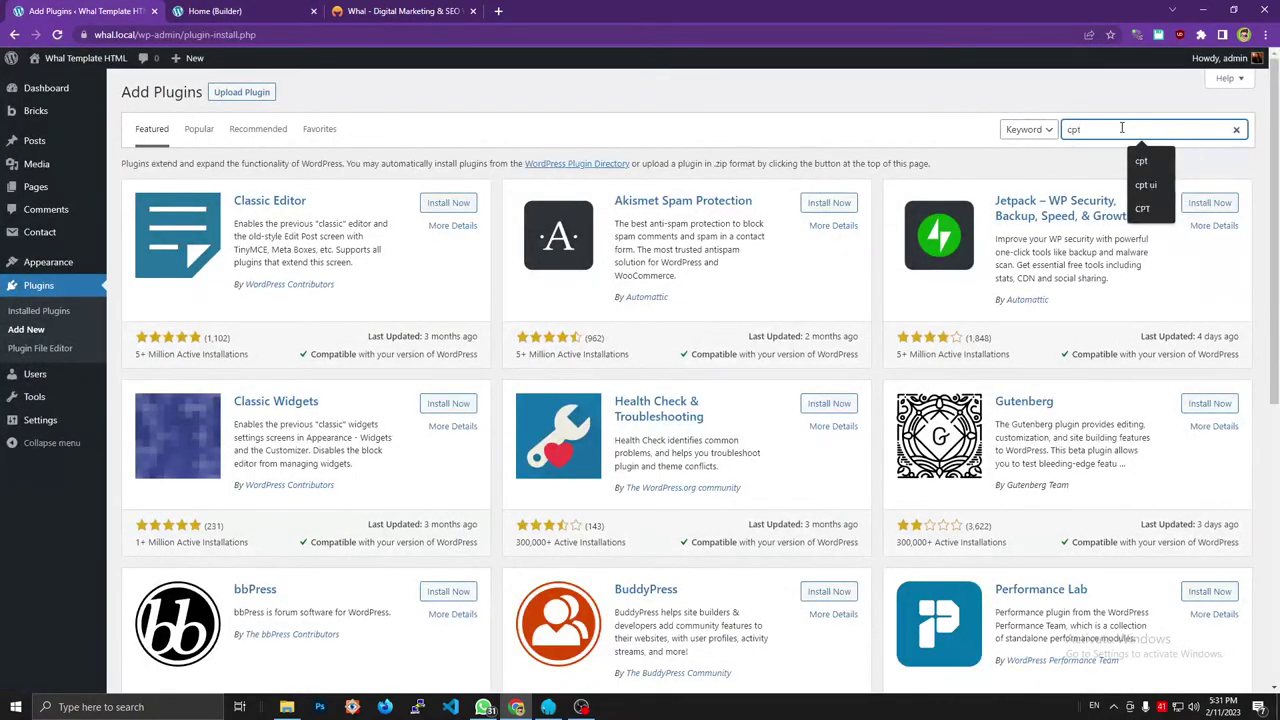
key(Return)
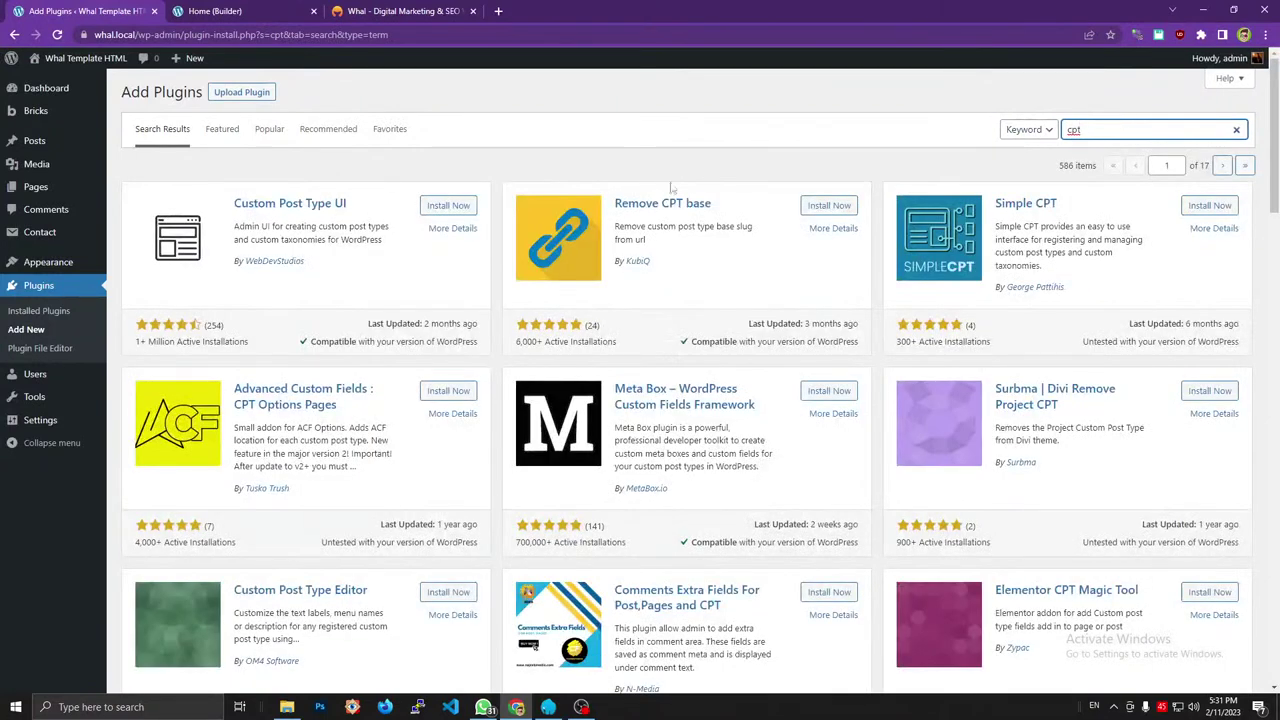
click(448, 205)
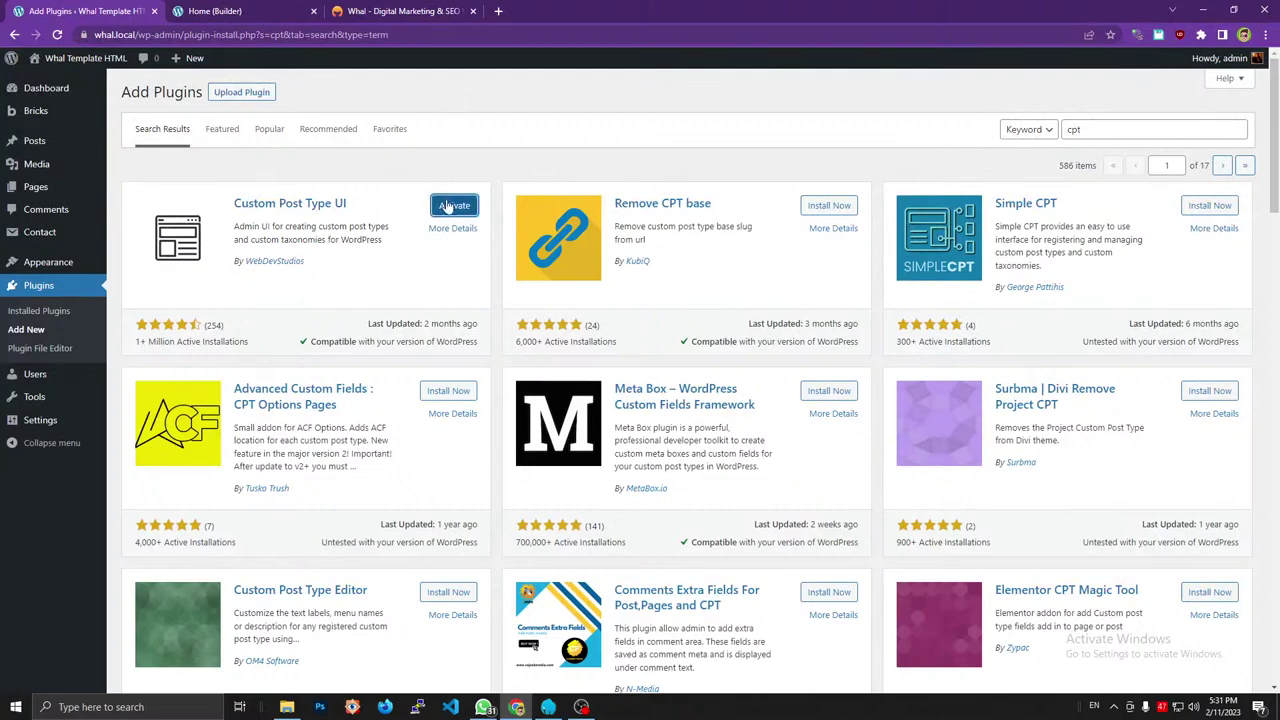
click(450, 206)
click(400, 11)
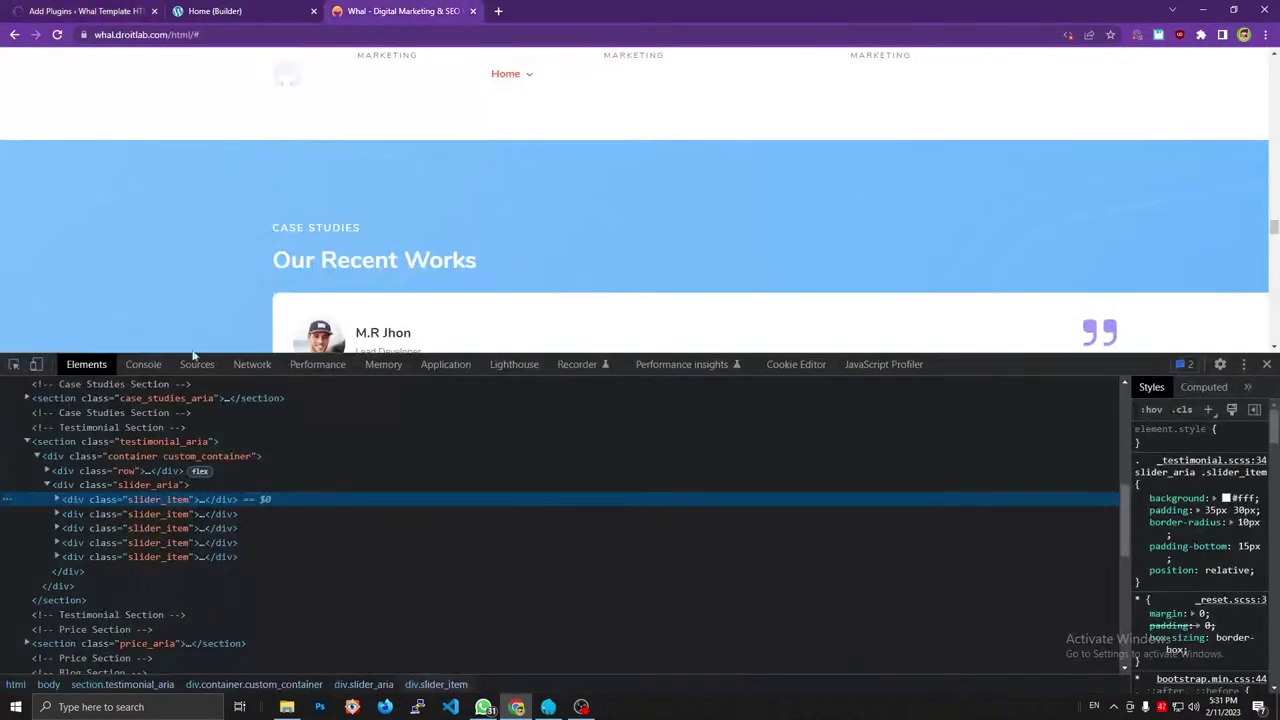
Expand the first slider_item and review its author name, testimonial paragraph and Lead Developer occupation.
click(56, 499)
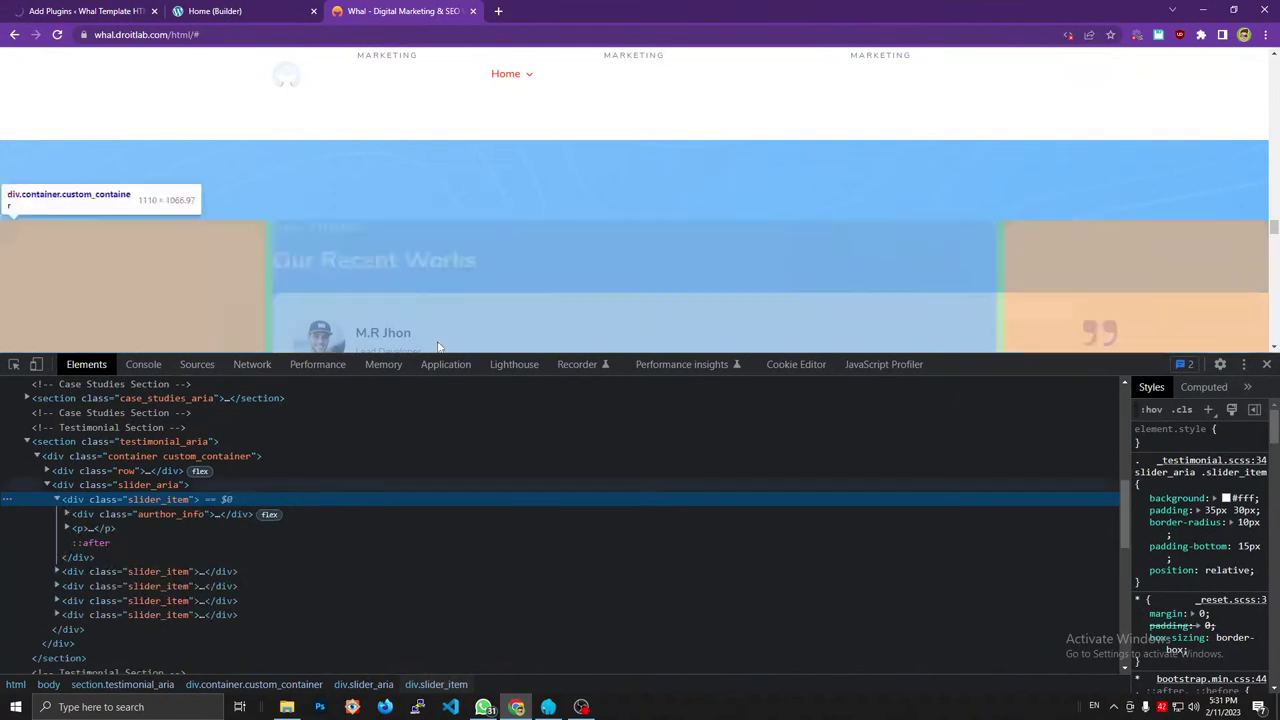
scroll(437, 340, down, 2)
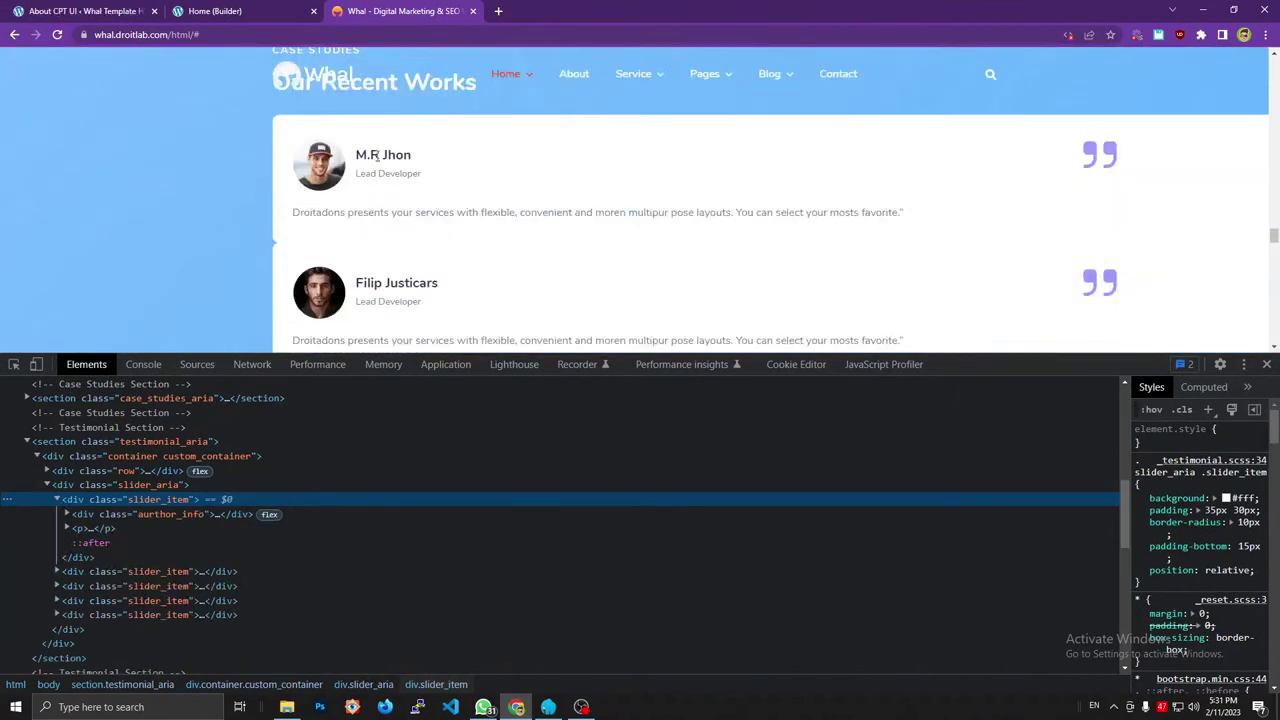
drag(364, 155, 447, 158)
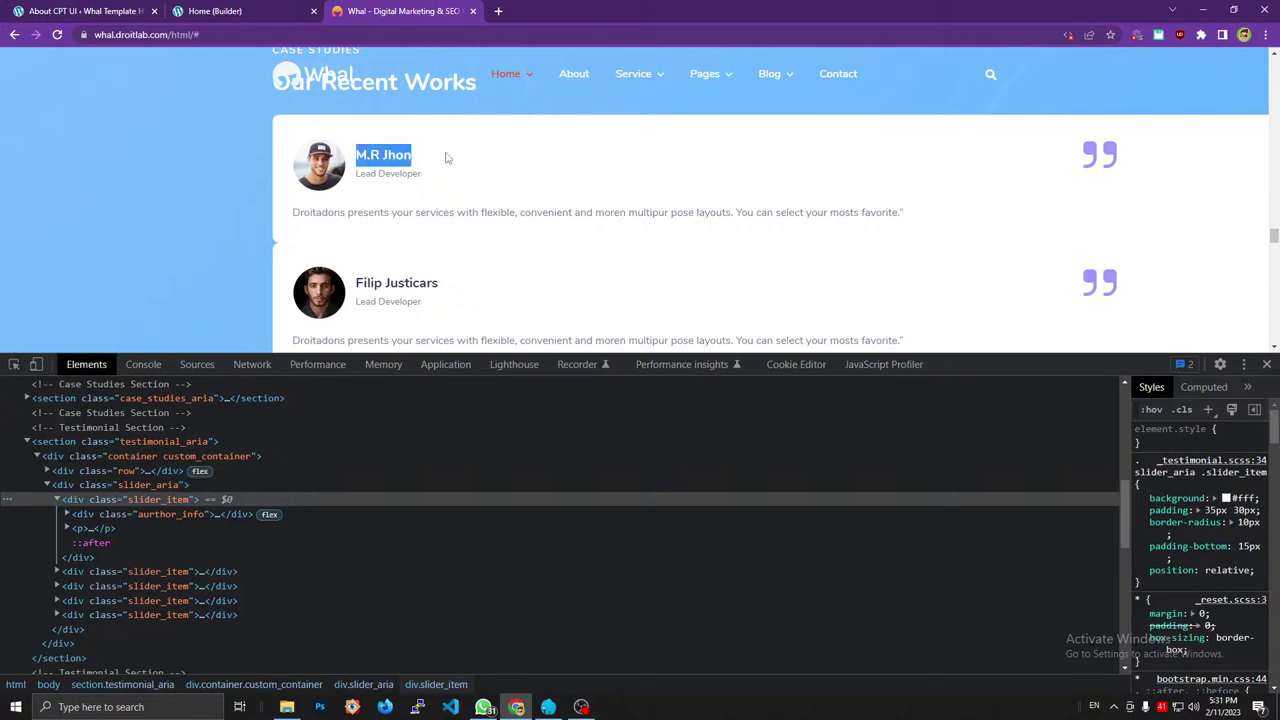
click(353, 180)
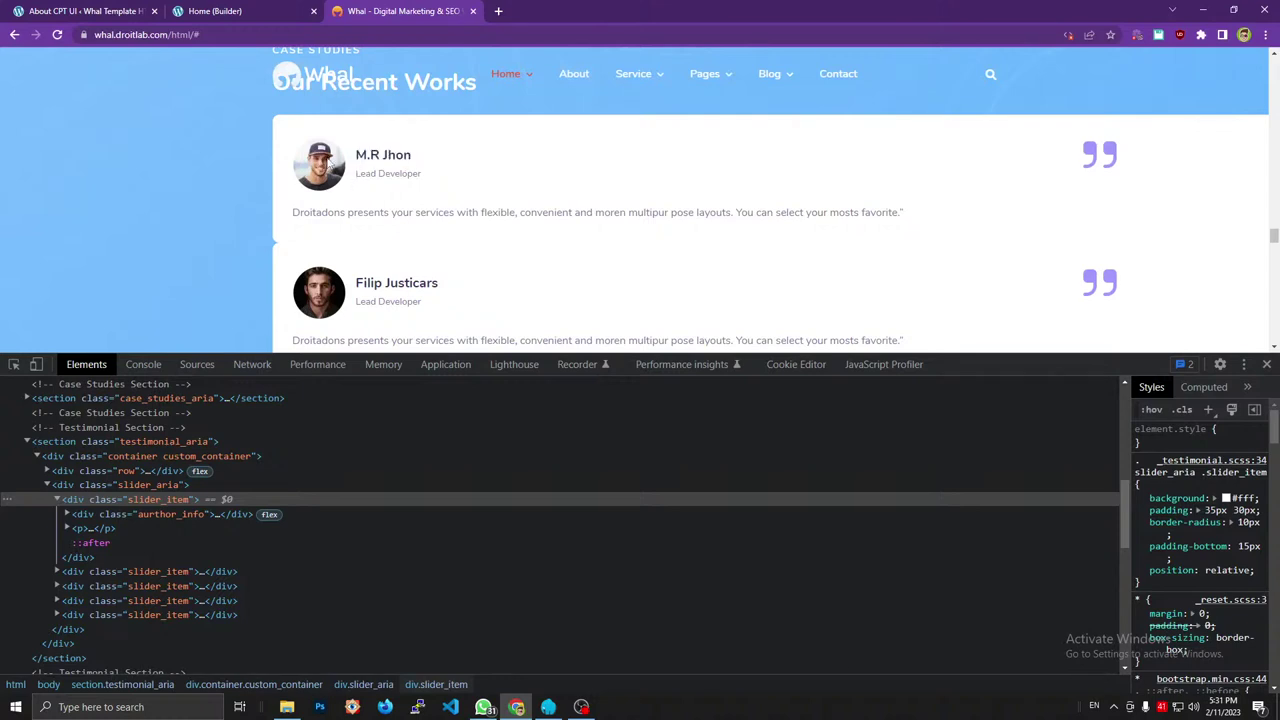
triple_click(429, 207)
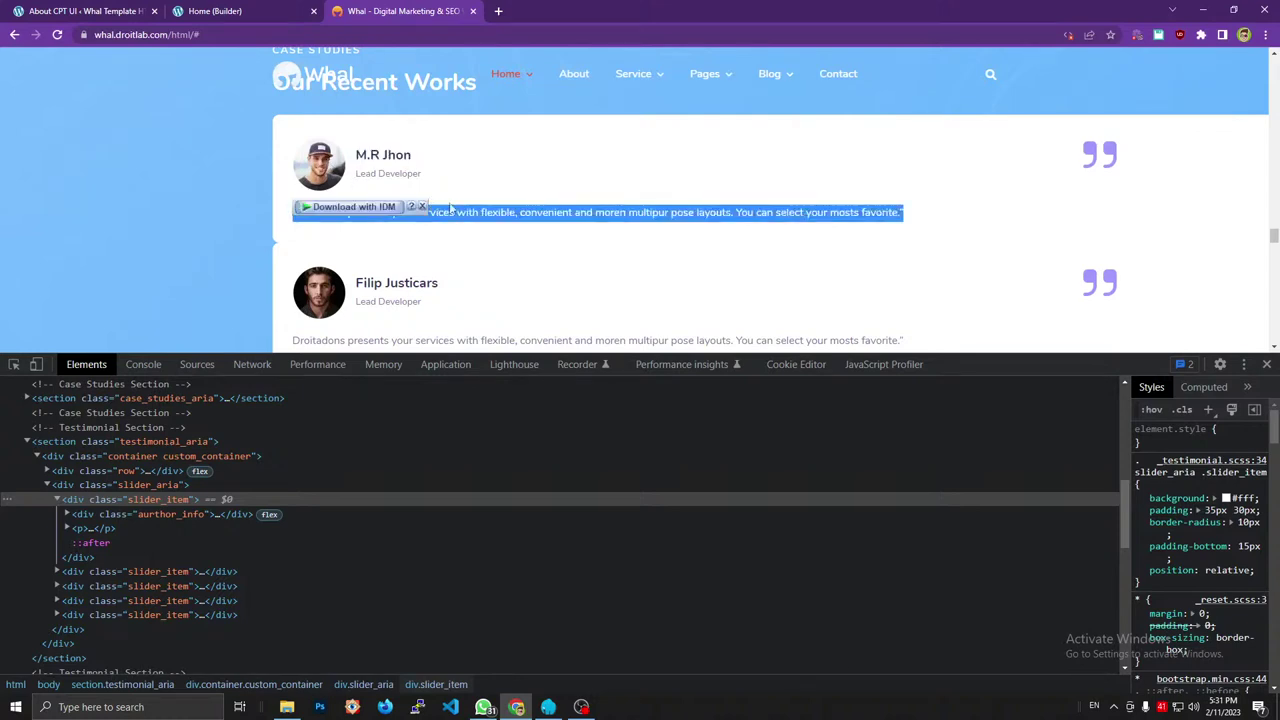
triple_click(495, 208)
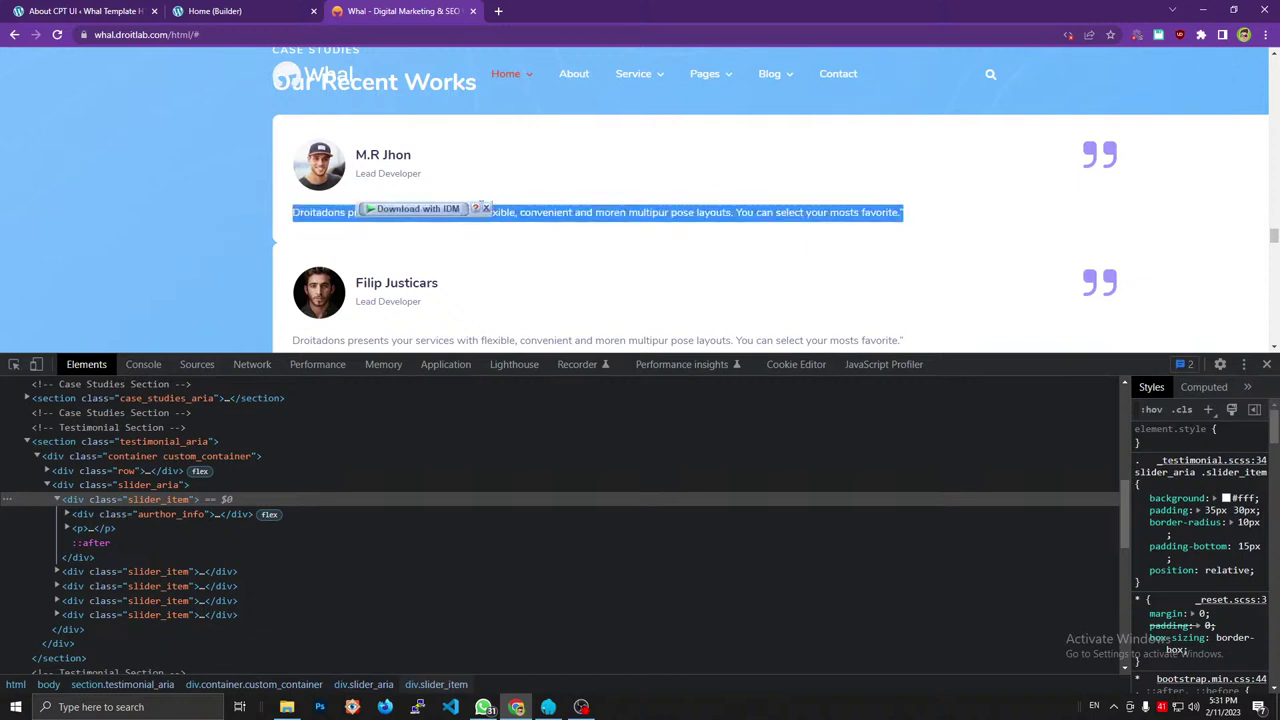
click(486, 208)
triple_click(408, 176)
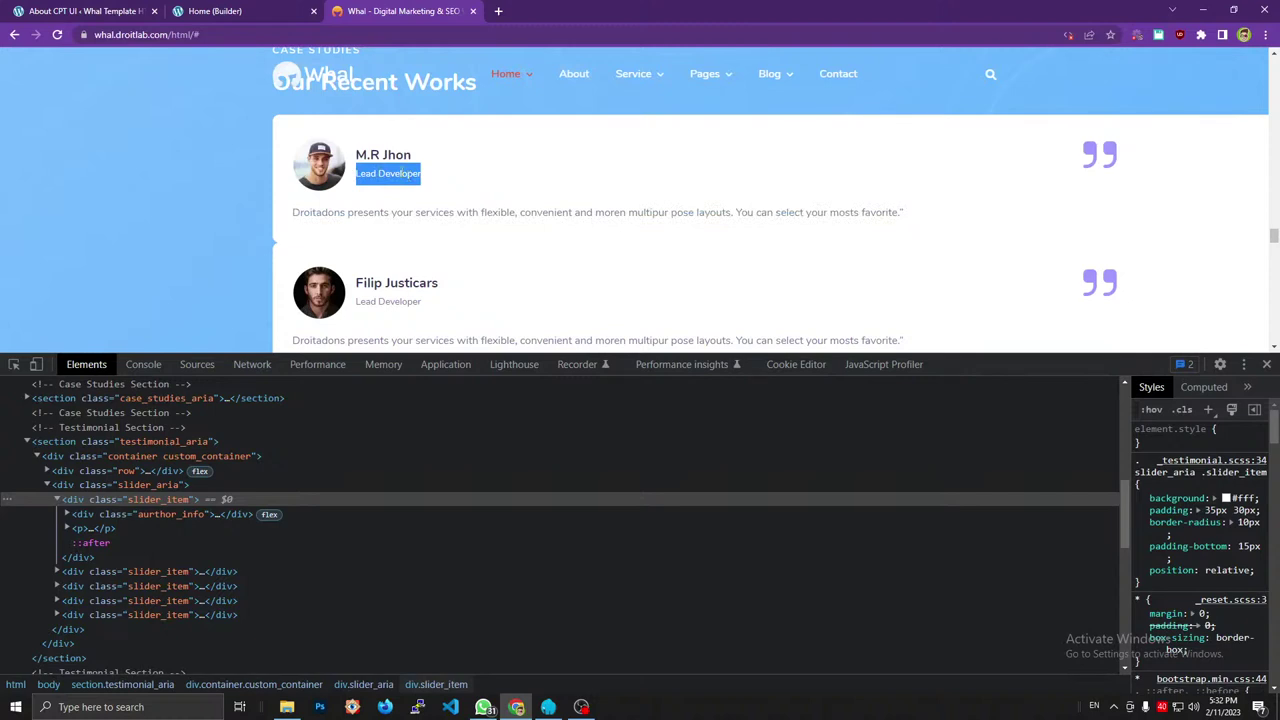
click(230, 10)
click(85, 10)
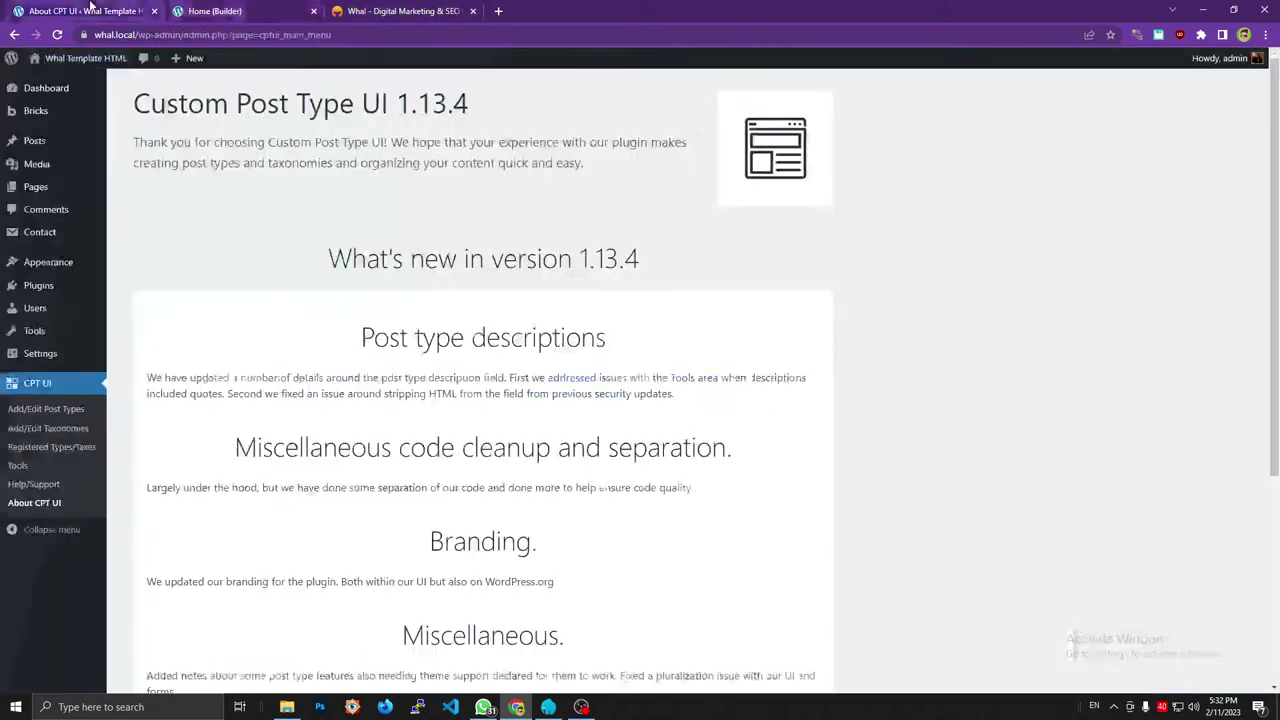
Start a new post type with the slug testimonial.
click(86, 411)
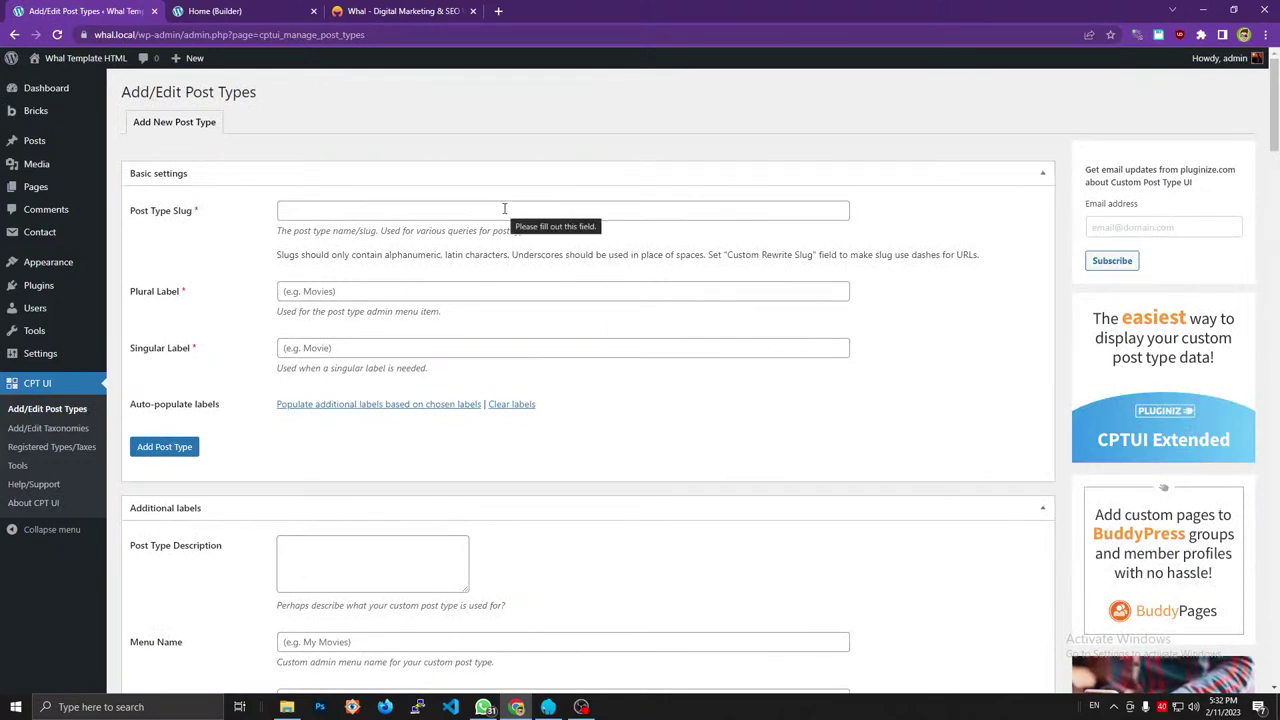
click(504, 209)
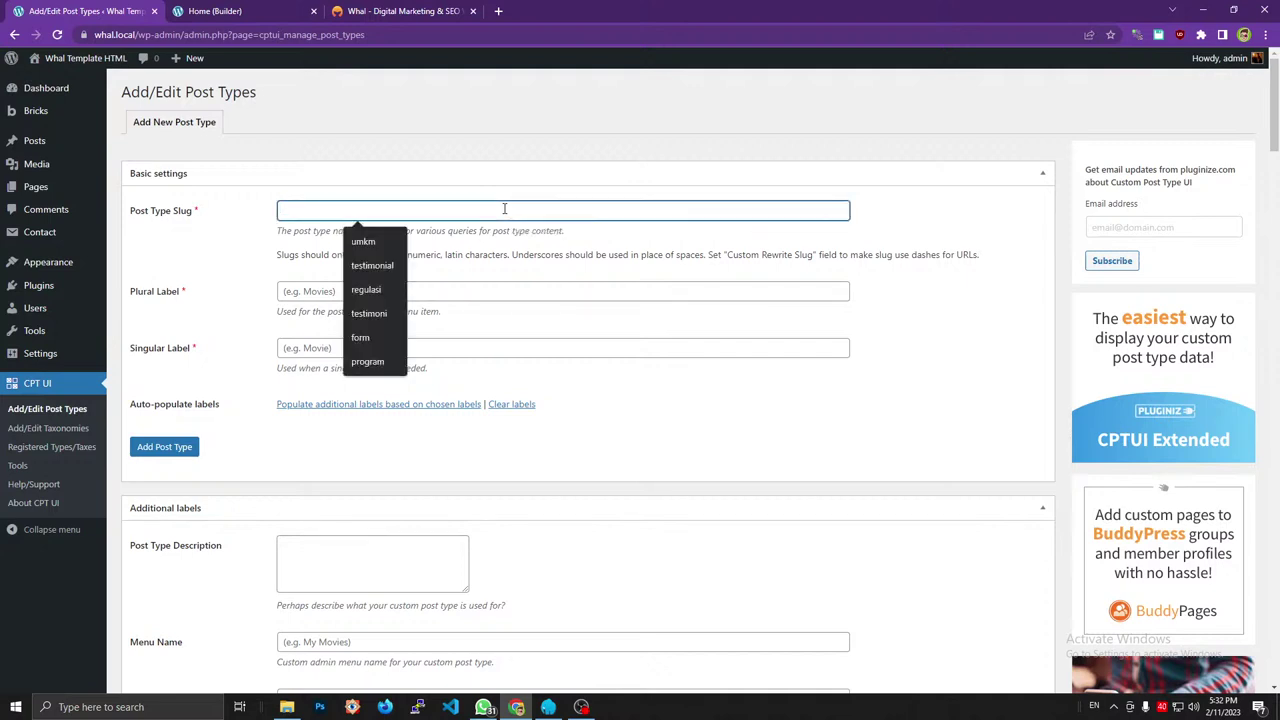
click(384, 12)
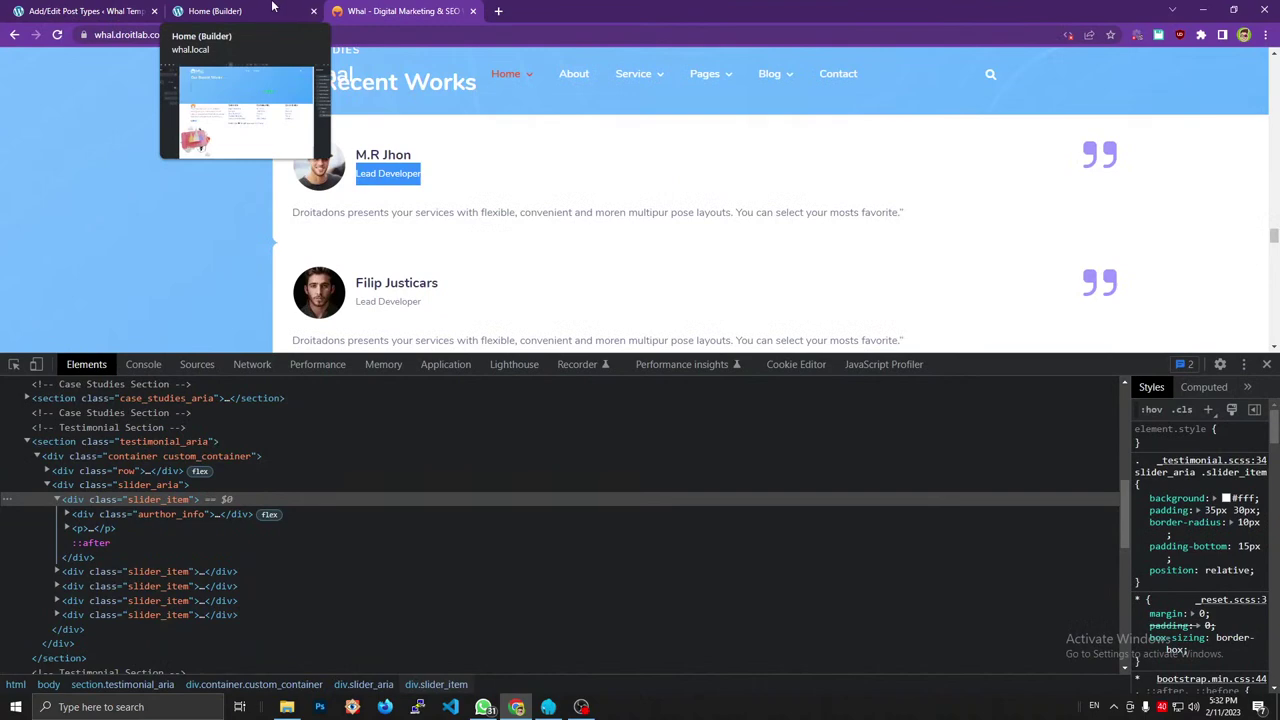
click(124, 8)
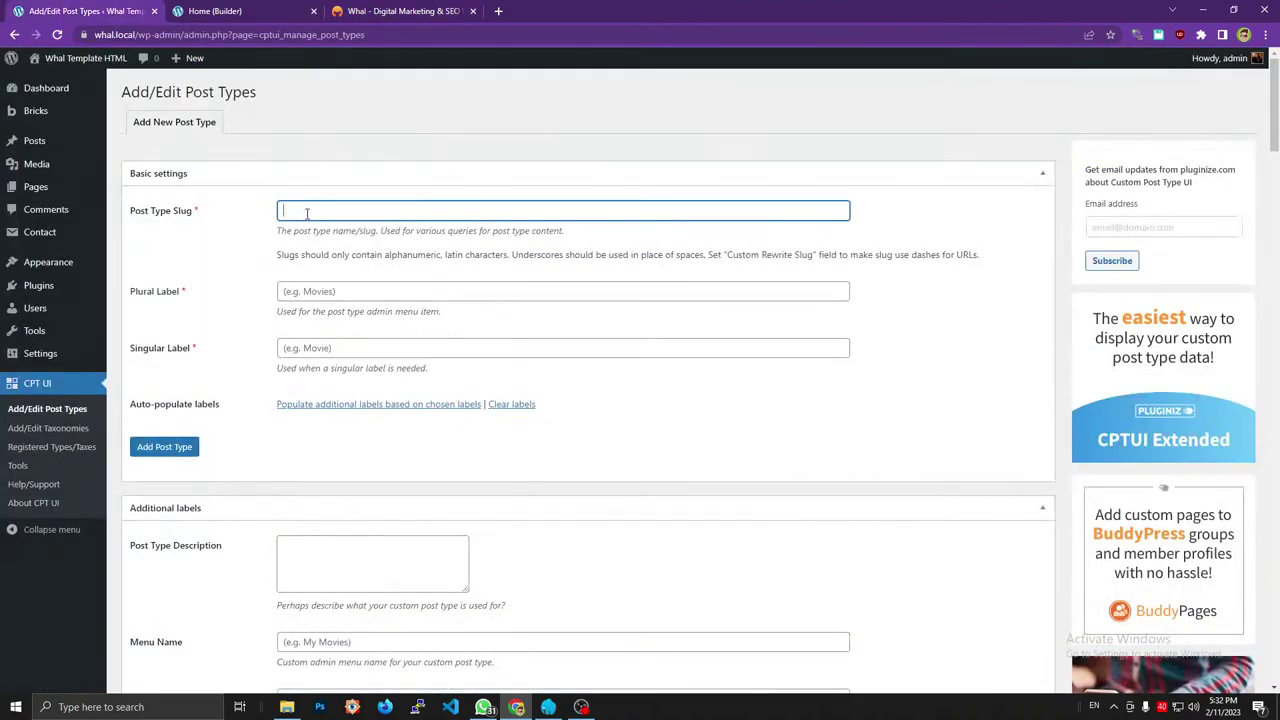
text(testimonial)
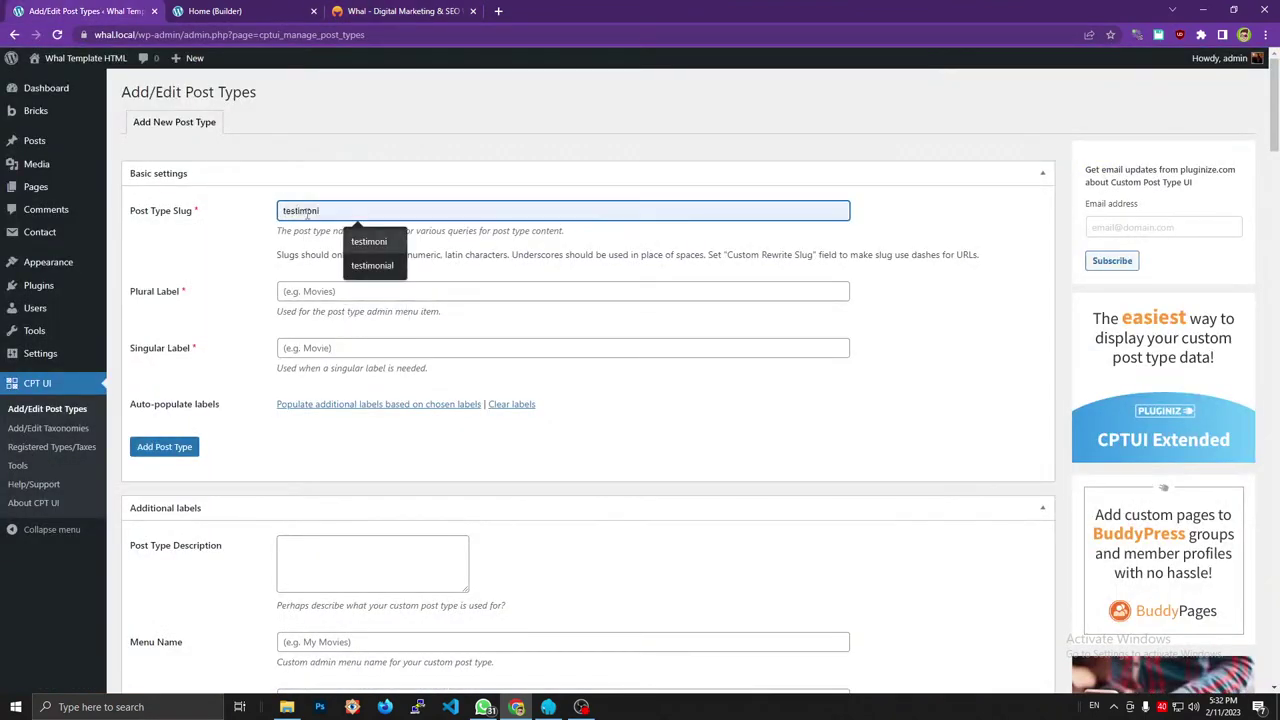
Set both plural and singular labels to Testimonial and create the post type.
click(316, 291)
text(Testimonial)
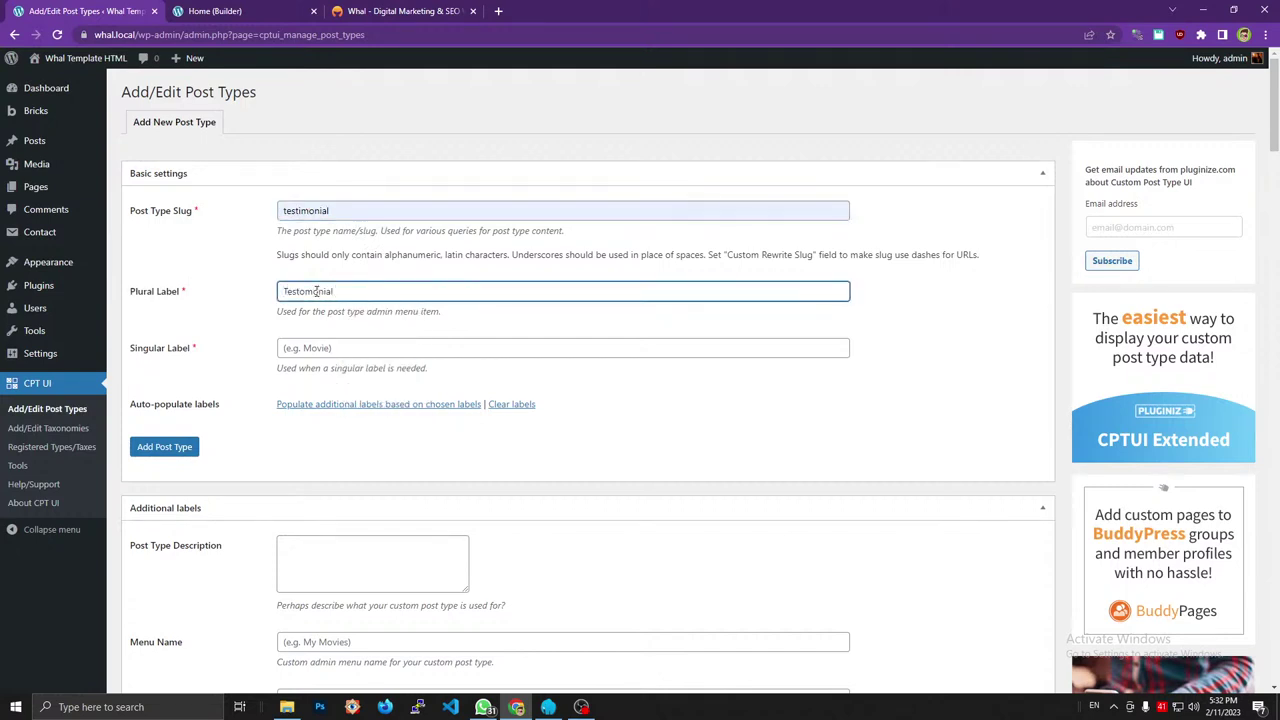
key(ctrl+a)
text(Testimonial)
key(ctrl+a)
key(ctrl+c)
click(330, 352)
key(ctrl+v)
scroll(270, 477, down, 2)
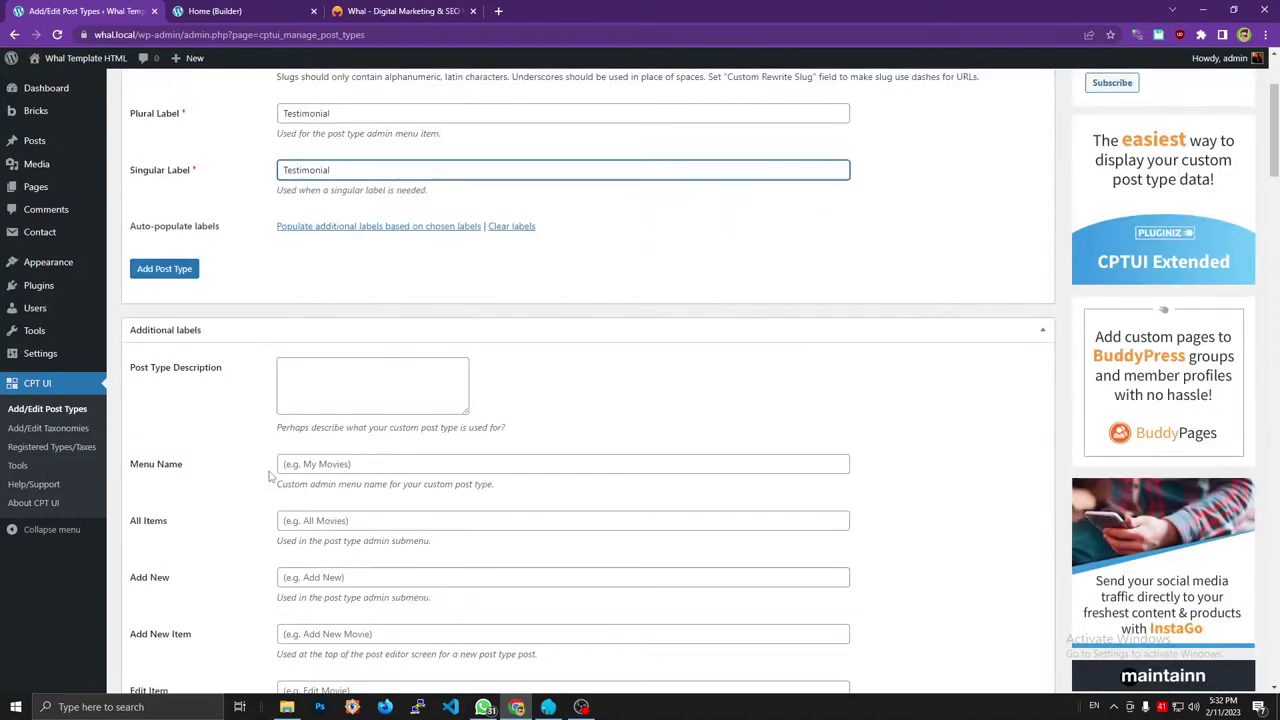
click(164, 268)
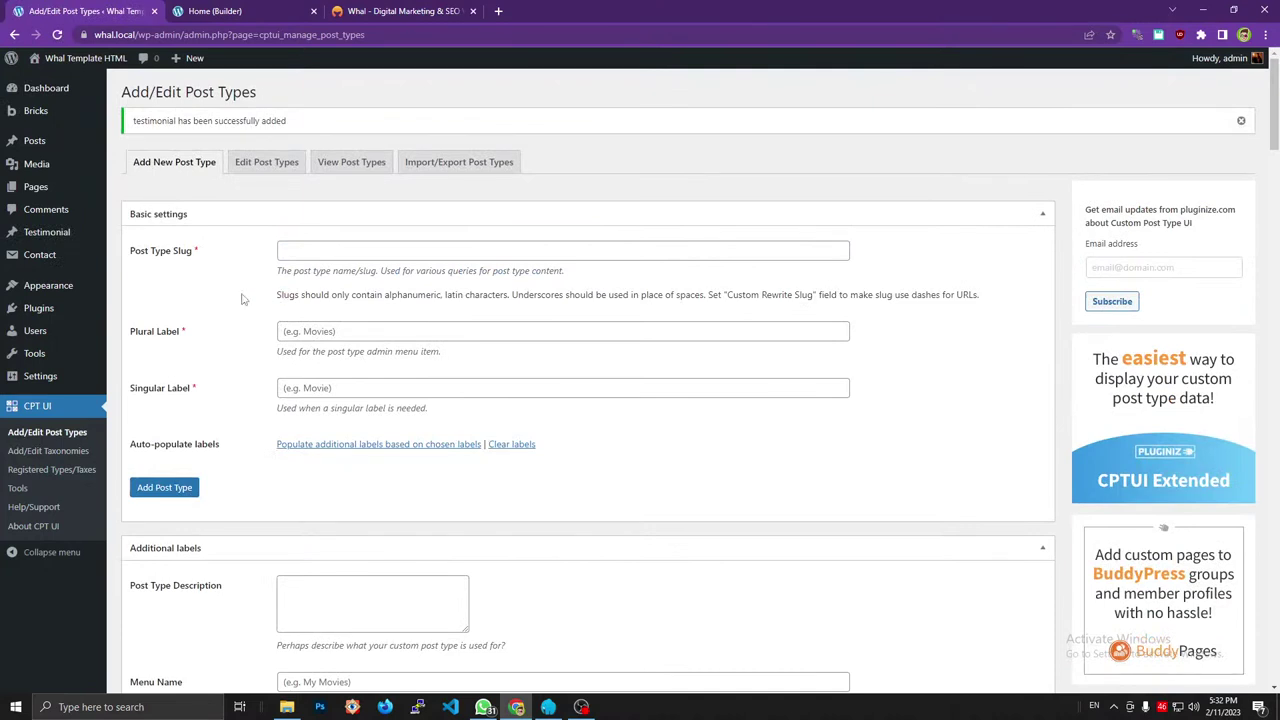
mouse_move(87, 240)
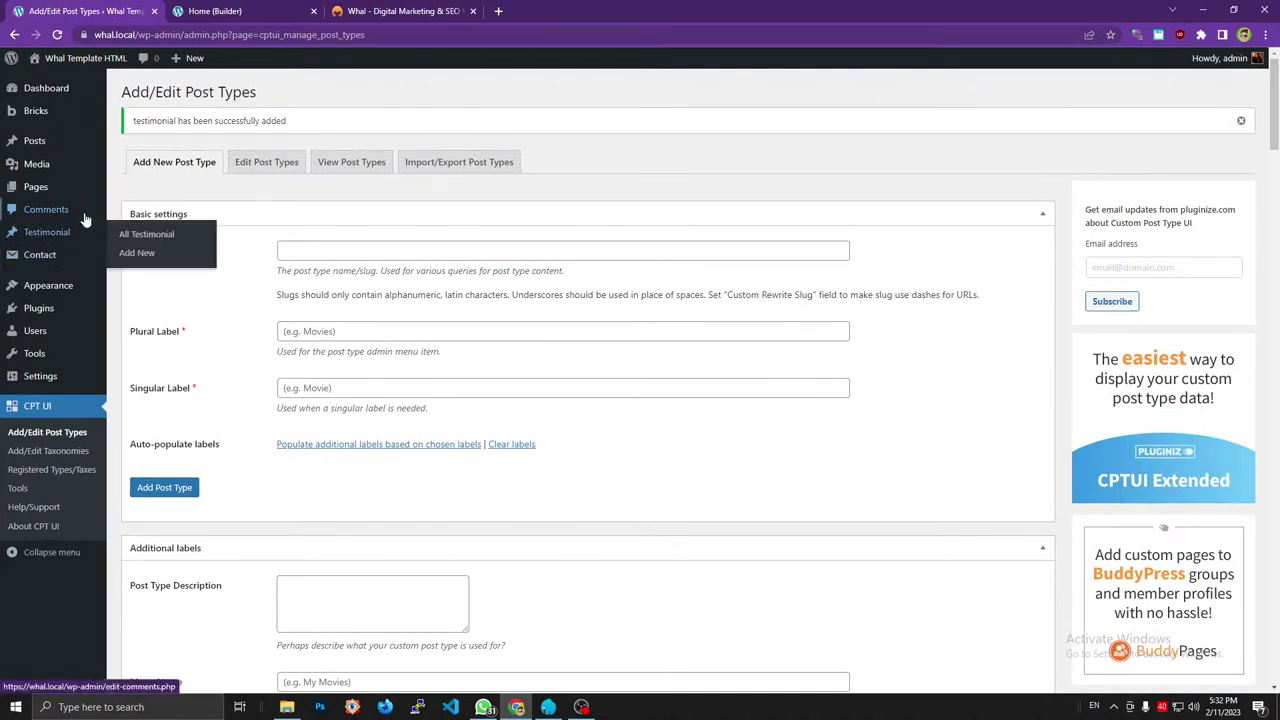
Open a new Testimonial post, return to the empty Testimonial list, and bring VS Code forward.
click(137, 253)
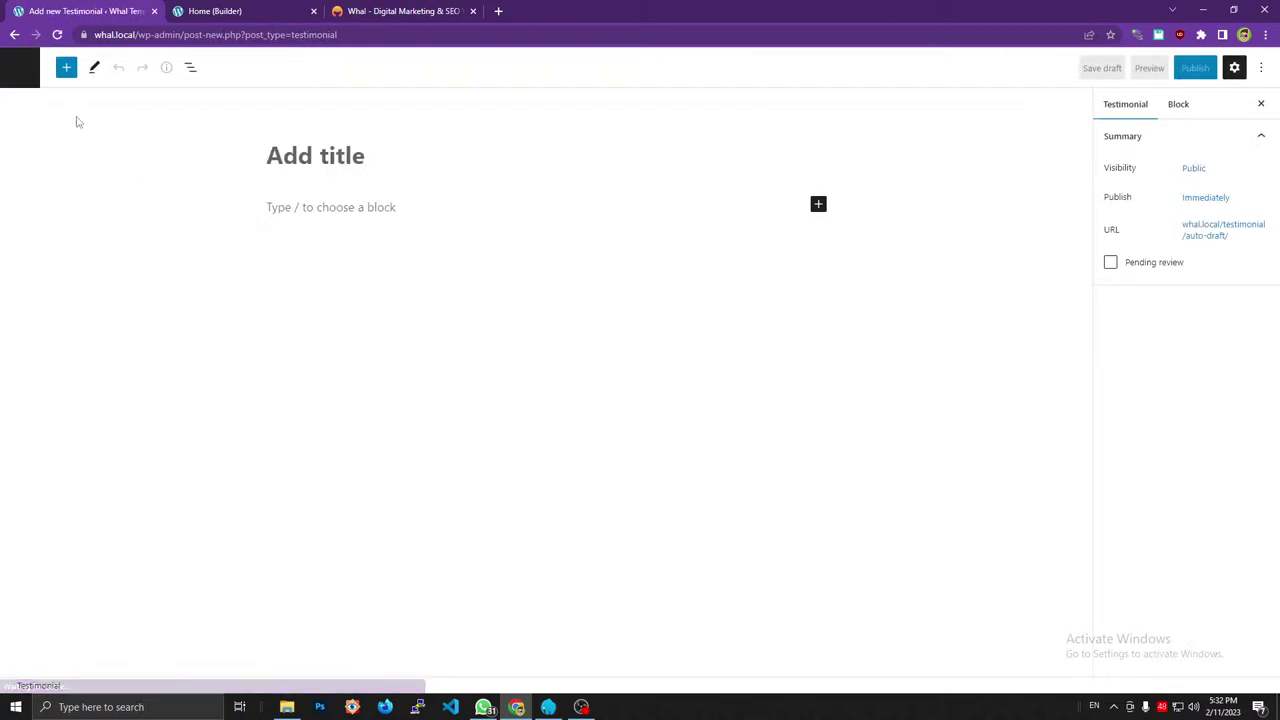
click(21, 68)
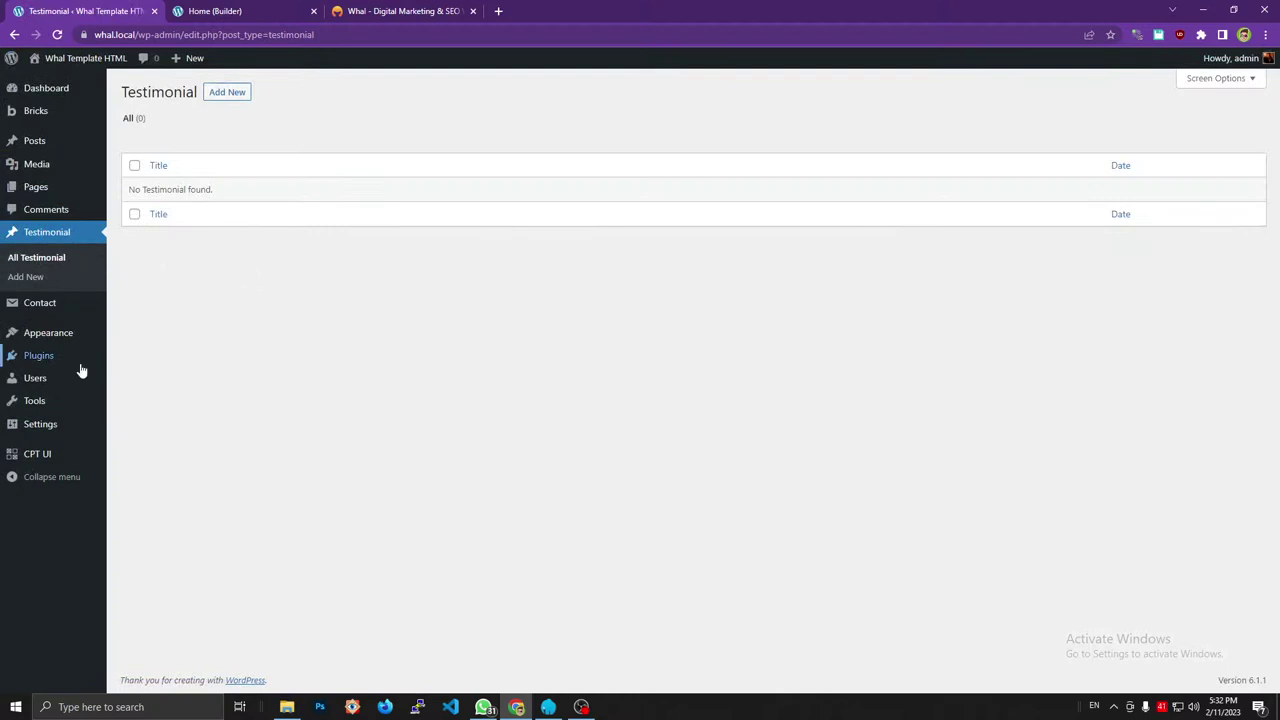
click(449, 707)
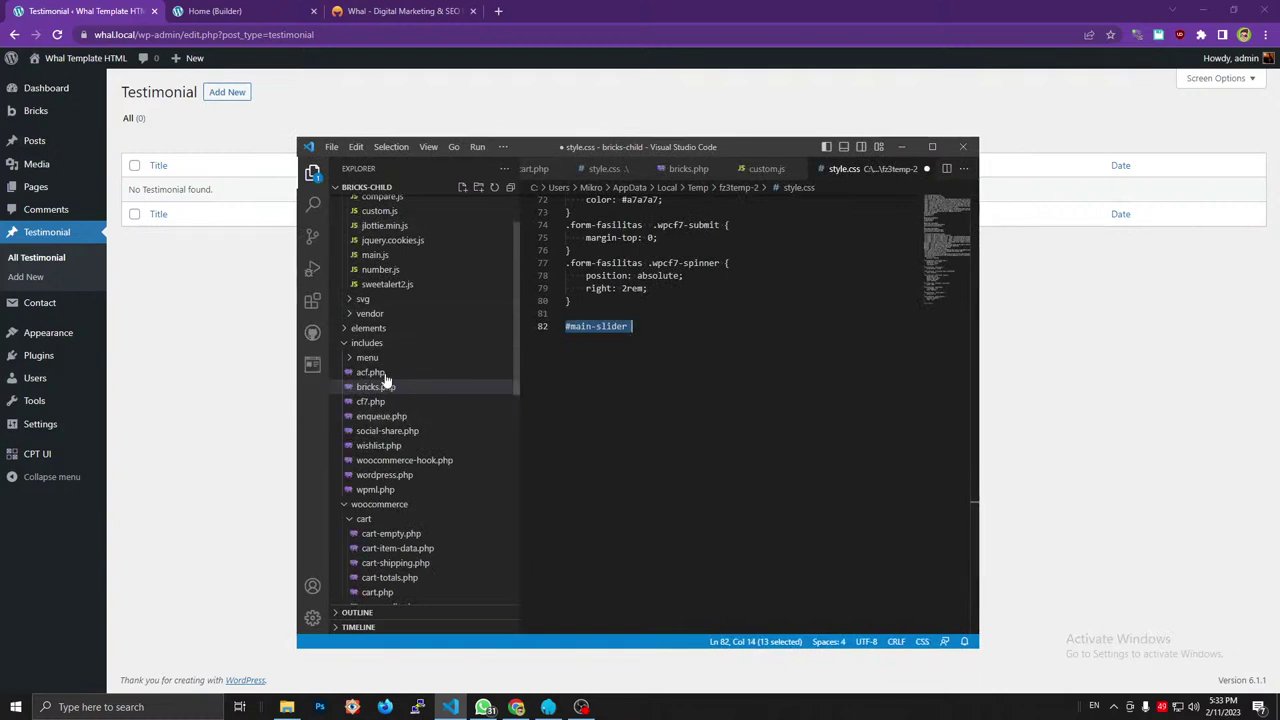
Open the whal bricks-child theme folder in a second, maximized VS Code window.
click(334, 149)
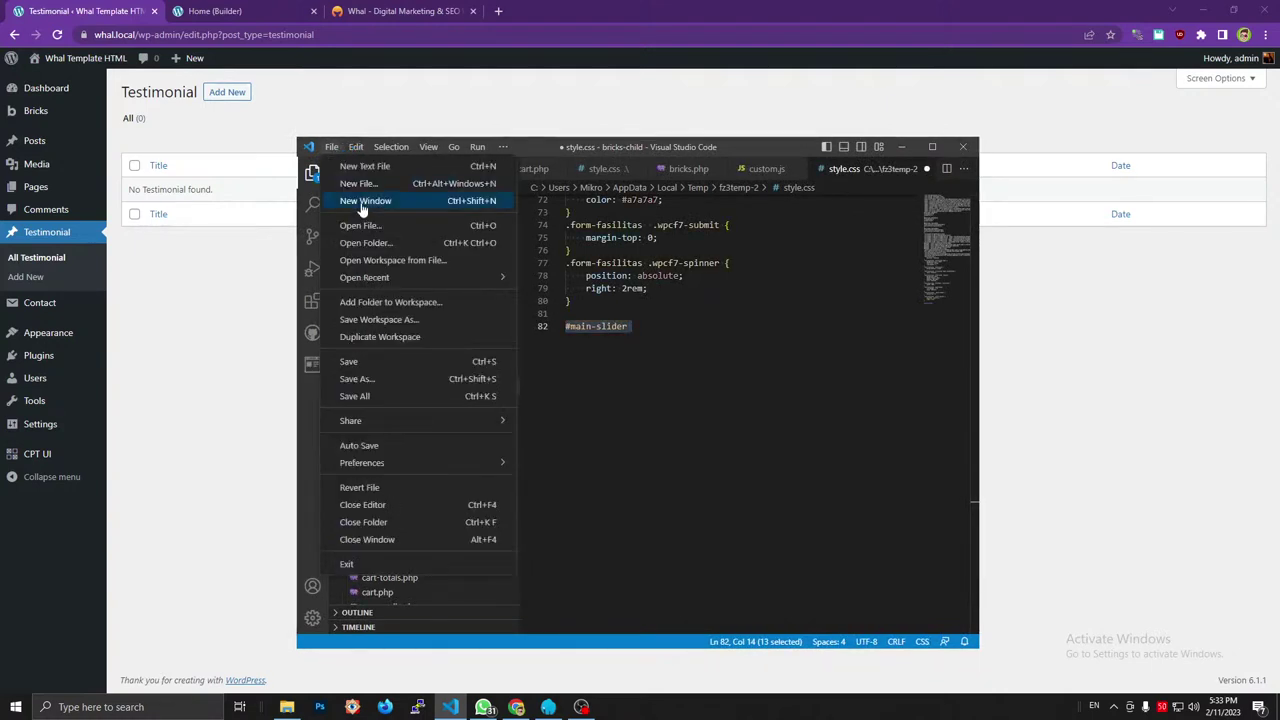
click(393, 203)
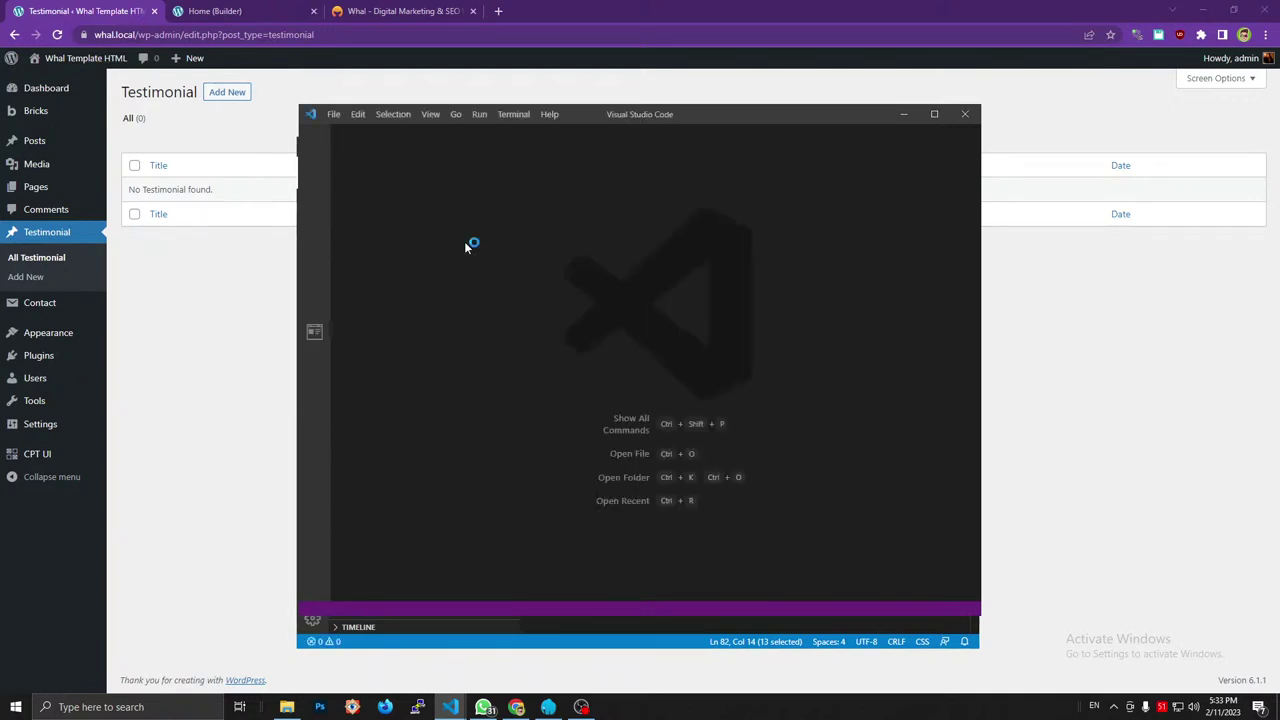
click(334, 114)
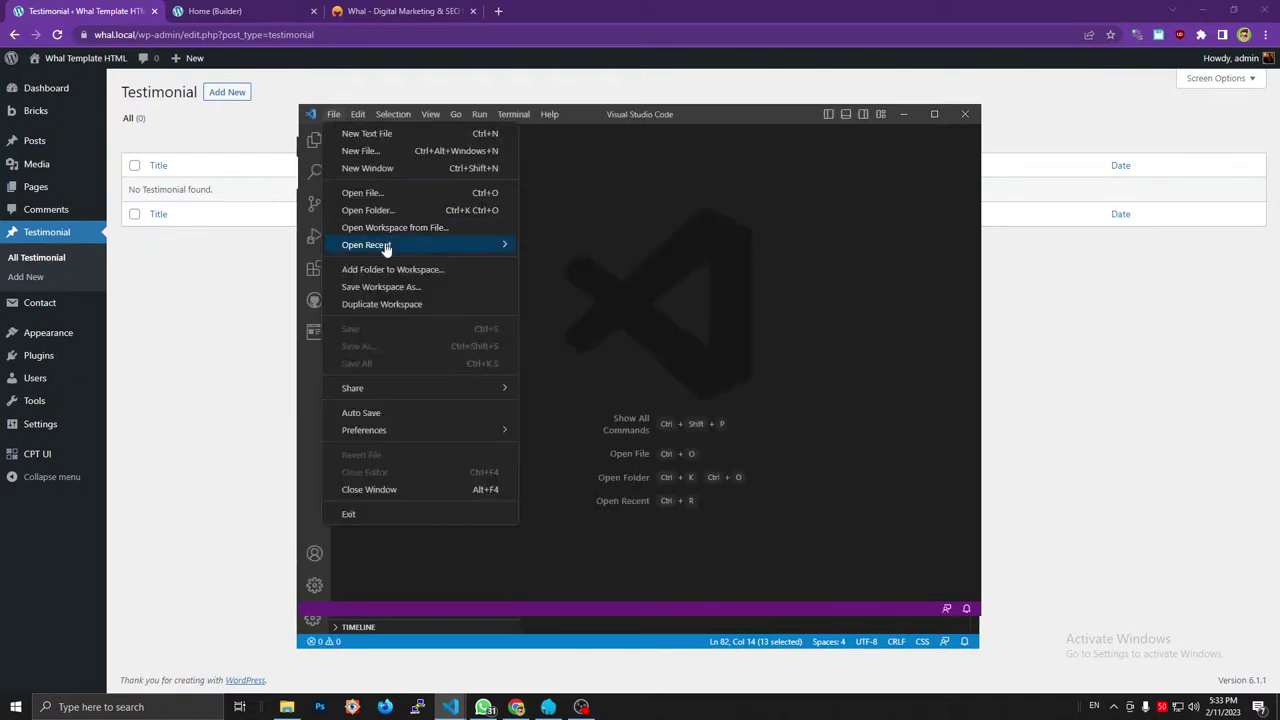
mouse_move(397, 249)
click(626, 216)
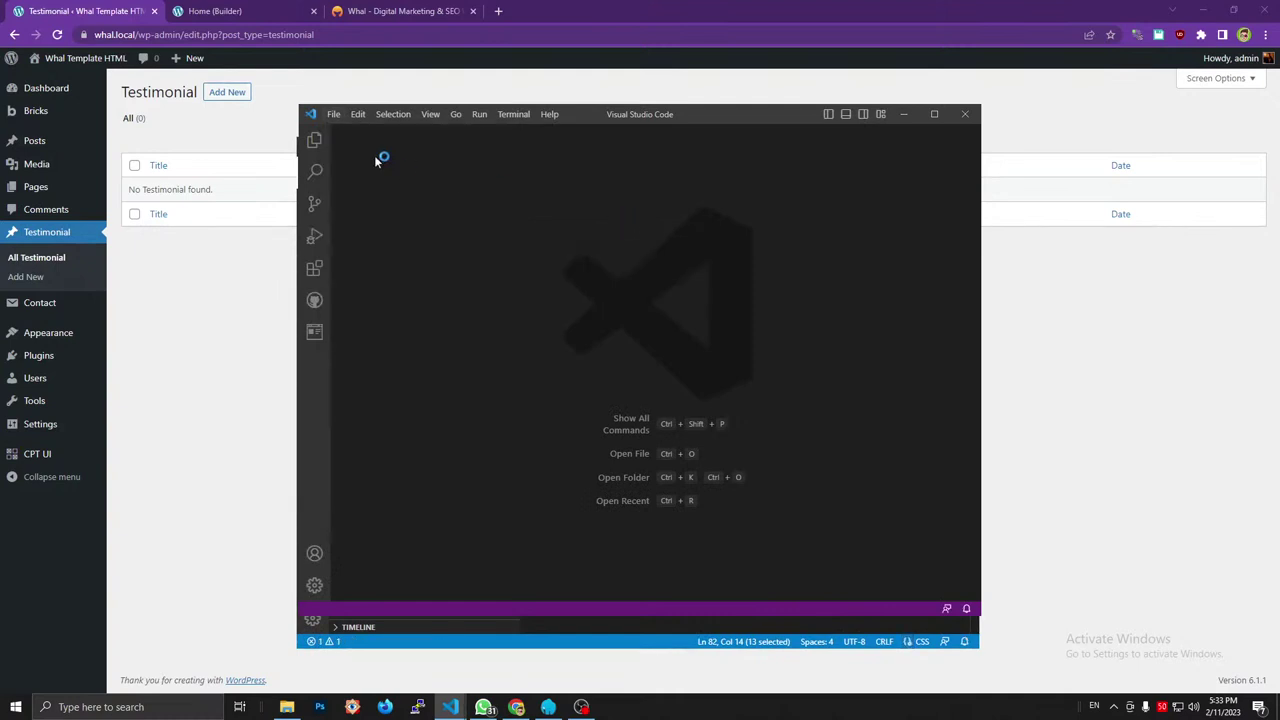
click(331, 112)
mouse_move(400, 245)
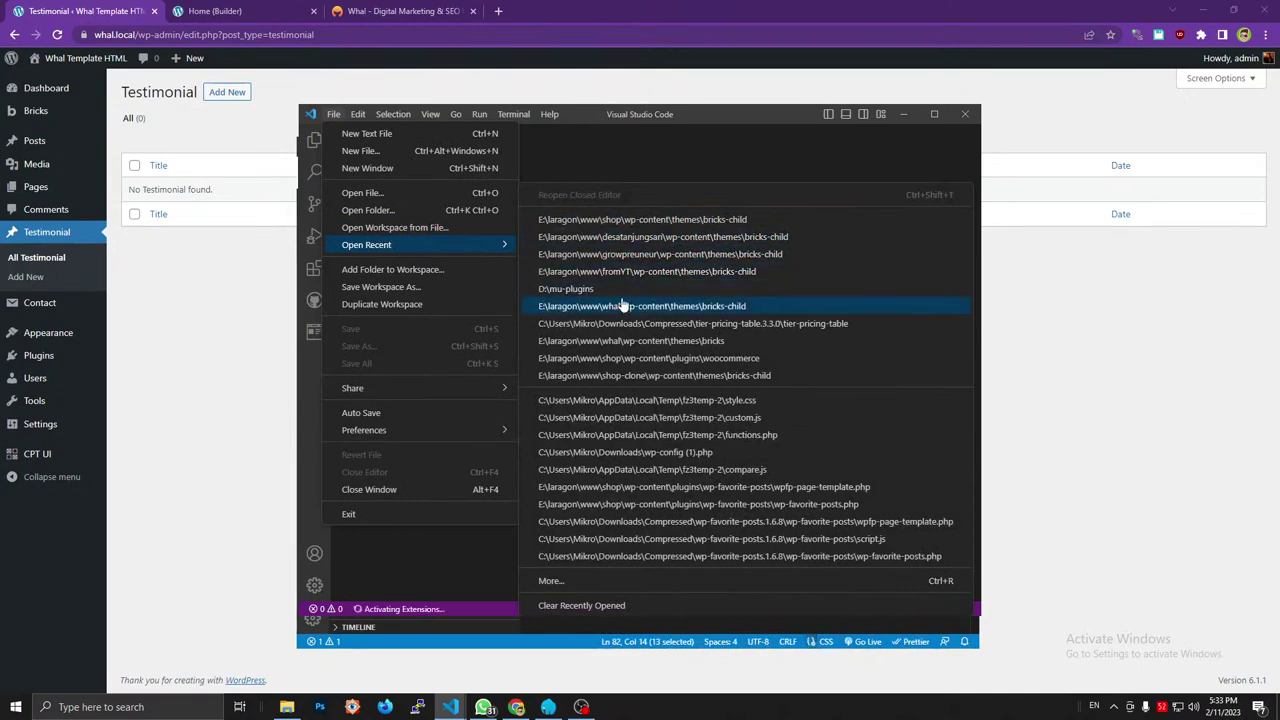
click(622, 306)
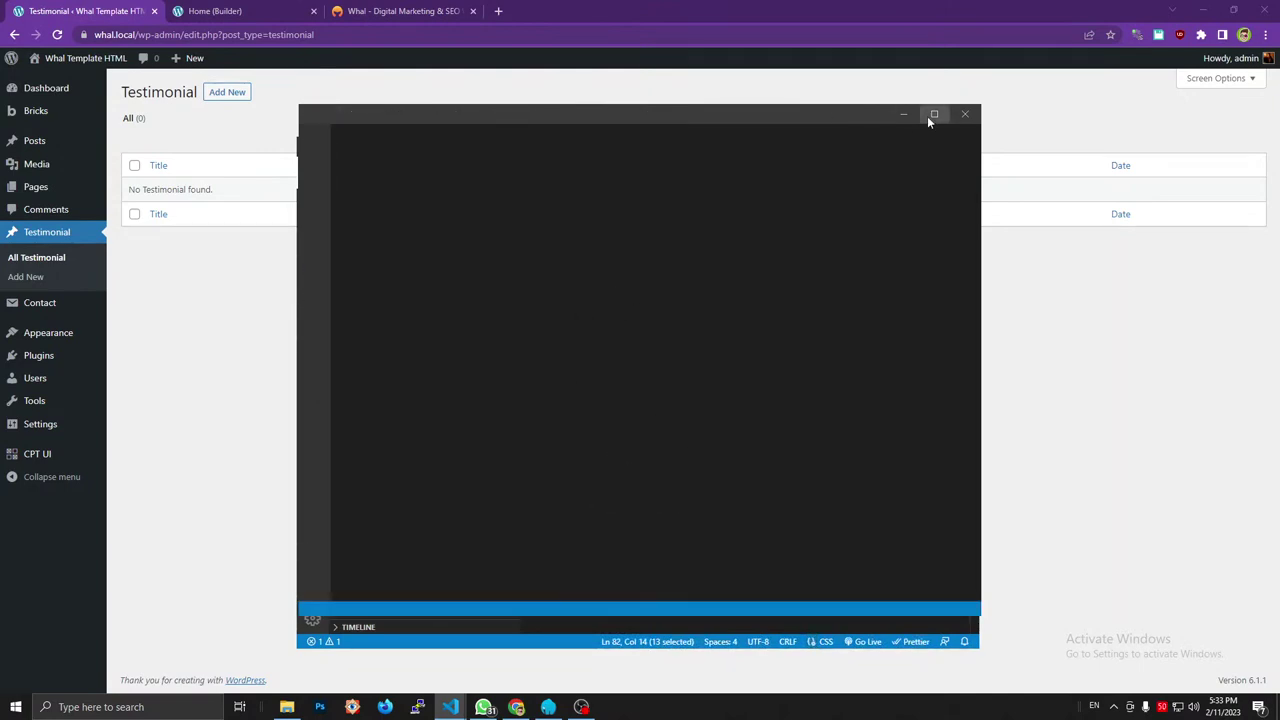
click(927, 116)
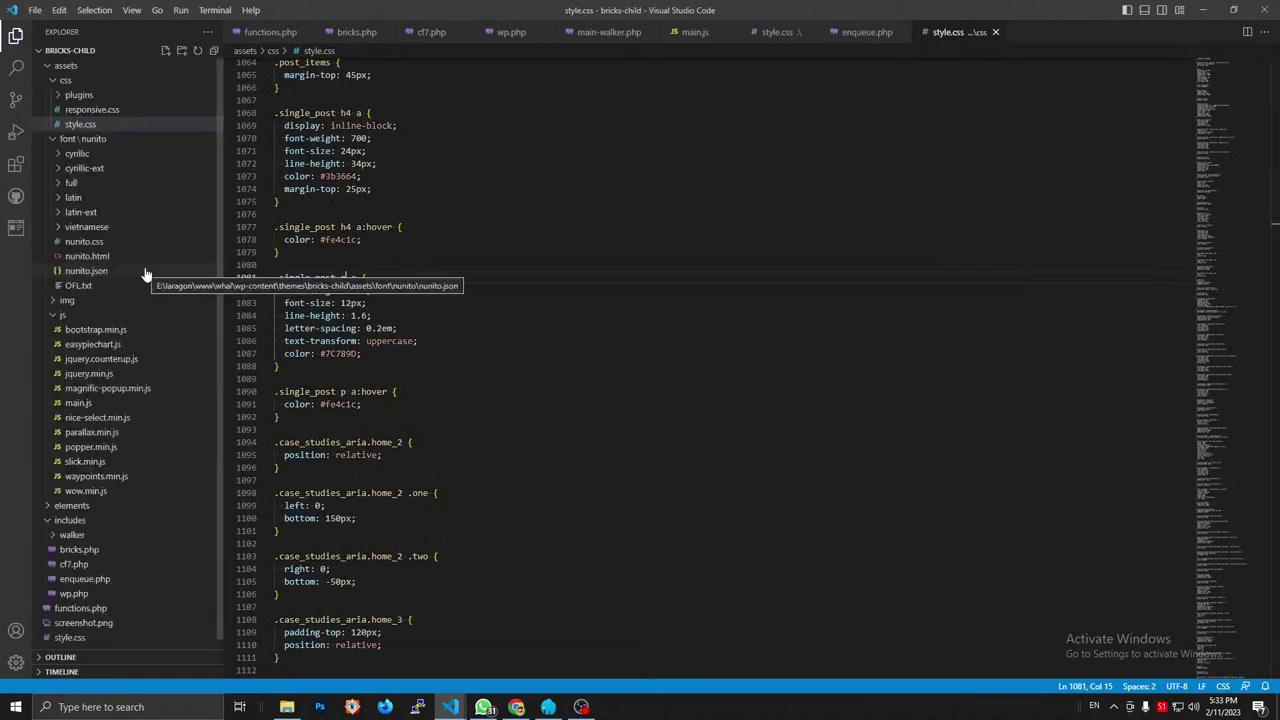
Review functions.php and wp.php, then switch back to the style.css window.
click(100, 600)
scroll(441, 300, up, 8)
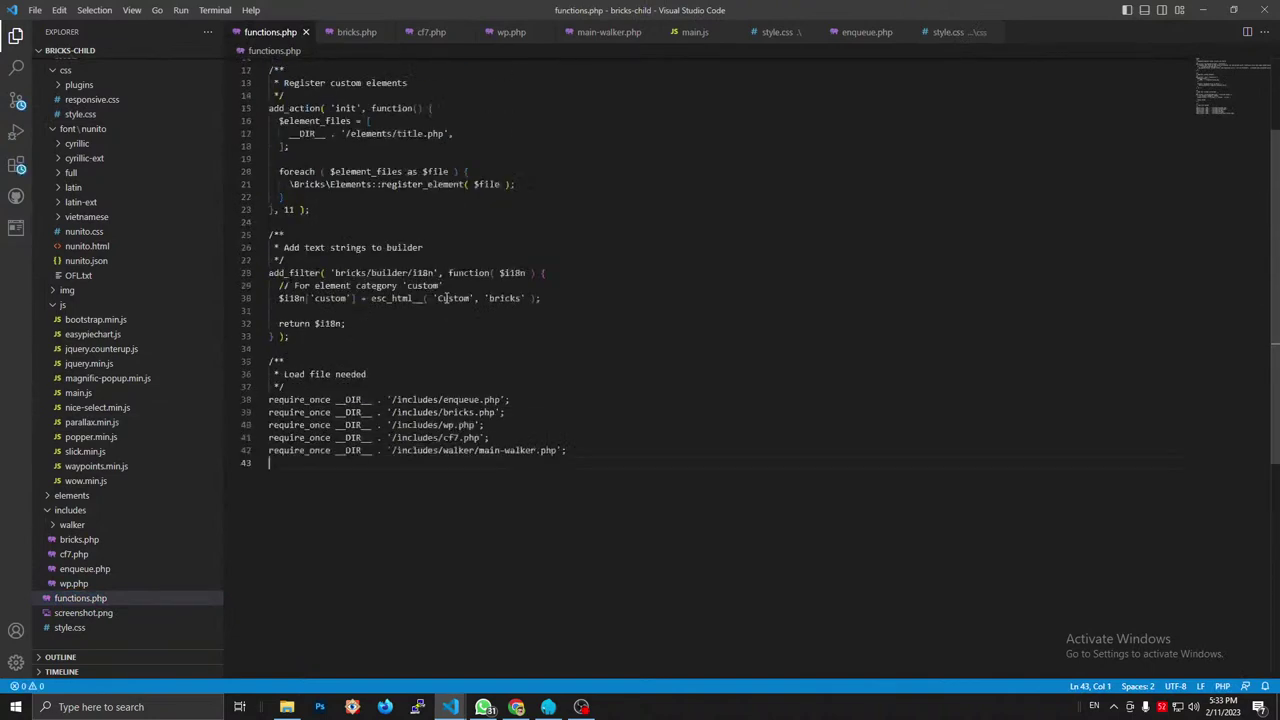
scroll(438, 305, down, 10)
click(435, 305)
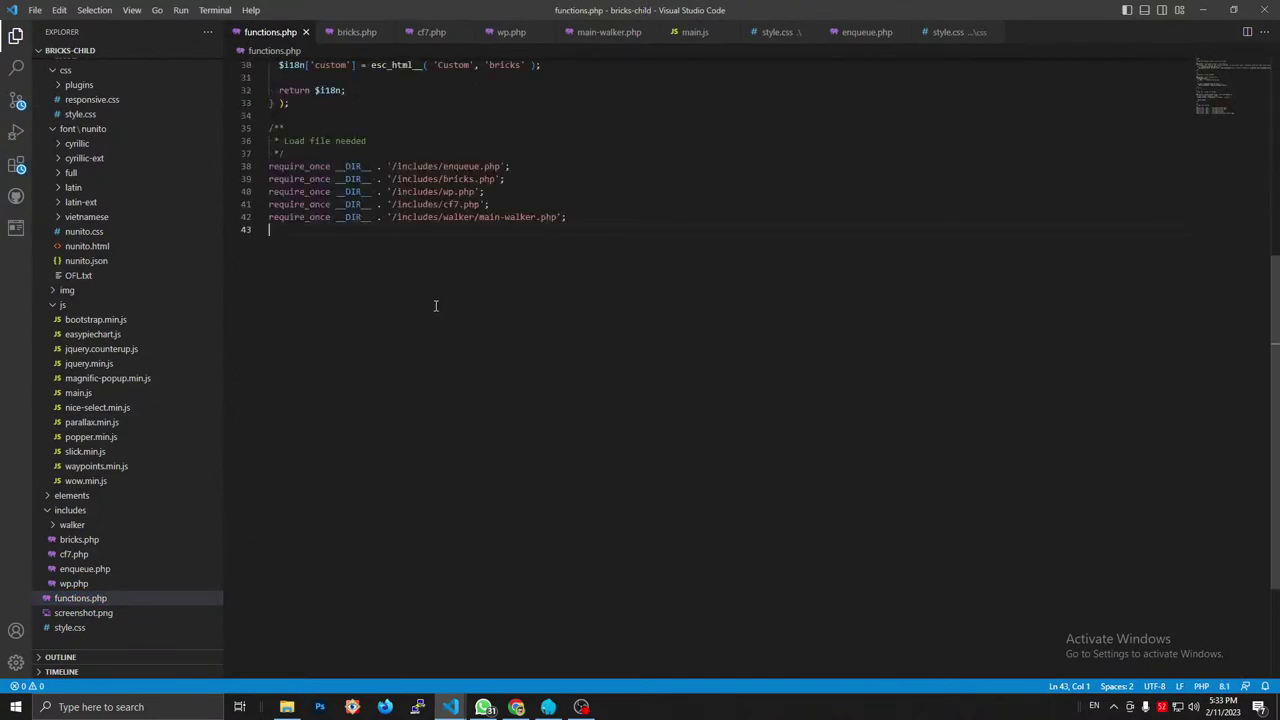
click(82, 583)
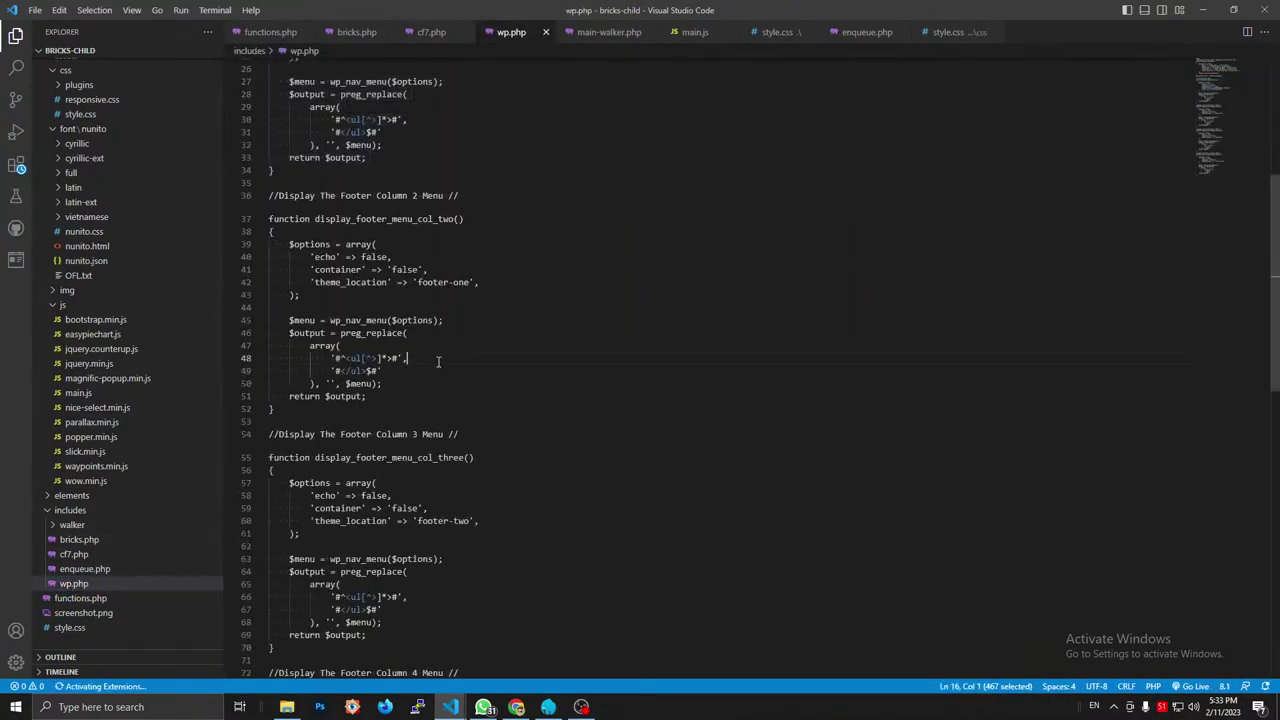
scroll(438, 361, up, 7)
scroll(440, 370, down, 4)
scroll(445, 375, up, 5)
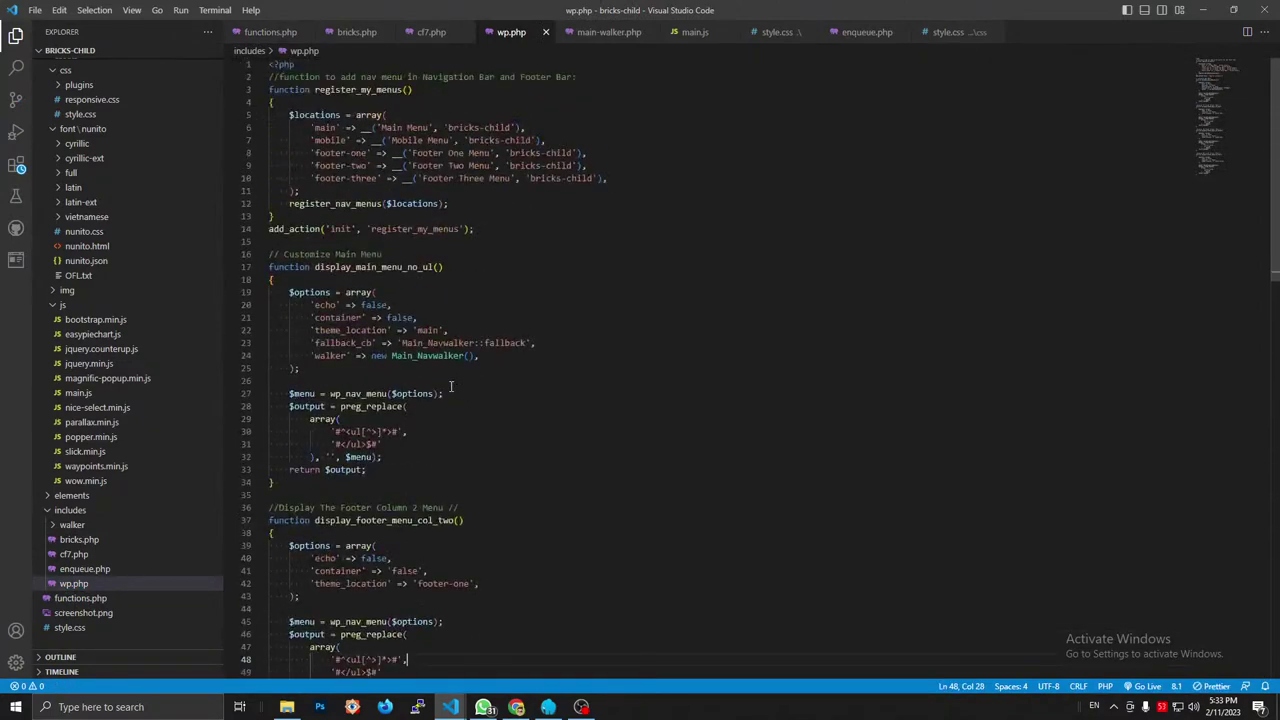
scroll(451, 387, down, 11)
scroll(451, 387, down, 12)
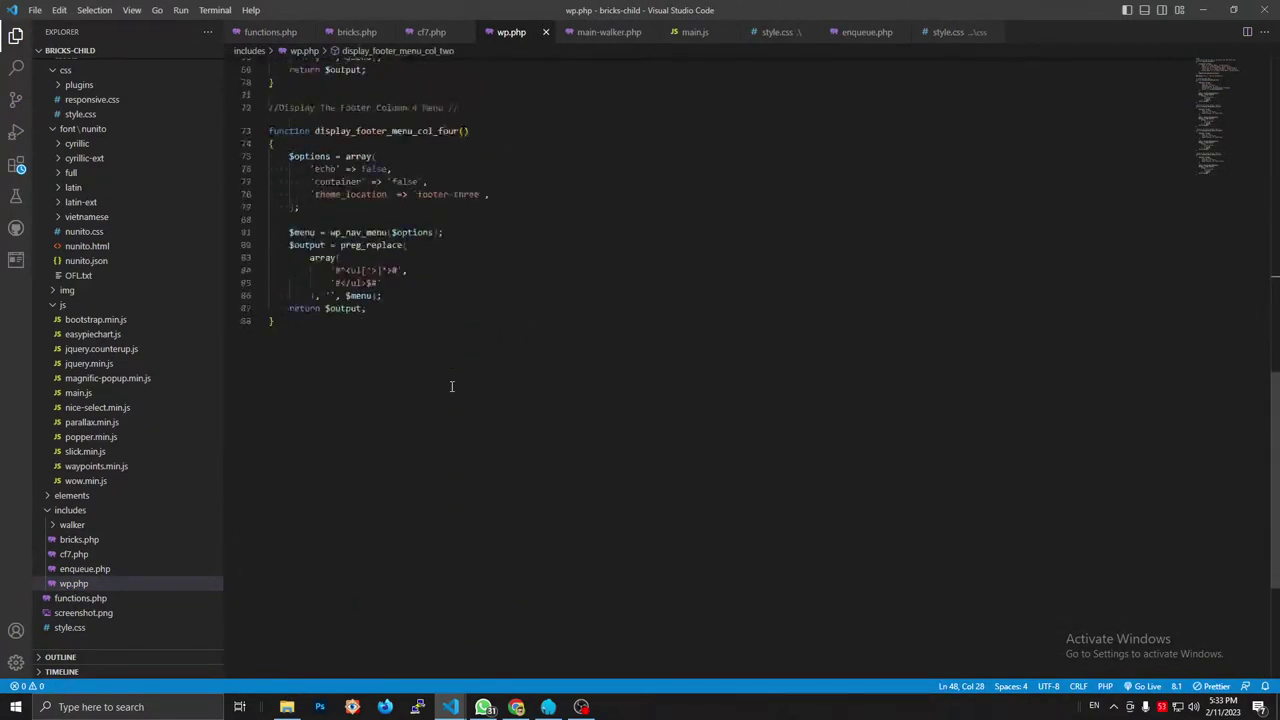
click(451, 707)
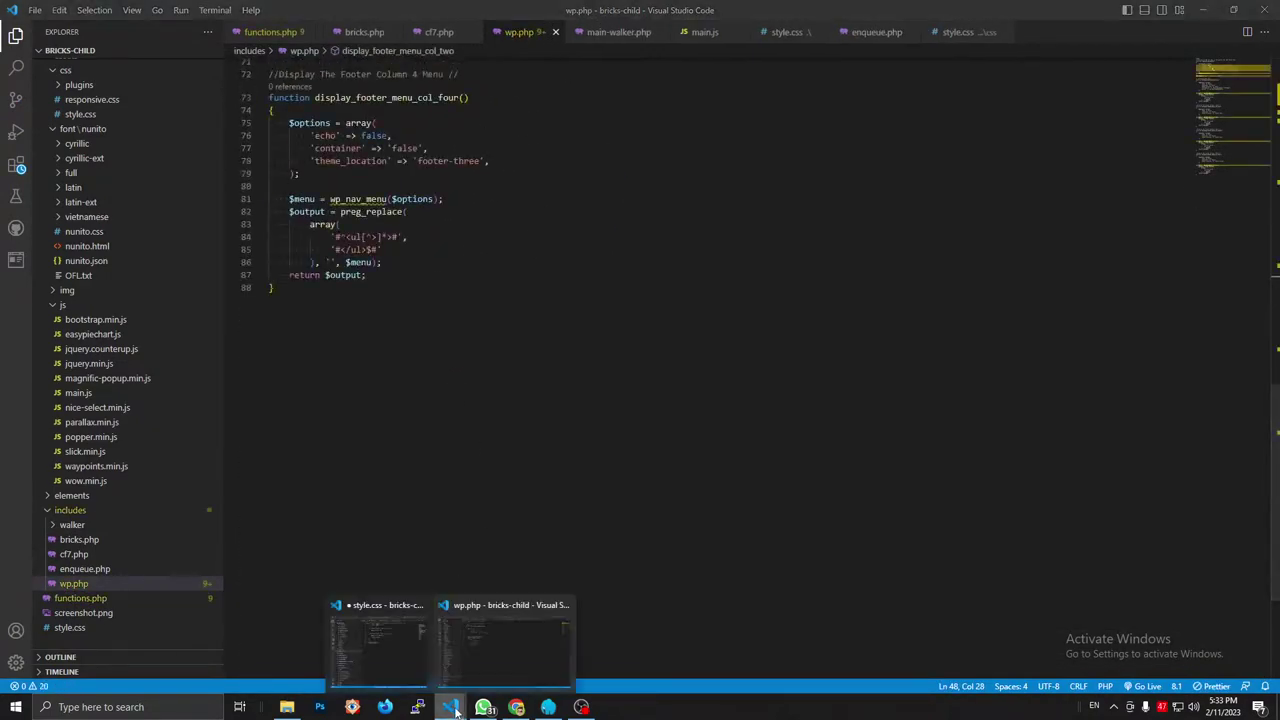
click(402, 646)
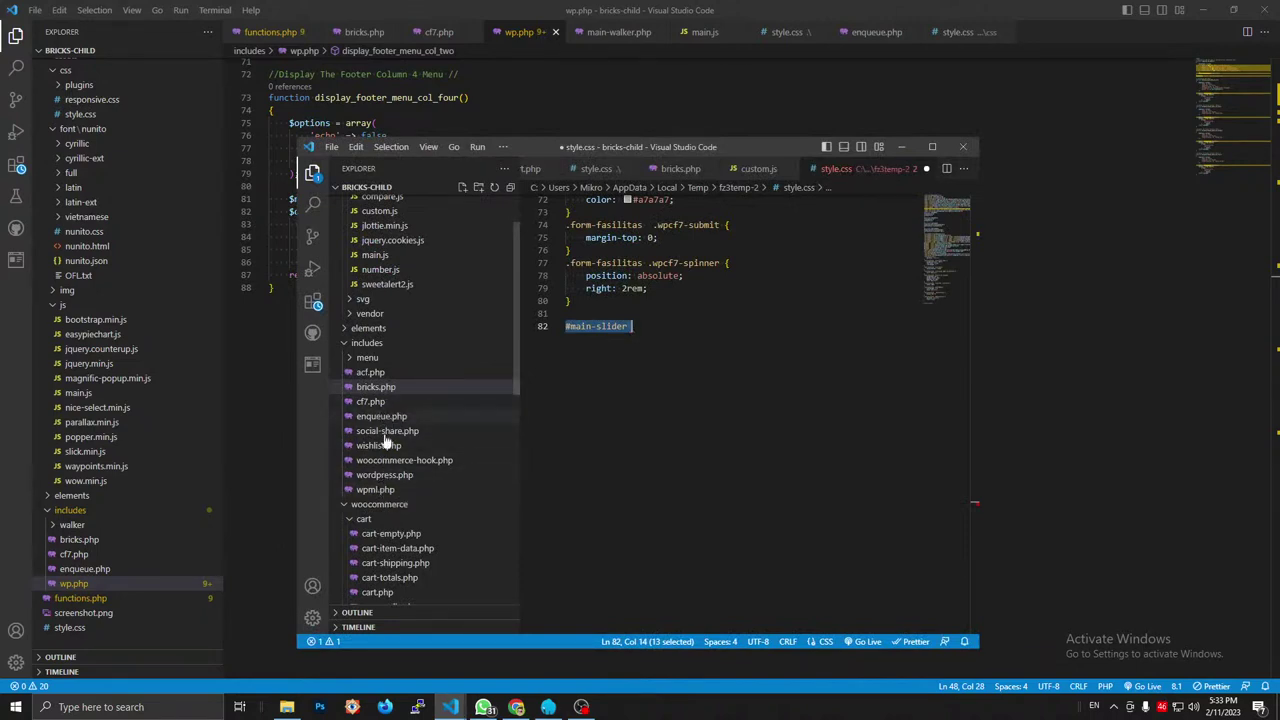
Copy the Disable Gutenberg comment and add_filter line from includes/wordpress.php.
scroll(398, 485, down, 2)
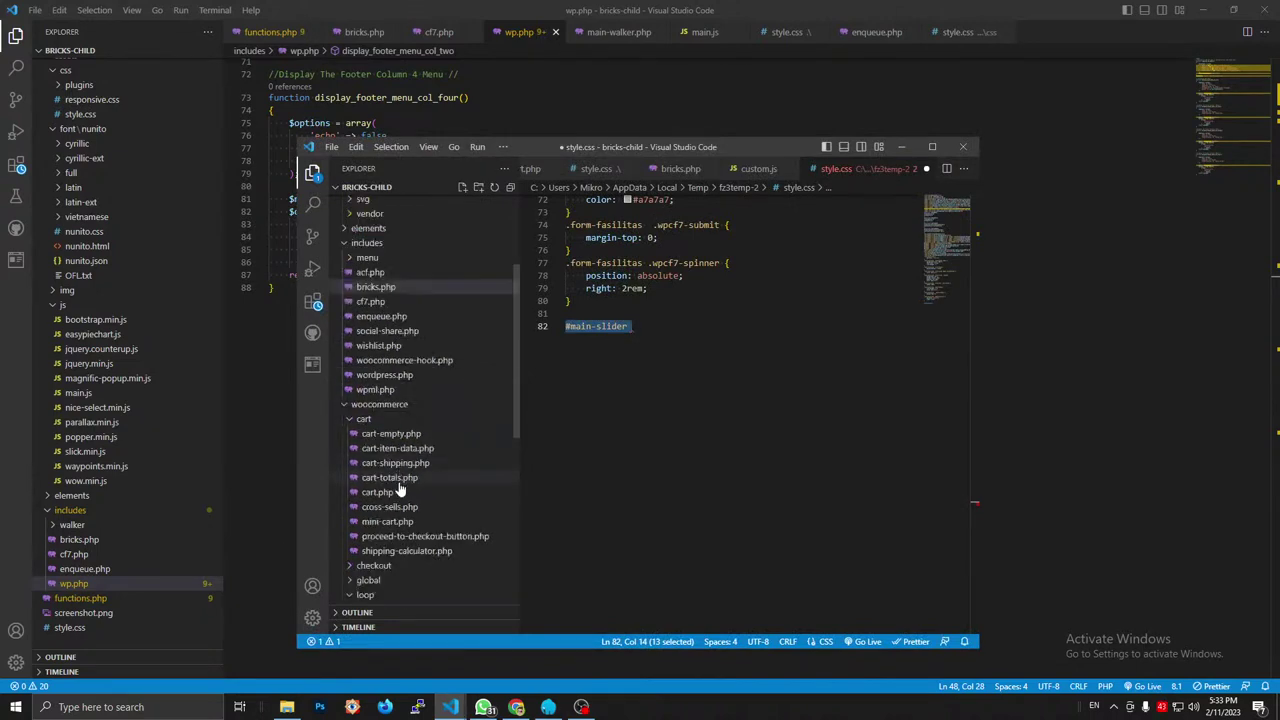
click(385, 375)
scroll(742, 309, up, 5)
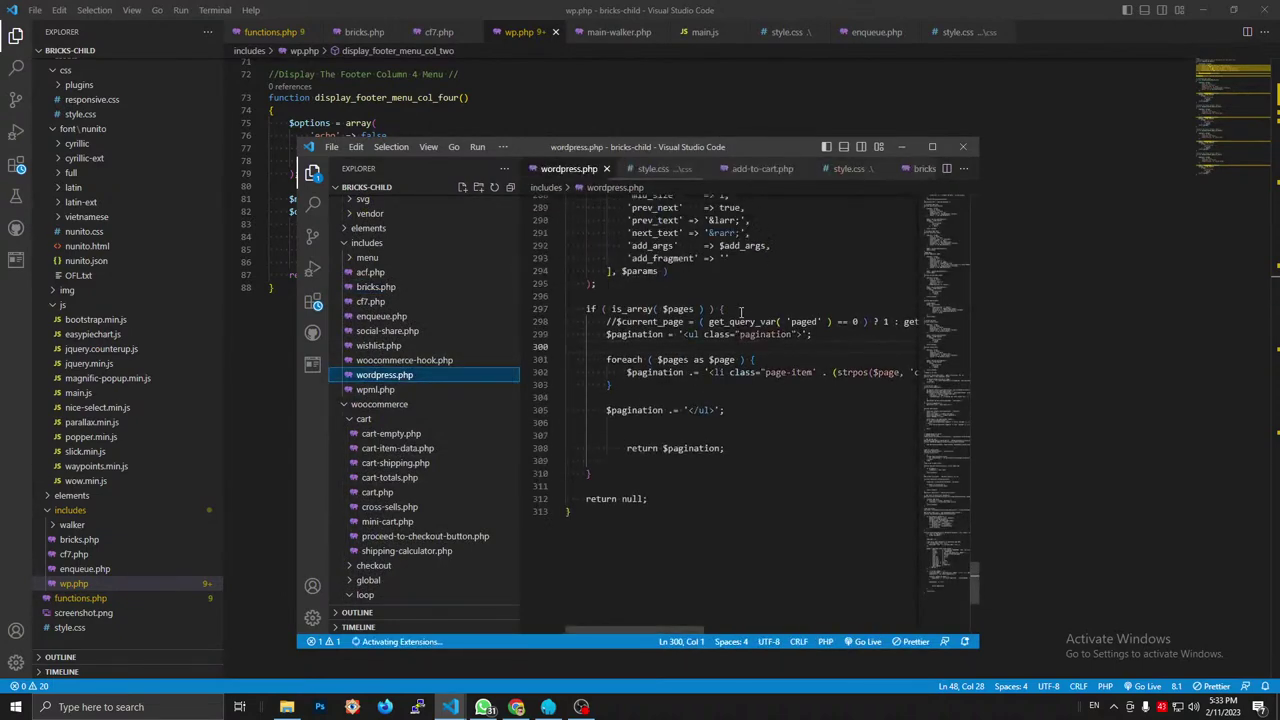
drag(978, 520, 960, 186)
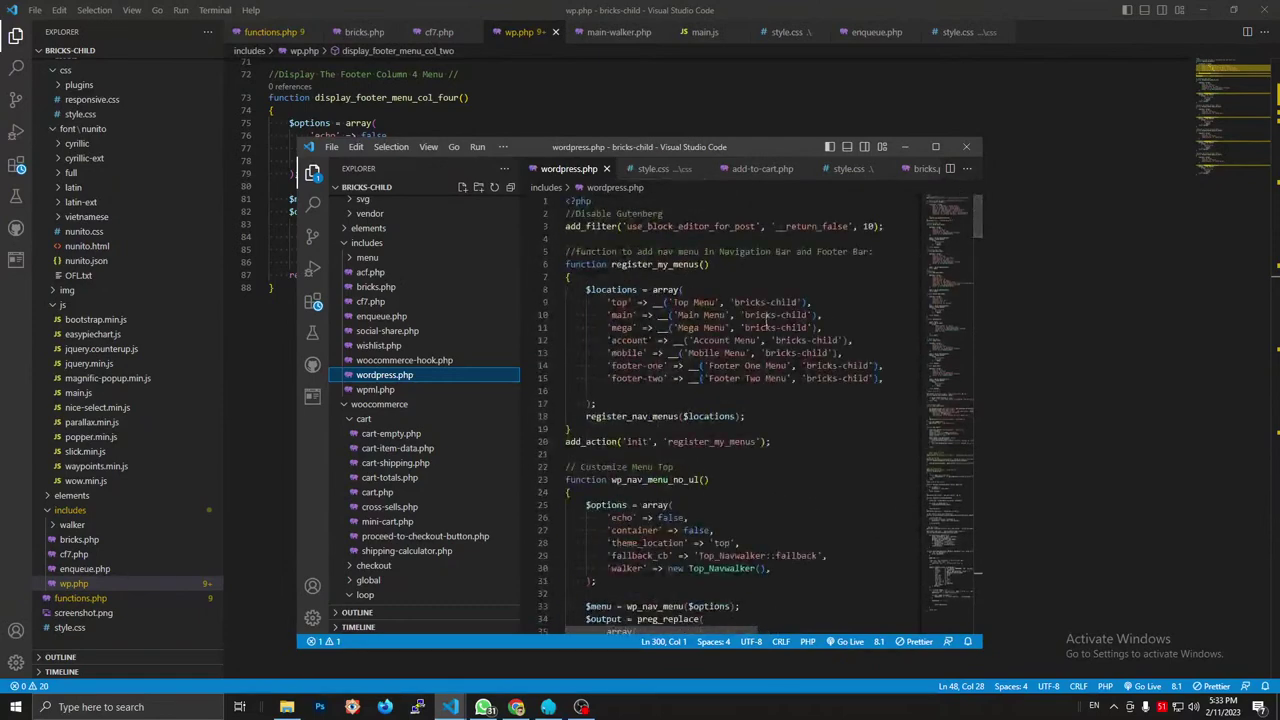
drag(590, 239, 565, 213)
key(ctrl+c)
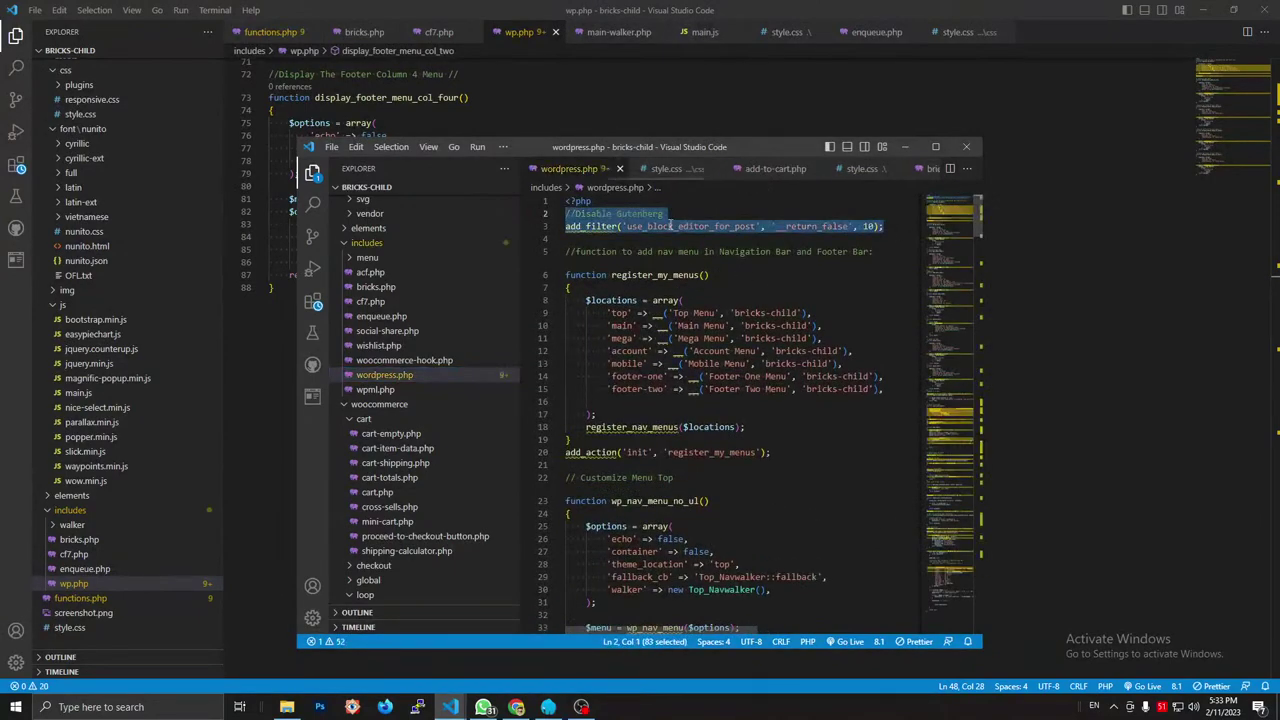
click(908, 147)
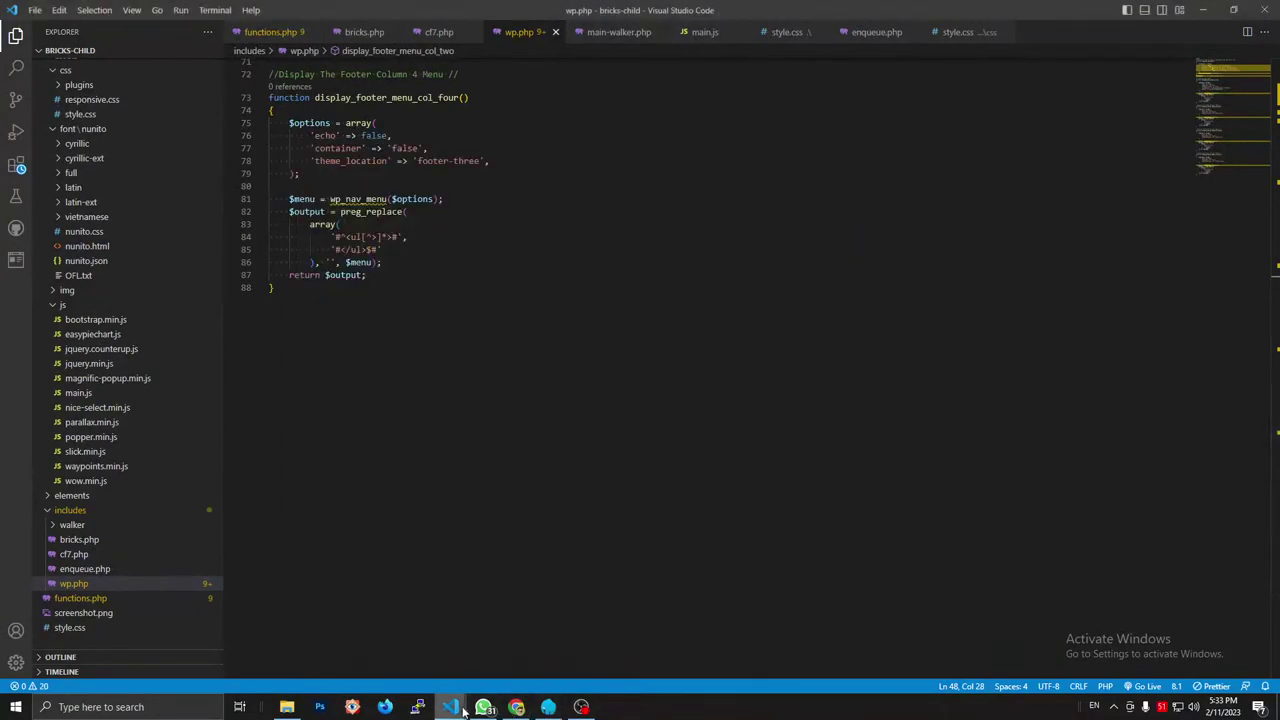
Paste the Disable Gutenberg filter after wp.php's final brace and minimize VS Code.
mouse_move(451, 707)
click(520, 652)
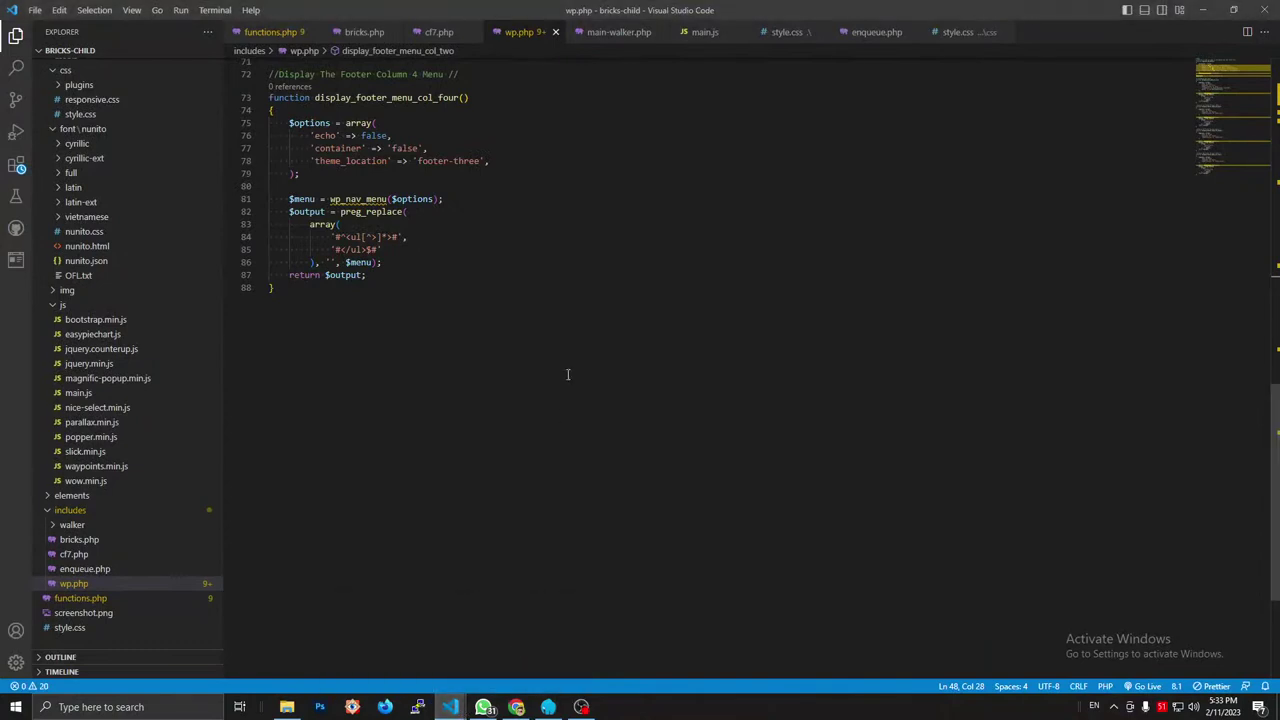
click(451, 707)
click(499, 642)
click(444, 419)
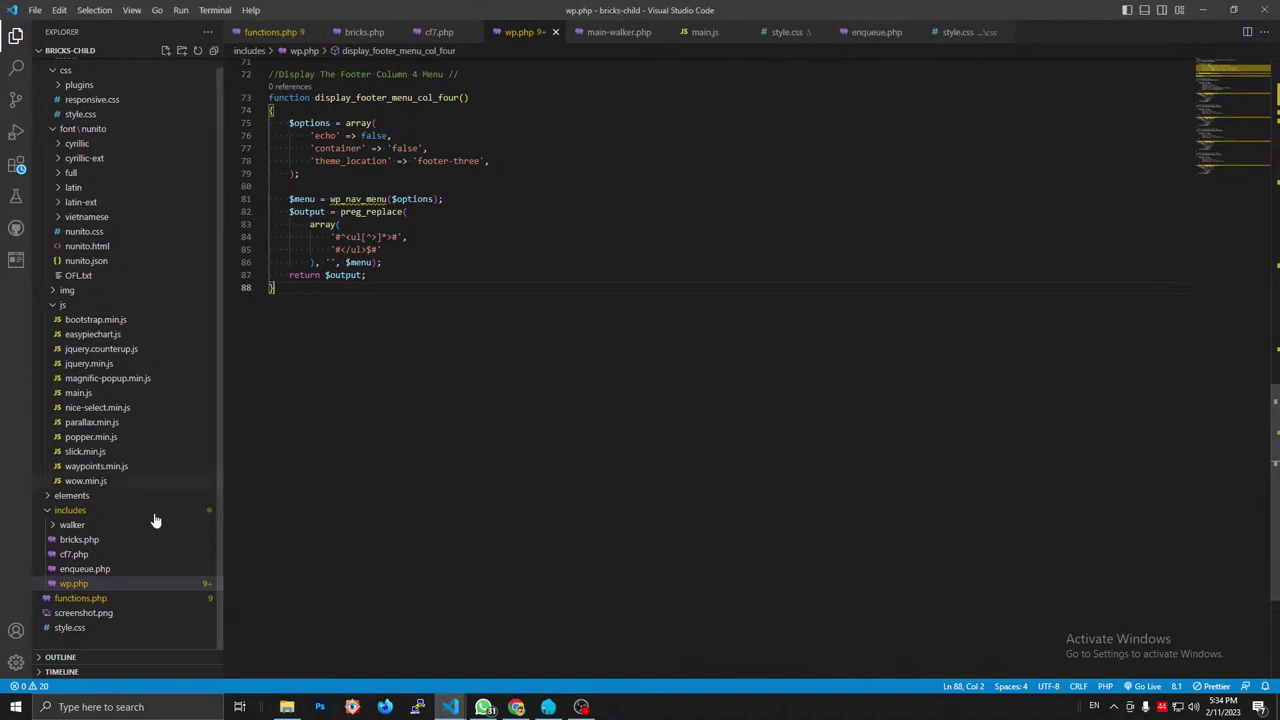
scroll(340, 425, up, 3)
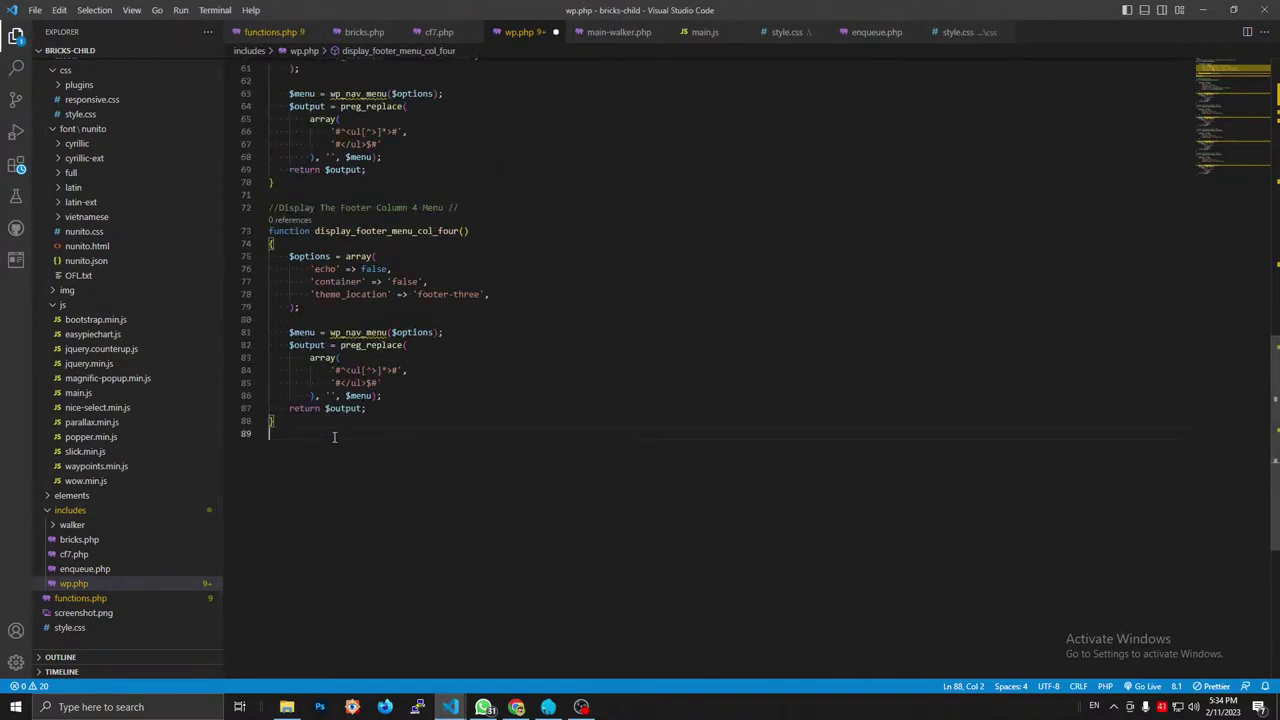
key(ctrl+v)
click(1203, 10)
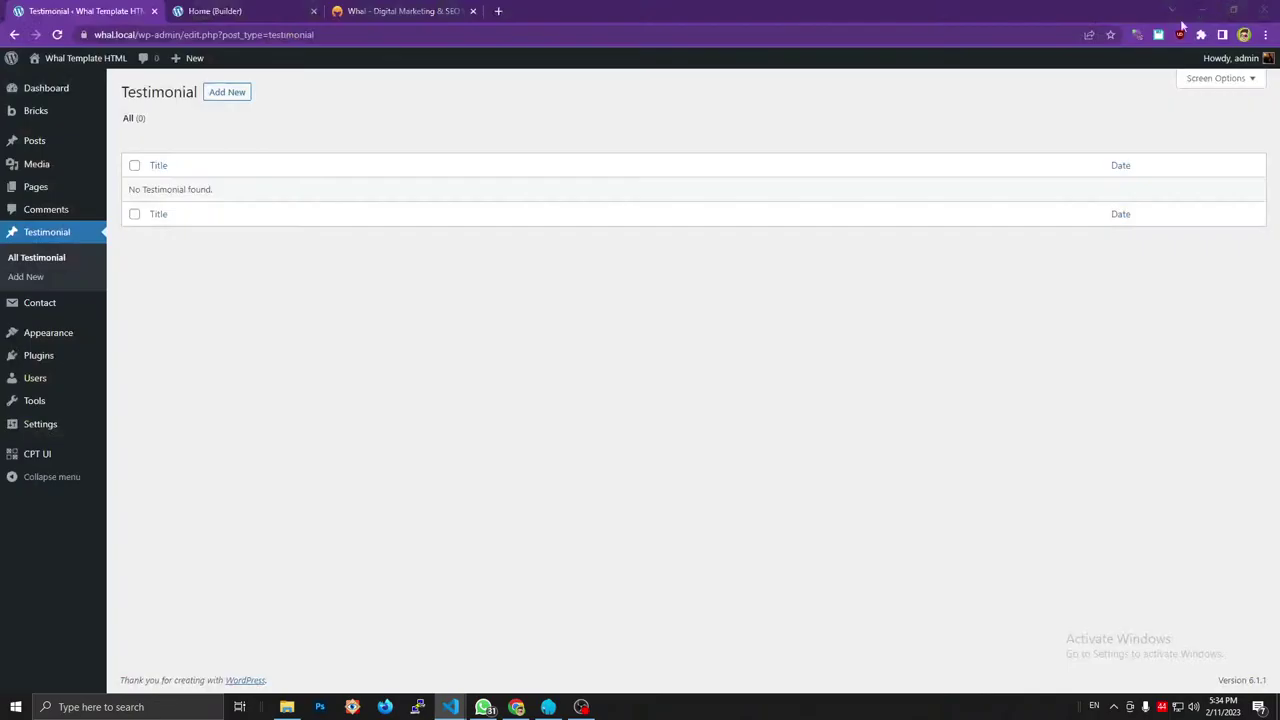
Search the Add Plugins directory for acf, checking the reference testimonial meanwhile.
click(227, 92)
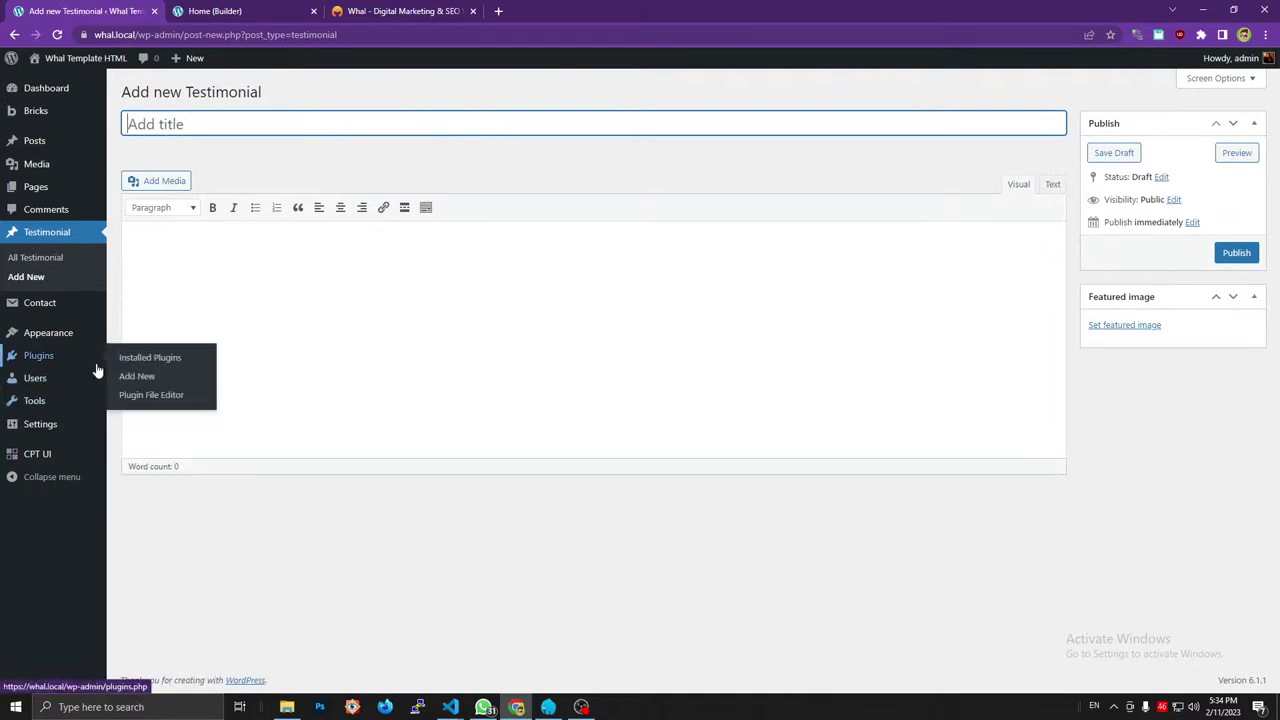
click(137, 376)
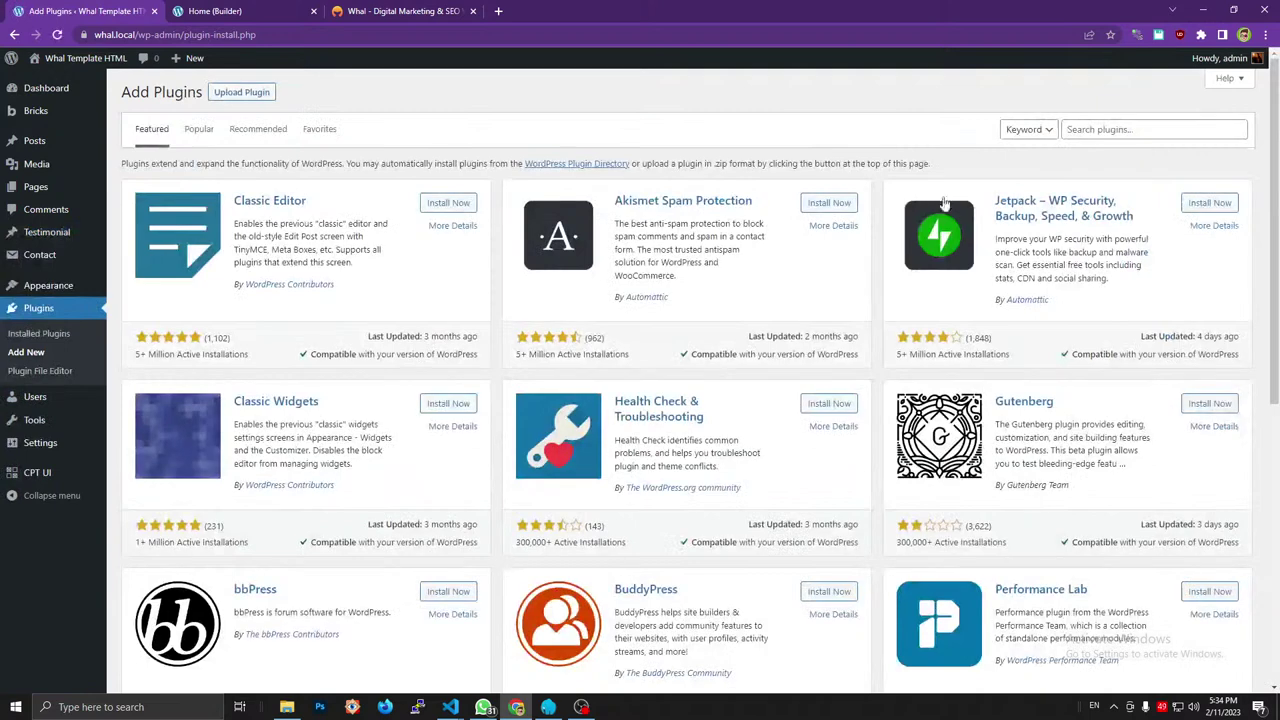
click(1079, 131)
text(acf)
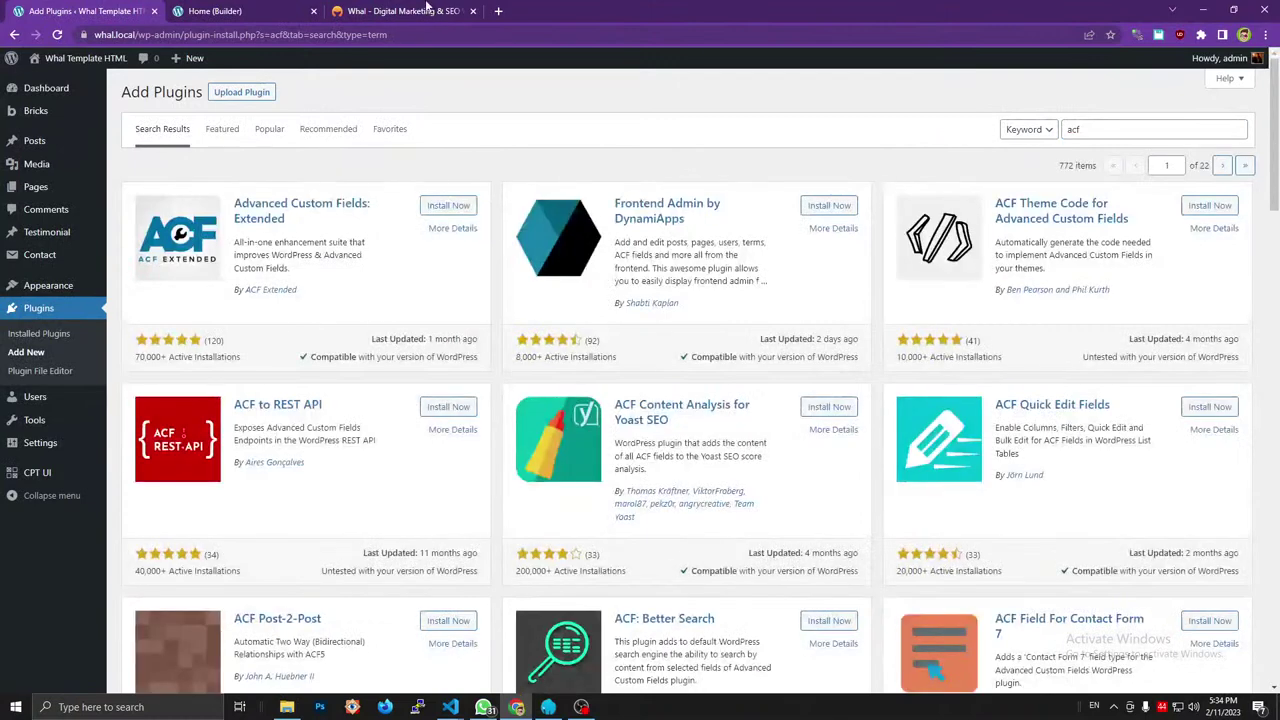
click(225, 11)
click(390, 14)
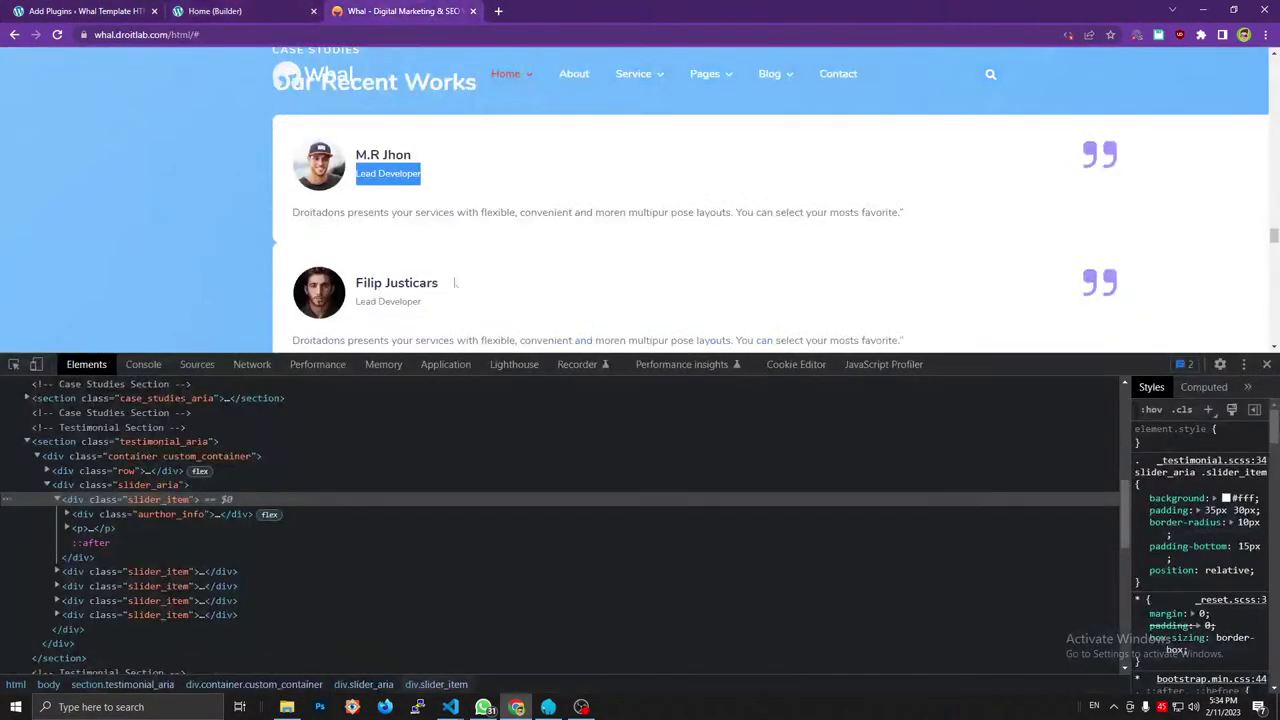
key(ctrl+Tab)
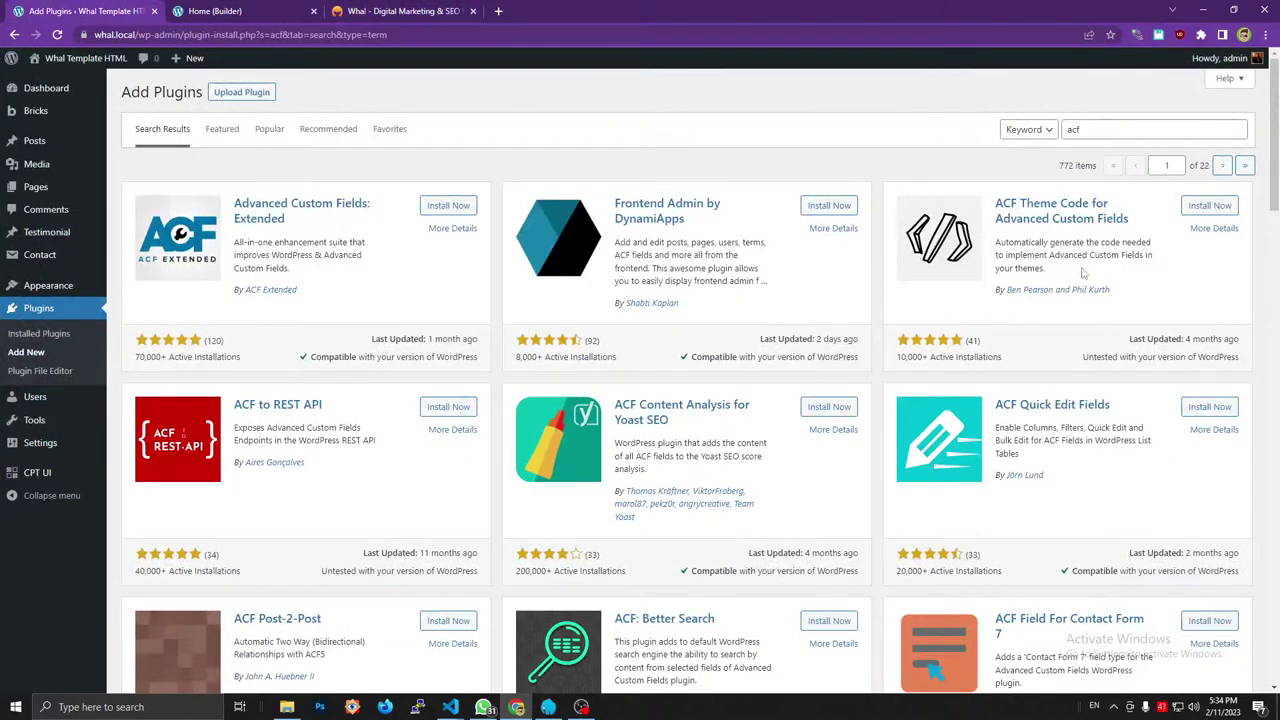
Install and activate the Advanced Custom Fields plugin.
scroll(907, 336, down, 3)
scroll(846, 329, up, 2)
scroll(803, 334, down, 5)
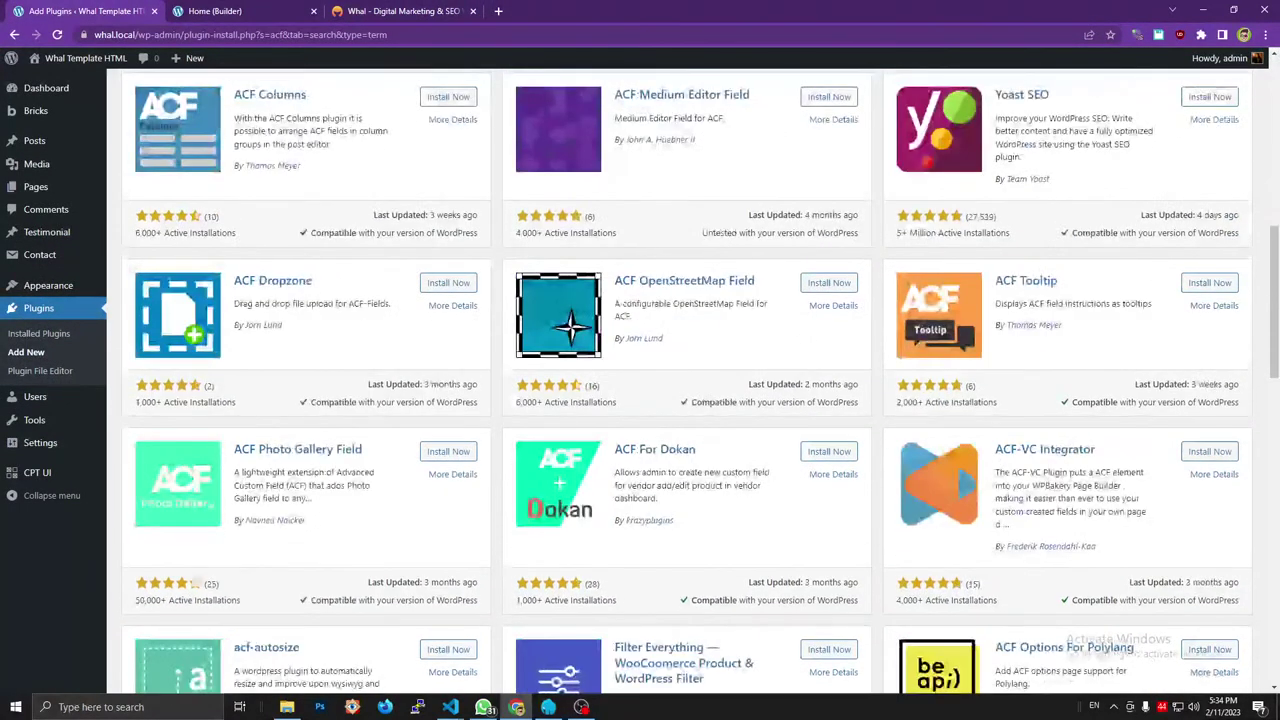
scroll(800, 455, down, 6)
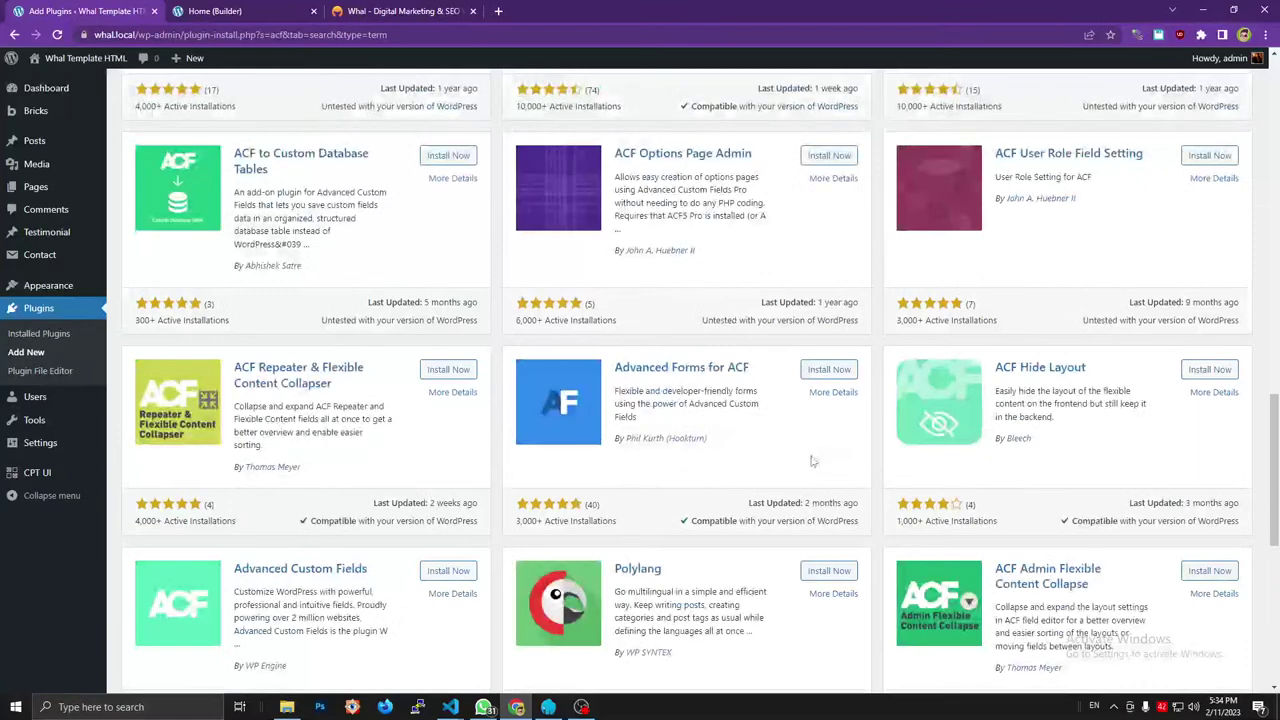
scroll(424, 461, down, 2)
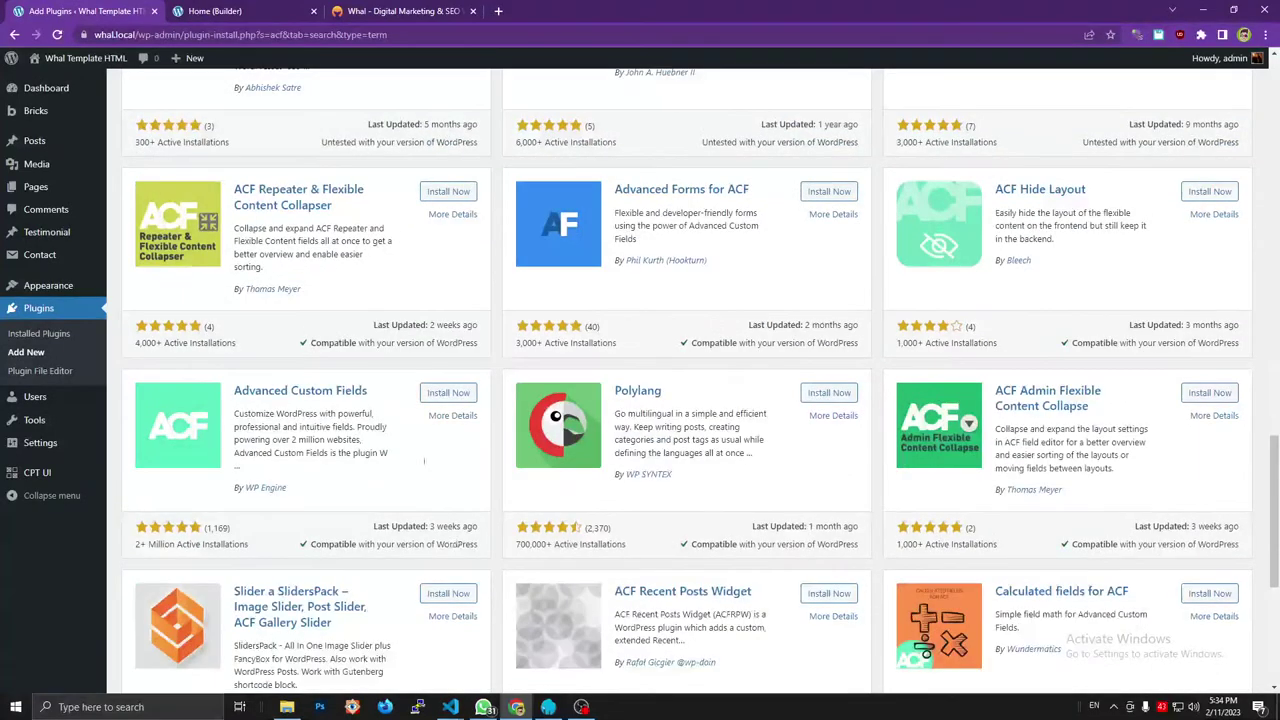
click(428, 394)
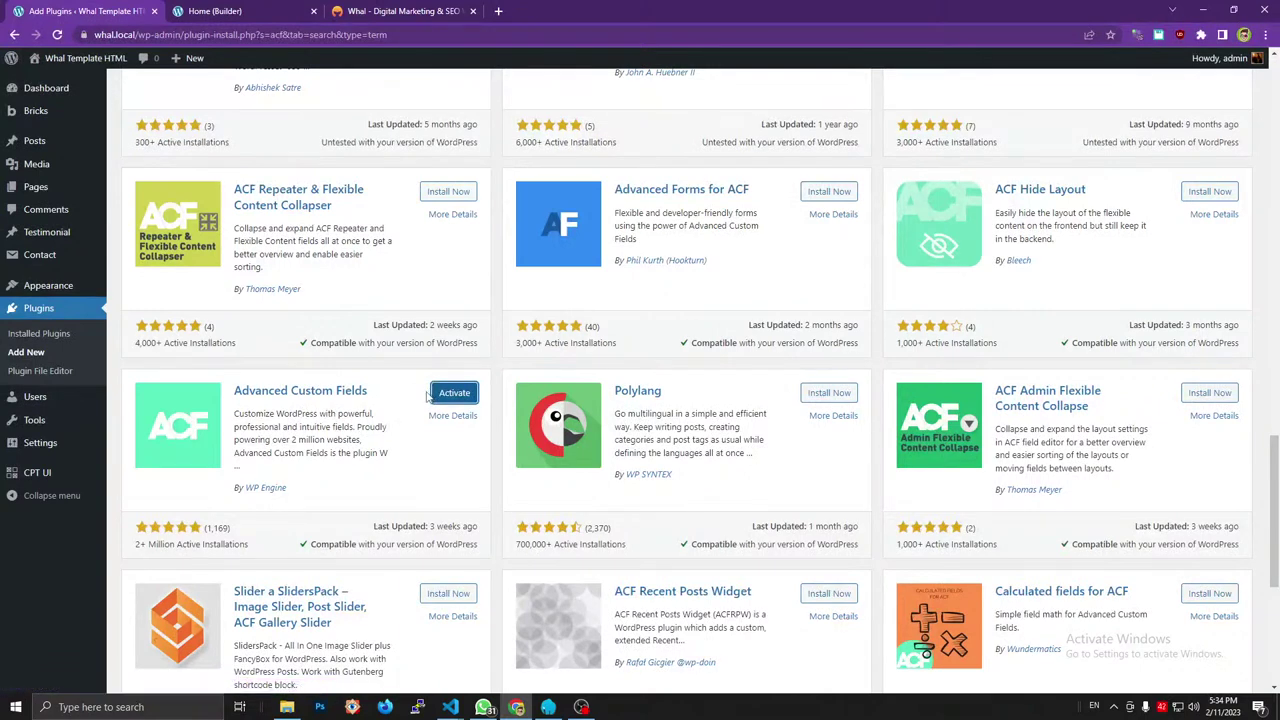
click(436, 397)
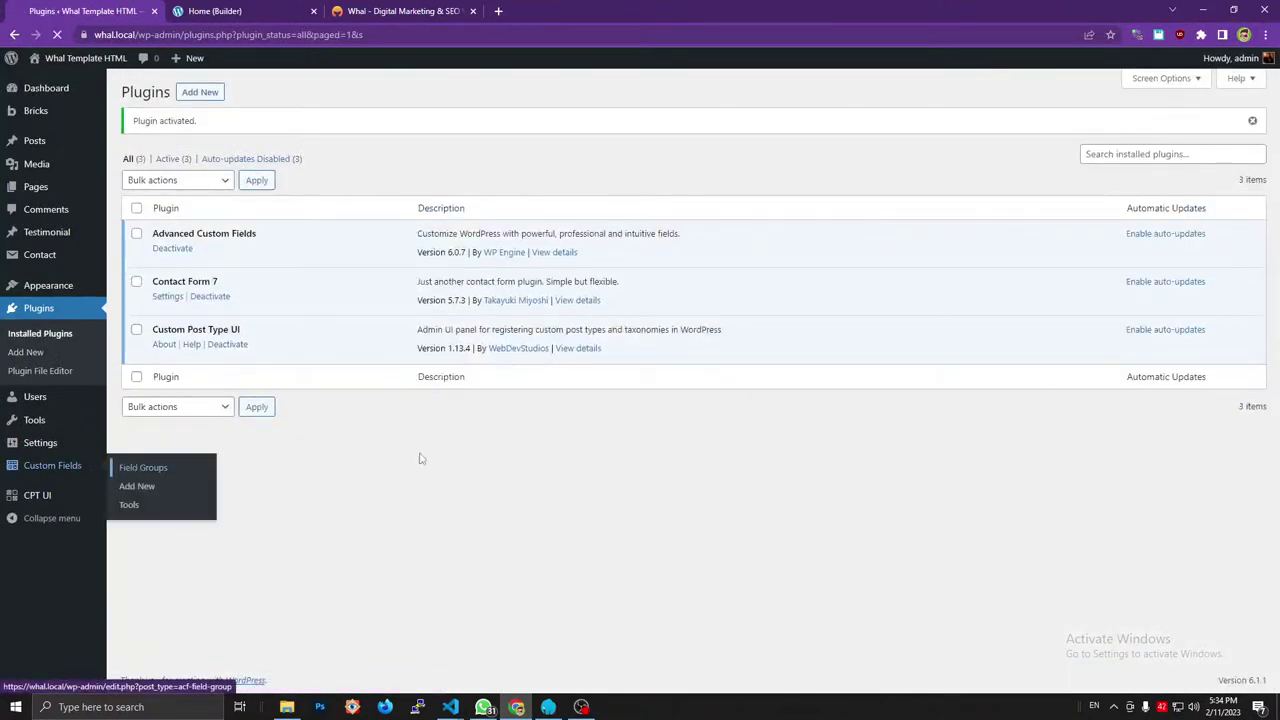
key(ctrl+3)
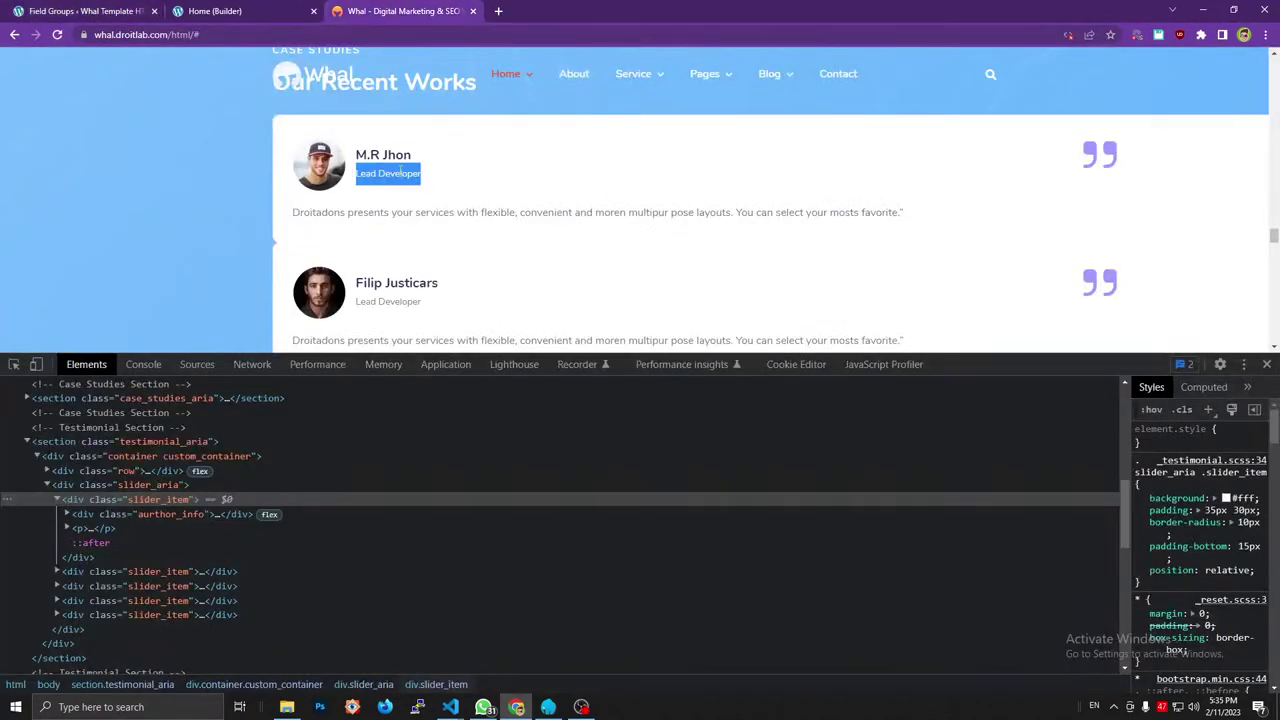
Start a new ACF field group titled Testimonial Field.
click(124, 7)
click(256, 147)
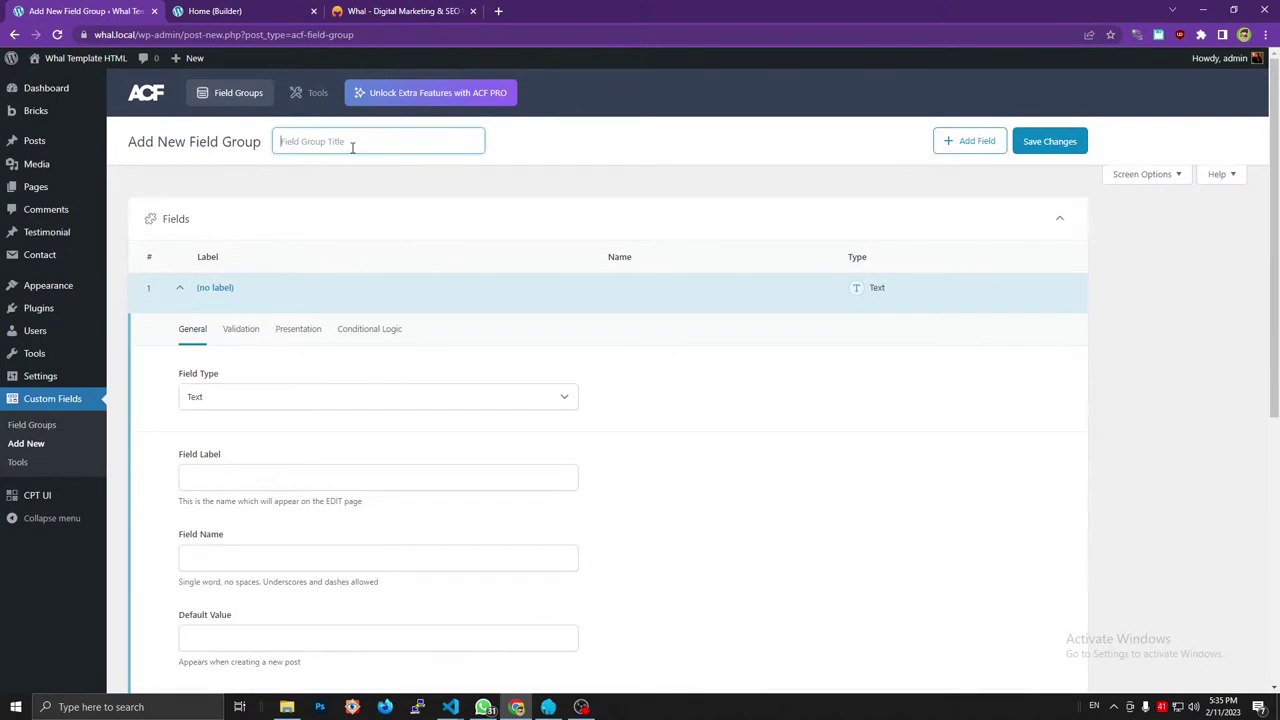
text(D)
key(BackSpace)
text(Testo)
key(BackSpace)
key(BackSpace)
text(tomonia)
key(Left)
key(Left)
key(BackSpace)
text(Fiel)
Add a text field labelled Occupation with the field name occupation.
click(238, 476)
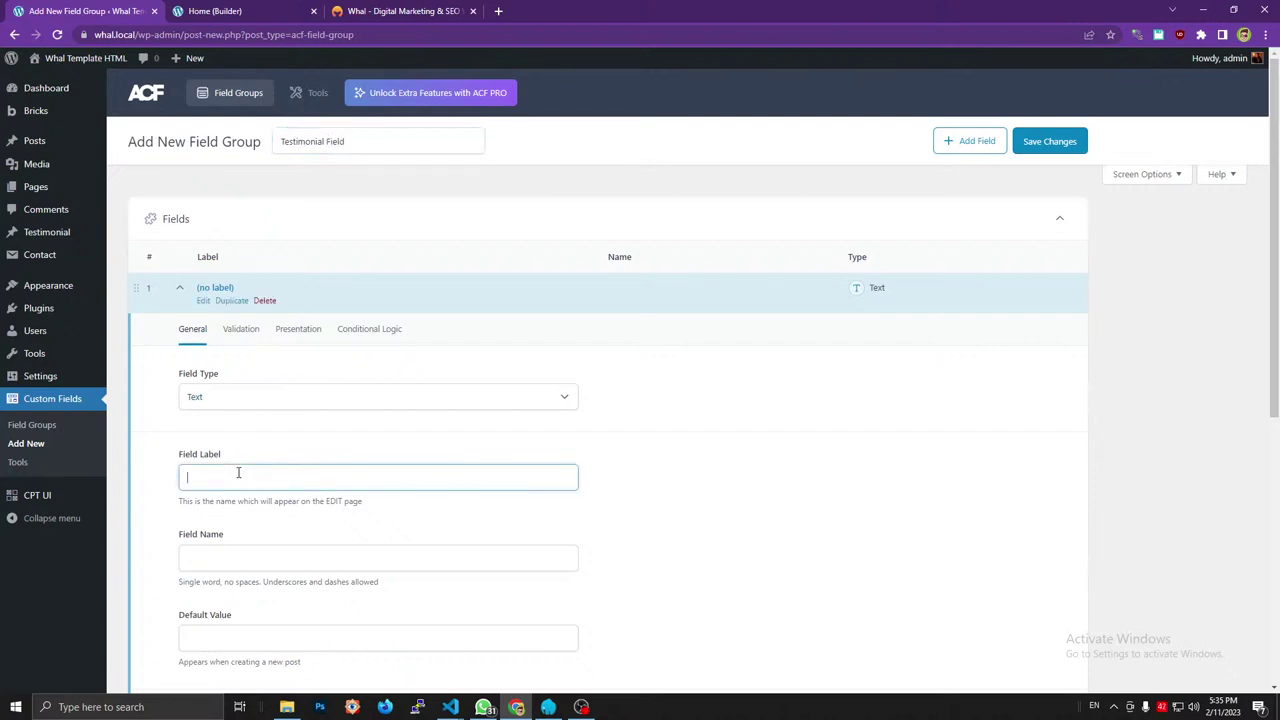
click(436, 11)
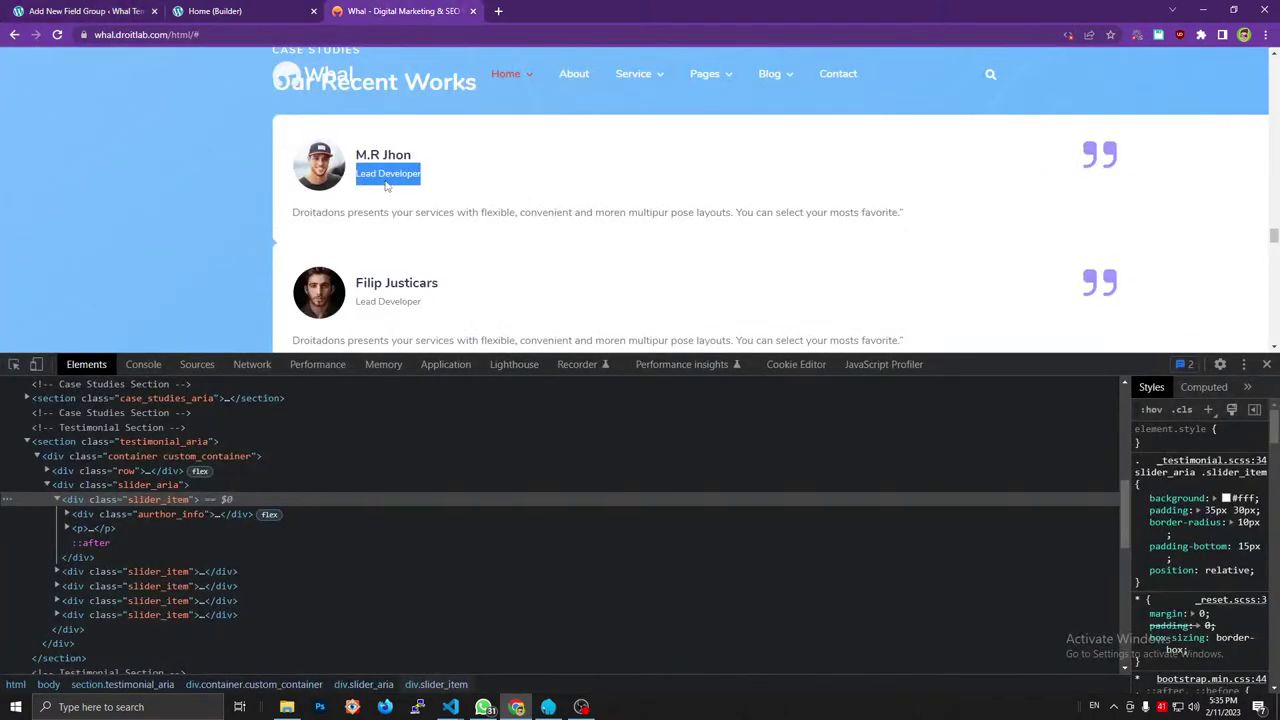
click(110, 9)
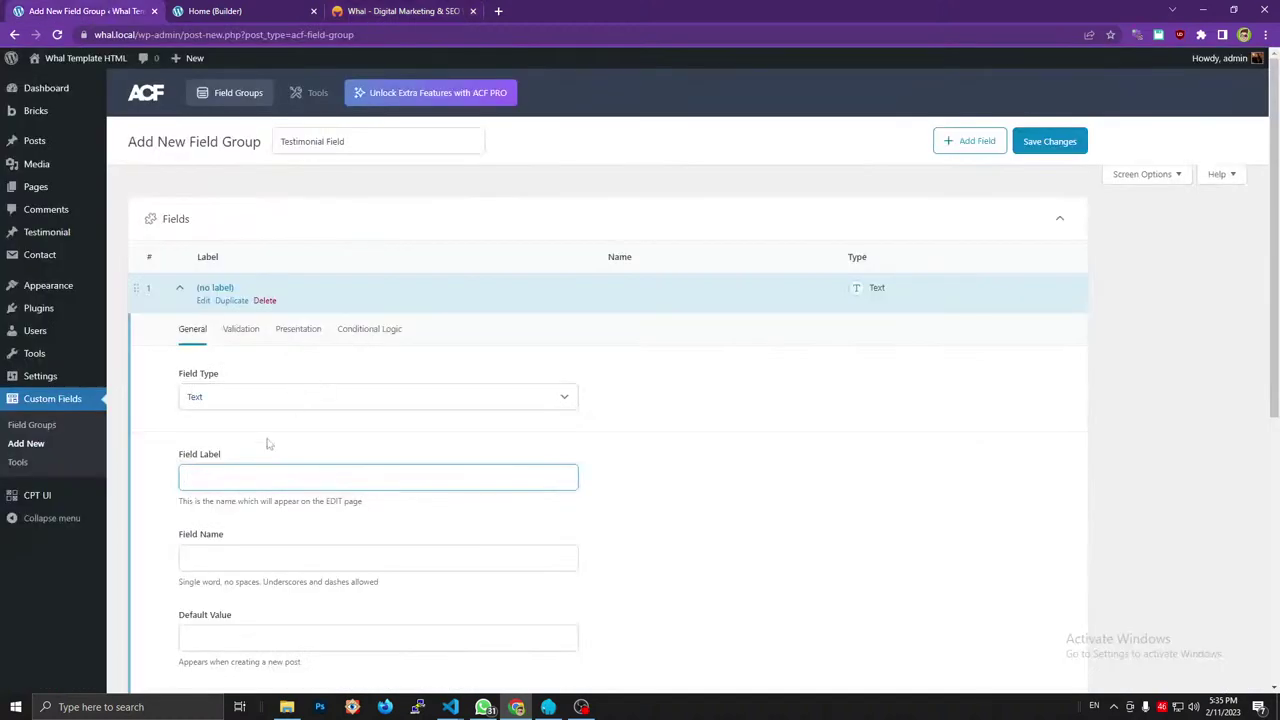
text(Occupation)
click(244, 559)
scroll(308, 484, down, 2)
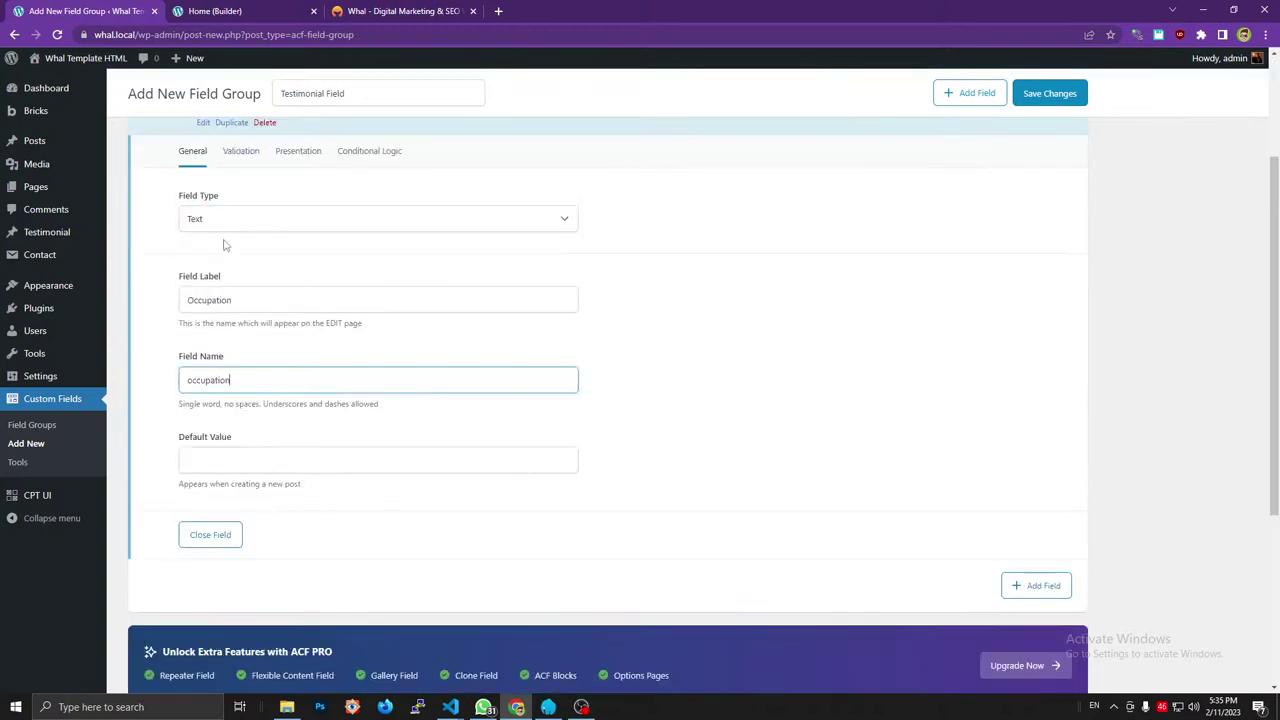
scroll(224, 232, up, 2)
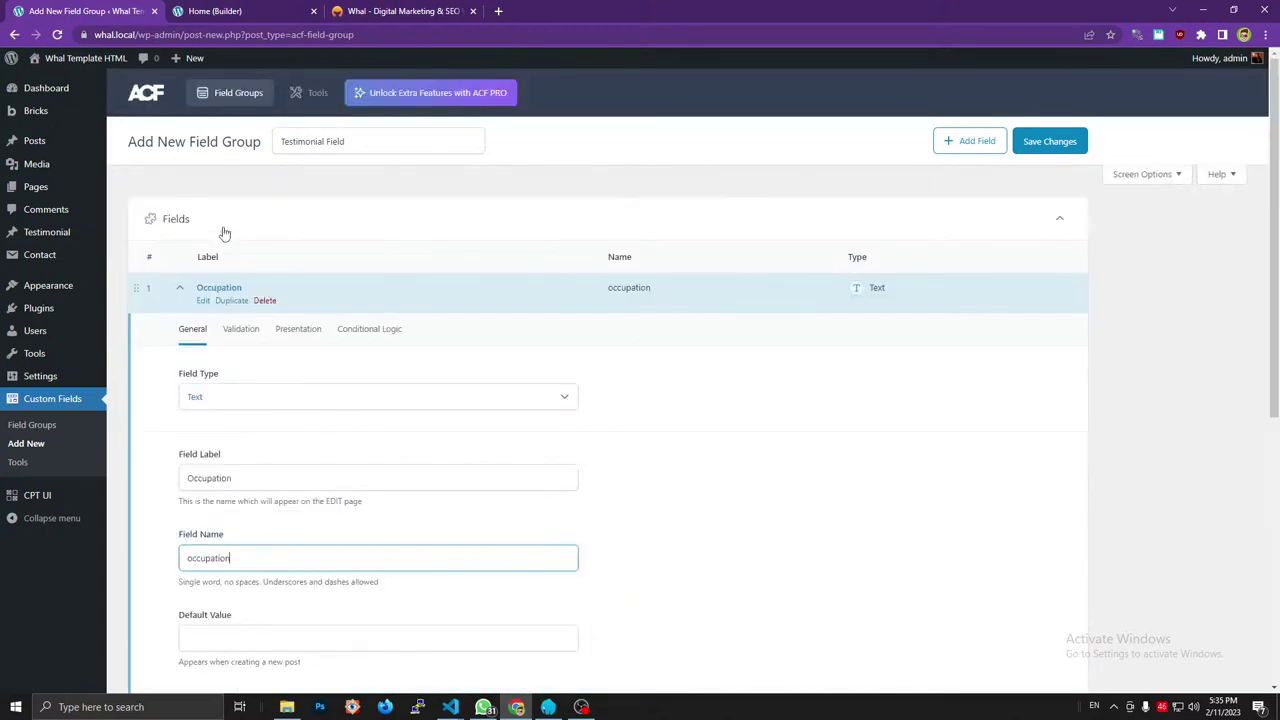
click(205, 300)
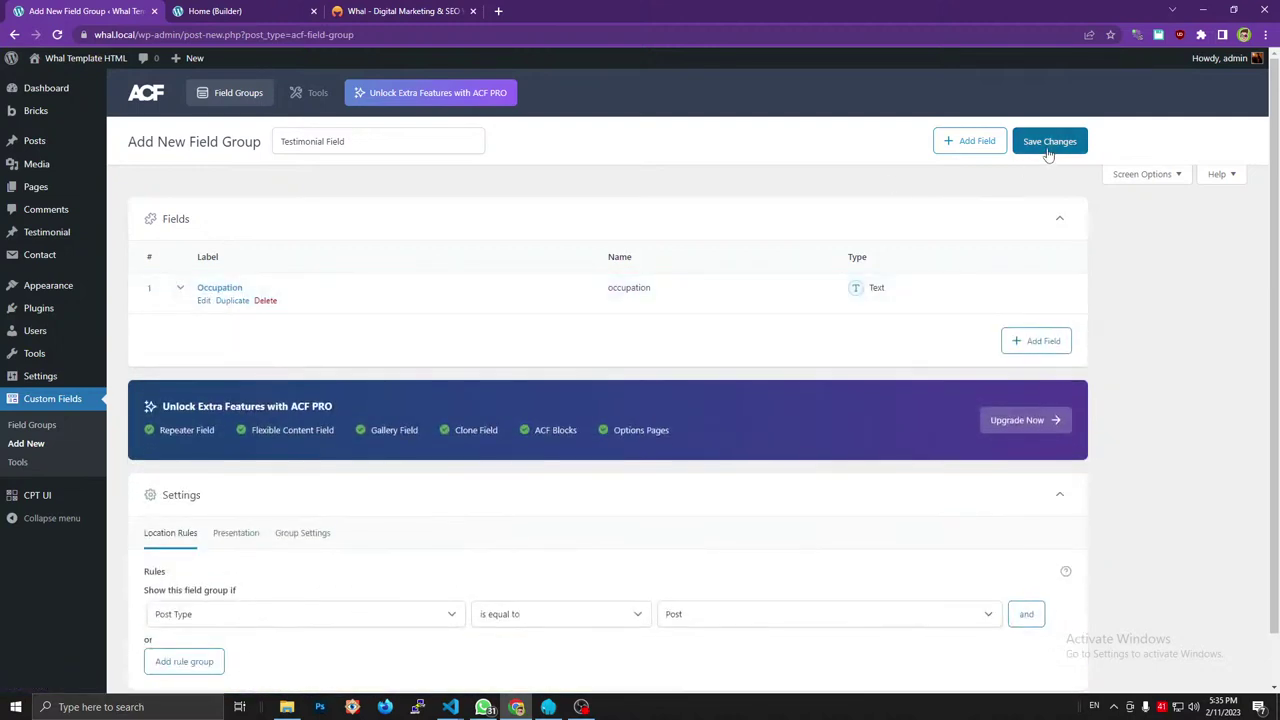
Set the location rule to Post Type is equal to Testimonial and save the group.
scroll(643, 514, down, 1)
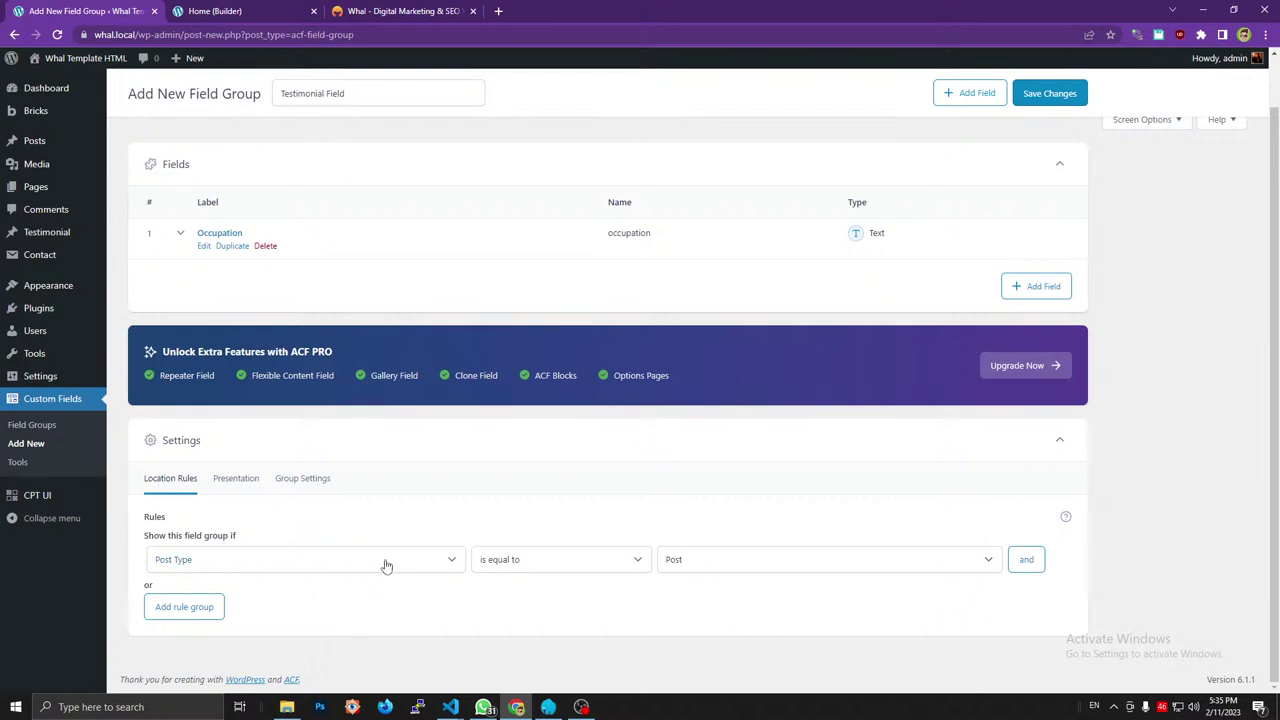
click(717, 573)
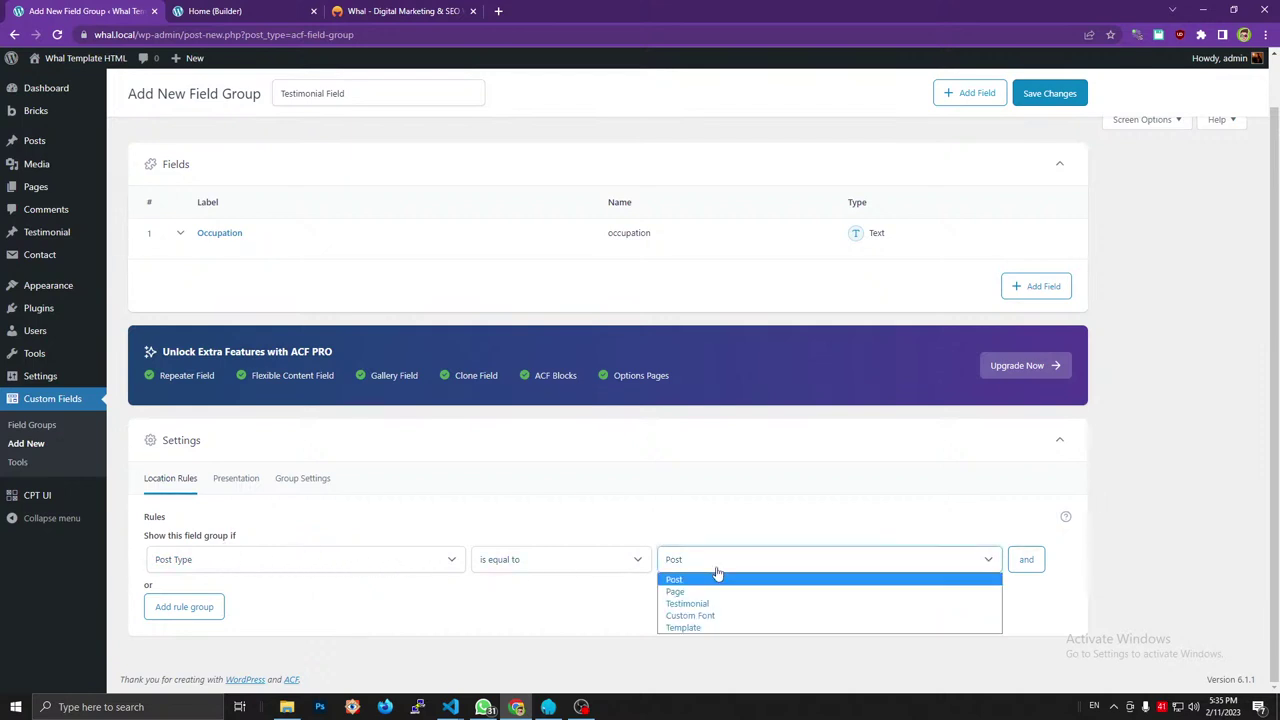
click(718, 605)
click(1030, 93)
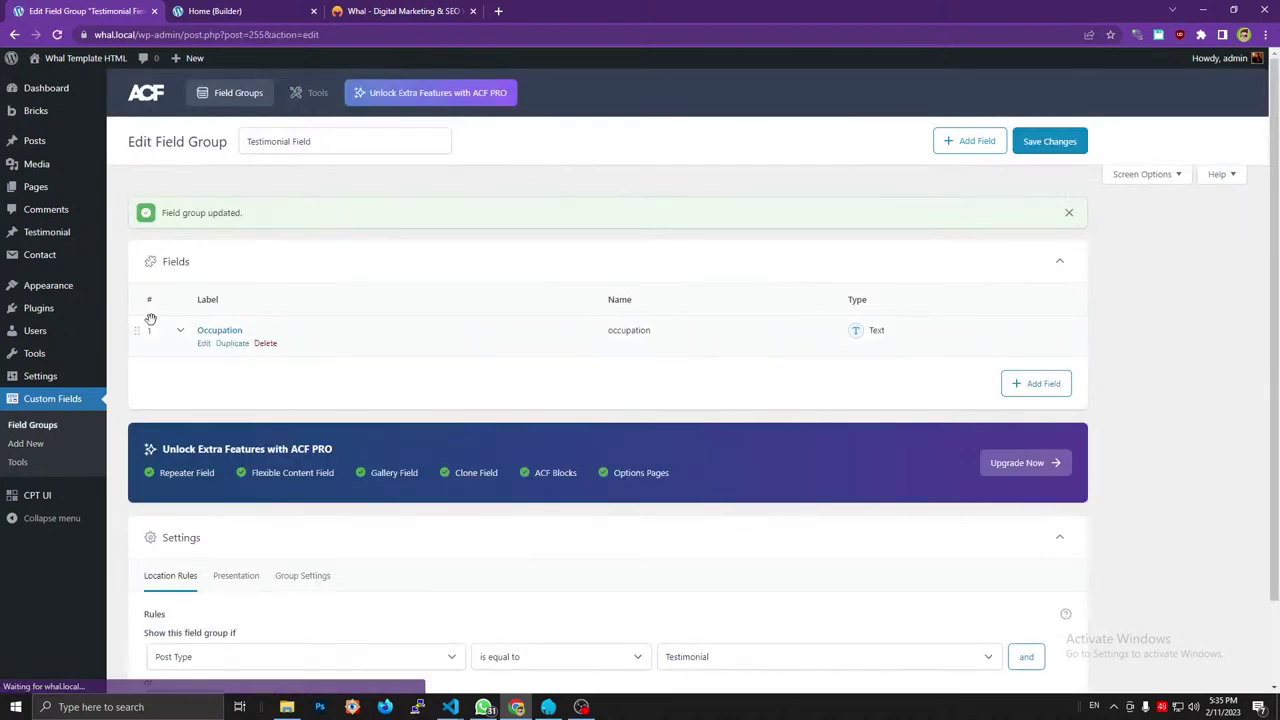
Title the new testimonial with the first reviewer's name, copied from the reference site.
mouse_move(100, 325)
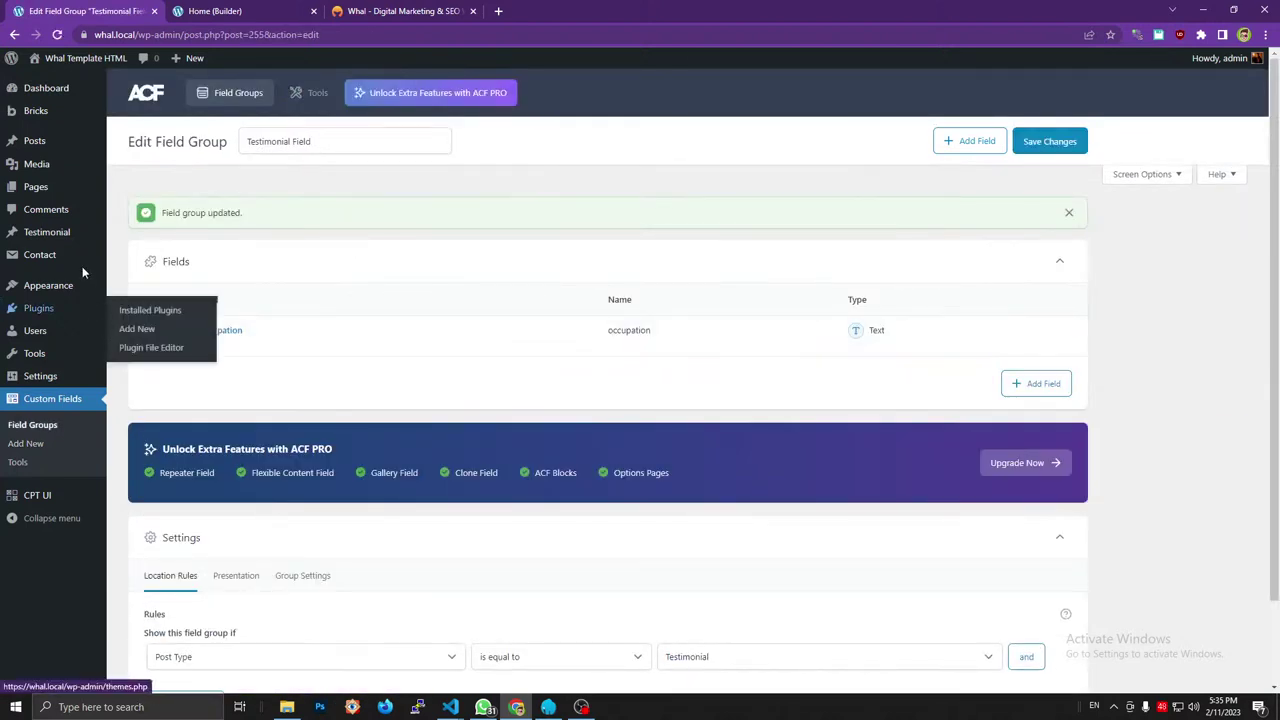
click(140, 235)
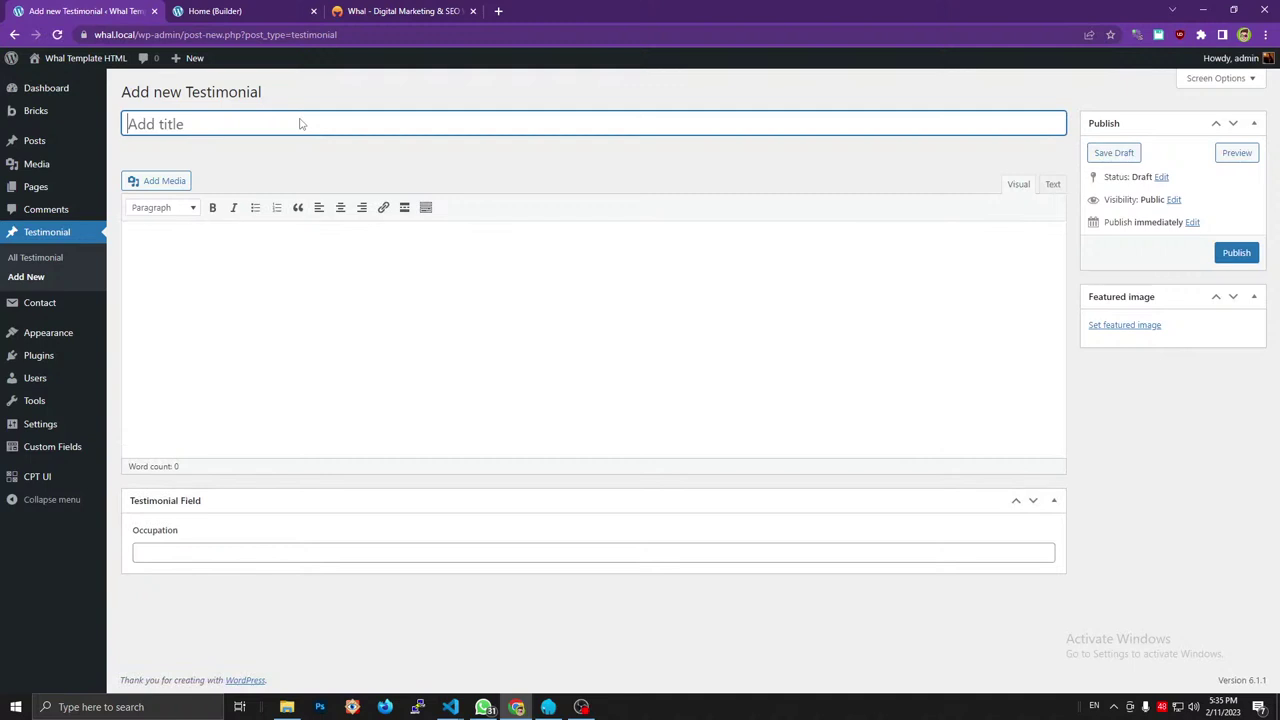
click(384, 9)
triple_click(403, 154)
key(ctrl+c)
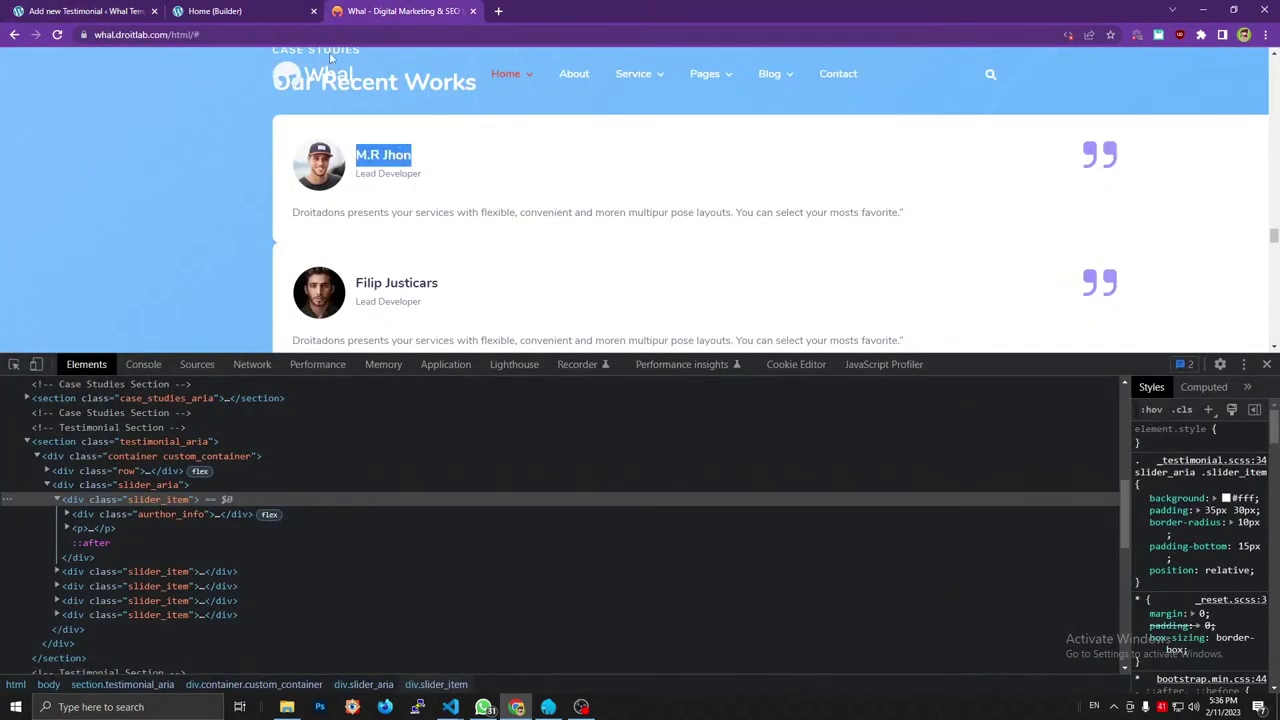
click(117, 12)
key(ctrl+v)
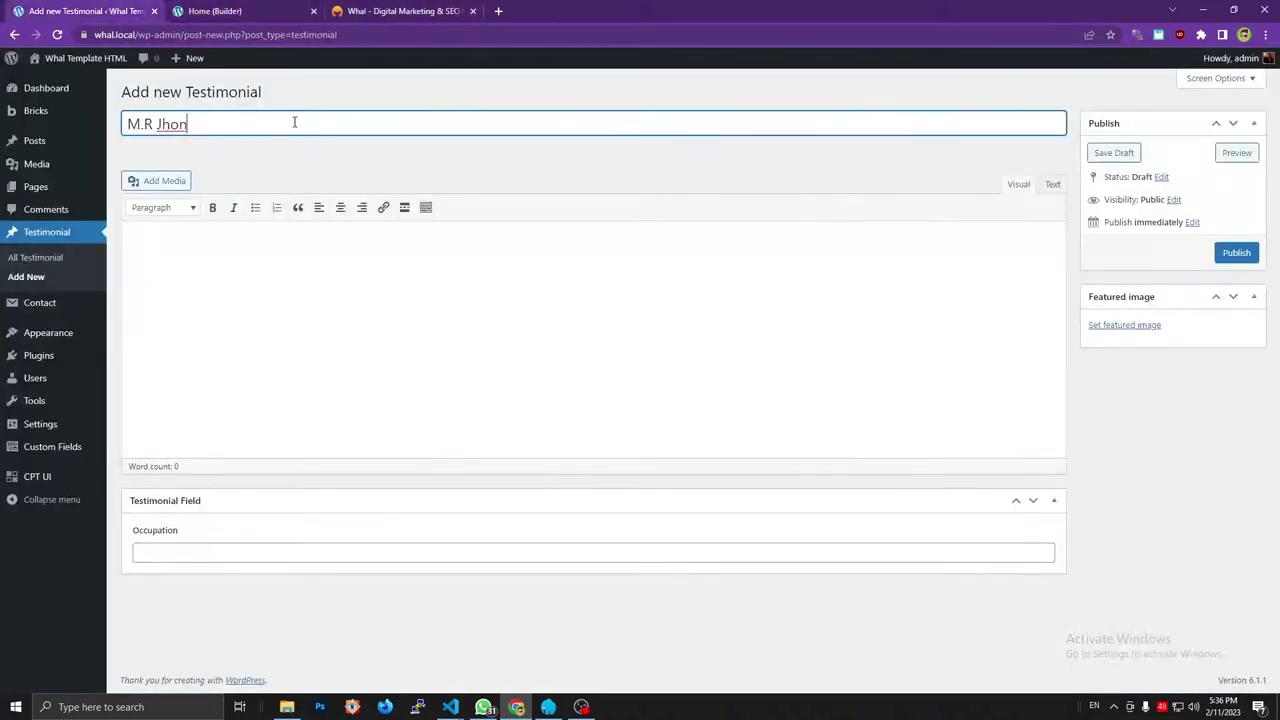
Paste the reviewer's Droitadons sample paragraph into the testimonial content.
click(400, 10)
triple_click(363, 211)
key(ctrl+c)
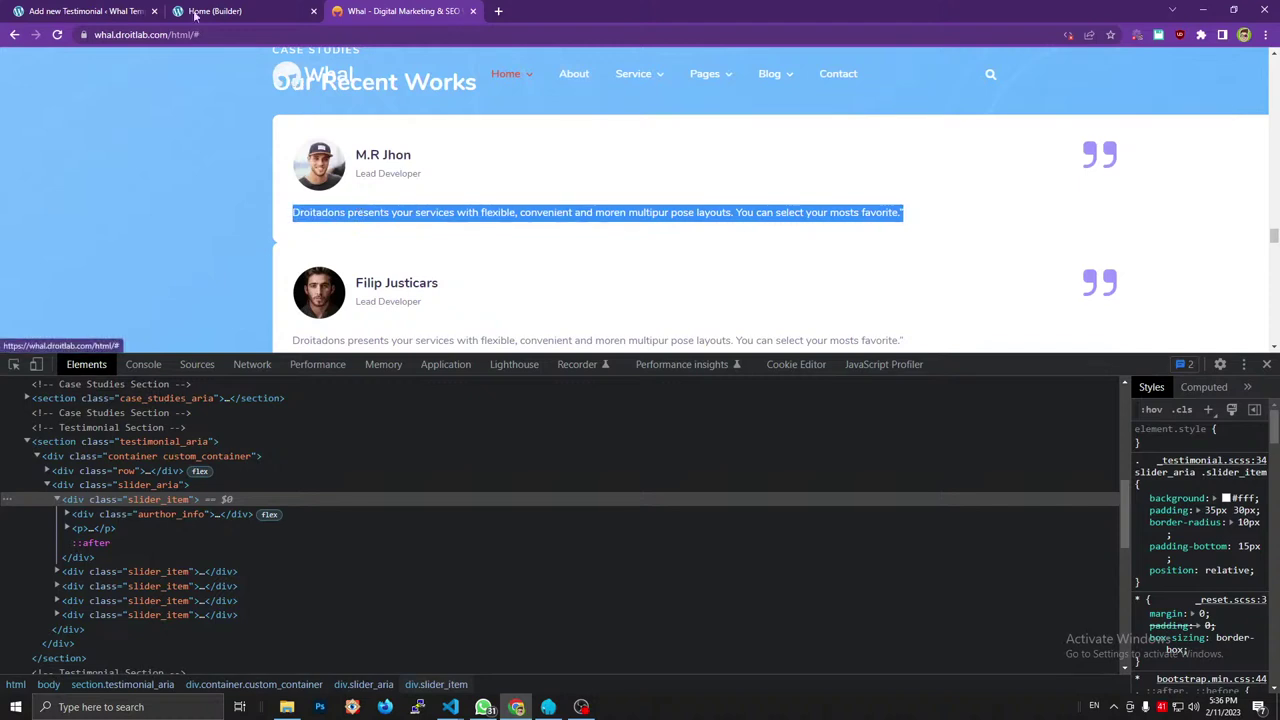
click(115, 8)
click(303, 272)
key(ctrl+v)
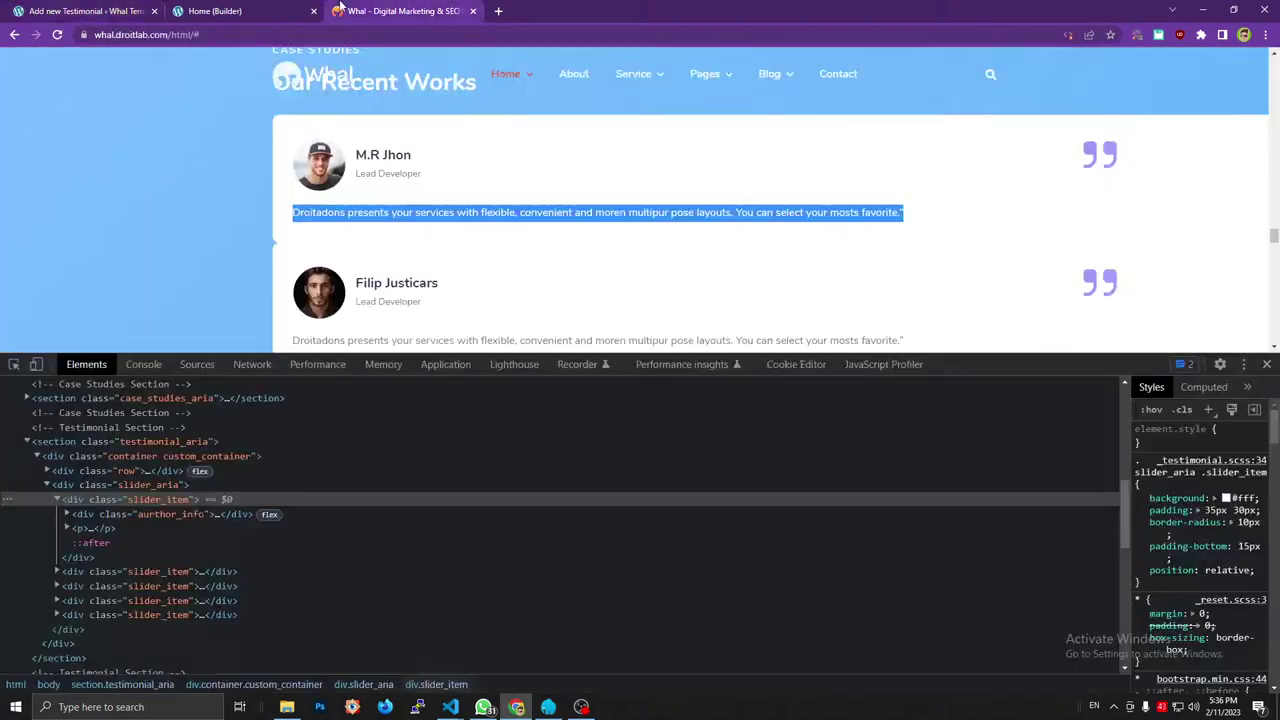
Inspect the author info markup on the reference site, then return to the testimonial draft.
click(345, 10)
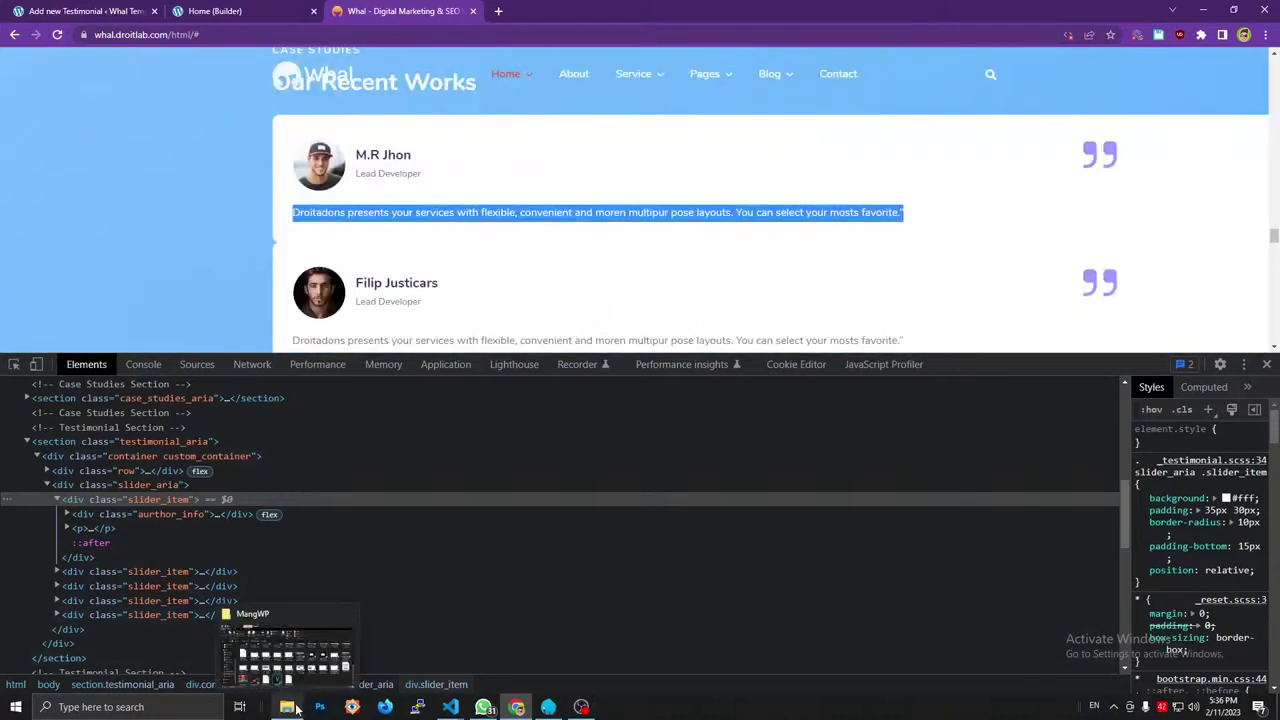
click(297, 709)
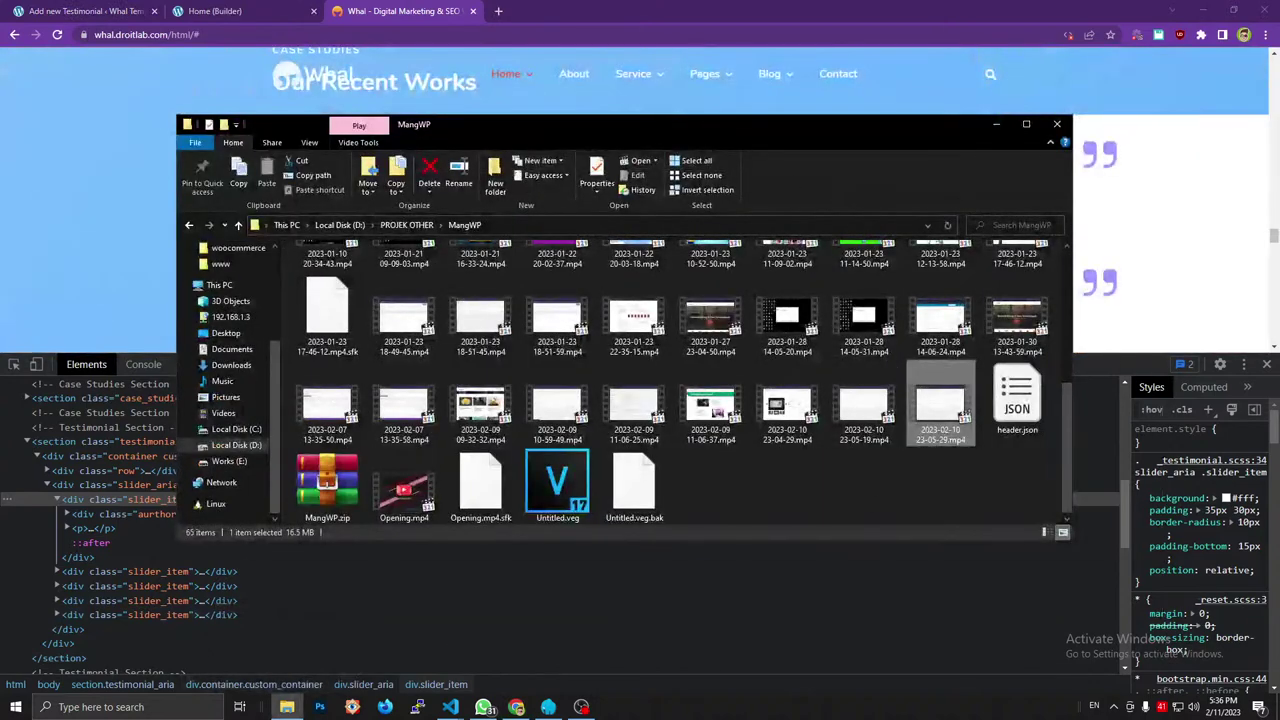
click(297, 709)
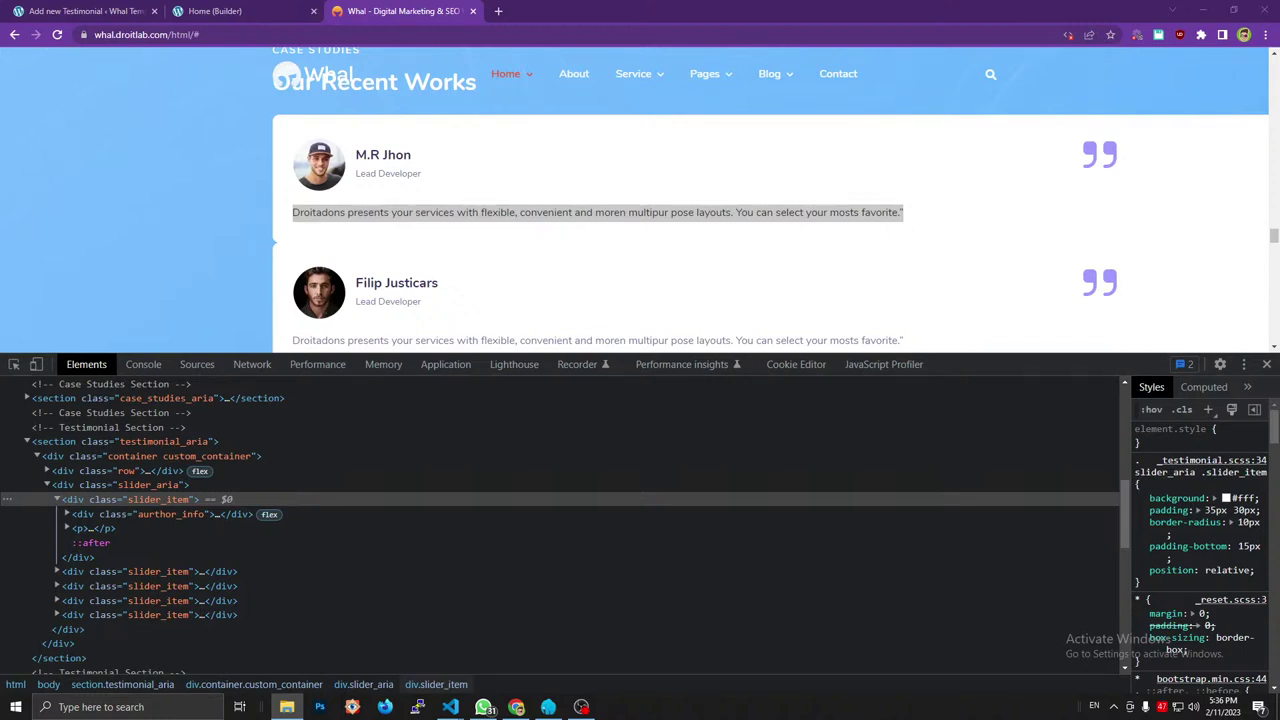
click(375, 277)
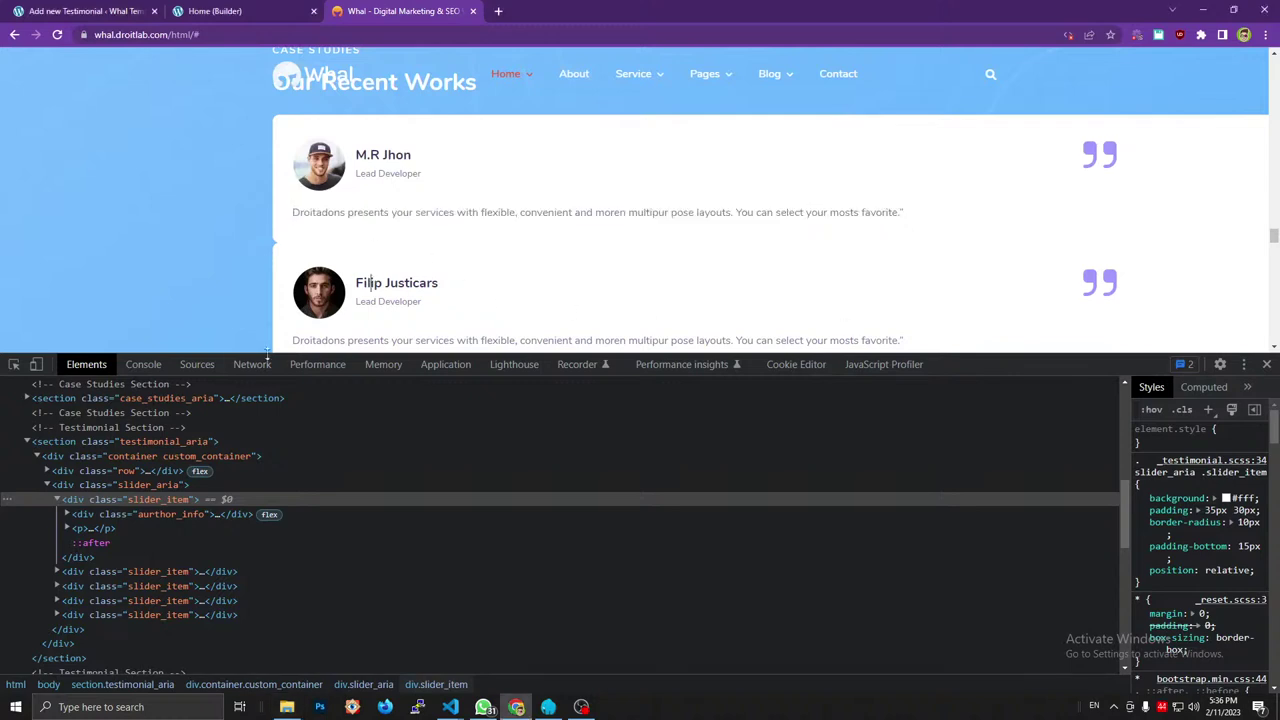
click(67, 514)
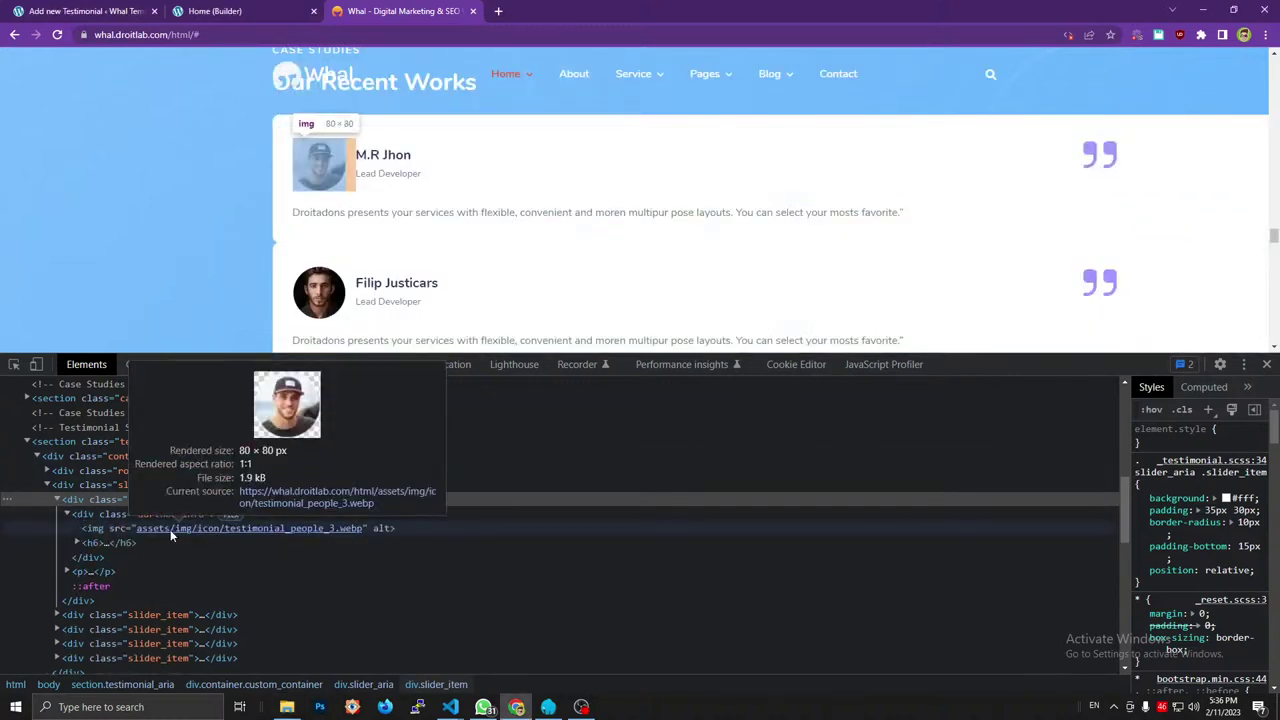
key(super+e)
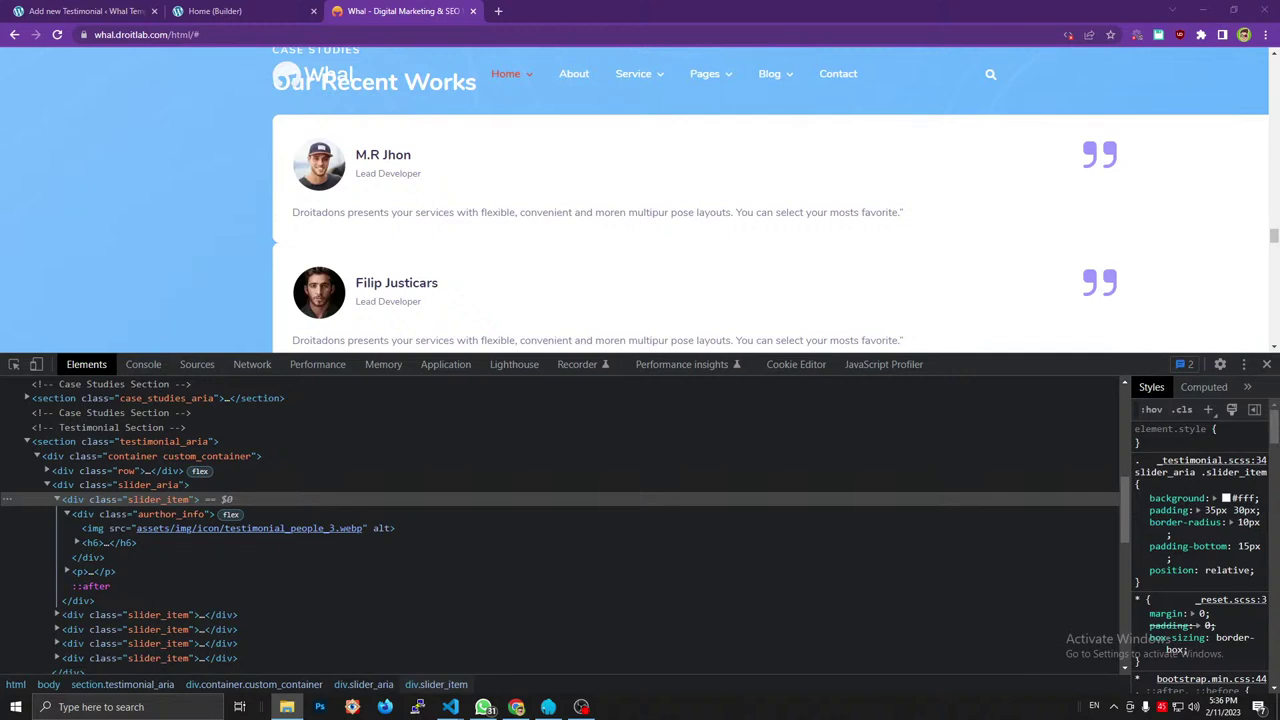
click(662, 161)
scroll(662, 161, down, 2)
scroll(586, 194, up, 2)
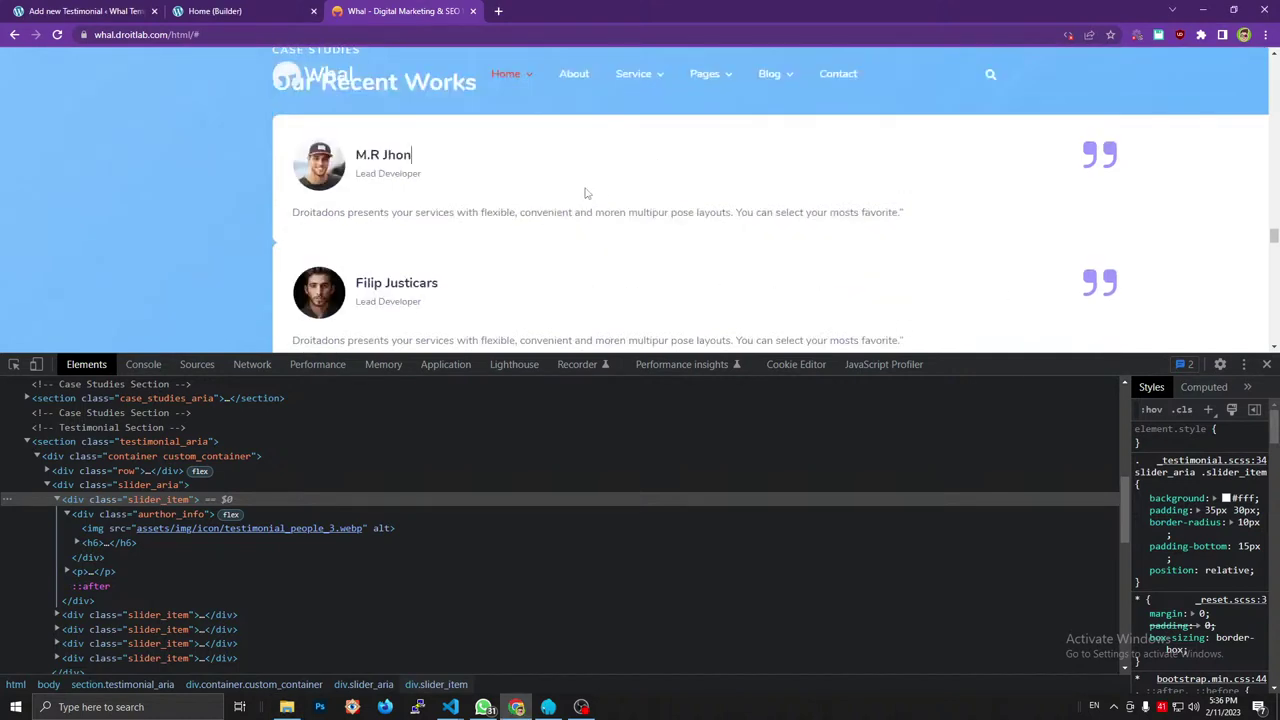
scroll(423, 229, down, 4)
scroll(423, 229, up, 4)
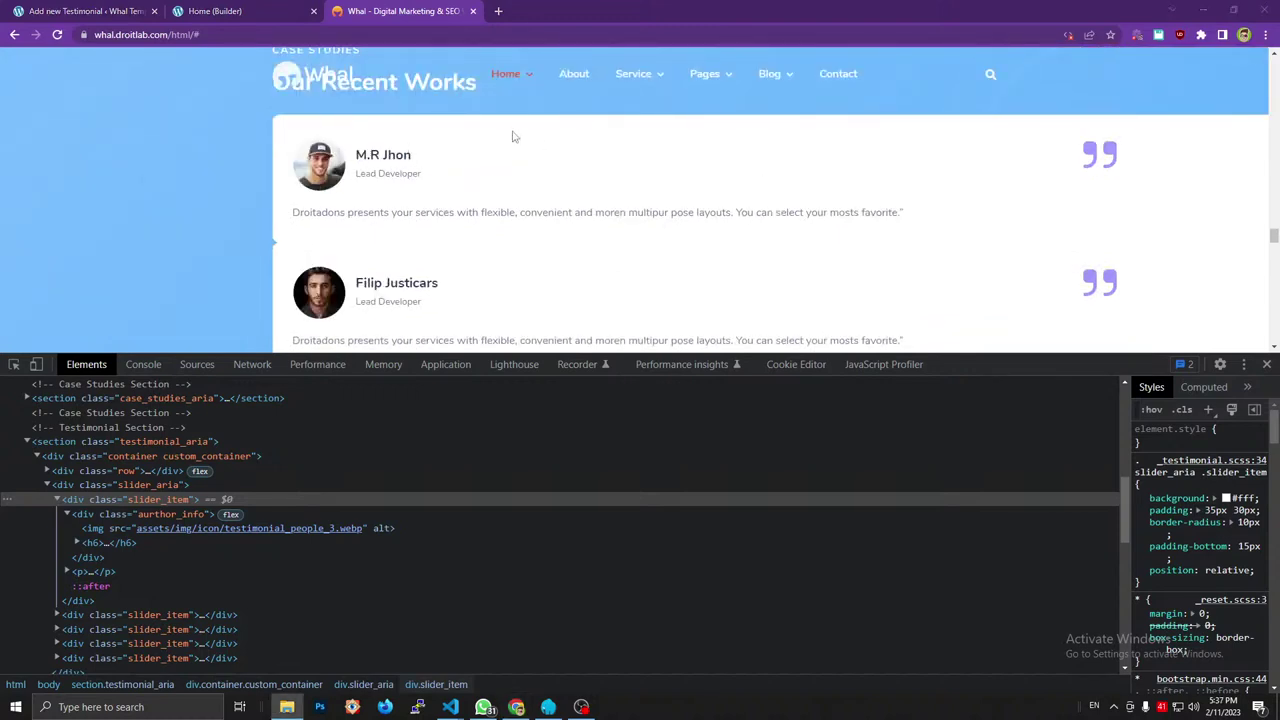
click(270, 7)
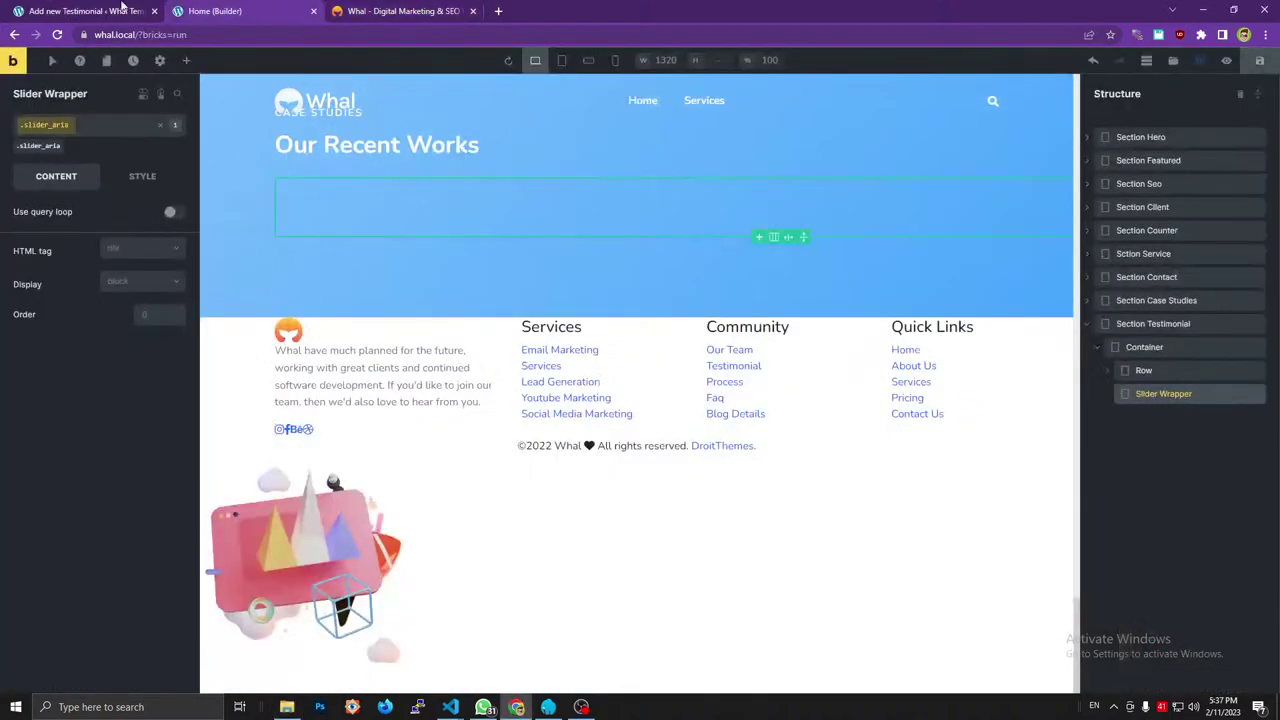
click(115, 10)
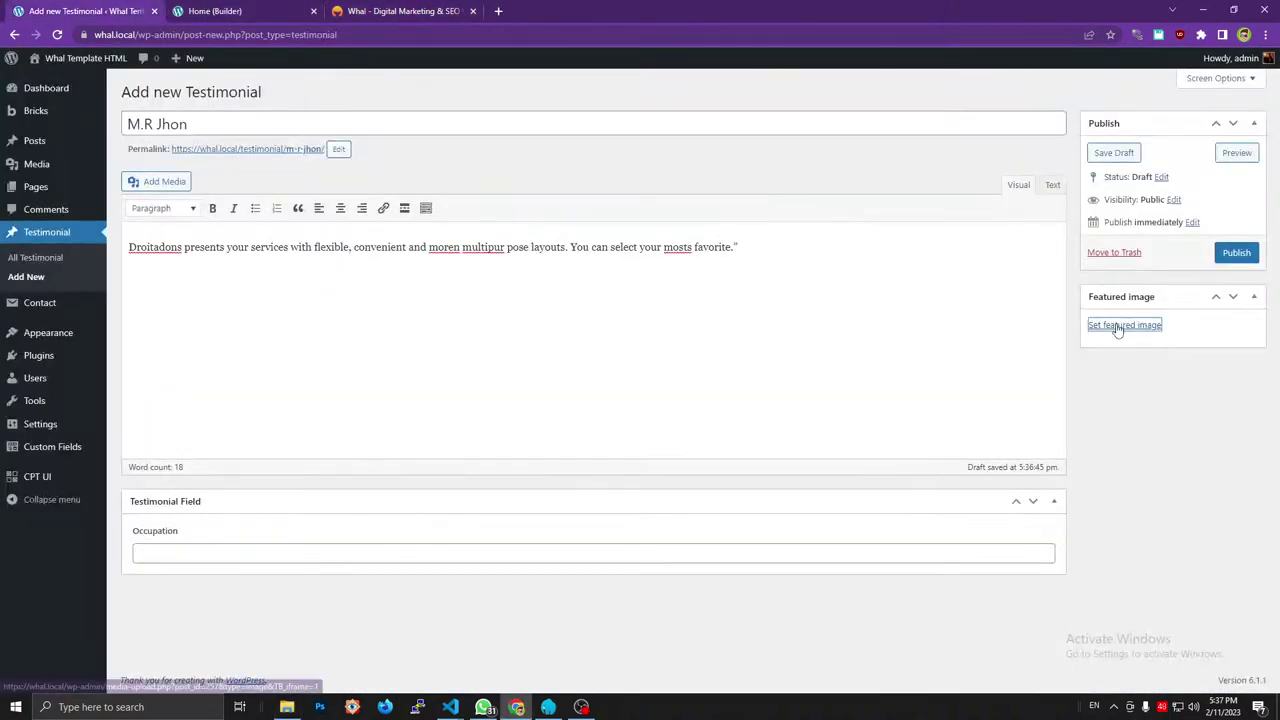
Upload the two testimonial photos and set the capped-man photo as featured image.
click(1124, 325)
drag(1279, 395, 762, 401)
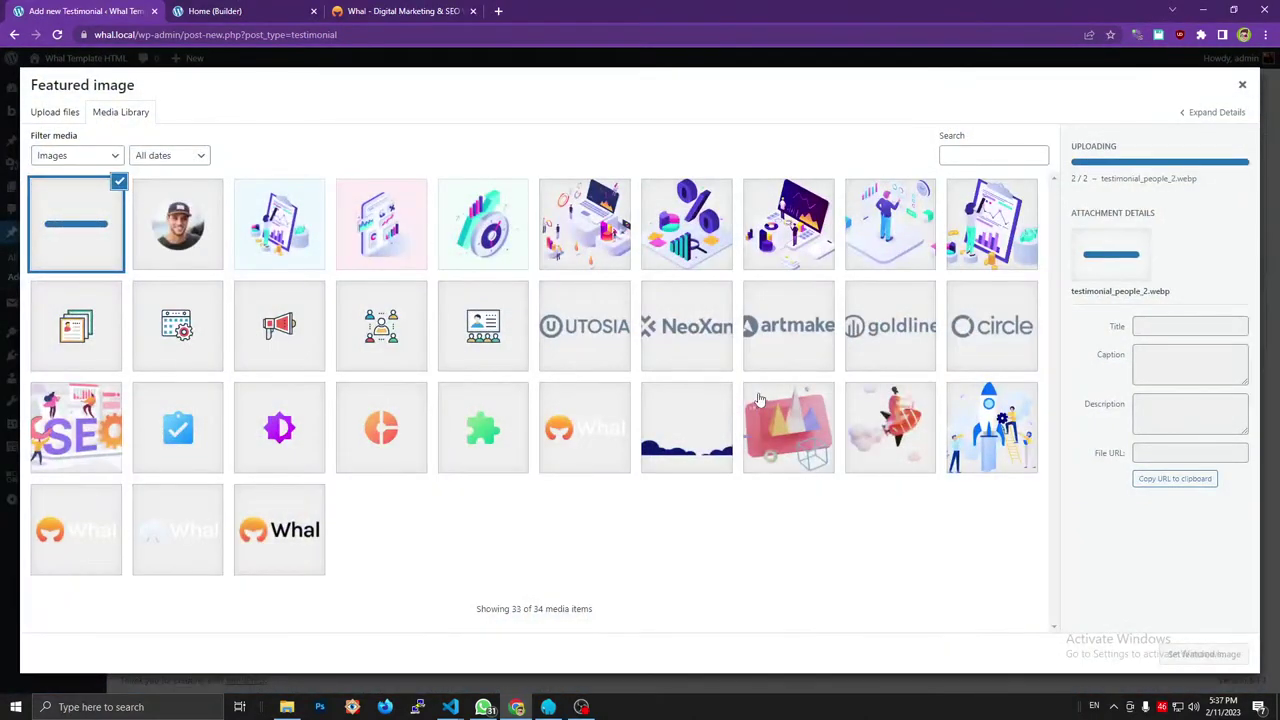
click(178, 222)
click(1182, 653)
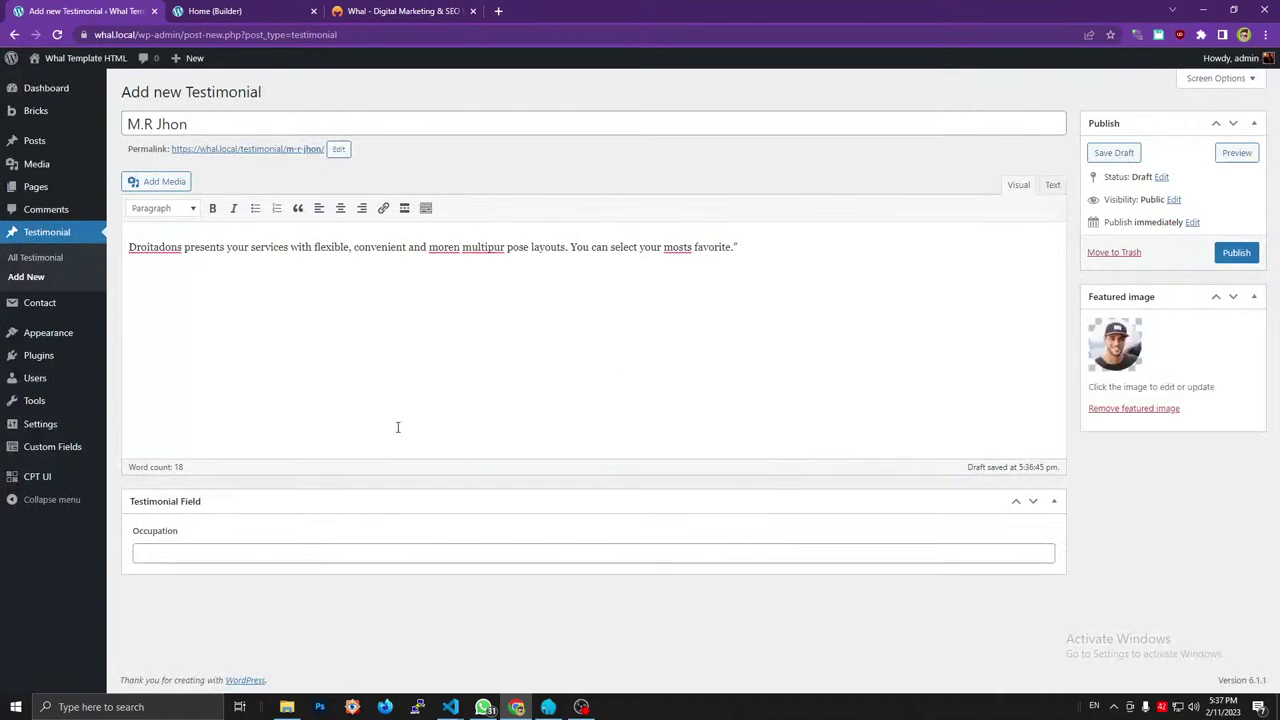
Set the Occupation to Lead Developer and publish the first testimonial.
click(350, 551)
click(397, 11)
triple_click(395, 177)
key(ctrl+c)
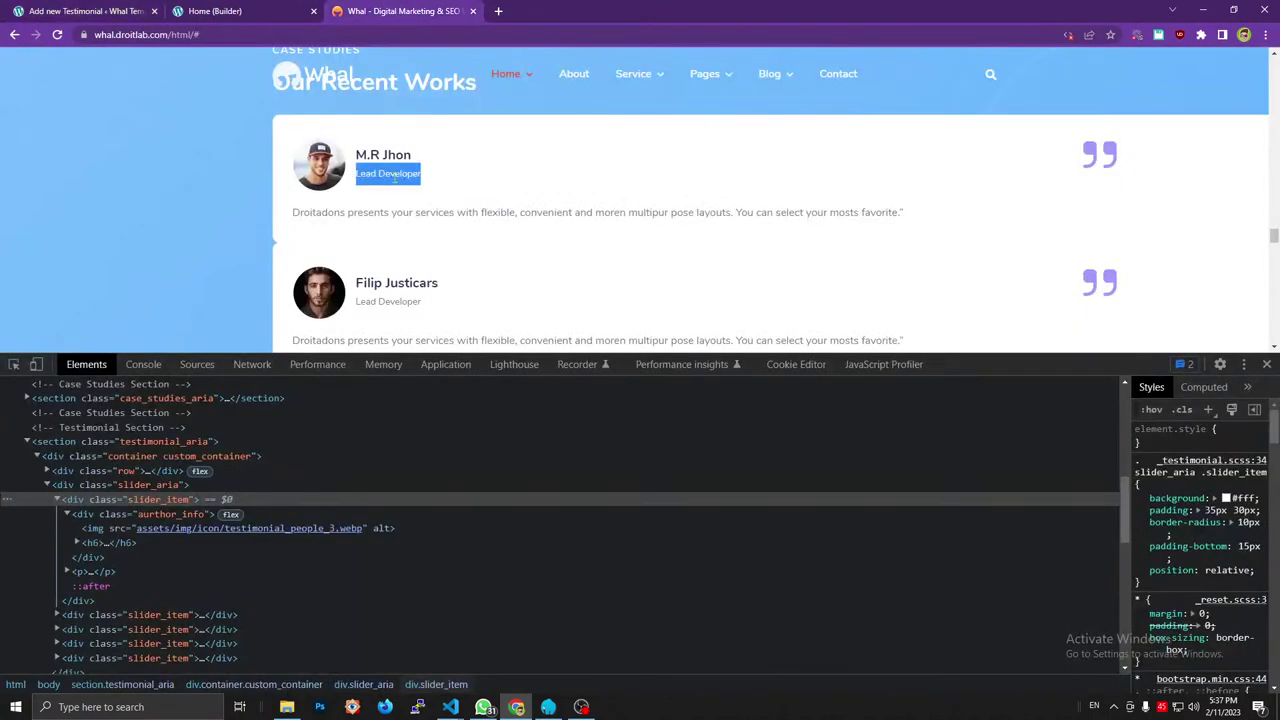
key(ctrl+shift+Tab)
key(ctrl+shift+Tab)
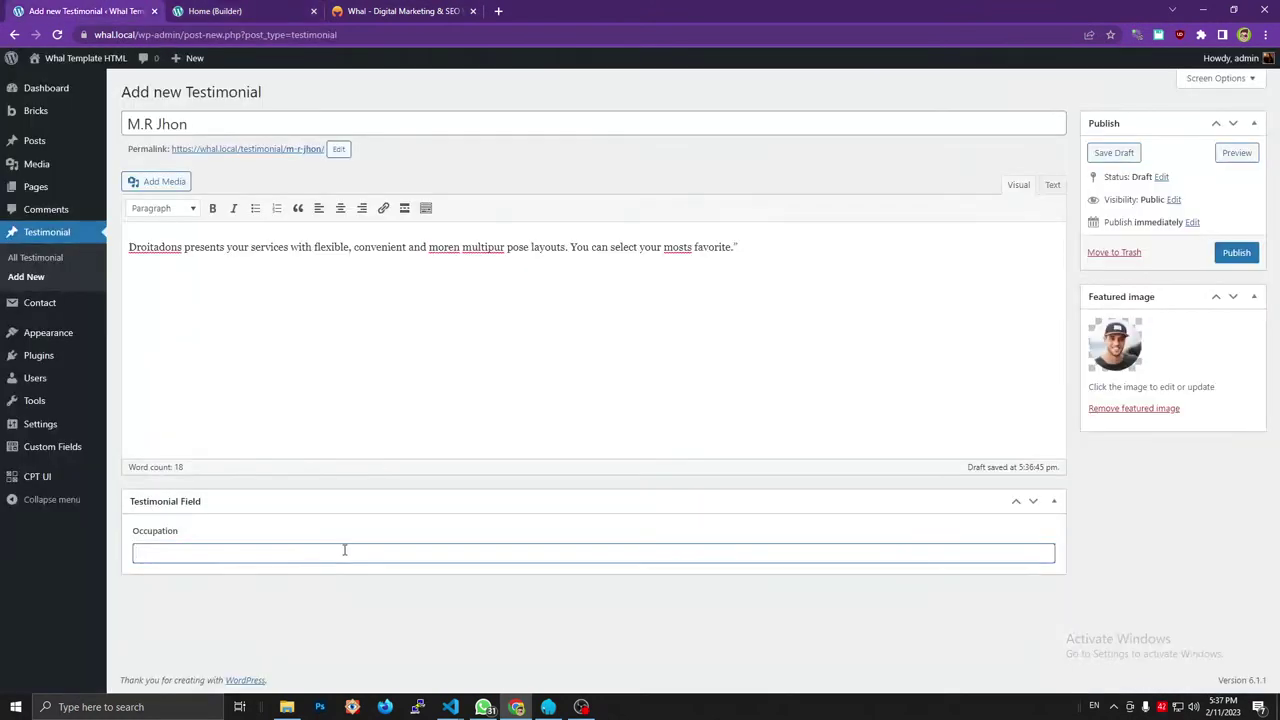
key(ctrl+v)
click(1236, 252)
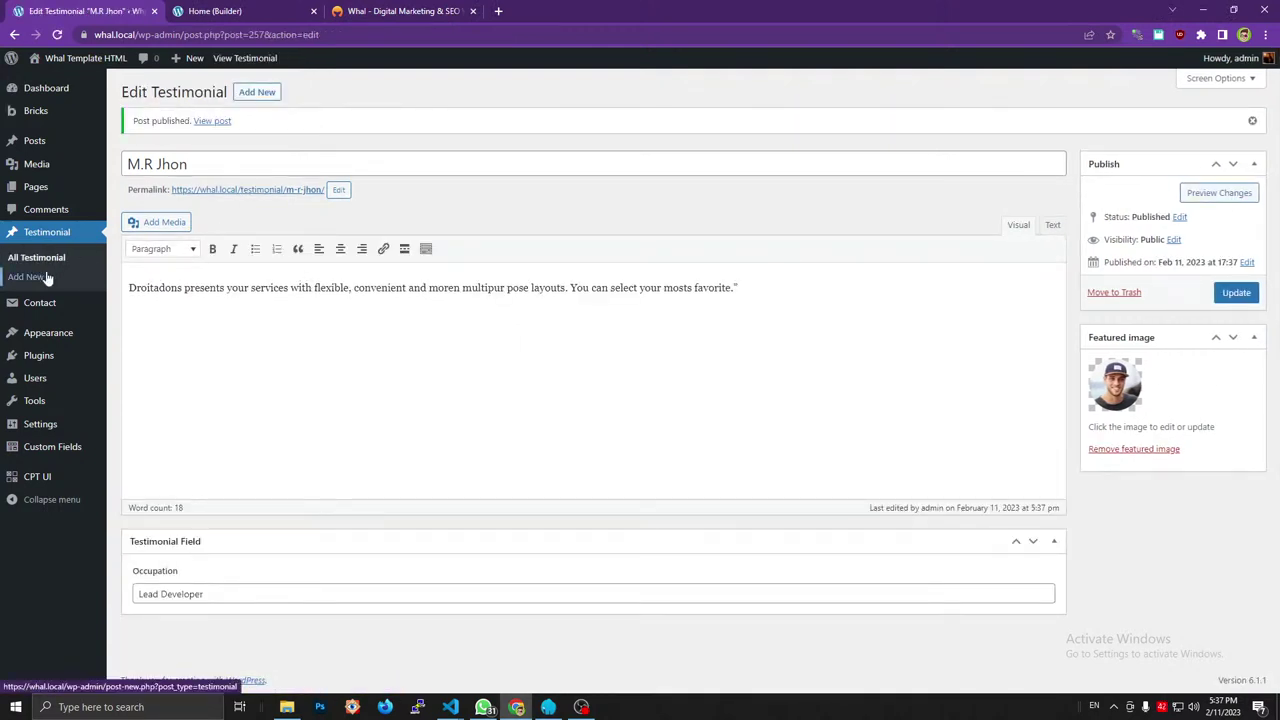
click(410, 10)
triple_click(386, 280)
key(ctrl+c)
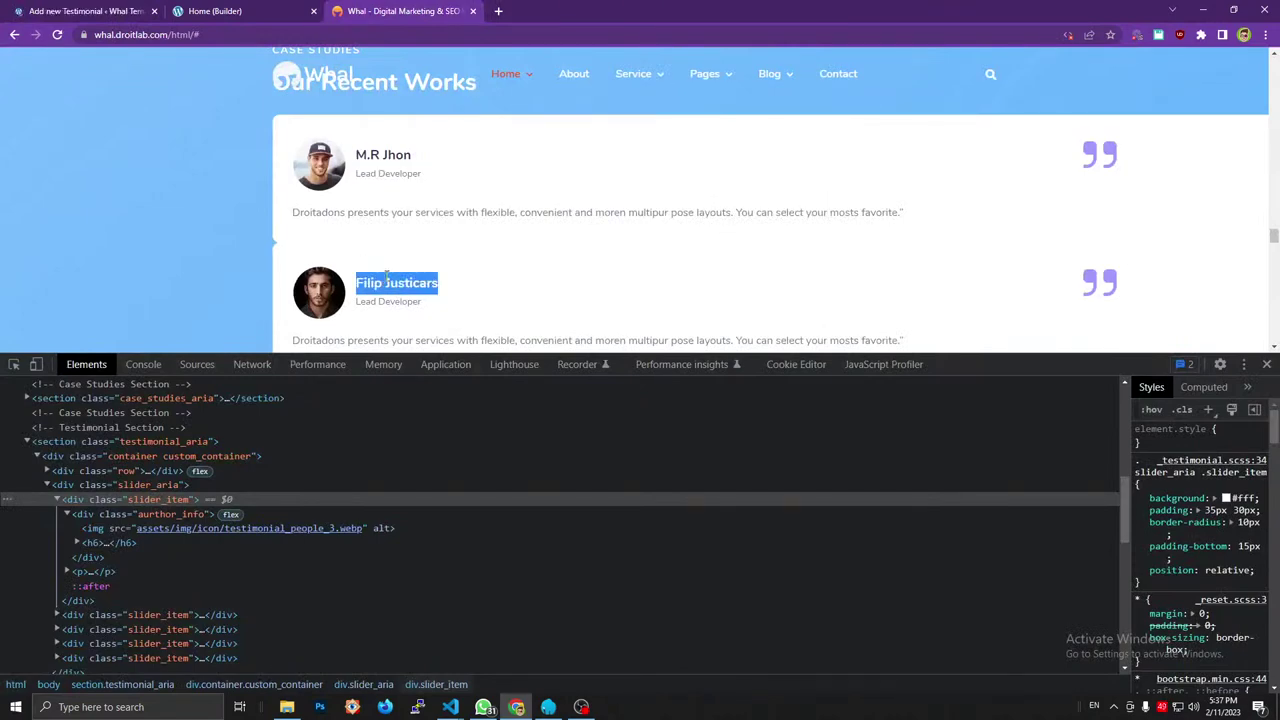
Paste the next reviewer's name as title and their paragraph as content, removing the stray quote.
scroll(477, 284, down, 4)
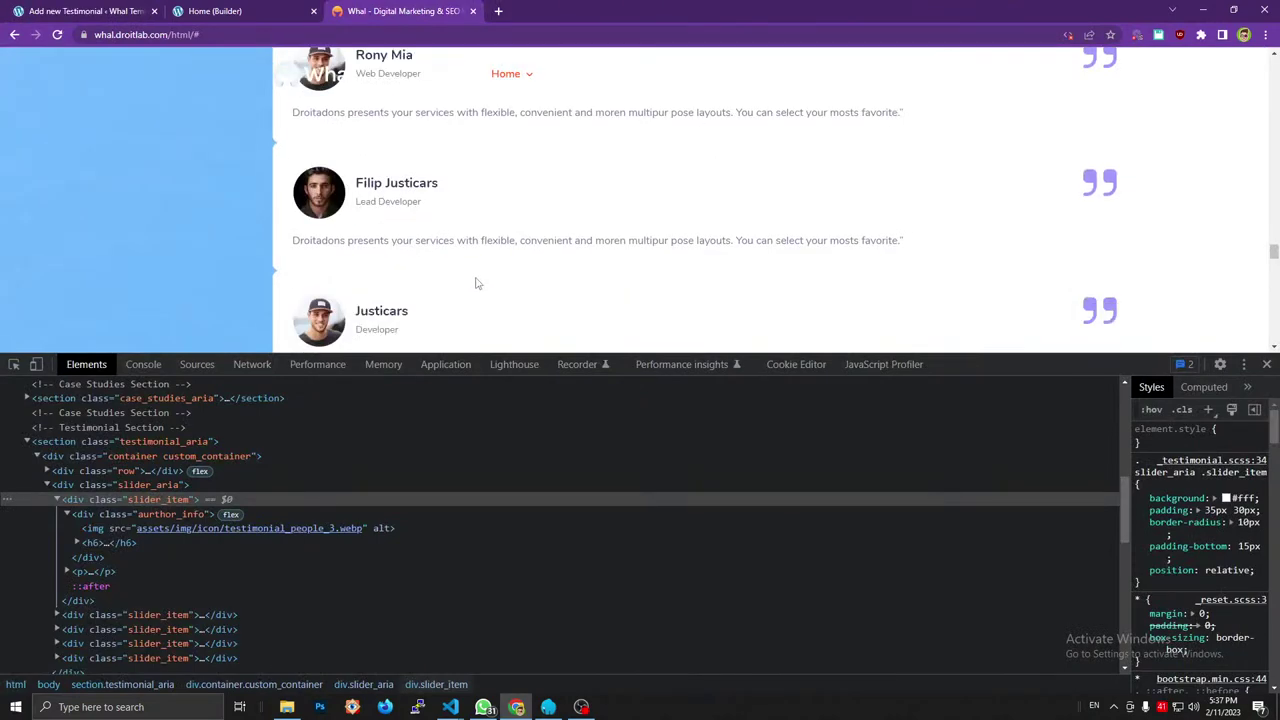
click(119, 7)
key(ctrl+v)
click(373, 7)
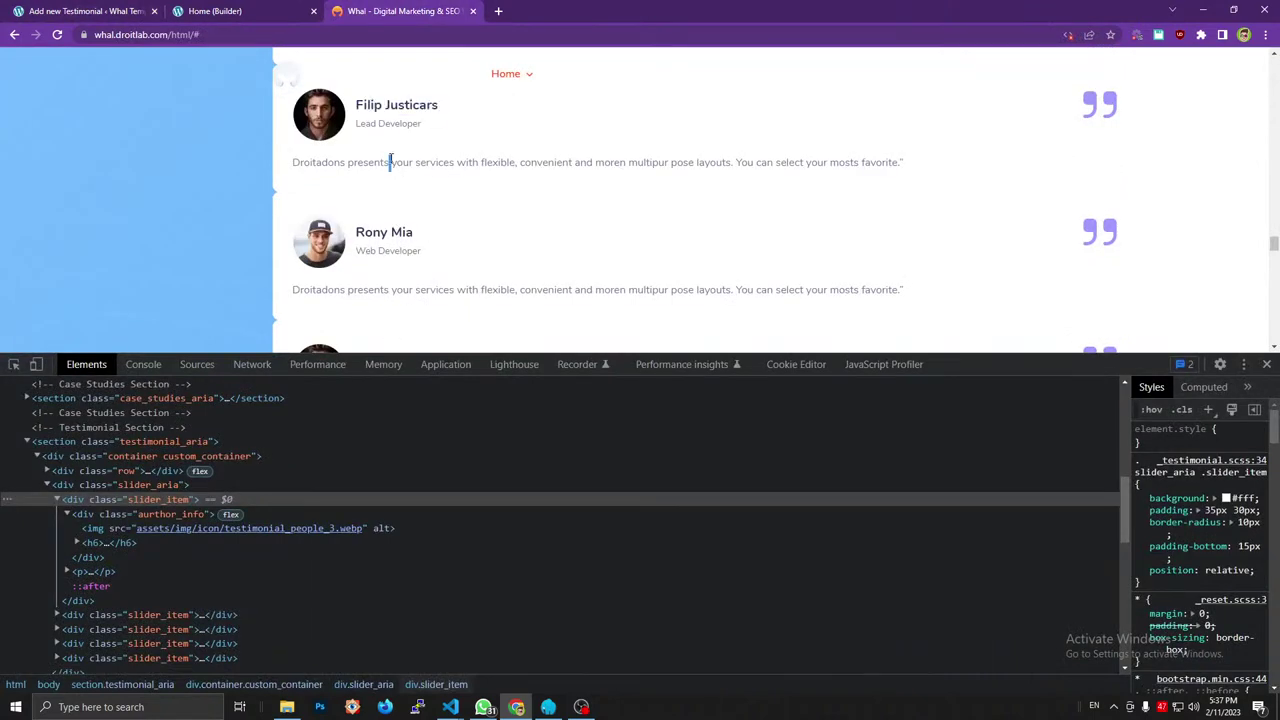
triple_click(390, 162)
key(ctrl+c)
click(95, 10)
click(271, 289)
key(ctrl+v)
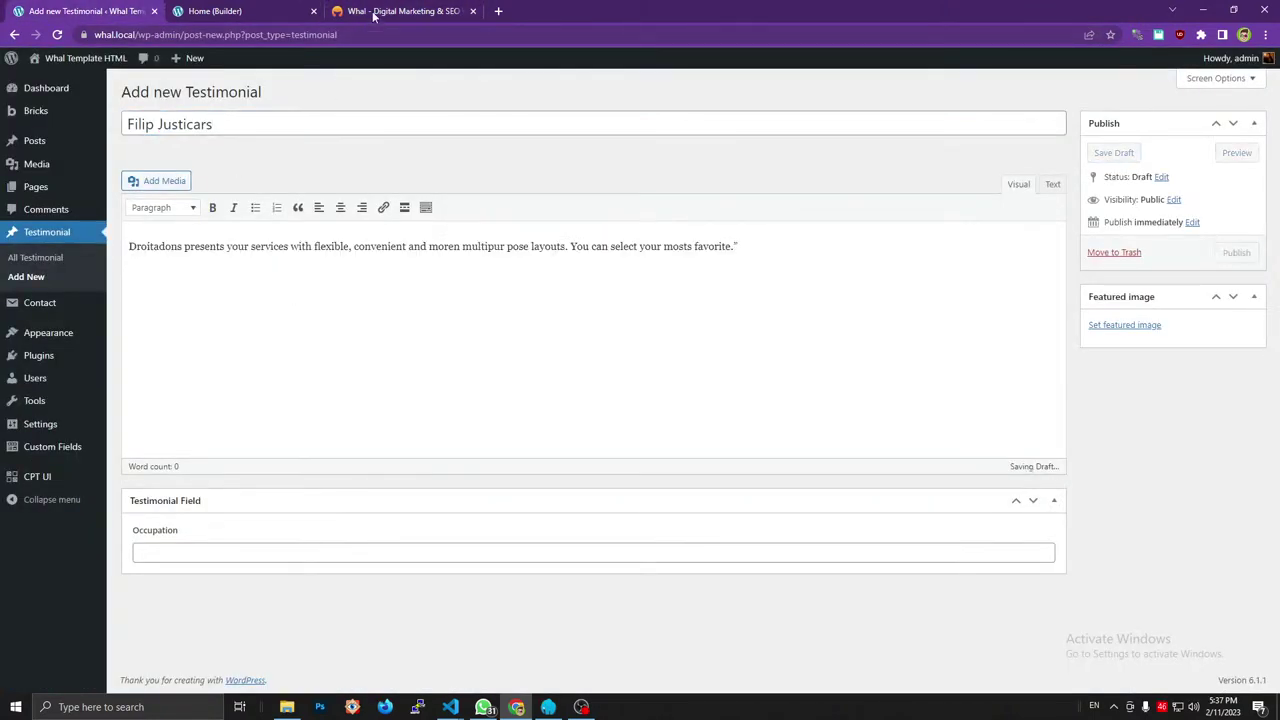
key(BackSpace)
Fill the Occupation field with Lead Developer copied from the reference card.
click(378, 8)
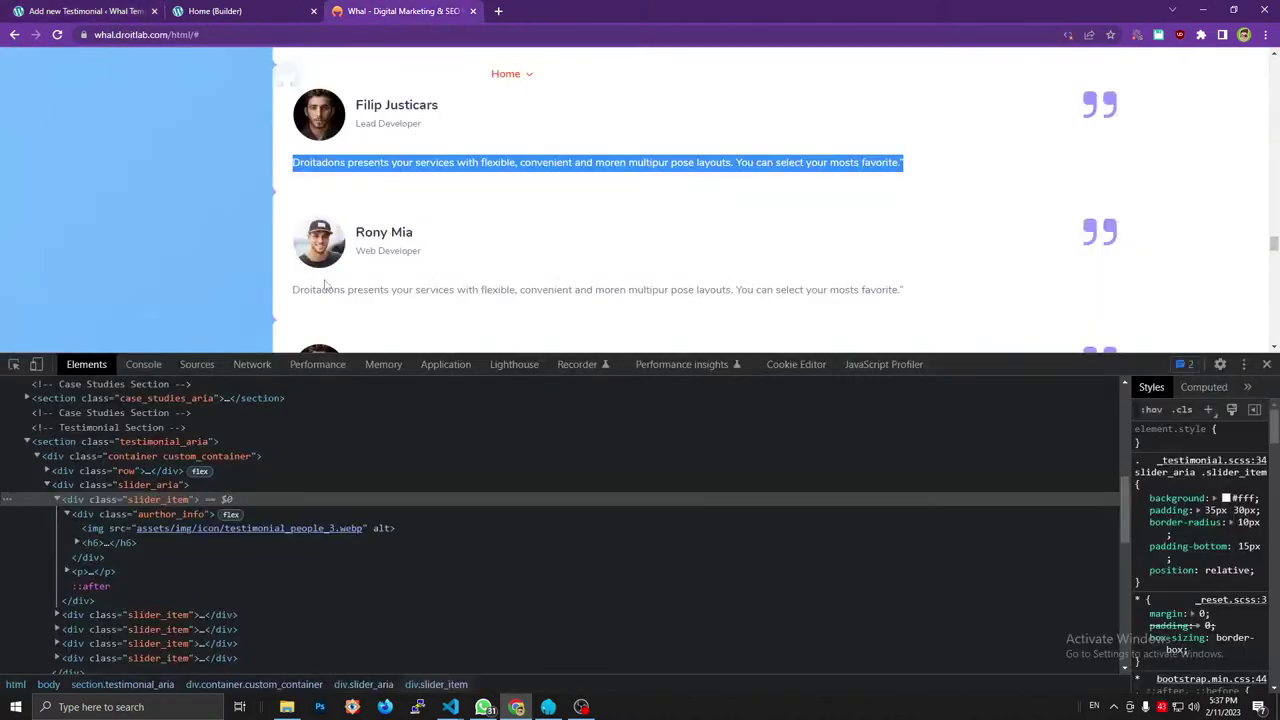
triple_click(365, 127)
key(ctrl+c)
click(246, 11)
click(95, 10)
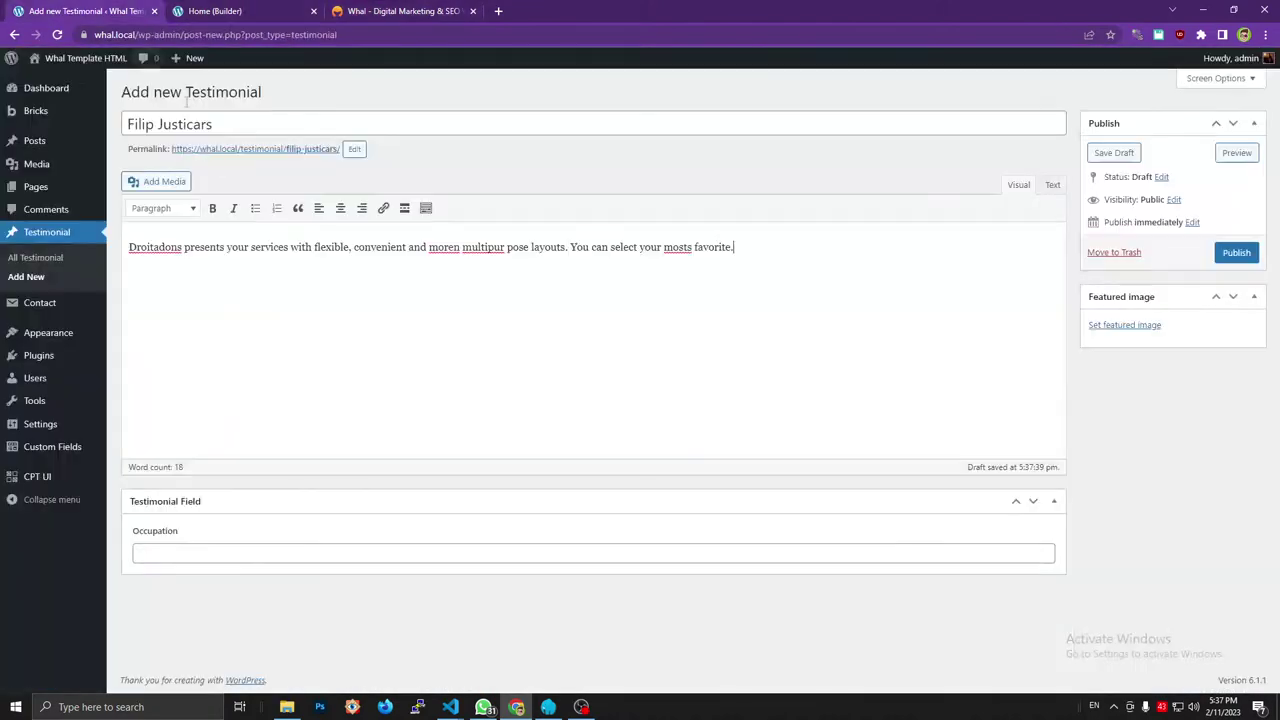
click(453, 12)
scroll(425, 170, up, 2)
scroll(425, 175, down, 2)
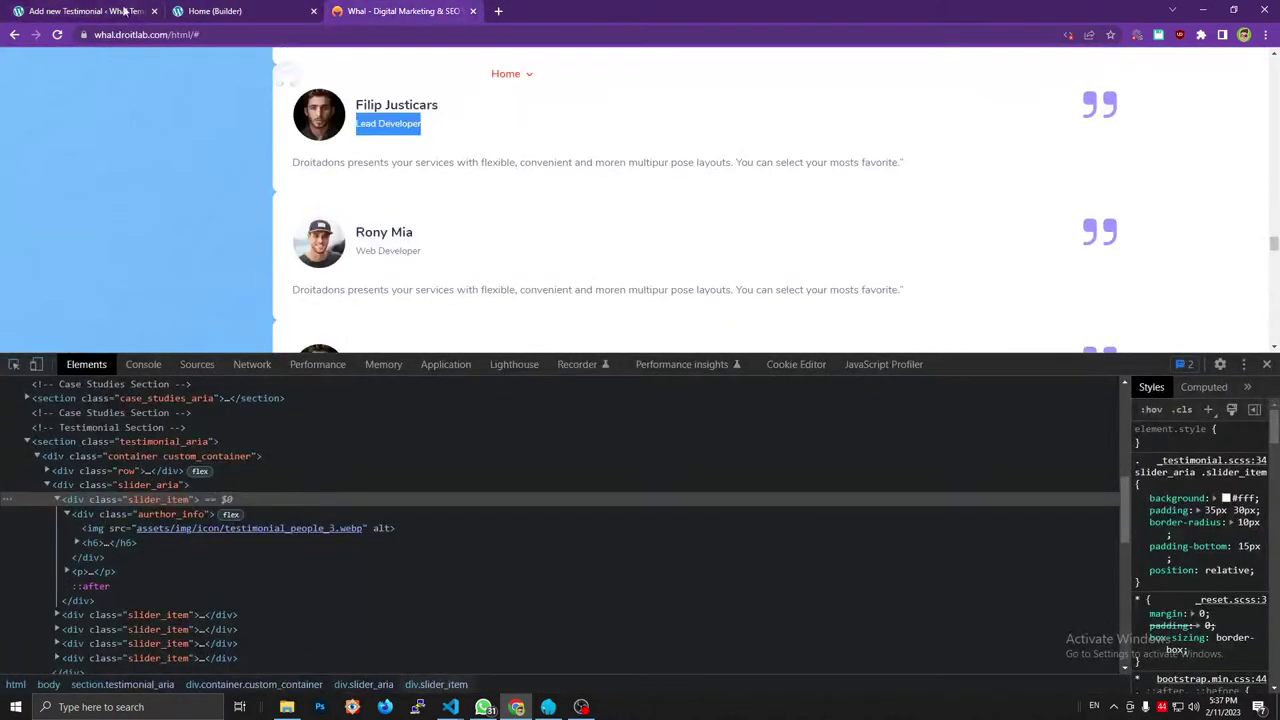
click(110, 10)
click(222, 553)
key(ctrl+v)
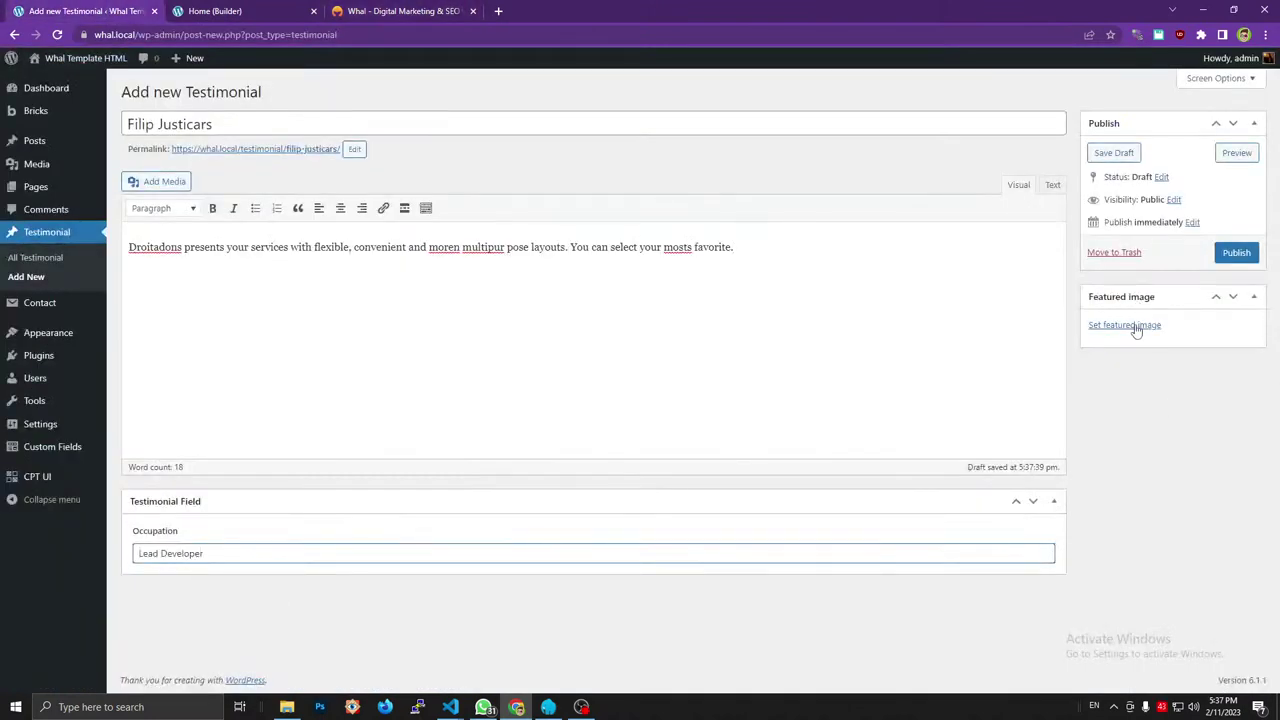
Set testimonial_people_2 as featured image and publish the second testimonial.
click(1134, 325)
click(76, 224)
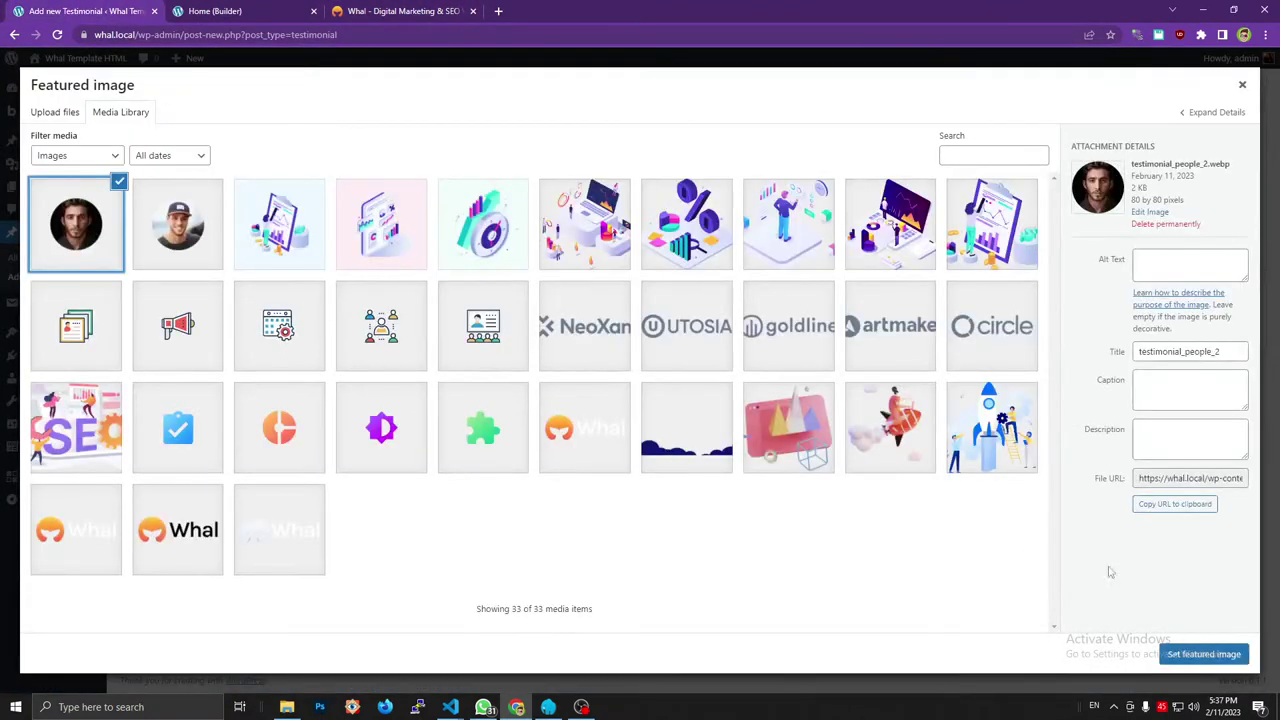
click(1181, 655)
click(1232, 253)
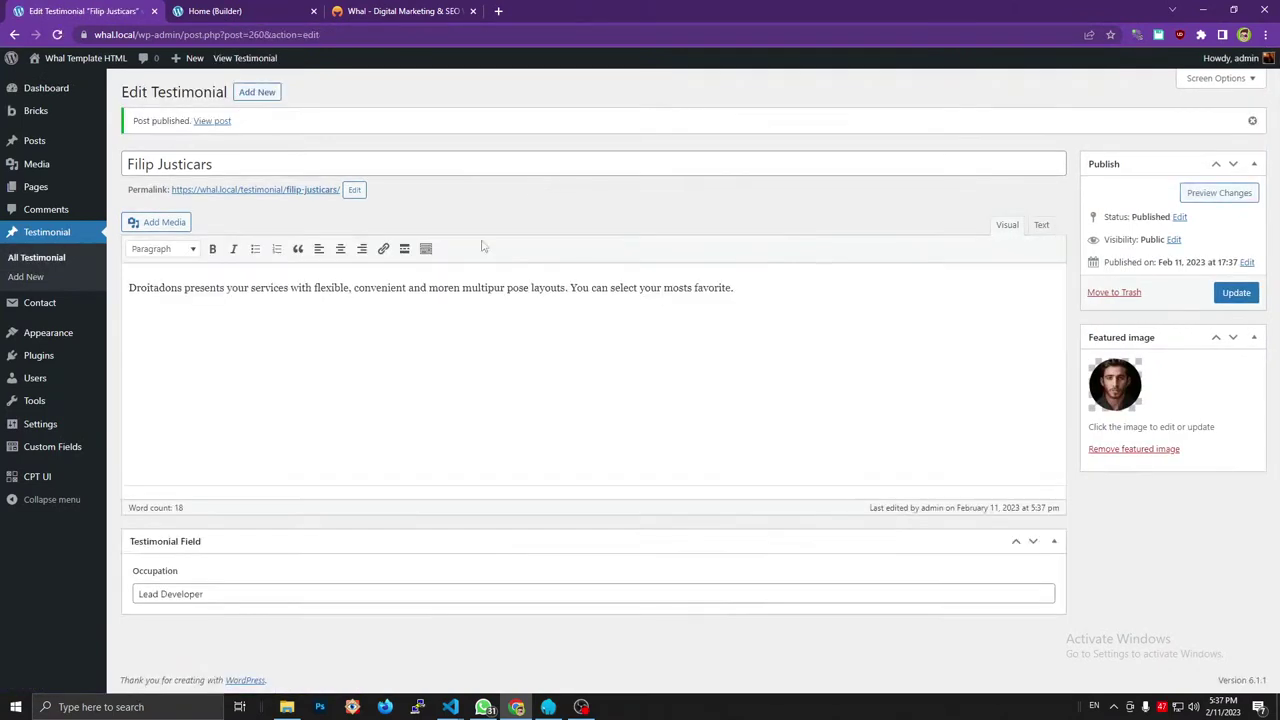
Title the third testimonial with the next reviewer's name from the reference site.
click(385, 10)
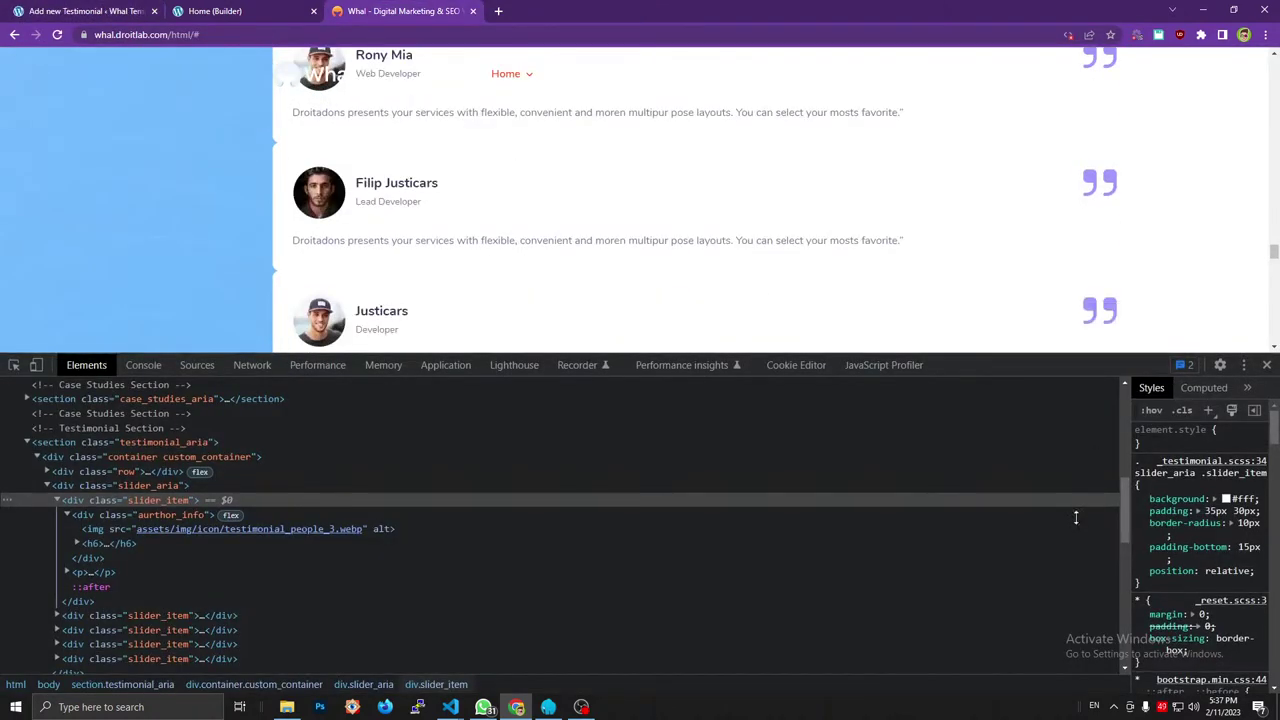
drag(1076, 356, 950, 632)
scroll(409, 348, up, 2)
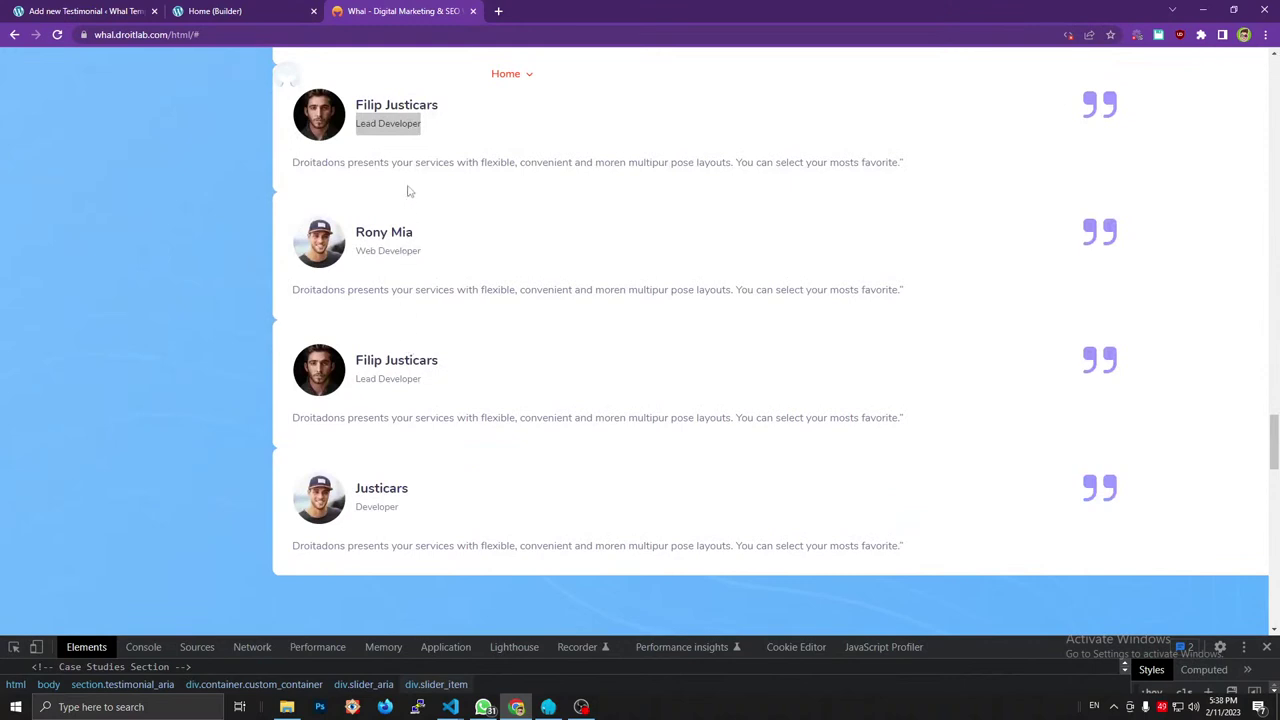
scroll(410, 190, up, 2)
scroll(404, 273, down, 2)
click(388, 232)
triple_click(388, 232)
key(ctrl+c)
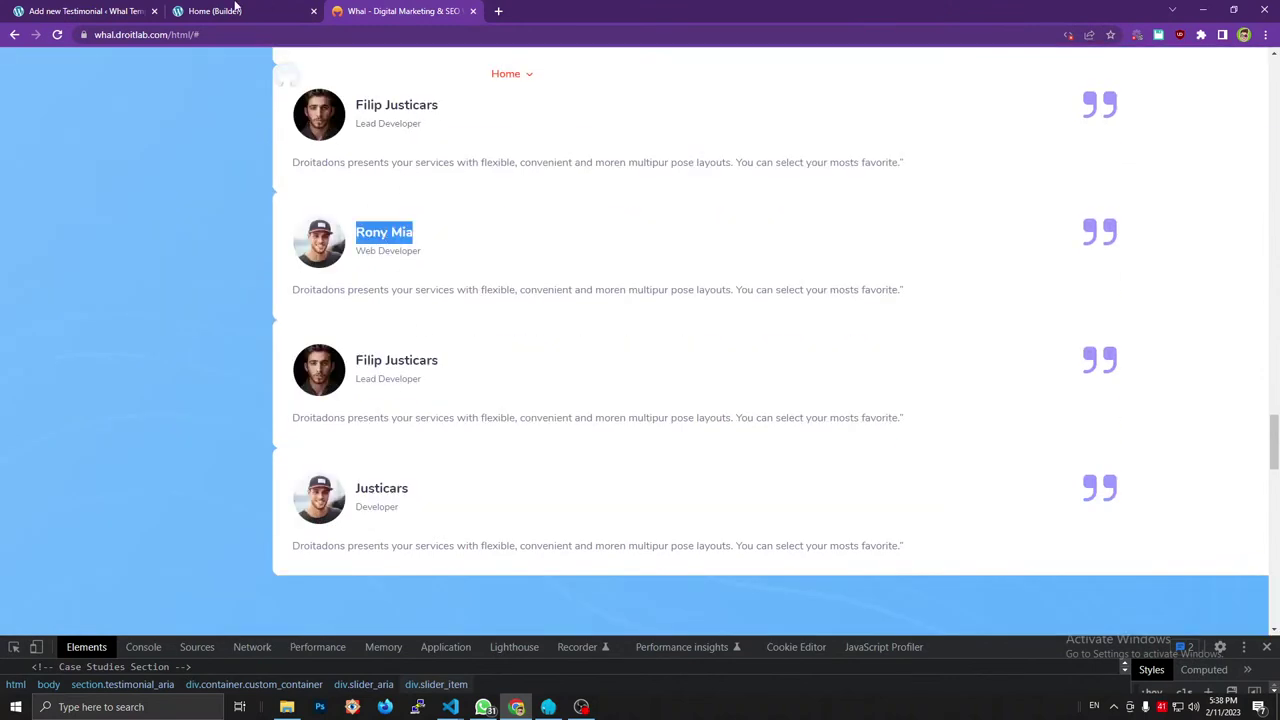
click(105, 11)
click(191, 128)
key(ctrl+v)
Paste this reviewer's testimonial paragraph into the content body.
click(393, 8)
triple_click(369, 289)
key(ctrl+1)
click(310, 270)
key(ctrl+v)
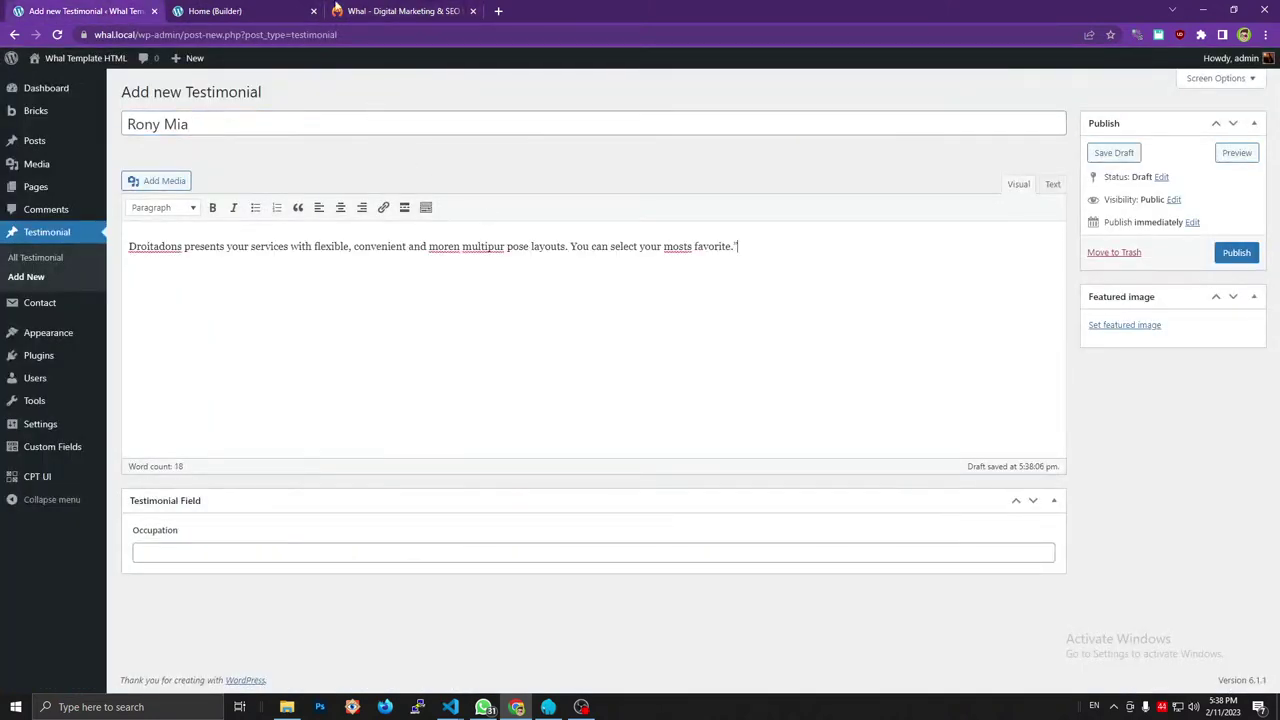
Set the Occupation to Web Developer.
click(363, 7)
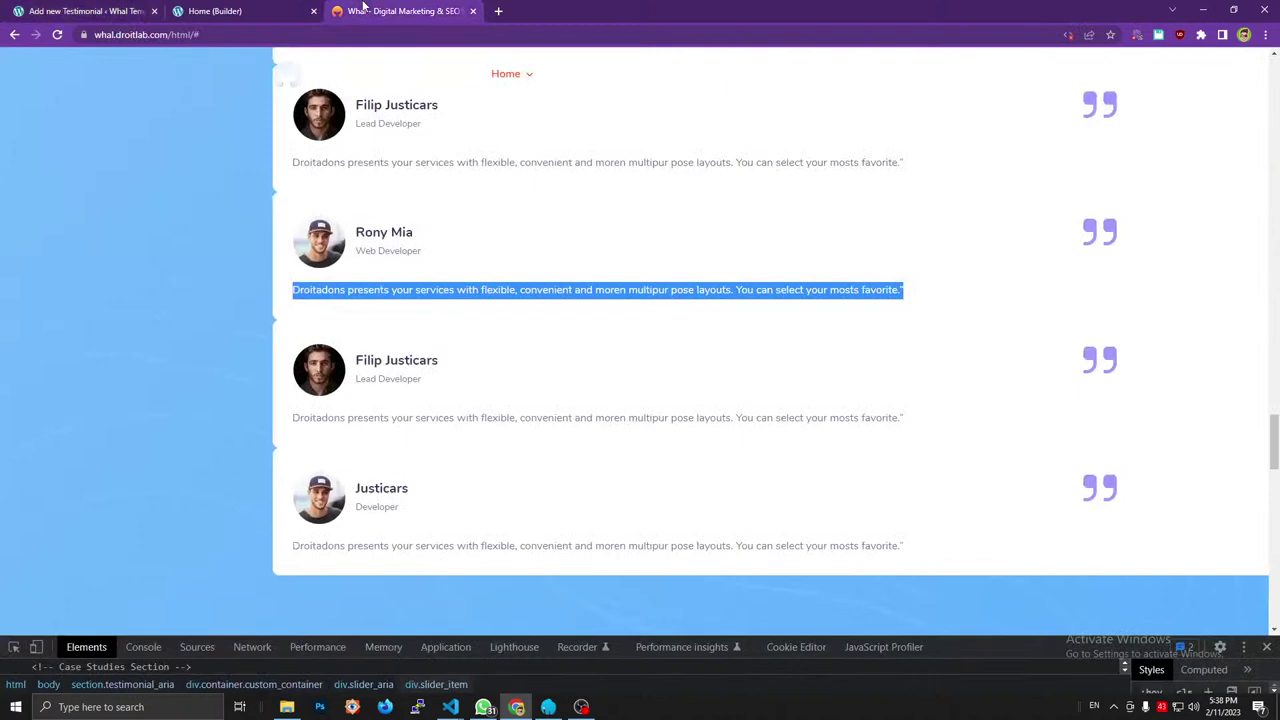
triple_click(381, 251)
key(ctrl+c)
click(95, 11)
click(360, 553)
key(ctrl+v)
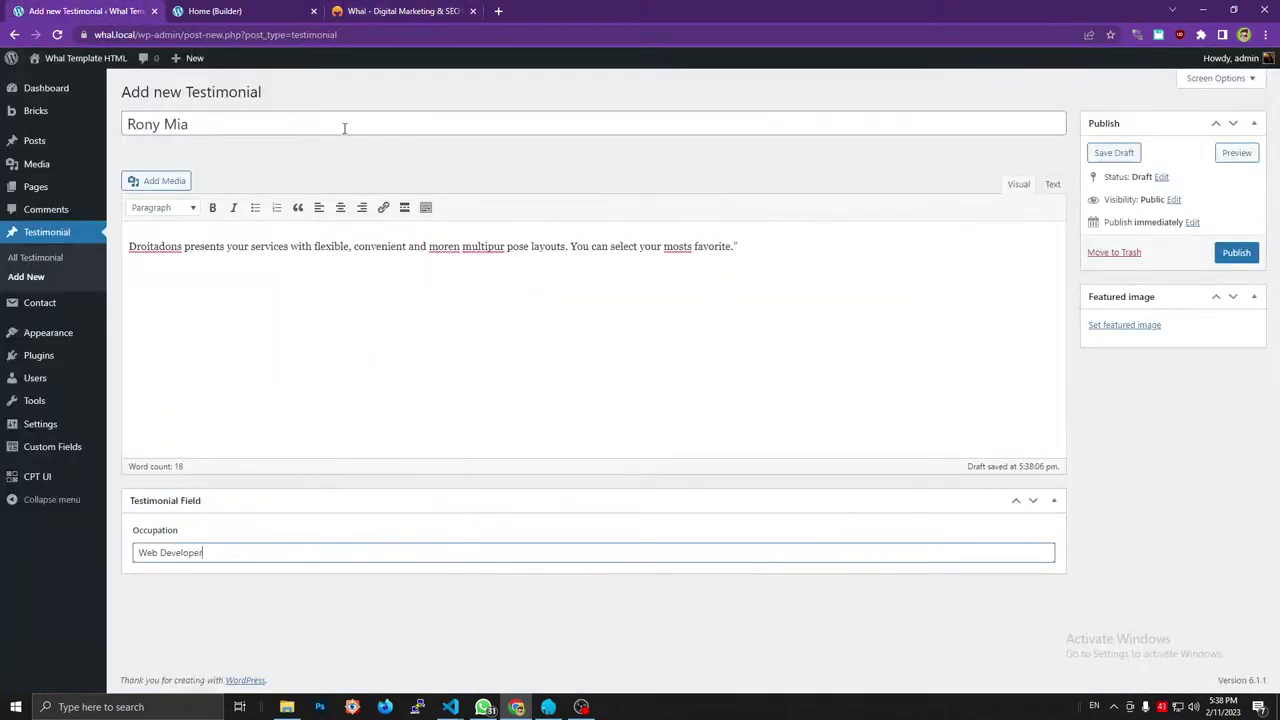
Set the capped-man photo as featured image, publish, and start another new testimonial.
click(1140, 325)
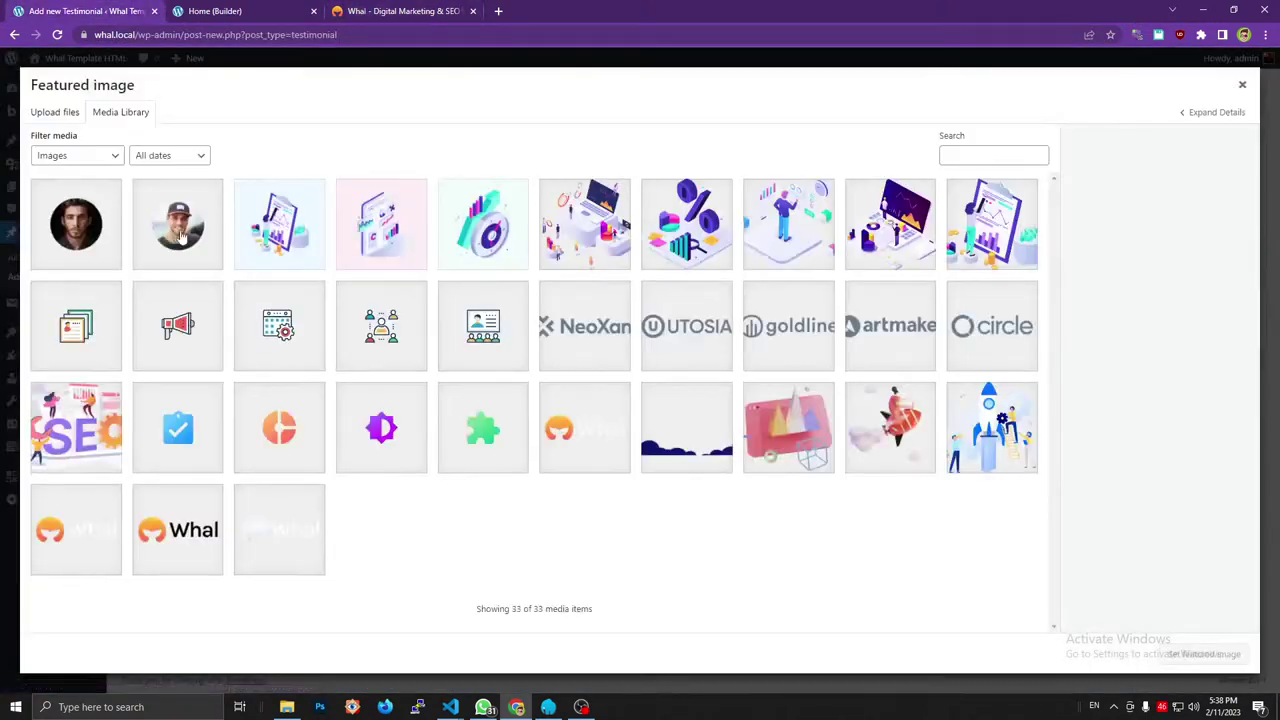
click(178, 230)
click(1205, 654)
click(1230, 252)
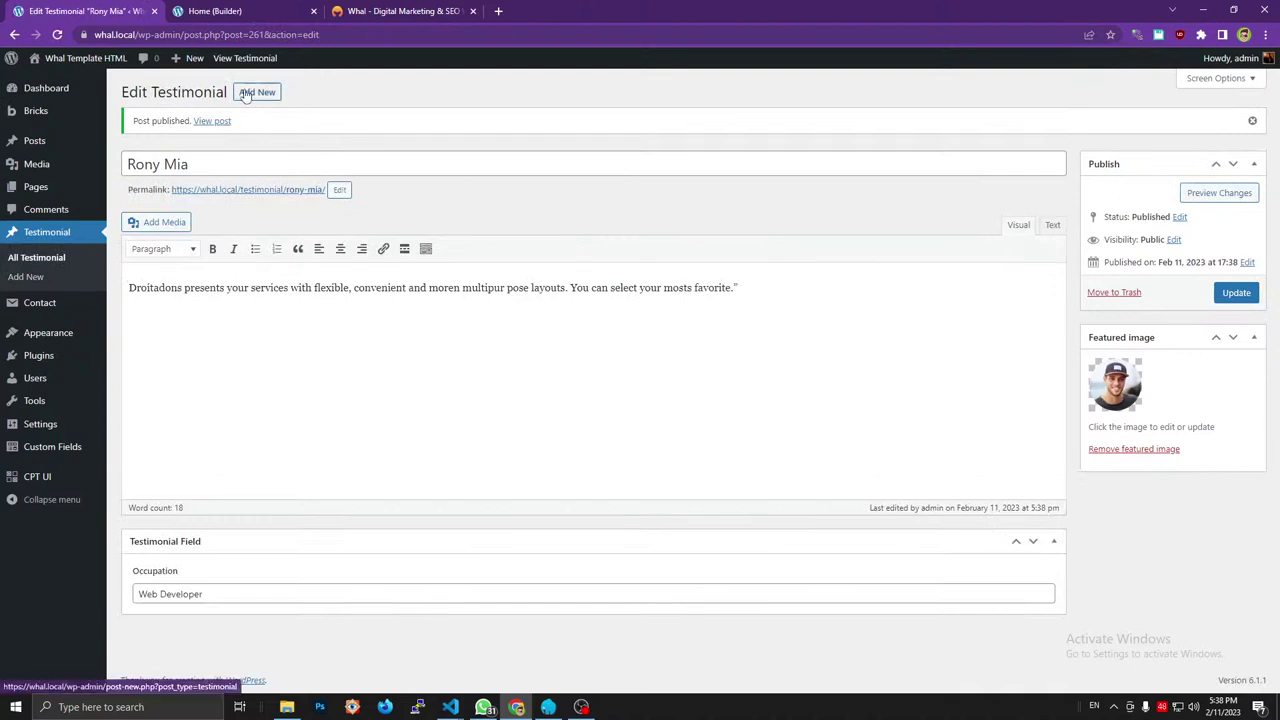
click(256, 92)
click(358, 8)
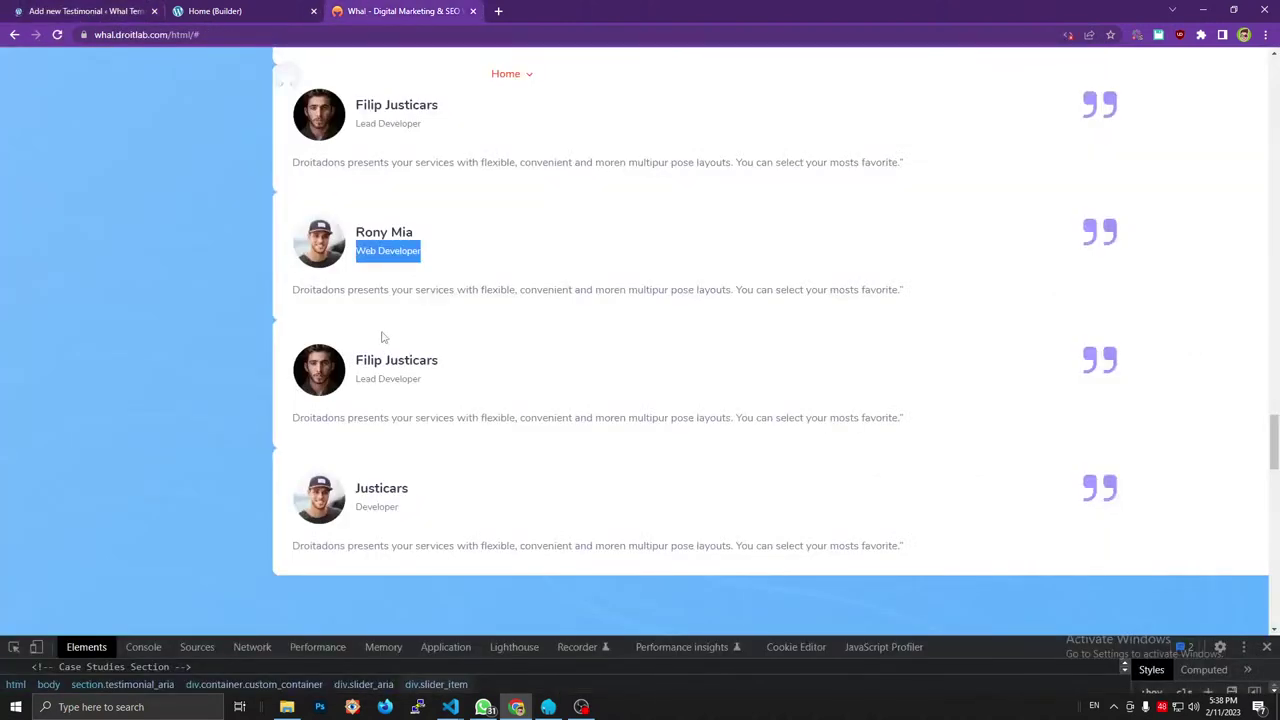
Title the fourth testimonial with the third card's reviewer name.
triple_click(396, 360)
key(ctrl+c)
key(ctrl+1)
key(ctrl+v)
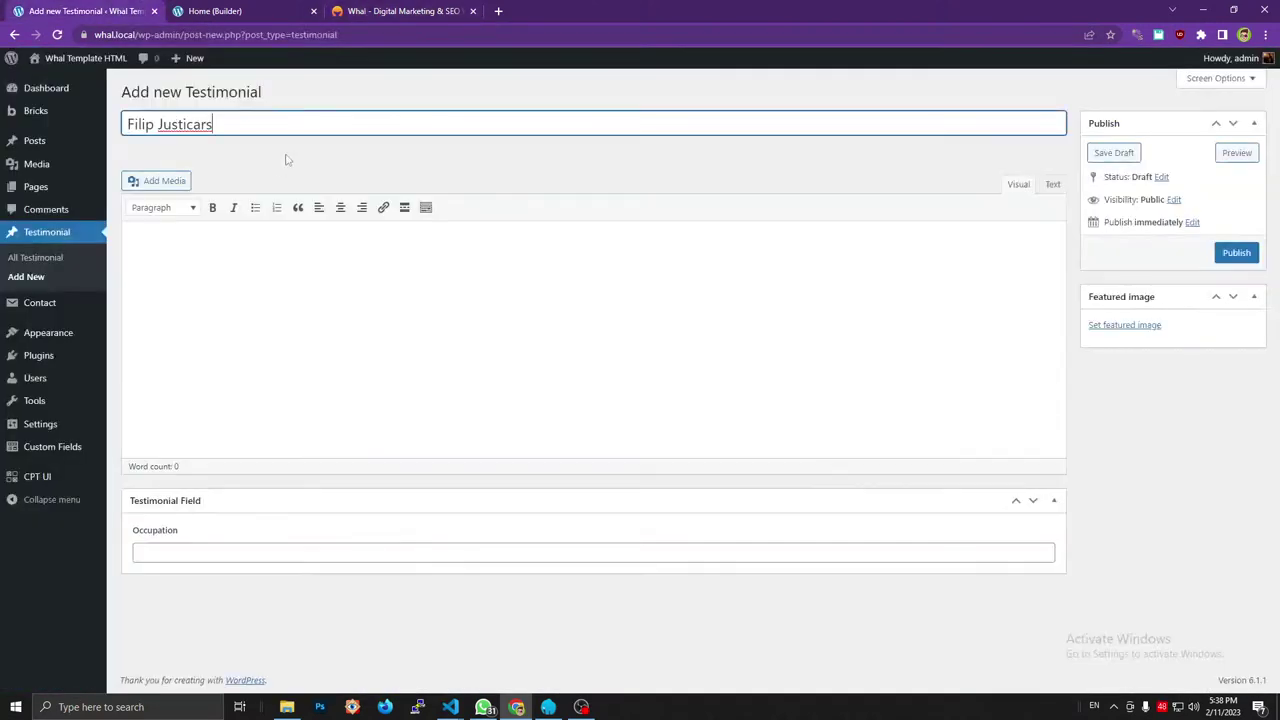
key(ctrl+3)
Set the Occupation to Lead Developer.
triple_click(407, 379)
key(ctrl+c)
key(ctrl+1)
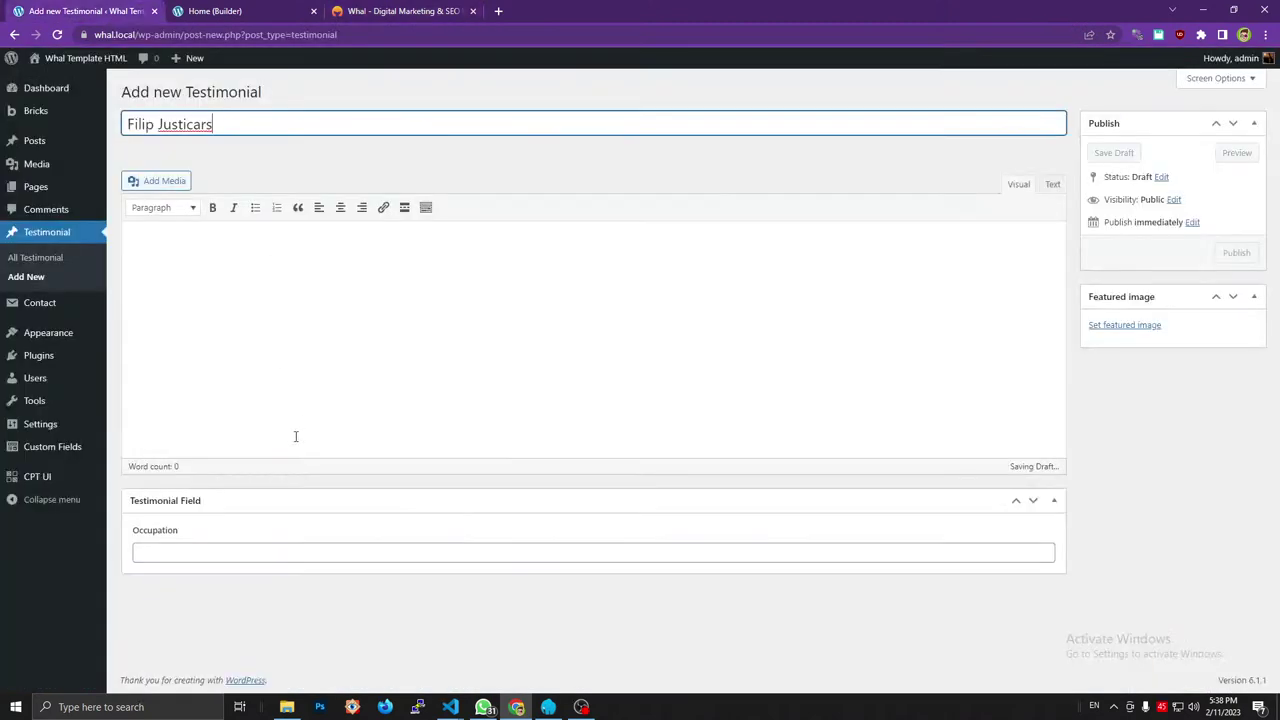
click(277, 552)
key(ctrl+v)
Paste the card's testimonial quote into the content area.
click(420, 8)
triple_click(397, 416)
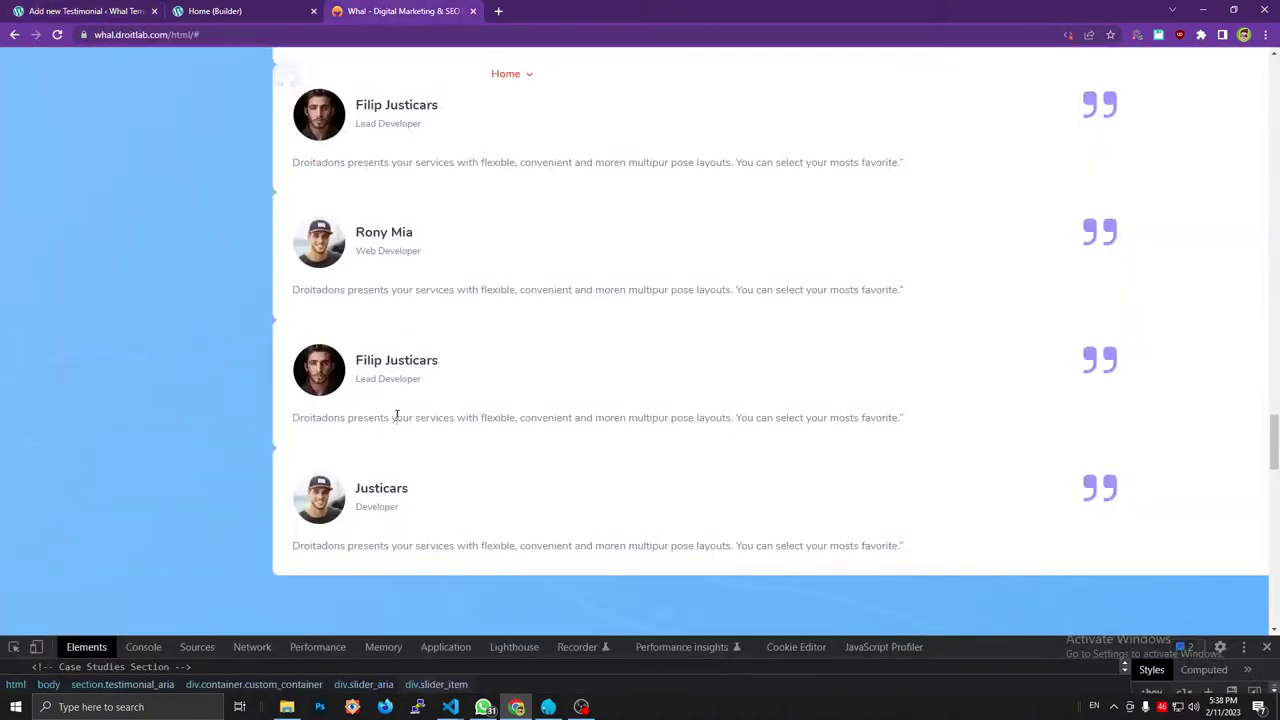
key(ctrl+c)
key(ctrl+1)
click(304, 311)
key(ctrl+v)
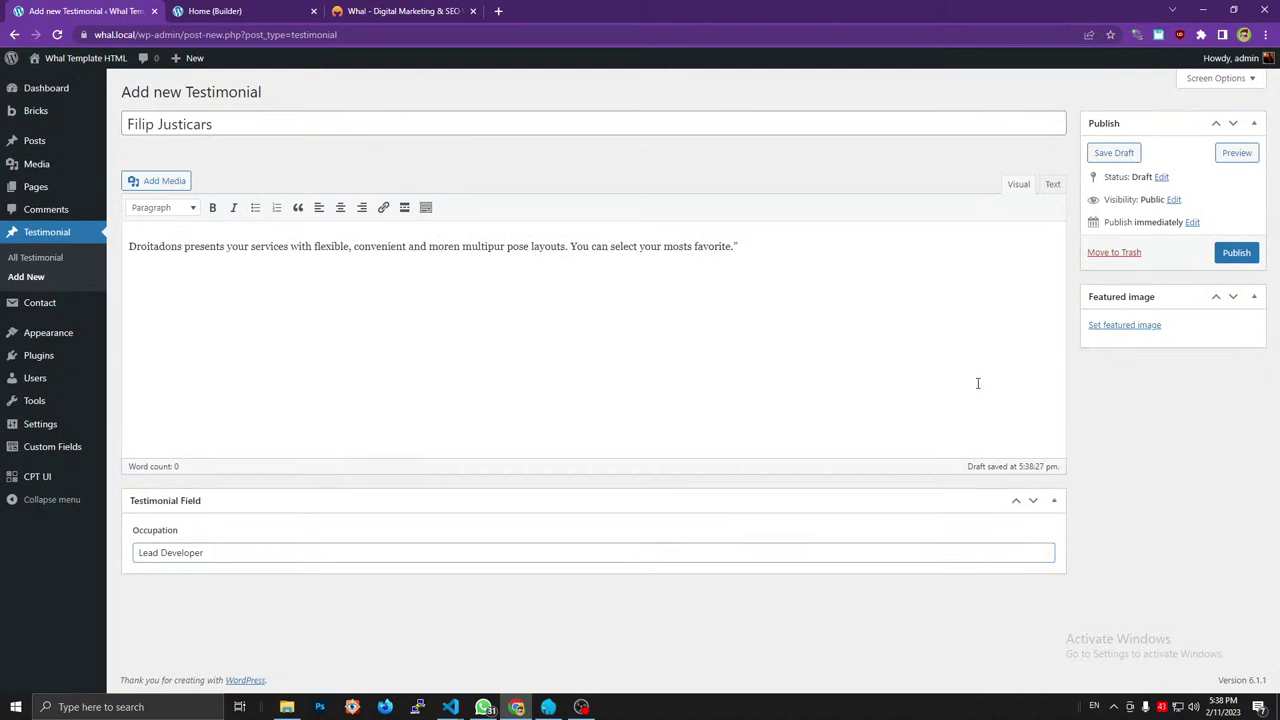
Set testimonial_people_2 as featured image and publish the testimonial.
click(1124, 325)
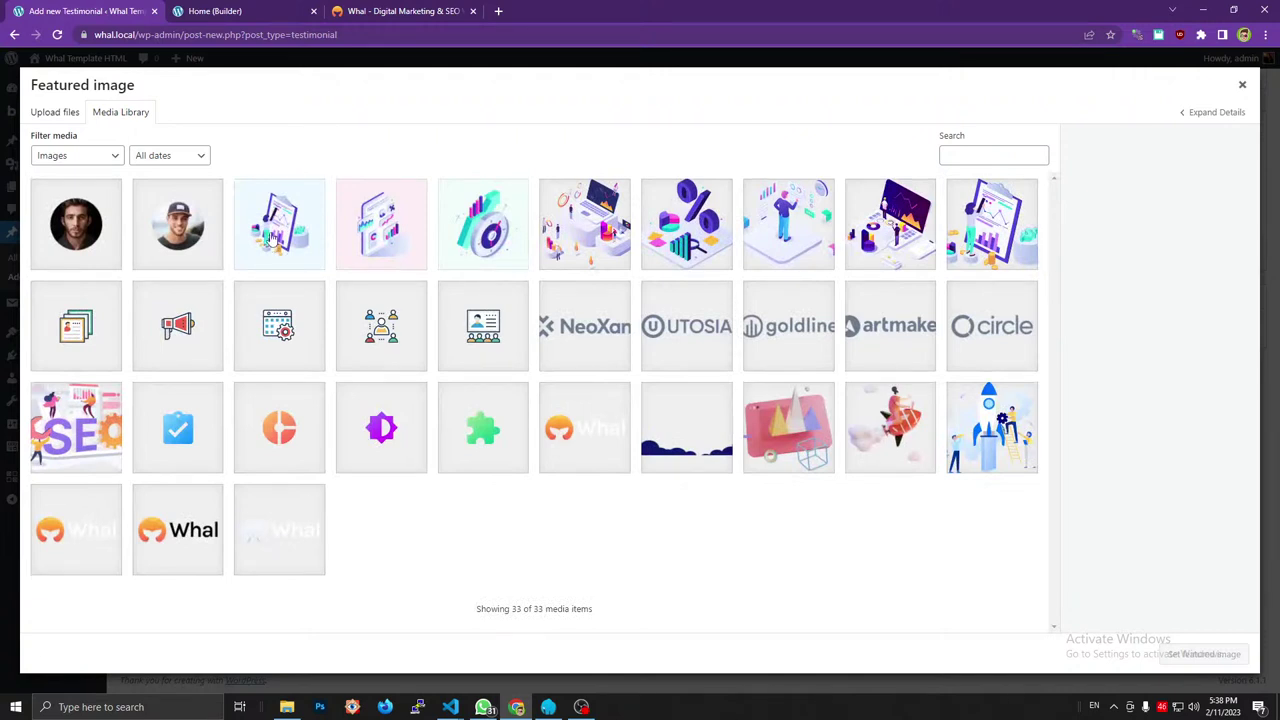
click(78, 238)
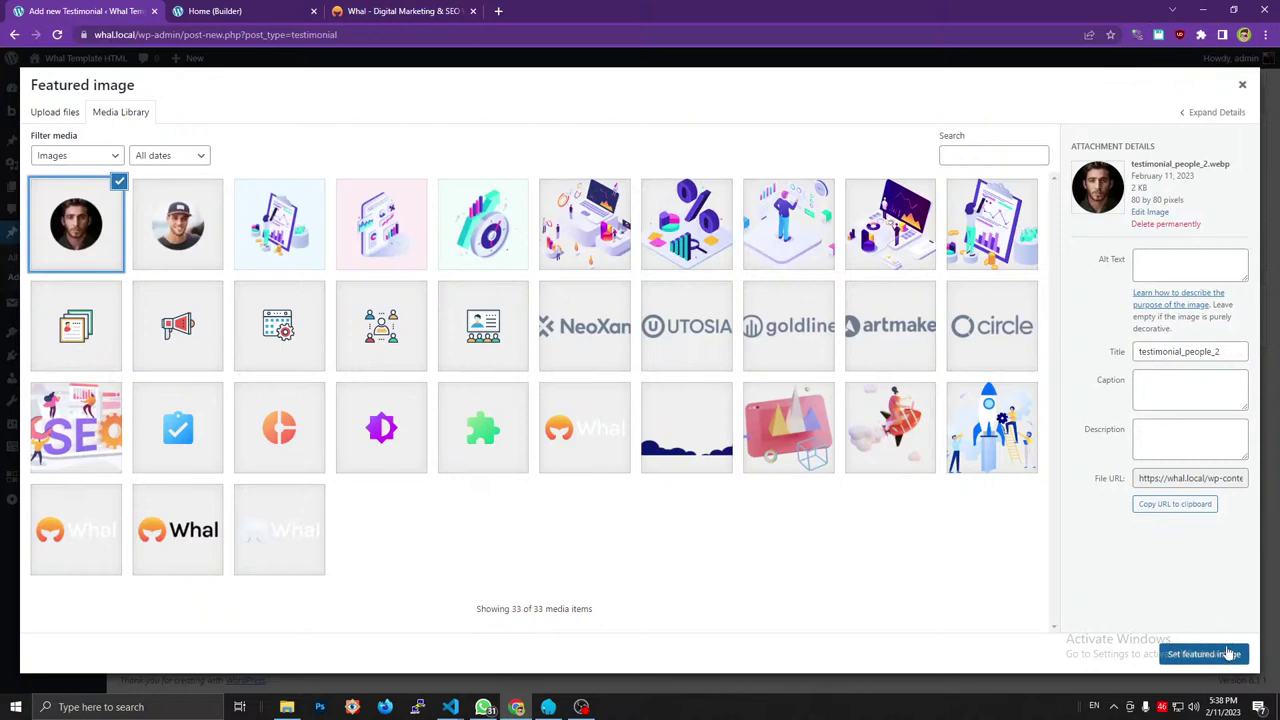
click(1203, 654)
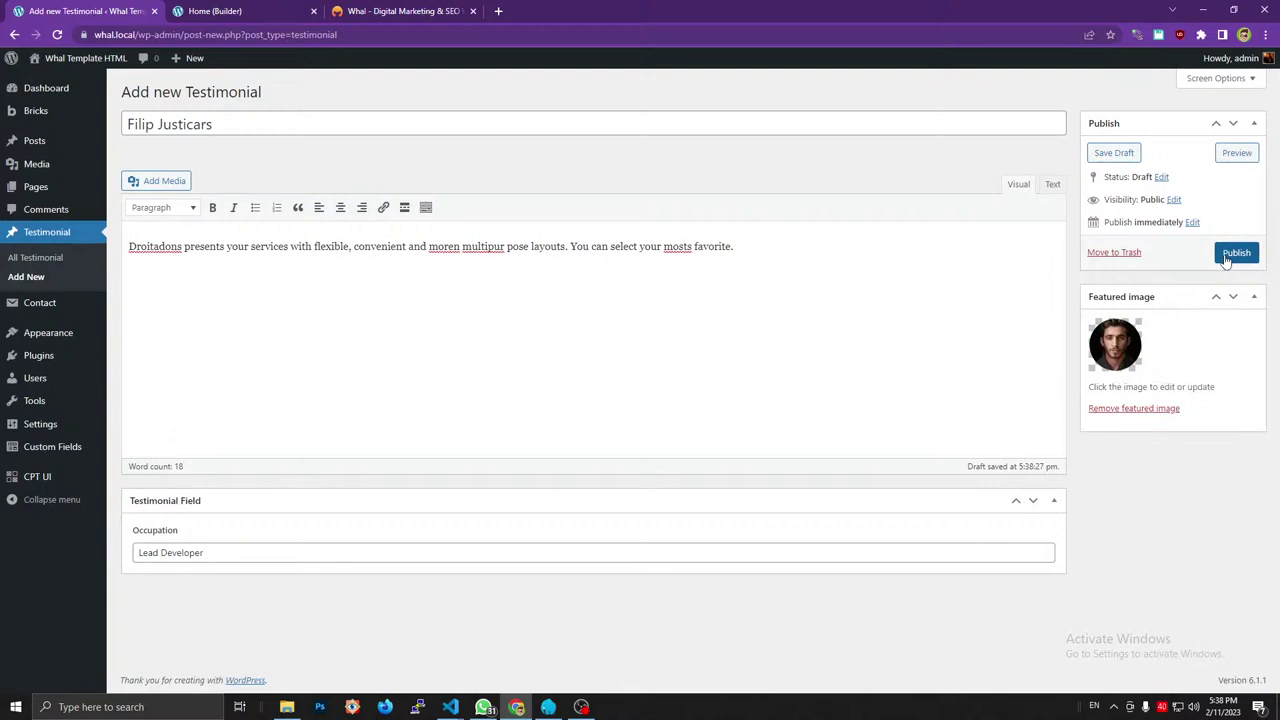
click(1236, 254)
click(1236, 253)
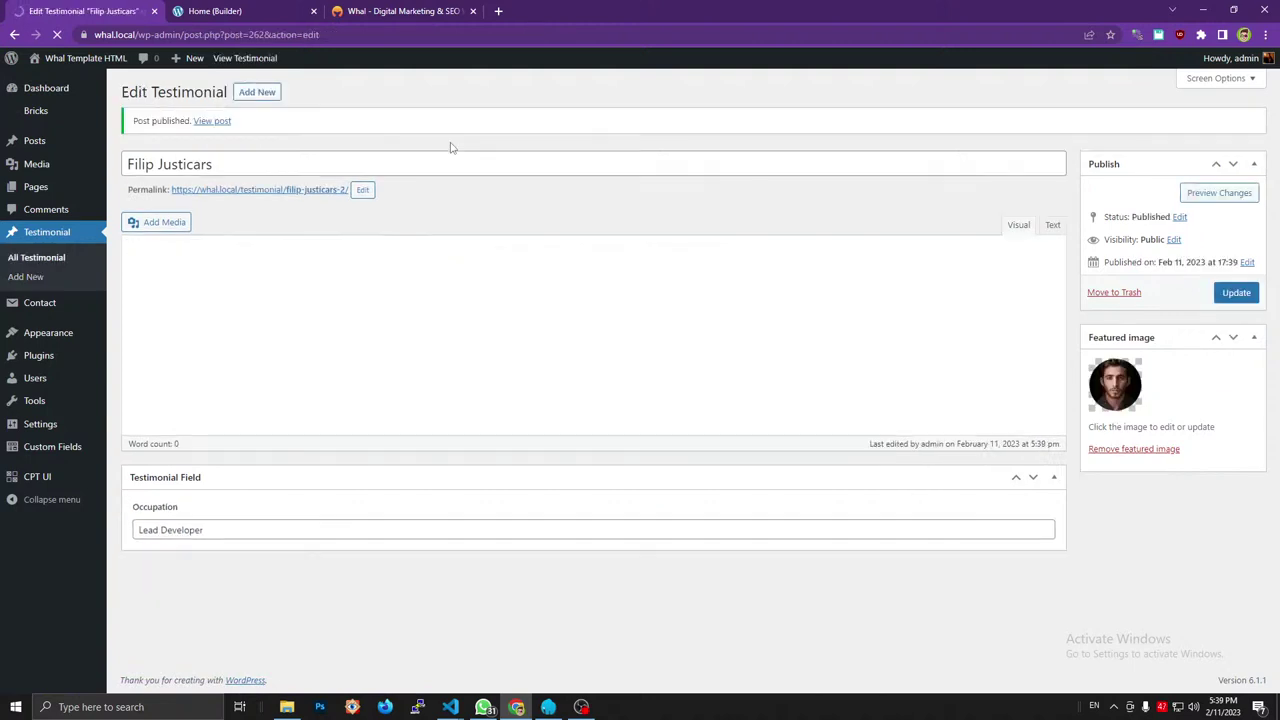
click(400, 11)
Start a new testimonial titled with the last reviewer's surname.
double_click(386, 488)
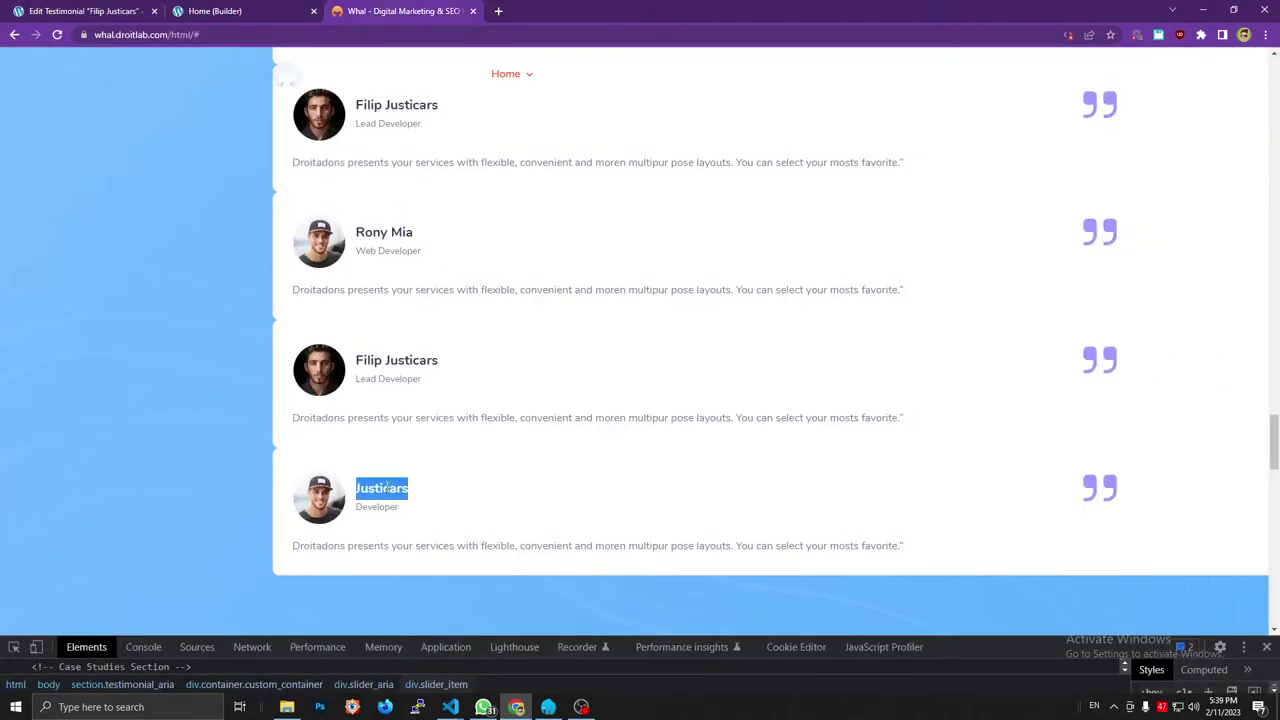
click(160, 8)
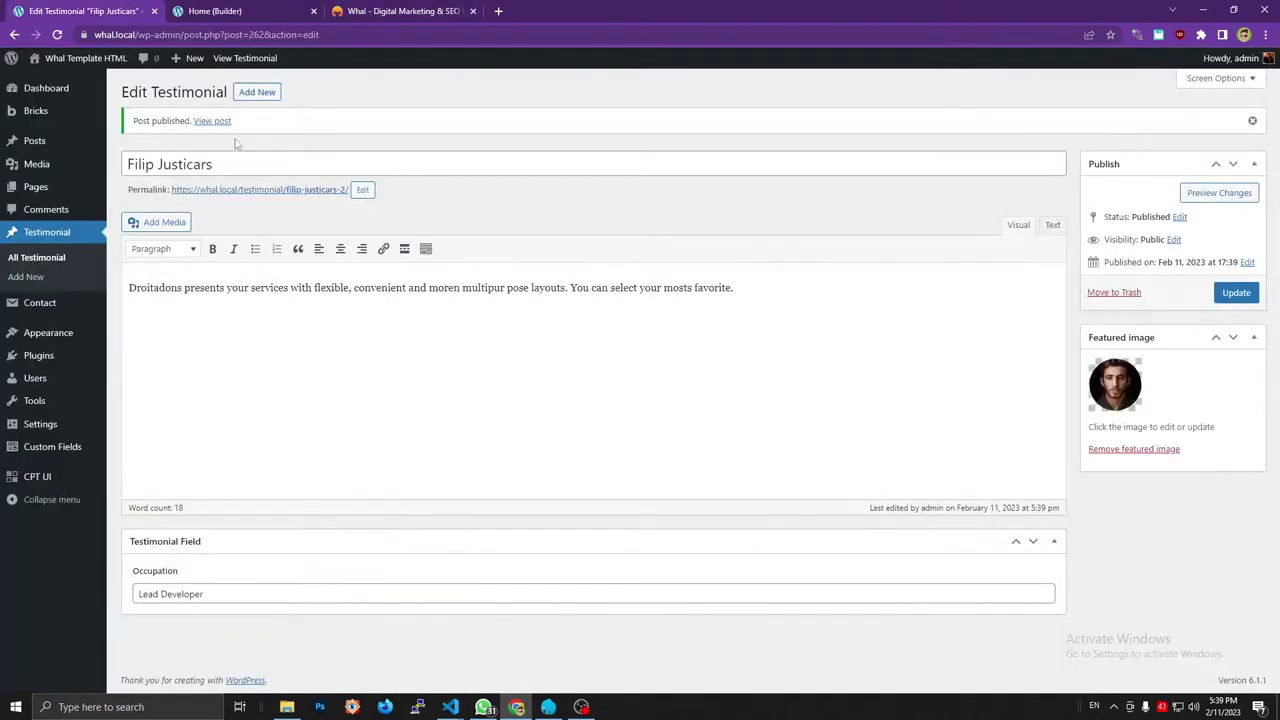
click(261, 93)
key(ctrl+v)
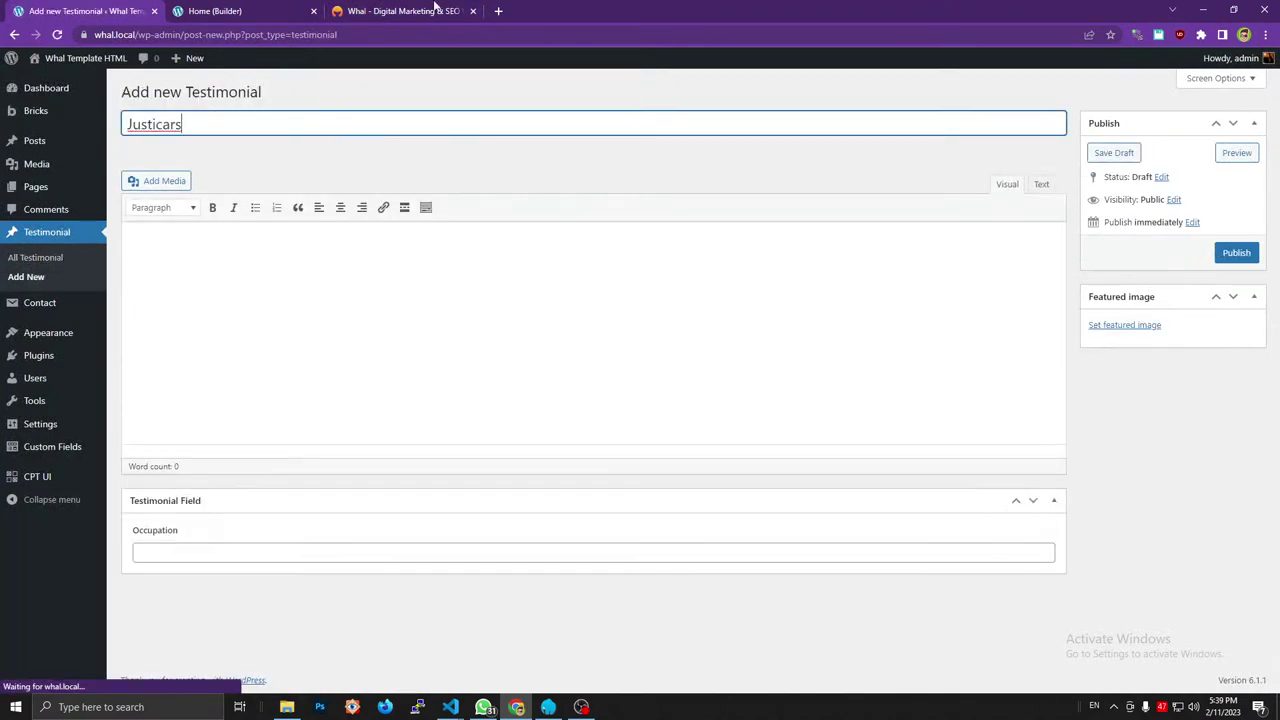
Paste the Droitadons testimonial paragraph into the content.
click(415, 11)
triple_click(391, 543)
key(ctrl+1)
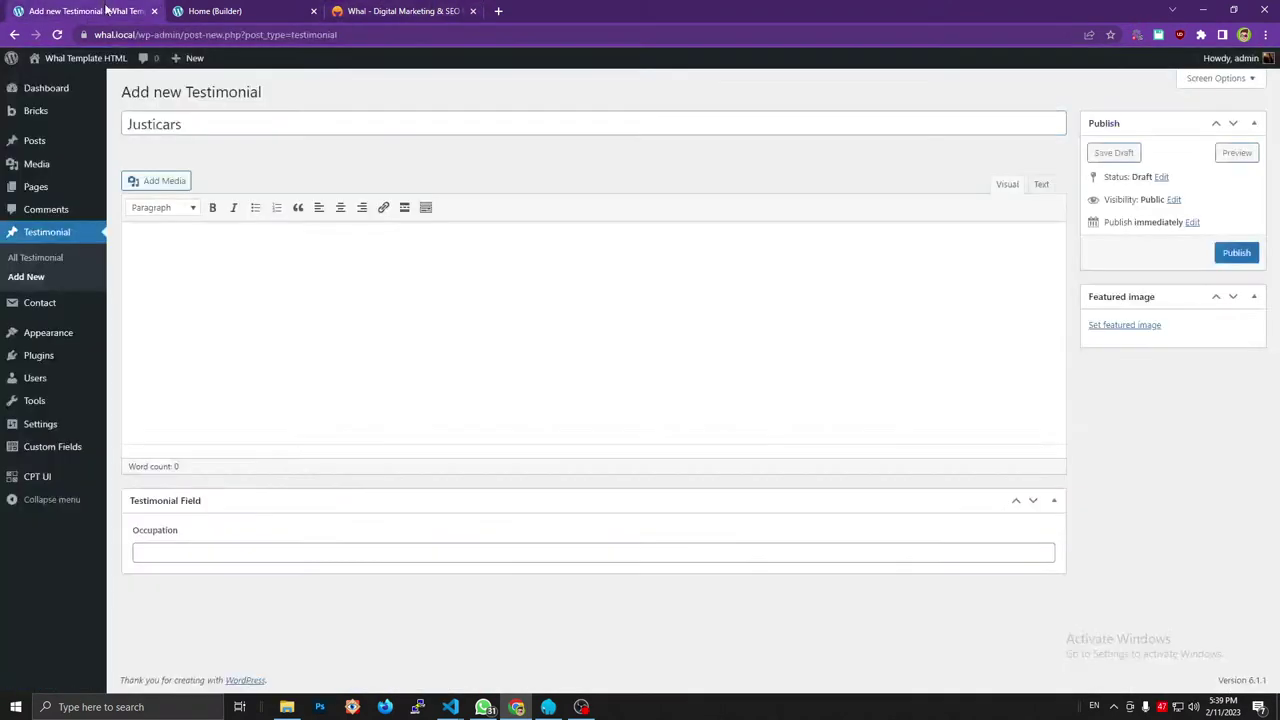
key(Tab)
key(ctrl+v)
Set the Occupation to Developer.
click(352, 8)
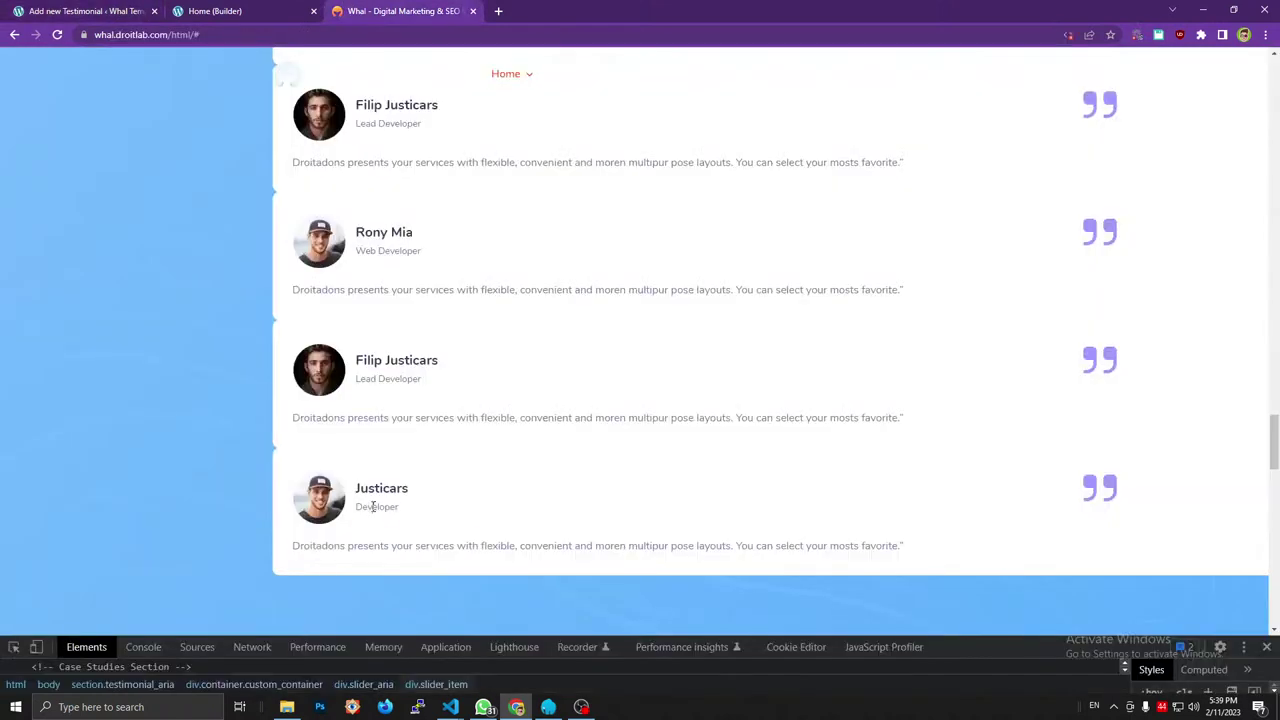
double_click(375, 507)
key(ctrl+1)
click(283, 551)
key(ctrl+v)
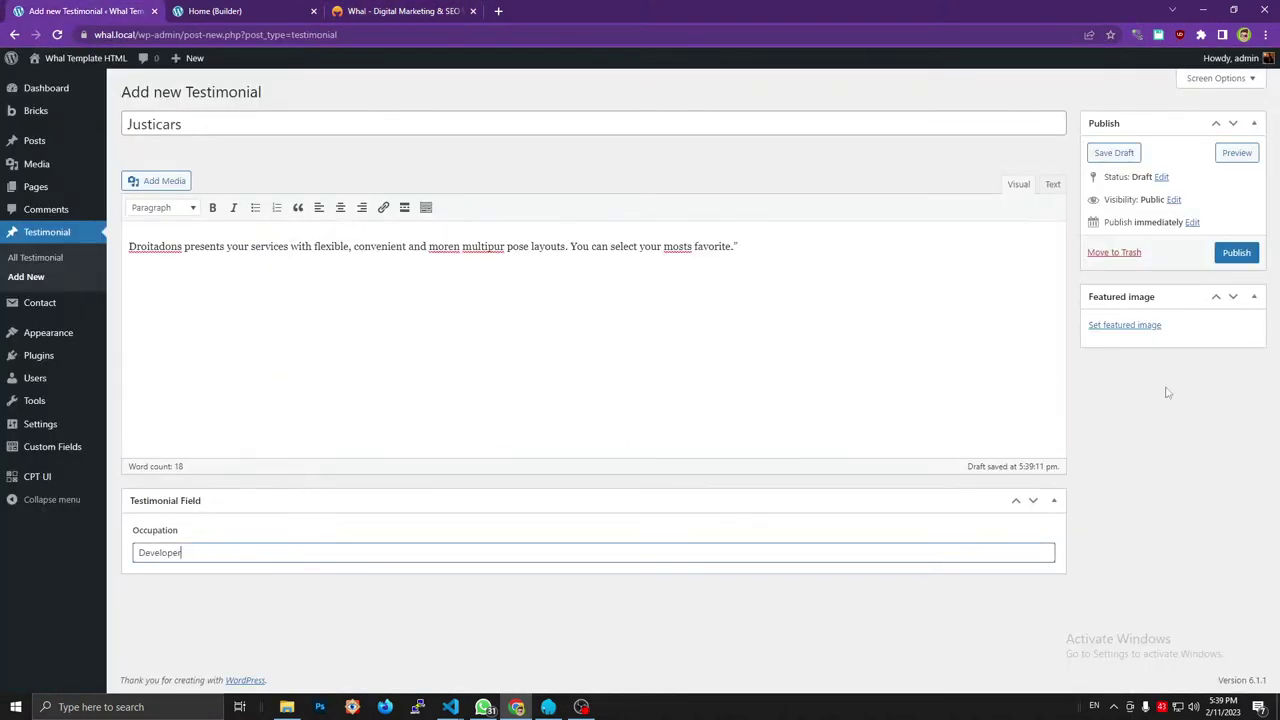
Set testimonial_people_3 as featured image and publish the fifth testimonial.
click(1130, 326)
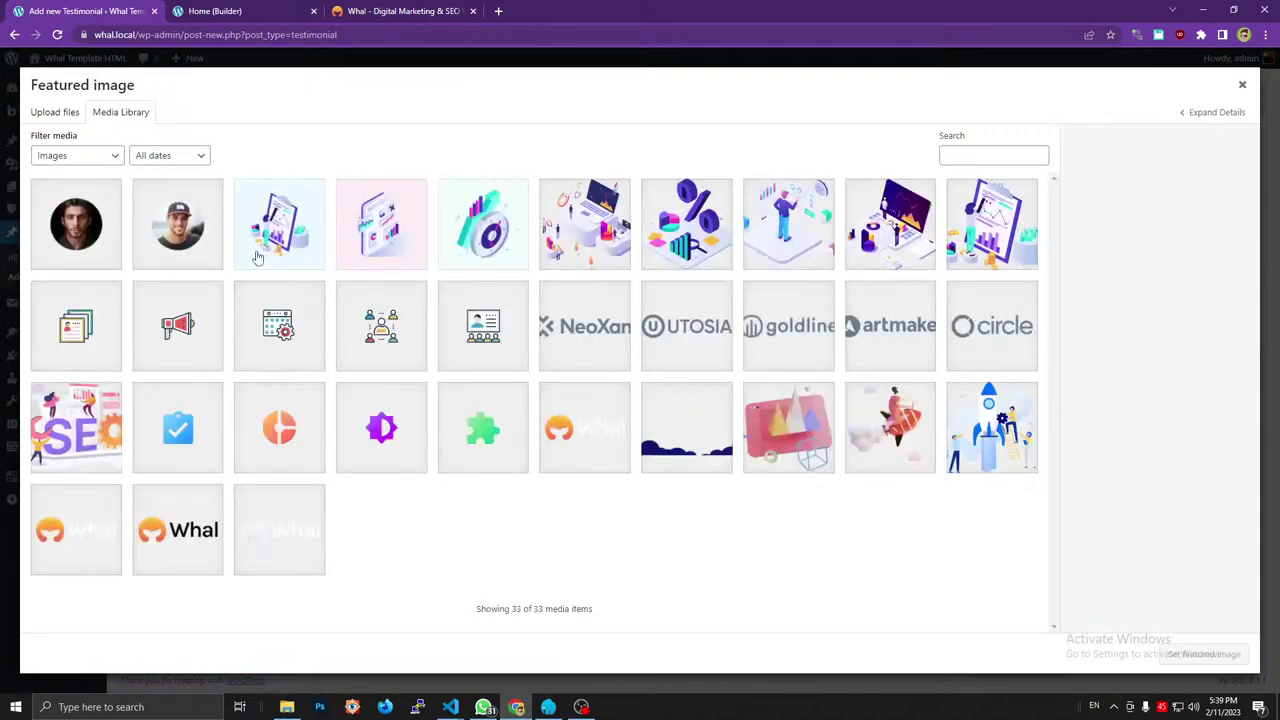
click(212, 250)
click(1206, 655)
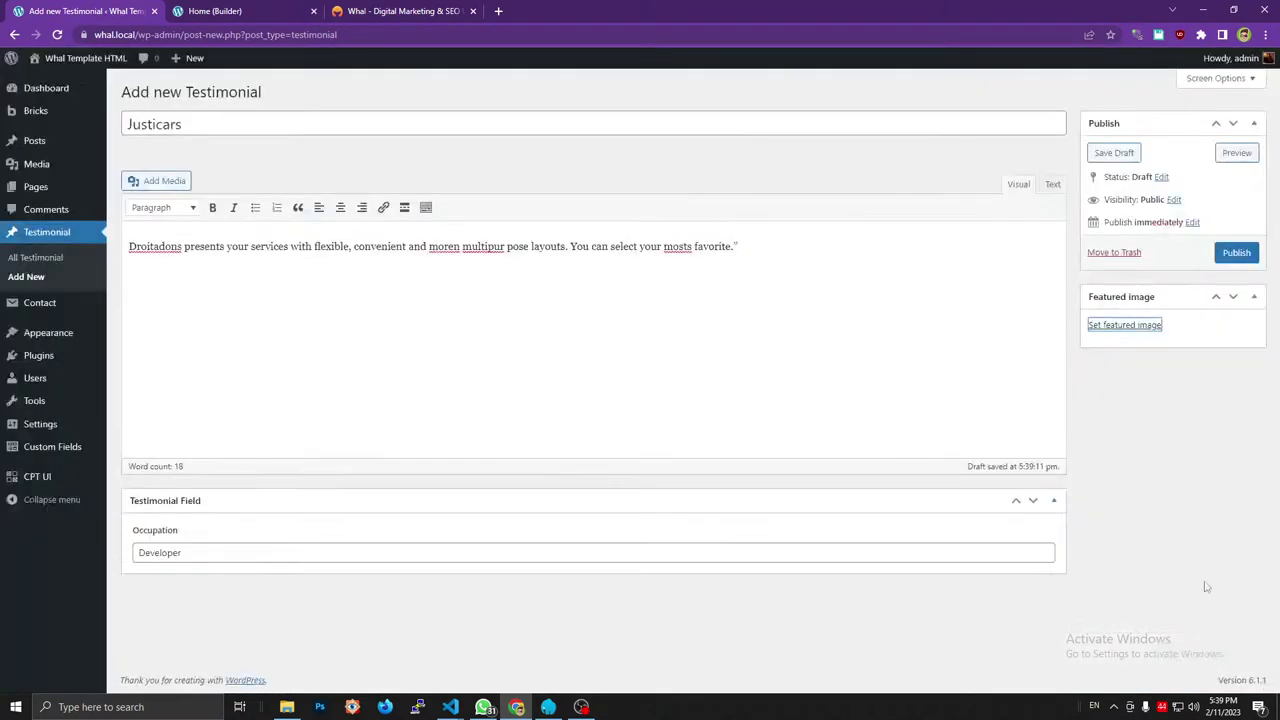
click(1236, 252)
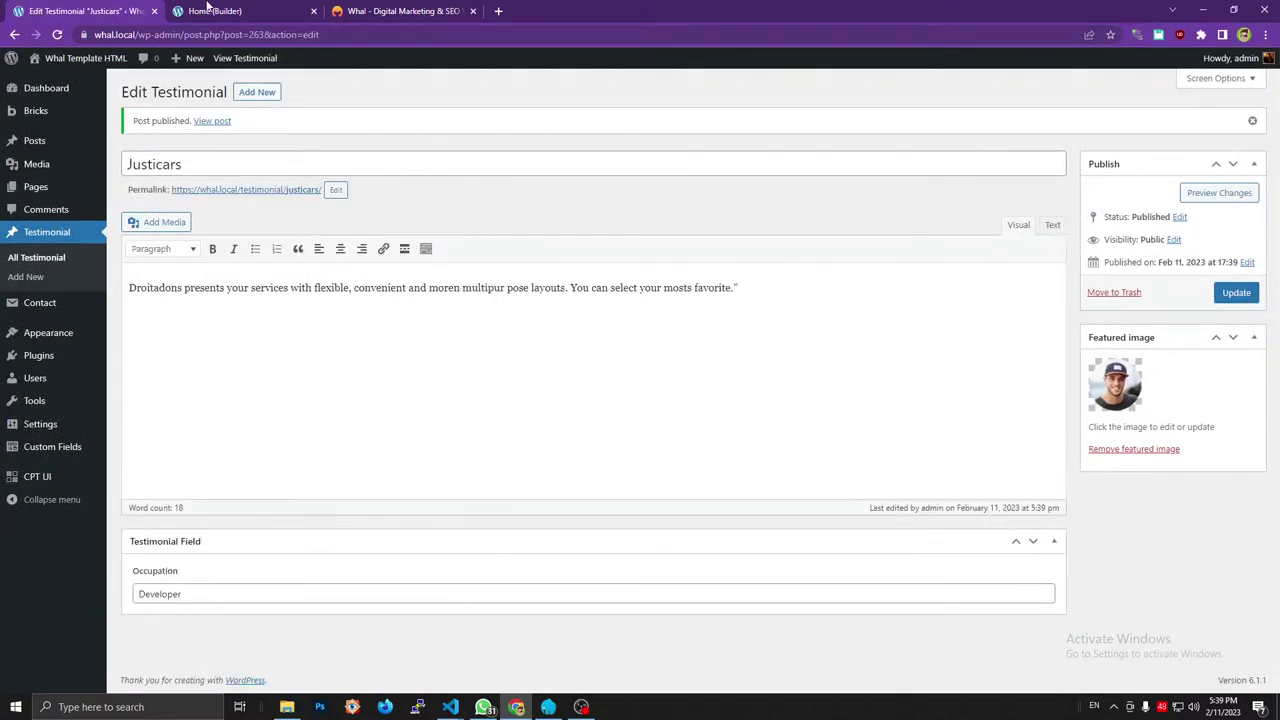
click(207, 10)
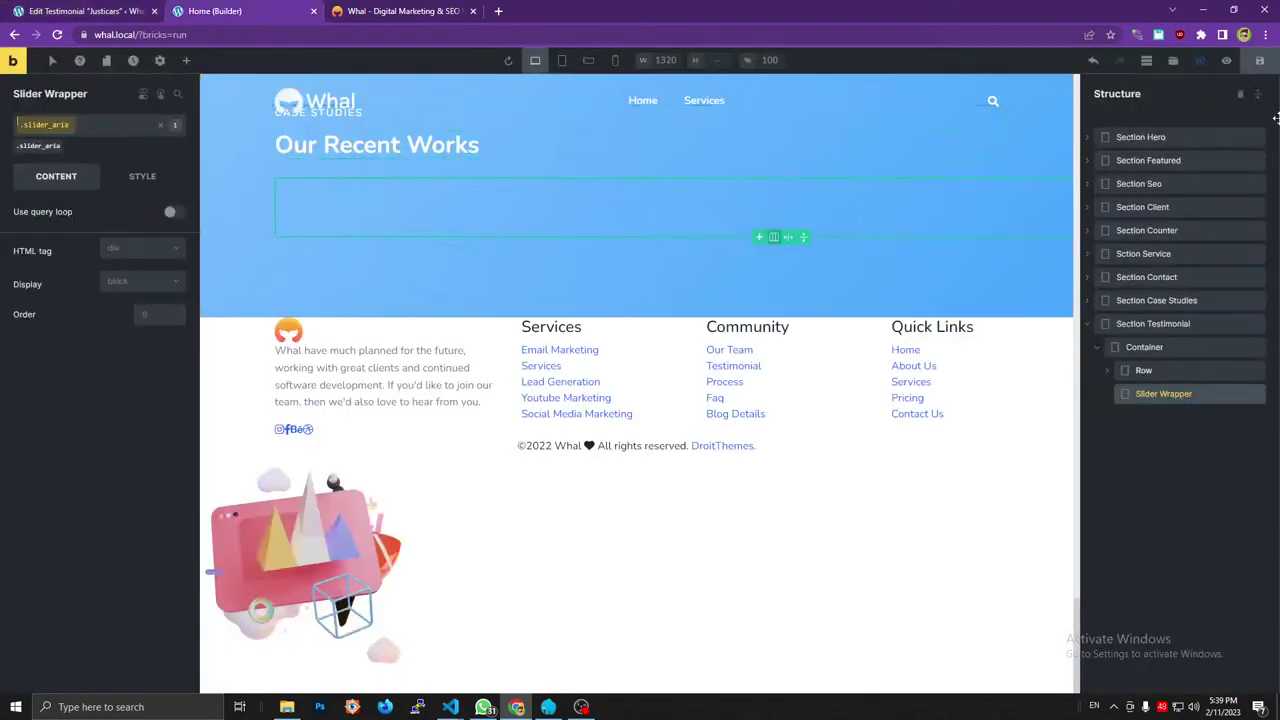
Save the page and examine the live site's slider_item markup in the inspector.
click(1258, 68)
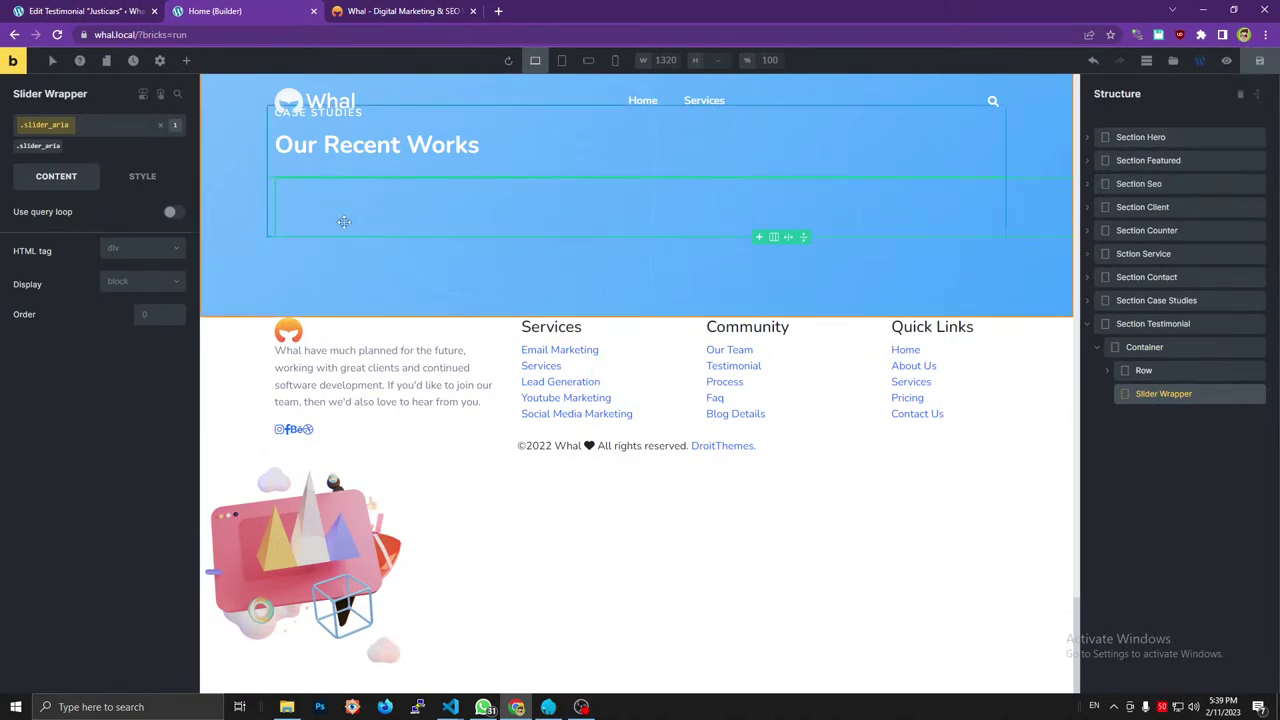
key(ctrl+Tab)
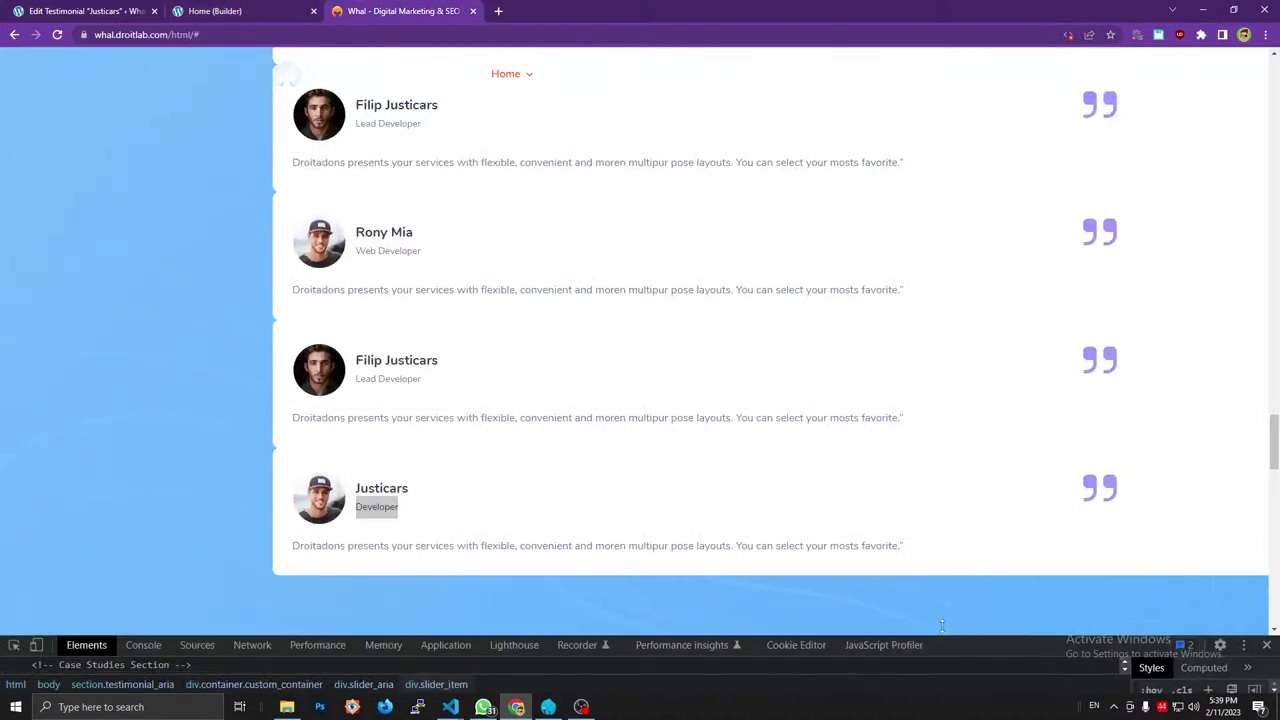
drag(957, 625, 450, 246)
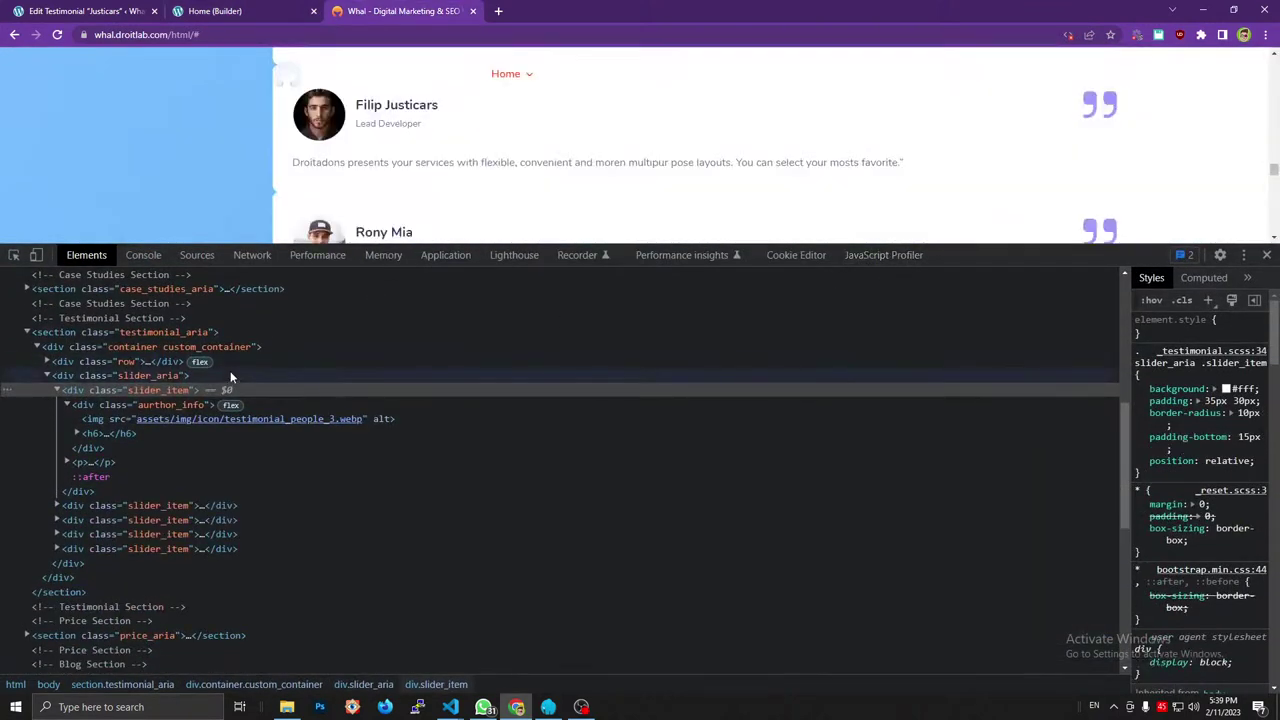
click(58, 389)
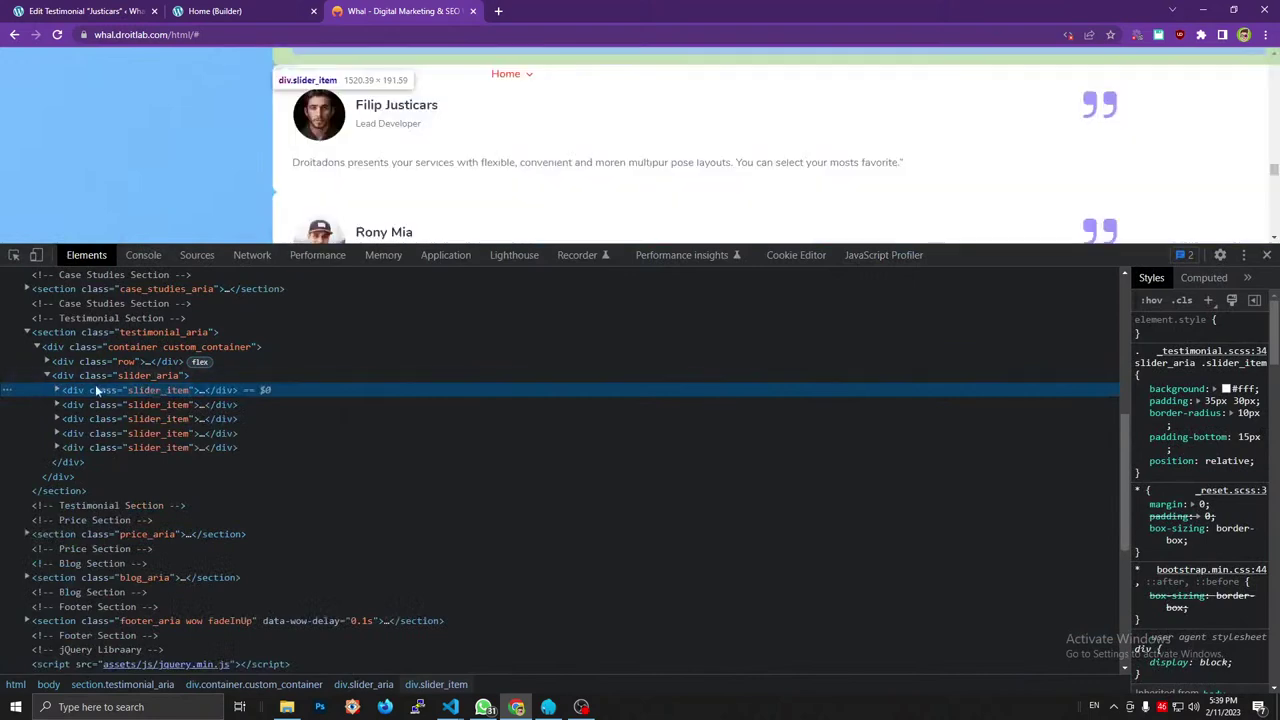
click(57, 390)
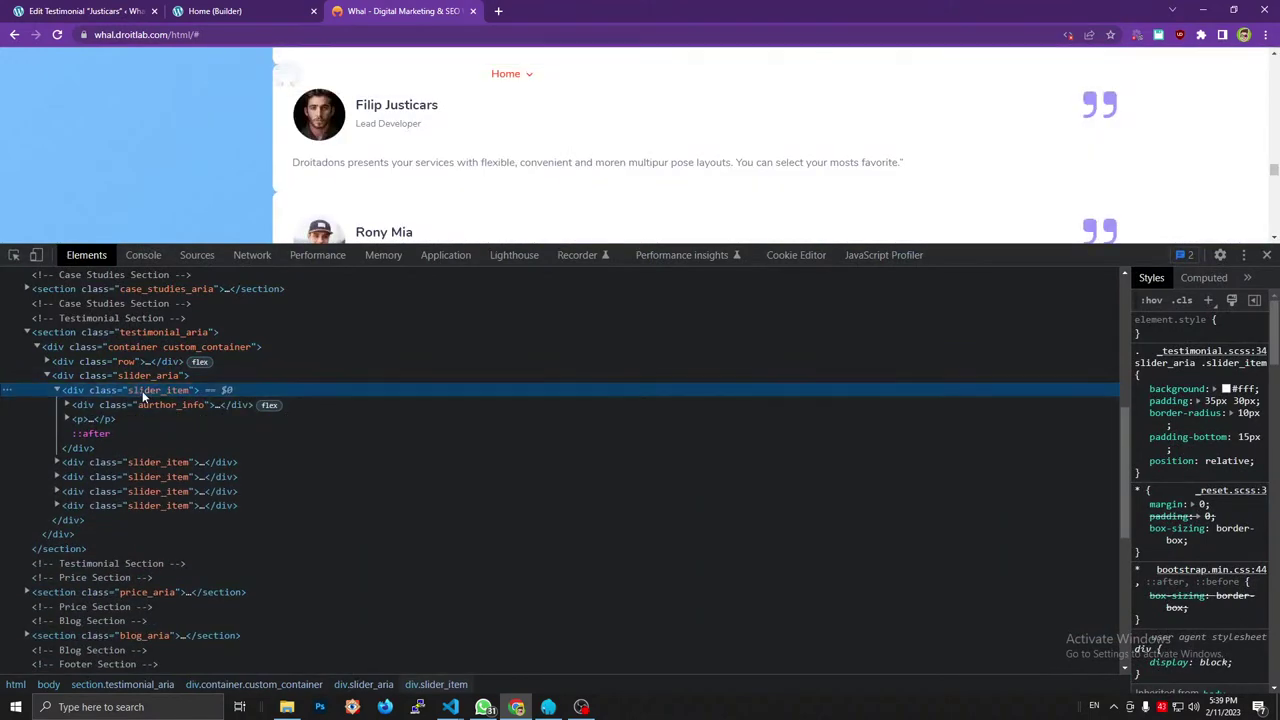
key(ctrl+shift+Tab)
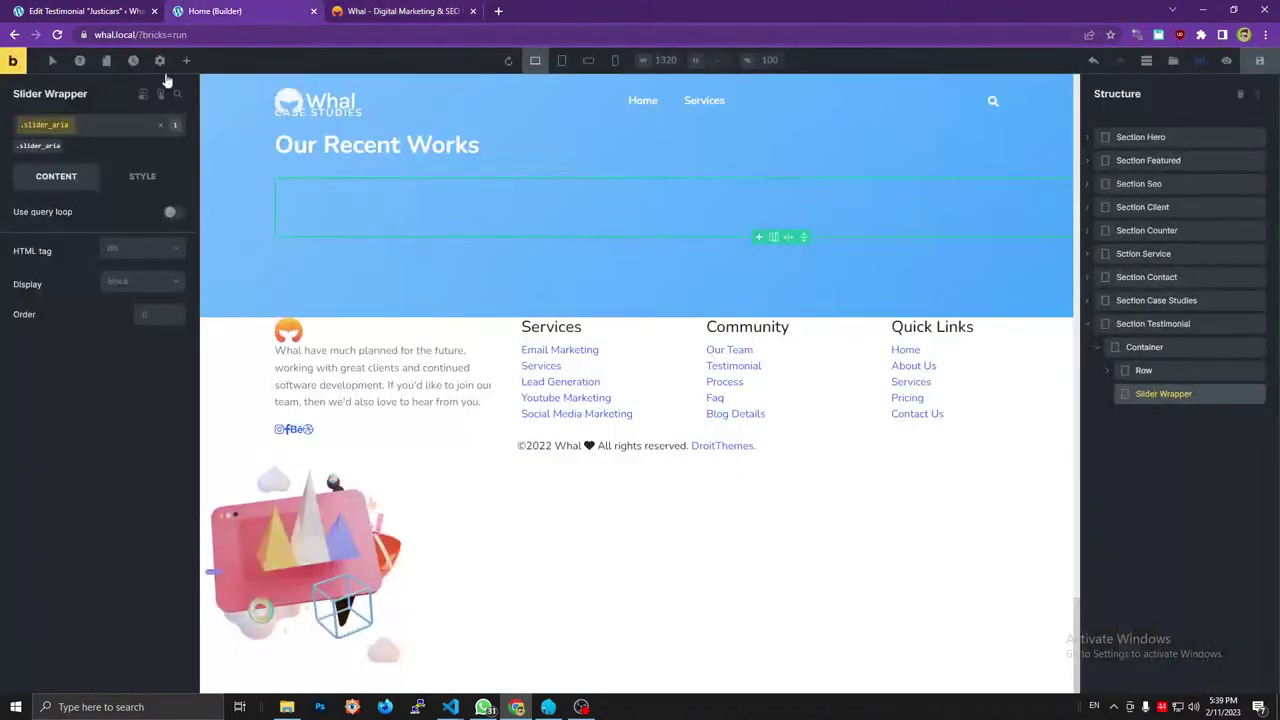
Add a Div inside Slider Wrapper and give it a new slider_item class.
click(186, 61)
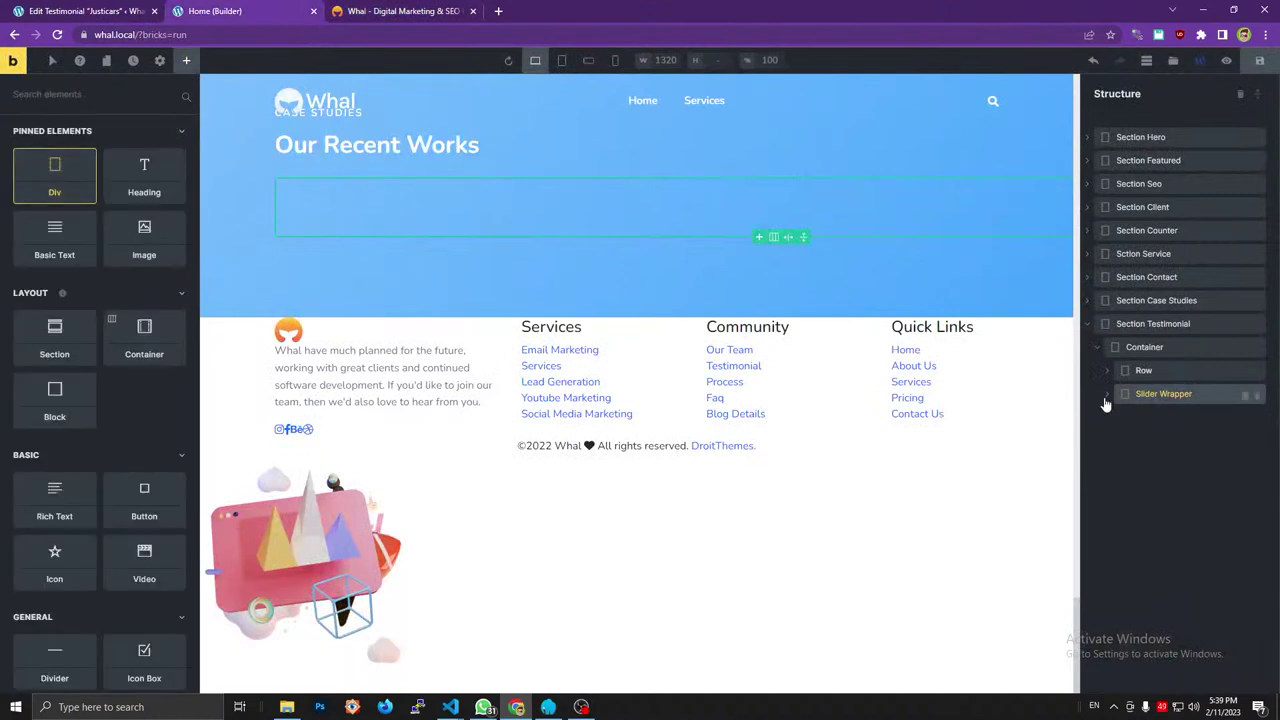
drag(1107, 404, 1154, 417)
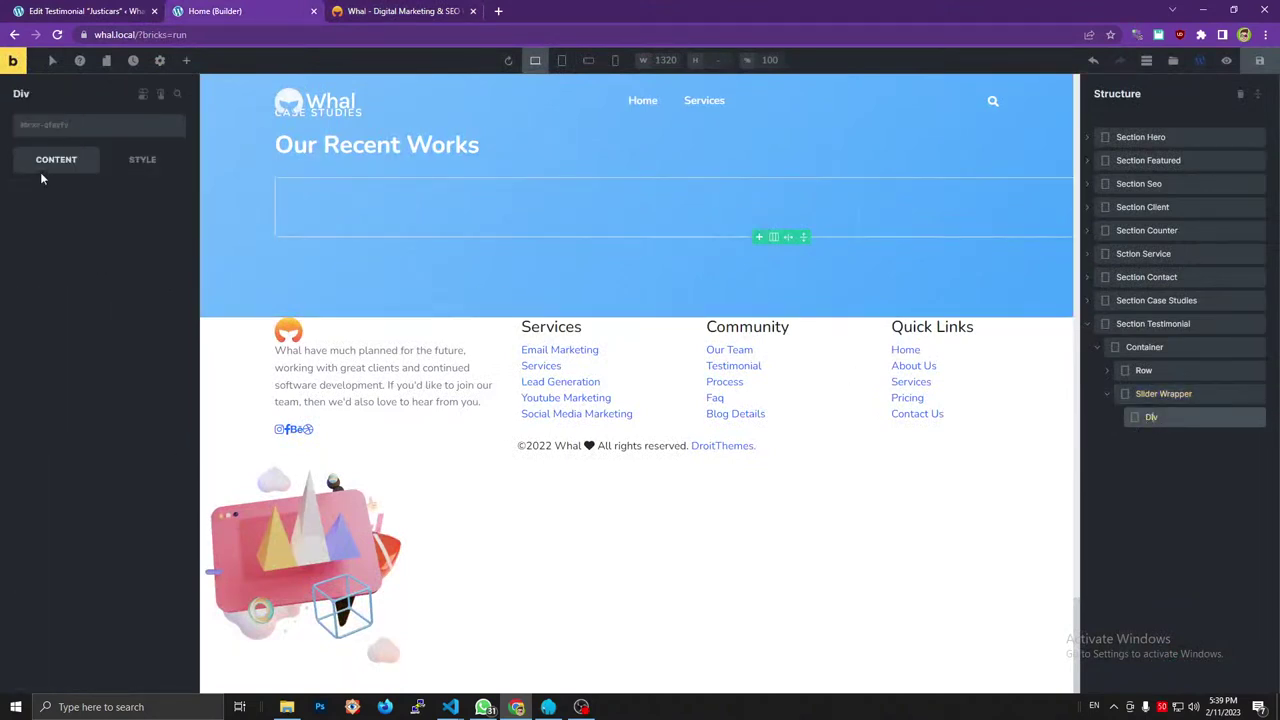
click(60, 124)
text(slider_item)
click(158, 156)
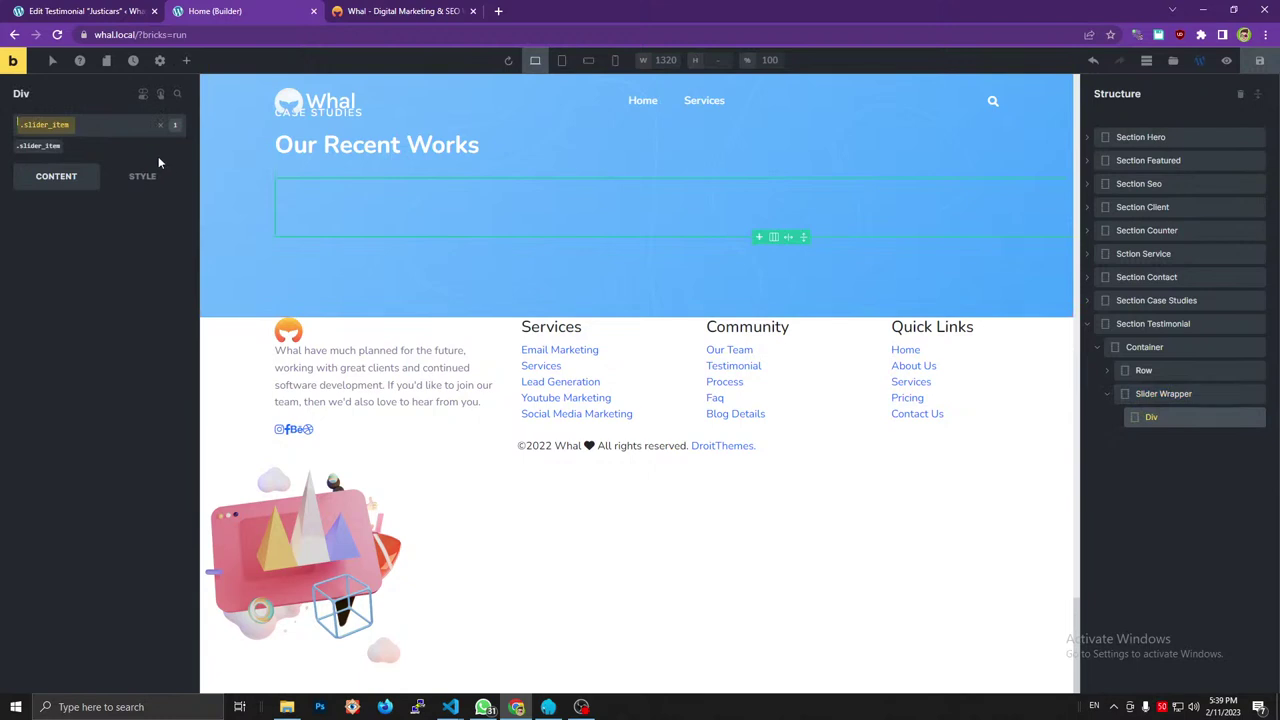
key(Return)
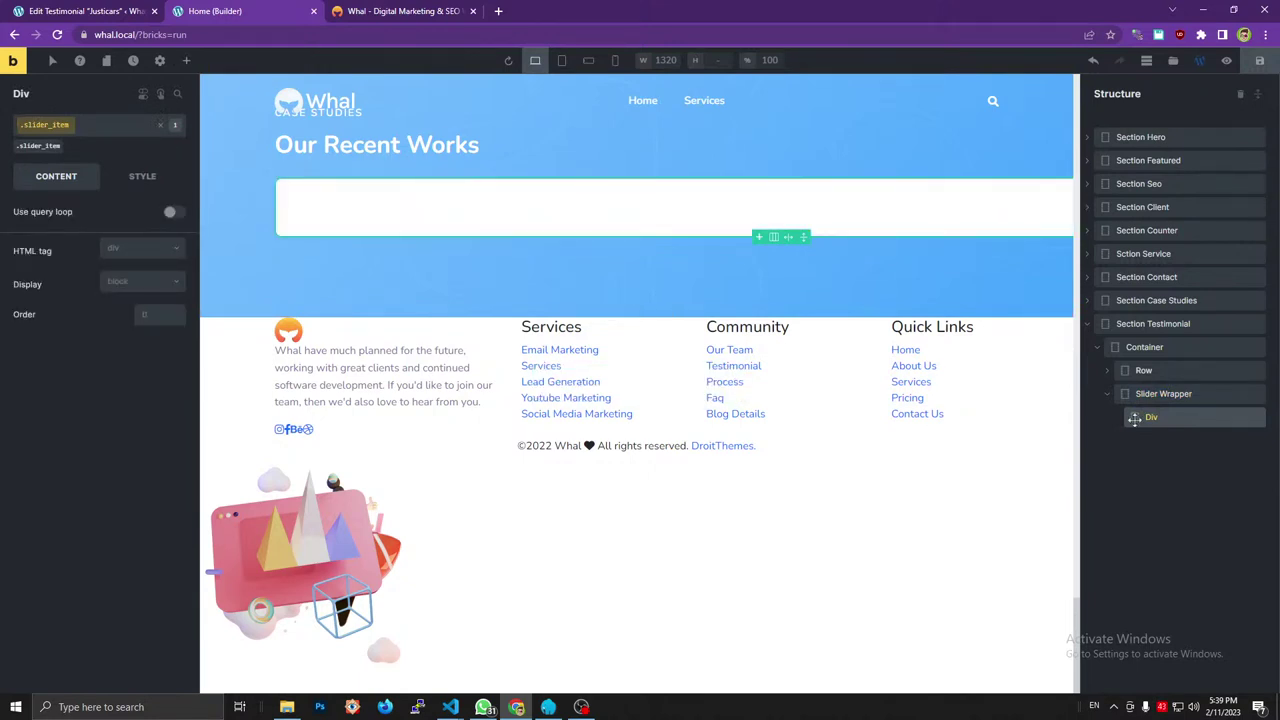
Rename the new Div to Slider Item in the Structure panel.
double_click(1166, 420)
text(Slider Item)
click(395, 9)
Examine the reference site's authour_info element and its image markup.
click(168, 406)
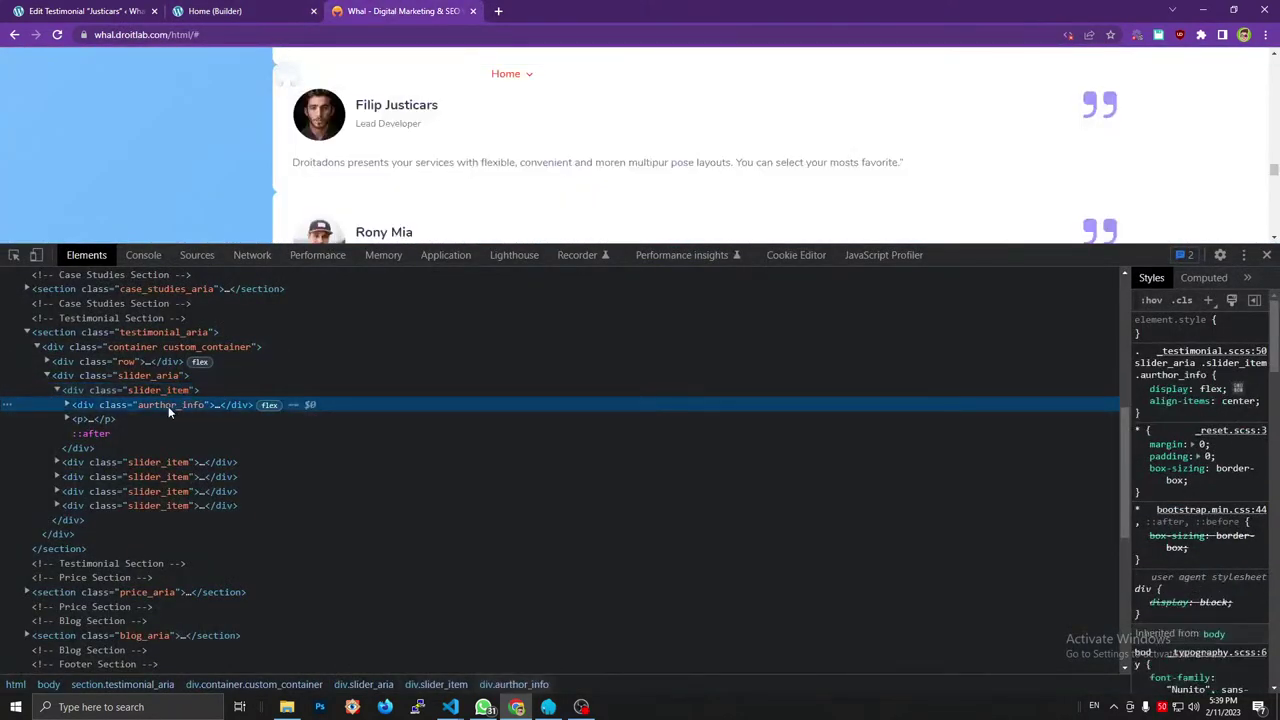
click(67, 404)
click(67, 404)
click(67, 404)
click(165, 10)
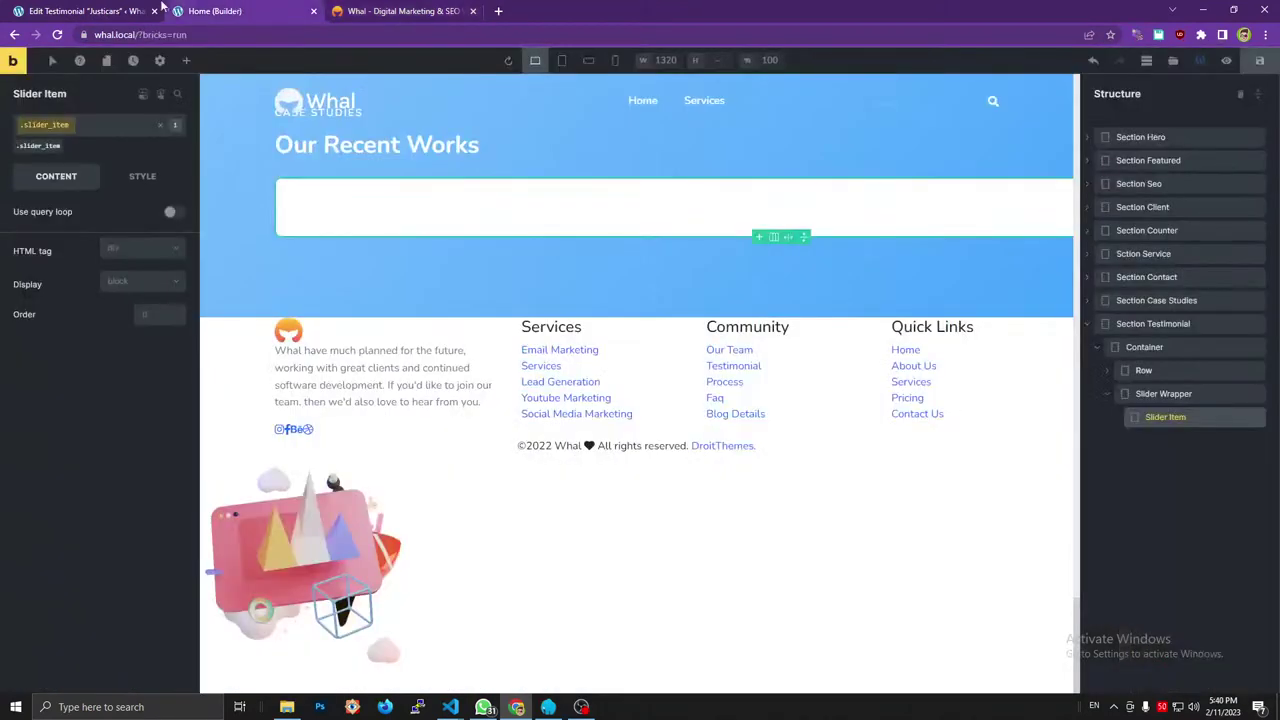
Add a Div inside Slider Item and give it the authour_info class.
click(186, 60)
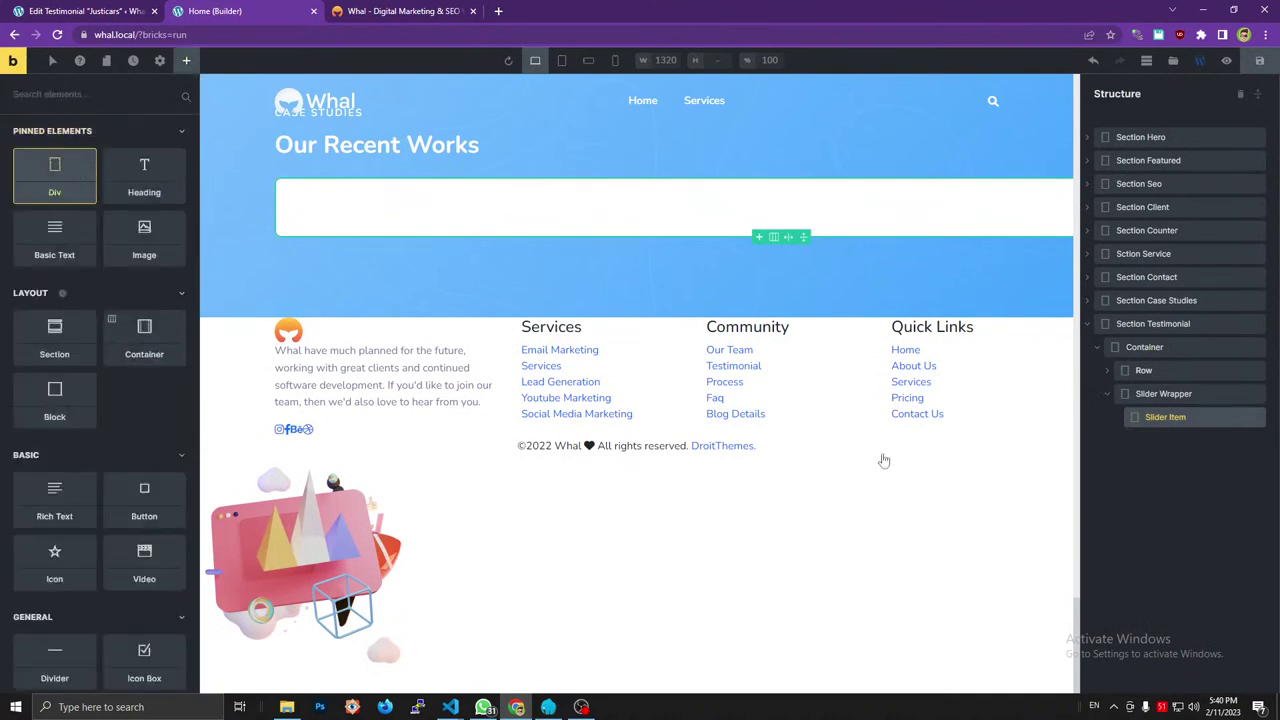
drag(1111, 423, 1114, 425)
double_click(1163, 440)
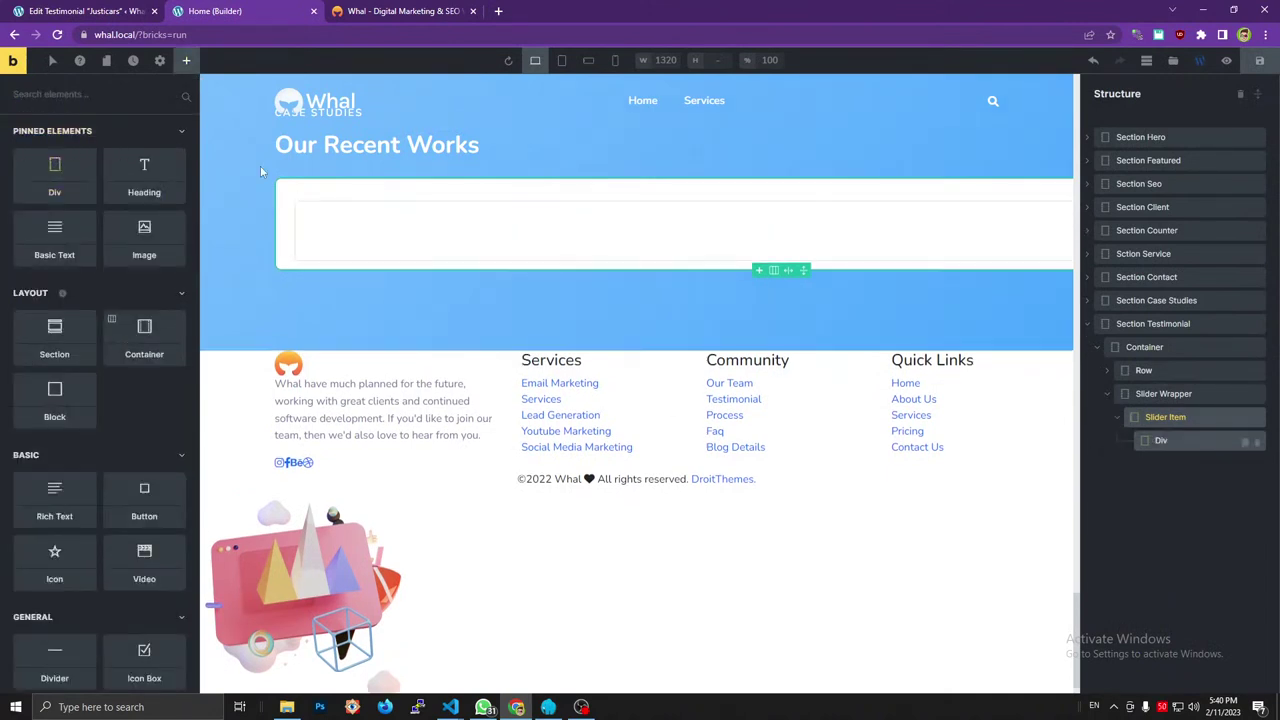
click(100, 126)
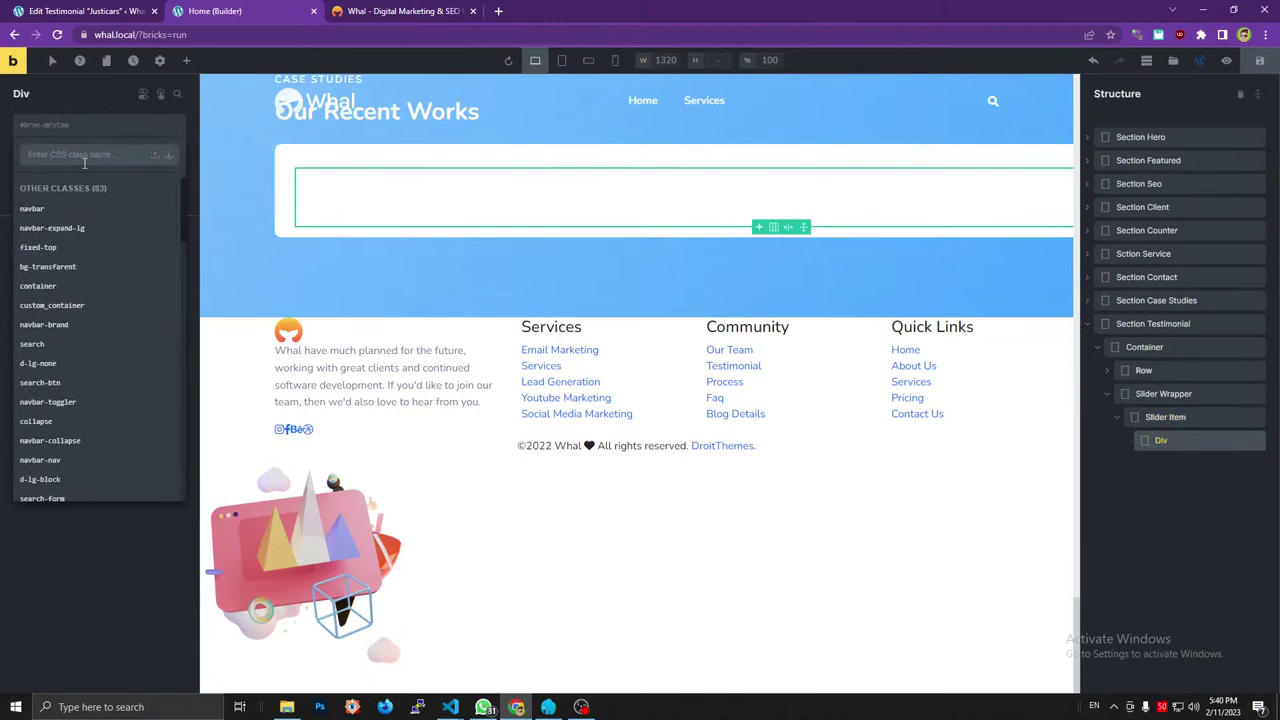
text(authour_info)
click(155, 156)
Place an Image element inside the authour_info Div, matching the reference img markup.
click(380, 11)
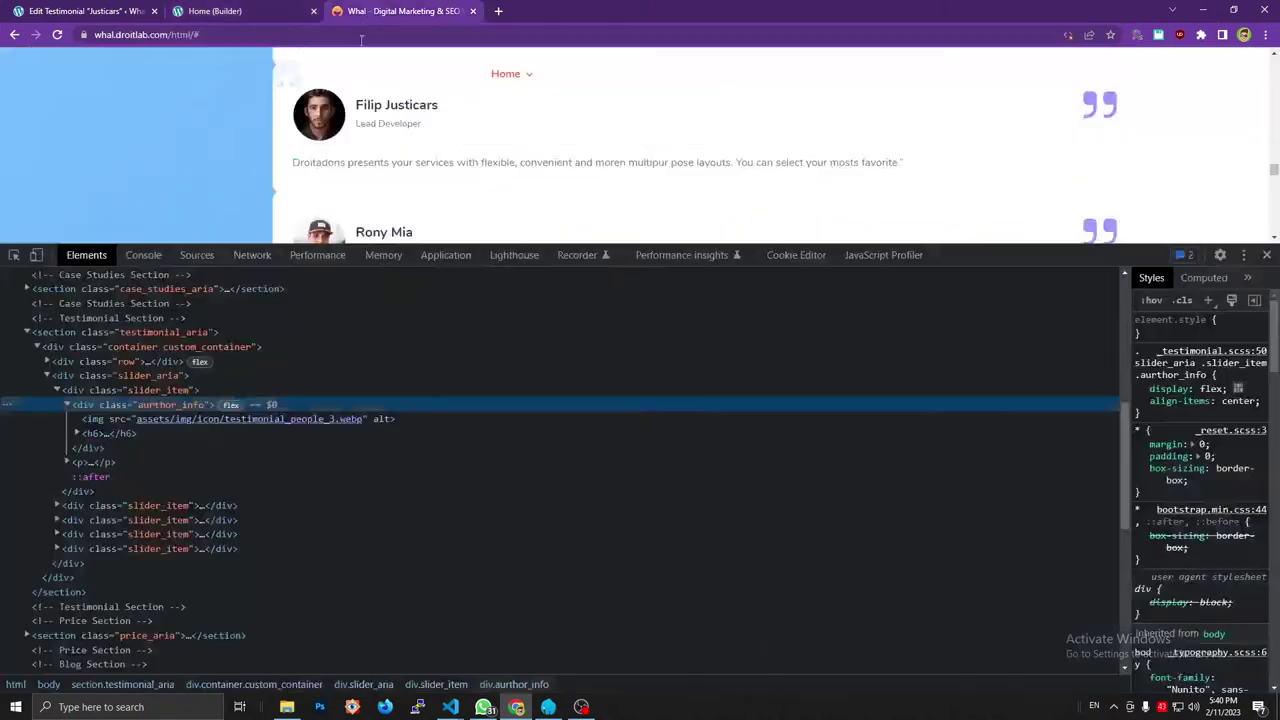
click(97, 421)
click(85, 434)
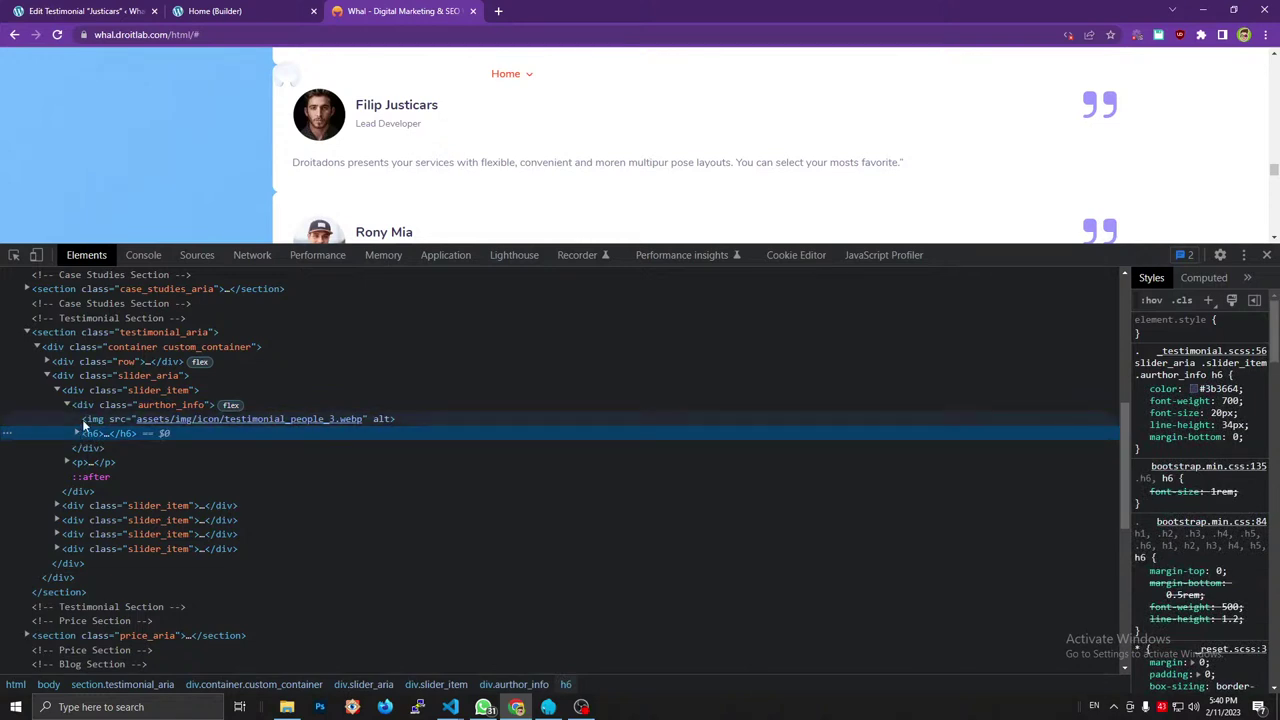
click(200, 12)
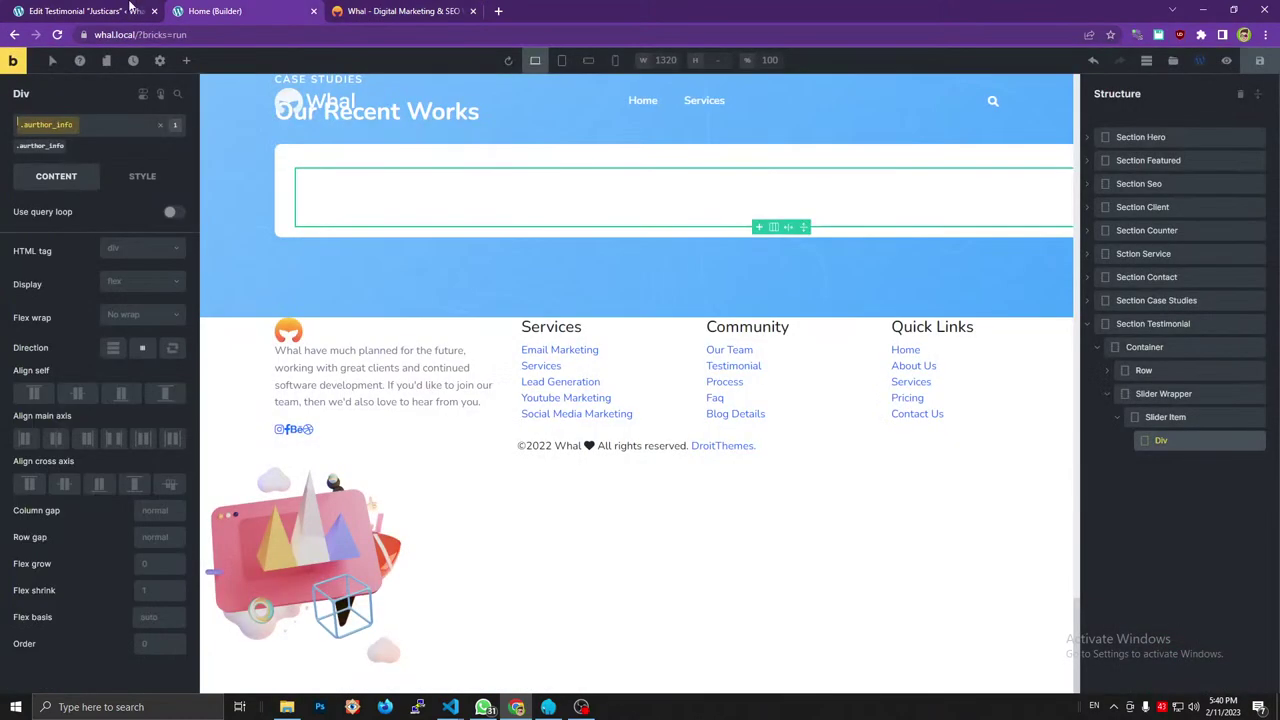
click(186, 60)
drag(140, 252, 1166, 466)
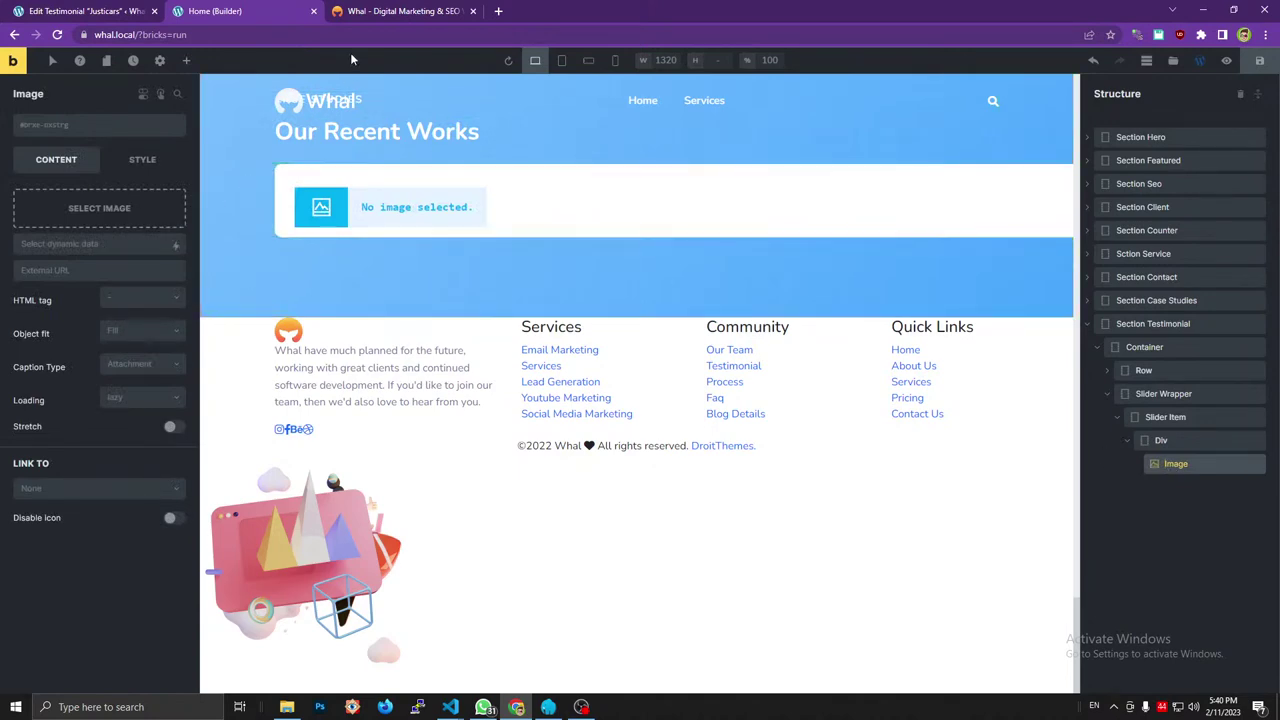
Add a Heading element below the Image, after checking the reference h6 contents.
click(395, 10)
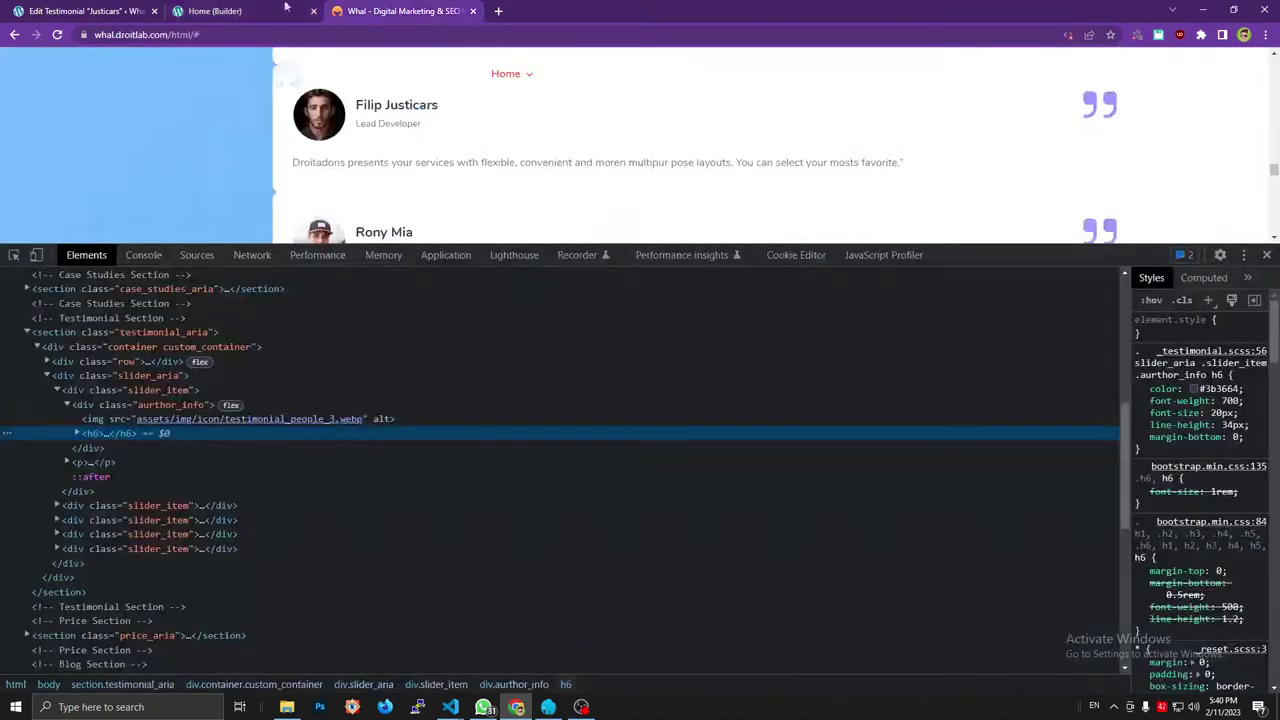
click(78, 433)
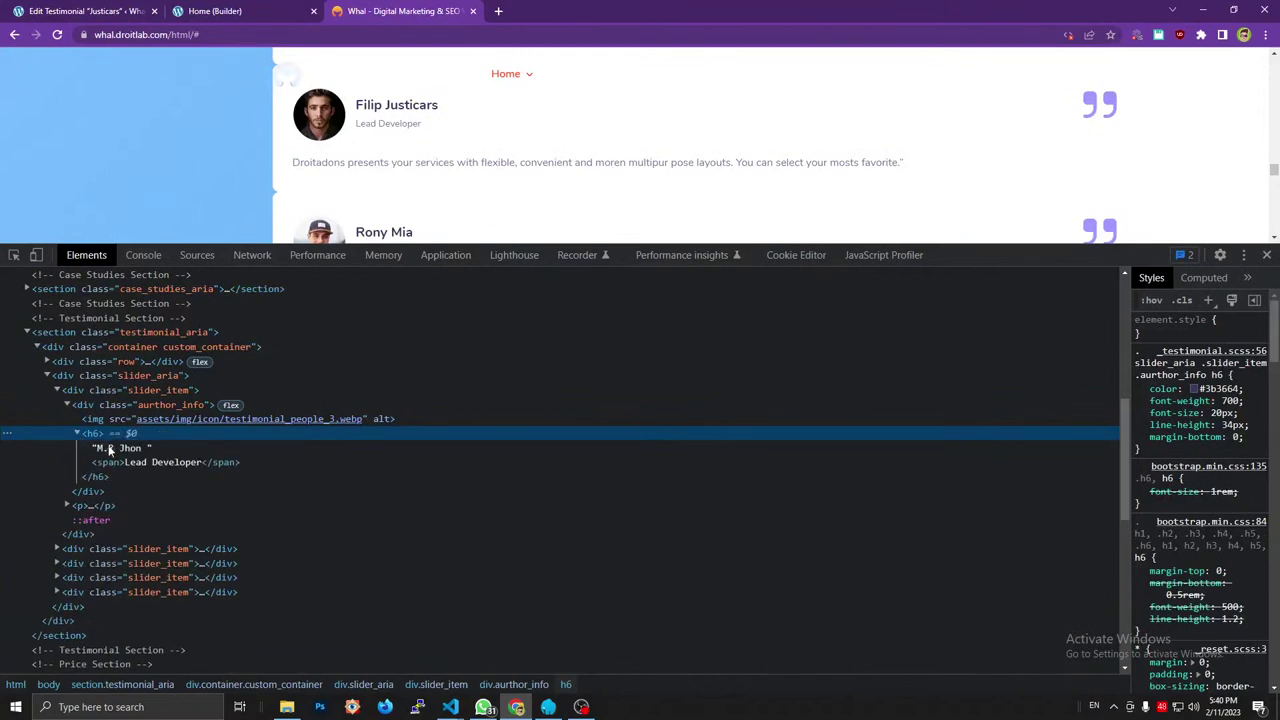
click(112, 448)
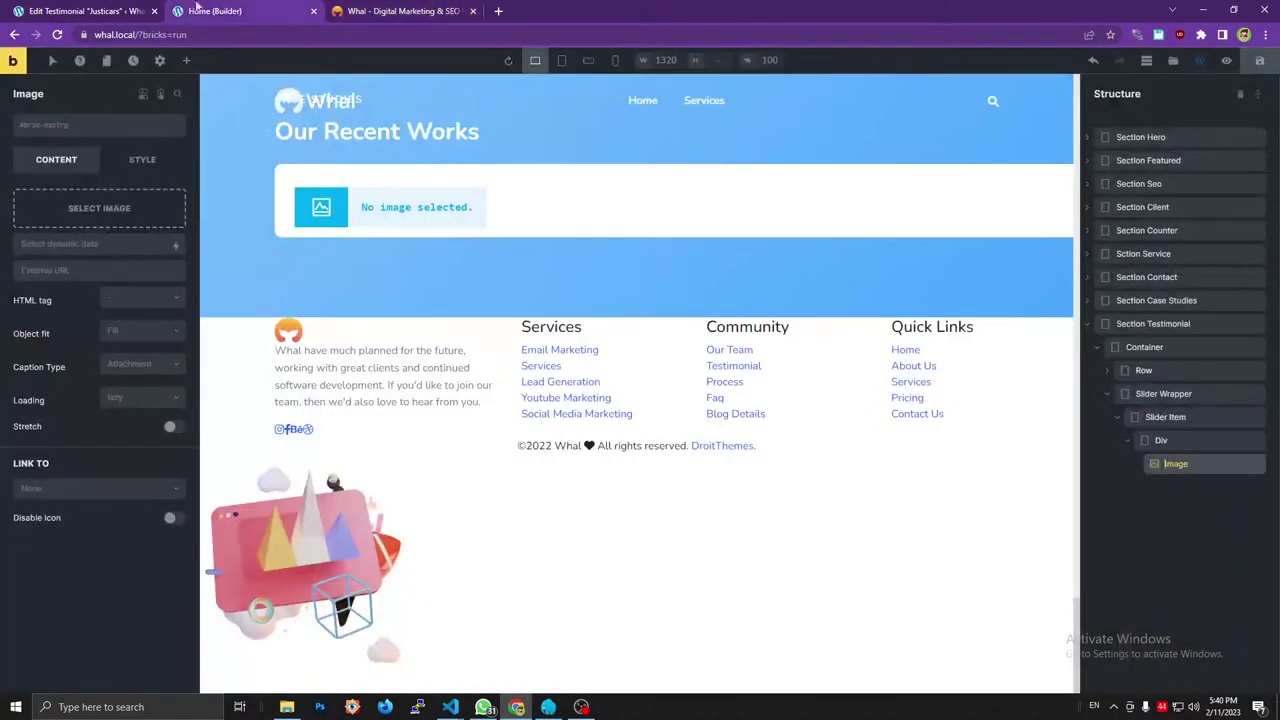
click(230, 11)
click(187, 61)
click(137, 178)
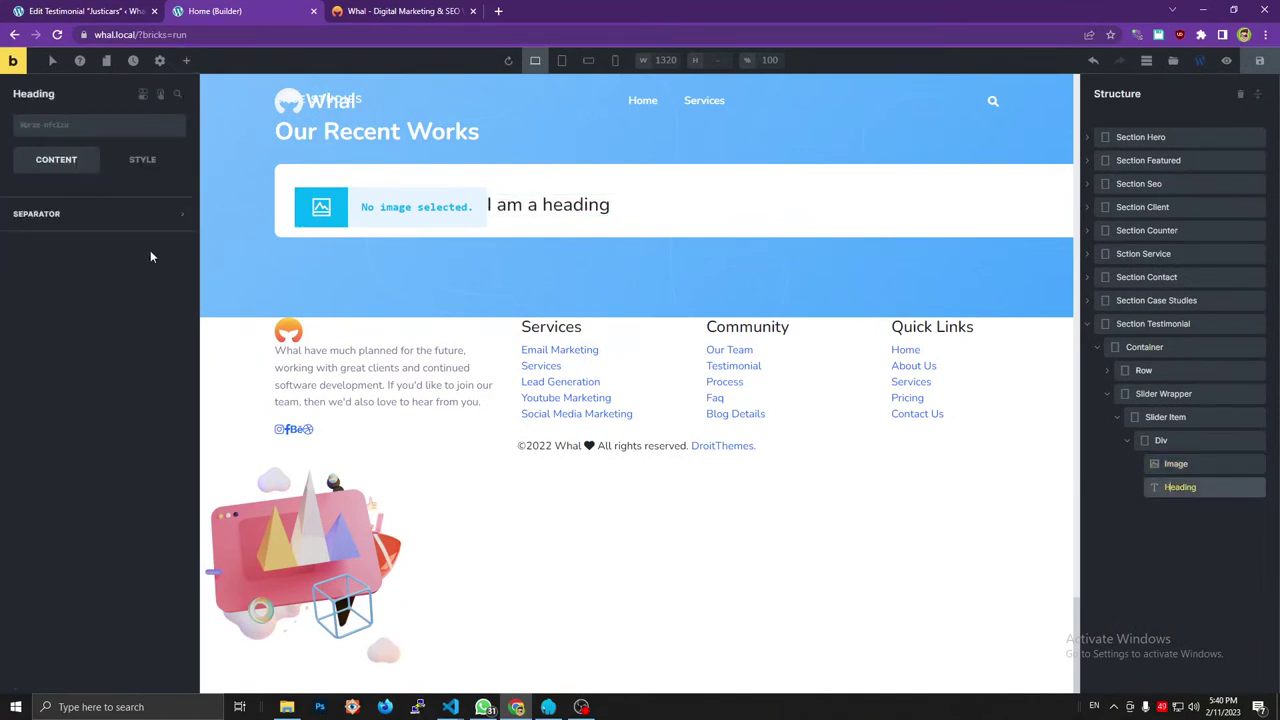
Set the Heading's HTML tag to h6.
click(138, 228)
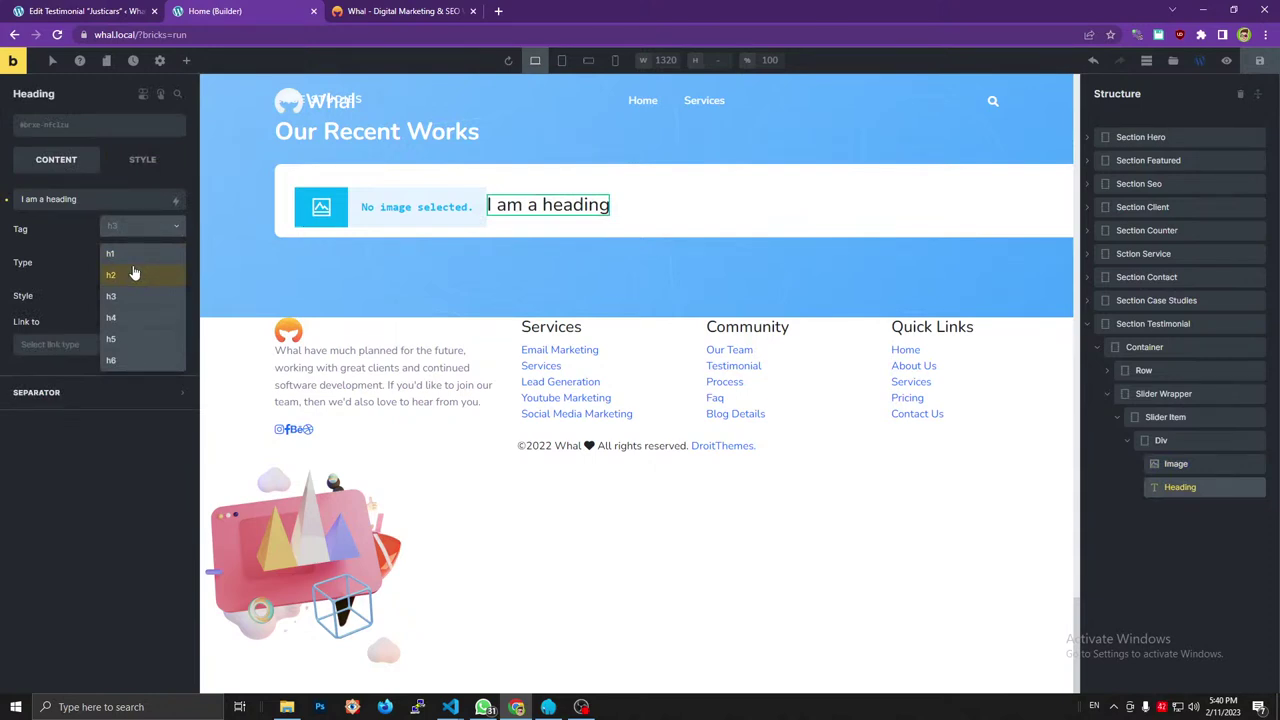
click(114, 359)
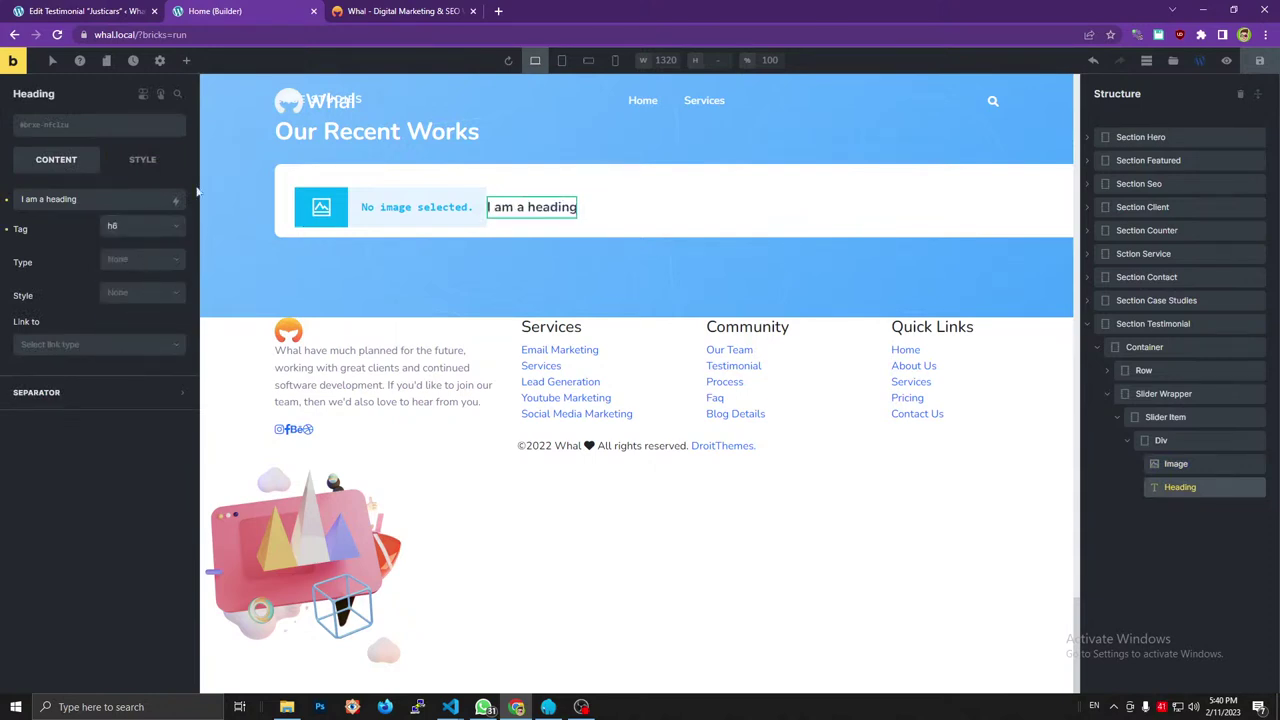
double_click(112, 198)
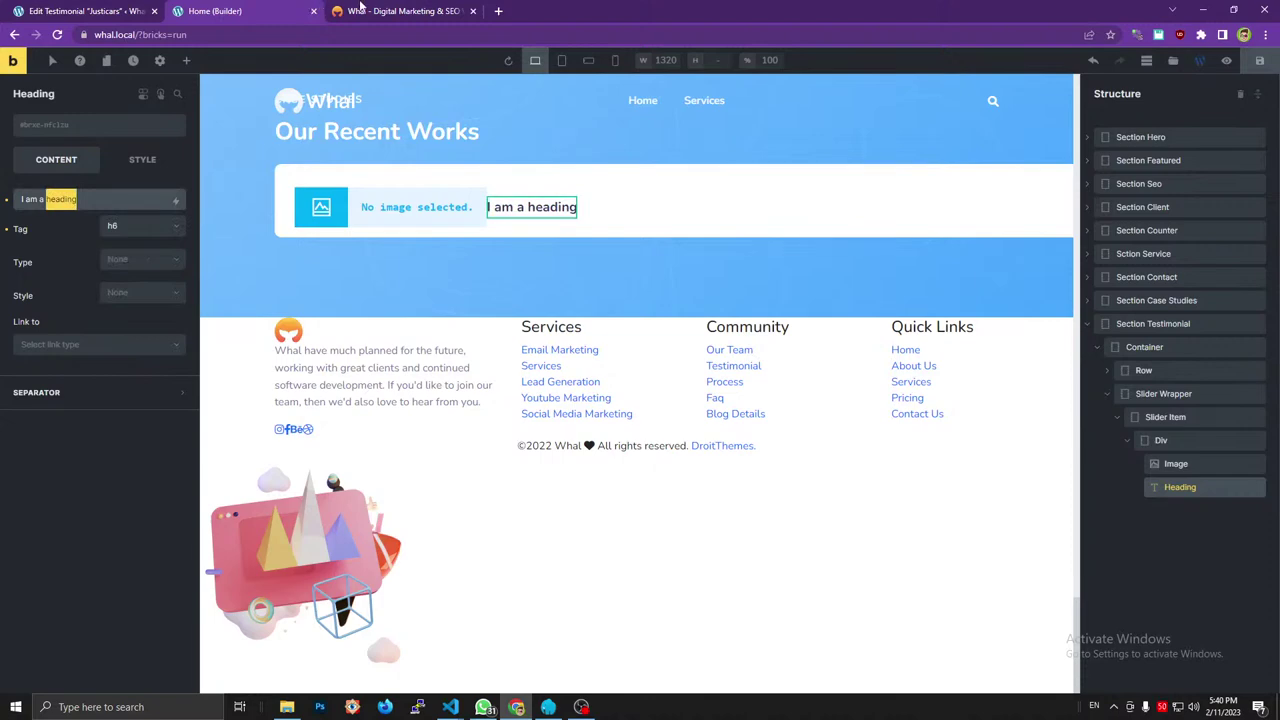
click(360, 10)
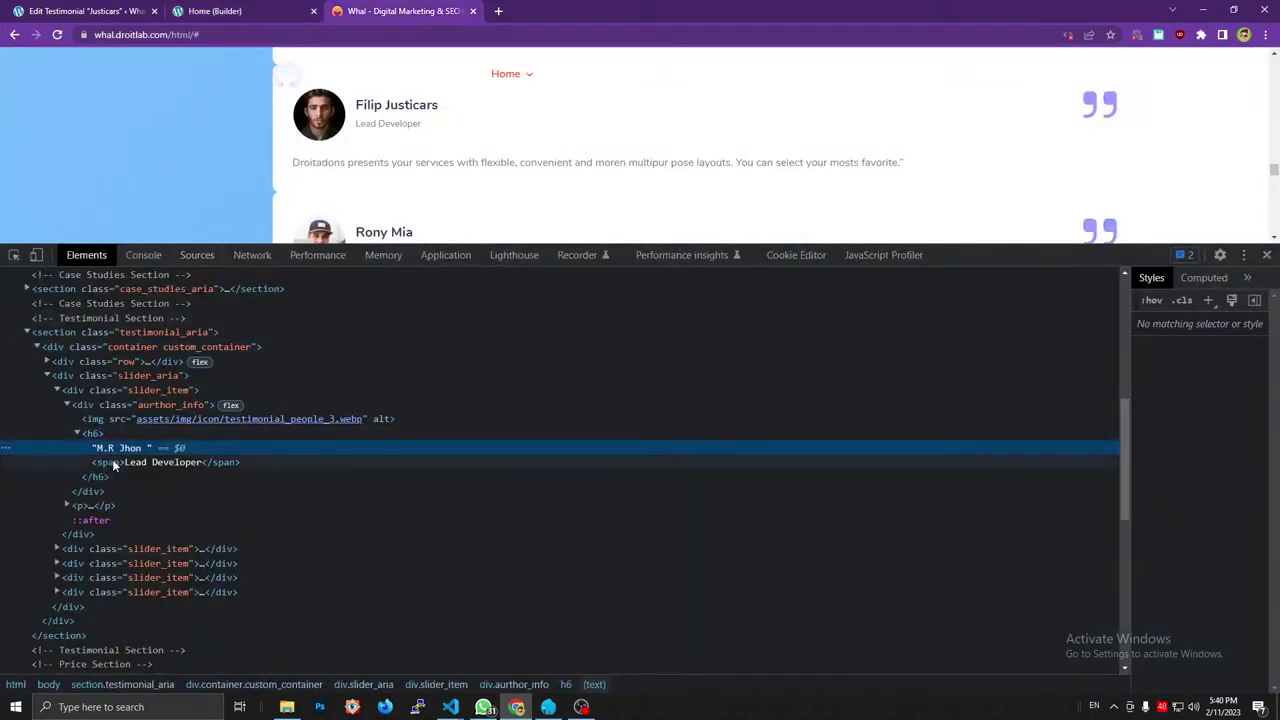
click(212, 11)
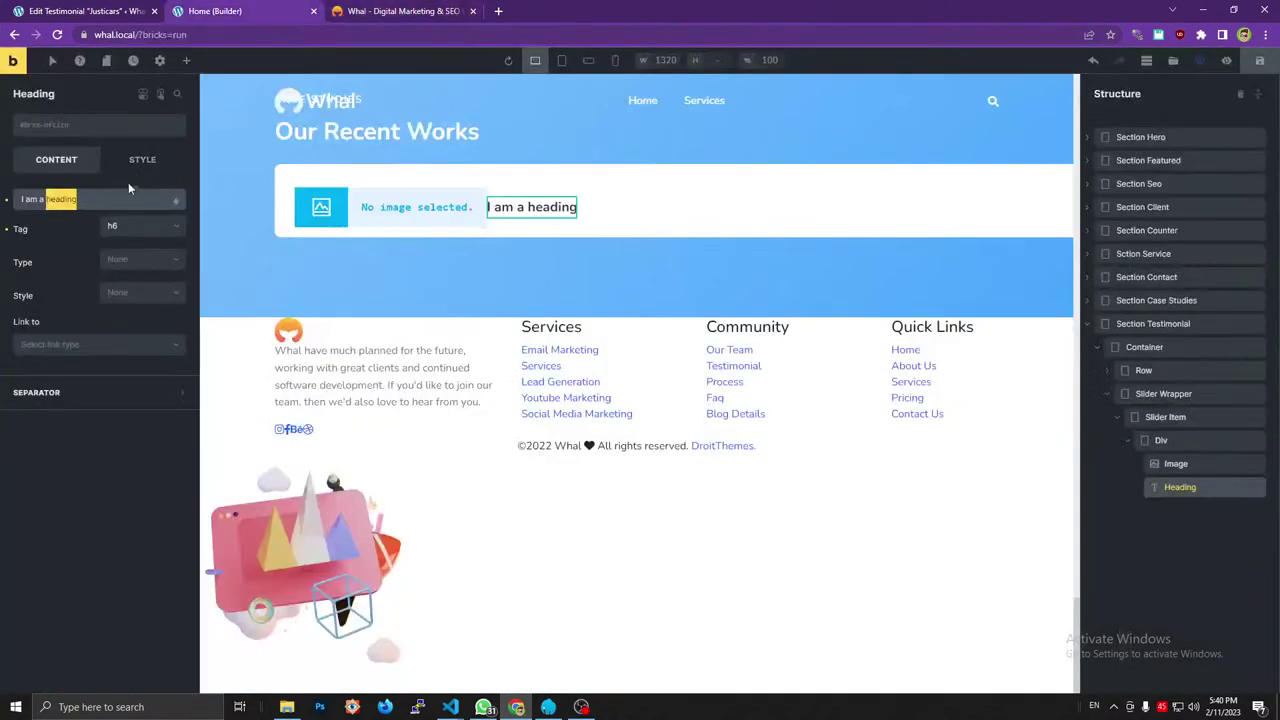
Replace the heading text with the {post_title} tag followed by a <span>.
key(ctrl+a)
key(BackSpace)
click(175, 202)
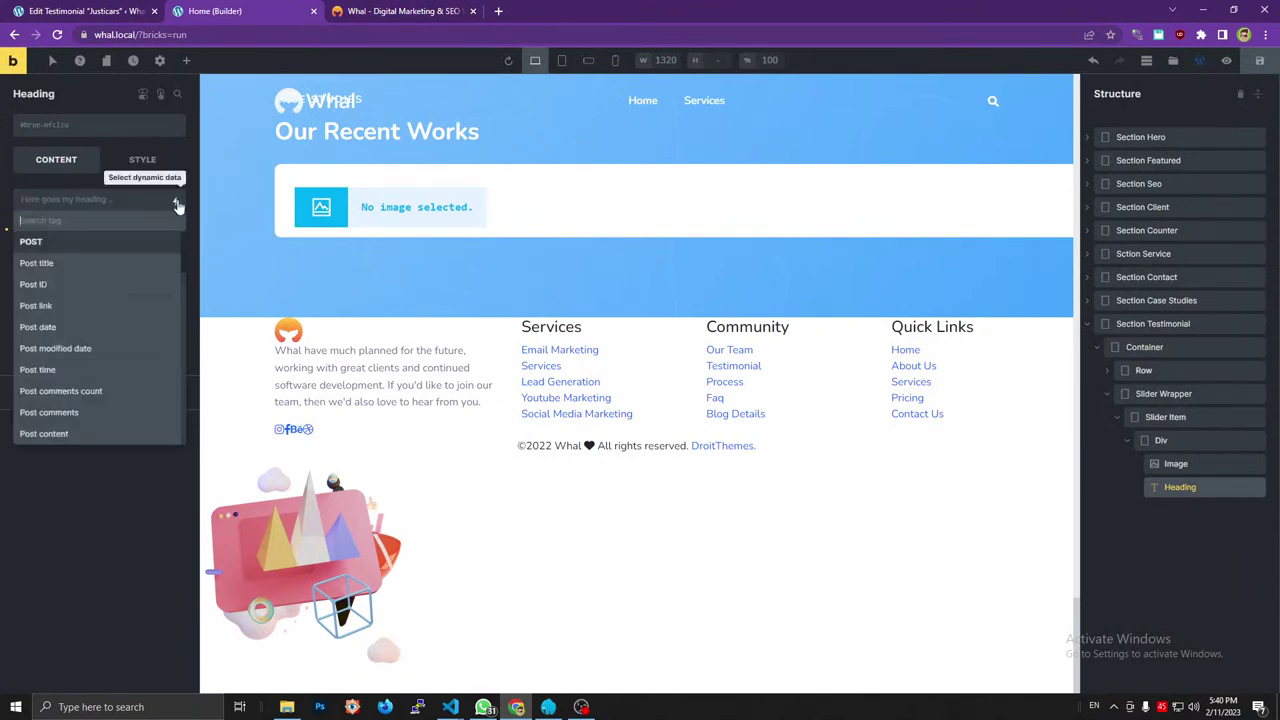
click(103, 264)
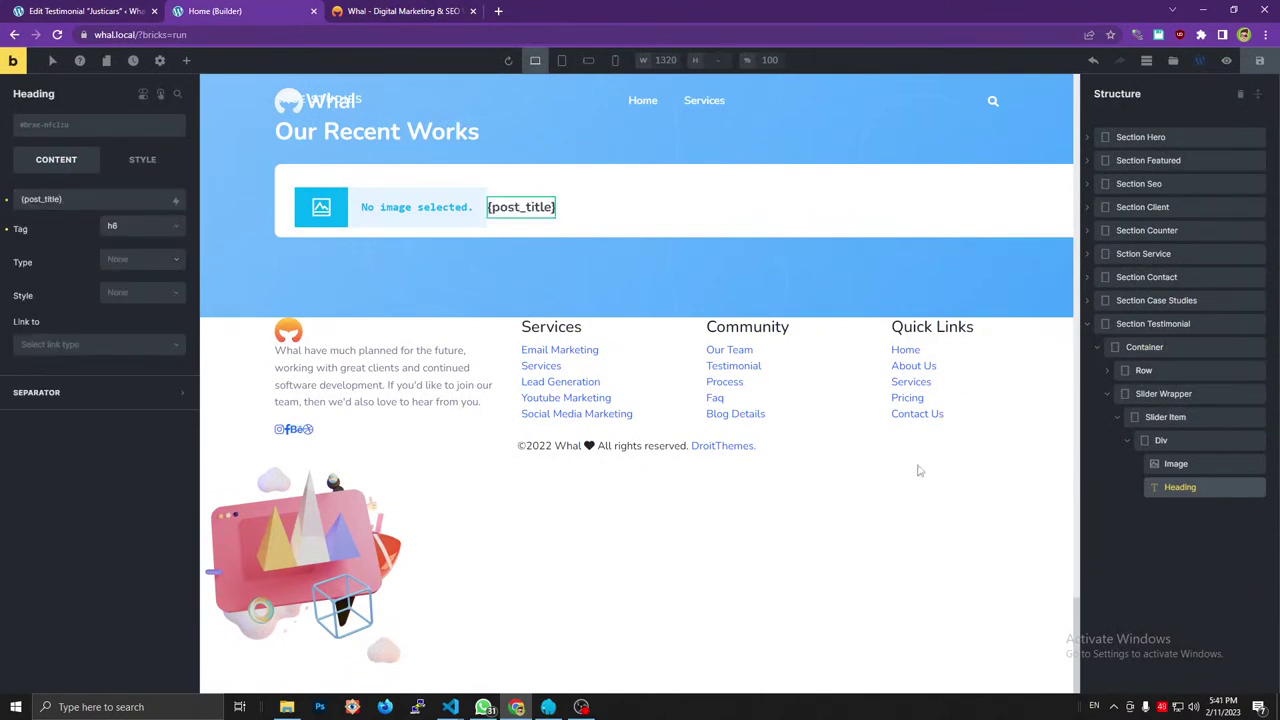
click(130, 201)
text(<)
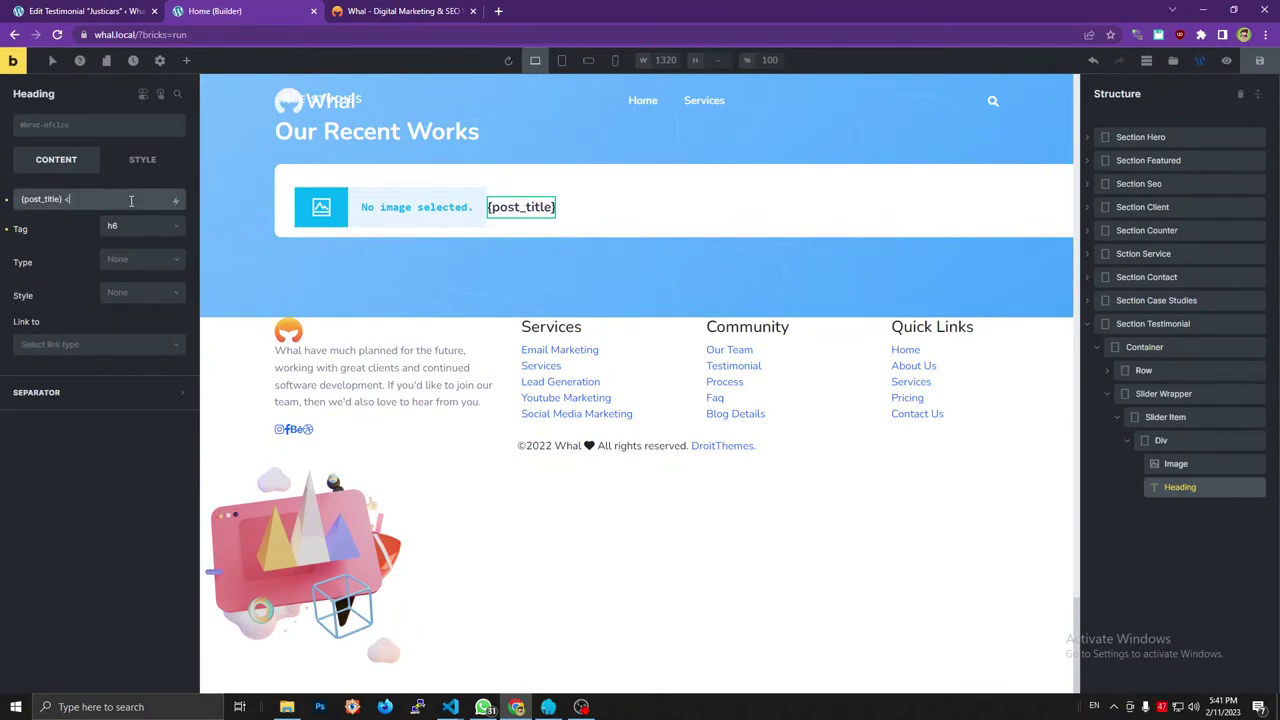
text(span></span>)
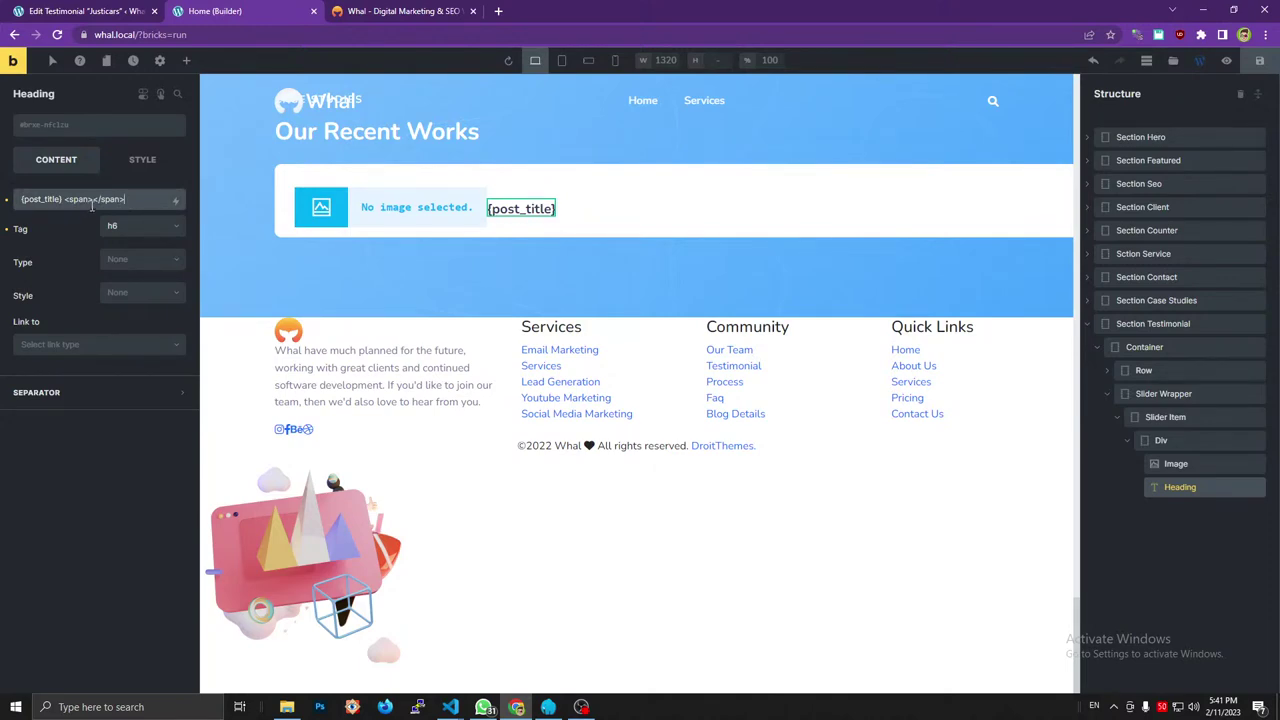
Browse dynamic data for the span, then save the page and reload the builder.
click(370, 11)
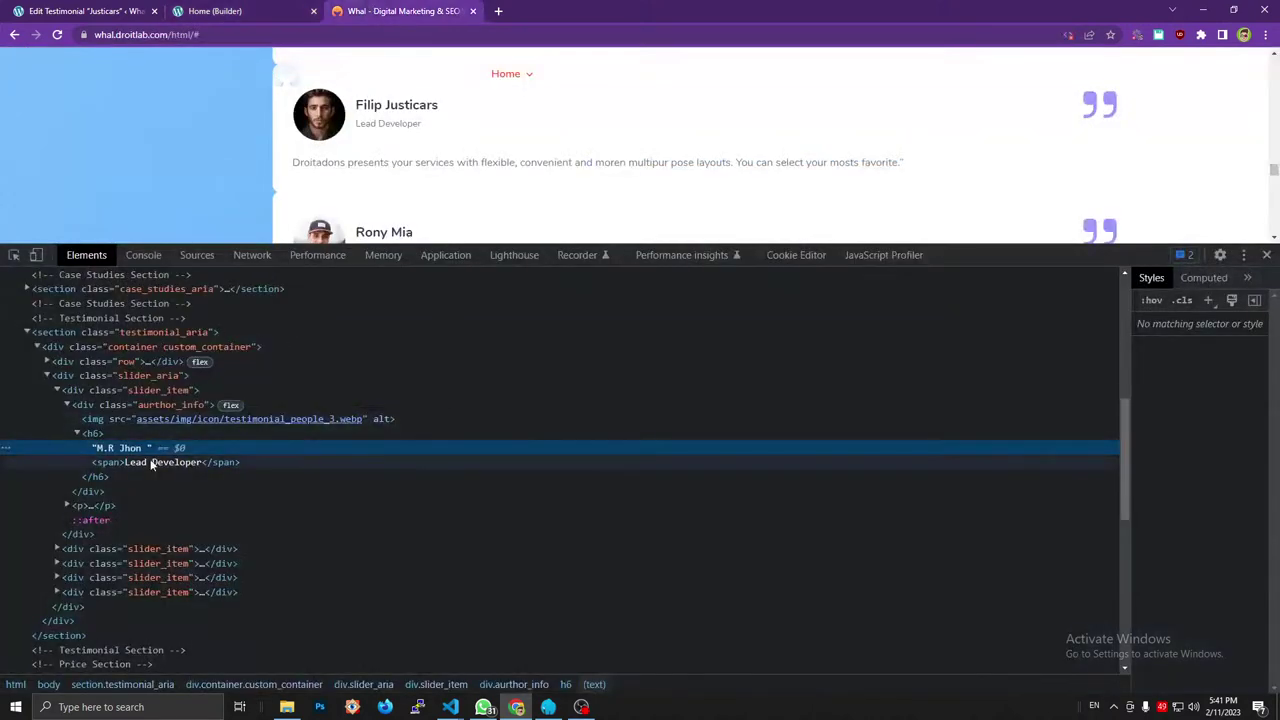
key(ctrl+shift+Tab)
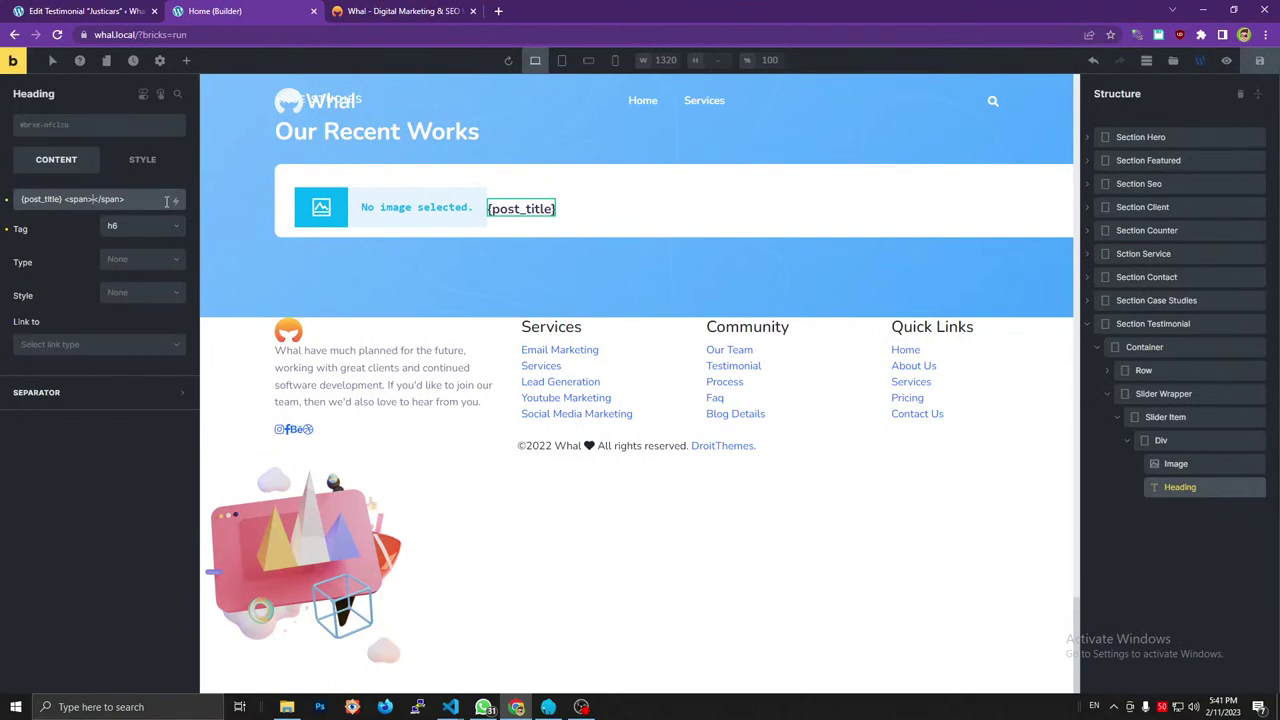
click(175, 201)
scroll(123, 390, down, 10)
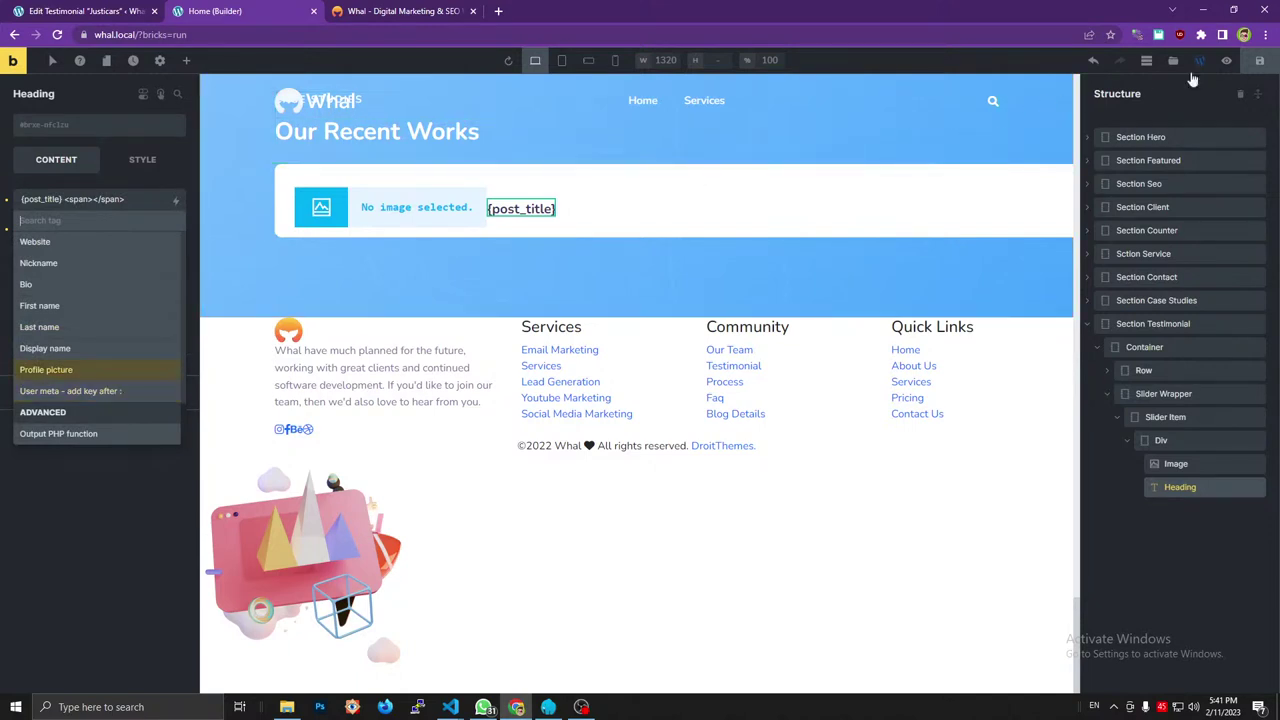
click(1258, 62)
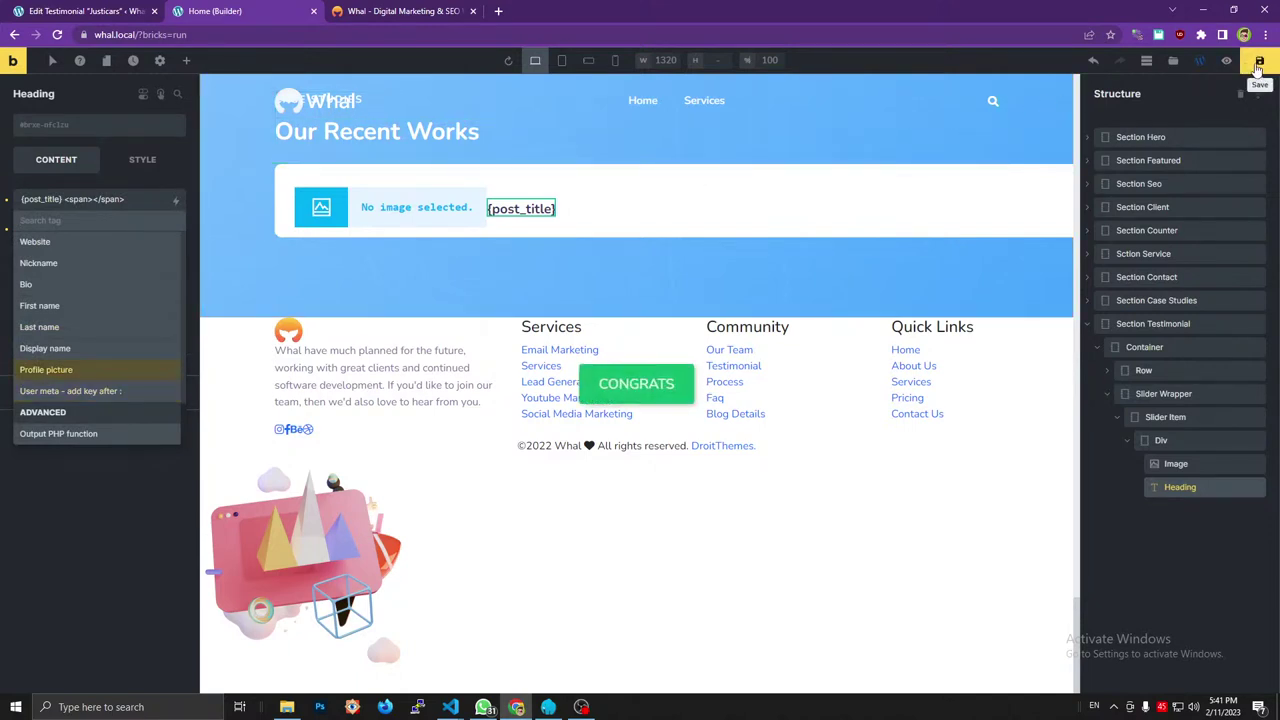
key(F5)
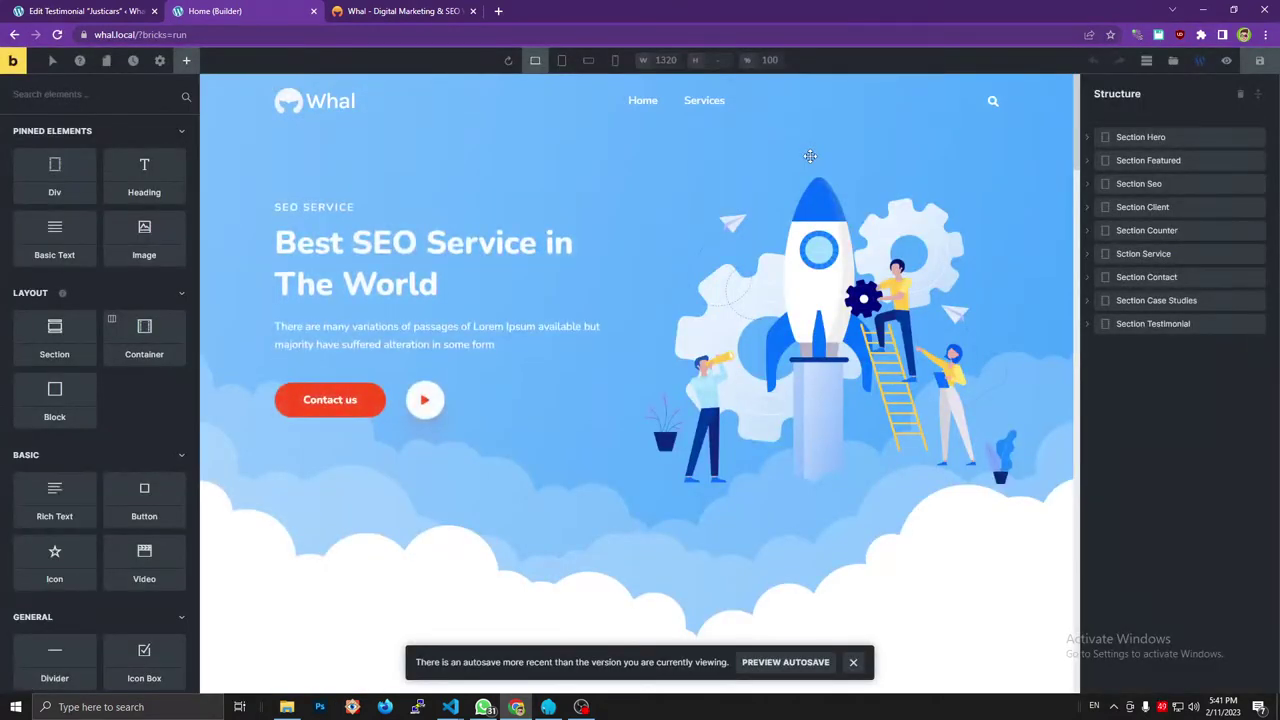
Expand the Structure tree down to the Image inside the slider item's Div.
scroll(631, 174, down, 15)
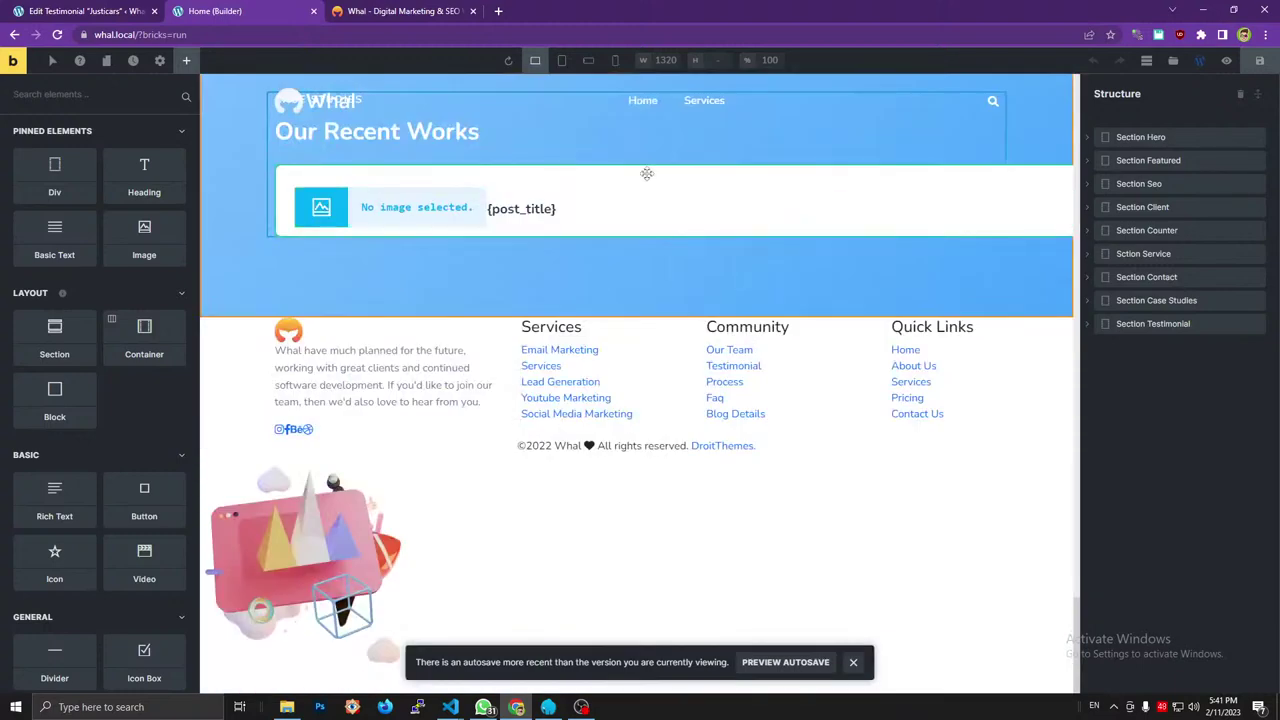
click(1089, 327)
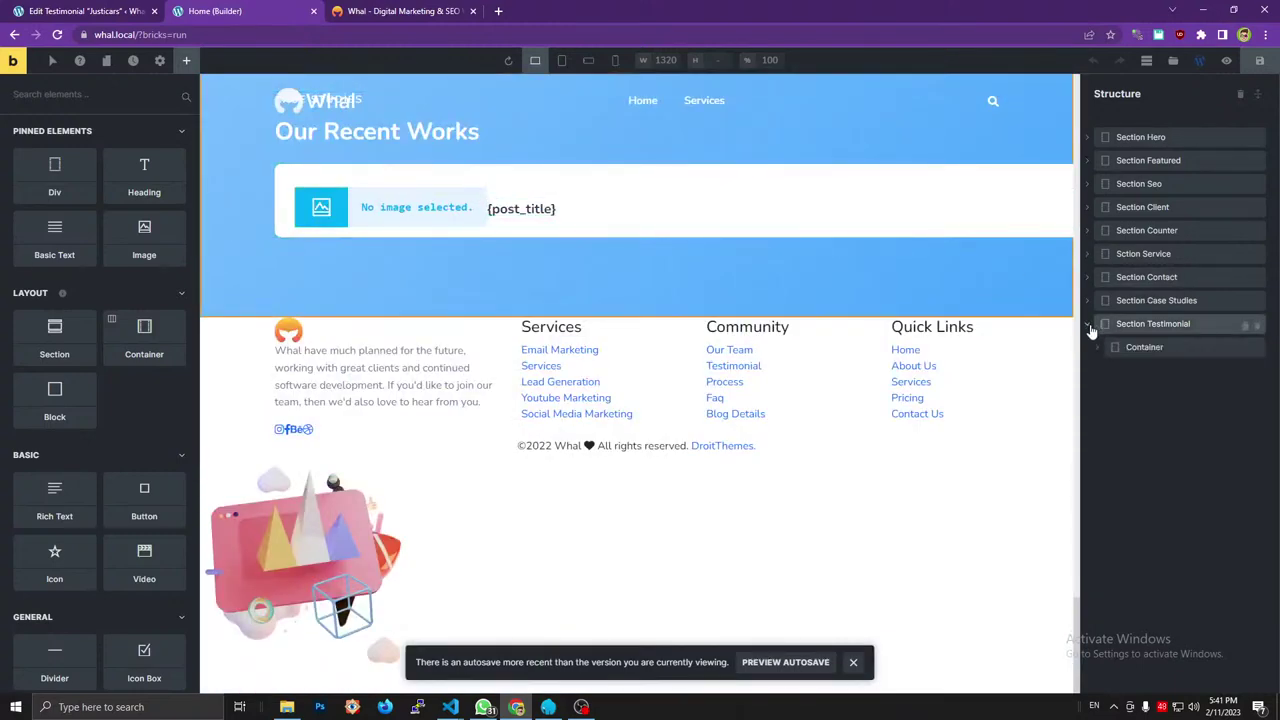
click(1096, 347)
click(1107, 394)
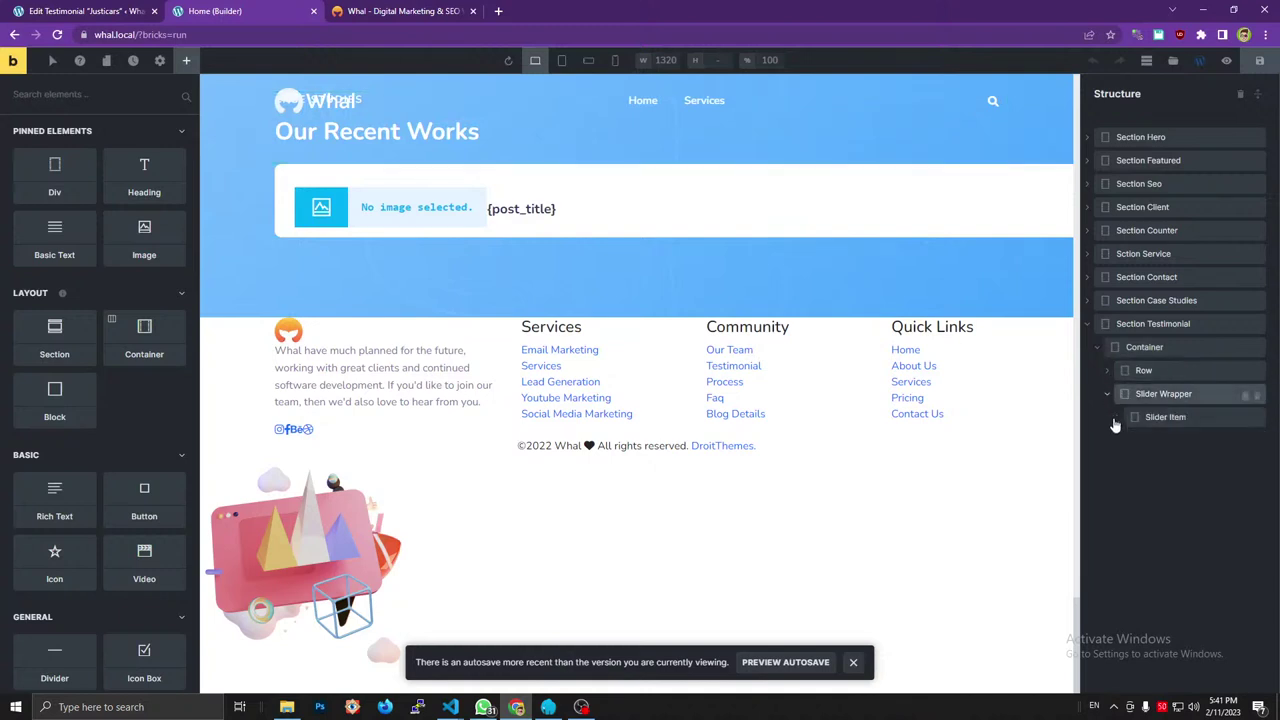
click(1117, 418)
click(1127, 441)
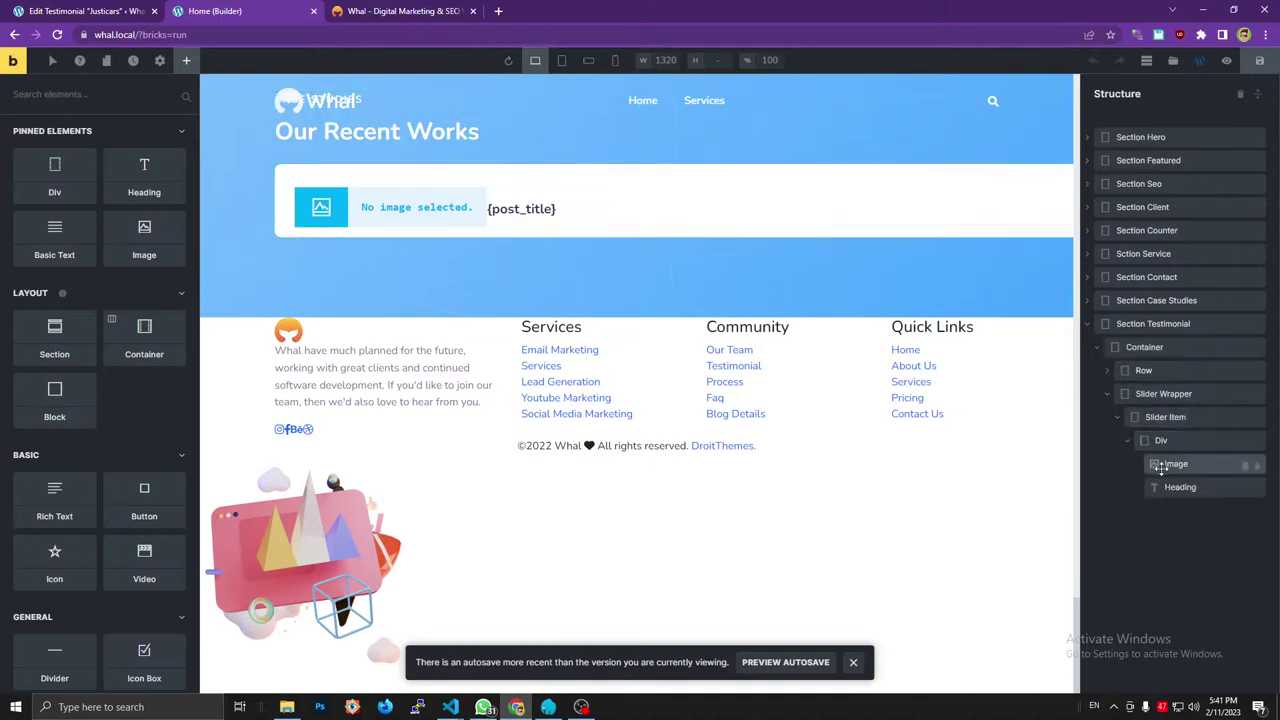
click(1172, 464)
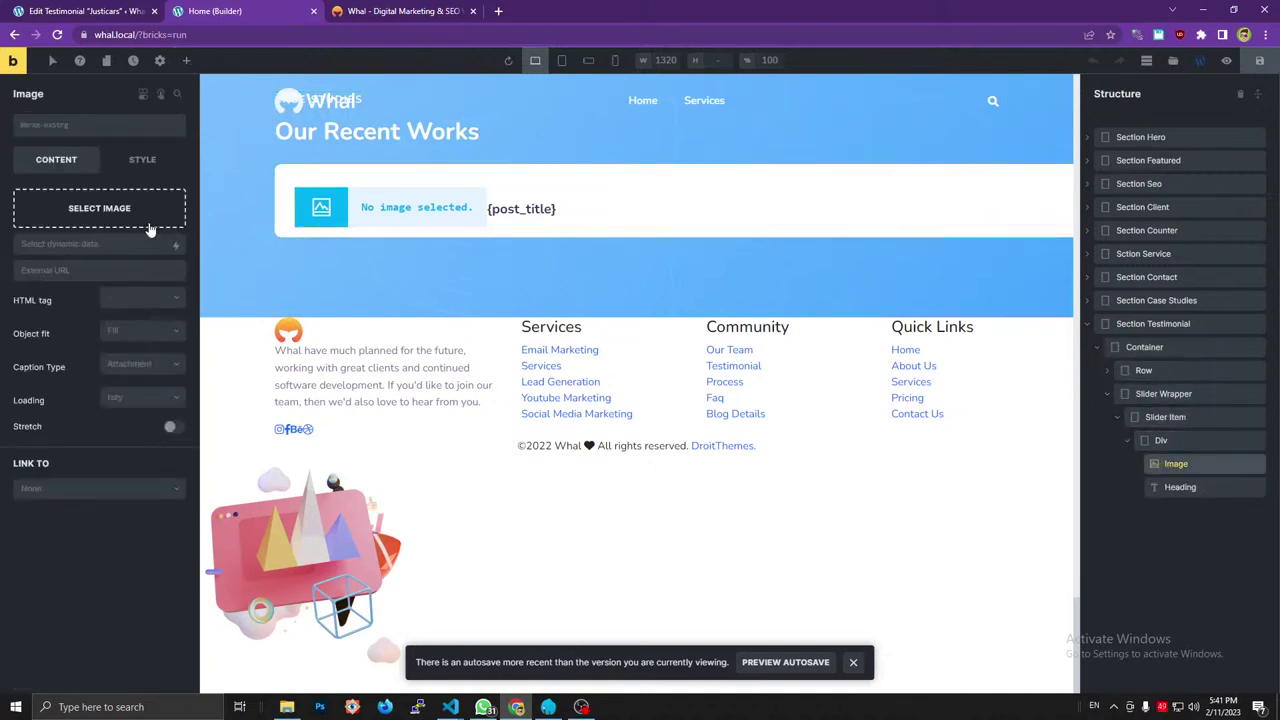
Set the Image source to the featured image at Thumbnail (150×150) size.
click(176, 244)
scroll(94, 395, down, 5)
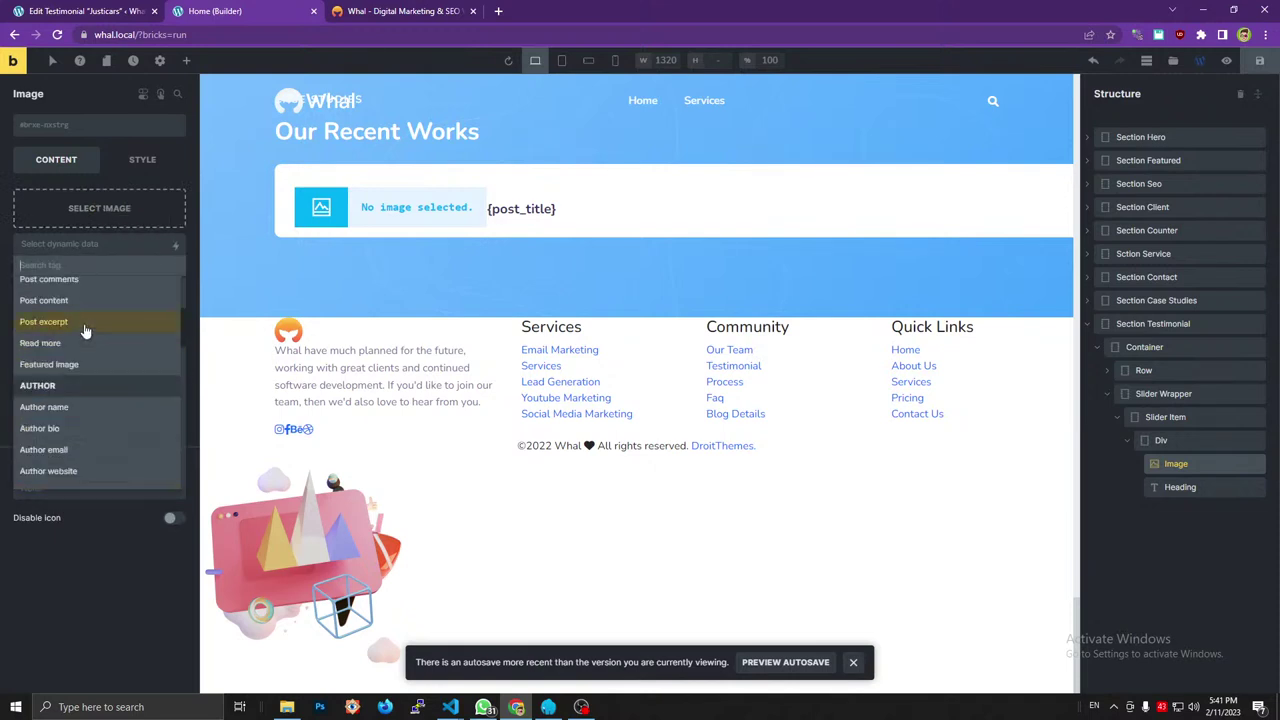
click(86, 364)
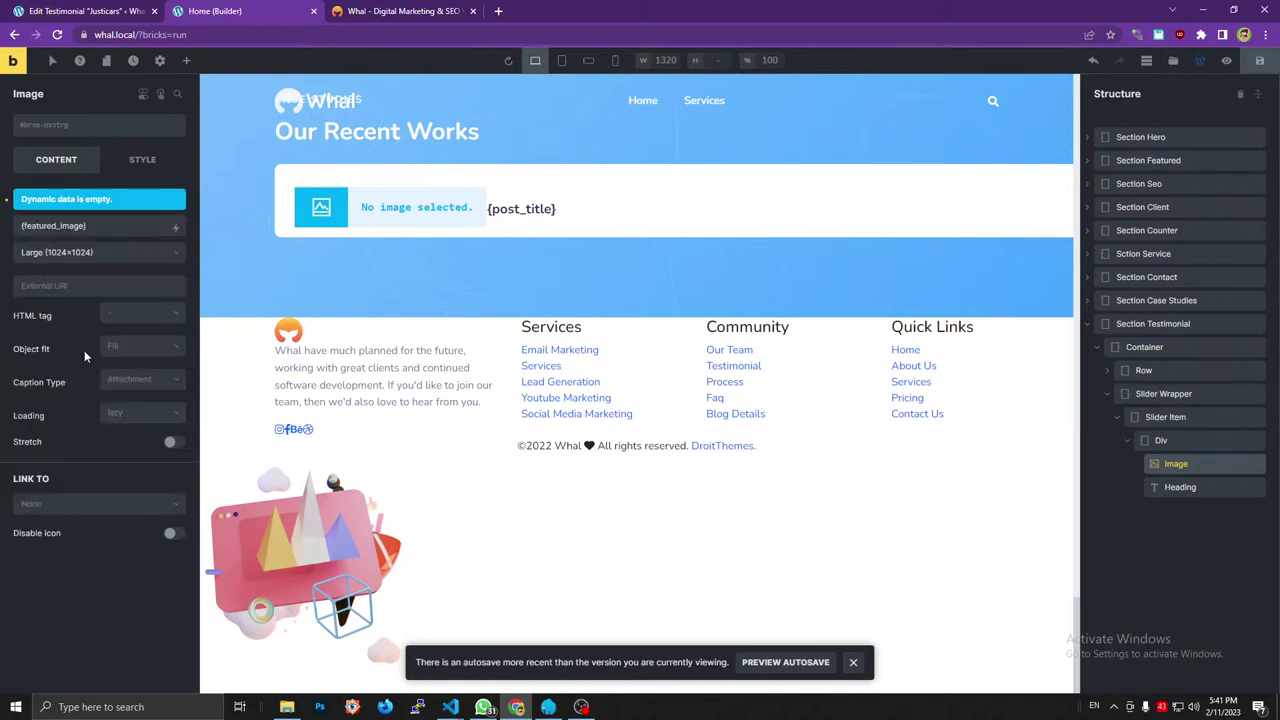
click(145, 258)
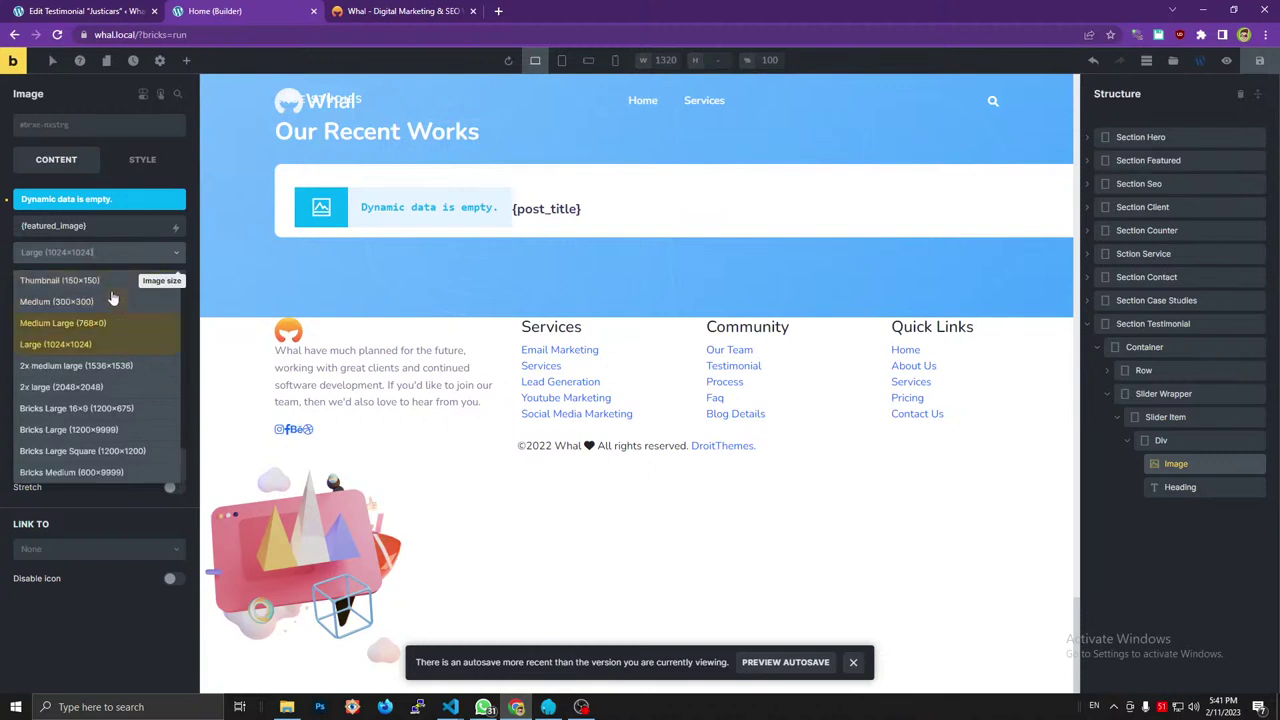
click(95, 281)
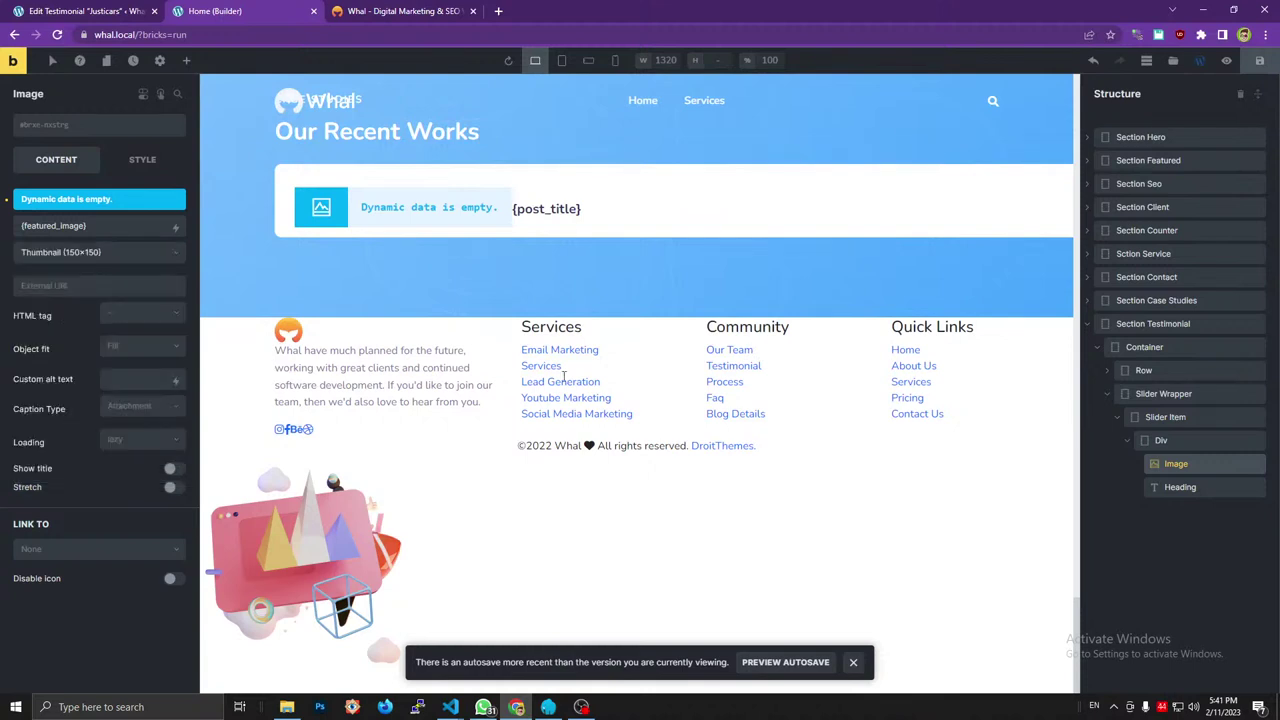
click(1178, 488)
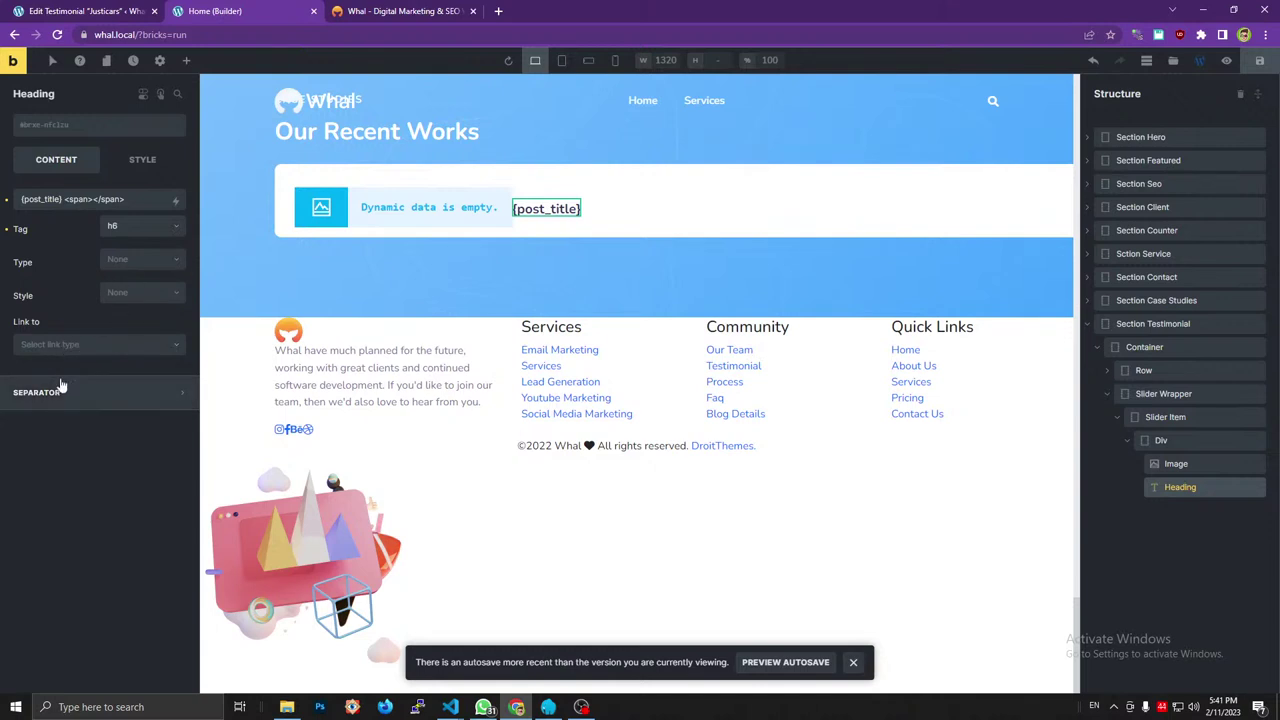
Insert the ACF Occupation tag into the heading span and save the page.
click(176, 201)
scroll(91, 374, down, 5)
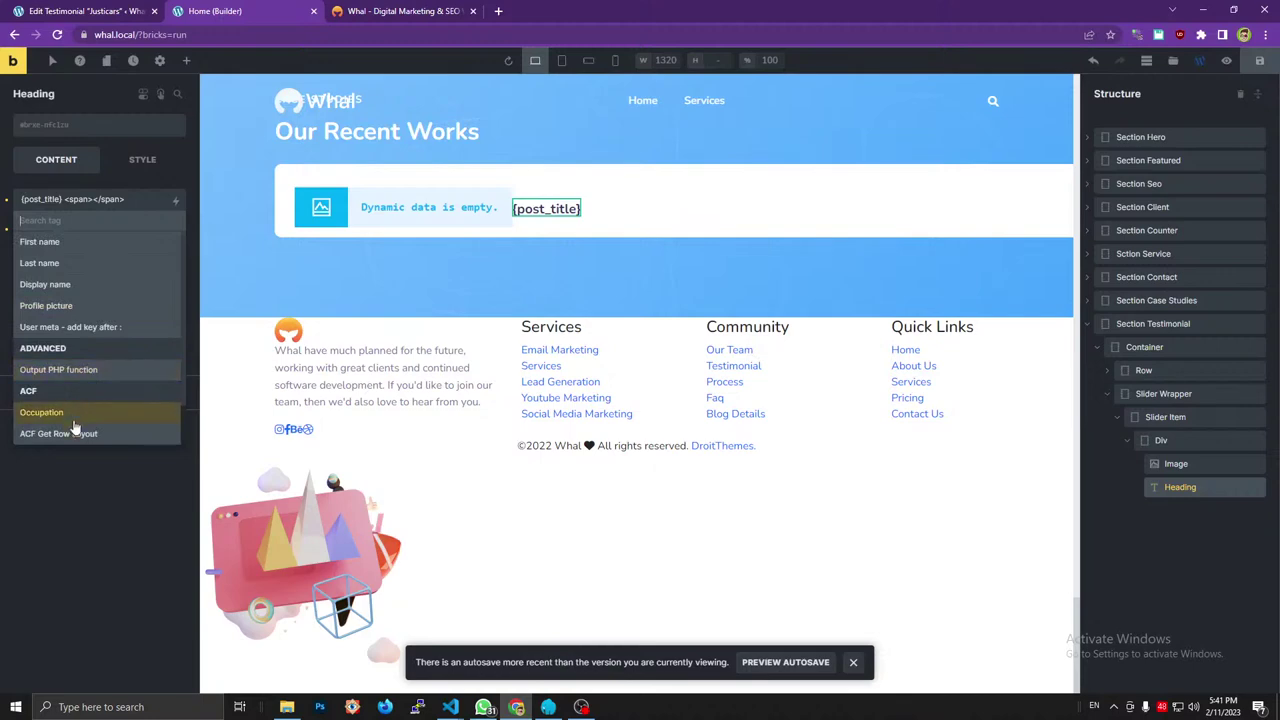
click(80, 414)
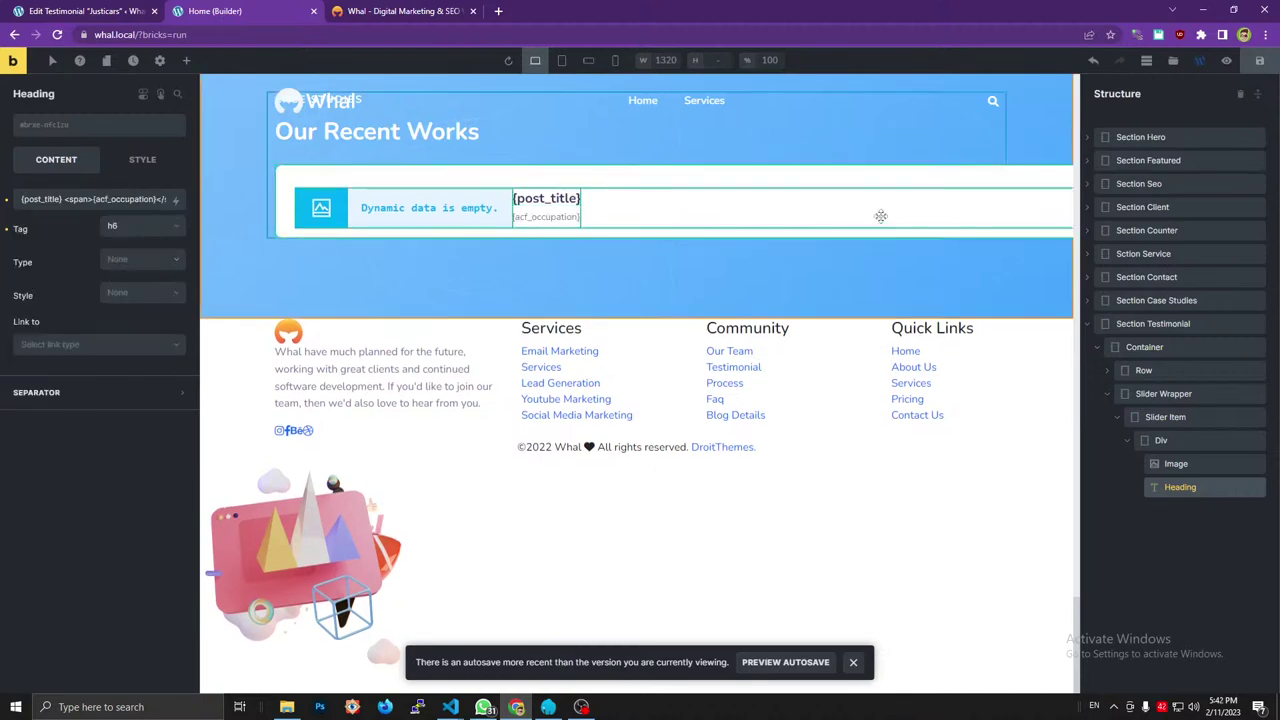
click(1259, 60)
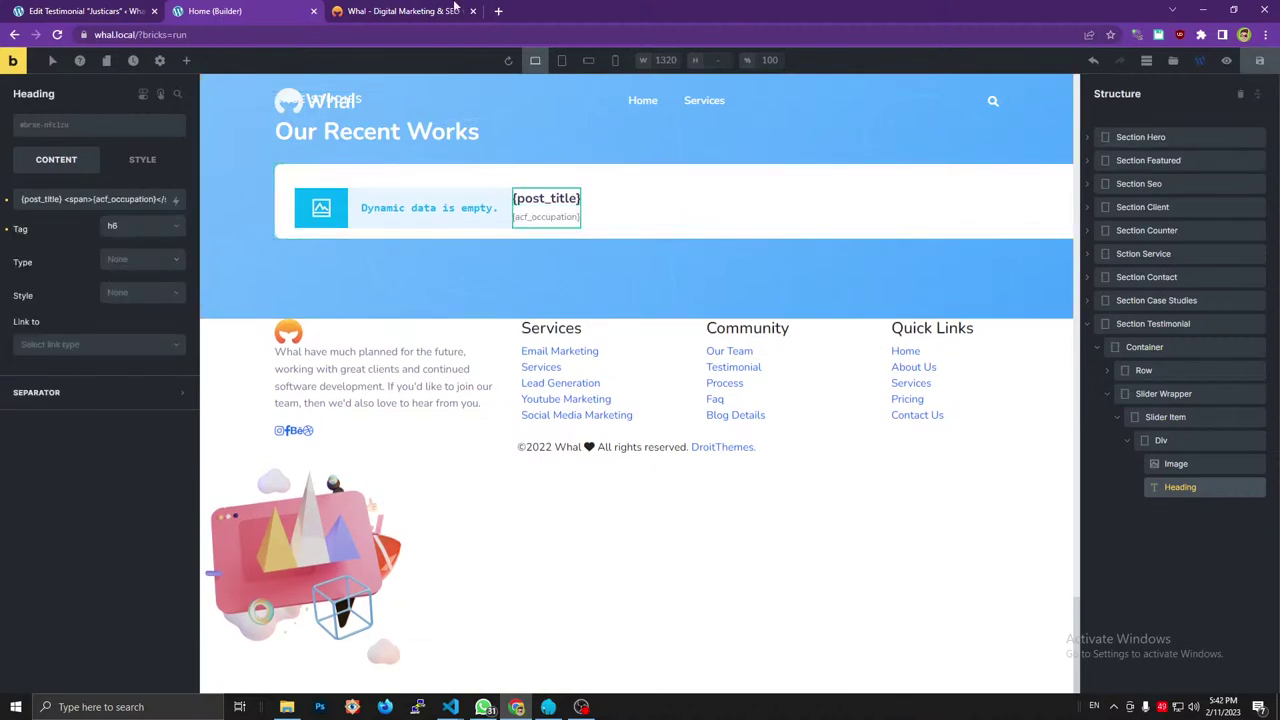
Rename the author wrapper Div to Info.
click(433, 12)
click(106, 404)
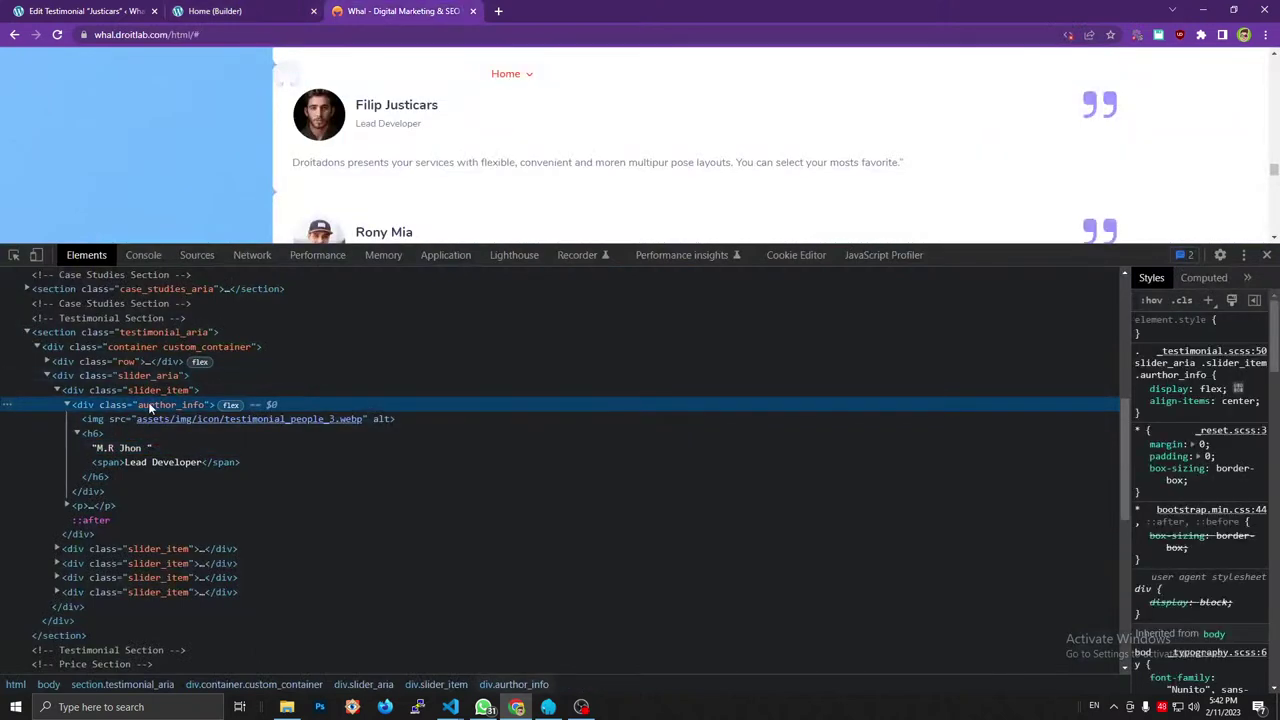
click(232, 11)
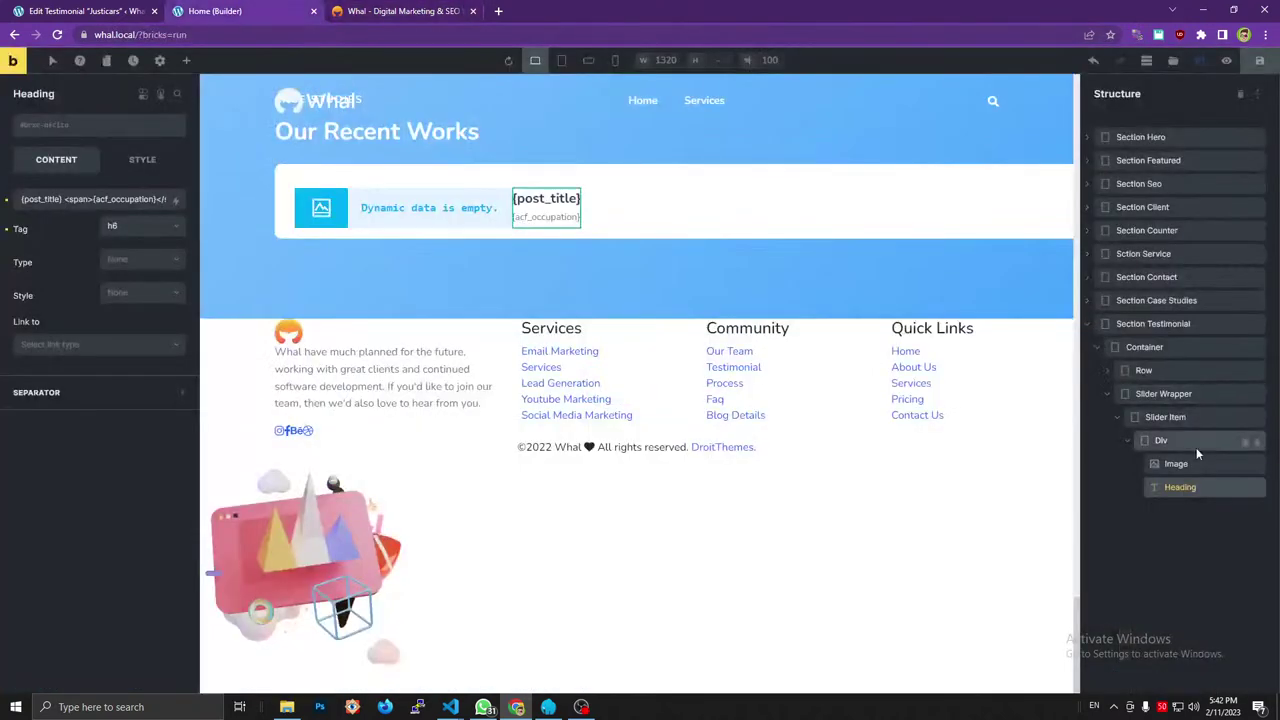
double_click(1196, 447)
text(A)
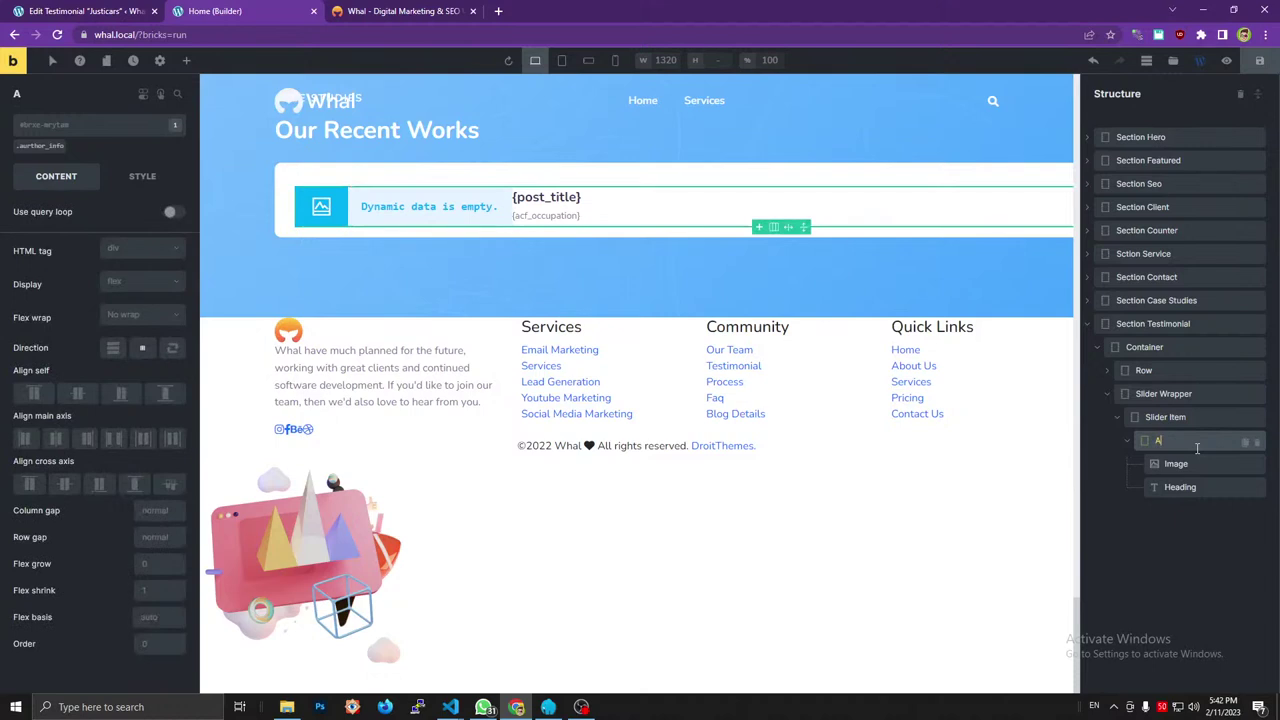
key(BackSpace)
text(DivI)
text(nfo)
key(BackSpace)
key(BackSpace)
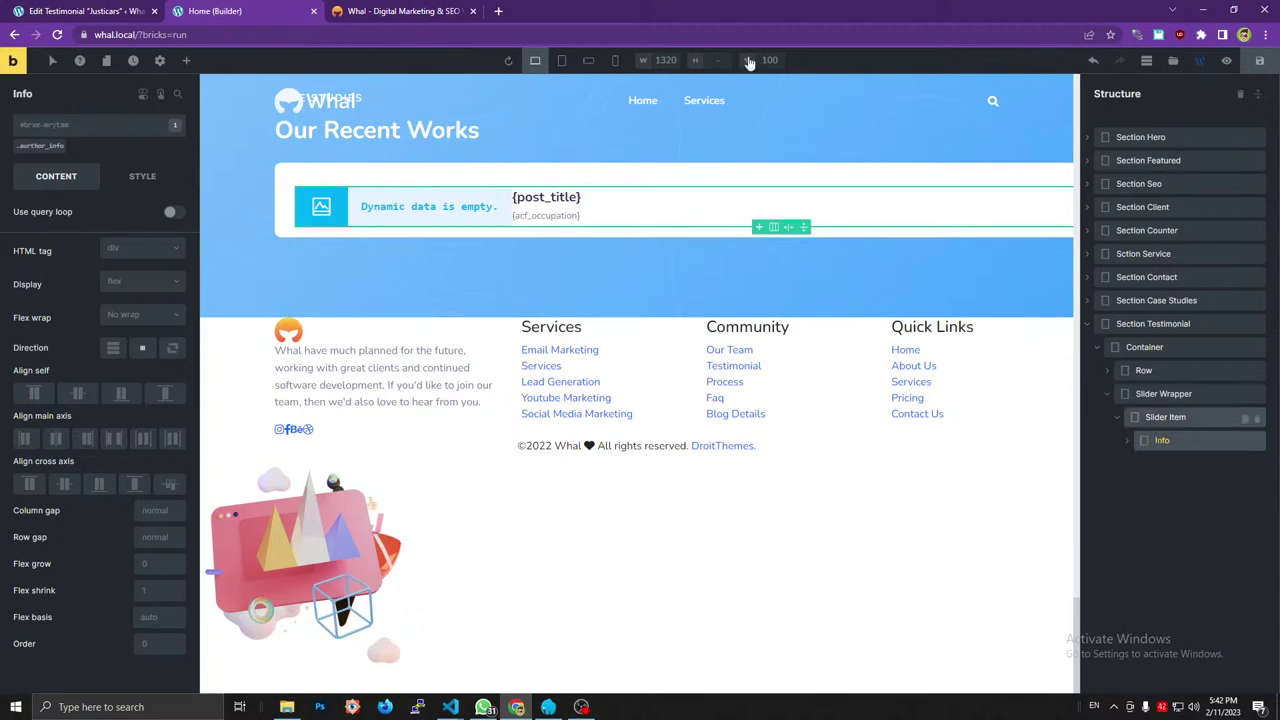
Review the reference testimonial paragraph markup and select the Slider Item element.
click(446, 9)
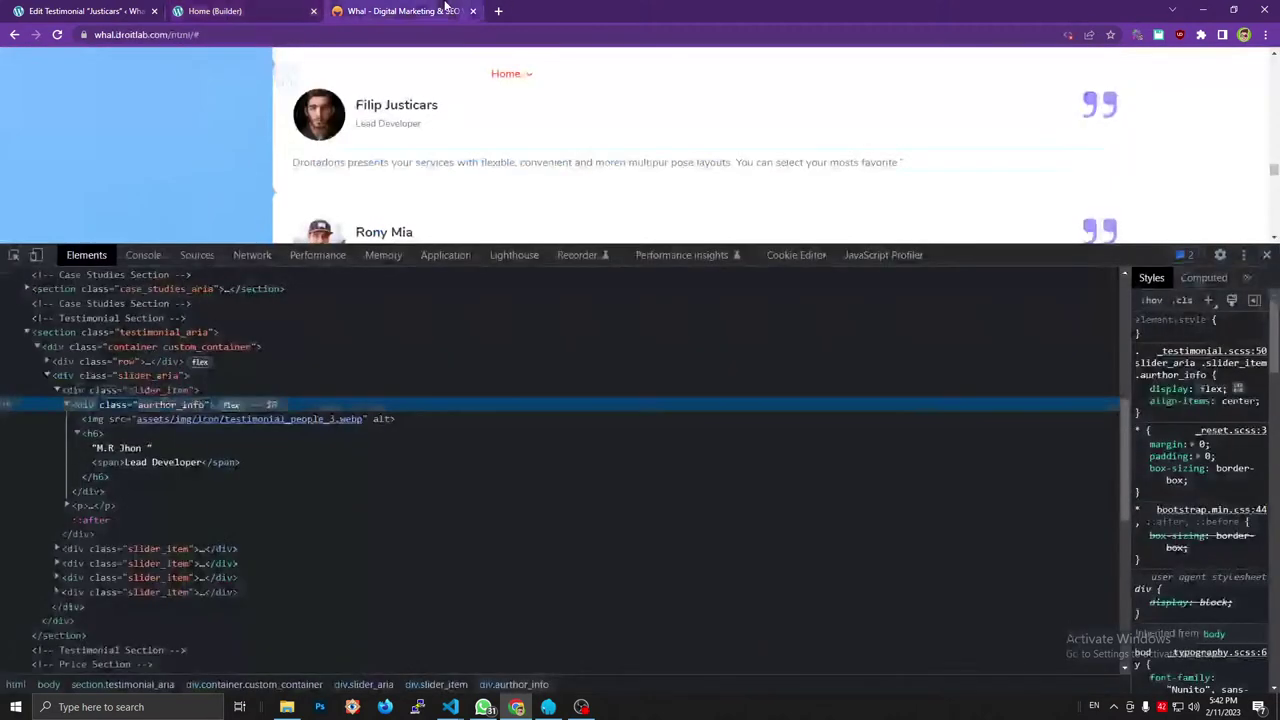
click(67, 405)
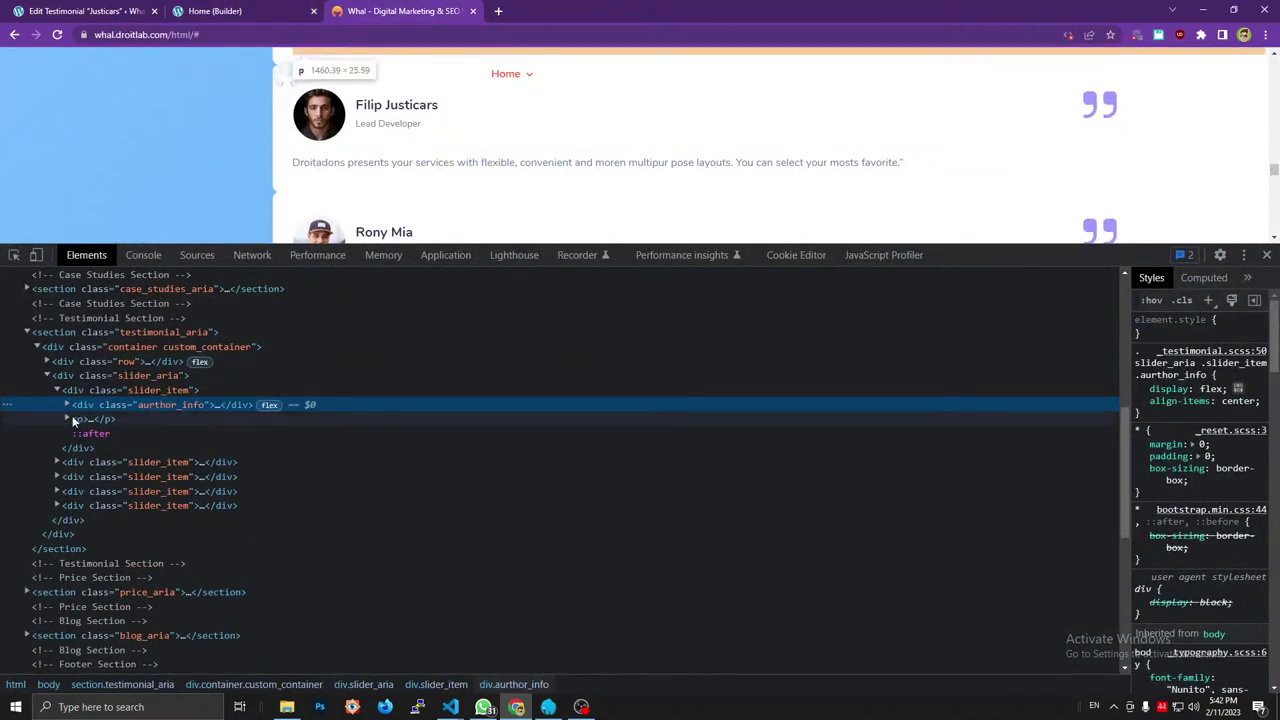
click(69, 418)
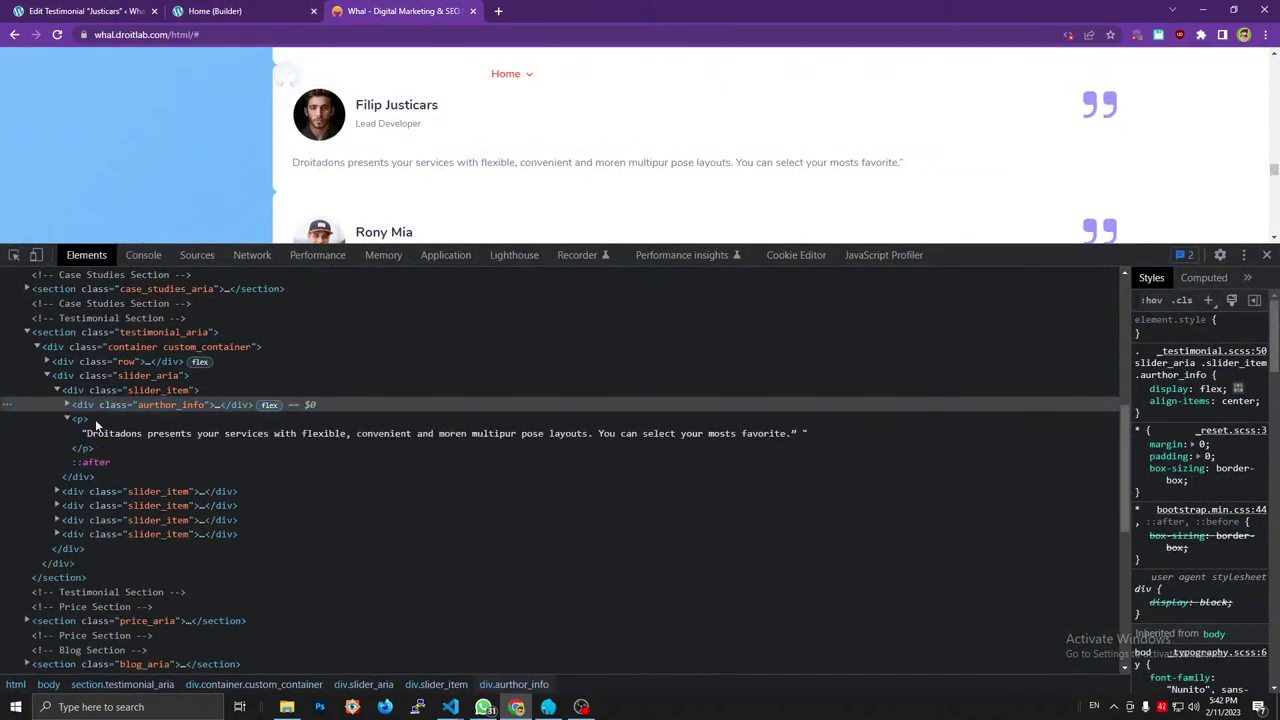
click(257, 9)
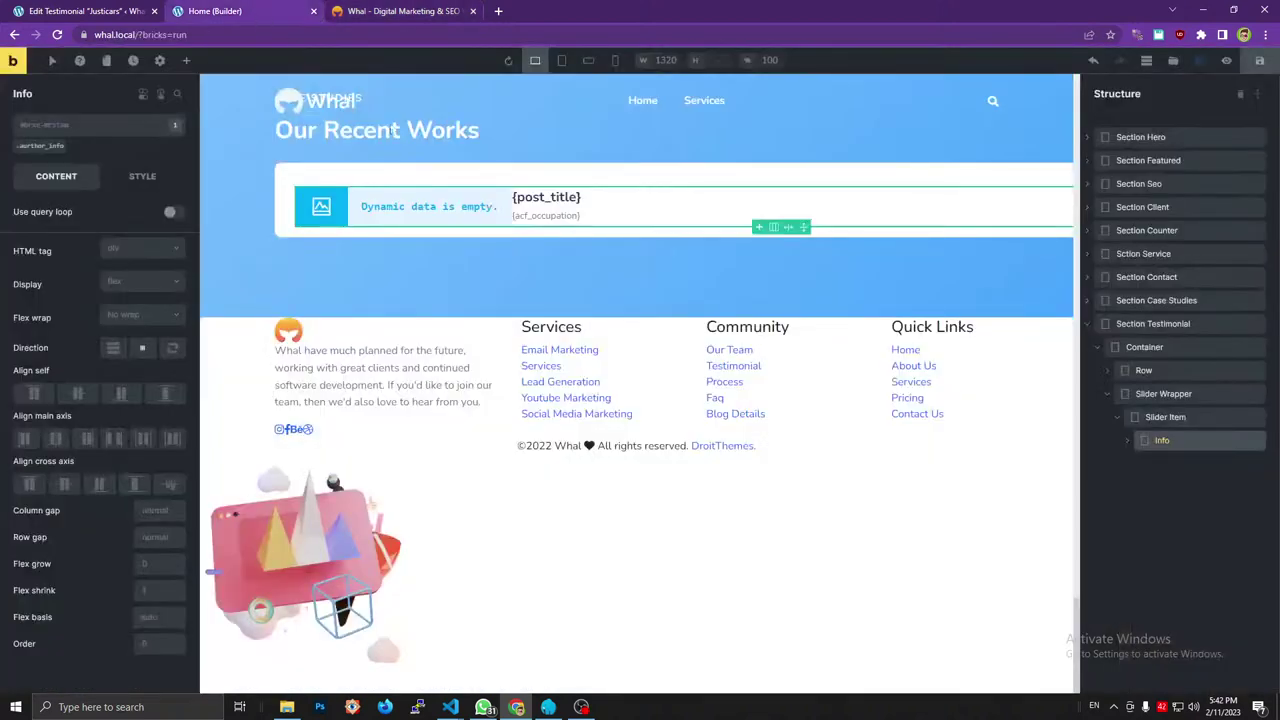
click(1153, 421)
click(186, 61)
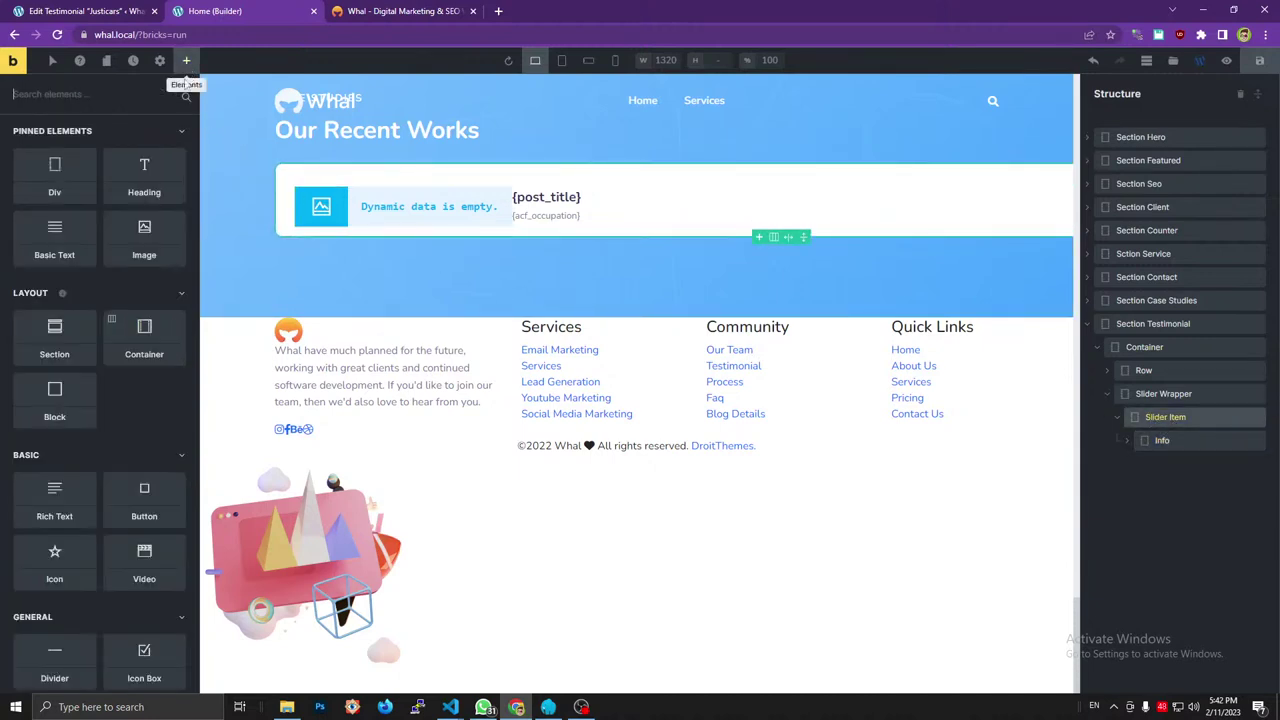
Add a Basic Text element with a p tag filled with the {post_content} tag.
click(63, 247)
click(1176, 463)
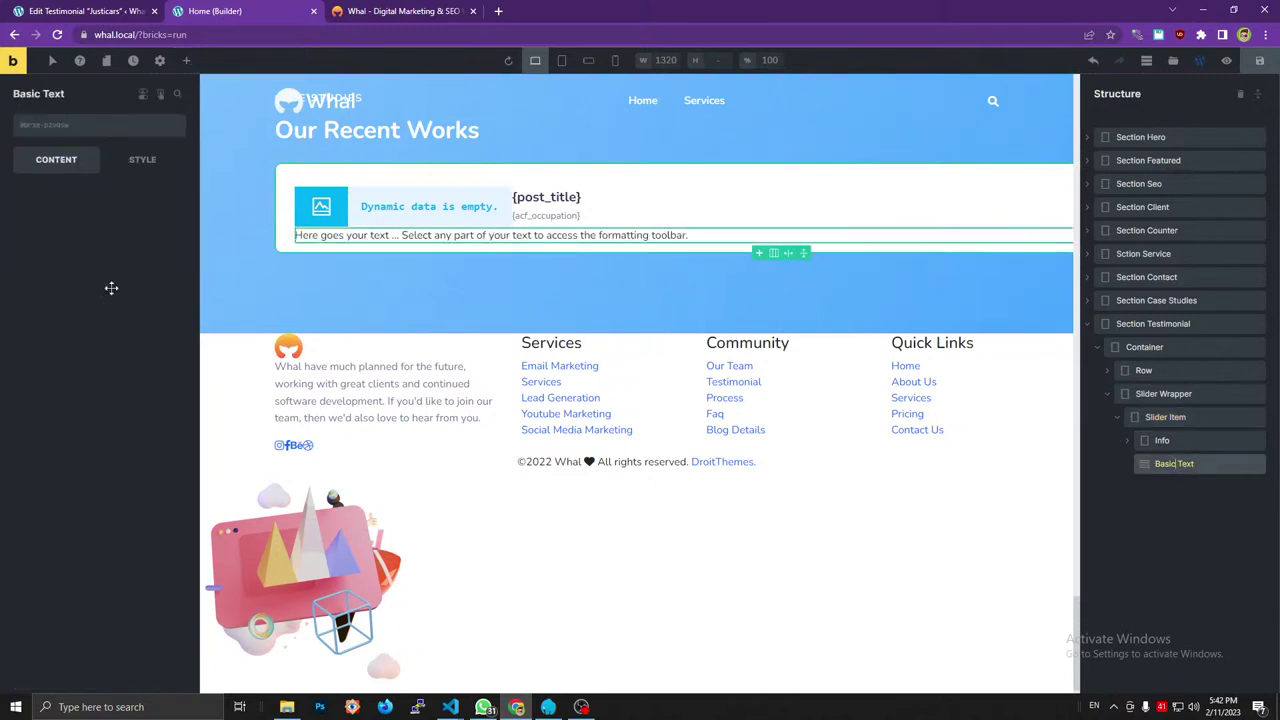
click(122, 333)
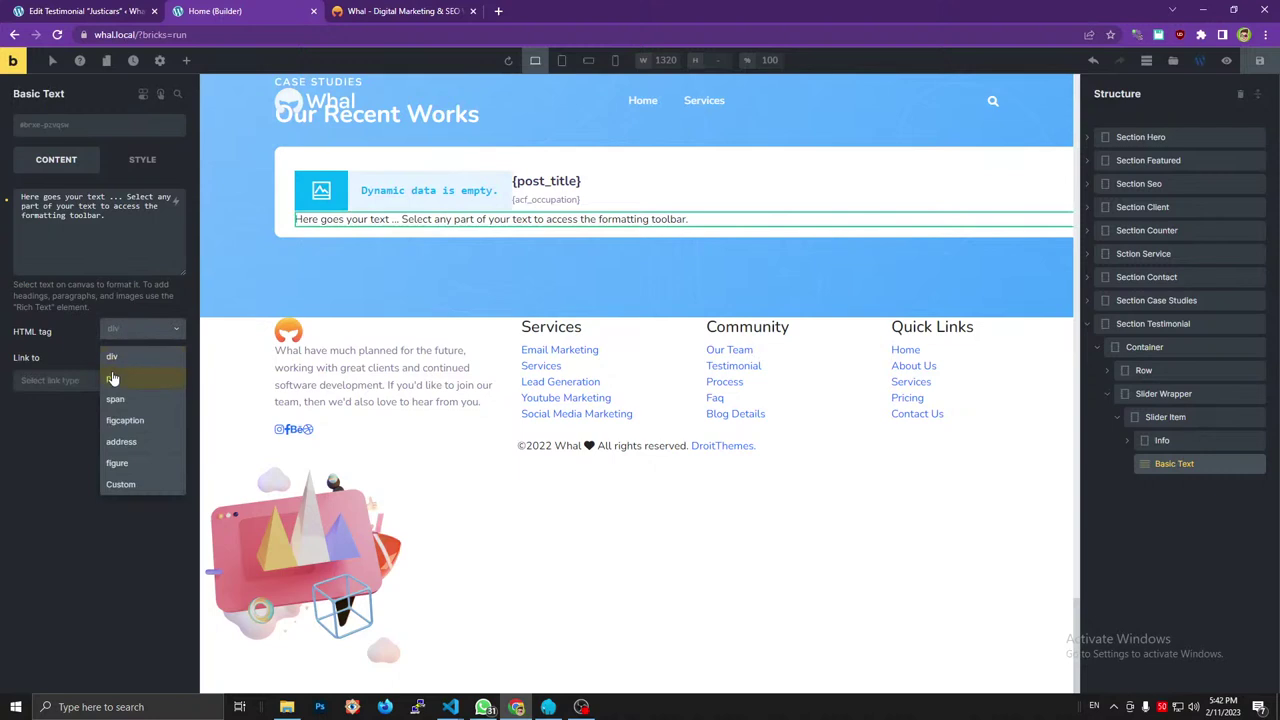
click(110, 378)
triple_click(115, 222)
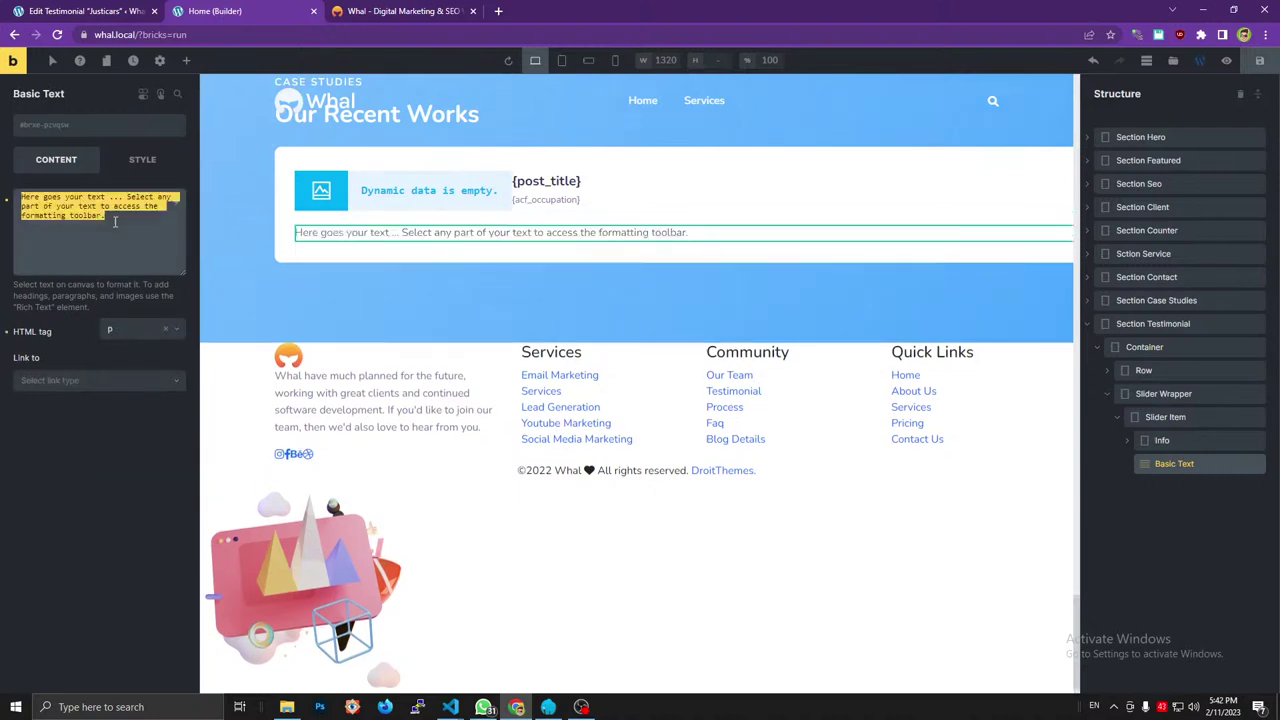
key(BackSpace)
click(175, 203)
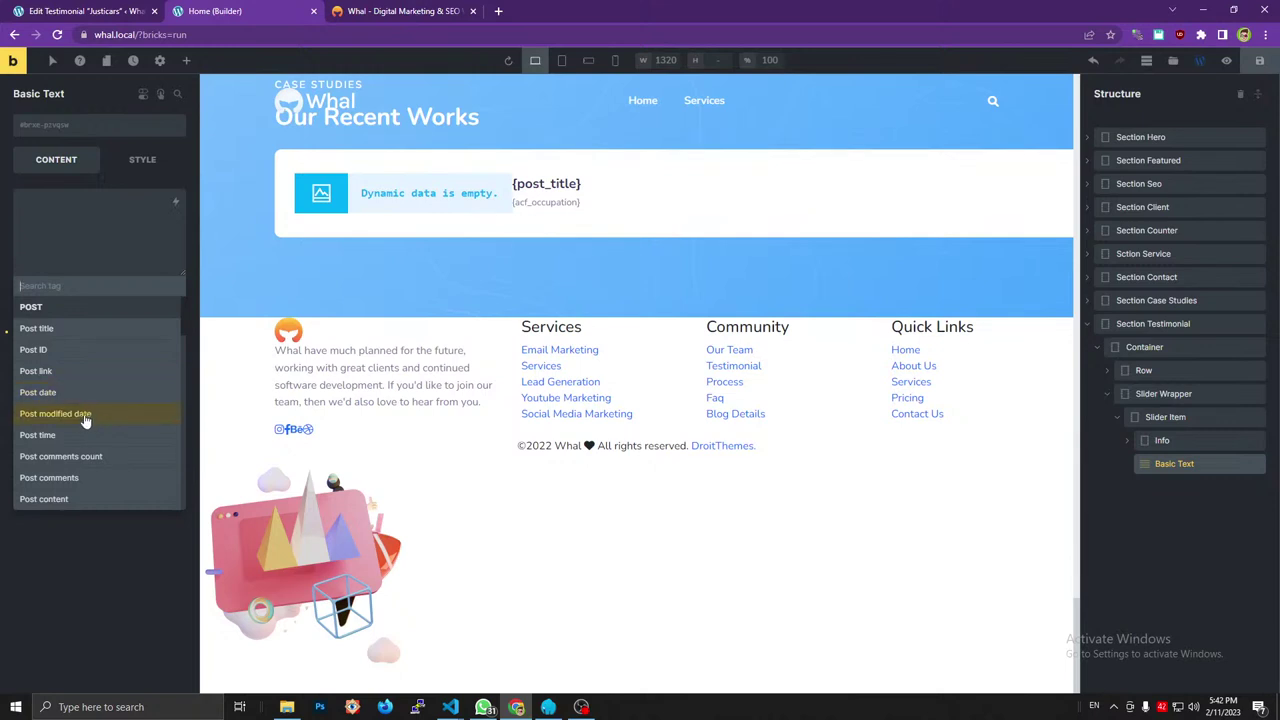
click(59, 499)
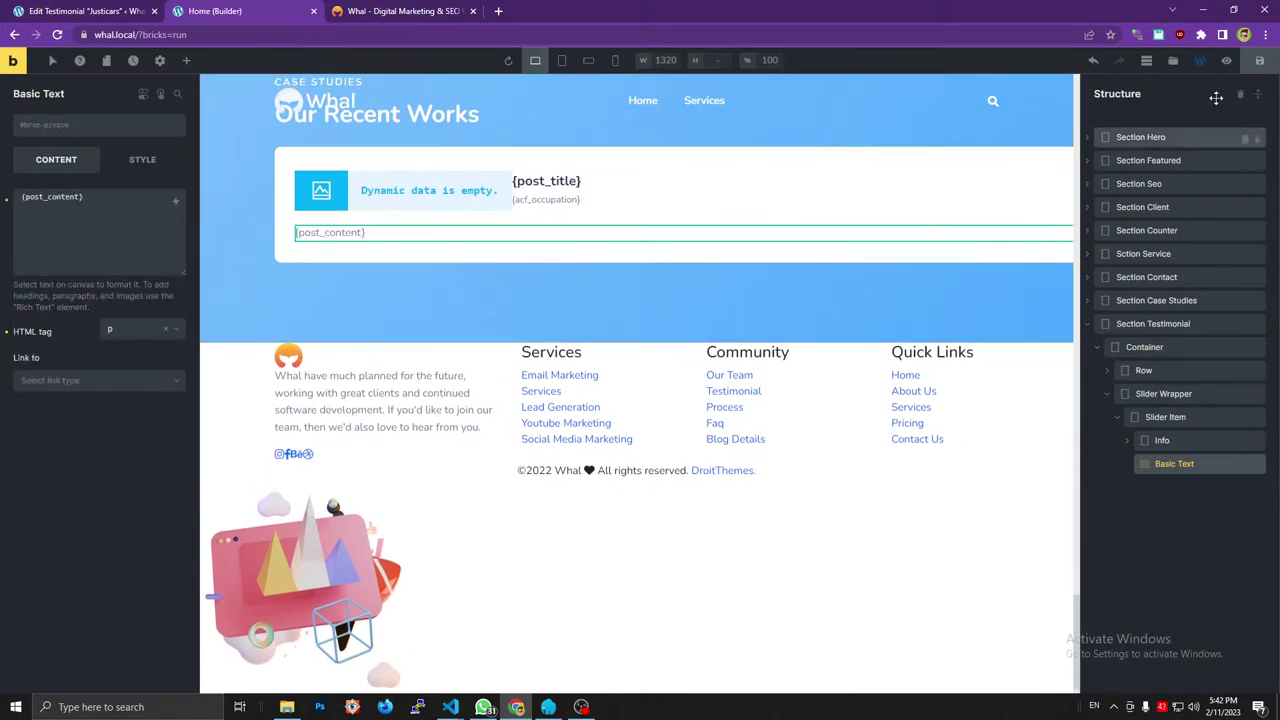
Reload the reference testimonials page and inspect the paragraph under M.R Jhon.
click(186, 61)
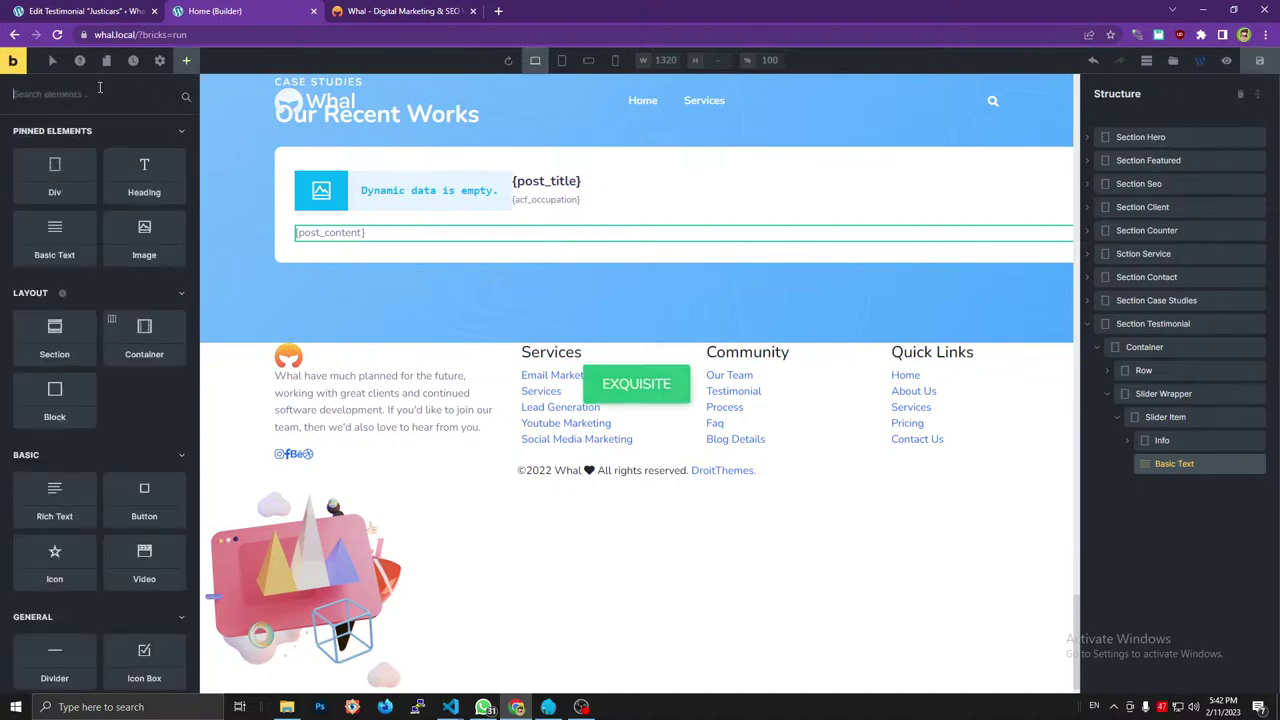
text(post)
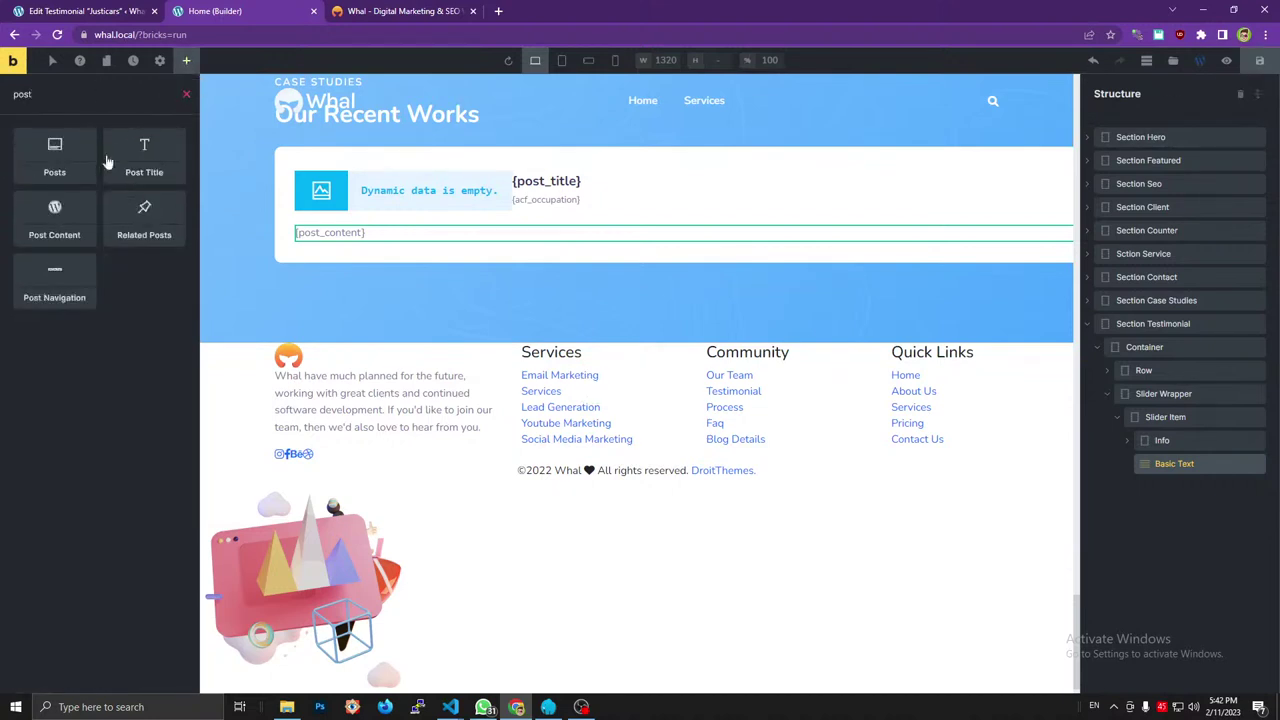
click(383, 10)
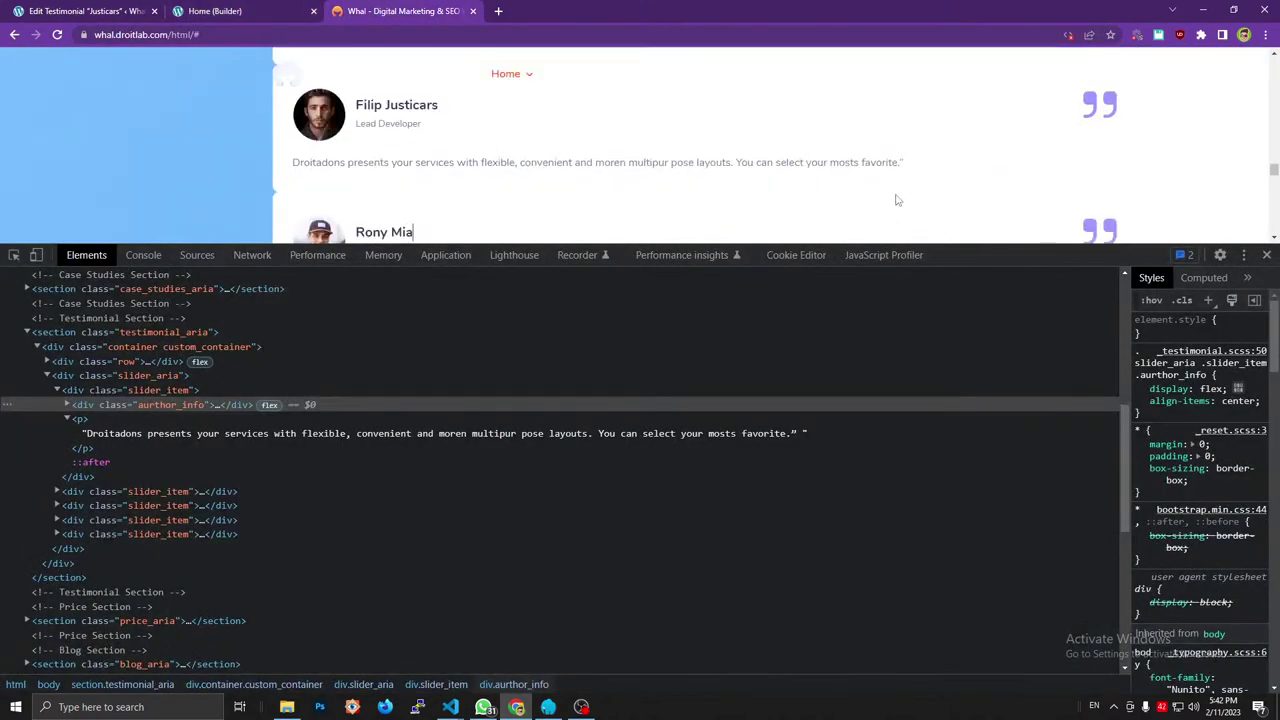
drag(973, 250, 905, 372)
scroll(748, 274, up, 5)
key(F5)
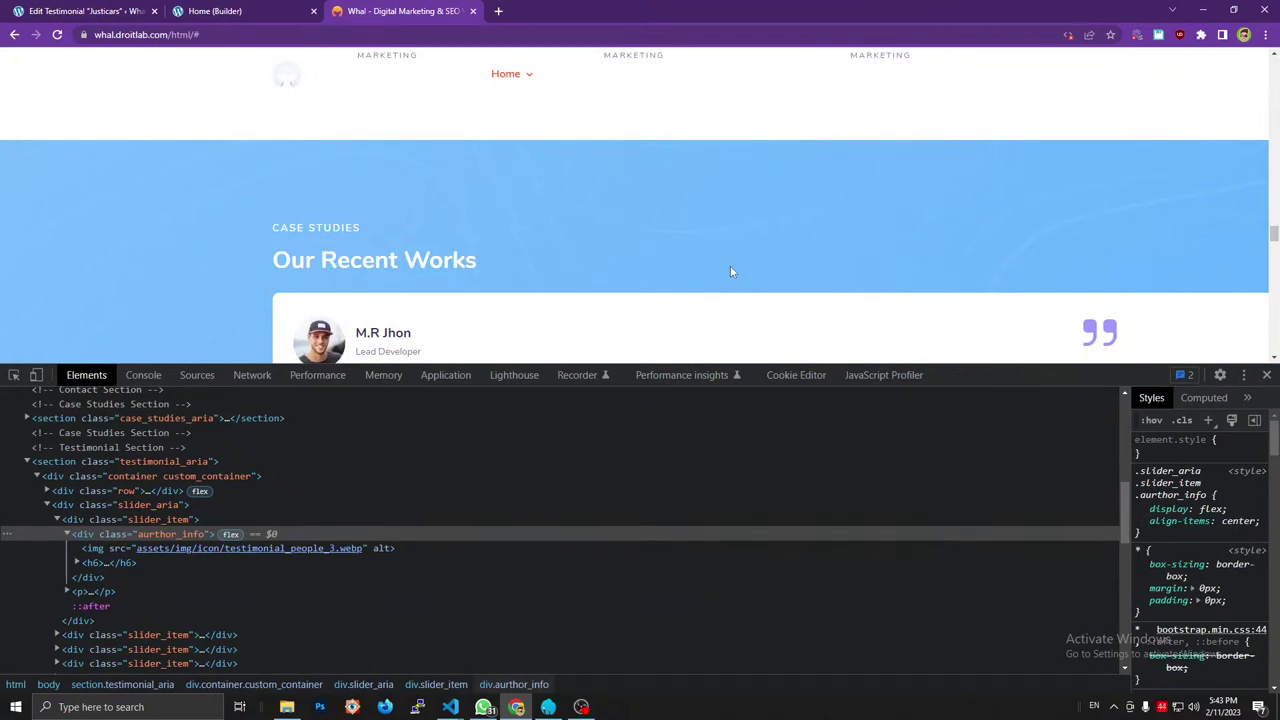
scroll(731, 270, down, 2)
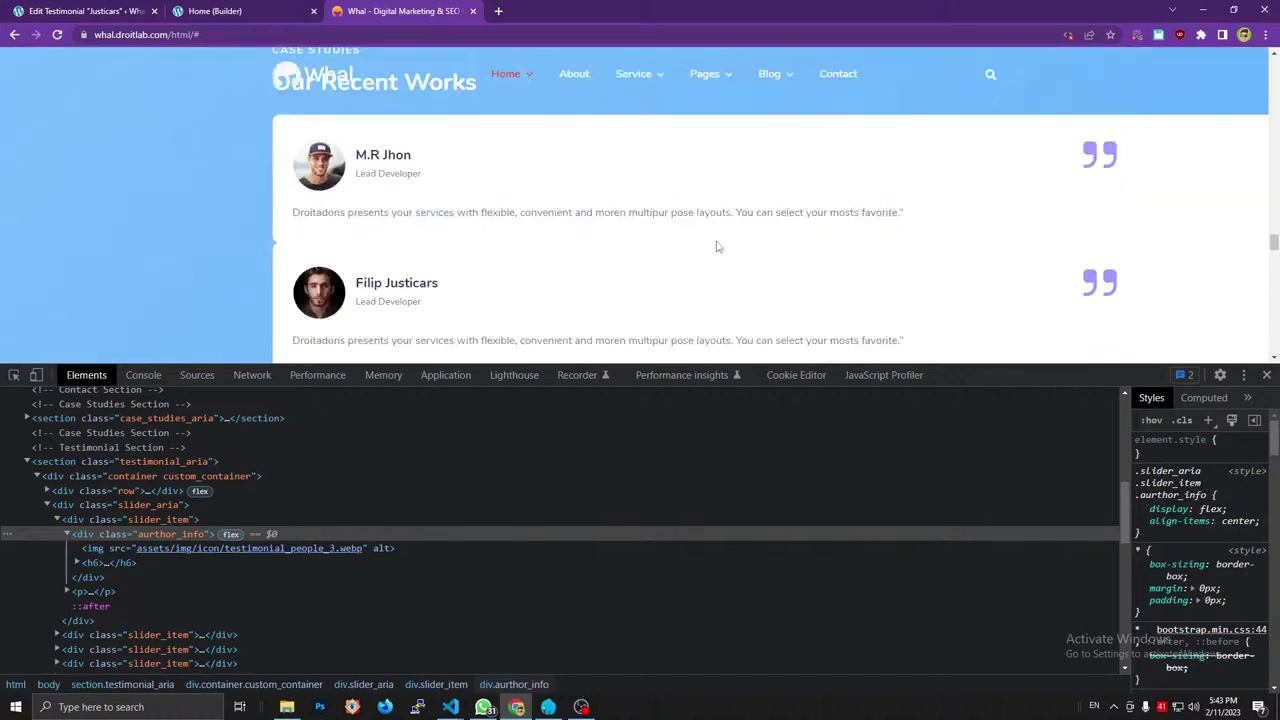
scroll(580, 185, up, 2)
scroll(580, 185, down, 2)
triple_click(570, 211)
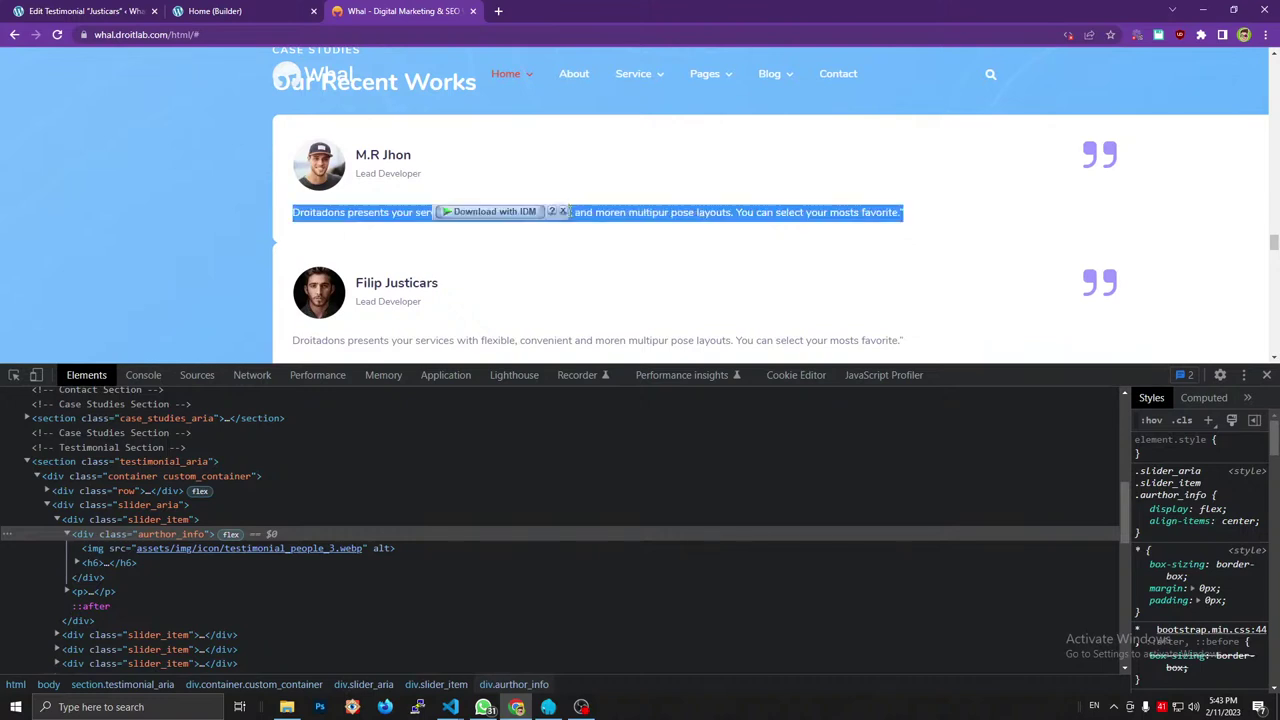
triple_click(575, 212)
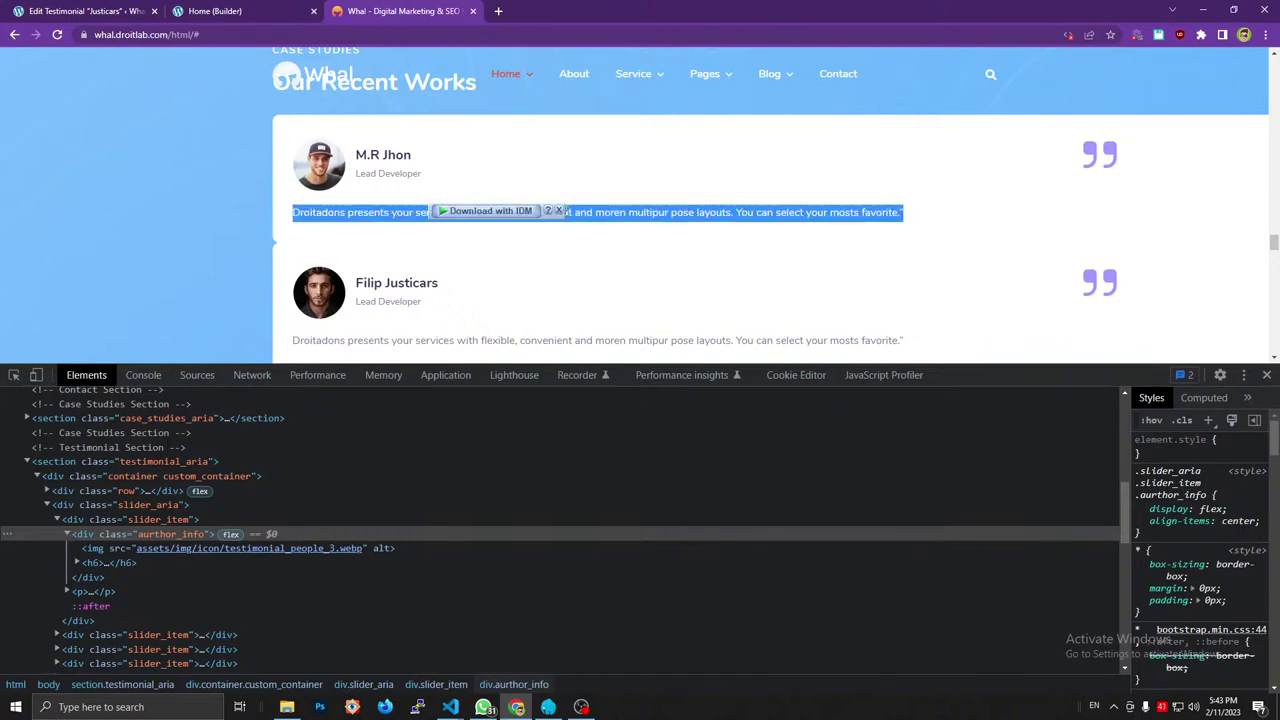
click(584, 211)
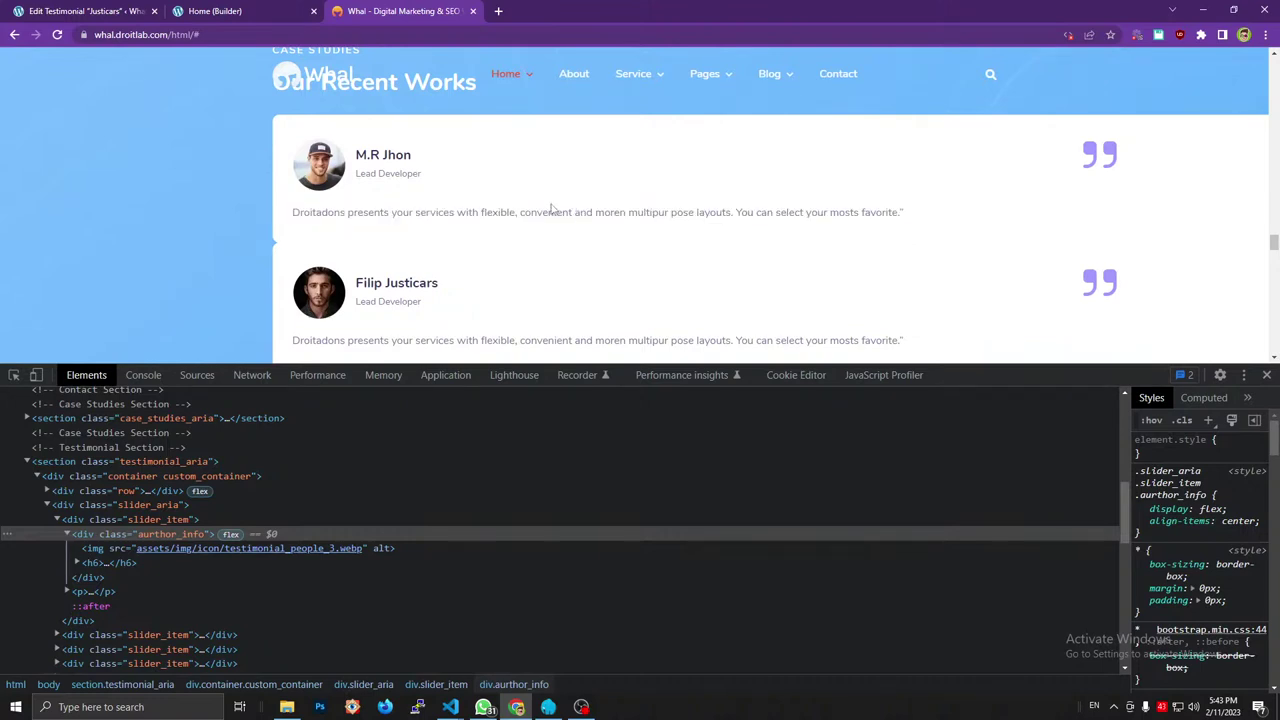
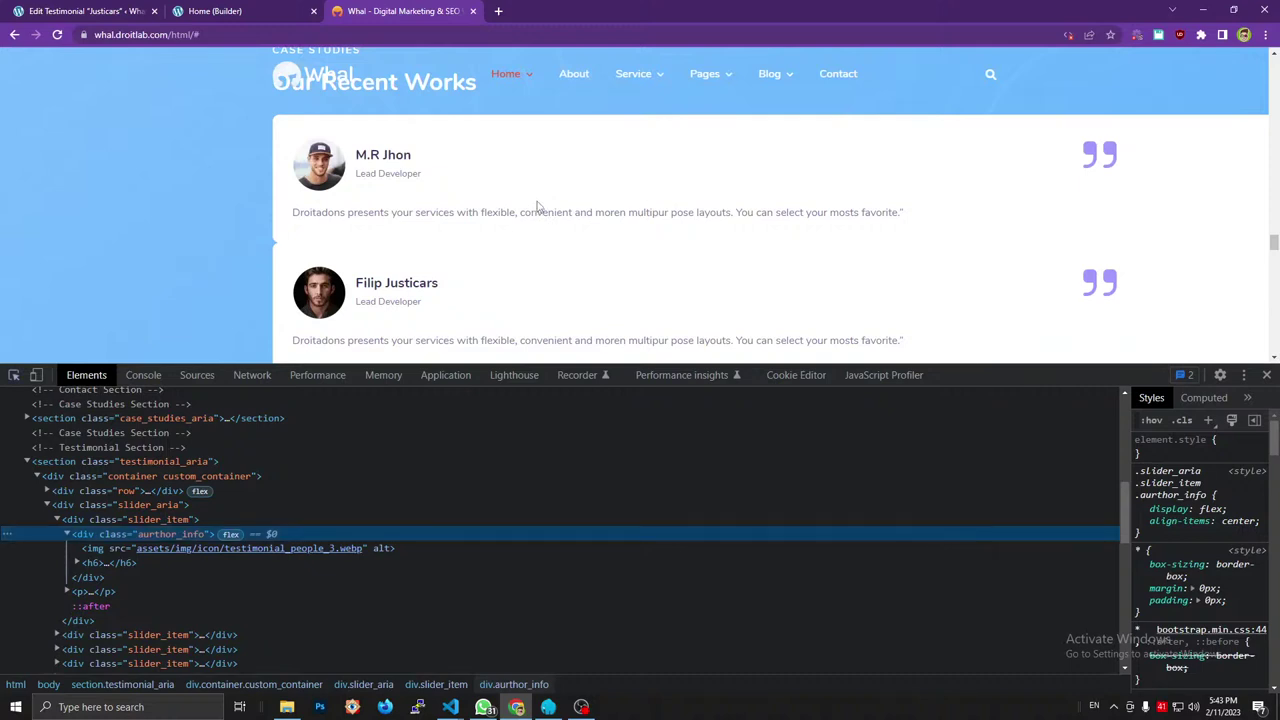
Save the Home page and review it in front-end preview.
key(Up)
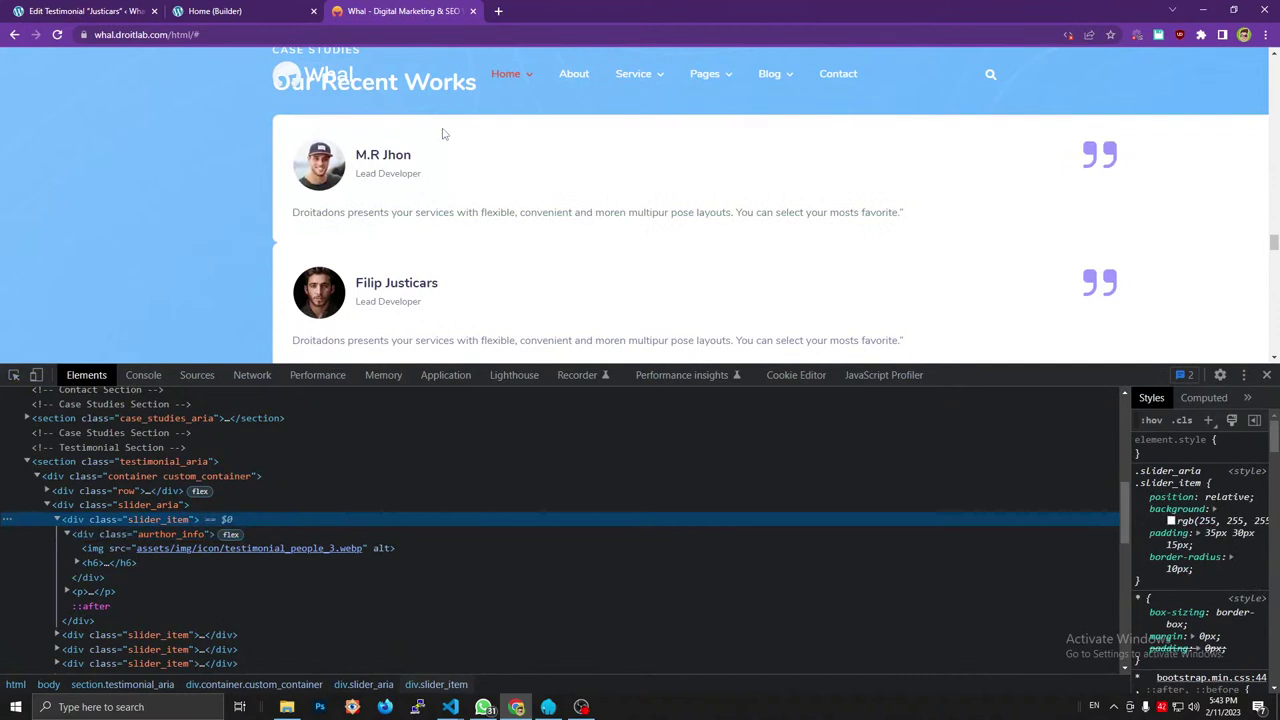
click(268, 11)
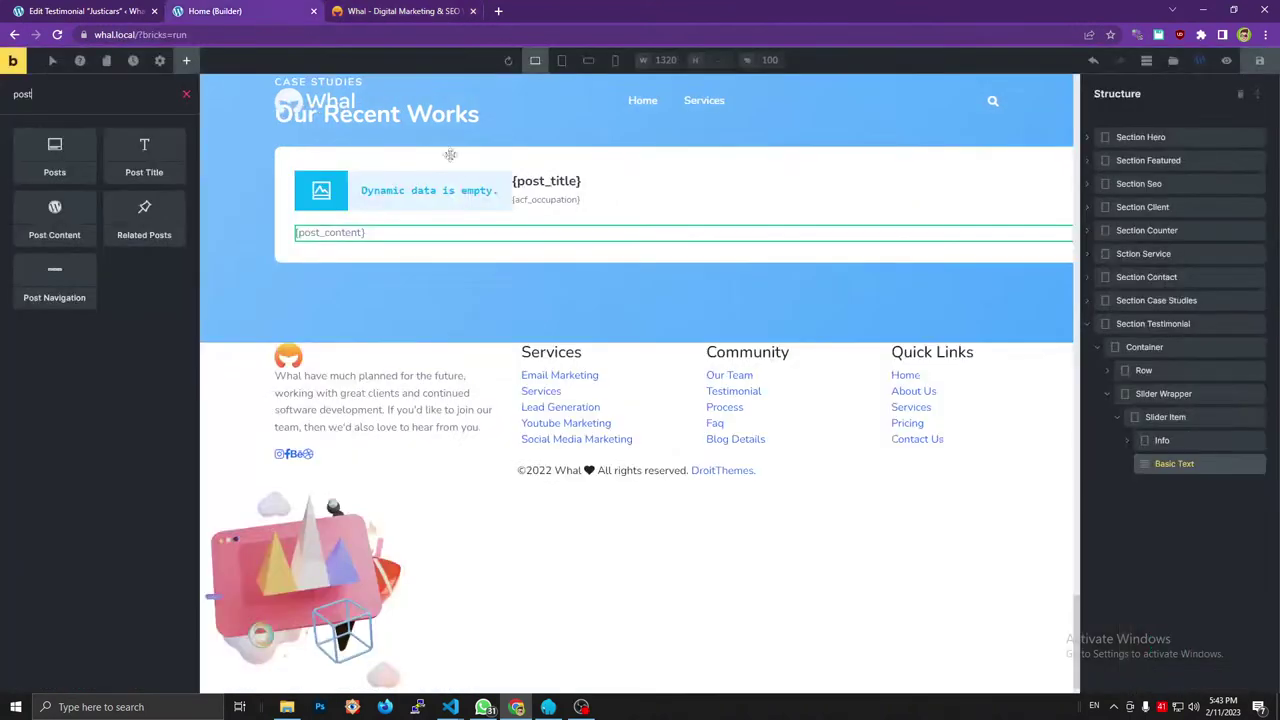
click(1255, 62)
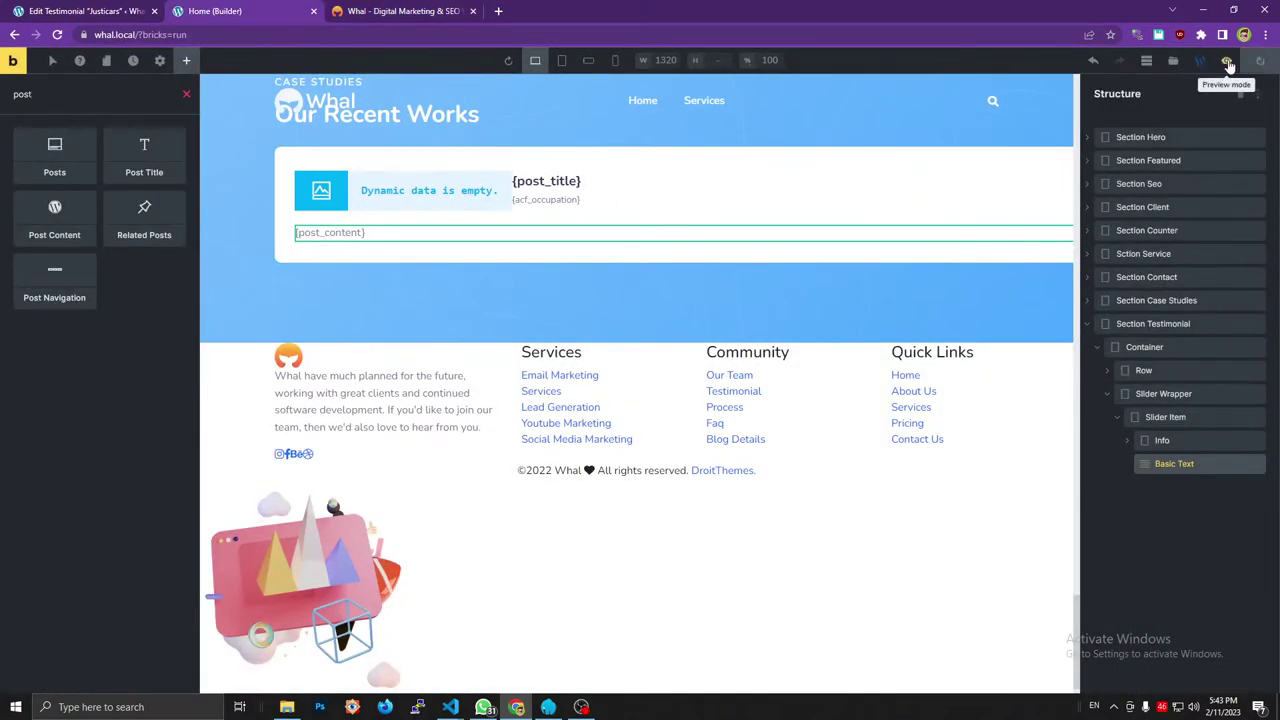
click(1226, 60)
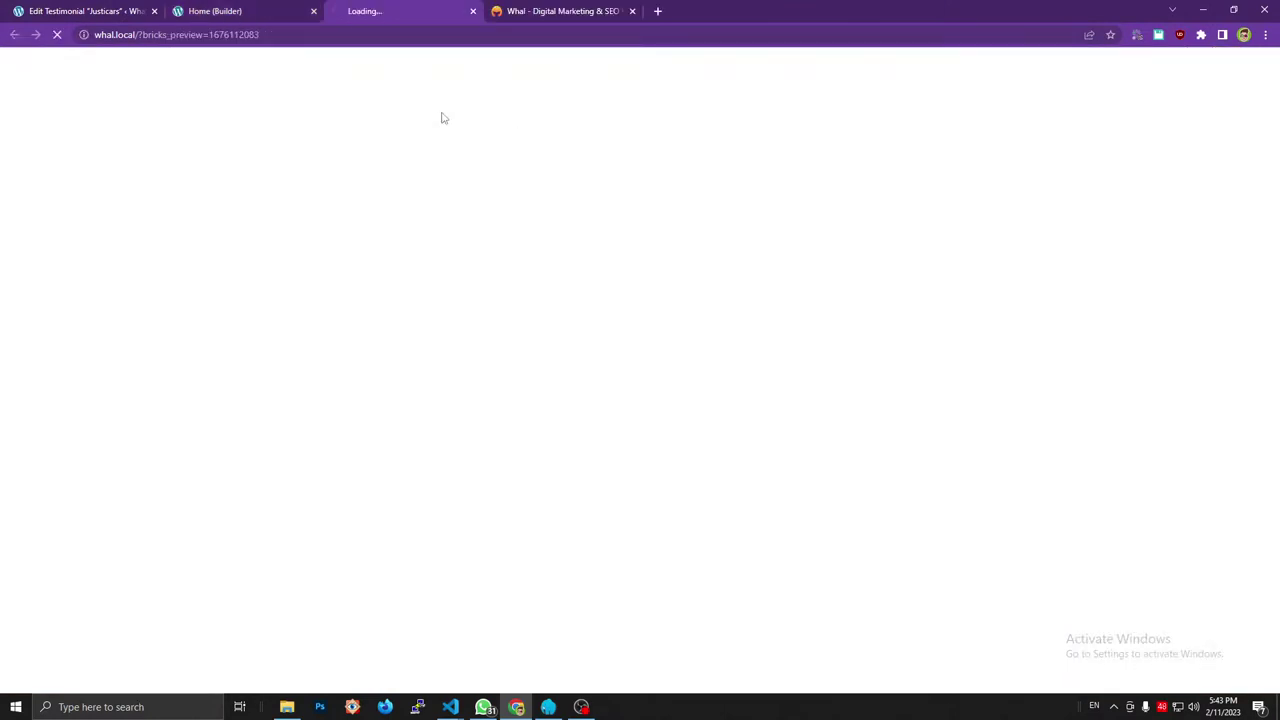
scroll(489, 226, down, 15)
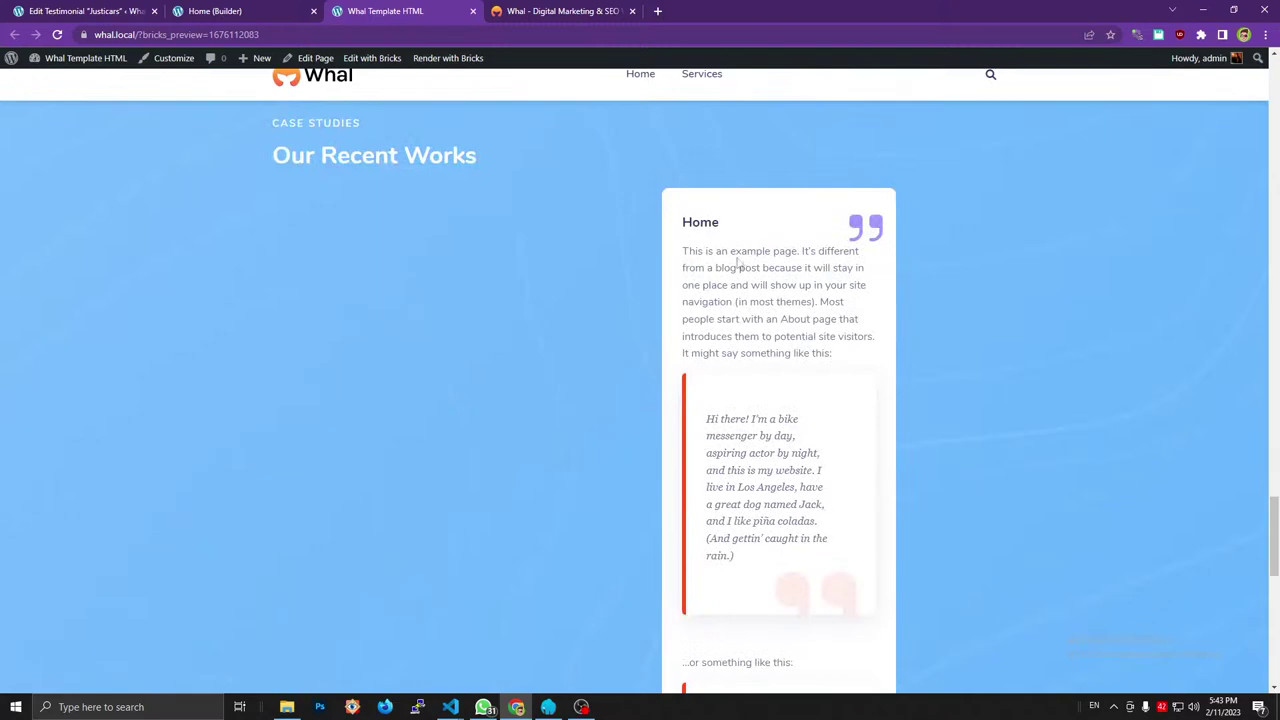
scroll(775, 275, down, 2)
scroll(772, 272, down, 2)
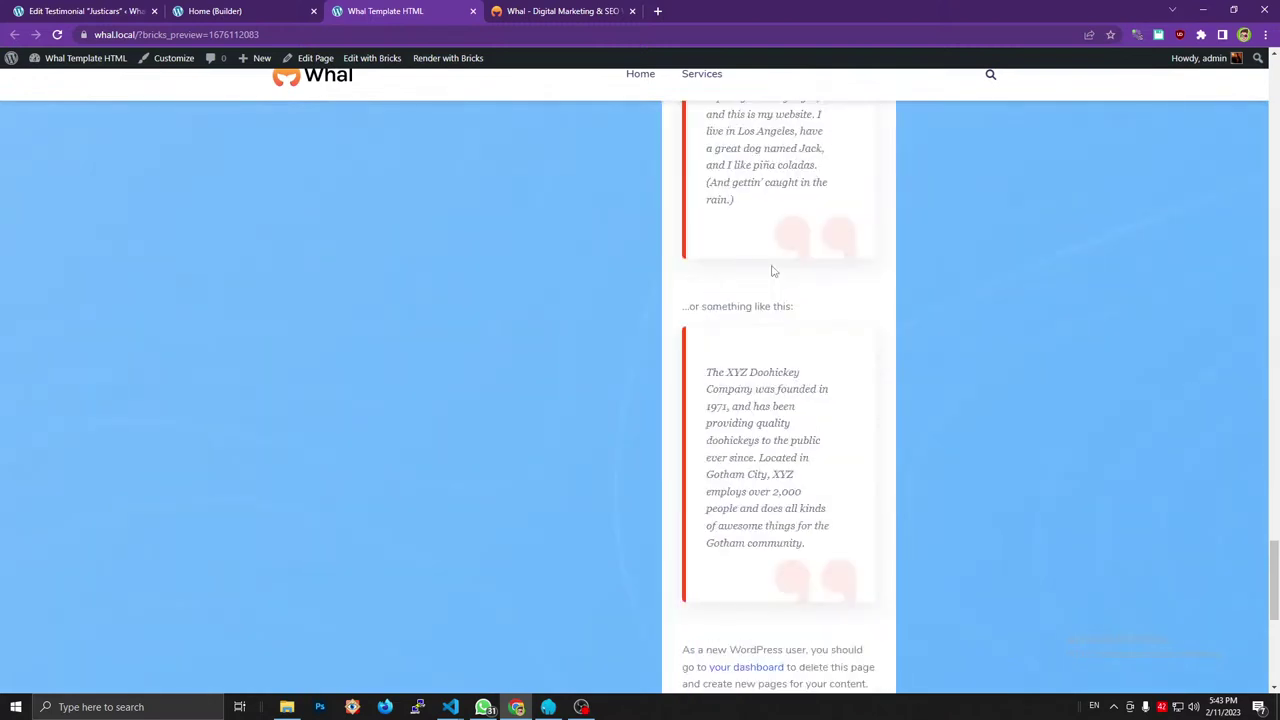
scroll(772, 271, down, 4)
scroll(772, 271, up, 10)
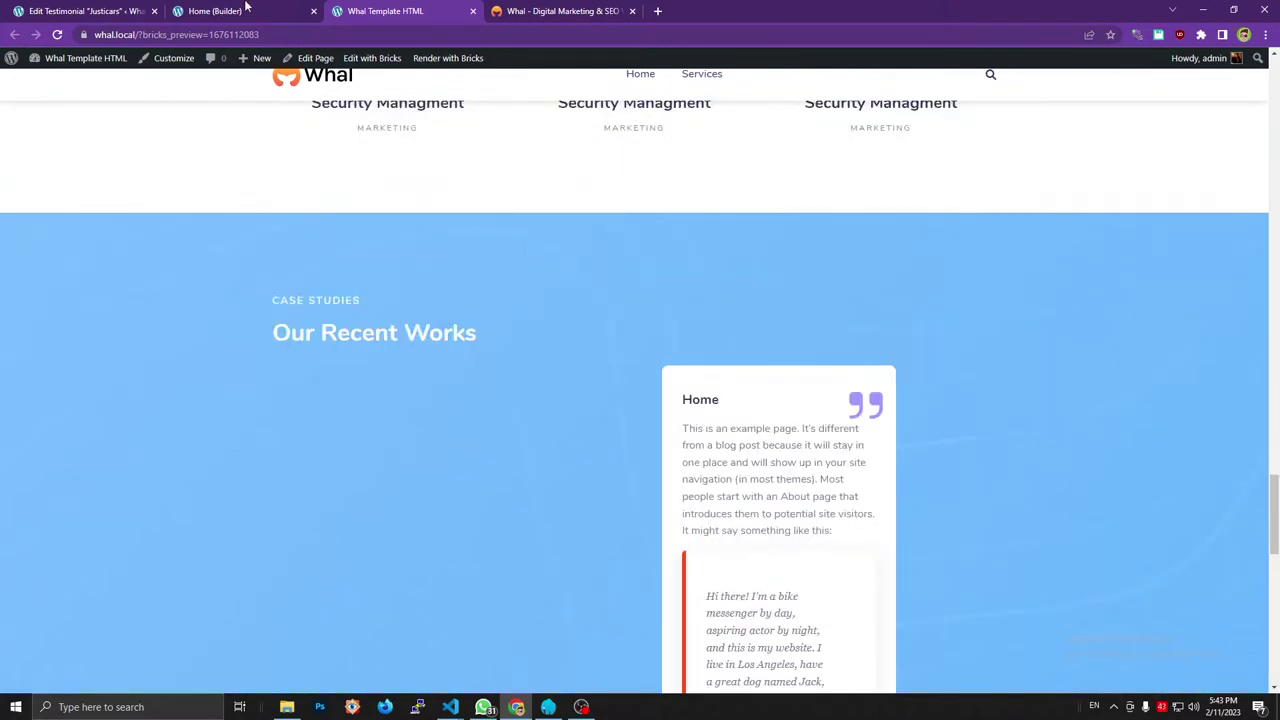
Back in the builder, select Slider Item and switch on its 'Use query loop' toggle.
click(245, 8)
click(1226, 60)
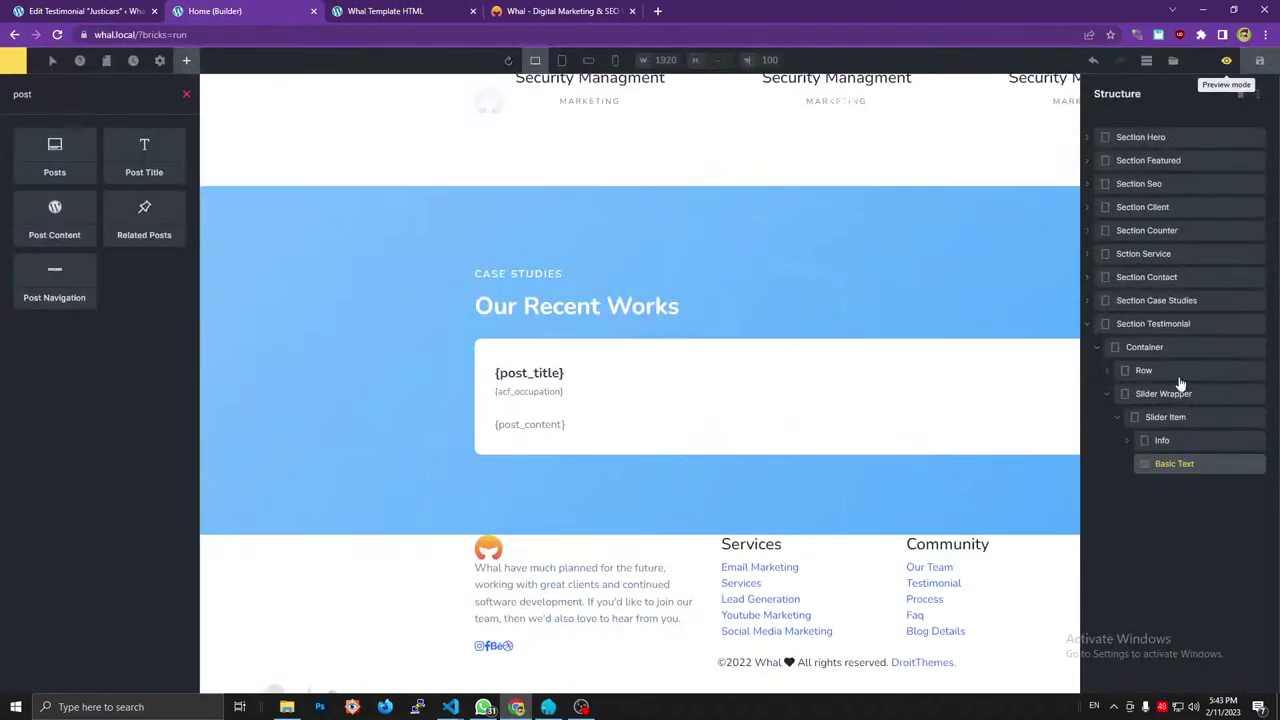
click(1165, 417)
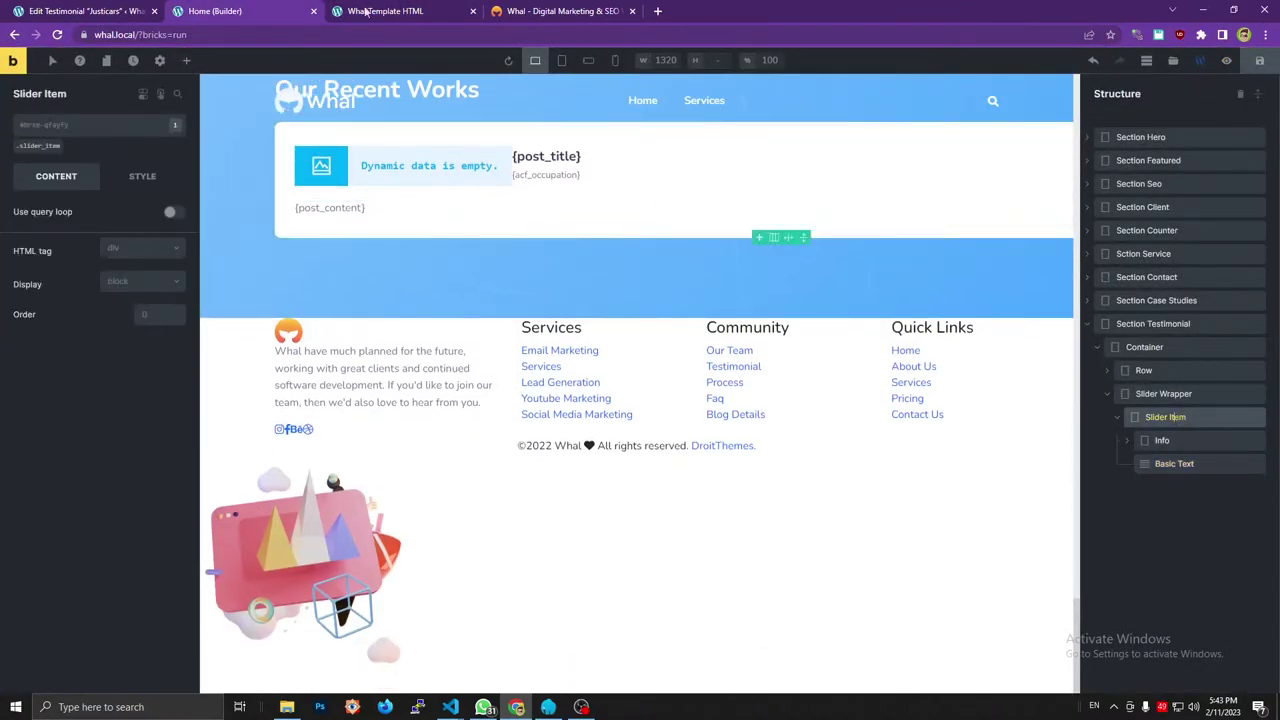
click(555, 10)
click(58, 520)
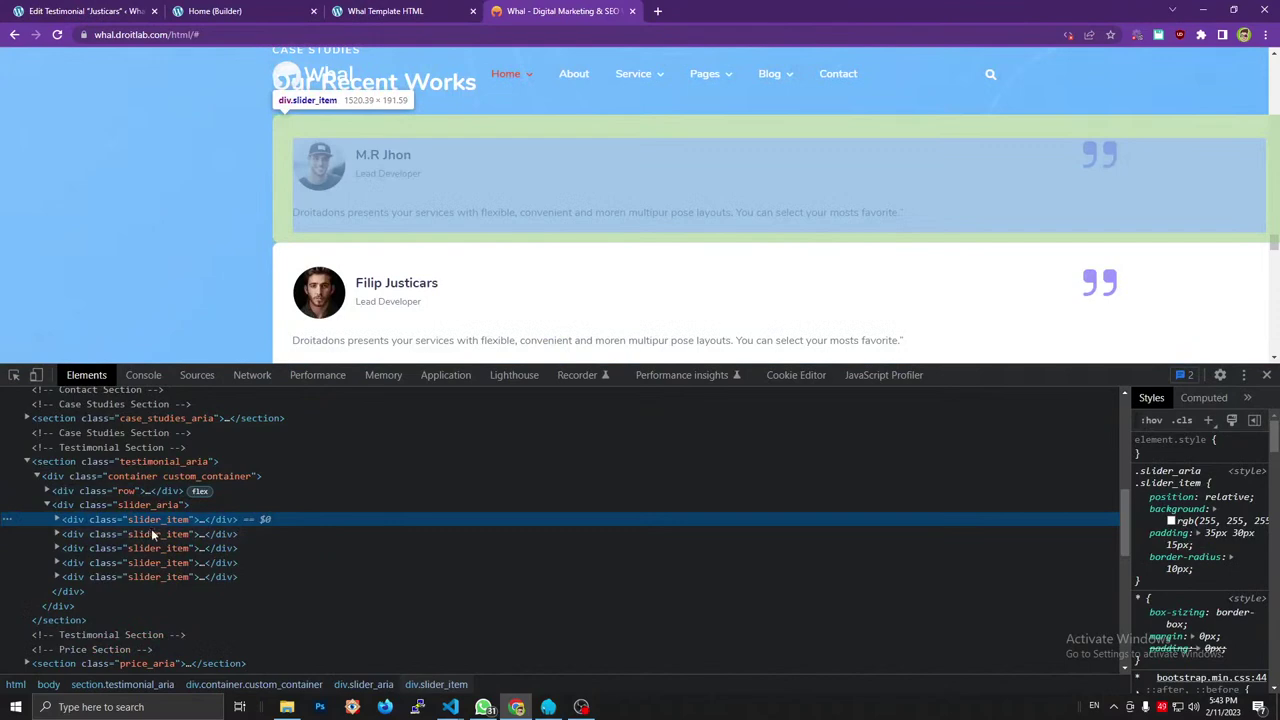
click(160, 564)
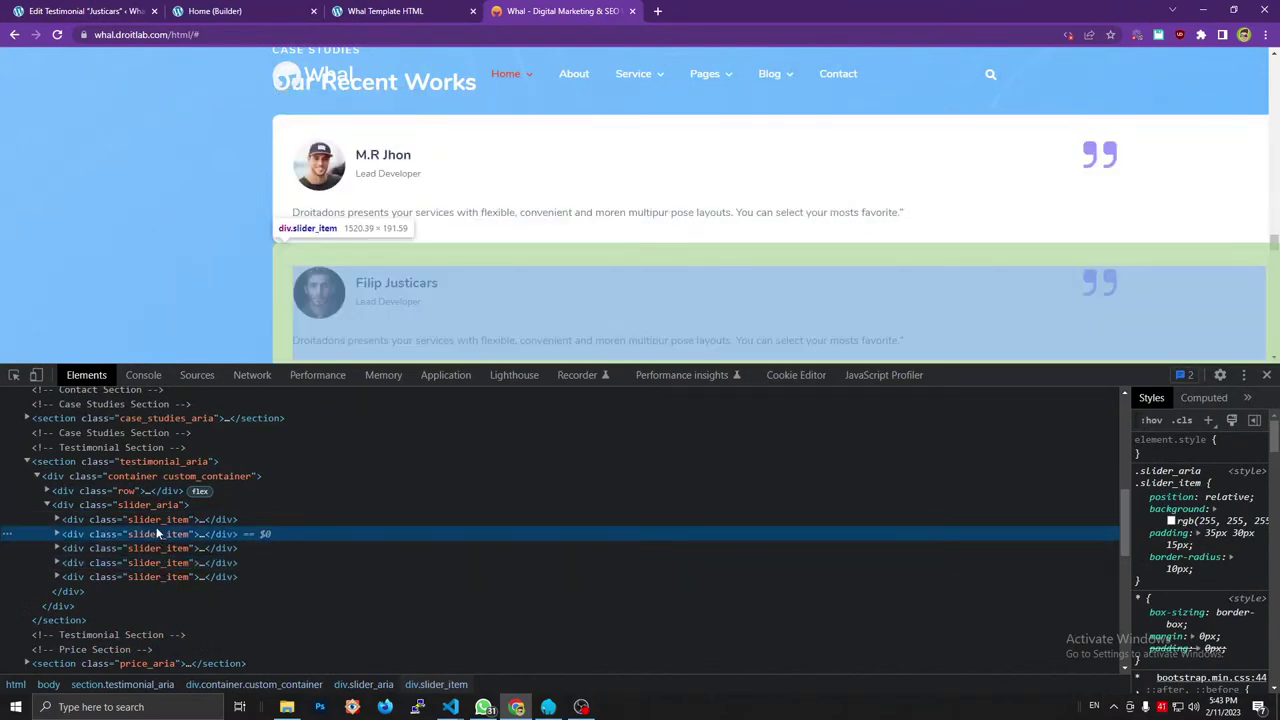
click(215, 10)
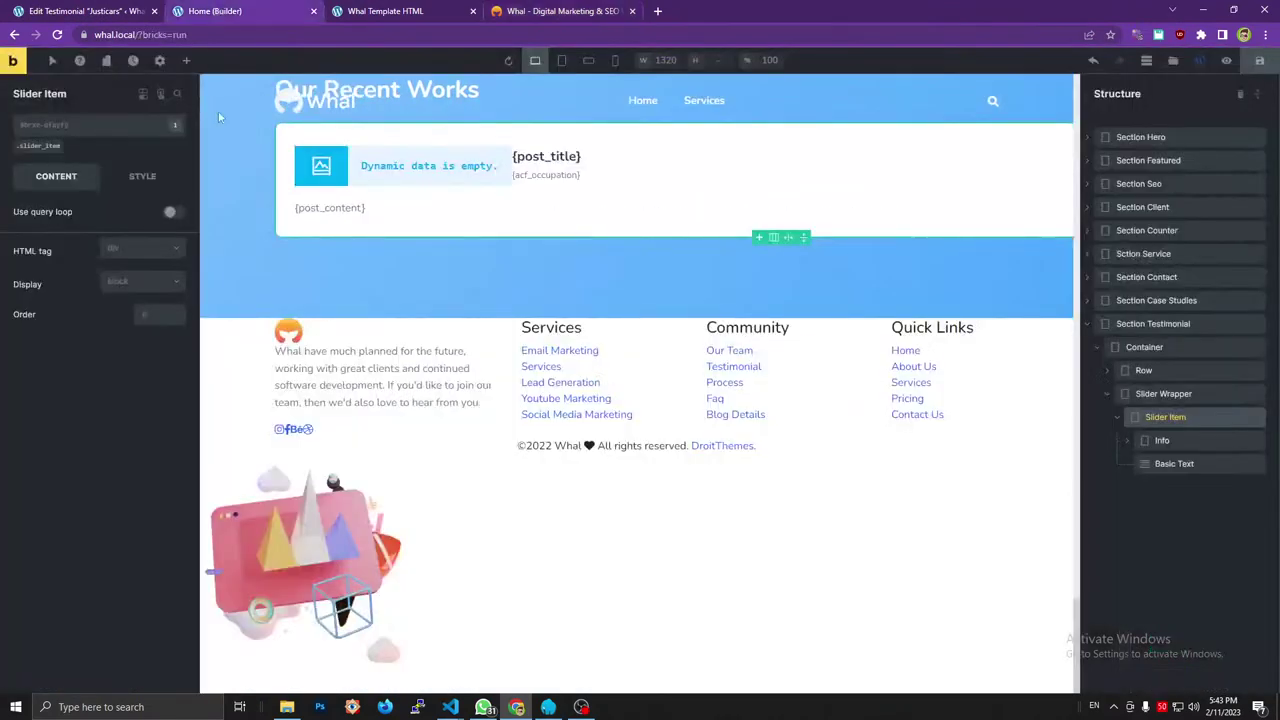
click(171, 212)
Set the loop query's post type to Testimonial and save the page.
click(176, 233)
click(124, 313)
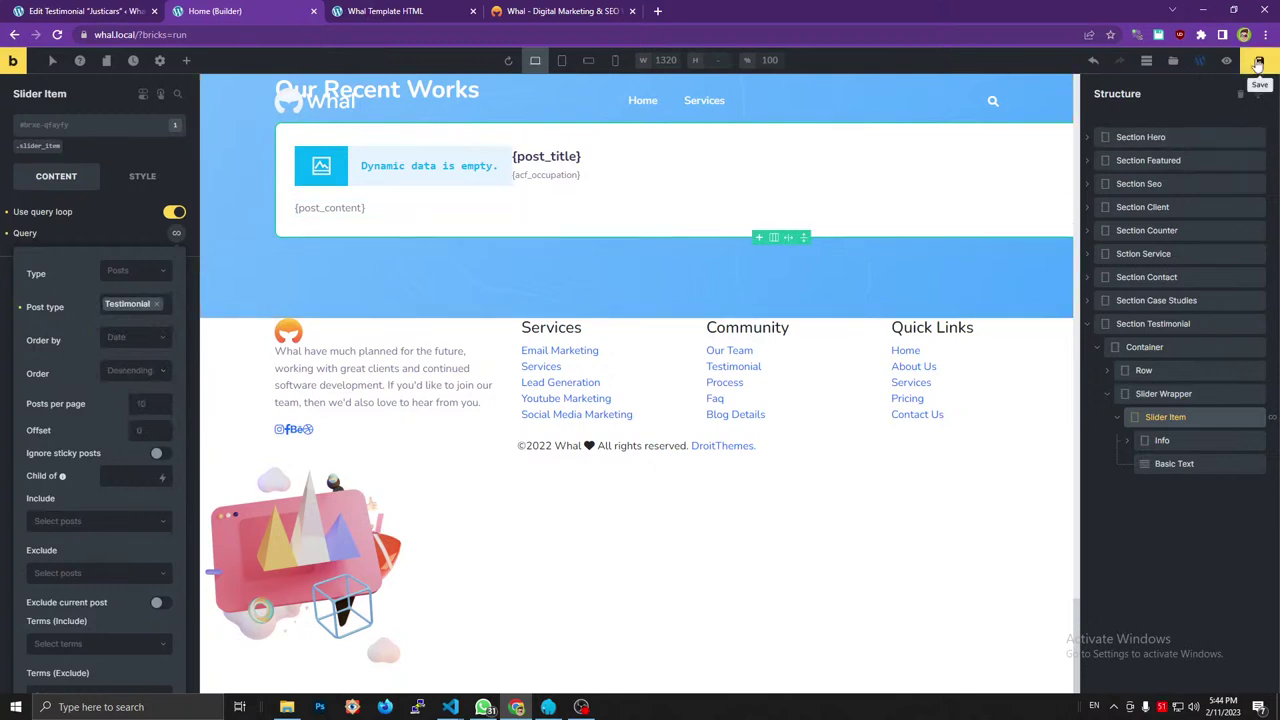
click(1258, 63)
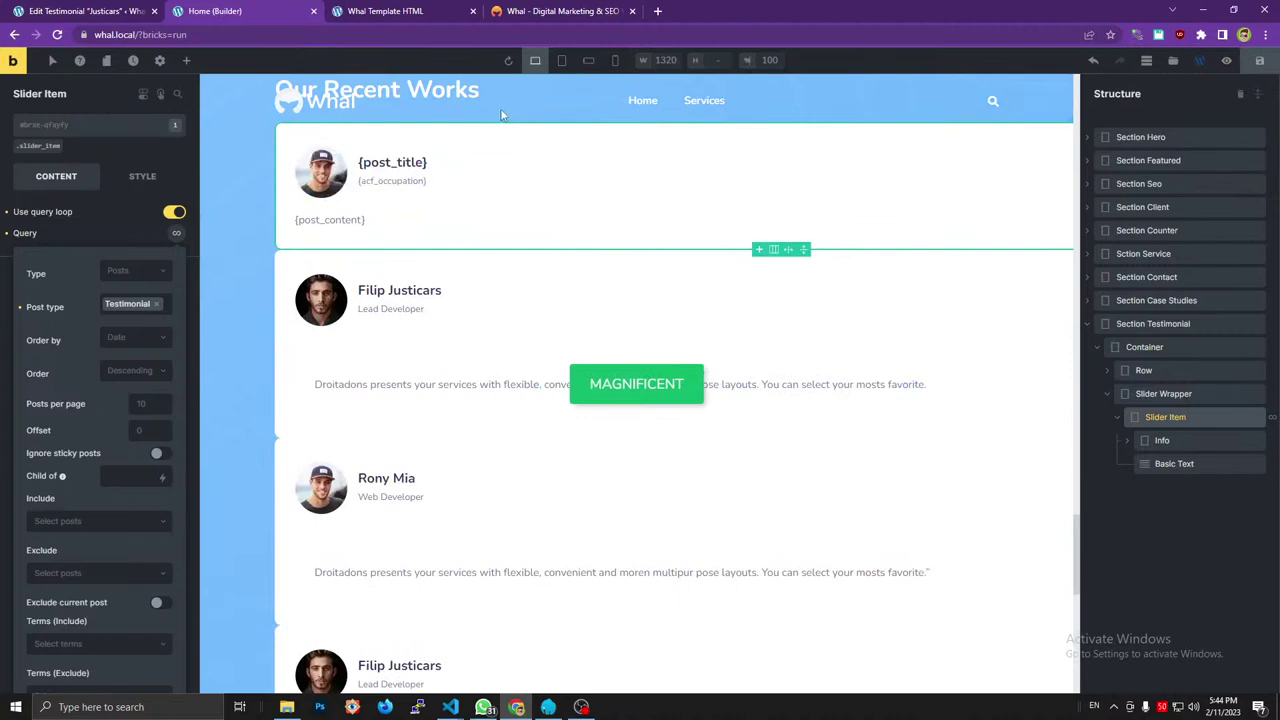
Check the looped testimonial cards in the front-end preview, then return to the builder.
click(409, 11)
scroll(434, 386, down, 2)
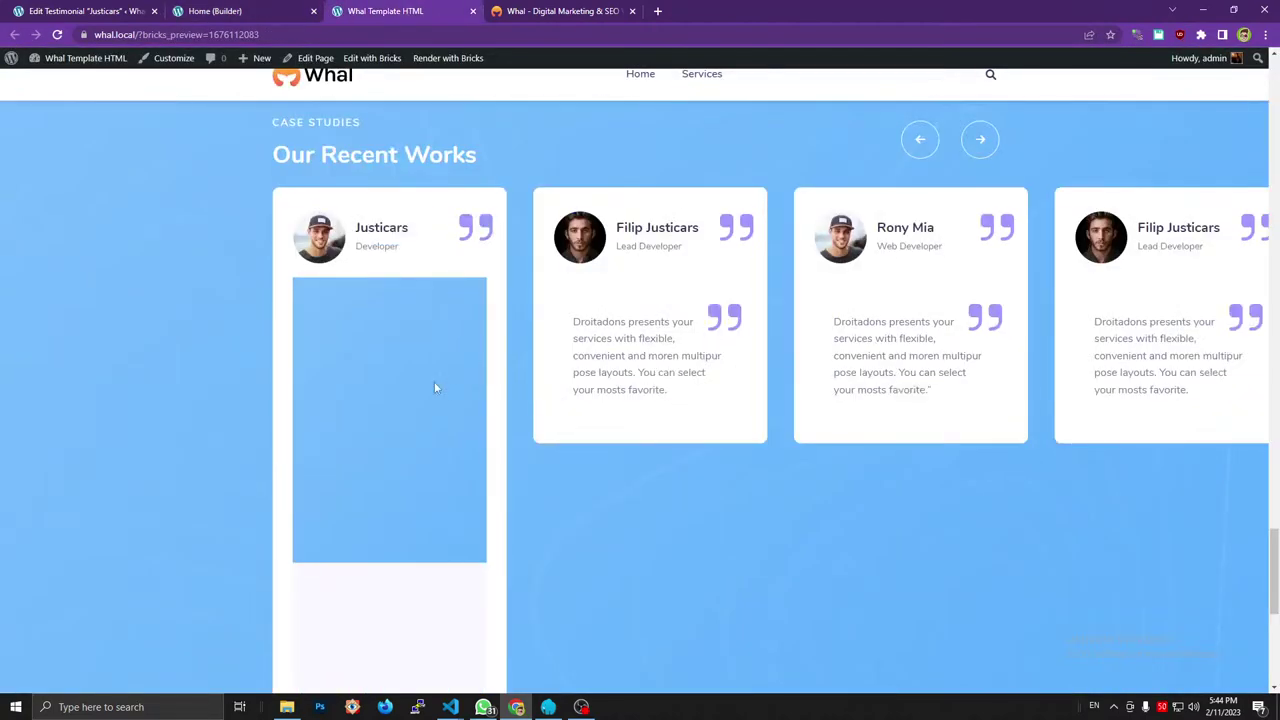
scroll(558, 397, down, 3)
scroll(657, 391, up, 3)
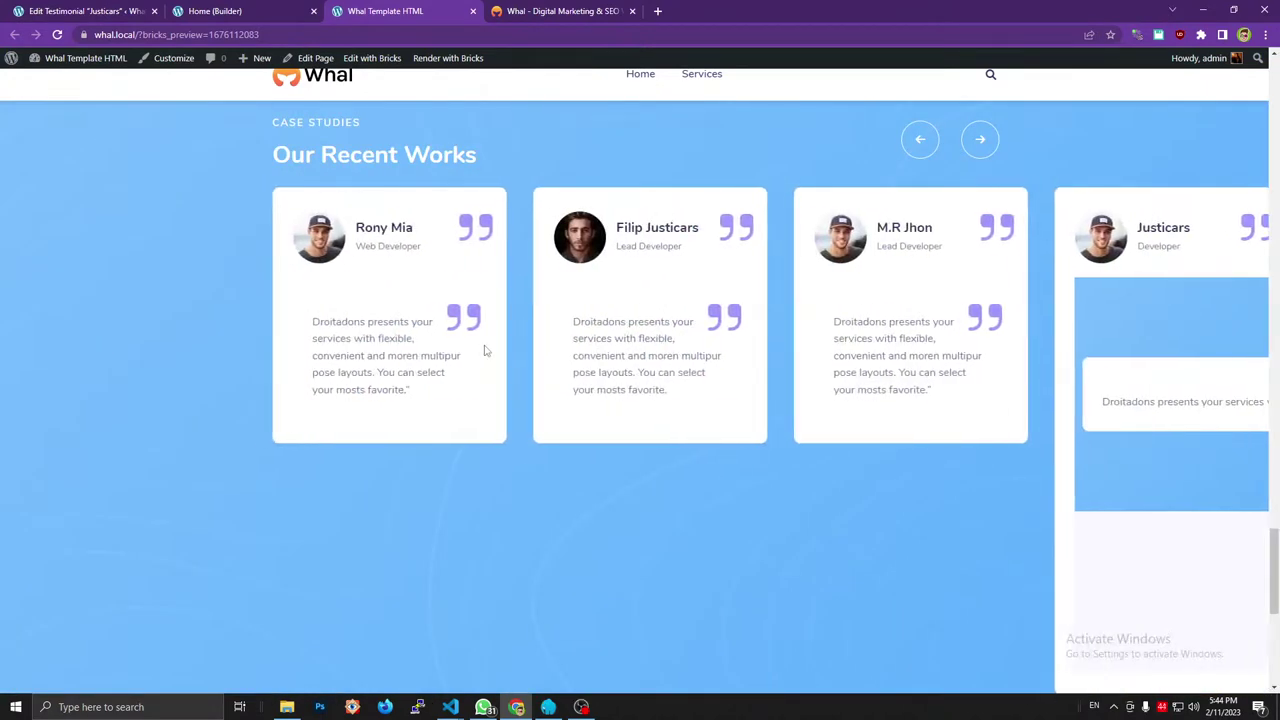
click(235, 8)
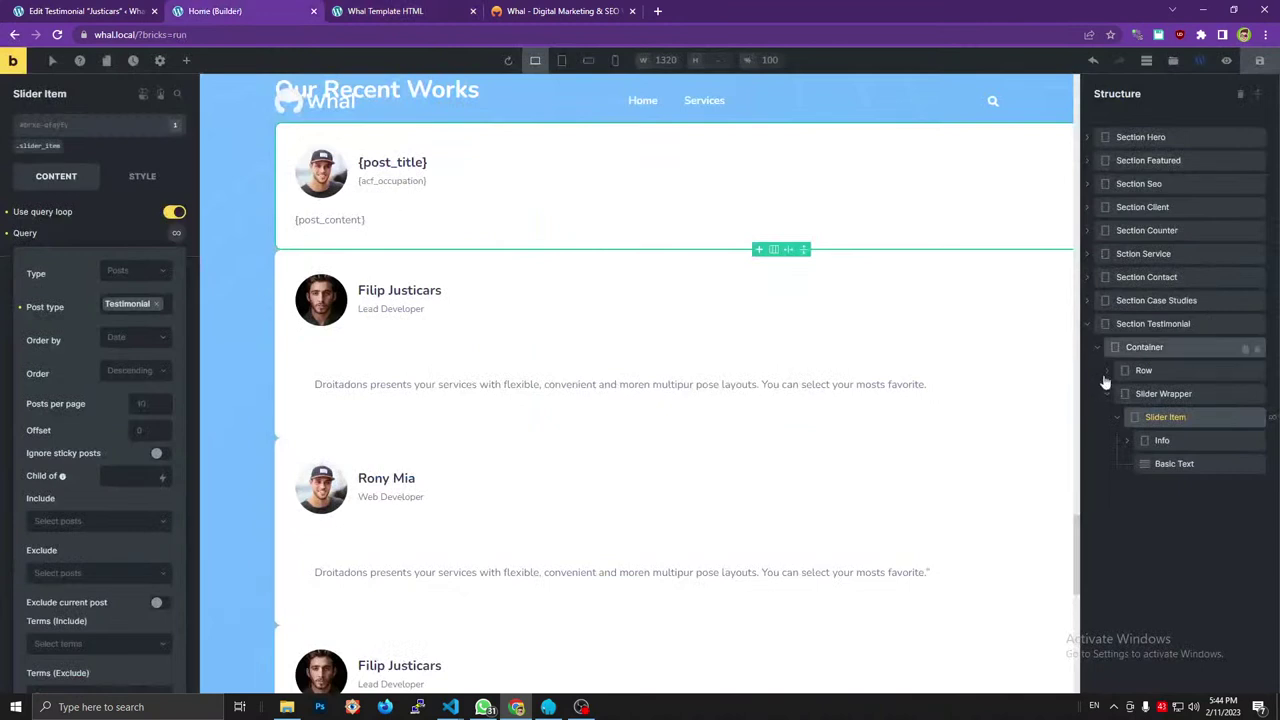
Review the looped item's Info, Basic Text, Heading and Image elements and their dynamic content.
click(1163, 440)
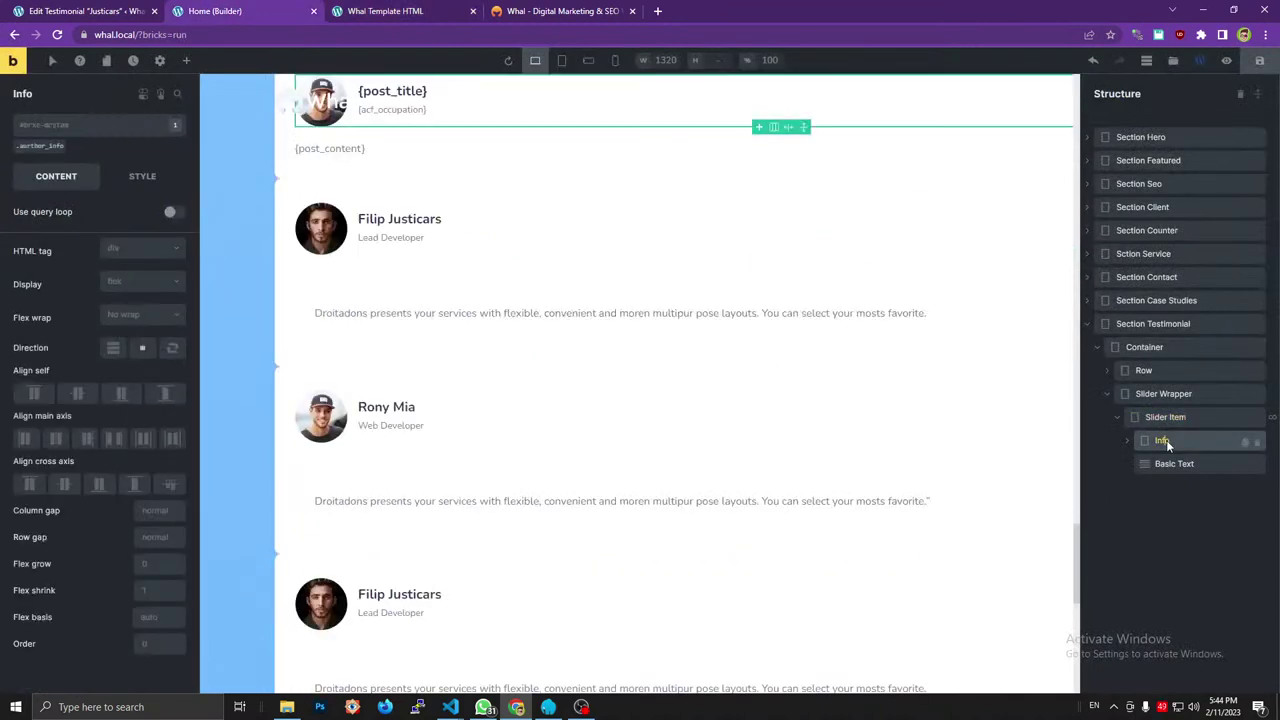
click(1160, 464)
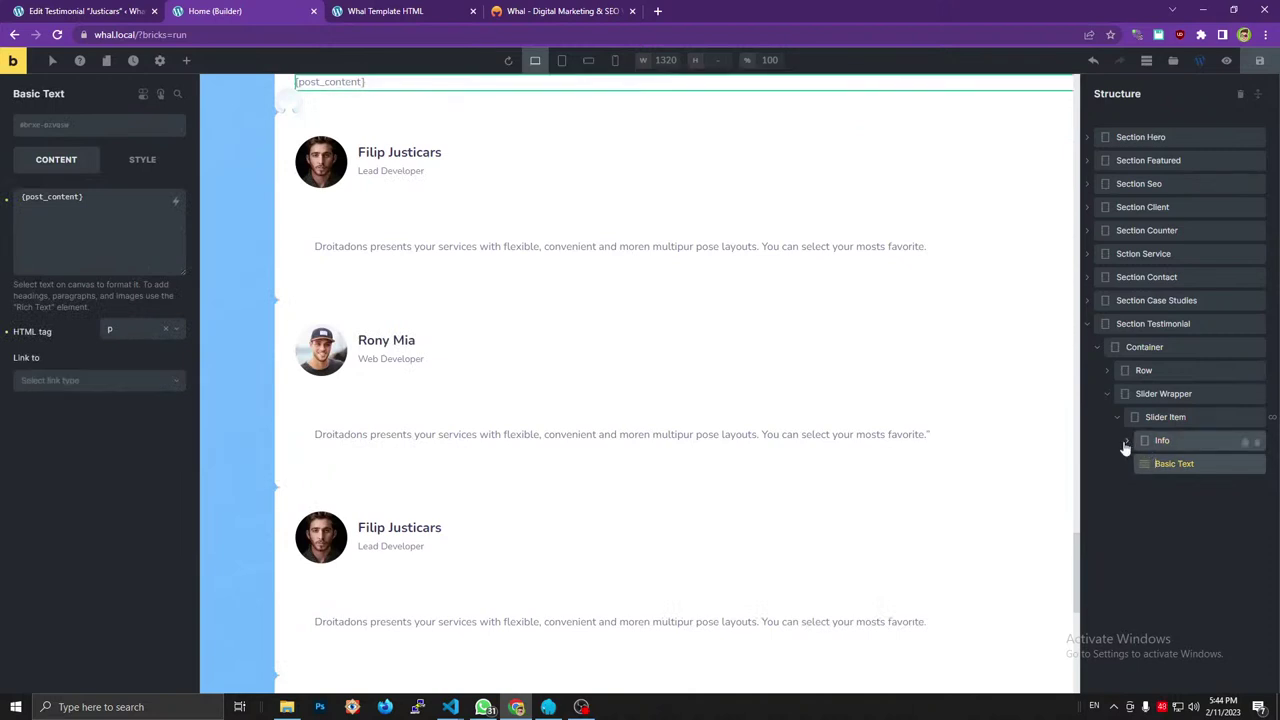
click(1125, 446)
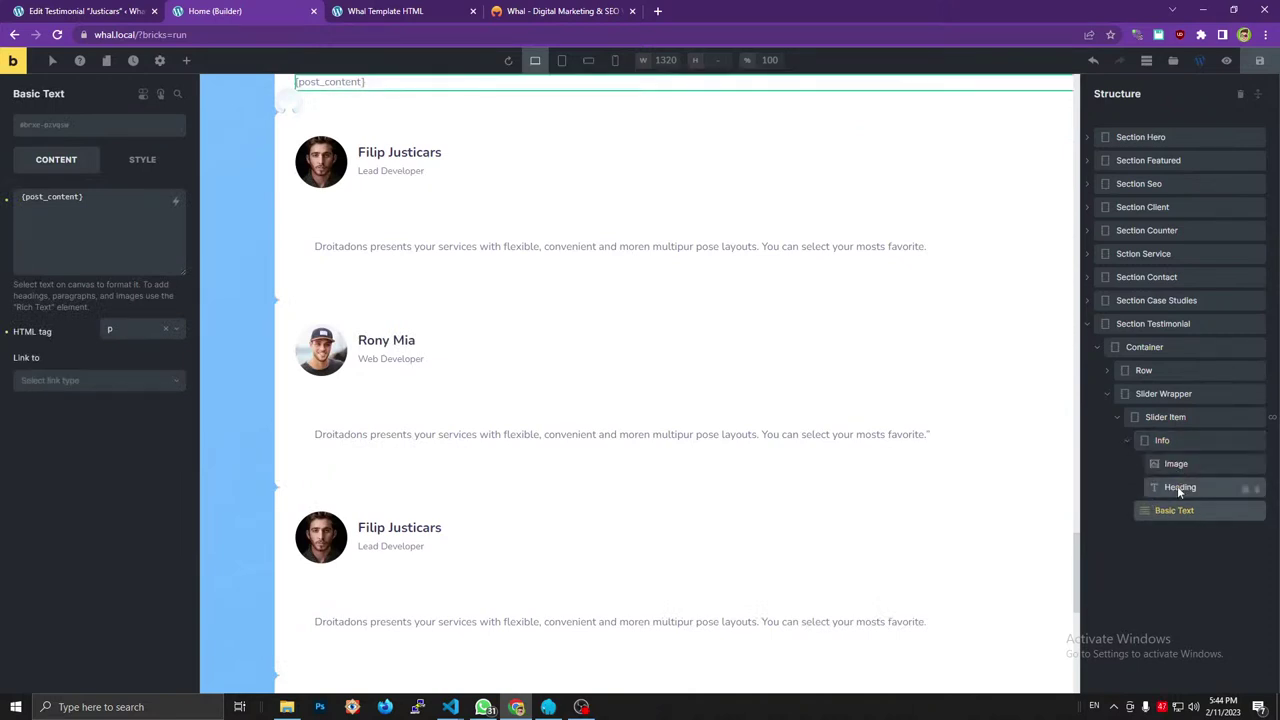
click(1177, 486)
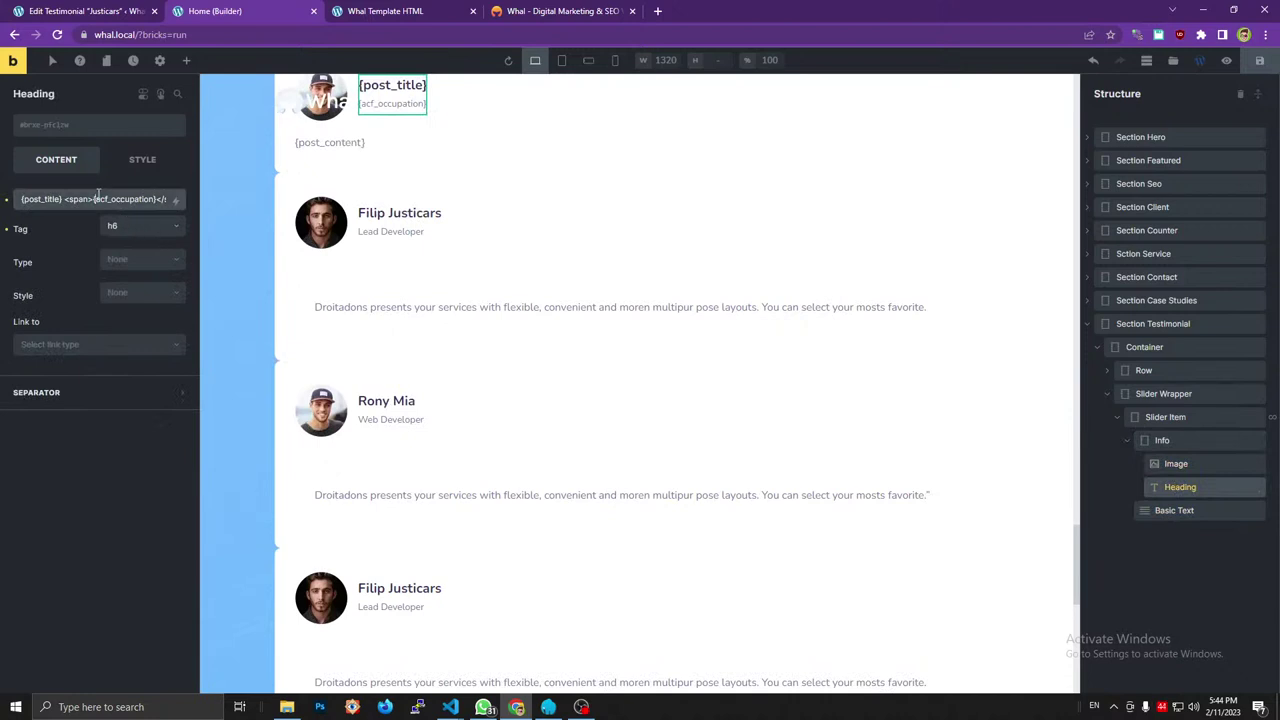
drag(73, 199, 106, 181)
click(1175, 466)
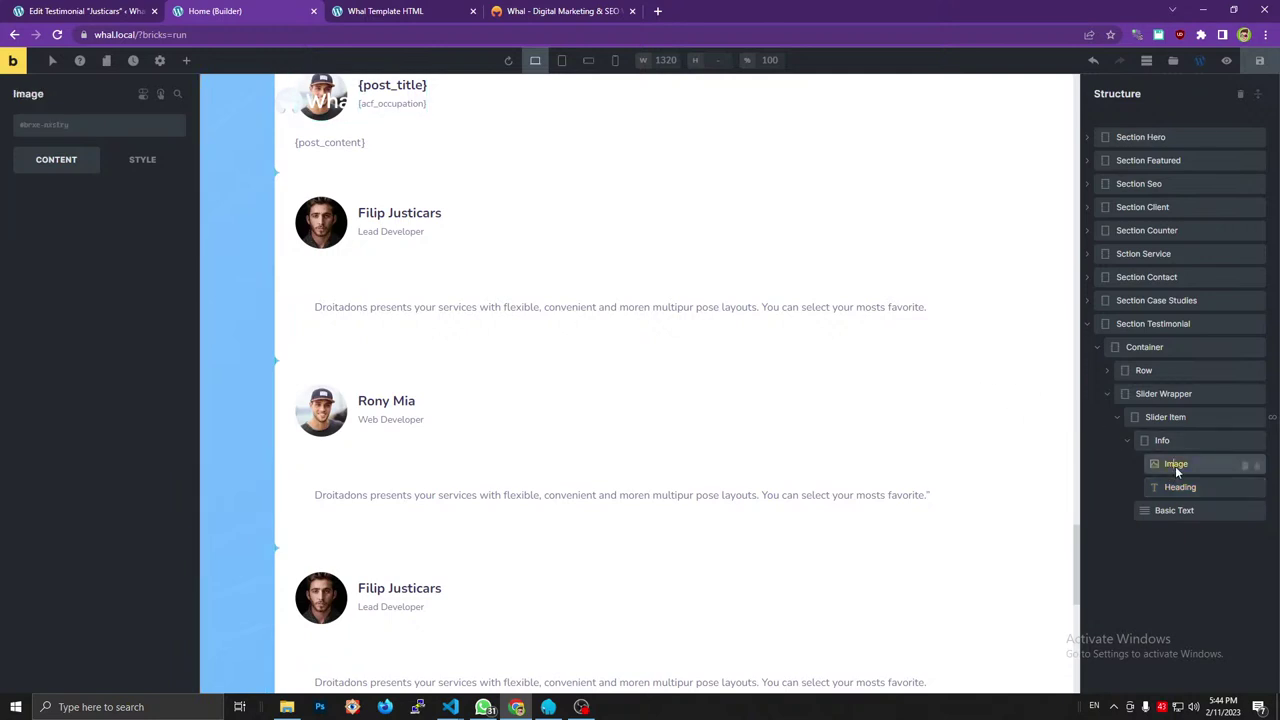
click(1175, 440)
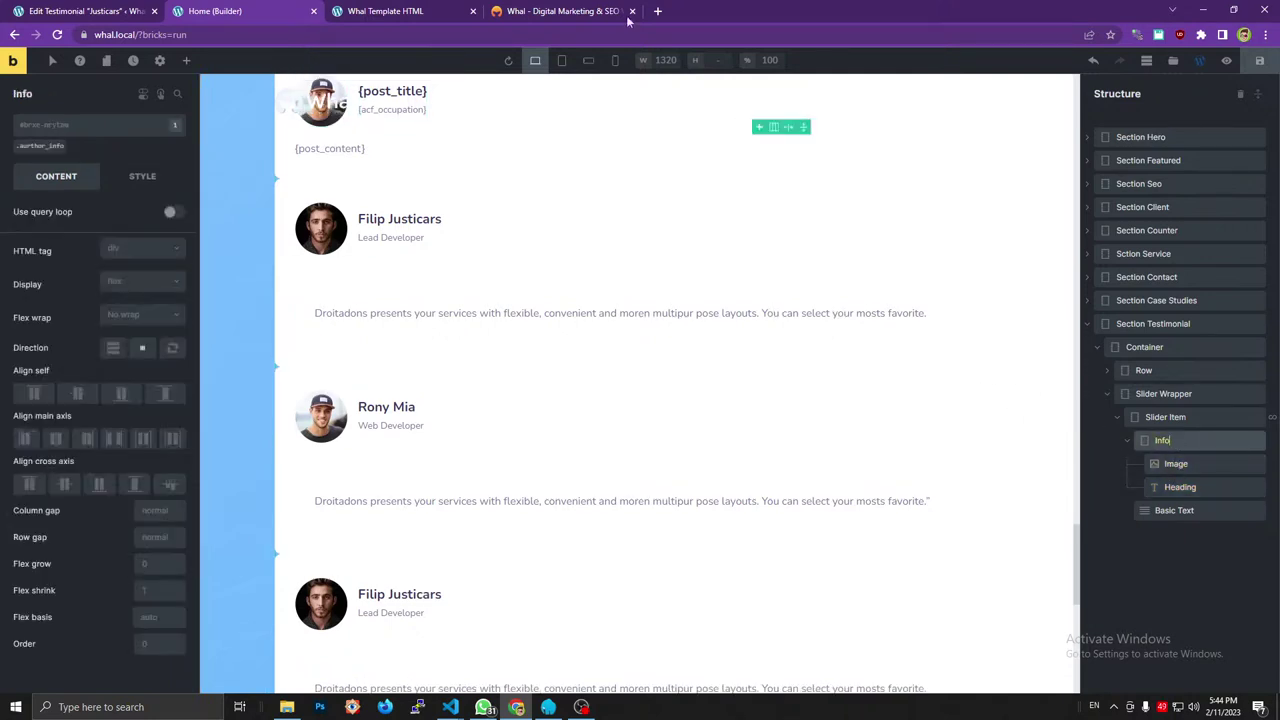
click(410, 10)
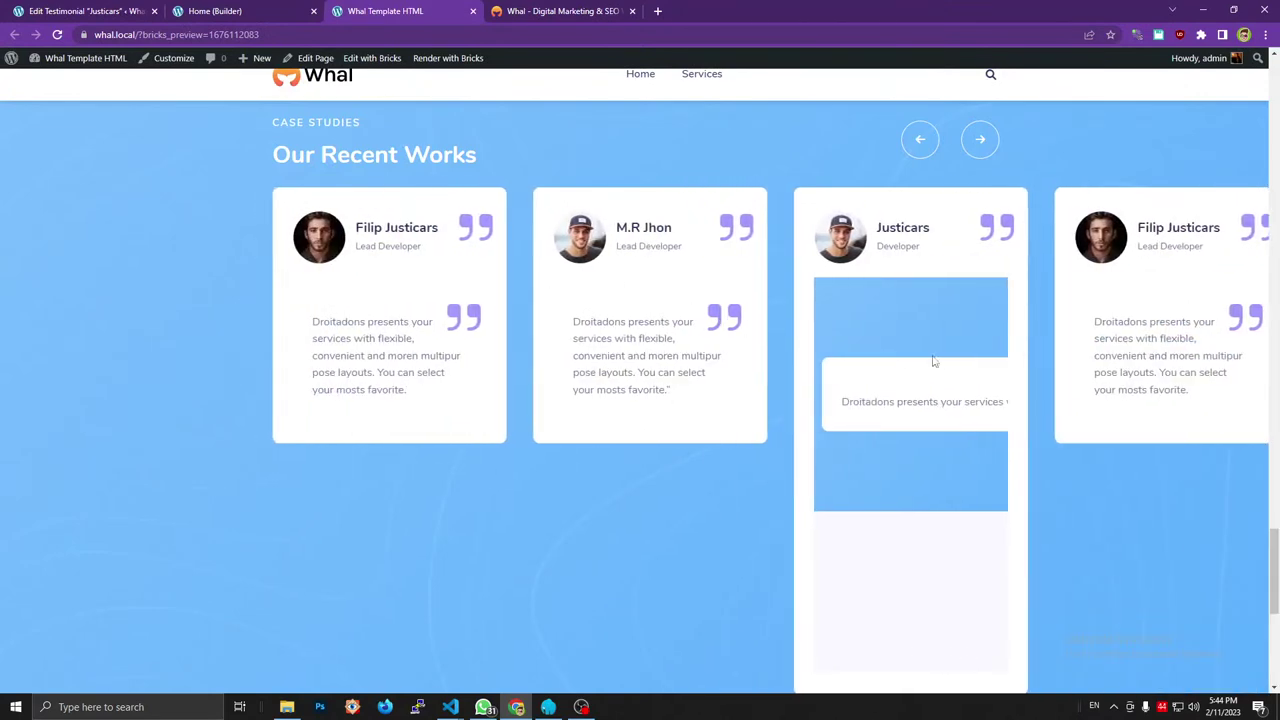
Inspect the original template's testimonial section, slider item and paragraph markup in DevTools.
key(ctrl+shift+c)
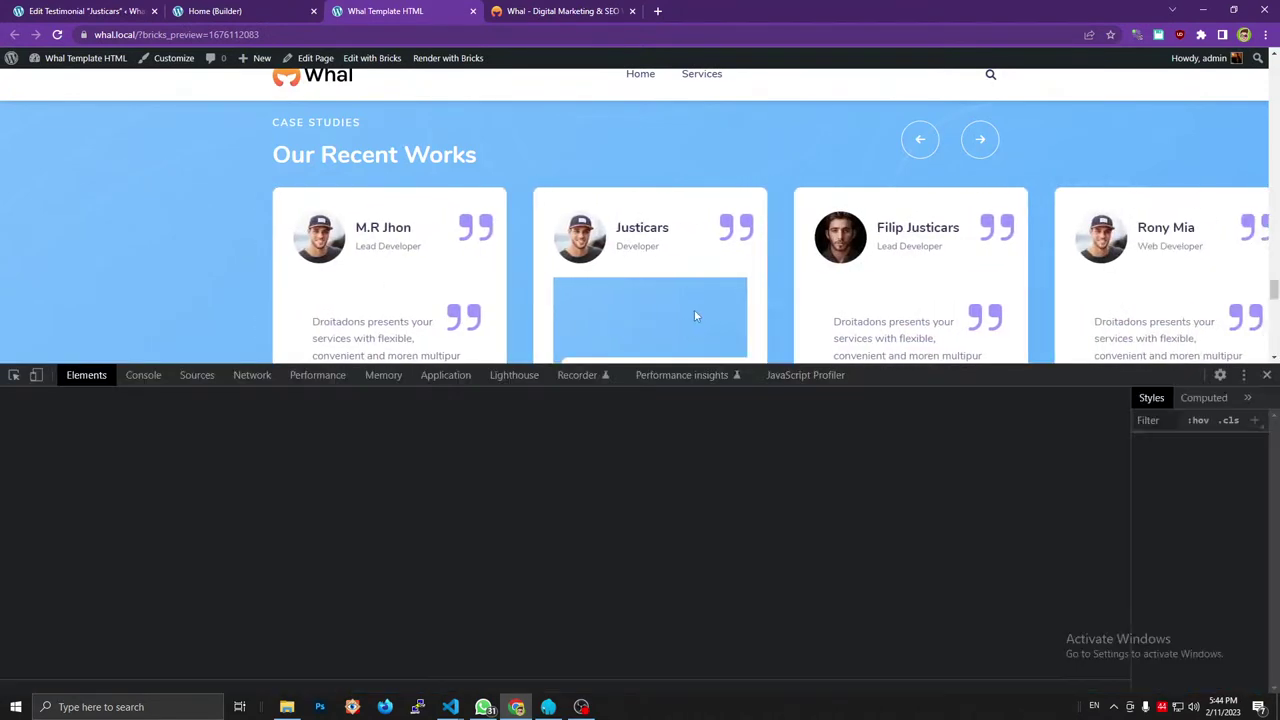
click(678, 301)
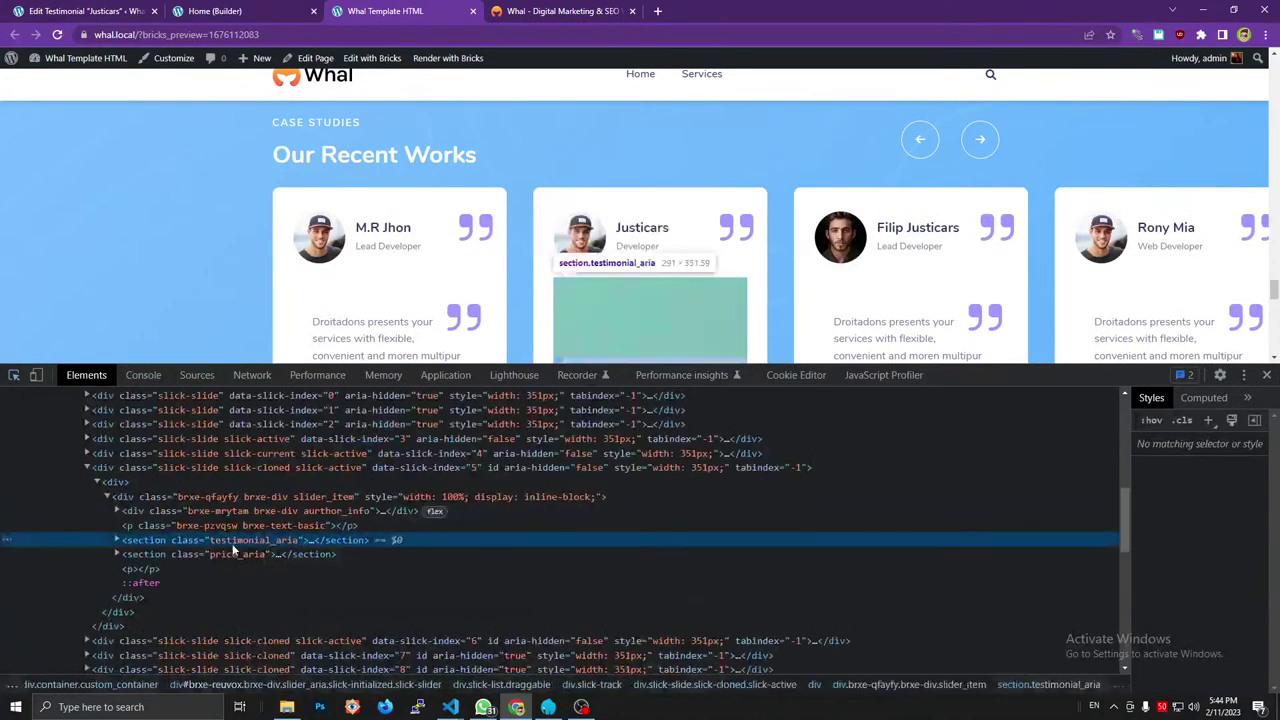
click(117, 540)
click(117, 540)
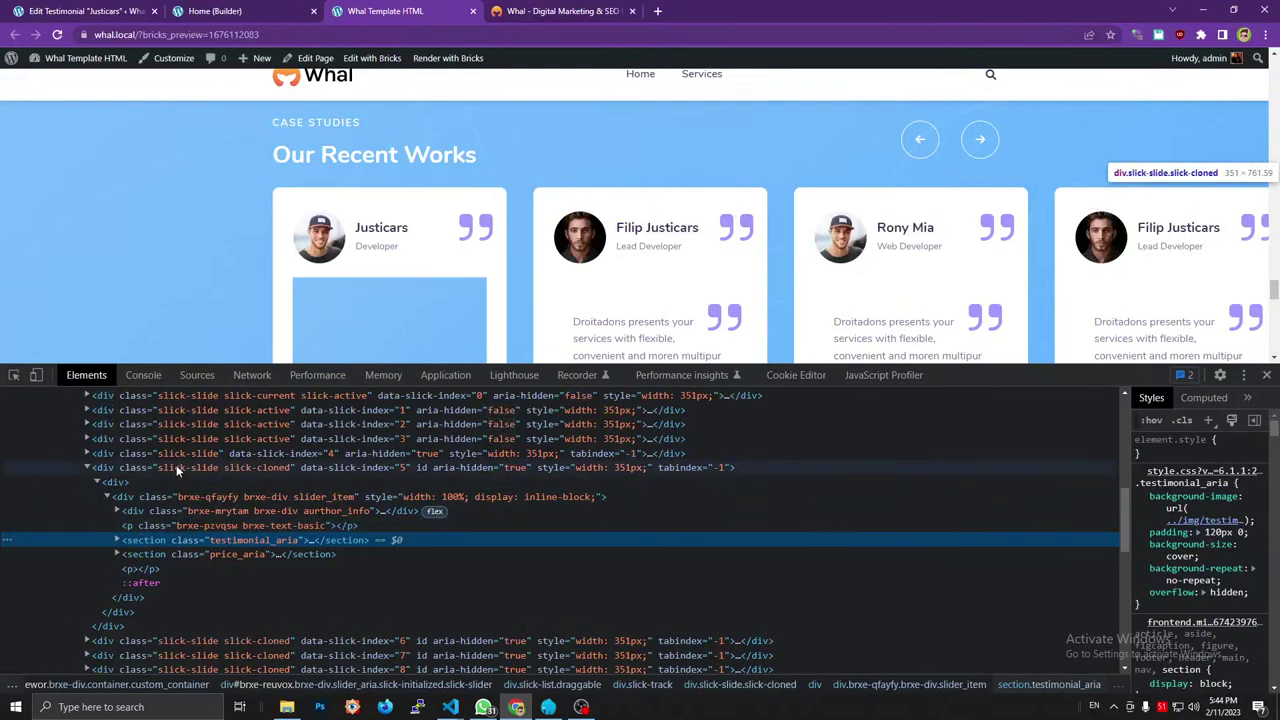
click(114, 482)
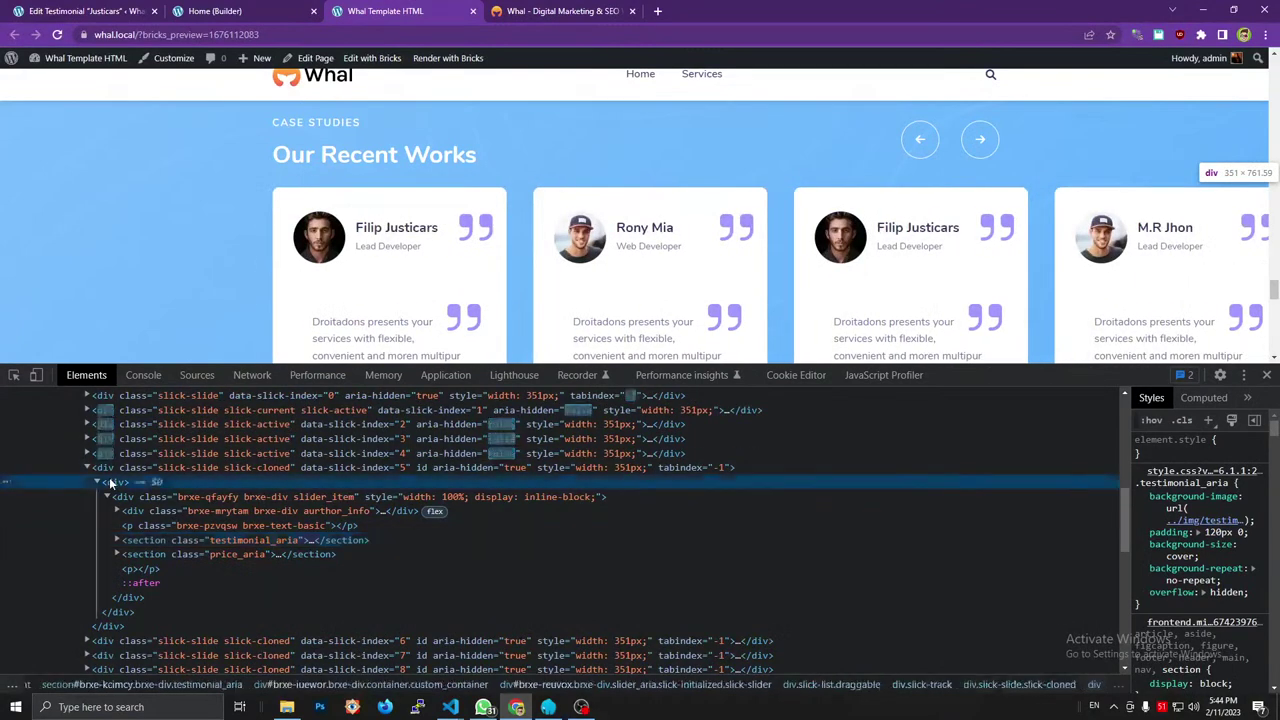
click(170, 498)
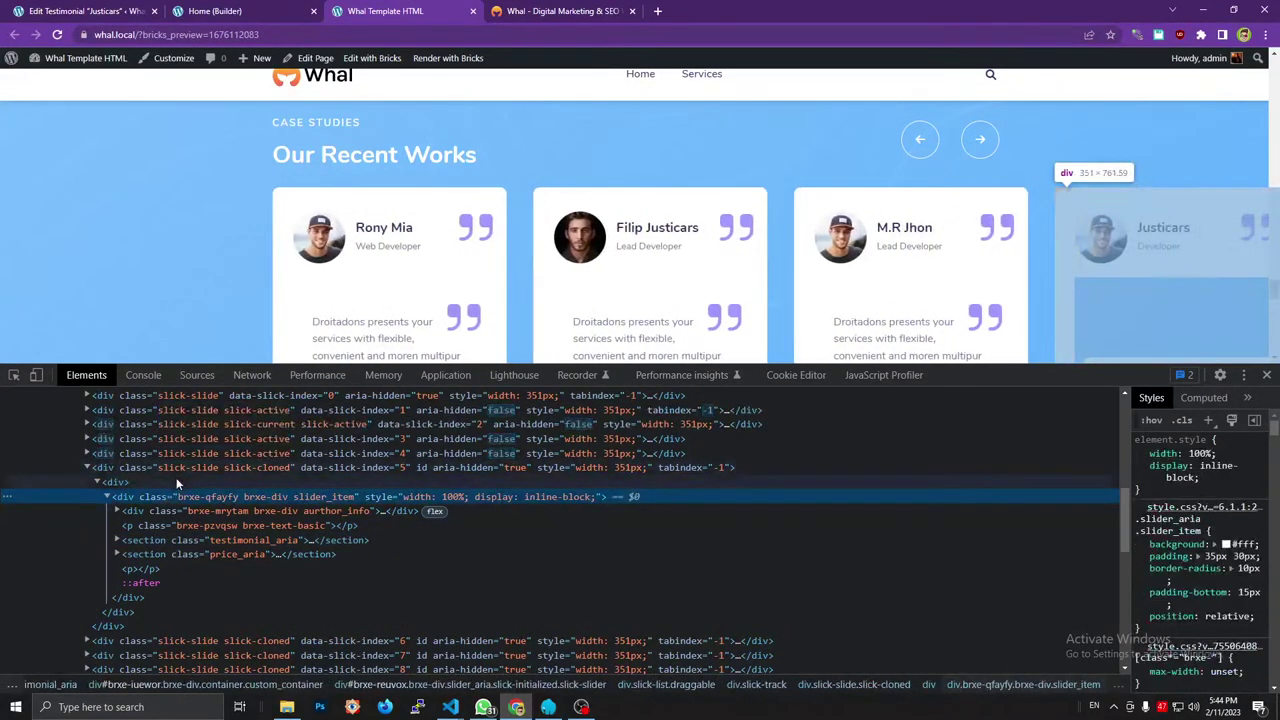
click(228, 526)
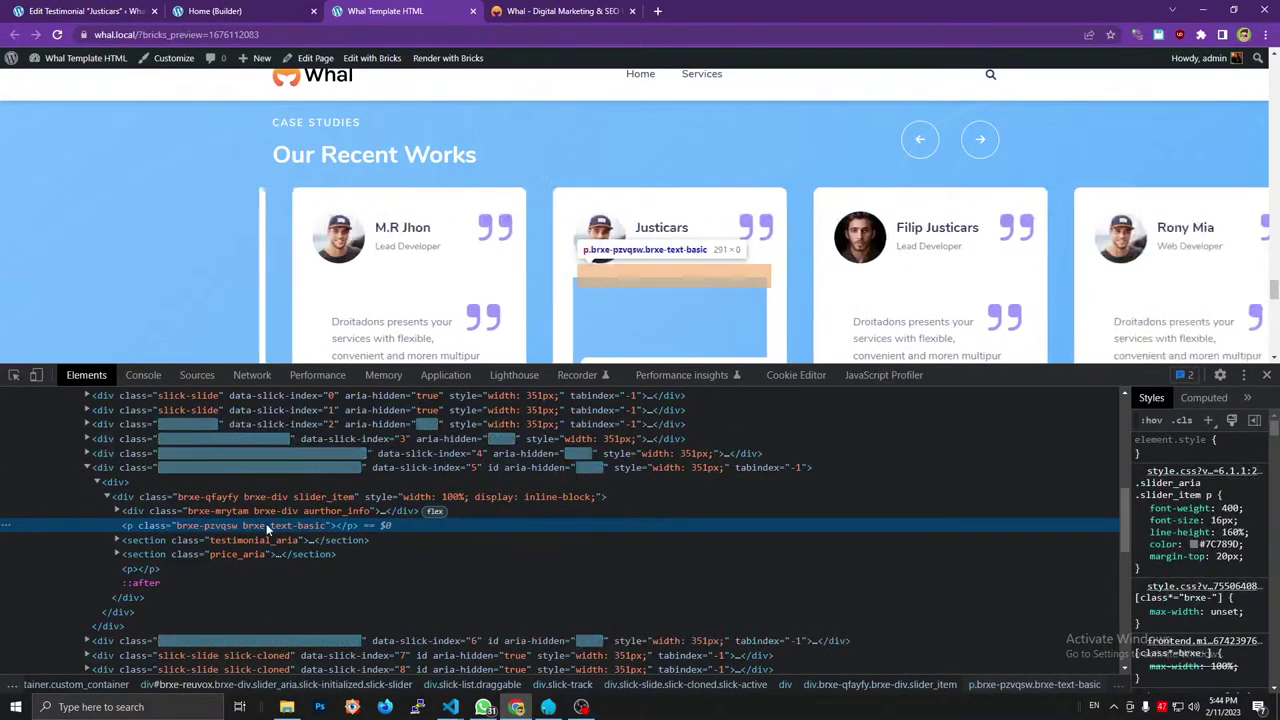
Open the builder Heading's settings showing {post_title} <span>{acf_occupation}</span>.
click(240, 16)
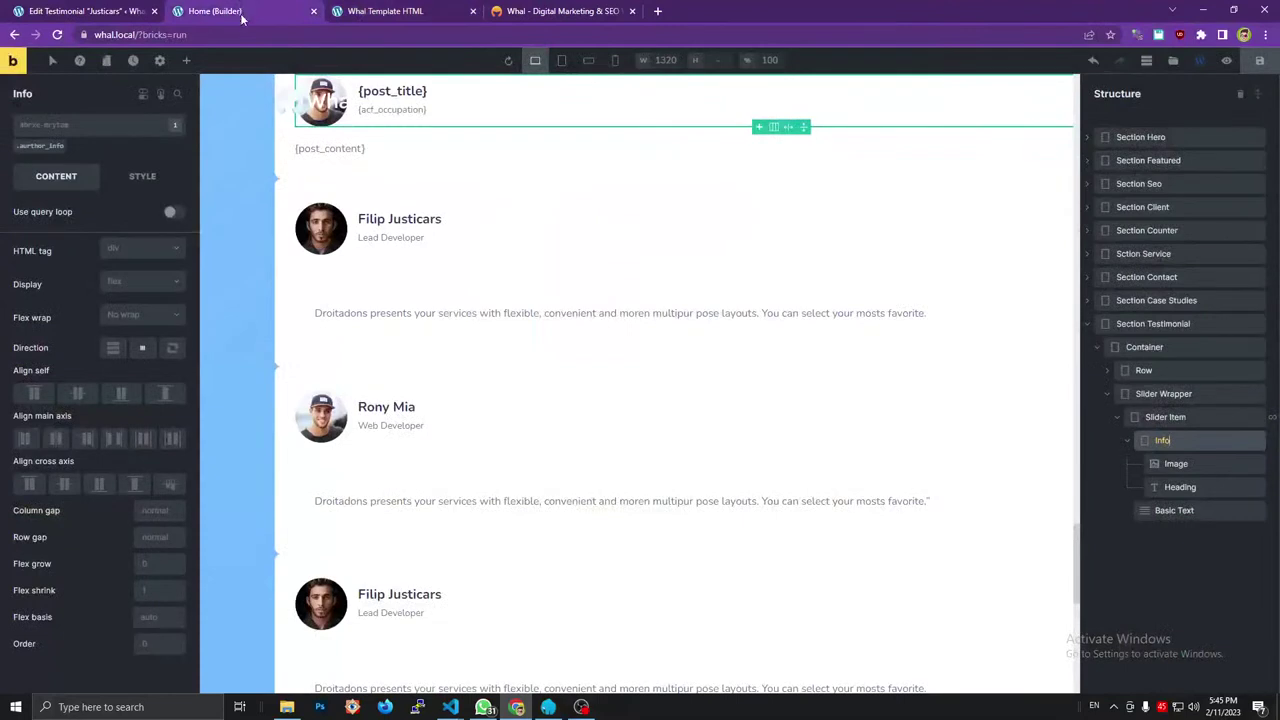
click(1180, 487)
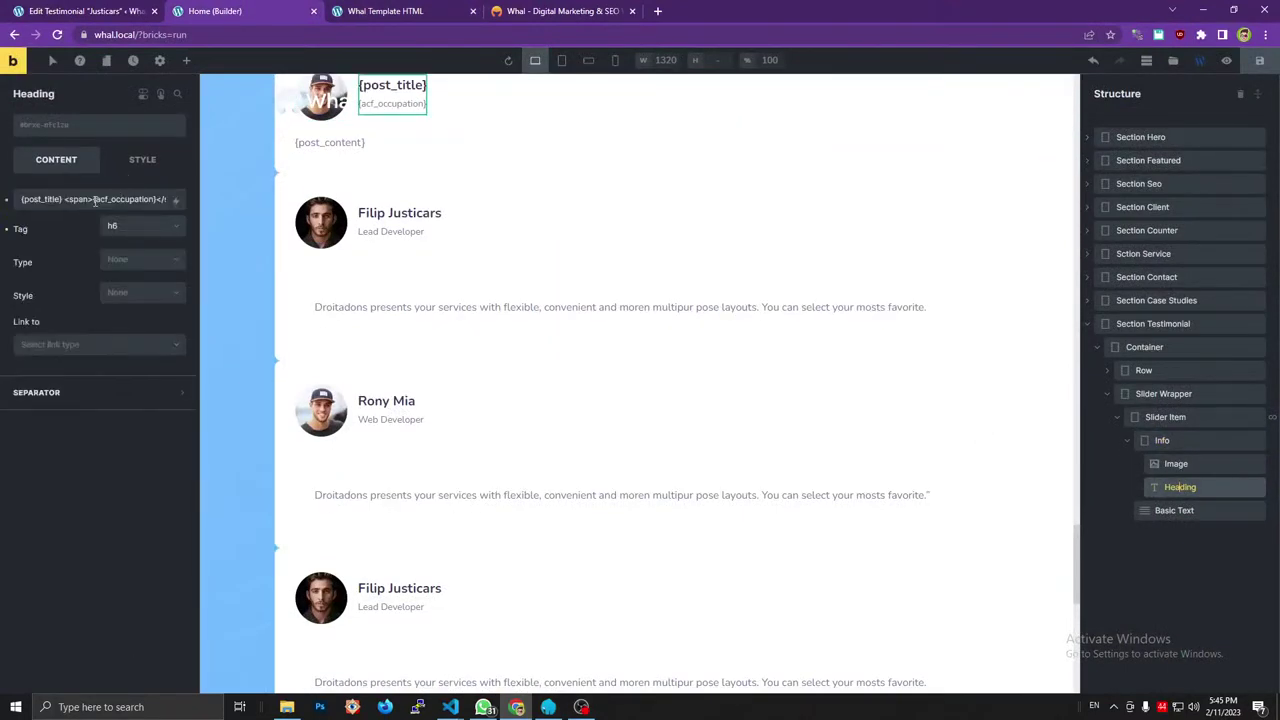
drag(95, 200, 26, 200)
click(93, 199)
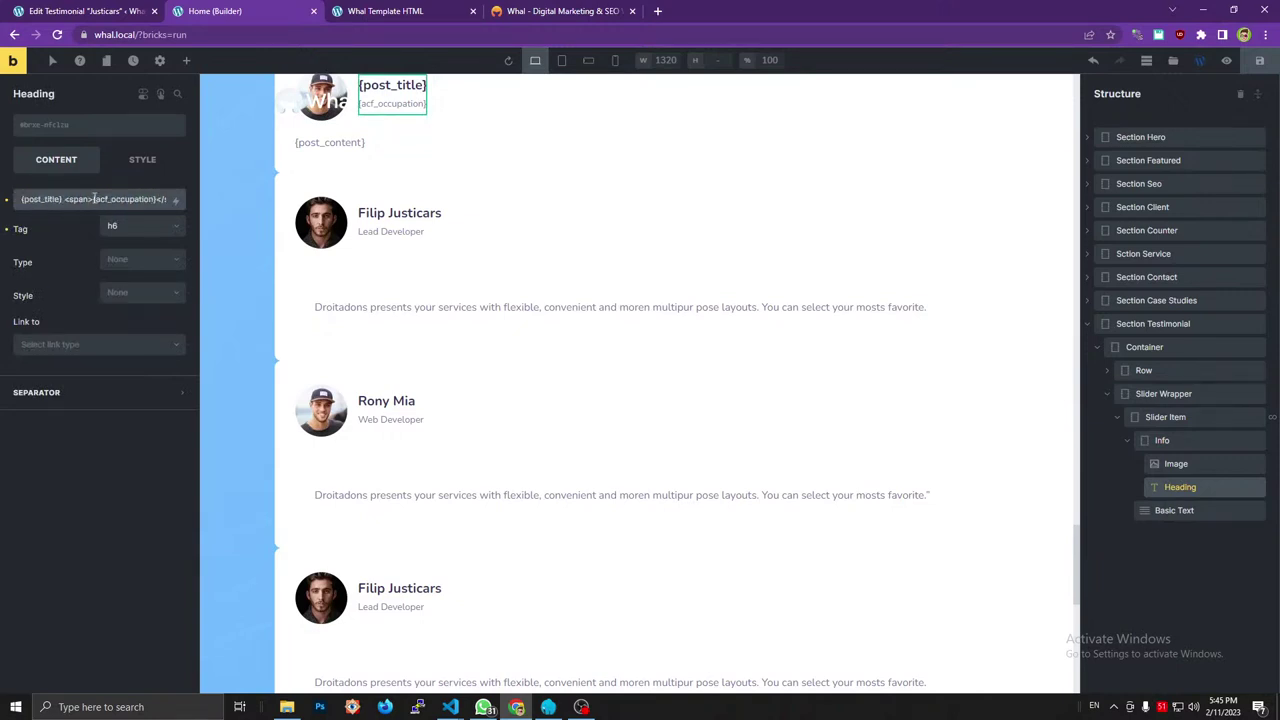
Strip the opening and closing div lines from the first testimonial in Text view and update it.
click(97, 9)
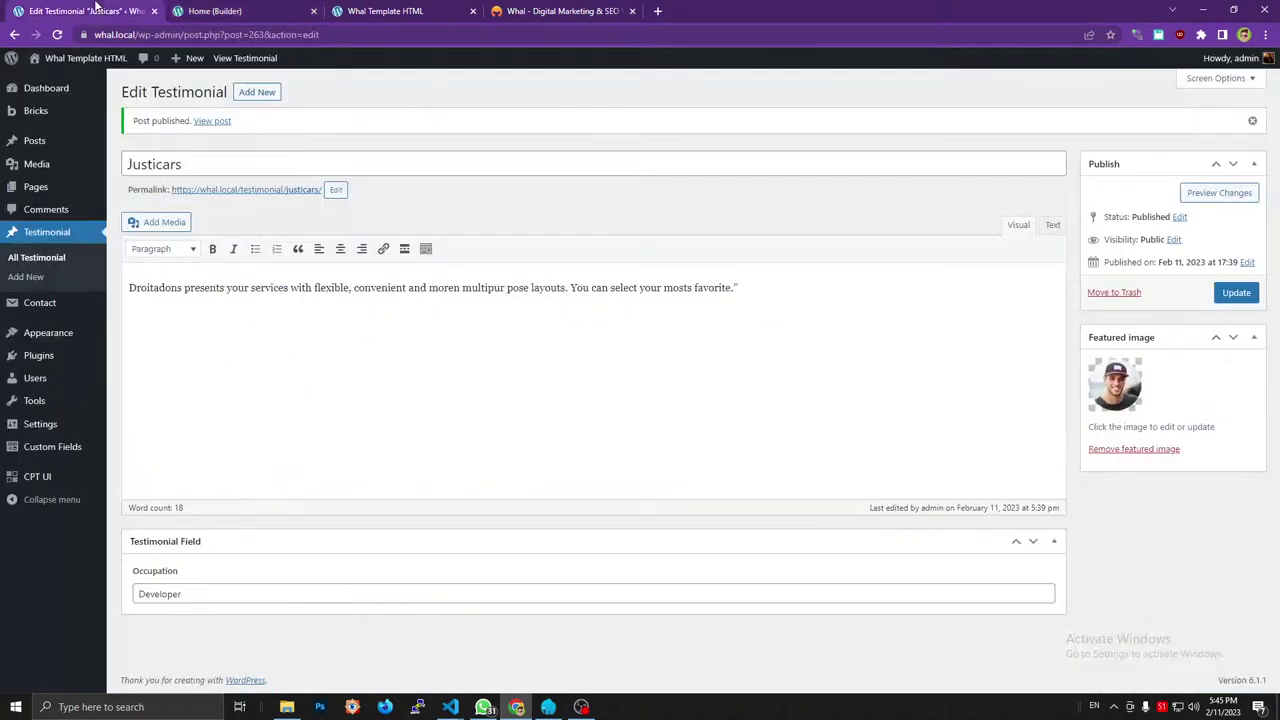
click(68, 258)
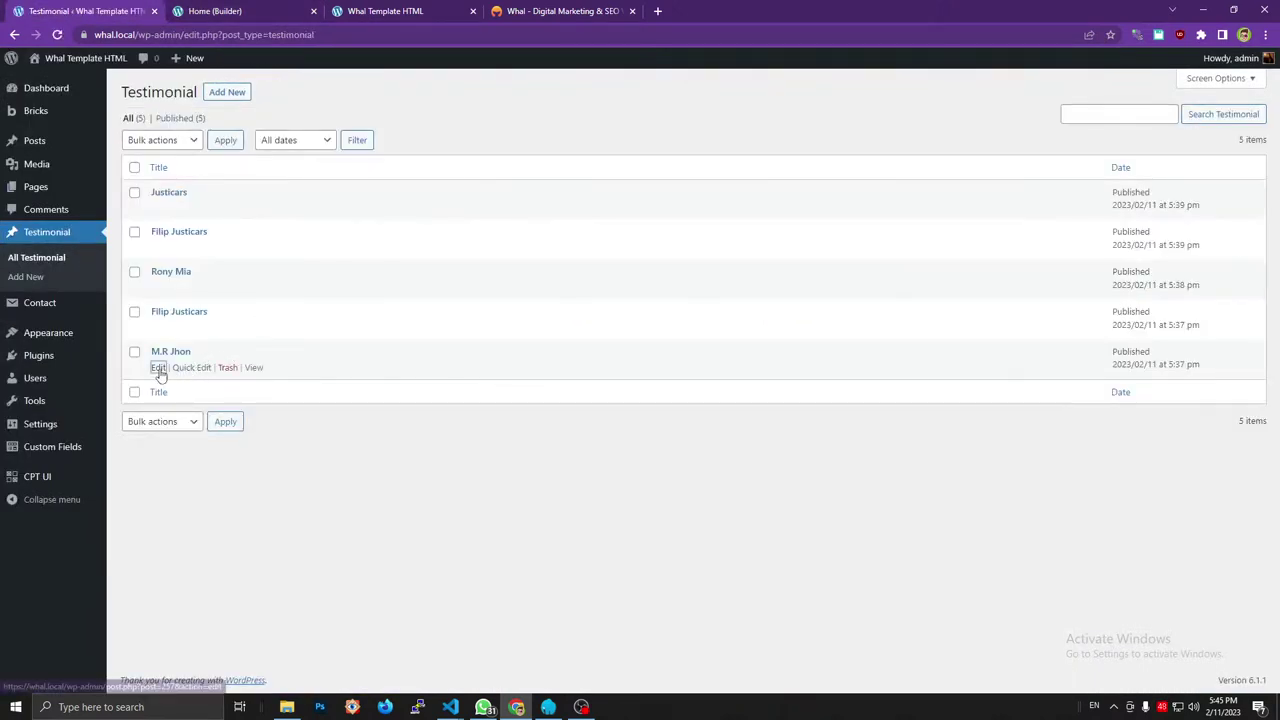
click(158, 369)
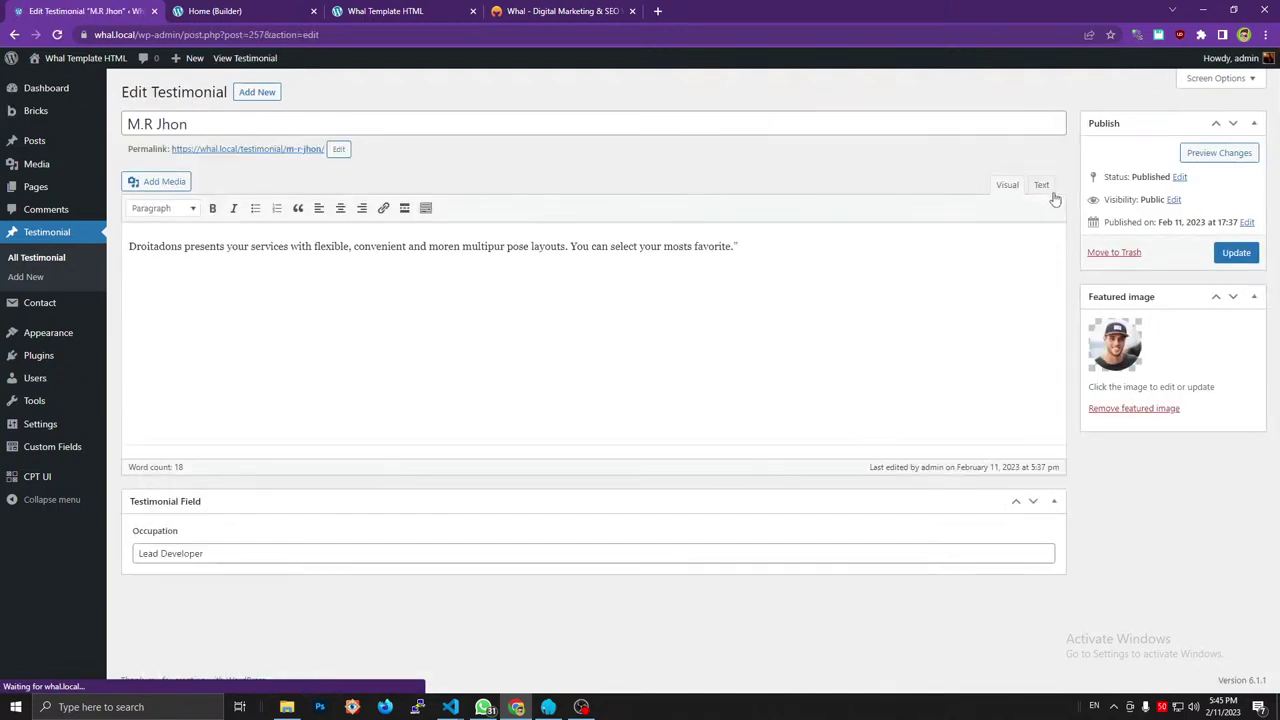
click(1051, 185)
triple_click(233, 231)
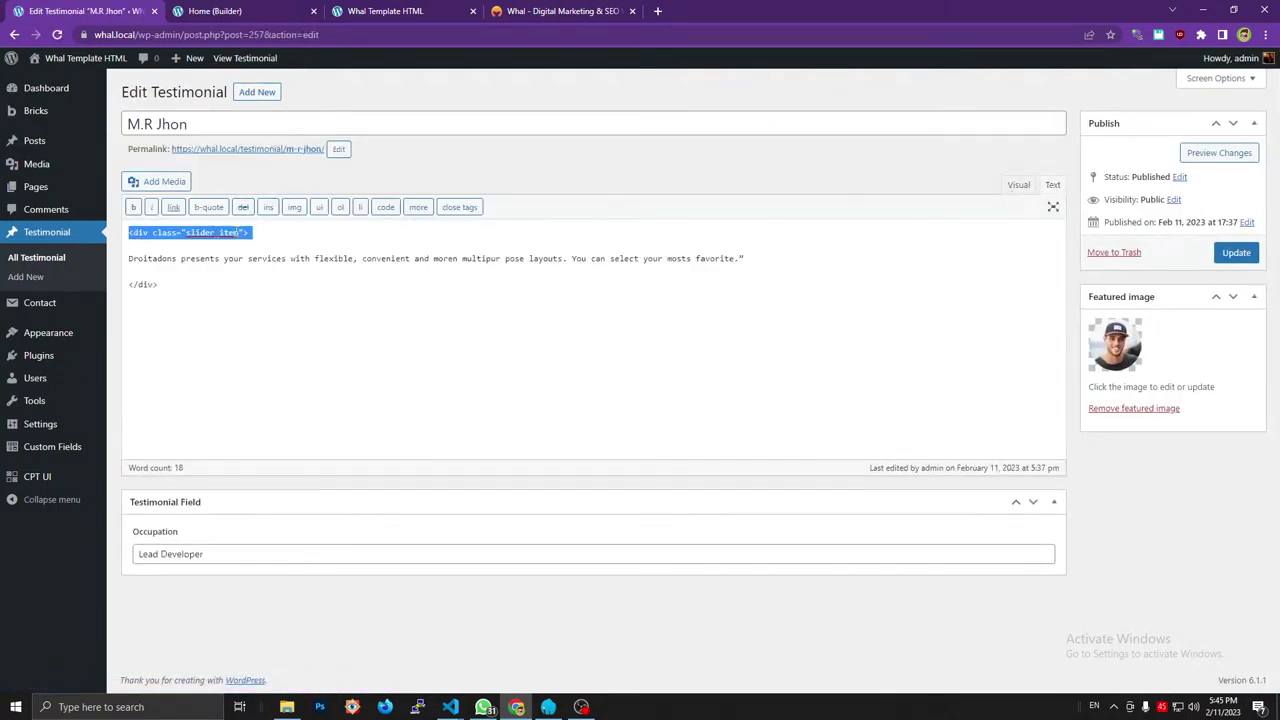
key(Delete)
key(Delete)
key(Delete)
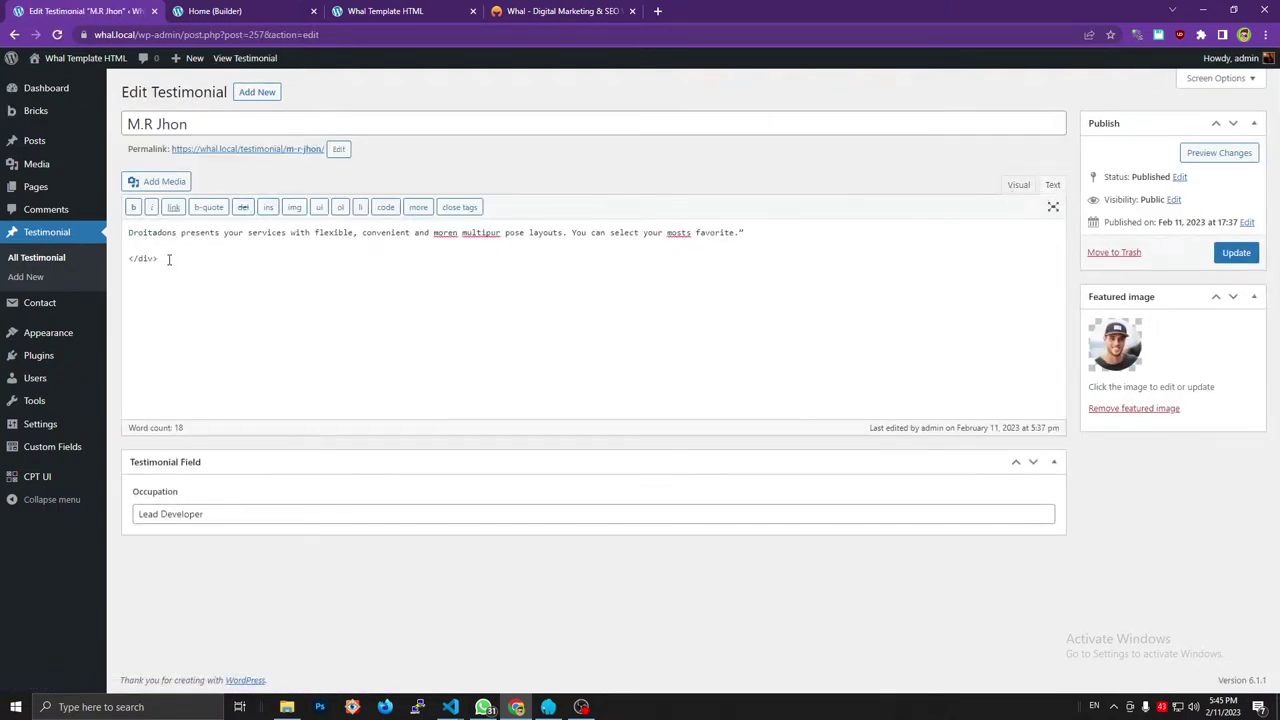
drag(169, 259, 123, 262)
key(BackSpace)
key(BackSpace)
click(1236, 253)
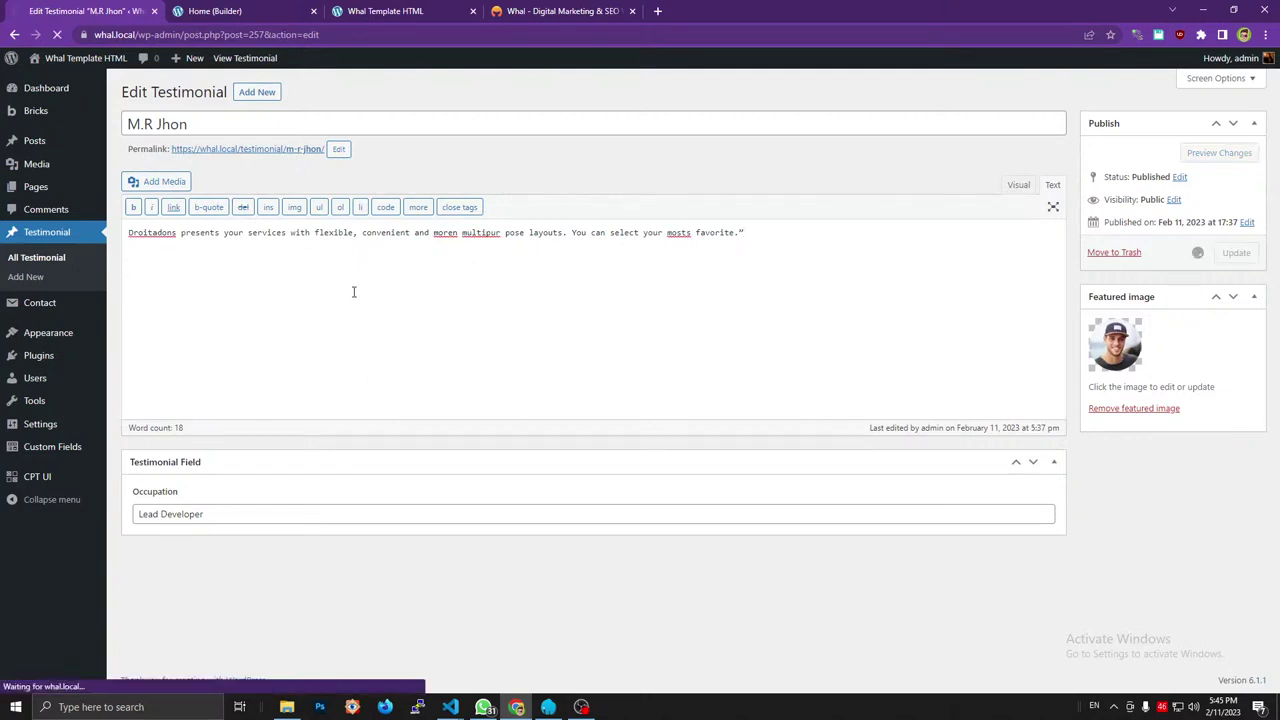
Remove the wrapping div markup from the second testimonial and update it.
click(535, 10)
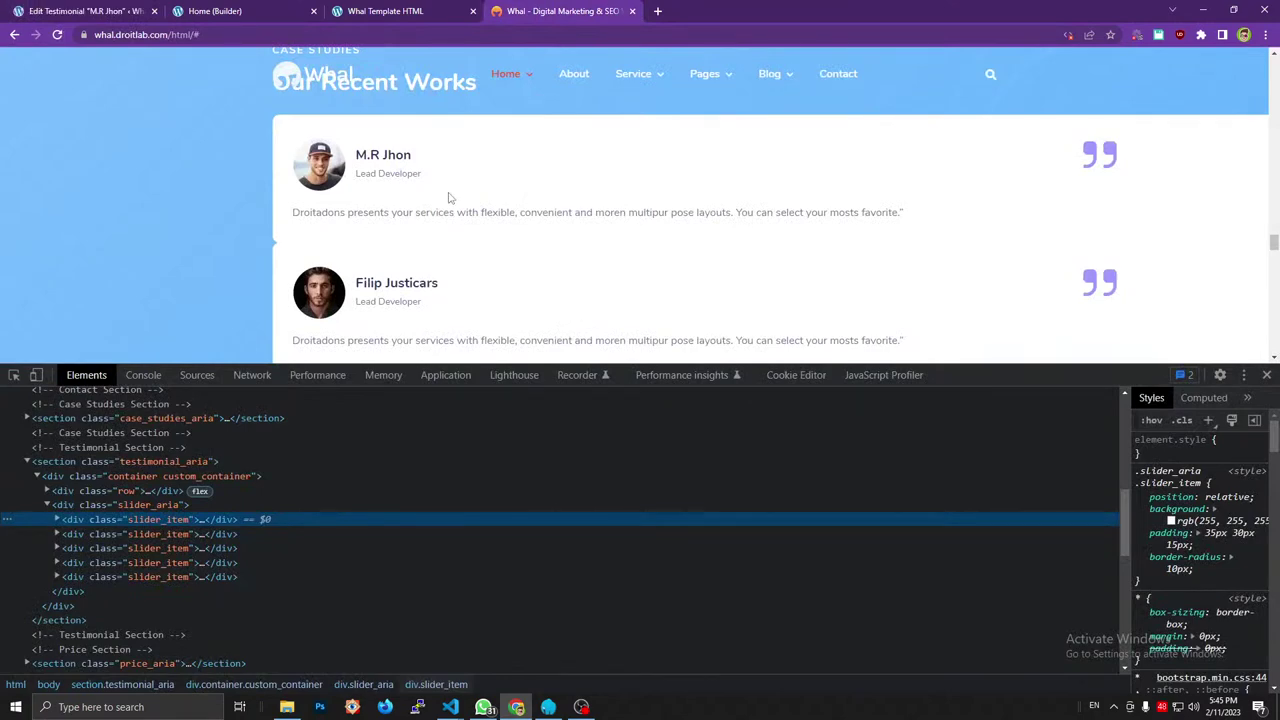
click(65, 10)
click(96, 259)
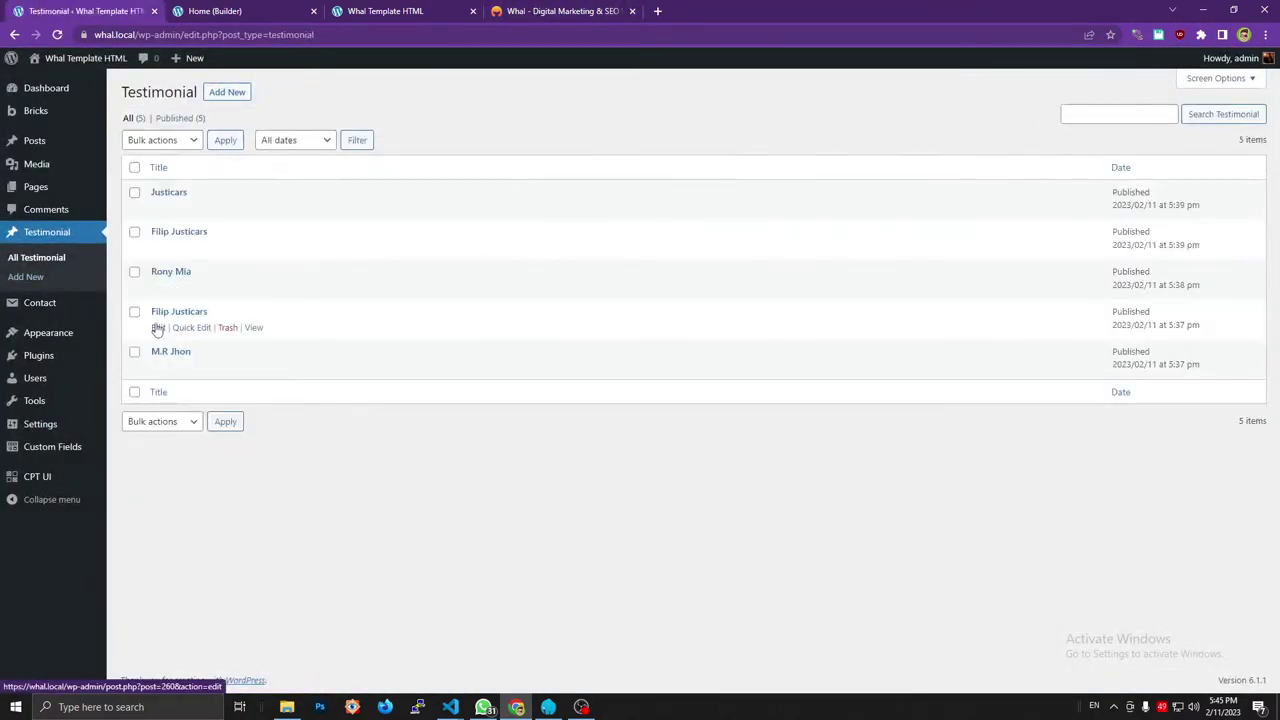
click(158, 327)
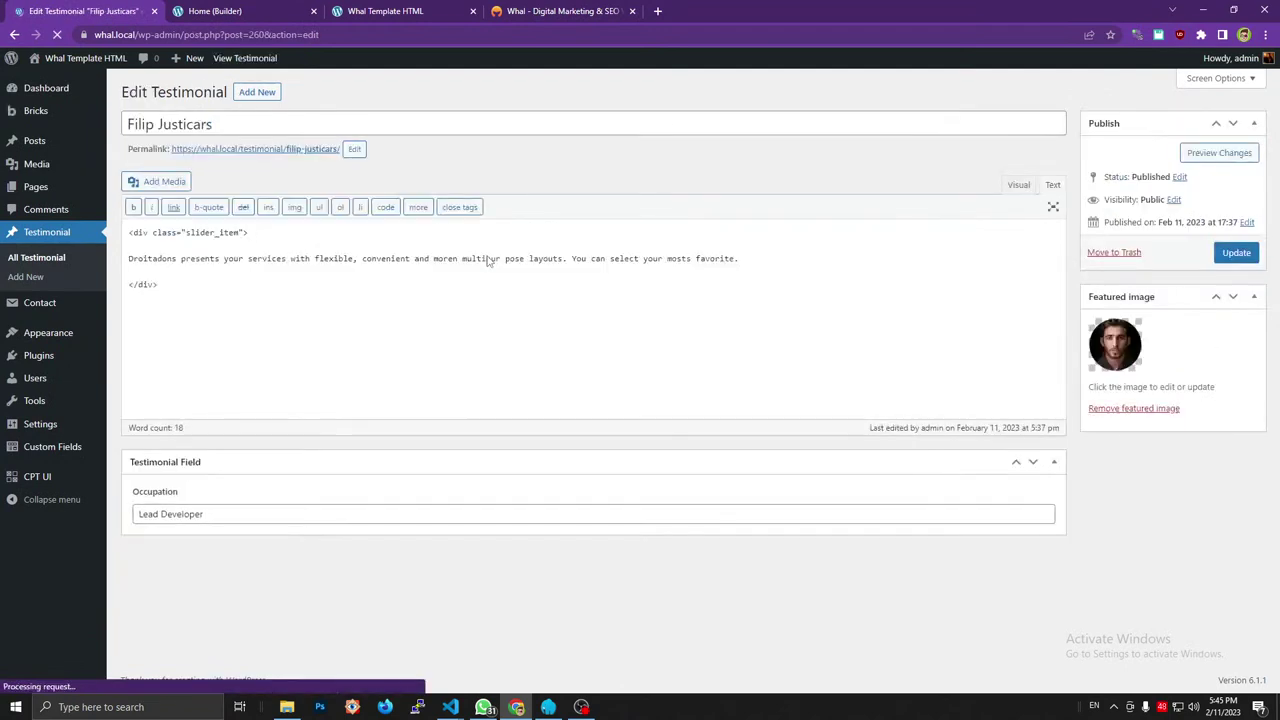
drag(250, 233, 94, 261)
key(BackSpace)
key(Delete)
key(Delete)
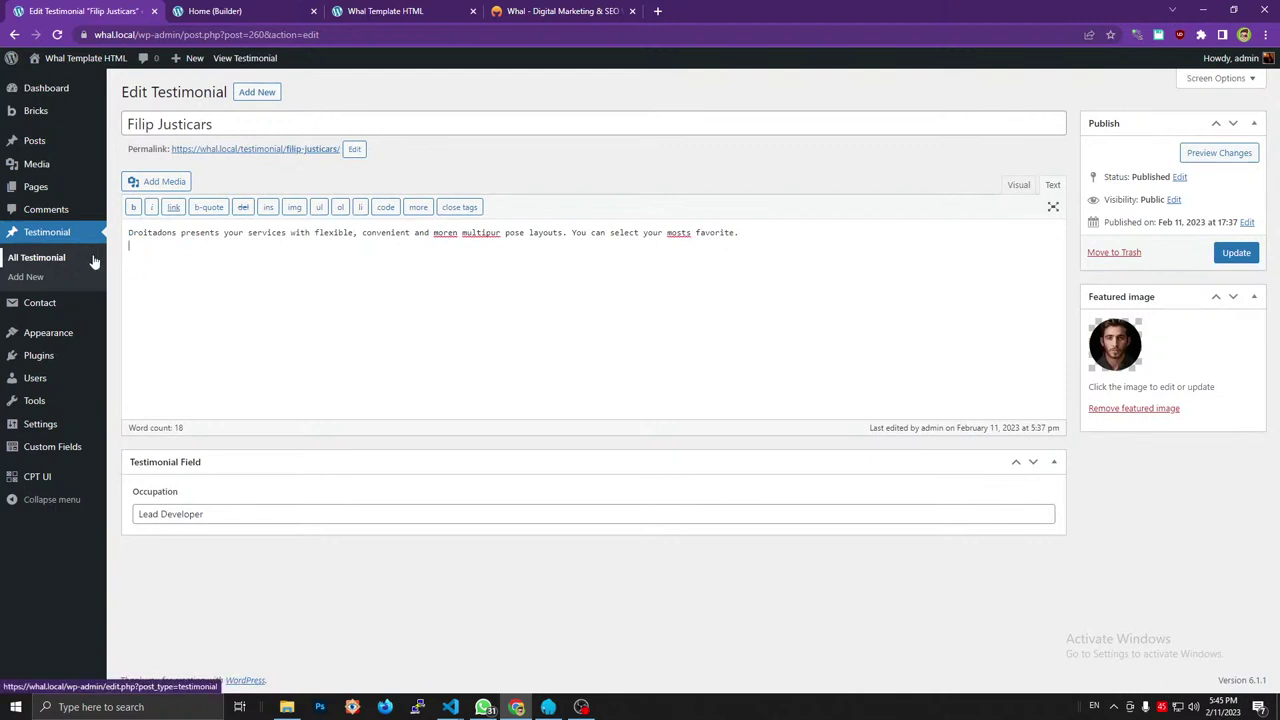
click(1228, 253)
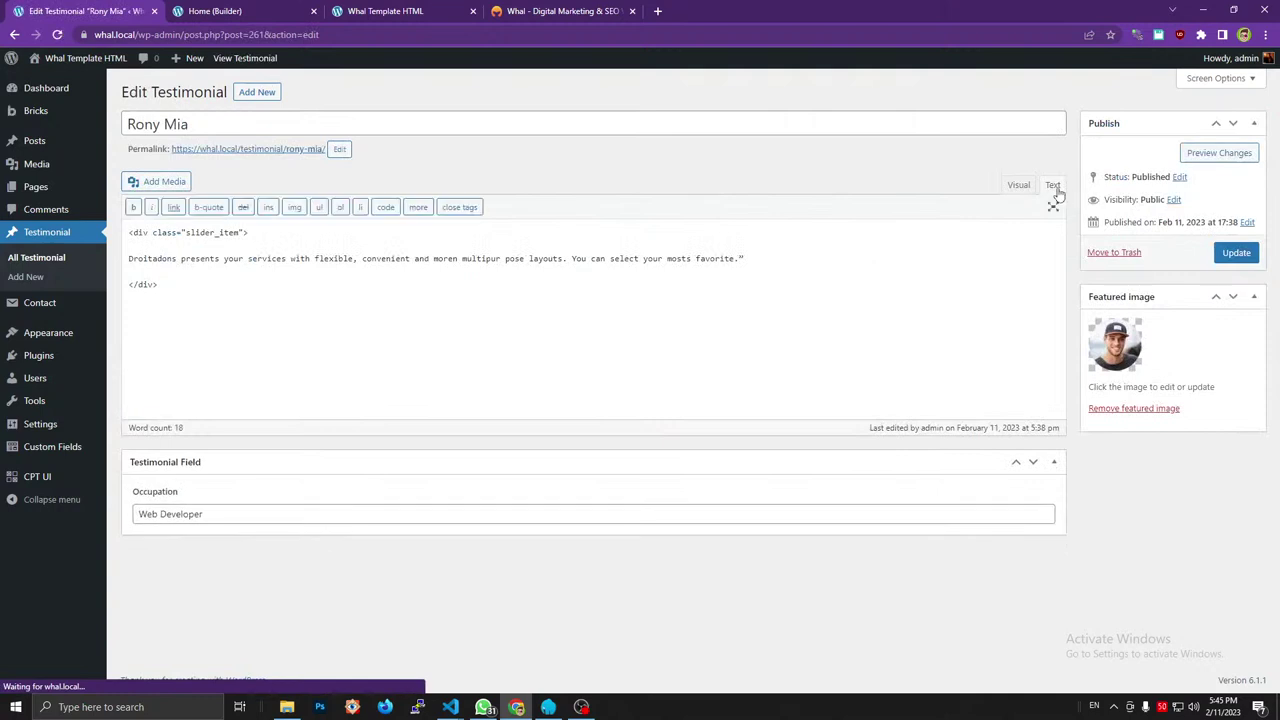
Delete the opening and closing div lines from the third testimonial and update it.
drag(256, 237, 127, 233)
key(BackSpace)
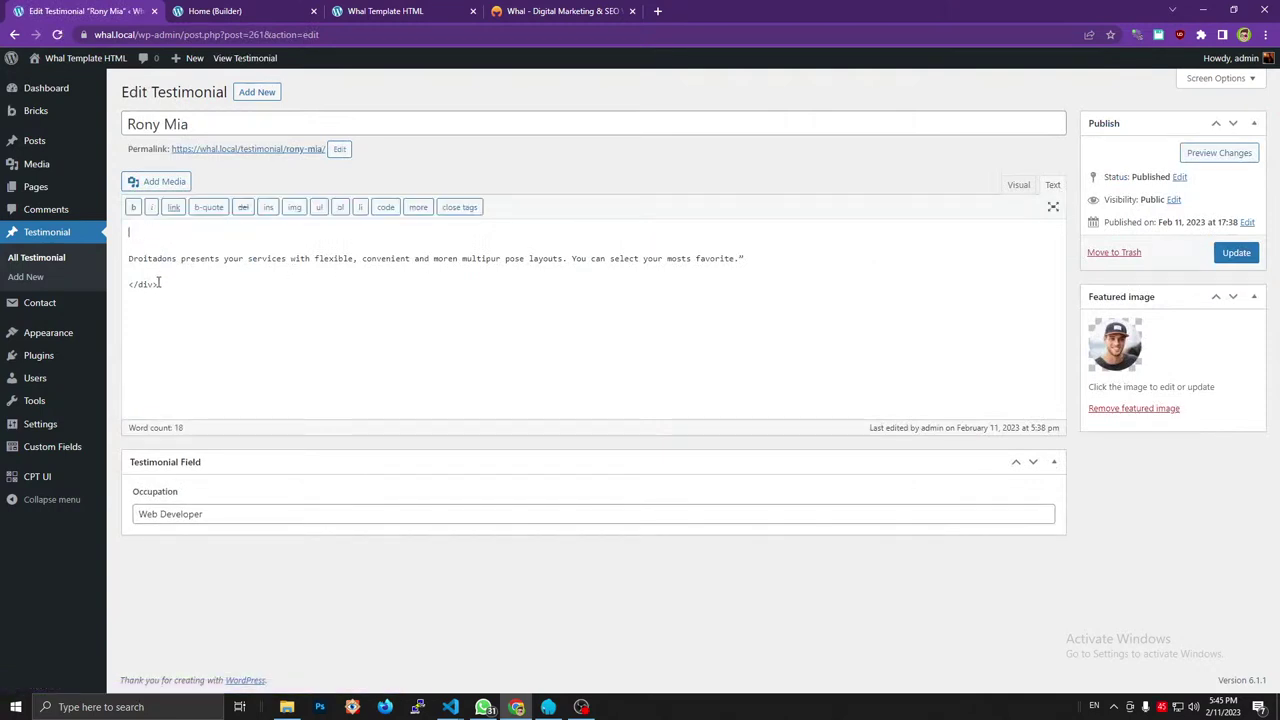
drag(160, 284, 113, 282)
key(BackSpace)
key(BackSpace)
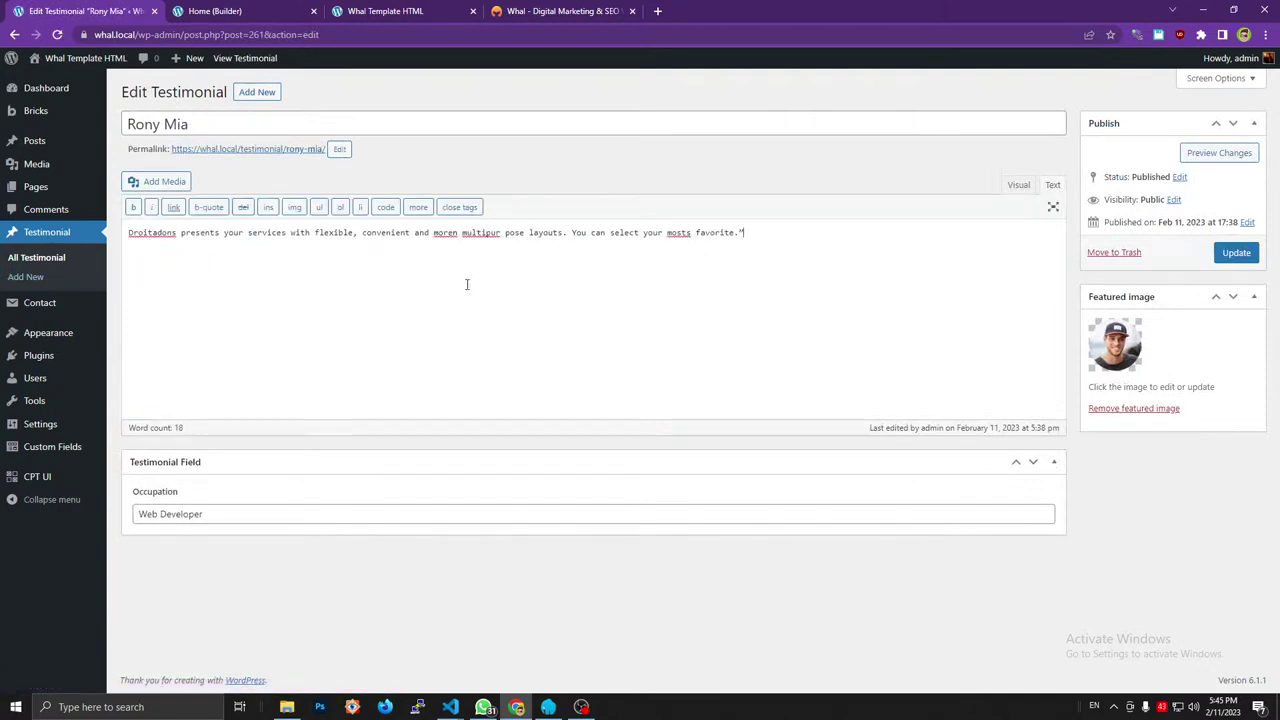
click(1230, 253)
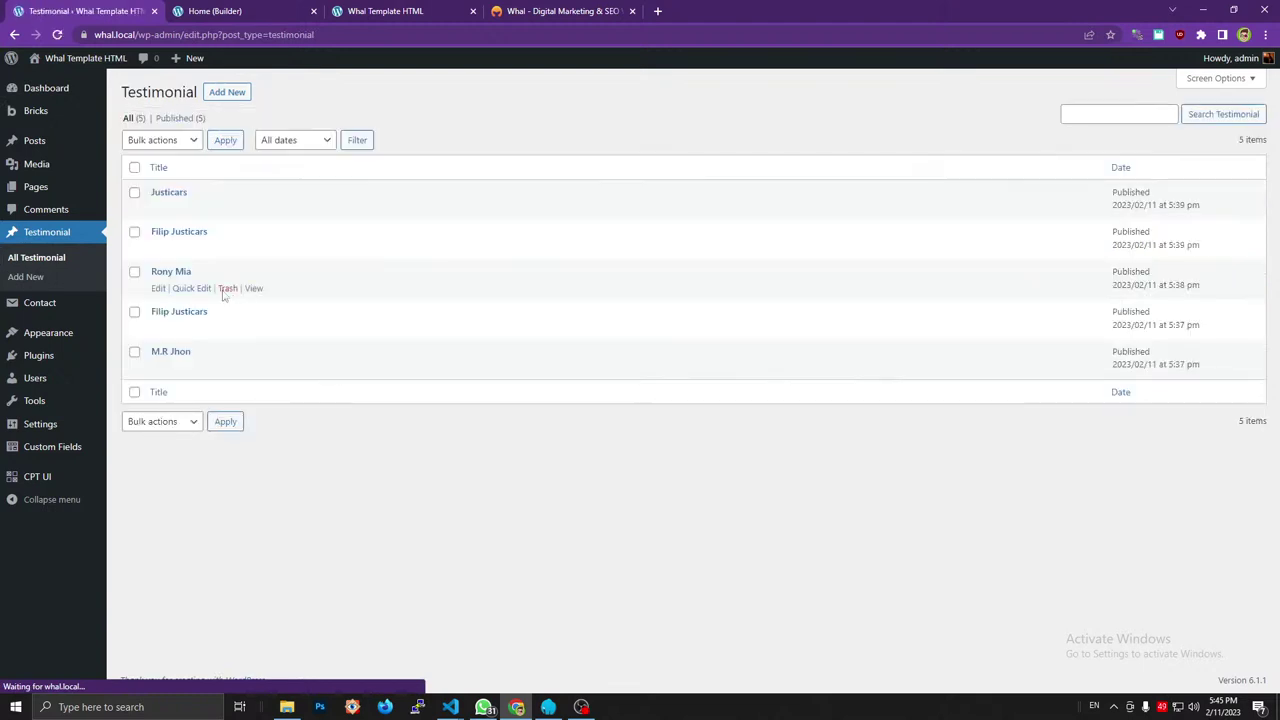
Remove the opening div line and blank line from the fourth testimonial and update it.
click(159, 249)
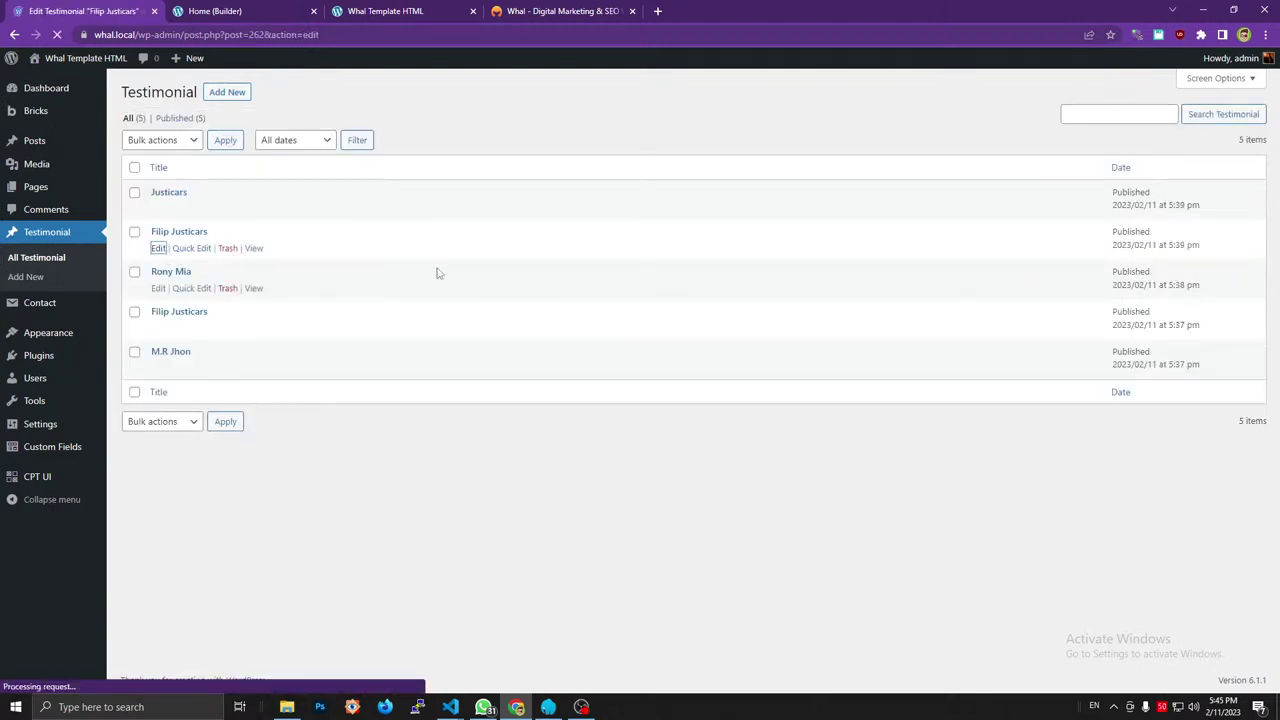
triple_click(257, 238)
key(BackSpace)
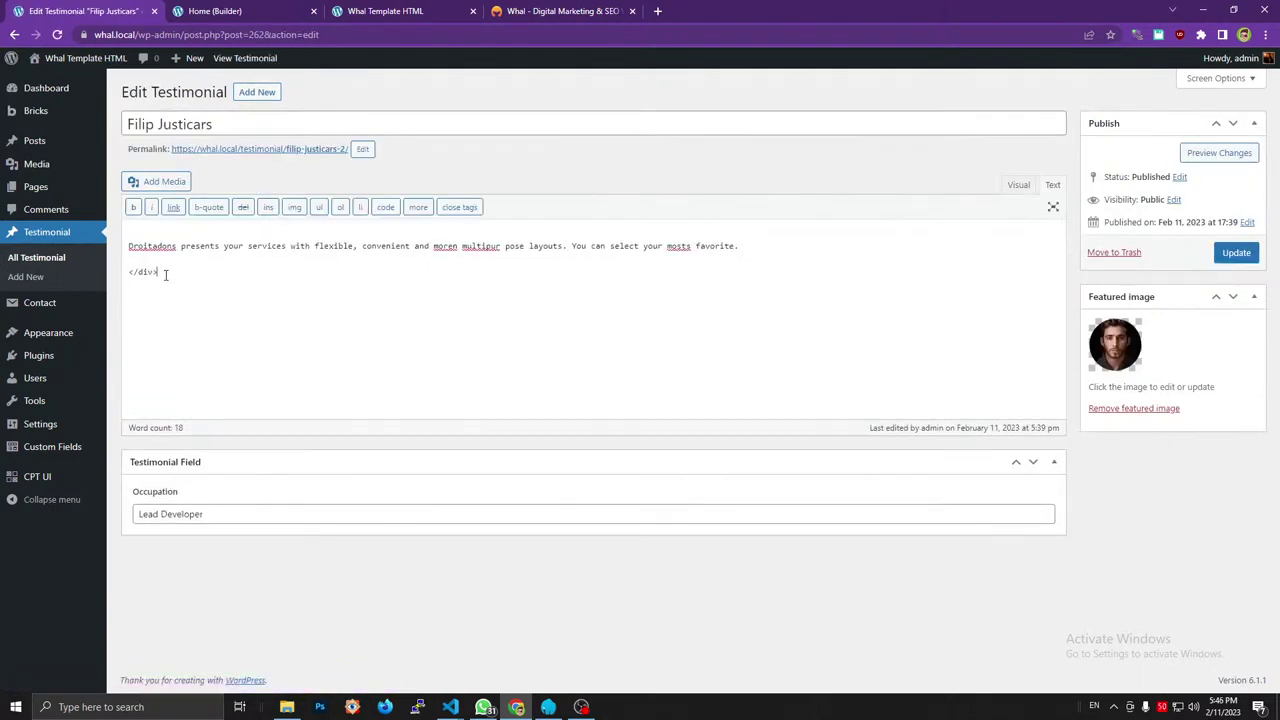
key(BackSpace)
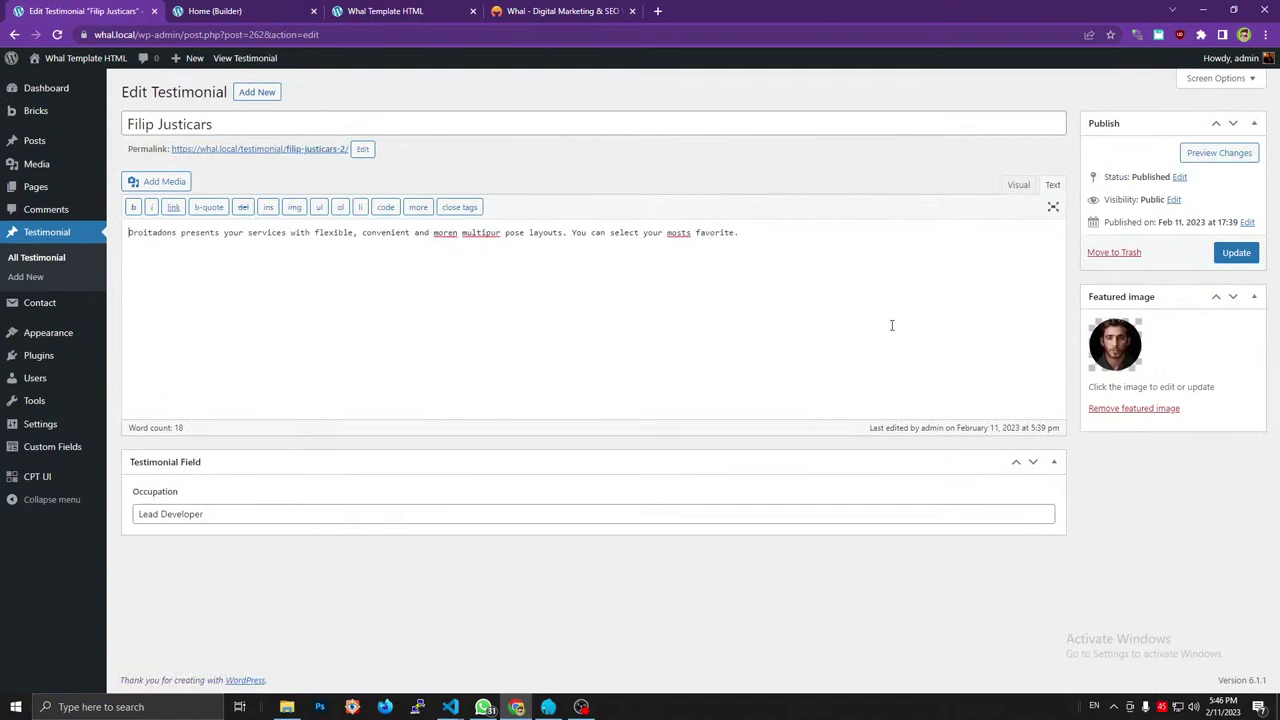
click(1233, 256)
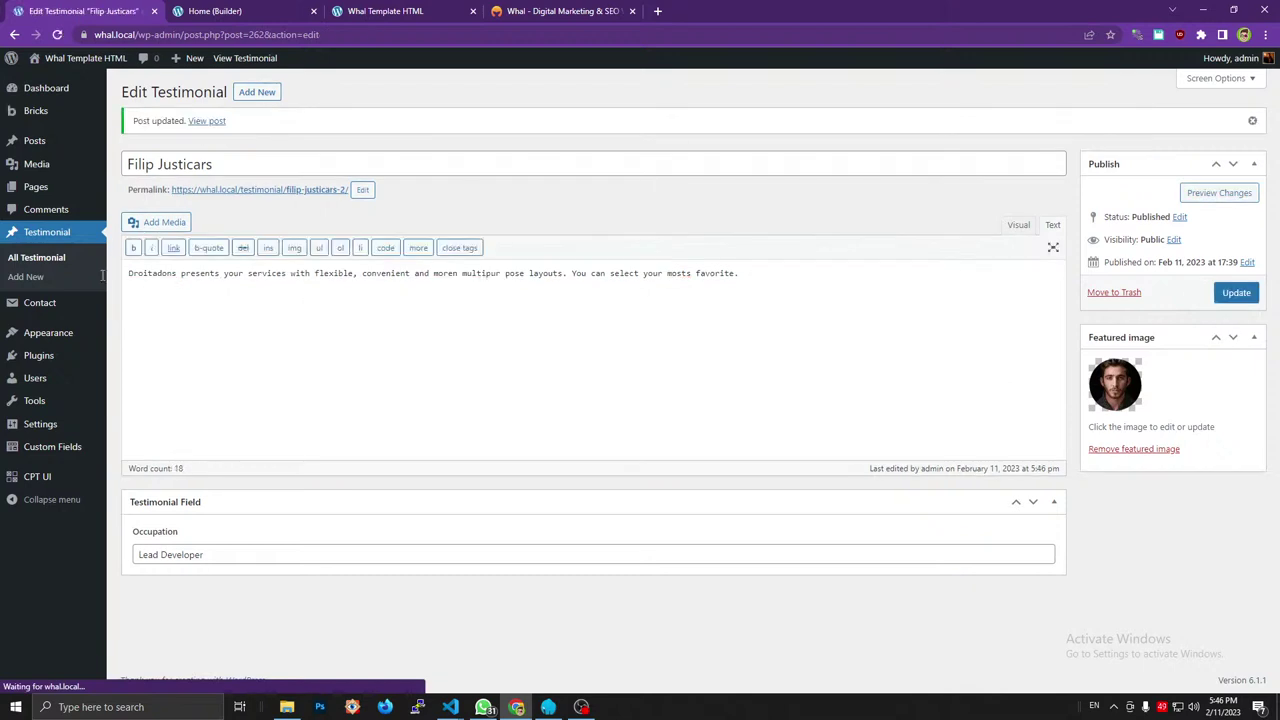
Delete the section and div markup around the fifth testimonial's quote and update it.
click(40, 258)
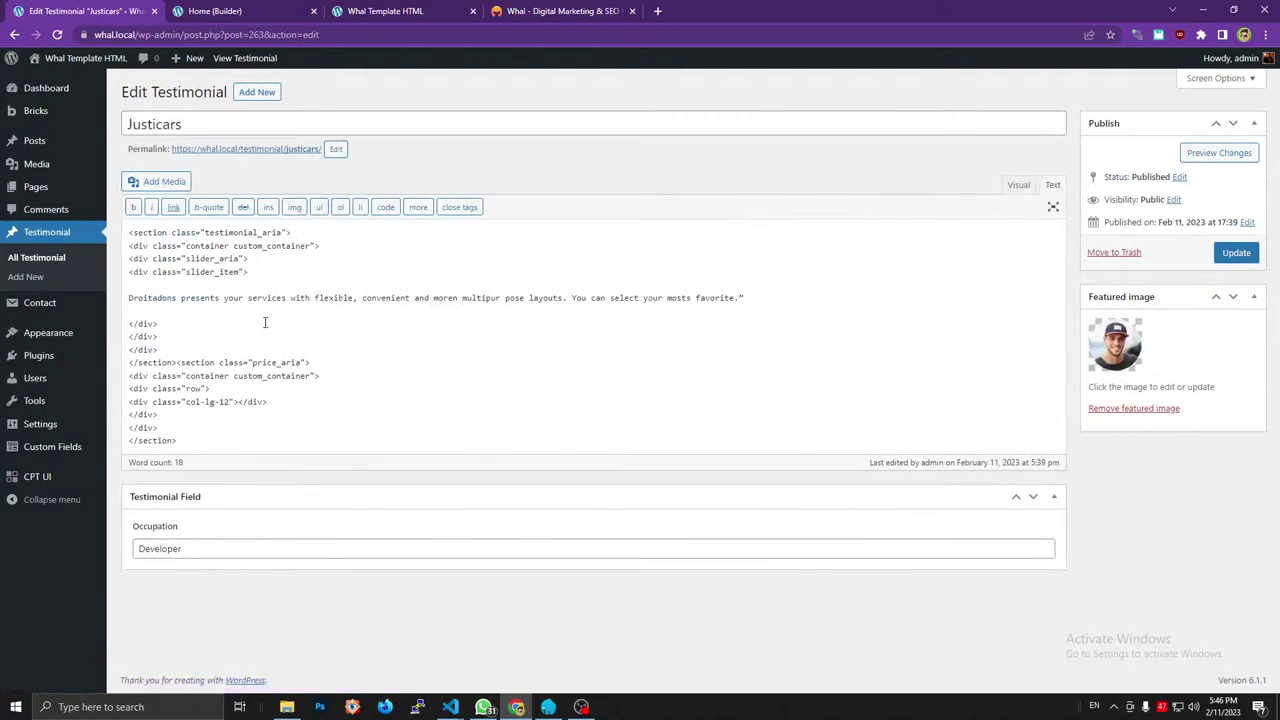
drag(208, 447, 128, 320)
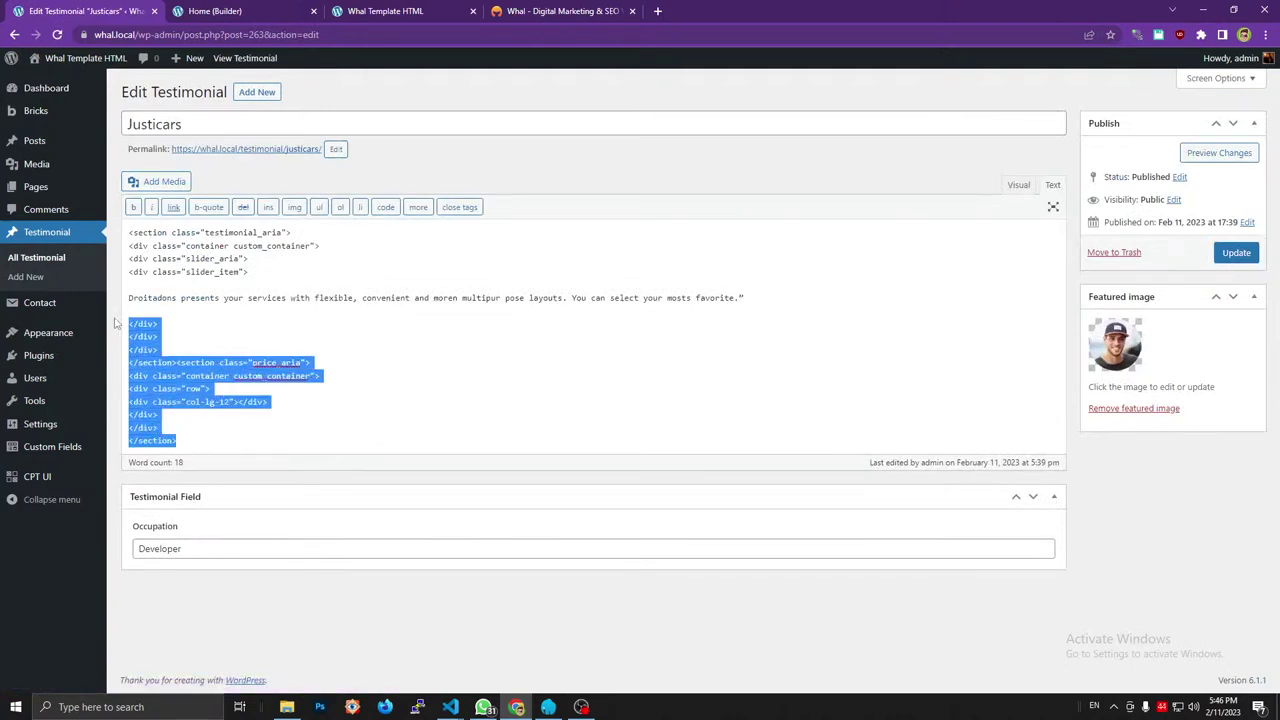
key(BackSpace)
key(BackSpace)
key(BackSpace)
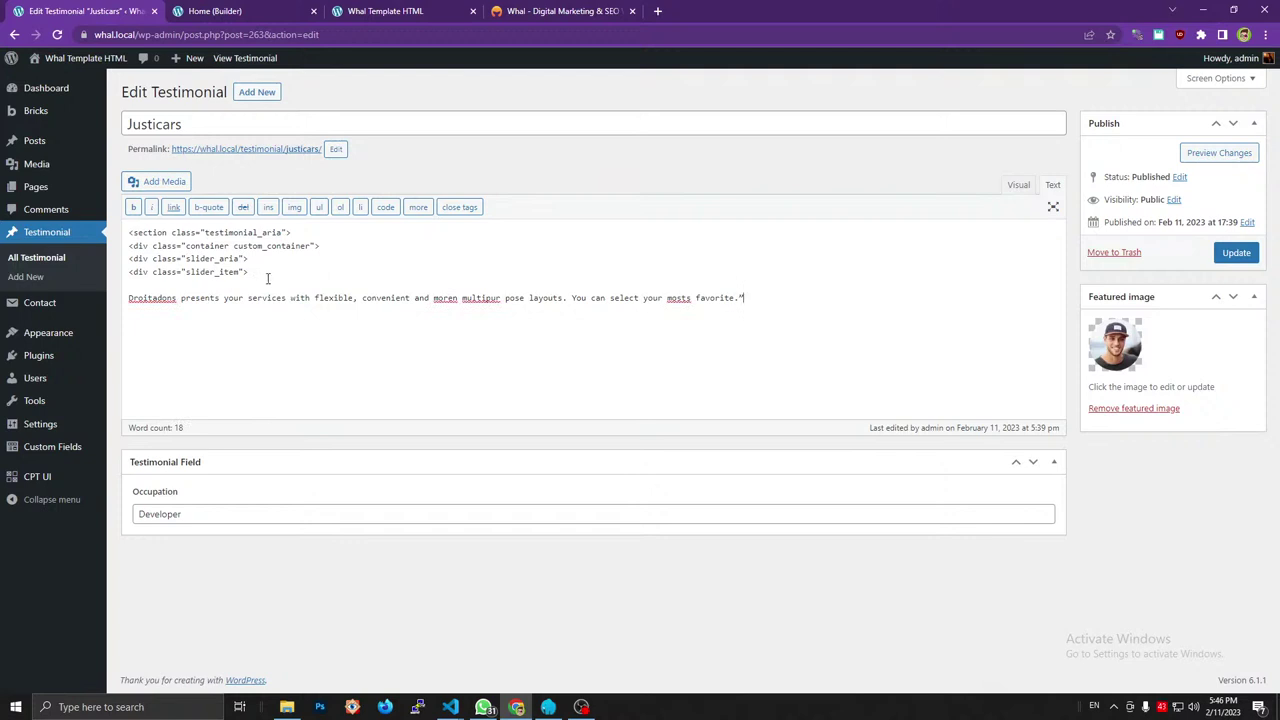
drag(267, 278, 40, 210)
key(BackSpace)
key(Delete)
key(Delete)
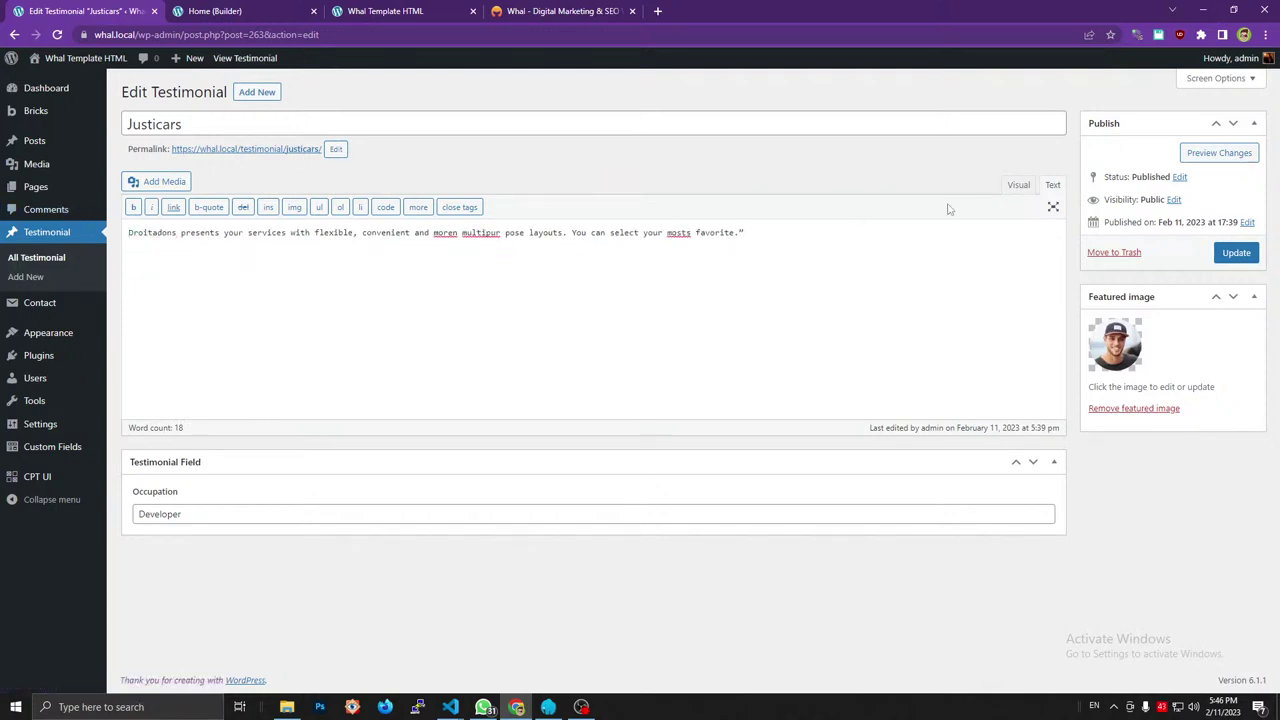
click(1236, 252)
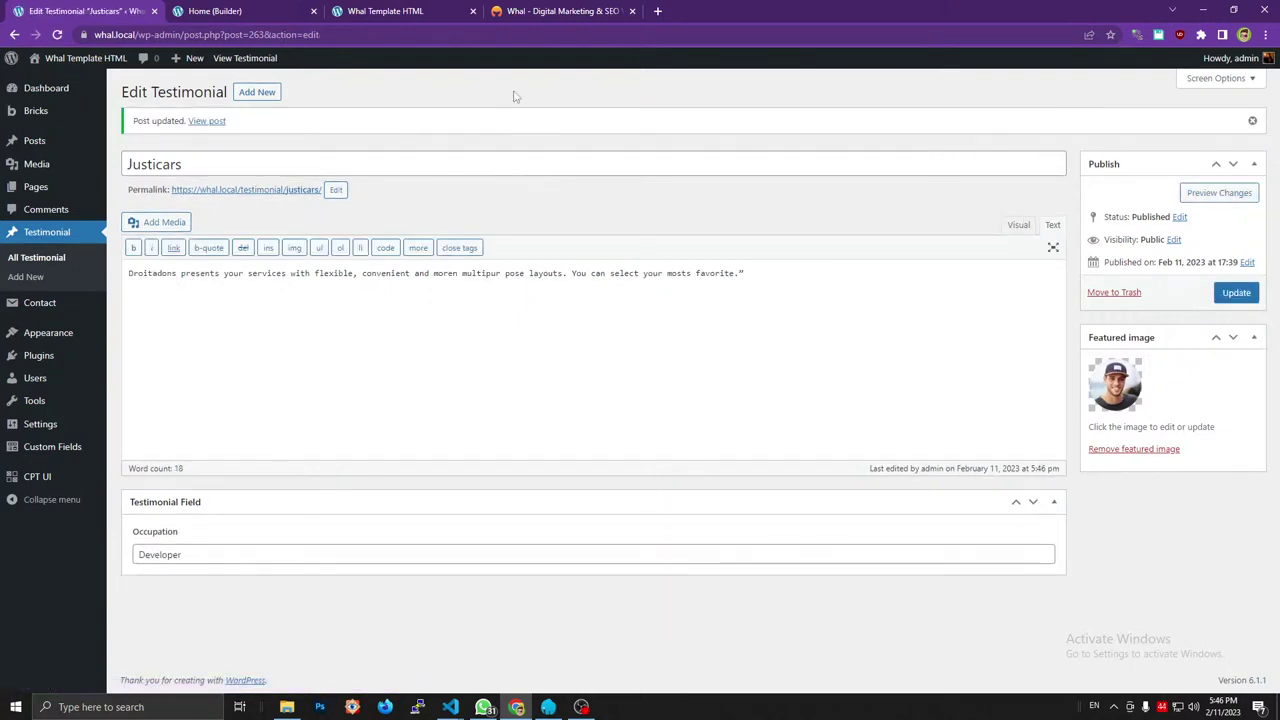
click(549, 11)
Reload the Whal Template HTML preview to check the cleaned testimonial quotes.
click(305, 10)
click(124, 9)
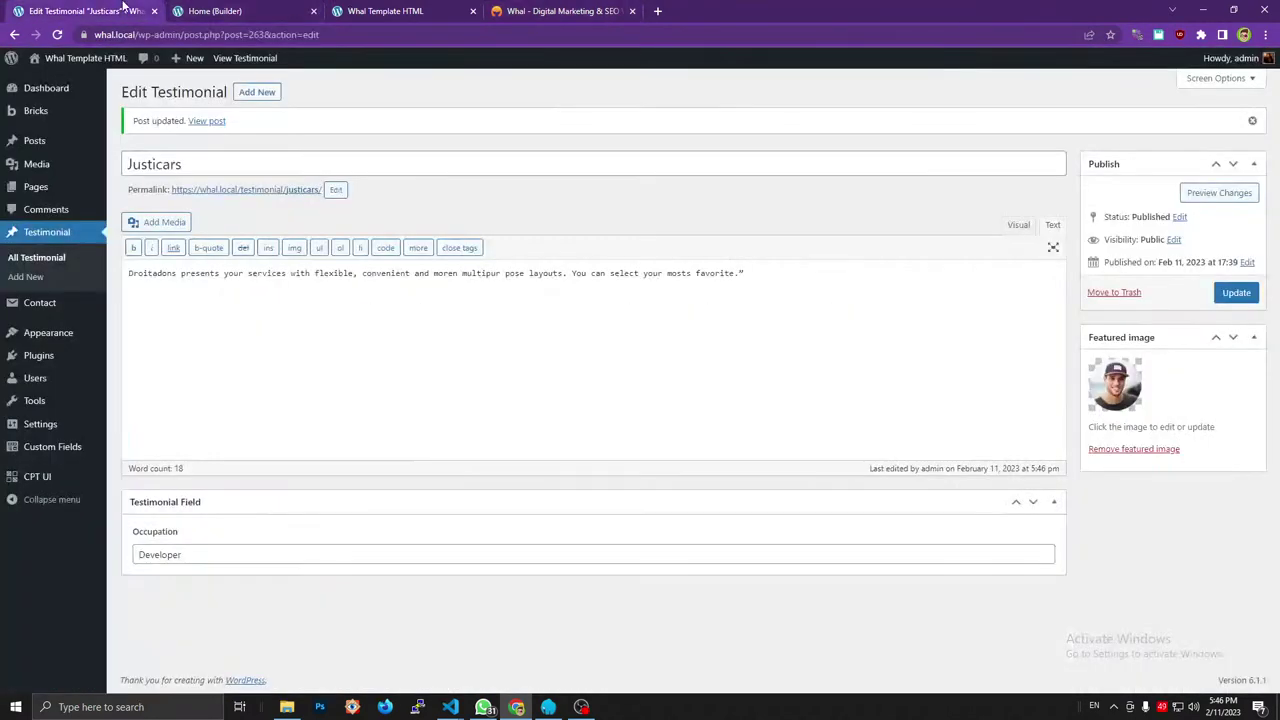
click(395, 10)
key(F5)
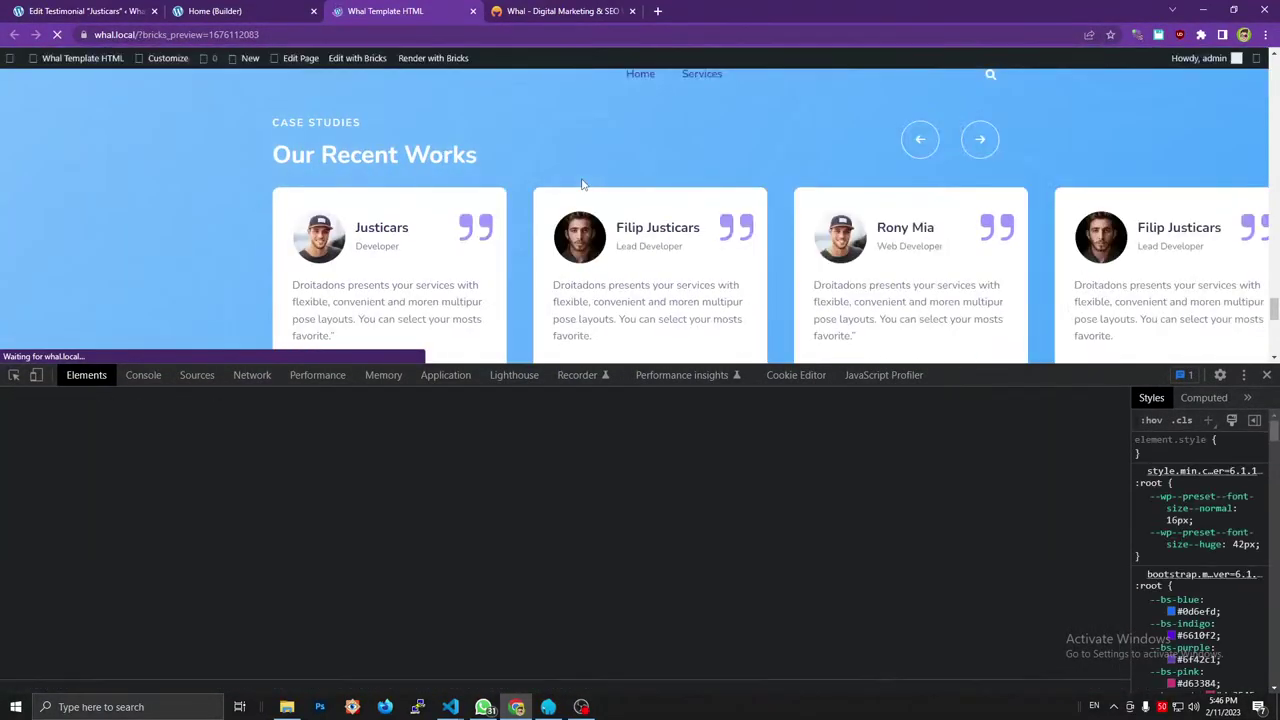
scroll(716, 248, down, 2)
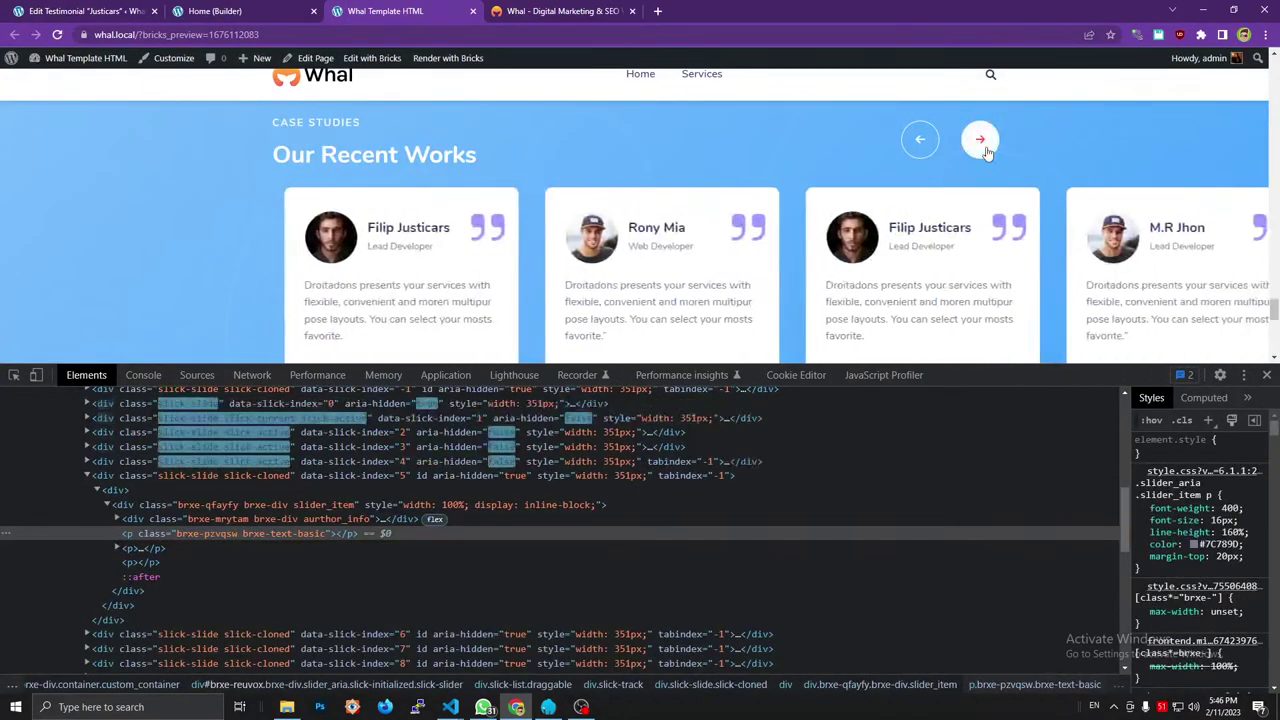
key(ctrl+shift+Tab)
scroll(660, 240, up, 4)
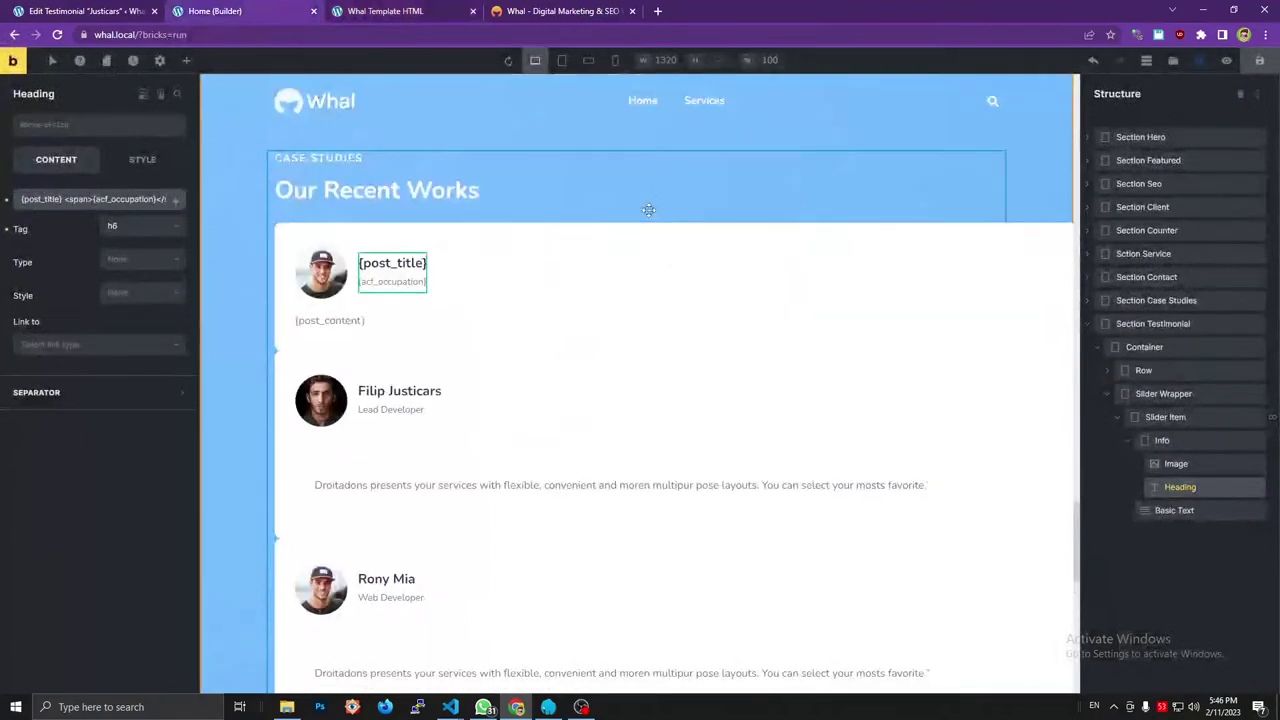
Reload the builder and scroll to the updated testimonial cards.
scroll(589, 320, down, 2)
key(ctrl+r)
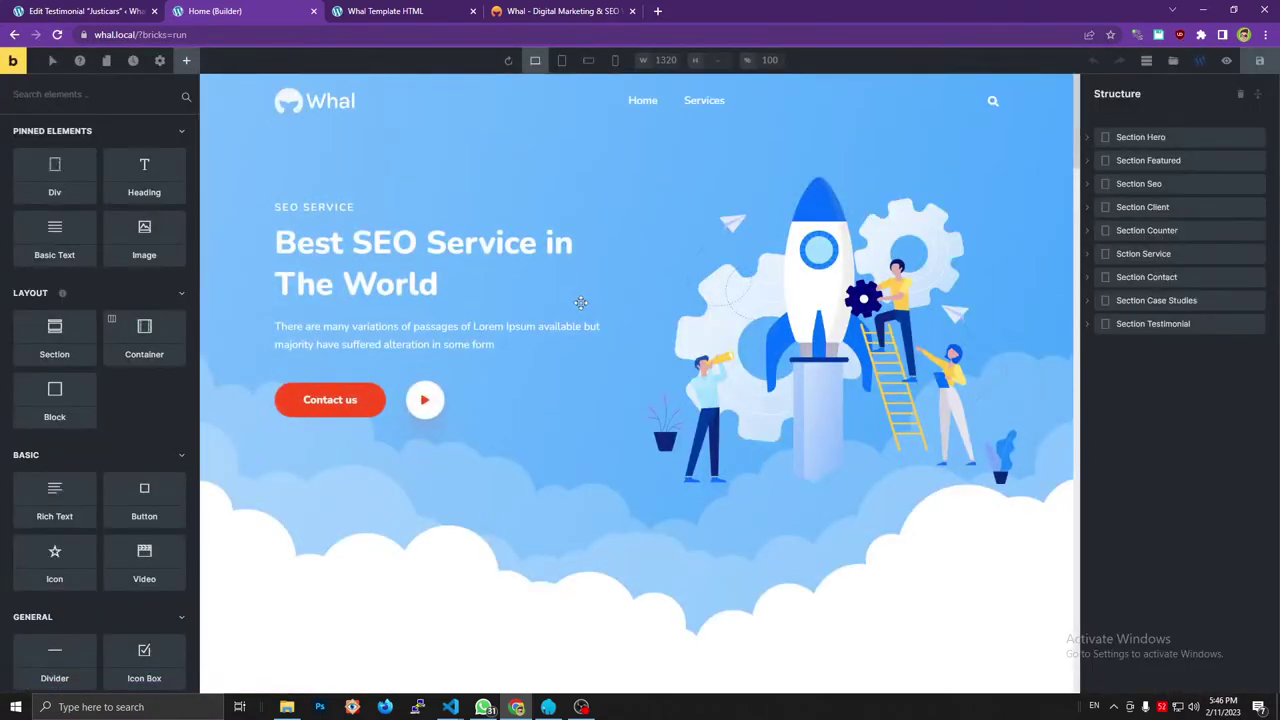
scroll(580, 302, down, 20)
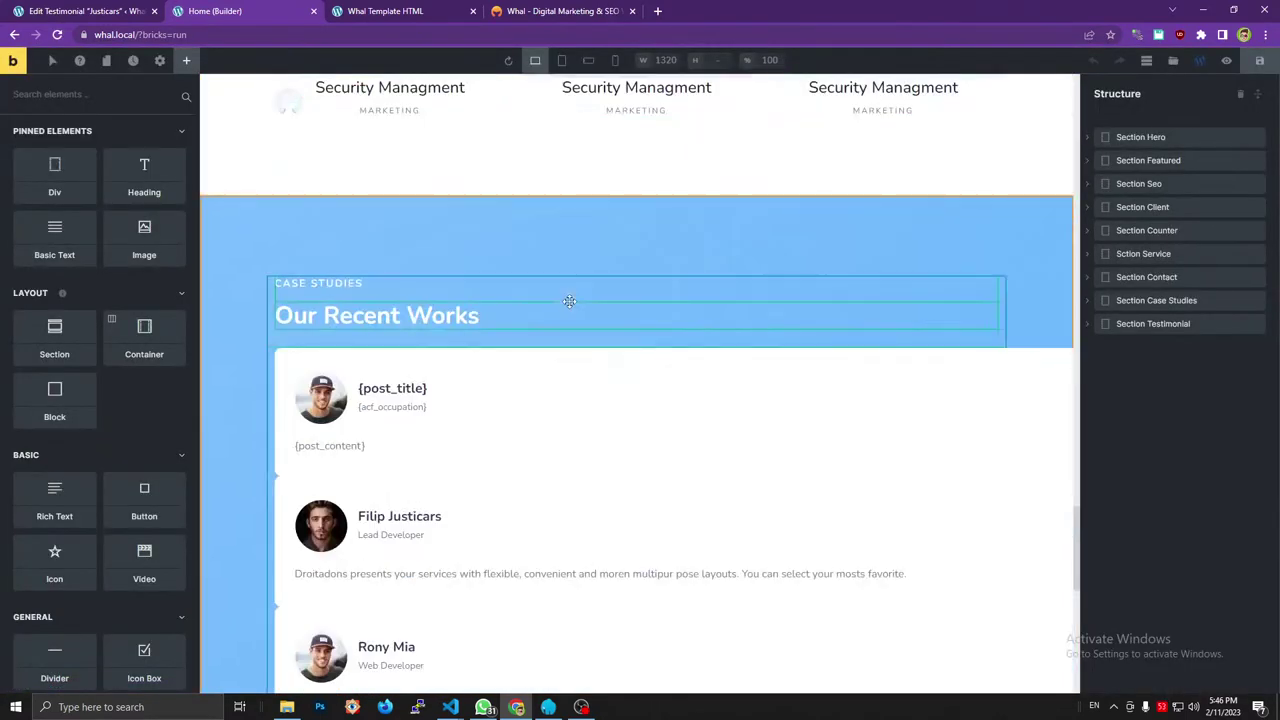
scroll(545, 270, down, 3)
scroll(490, 228, up, 3)
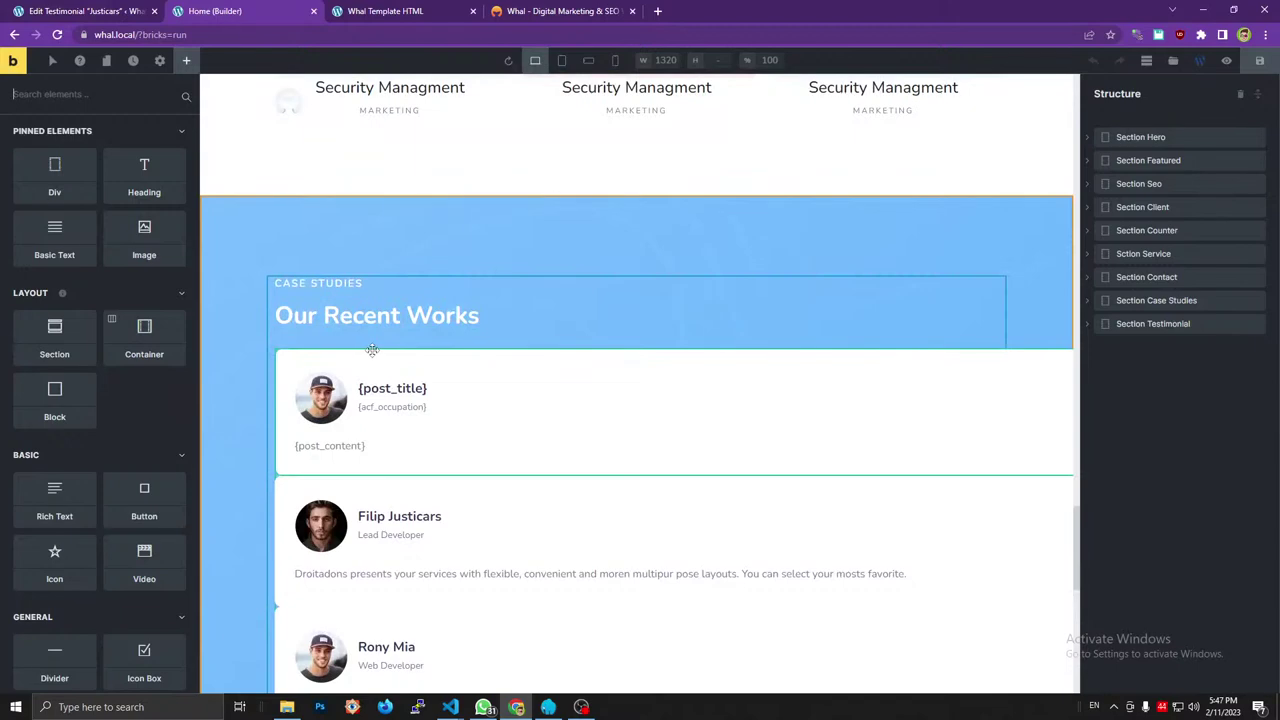
Compare the builder's testimonials with the live page and original template, ending back in the builder.
click(445, 10)
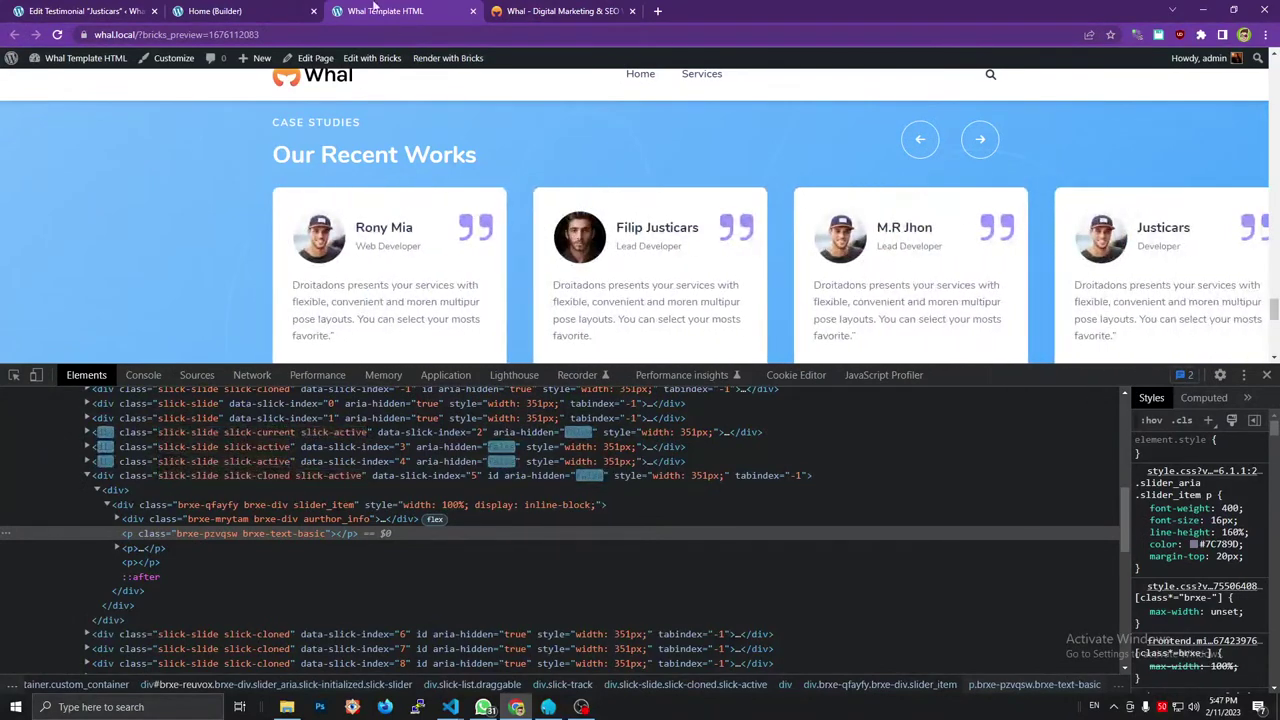
click(302, 7)
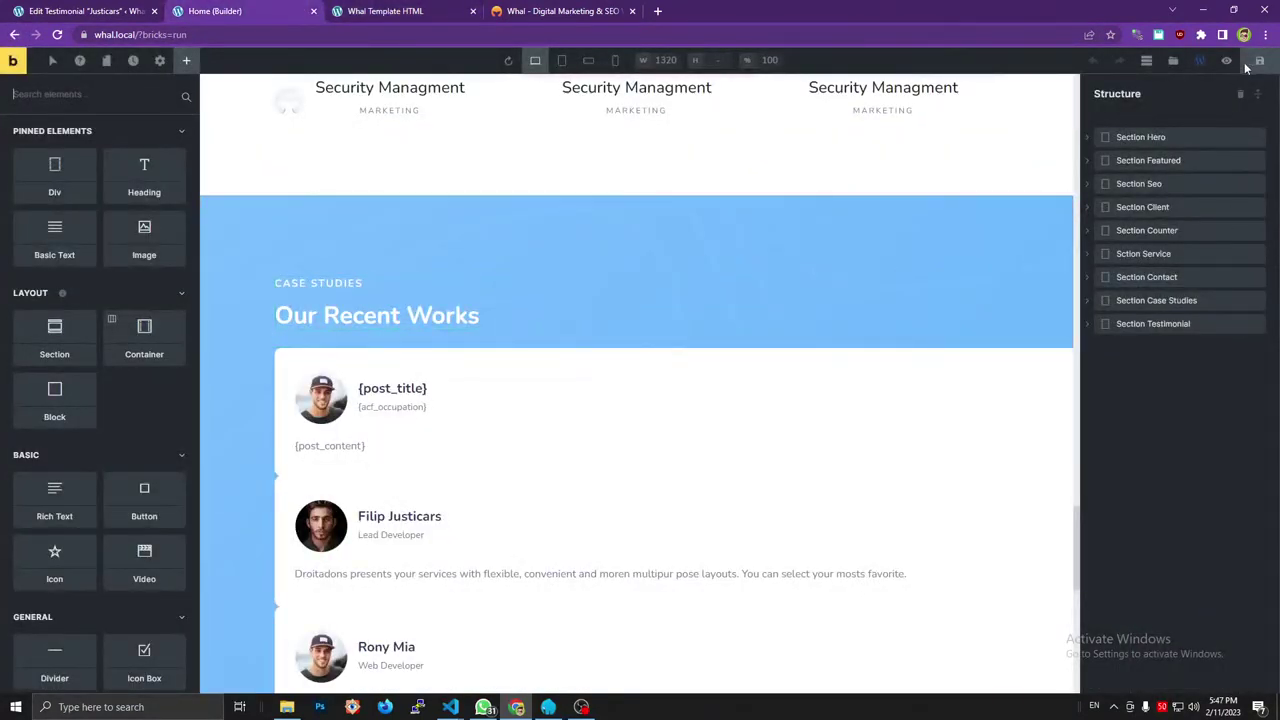
scroll(520, 277, down, 3)
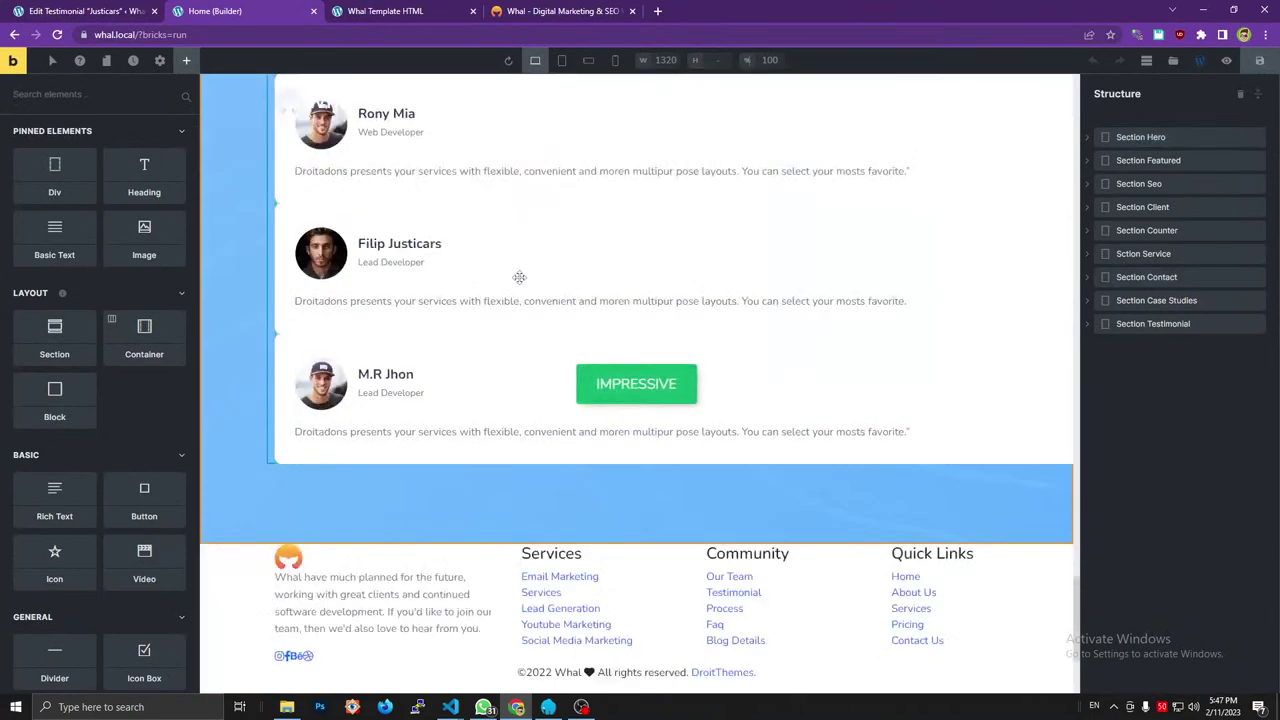
scroll(515, 277, down, 5)
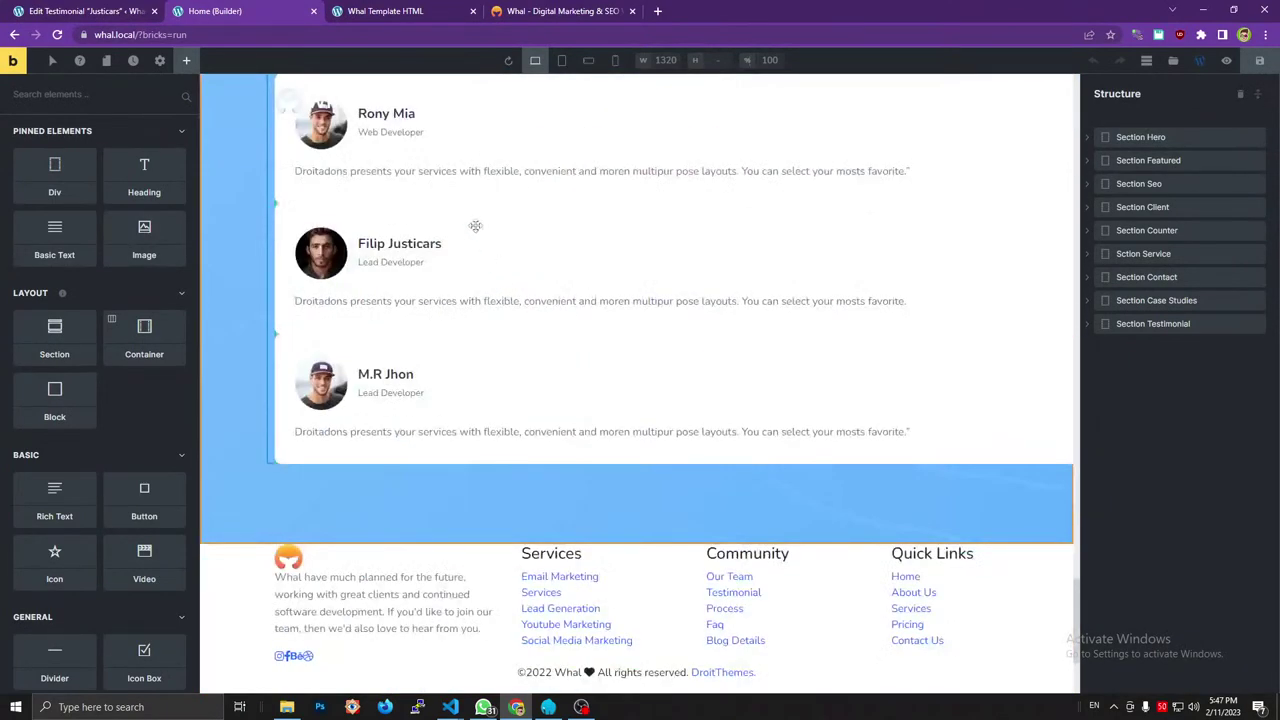
click(382, 10)
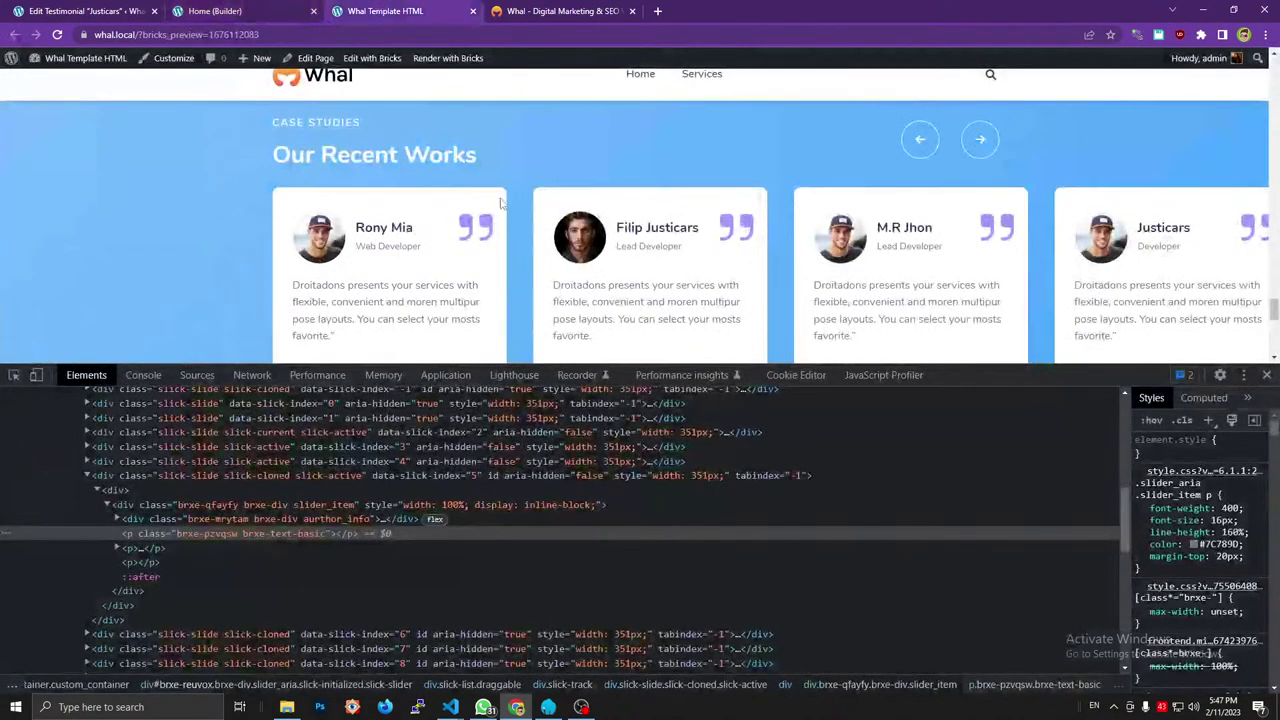
scroll(501, 204, up, 2)
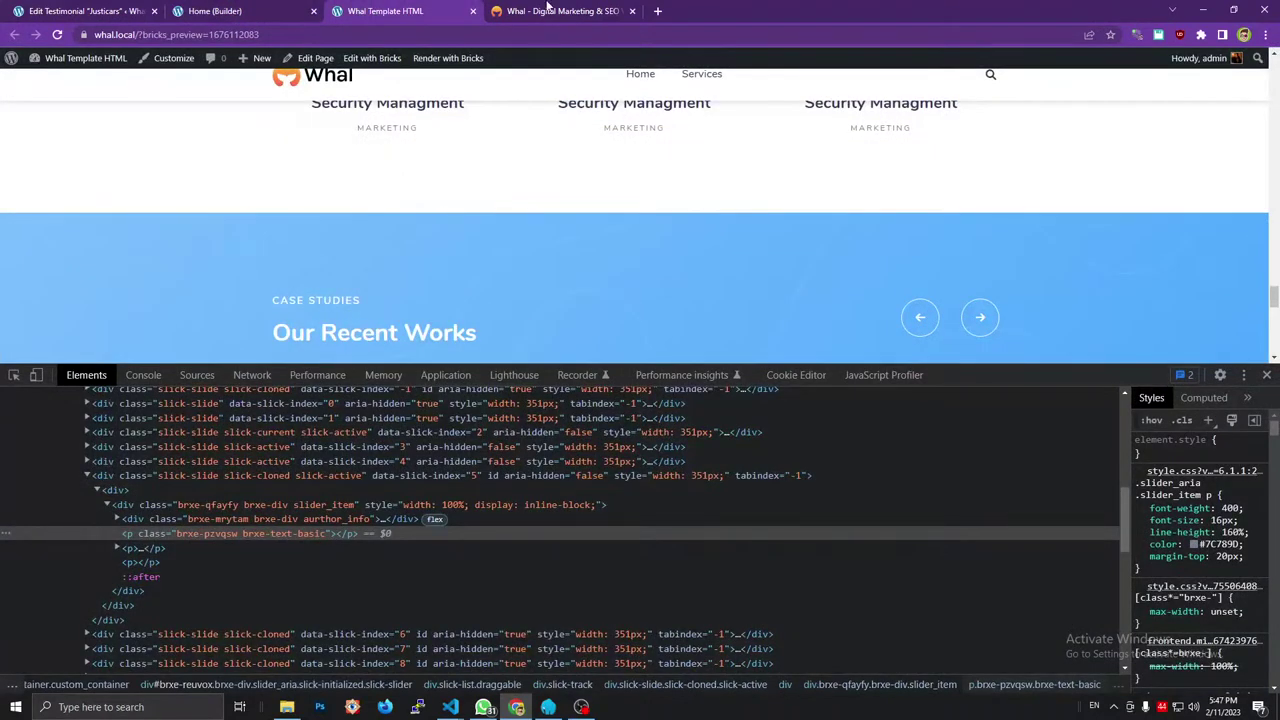
click(548, 8)
click(104, 8)
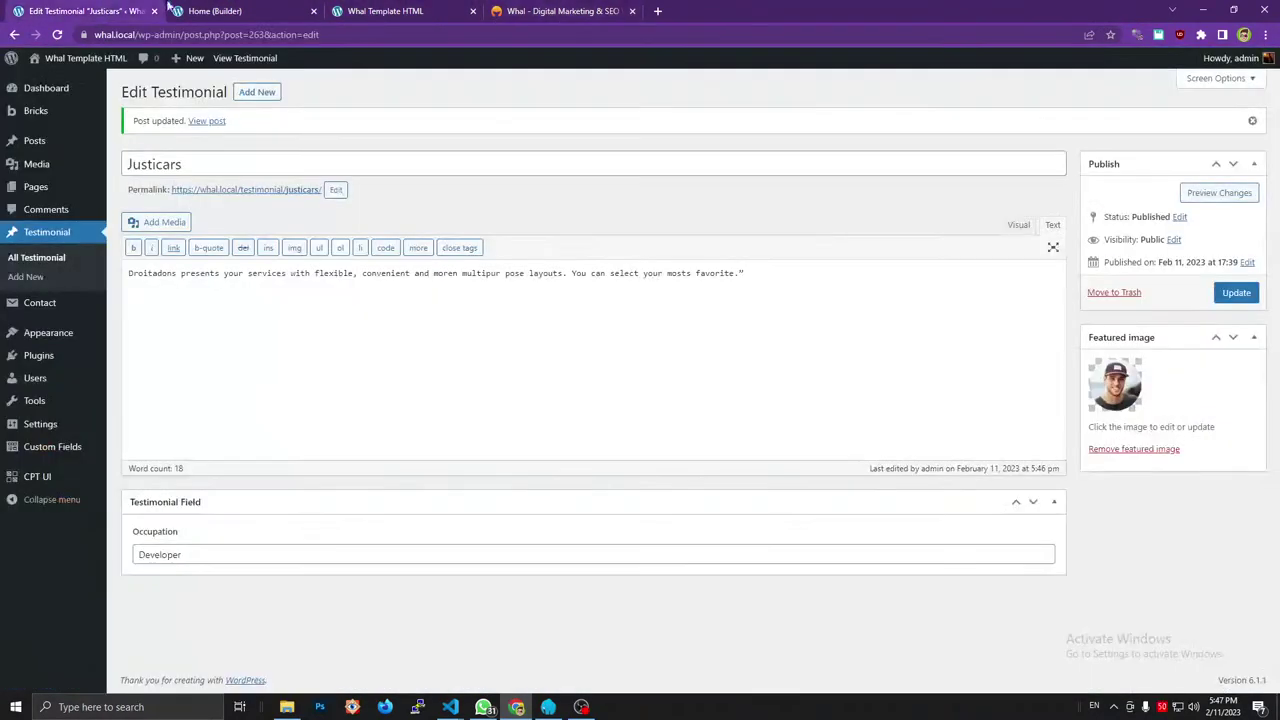
click(215, 10)
click(385, 10)
click(215, 10)
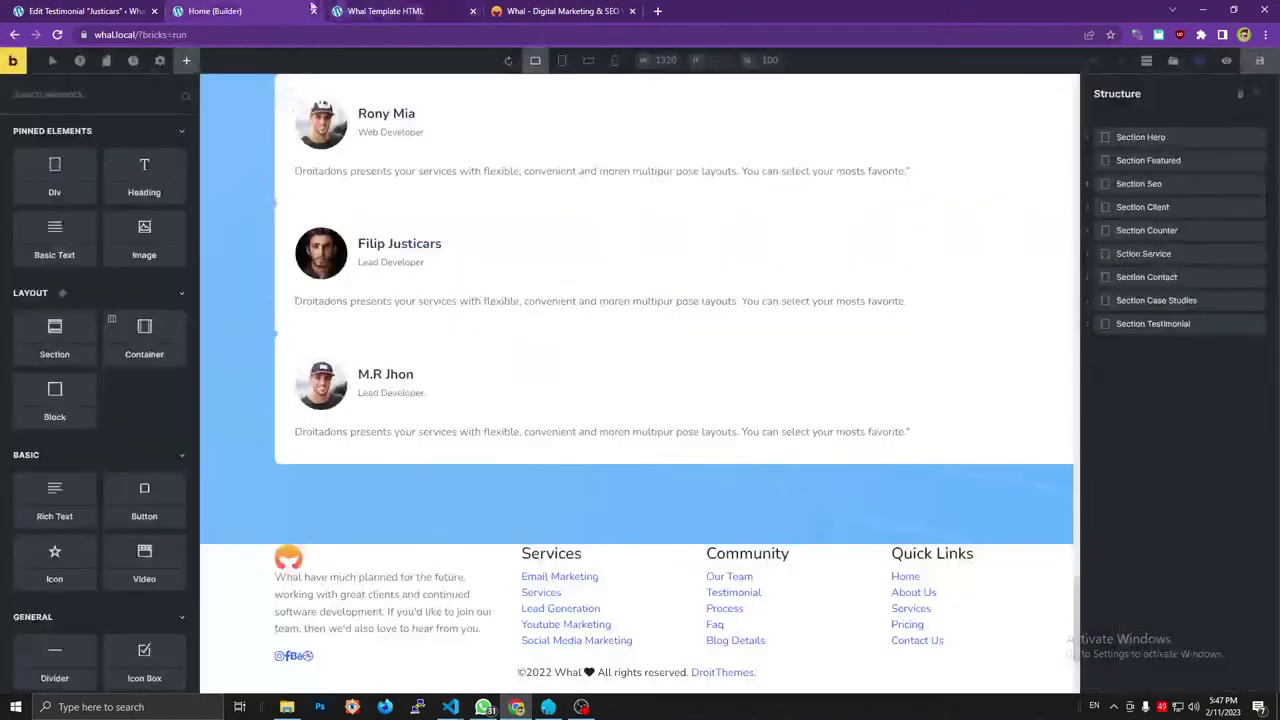
scroll(580, 234, up, 2)
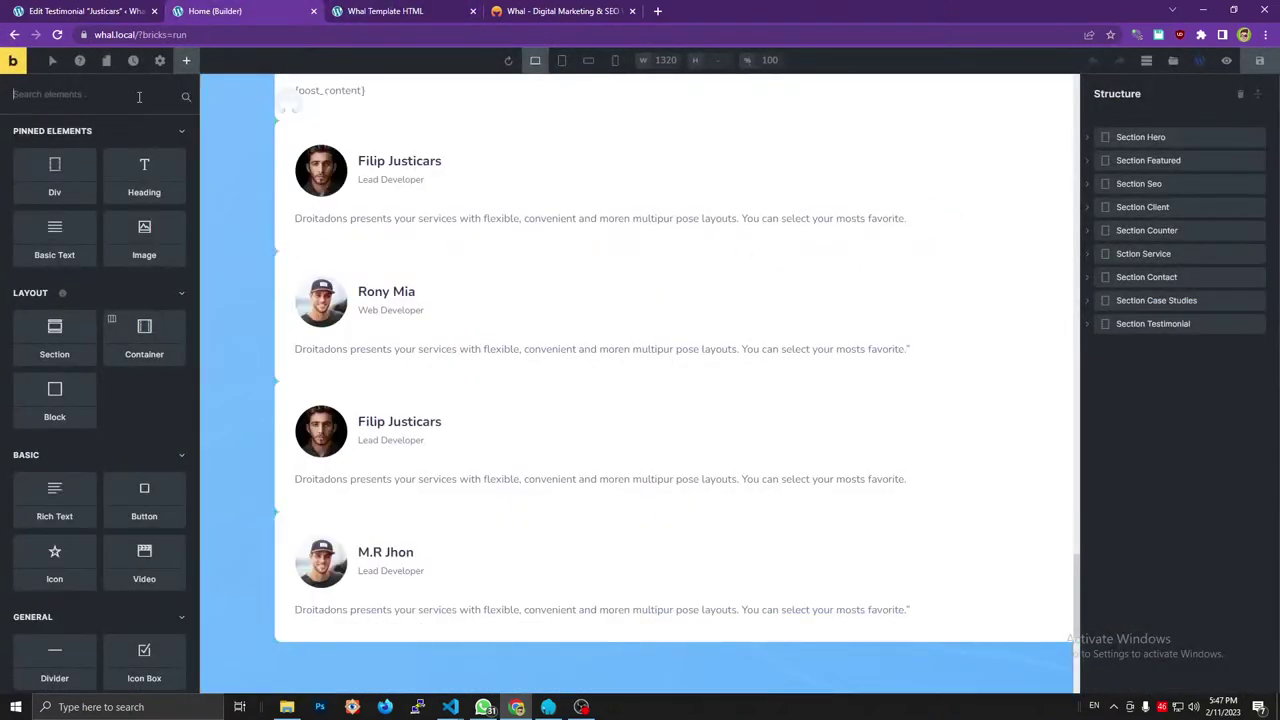
Search 'nes' in the Elements panel and drag Slider (Nestable) toward the canvas.
text(nesta)
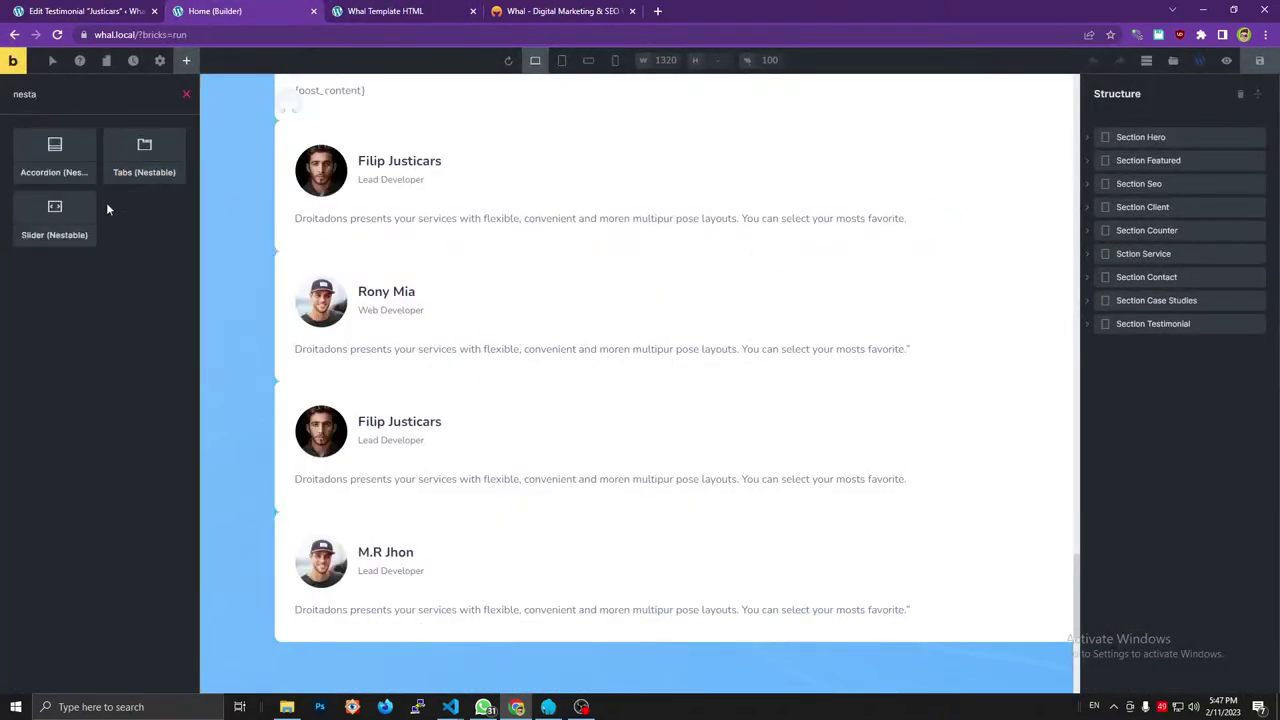
drag(107, 208, 514, 166)
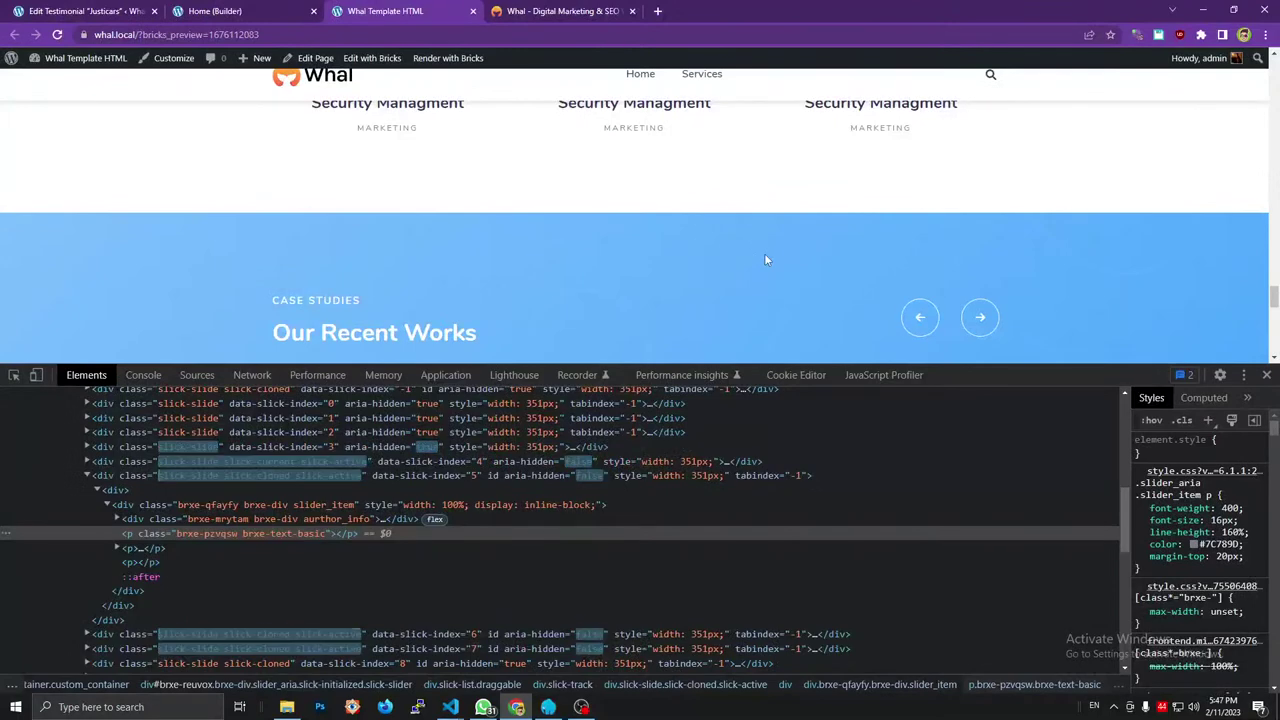
scroll(766, 259, down, 2)
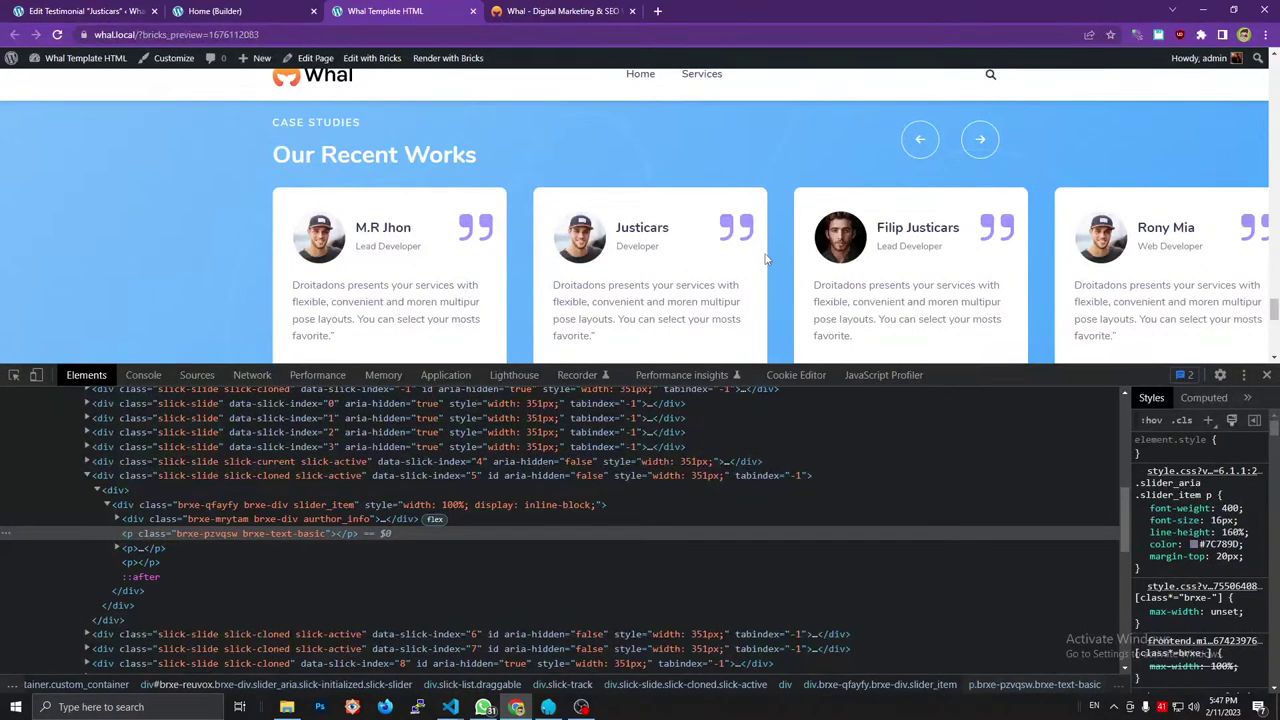
Advance the live page's testimonial carousel two cards with its next arrow.
scroll(768, 250, down, 2)
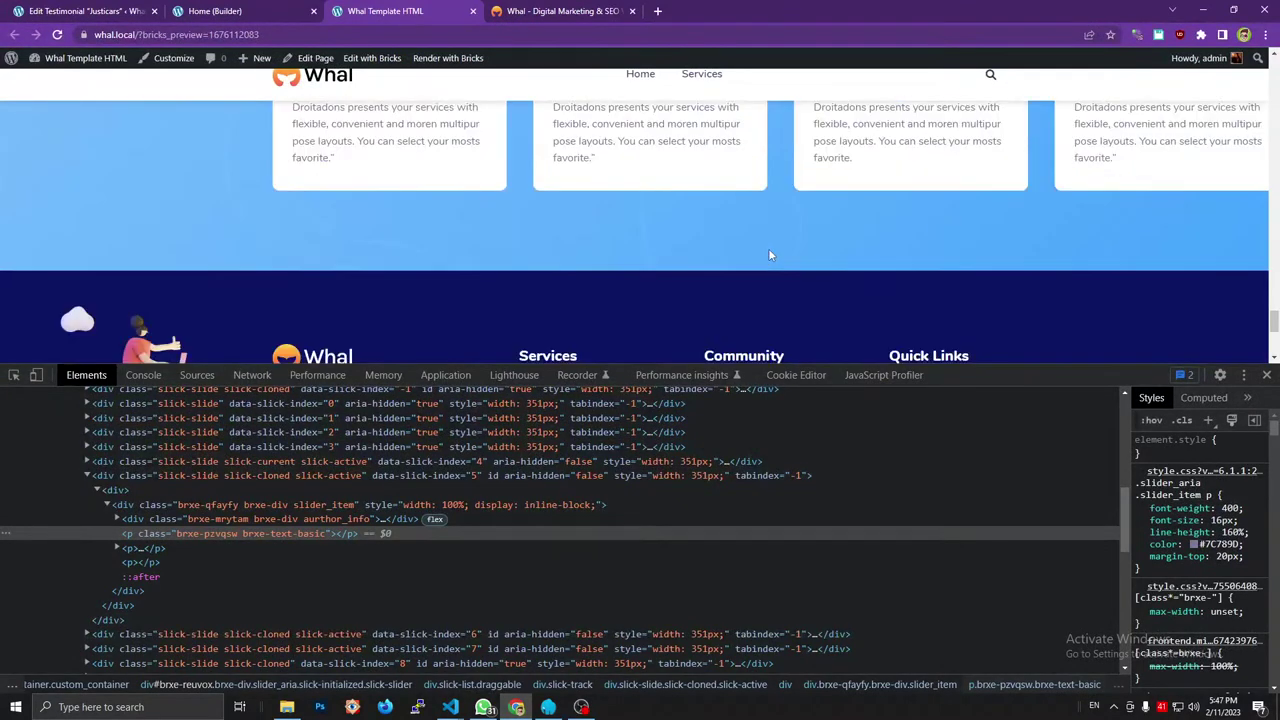
scroll(768, 248, up, 2)
click(982, 141)
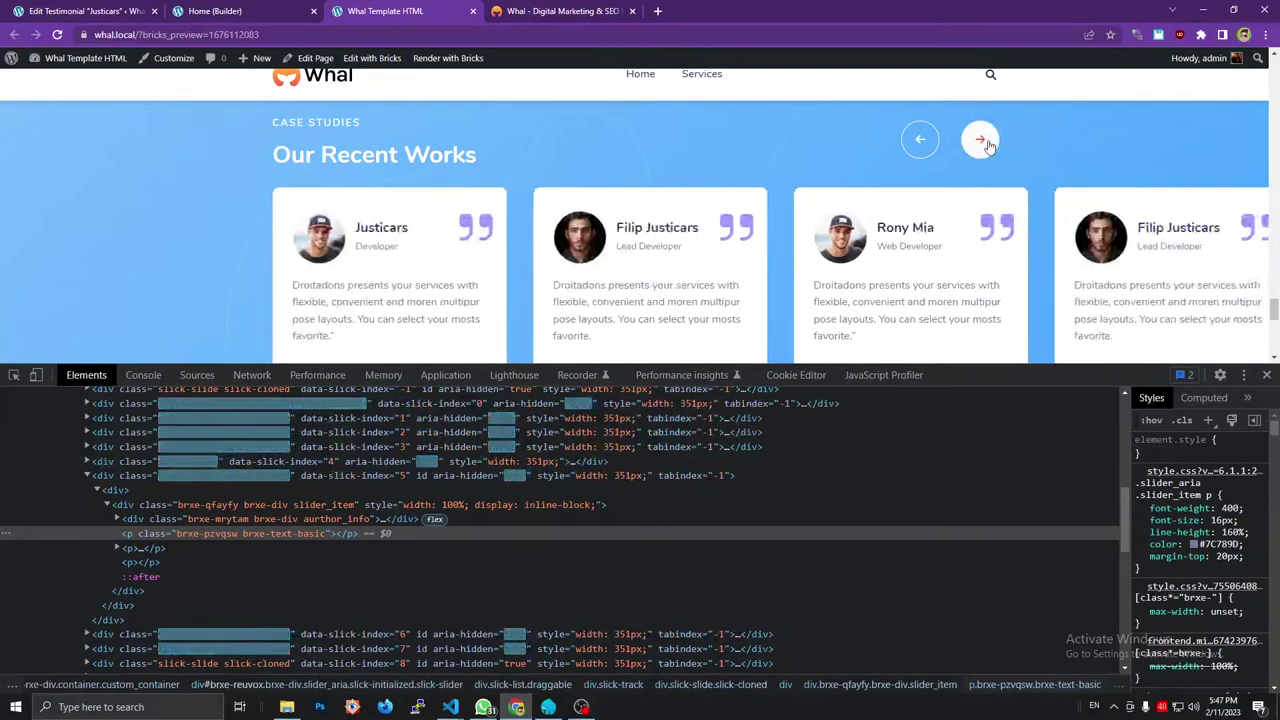
click(982, 141)
Check the homepage testimonial slider at iPhone XR size, then exit device mode.
key(ctrl+shift+m)
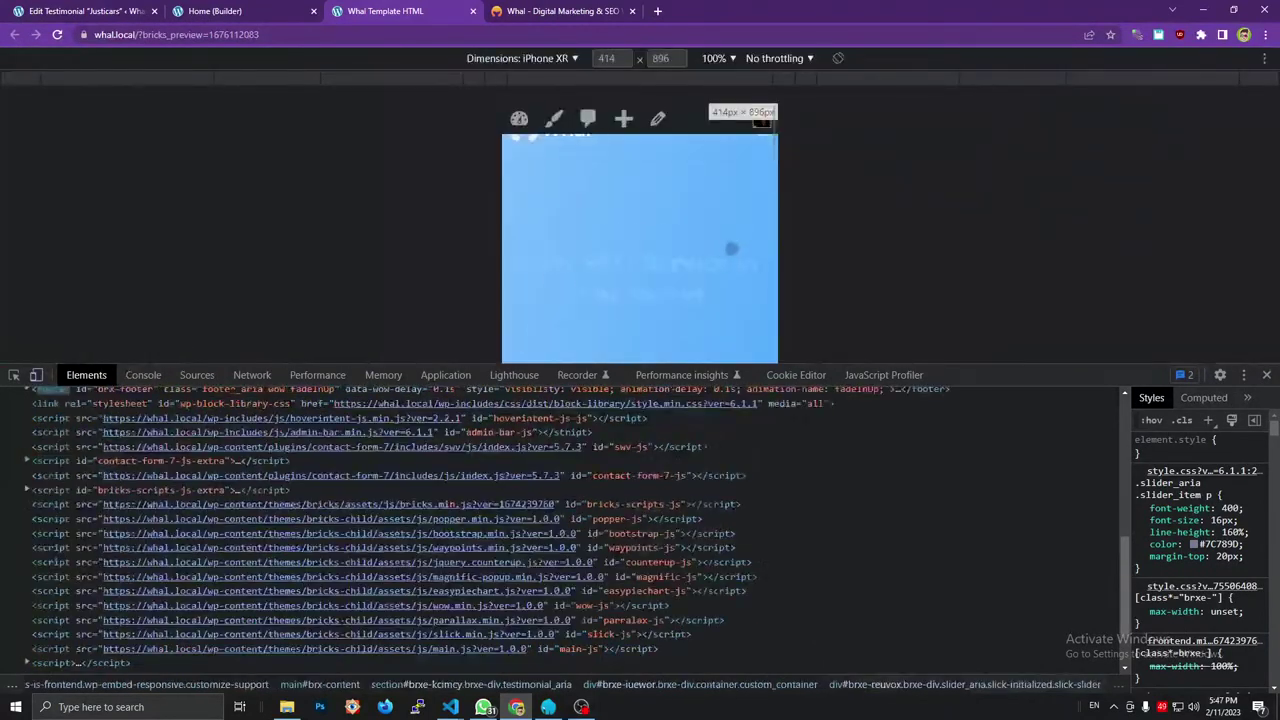
scroll(708, 262, down, 5)
scroll(708, 262, up, 5)
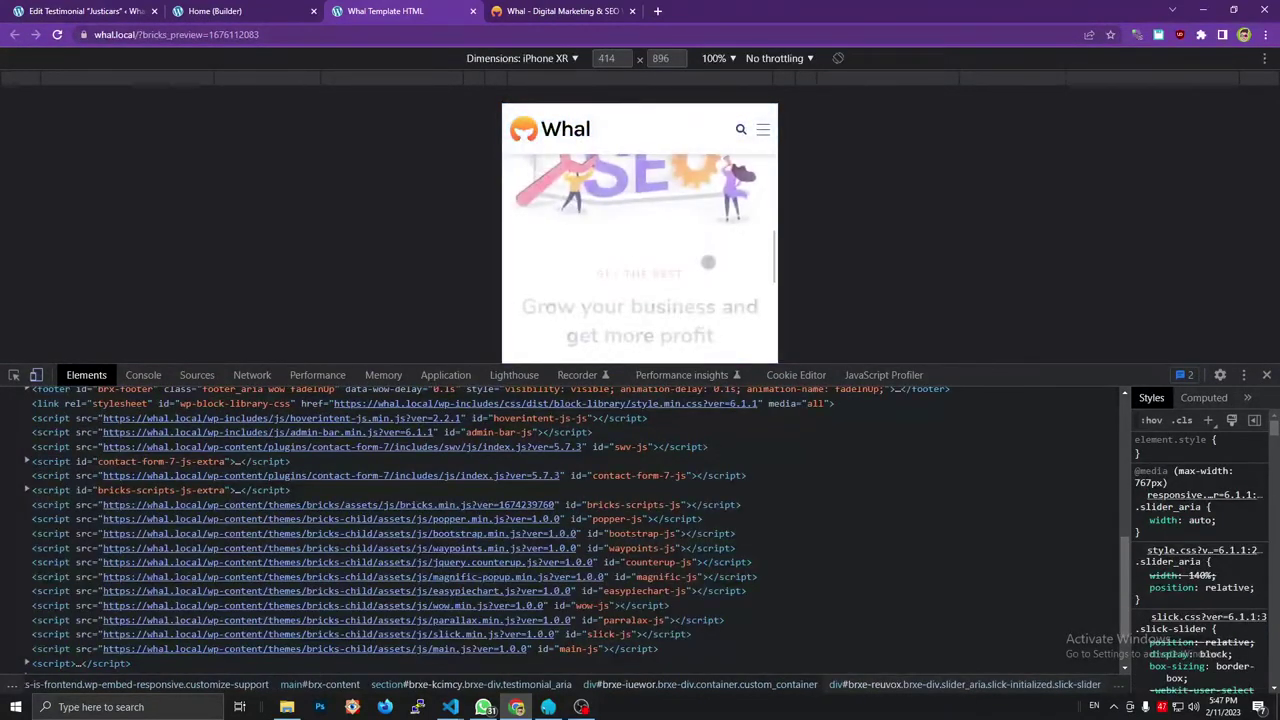
scroll(708, 262, down, 10)
scroll(708, 262, down, 5)
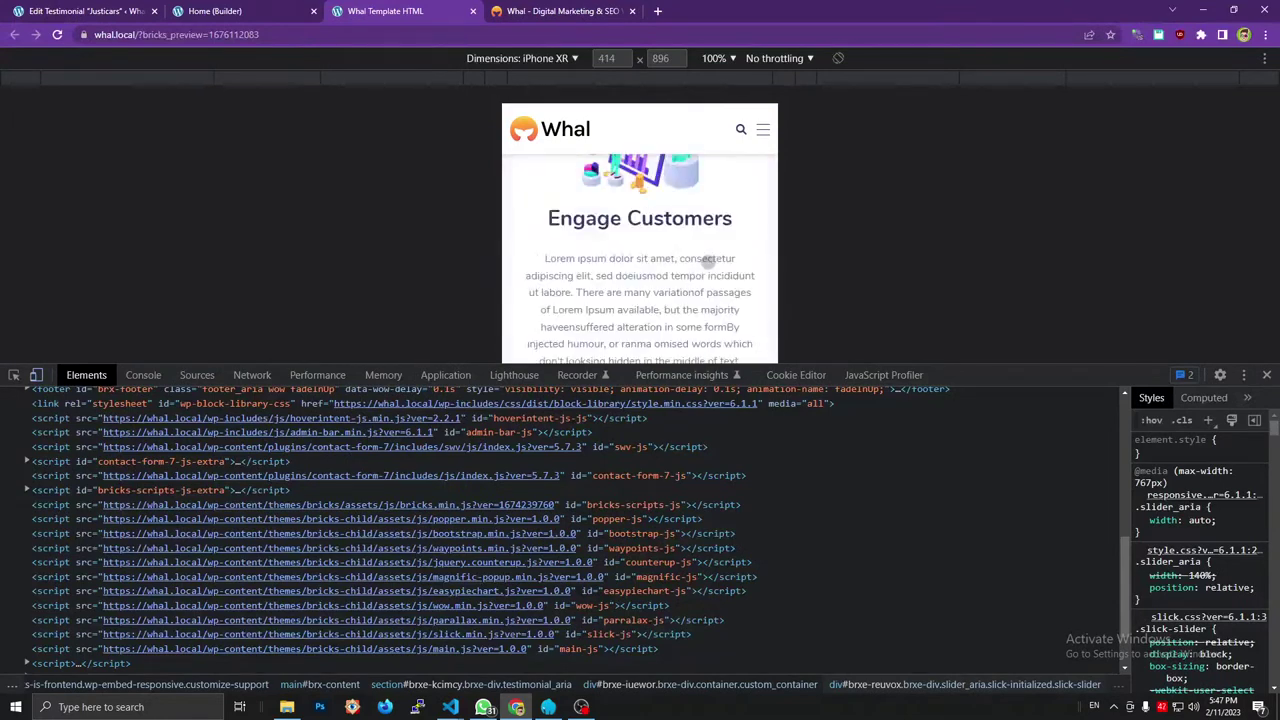
scroll(680, 230, down, 5)
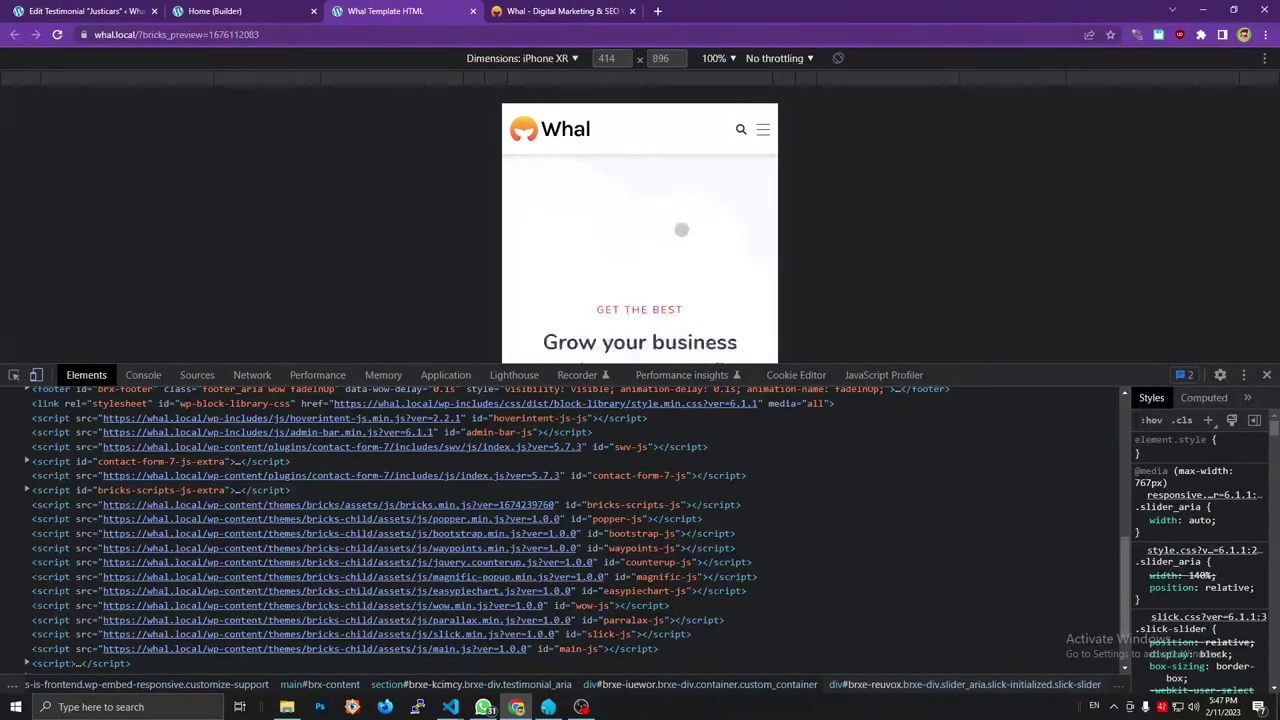
scroll(682, 235, down, 5)
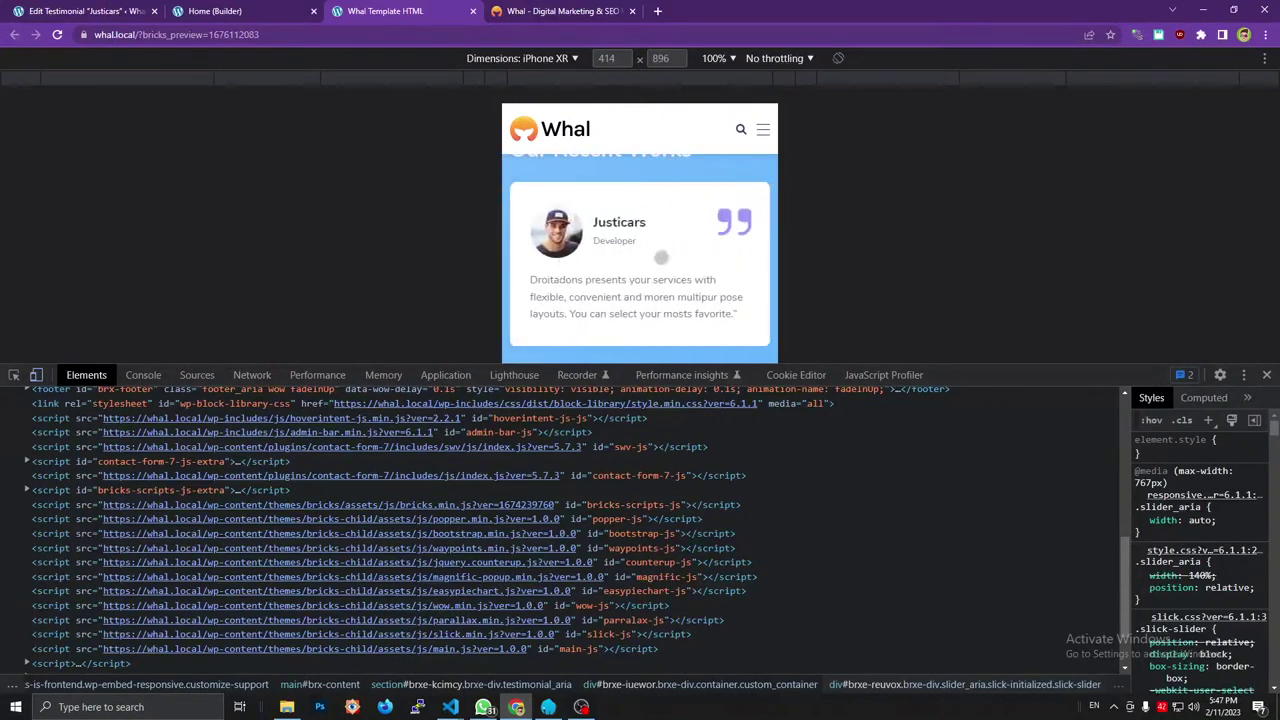
scroll(682, 256, up, 2)
scroll(745, 289, down, 2)
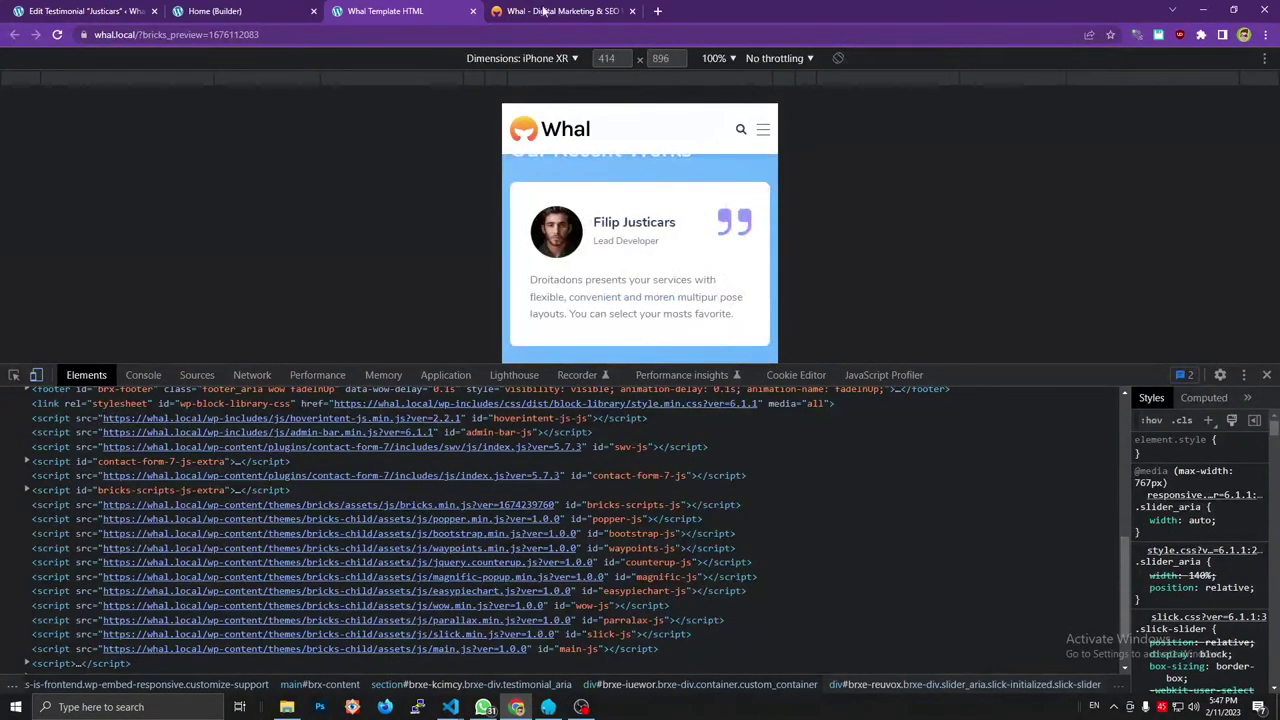
click(1266, 375)
click(276, 9)
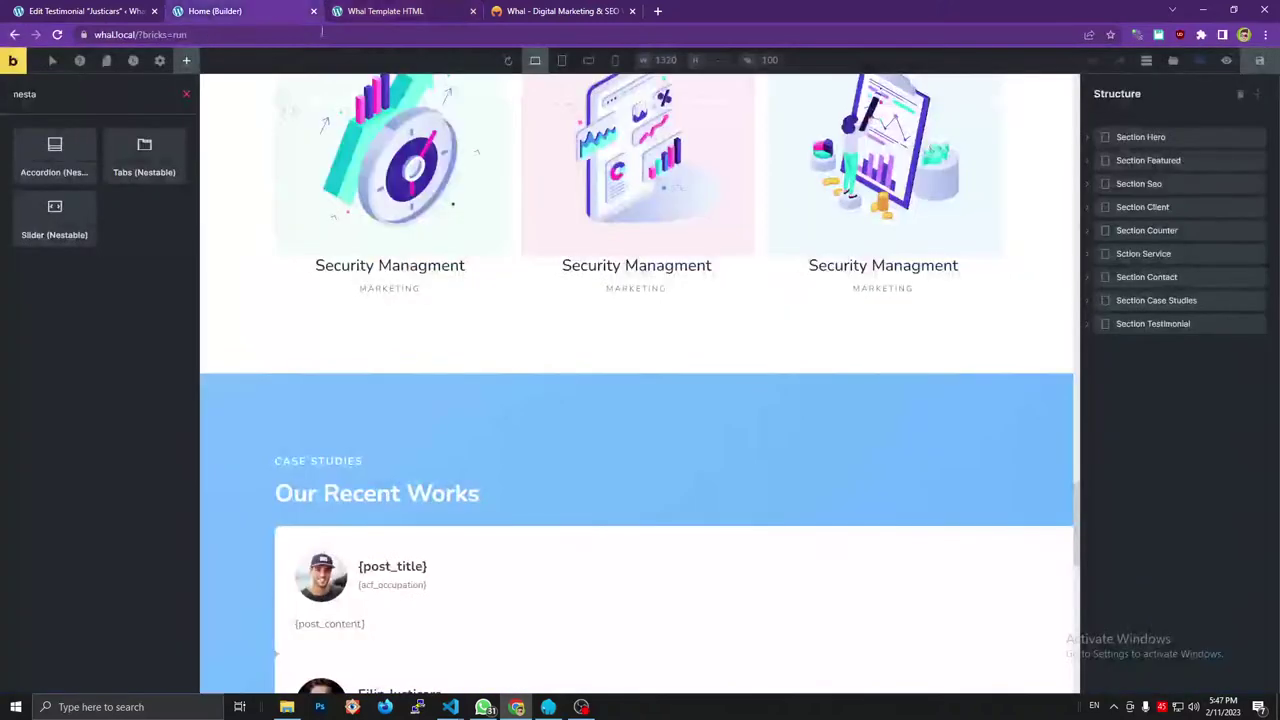
Save the Home page in Bricks and bring up the testimonial's WordPress edit page.
scroll(770, 350, down, 5)
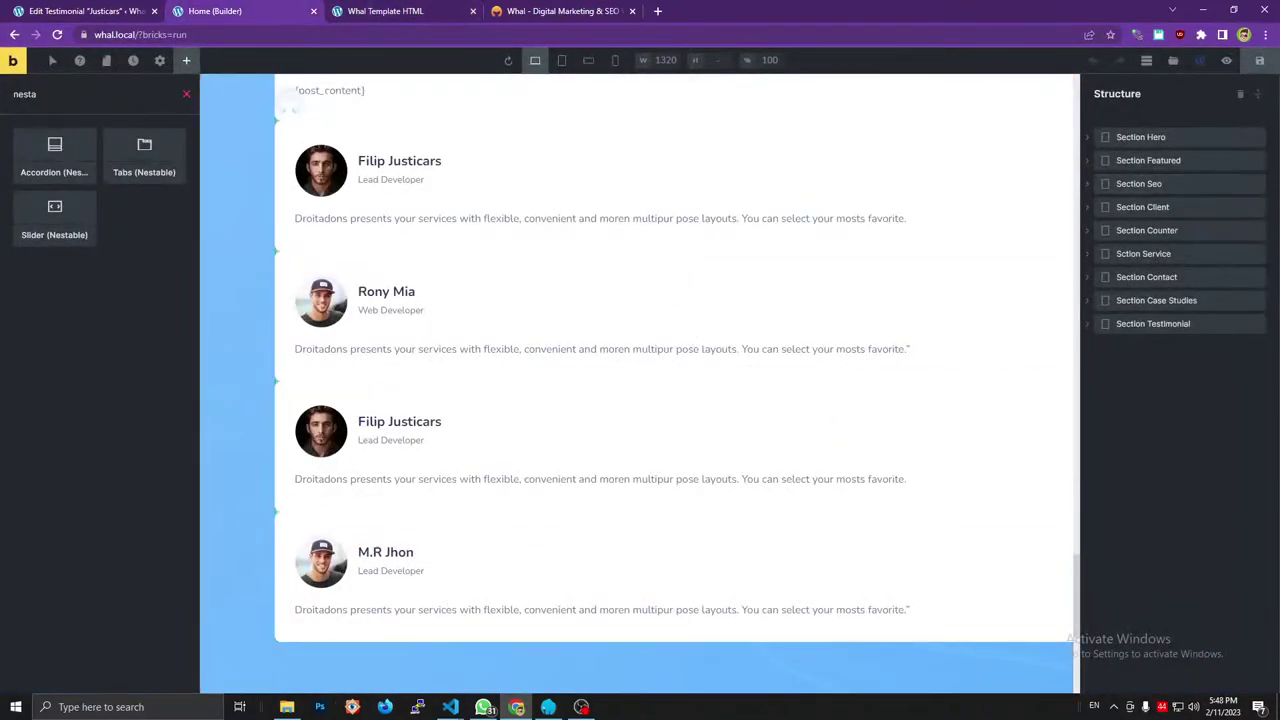
click(1258, 63)
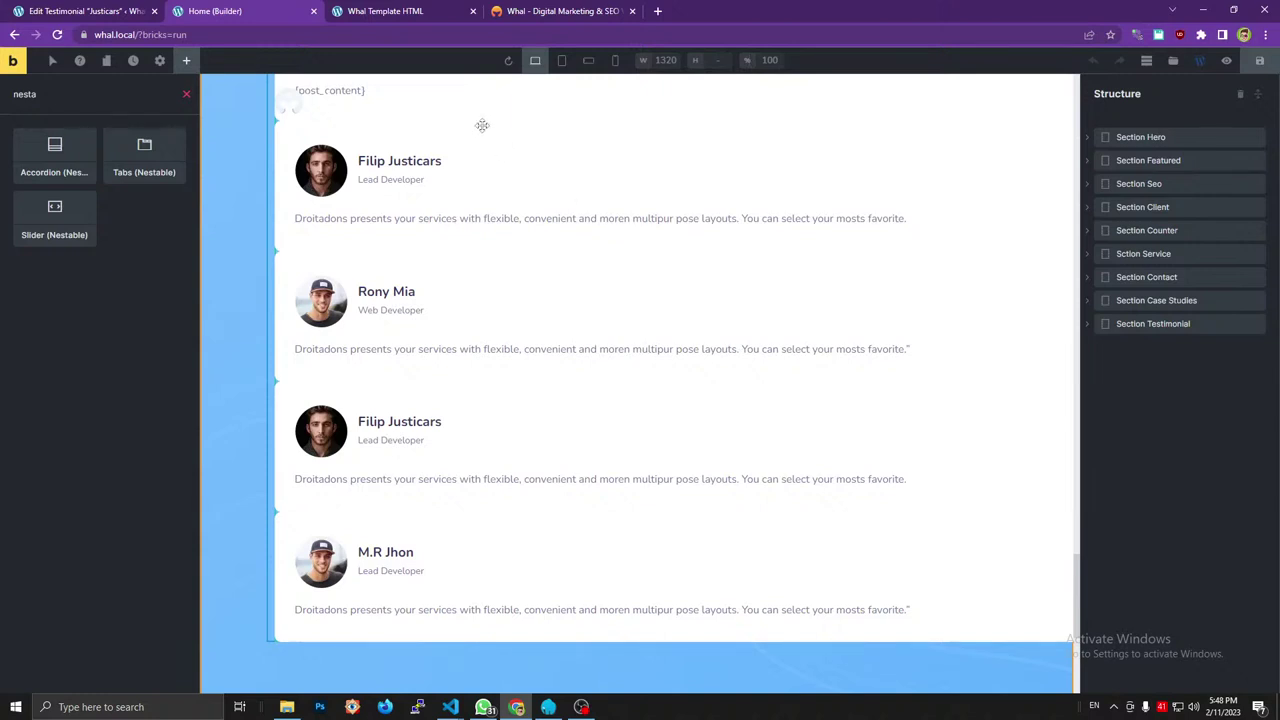
click(145, 9)
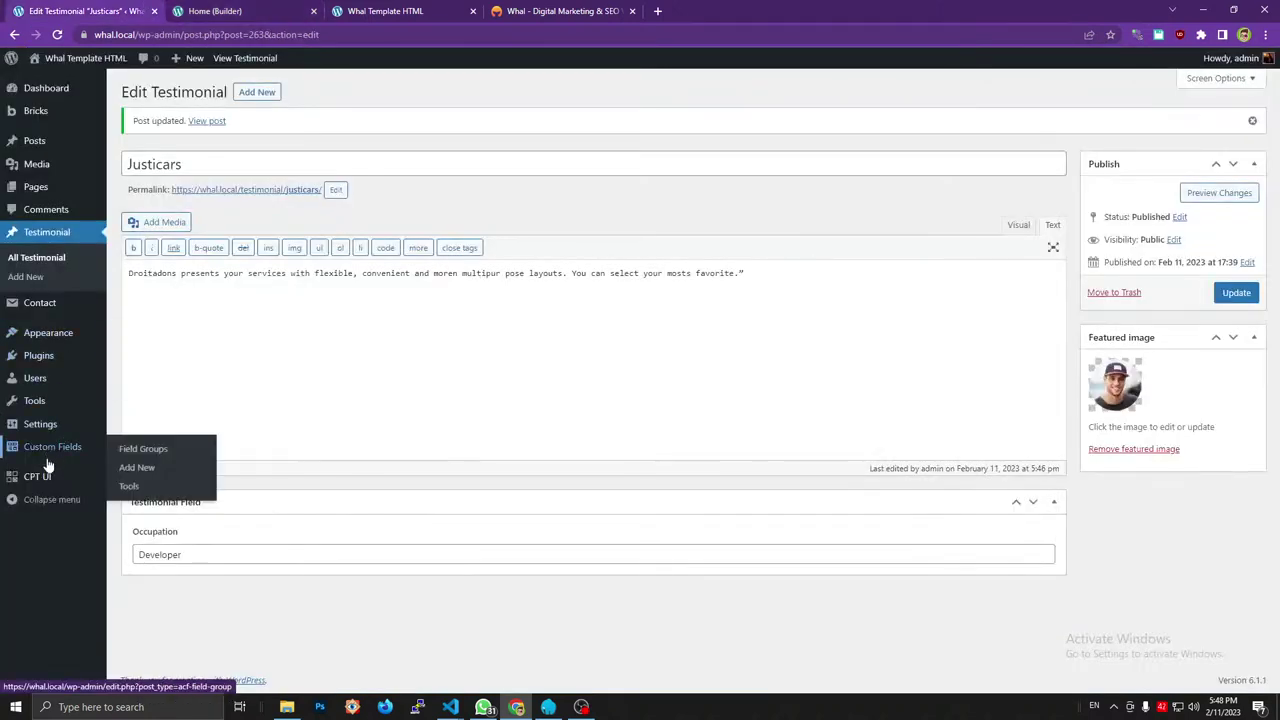
mouse_move(57, 461)
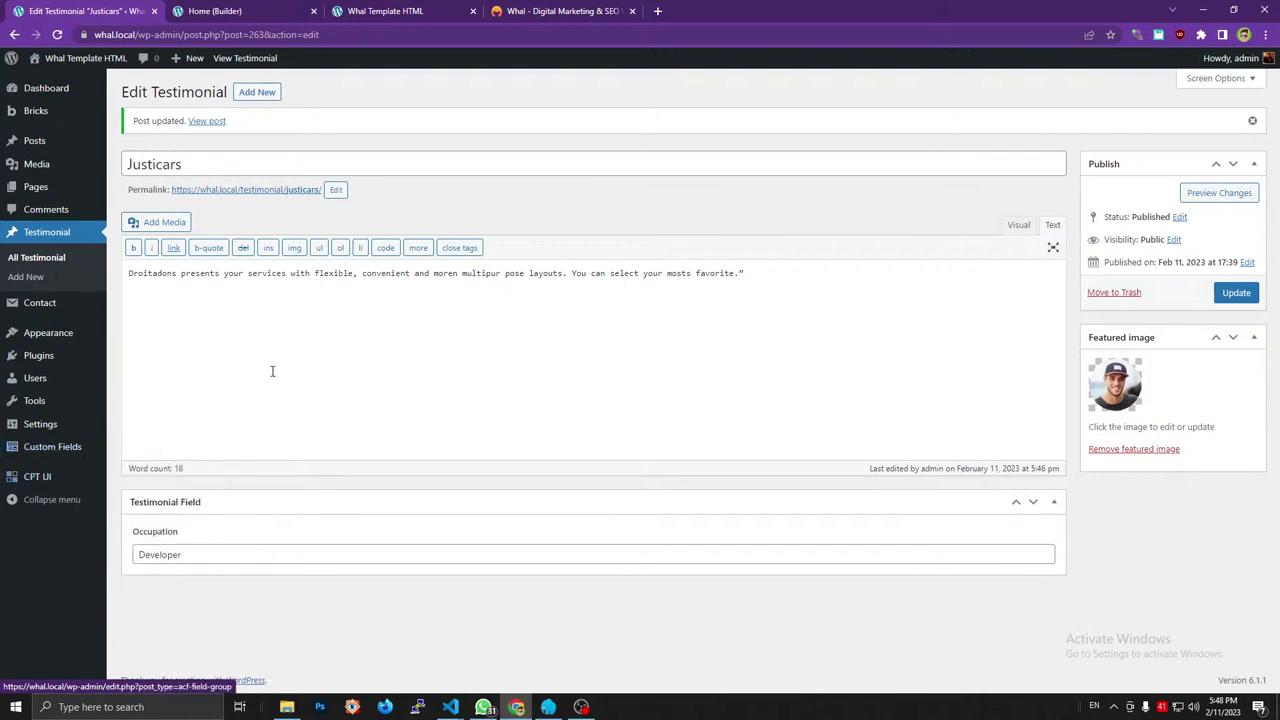
click(390, 9)
Compare the reference Whal Pricing Plans section in DevTools with the Home page structure ending at Section Testimonial.
key(ctrl+shift+Tab)
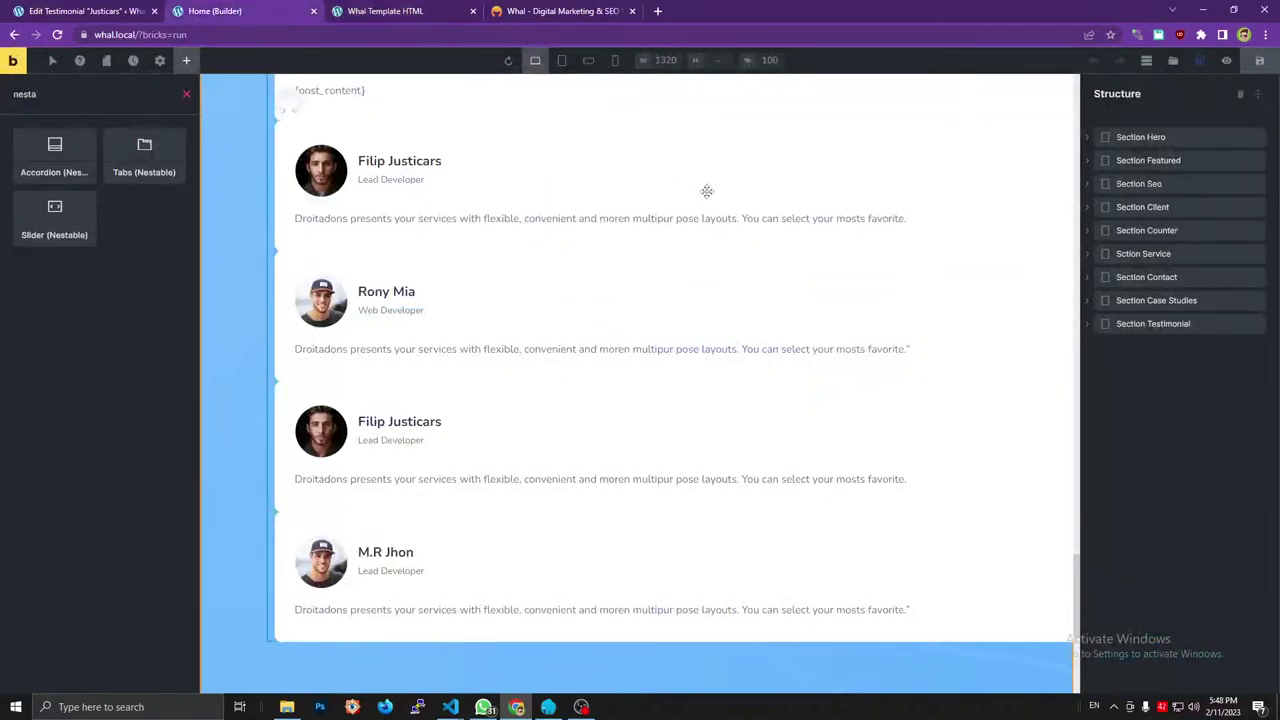
scroll(706, 191, up, 2)
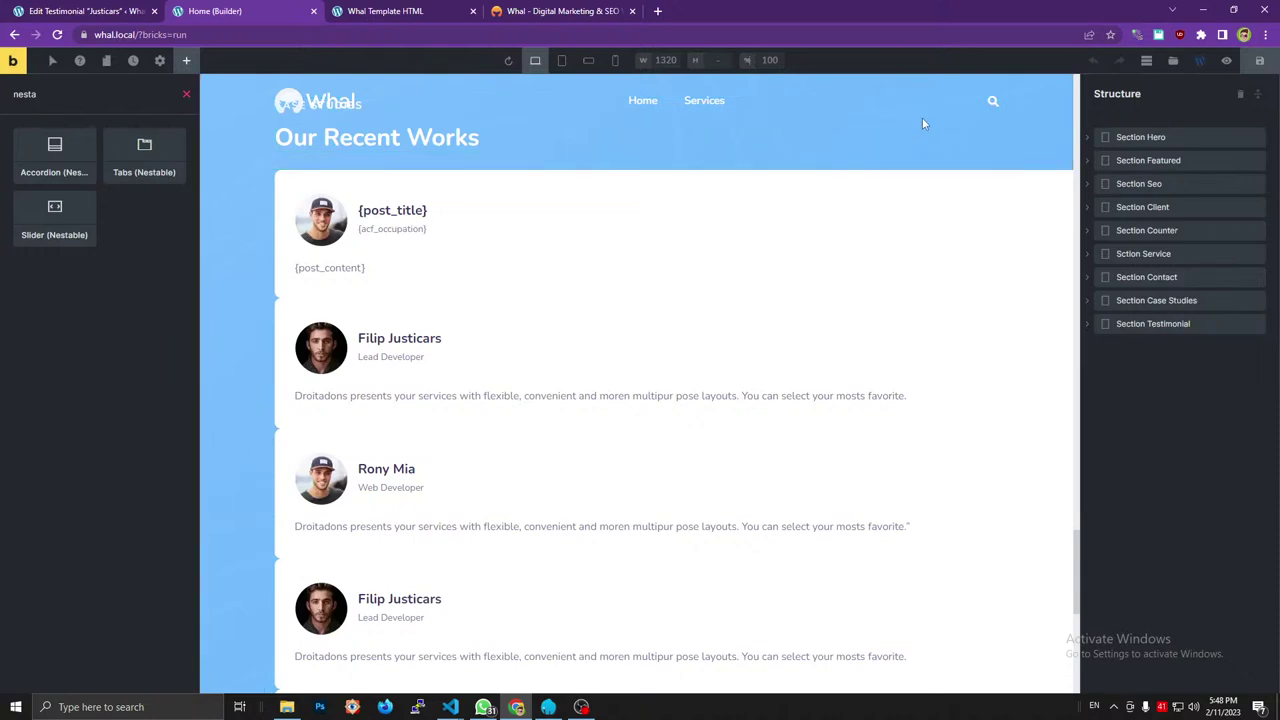
scroll(900, 200, down, 10)
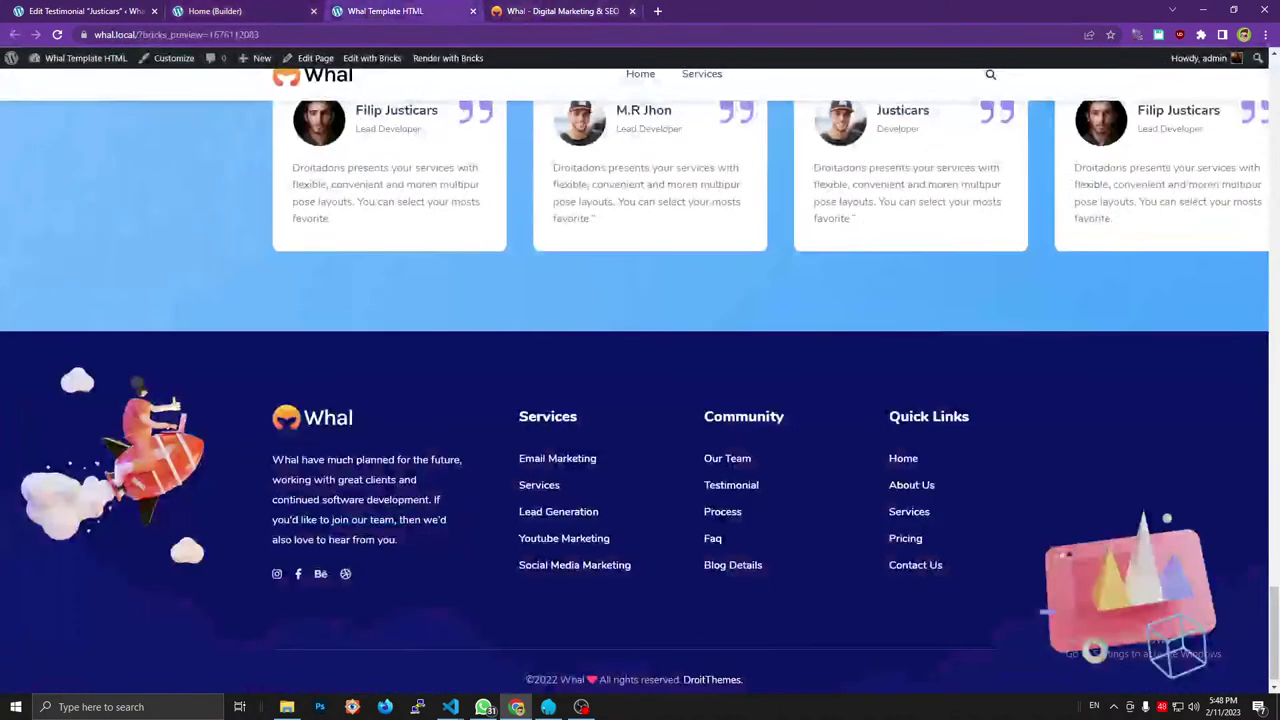
scroll(603, 203, down, 1)
click(545, 10)
scroll(630, 187, down, 10)
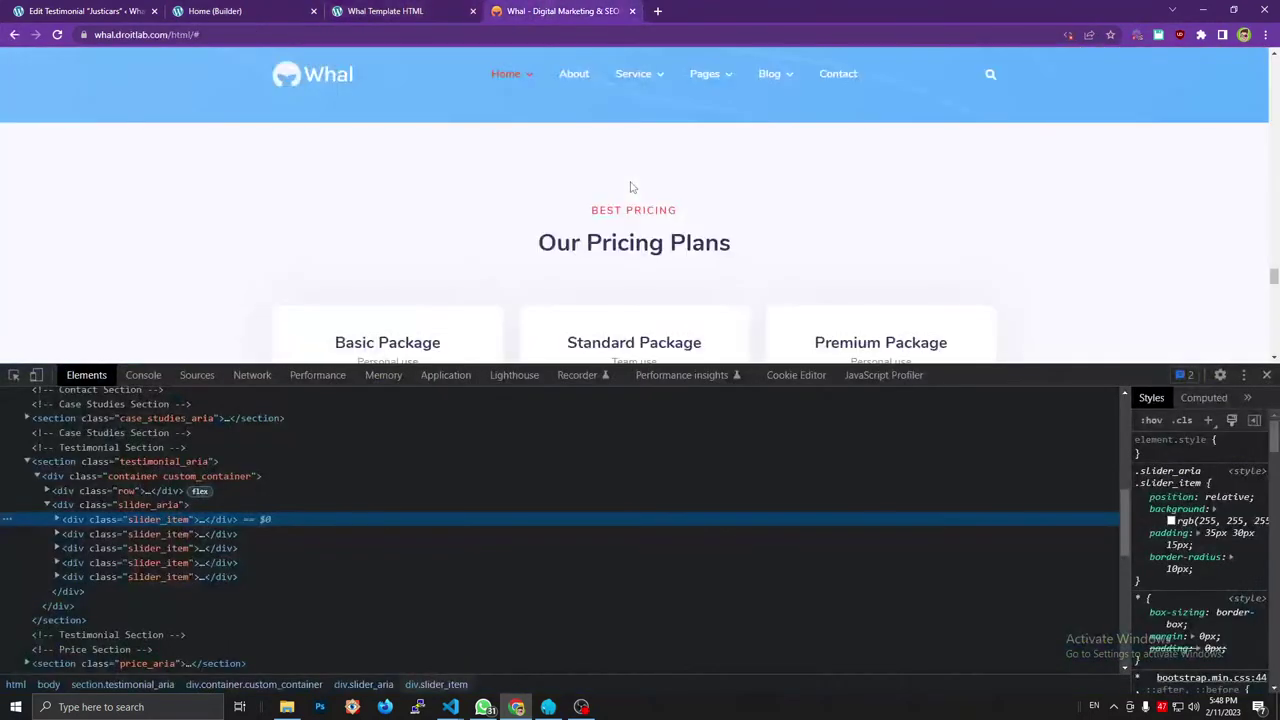
scroll(630, 187, down, 10)
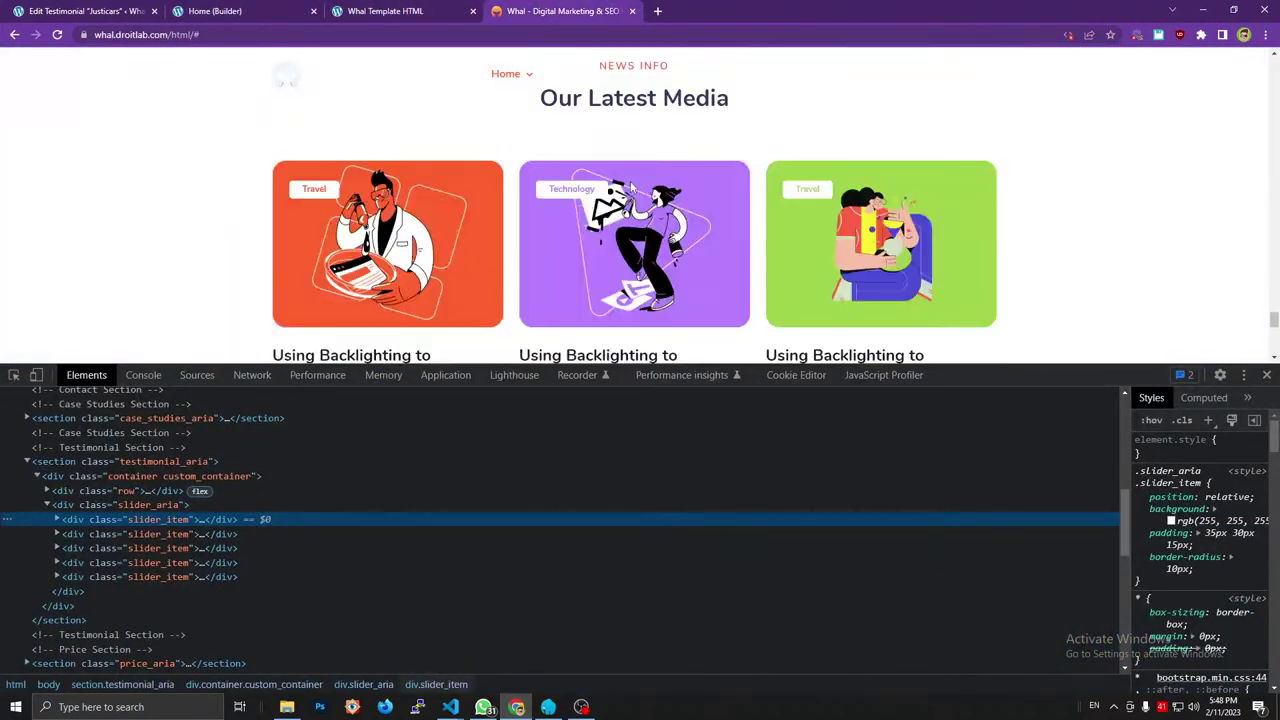
scroll(630, 187, up, 8)
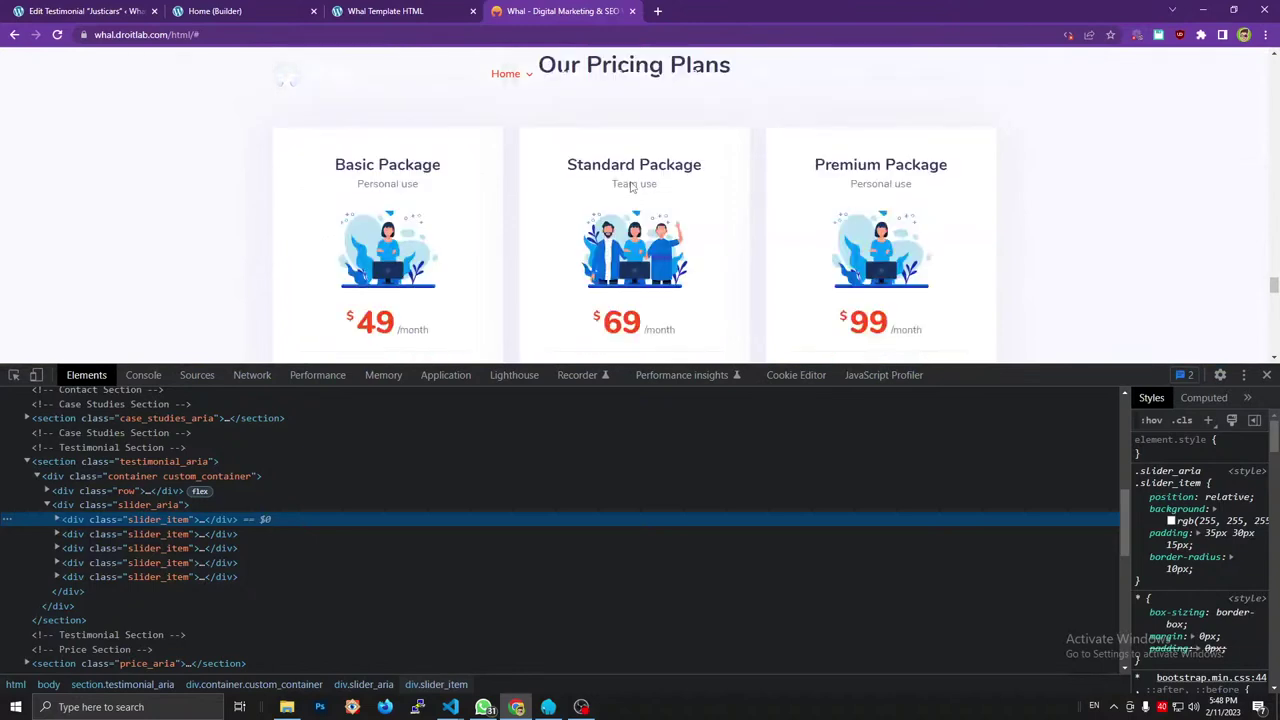
scroll(630, 177, up, 2)
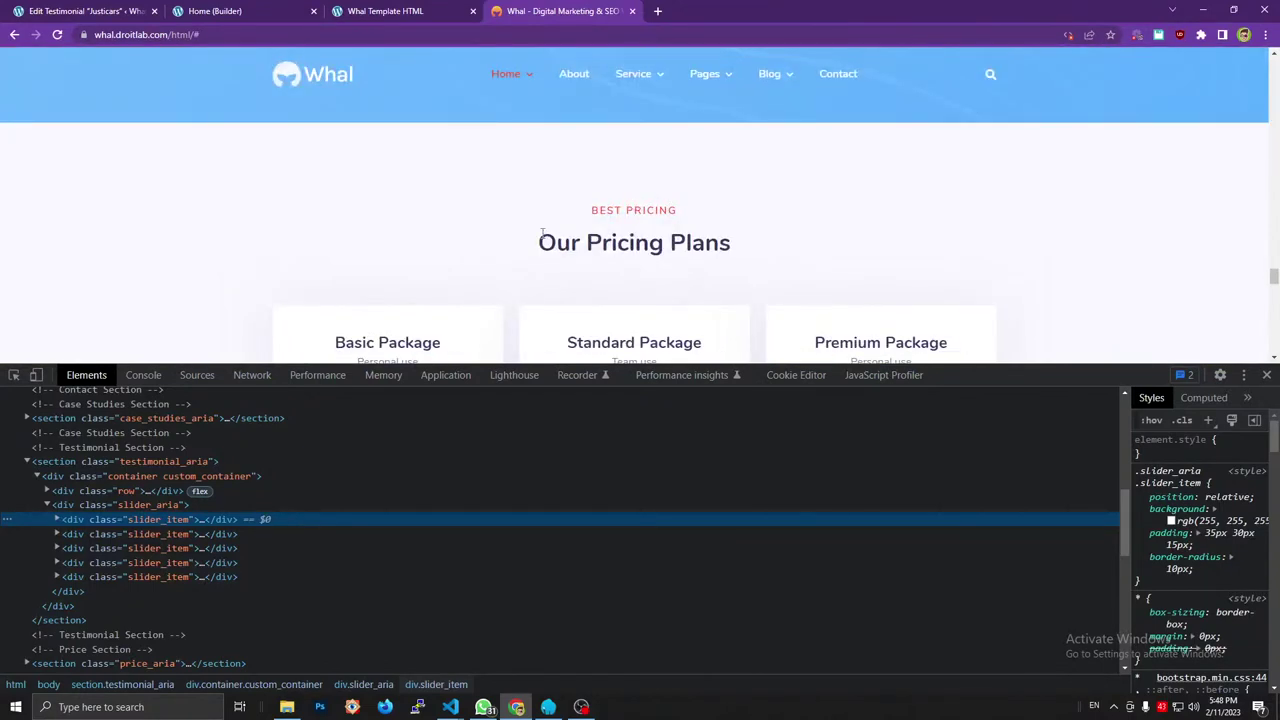
click(205, 9)
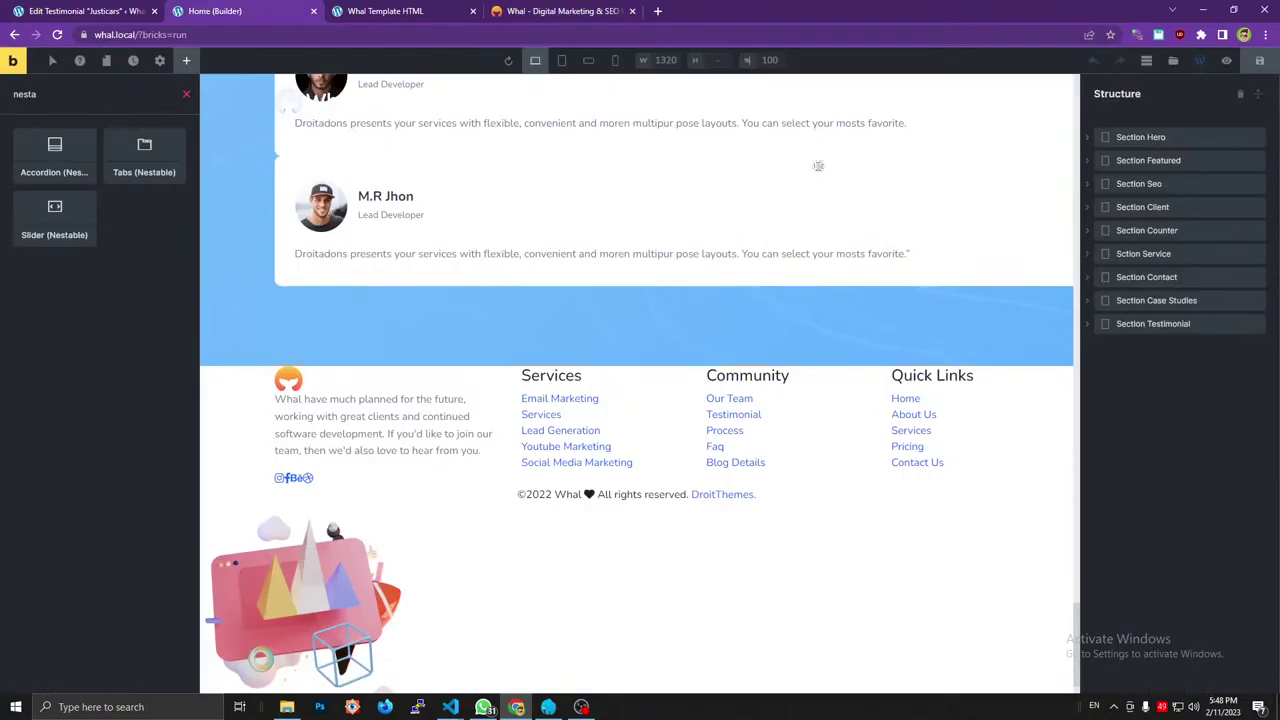
Add a new Div after Section Testimonial.
click(1125, 324)
scroll(740, 277, down, 10)
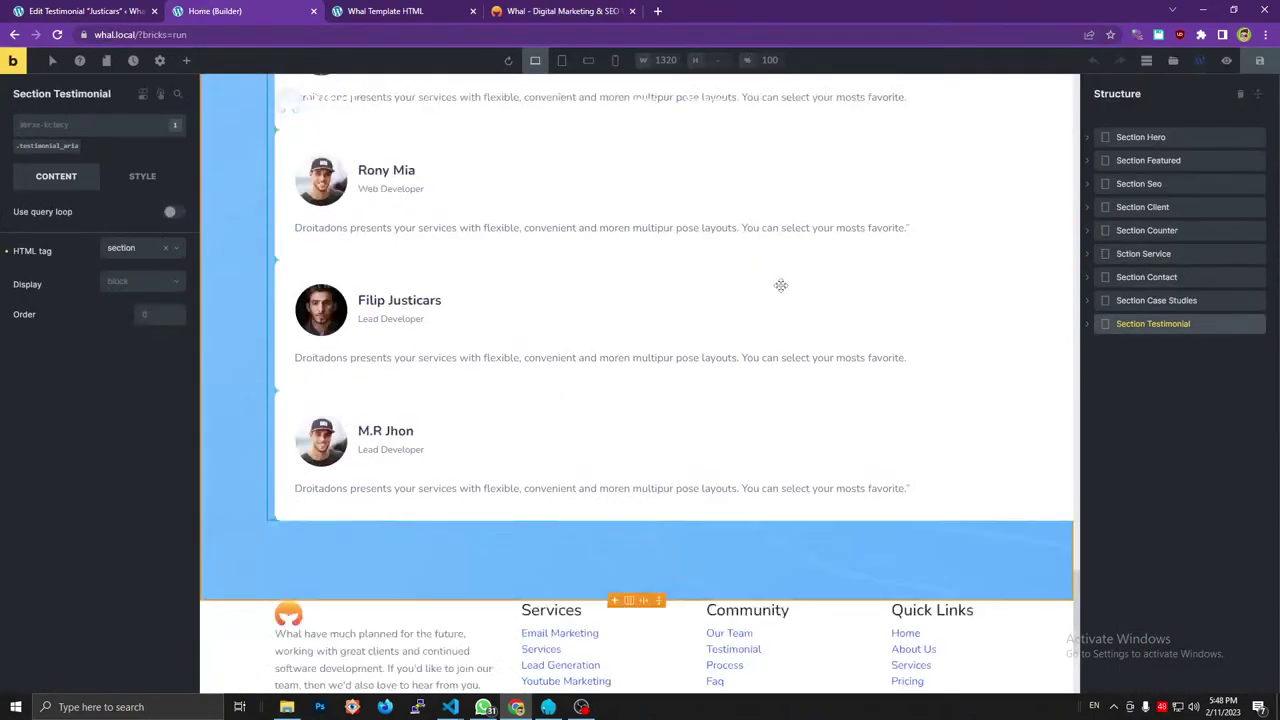
click(1163, 382)
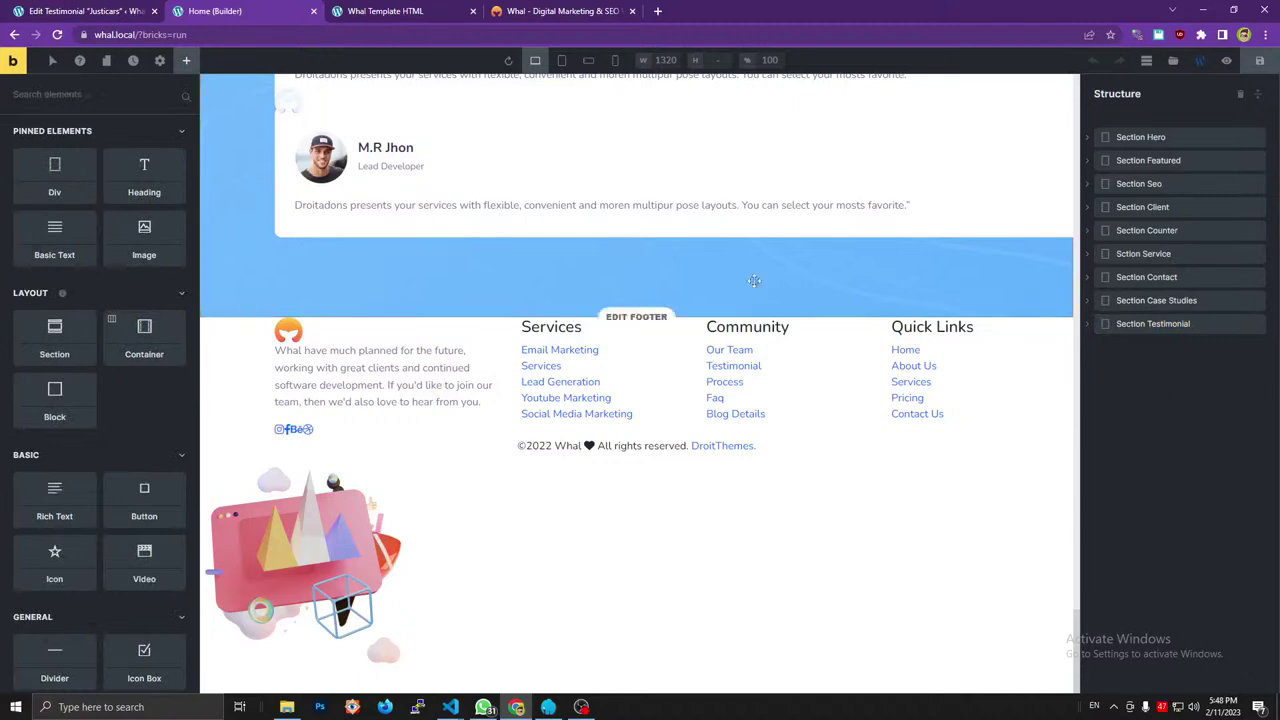
click(522, 8)
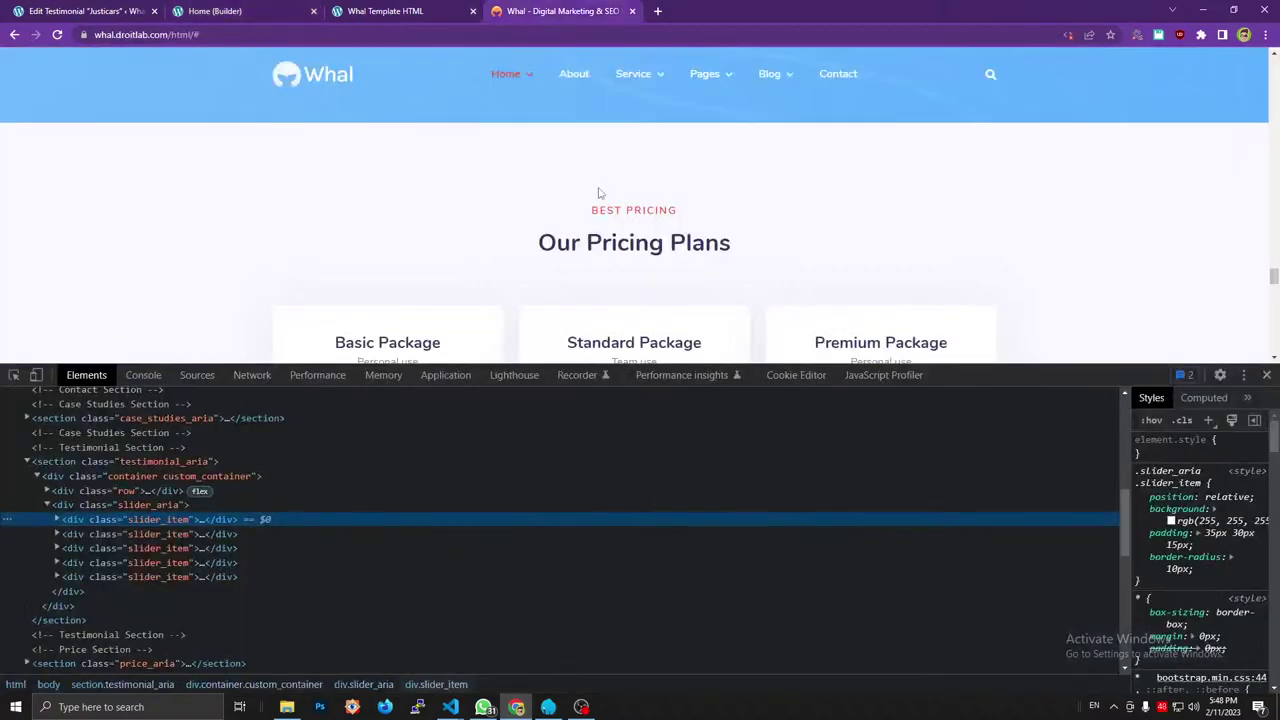
click(300, 10)
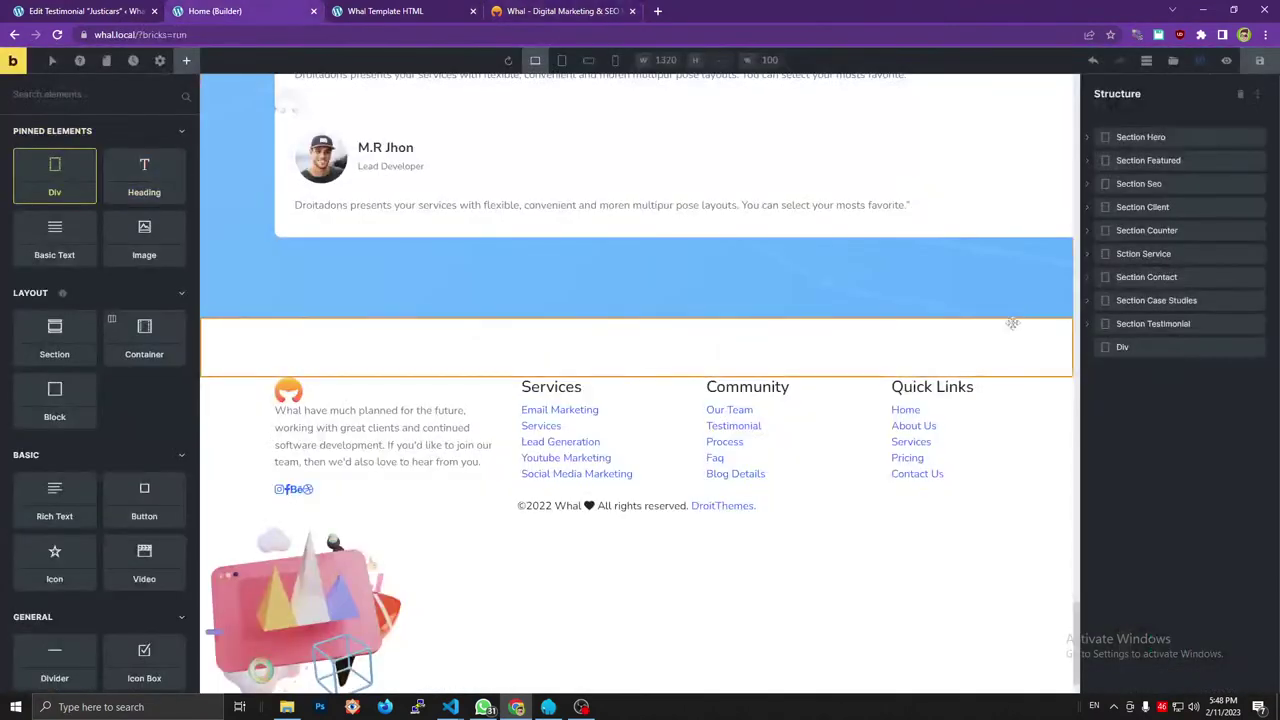
Rename the Div to Pricing Plan and set its HTML tag to section.
double_click(1157, 349)
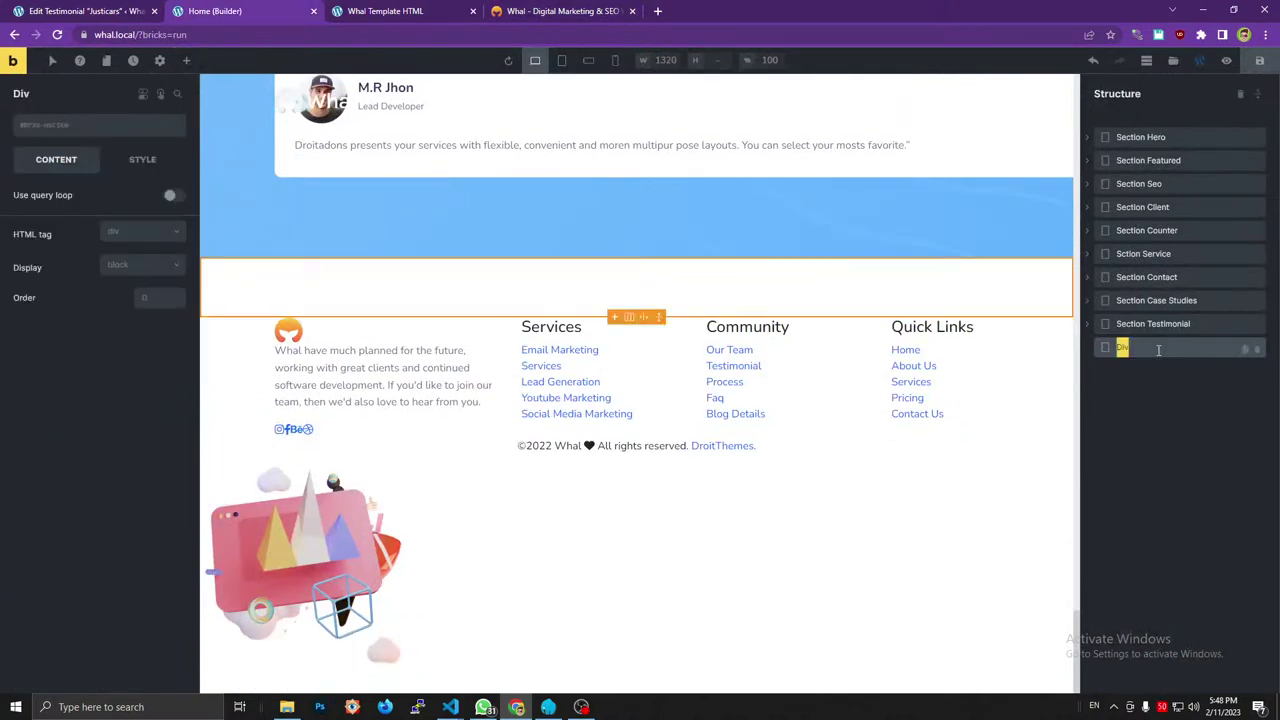
text(Pricing Plan)
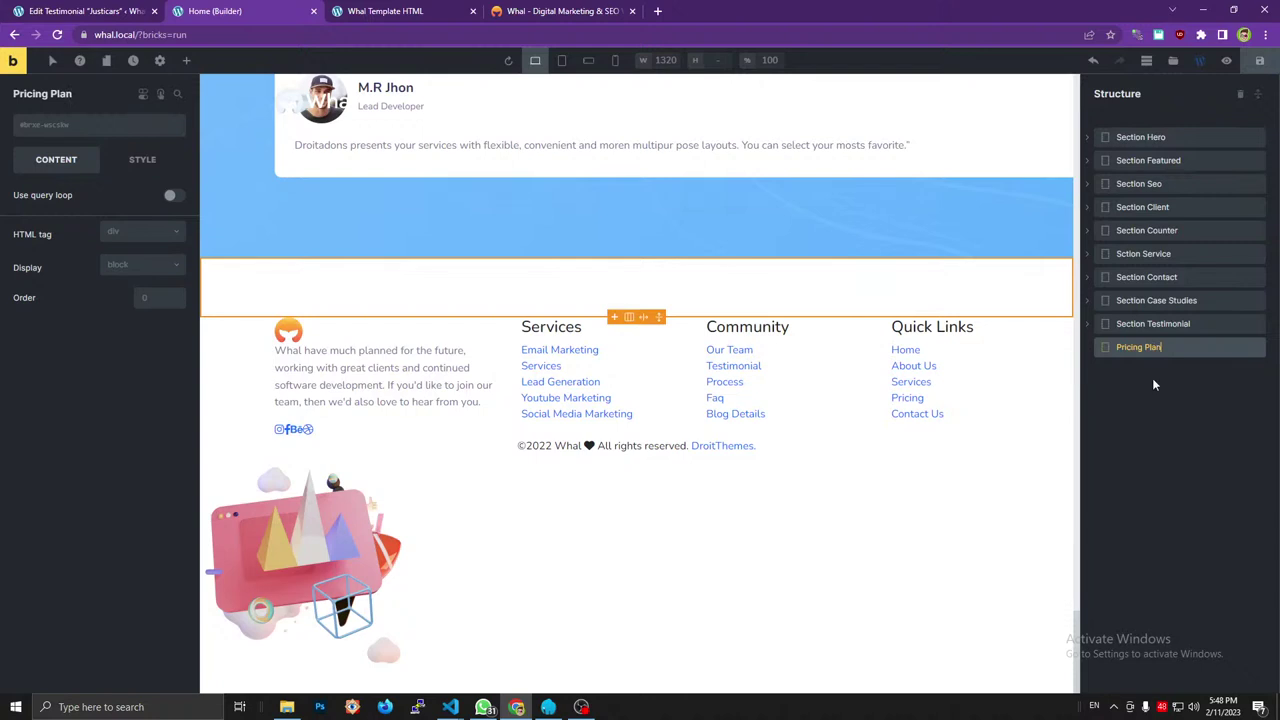
click(160, 236)
click(120, 281)
Give Pricing Plan the class price_aria, matching the reference section's markup.
click(506, 8)
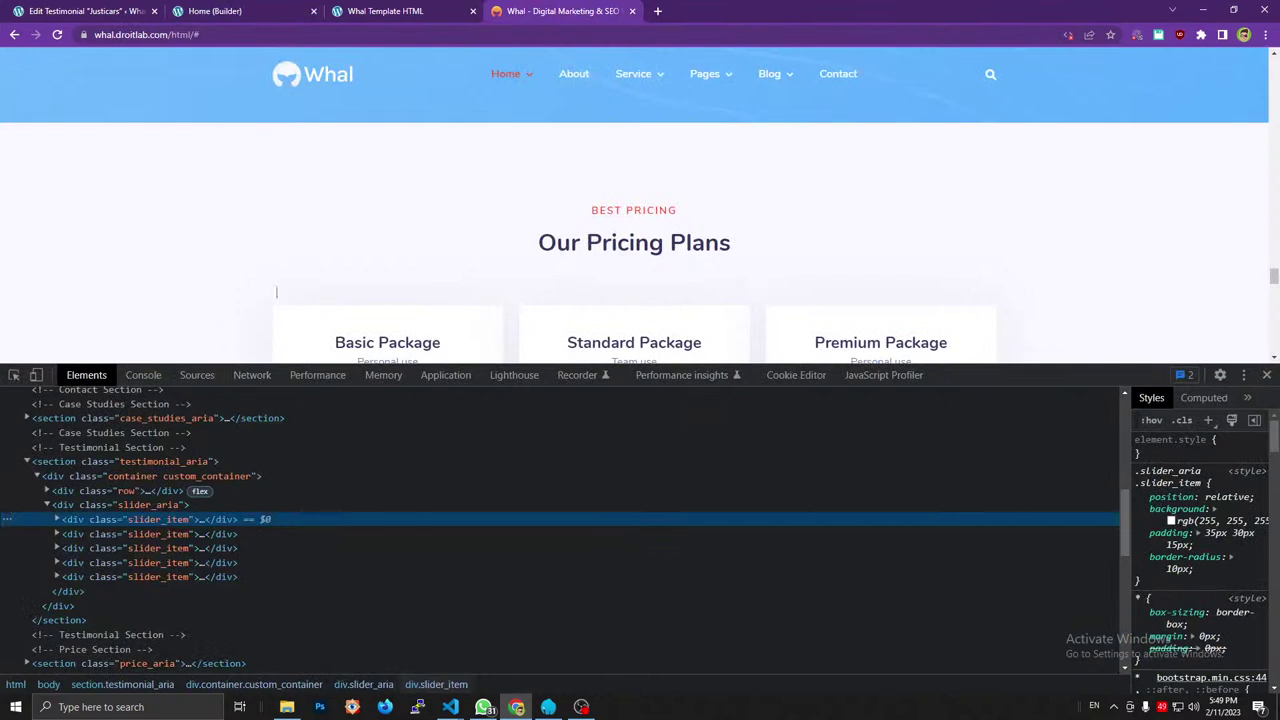
click(28, 463)
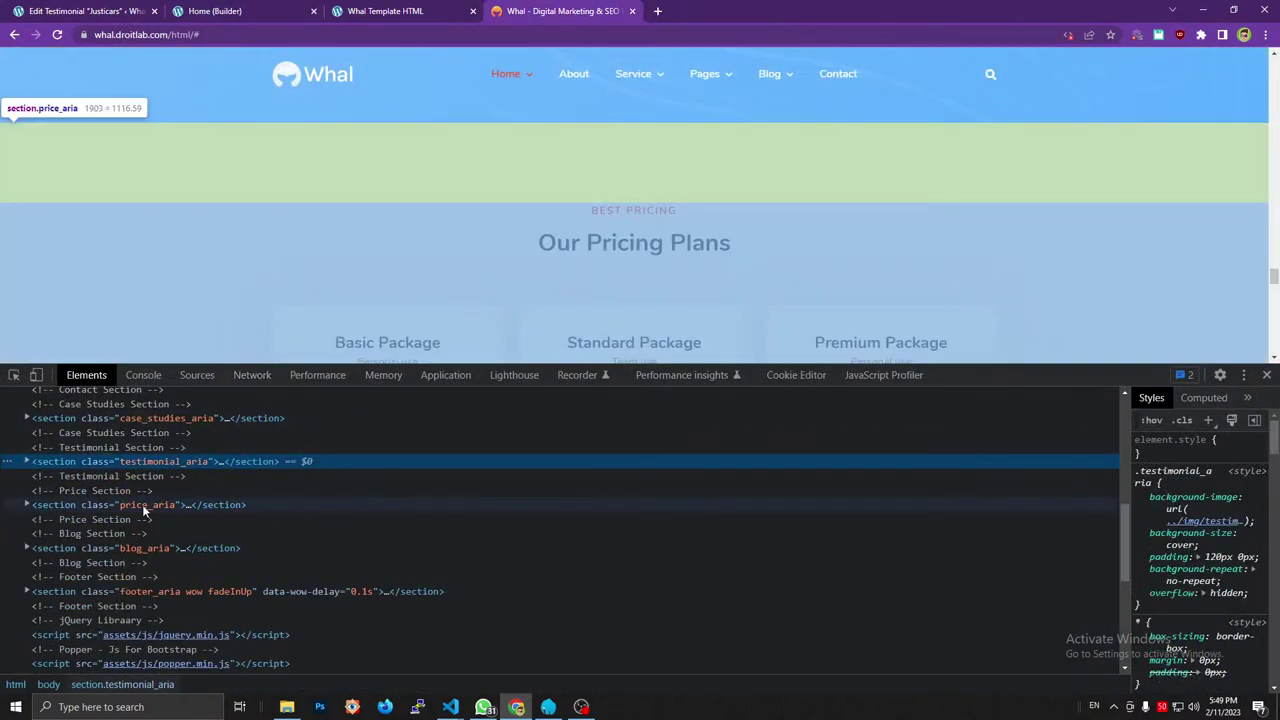
click(147, 505)
key(Right)
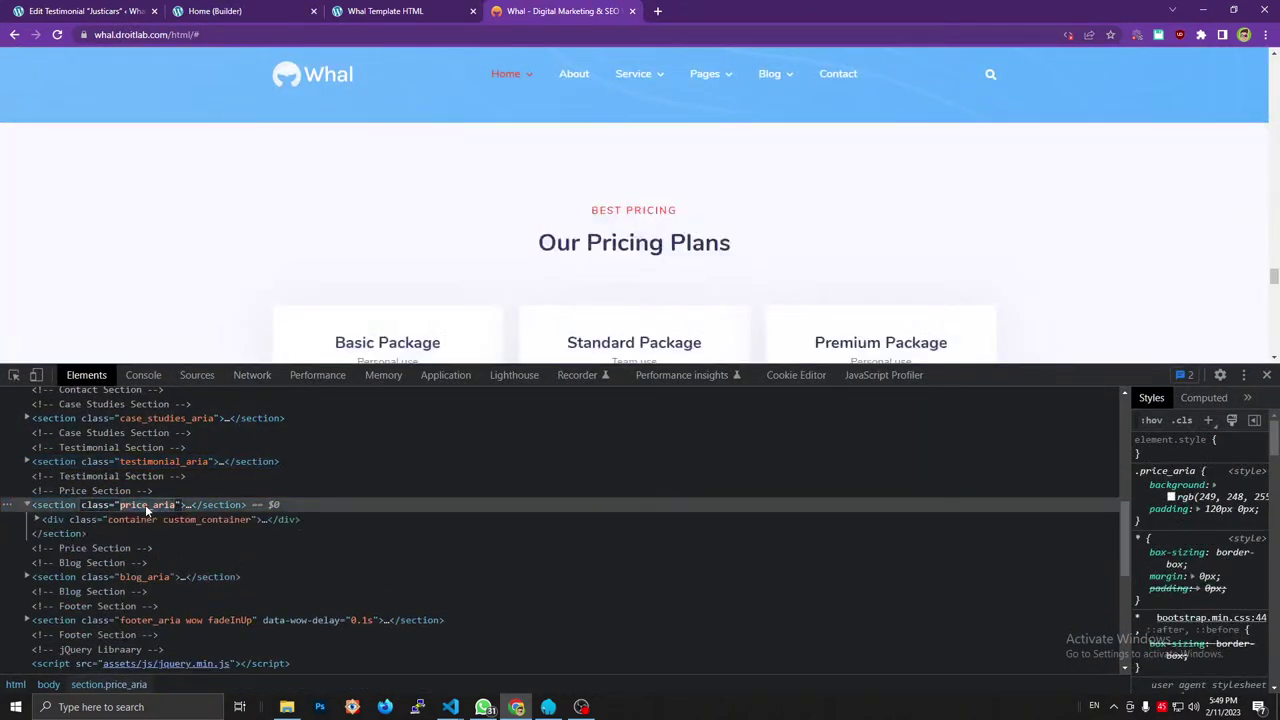
click(296, 10)
click(95, 127)
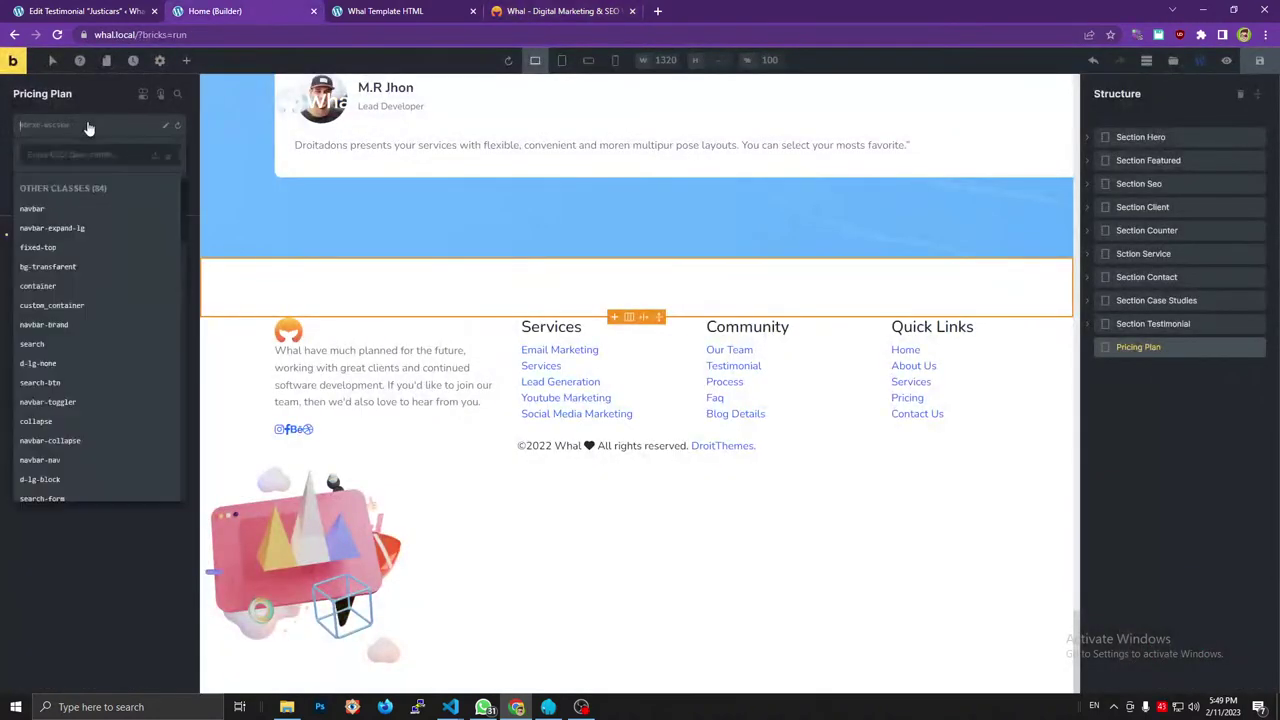
text(price_aria)
click(168, 155)
Copy the reference container div's class names and place a new Div inside Pricing Plan.
click(560, 10)
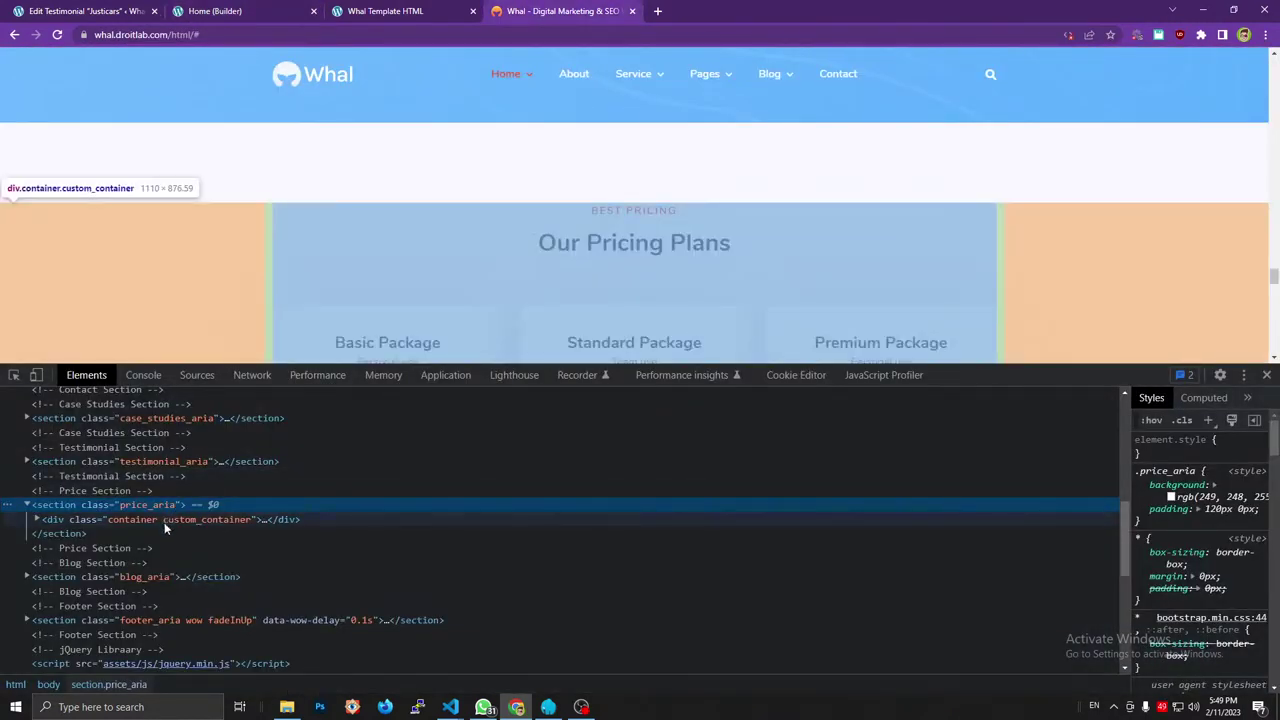
click(173, 519)
key(Right)
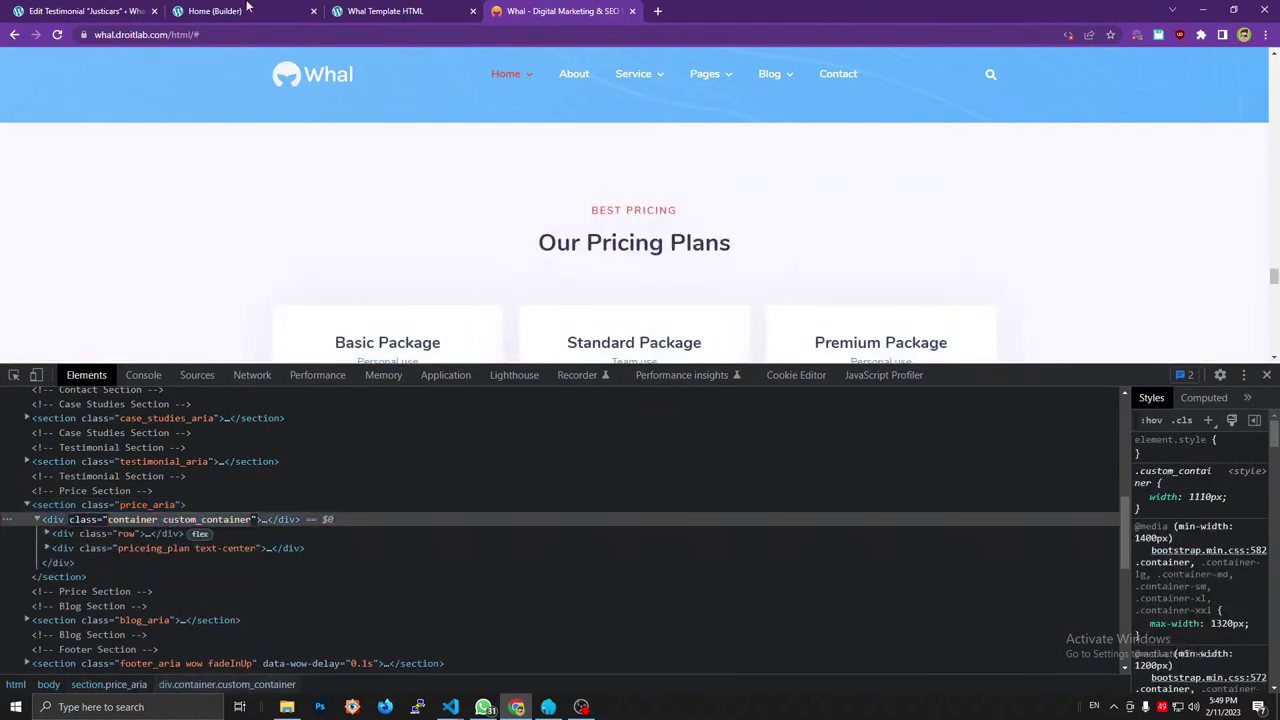
click(247, 10)
click(186, 60)
drag(55, 168, 1089, 351)
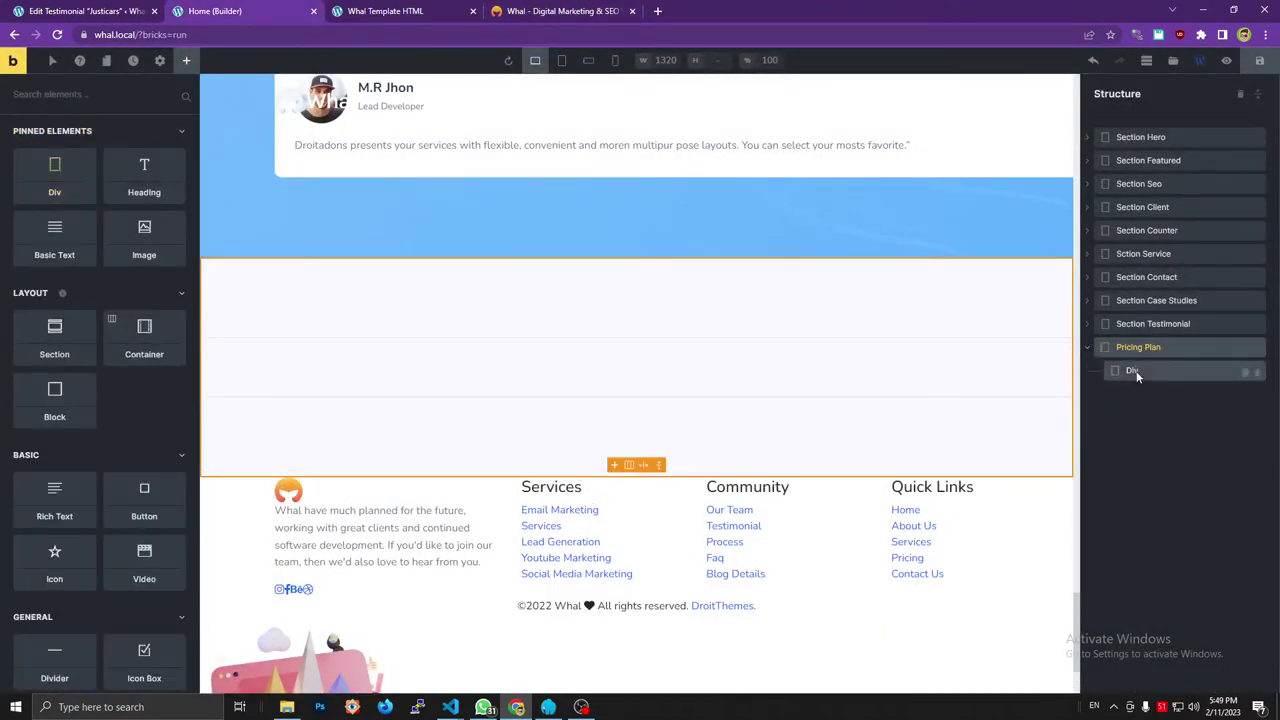
Rename the inner Div to Container and give it the class container.
double_click(1133, 371)
text(Co)
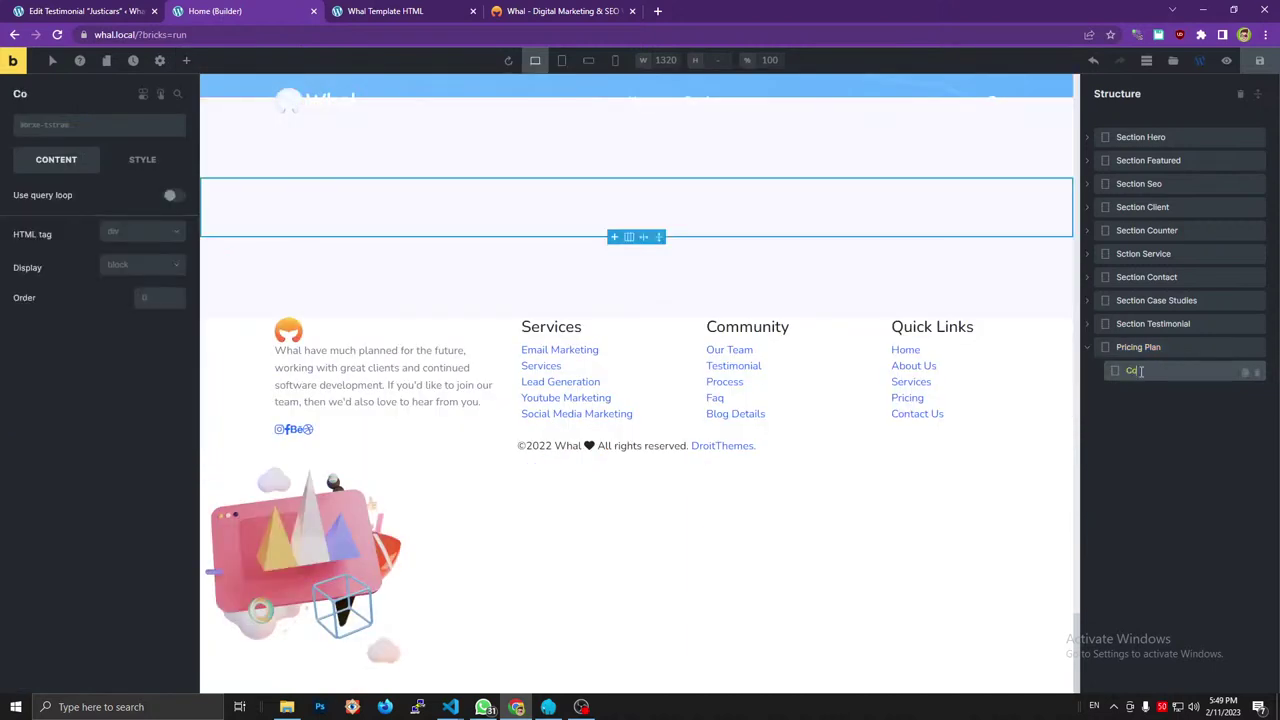
text(ntina)
text(ner)
key(Return)
click(350, 36)
text(container custom_container)
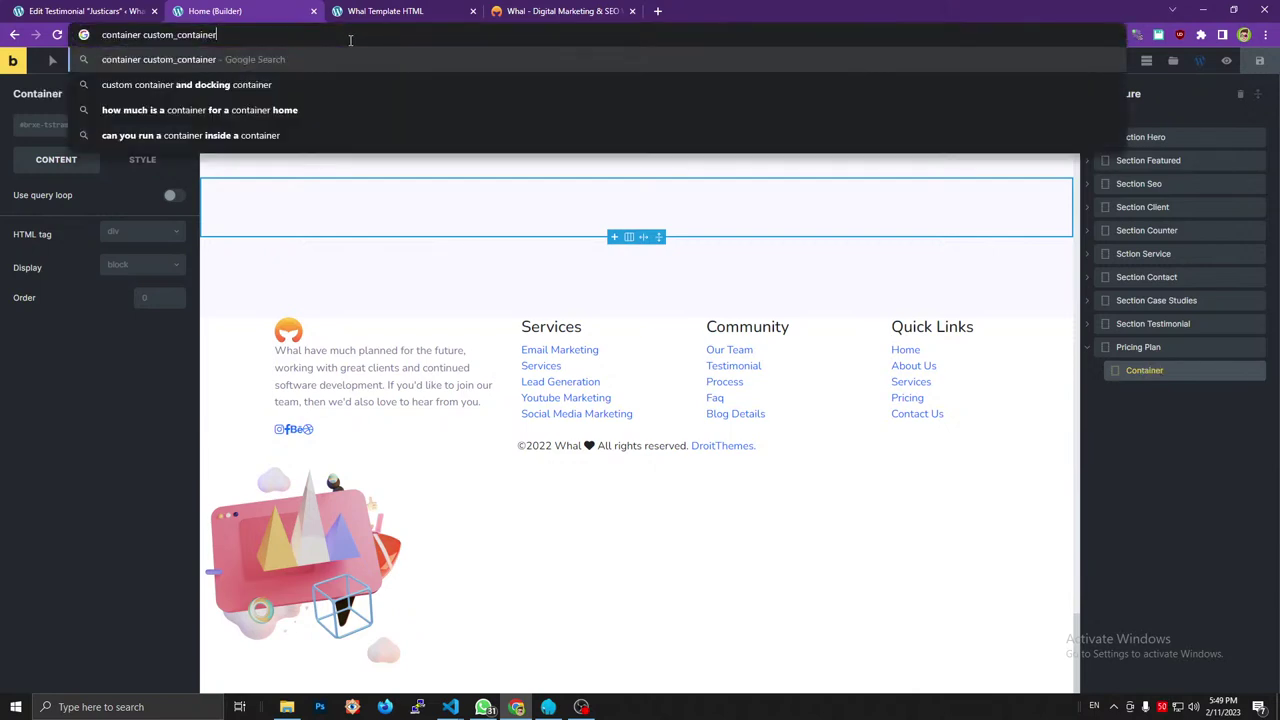
double_click(122, 35)
key(ctrl+x)
click(51, 128)
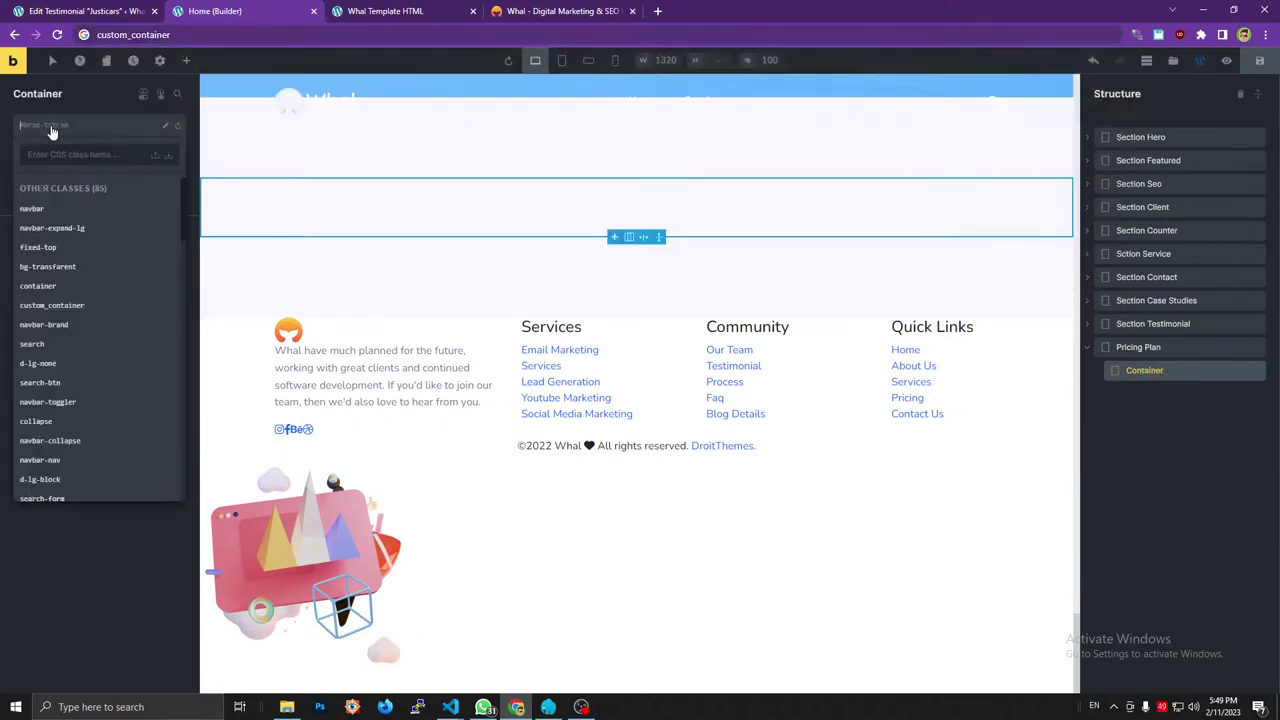
key(ctrl+v)
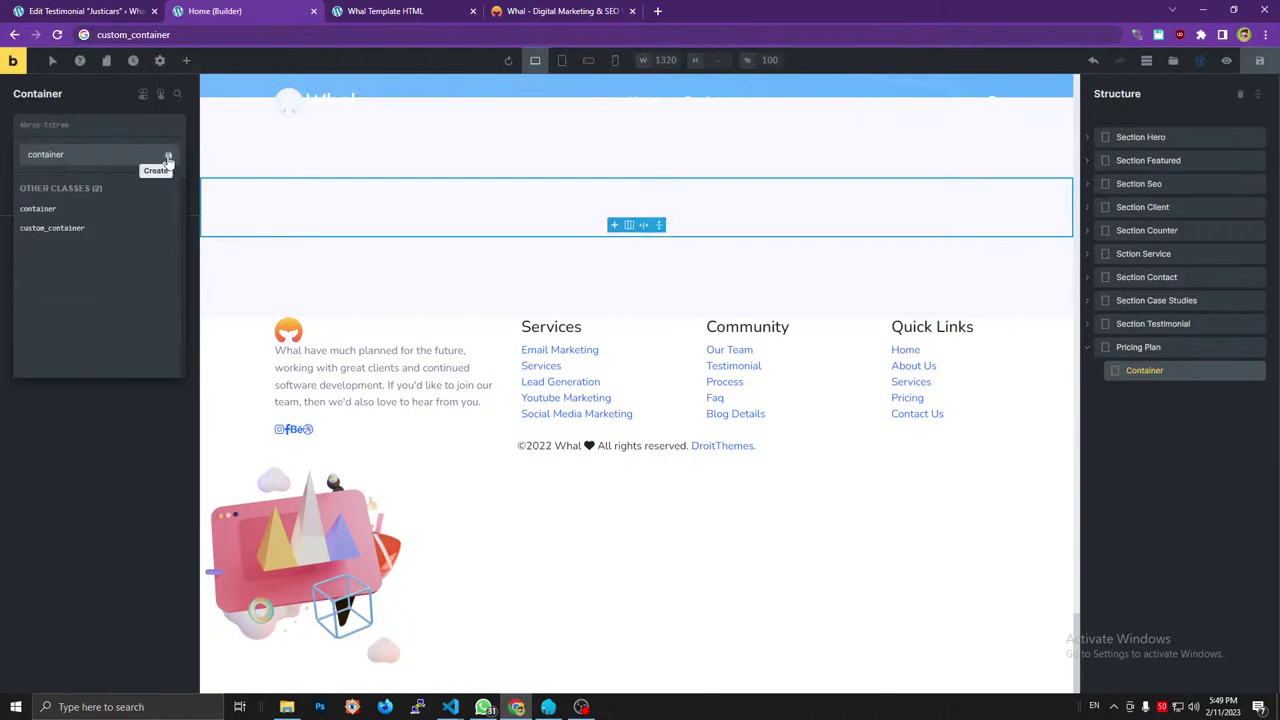
key(Return)
Add the custom_container class to Container.
click(186, 38)
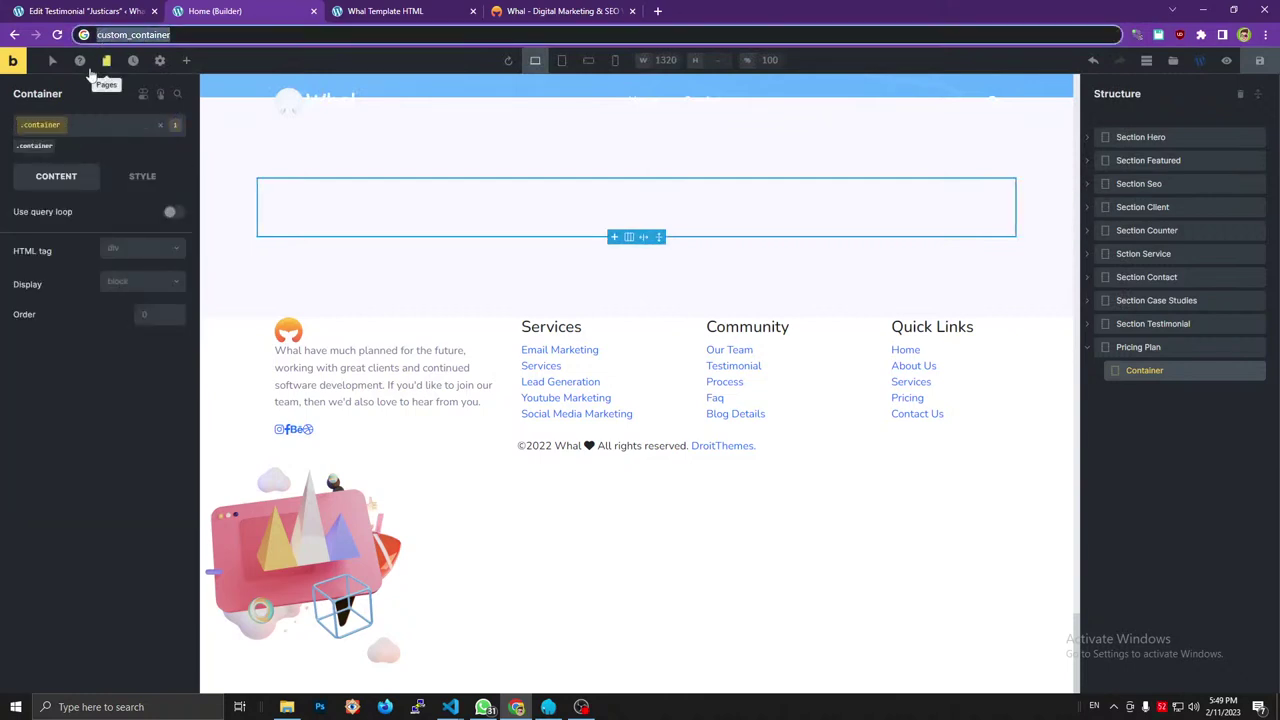
key(ctrl+x)
click(57, 115)
key(ctrl+v)
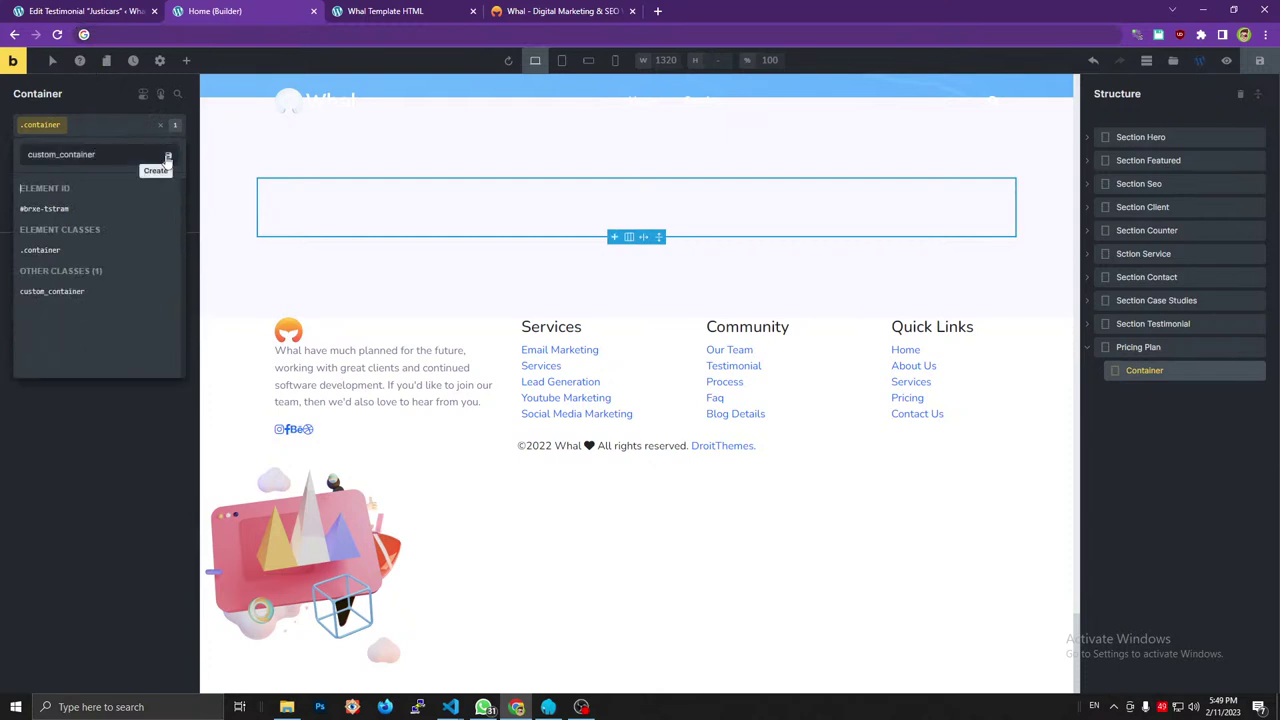
key(Return)
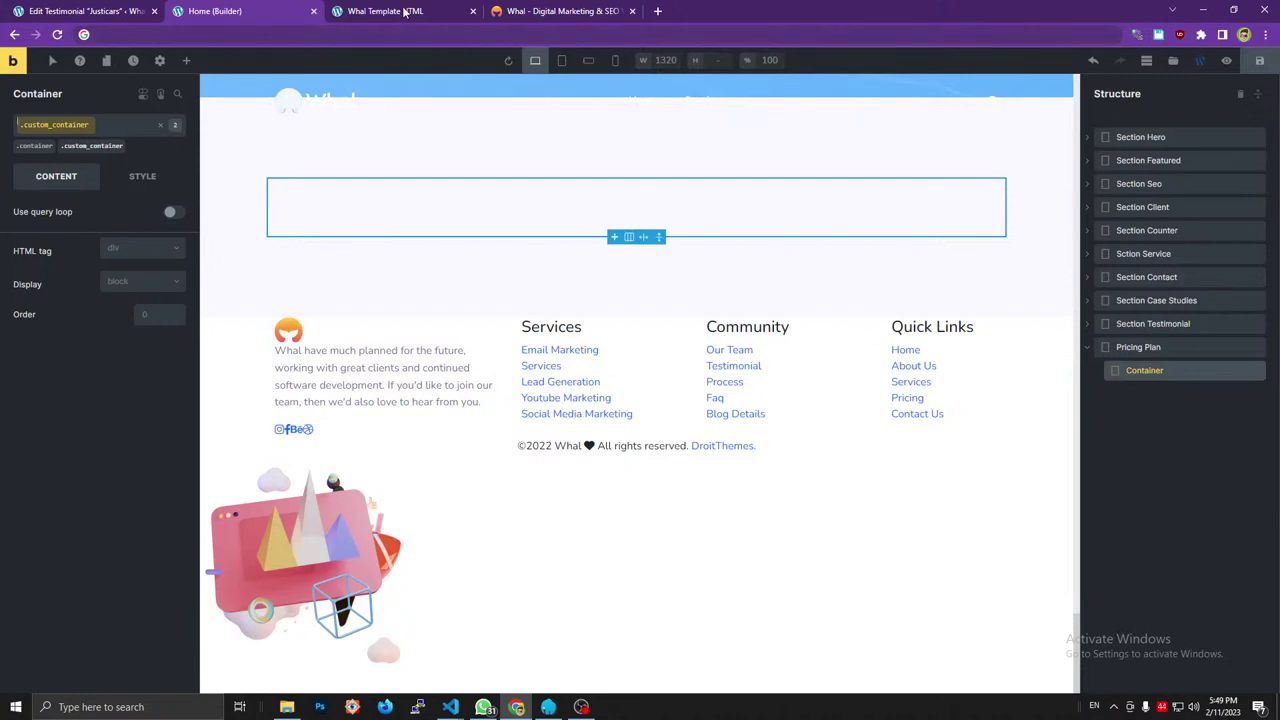
Check the local Whal template and the reference row div inside the container.
mouse_move(403, 11)
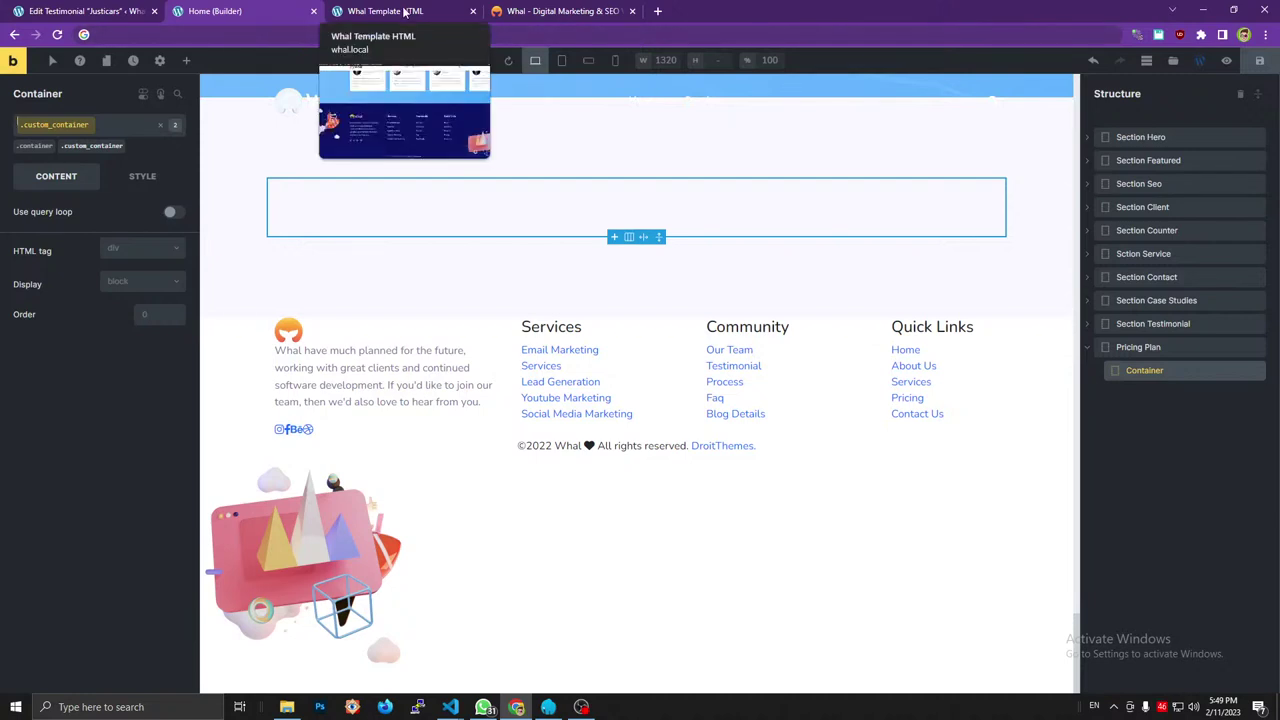
click(403, 11)
click(560, 11)
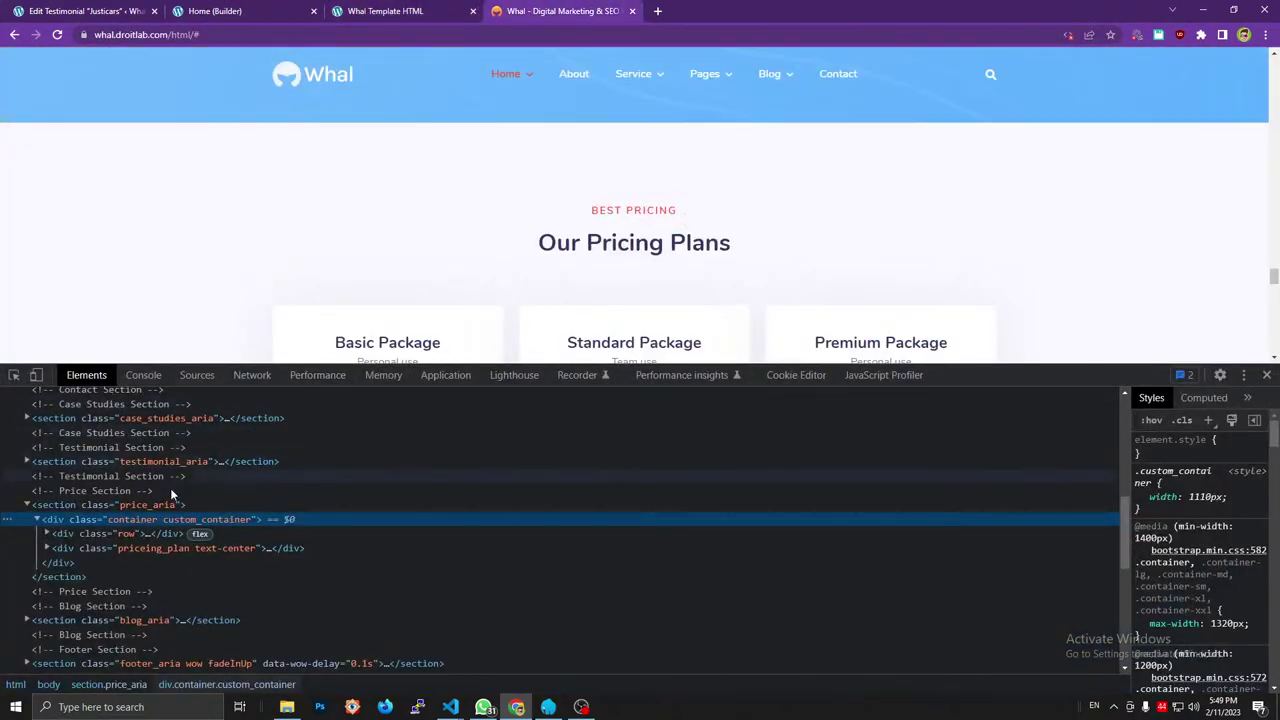
click(122, 535)
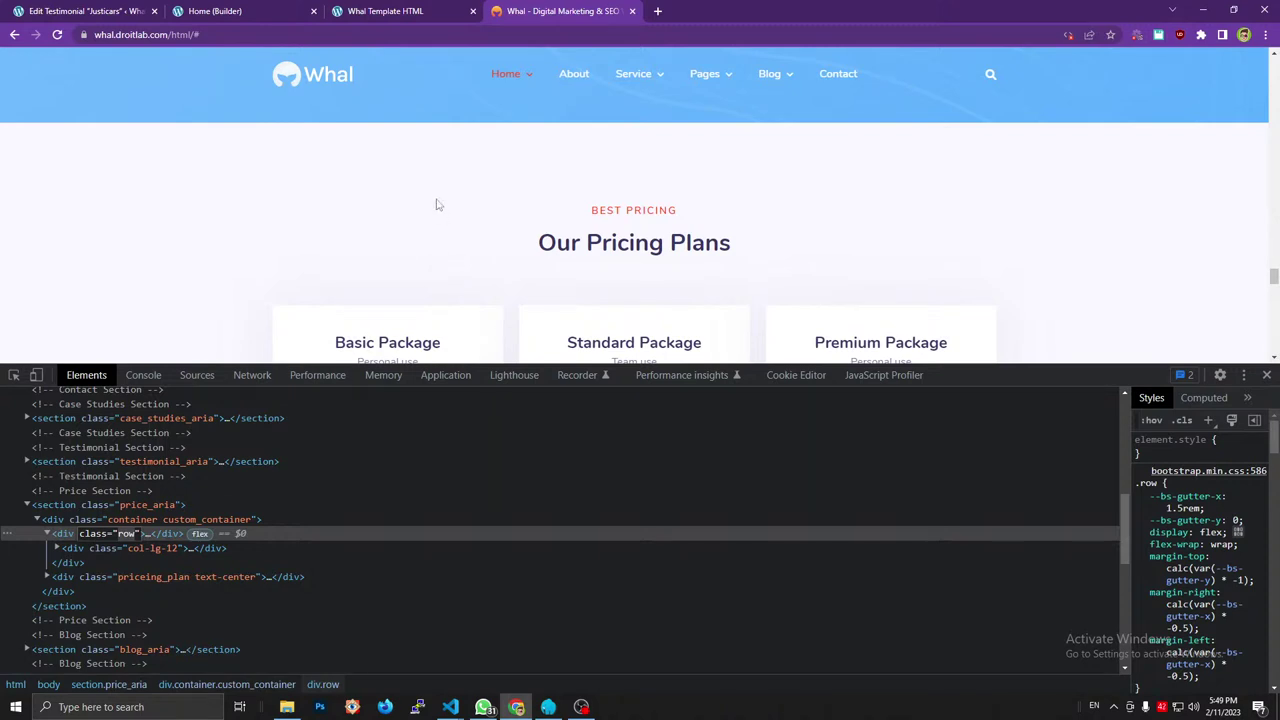
click(256, 9)
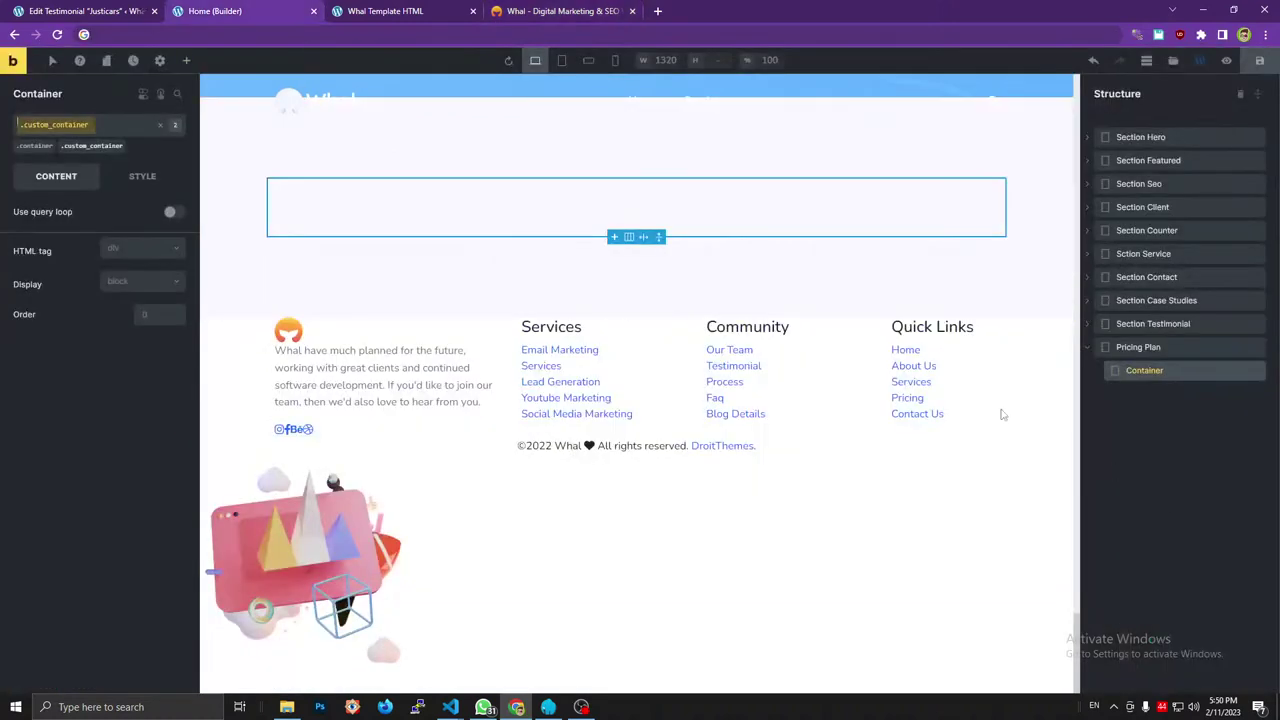
Add a Div inside Container, name it Row and give it the class row.
click(186, 60)
drag(56, 170, 1153, 390)
double_click(1143, 393)
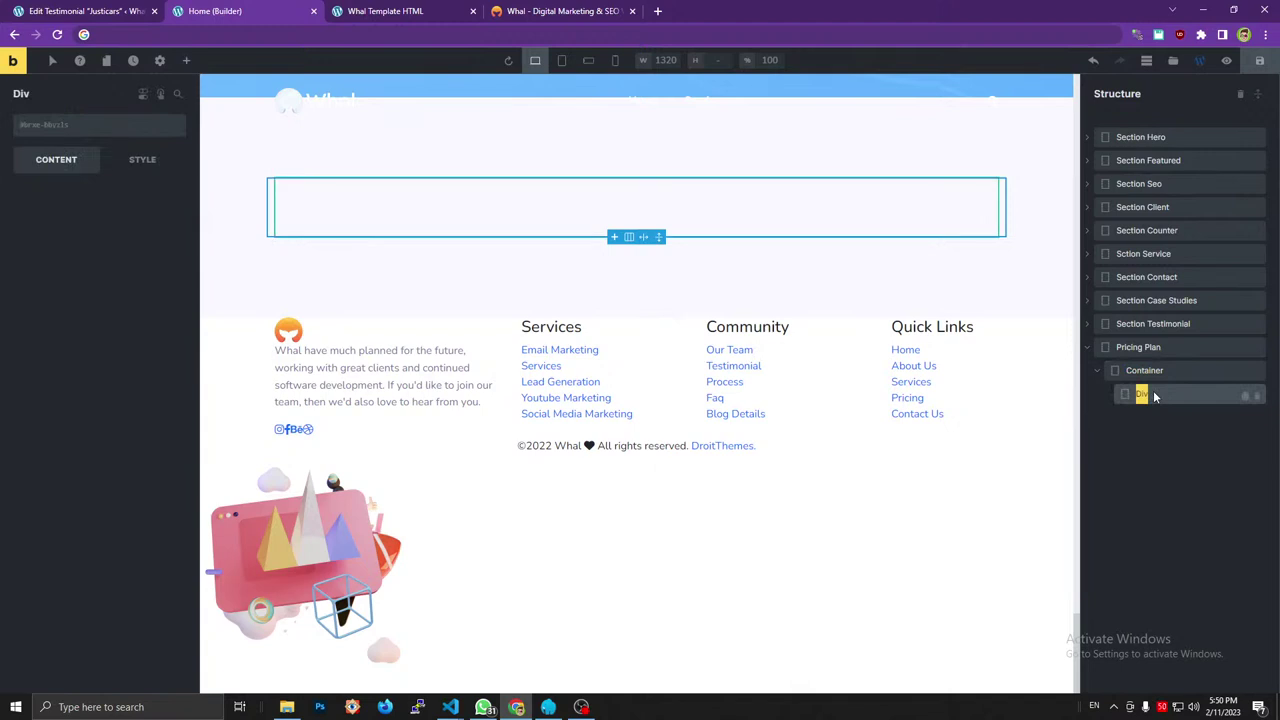
text(Row)
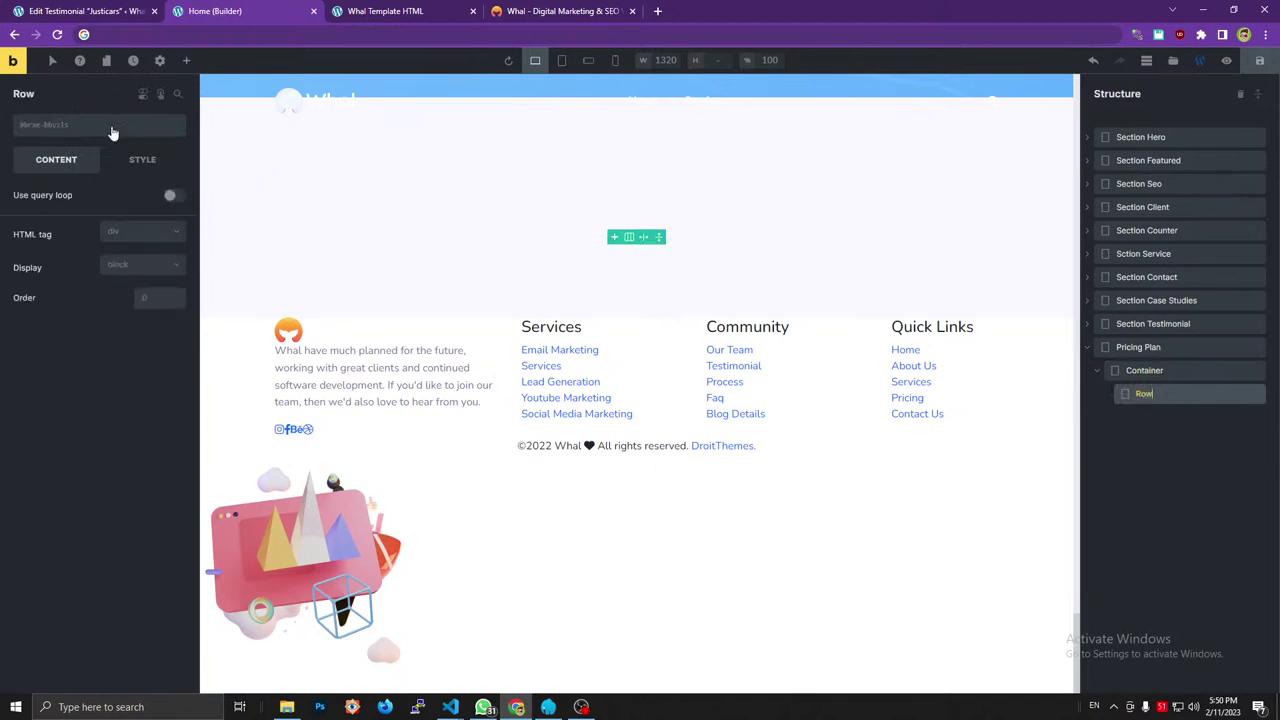
click(112, 131)
text(row)
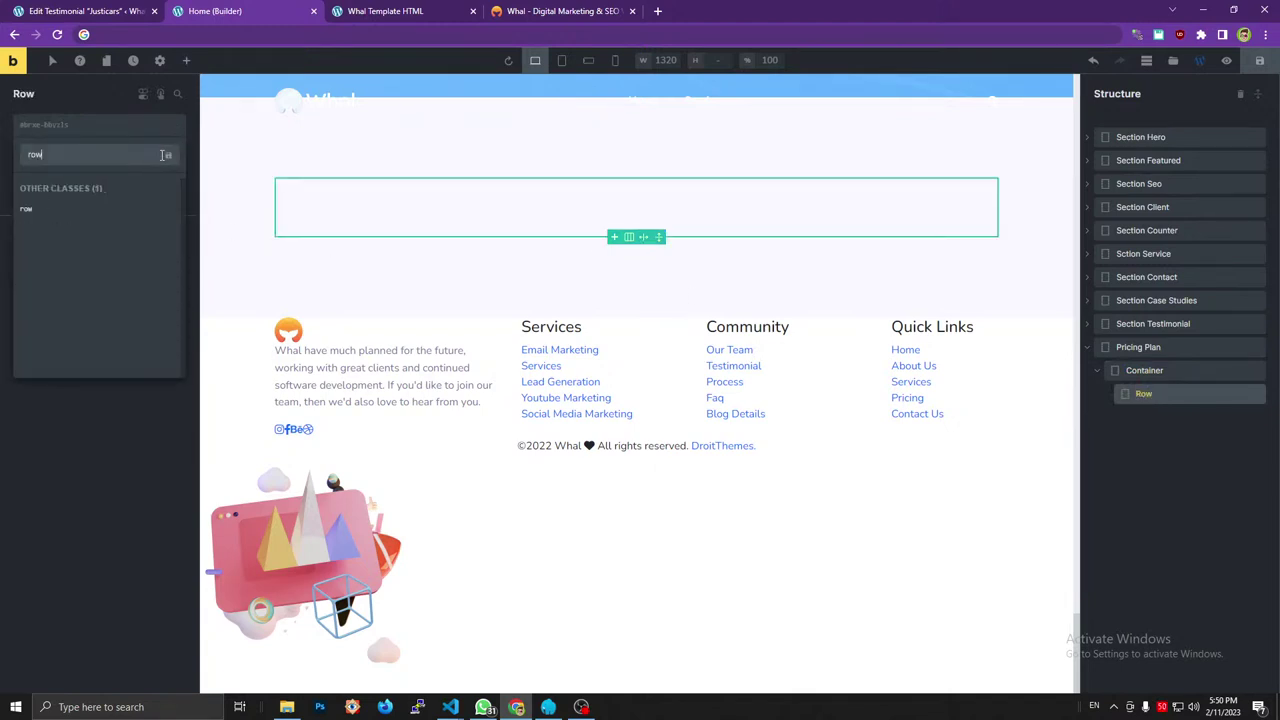
click(155, 154)
Review the reference col-lg-12 and section title markup, then add another Div and a Heading to Row.
click(555, 12)
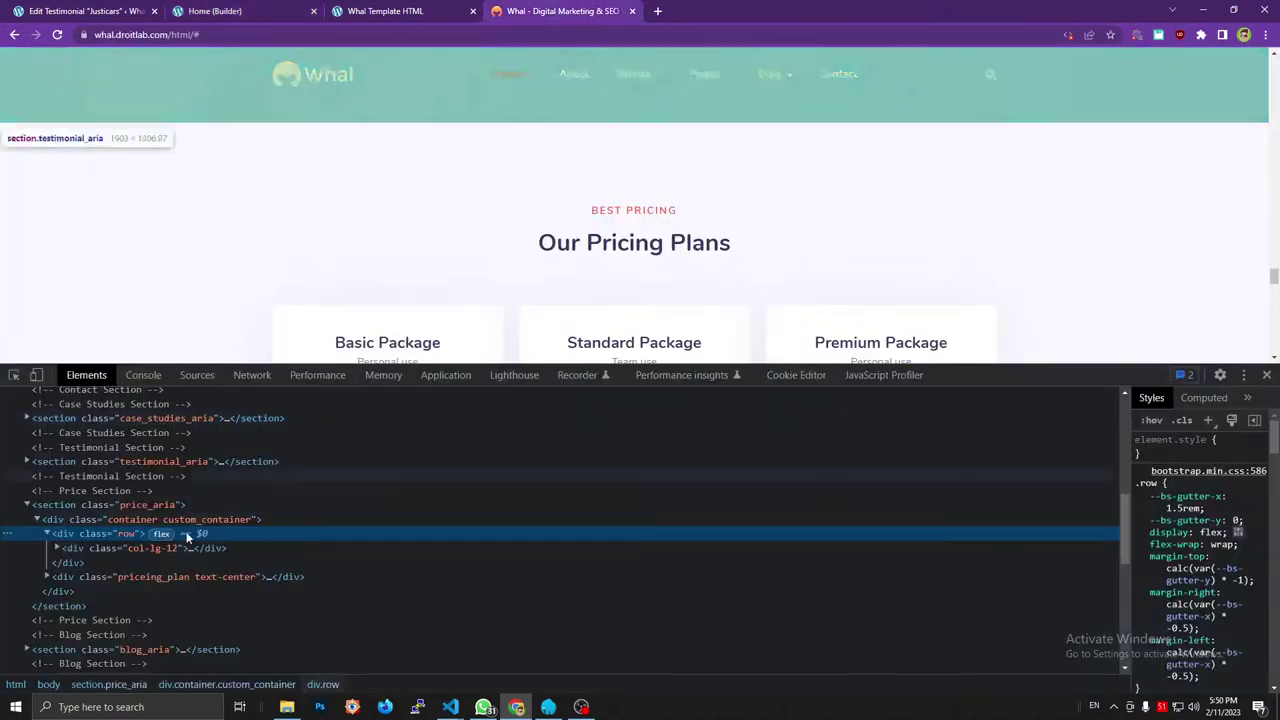
click(128, 549)
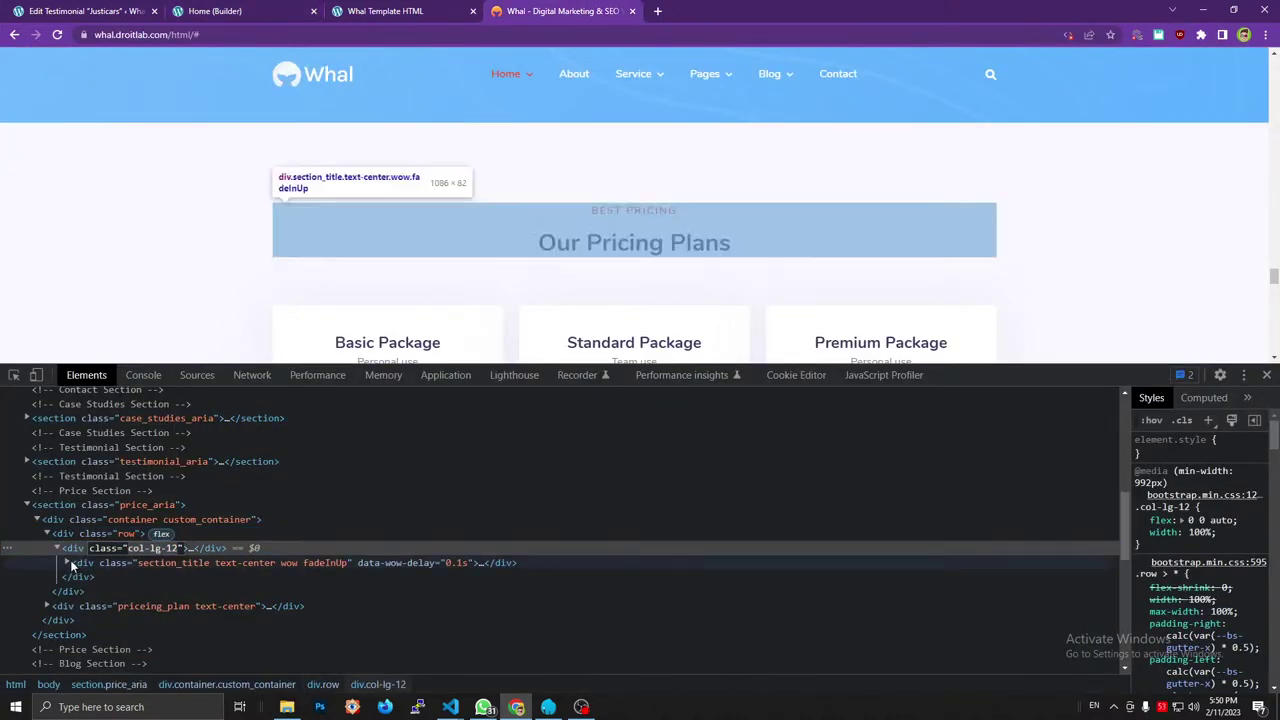
click(67, 563)
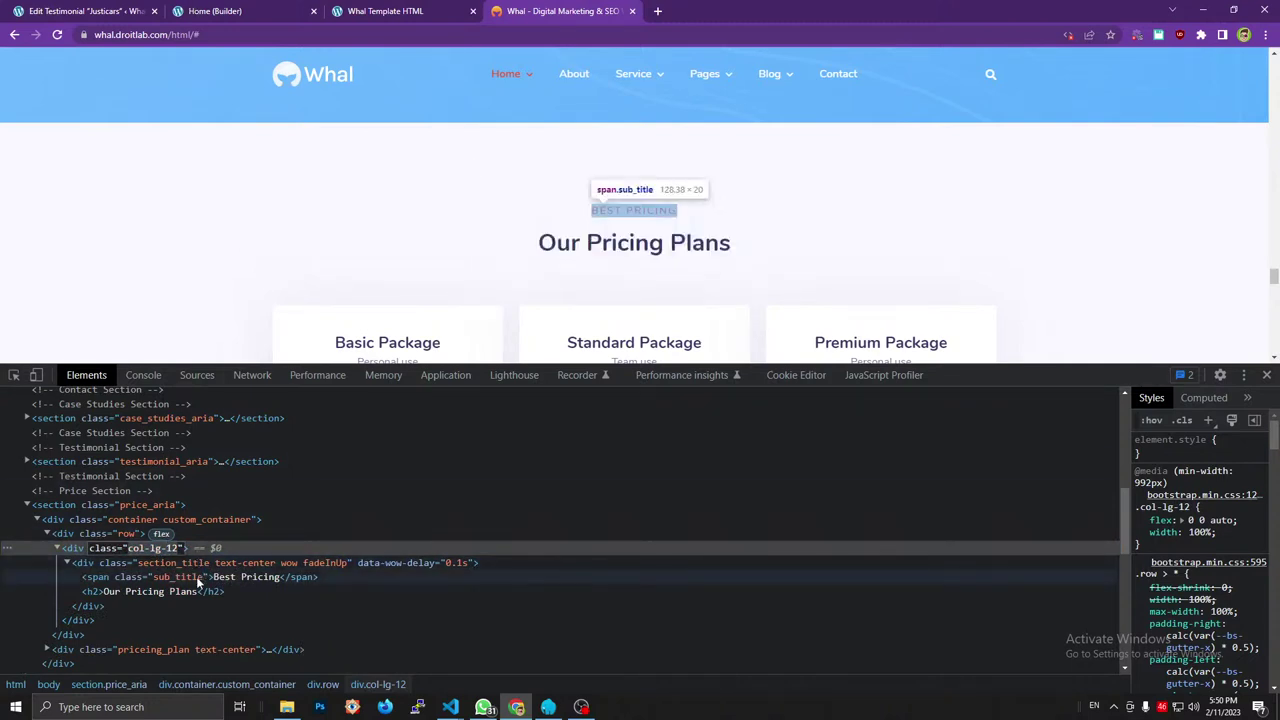
click(230, 8)
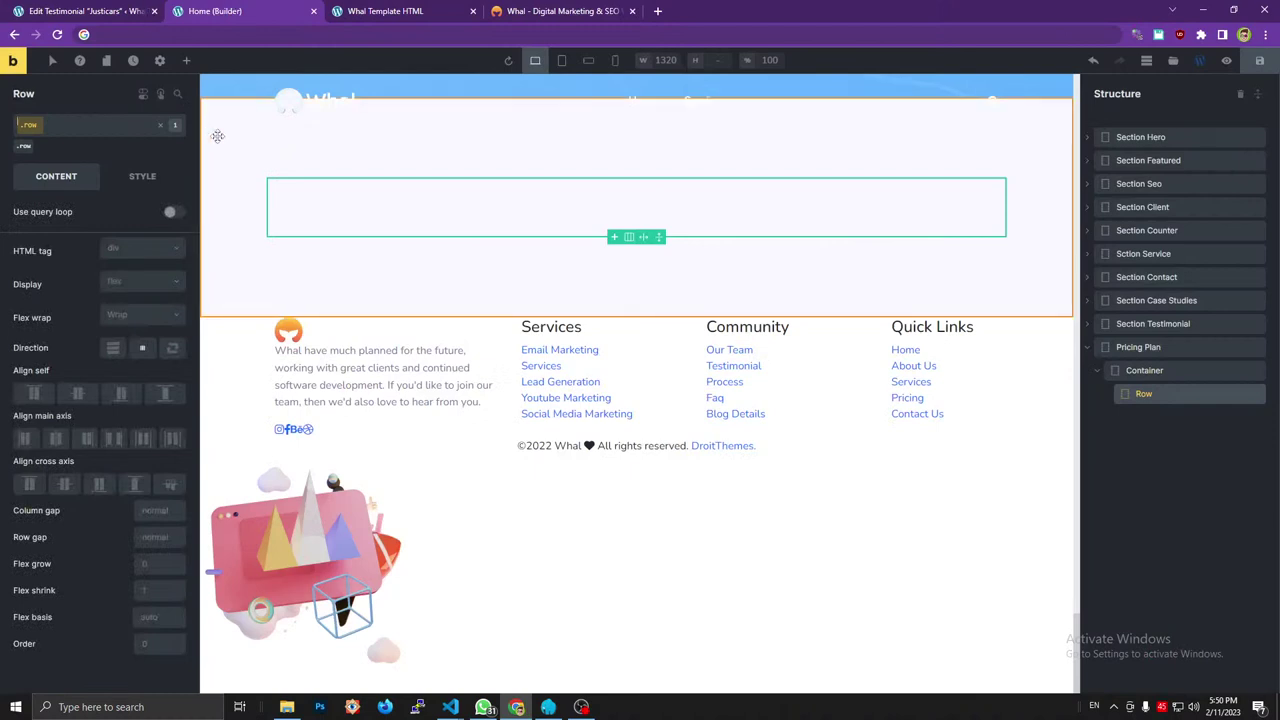
click(187, 60)
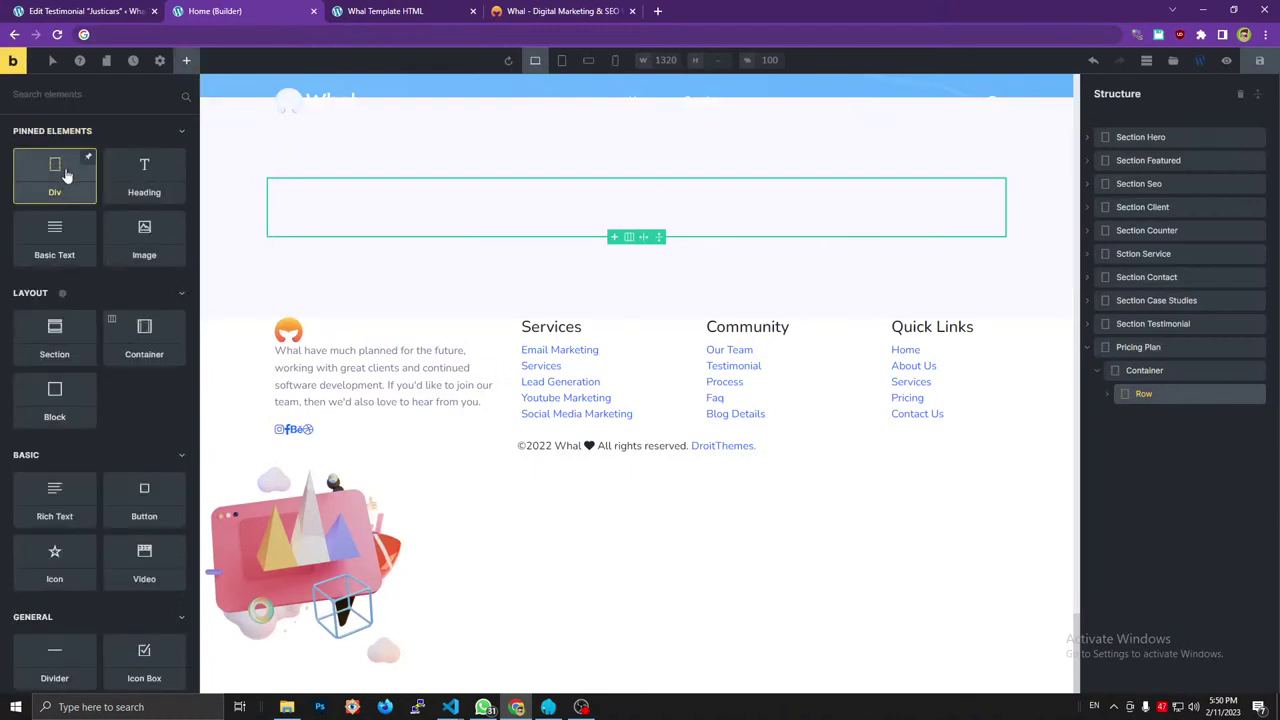
click(58, 243)
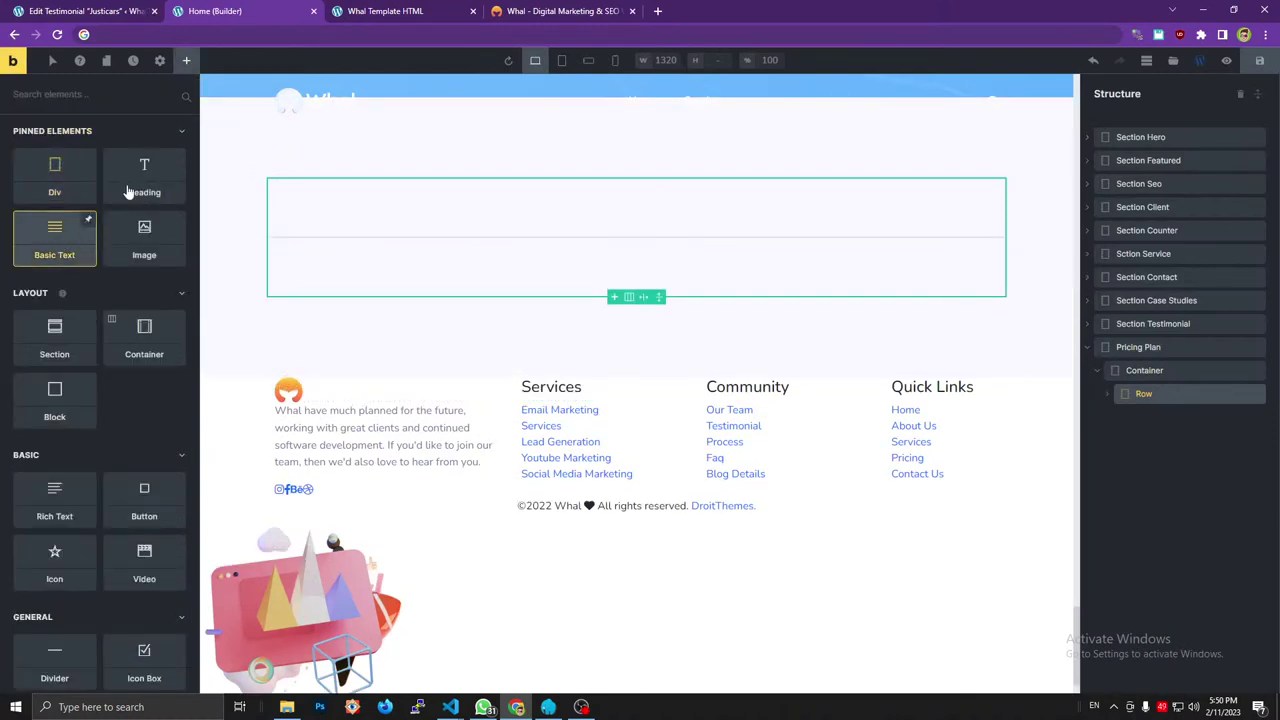
key(ctrl+Tab)
key(ctrl+Tab)
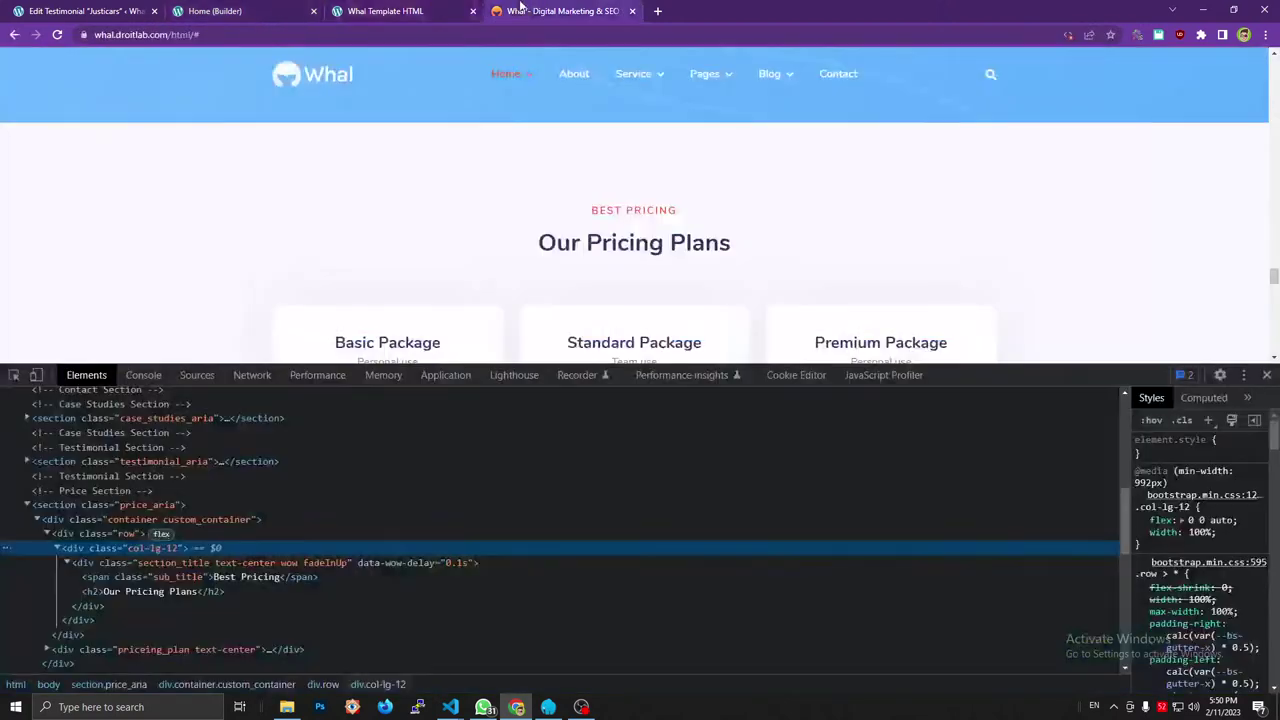
key(ctrl+shift+Tab)
key(ctrl+shift+Tab)
click(157, 193)
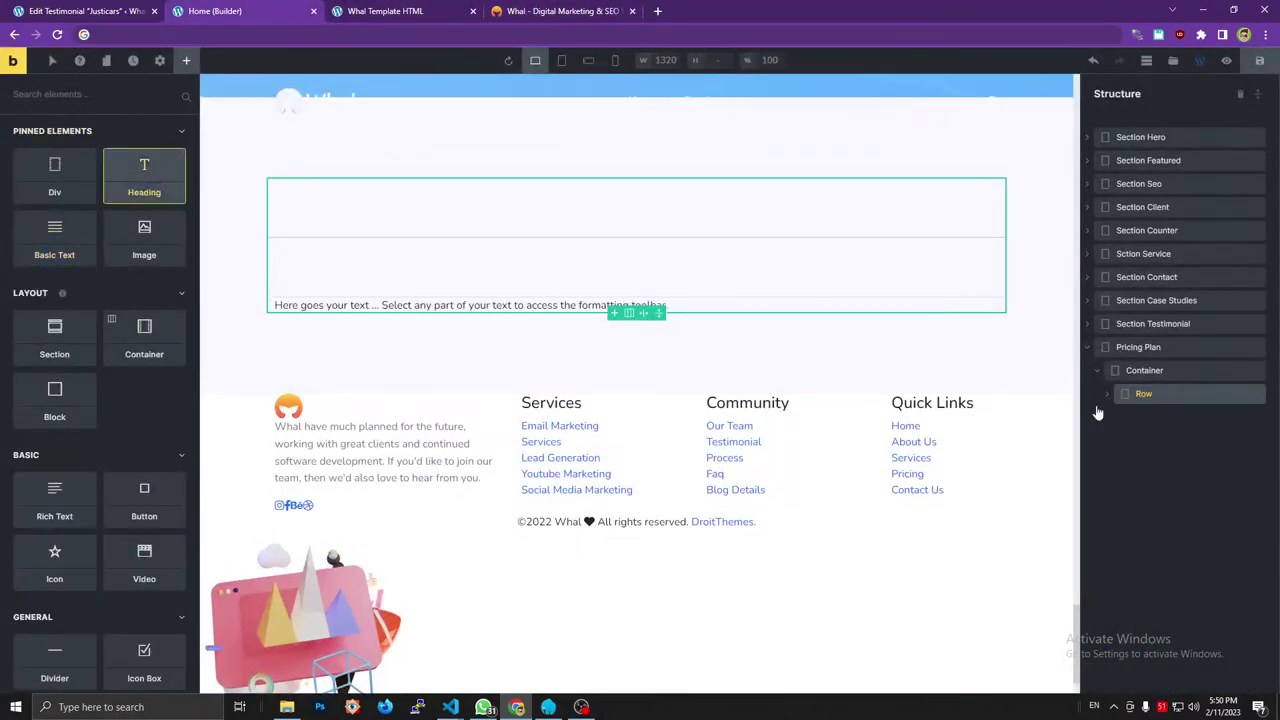
Nest one Div inside the other and move the Basic Text and Heading into the inner Div.
click(1106, 396)
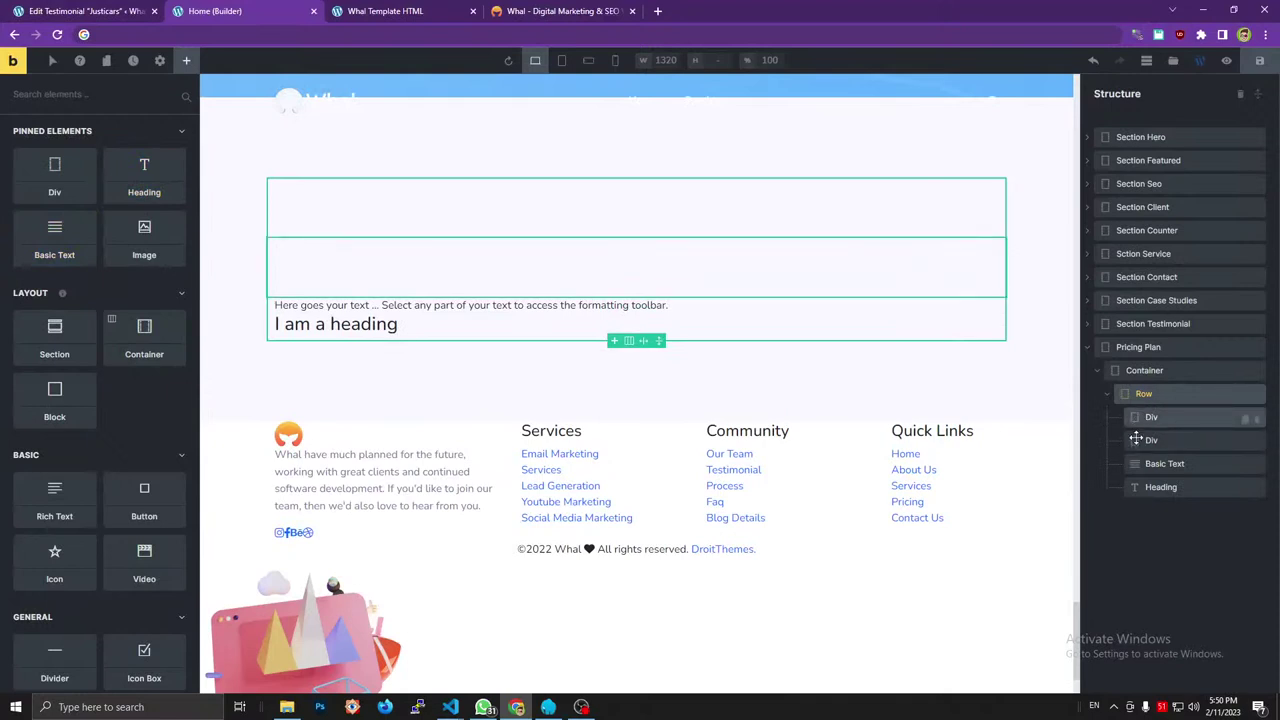
mouse_move(1160, 419)
mouse_down()
mouse_move(1140, 460)
mouse_move(1120, 416)
mouse_move(1140, 420)
mouse_up()
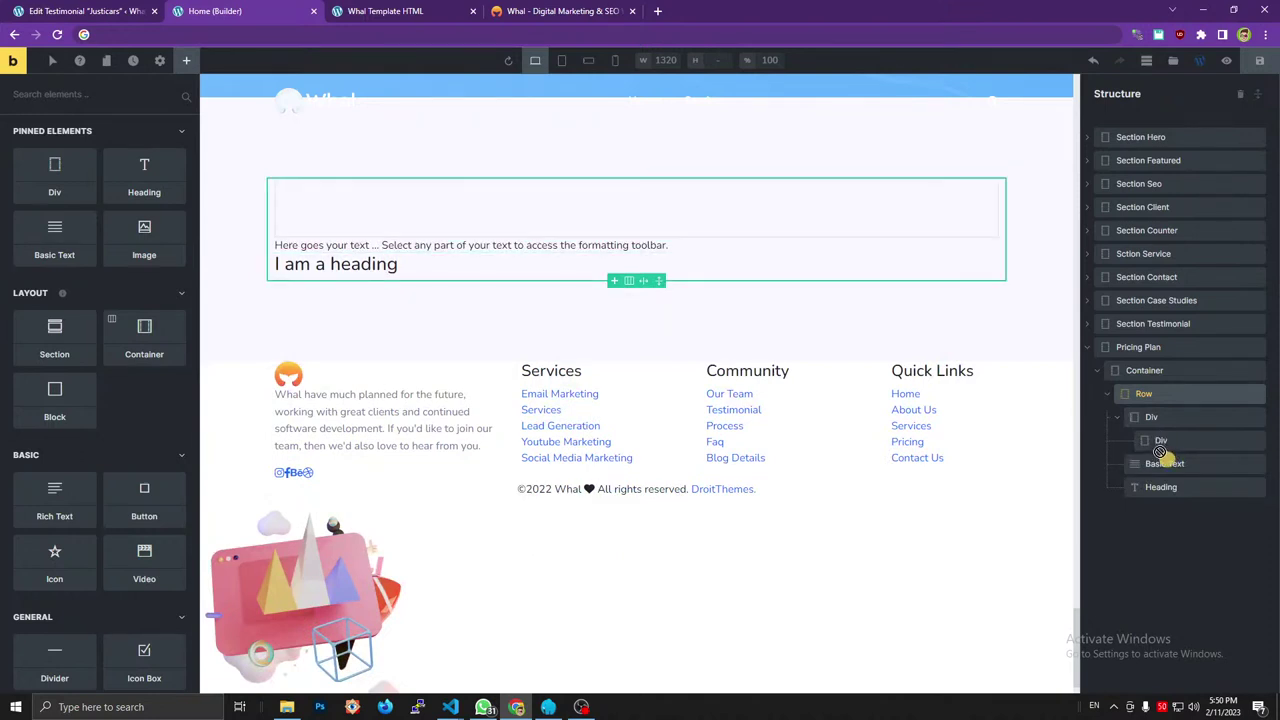
mouse_move(1134, 461)
mouse_down()
mouse_move(1163, 451)
mouse_move(1128, 460)
mouse_up()
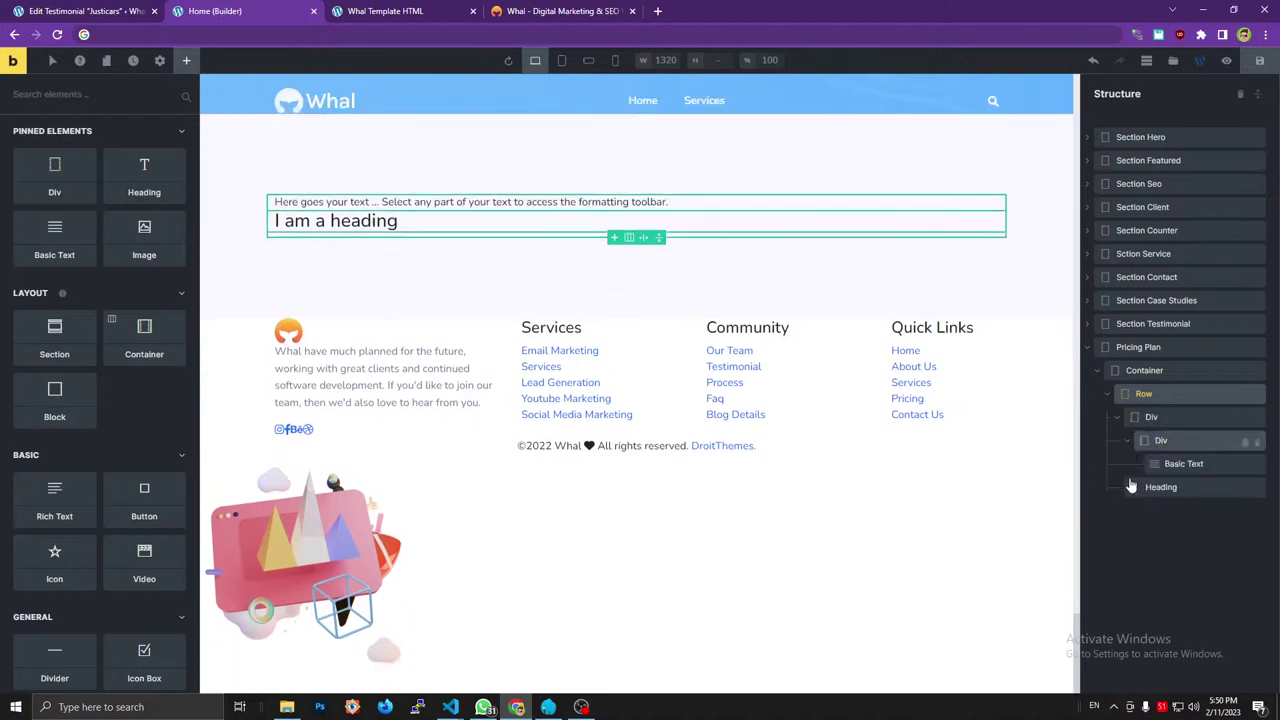
mouse_move(1149, 469)
mouse_down()
mouse_move(1135, 487)
mouse_move(1157, 481)
mouse_up()
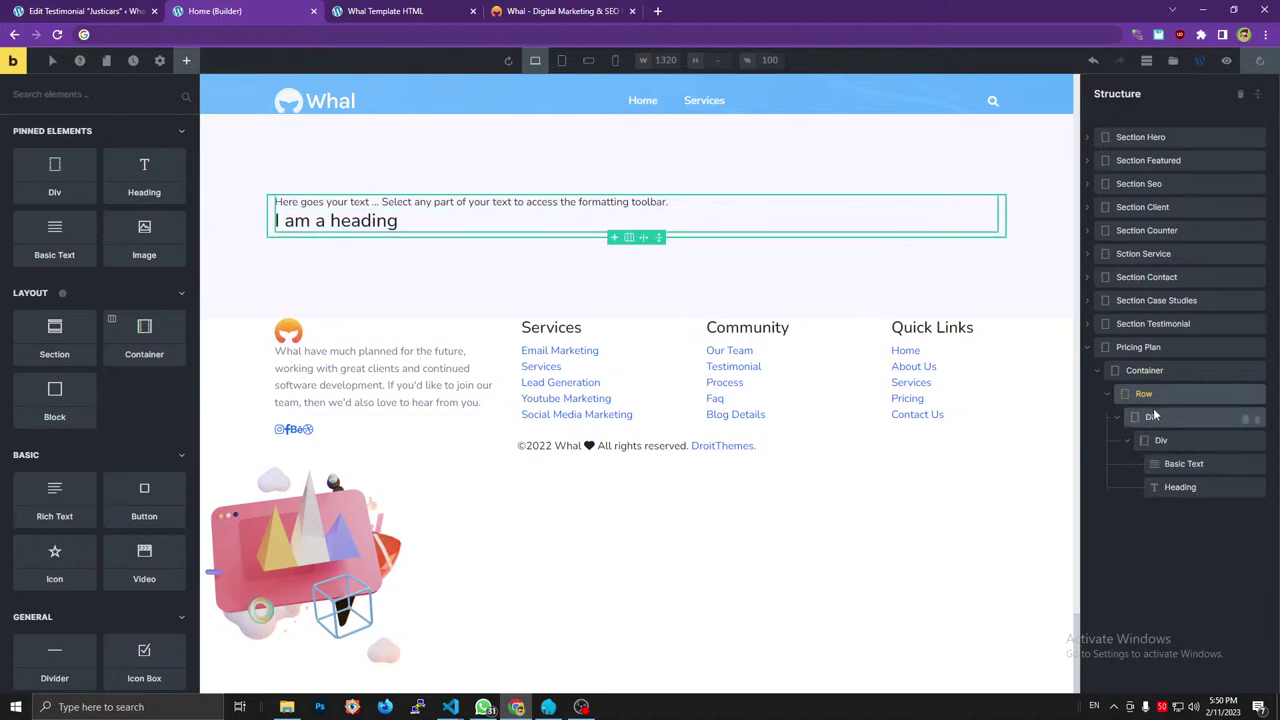
Give the outer Div the class col-lg-12 and rename it Col.
click(410, 205)
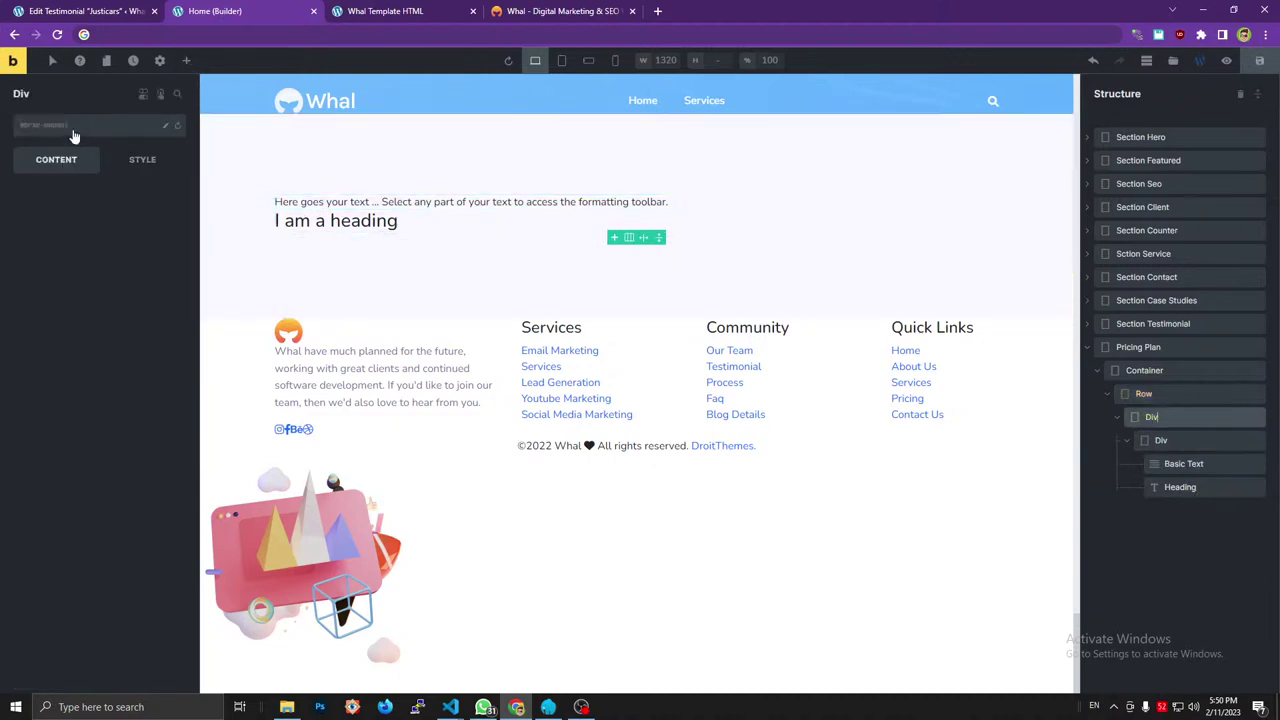
click(72, 130)
text(col-lg-12)
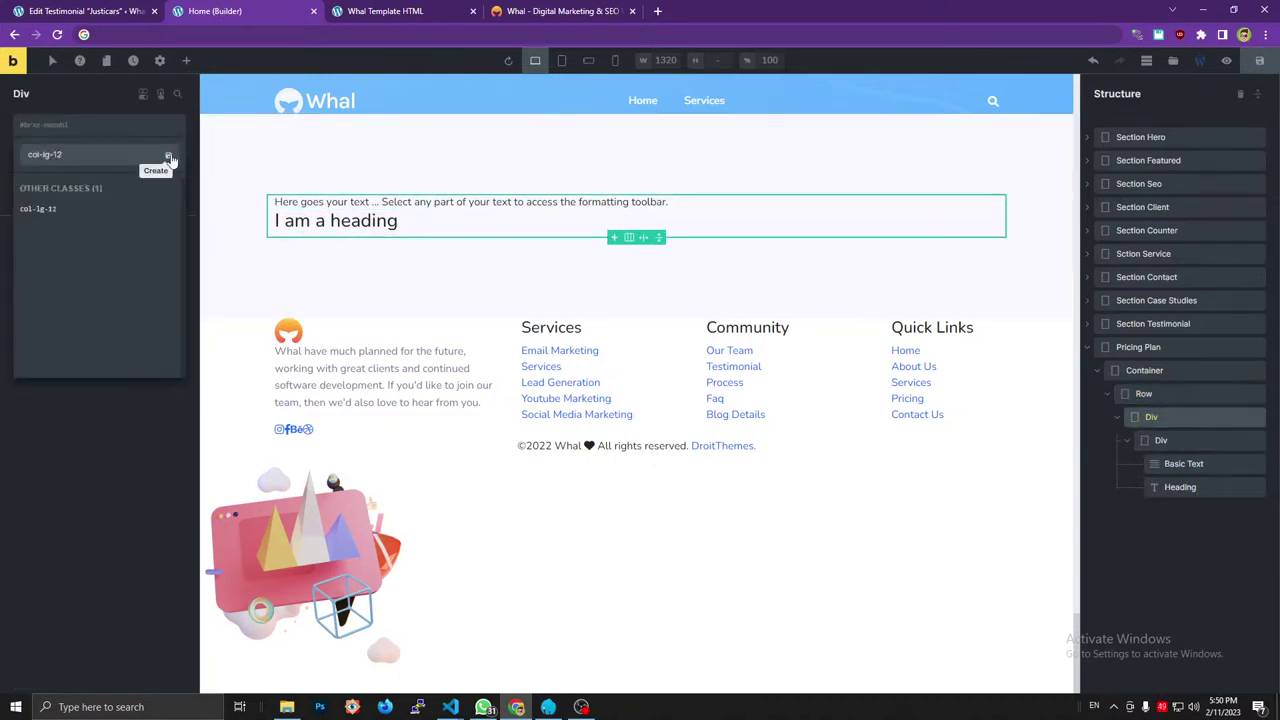
click(155, 154)
click(566, 10)
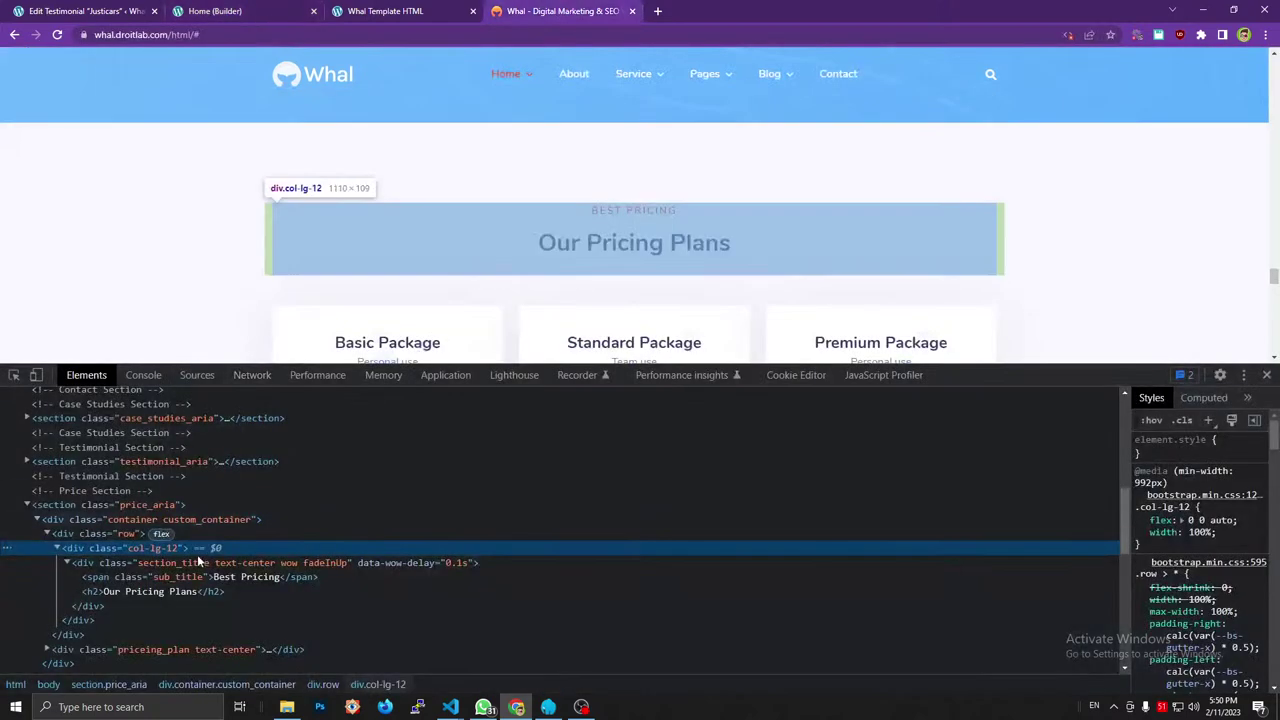
click(366, 278)
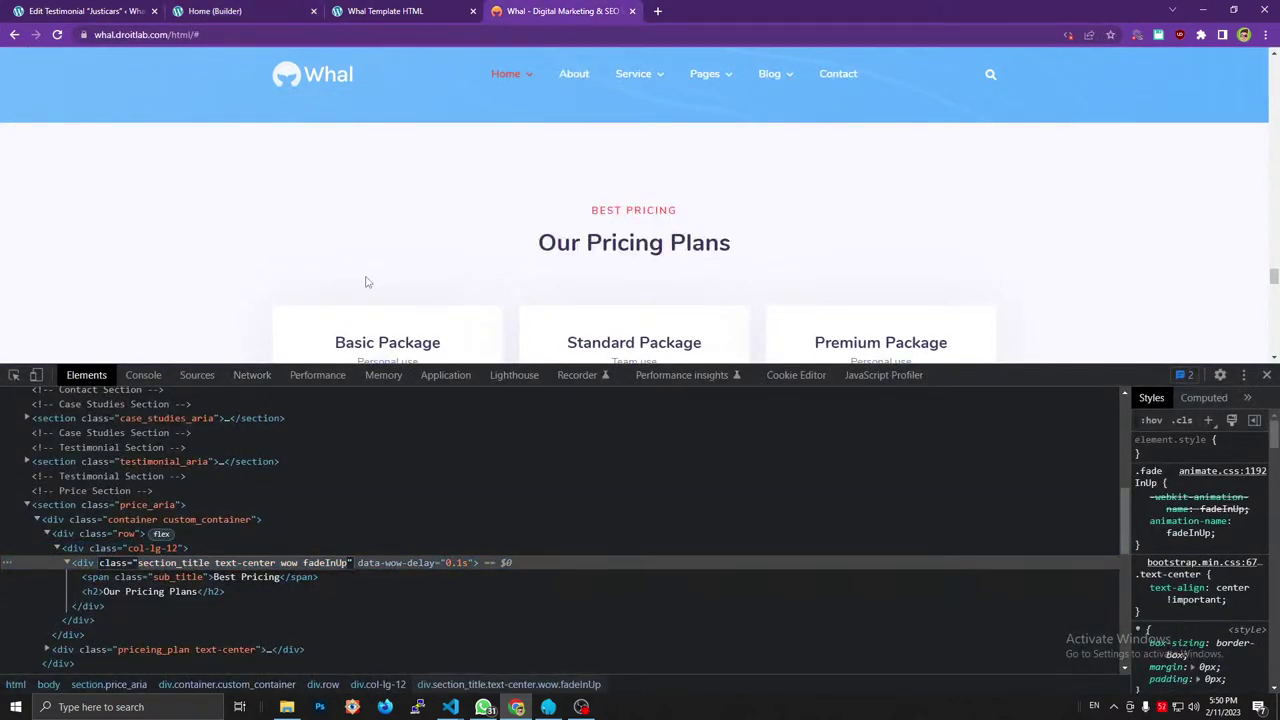
click(269, 10)
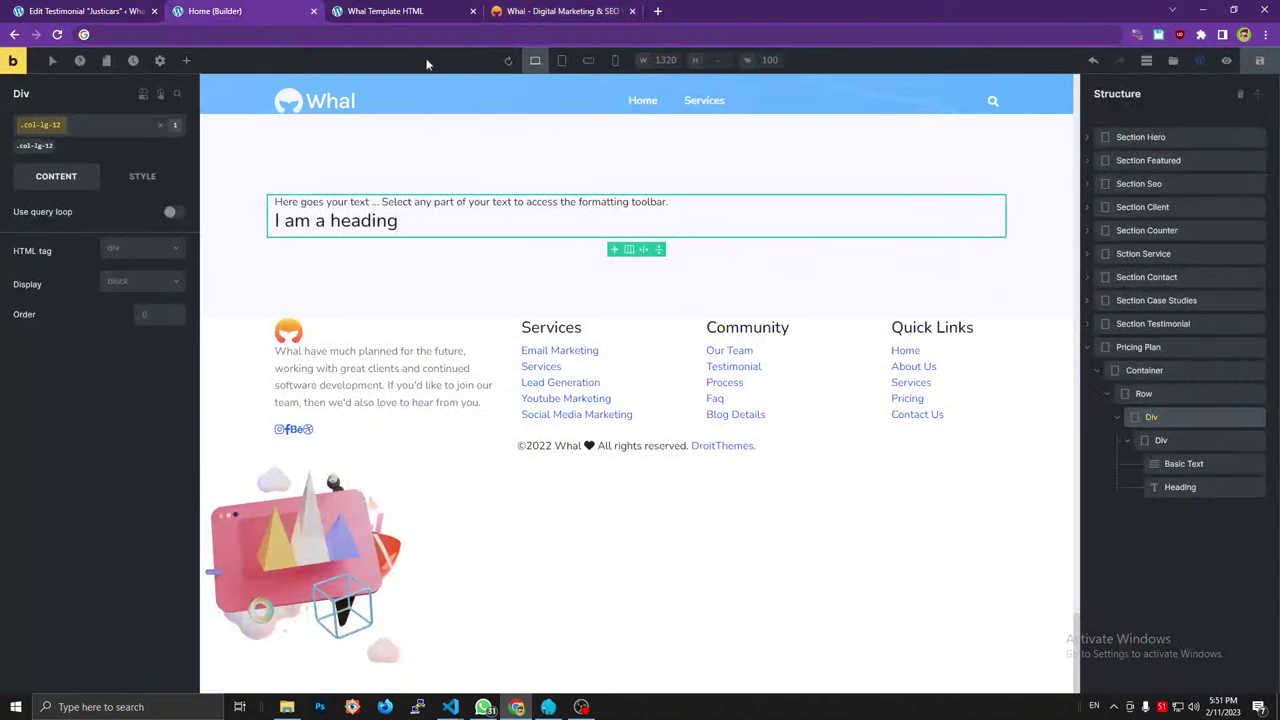
click(1184, 438)
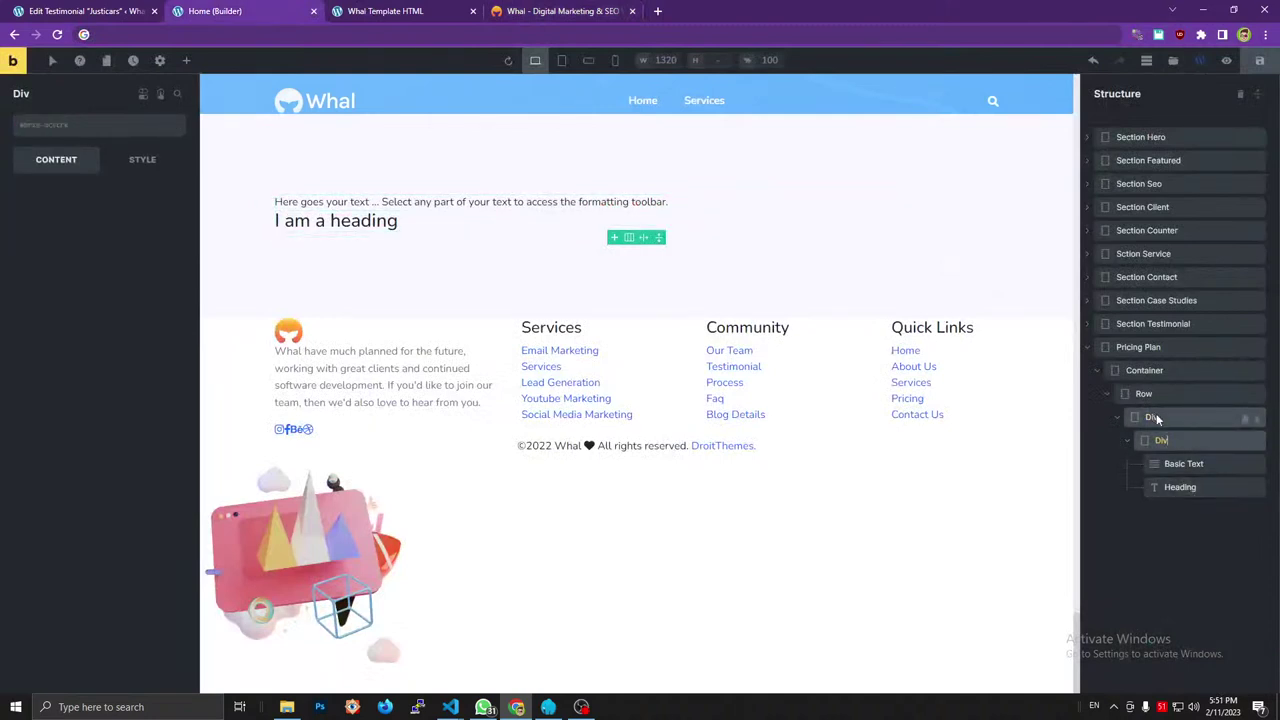
click(1156, 417)
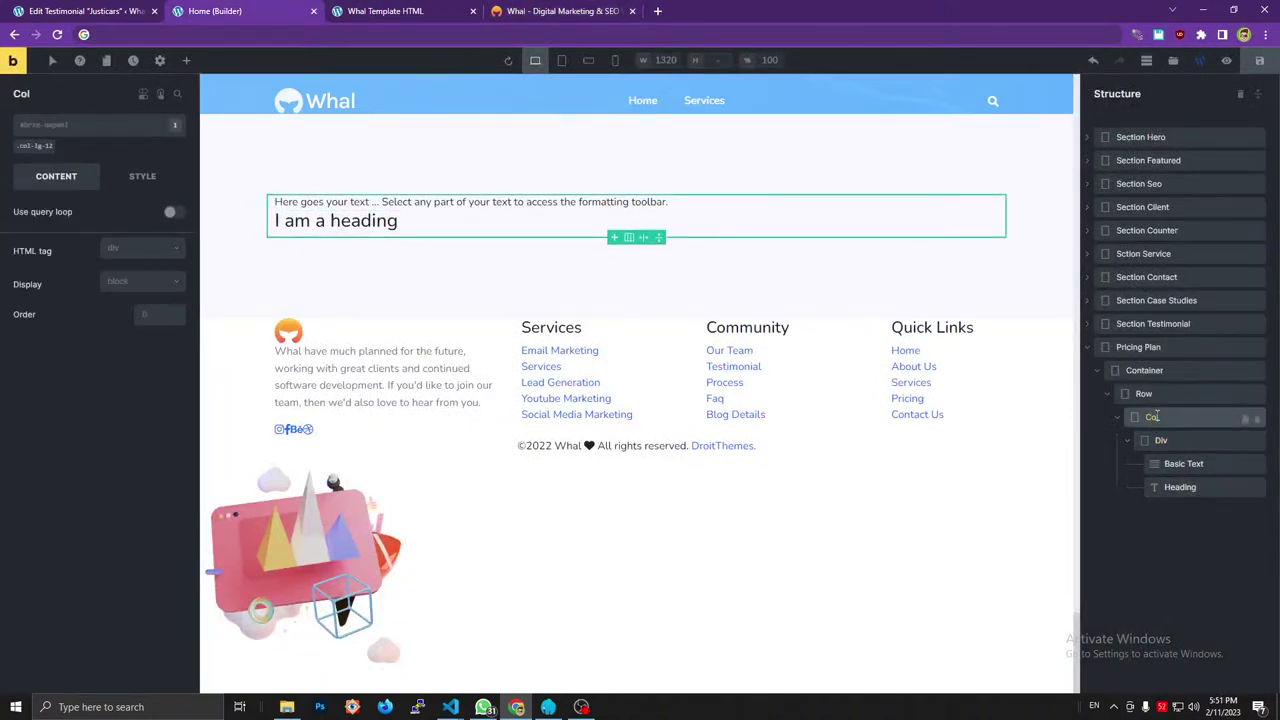
Add the section_title and text-center classes to the inner Div.
click(1164, 444)
click(221, 40)
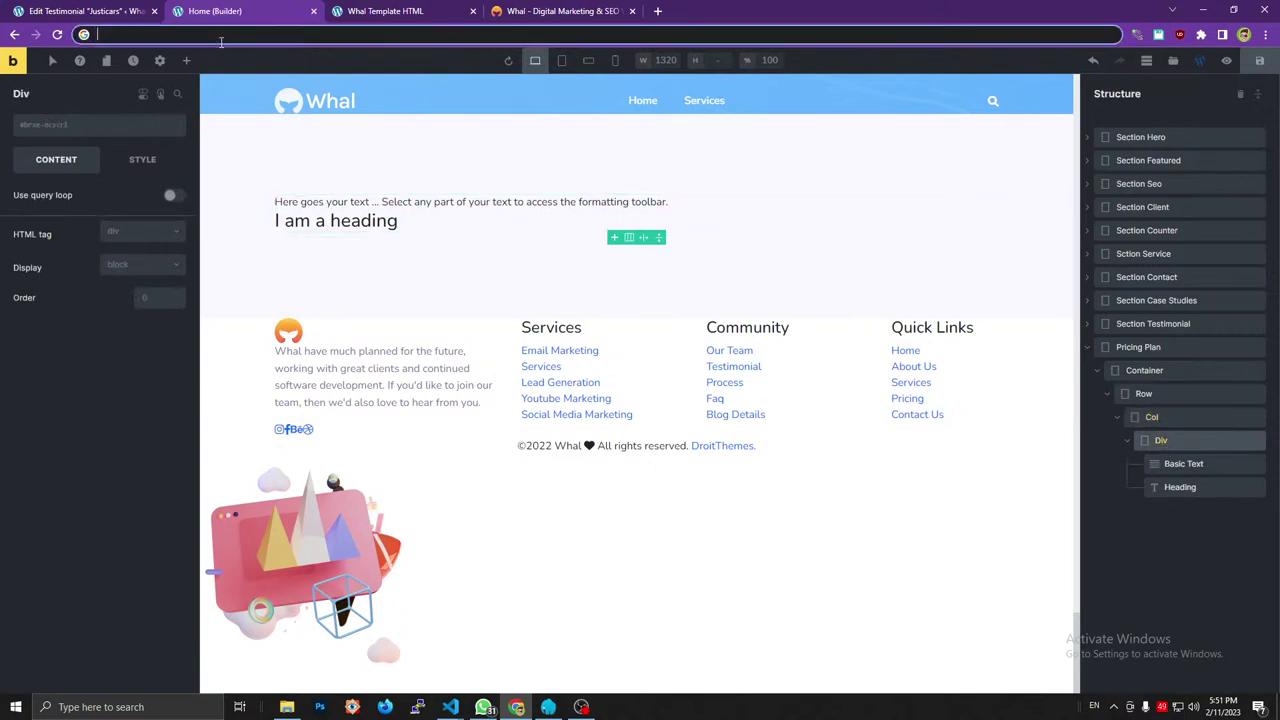
text(section_title text-center wow fadeInUp)
double_click(127, 35)
key(BackSpace)
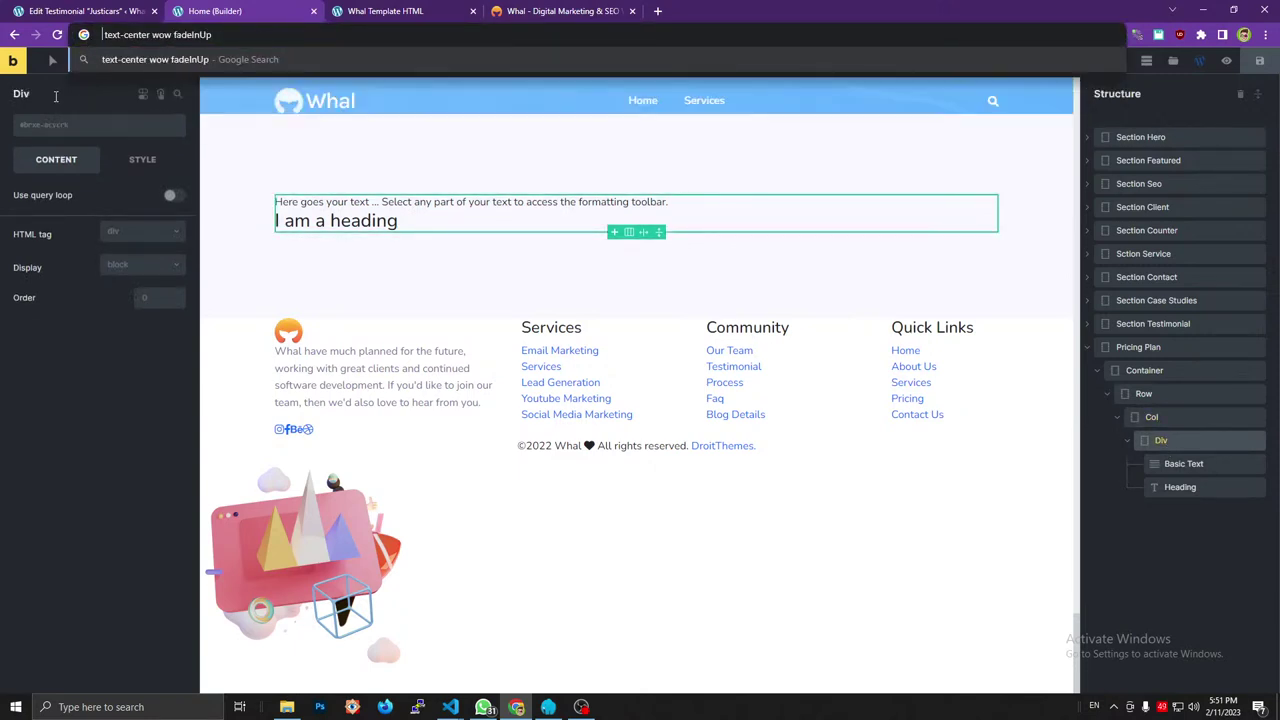
click(40, 125)
text(section_title)
key(Return)
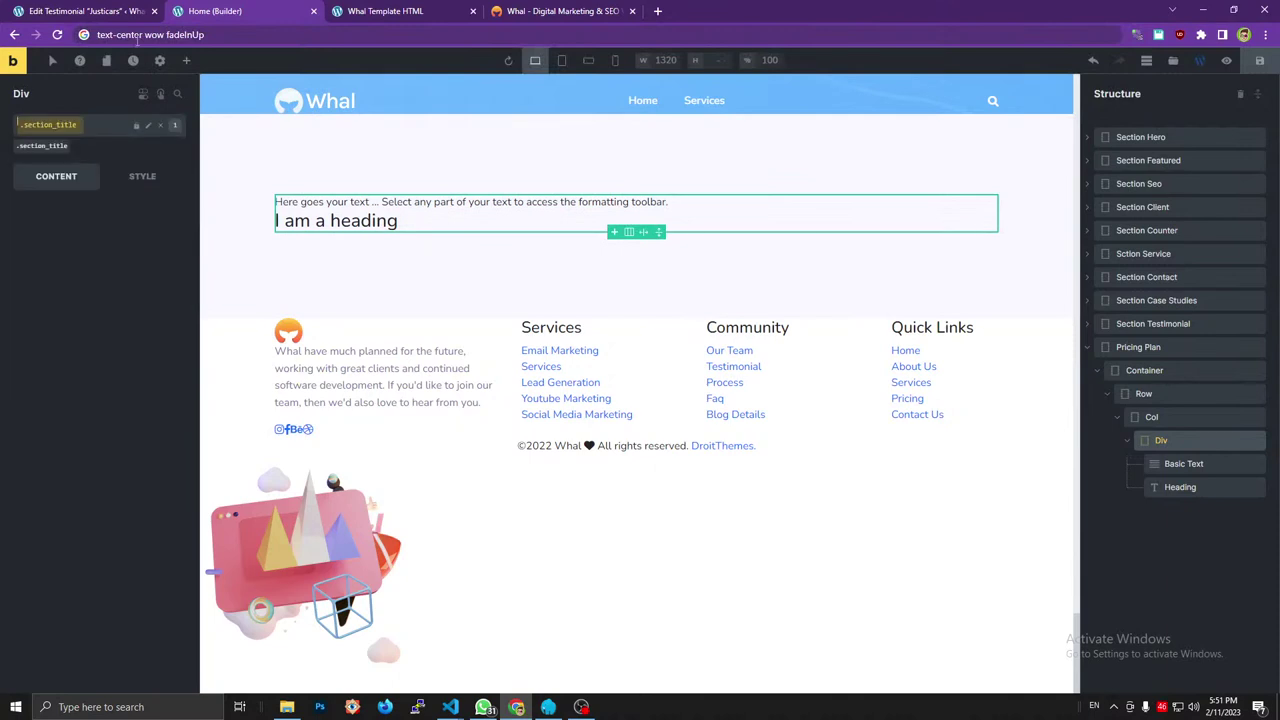
double_click(120, 35)
key(BackSpace)
click(104, 144)
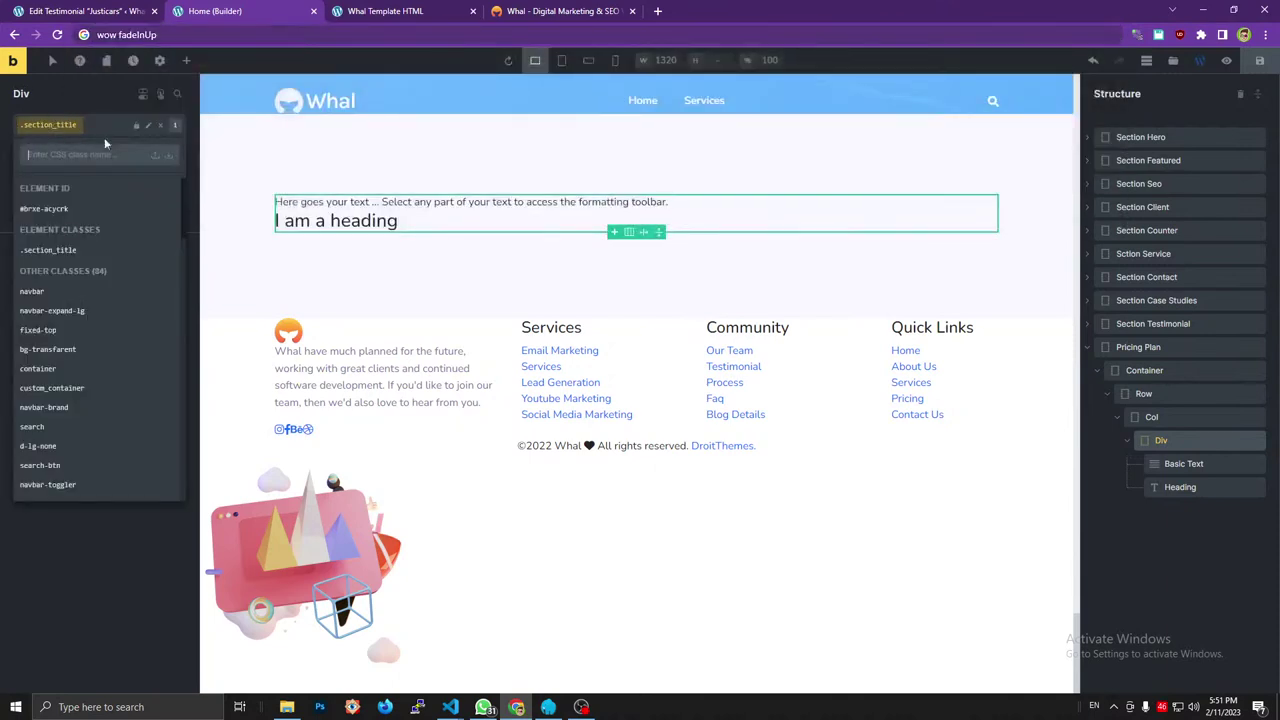
text(text-center)
key(Return)
Add the wow and fadeInUp classes to the inner Div.
double_click(106, 35)
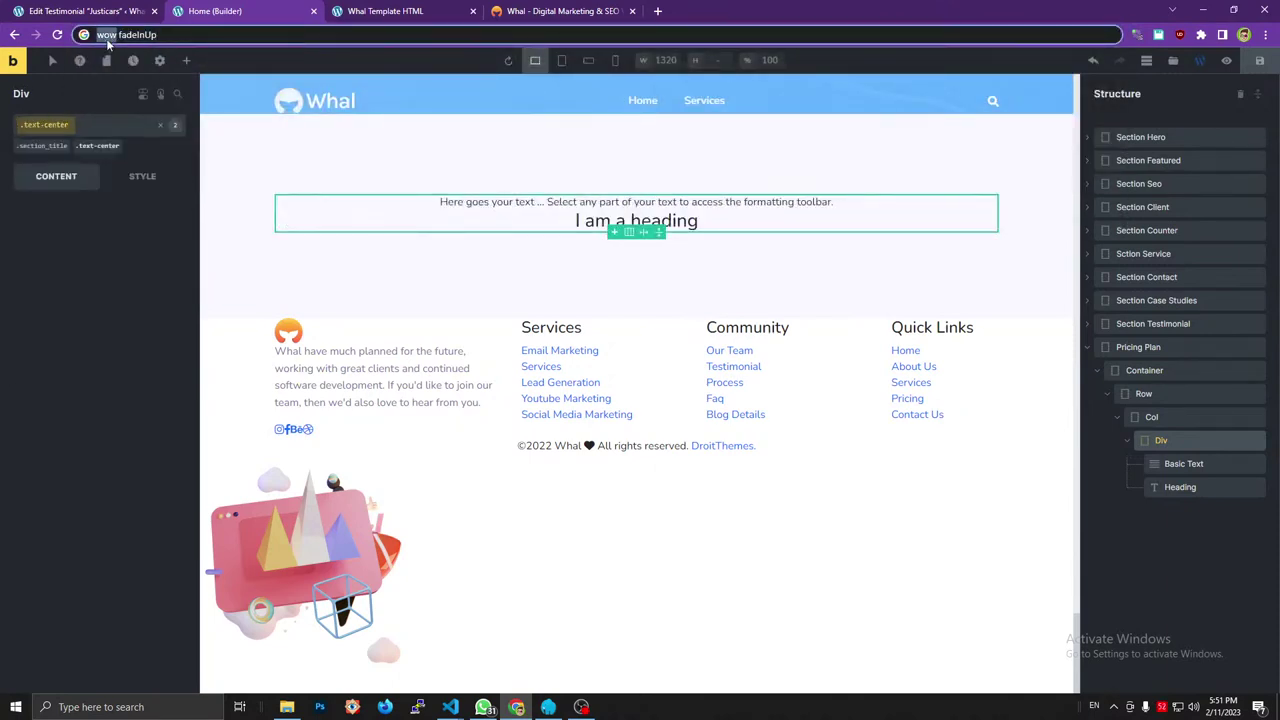
key(ctrl+x)
click(46, 127)
key(ctrl+v)
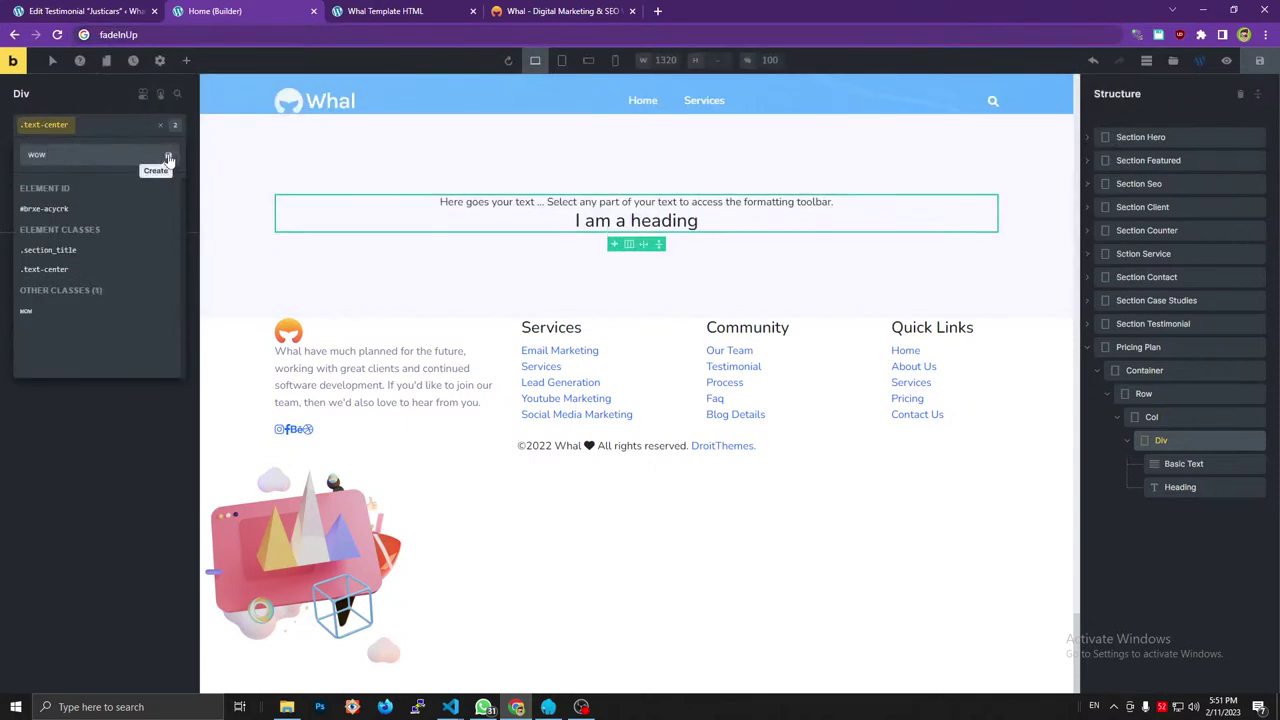
click(168, 158)
double_click(116, 35)
key(ctrl+x)
click(40, 126)
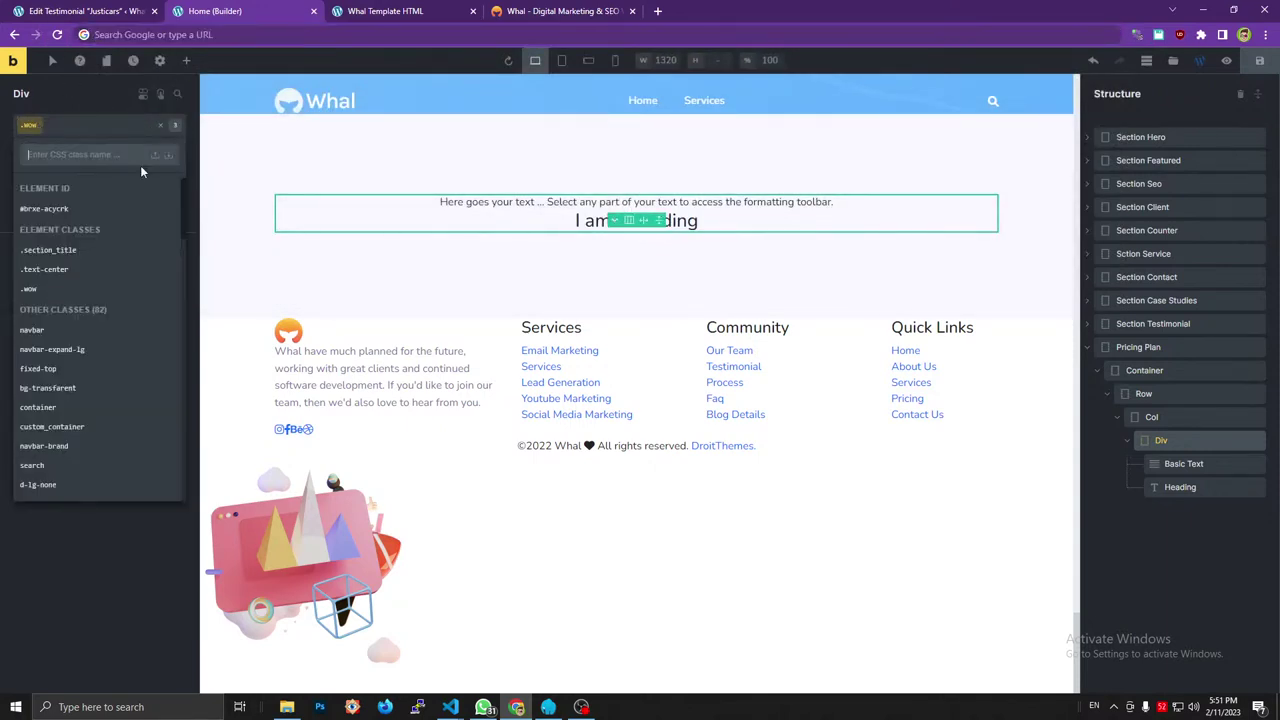
key(ctrl+v)
click(168, 155)
Add a custom attribute named data-wow-delay to the inner Div.
click(515, 10)
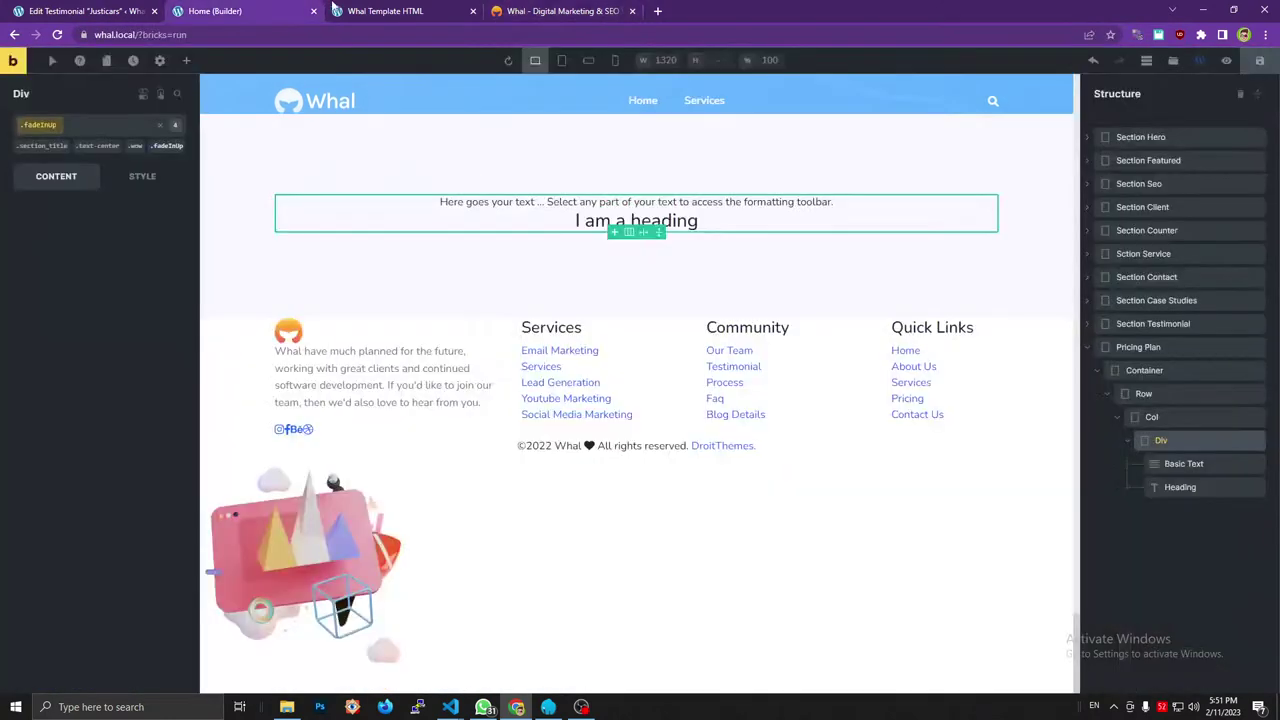
click(250, 10)
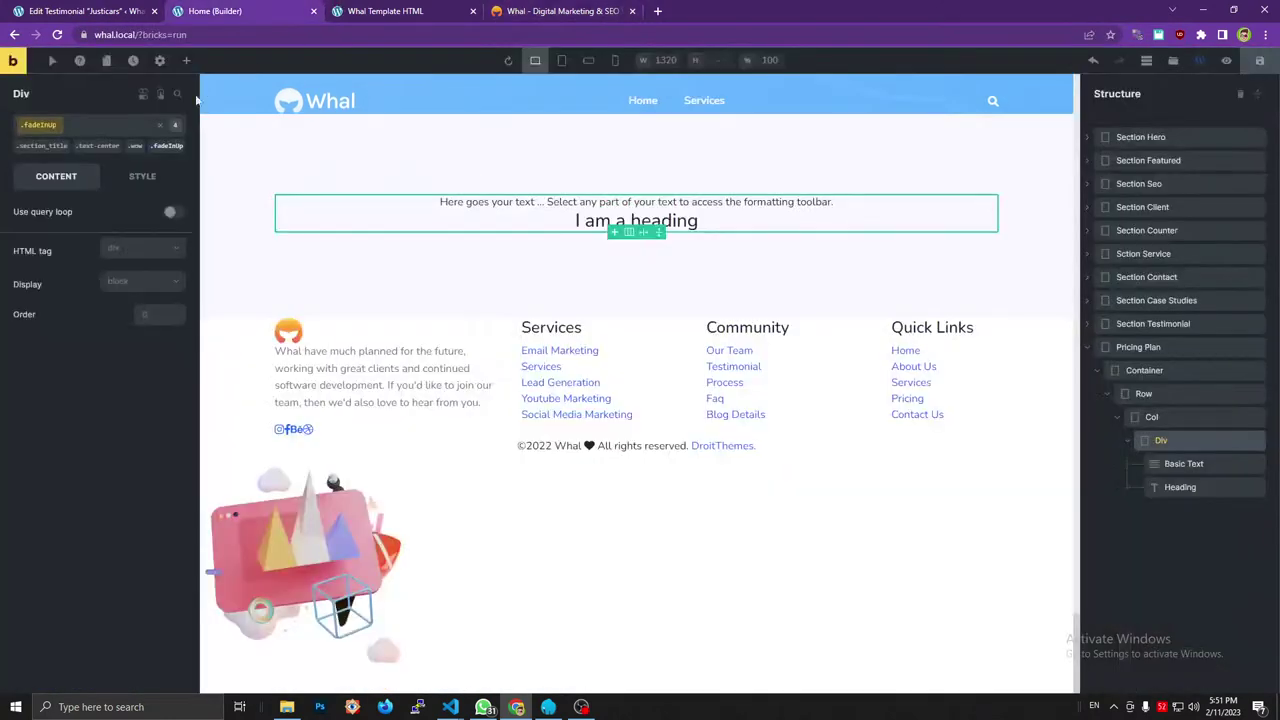
click(142, 176)
click(85, 489)
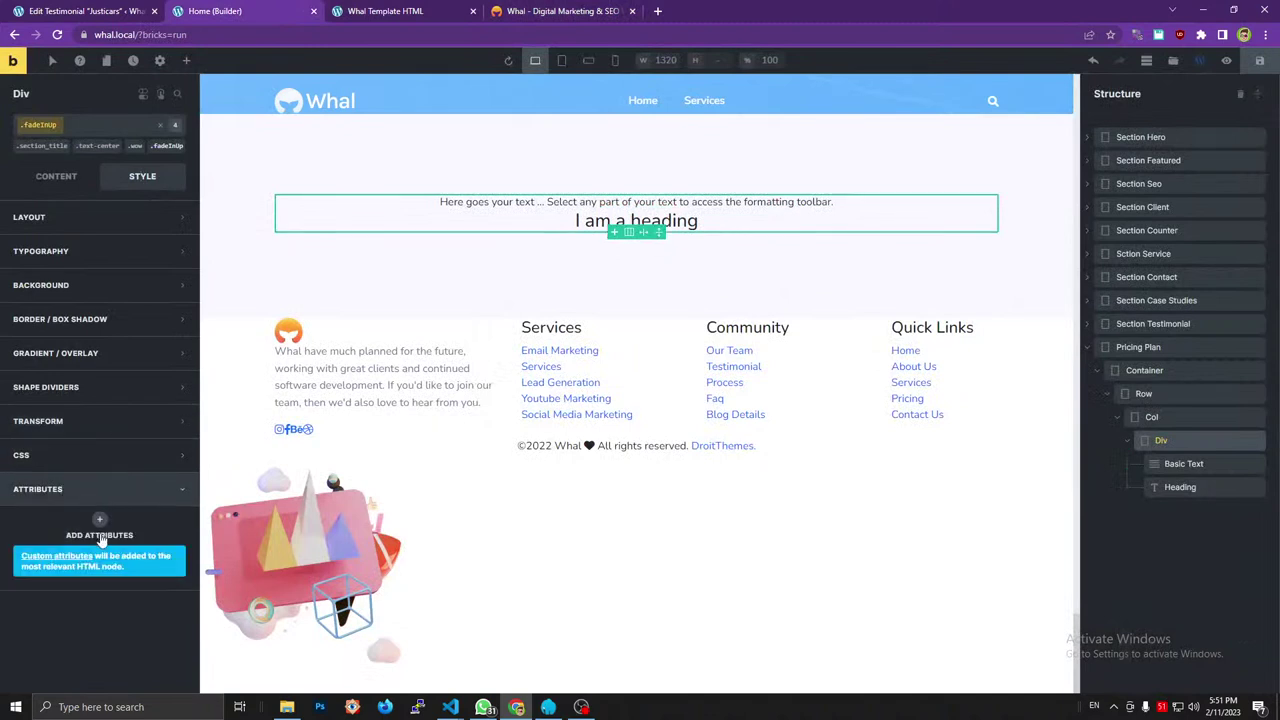
click(100, 532)
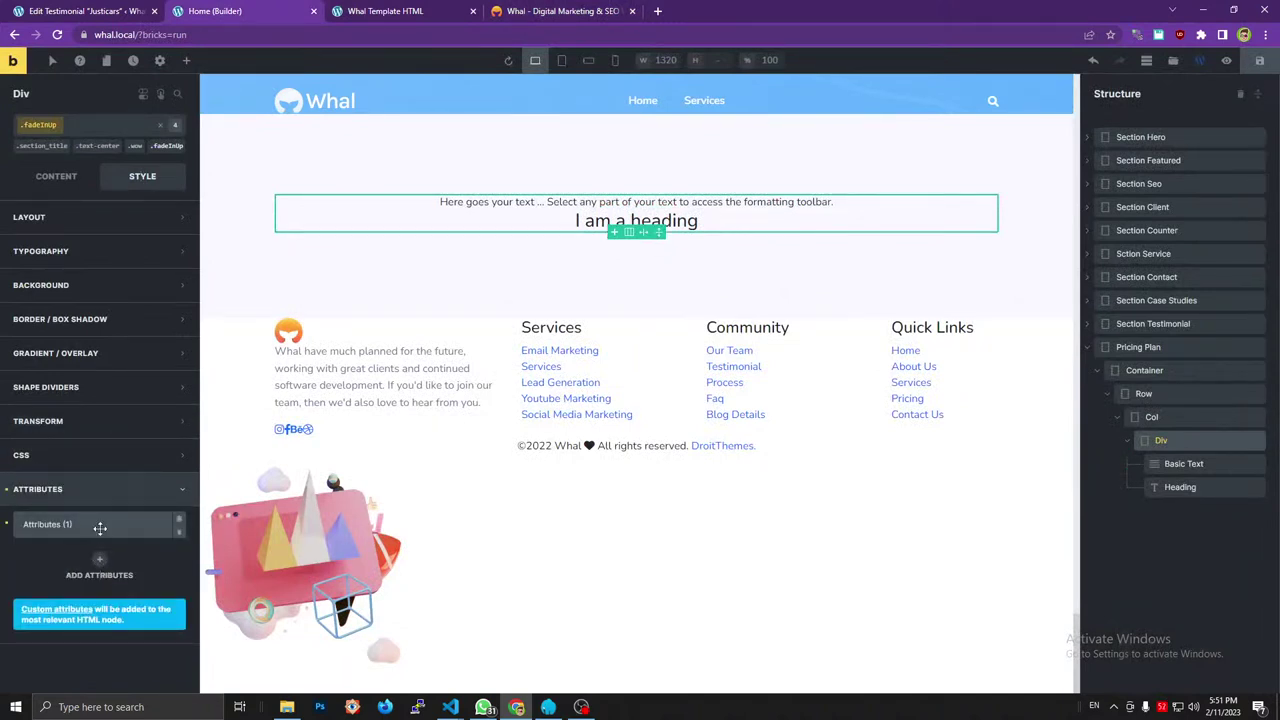
click(99, 530)
click(98, 571)
key(ctrl+v)
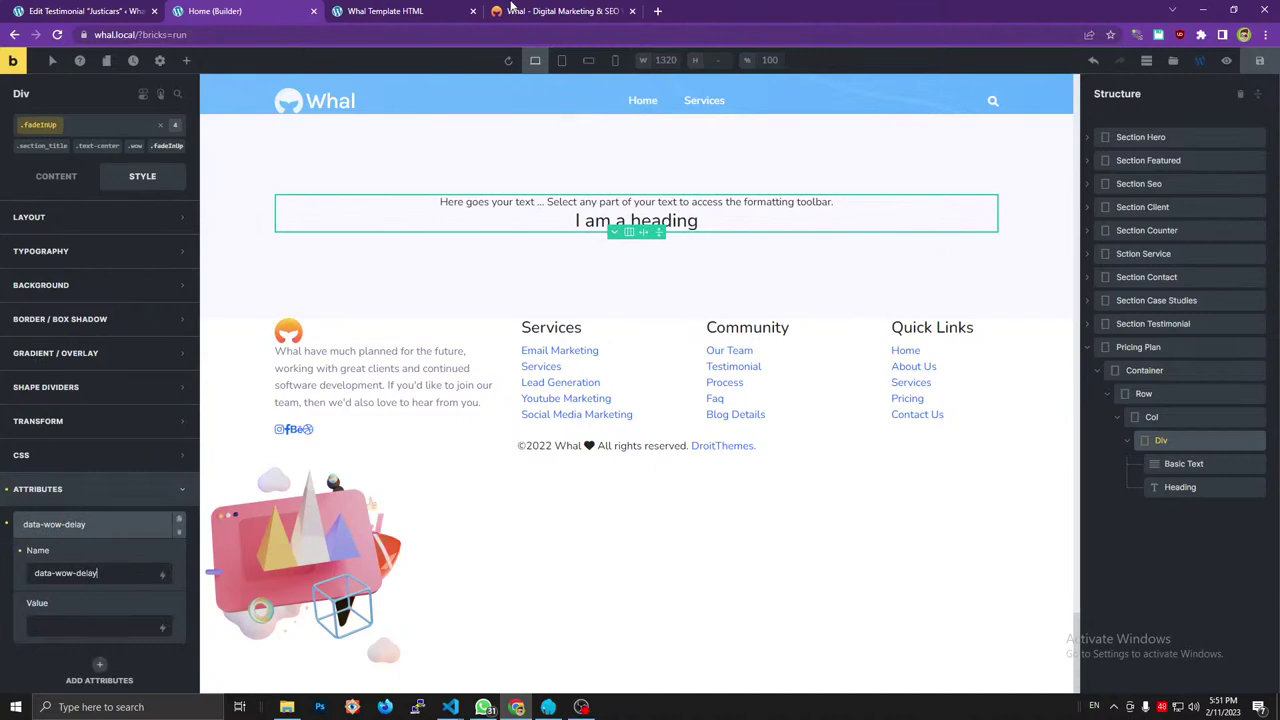
Look up the reference data-wow-delay value, return to the Content settings and save the page.
click(385, 11)
click(560, 11)
double_click(452, 564)
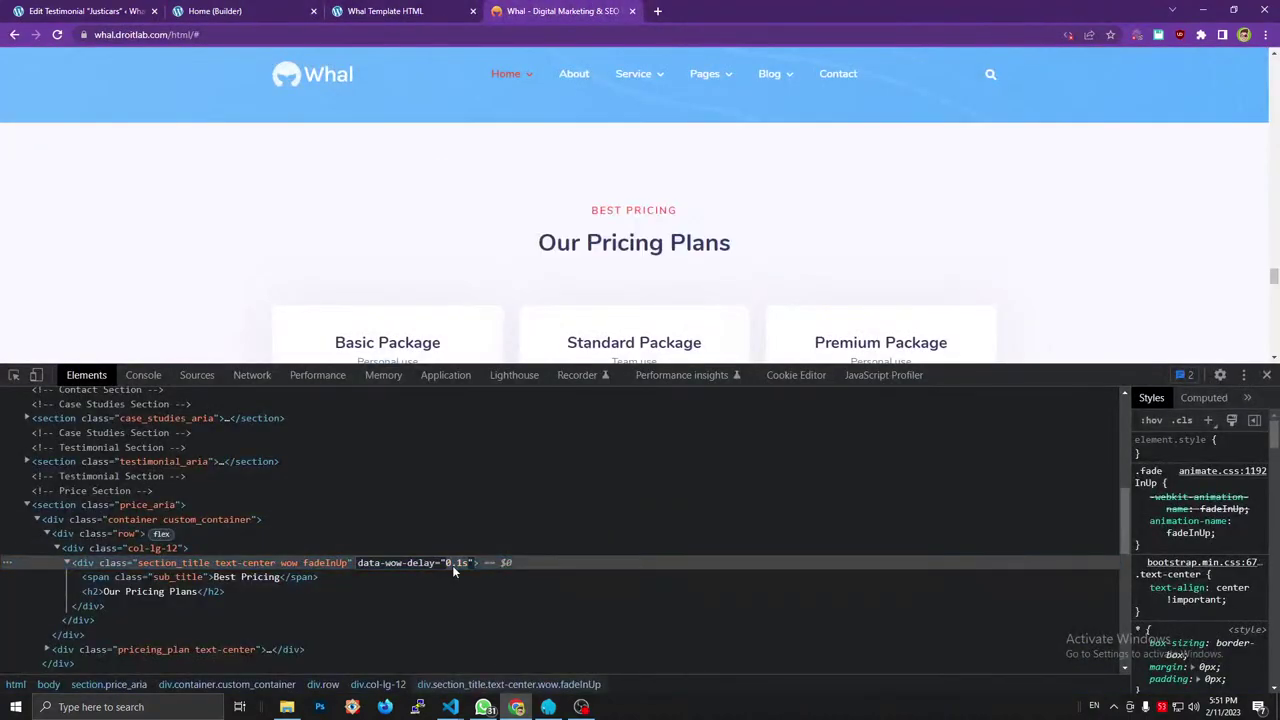
click(267, 7)
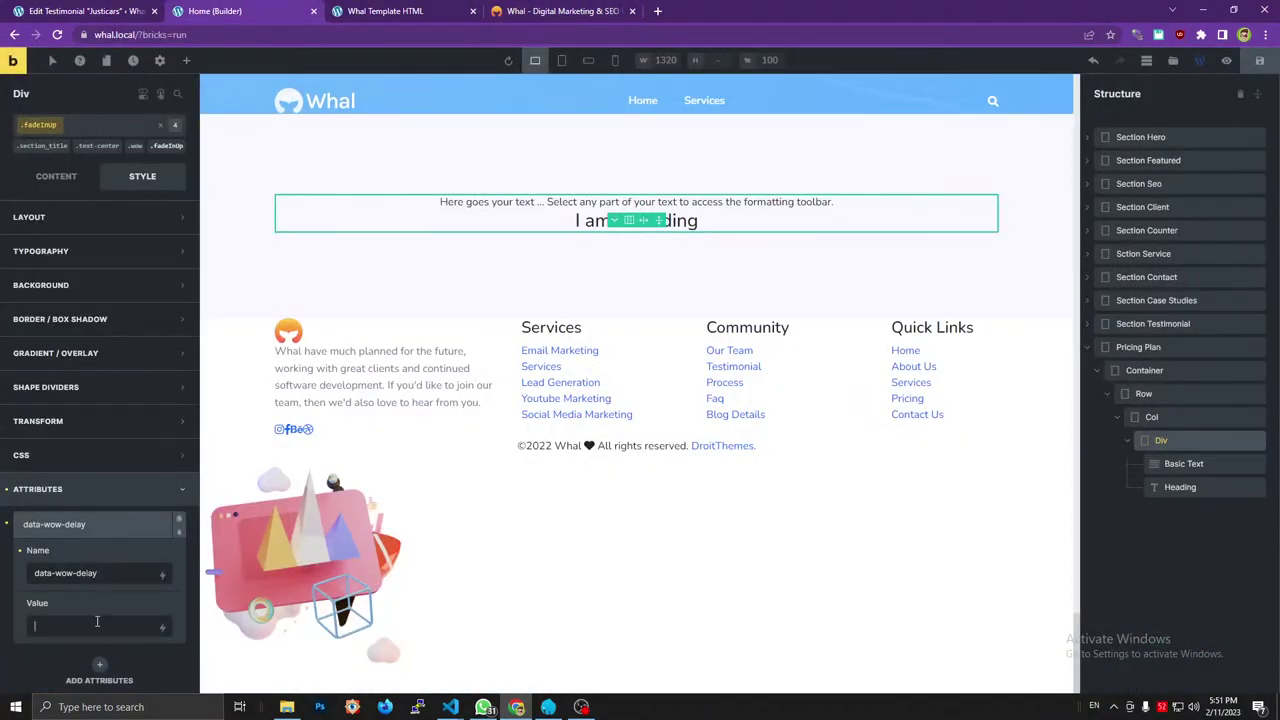
click(62, 180)
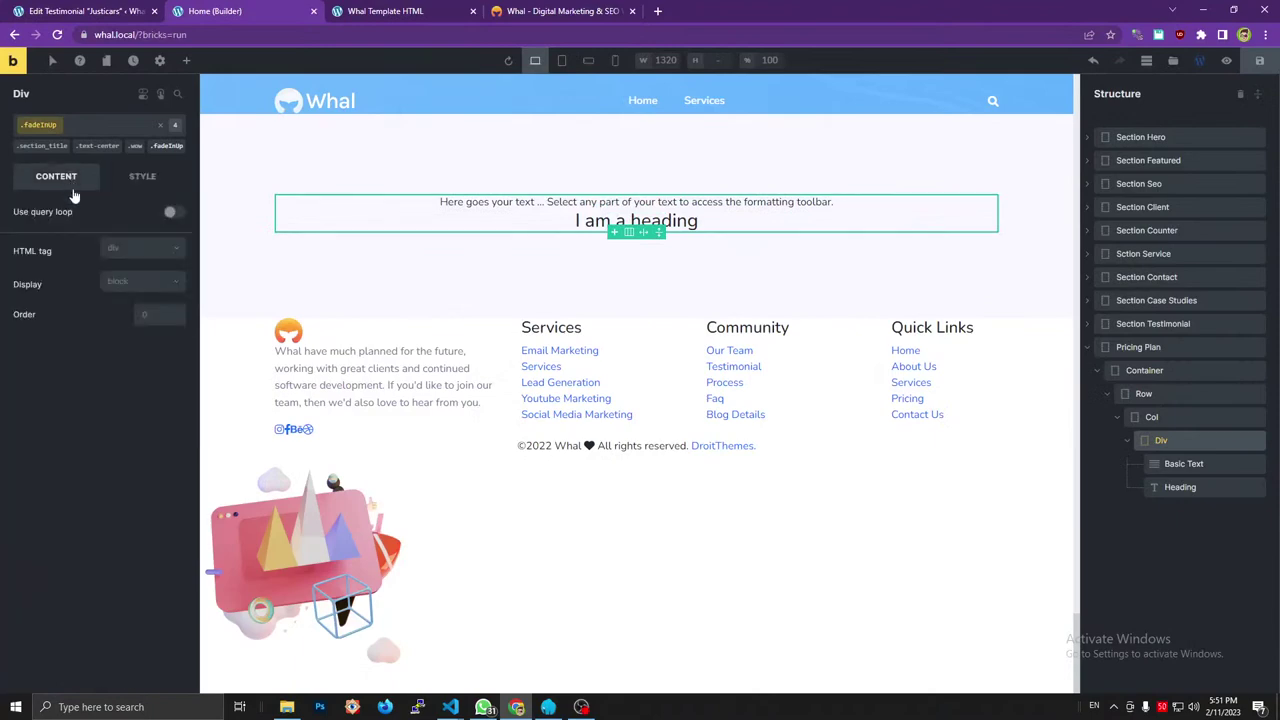
click(1260, 60)
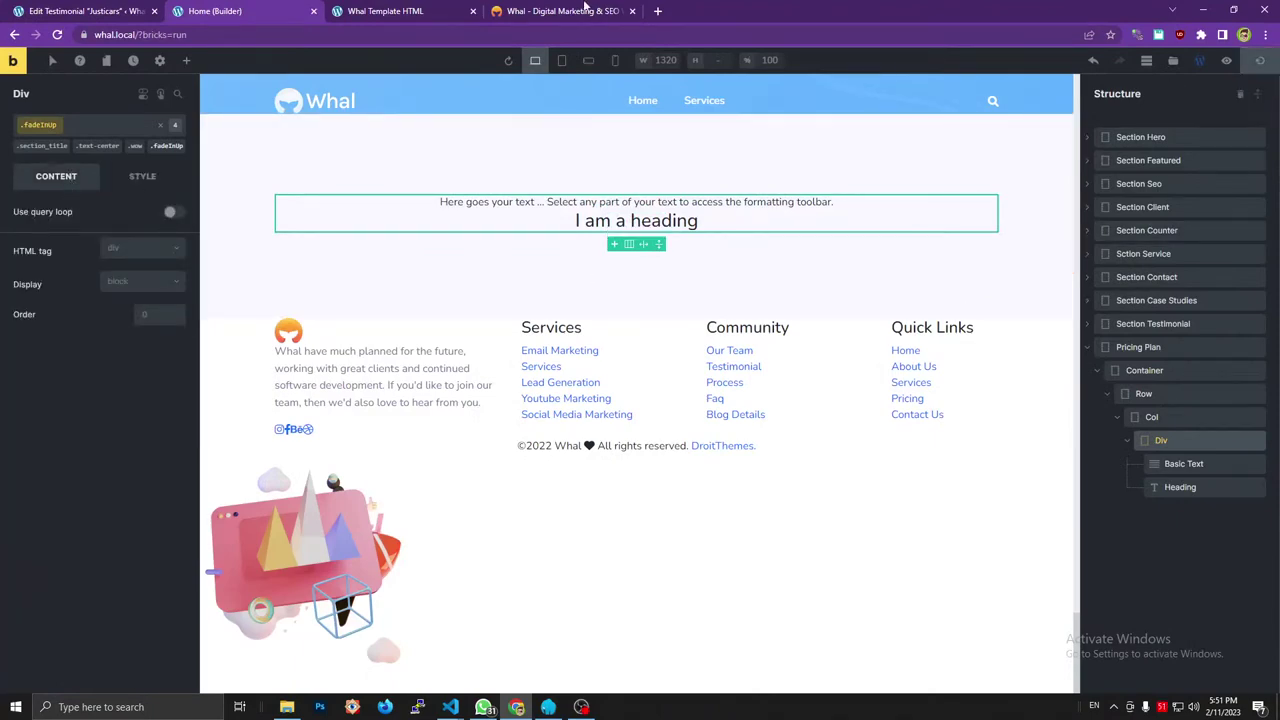
Inspect the reference Best Pricing subtitle markup before returning to the builder.
click(585, 7)
click(175, 578)
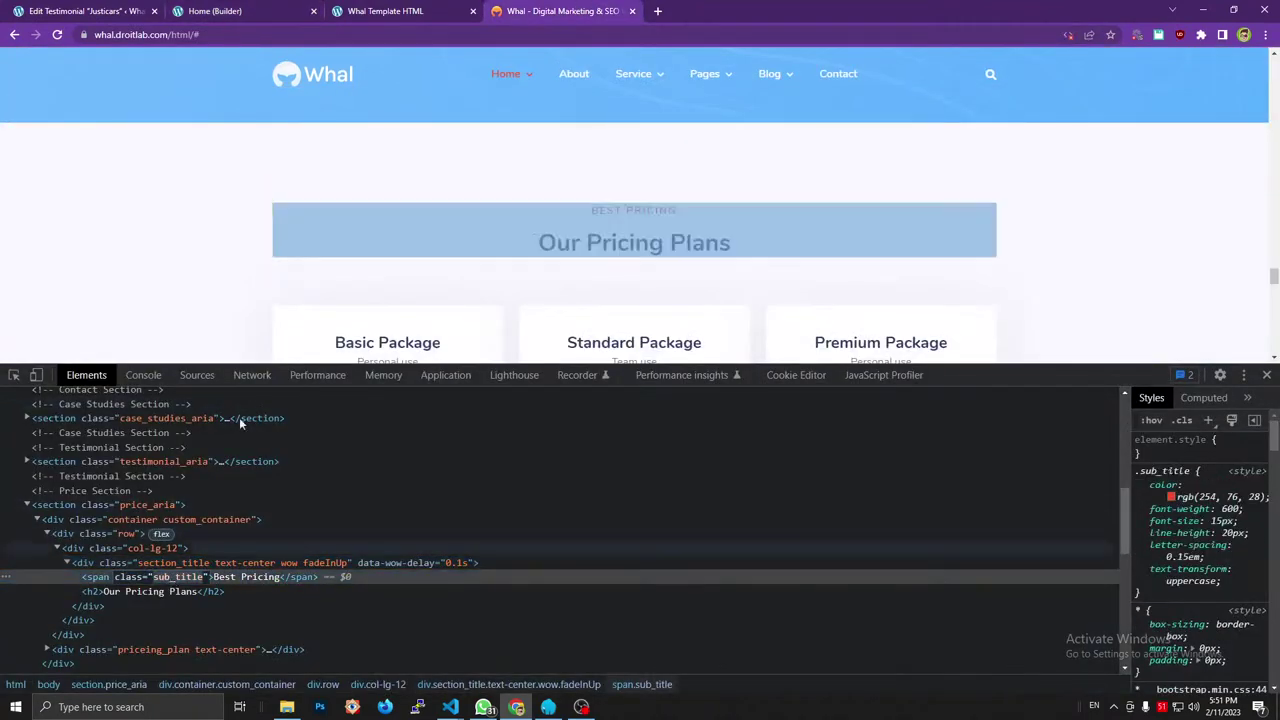
click(120, 11)
click(215, 11)
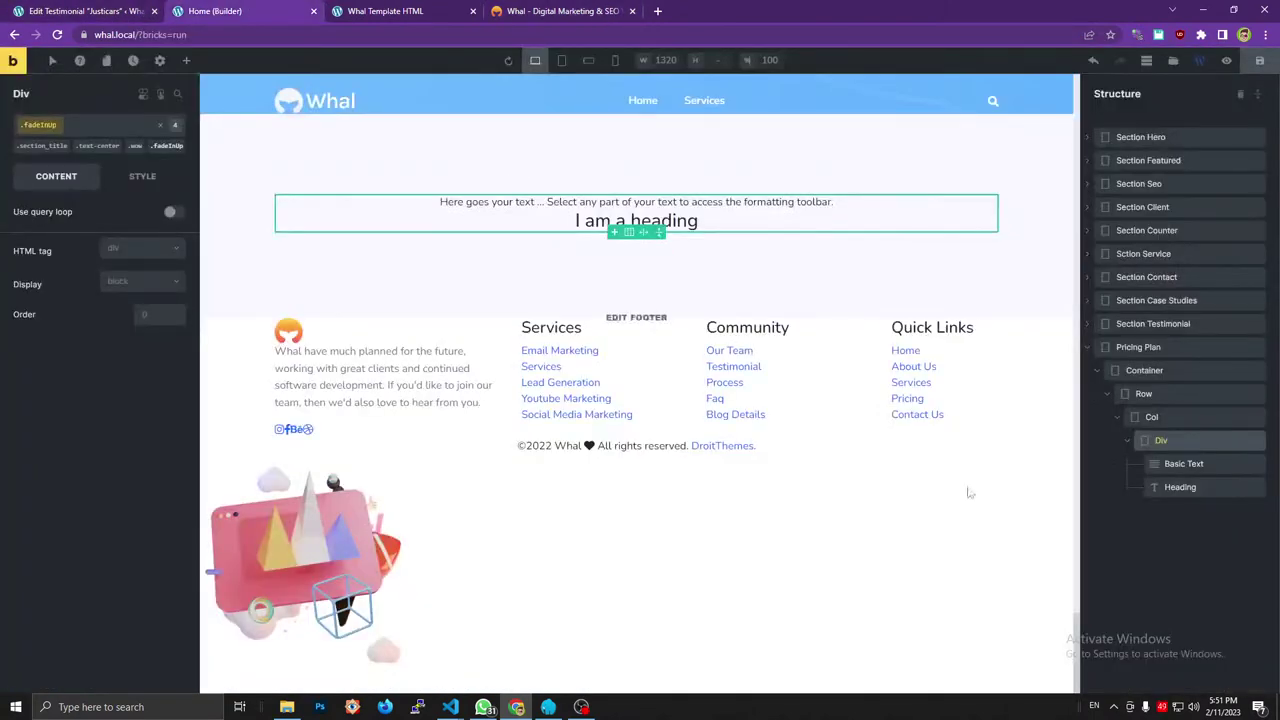
Make the Basic Text a span with class sub_title and replace its text with Best Pricing.
click(1176, 463)
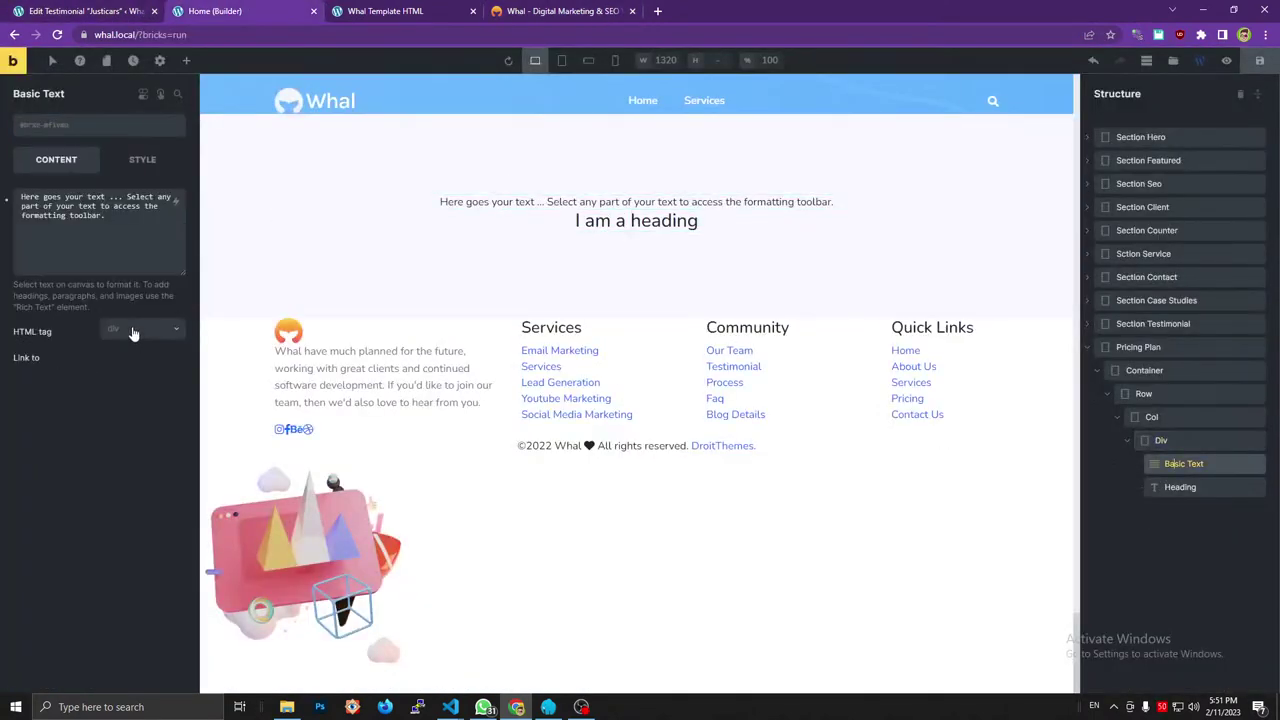
click(133, 333)
click(115, 403)
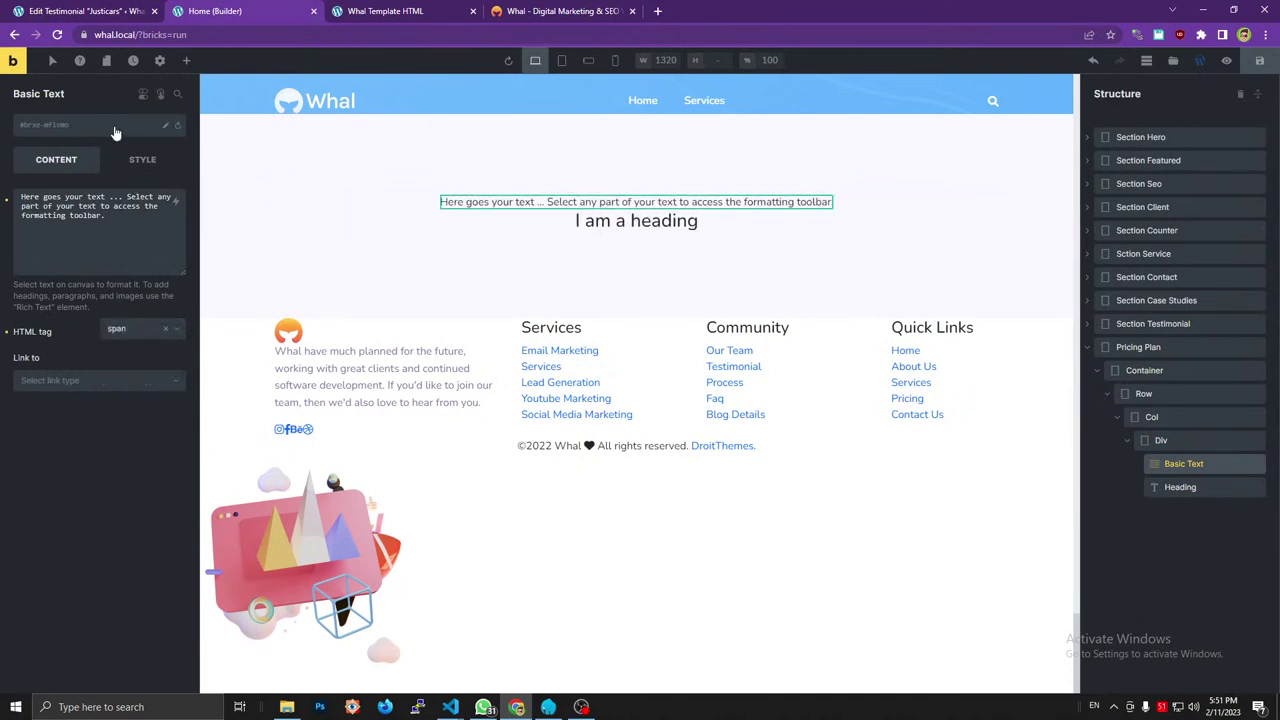
click(114, 128)
text(sub_title)
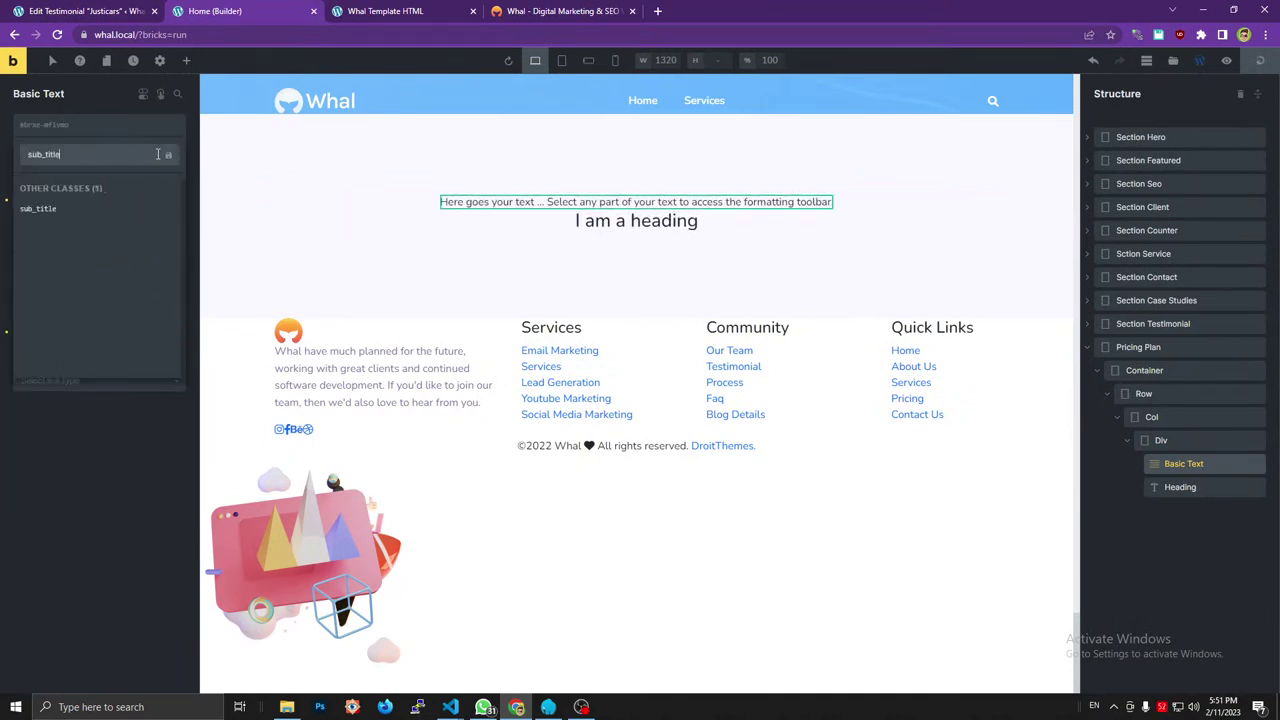
key(Return)
click(545, 10)
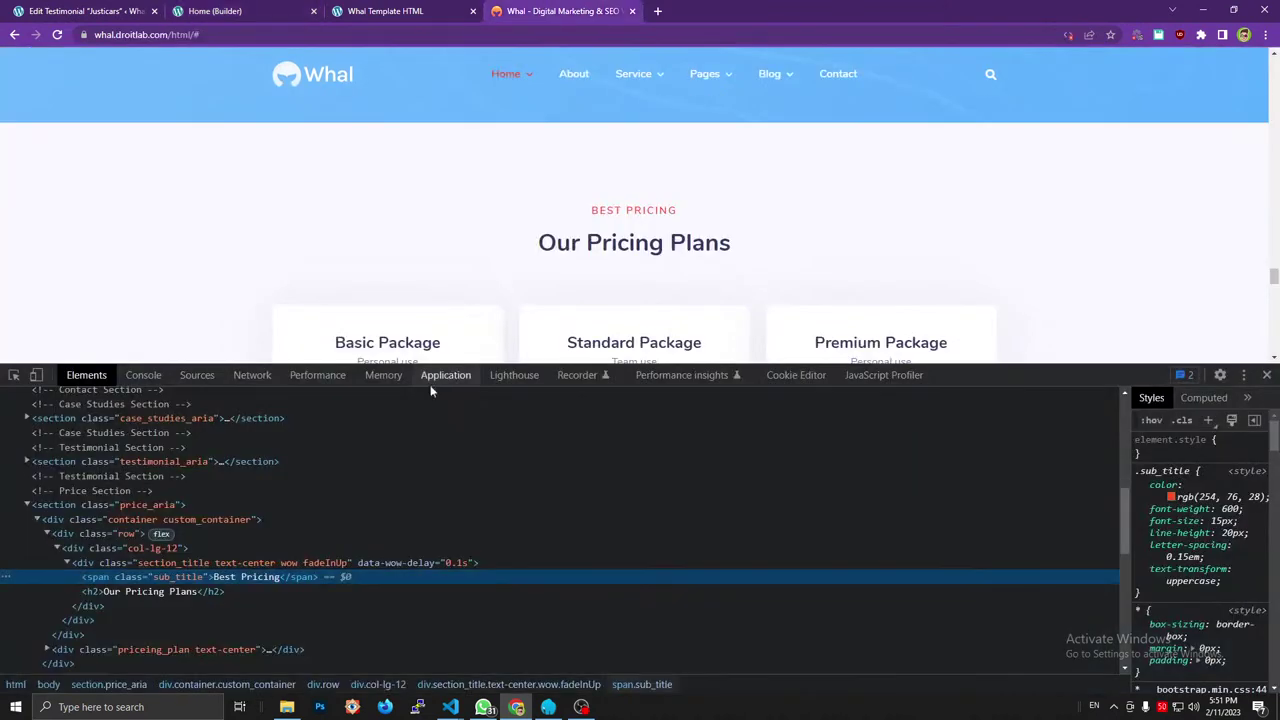
click(271, 6)
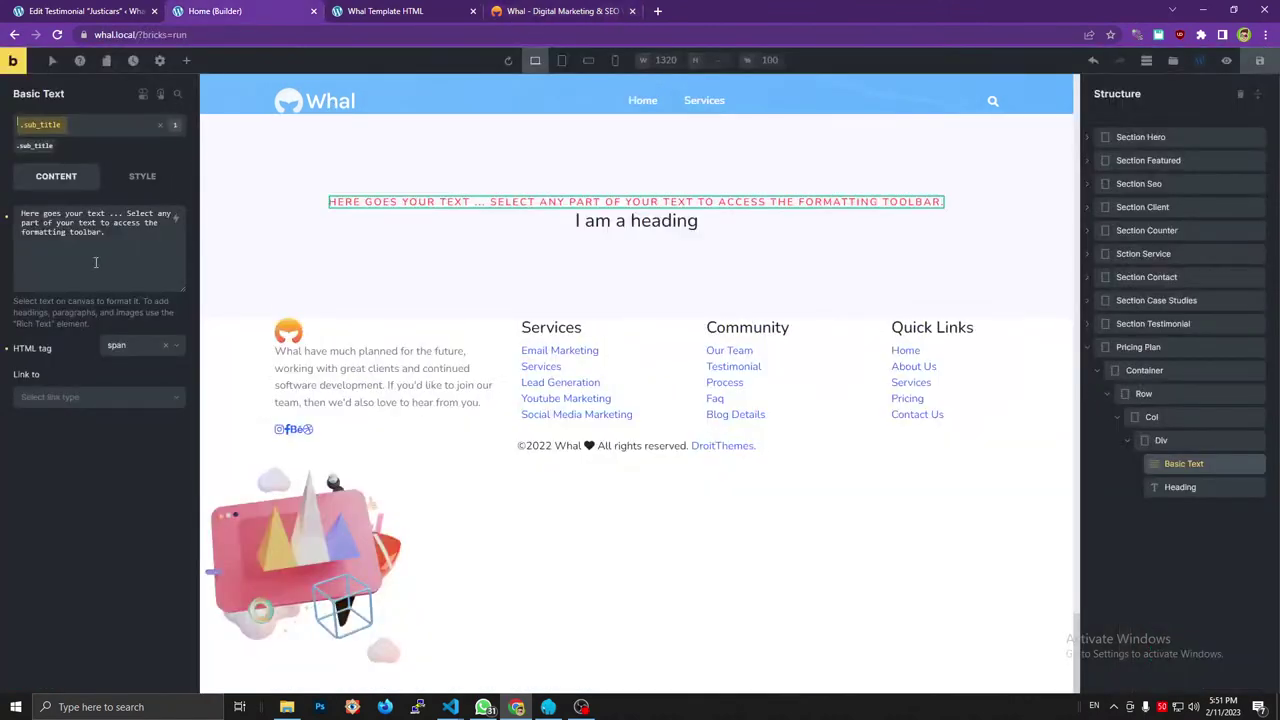
click(95, 262)
key(ctrl+a)
text(Best Pricing)
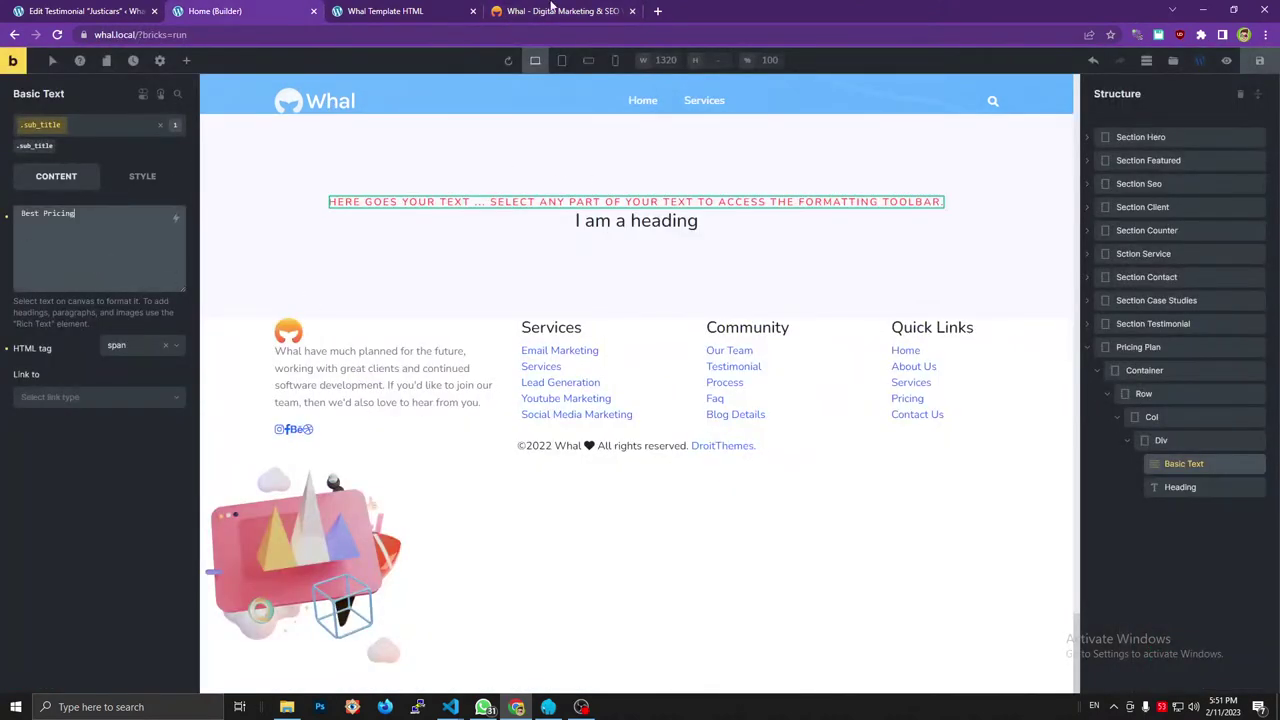
click(551, 10)
click(292, 10)
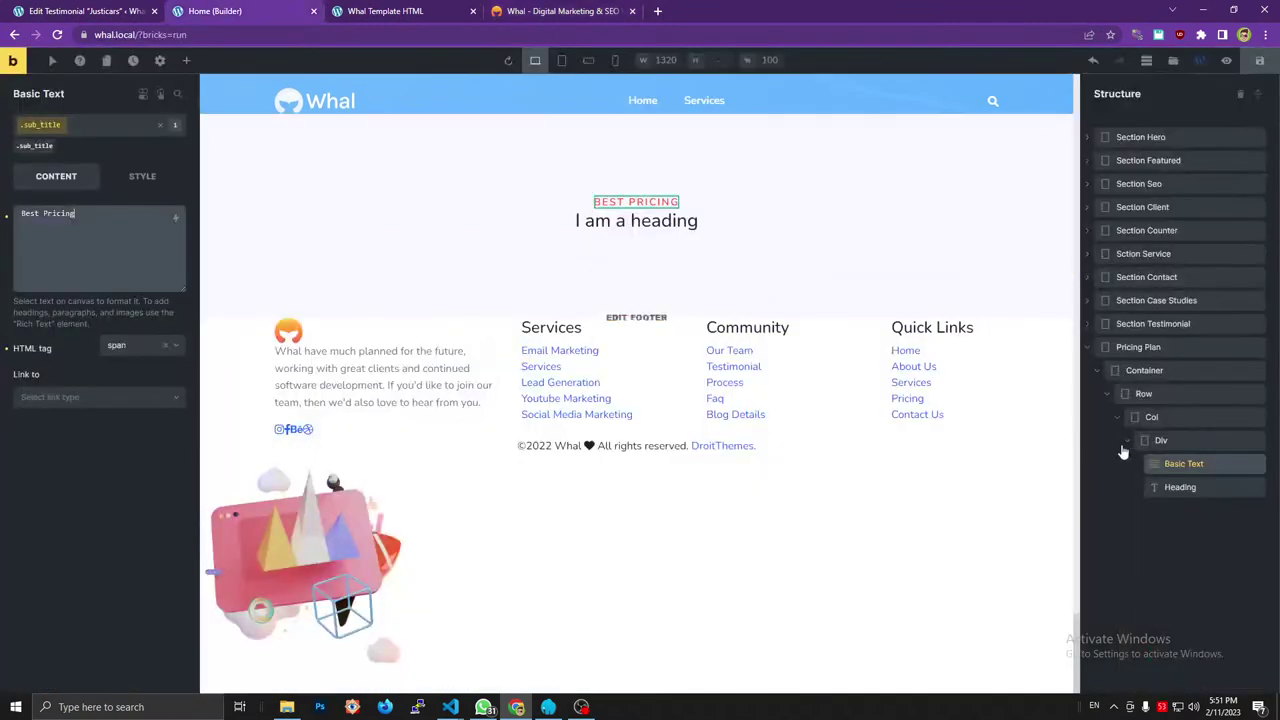
Set the Heading to h2 and paste 'Our Pricing Plans' copied from the reference page.
click(1165, 487)
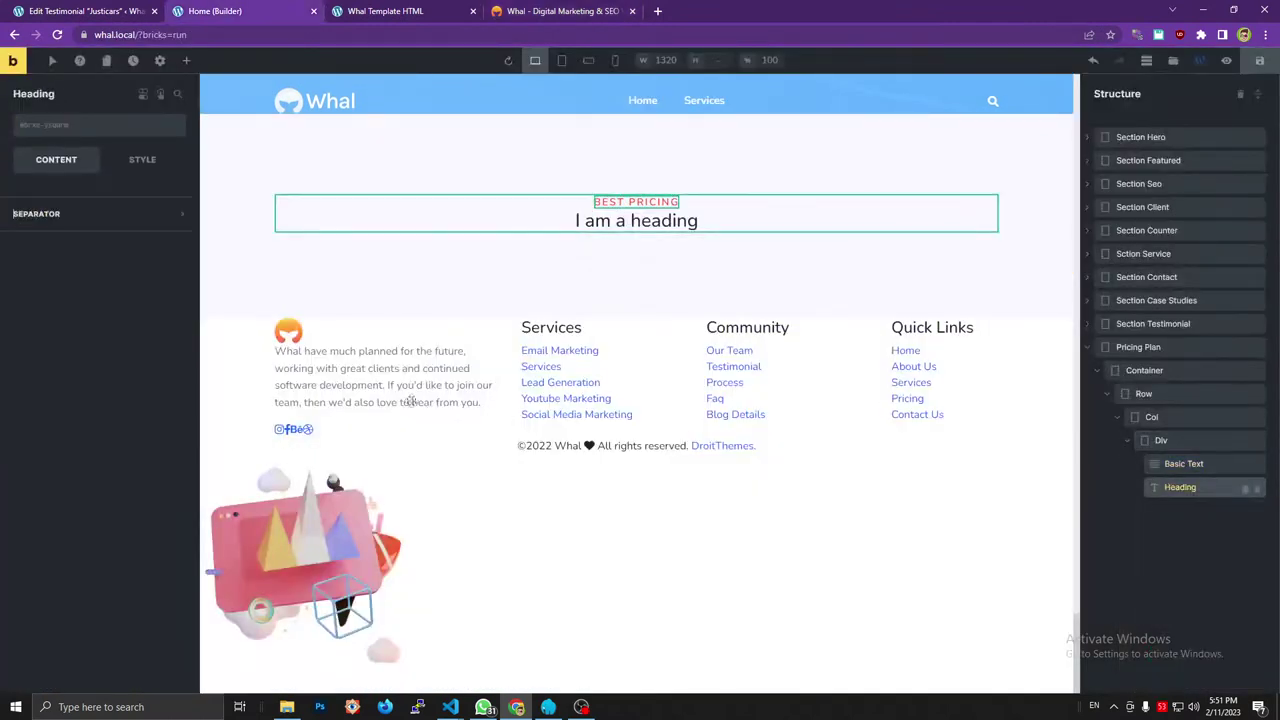
click(129, 228)
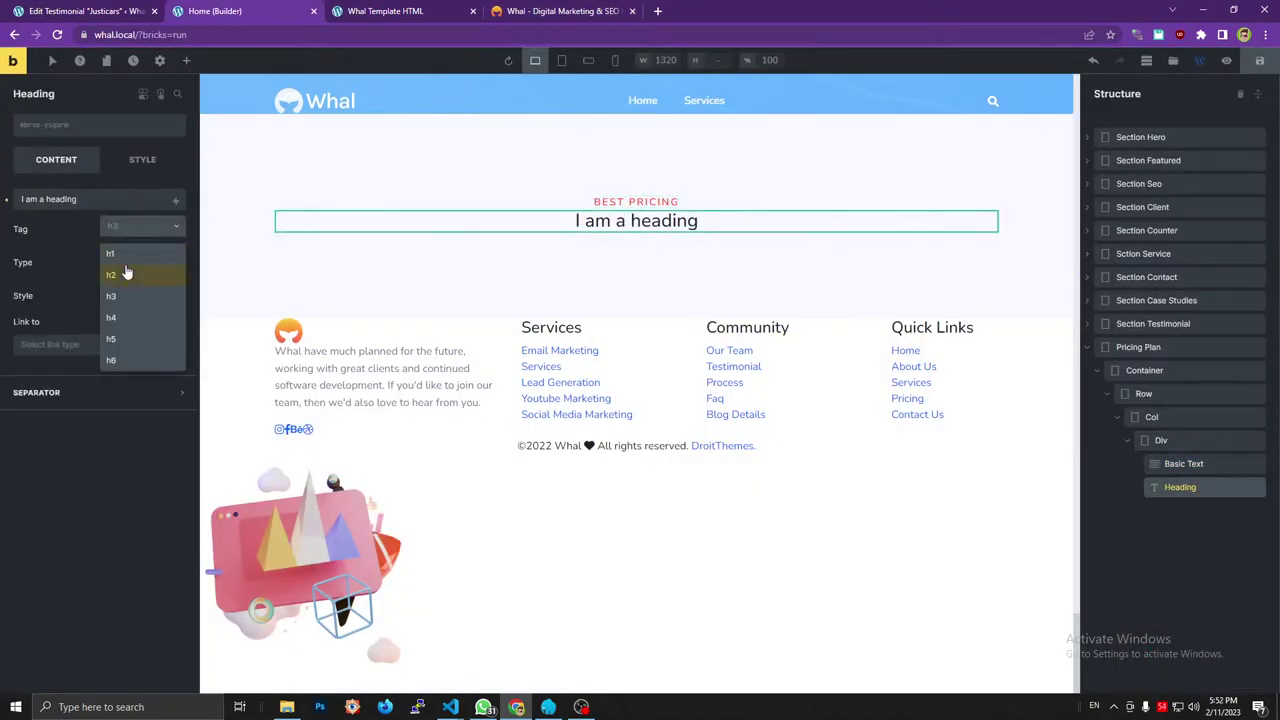
click(126, 272)
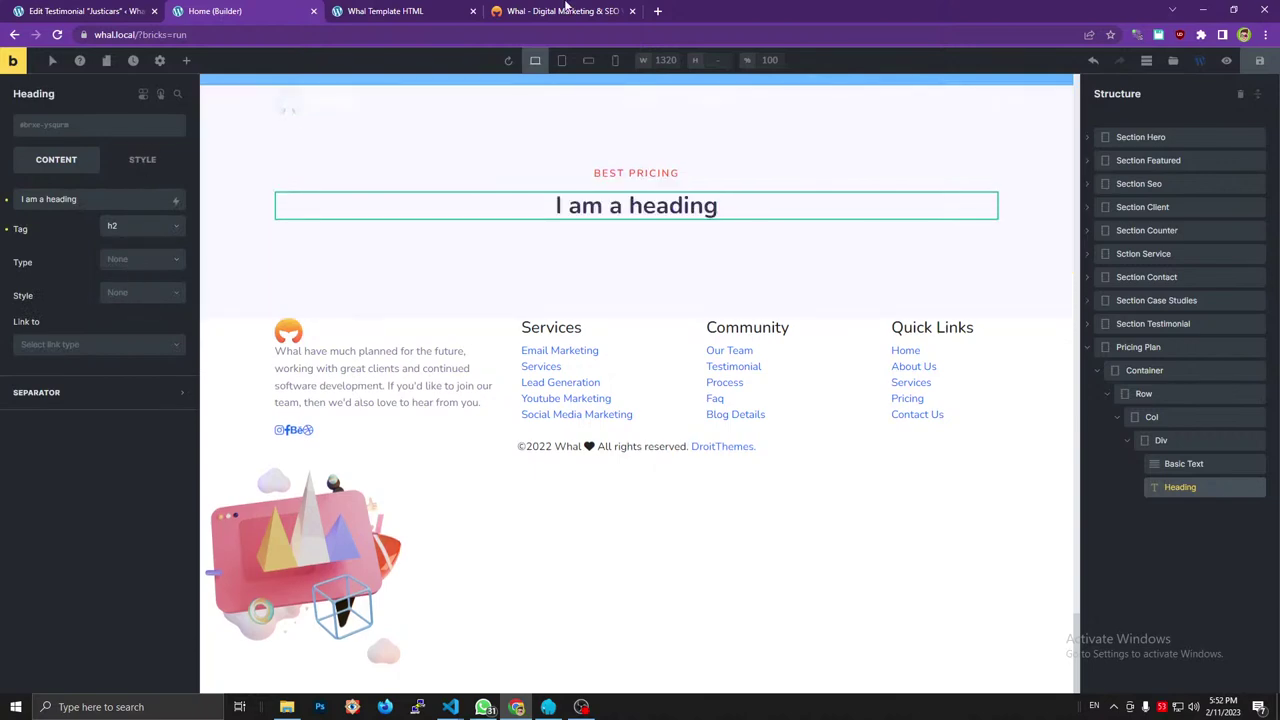
click(565, 10)
triple_click(593, 247)
key(ctrl+c)
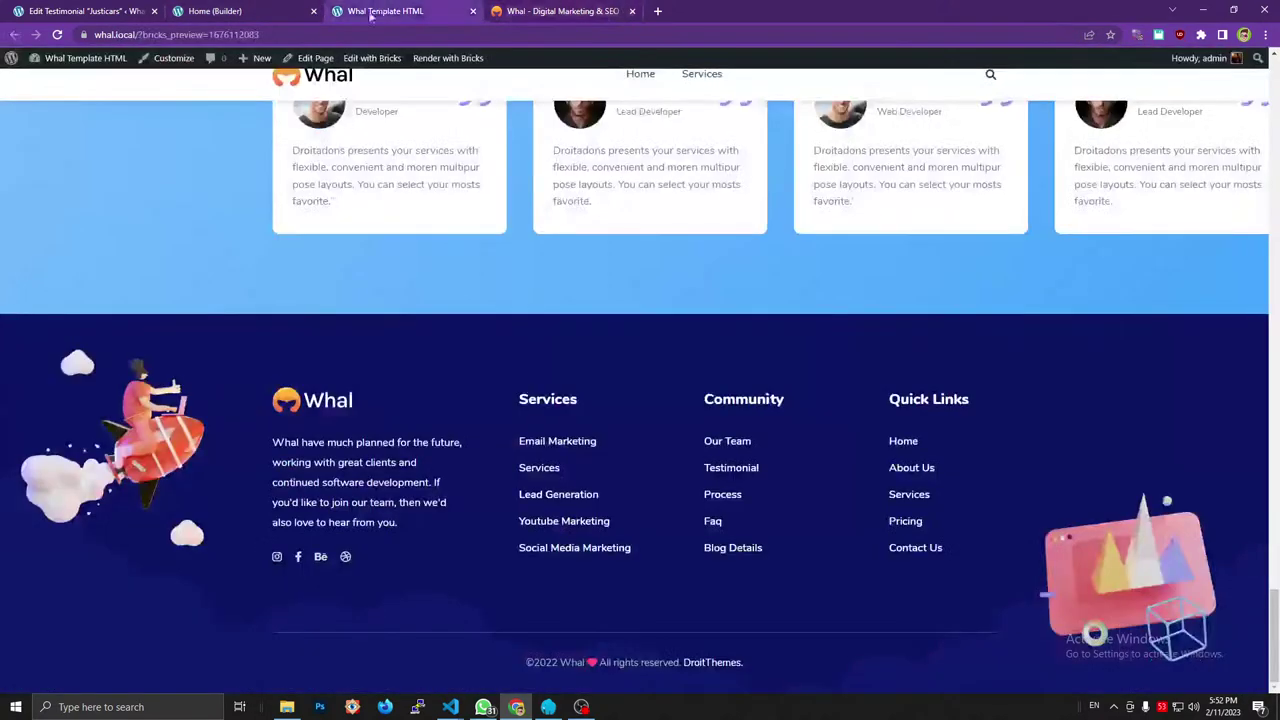
click(395, 10)
click(212, 10)
triple_click(88, 200)
key(ctrl+v)
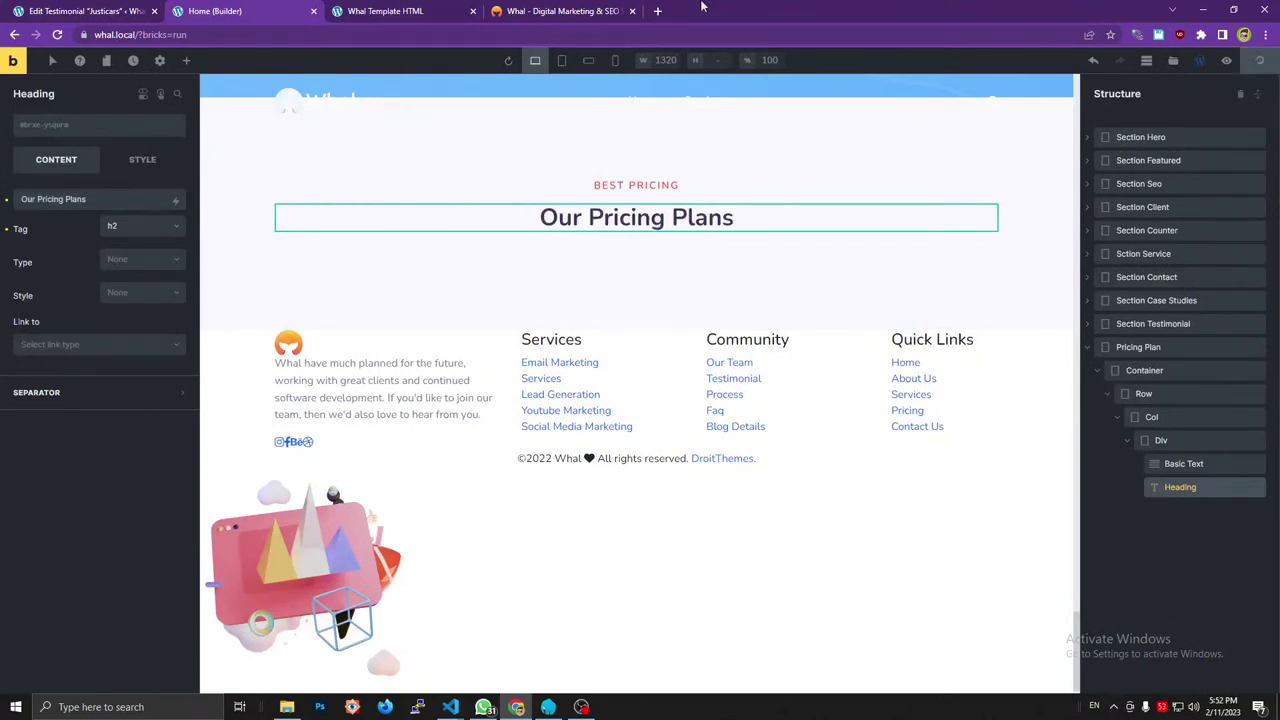
click(553, 10)
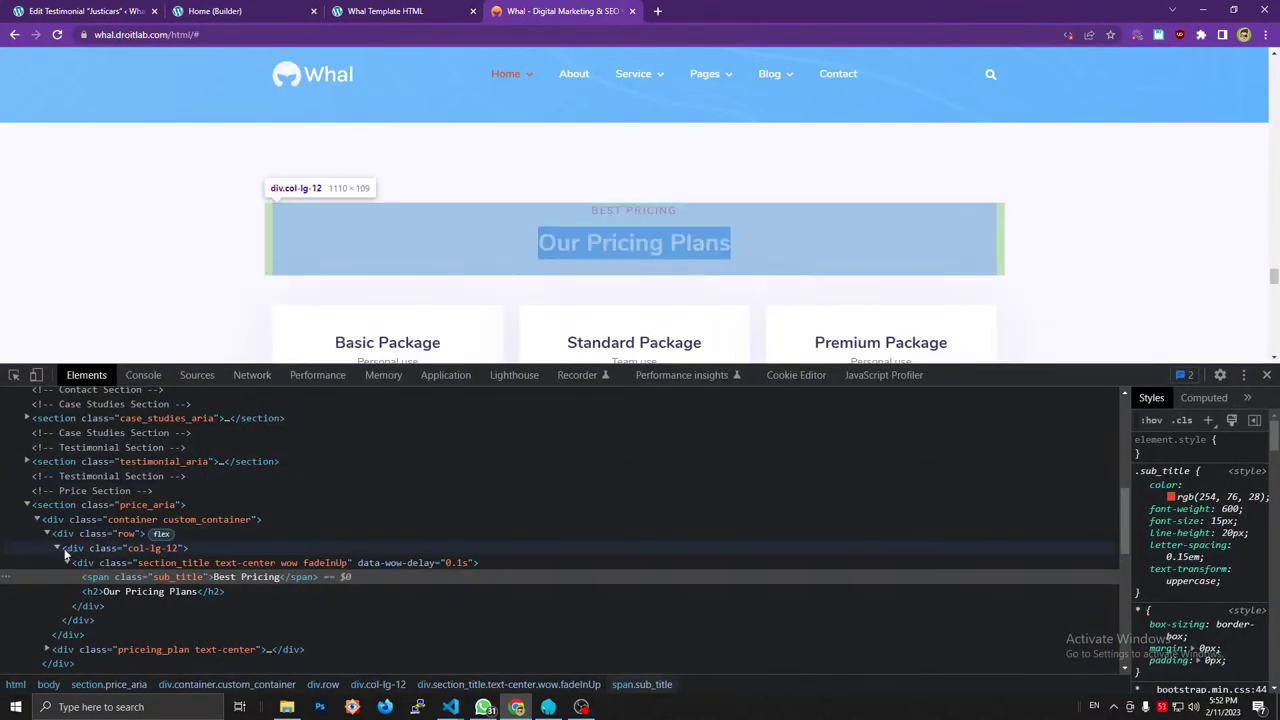
In DevTools, collapse col-lg-12 and row, expand div.priceing_plan text-center, and scroll to the cards.
click(58, 548)
click(47, 533)
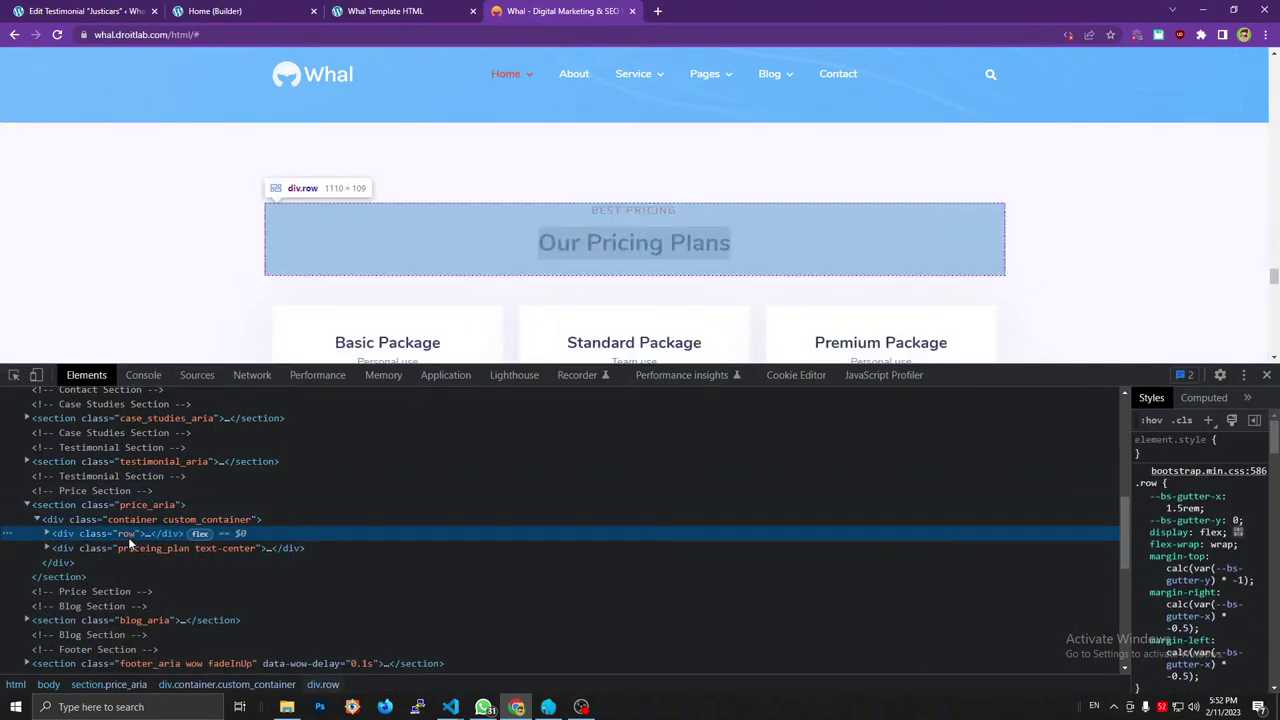
click(130, 547)
click(47, 548)
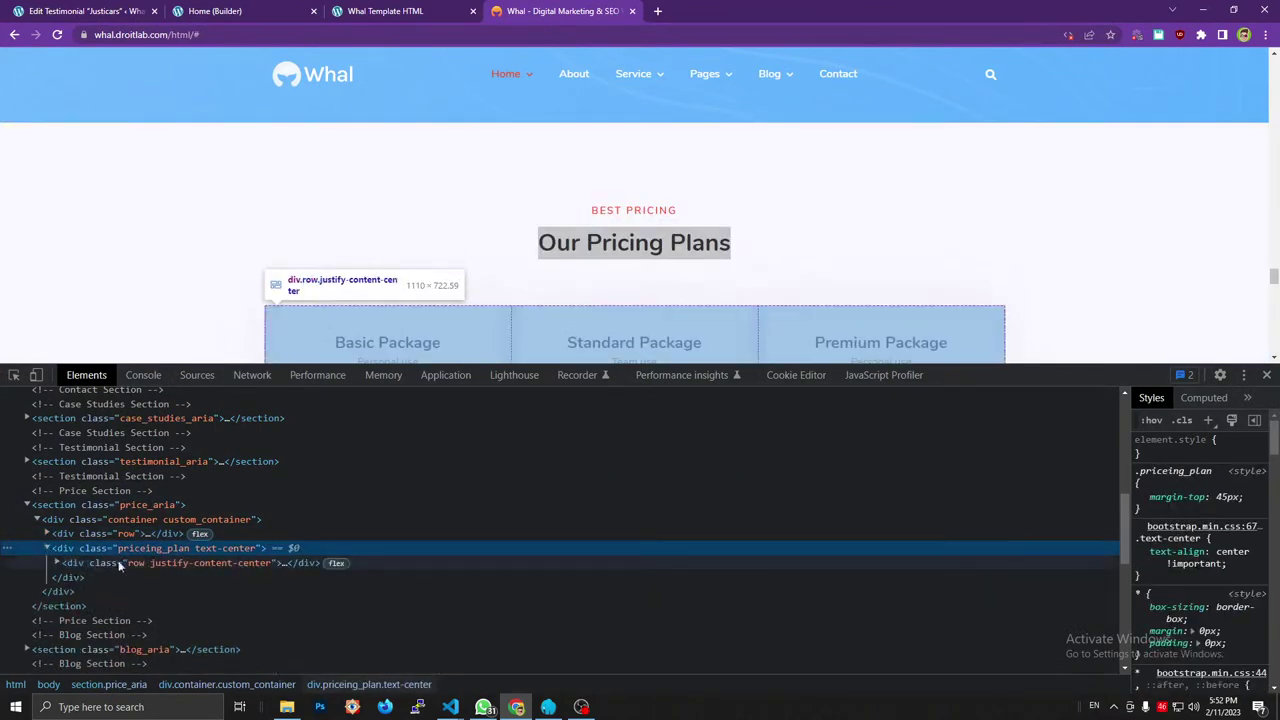
scroll(520, 288, down, 2)
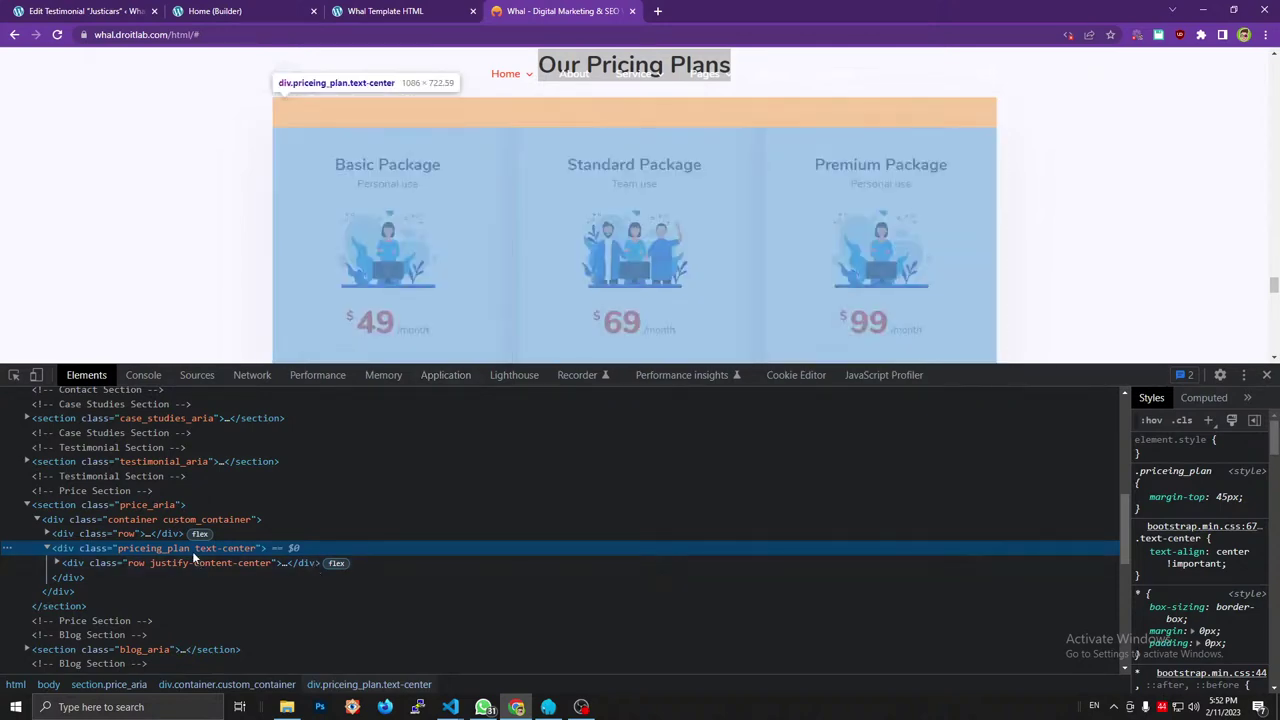
Add a new Div inside the pricing Container, placed after the Row.
click(298, 10)
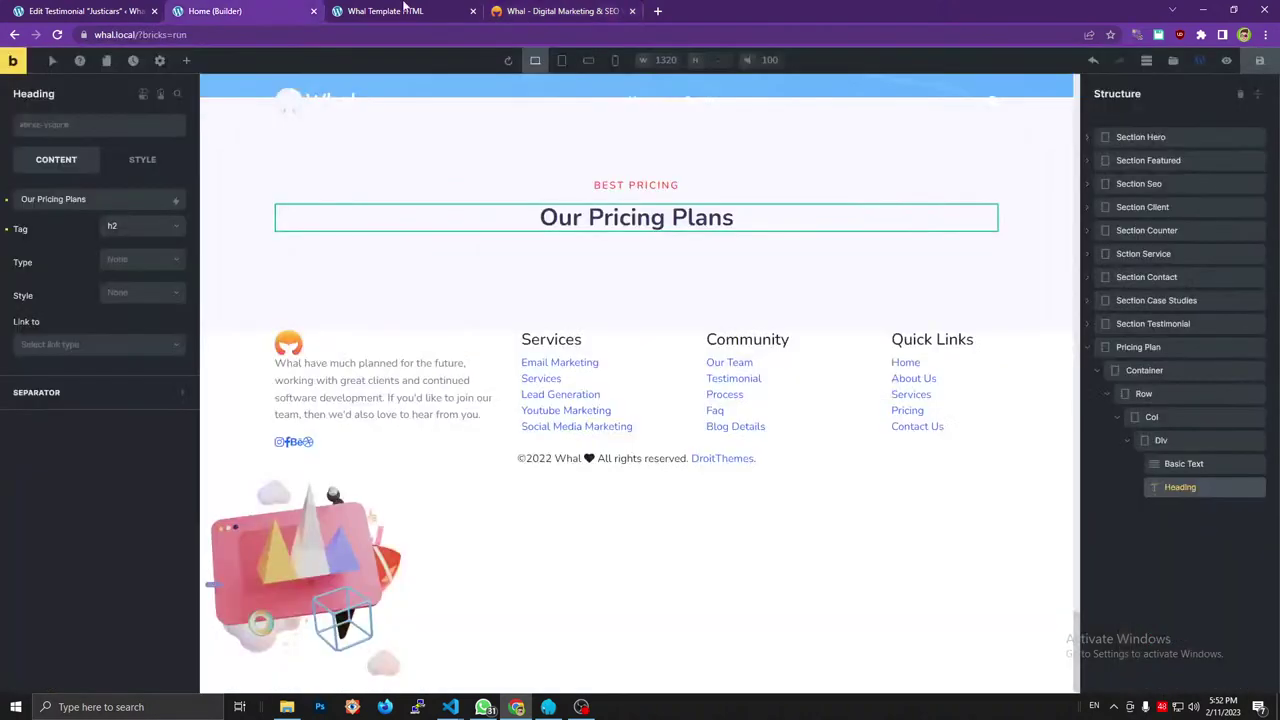
click(1108, 394)
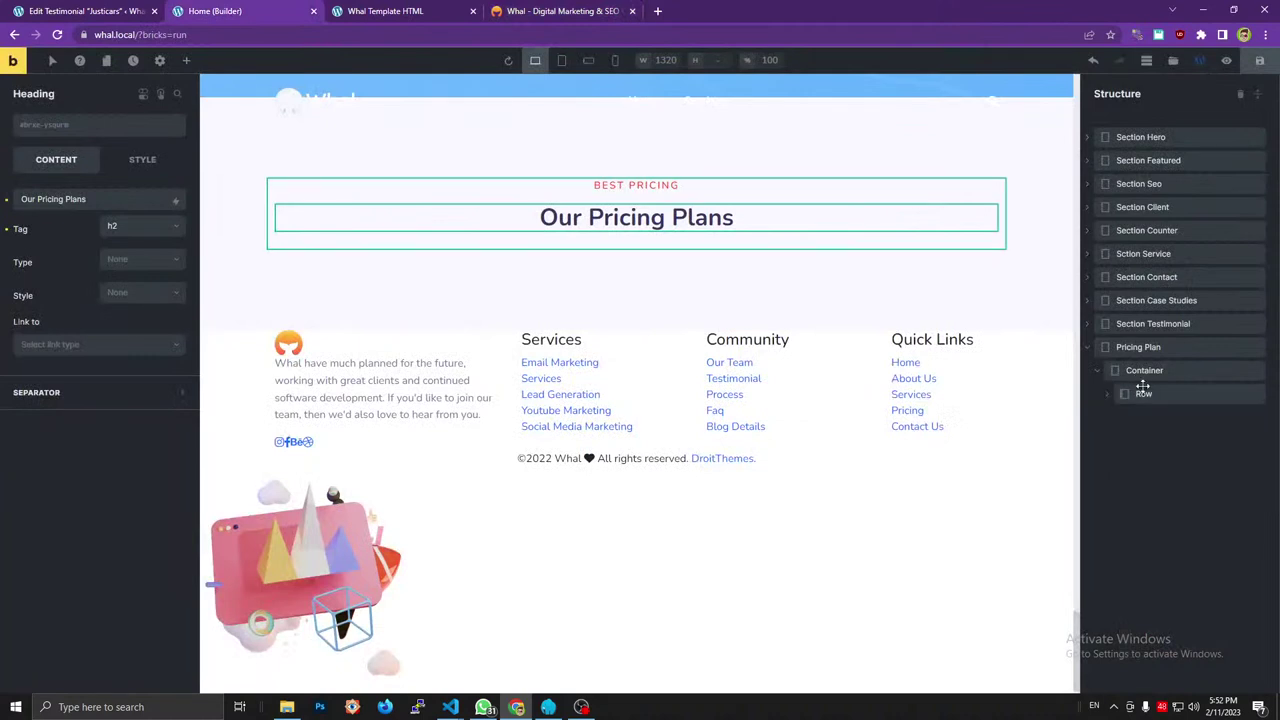
click(1144, 374)
click(186, 60)
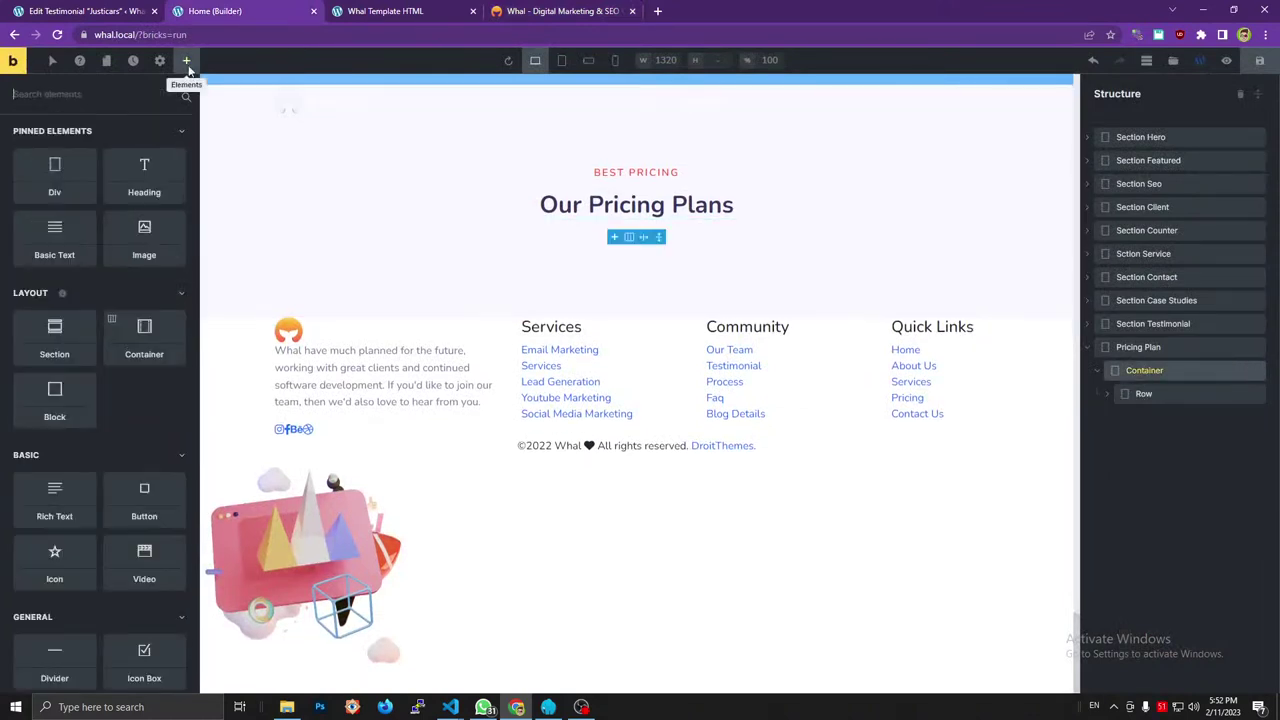
drag(55, 188, 1174, 411)
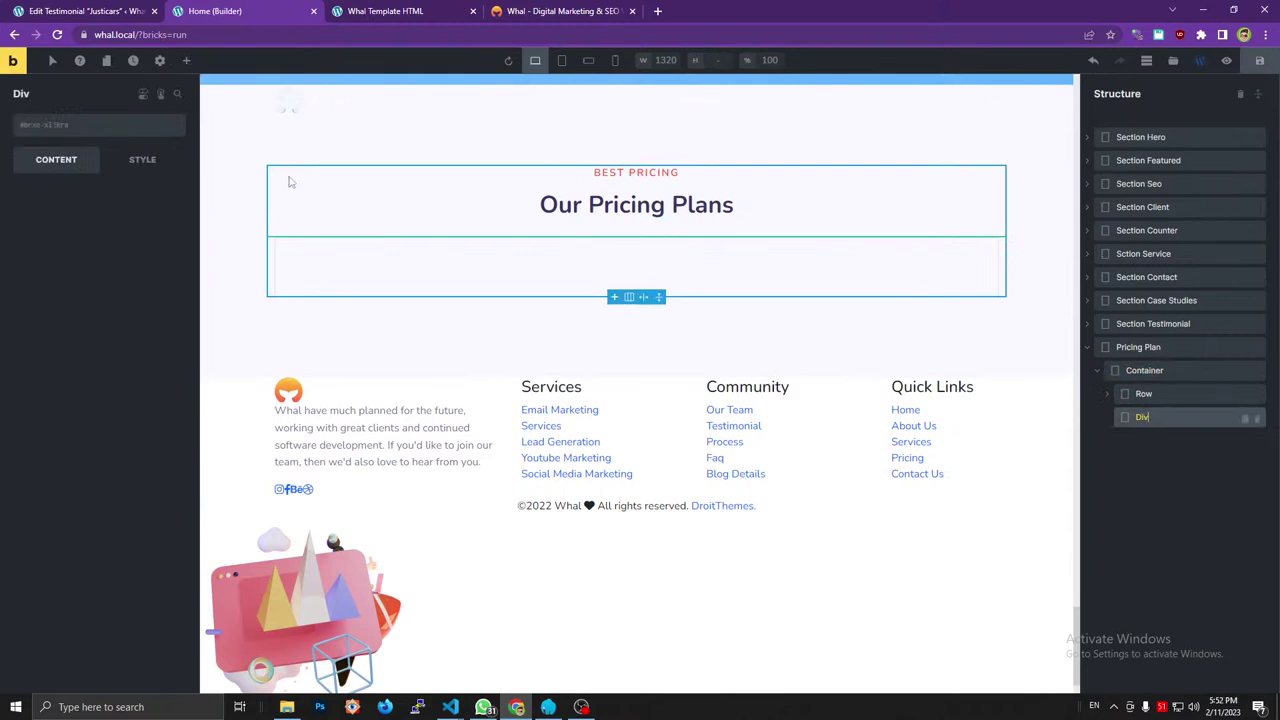
Give the new Div the priceing_plan and text-center classes copied from the reference markup.
click(560, 11)
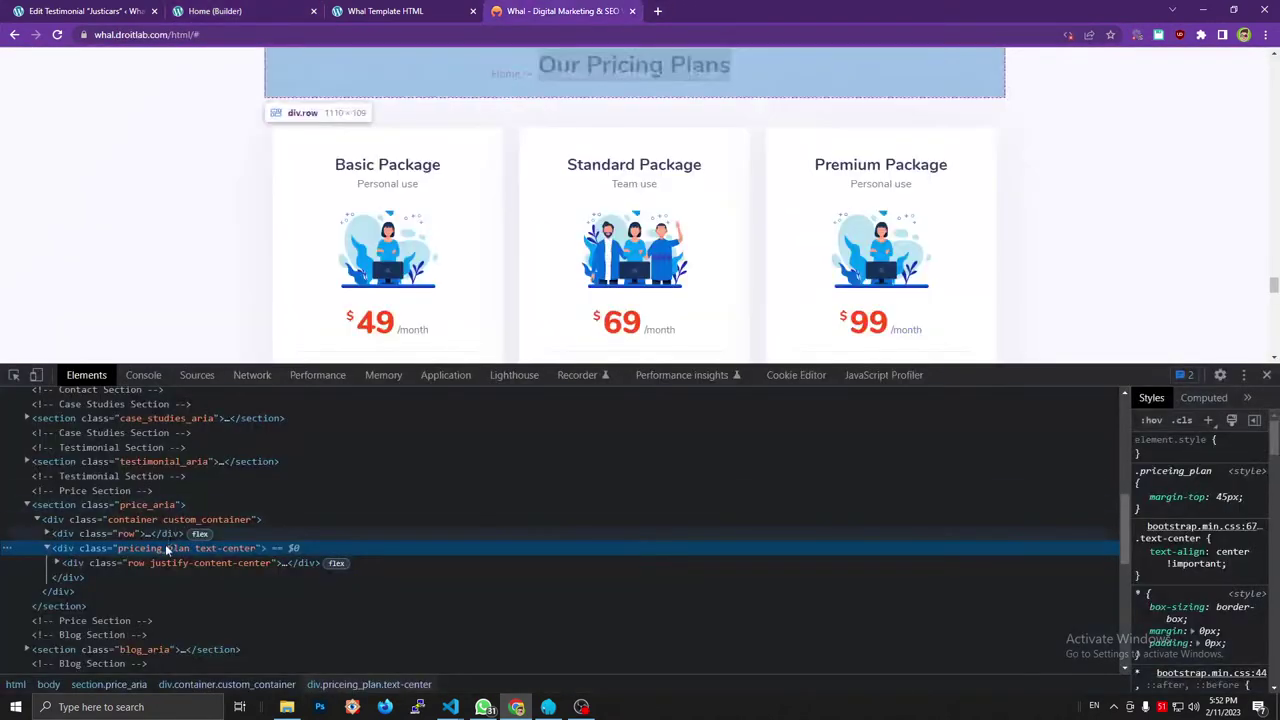
click(240, 11)
click(94, 132)
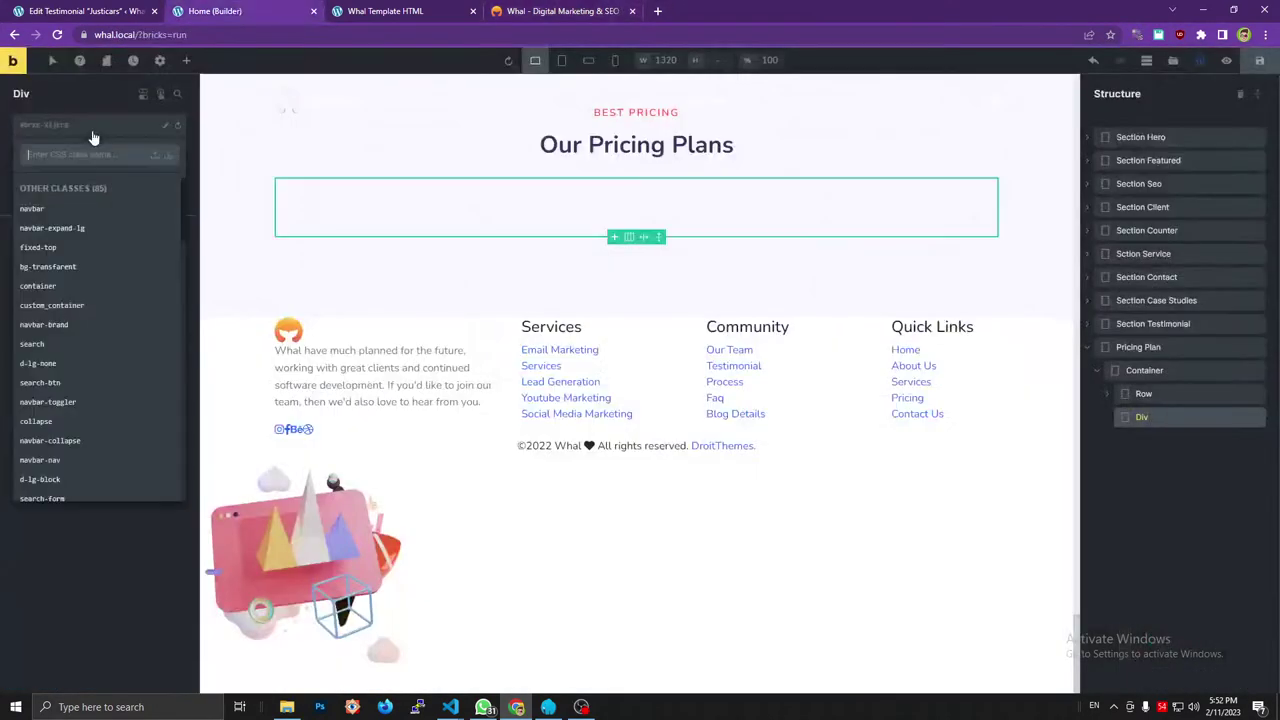
click(113, 35)
text(priceing_plan text-center)
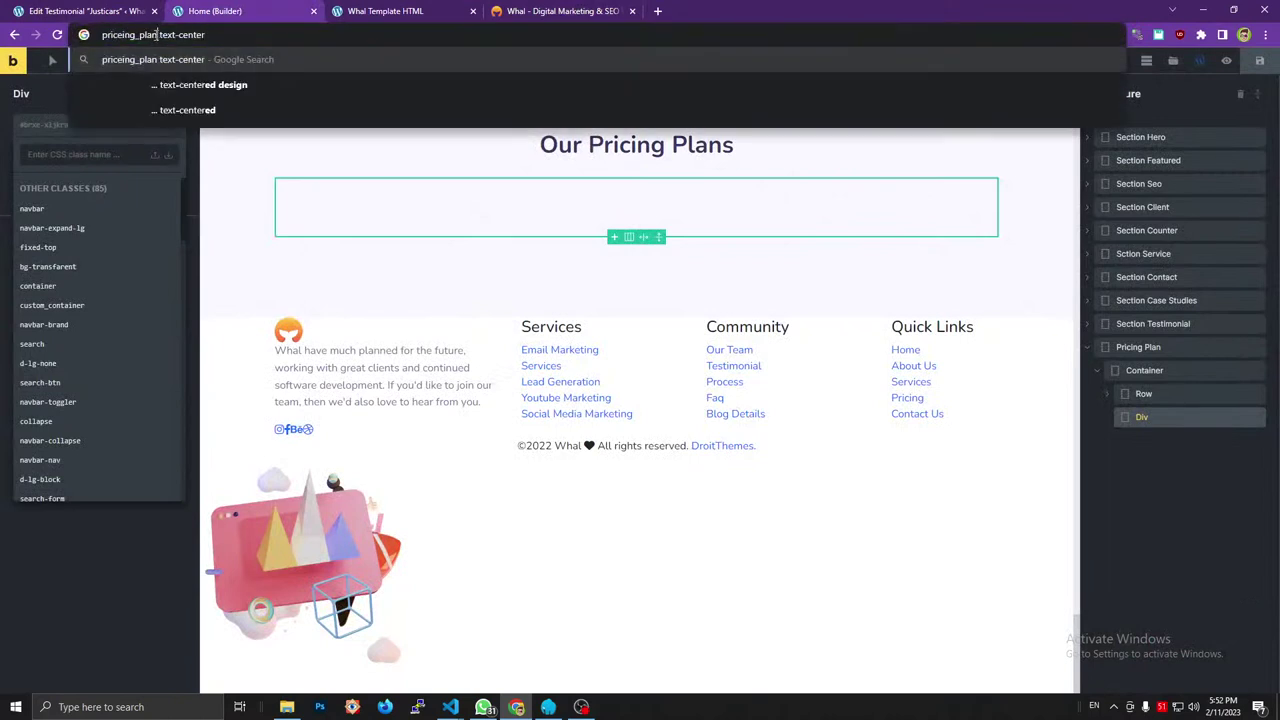
drag(157, 35, 100, 35)
key(ctrl+x)
click(80, 154)
key(ctrl+v)
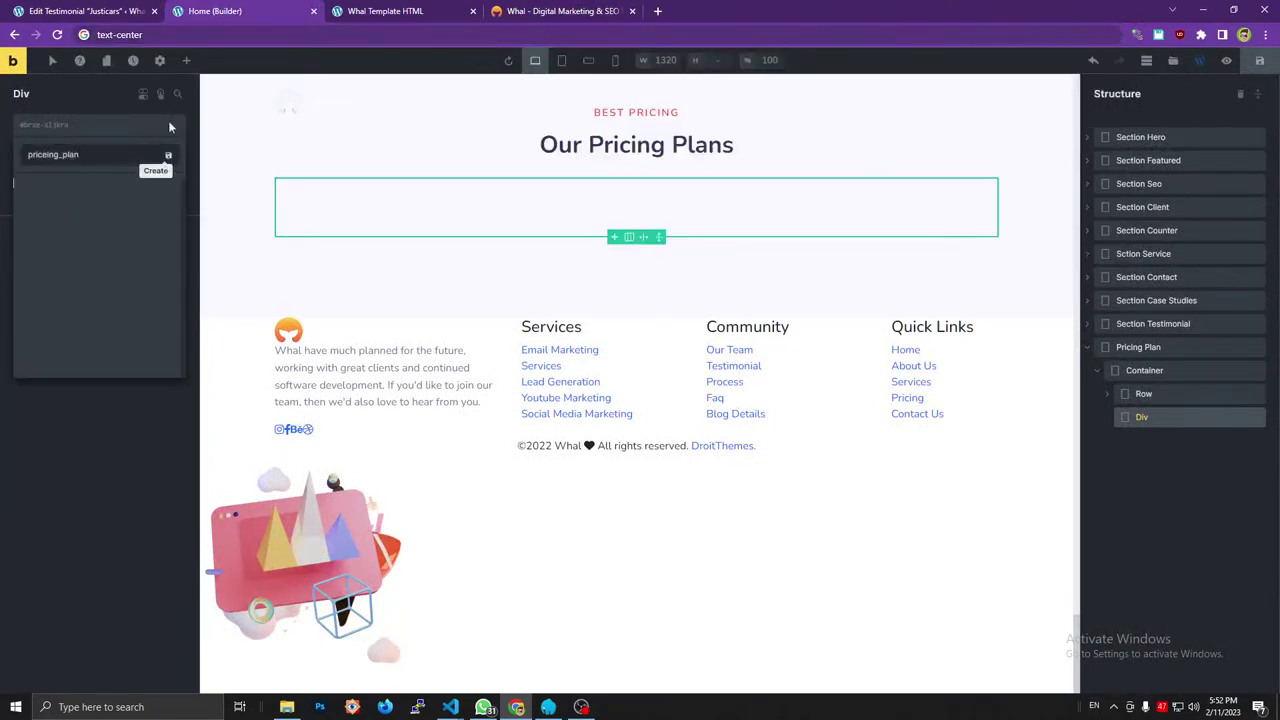
click(168, 155)
click(120, 35)
key(BackSpace)
click(35, 133)
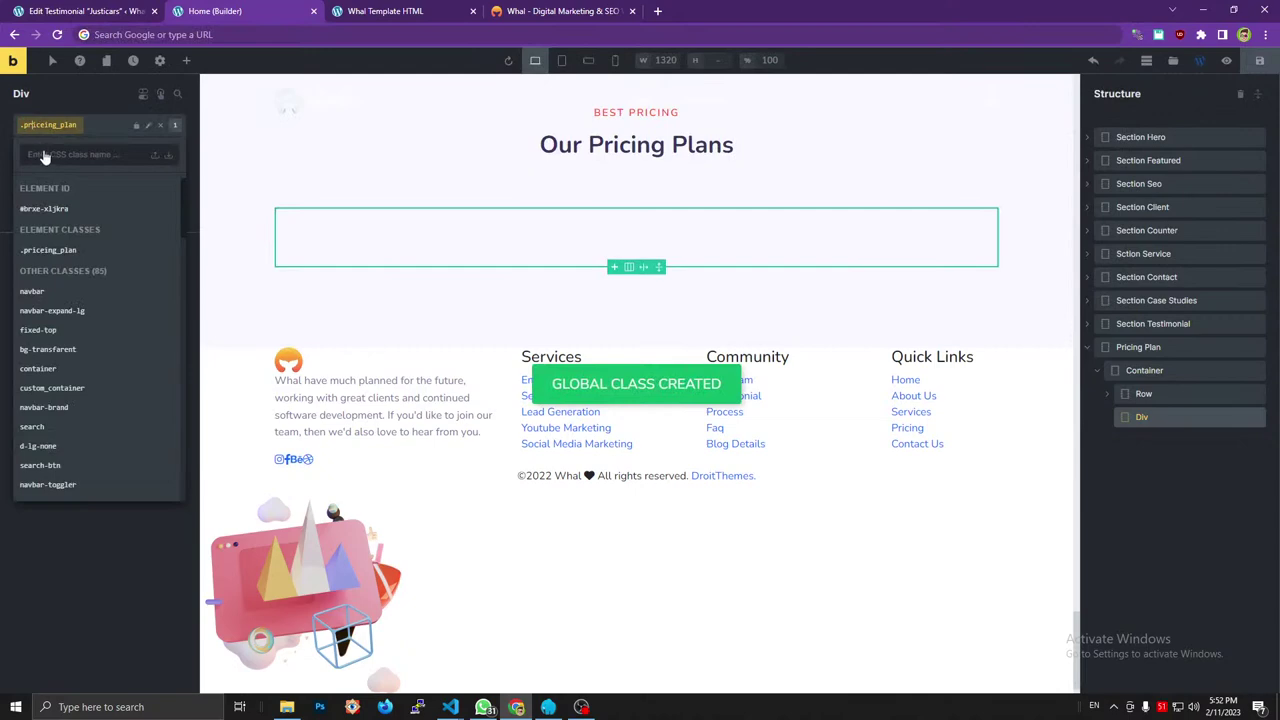
click(546, 12)
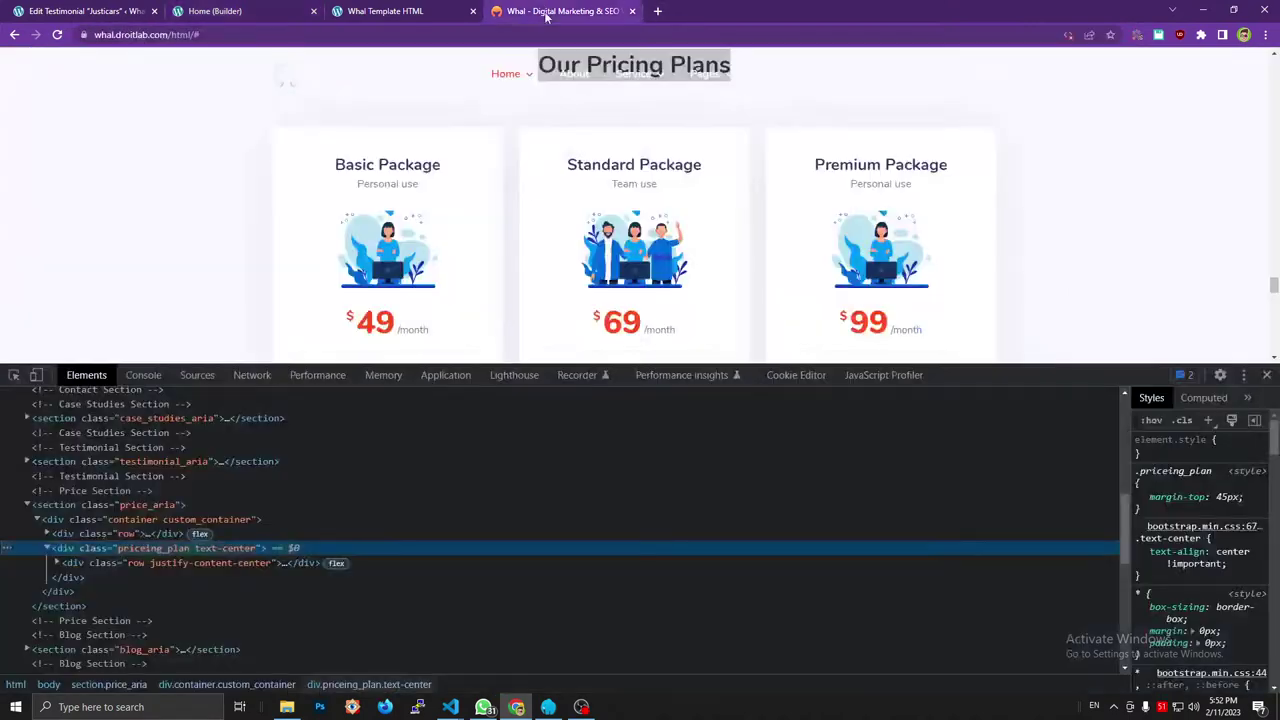
click(182, 563)
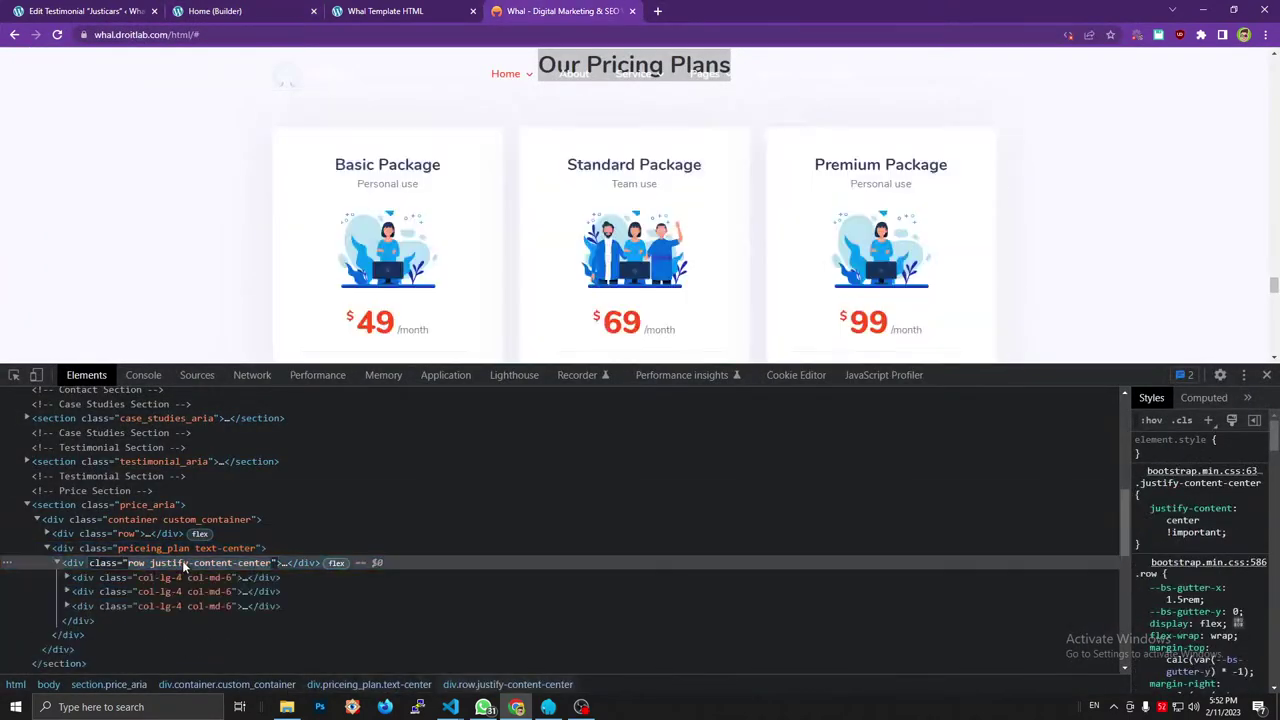
click(215, 11)
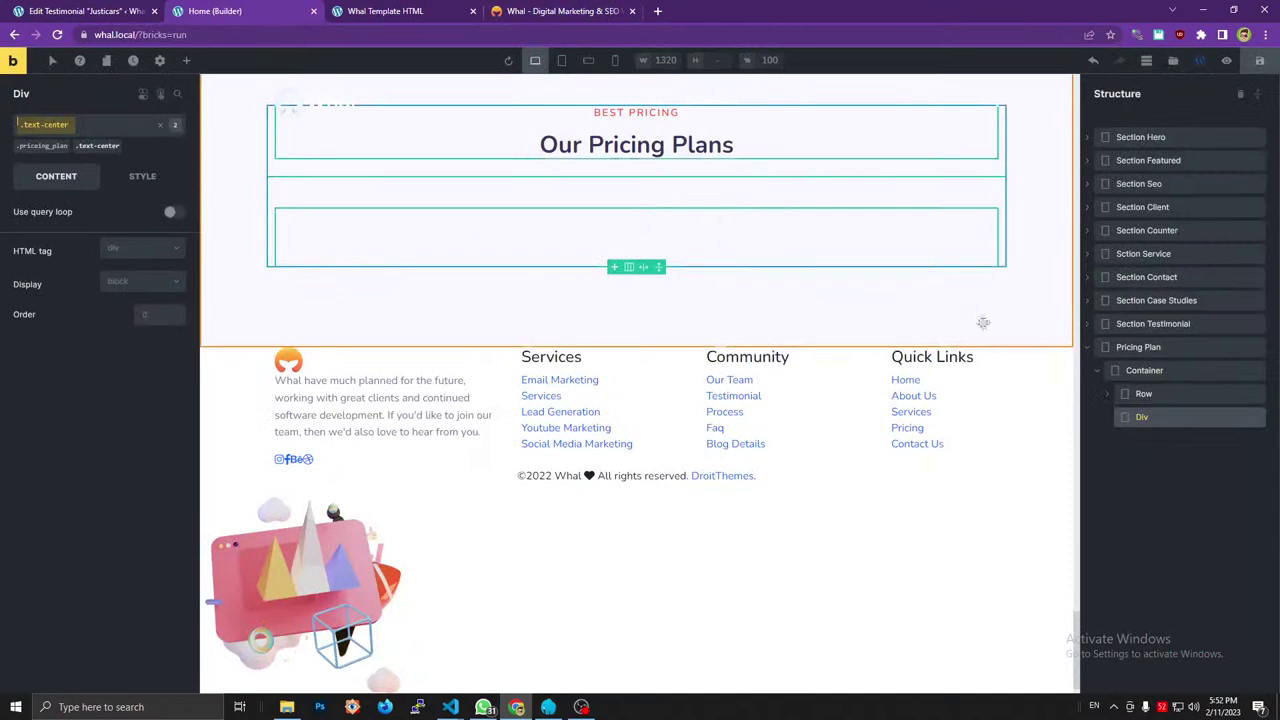
Rename the new div 'Pricing Wrapper' and check the reference's first pricing card column.
double_click(1145, 418)
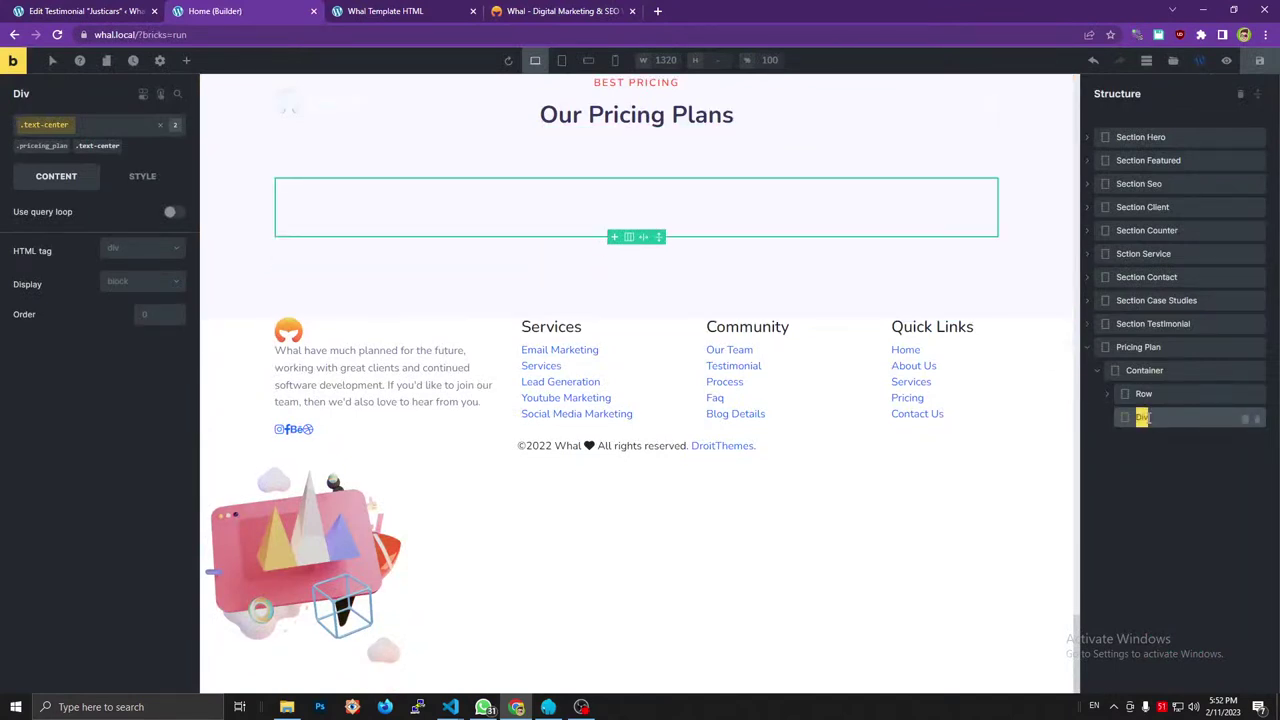
text(OP)
text(icing)
text( Wra)
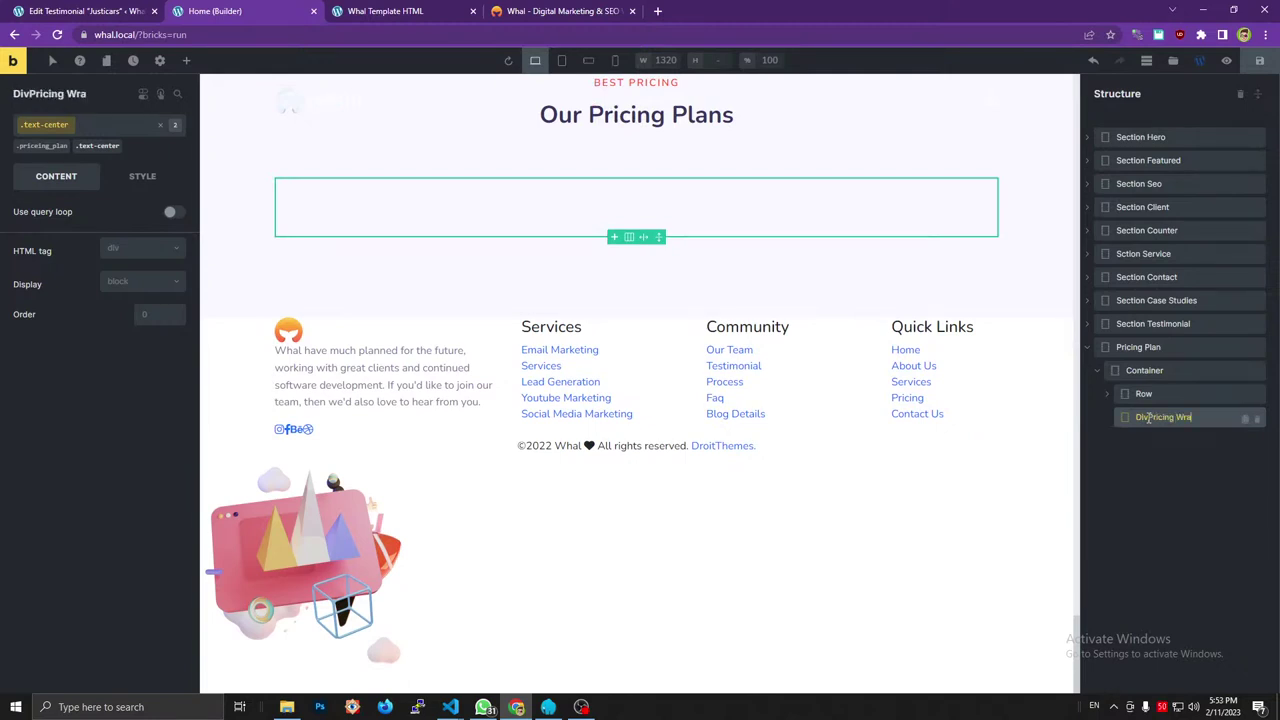
text(pper)
click(1149, 428)
key(BackSpace)
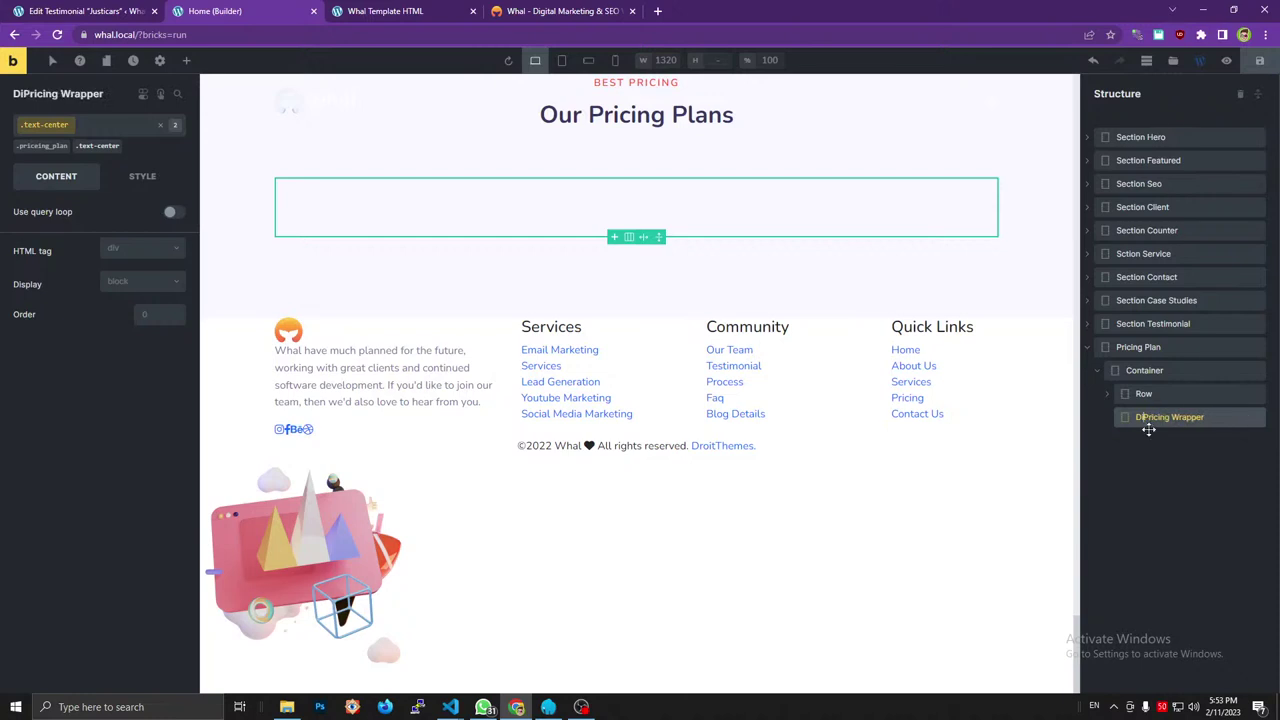
key(BackSpace)
key(BackSpace)
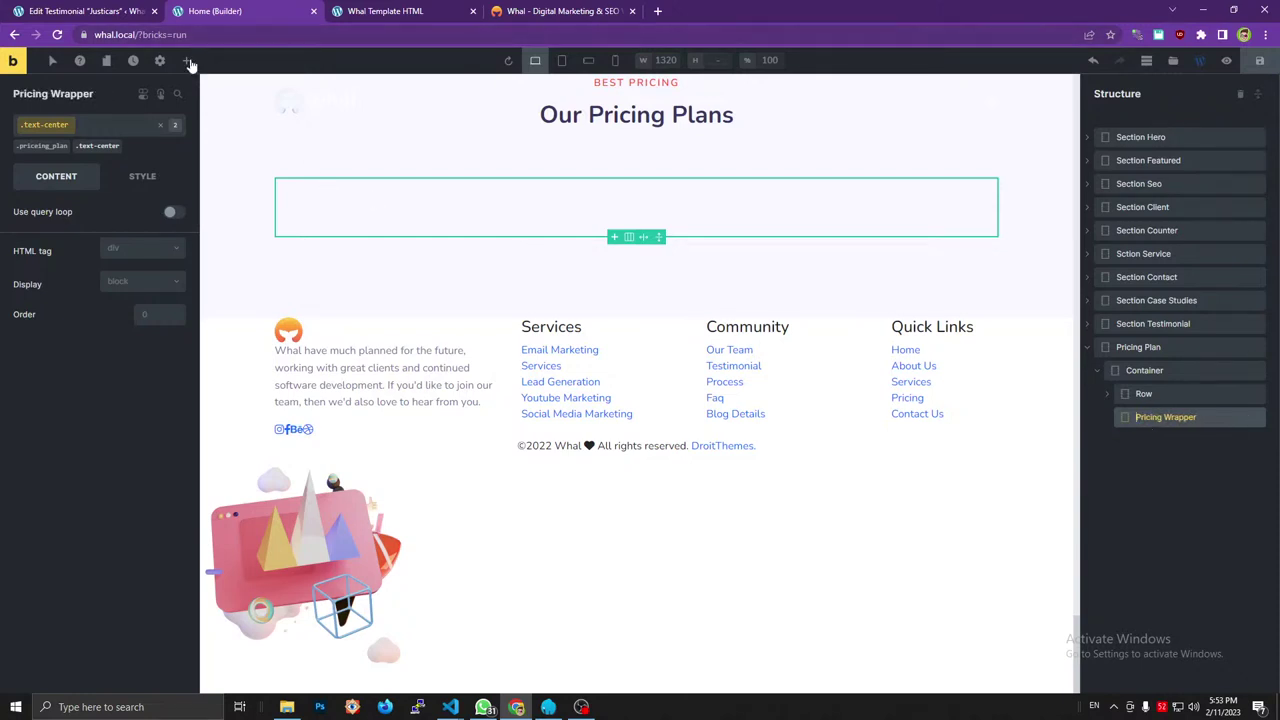
click(186, 61)
click(534, 8)
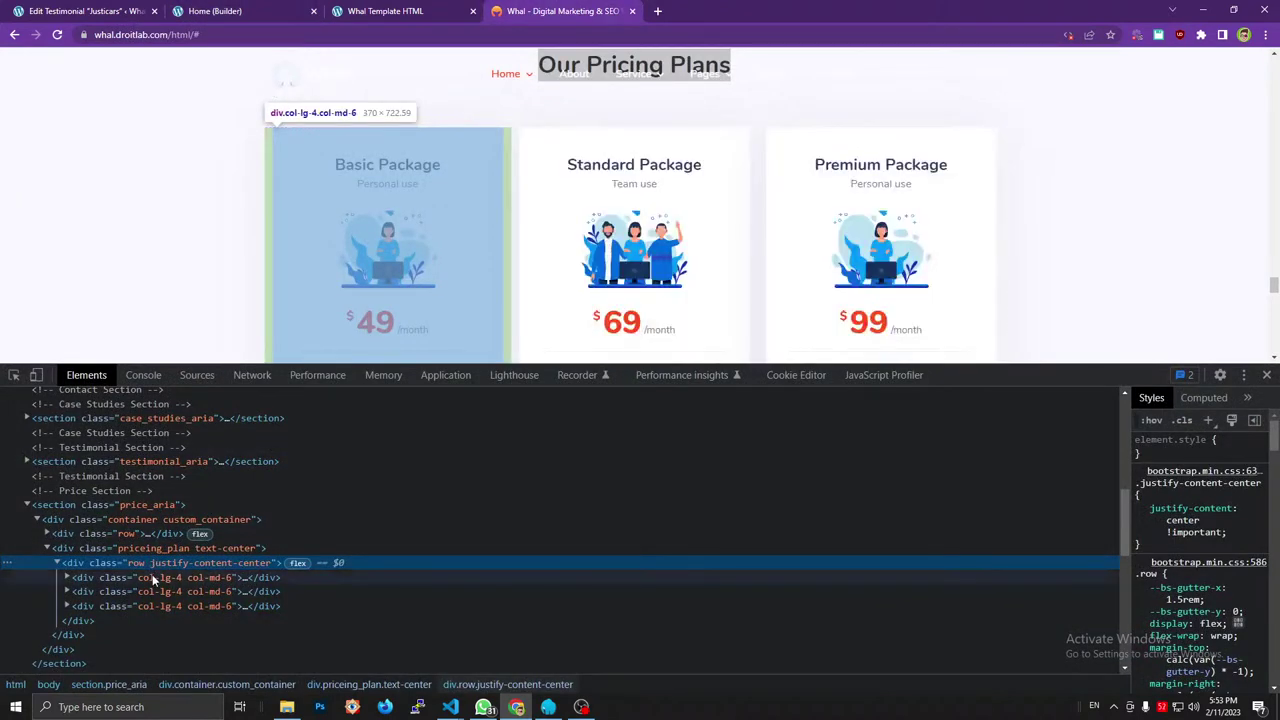
click(152, 577)
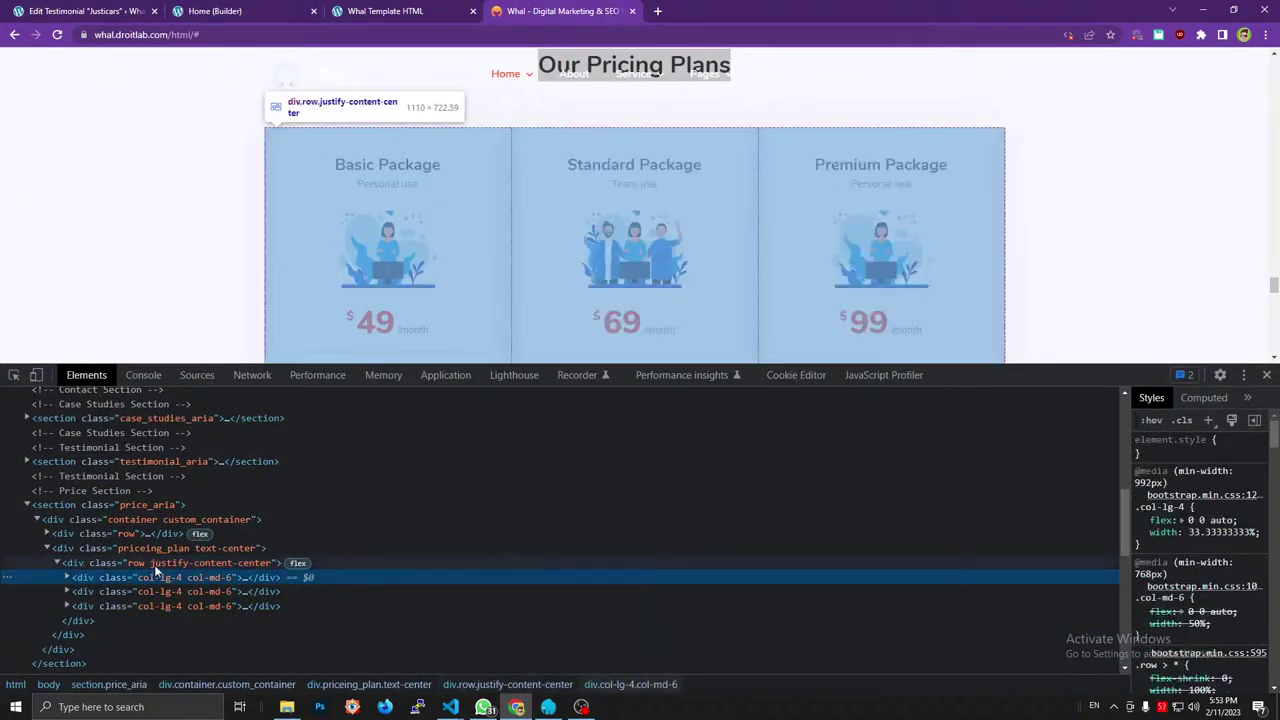
click(130, 11)
click(215, 11)
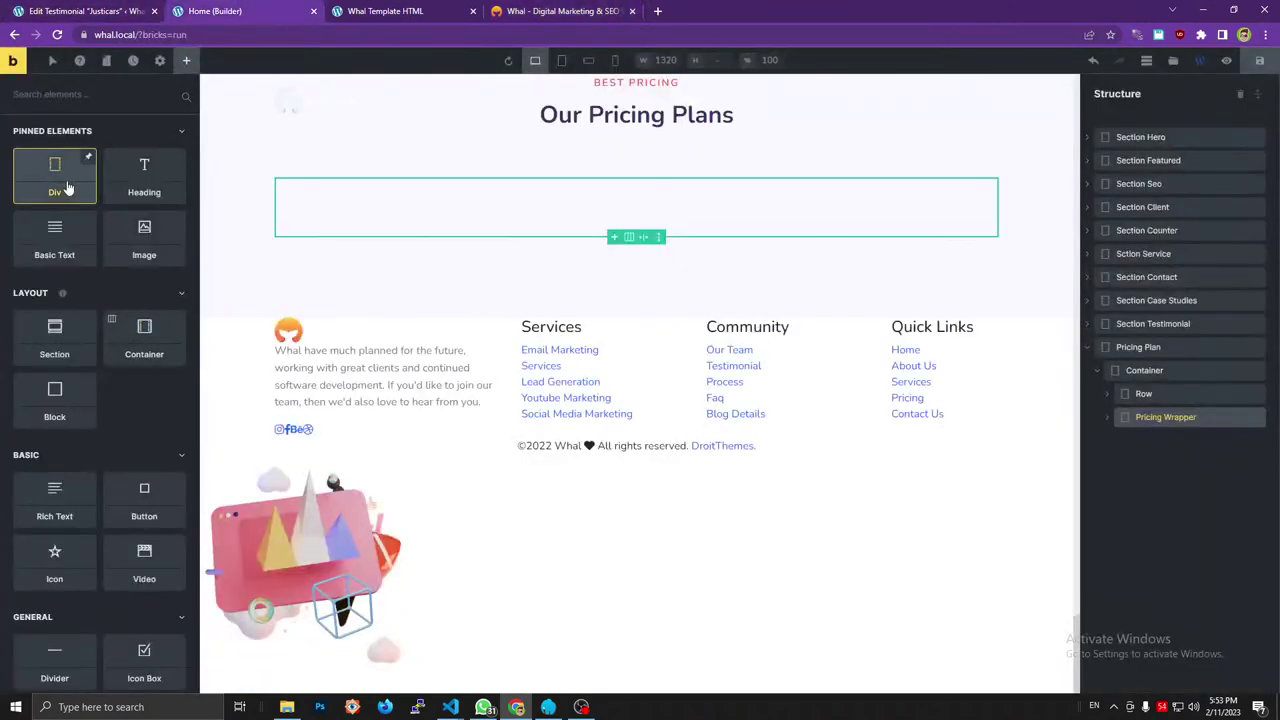
Add a Div inside Pricing Wrapper and select it.
drag(994, 419, 1107, 422)
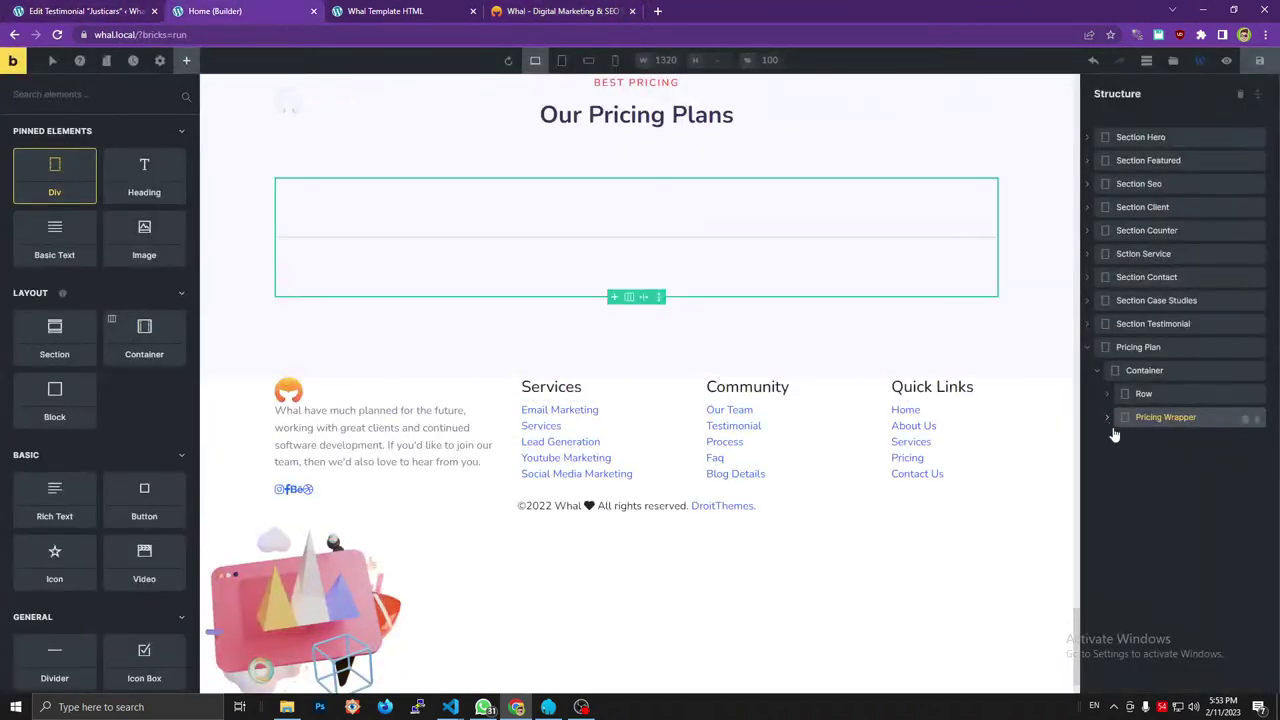
click(563, 11)
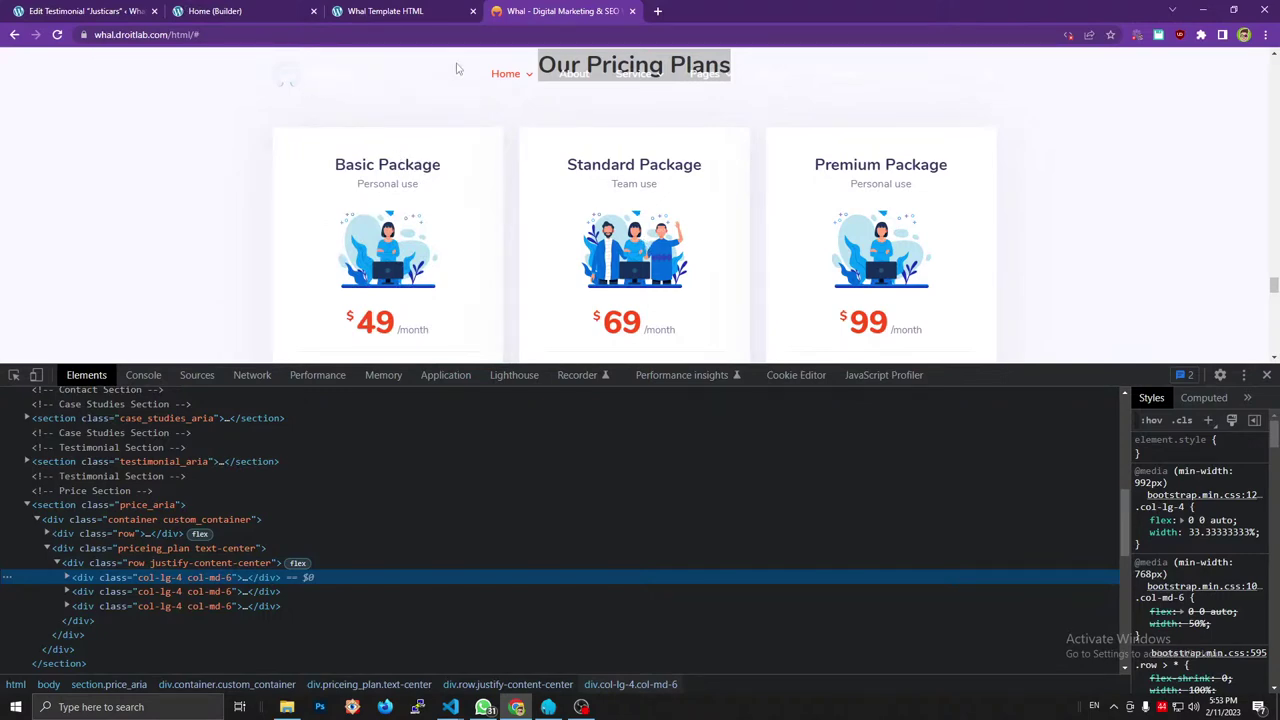
click(410, 10)
click(210, 10)
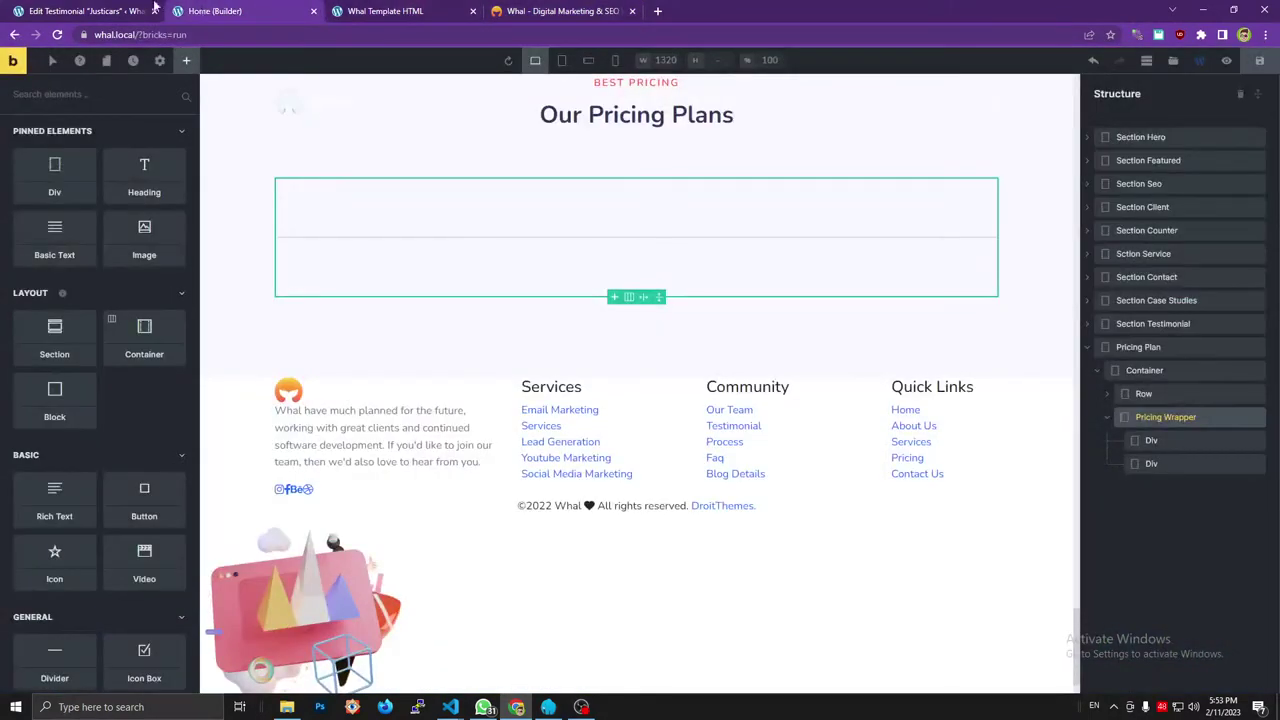
click(1176, 442)
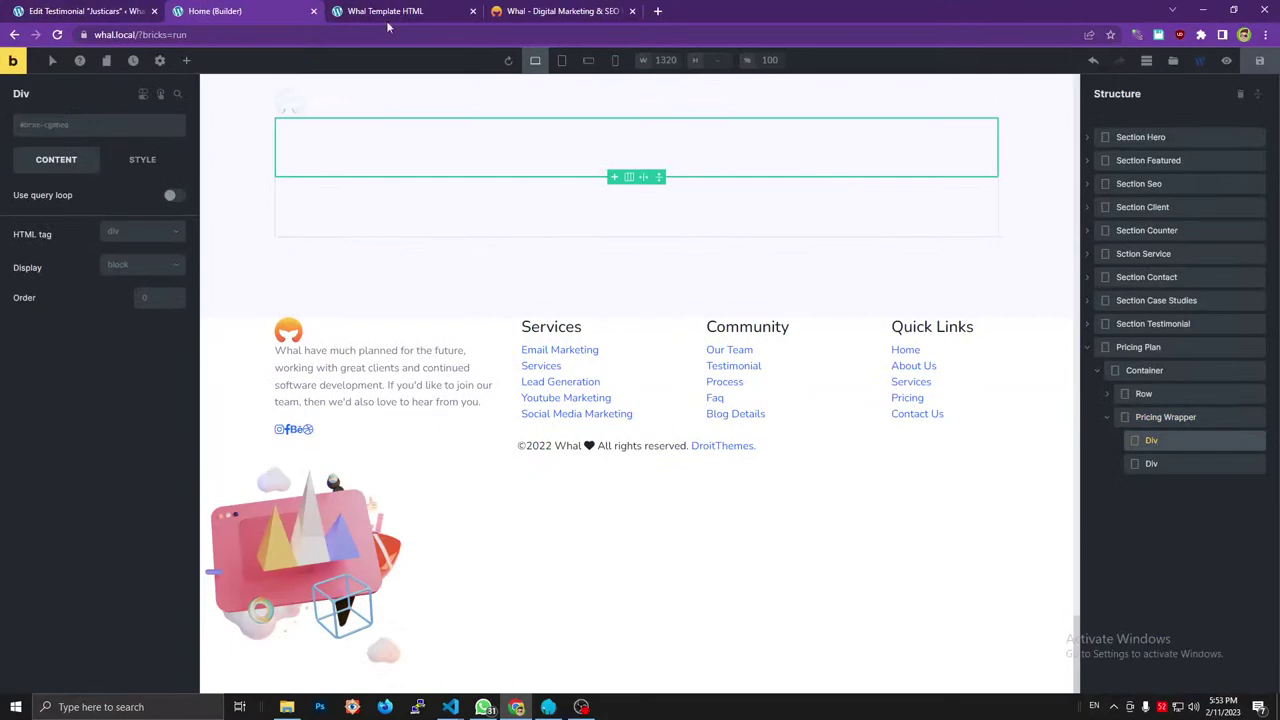
Give the div the row and justify-content-center classes from the reference markup.
click(555, 11)
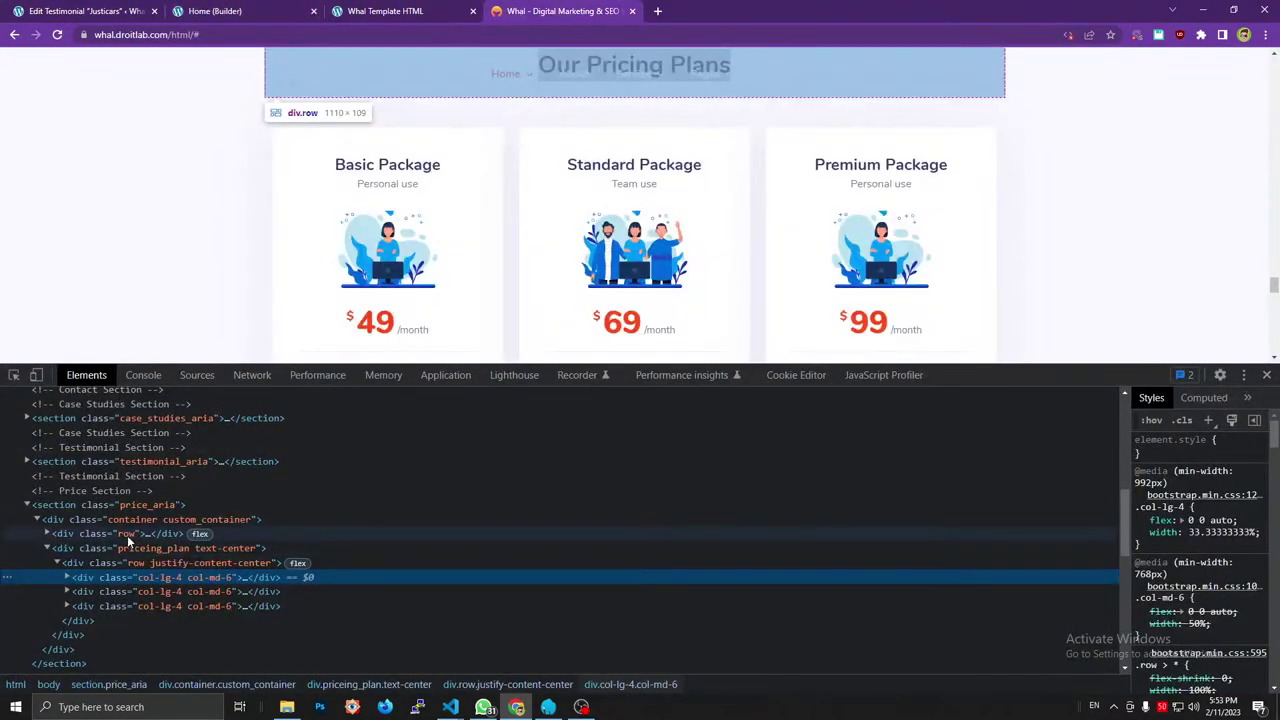
click(237, 10)
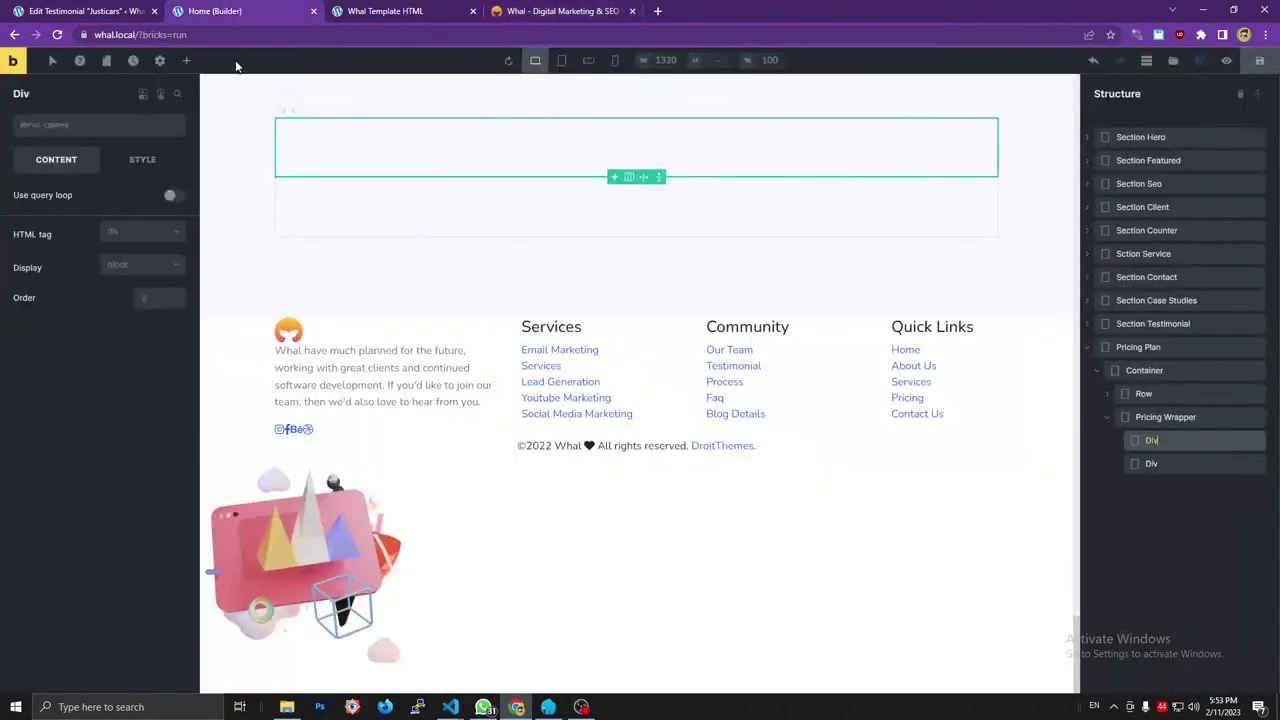
click(113, 34)
text(row justify-content-center)
key(ctrl+x)
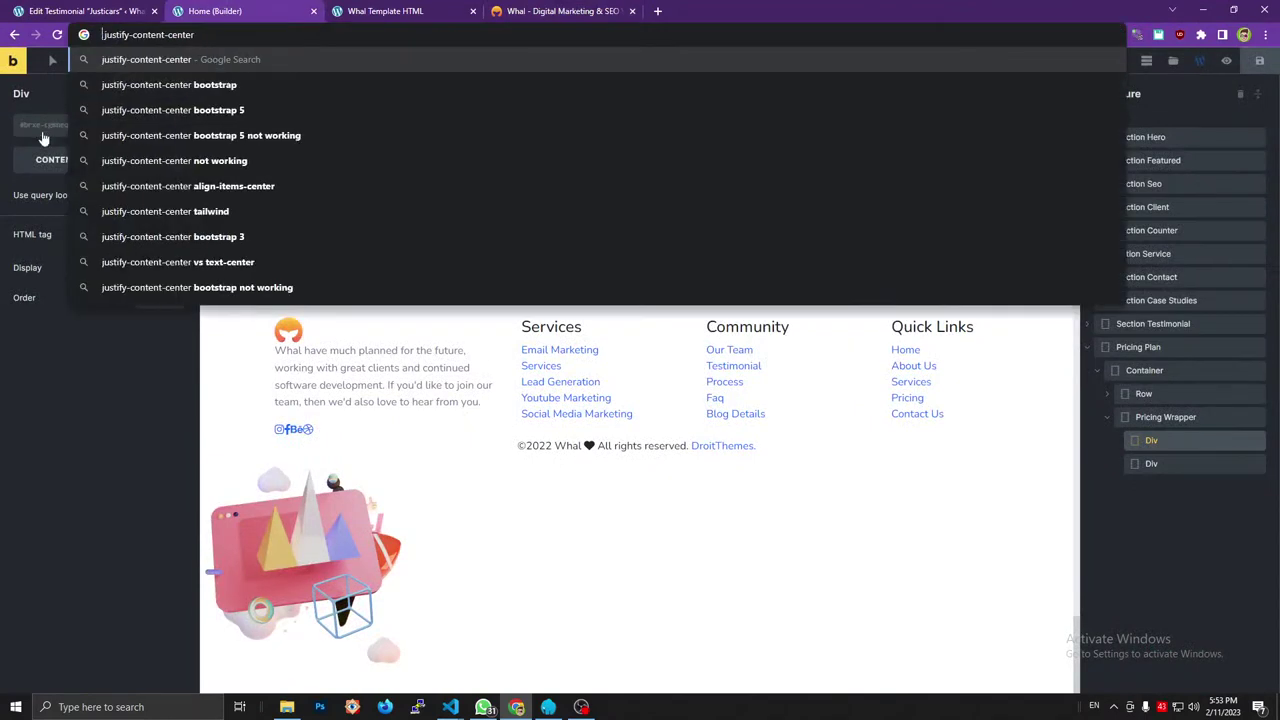
click(60, 124)
key(ctrl+v)
key(Return)
click(209, 34)
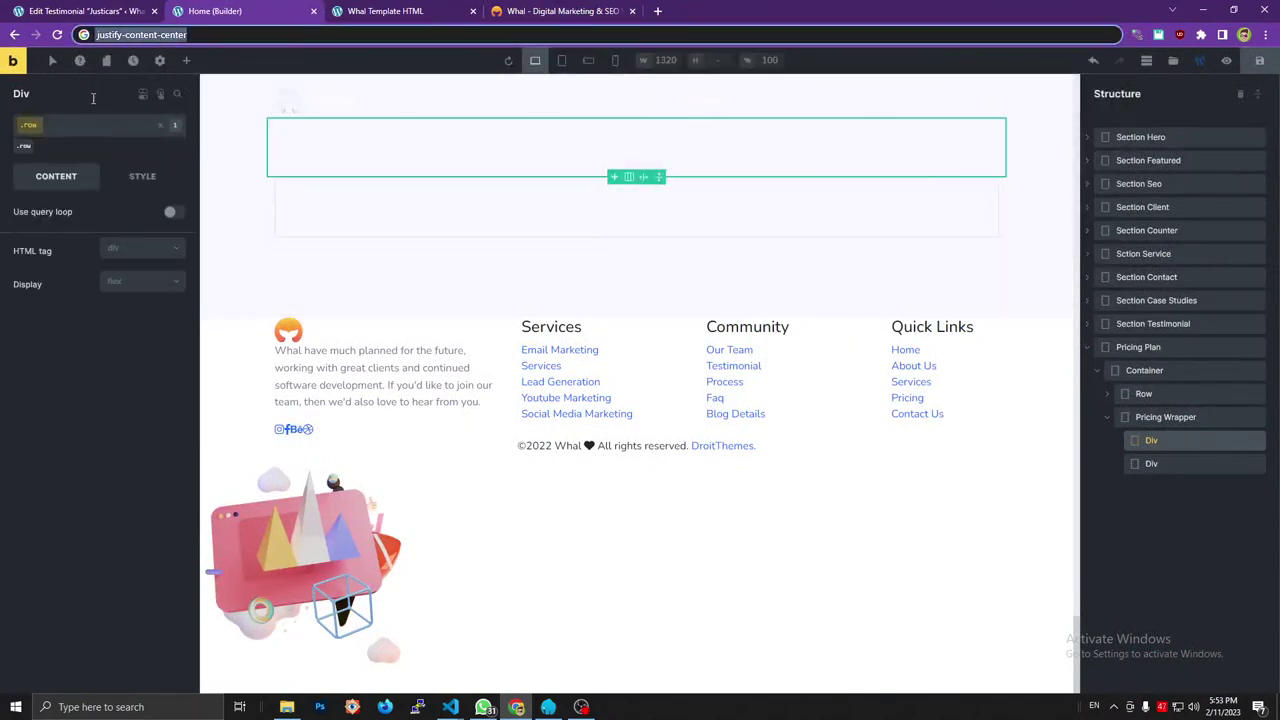
key(ctrl+x)
click(77, 148)
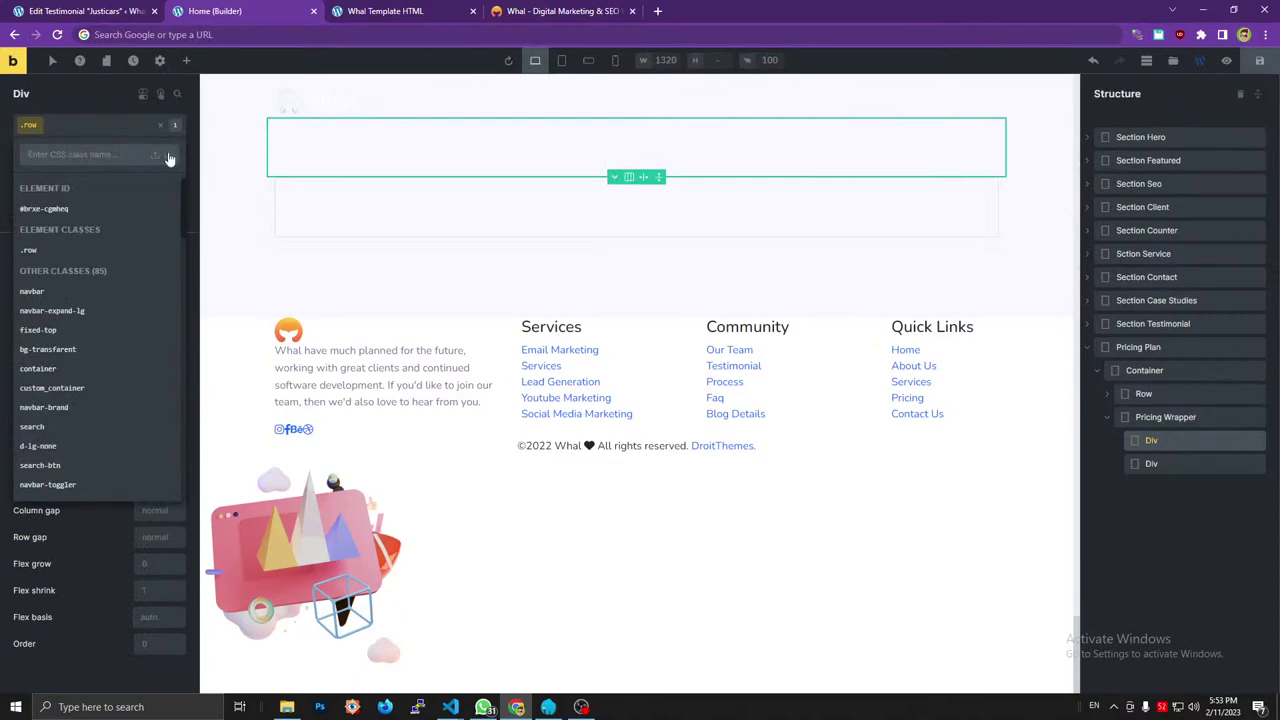
key(ctrl+v)
key(Return)
Nest the second div inside the row div and begin renaming the row div.
click(545, 11)
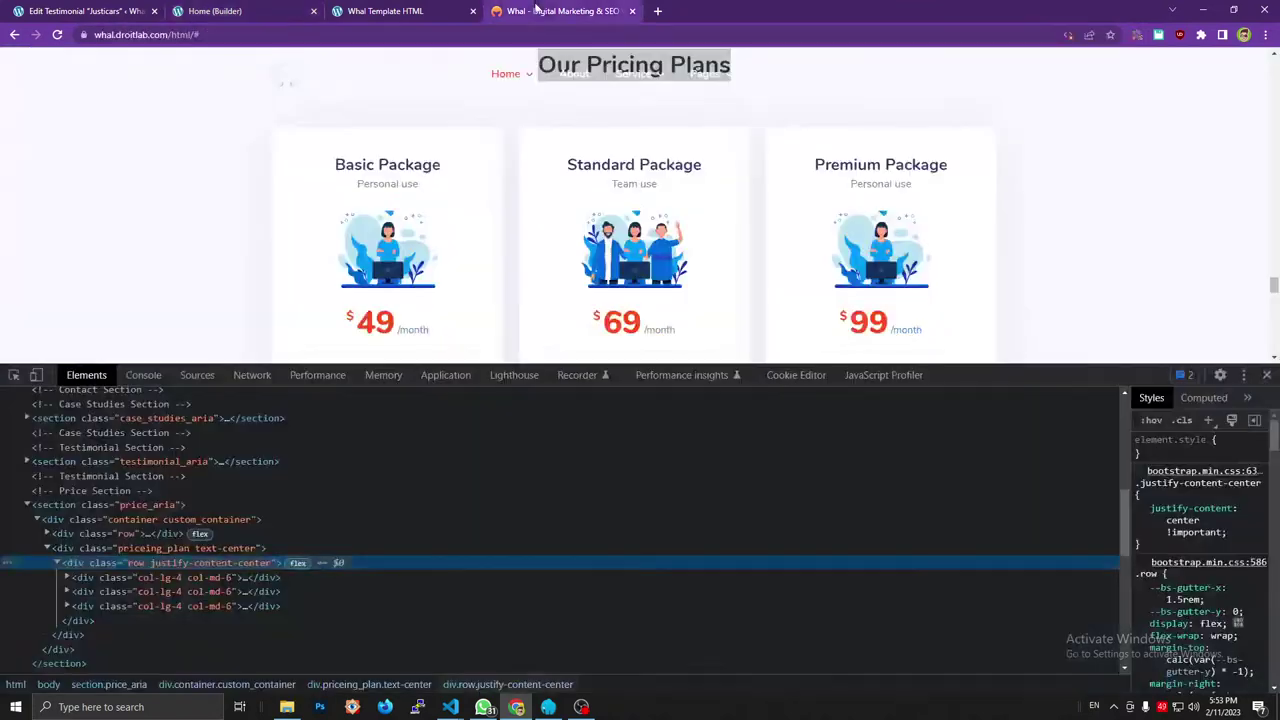
click(160, 577)
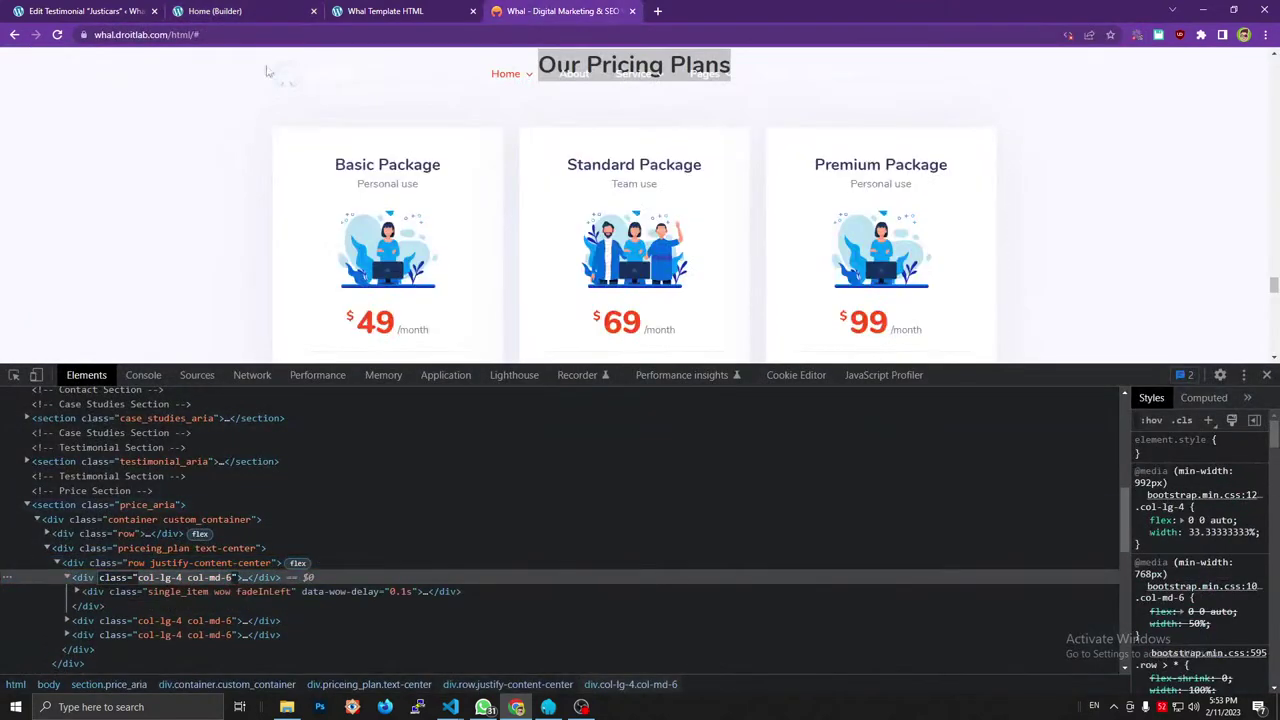
click(210, 11)
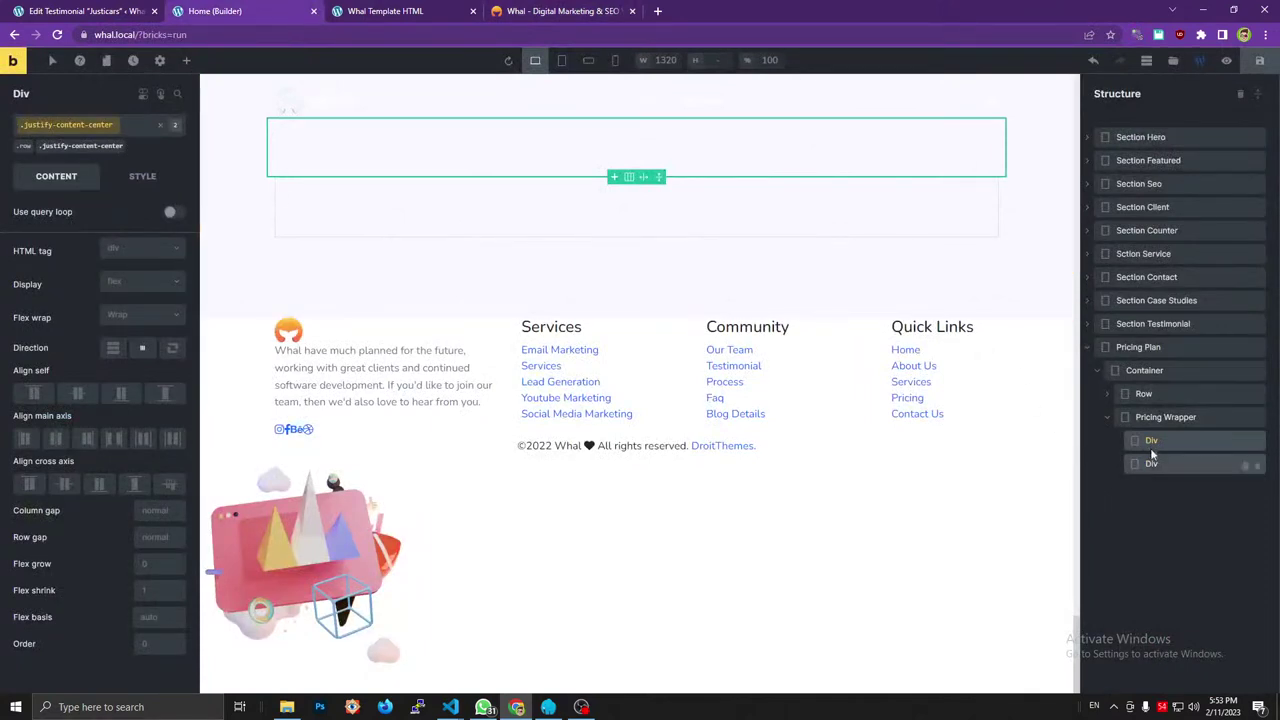
drag(1152, 453, 1164, 438)
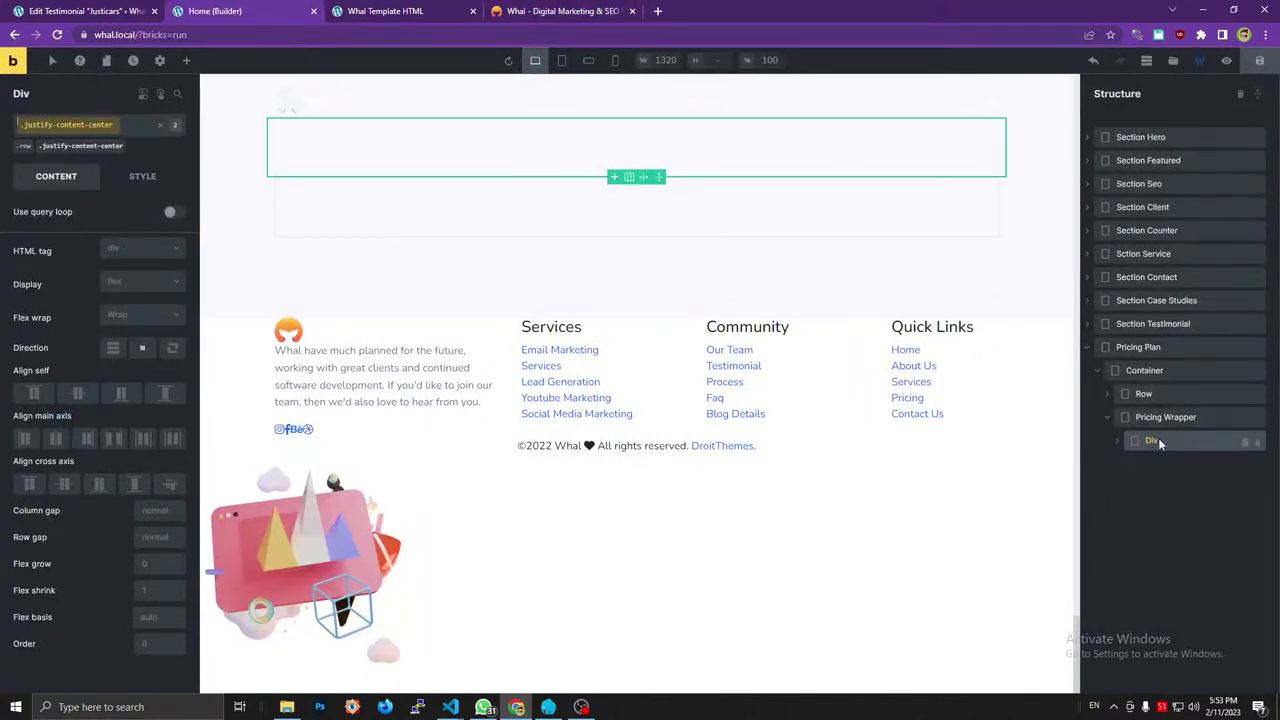
double_click(1152, 440)
Name the outer div 'Row' and its nested div 'Col'.
text(Row)
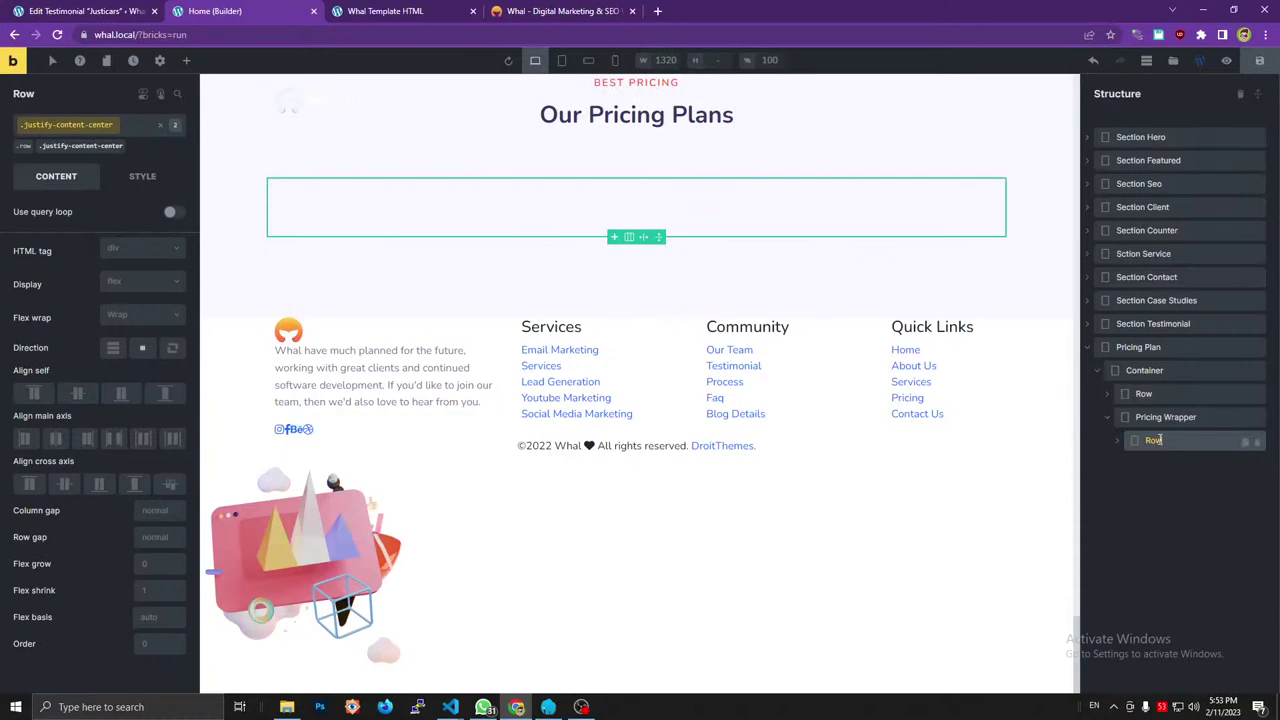
click(1116, 443)
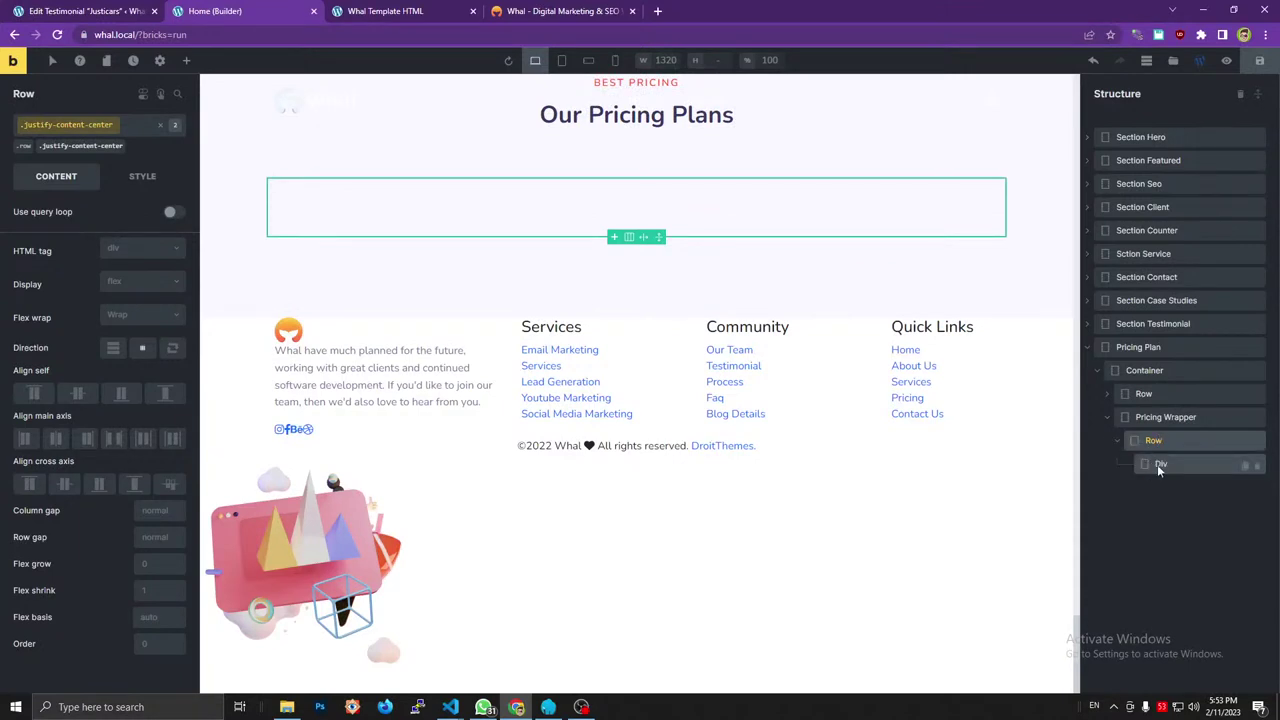
double_click(1160, 464)
text(Col)
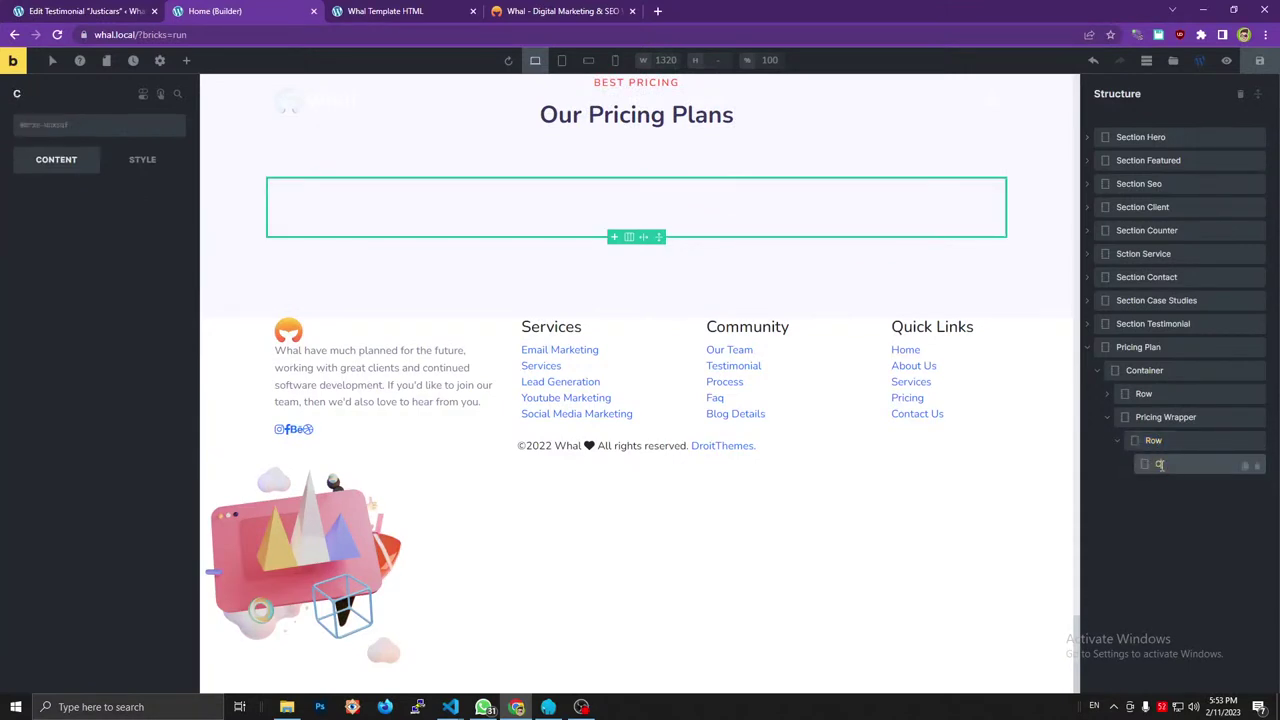
Add the col-lg-4 and col-md-6 classes to Col.
click(136, 36)
key(ctrl+v)
key(shift+Home)
key(BackSpace)
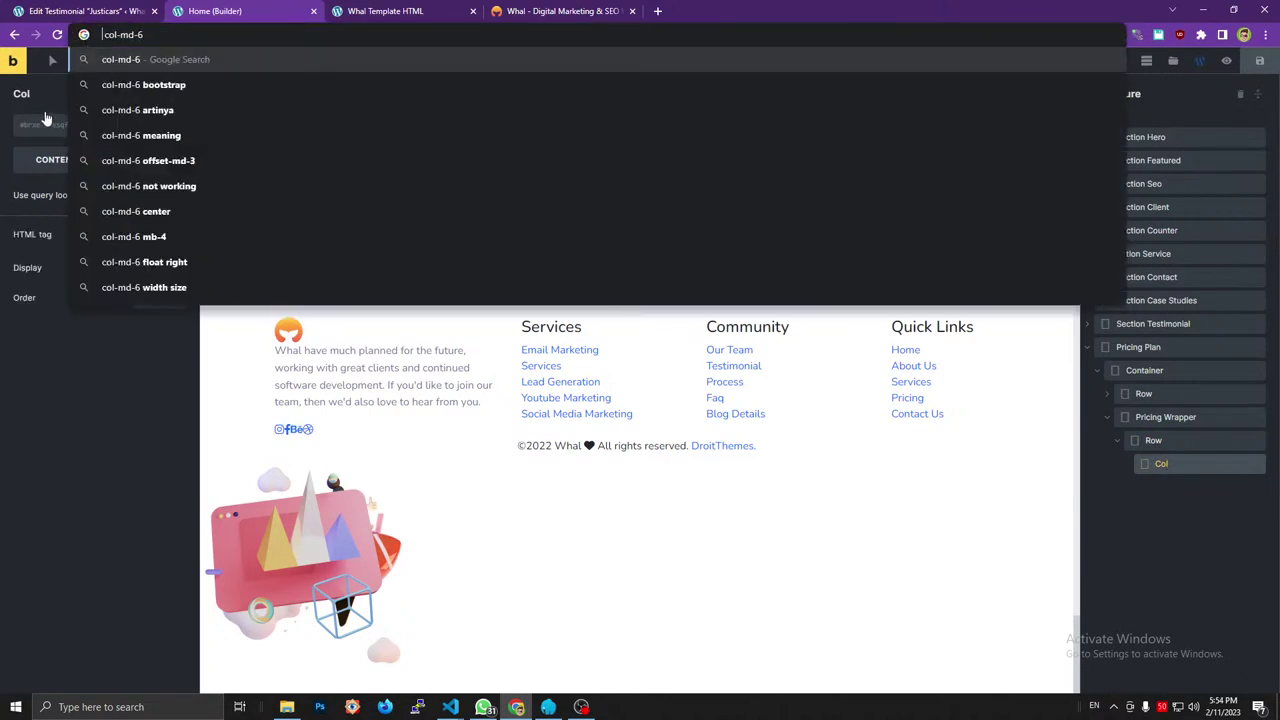
click(35, 128)
key(ctrl+v)
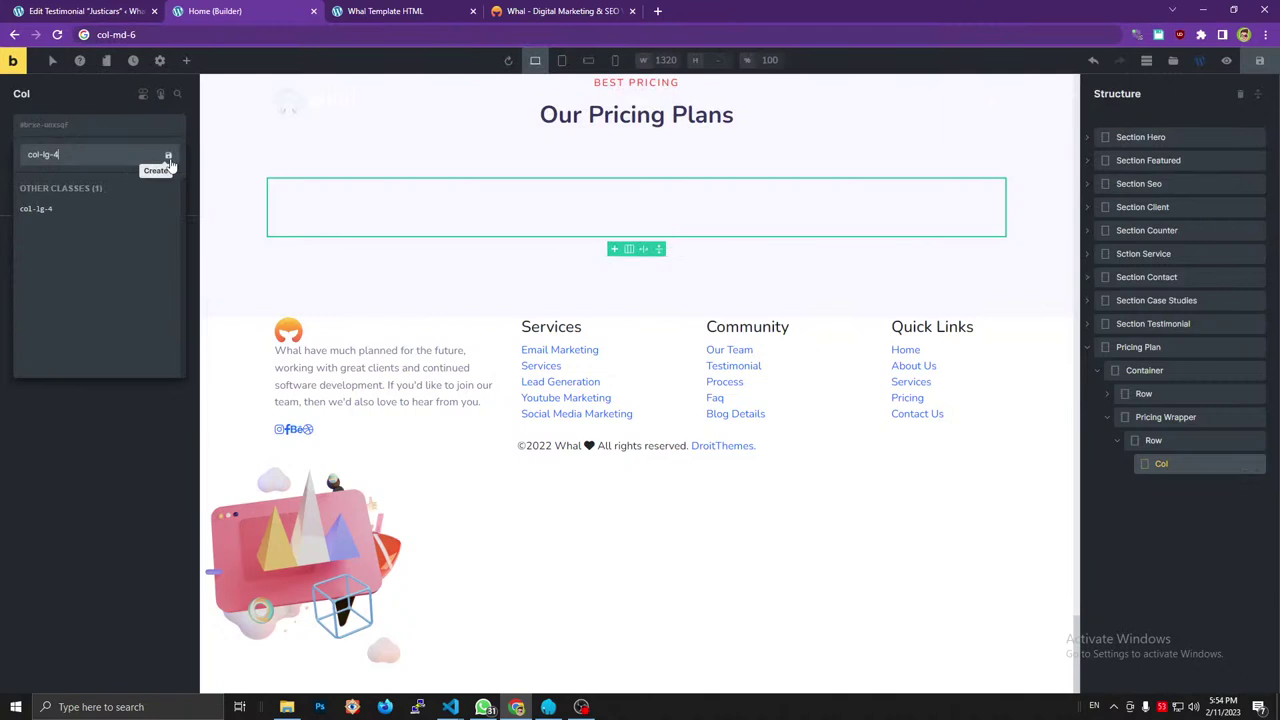
key(Return)
click(155, 37)
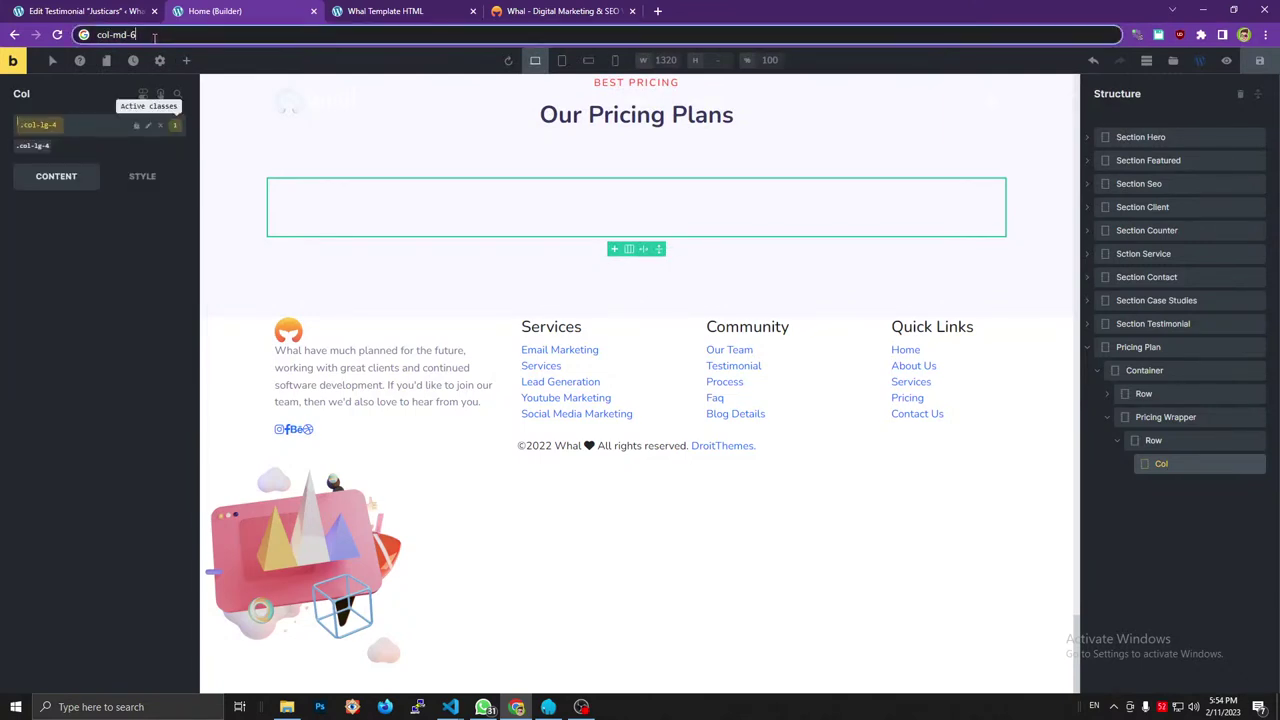
click(75, 126)
text(col-md-6)
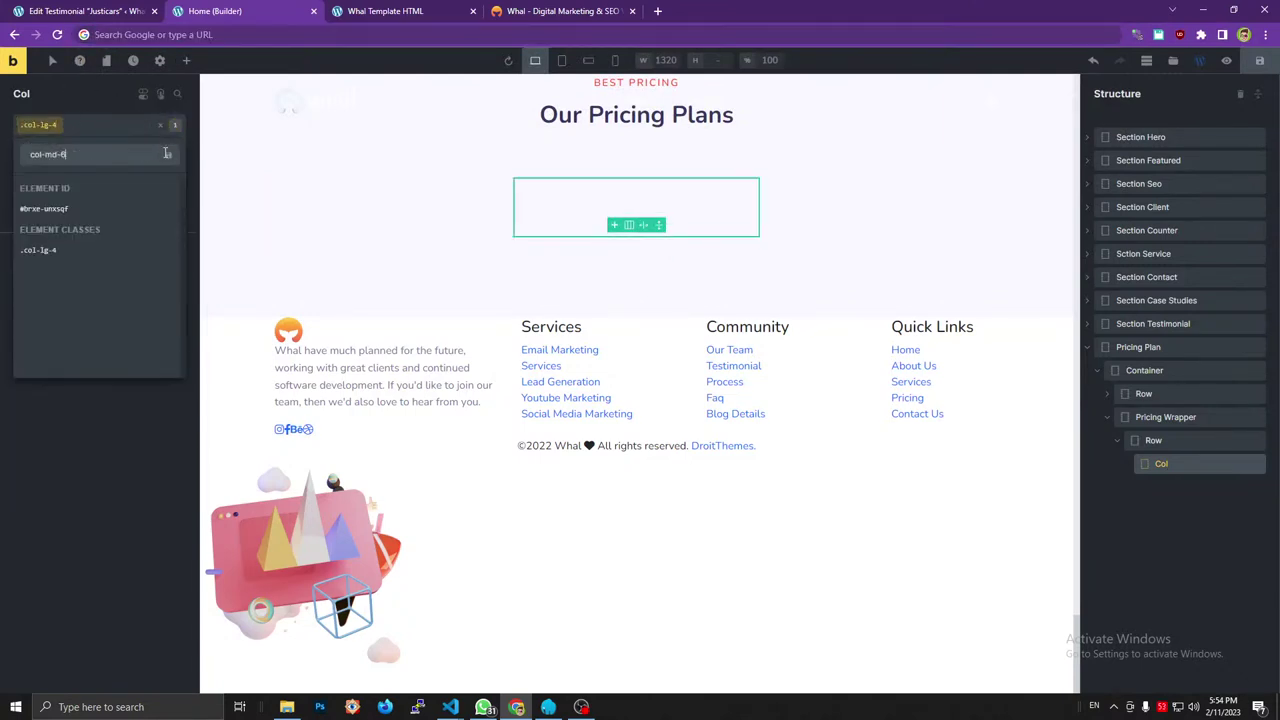
key(Return)
After checking the reference single_item card, place a new Div inside Col and start renaming it.
click(509, 18)
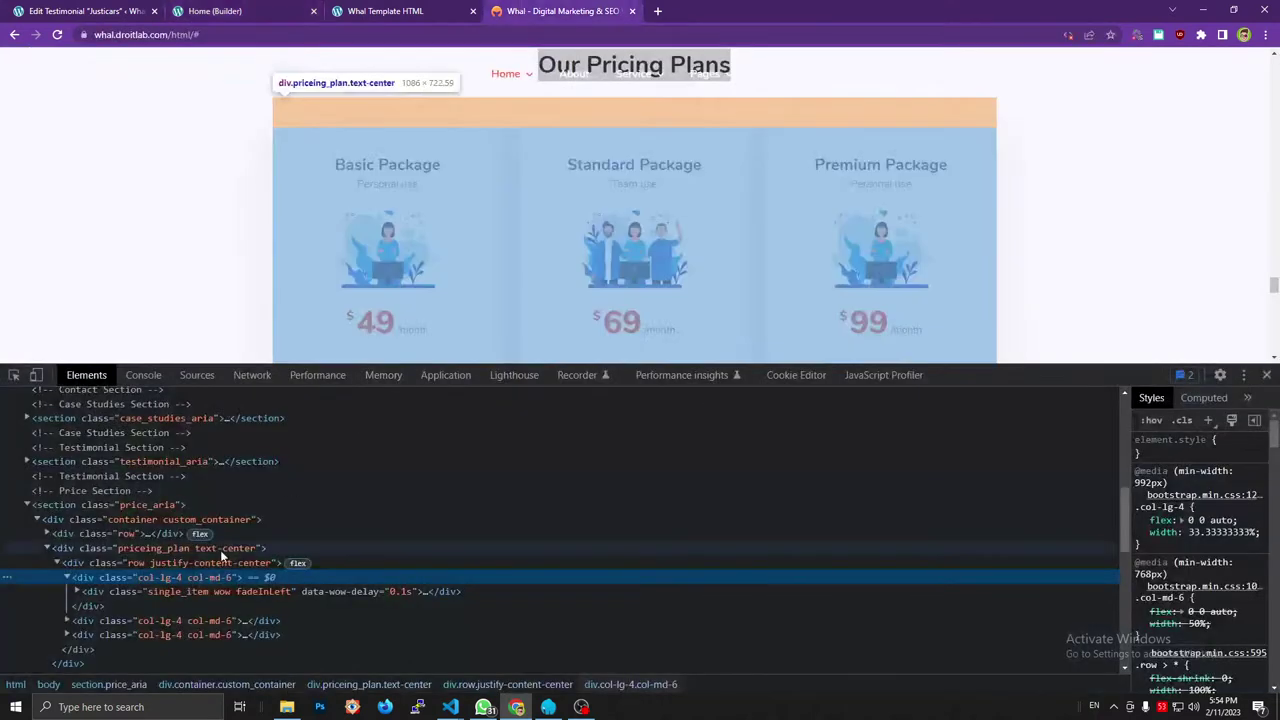
click(79, 592)
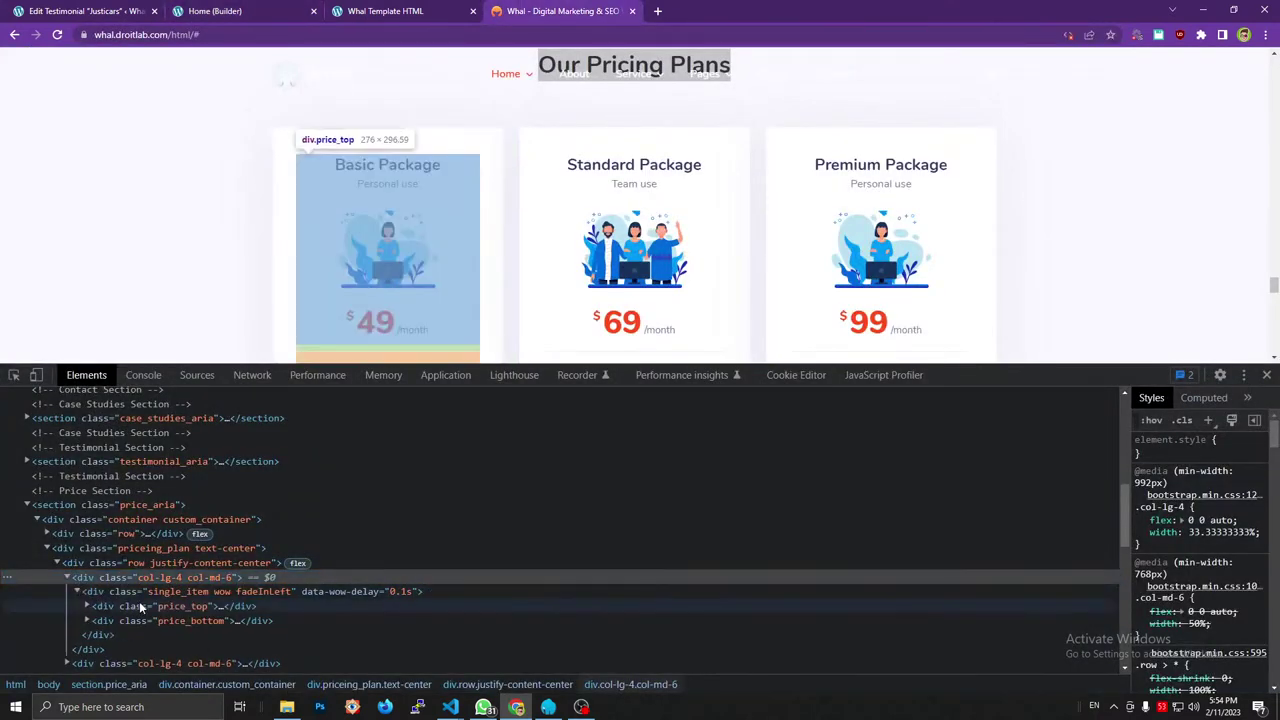
click(185, 591)
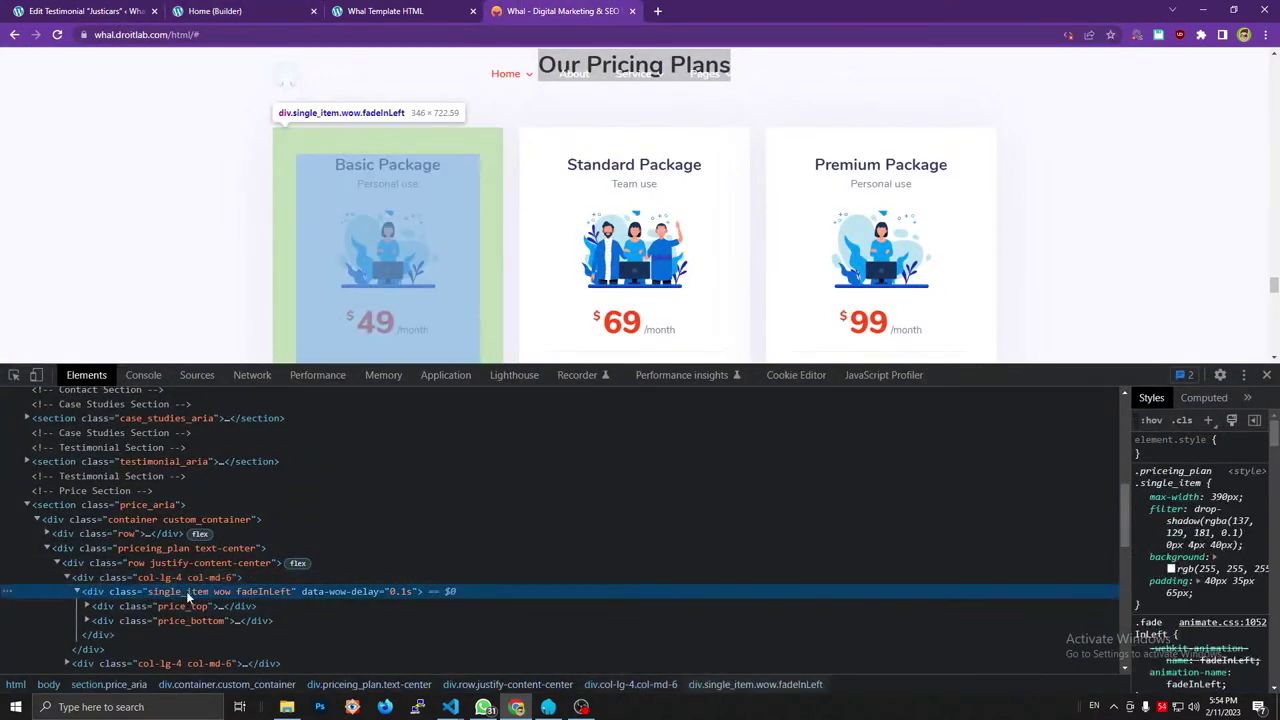
click(270, 10)
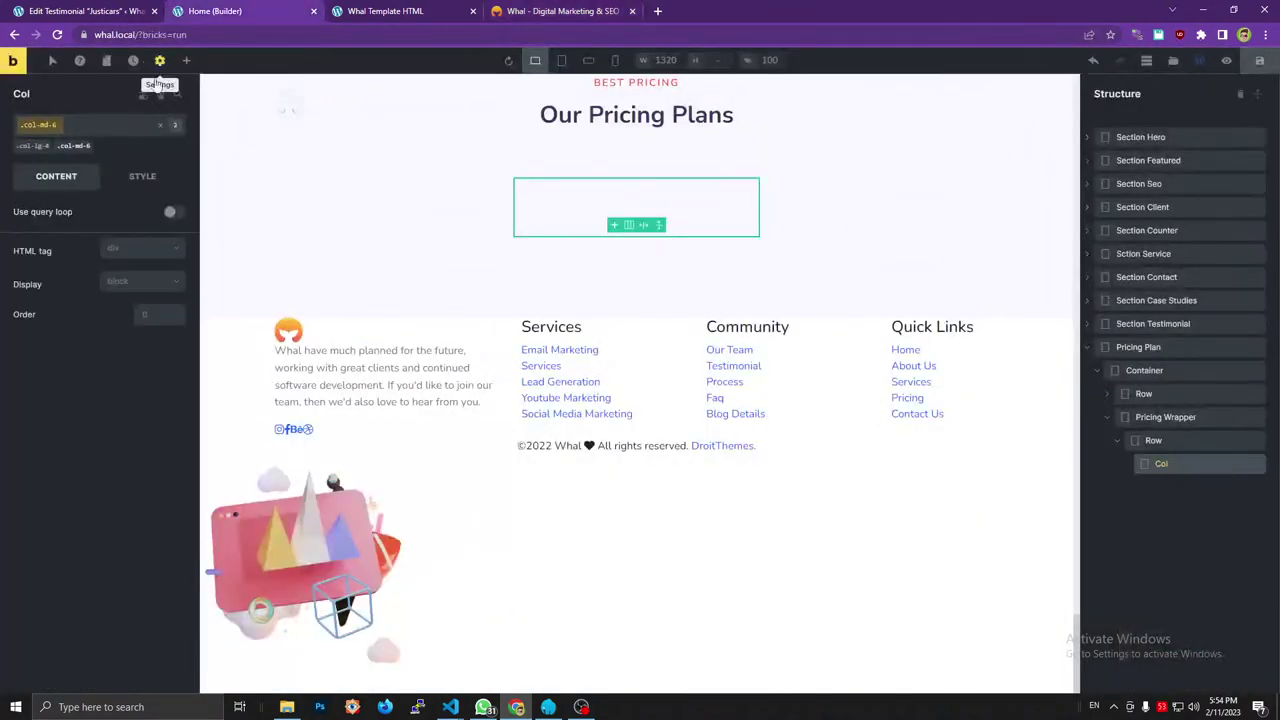
click(187, 60)
drag(62, 199, 1128, 473)
click(1171, 488)
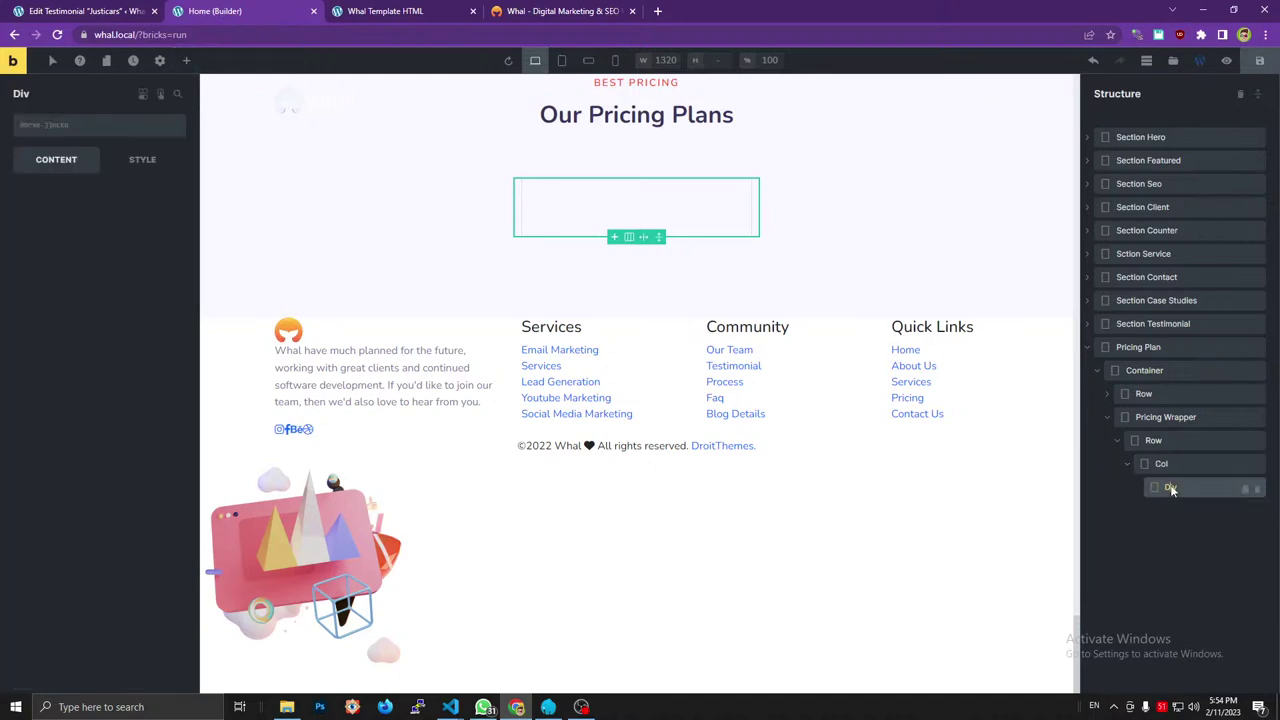
double_click(1171, 488)
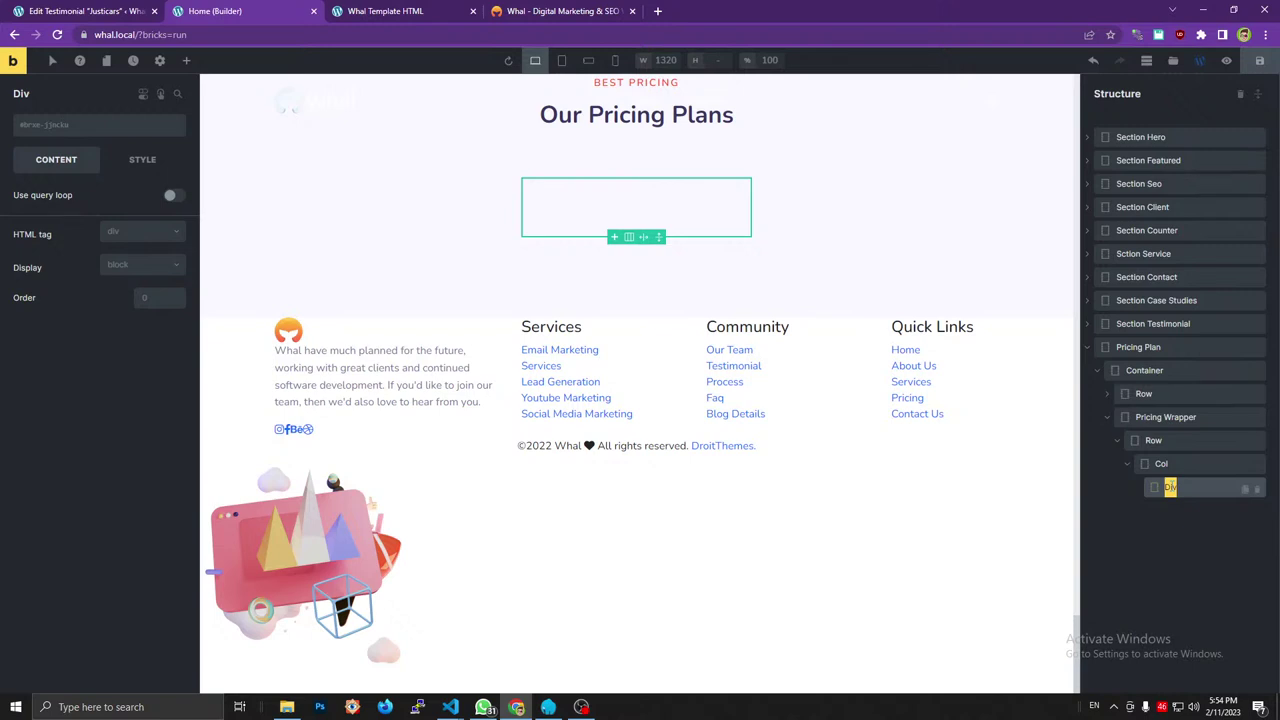
Name the Div inside Col 'Plan Wrapper' and copy the reference card's class attribute.
text(Plan Wrapper)
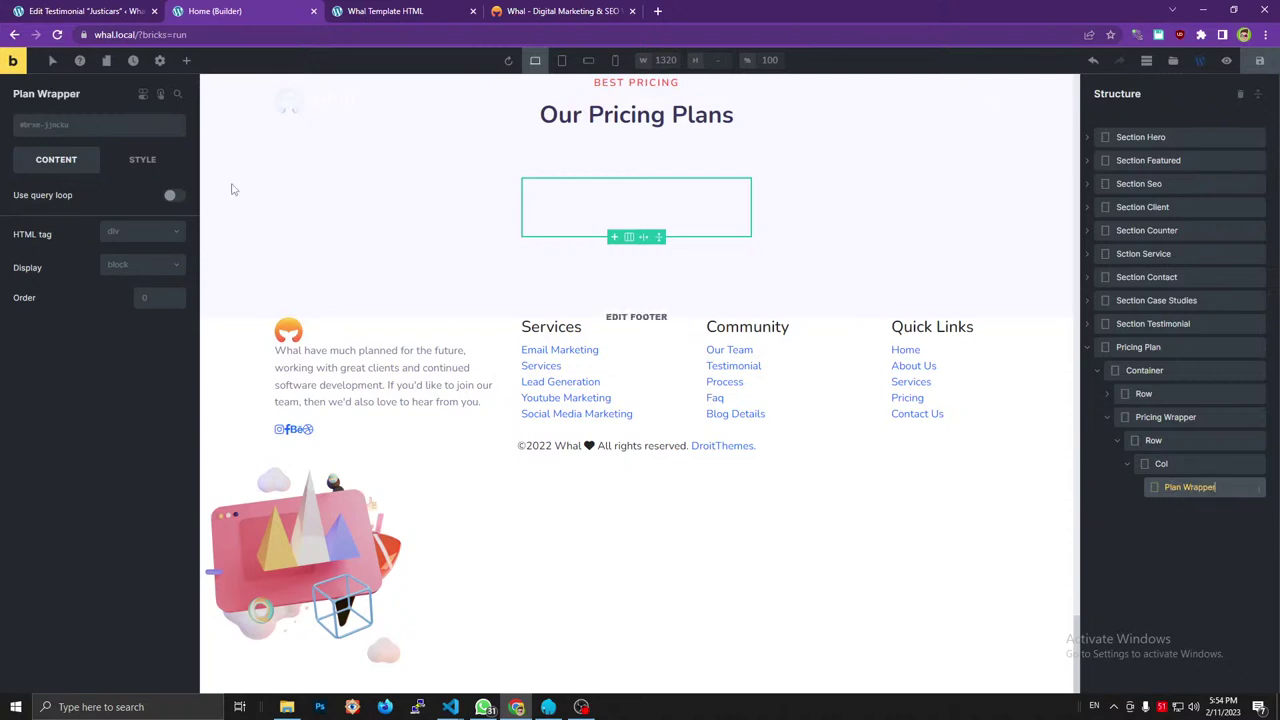
click(594, 10)
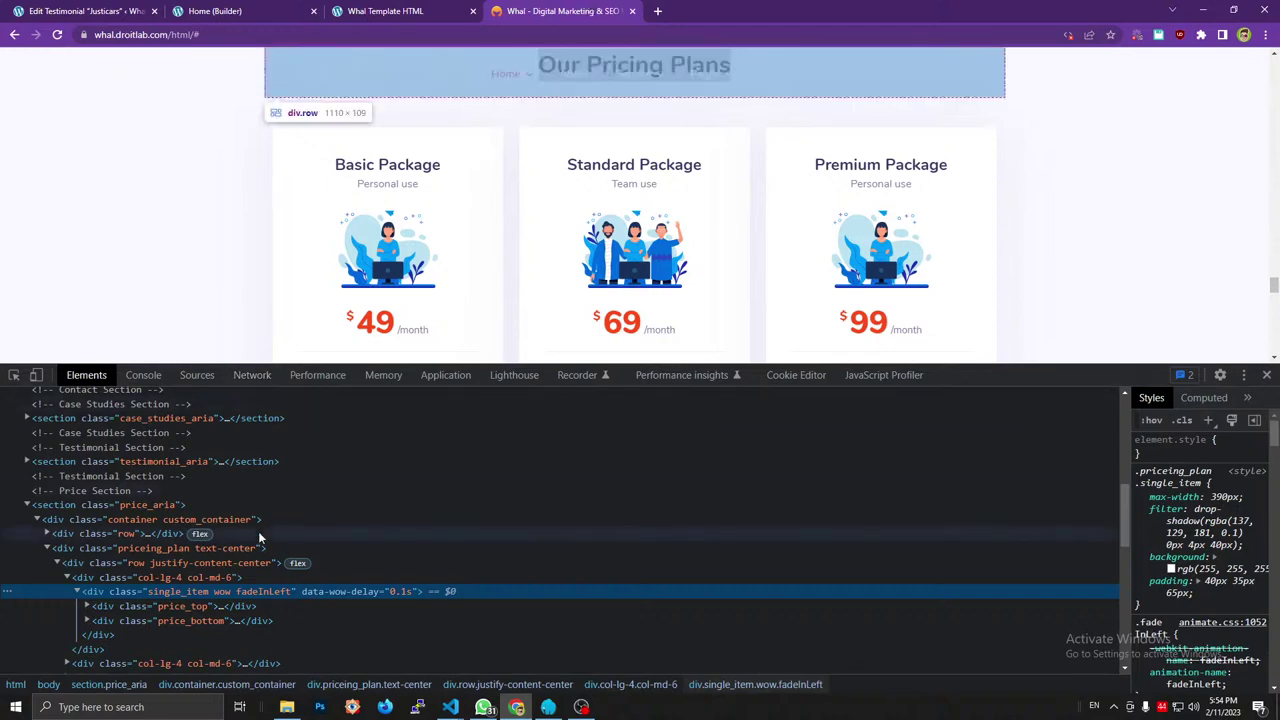
double_click(233, 592)
key(ctrl+c)
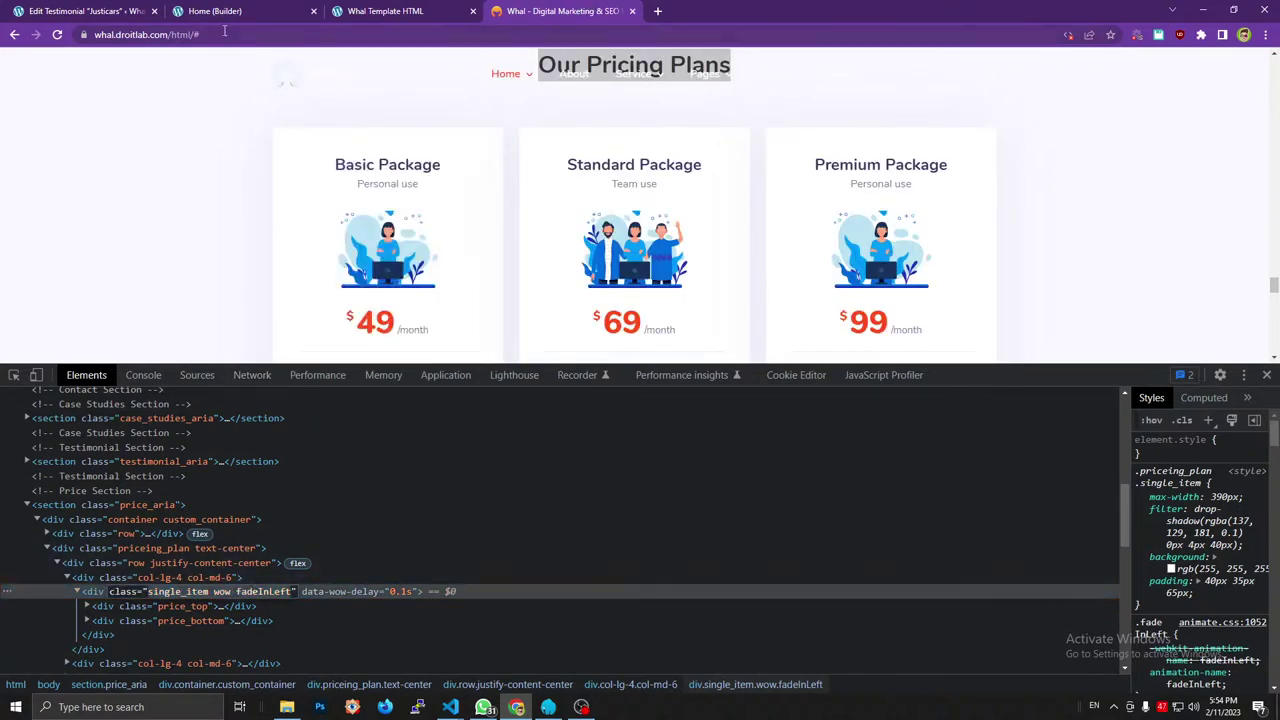
click(143, 9)
click(322, 10)
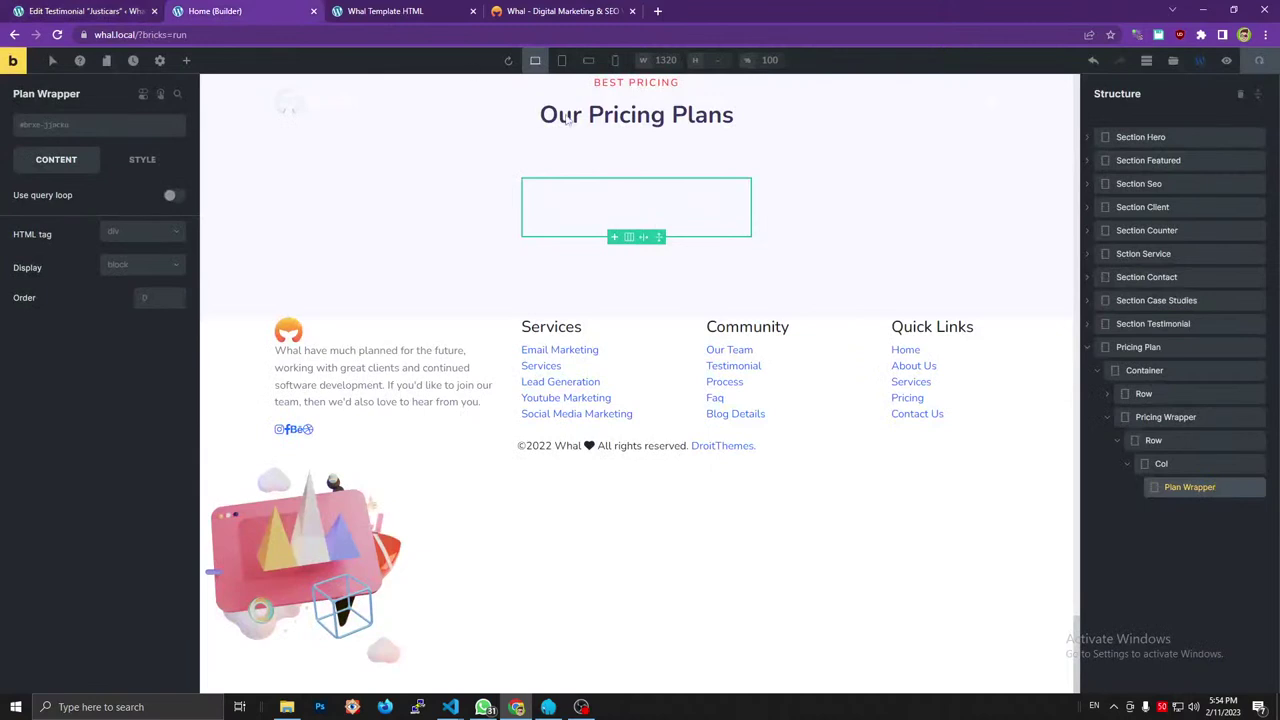
click(1176, 487)
Paste the card's copied class list as scratch text and give Plan Wrapper the single_item class.
click(130, 35)
key(ctrl+v)
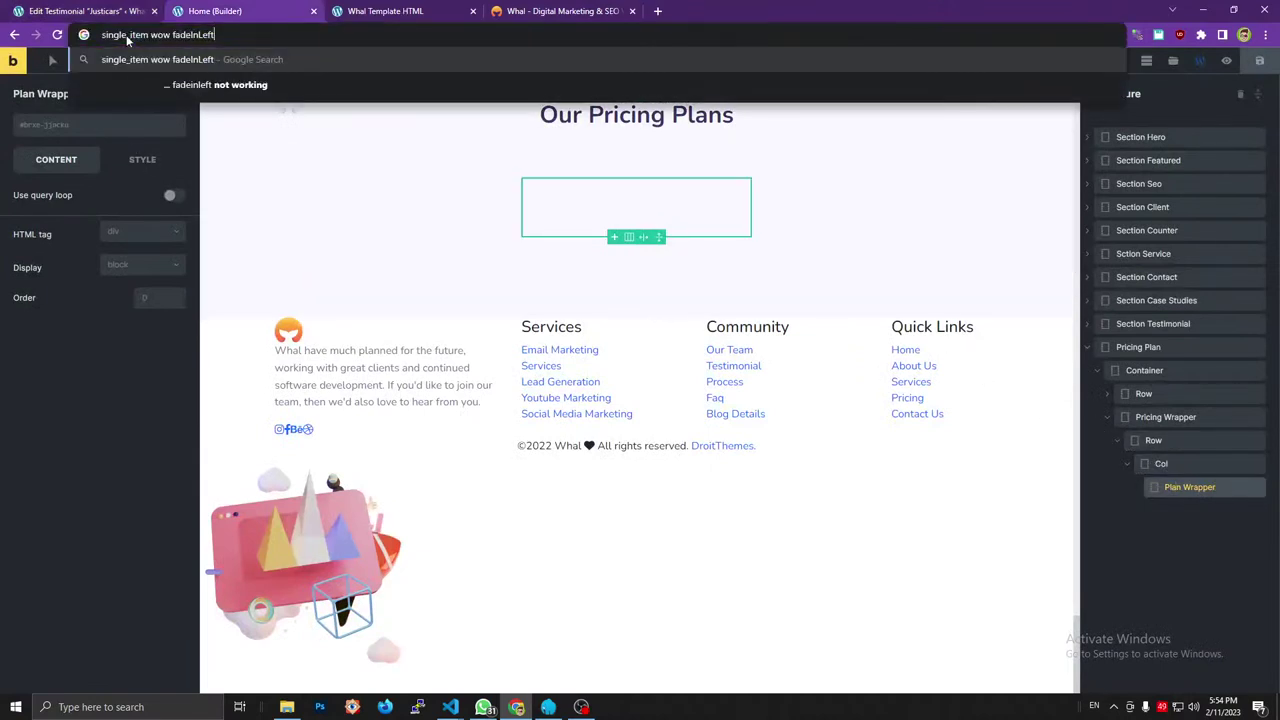
drag(150, 36, 101, 36)
key(ctrl+x)
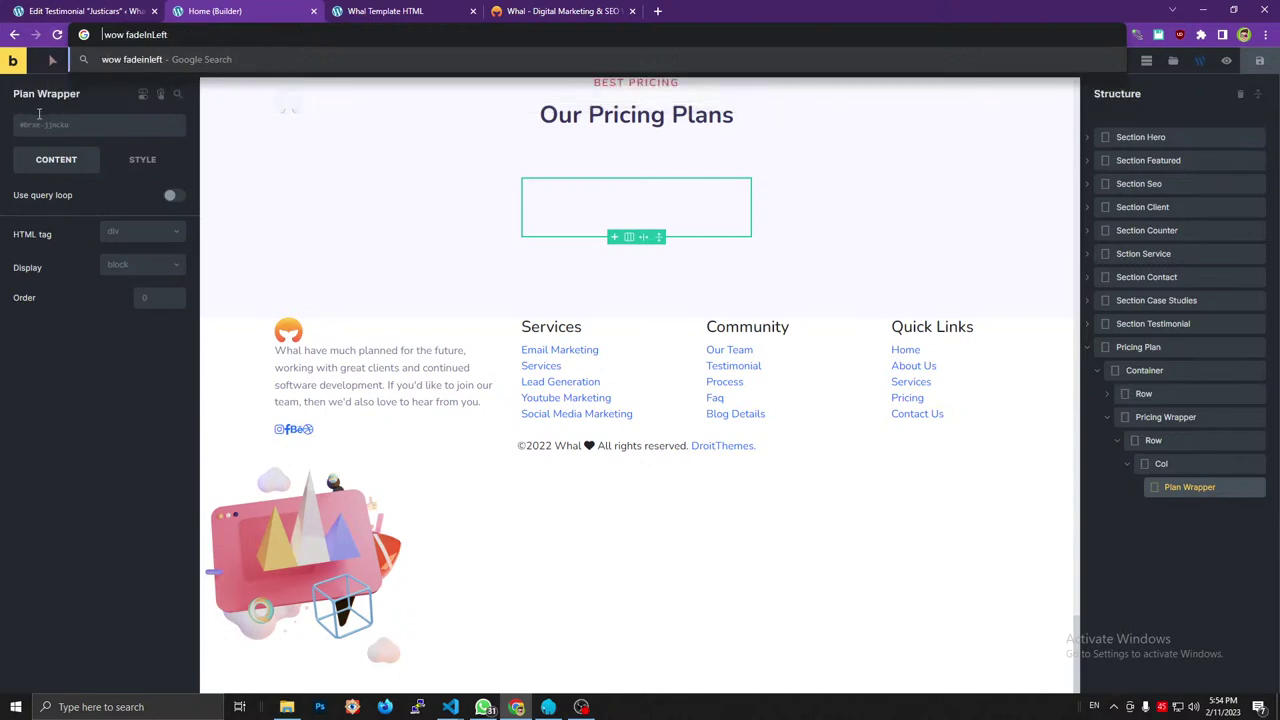
click(40, 128)
key(ctrl+v)
click(168, 154)
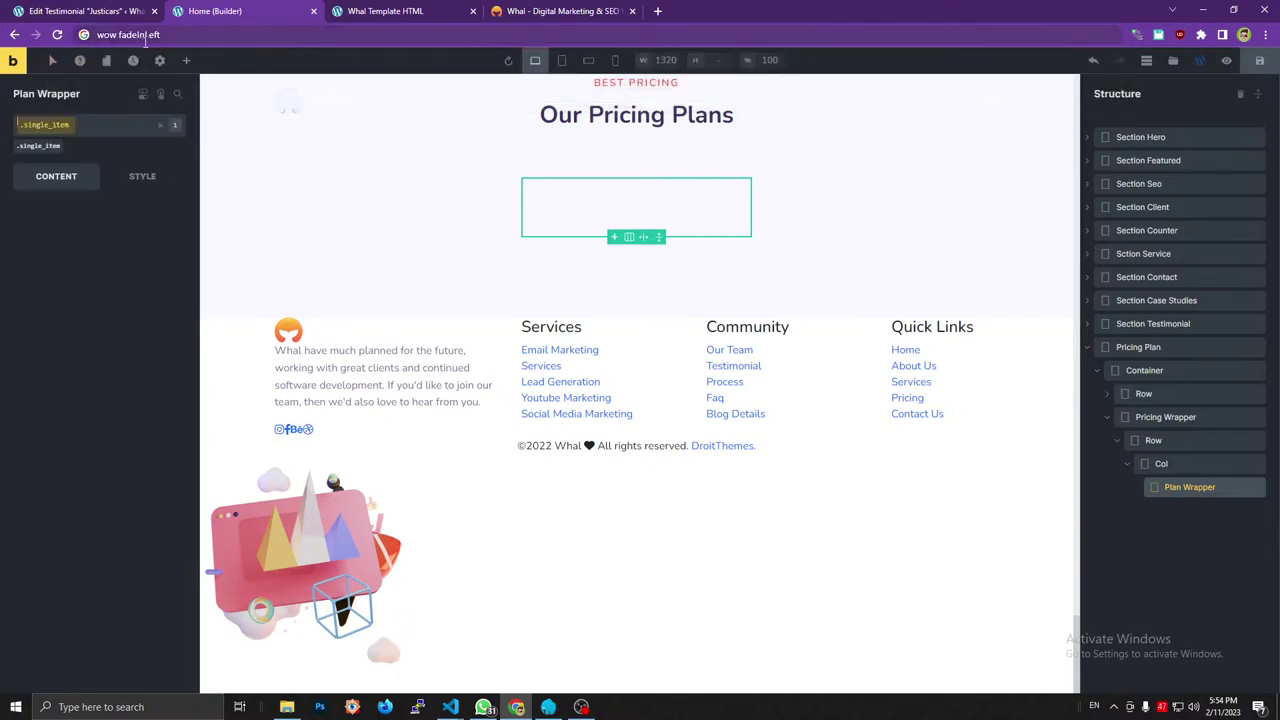
Add wow and fadeInLeft as Plan Wrapper's second and third classes.
drag(118, 35, 97, 35)
key(BackSpace)
click(44, 128)
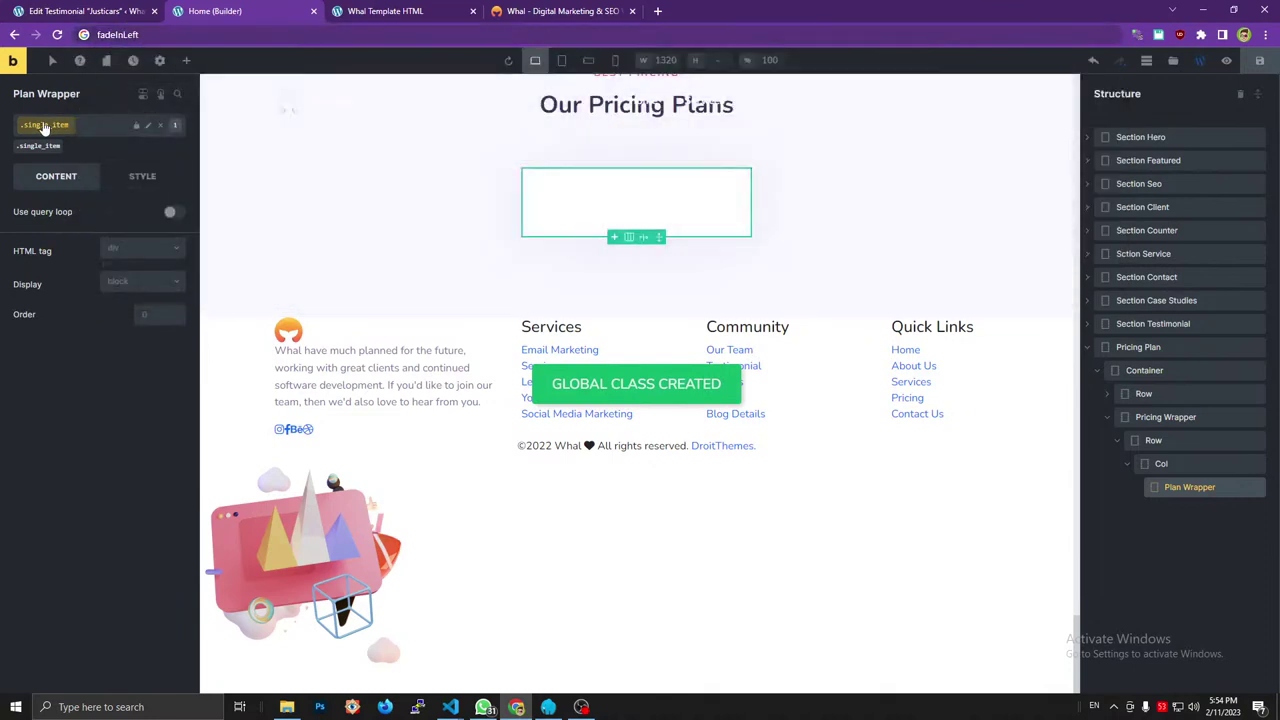
click(44, 128)
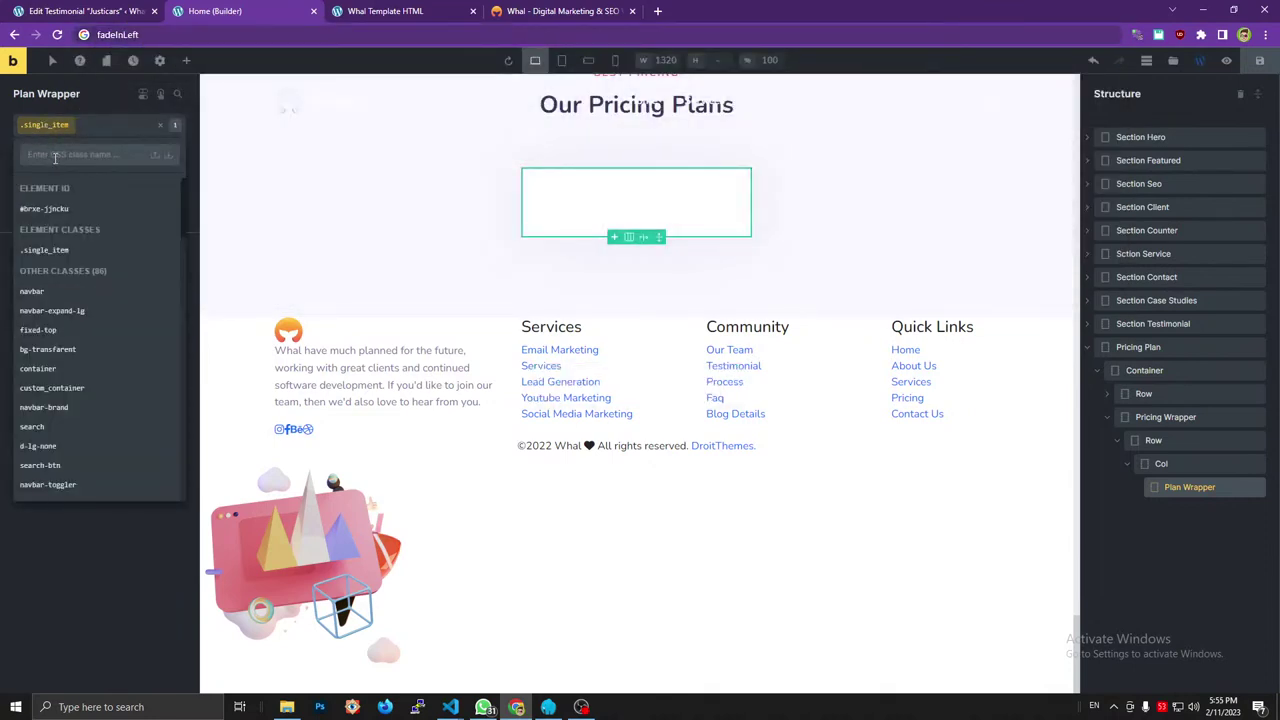
text(wow)
click(168, 154)
click(98, 35)
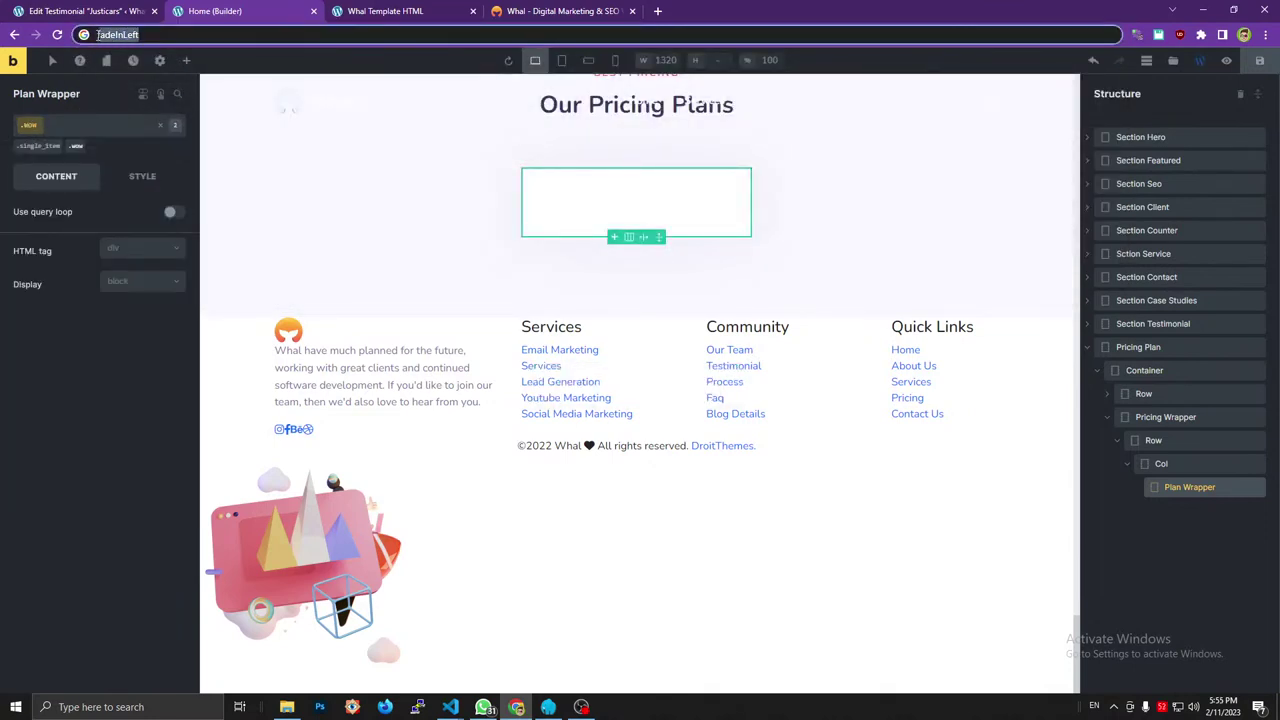
key(ctrl+x)
click(30, 126)
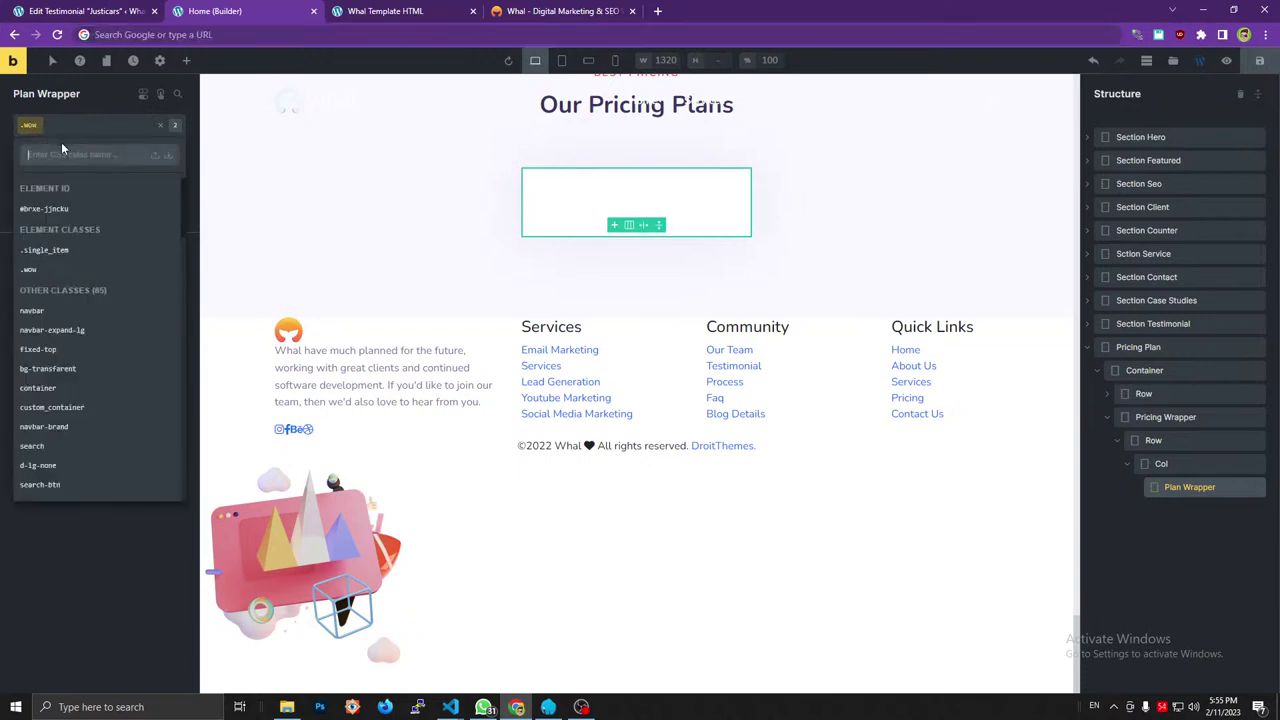
key(ctrl+v)
click(168, 154)
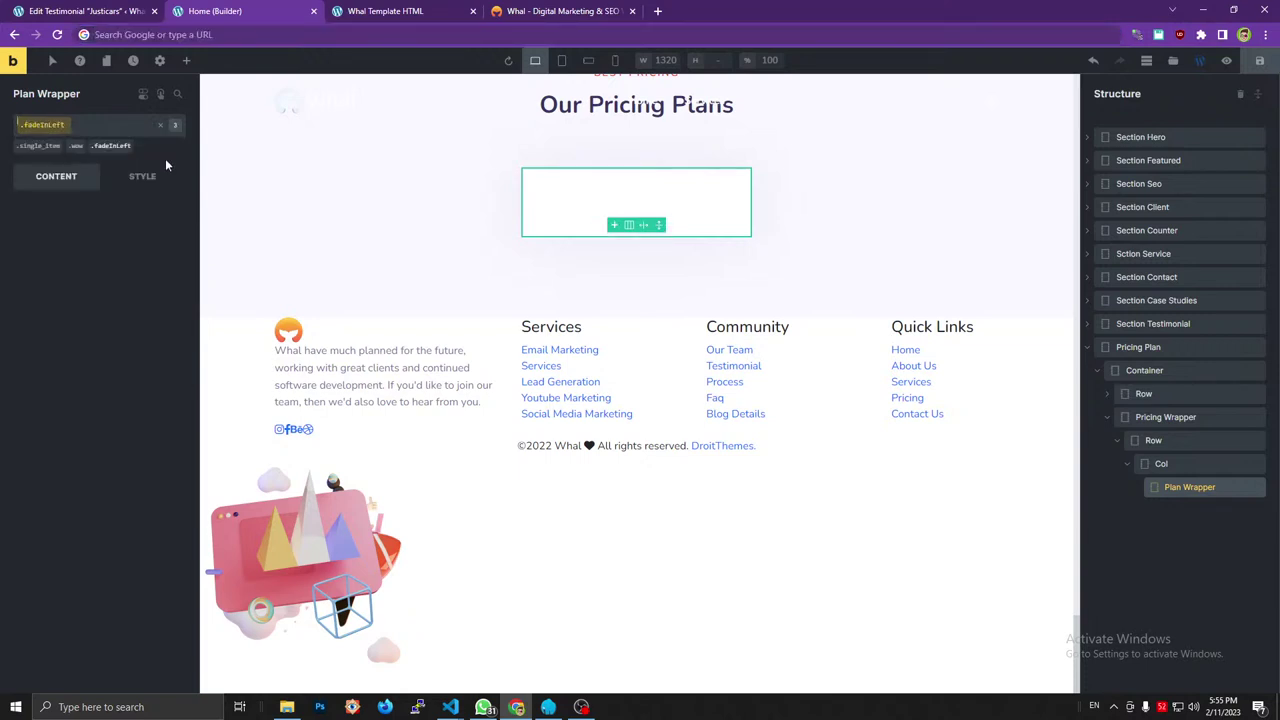
click(540, 11)
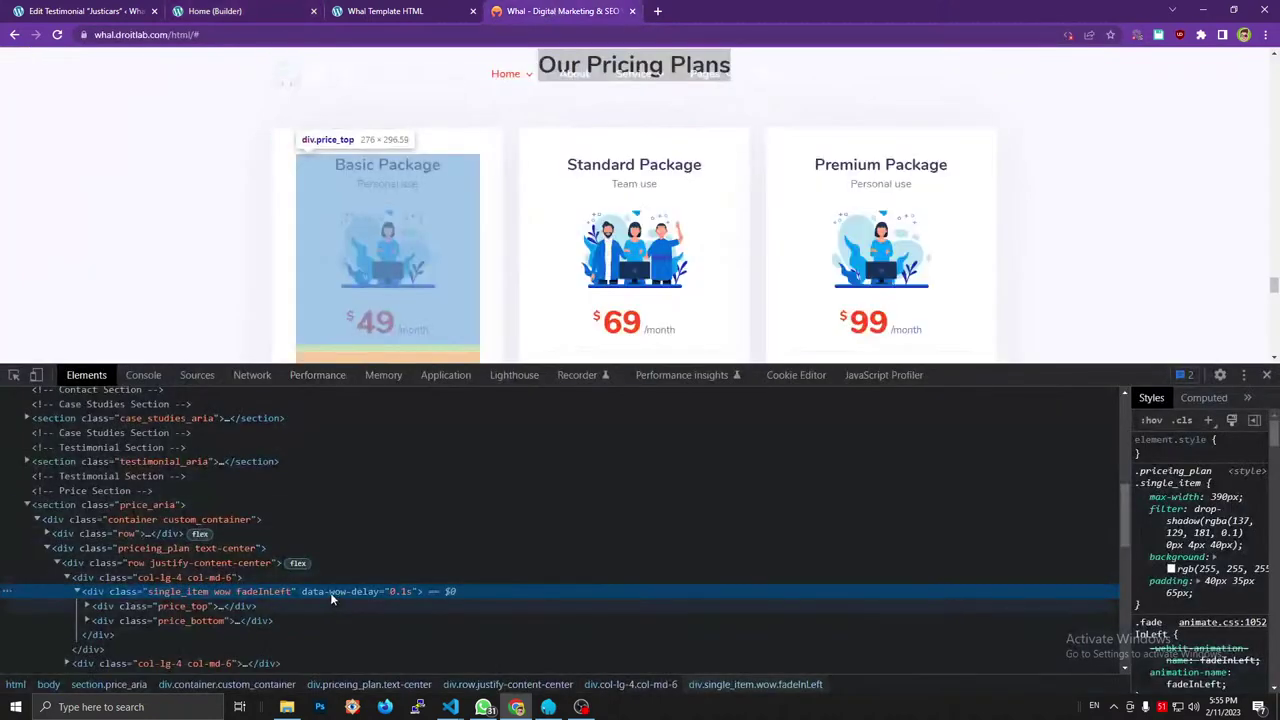
click(118, 11)
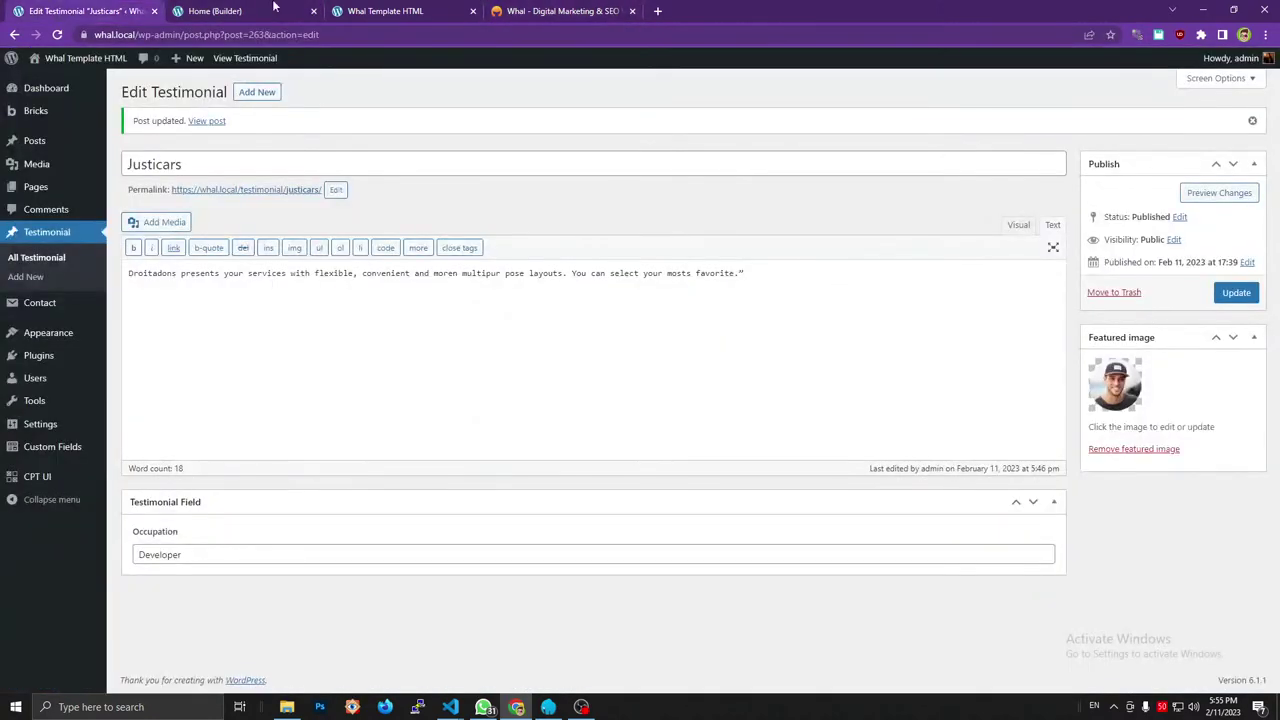
click(274, 7)
click(143, 176)
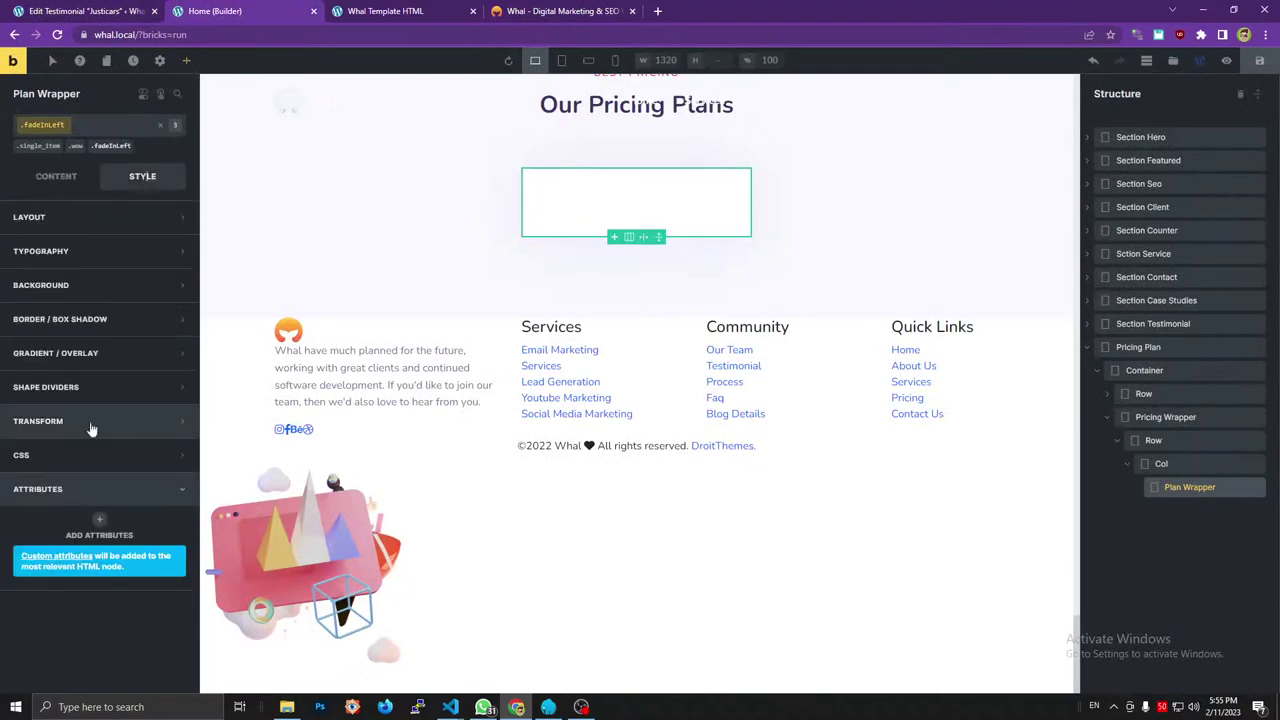
click(99, 519)
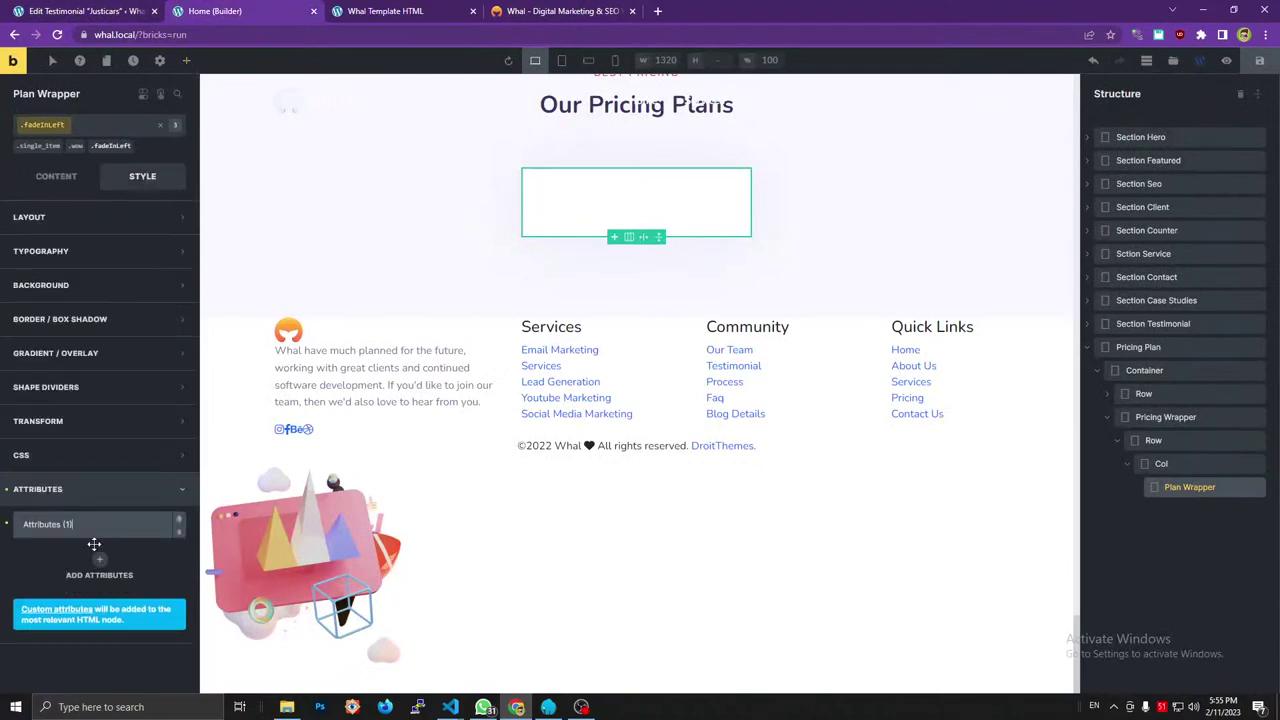
click(91, 524)
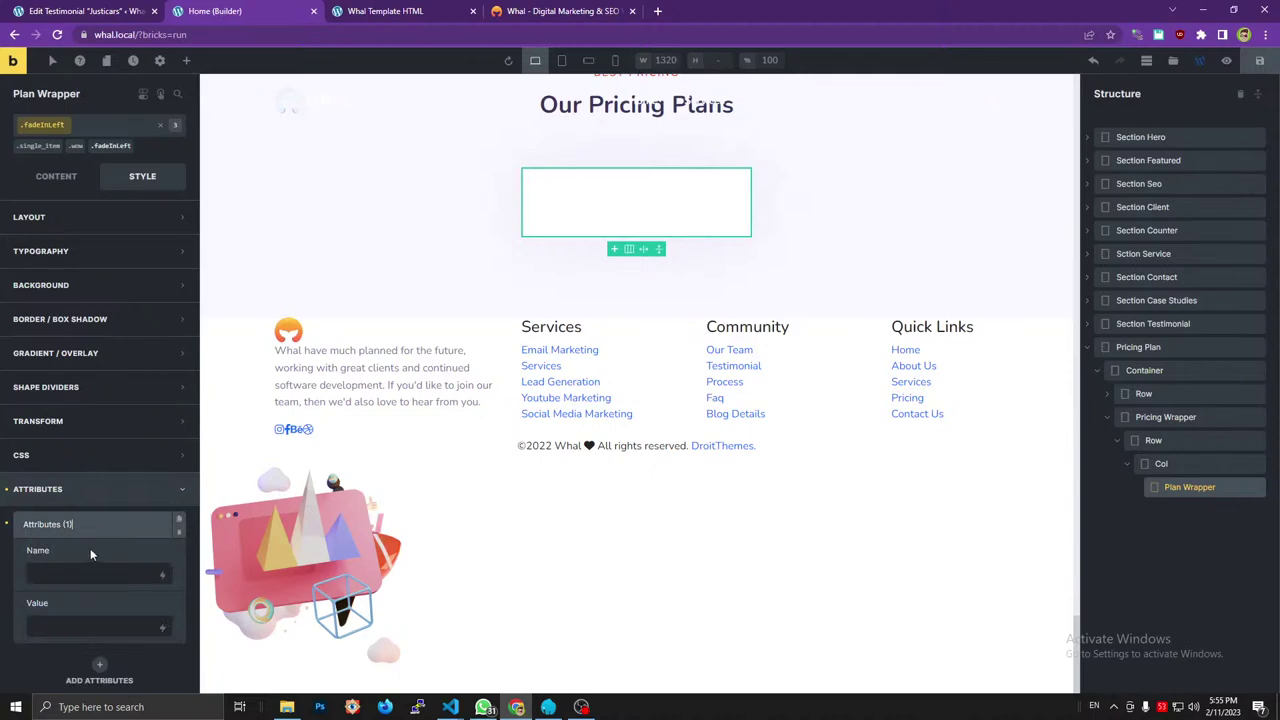
click(513, 10)
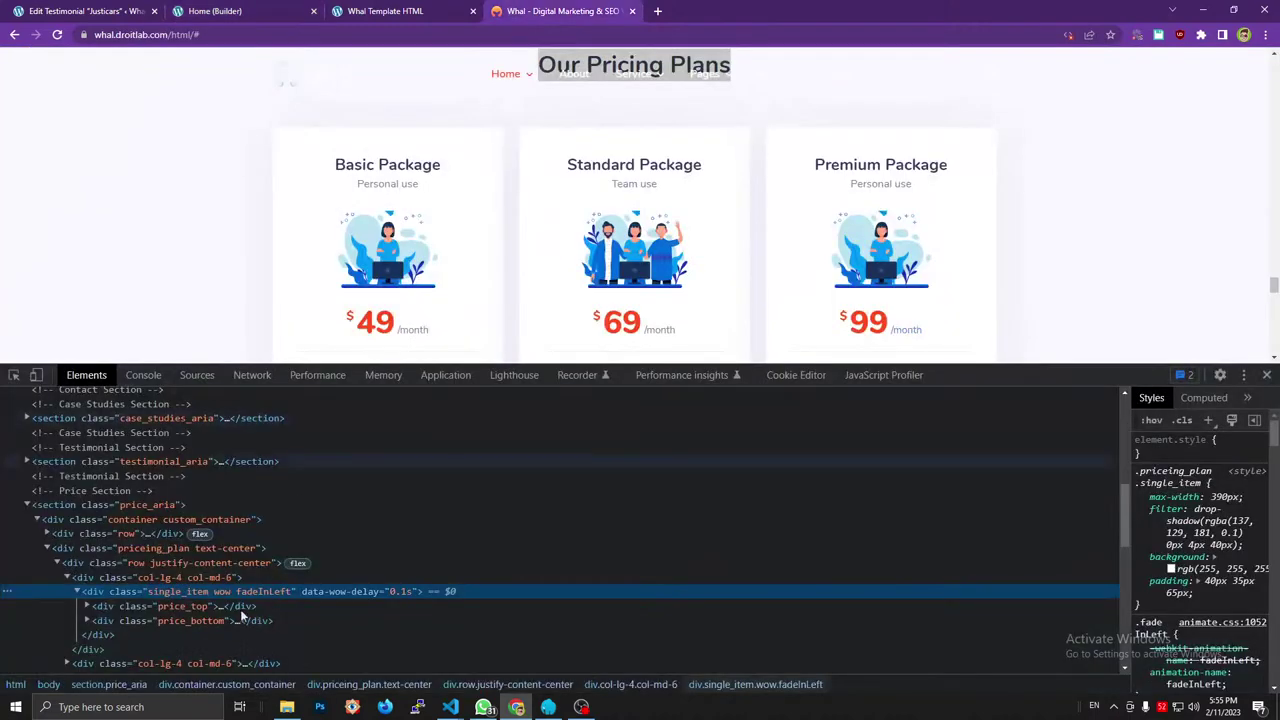
click(213, 10)
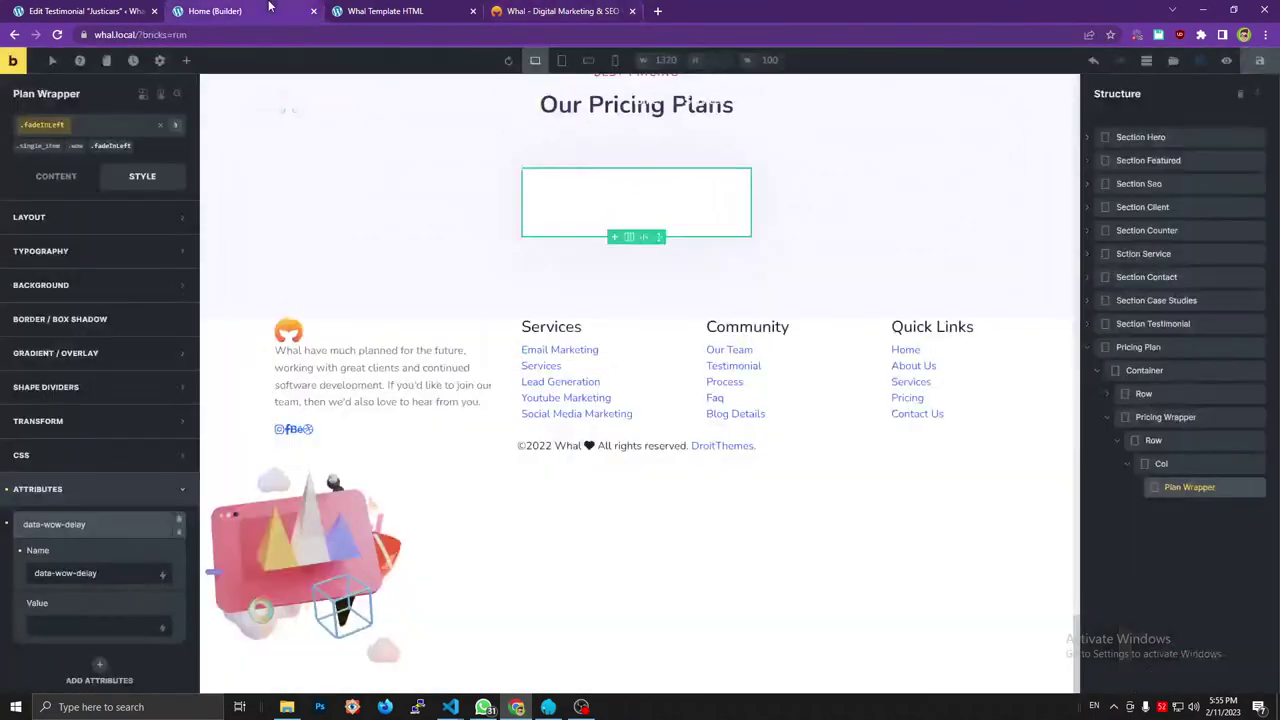
click(95, 573)
key(ctrl+v)
click(64, 190)
click(560, 10)
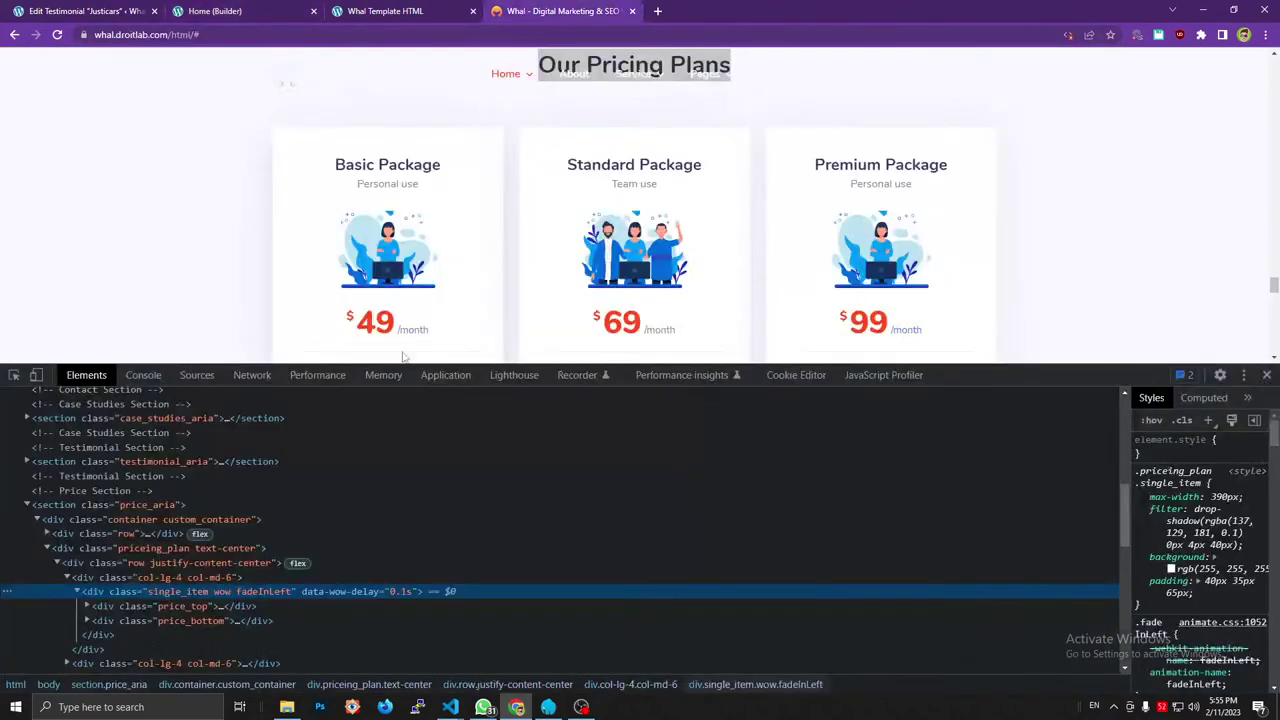
click(168, 604)
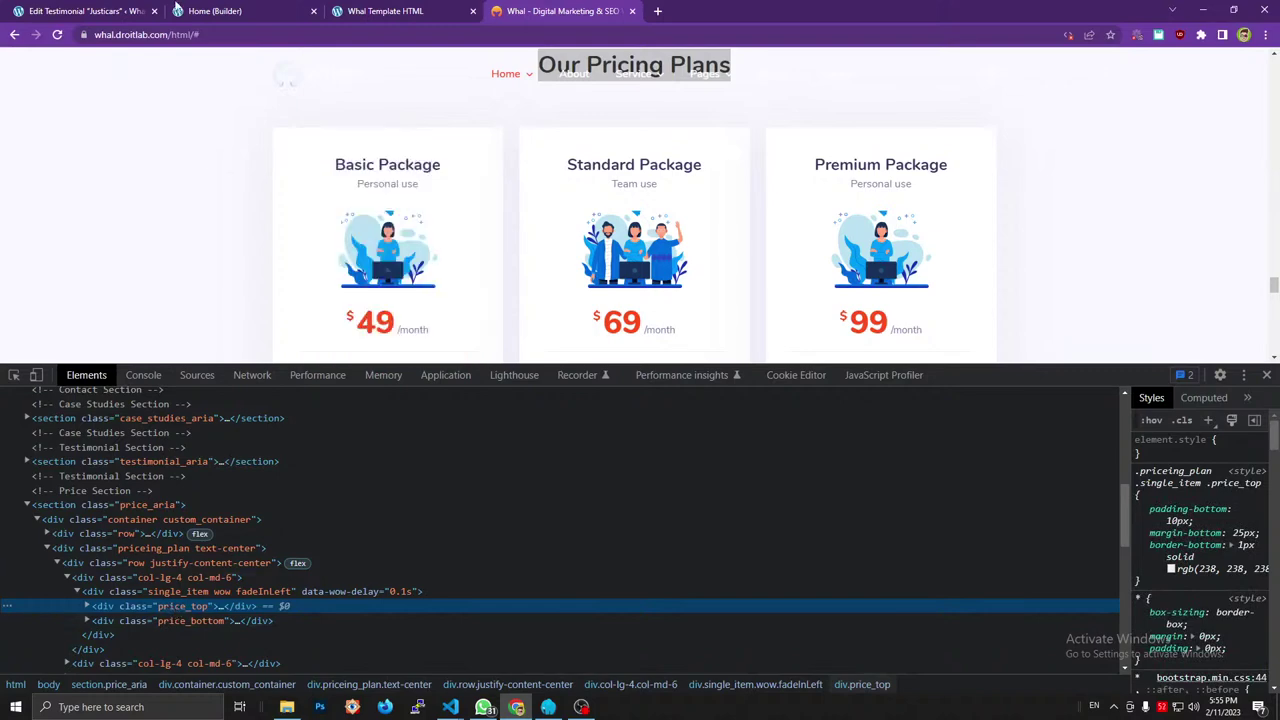
click(195, 10)
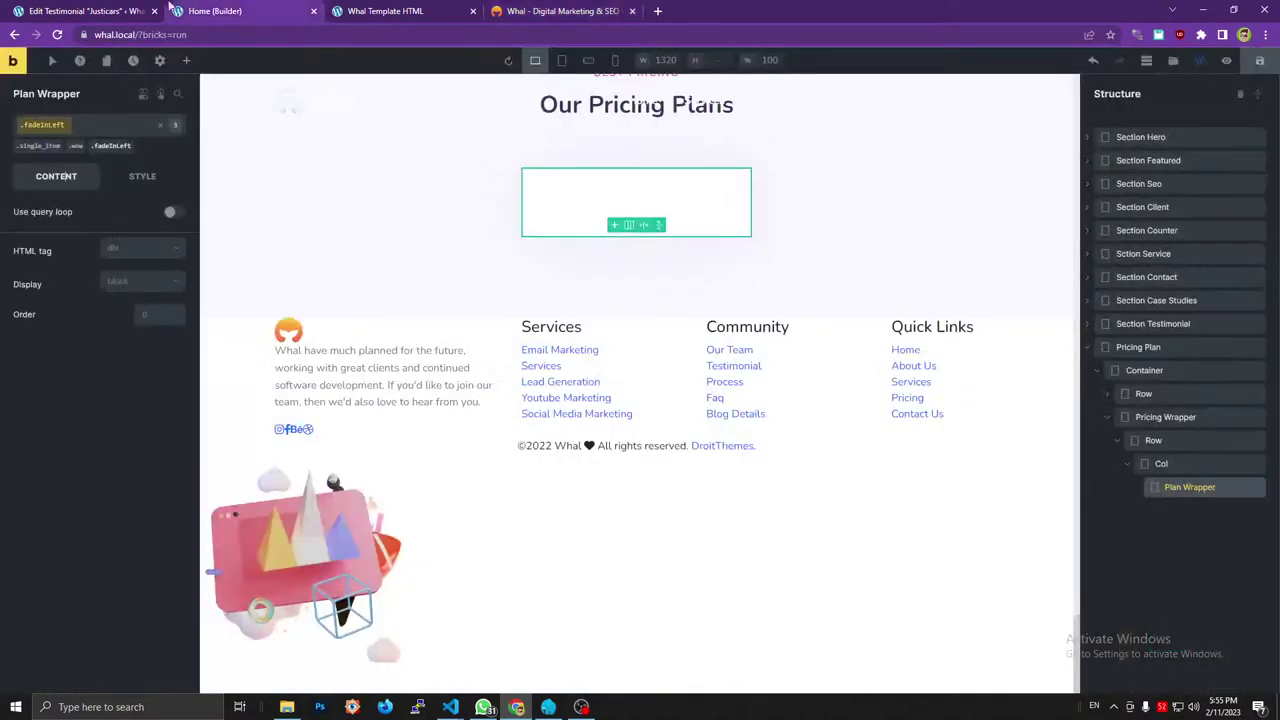
Add two new Div elements inside Plan Wrapper, checking the reference page's structure.
click(186, 60)
drag(62, 176, 1111, 491)
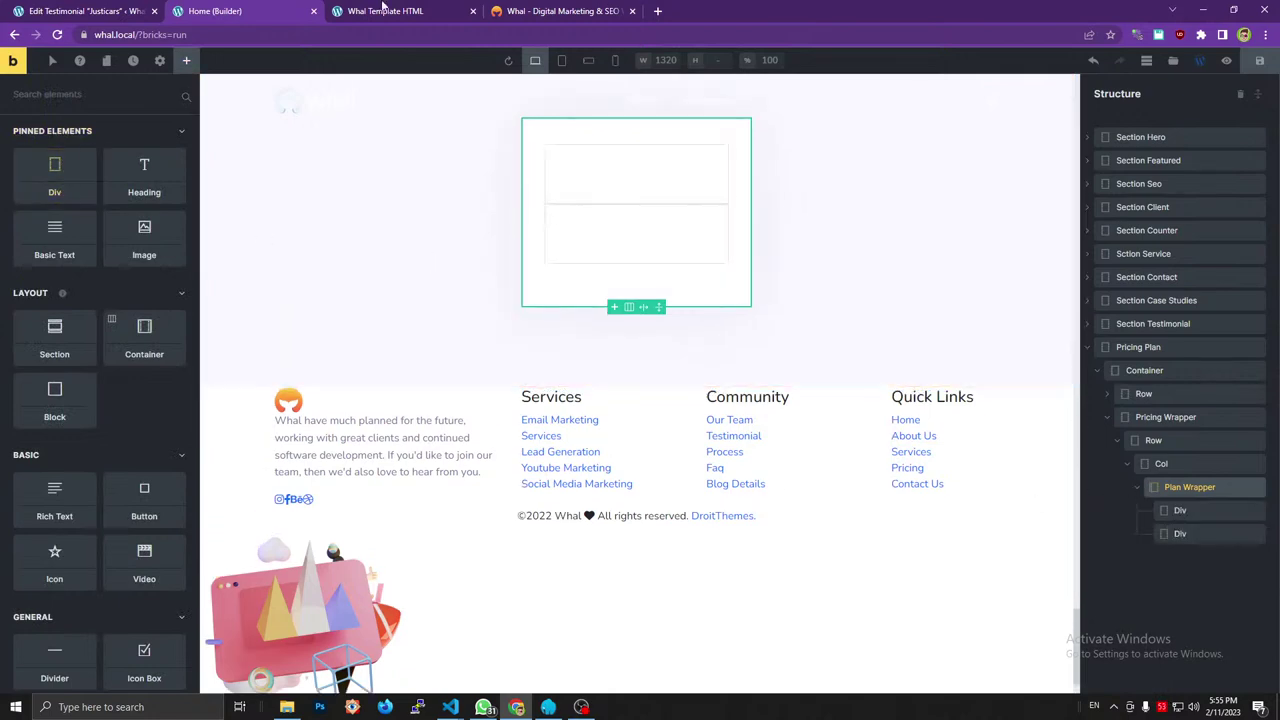
click(560, 10)
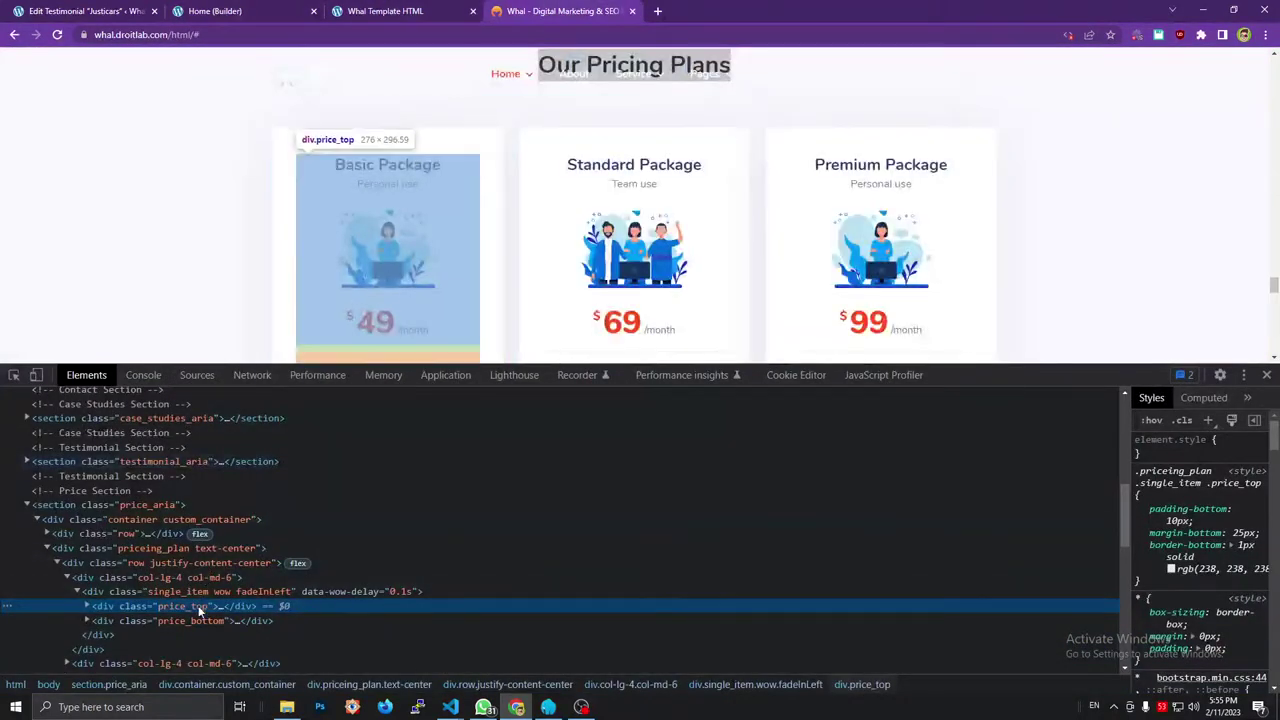
click(87, 606)
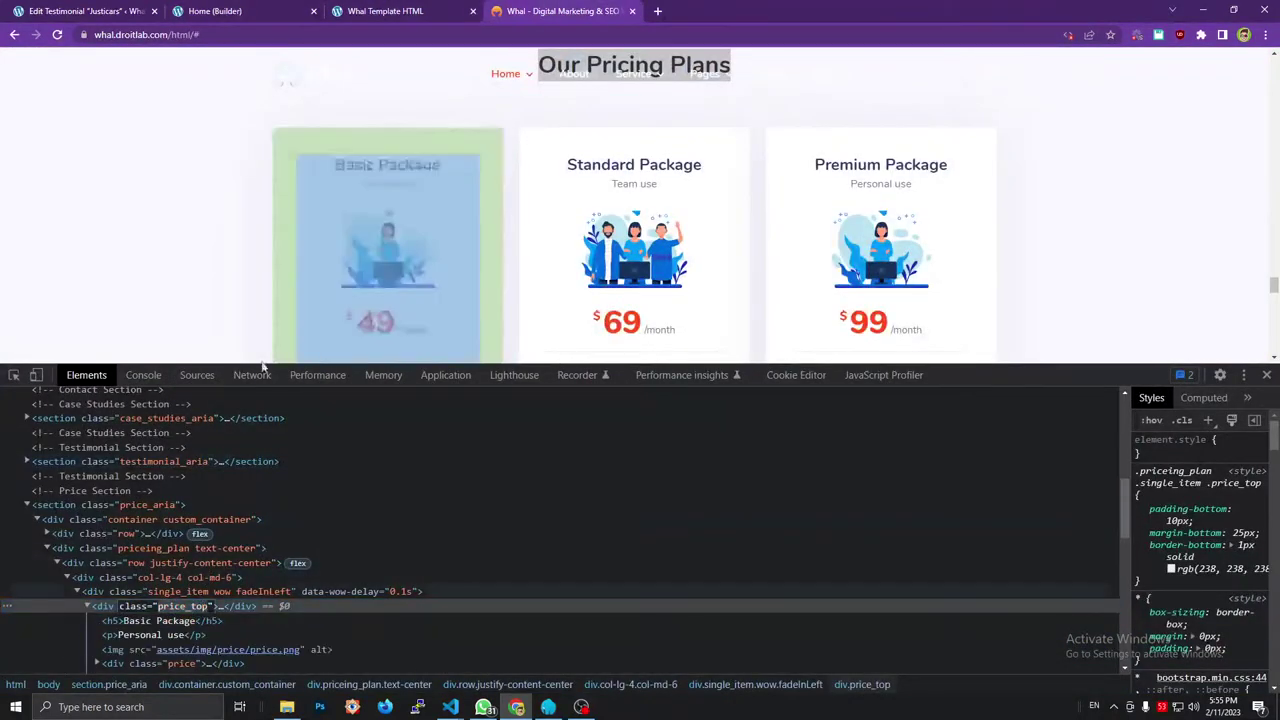
click(85, 10)
click(215, 10)
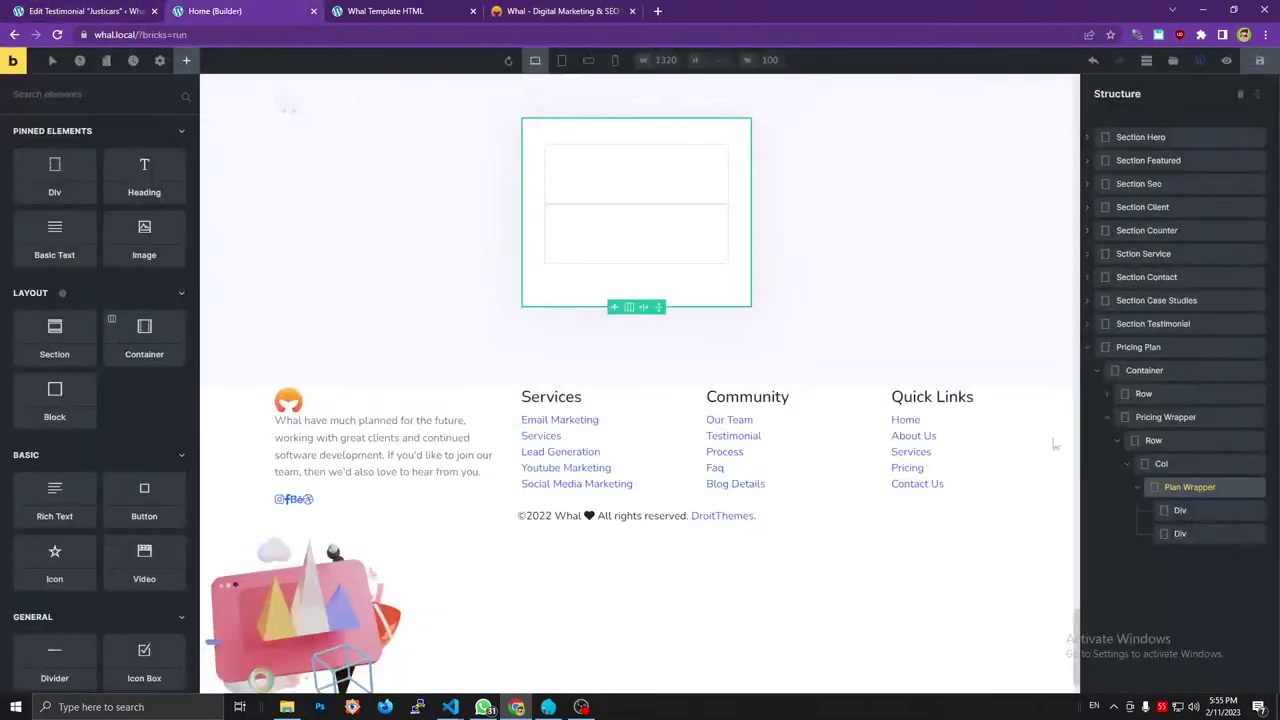
Rename the first Div to 'Price Top' and give it the class price_top.
click(1180, 510)
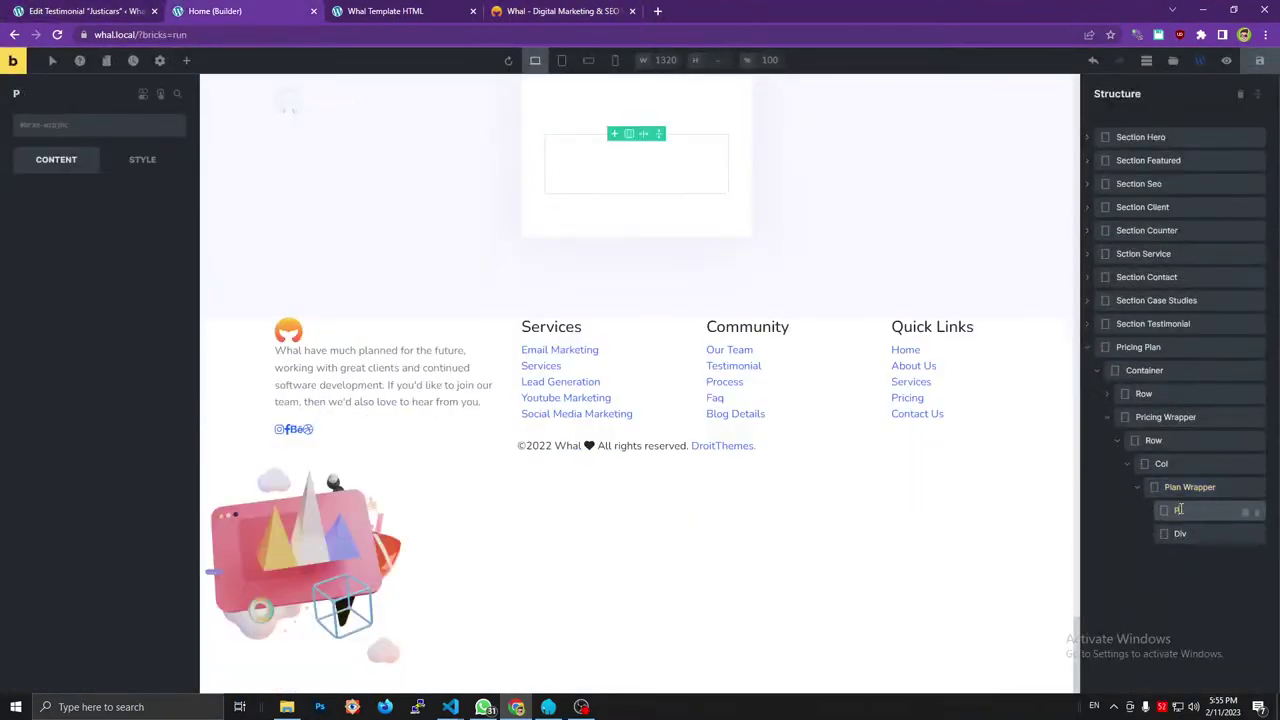
text(Price Top)
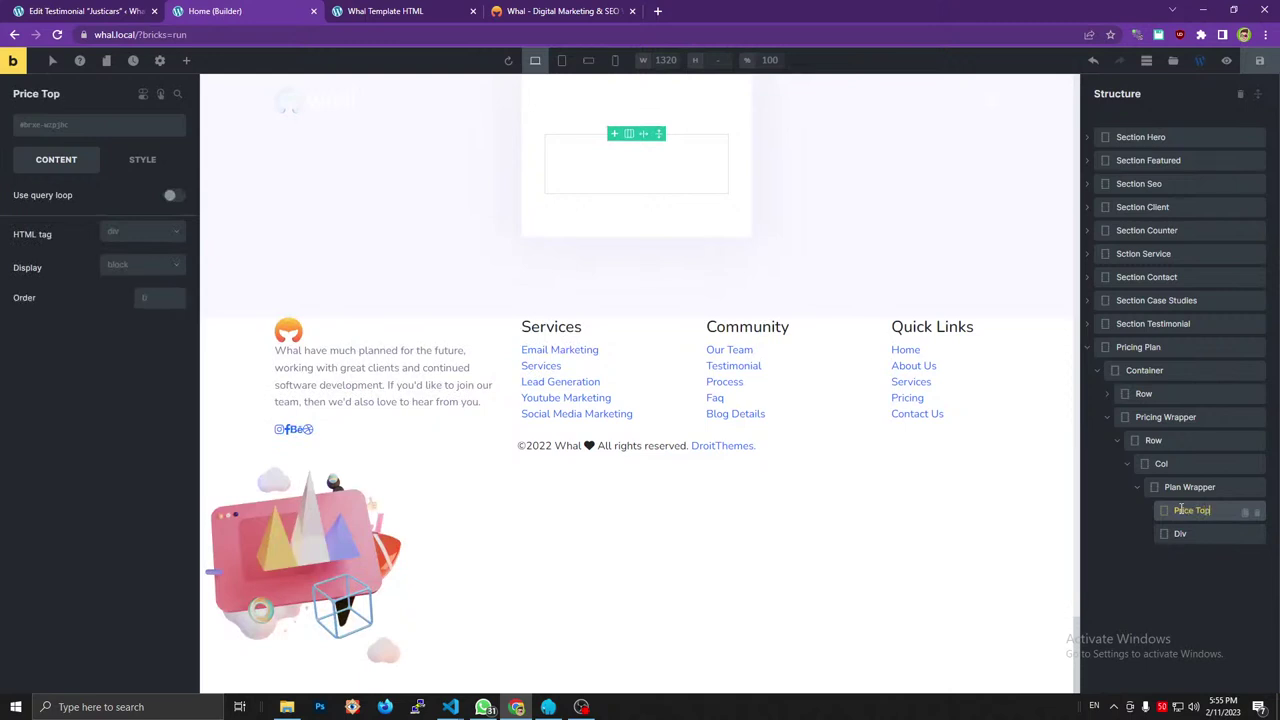
key(Return)
click(75, 131)
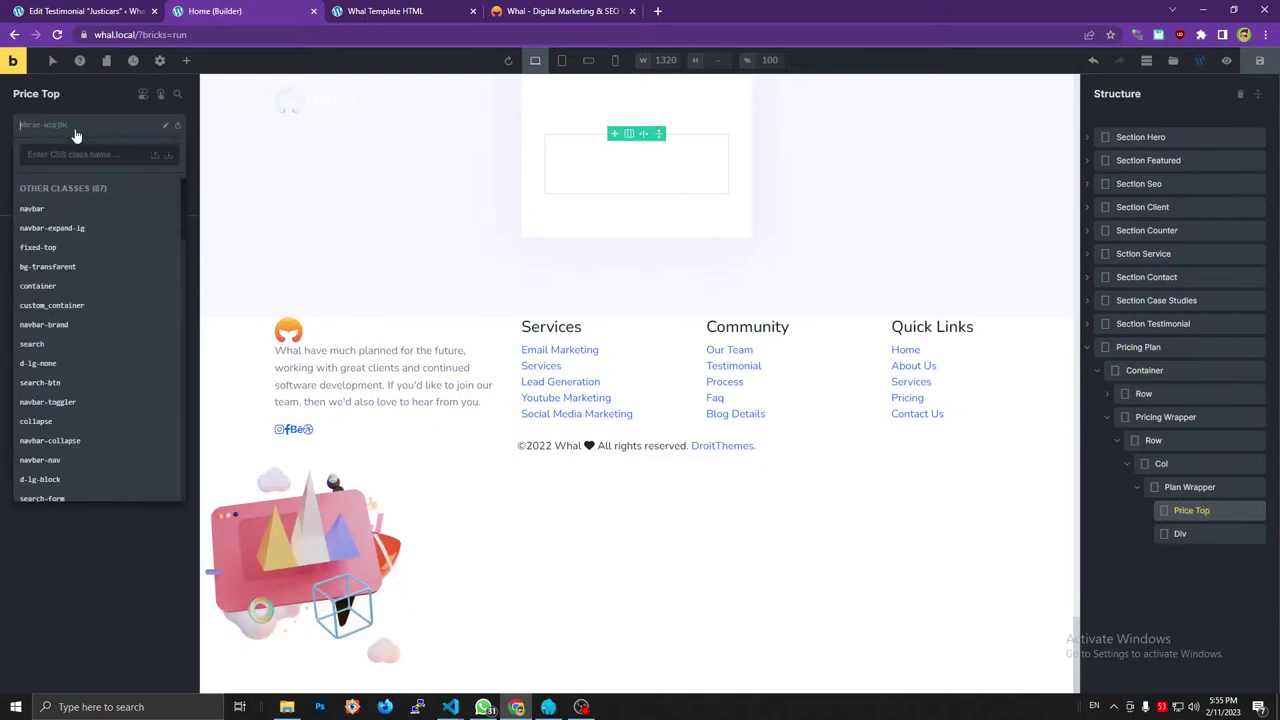
text(price_top)
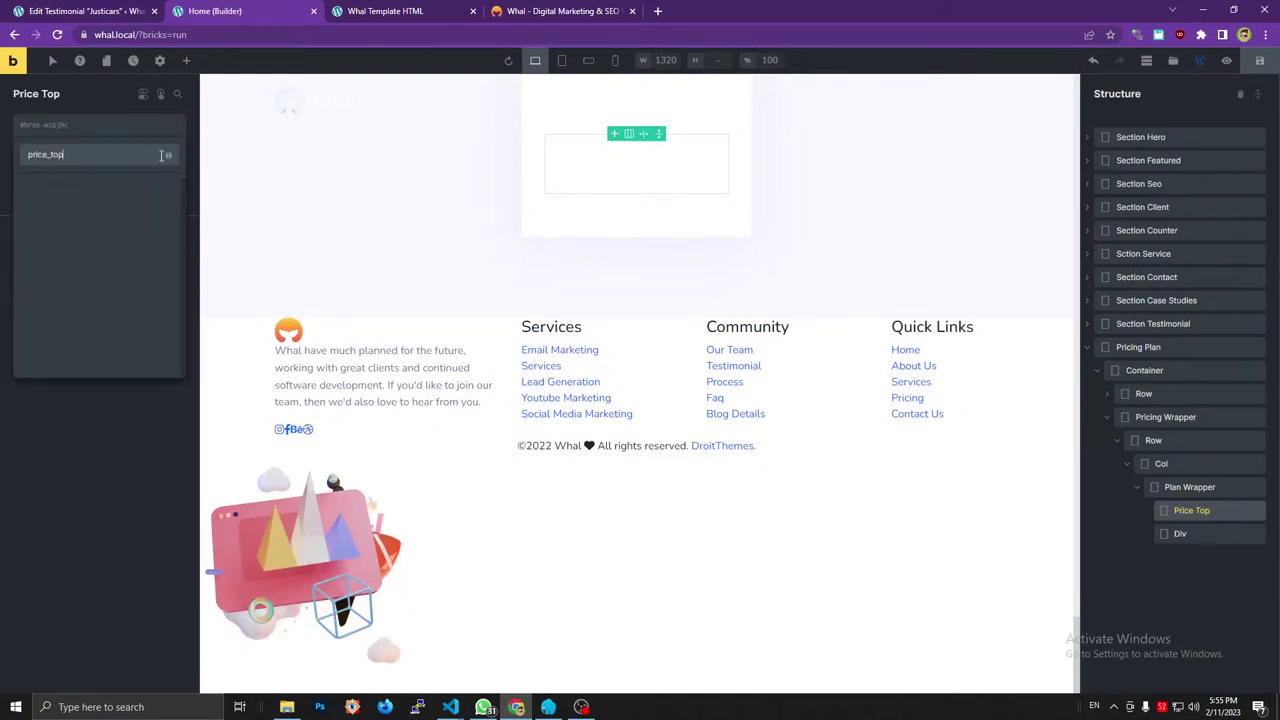
key(Return)
Rename the second Div to 'Proce Bottom' after checking the reference price_bottom block.
click(560, 11)
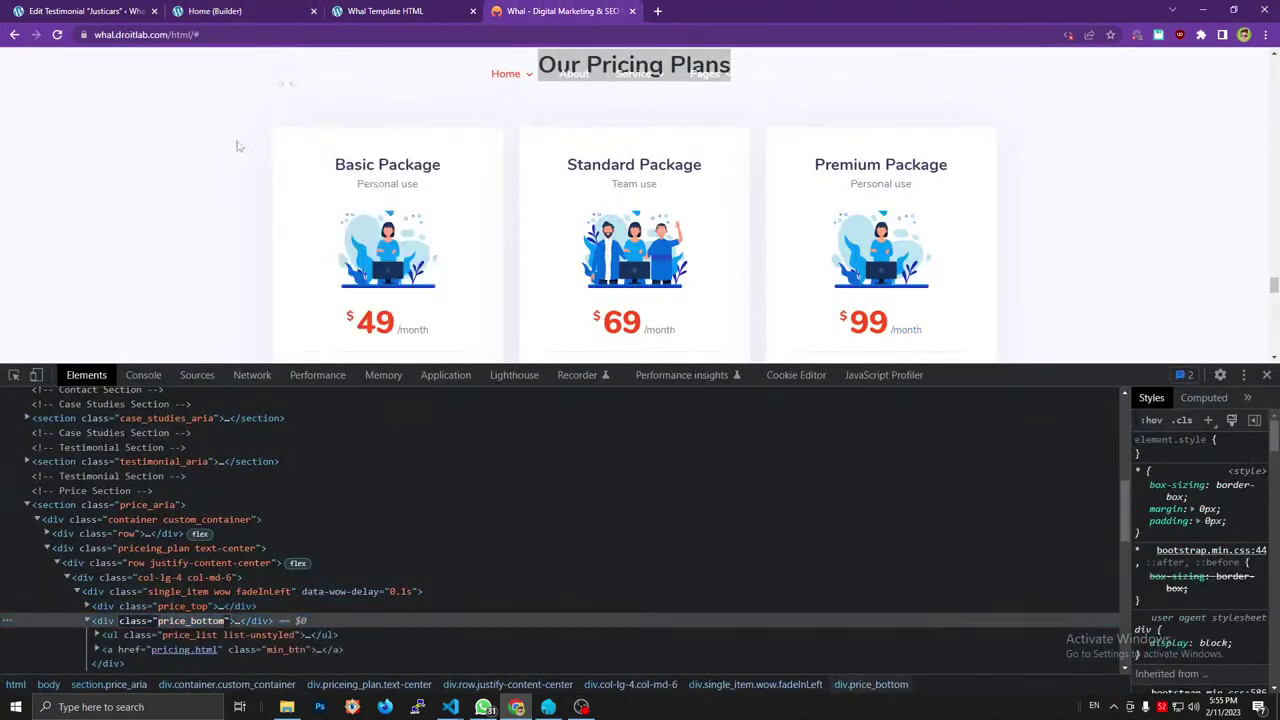
click(110, 11)
click(255, 10)
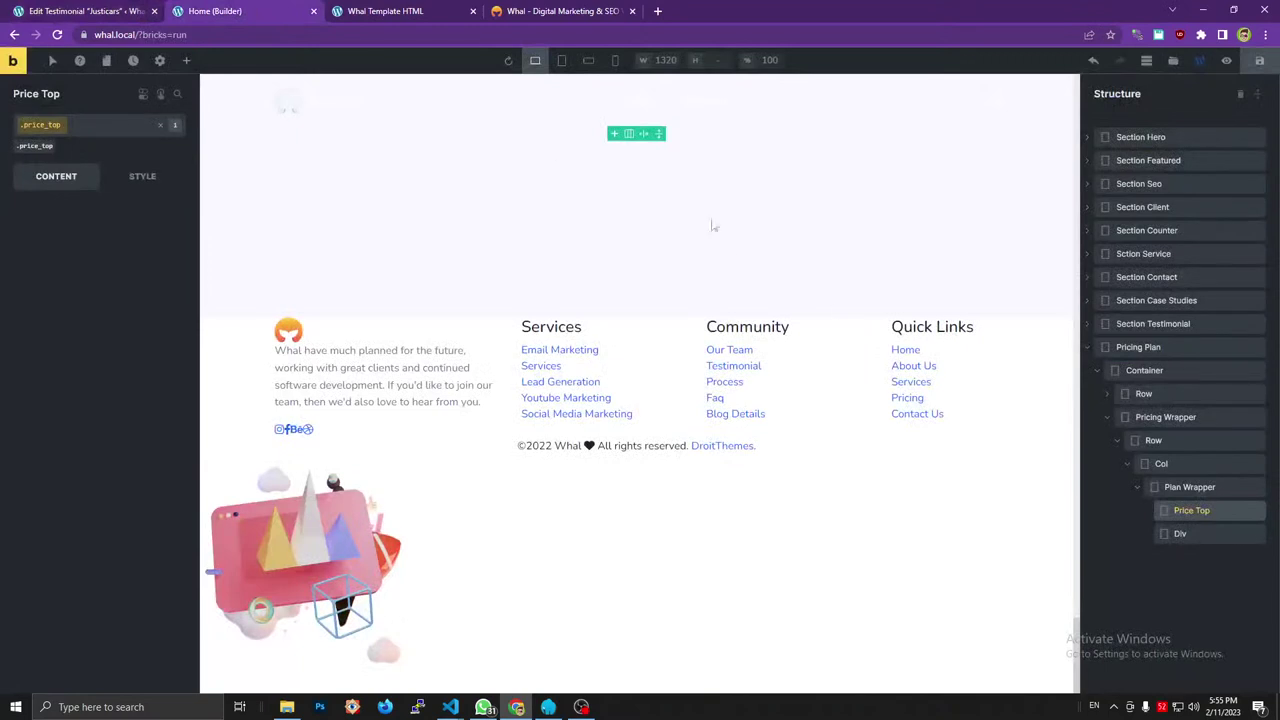
click(154, 11)
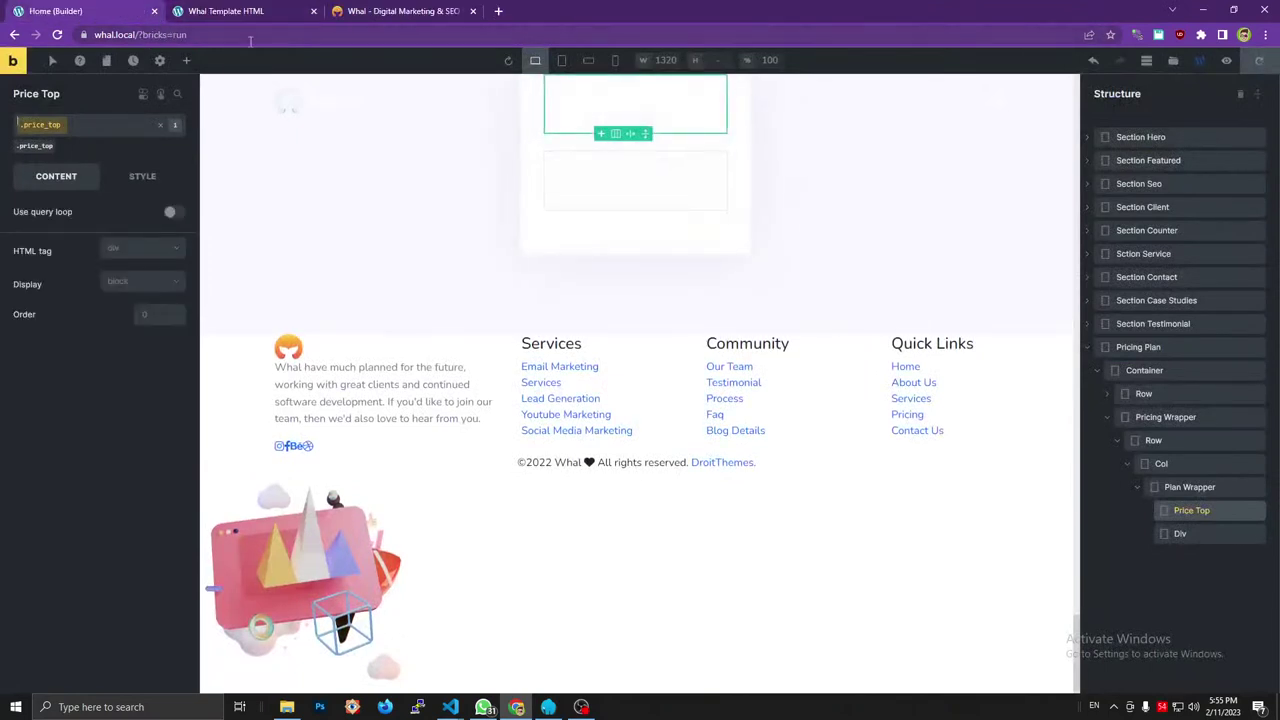
click(1190, 533)
double_click(1181, 533)
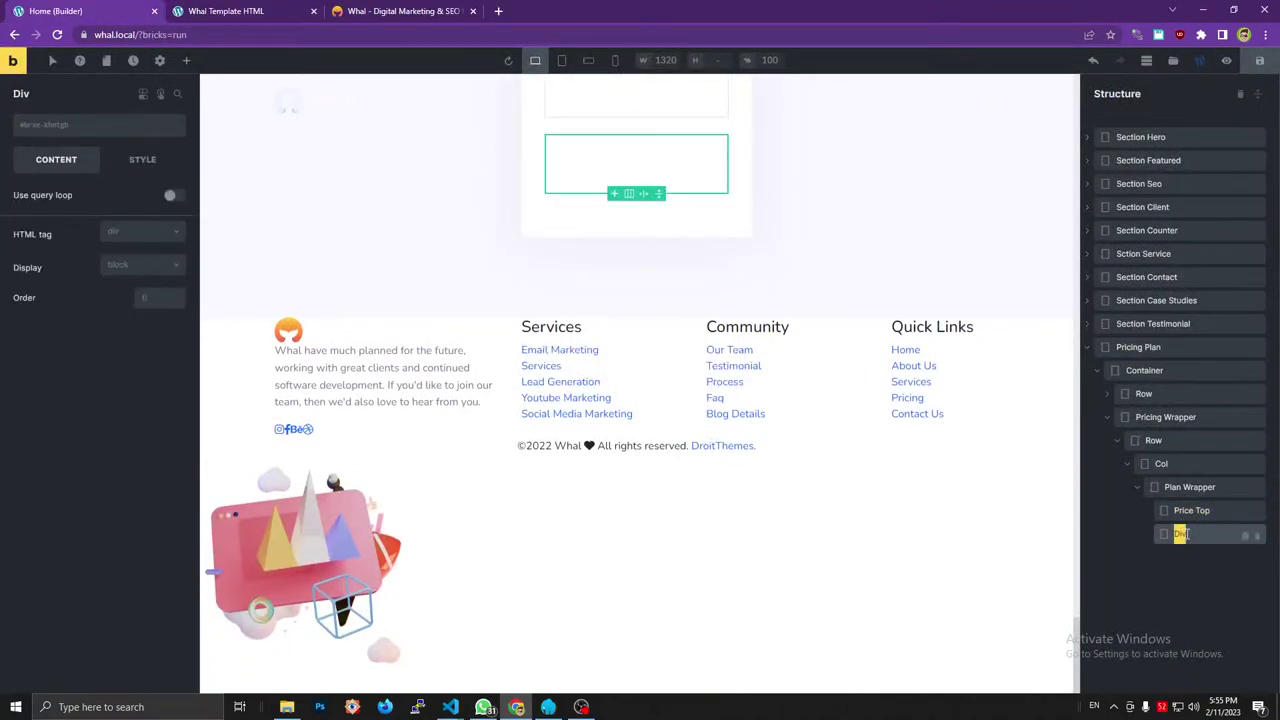
text(Proce Bottom)
key(Return)
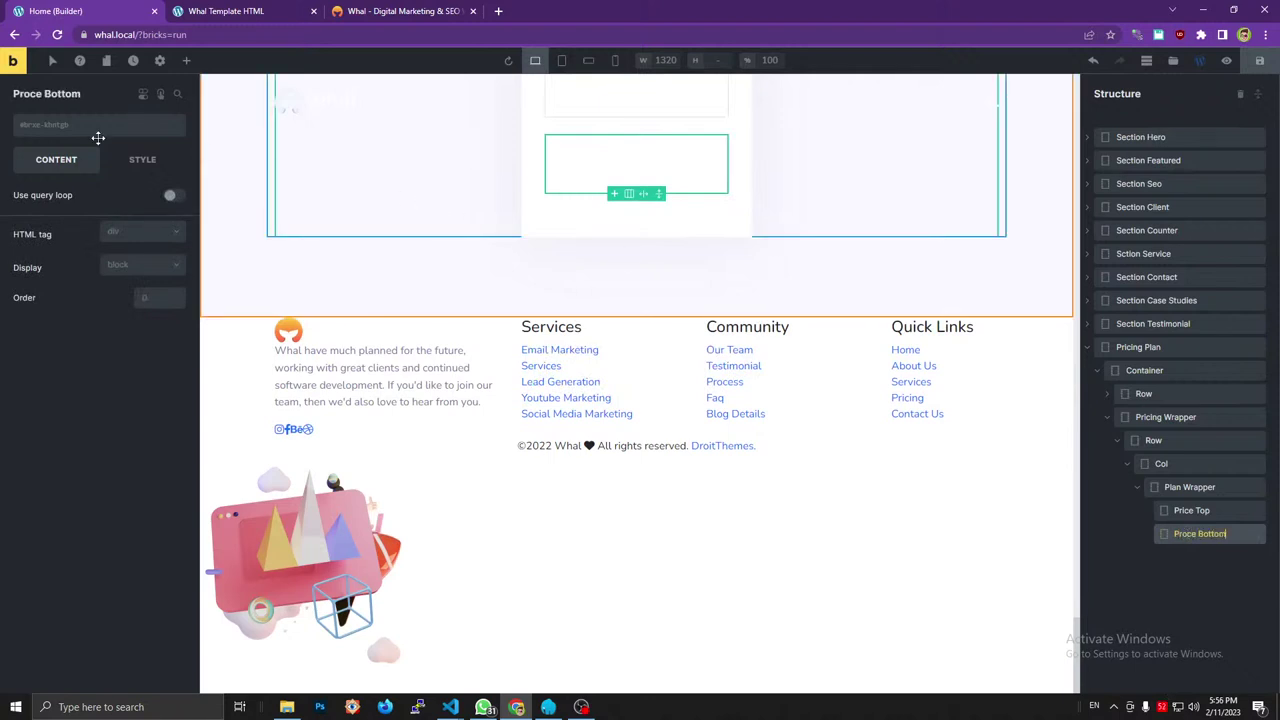
Give the Proce Bottom div the class price_bottom.
click(91, 135)
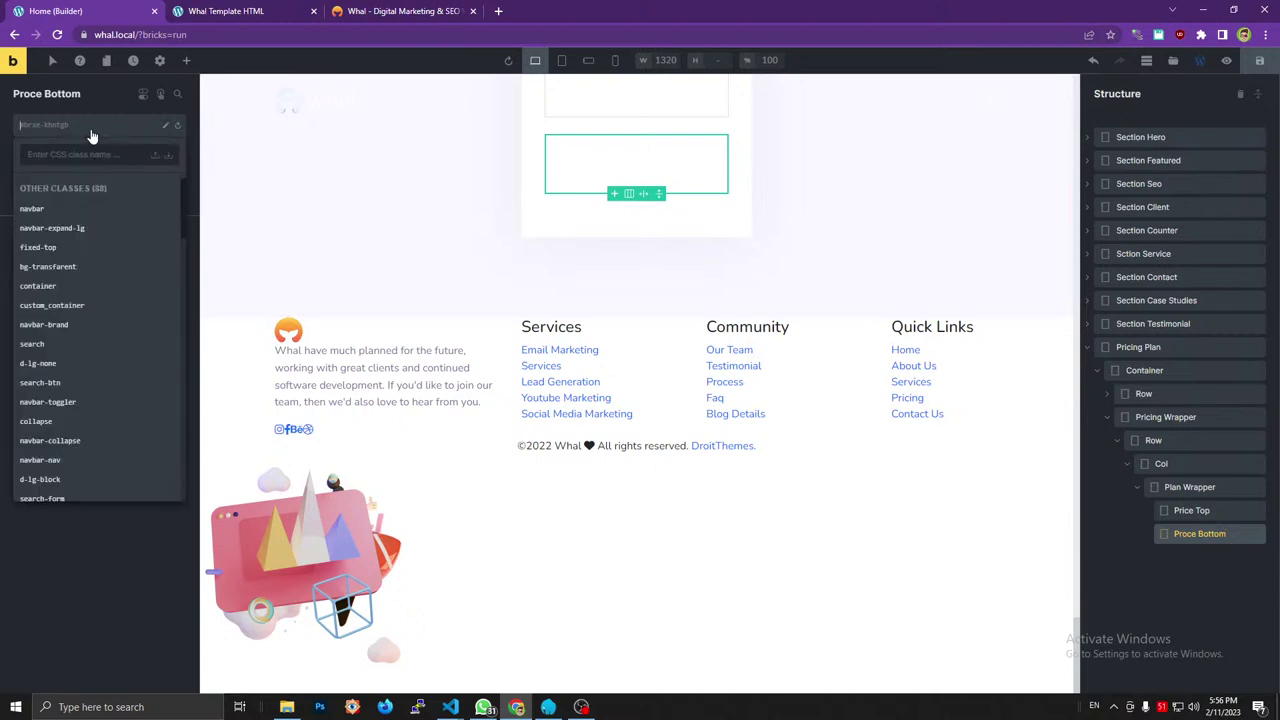
text(price_bottom)
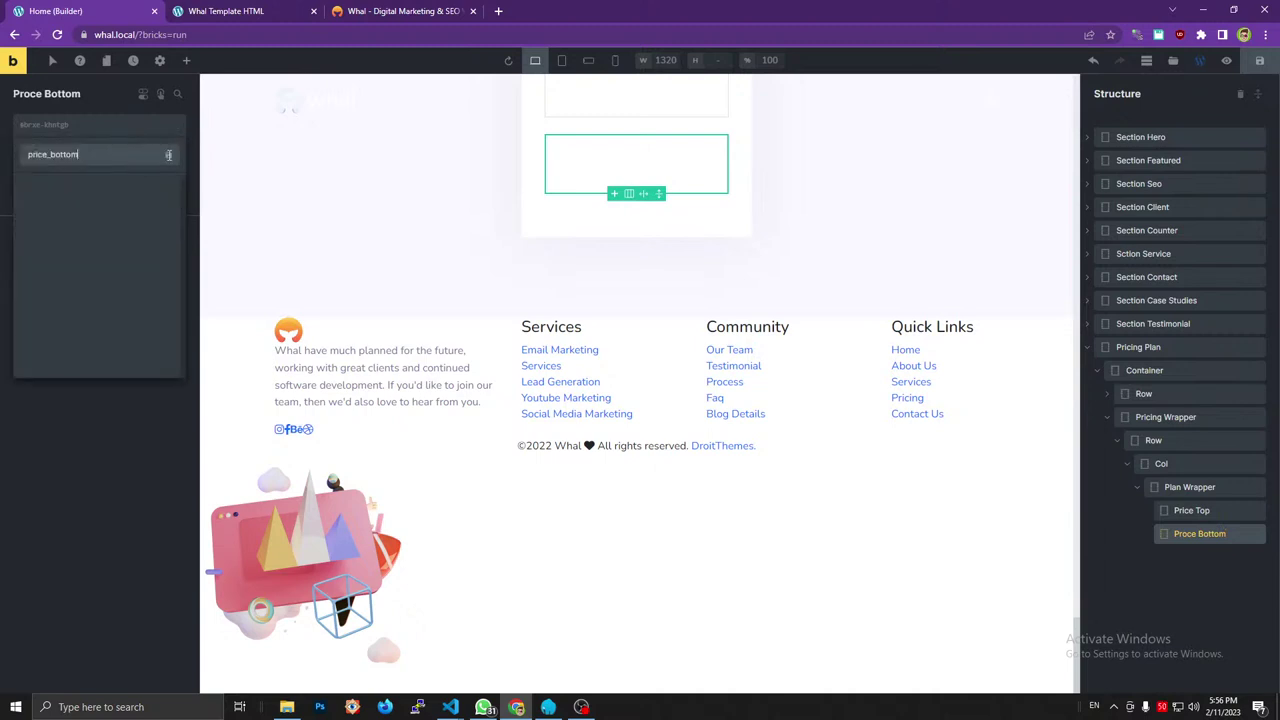
key(Return)
click(392, 11)
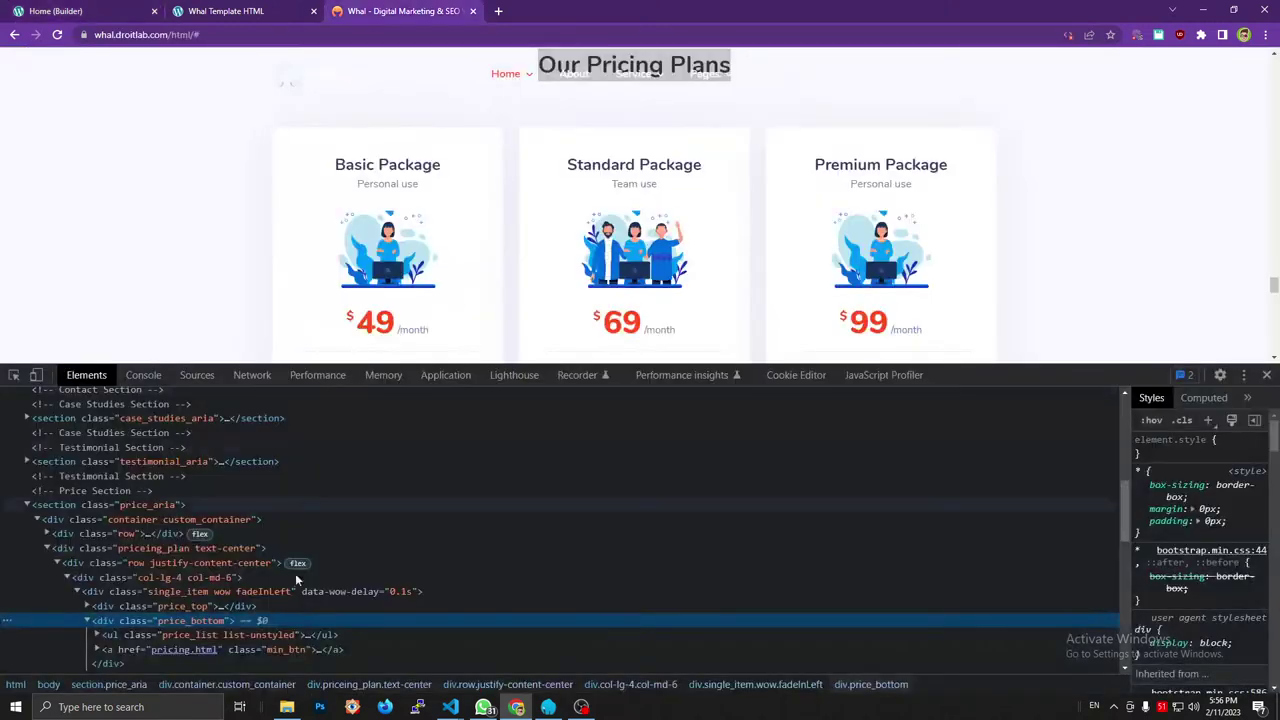
Expand the reference page's div.price_top node and scroll through the pricing cards.
click(87, 606)
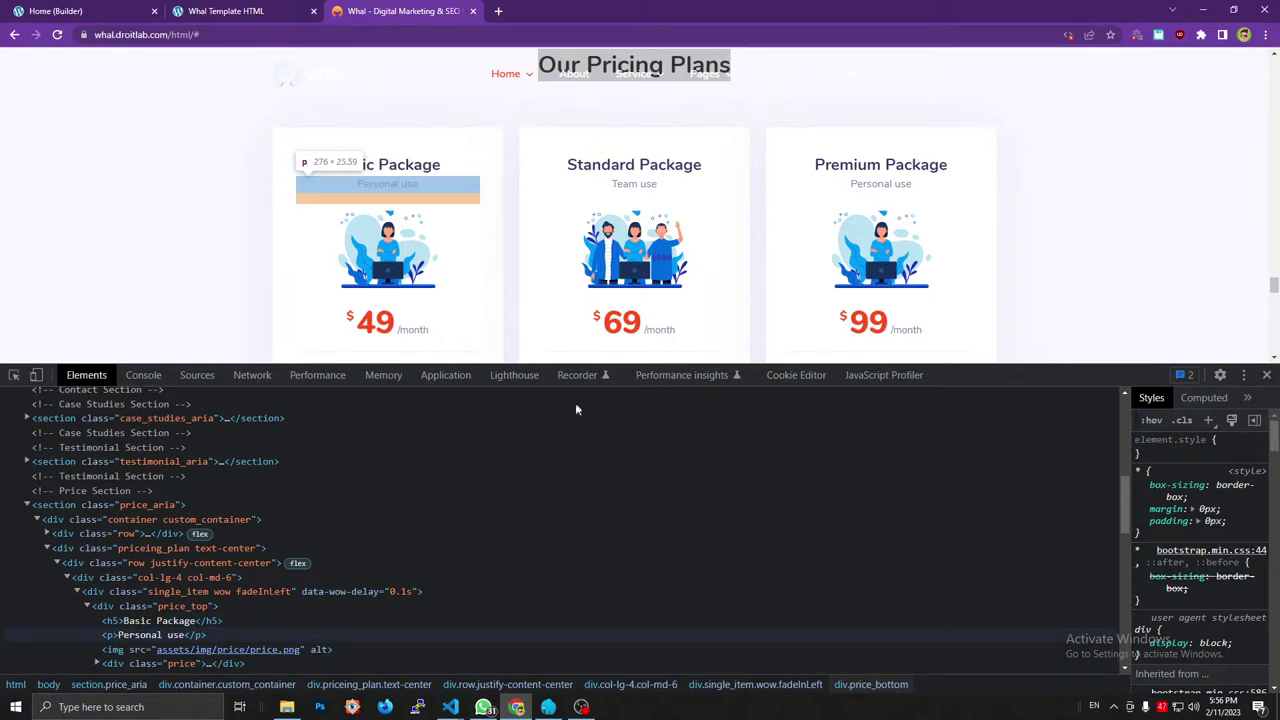
scroll(620, 290, down, 2)
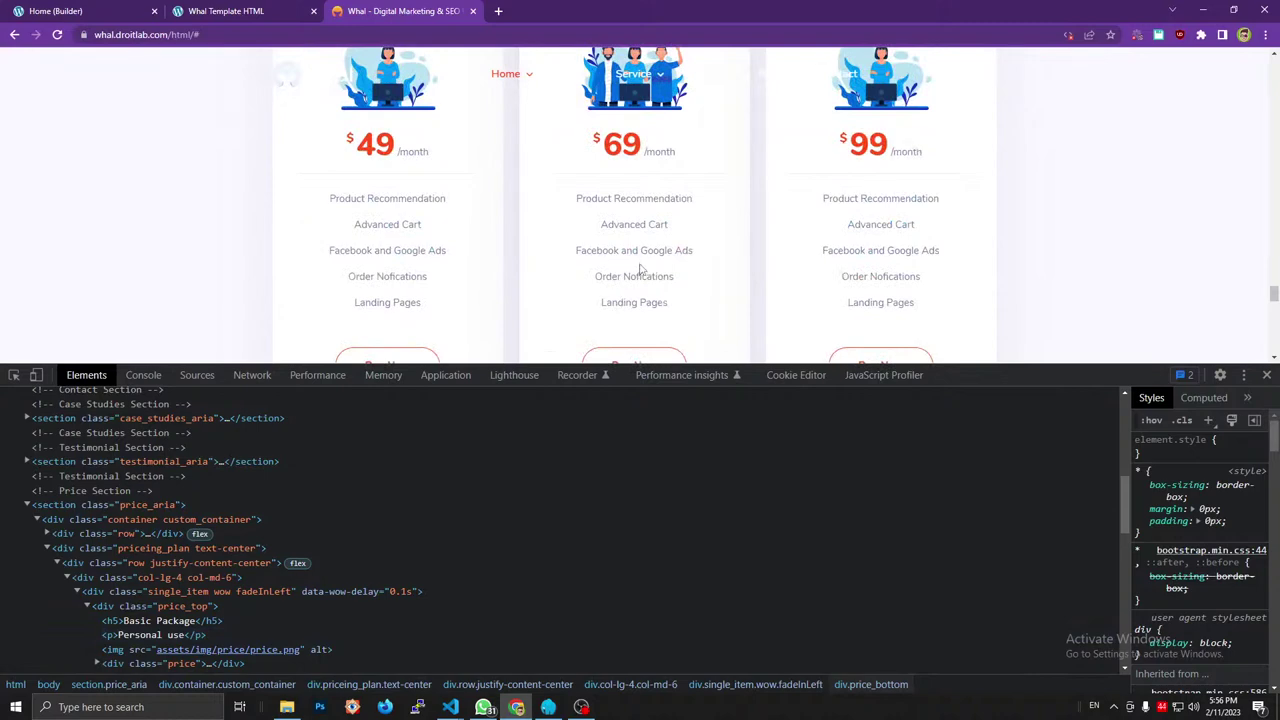
scroll(640, 268, down, 3)
scroll(640, 268, up, 5)
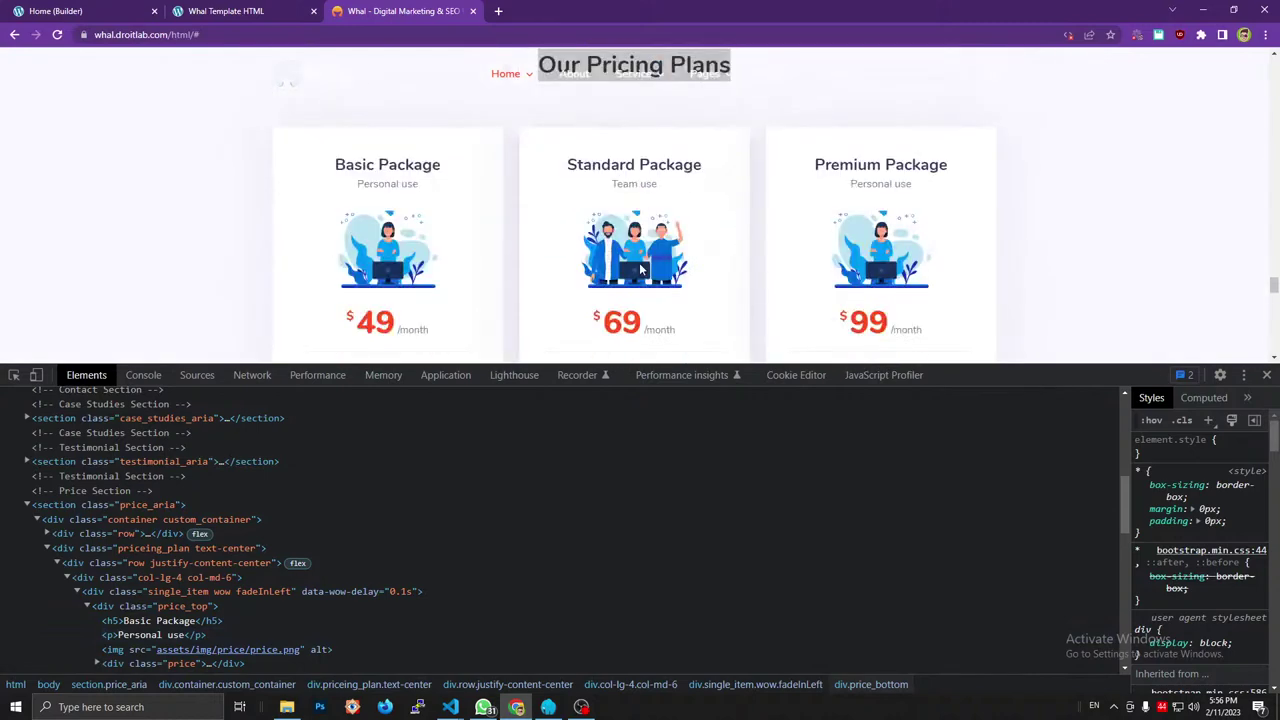
scroll(671, 140, up, 2)
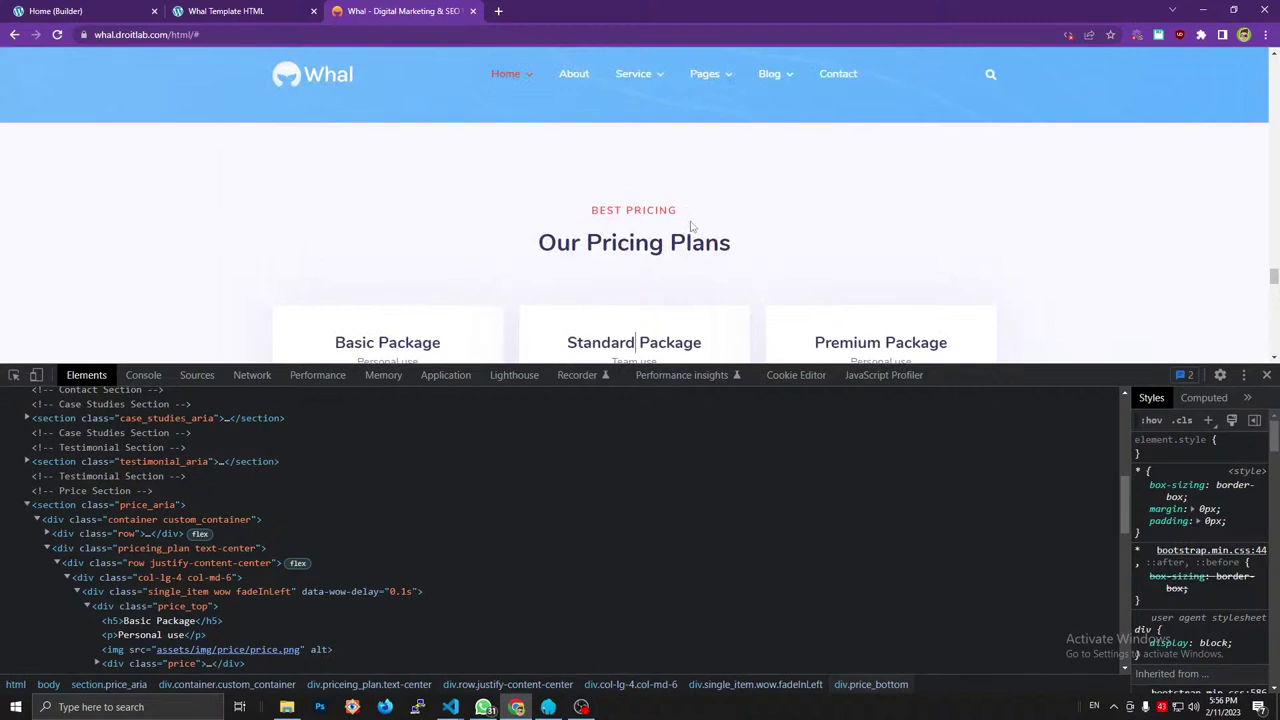
scroll(690, 226, down, 2)
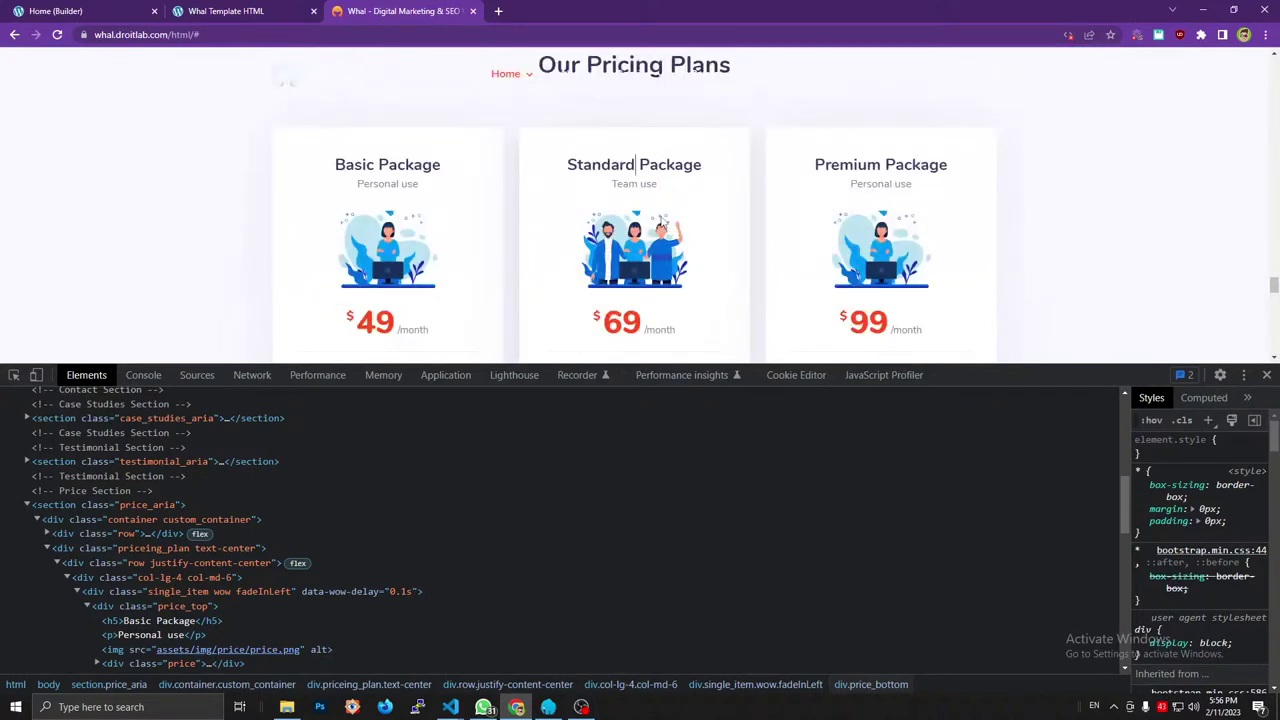
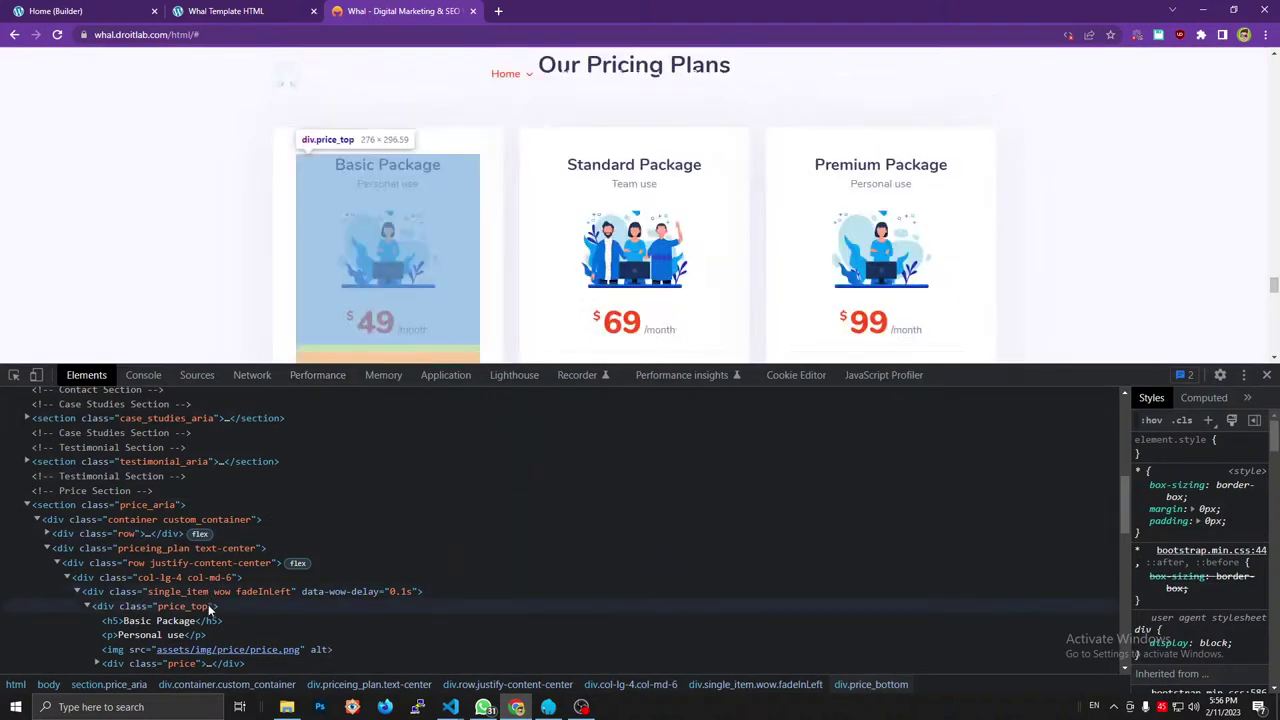
Check the reference card, then select Price Top and add a Heading element into it.
mouse_move(204, 640)
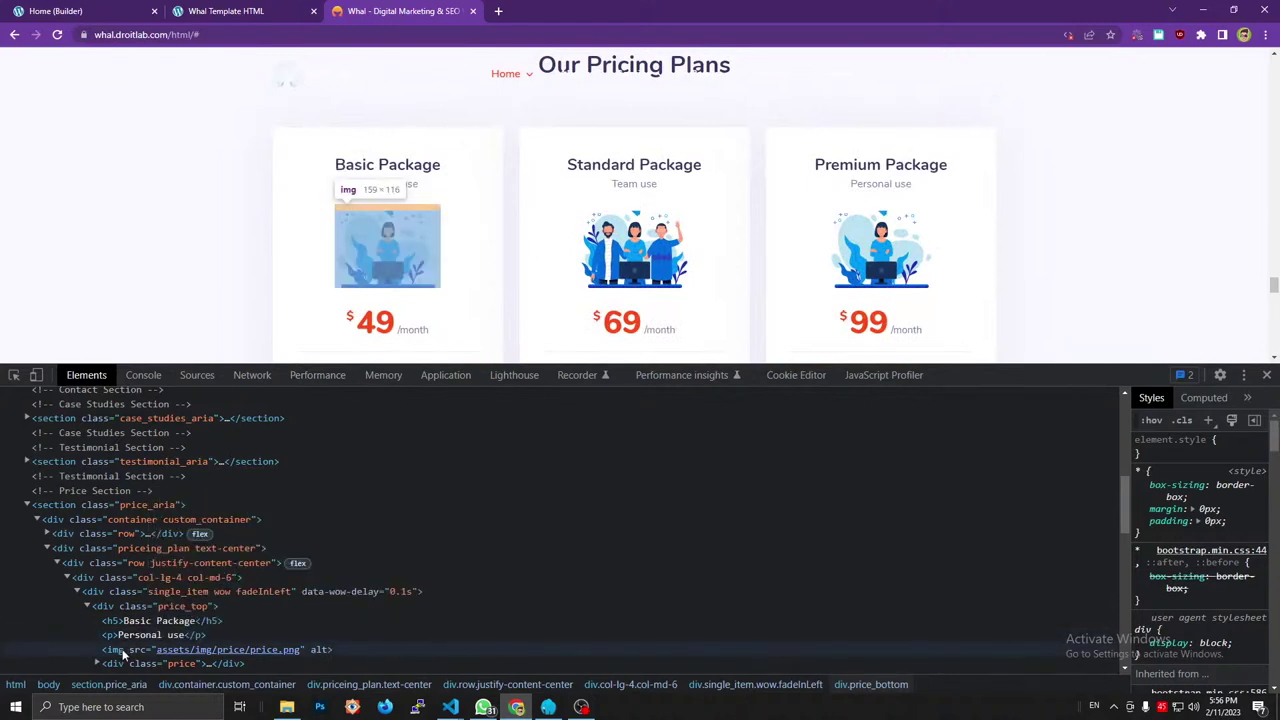
click(122, 651)
click(226, 11)
click(60, 11)
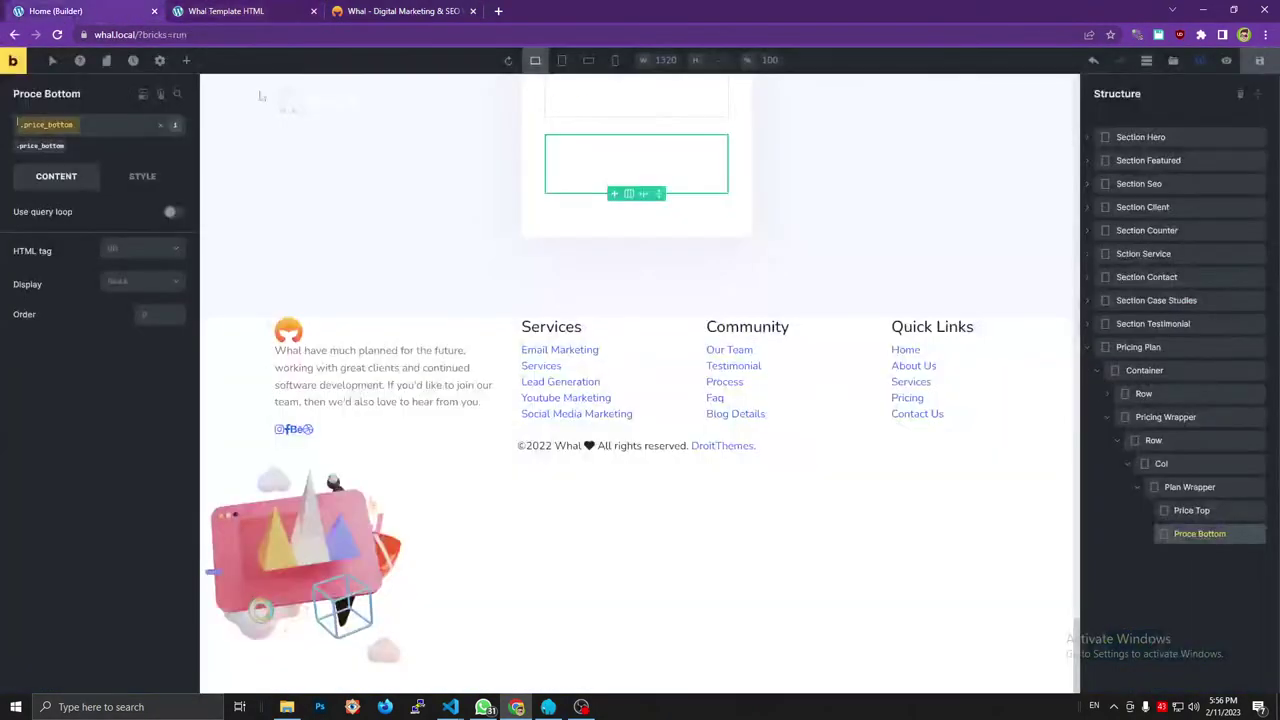
click(188, 63)
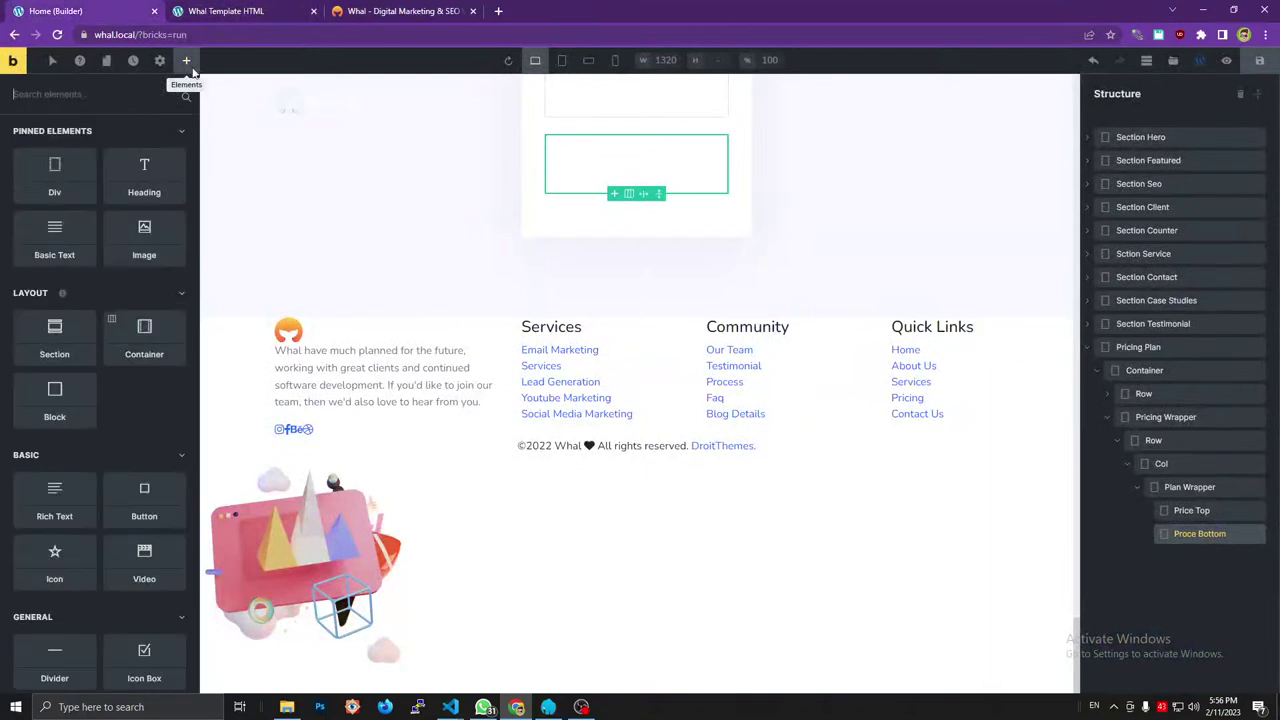
click(1188, 511)
click(186, 60)
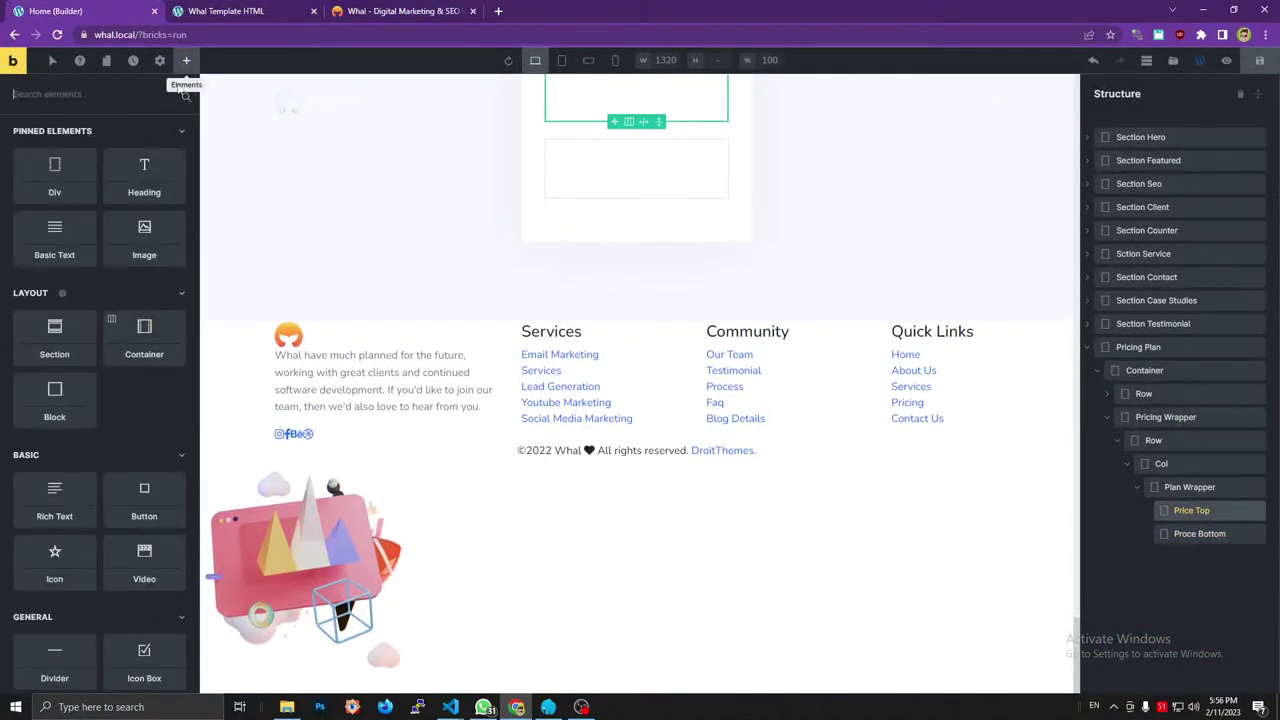
click(145, 176)
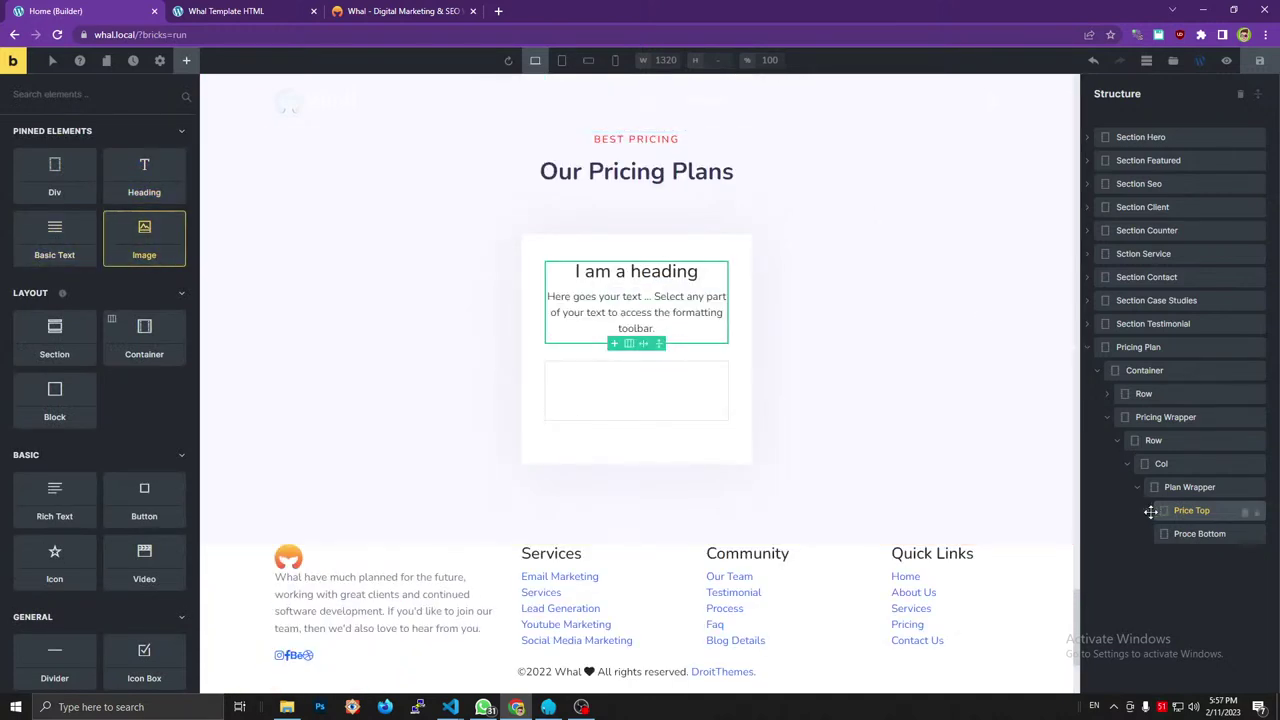
Set the new heading's HTML tag to h5.
click(1147, 510)
click(1198, 534)
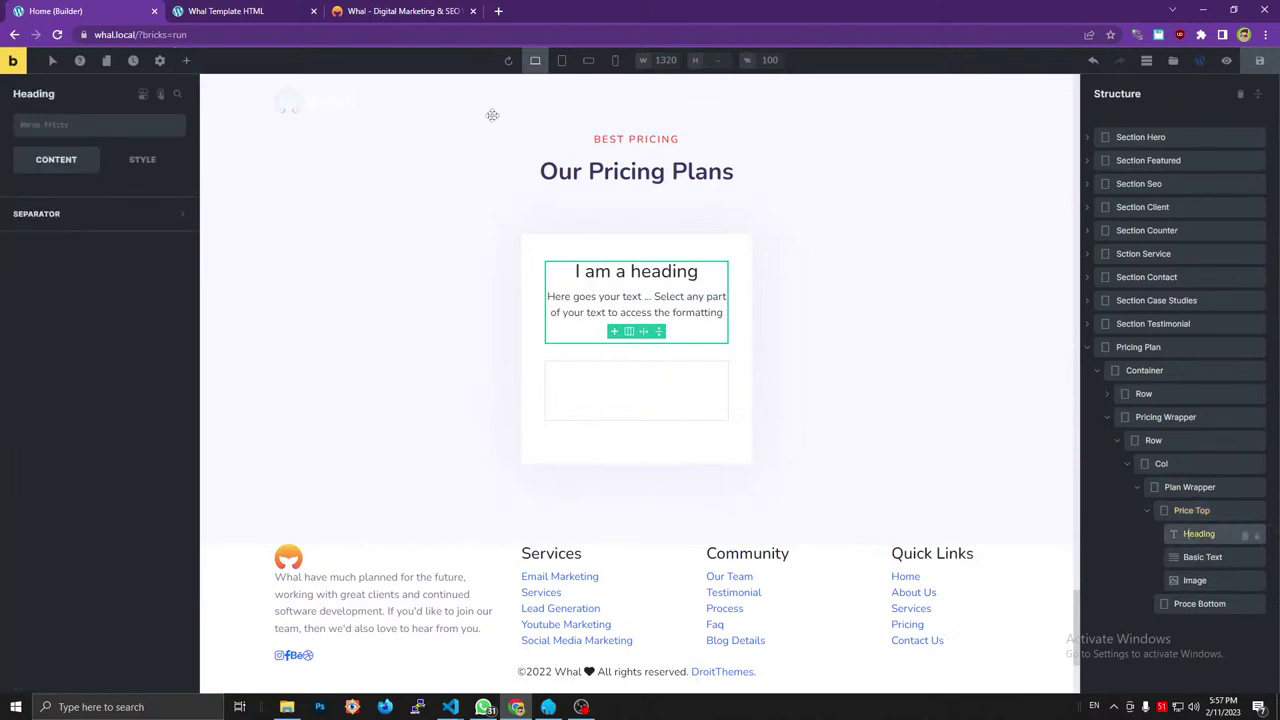
click(398, 11)
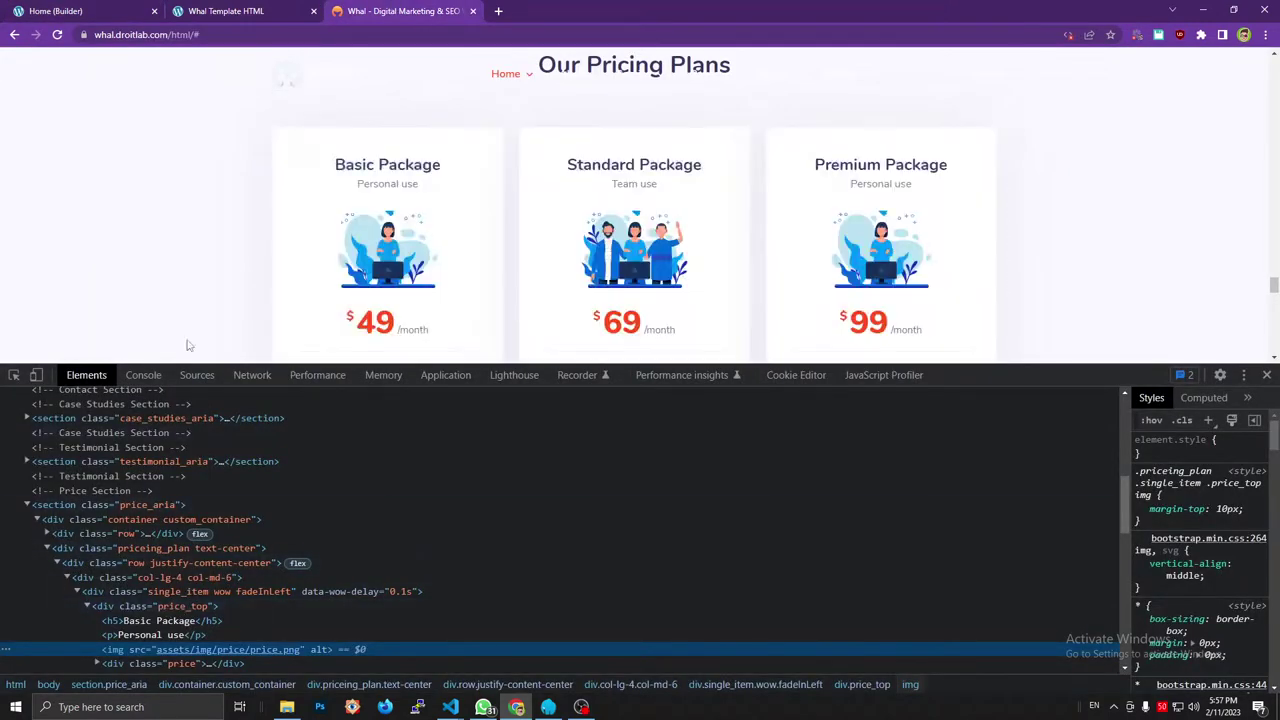
click(215, 11)
click(55, 11)
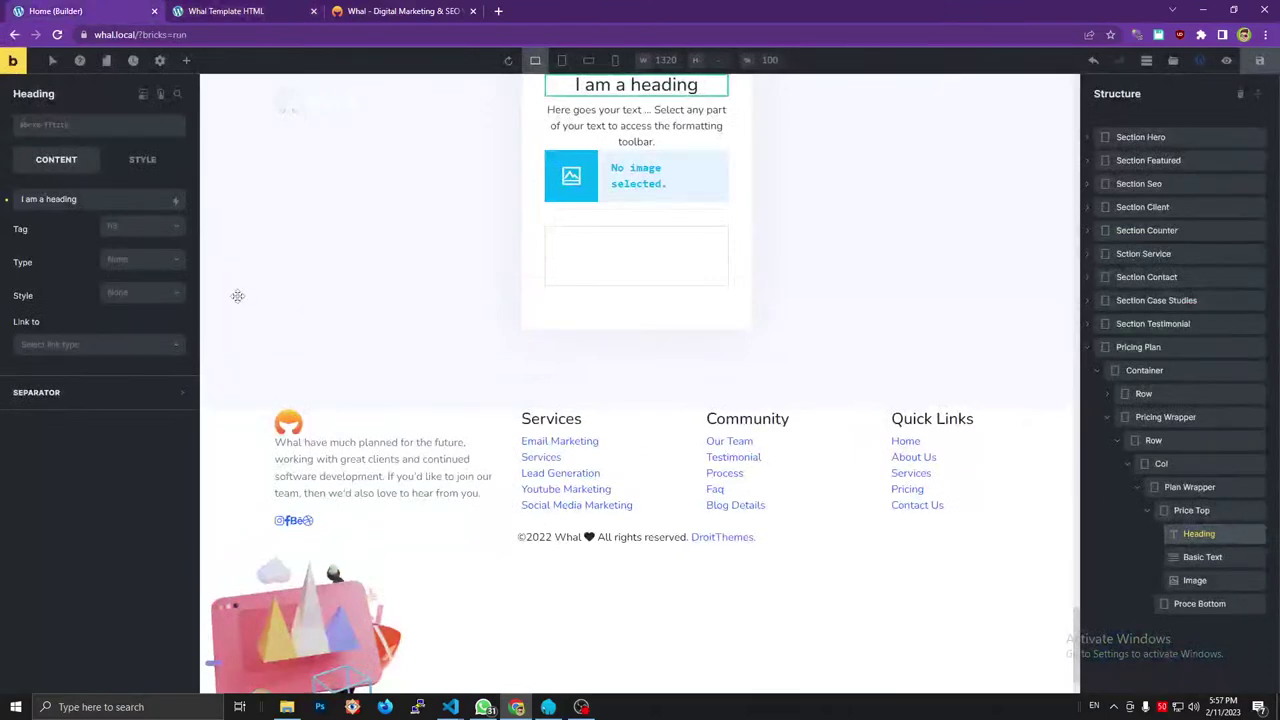
click(139, 228)
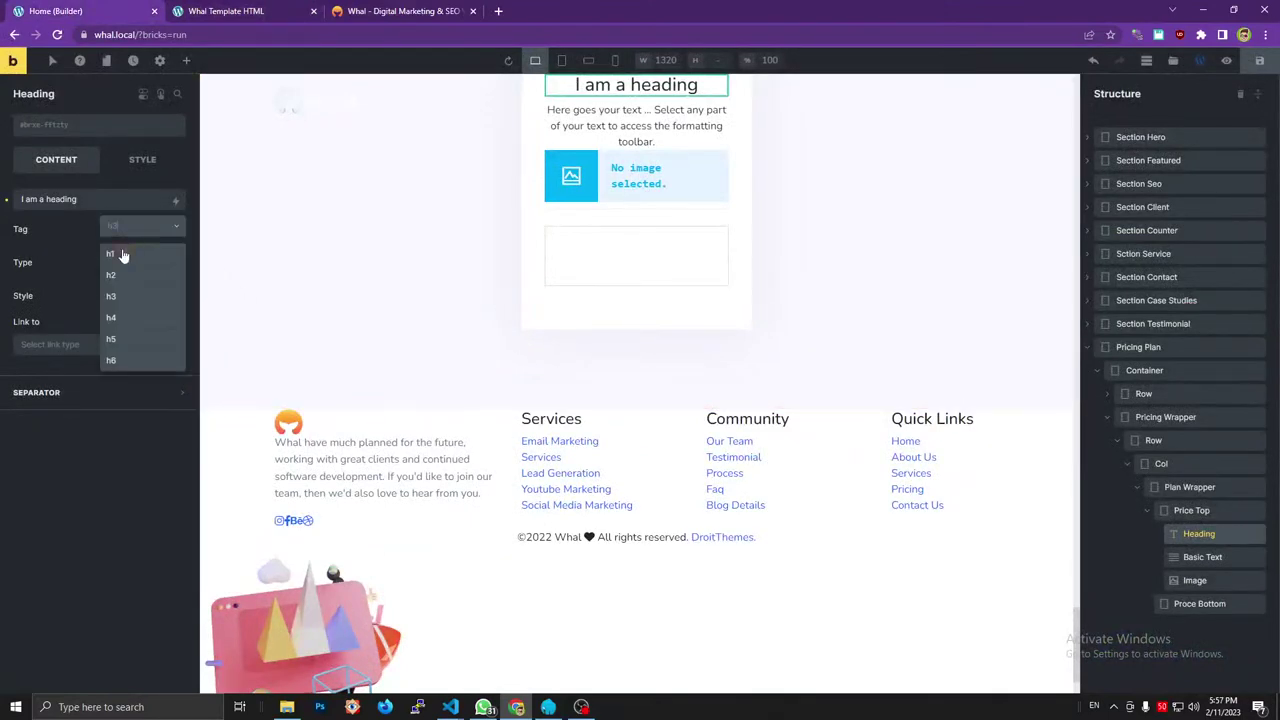
click(119, 338)
Replace the heading placeholder with 'Basic Package' taken from the reference card.
click(398, 11)
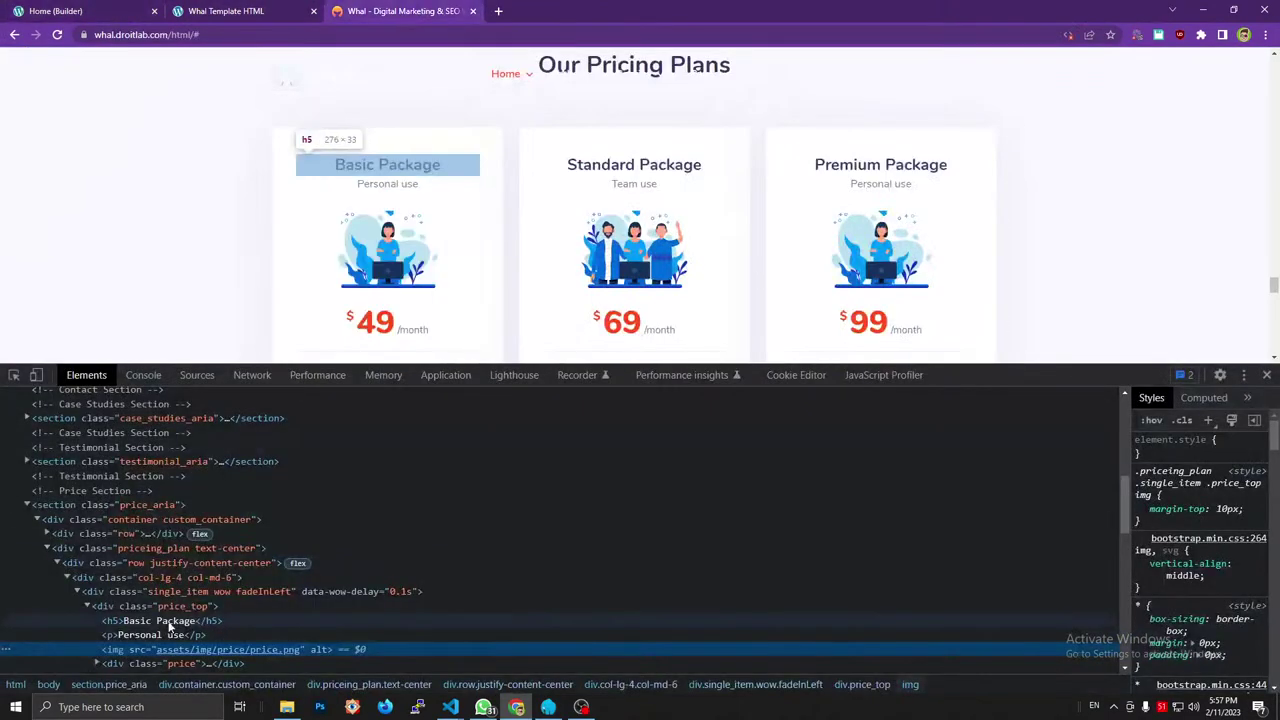
click(55, 11)
triple_click(102, 199)
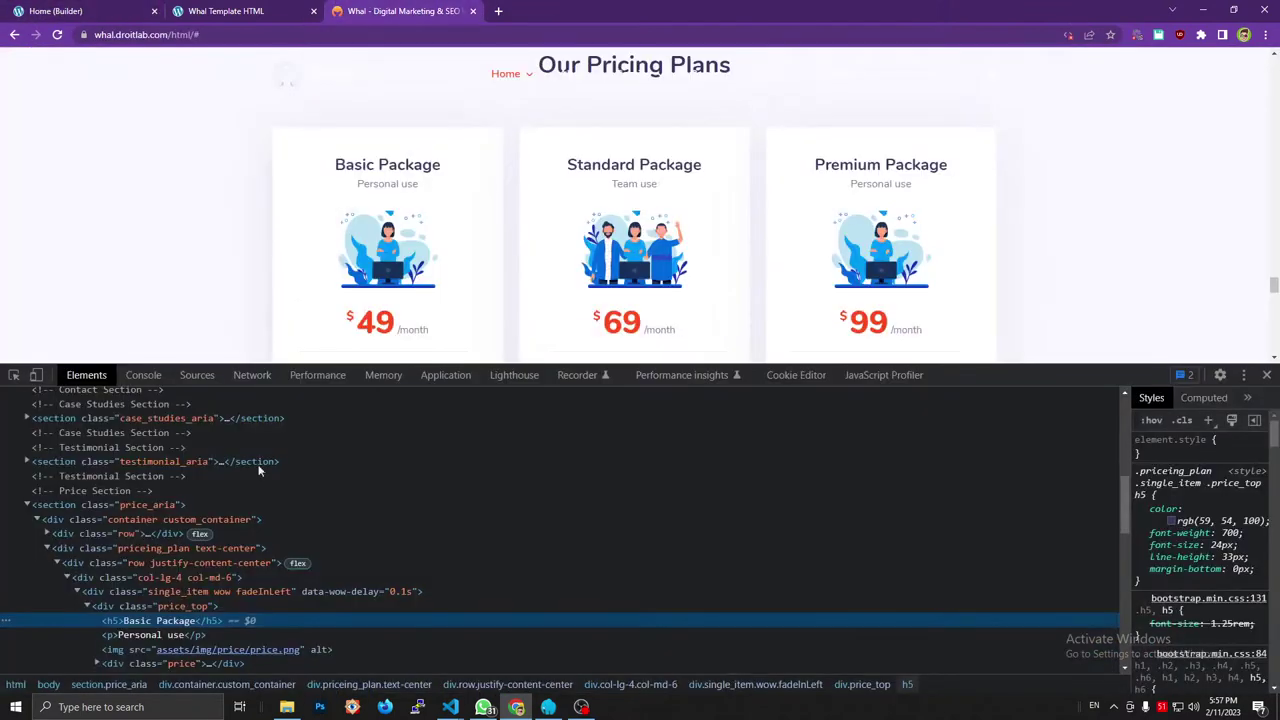
click(398, 11)
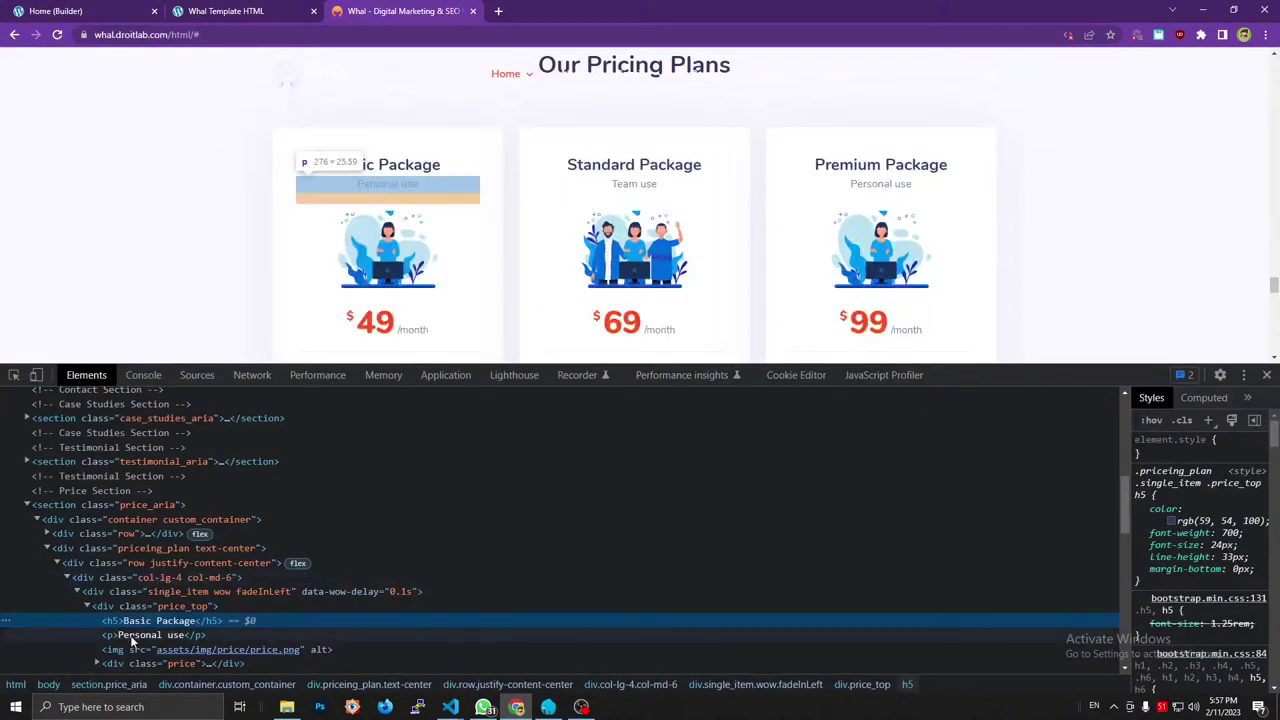
click(140, 635)
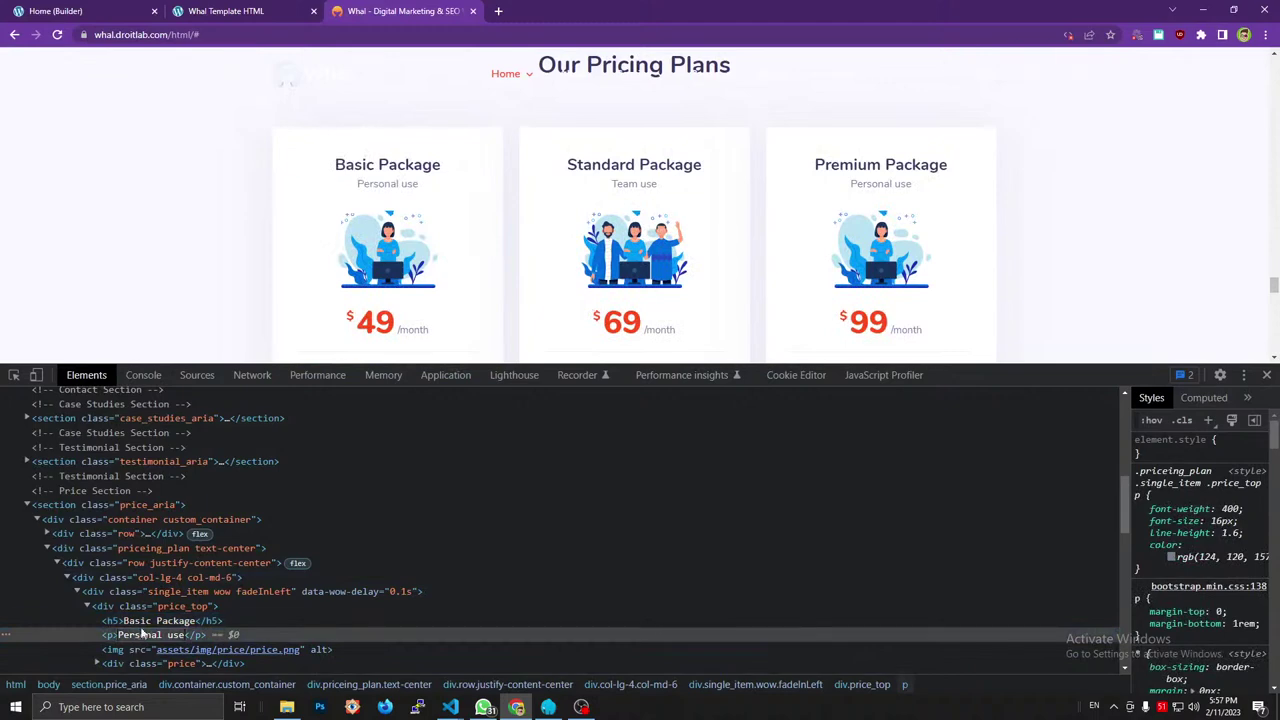
click(135, 11)
text(Basic Package)
Set the basic text to 'Personal use' with HTML tag p.
click(1212, 558)
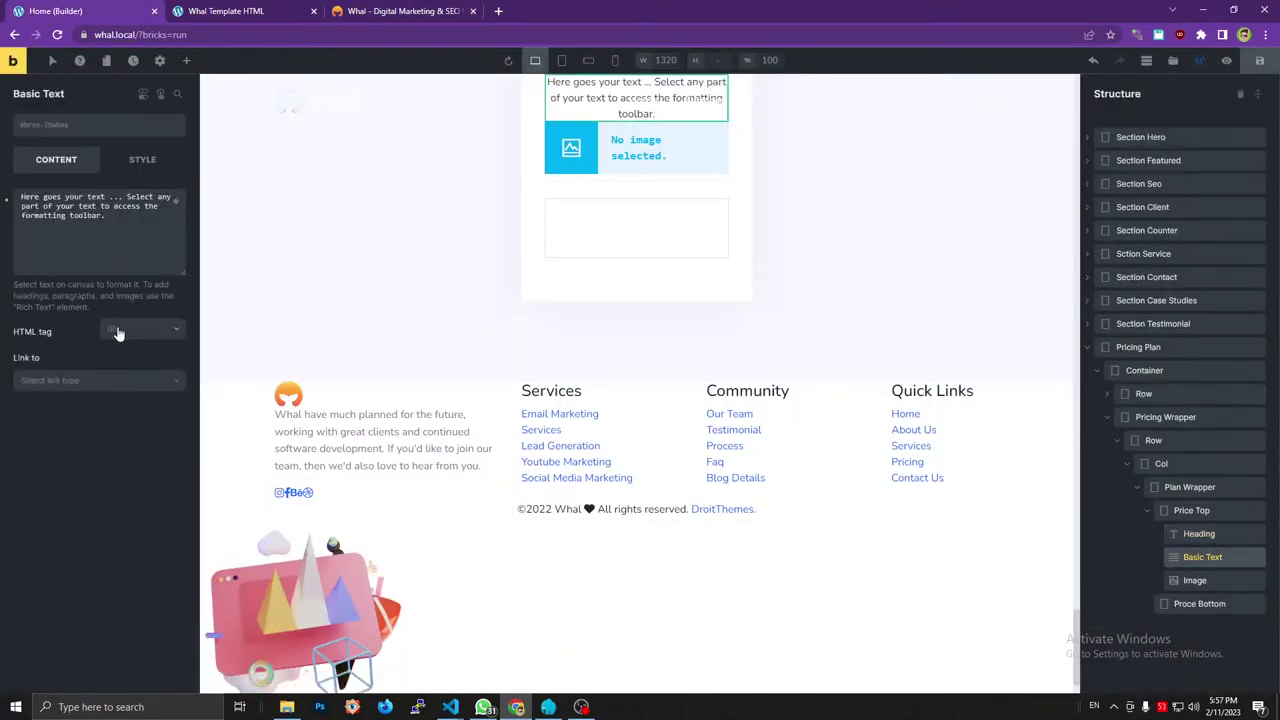
click(120, 330)
click(115, 406)
triple_click(93, 220)
text(Personal use)
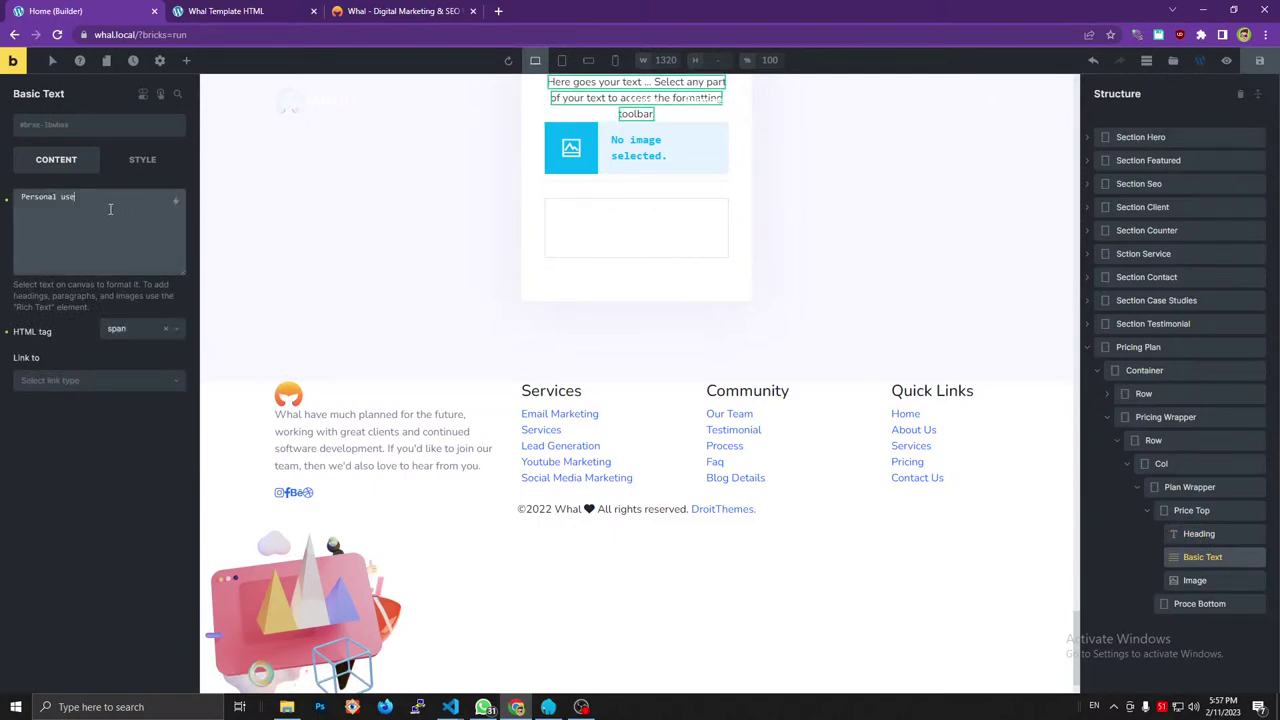
click(392, 10)
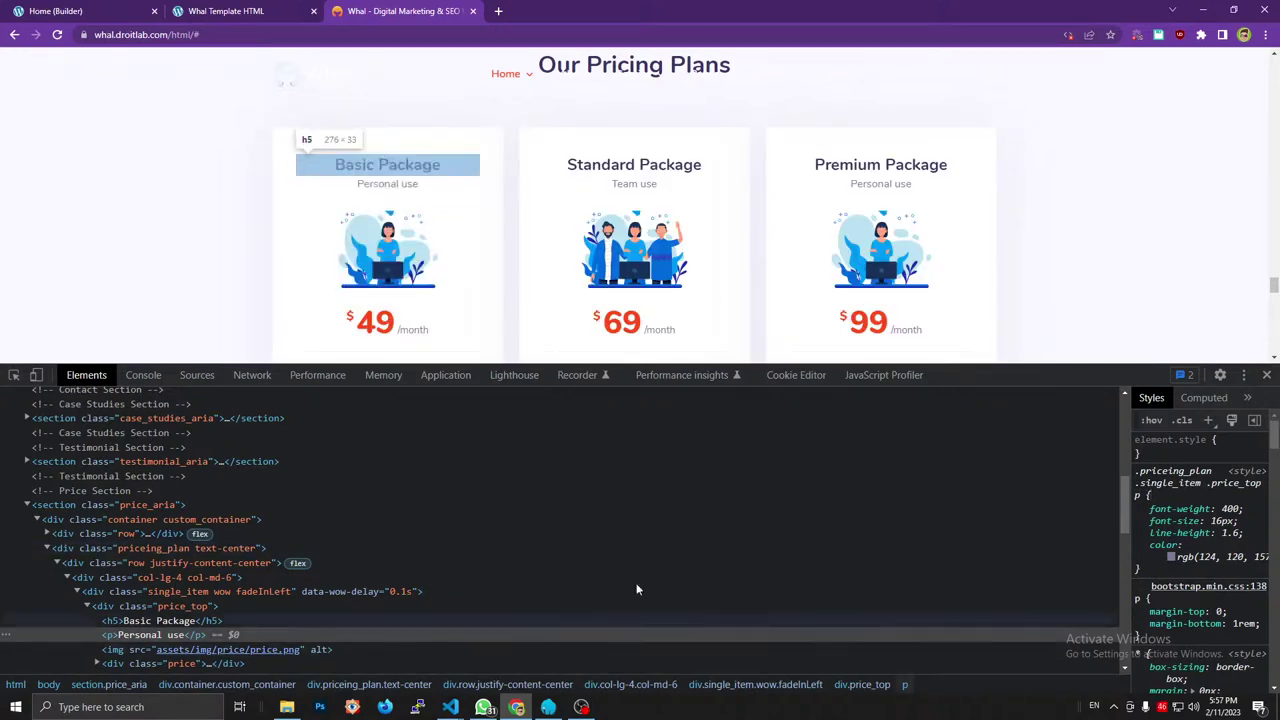
key(ctrl+shift+Tab)
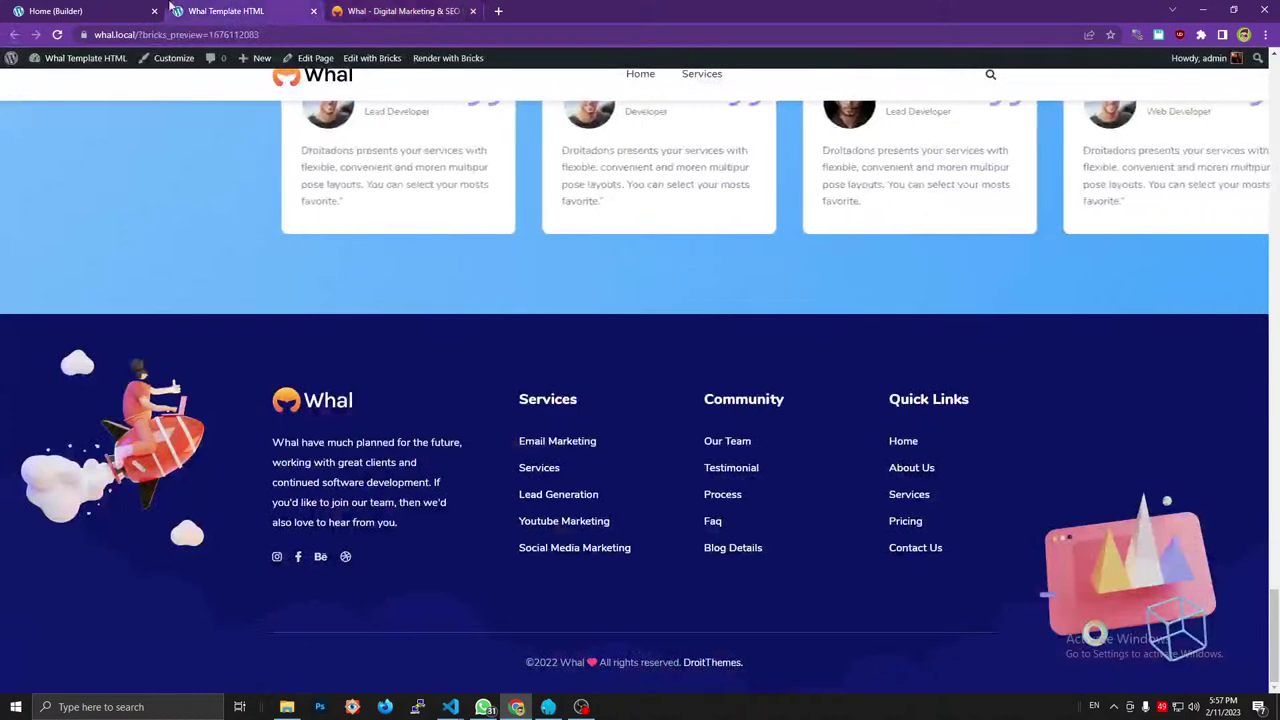
key(ctrl+shift+Tab)
click(145, 336)
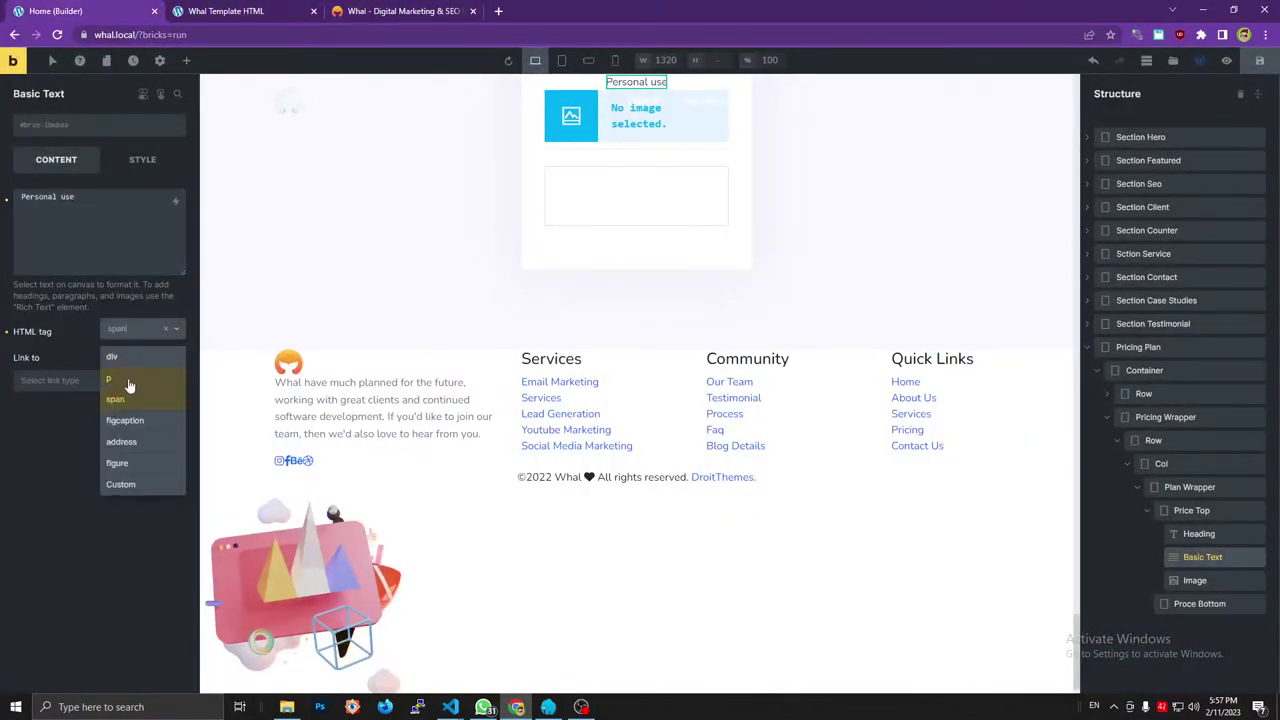
click(129, 385)
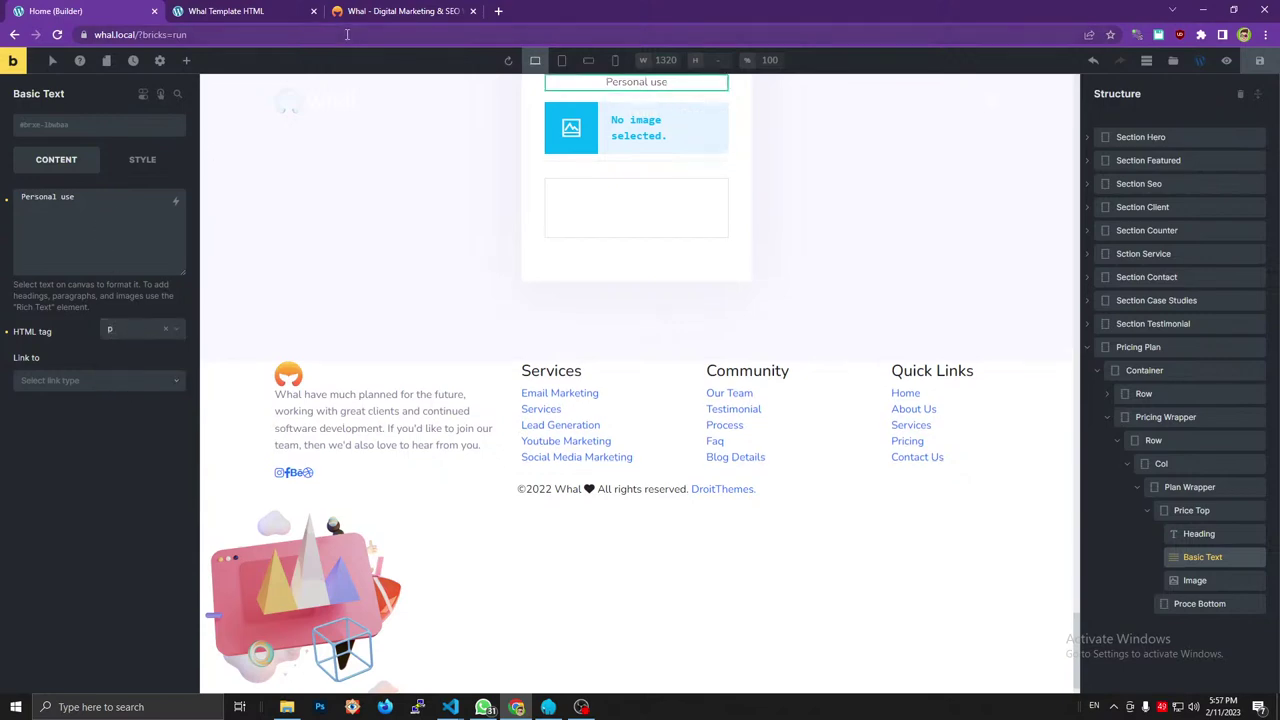
Compare against the reference site and inspect its card image markup.
key(ctrl+Tab)
key(ctrl+Tab)
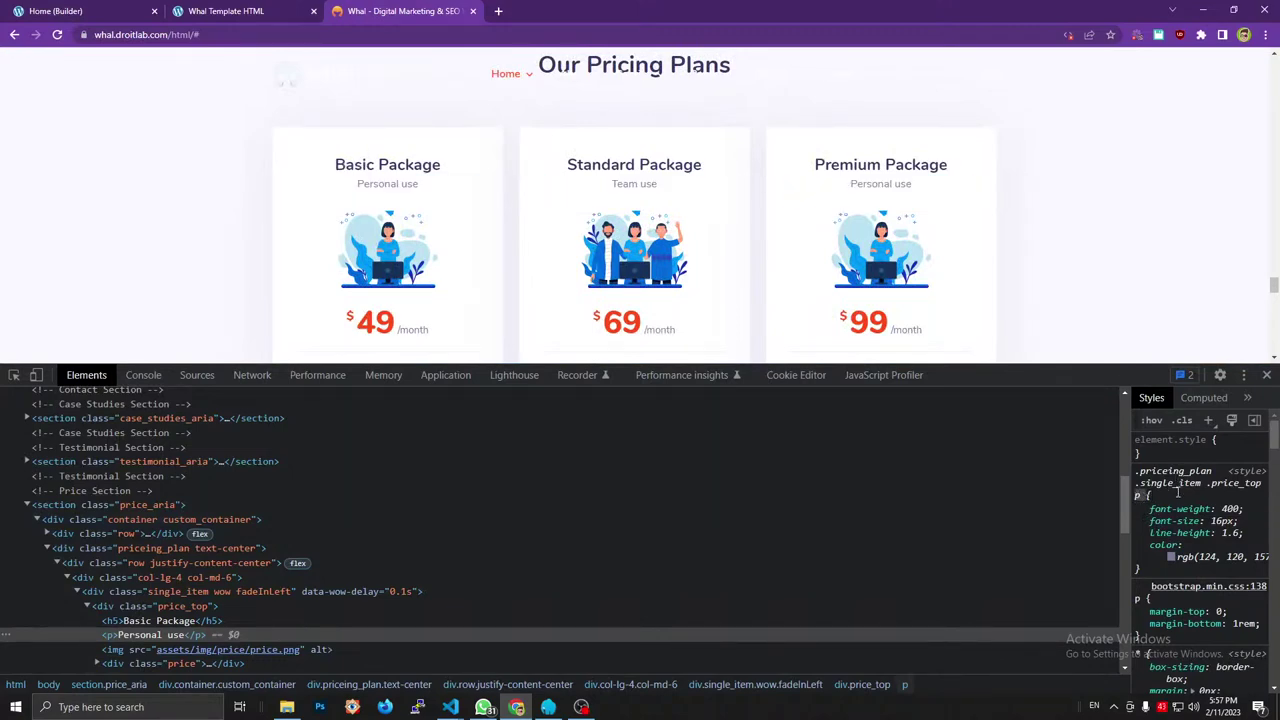
click(250, 10)
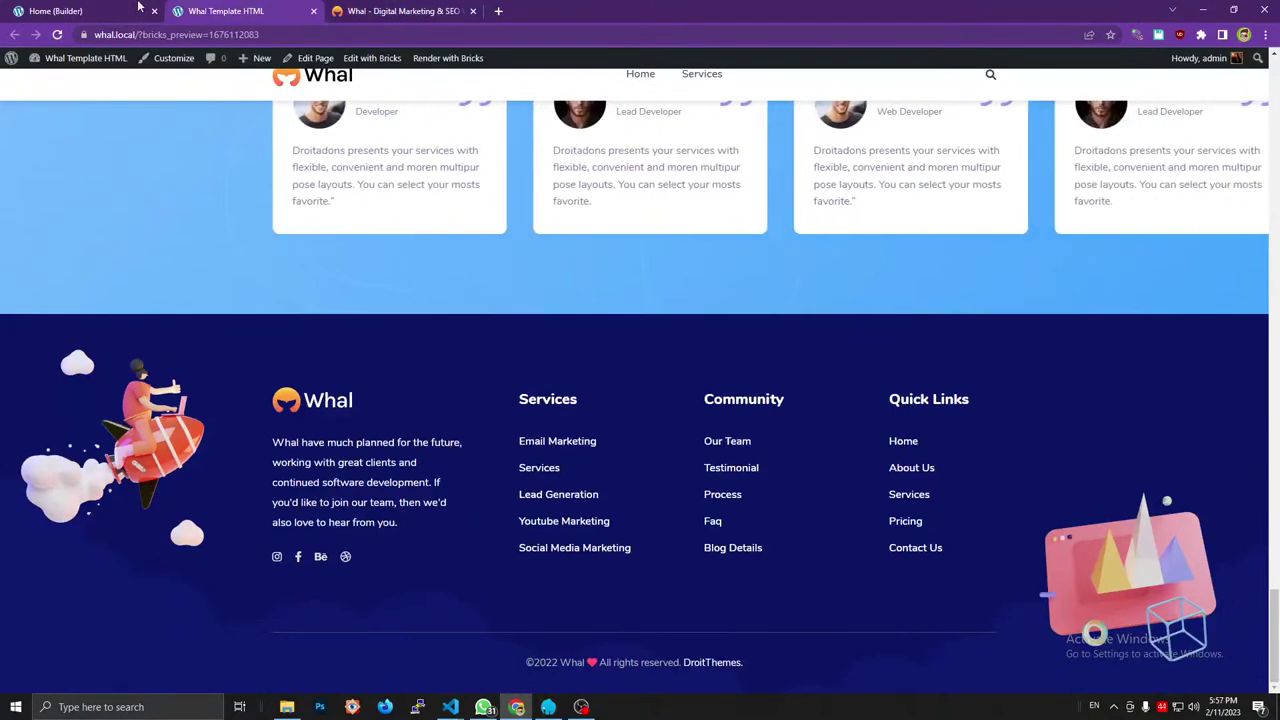
click(400, 11)
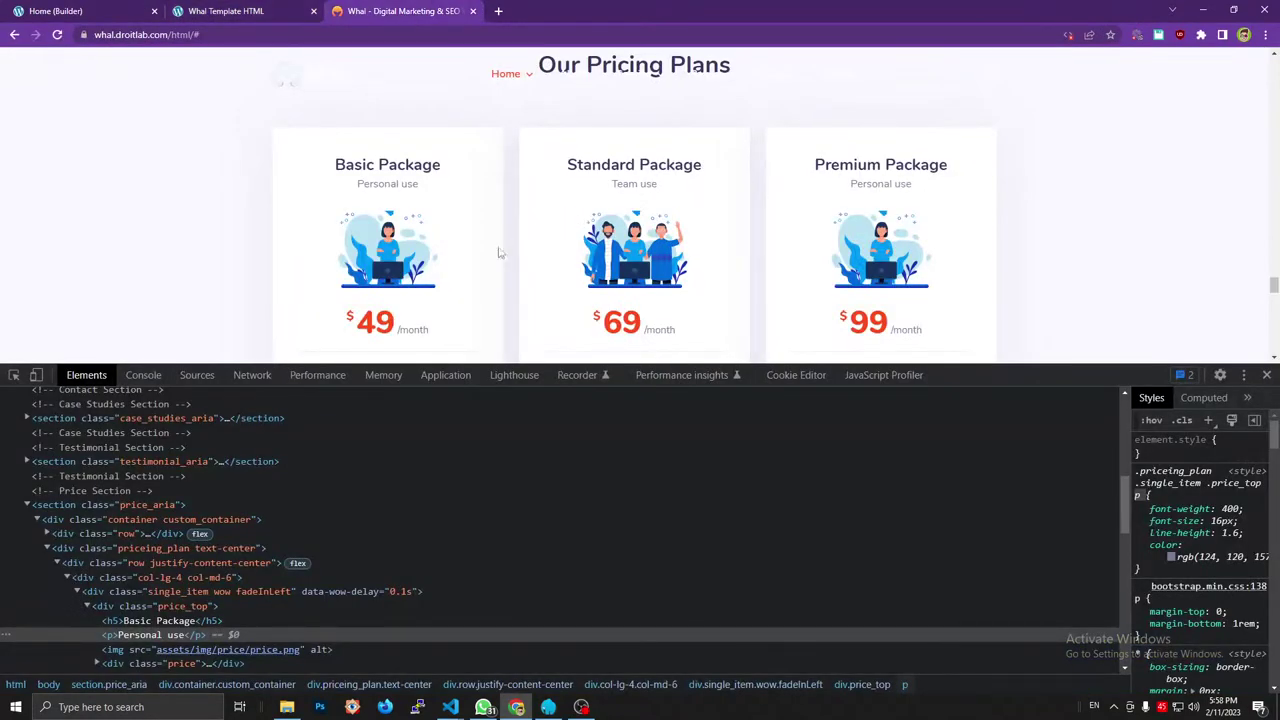
click(131, 648)
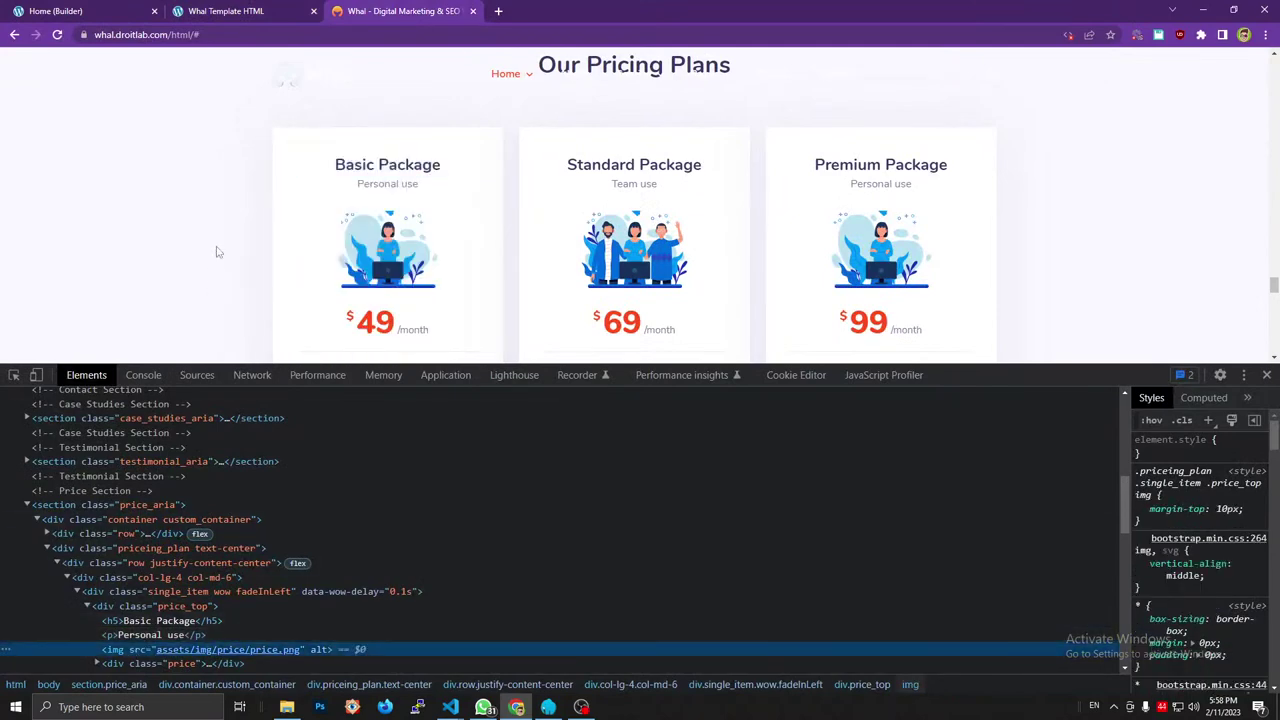
click(140, 10)
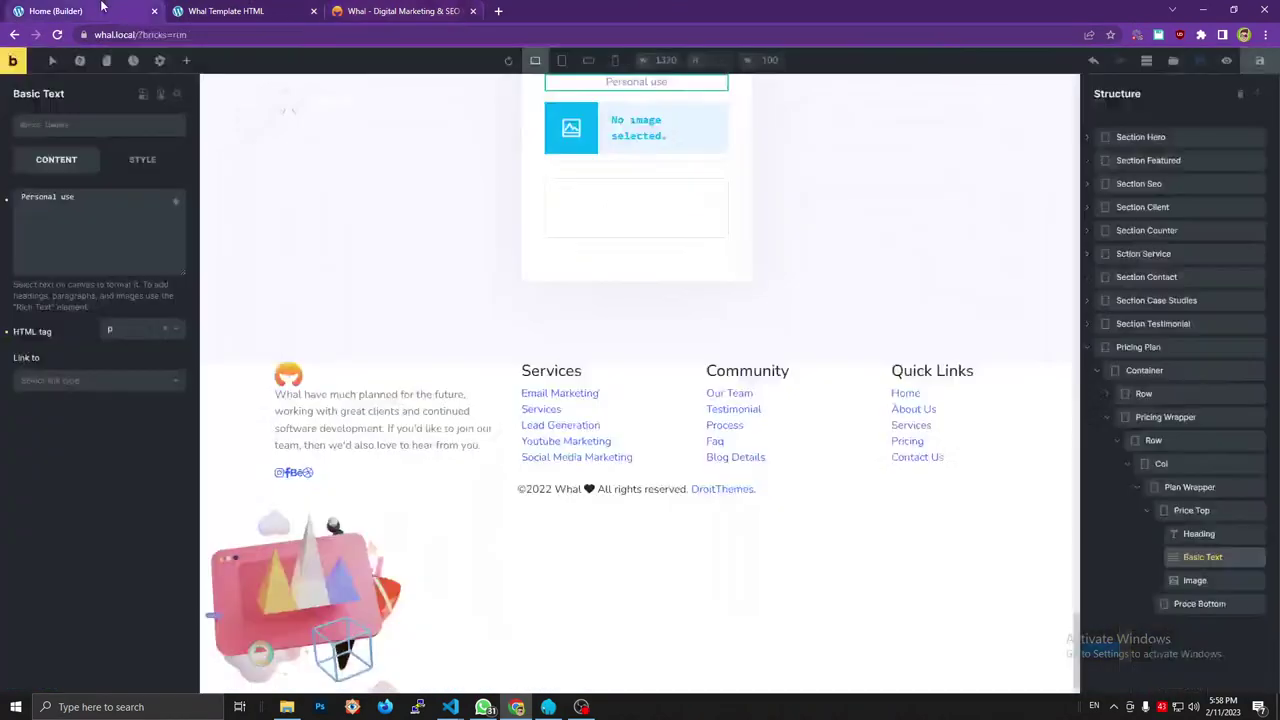
Upload the reference illustration and insert price.png into the Price Top image element.
click(1192, 585)
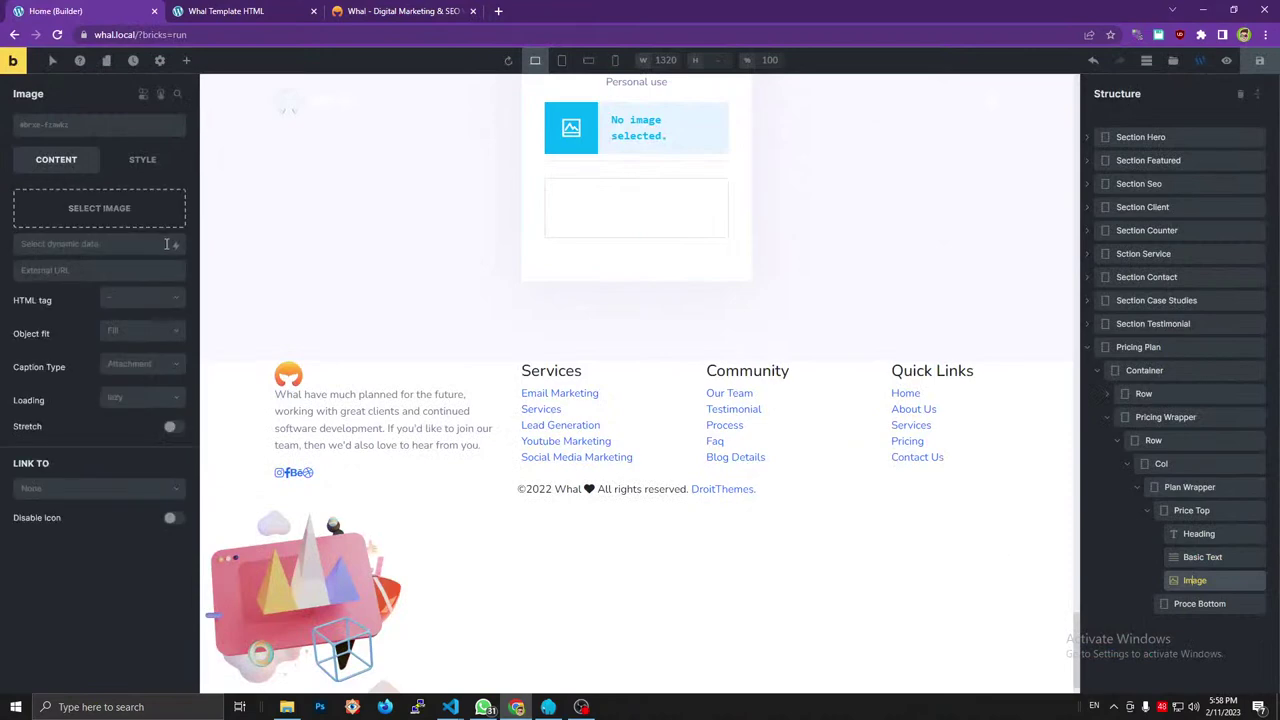
click(137, 212)
click(381, 11)
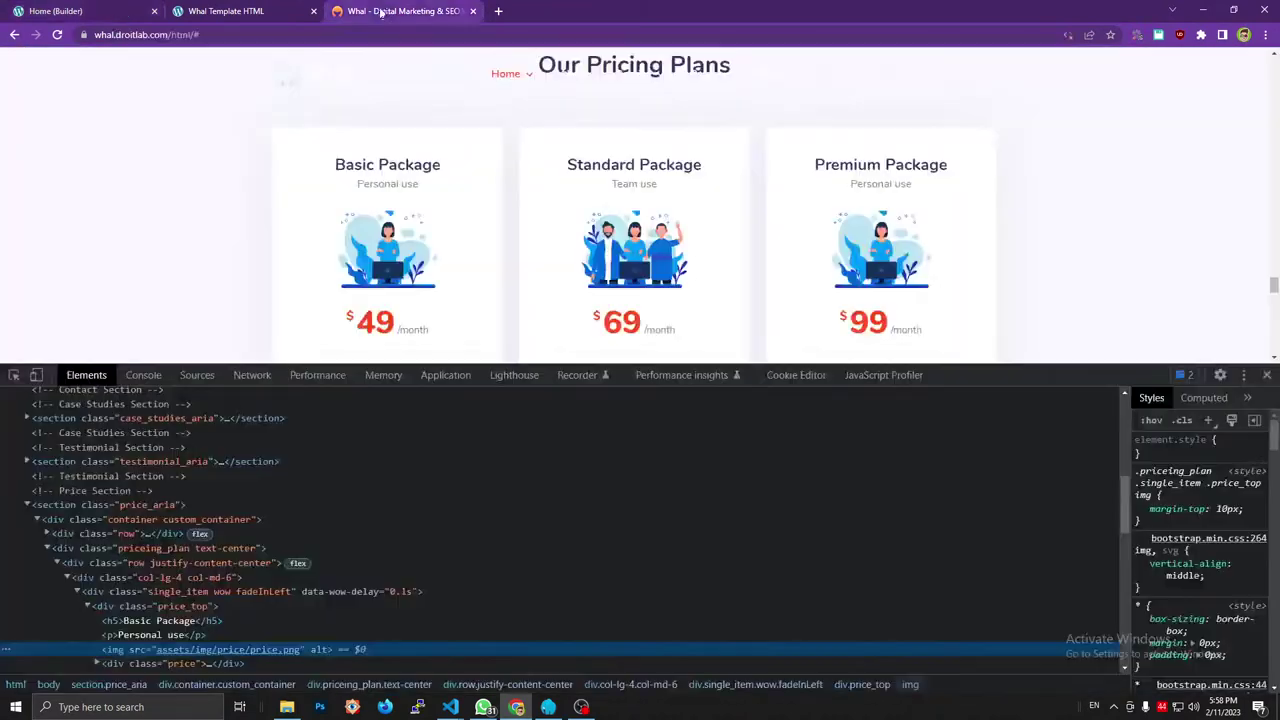
mouse_move(204, 651)
key(super+e)
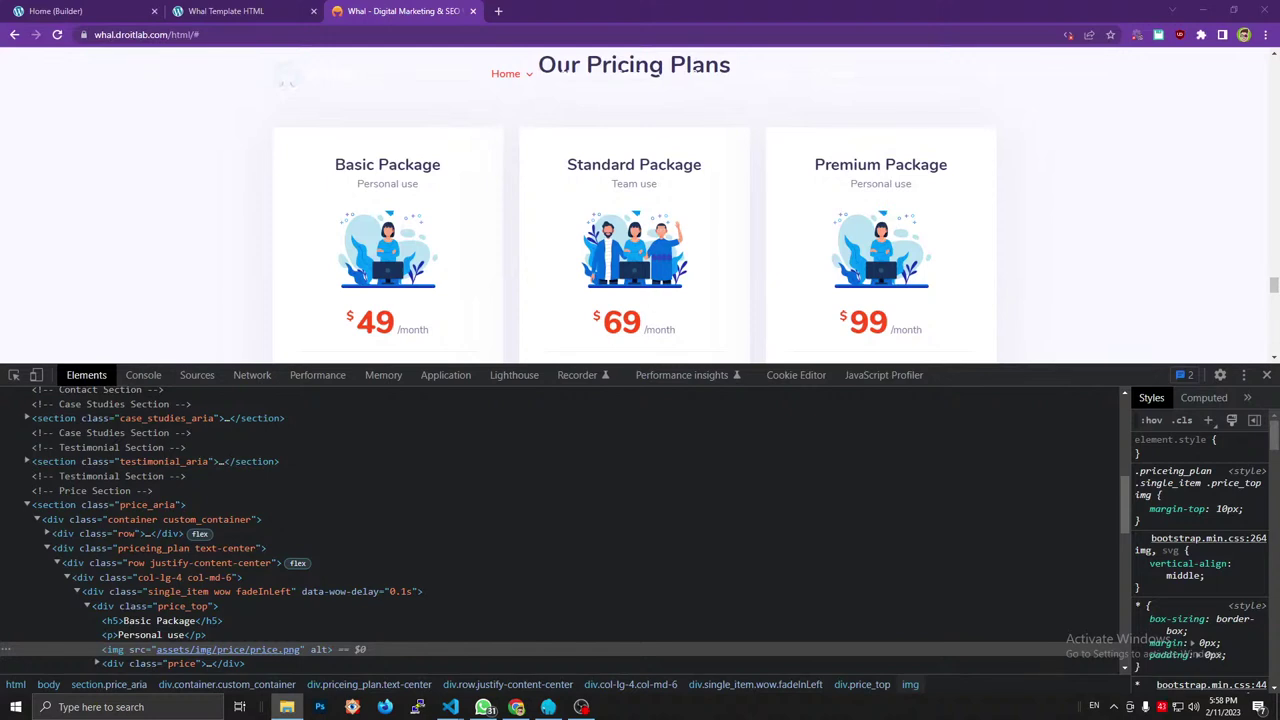
drag(880, 248, 386, 380)
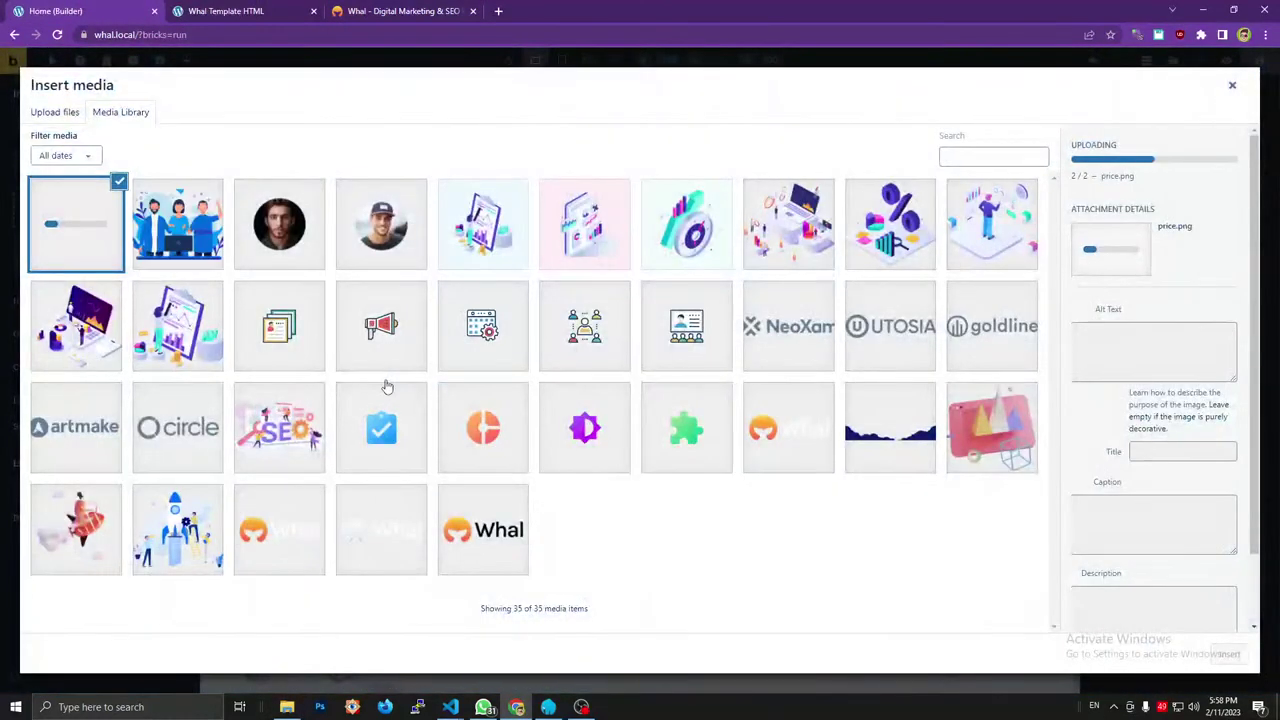
click(166, 262)
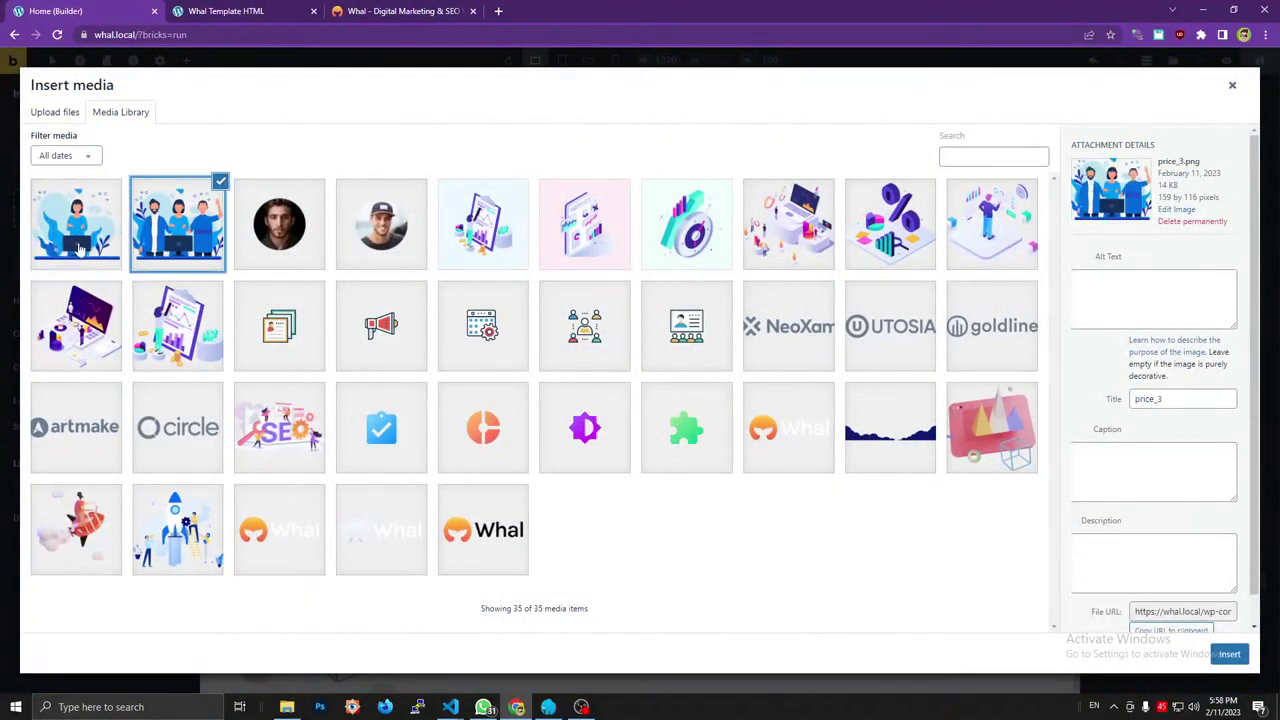
click(85, 245)
click(1229, 655)
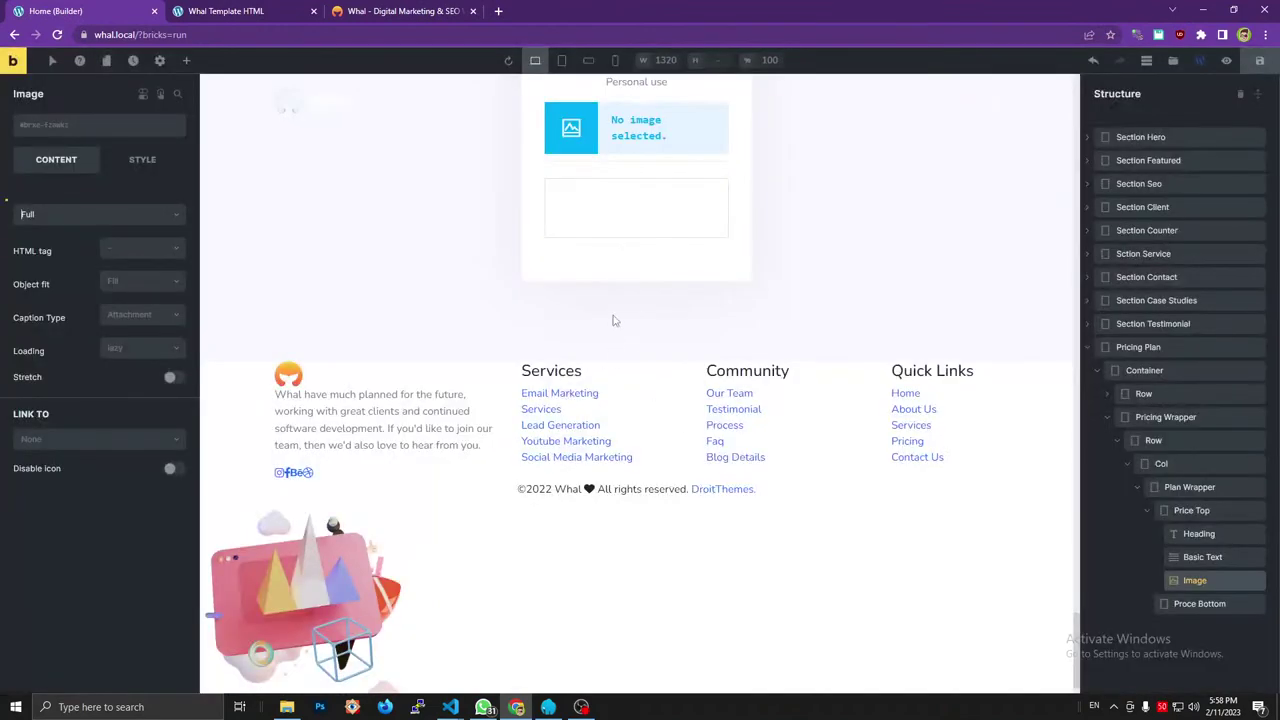
Compare with the reference, collapse the Price Top group and bring up the site preview.
click(380, 11)
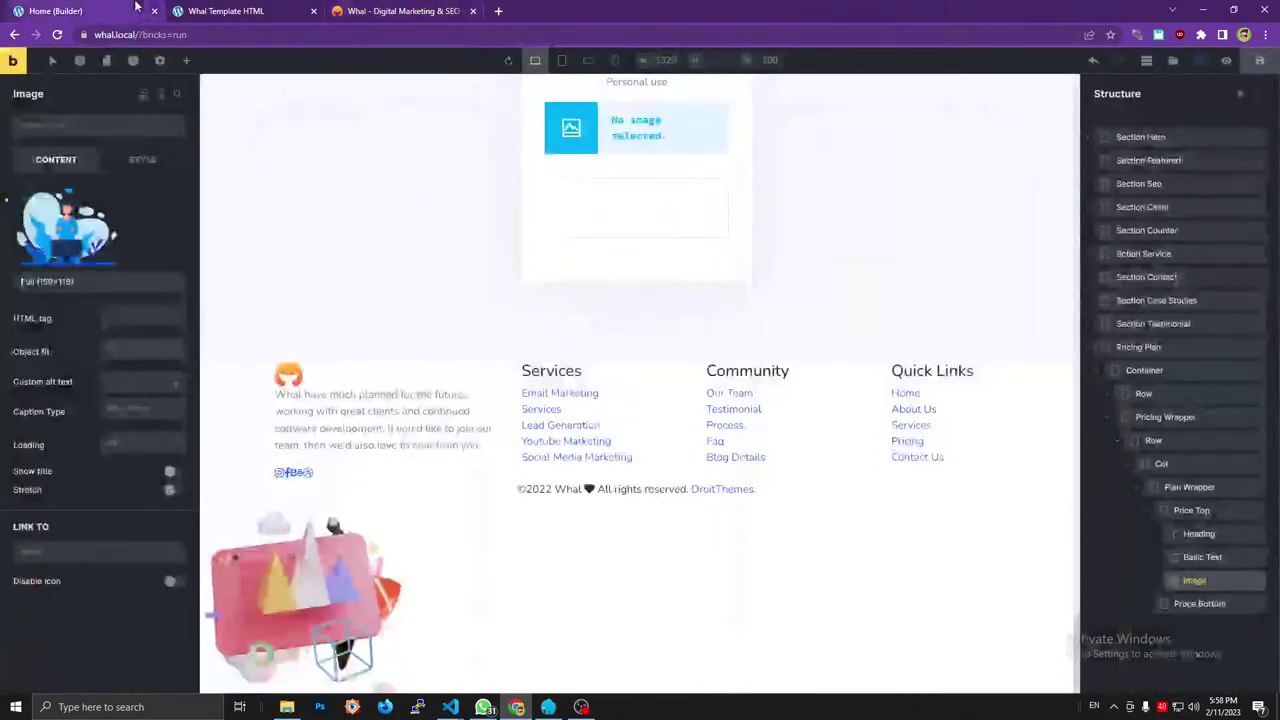
click(55, 11)
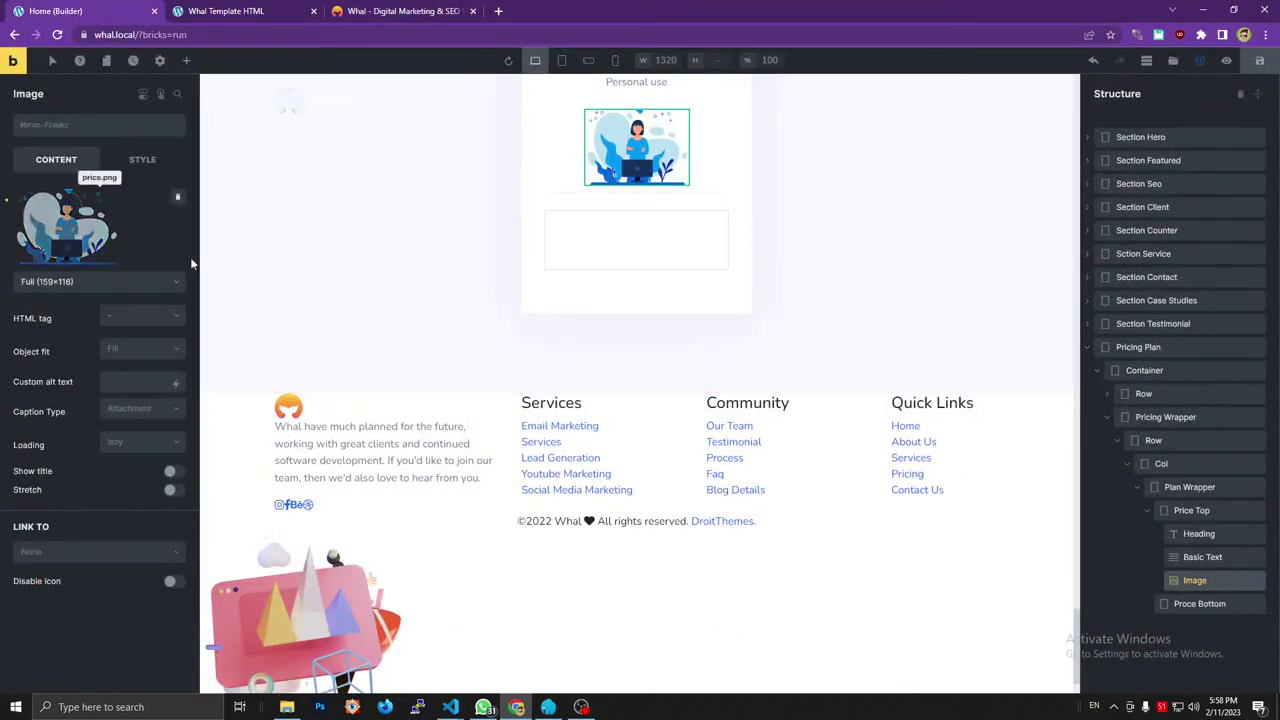
scroll(705, 199, up, 3)
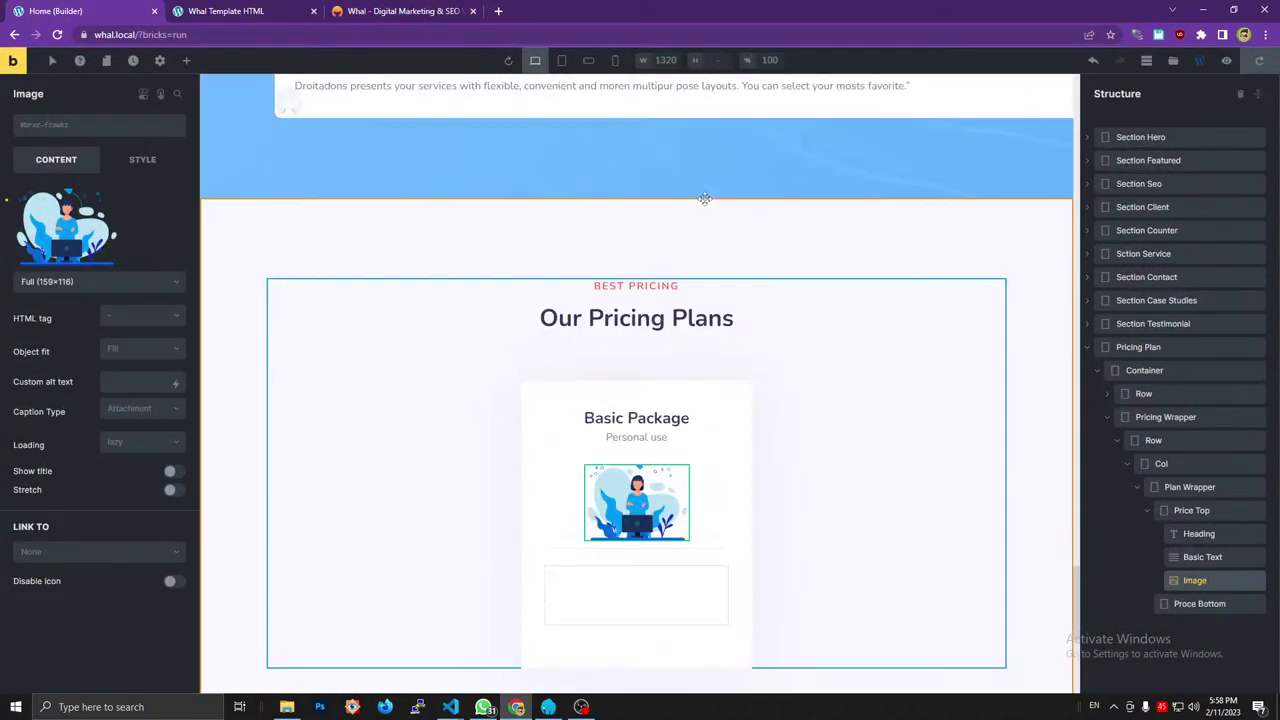
scroll(705, 199, down, 3)
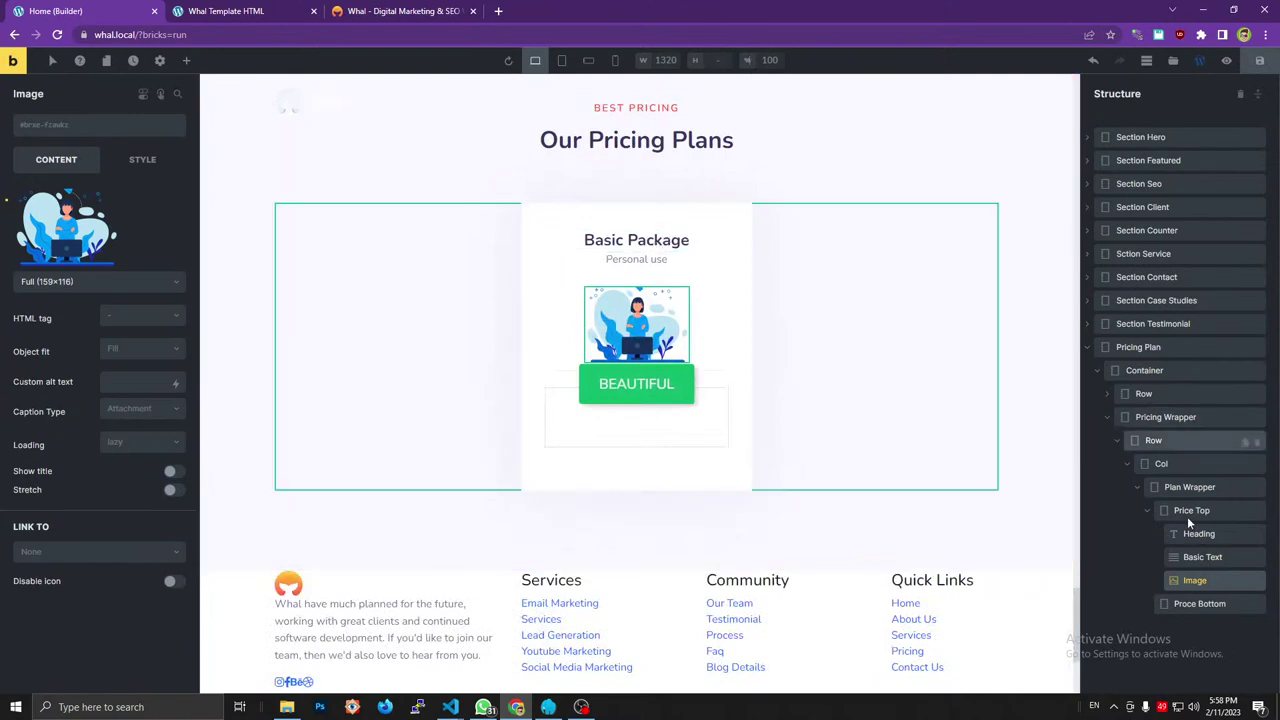
click(1148, 511)
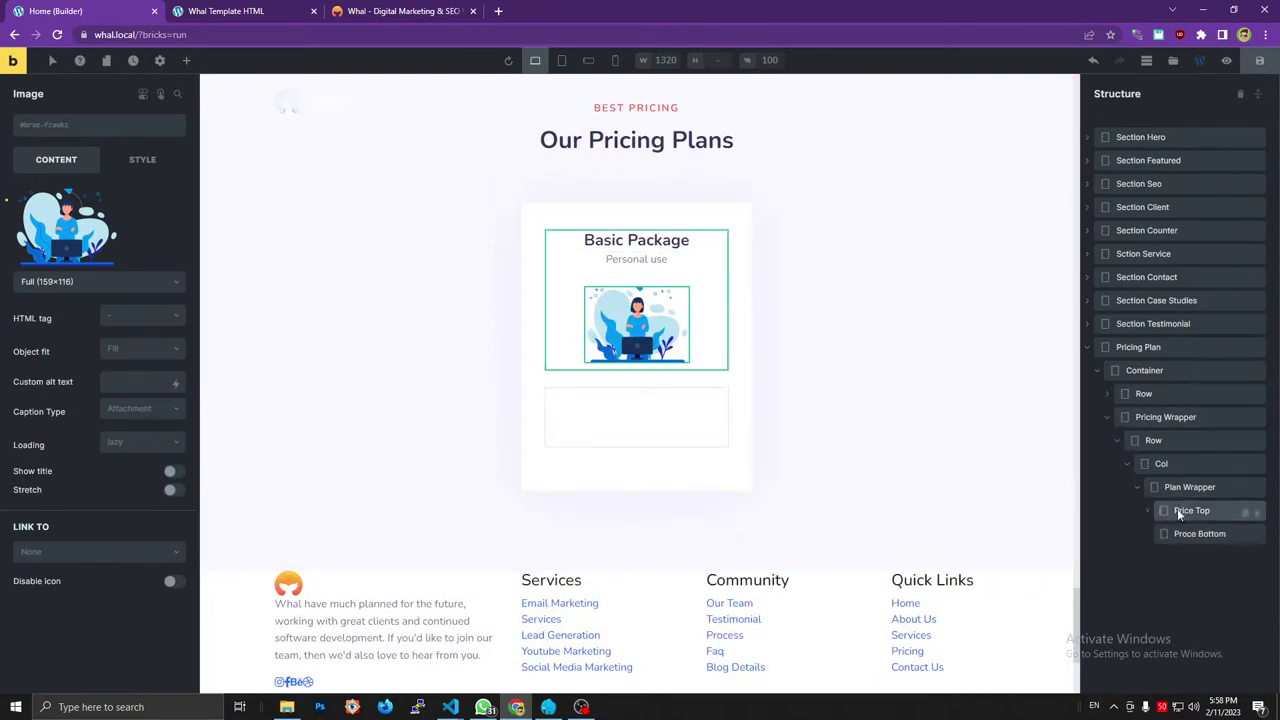
click(1179, 514)
click(1195, 533)
click(228, 11)
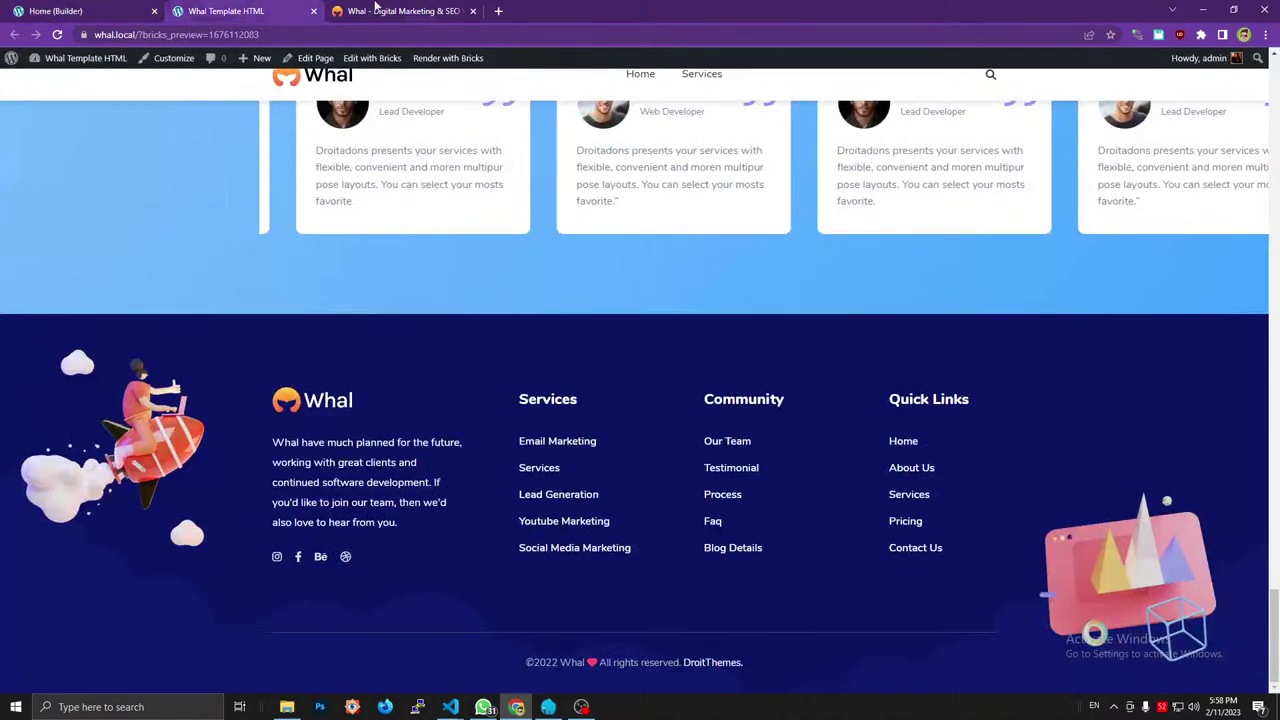
Inspect the reference's div.price and its three spans in DevTools.
click(375, 11)
scroll(400, 166, down, 2)
click(404, 172)
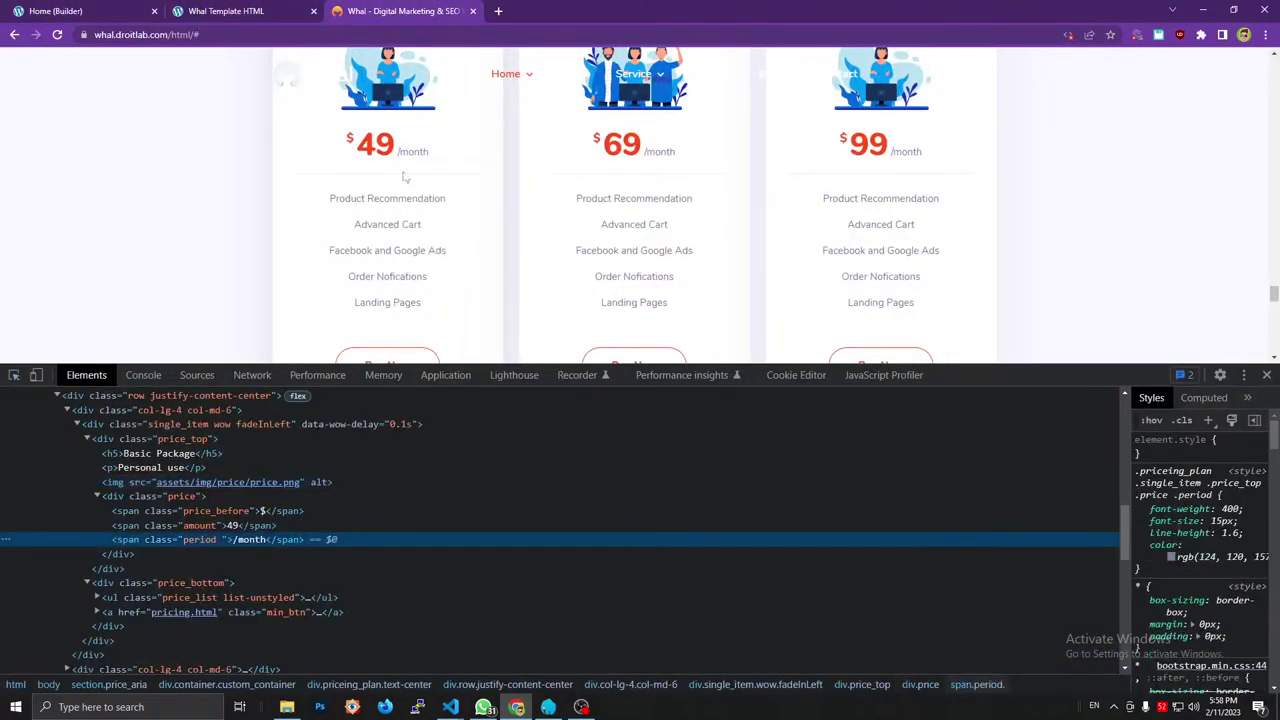
click(97, 497)
click(87, 439)
click(87, 439)
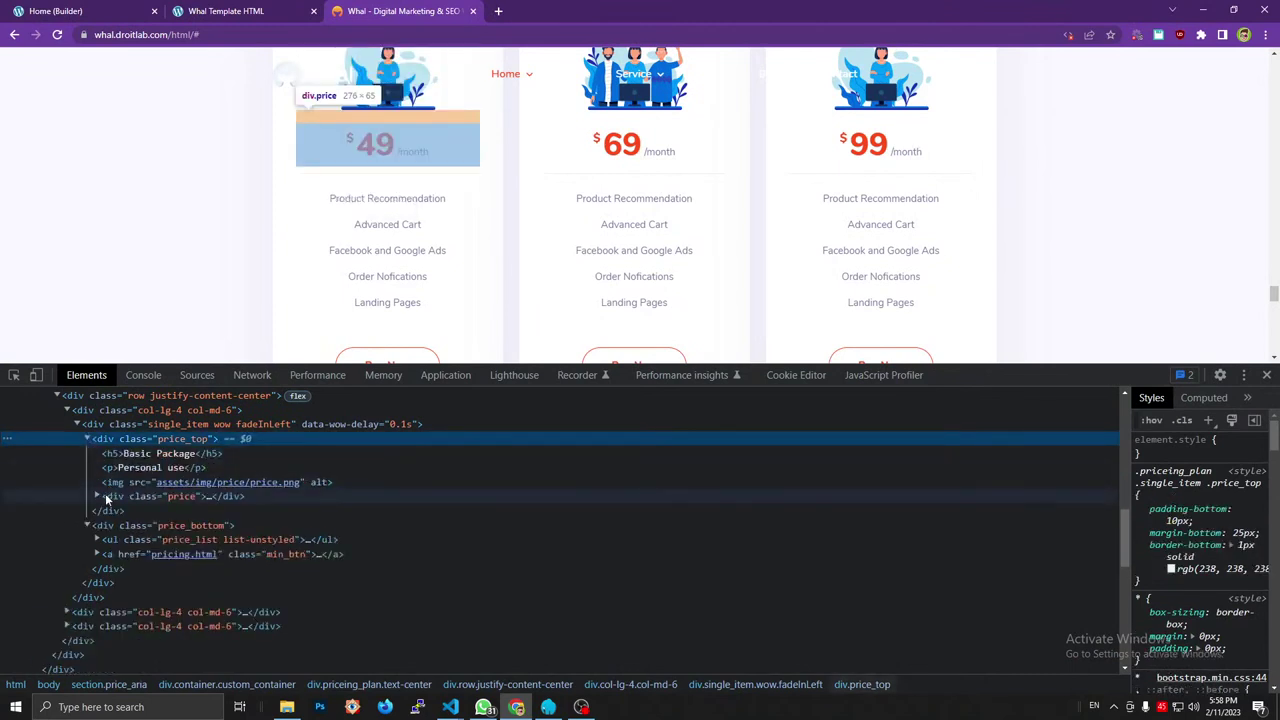
click(178, 497)
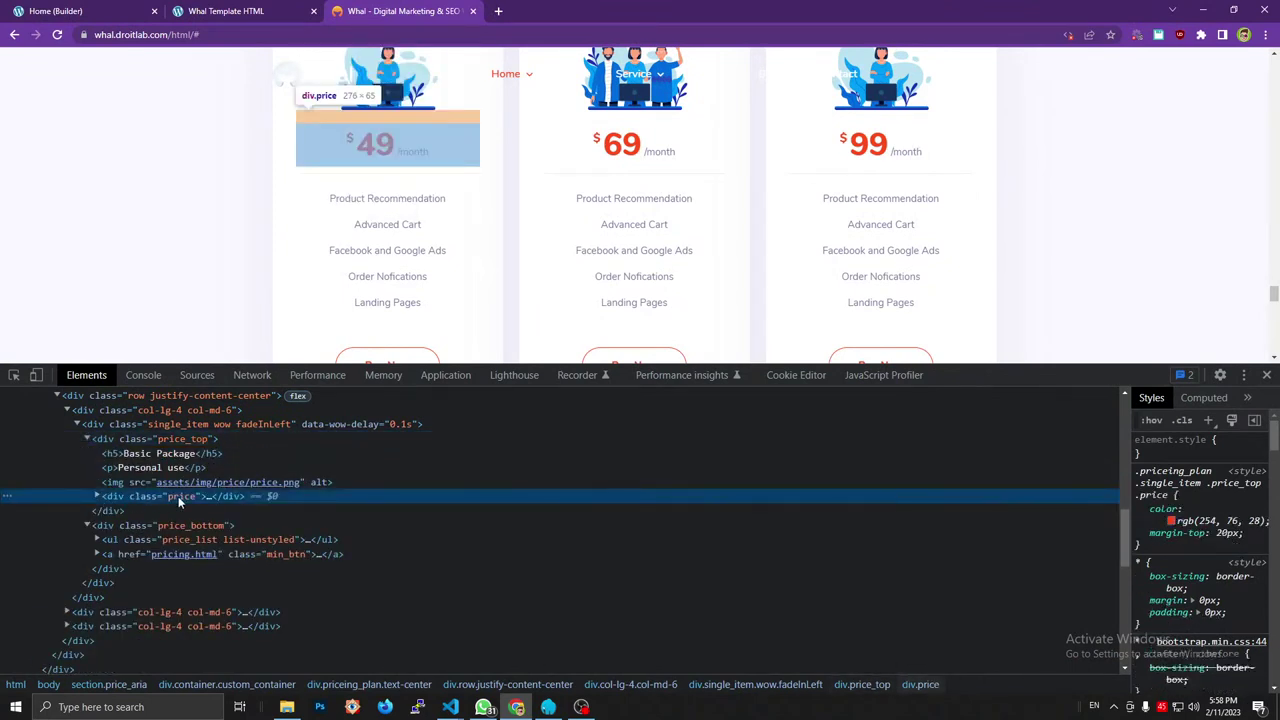
double_click(178, 496)
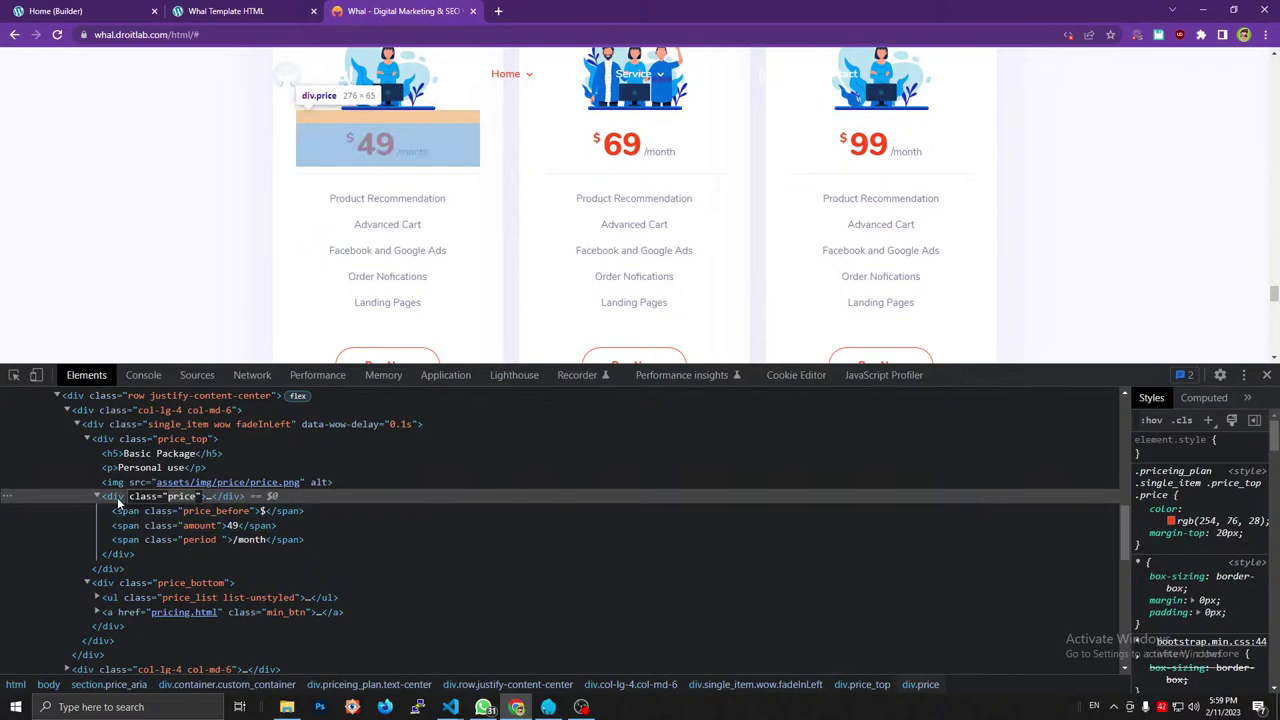
click(220, 11)
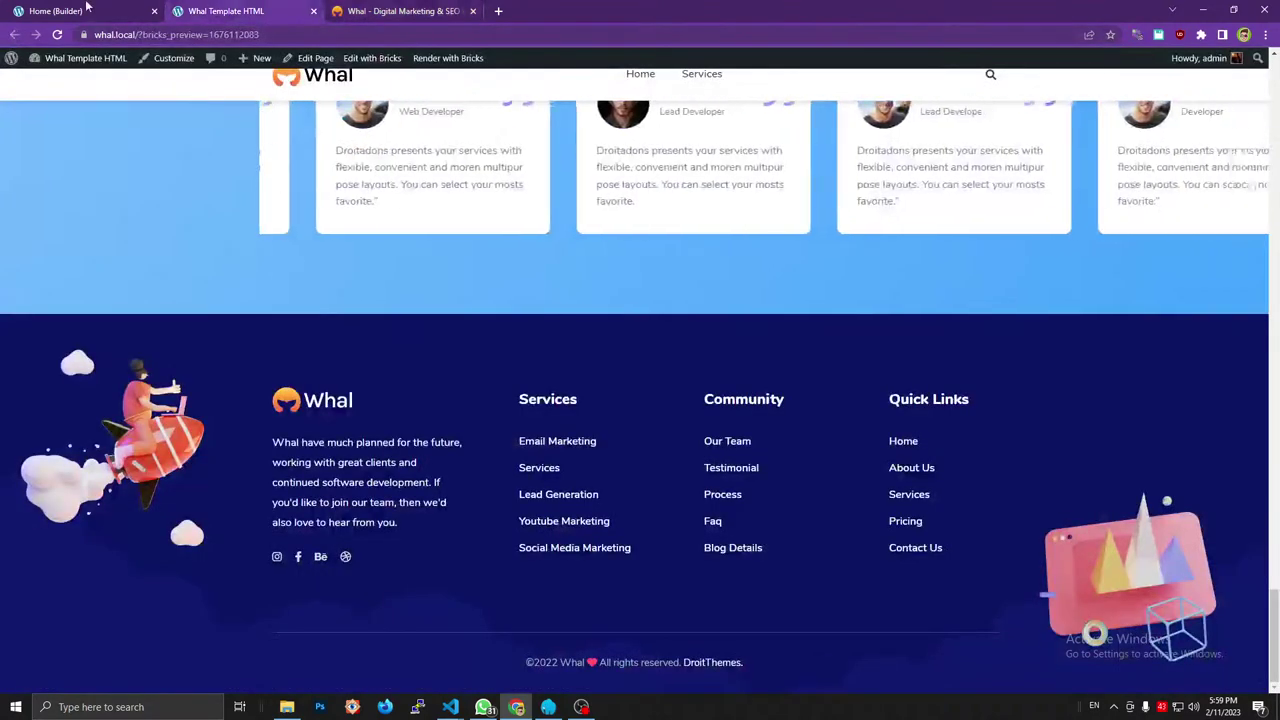
click(86, 8)
Add a Div and Basic Text elements into Price Top, nesting one text inside the Div.
click(186, 60)
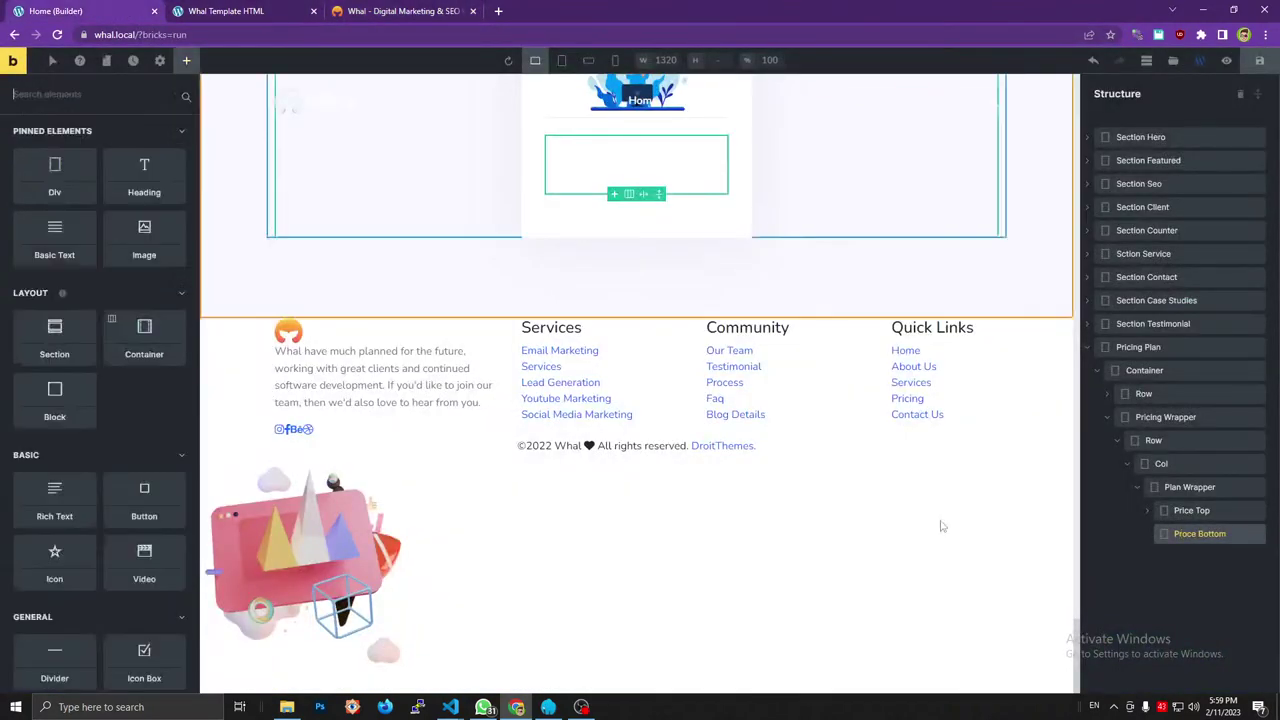
click(1155, 512)
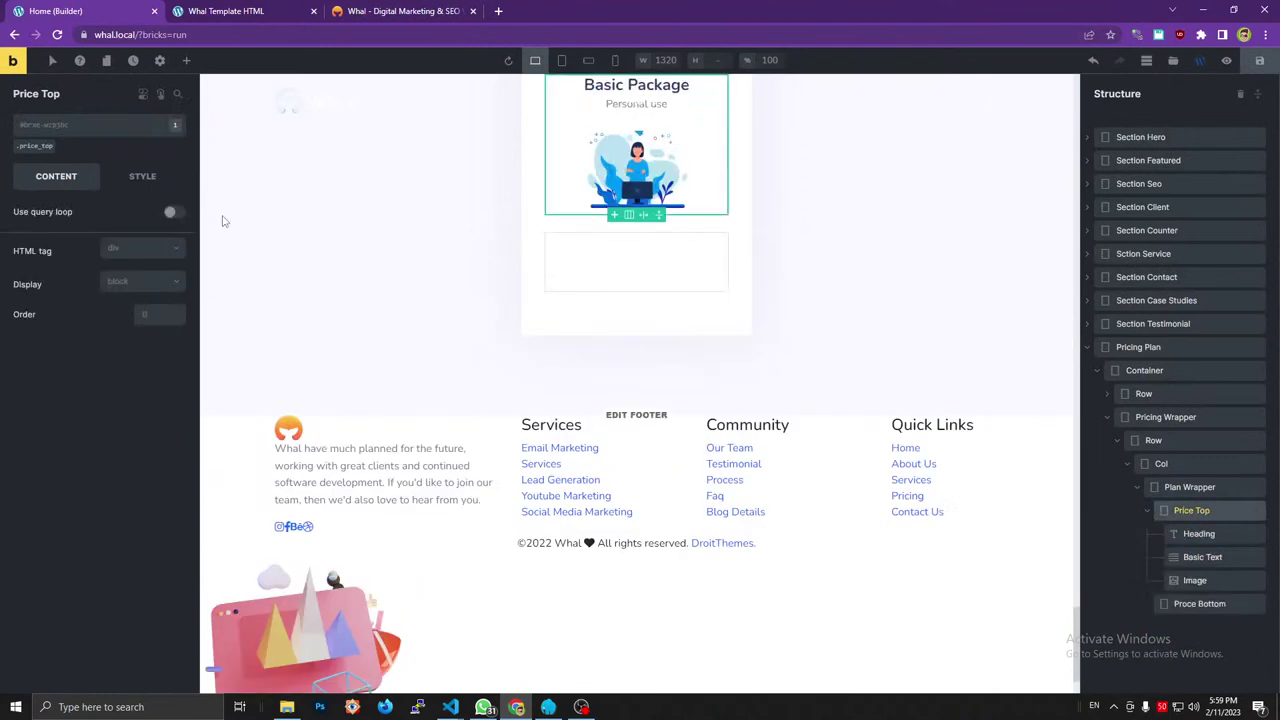
click(185, 62)
click(54, 176)
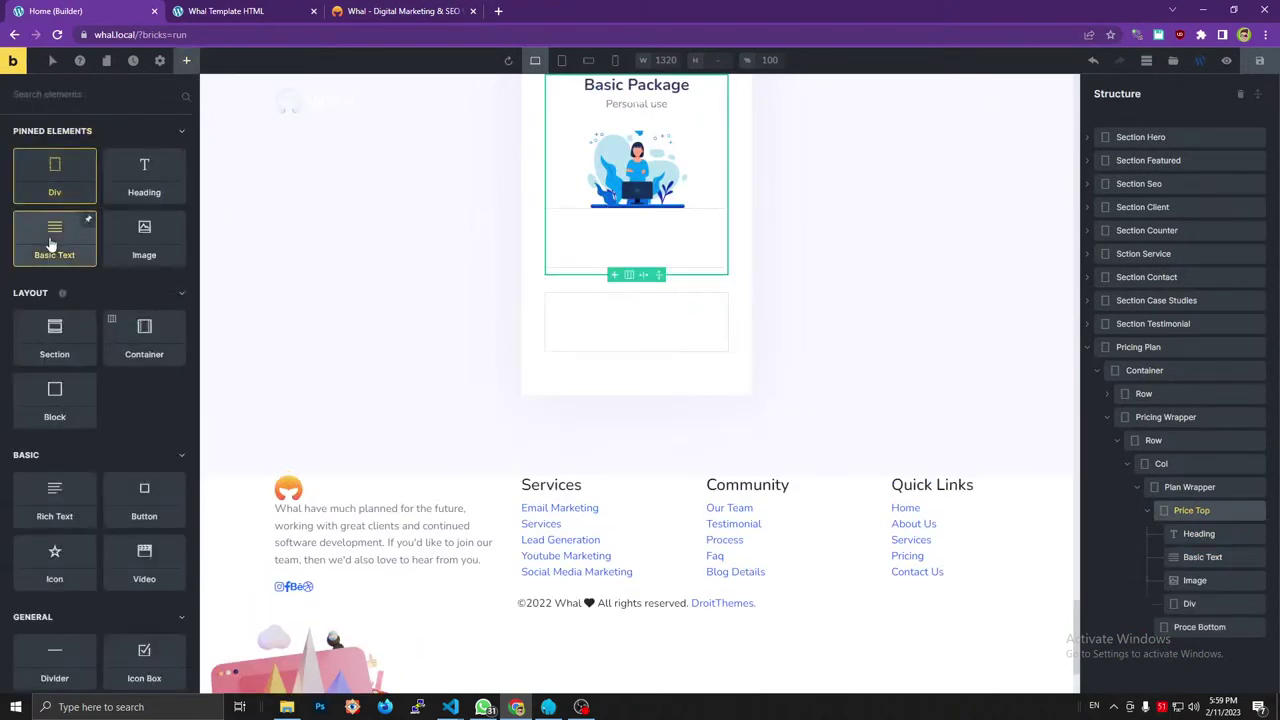
click(52, 243)
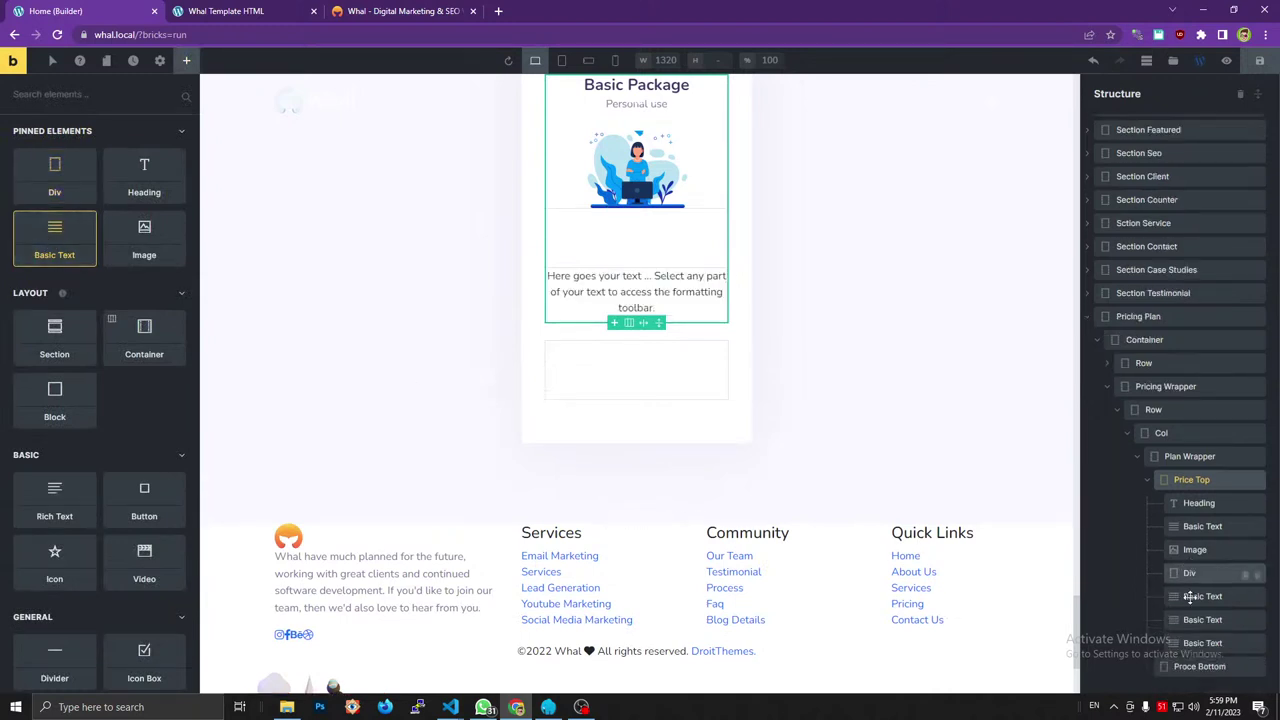
mouse_move(1180, 590)
mouse_down()
mouse_move(1182, 575)
mouse_move(1188, 606)
mouse_up()
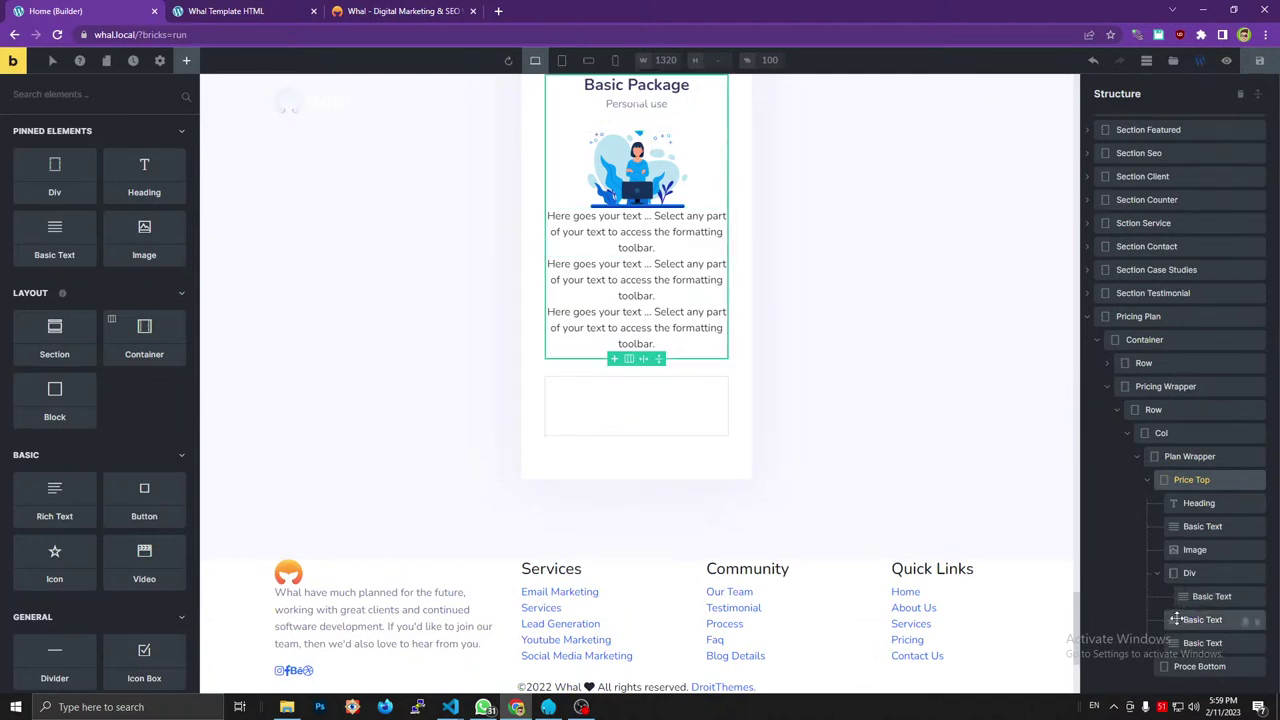
Move the other two Basic Texts into the Div and give it the global price class.
mouse_move(1176, 619)
mouse_down()
mouse_move(1186, 611)
mouse_move(1178, 627)
mouse_up()
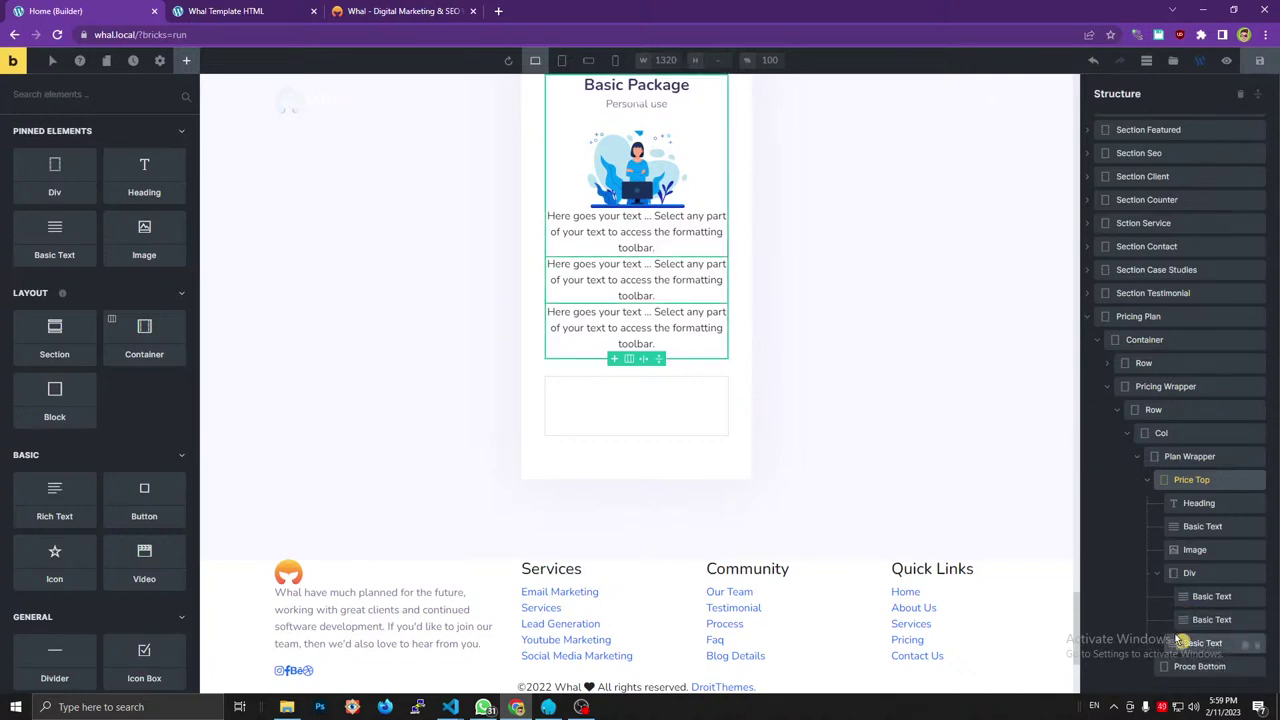
drag(1180, 640, 1180, 630)
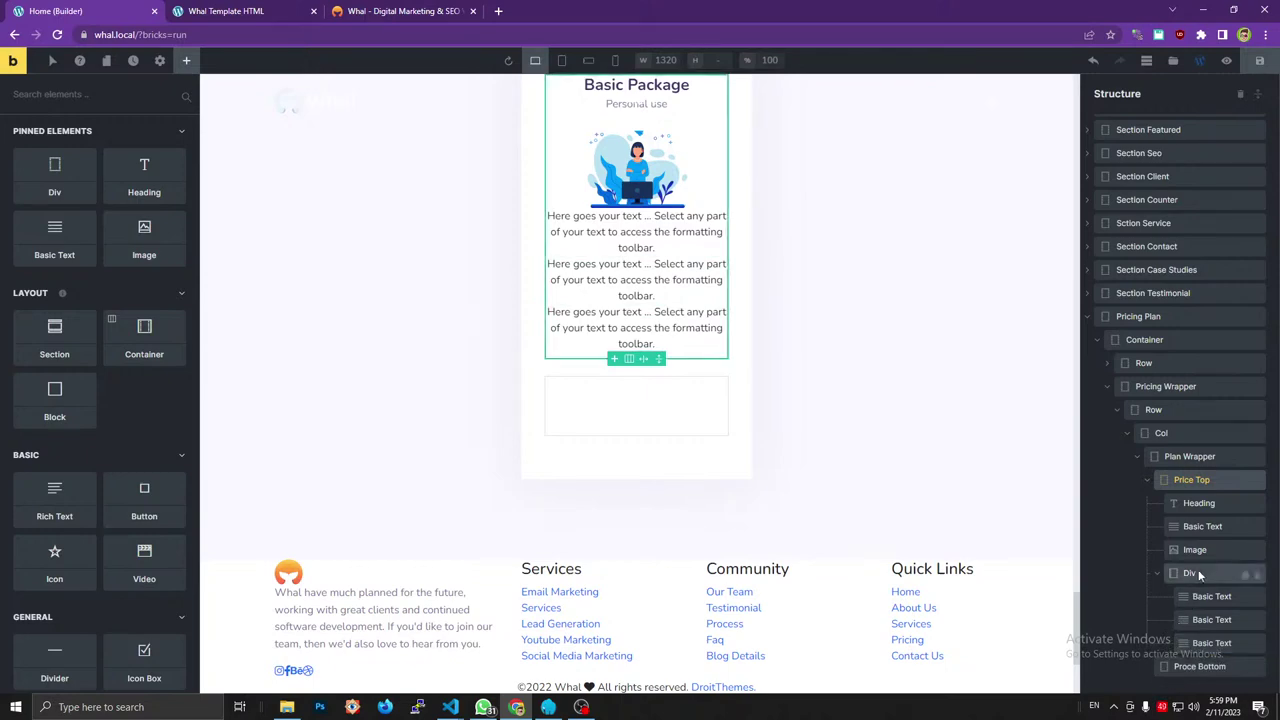
click(180, 35)
text(price)
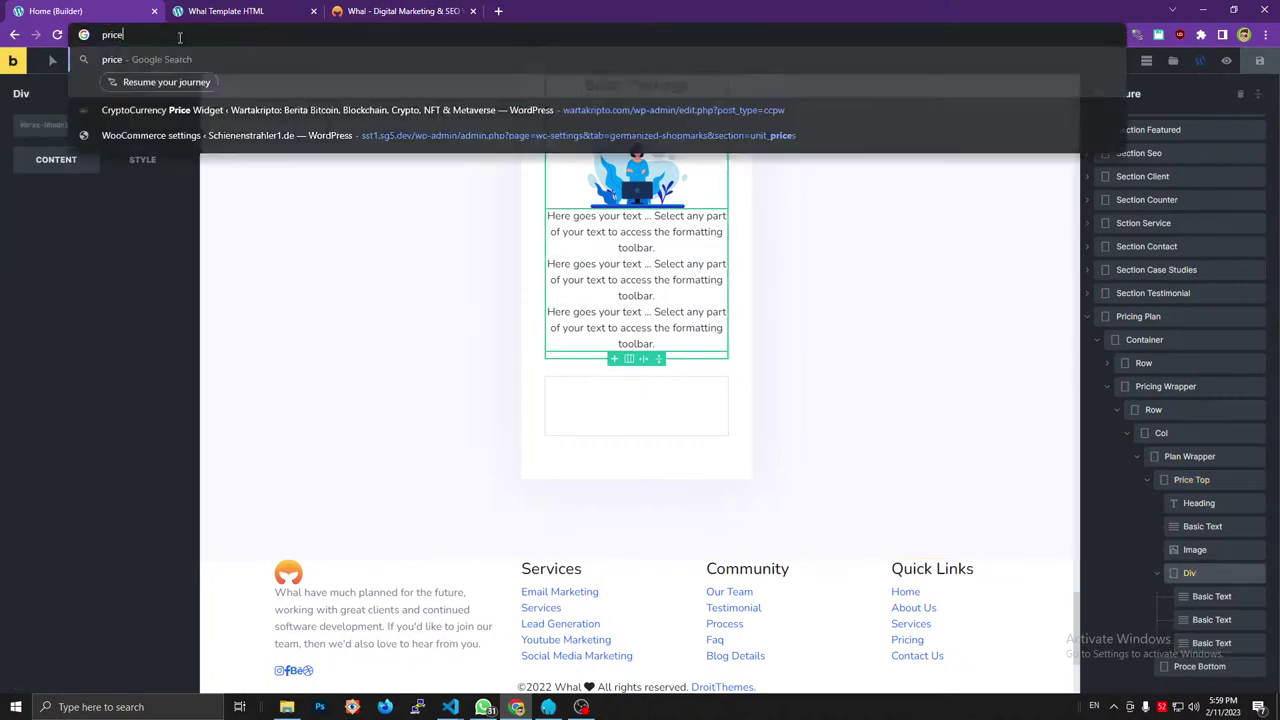
click(400, 11)
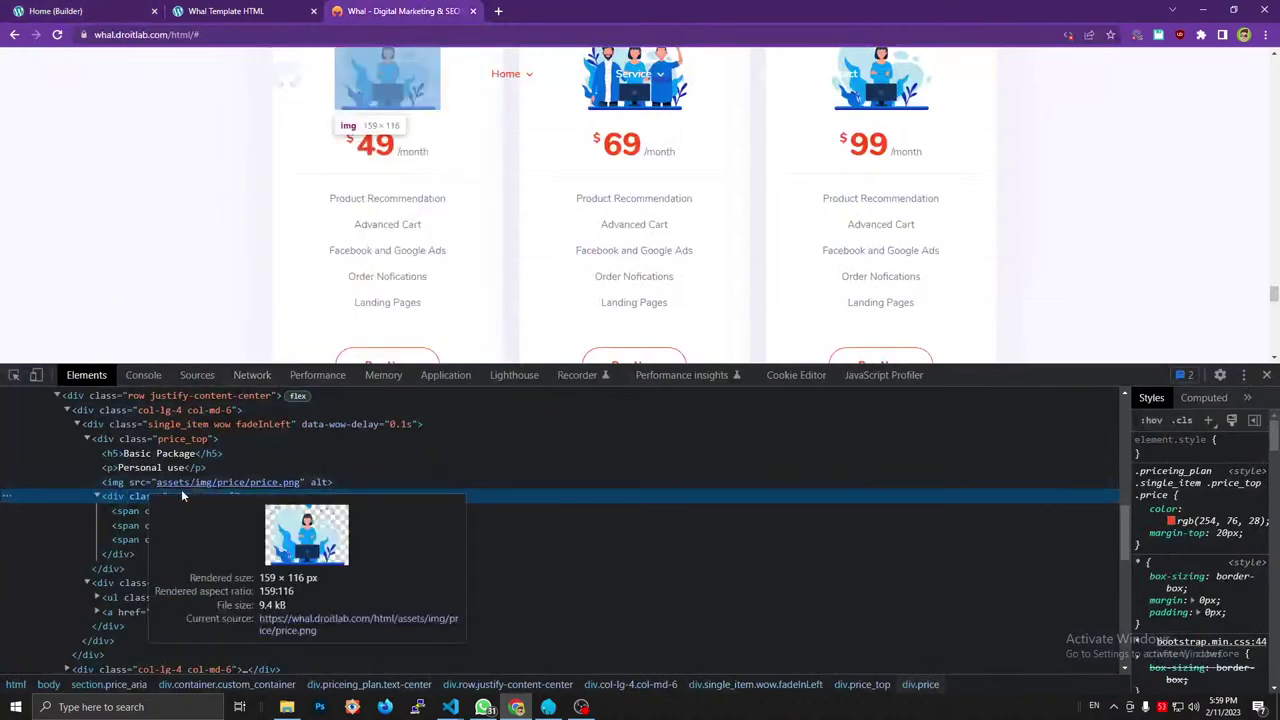
key(ctrl+1)
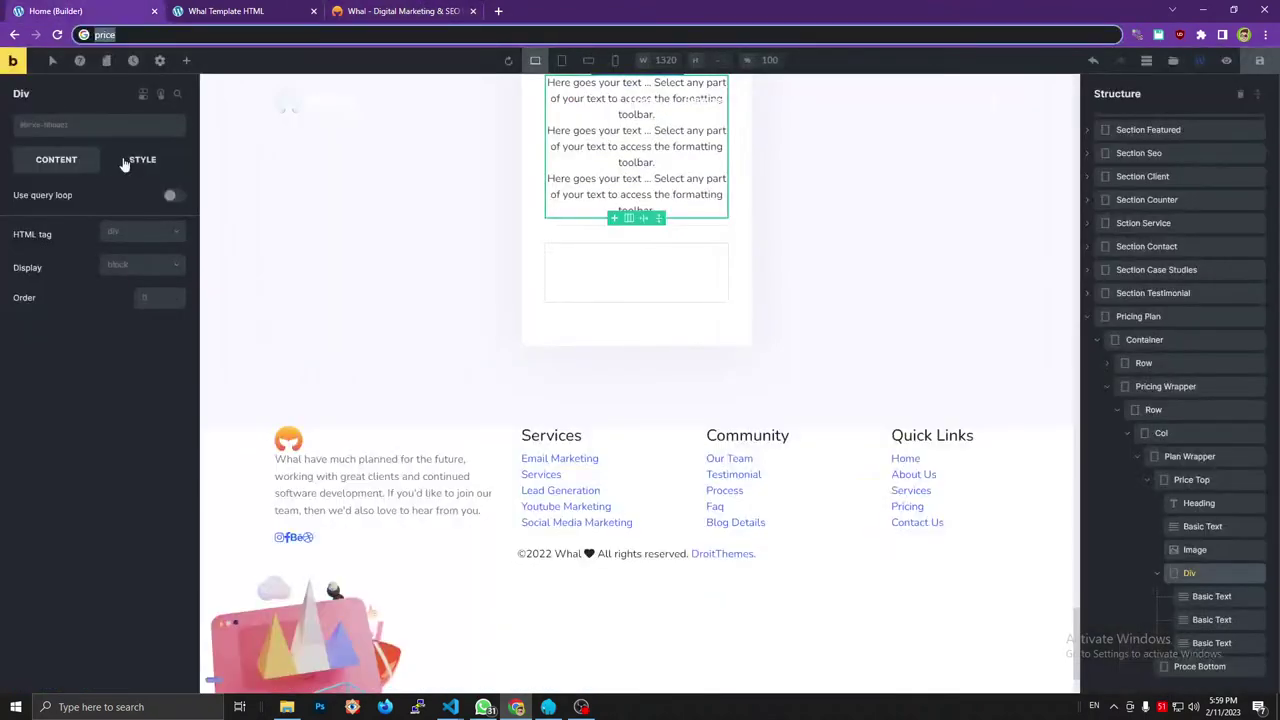
click(116, 128)
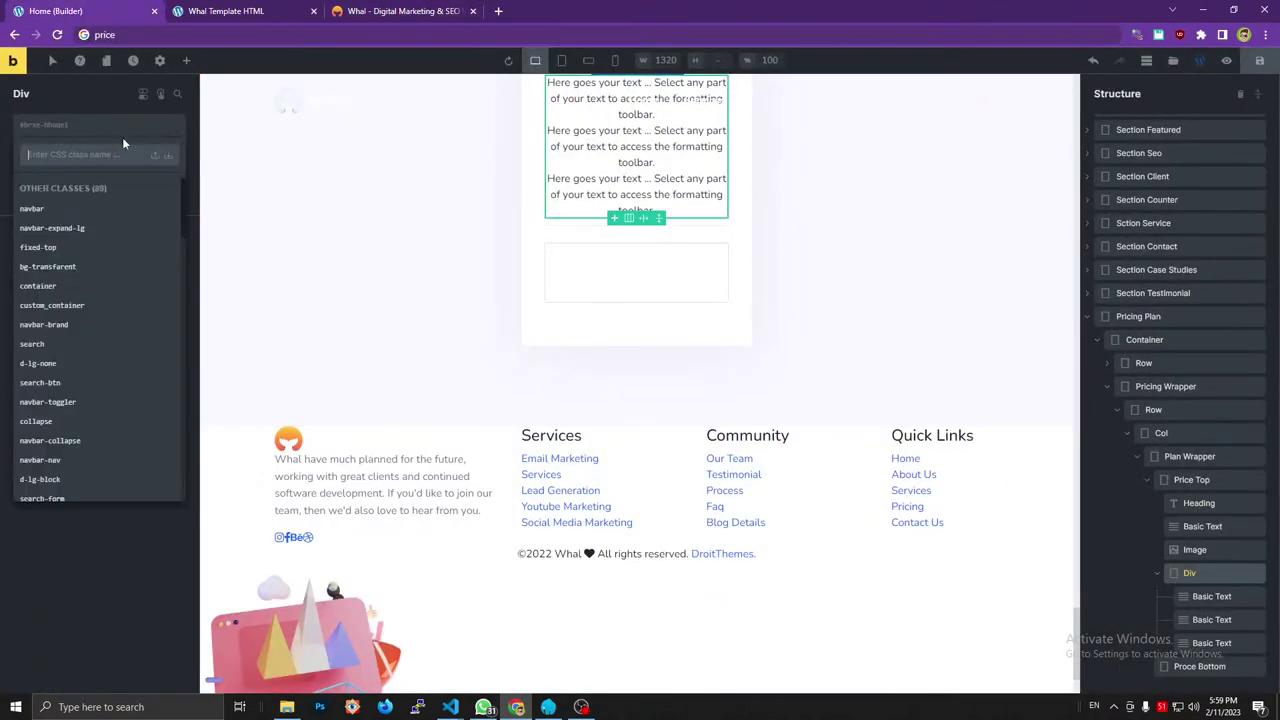
text(price)
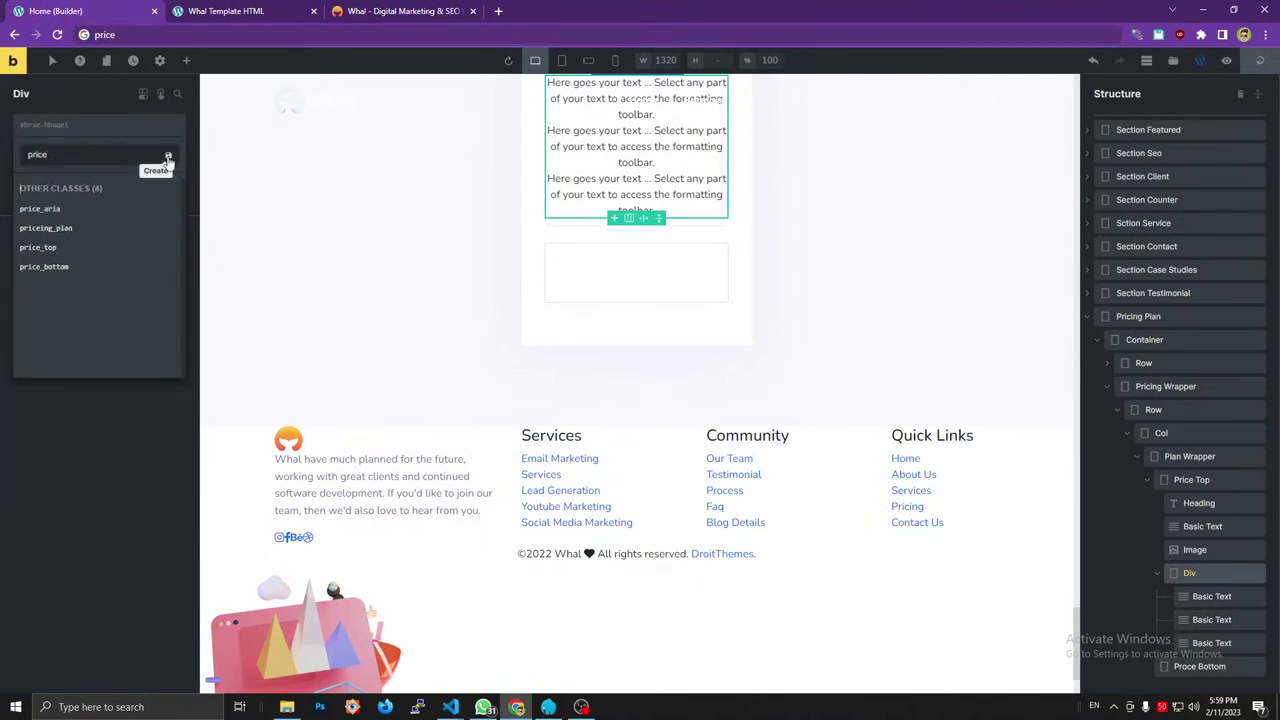
click(167, 155)
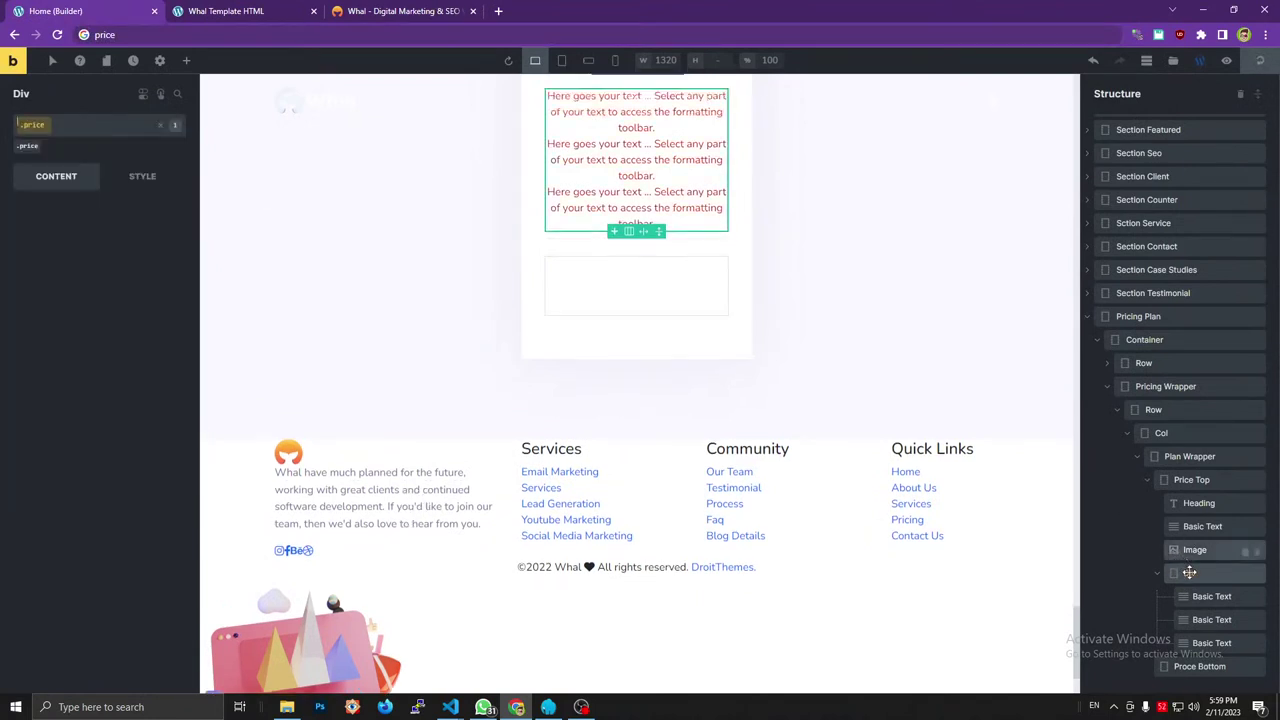
Rename the Div to 'Price' and check the reference's currency symbol span.
double_click(1189, 572)
text(Price)
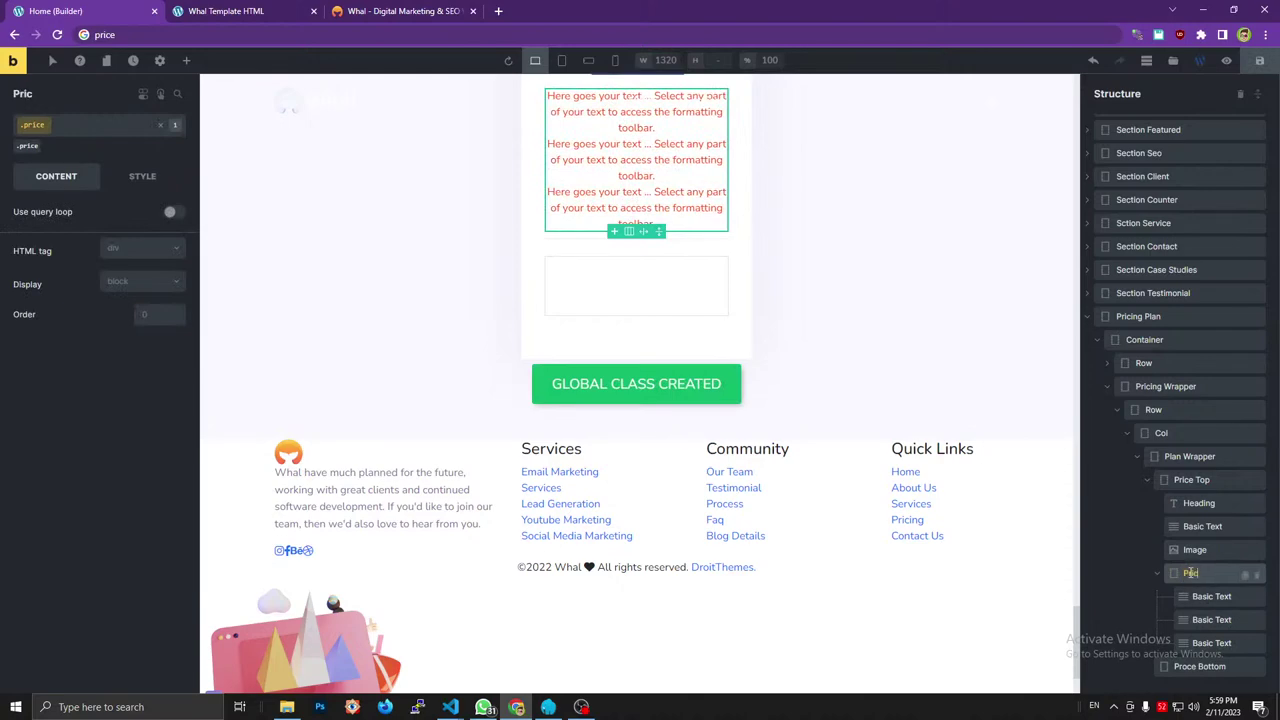
key(Return)
click(425, 8)
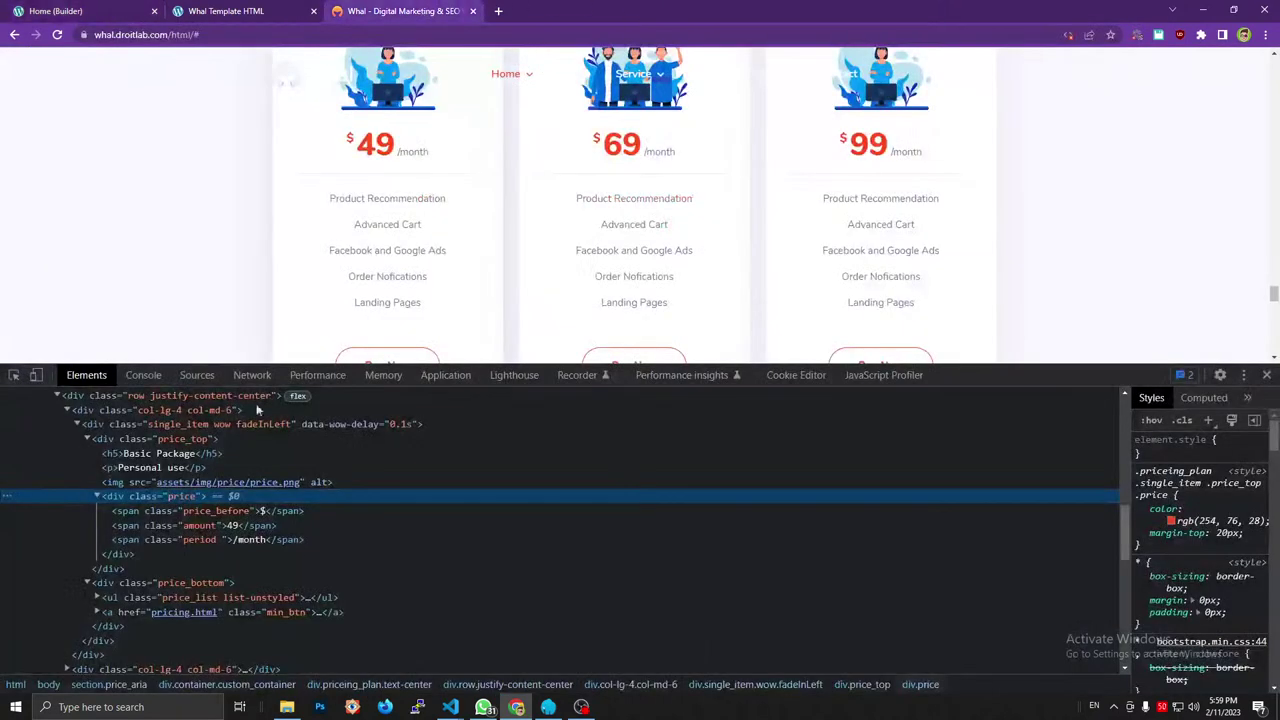
click(224, 510)
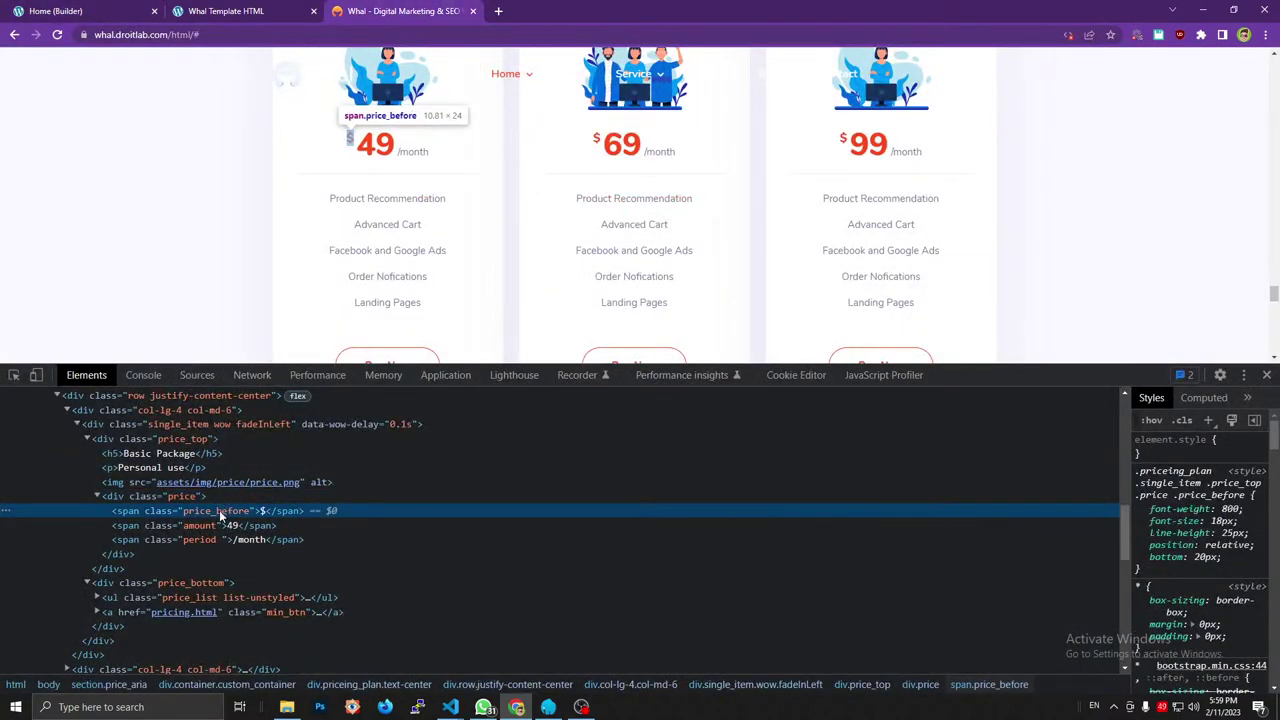
click(136, 19)
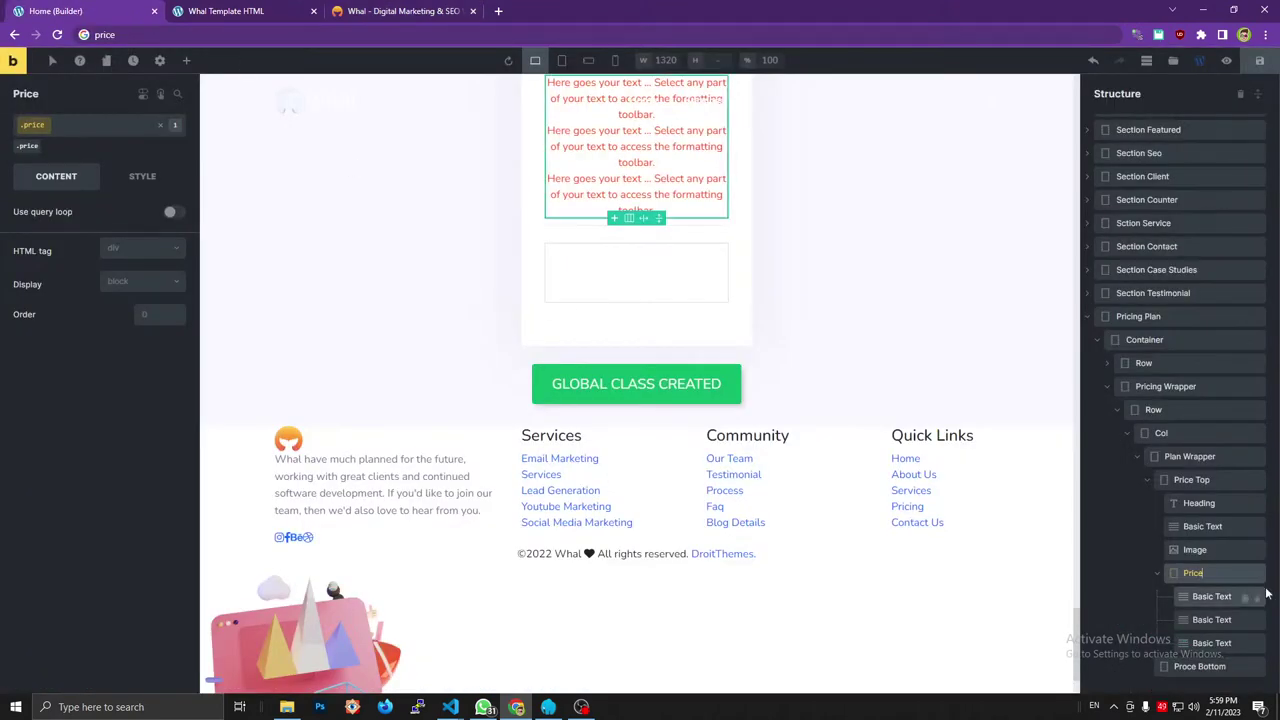
click(1219, 597)
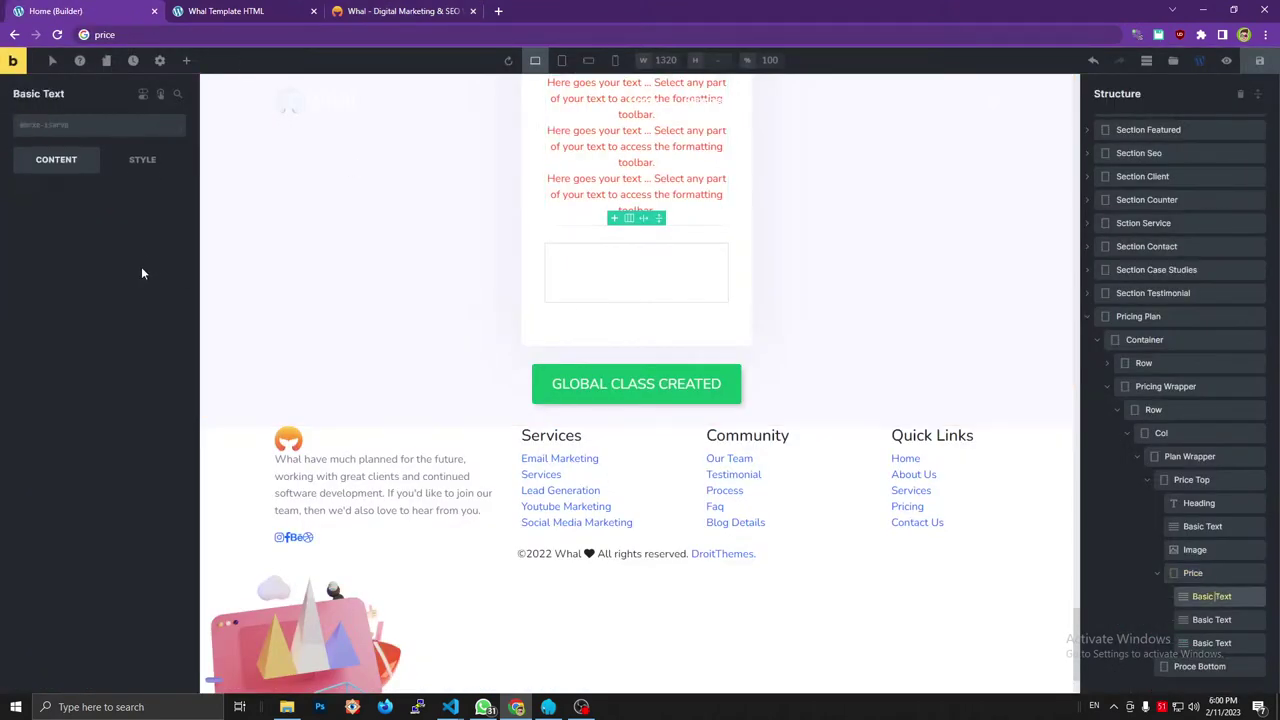
Make the first text a span with class price_before and content '$'.
click(112, 329)
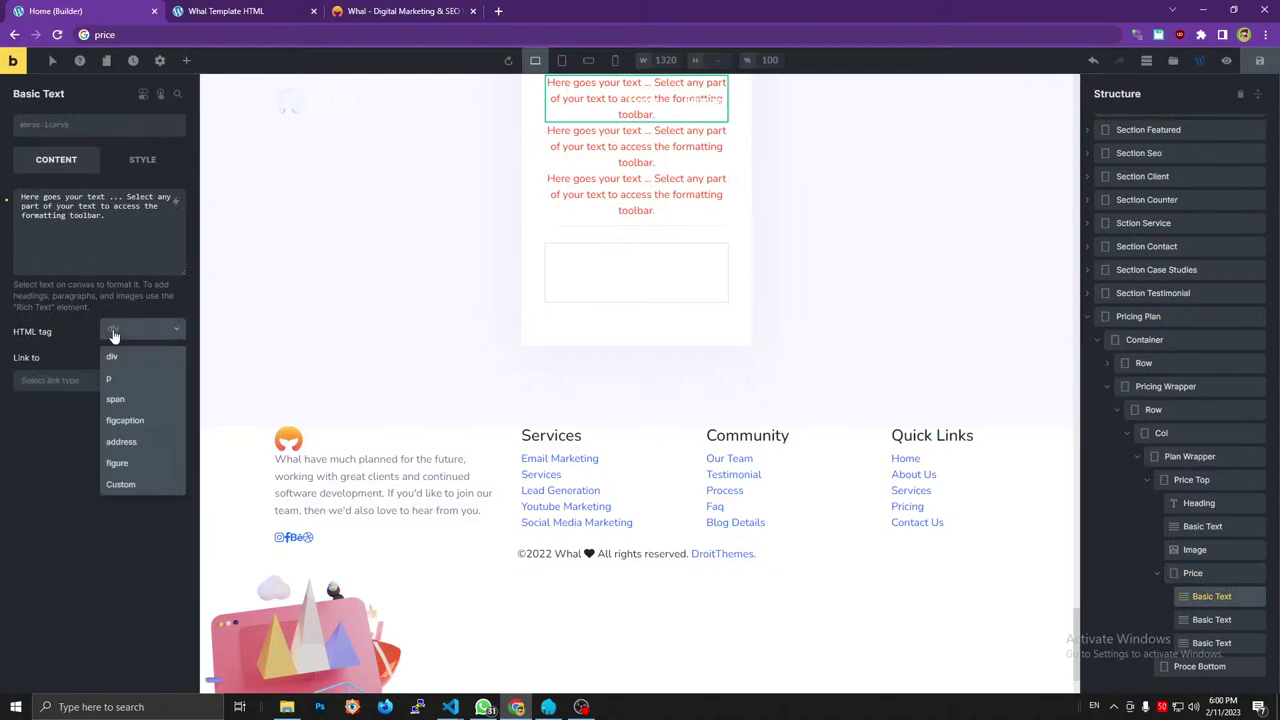
click(115, 400)
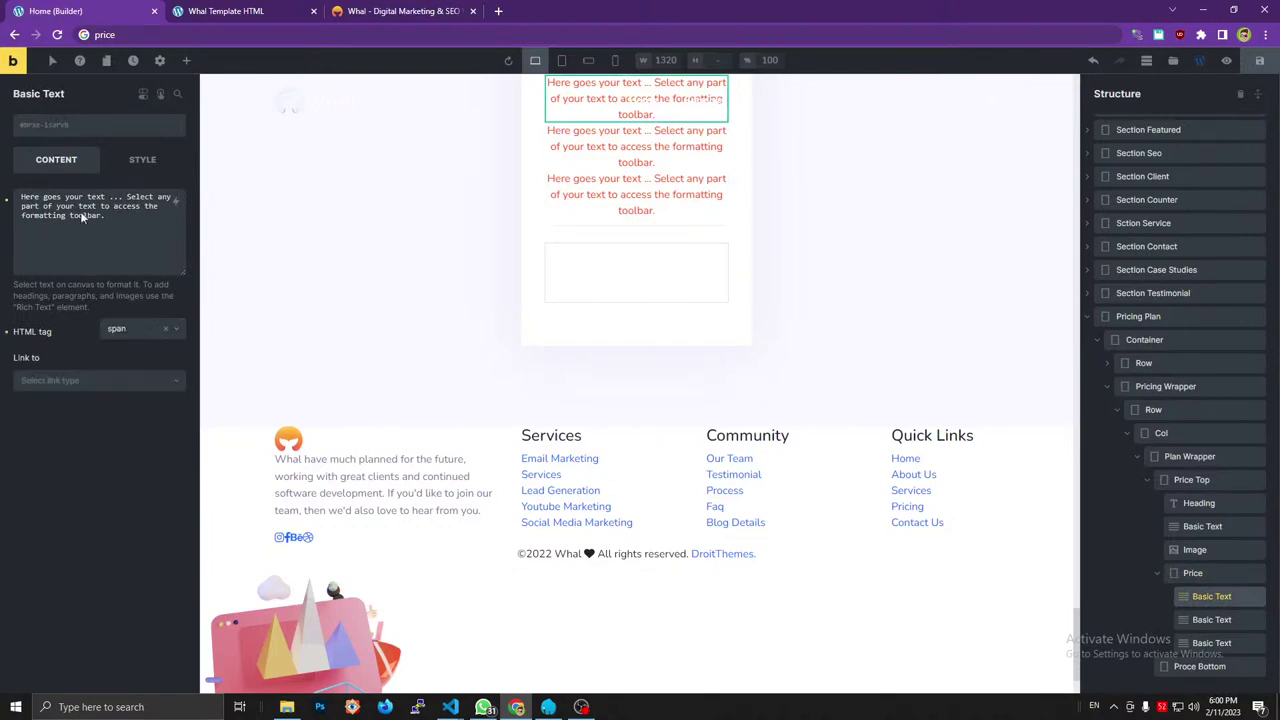
click(82, 122)
text(price_before)
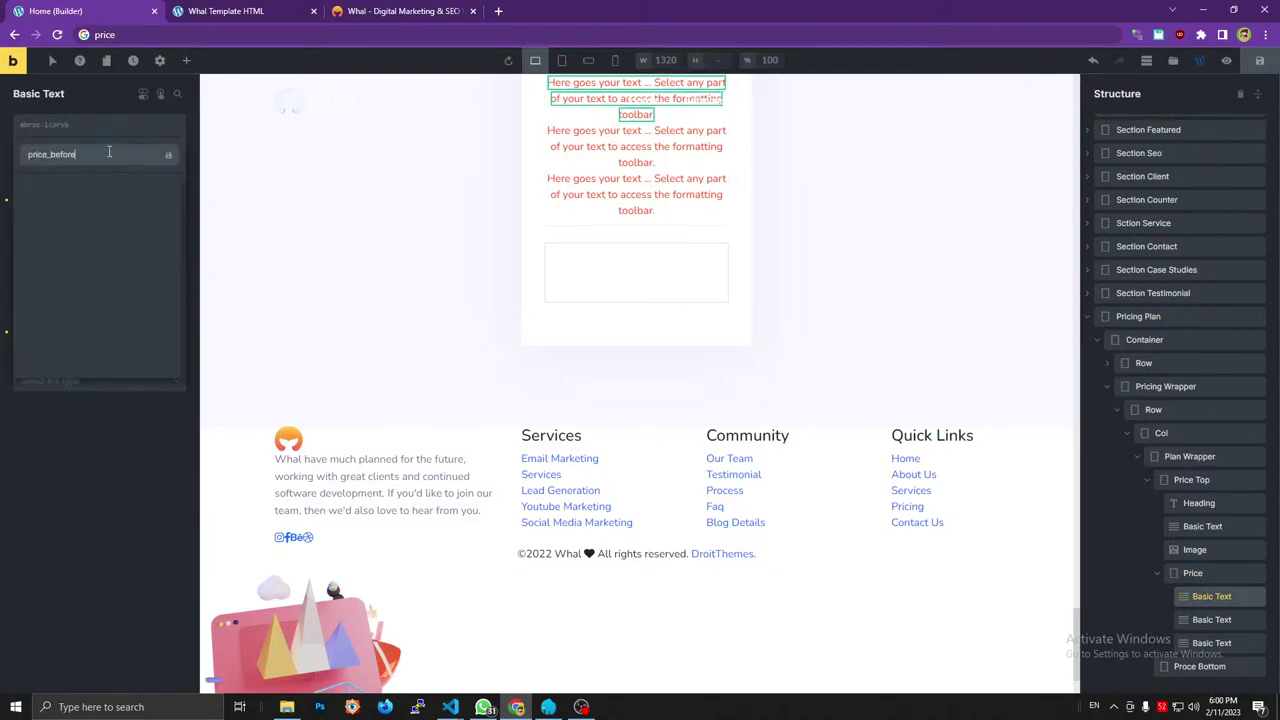
click(155, 154)
click(386, 10)
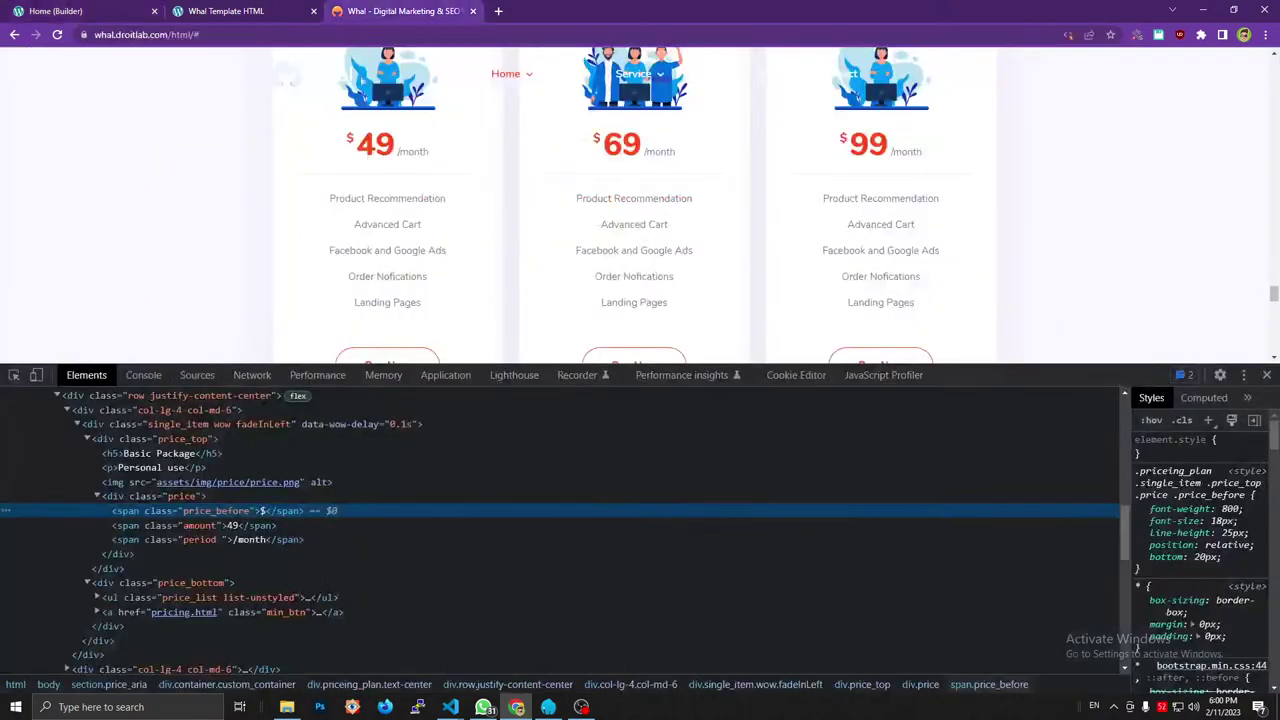
mouse_move(250, 486)
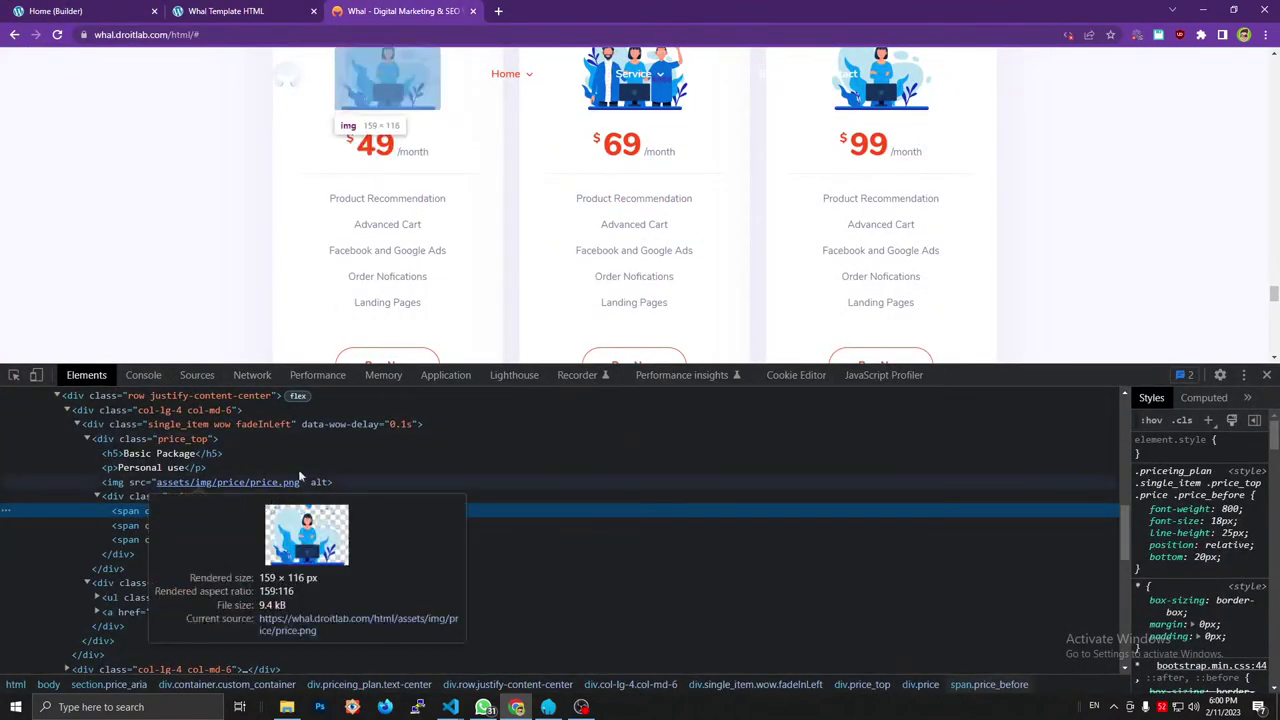
click(118, 8)
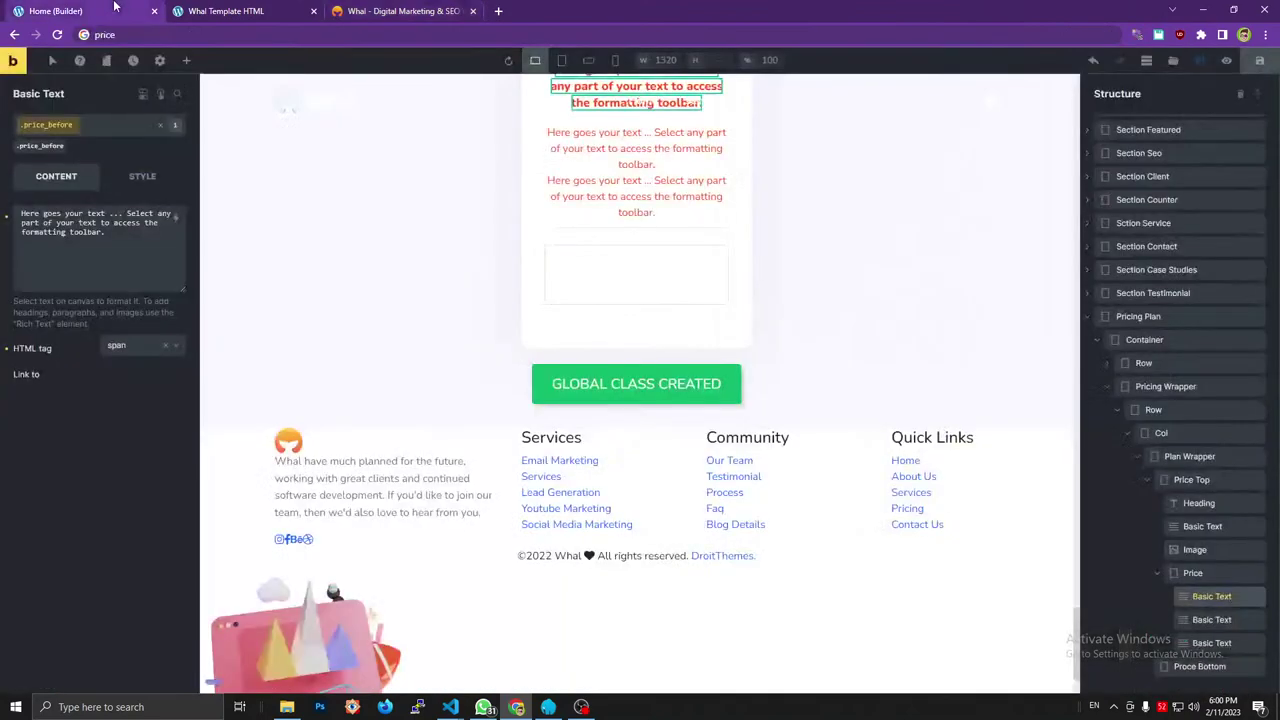
click(100, 230)
key(ctrl+a)
text($)
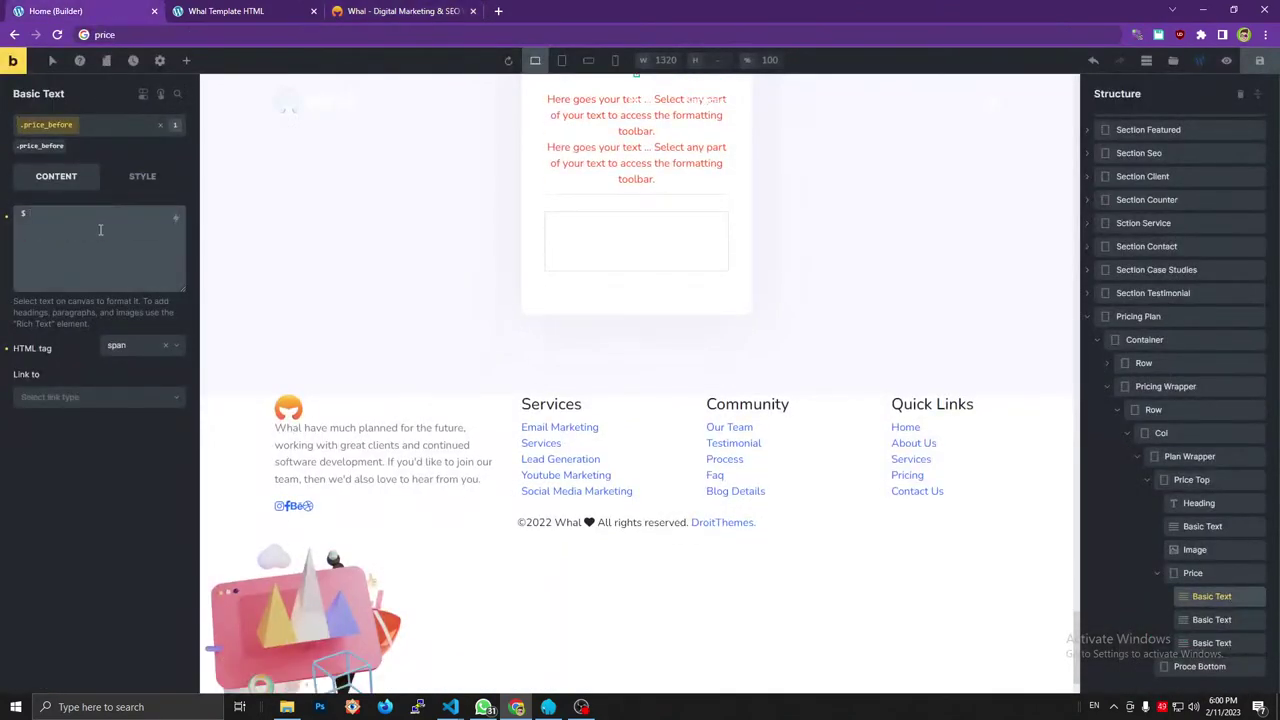
scroll(521, 229, up, 2)
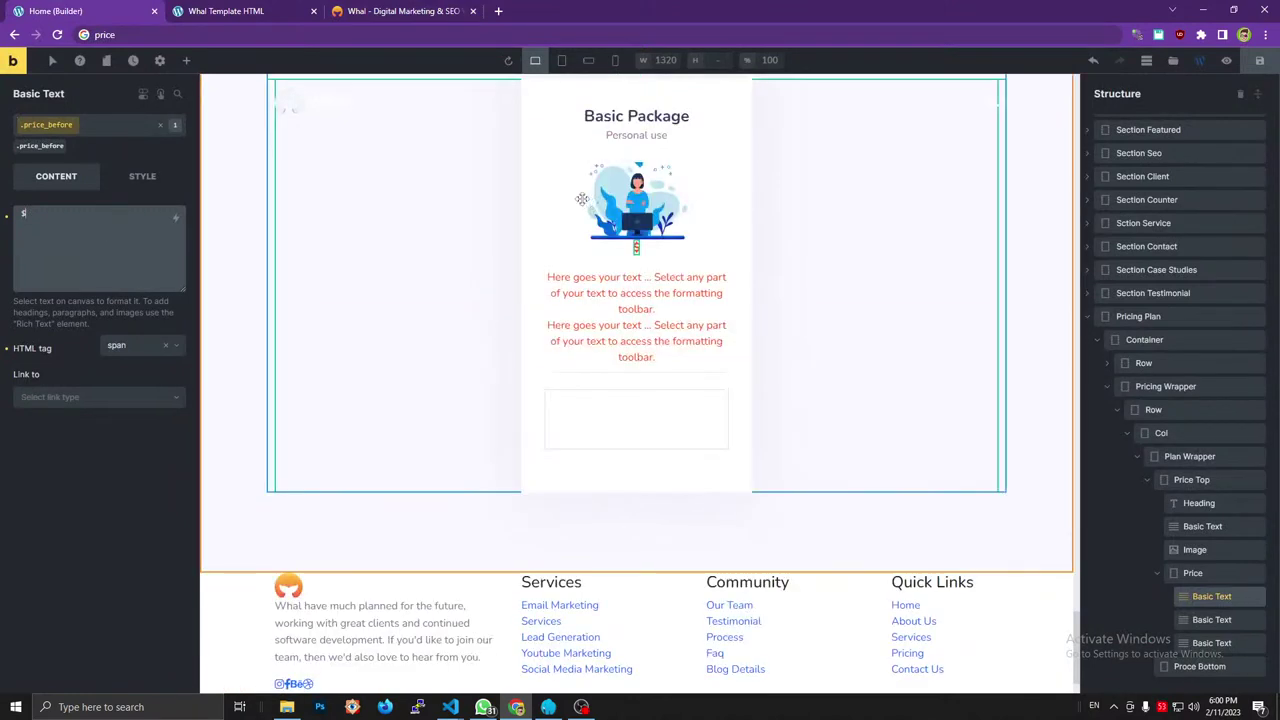
Make the second text a span carrying the new amount class.
click(1202, 574)
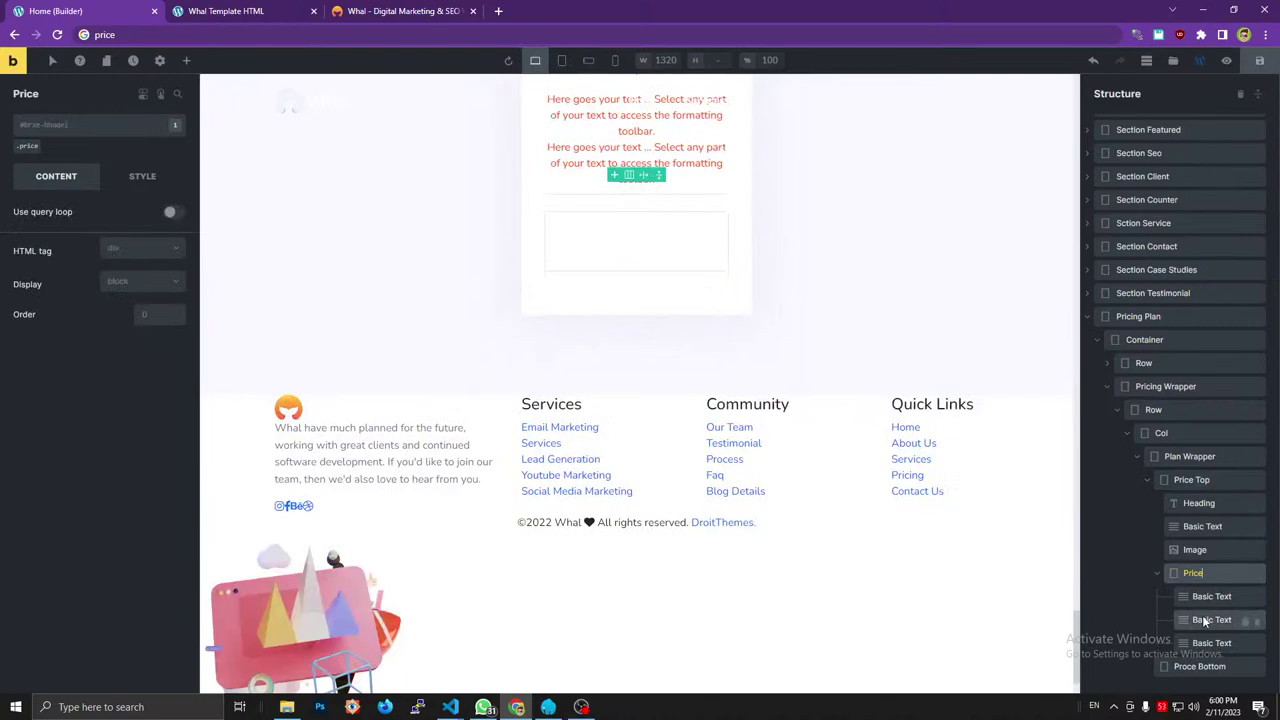
click(1205, 619)
click(134, 330)
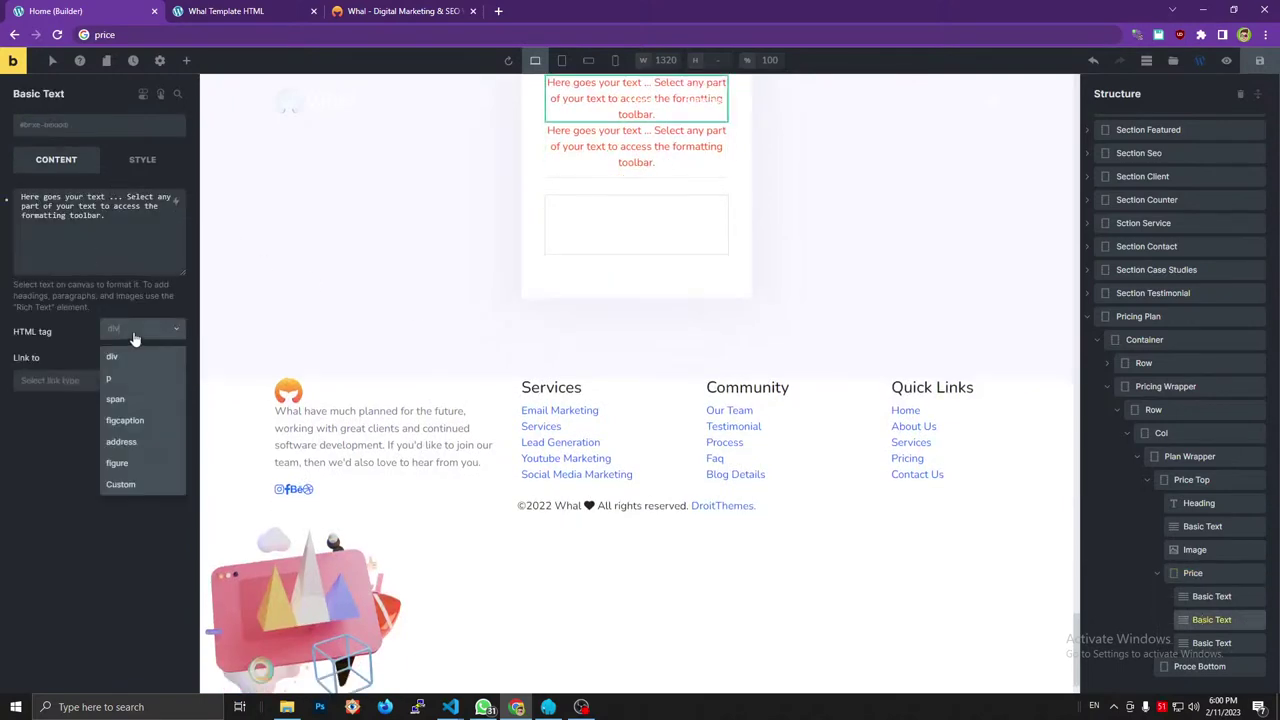
click(134, 402)
click(400, 11)
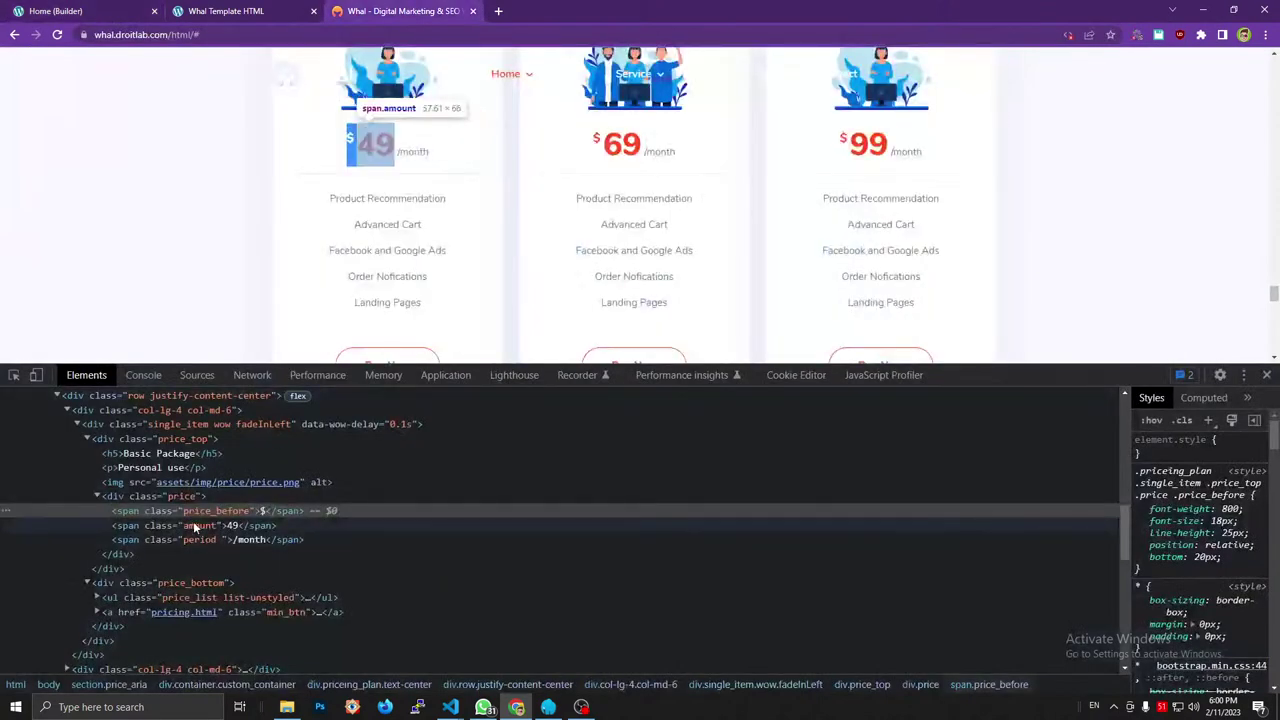
click(55, 11)
click(79, 128)
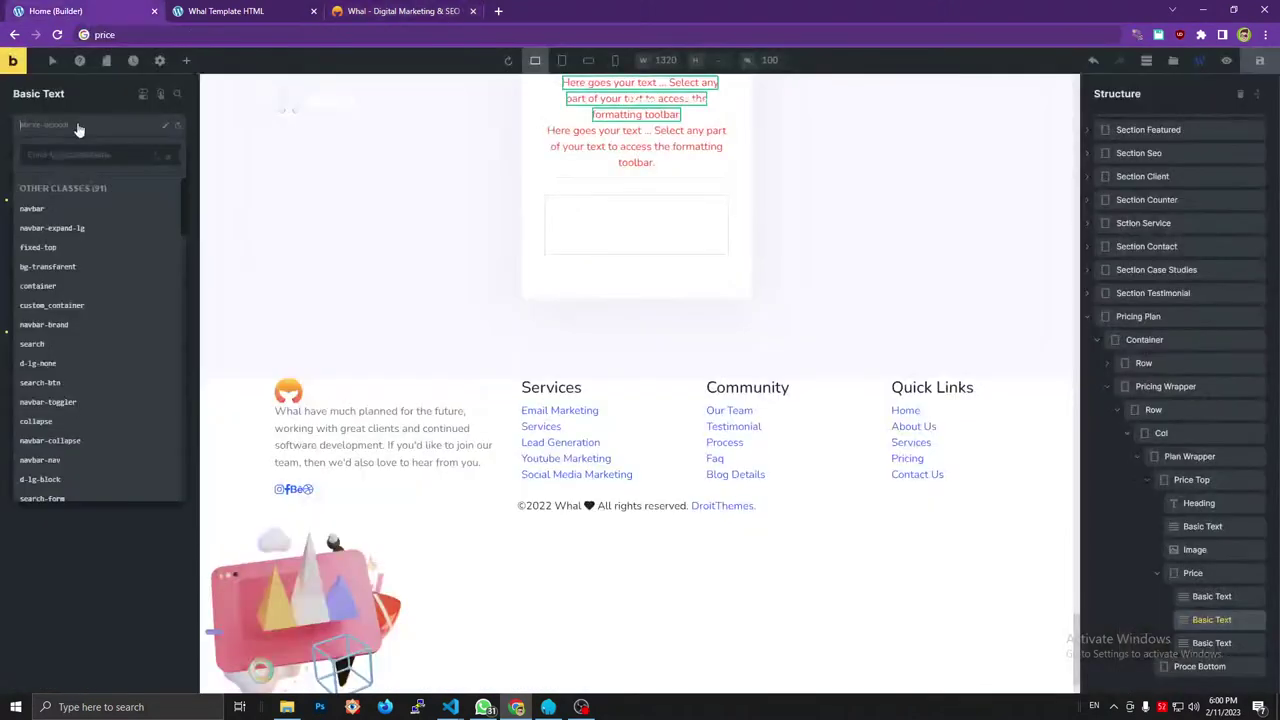
text(class="amount")
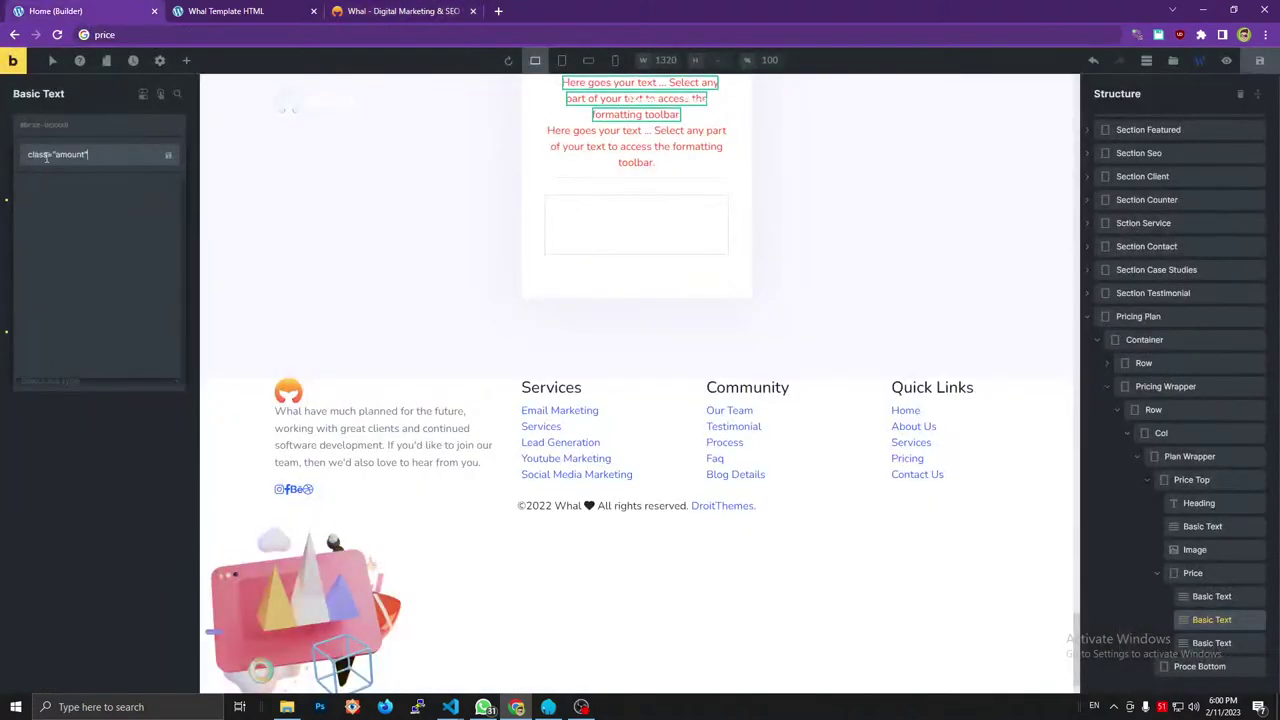
click(57, 157)
key(BackSpace)
key(BackSpace)
key(BackSpace)
key(BackSpace)
key(BackSpace)
key(BackSpace)
key(BackSpace)
click(168, 155)
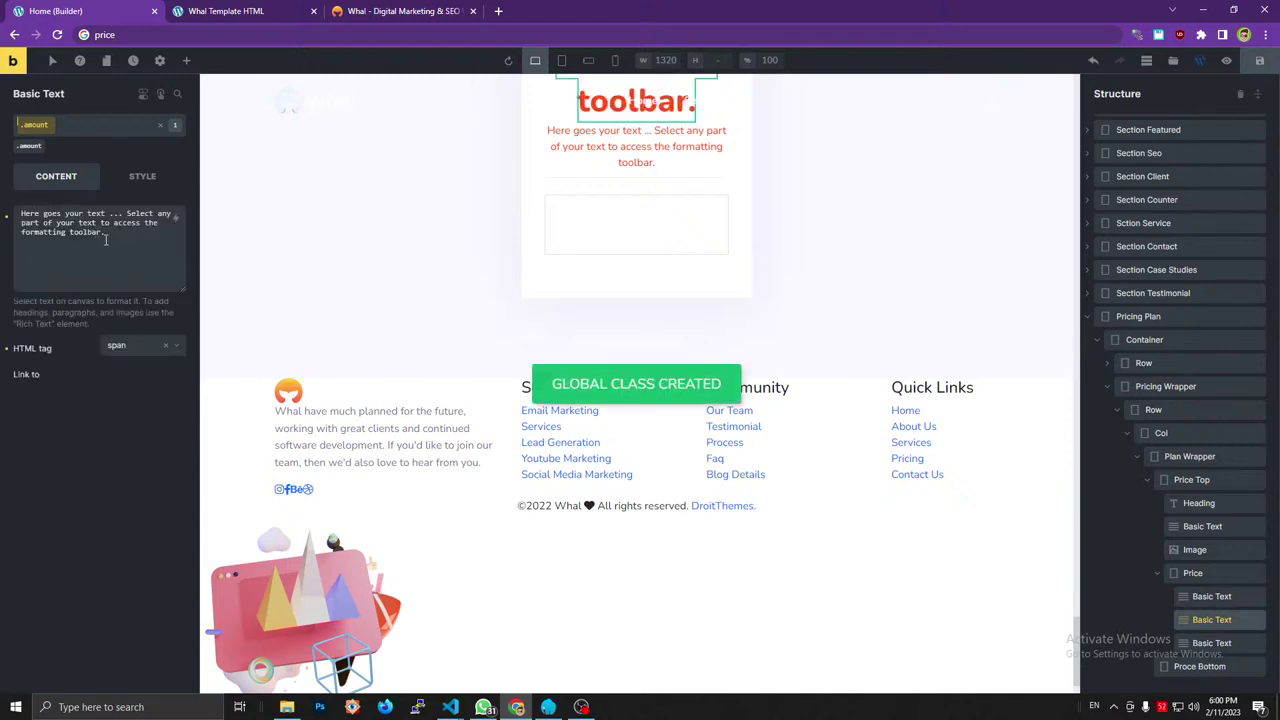
Enter 49 as the amount text, checking it against the reference.
key(ctrl+3)
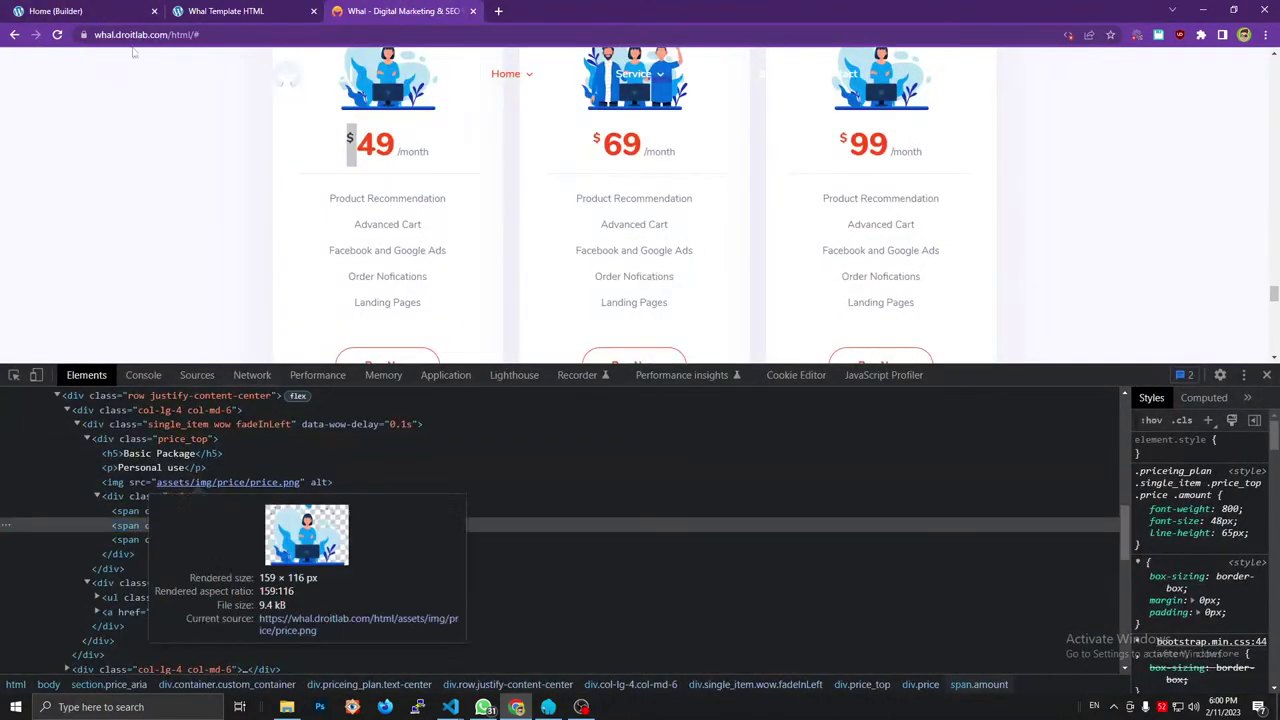
key(ctrl+1)
key(ctrl+a)
text(49)
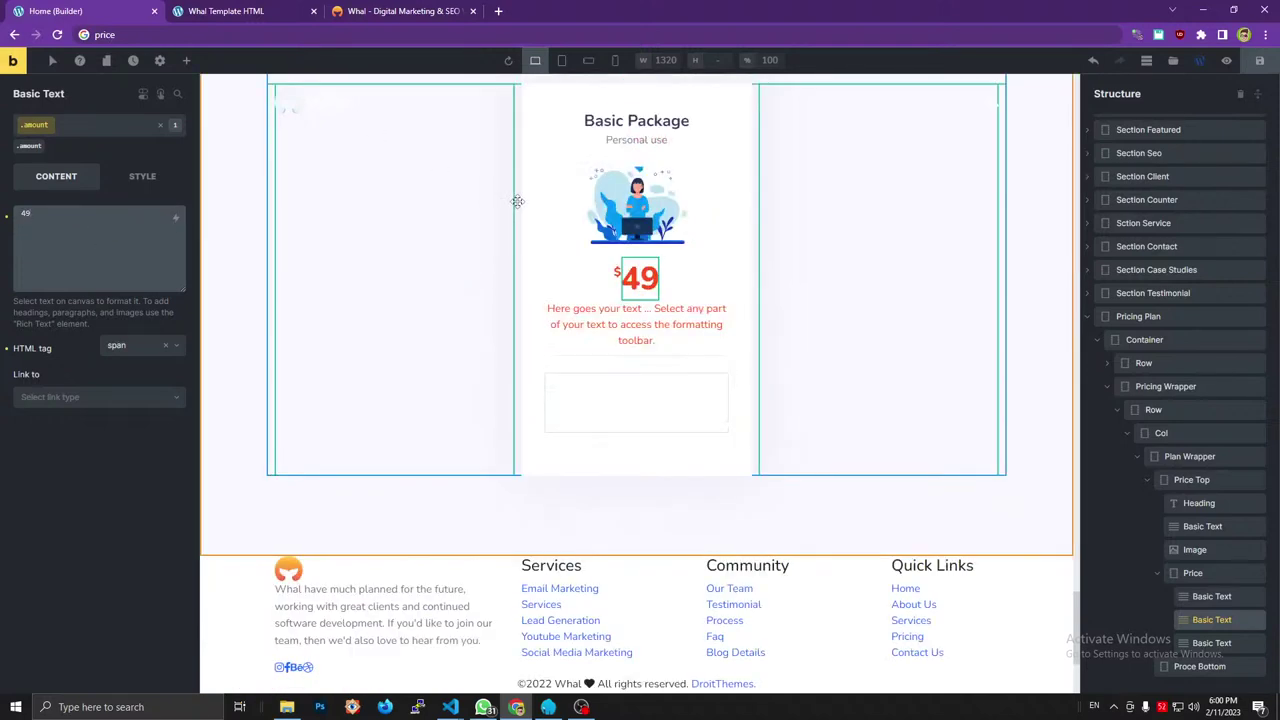
key(ctrl+3)
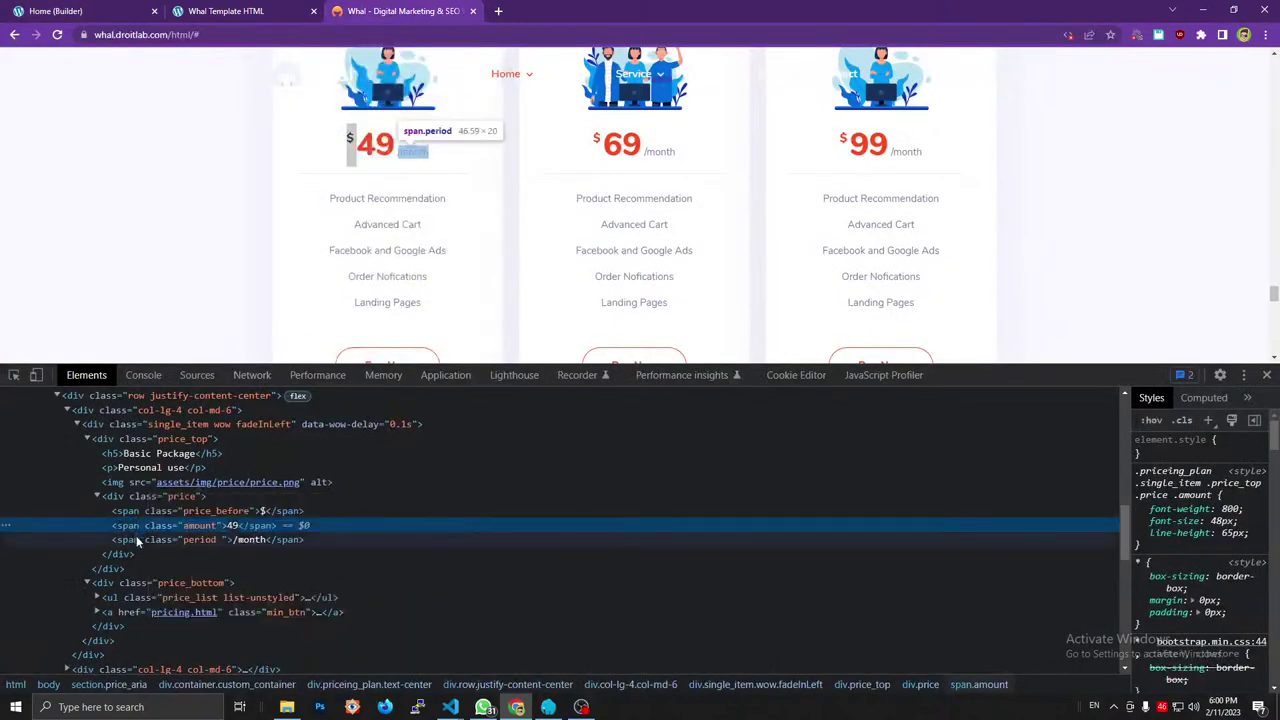
Make the third text a span with class period reading '/month'.
click(77, 10)
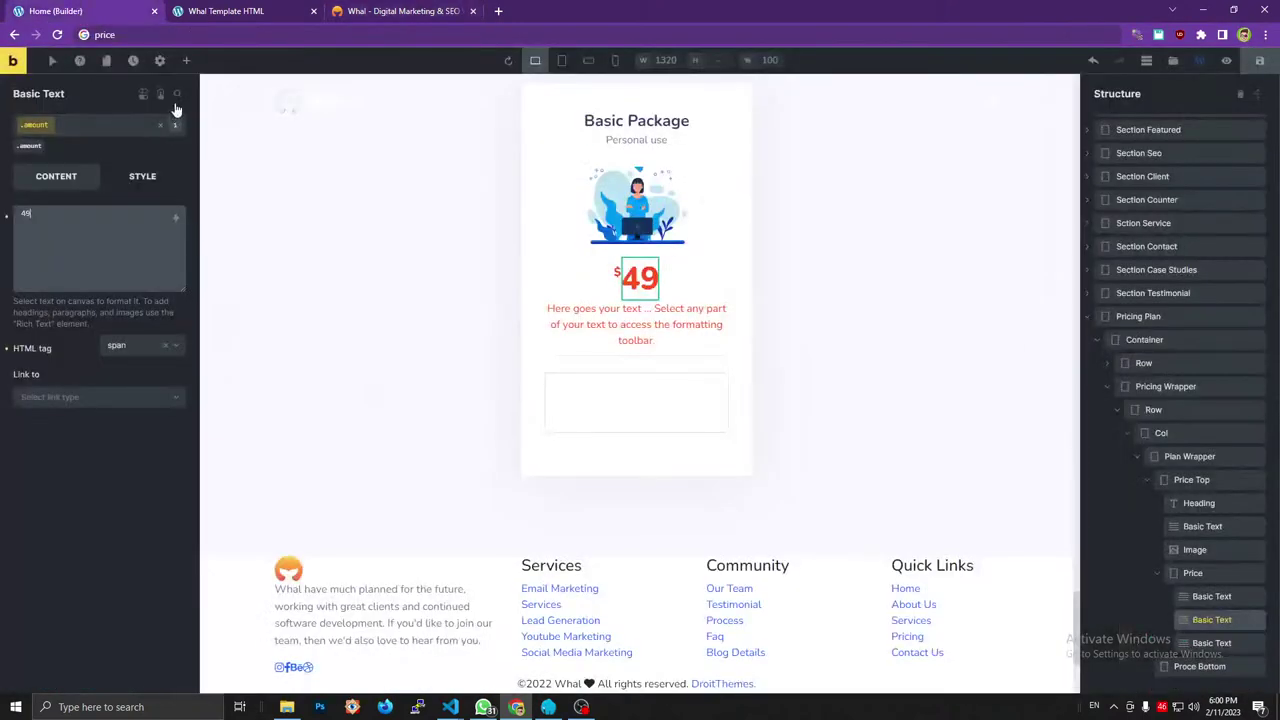
click(1200, 648)
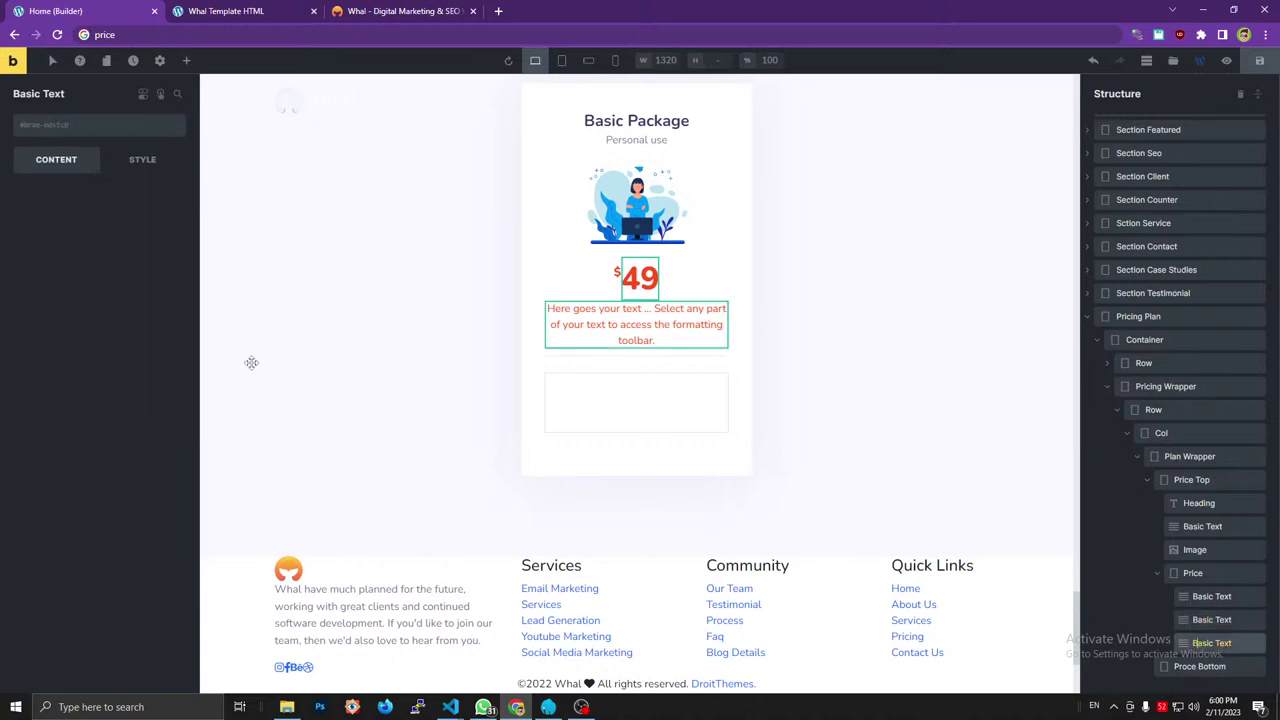
click(128, 331)
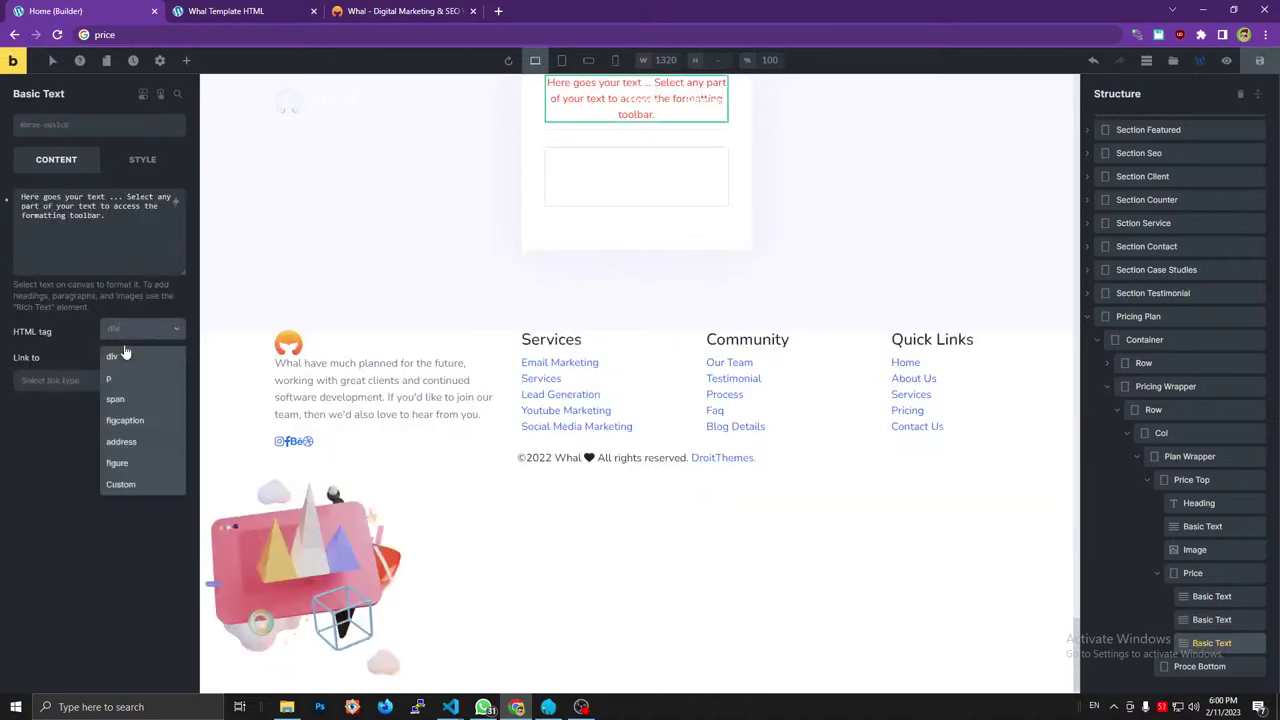
click(115, 399)
click(79, 128)
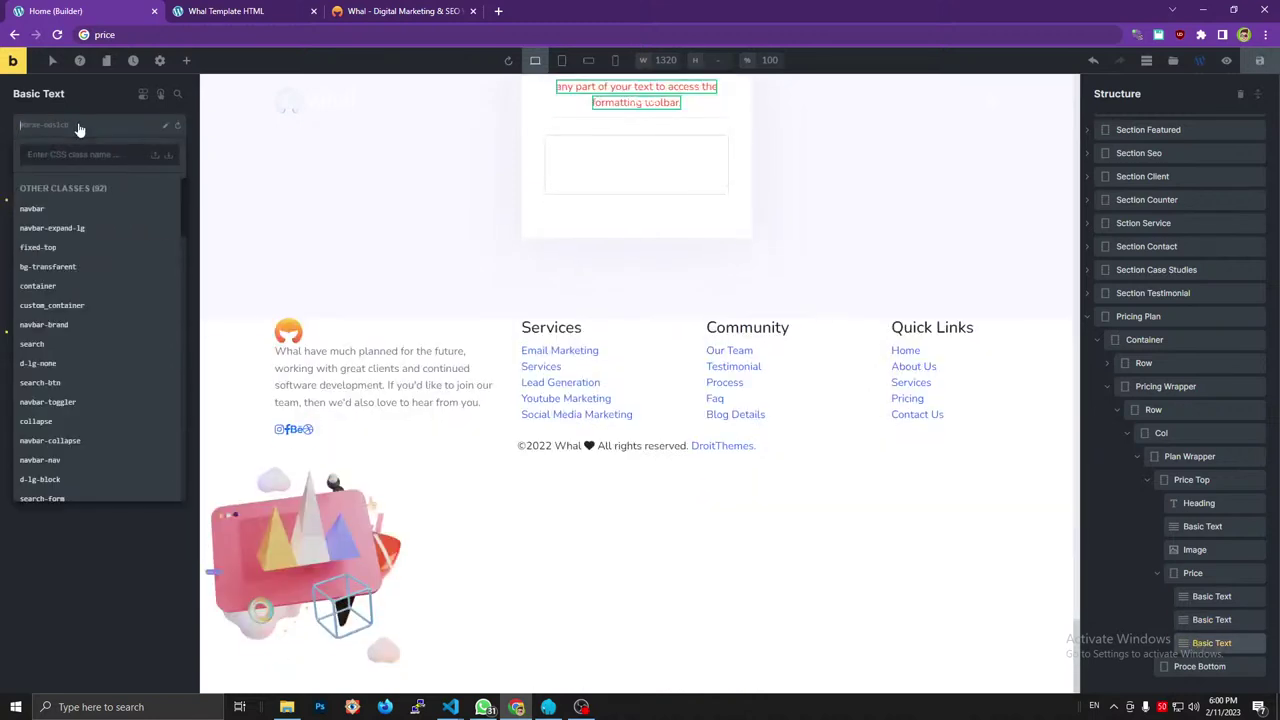
text(period)
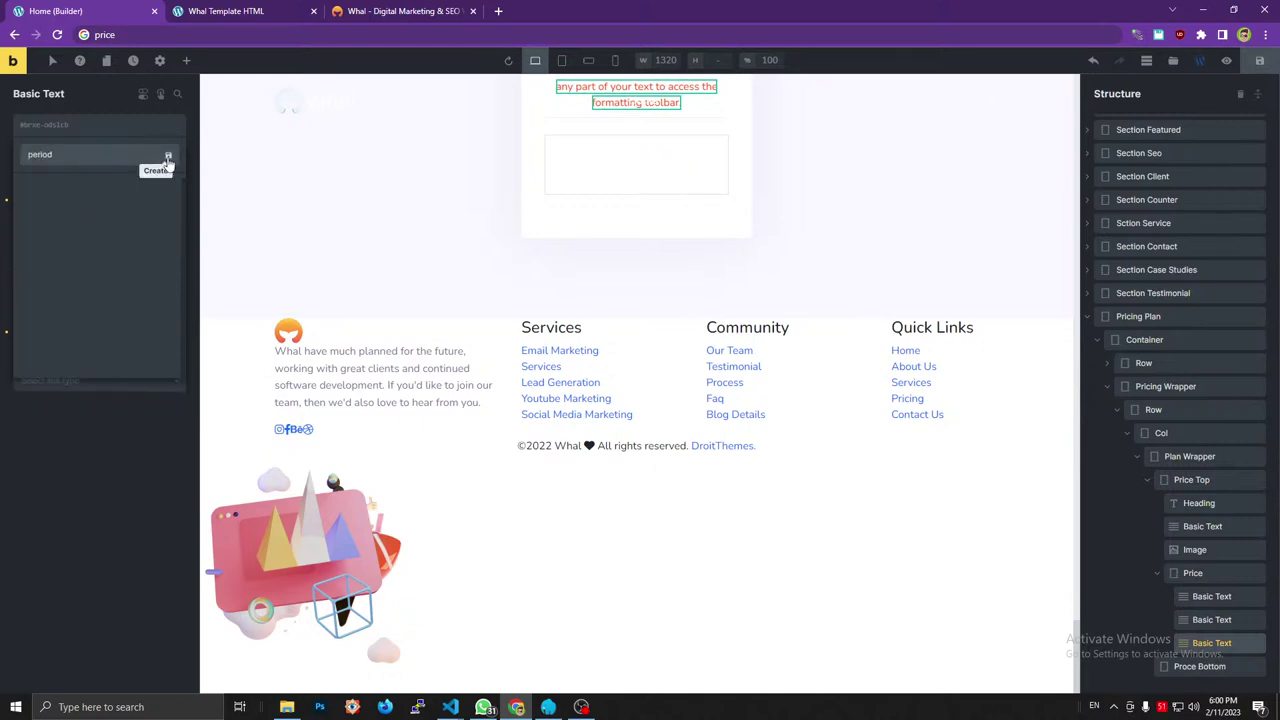
click(168, 158)
click(390, 11)
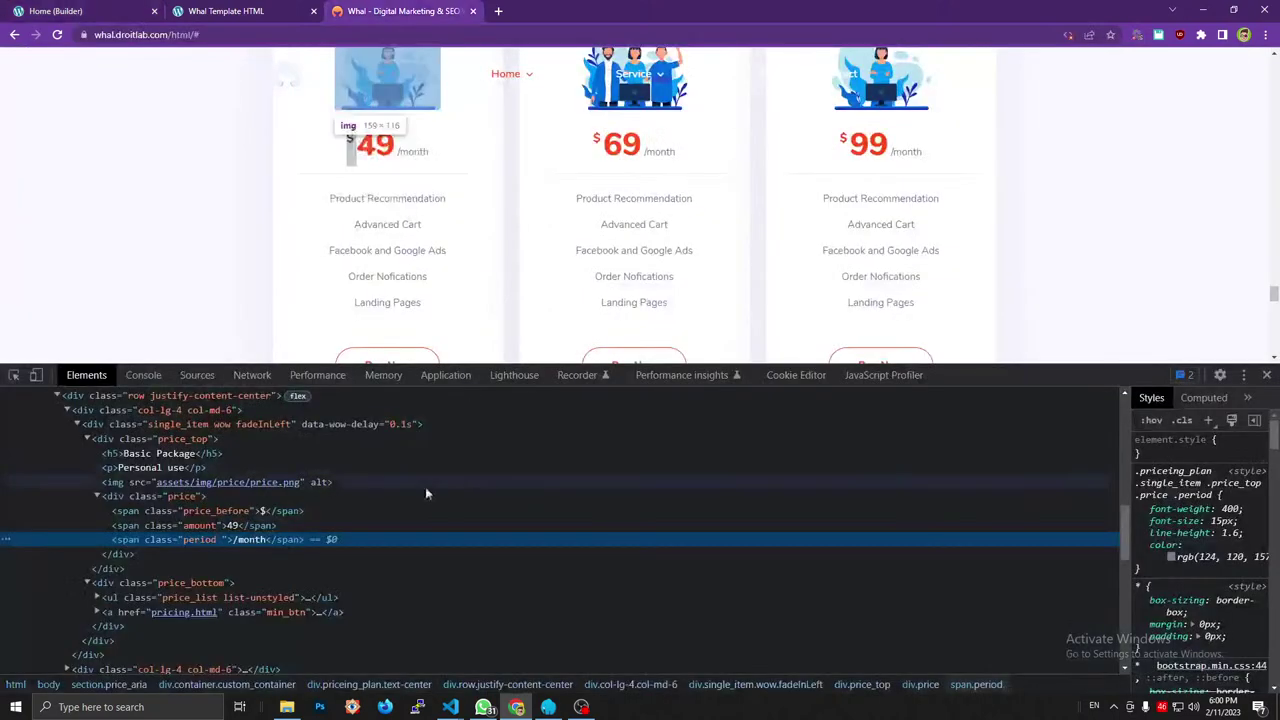
key(ctrl+1)
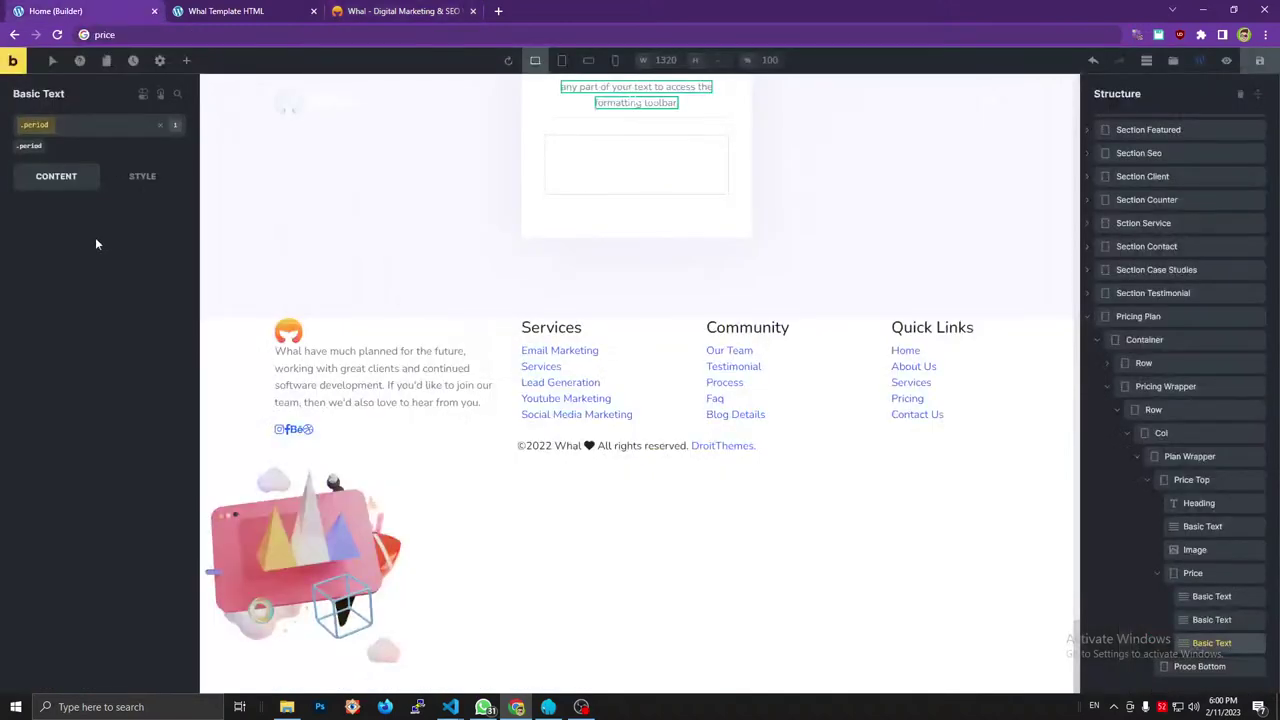
key(ctrl+a)
text(/month)
Save the page.
click(1210, 620)
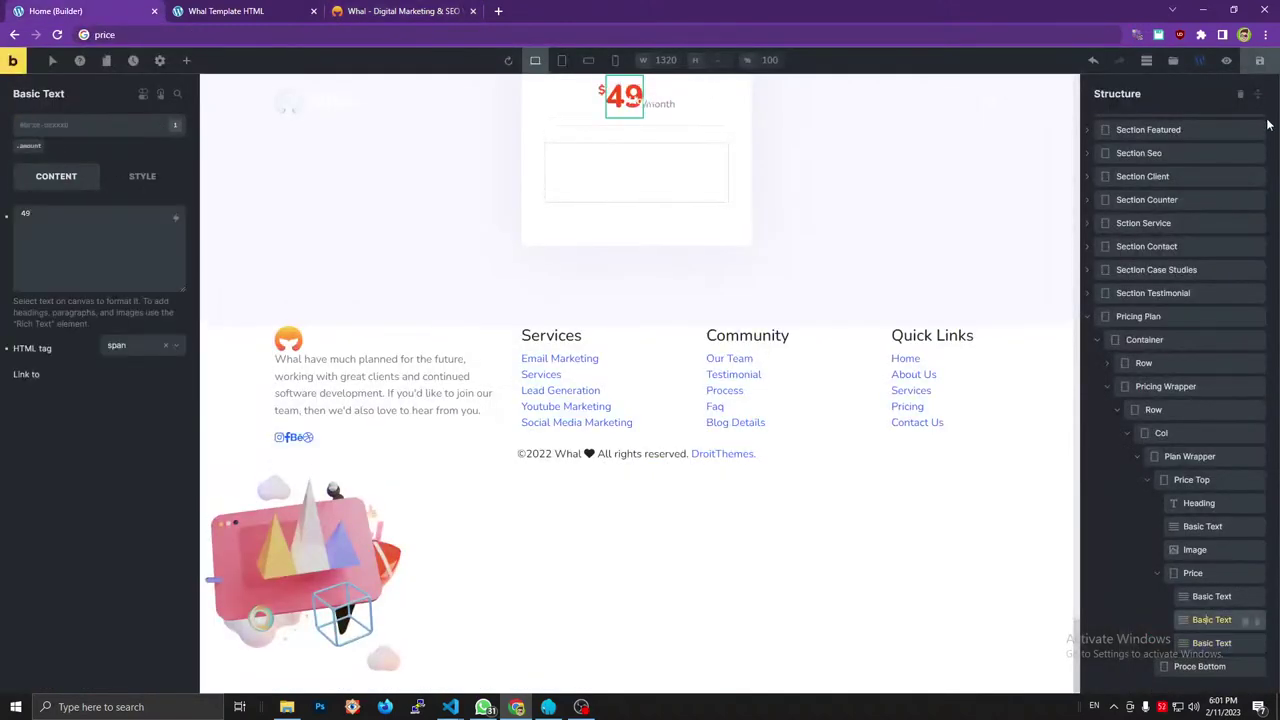
click(1265, 62)
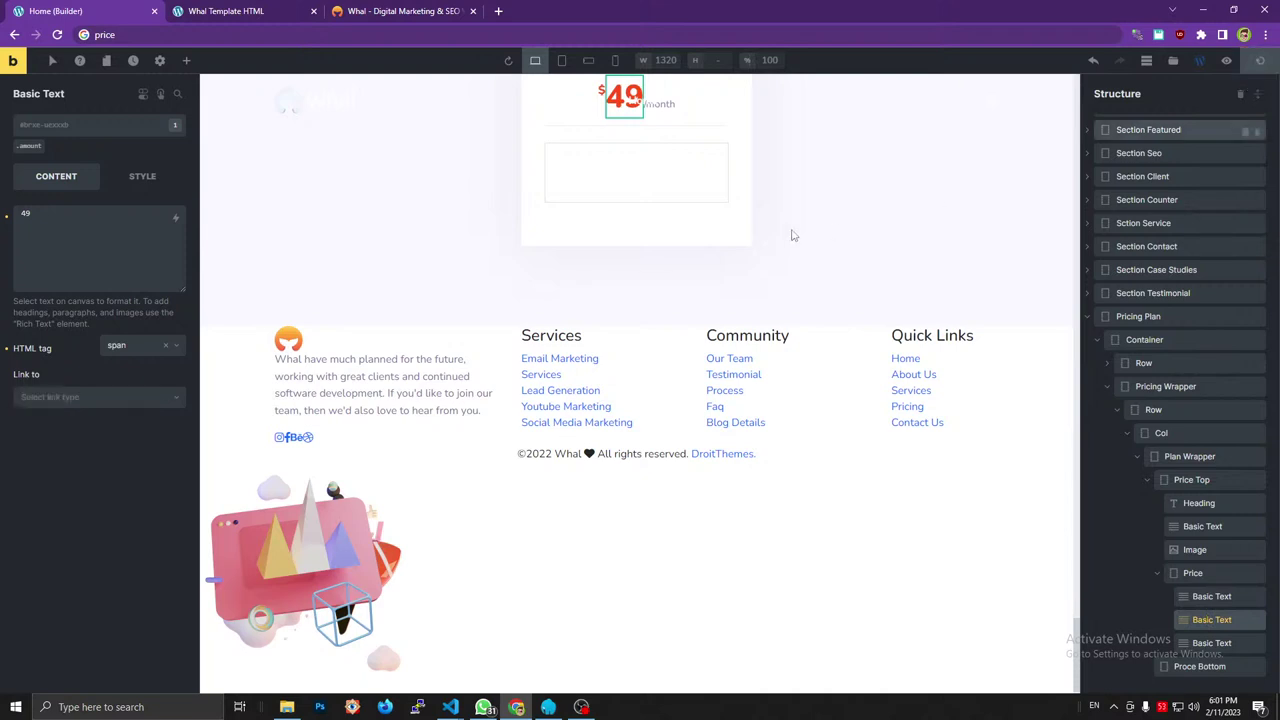
scroll(782, 230, up, 2)
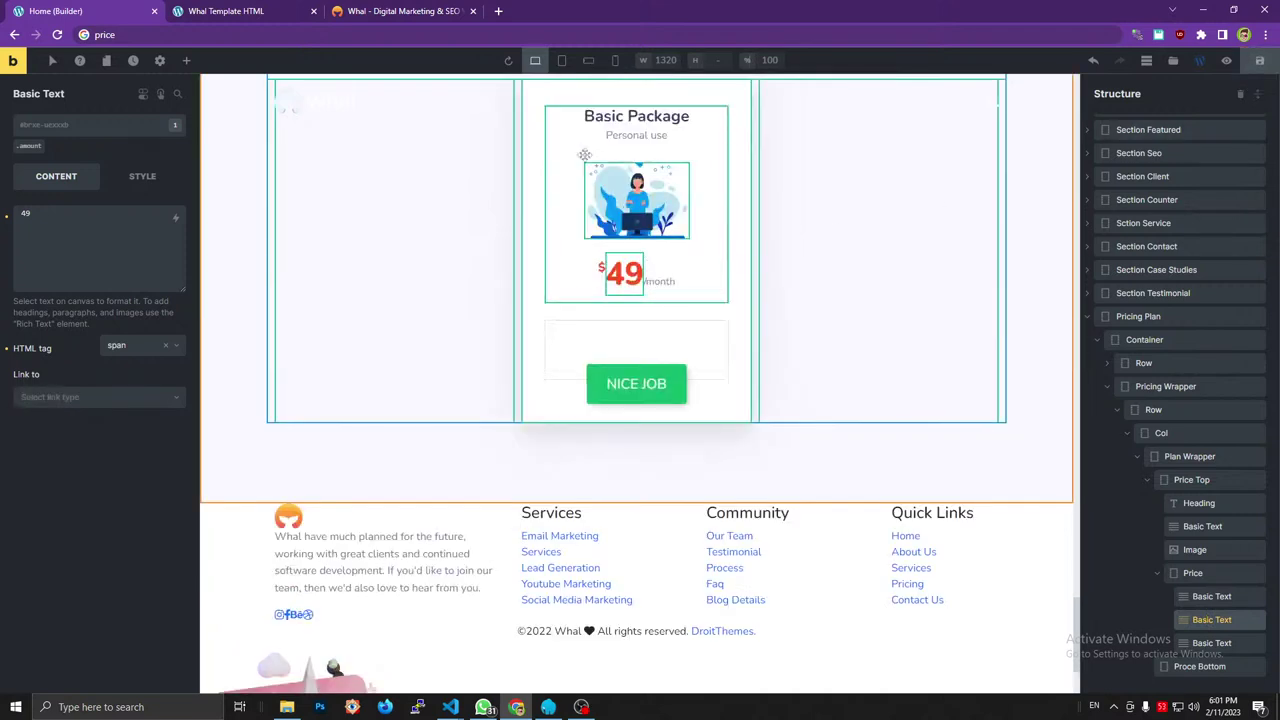
Inspect the reference first card's feature list items and ul markup in DevTools.
click(412, 14)
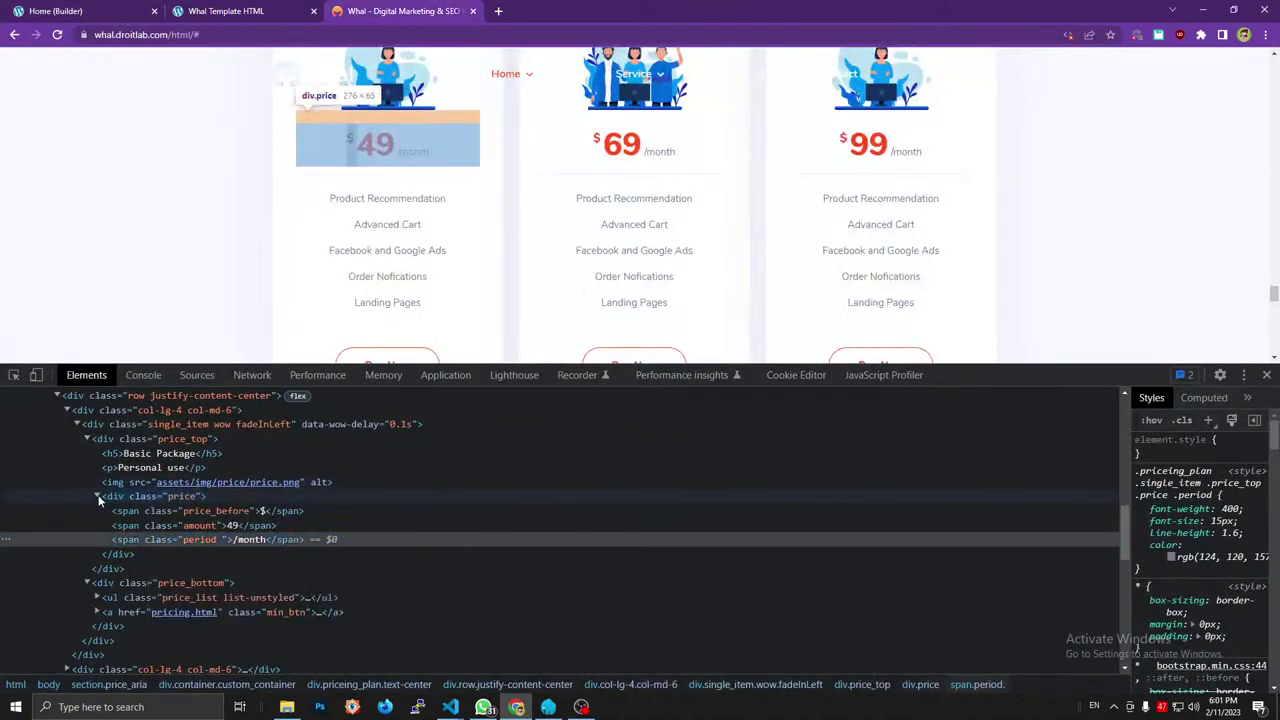
double_click(160, 496)
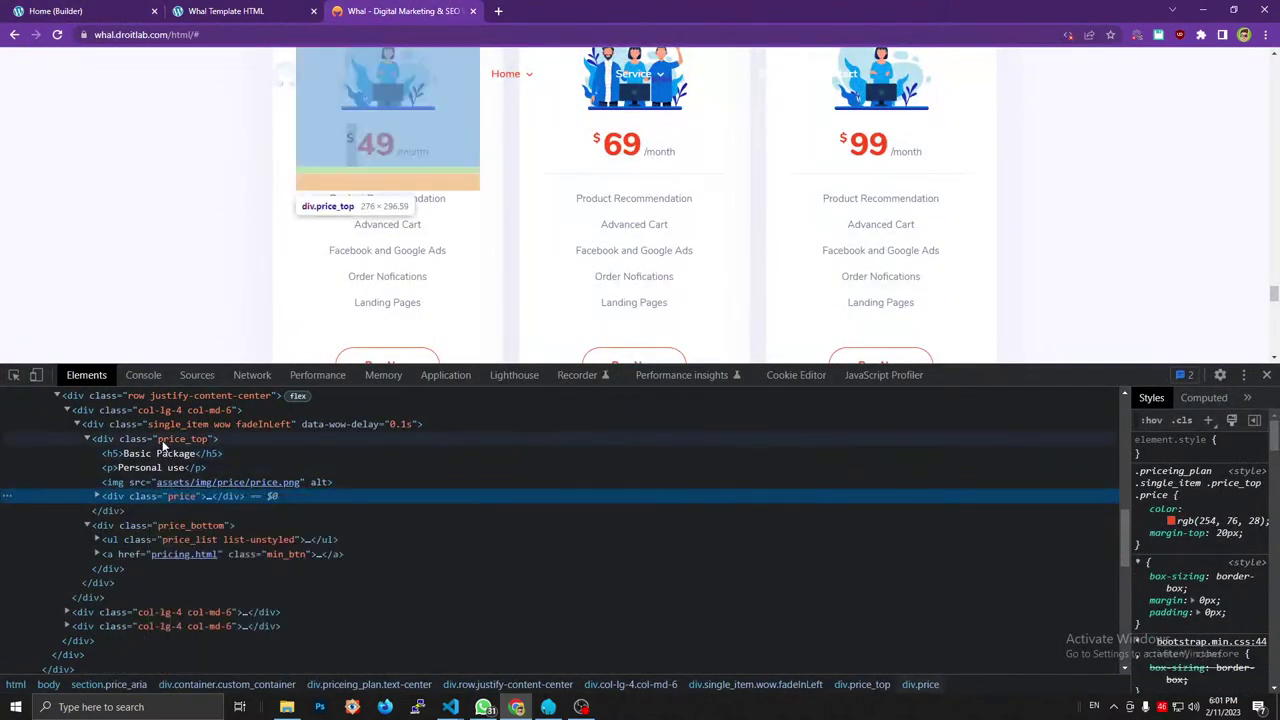
click(88, 440)
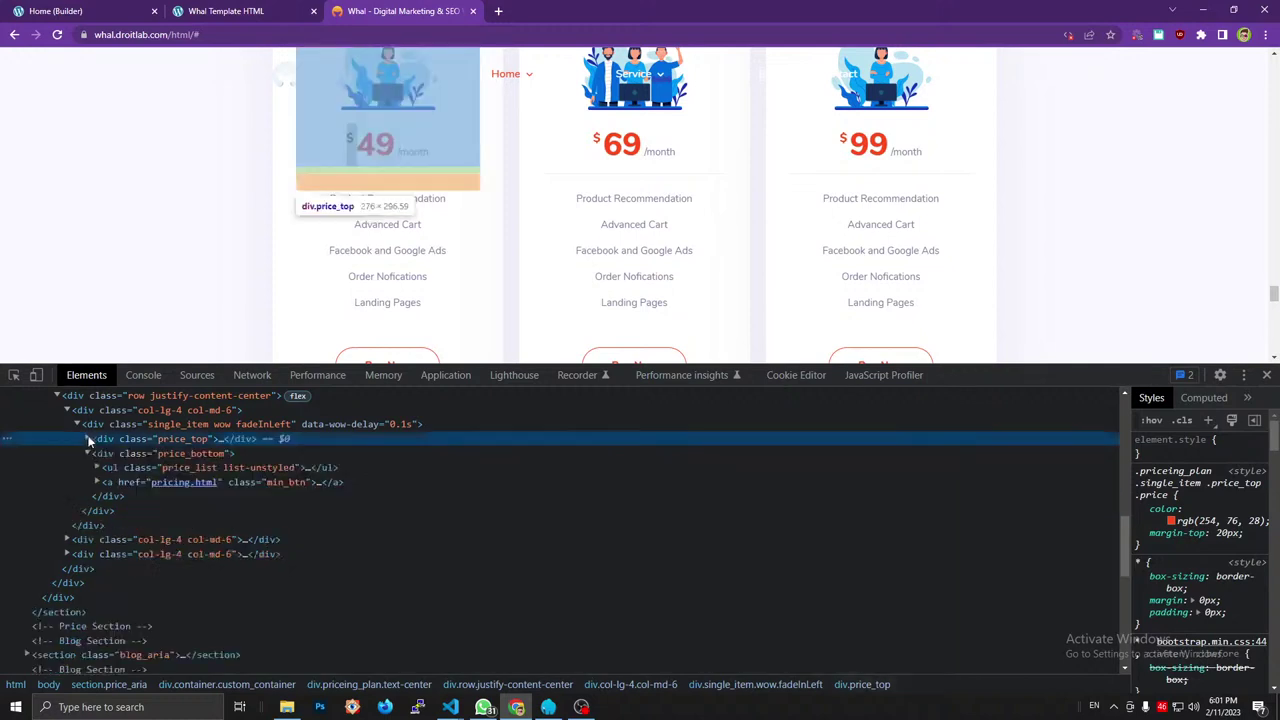
click(186, 467)
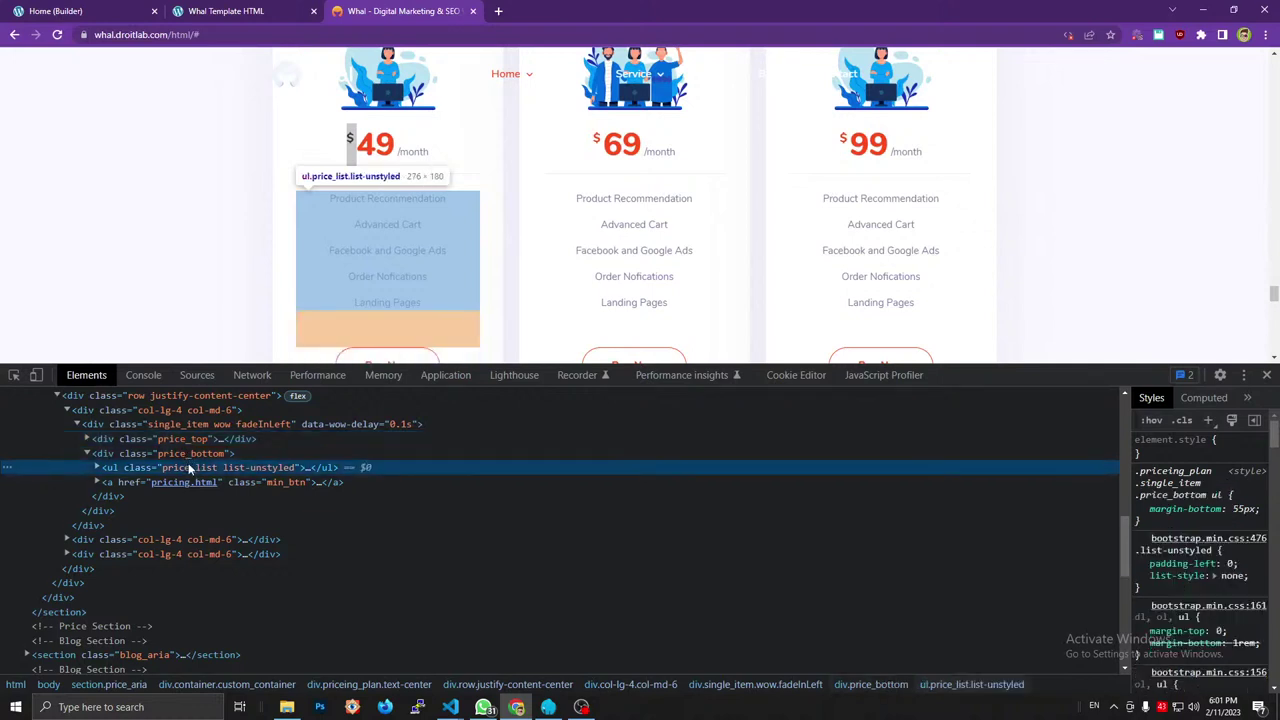
click(97, 468)
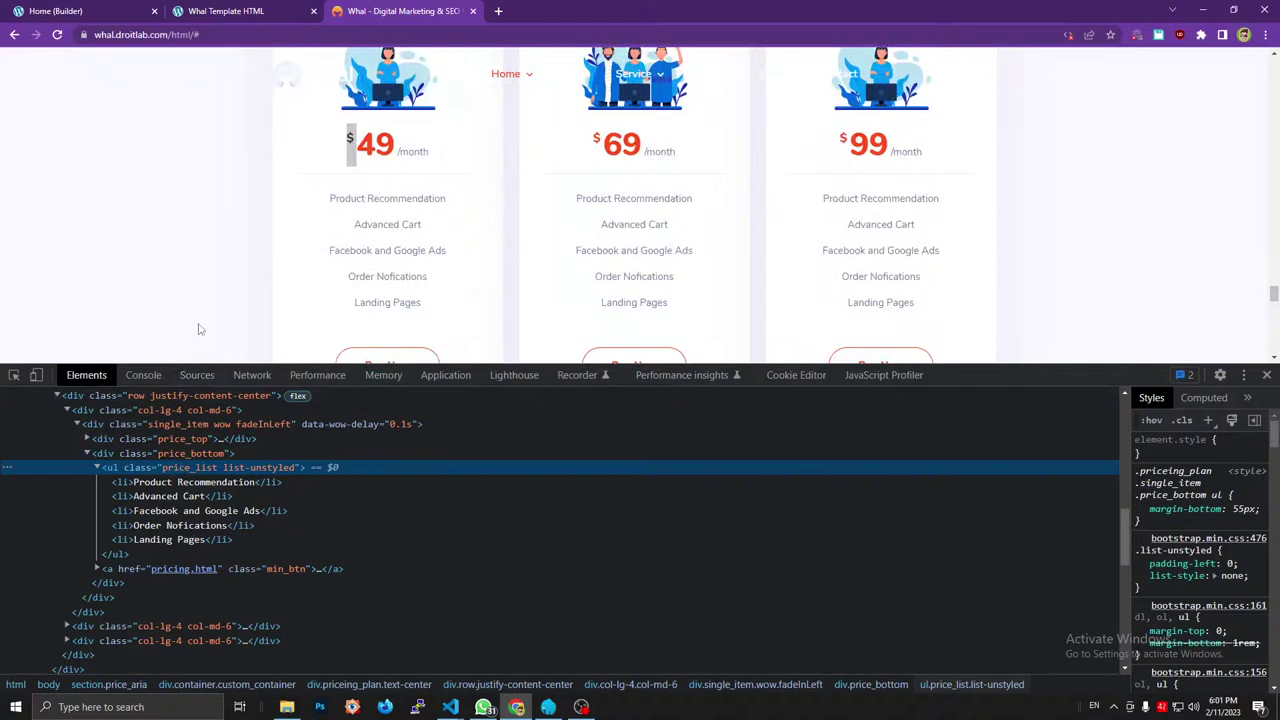
click(166, 483)
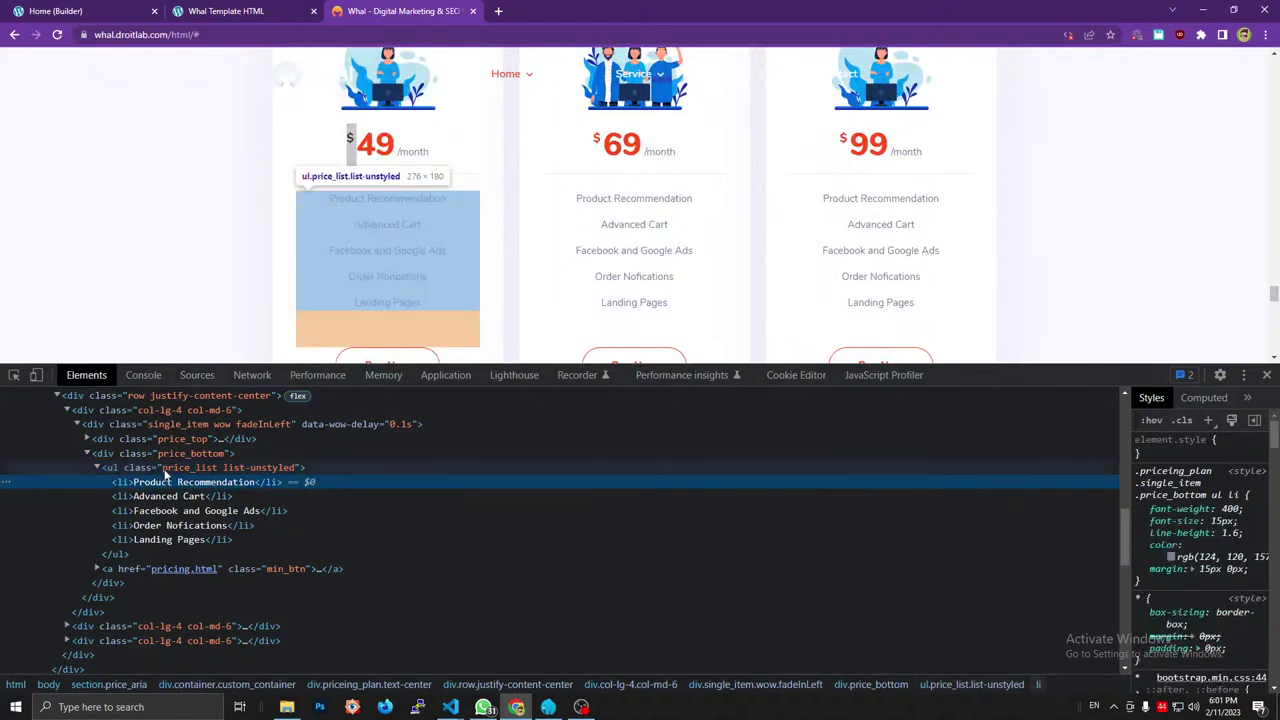
click(166, 470)
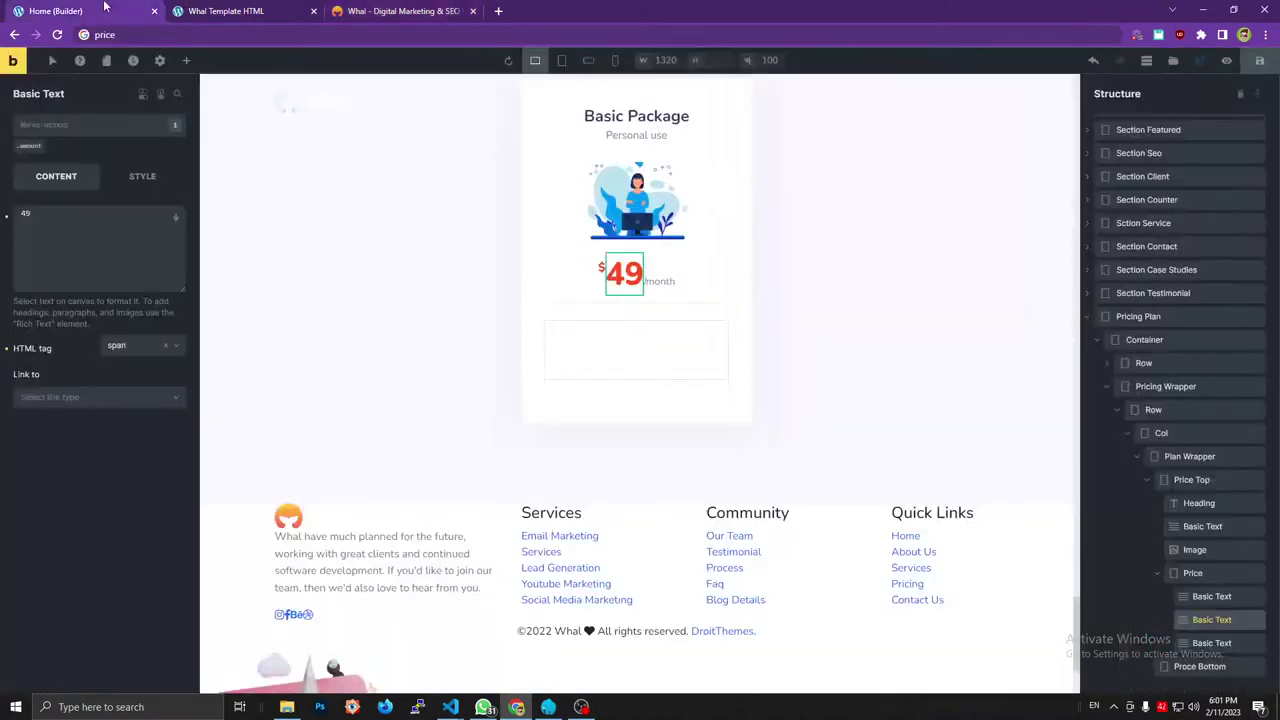
click(106, 10)
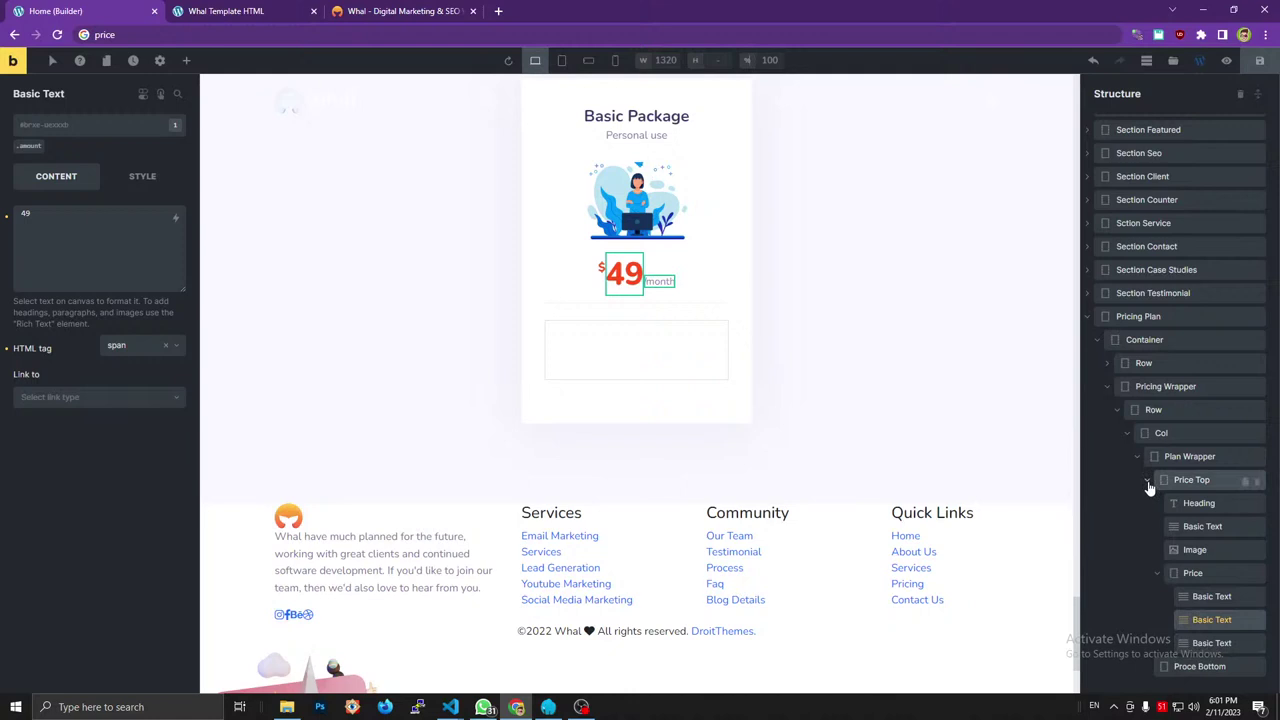
Add a Div inside the Proce Bottom block, checking the reference pricing list.
click(1148, 480)
click(1184, 535)
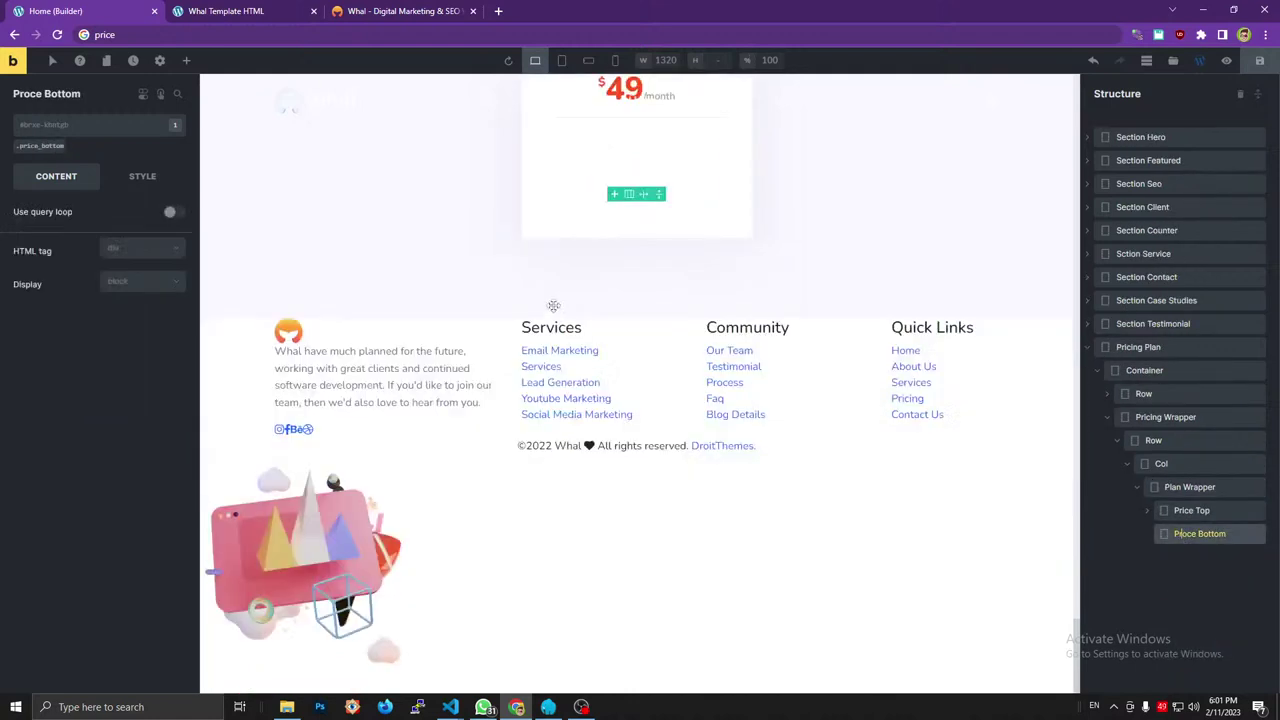
click(187, 61)
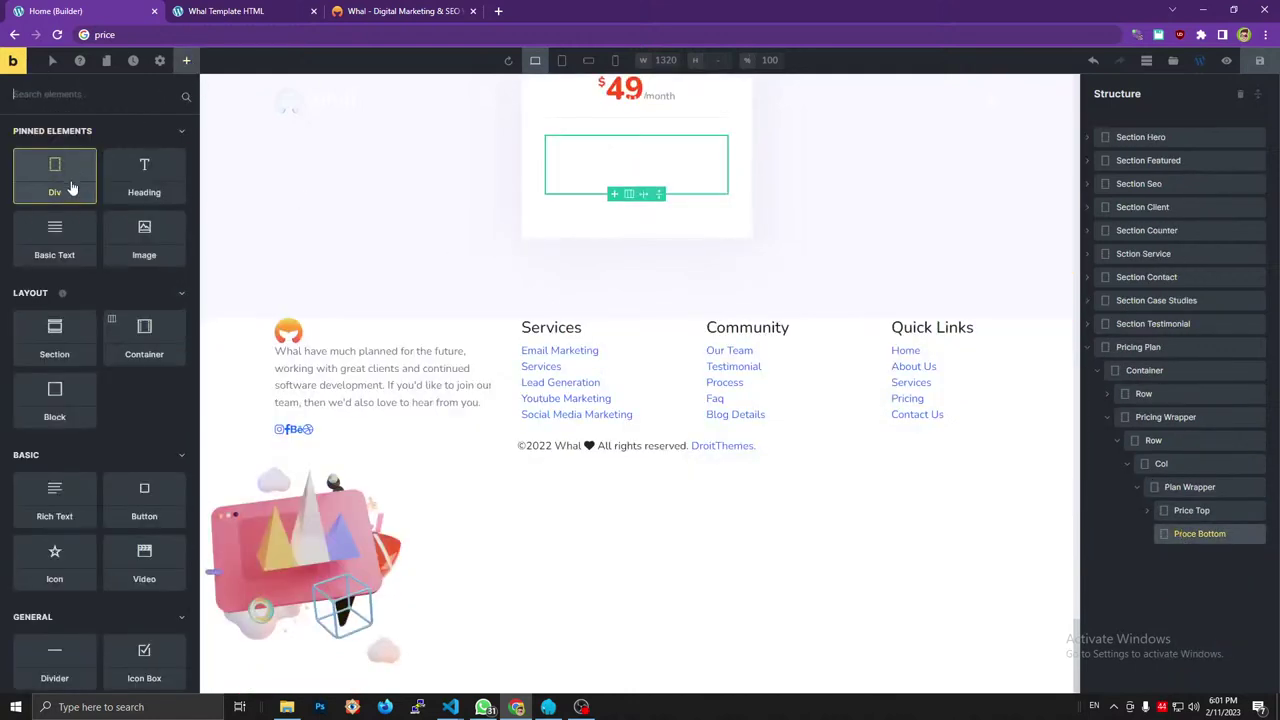
click(1148, 535)
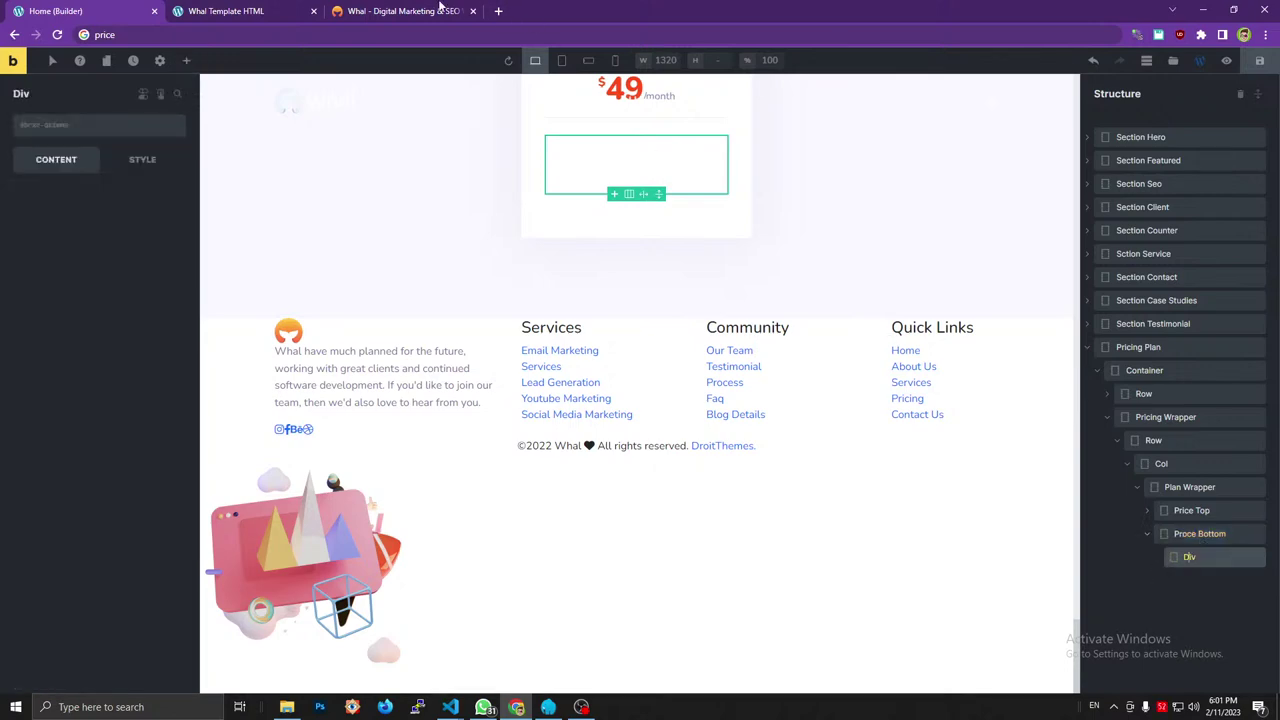
click(400, 11)
click(140, 12)
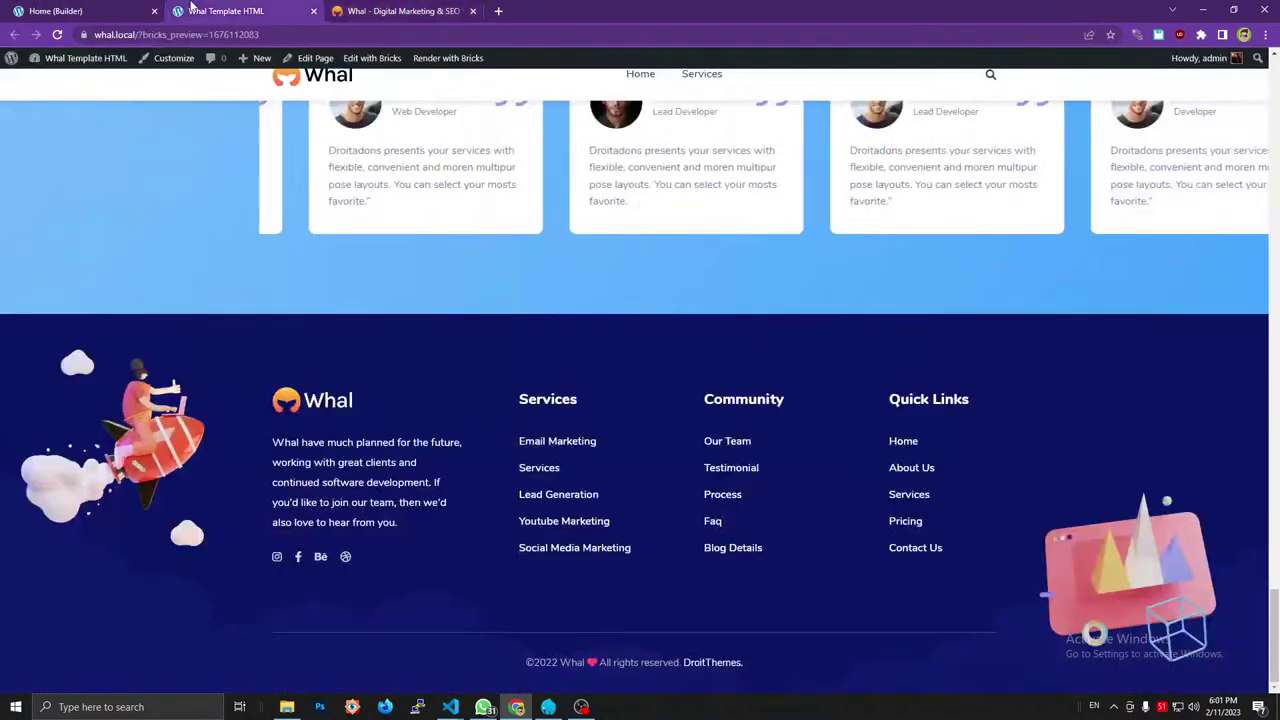
Set the Div's HTML tag to custom 'ul'.
click(118, 237)
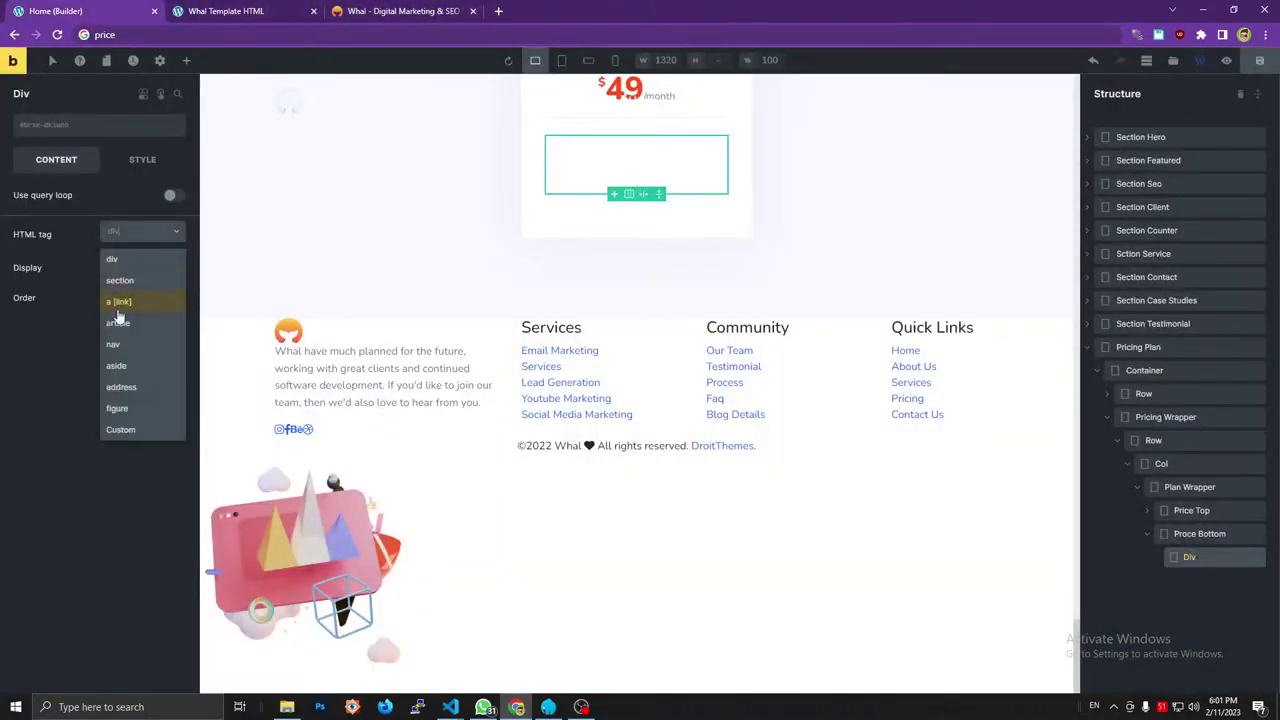
click(132, 429)
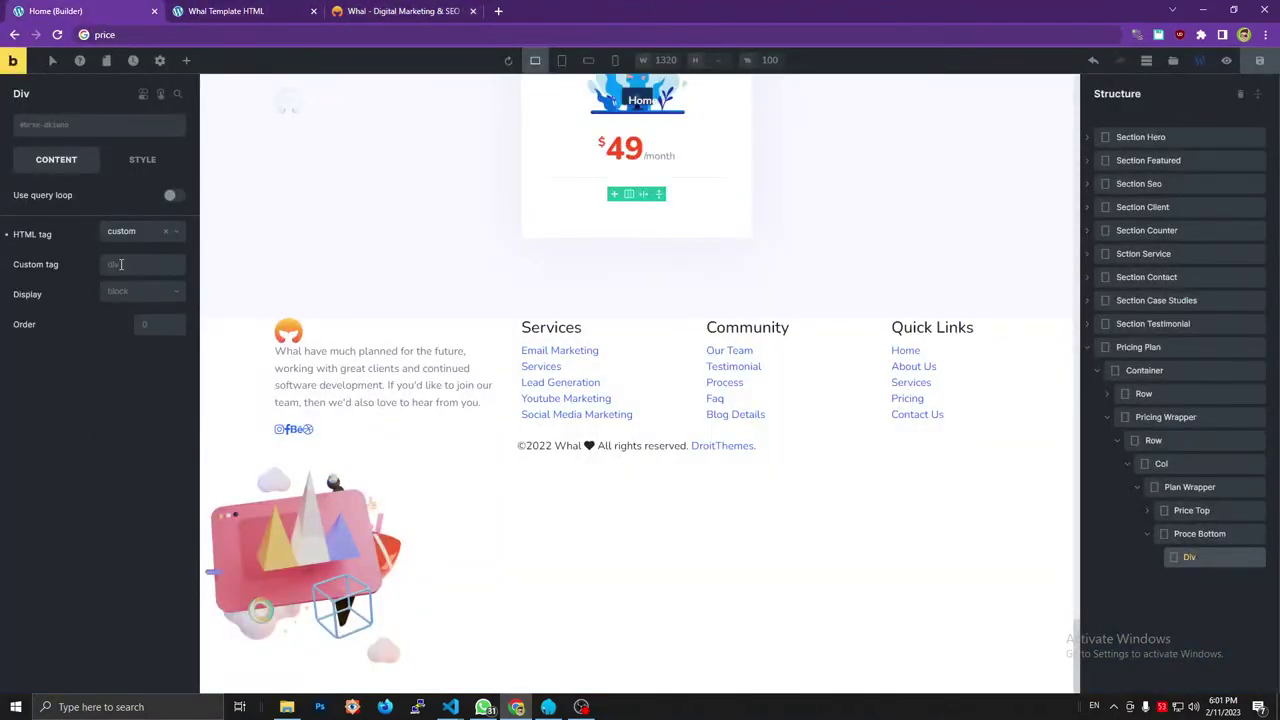
click(120, 264)
text(ul)
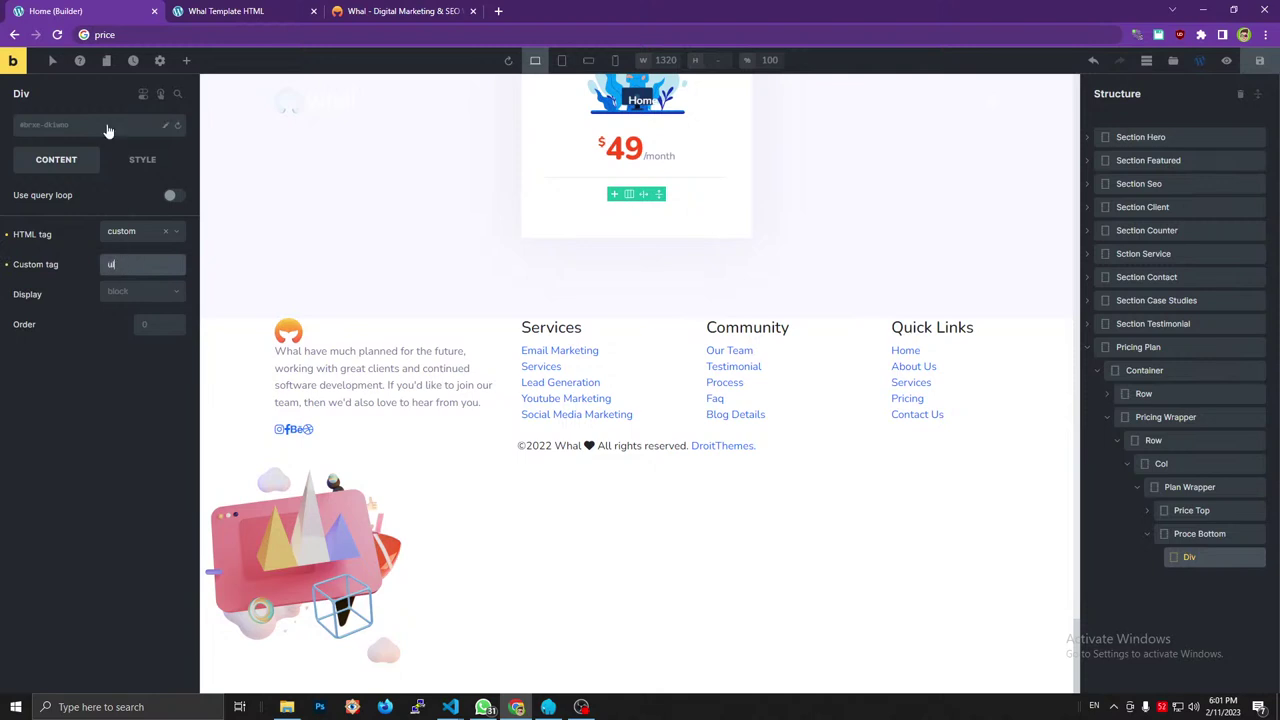
Add the price_list and list-unstyled classes to the Div.
click(147, 36)
text(price_list list-unstyled)
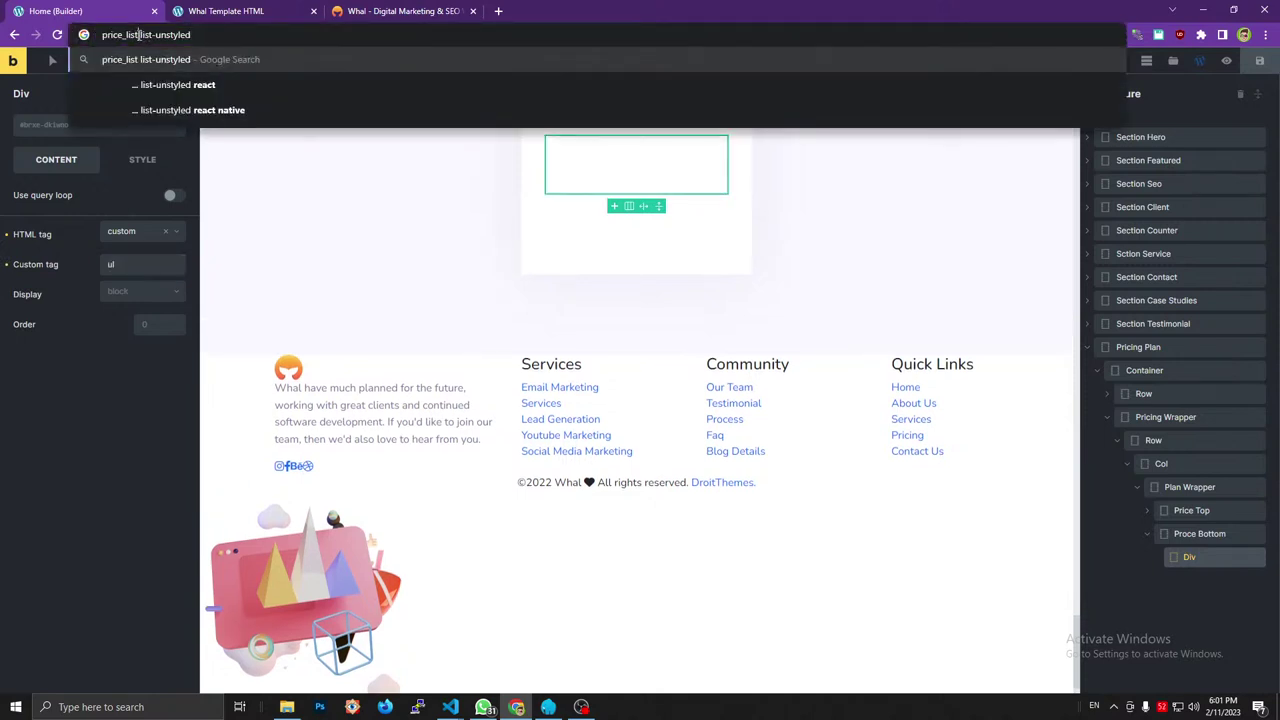
drag(138, 35, 95, 36)
key(ctrl+x)
click(27, 126)
key(ctrl+v)
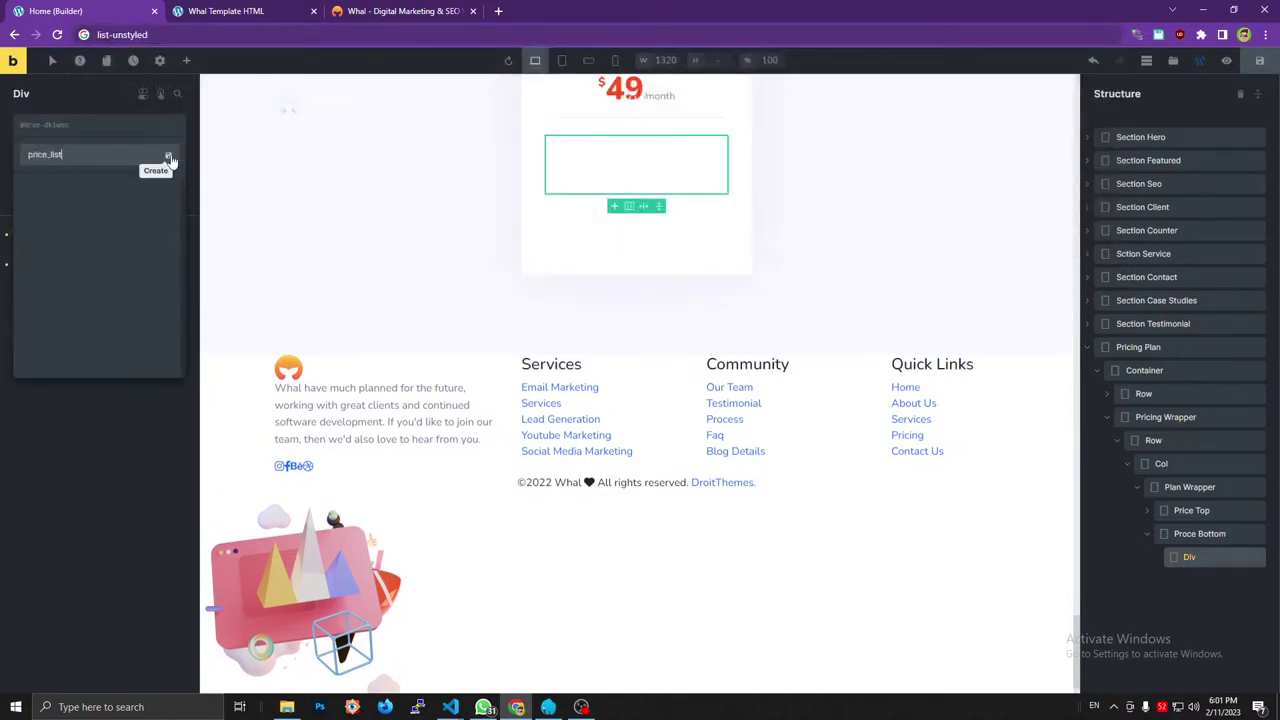
click(168, 157)
click(167, 34)
key(ctrl+x)
click(40, 125)
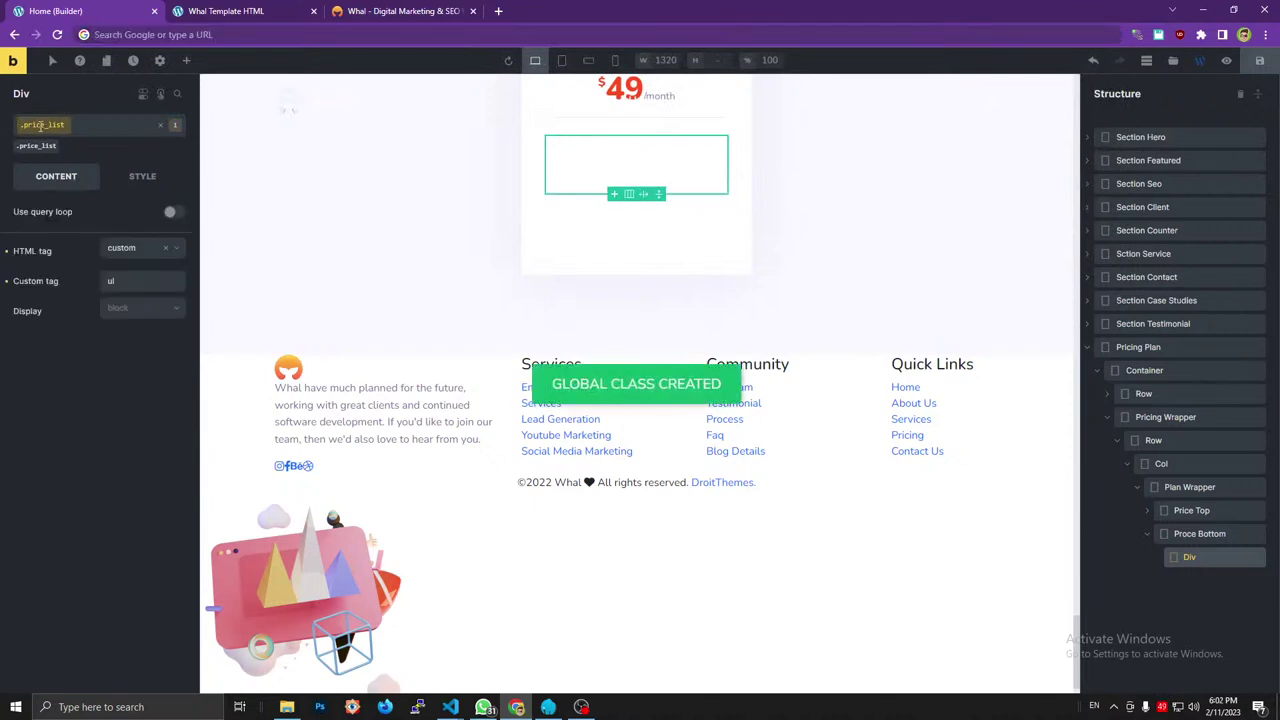
key(ctrl+v)
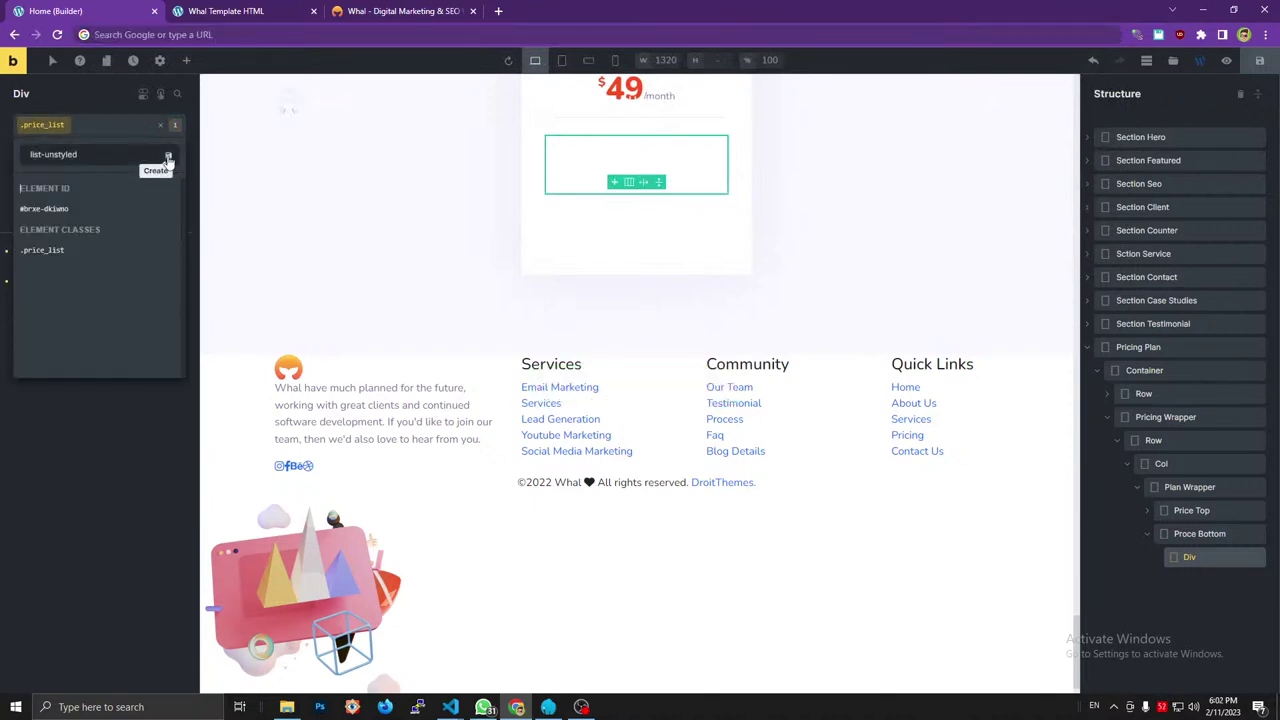
click(168, 157)
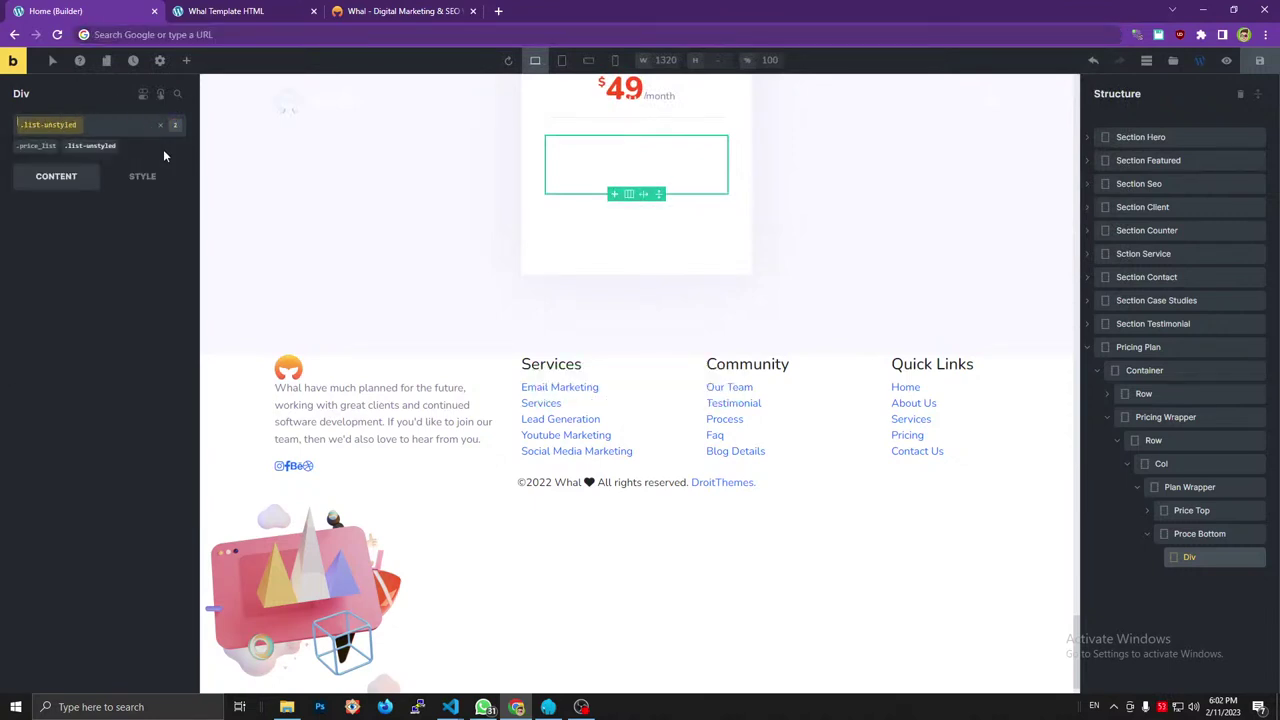
Rename the Div to 'List' and view the reference page's list items.
click(1197, 563)
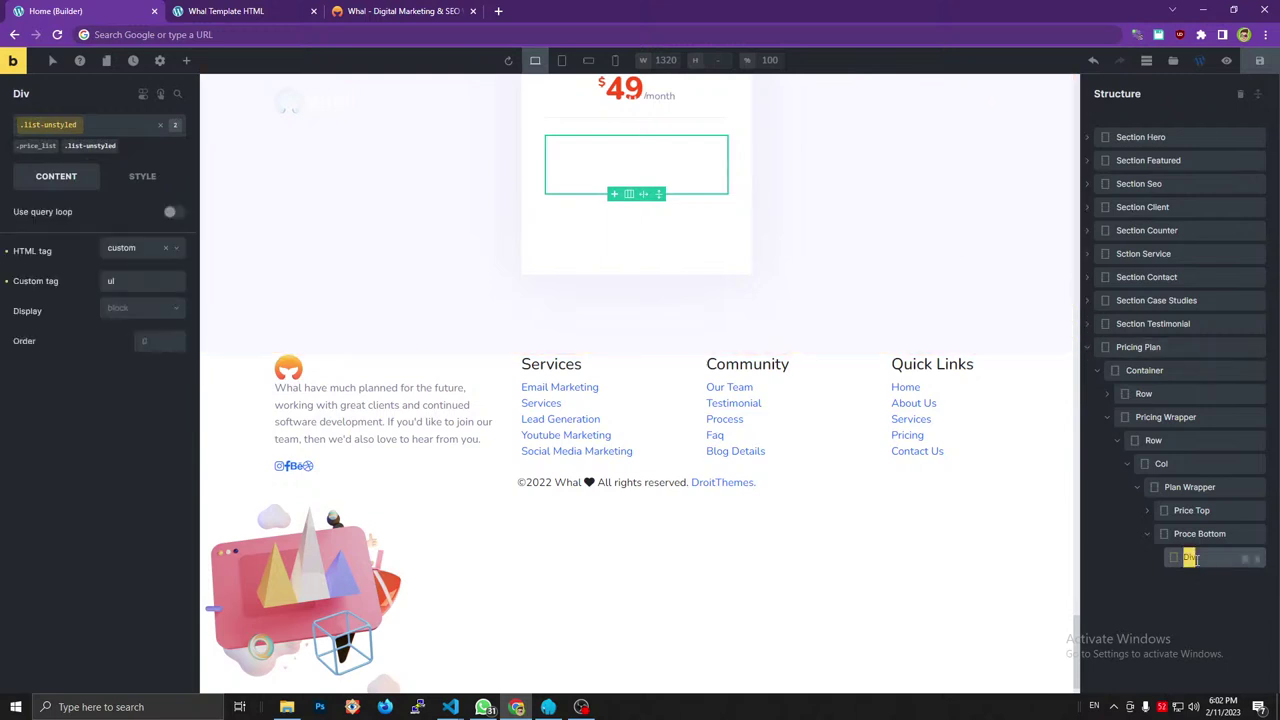
text(List)
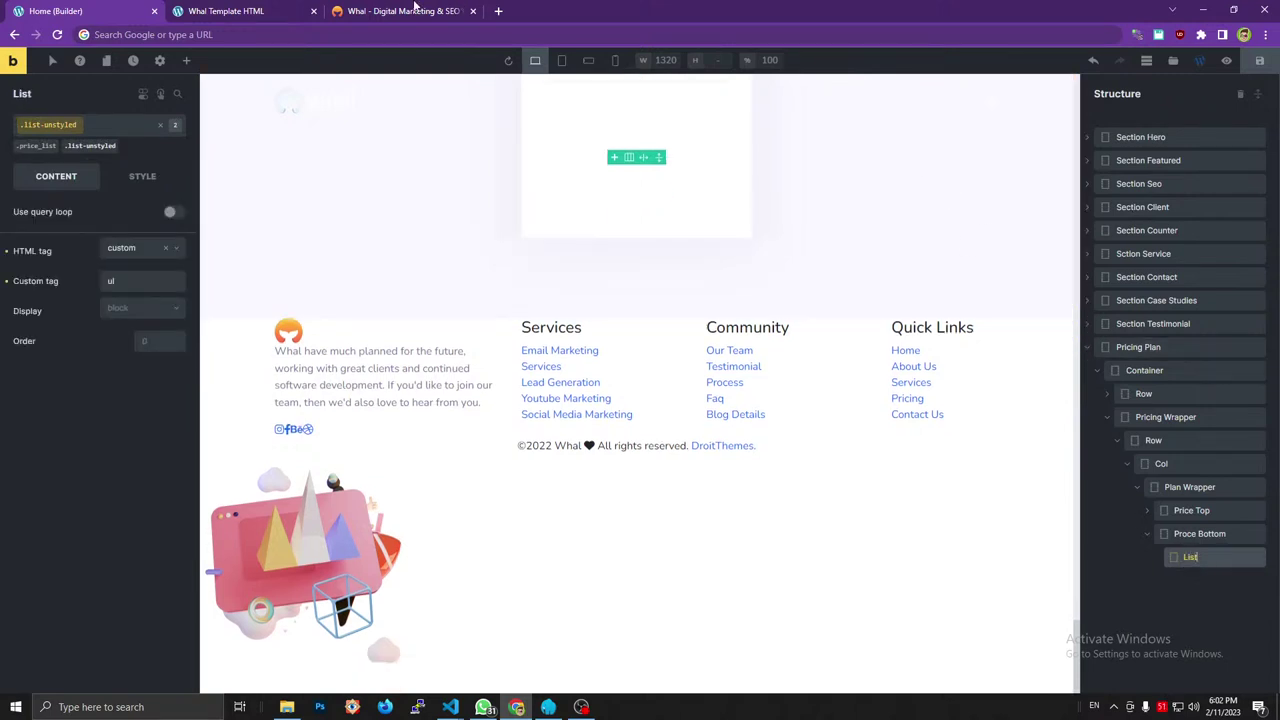
click(410, 11)
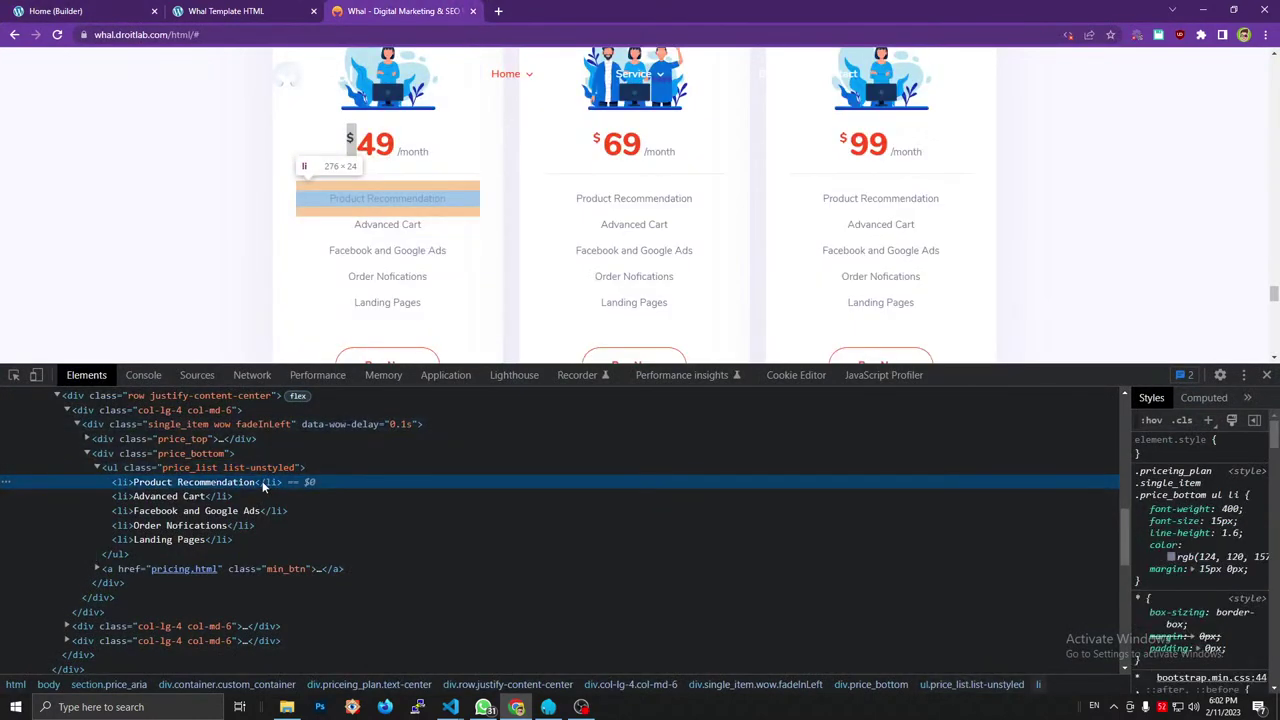
Add several Basic Text items inside the List.
click(118, 10)
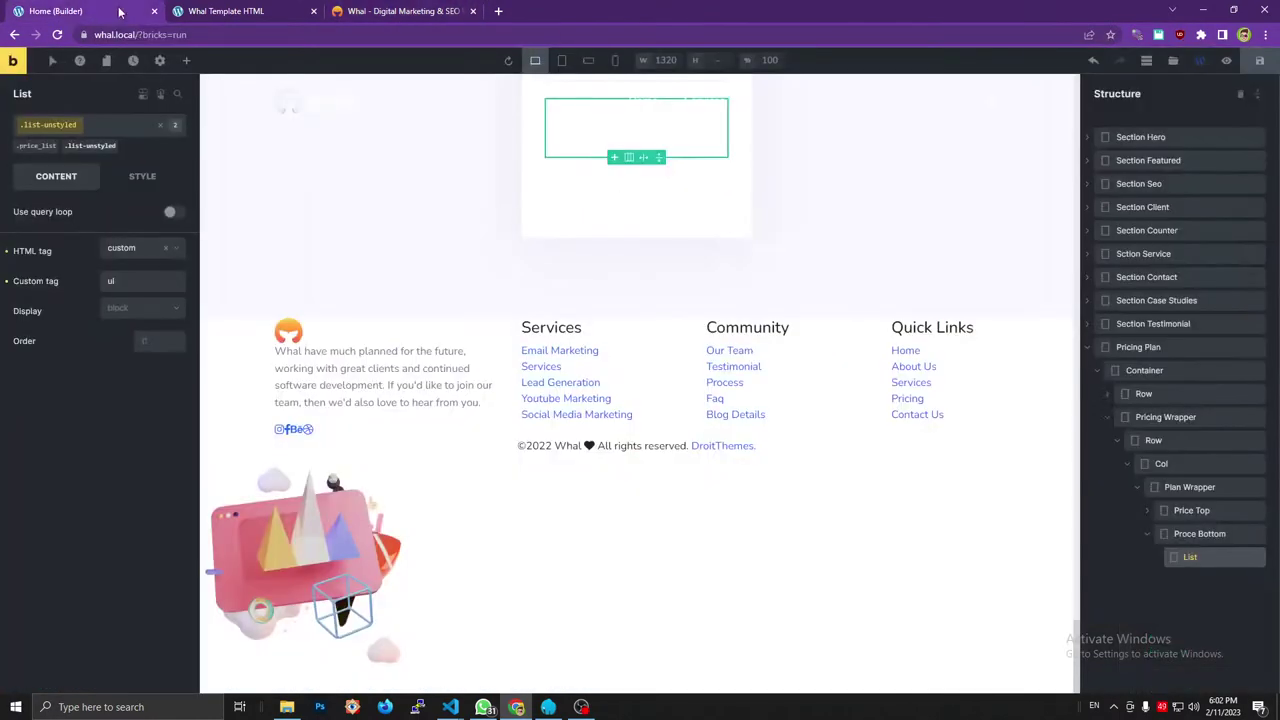
click(188, 61)
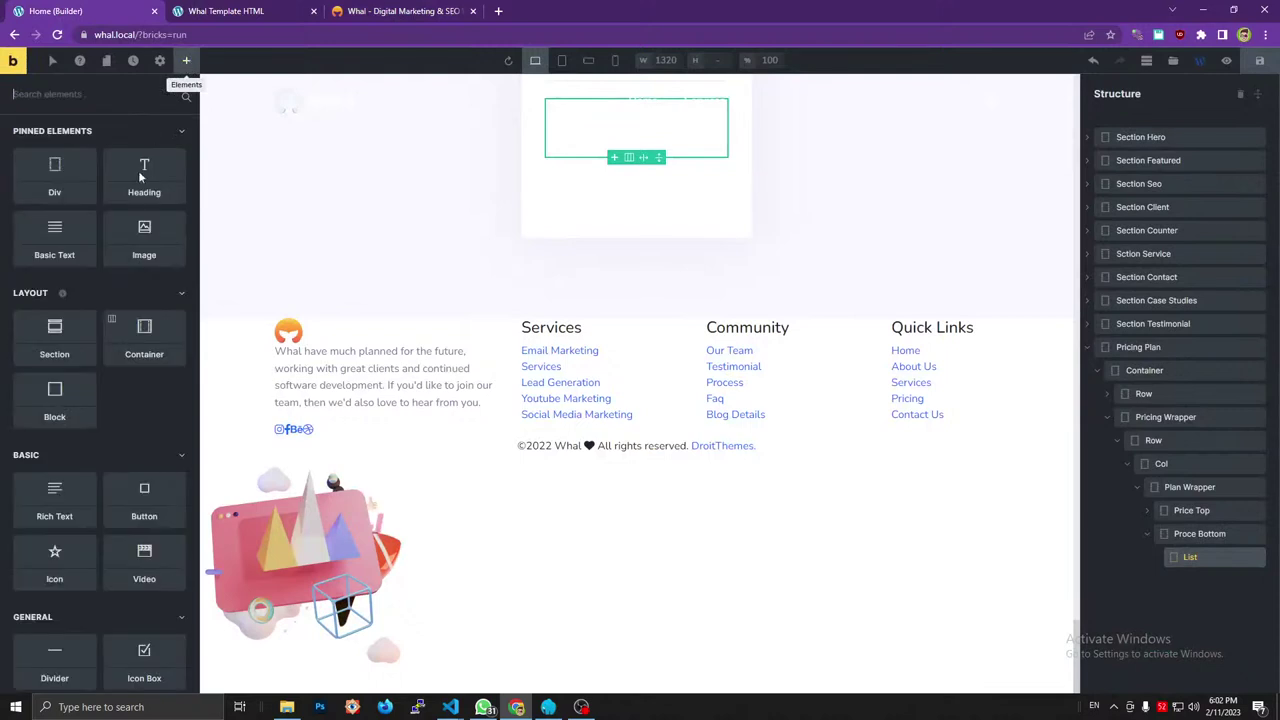
click(63, 238)
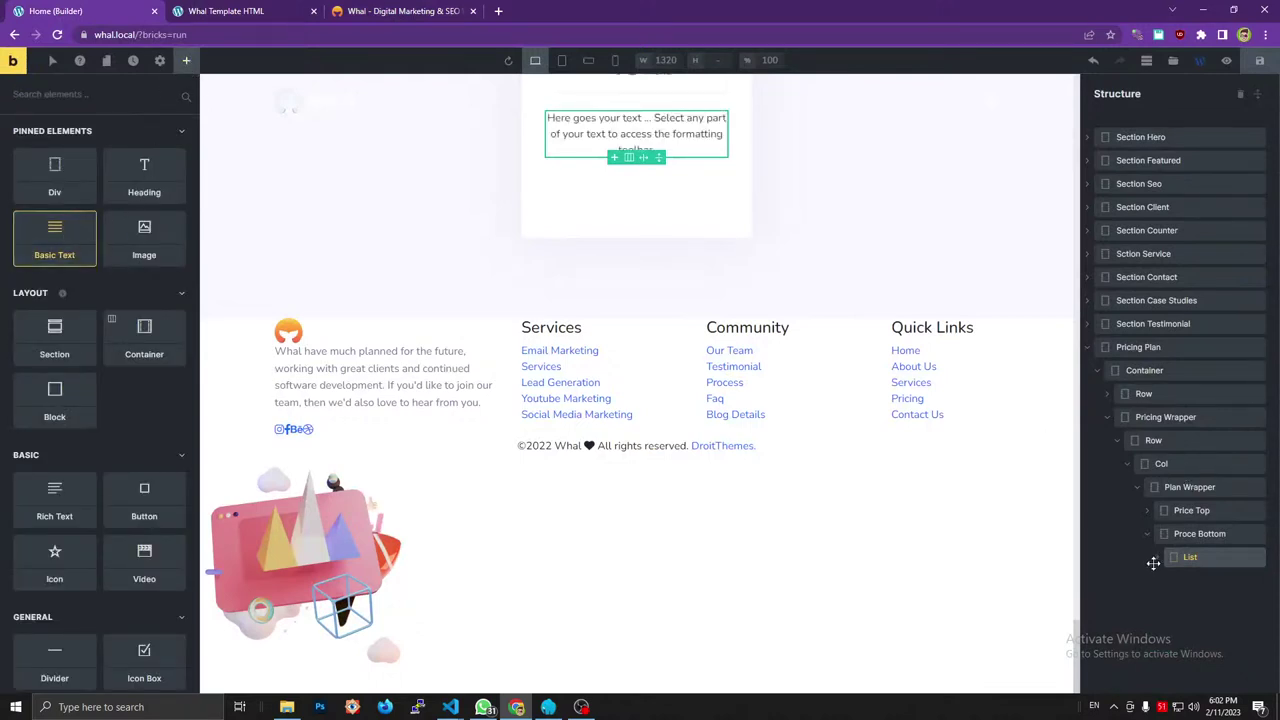
click(1157, 557)
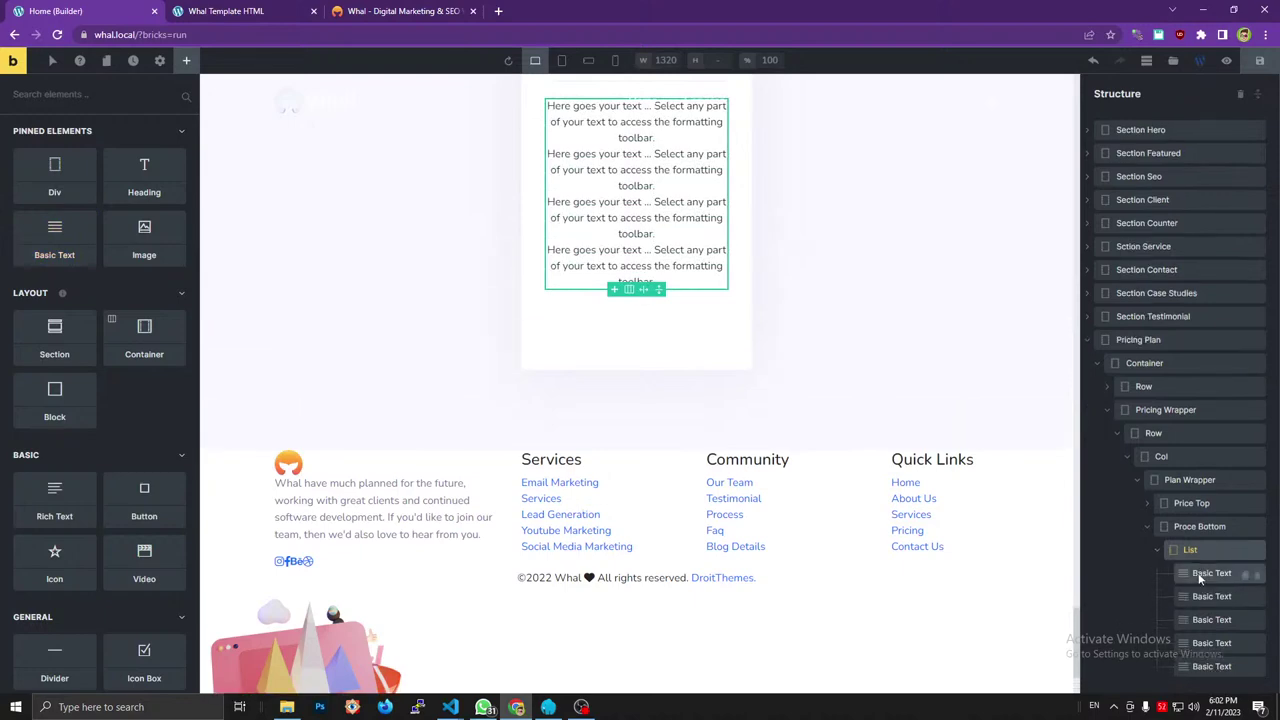
click(1199, 578)
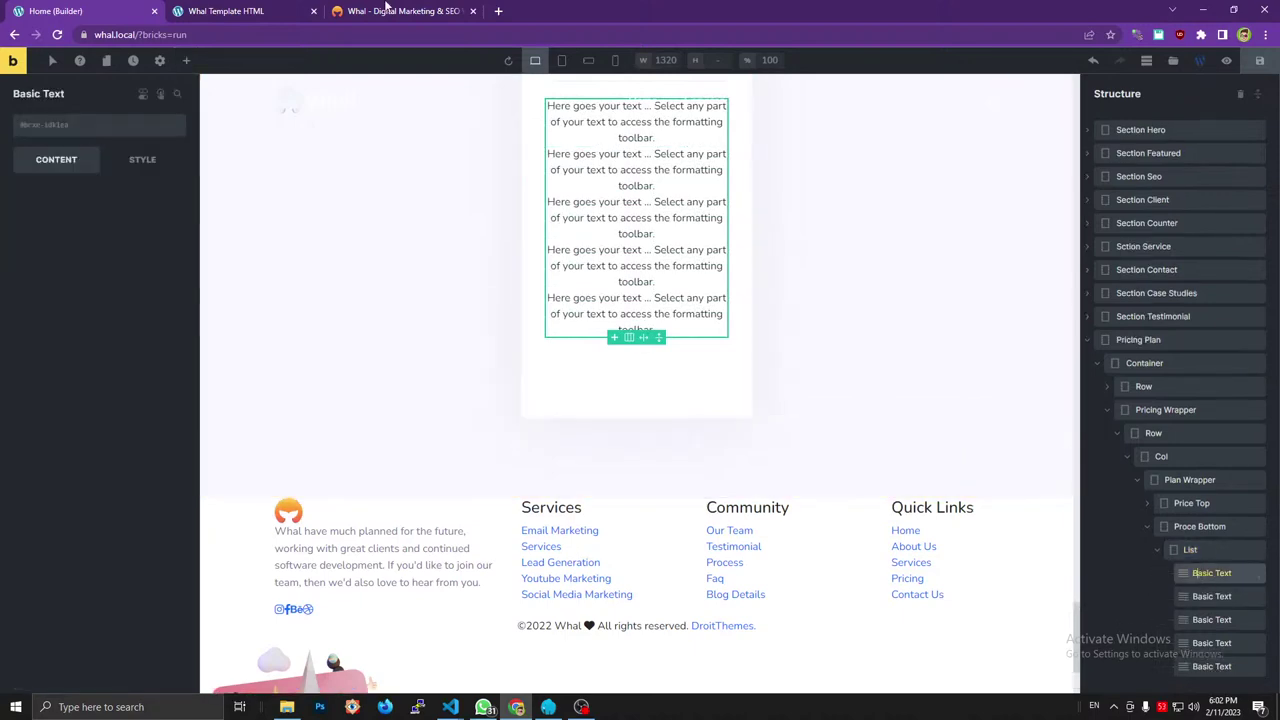
Set the first text item to 'Product Recommendation' with a custom li tag.
click(385, 6)
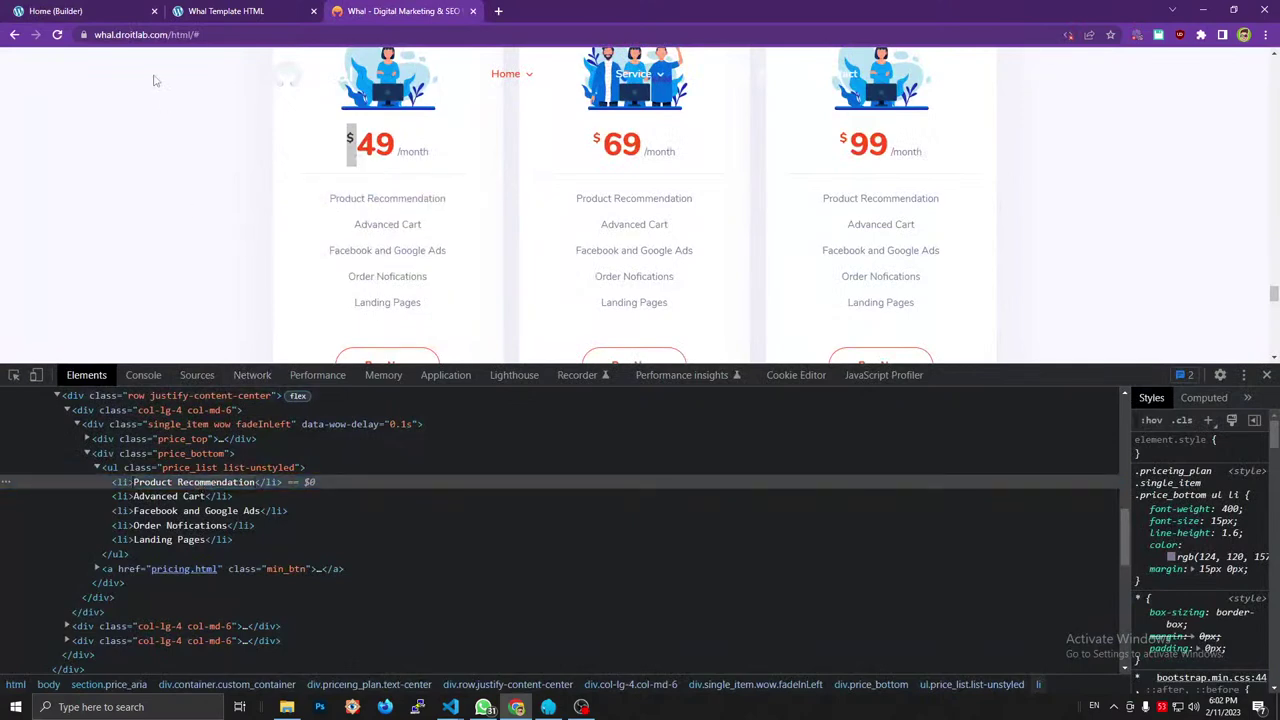
click(120, 6)
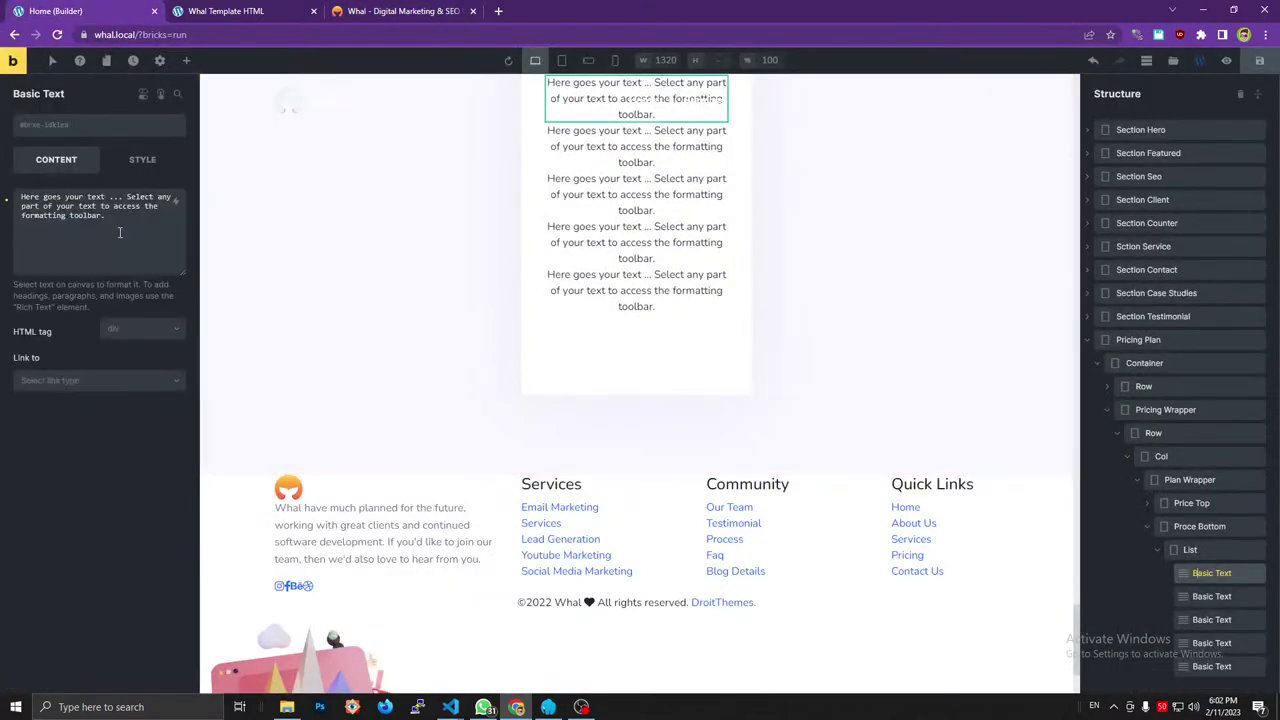
click(119, 232)
key(ctrl+a)
key(ctrl+v)
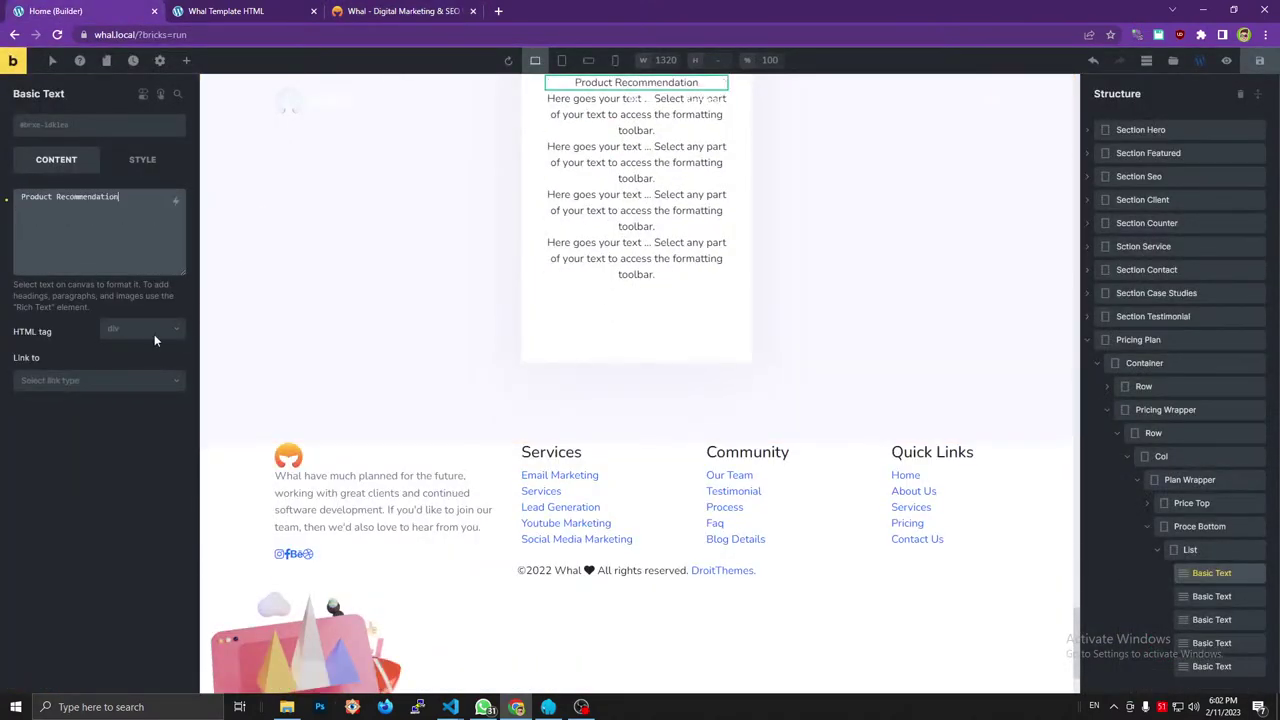
click(155, 338)
click(124, 483)
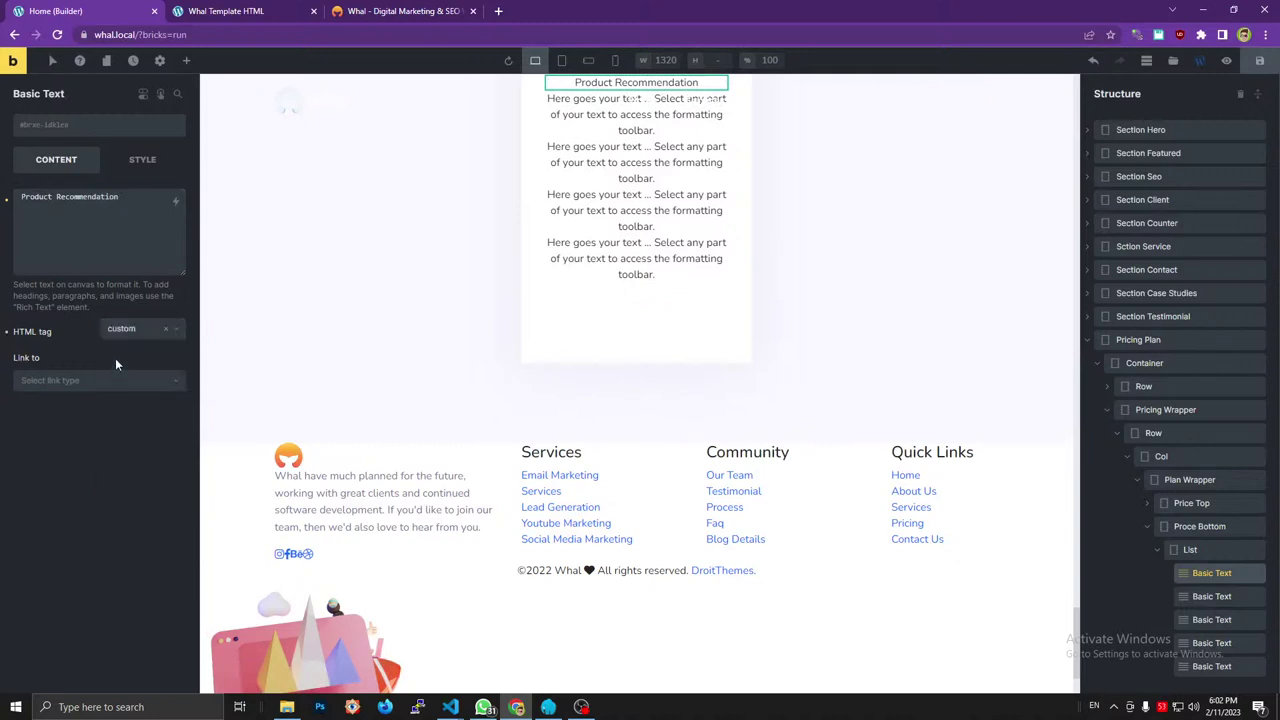
click(123, 361)
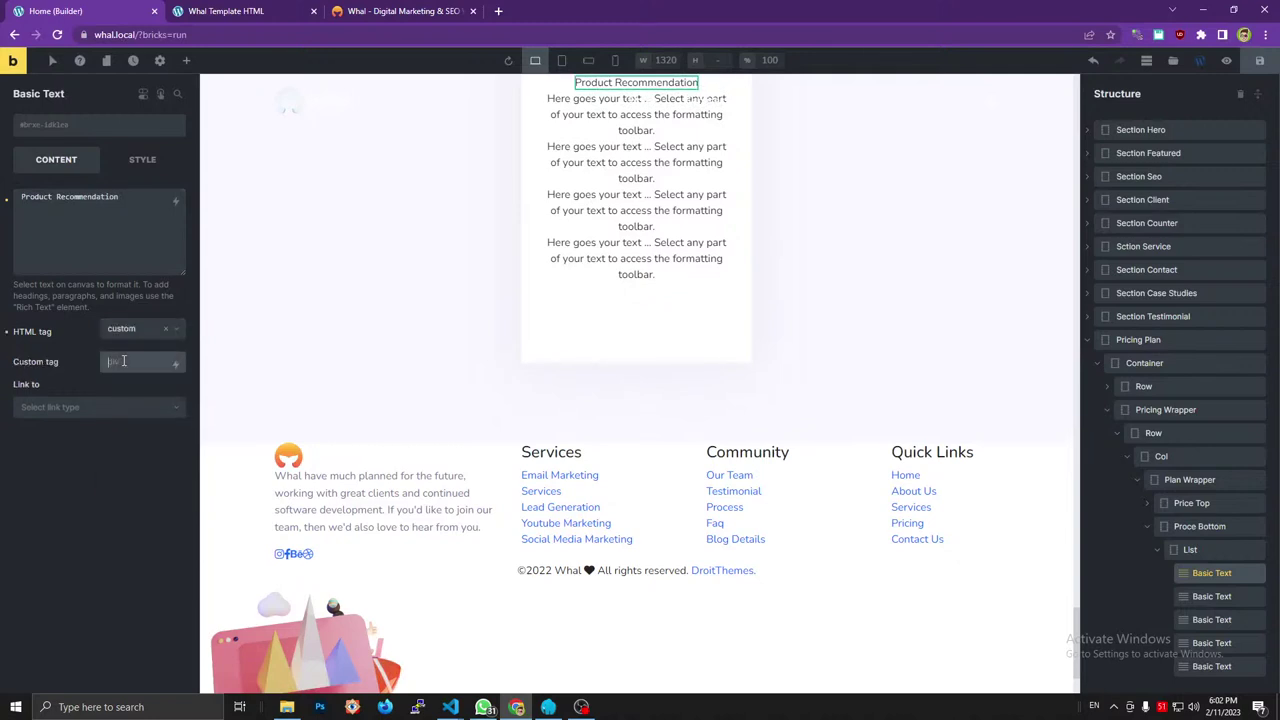
text(li)
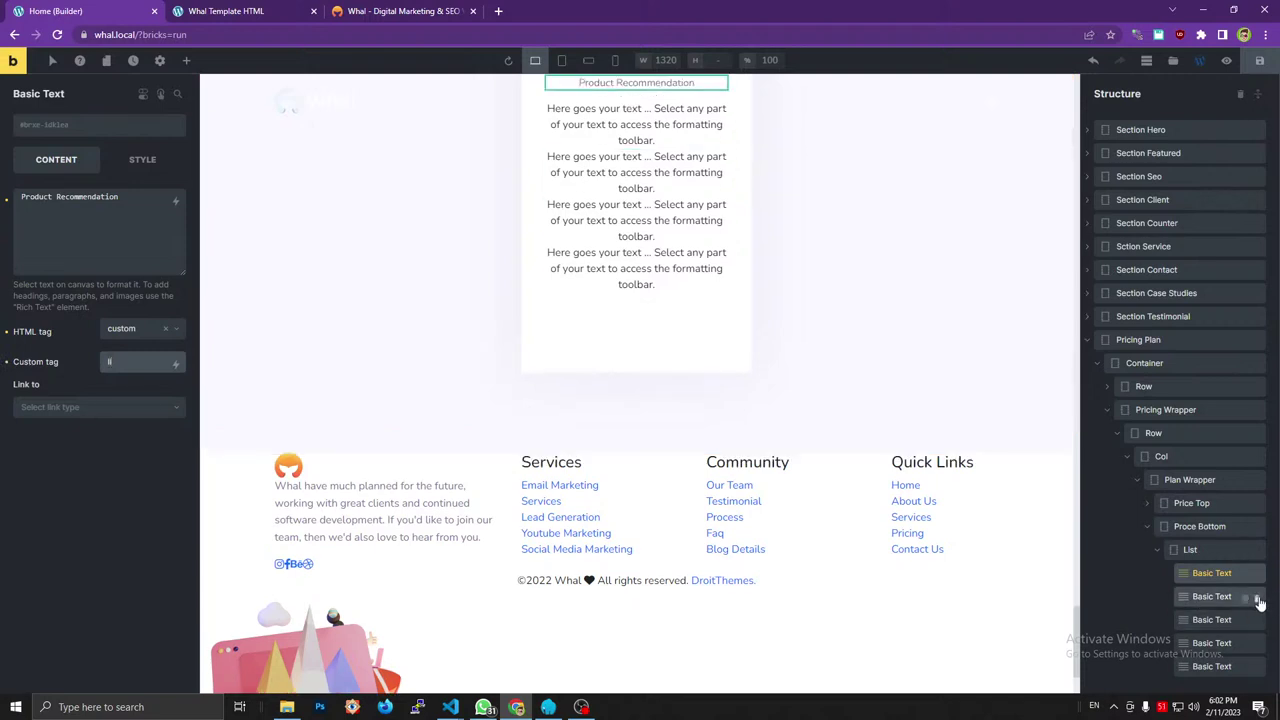
Delete the extra text items, leaving only Product Recommendation.
click(1258, 600)
click(1257, 610)
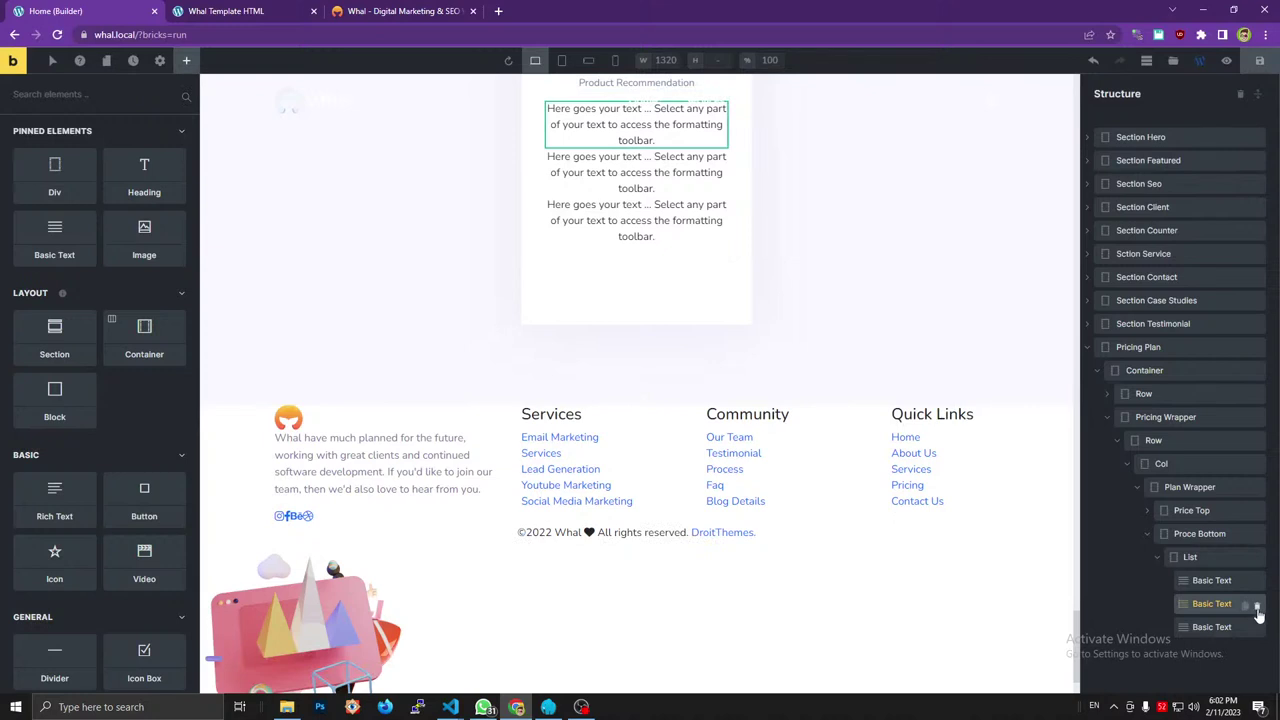
click(1258, 610)
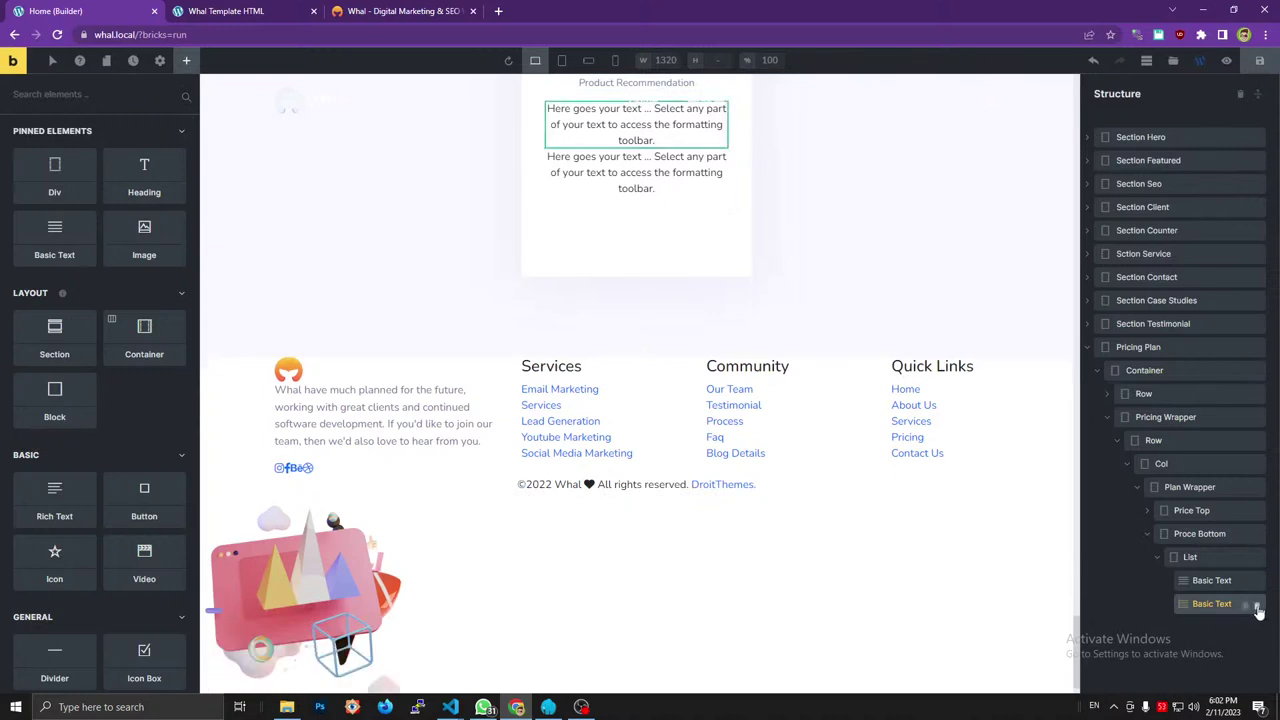
click(1258, 610)
click(1209, 581)
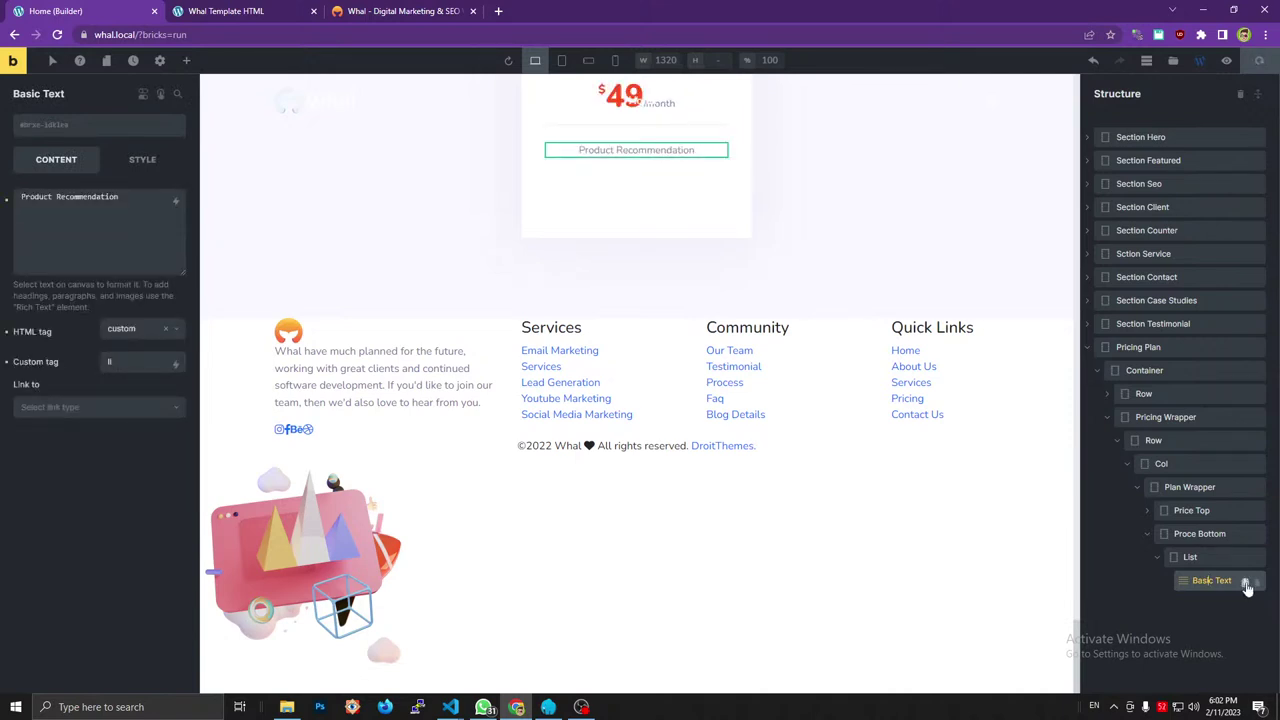
Duplicate the Product Recommendation item to create more feature lines.
click(1245, 582)
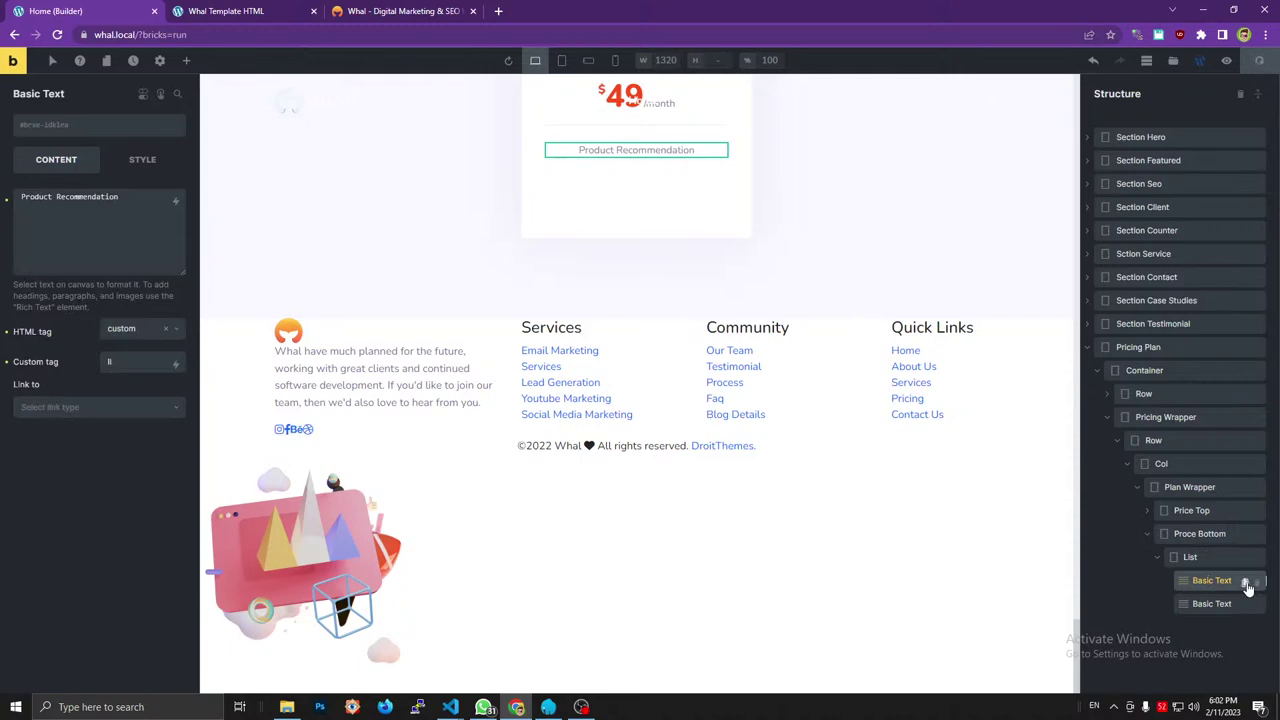
click(1245, 582)
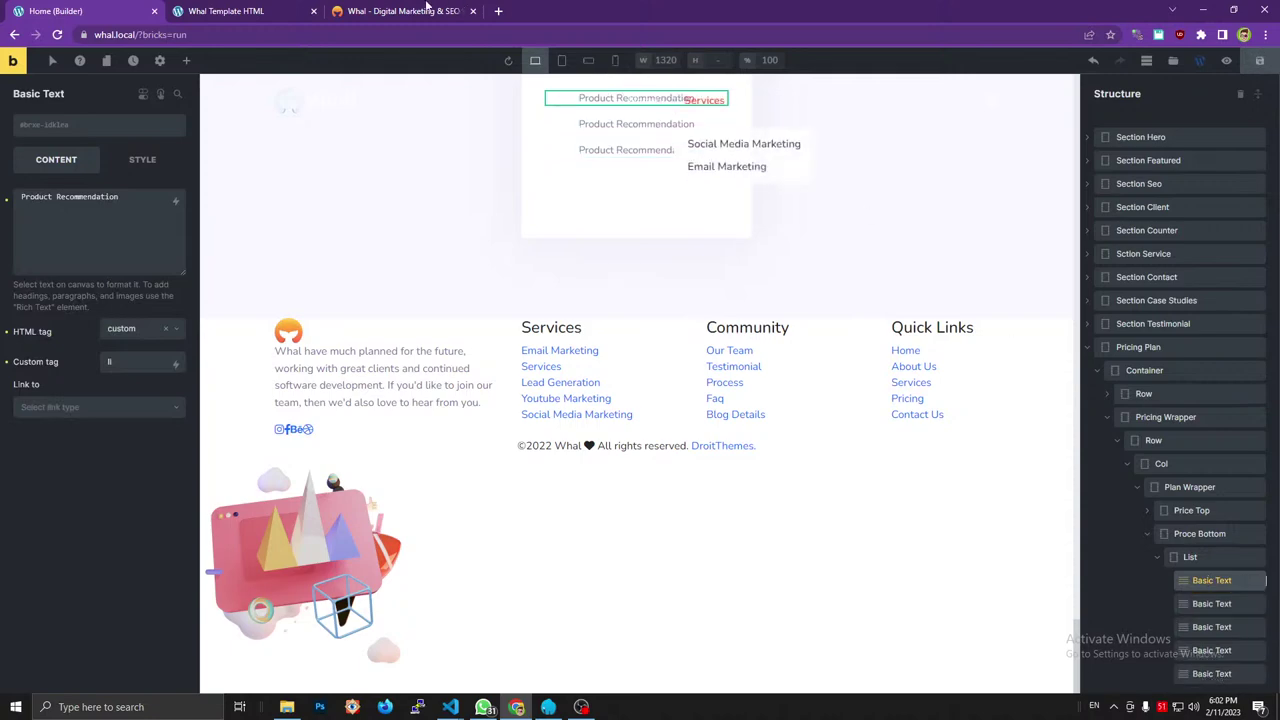
key(ctrl+3)
key(ctrl+1)
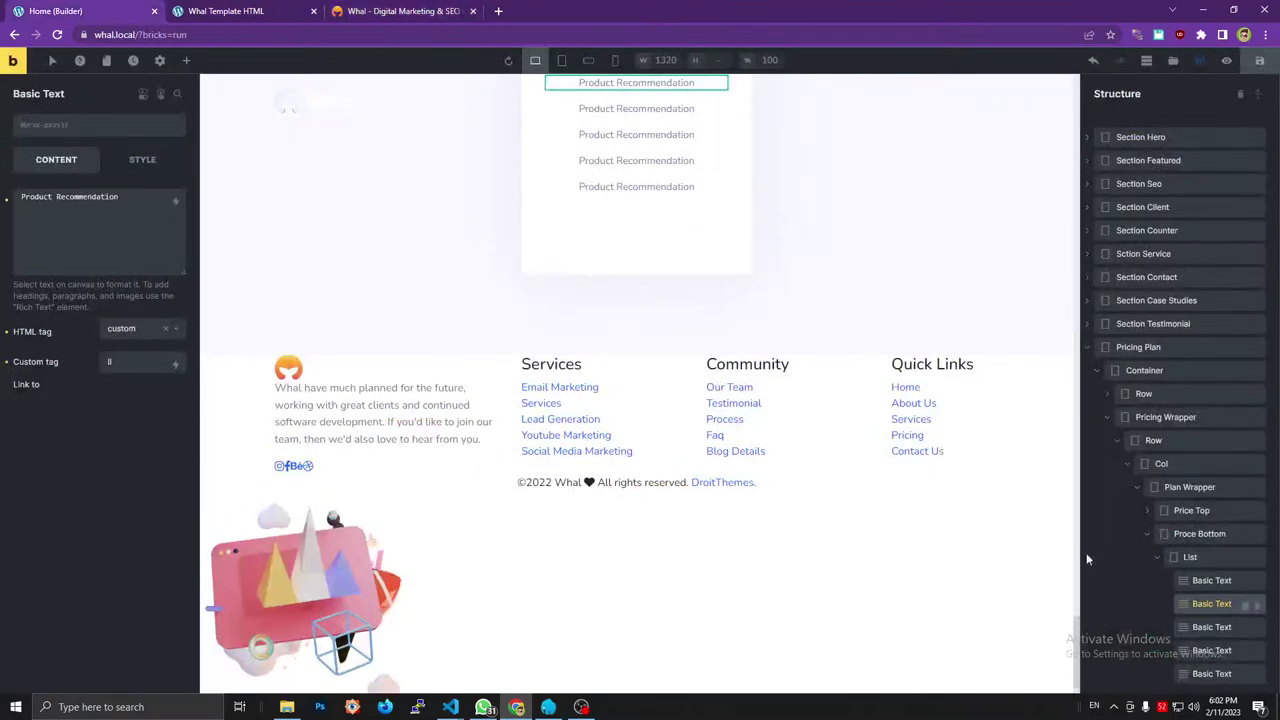
Replace the third feature line's text with 'Facebook and Google Ads' from the reference.
click(1207, 604)
triple_click(48, 200)
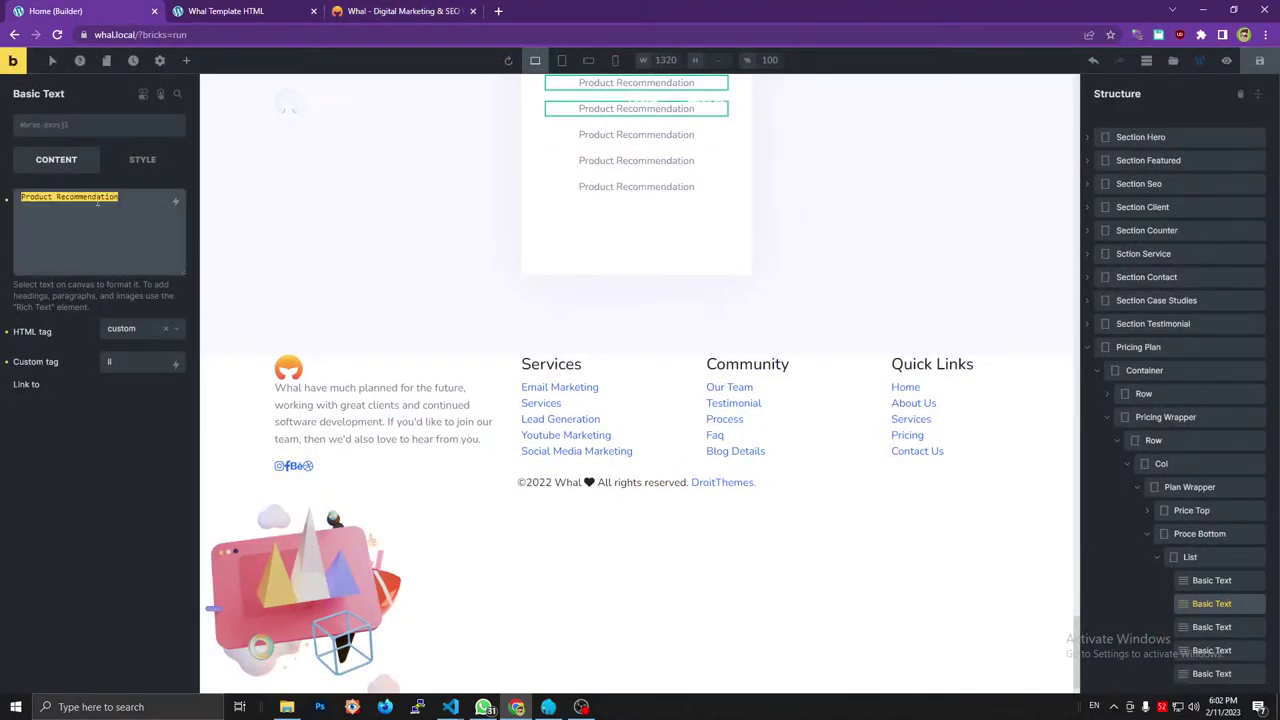
key(ctrl+3)
click(157, 510)
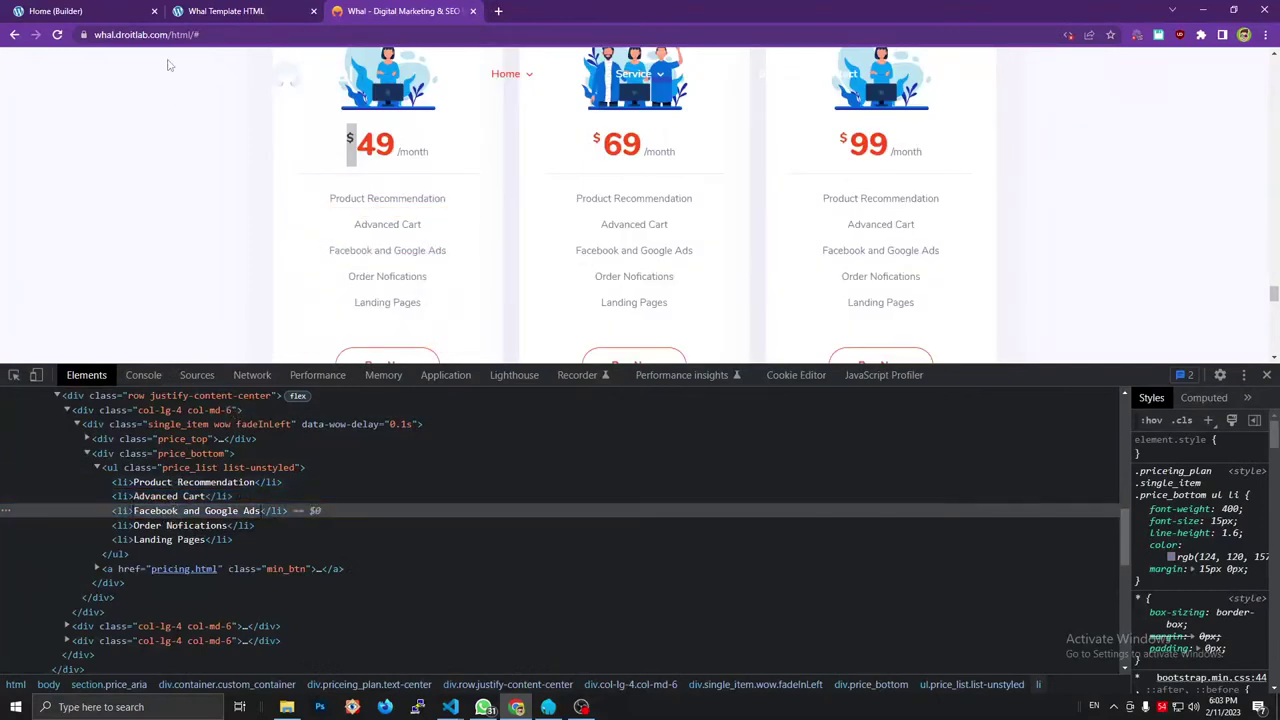
click(131, 8)
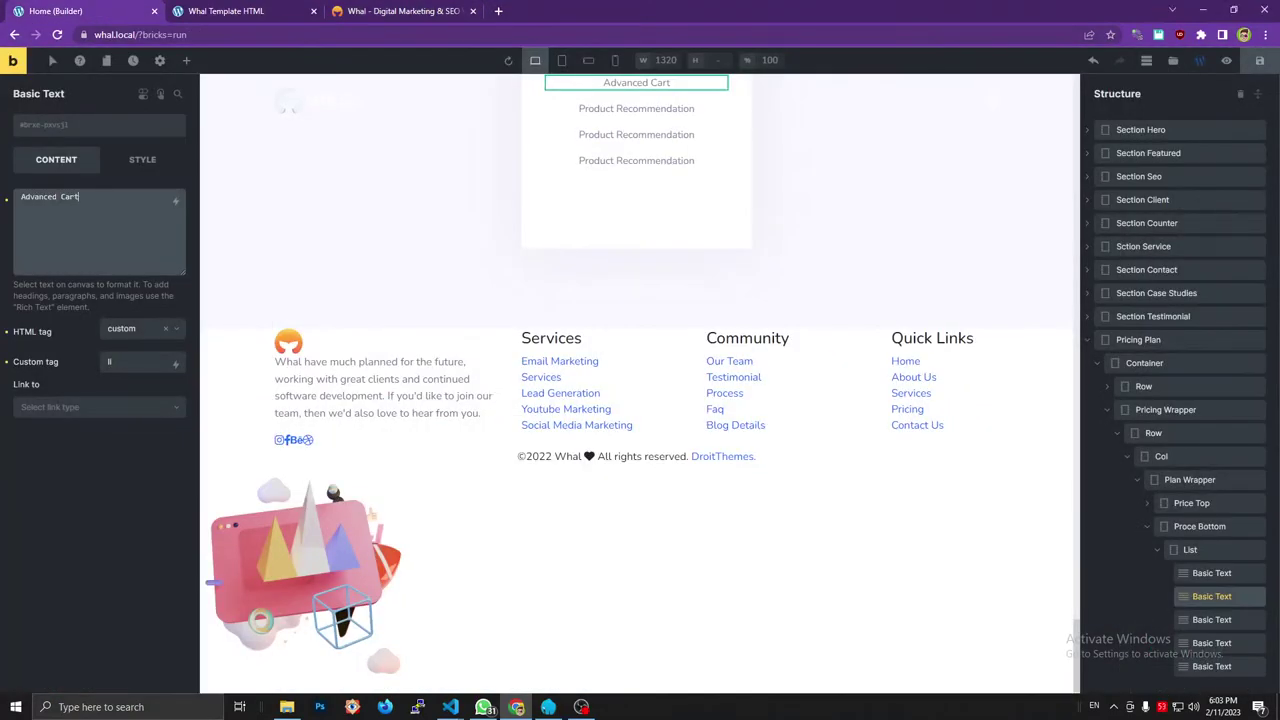
click(1212, 619)
triple_click(80, 218)
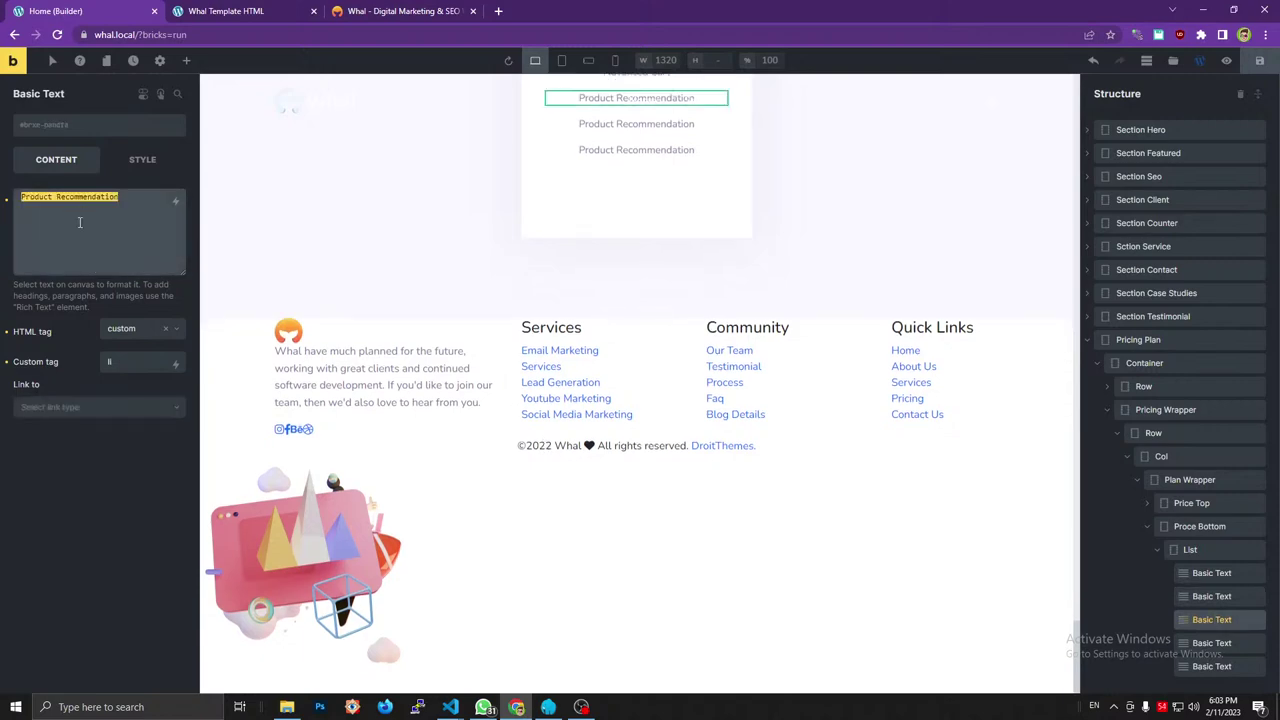
text(Facebook and Google Ads)
Mistakenly paste 'Order Nofications' into that line, then restore 'Facebook and Google Ads'.
click(423, 10)
click(180, 525)
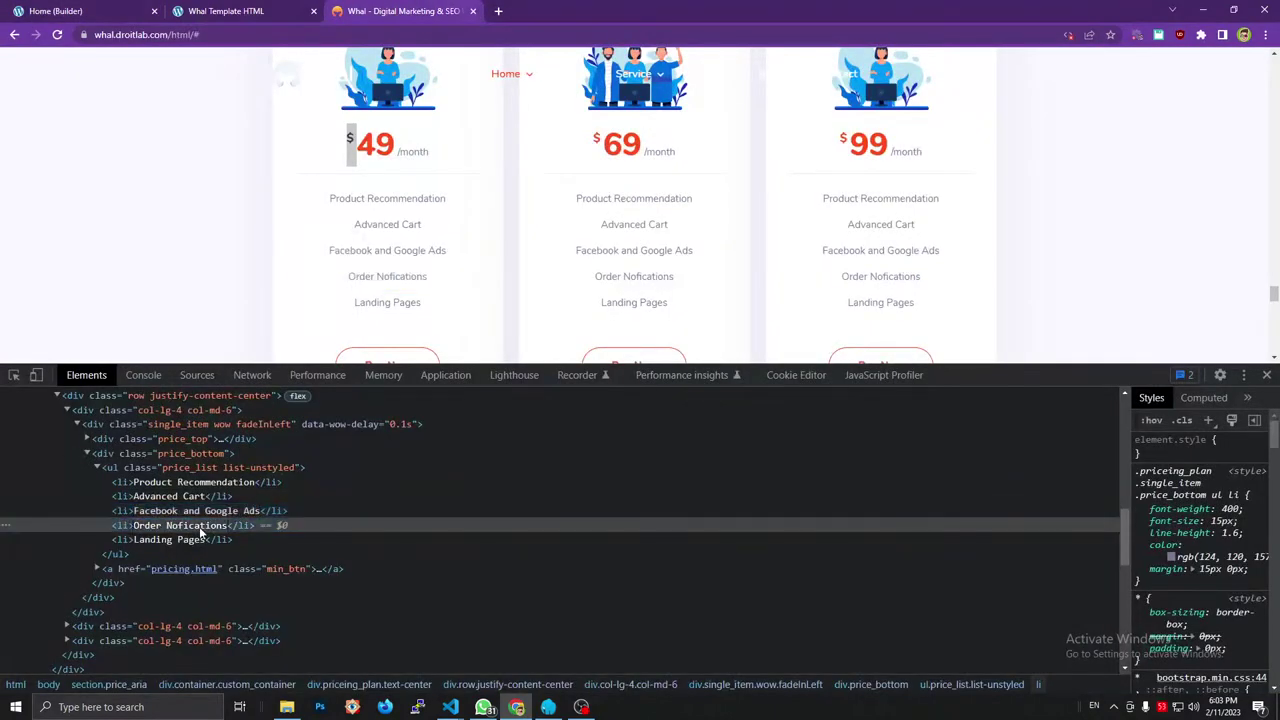
click(76, 8)
triple_click(102, 224)
text(Order Nofications)
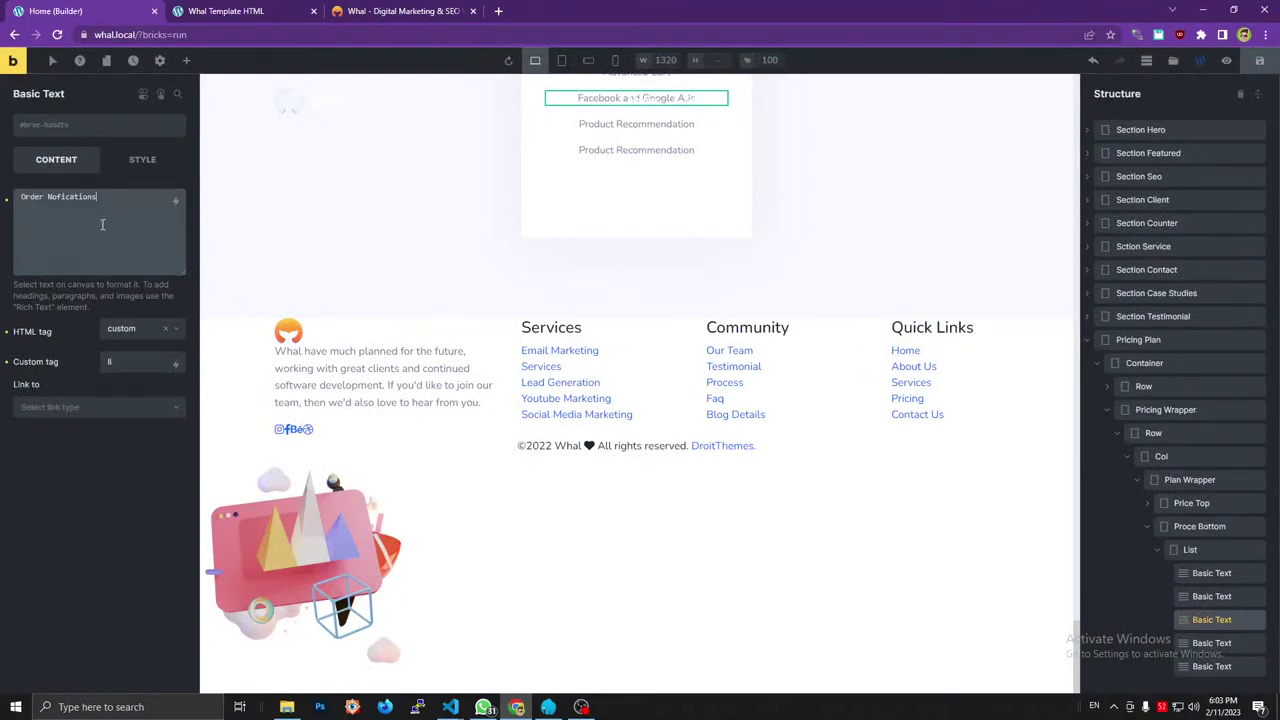
click(408, 10)
click(204, 510)
click(84, 10)
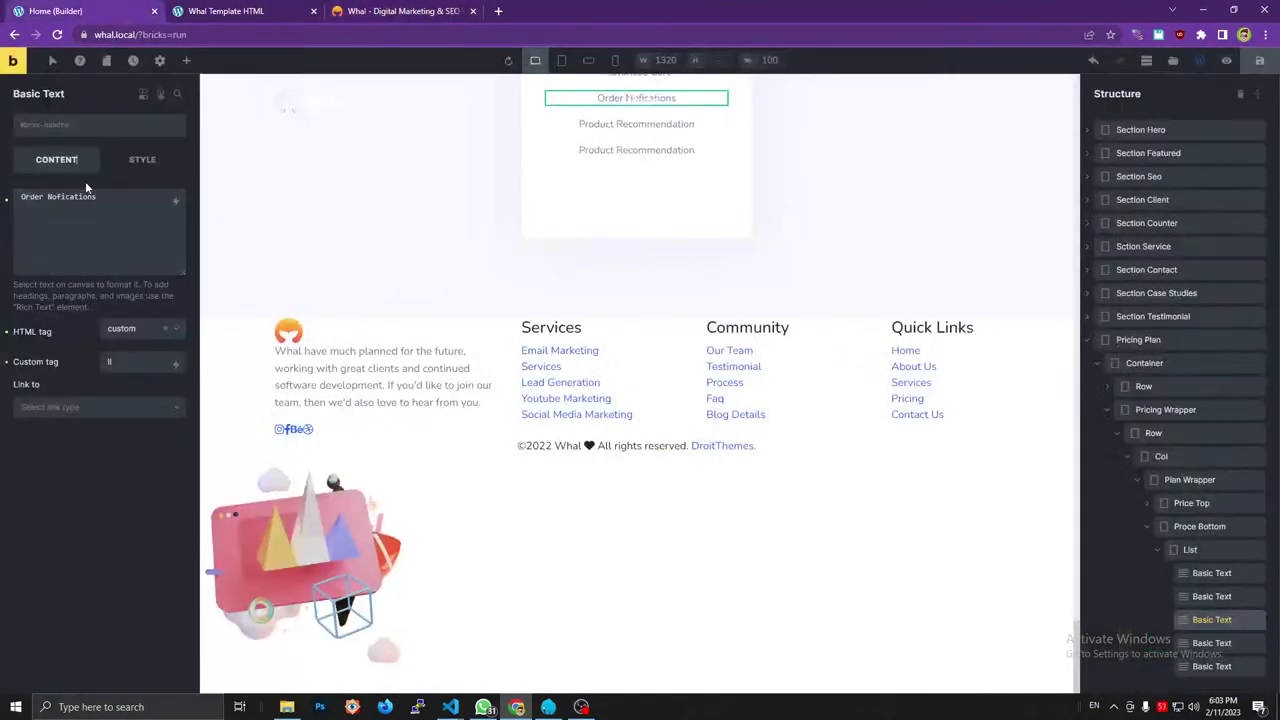
triple_click(90, 196)
text(Facebook and Google Ads)
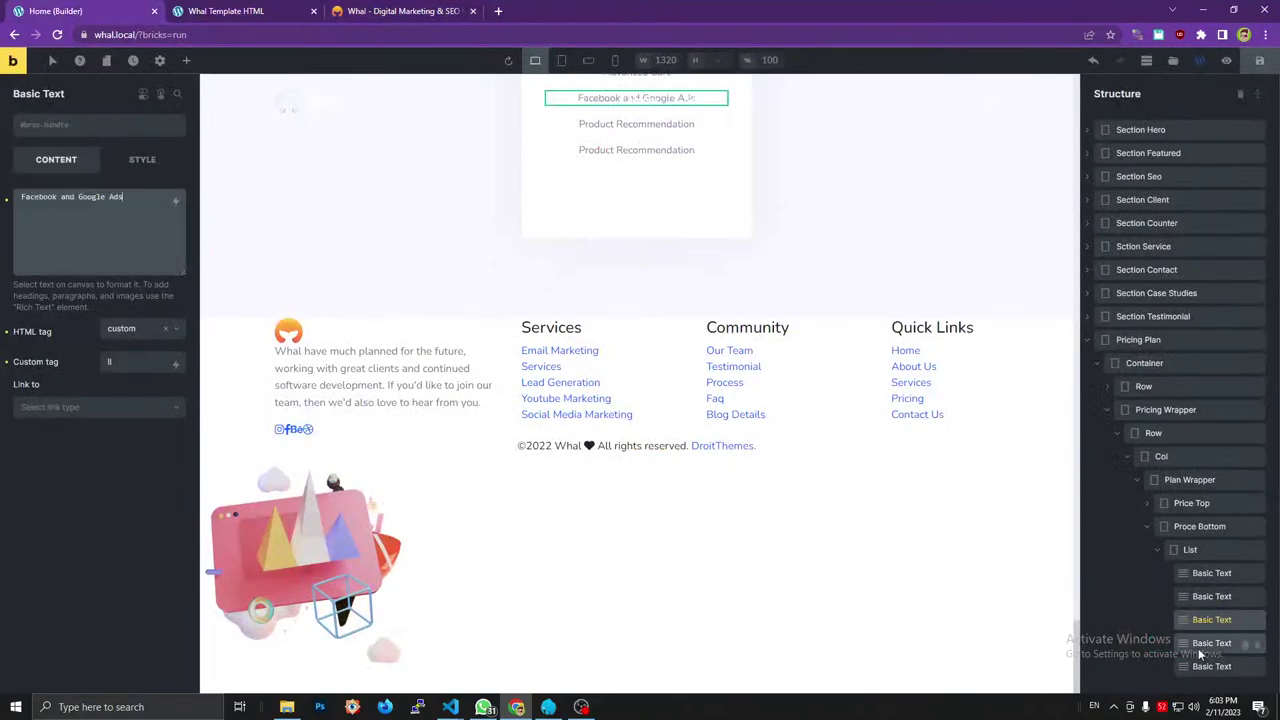
Set the fourth and fifth feature lines to 'Landing Pages'.
click(1205, 644)
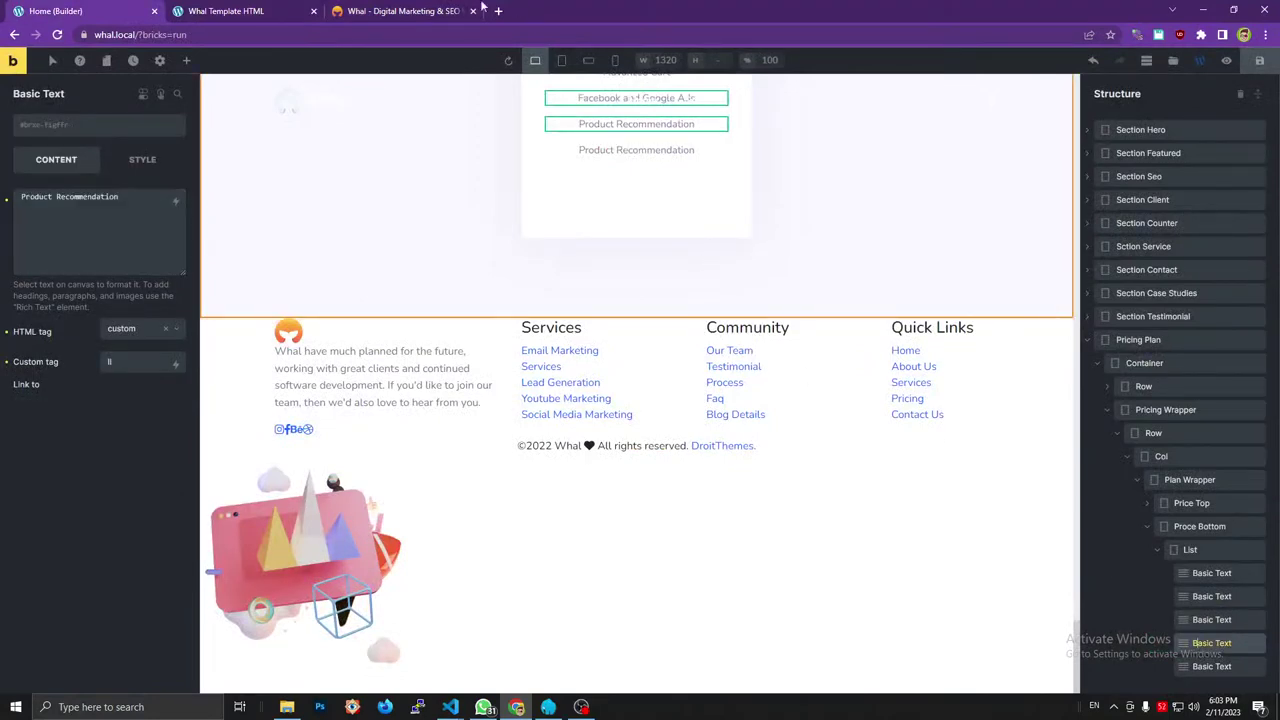
key(ctrl+shift+Tab)
key(ctrl+shift+Tab)
key(ctrl+Tab)
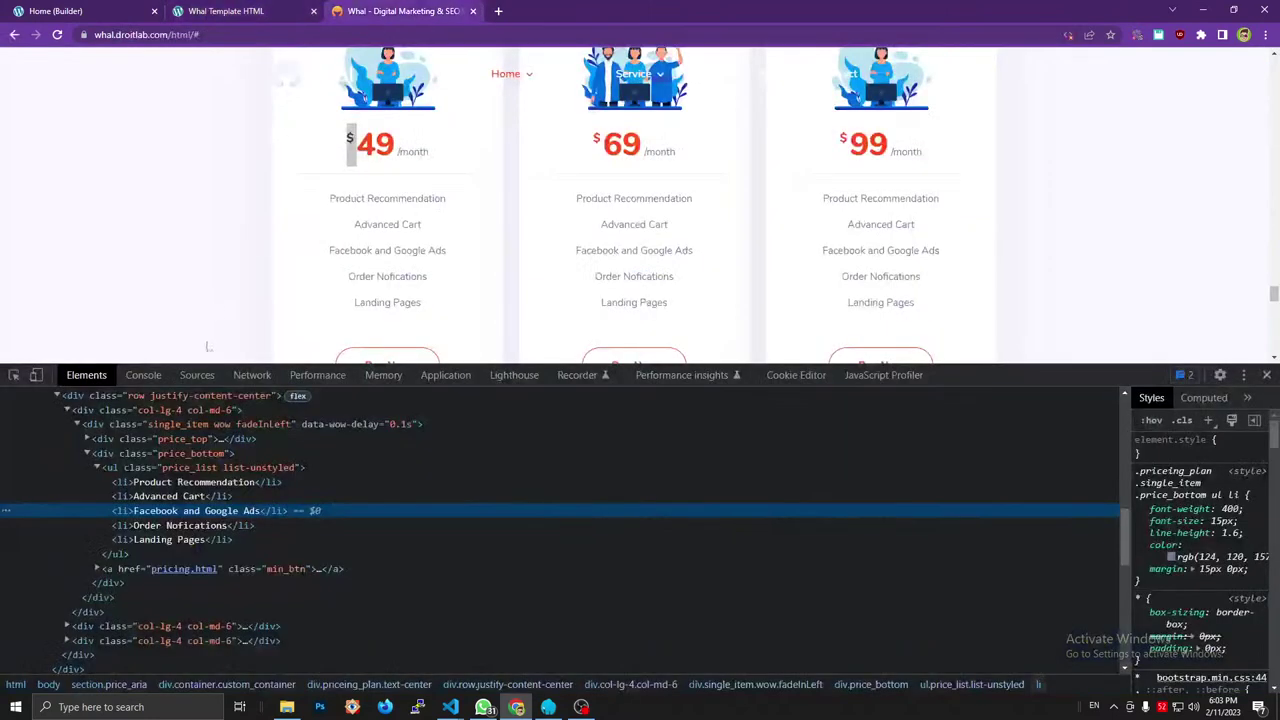
click(185, 525)
key(ctrl+Tab)
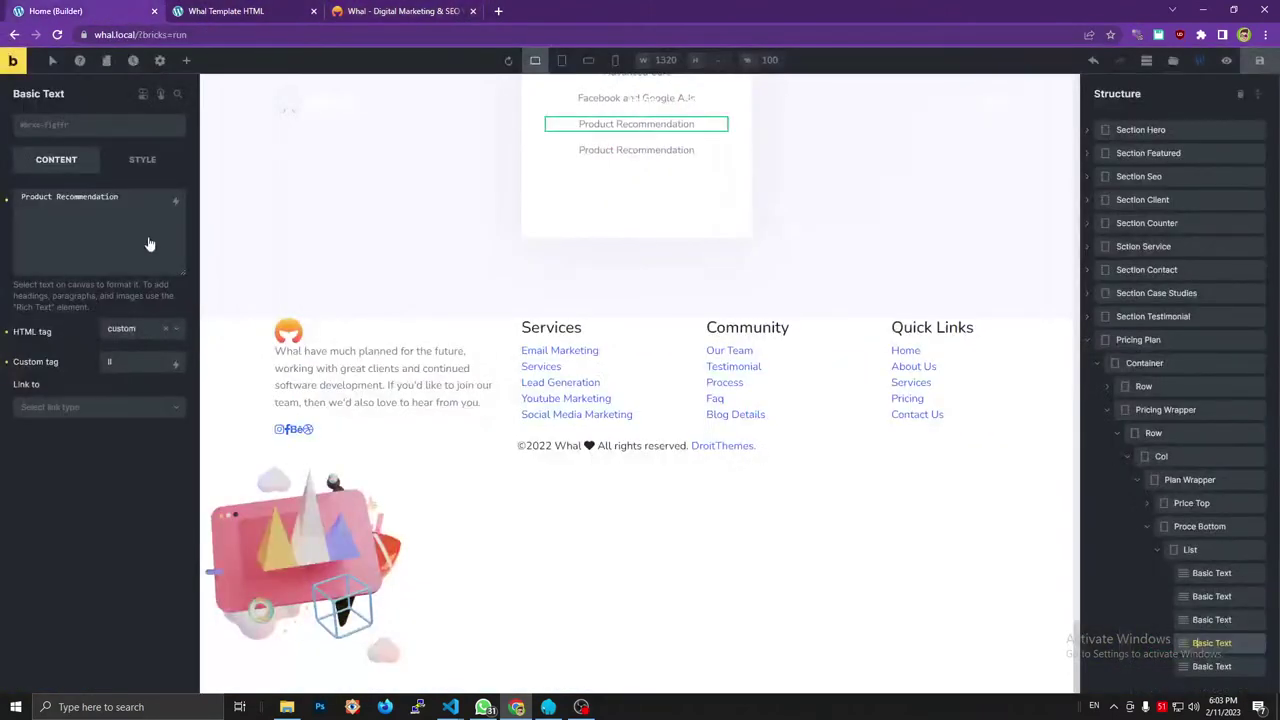
double_click(130, 208)
key(ctrl+Tab)
key(ctrl+Tab)
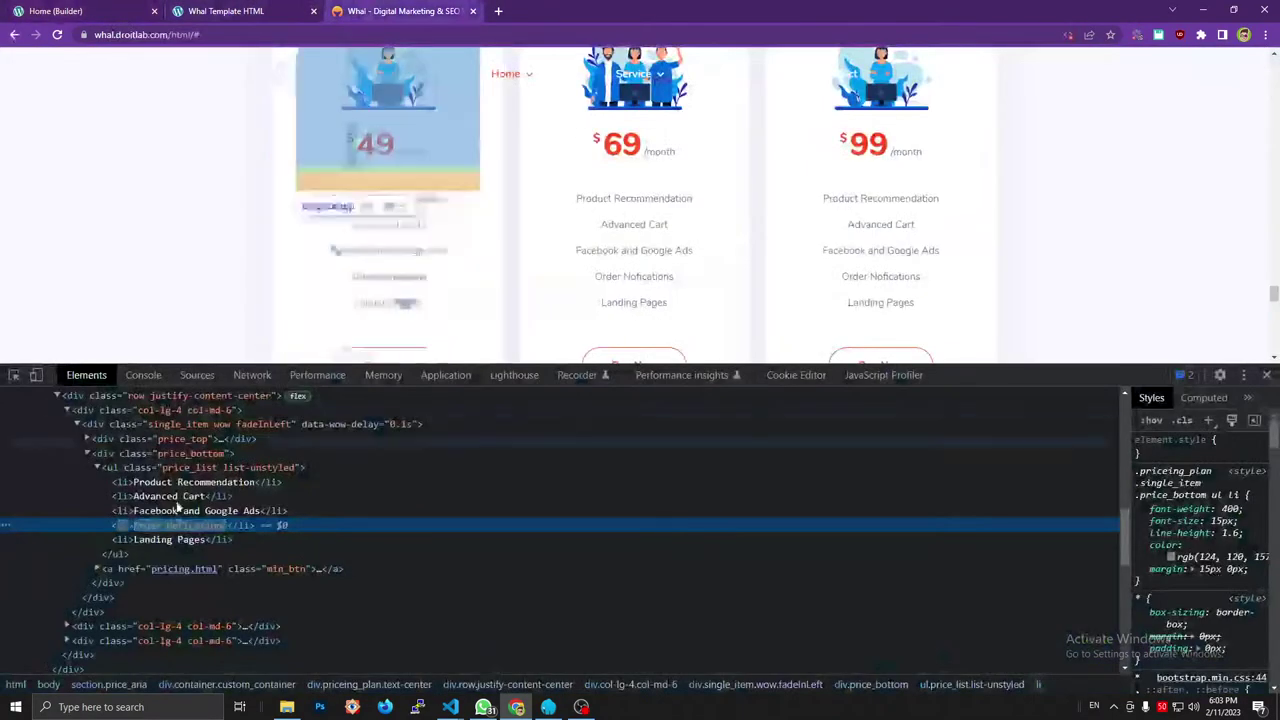
key(ctrl+Tab)
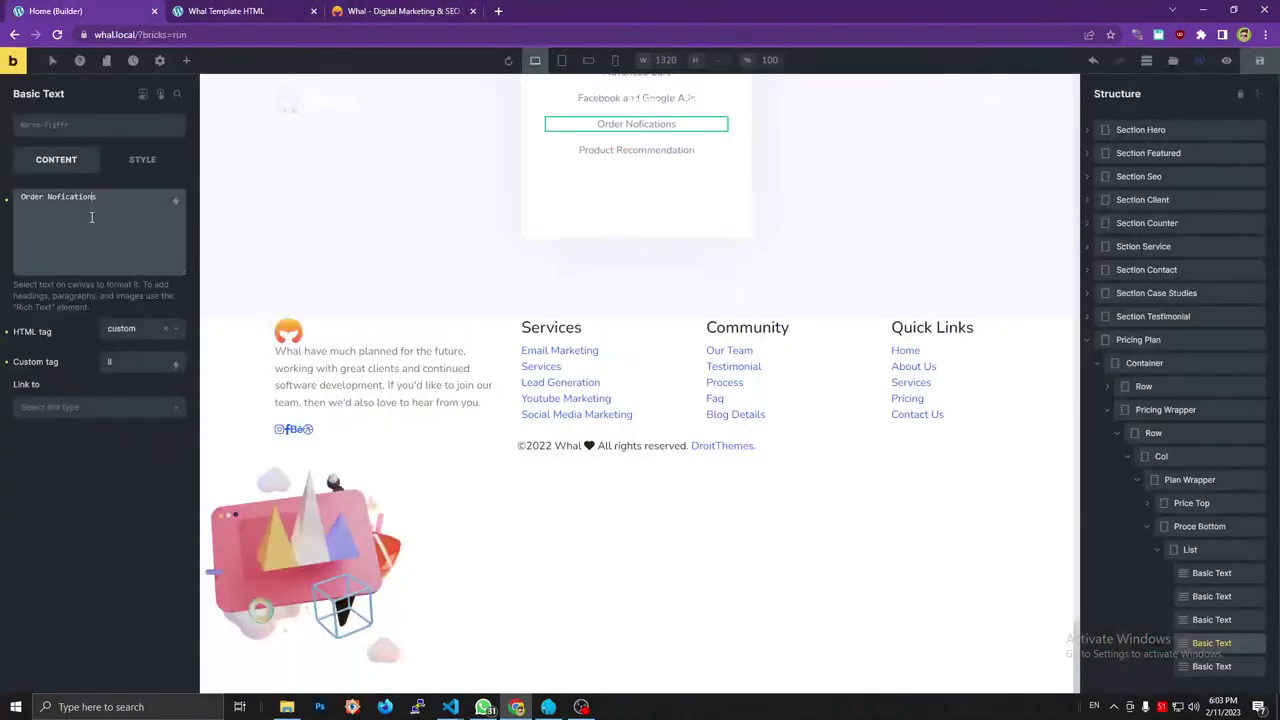
triple_click(91, 217)
text(Landing Pages)
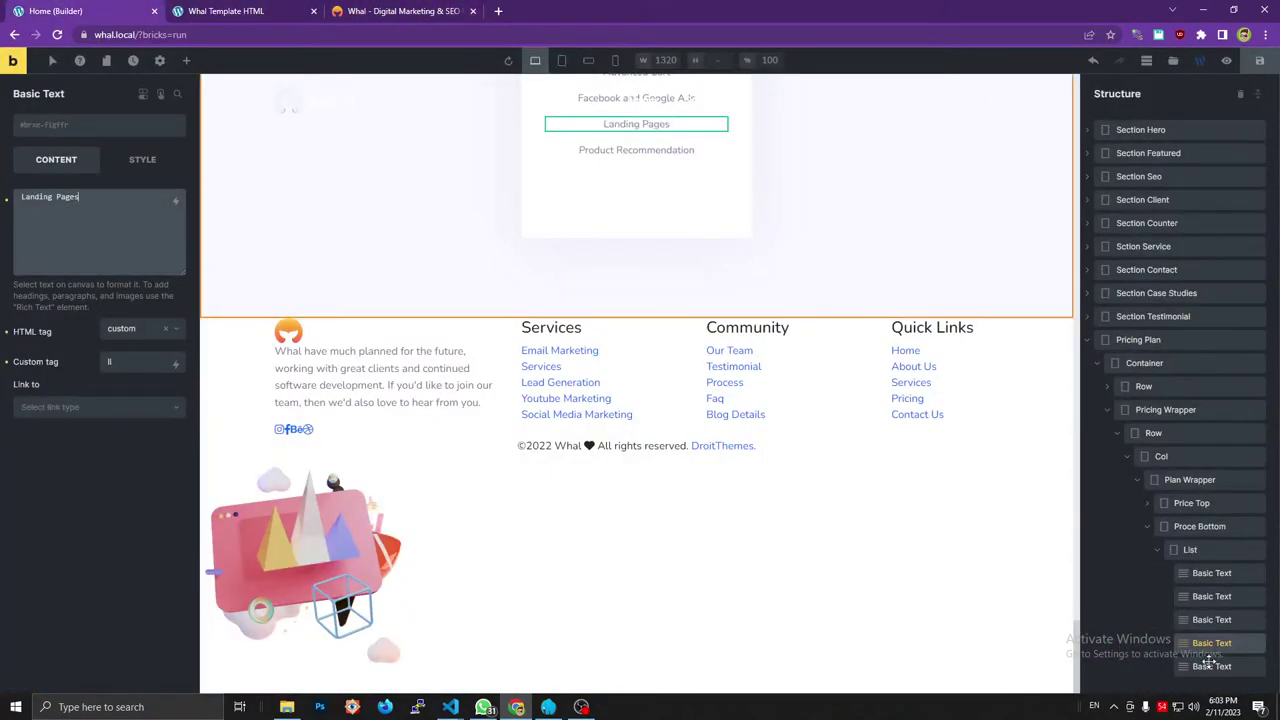
click(1210, 668)
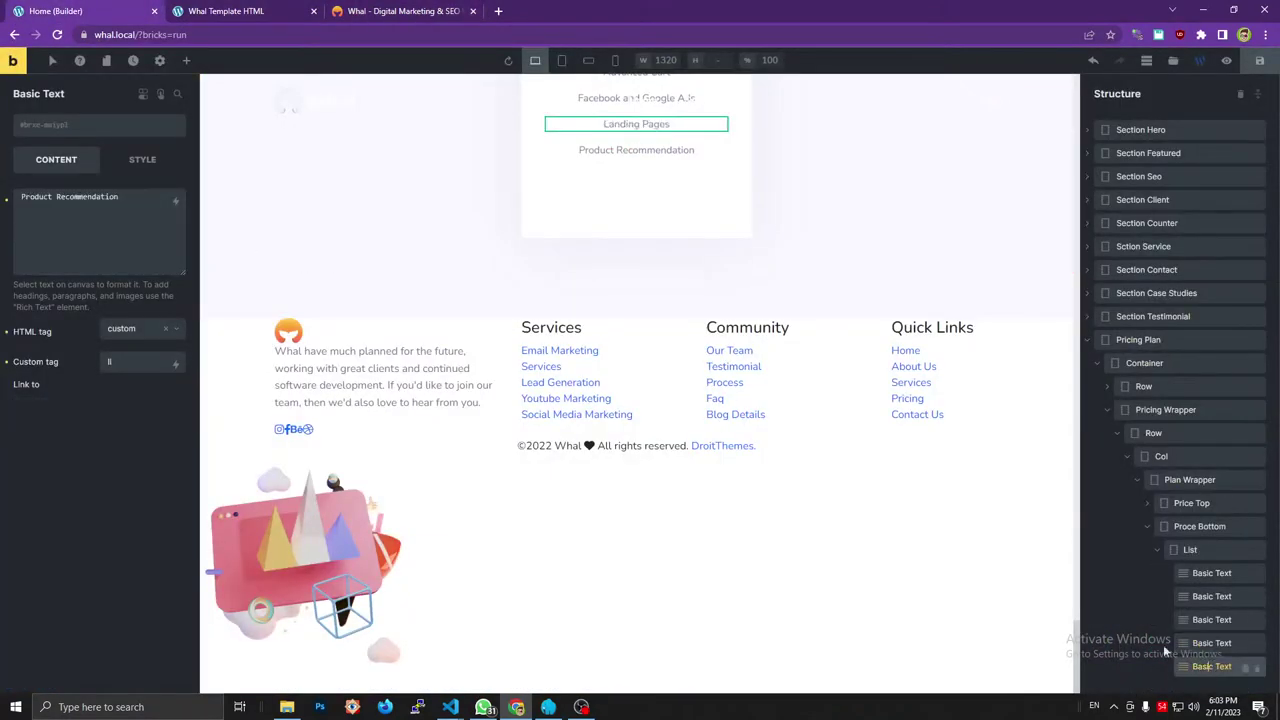
triple_click(128, 222)
text(Landing Pages)
Change the fourth feature line to 'Order Nofications', then select the pricing-card row.
click(370, 10)
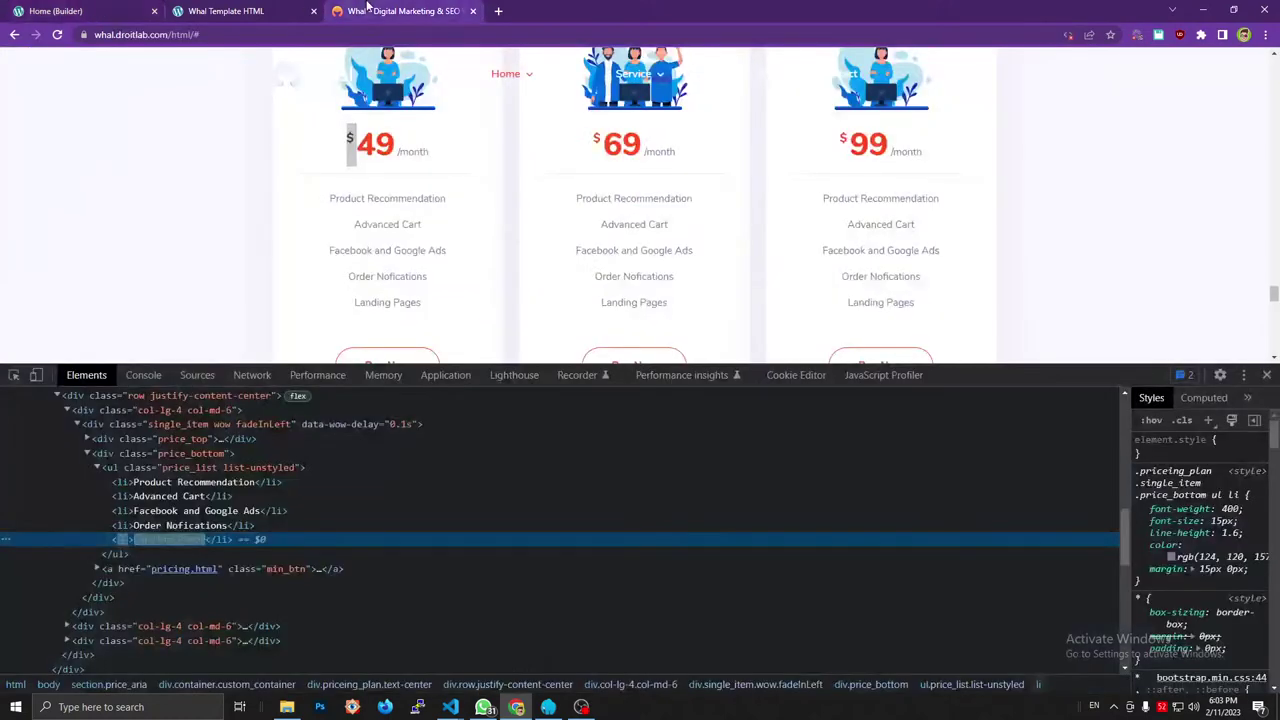
triple_click(399, 272)
key(ctrl+c)
click(112, 10)
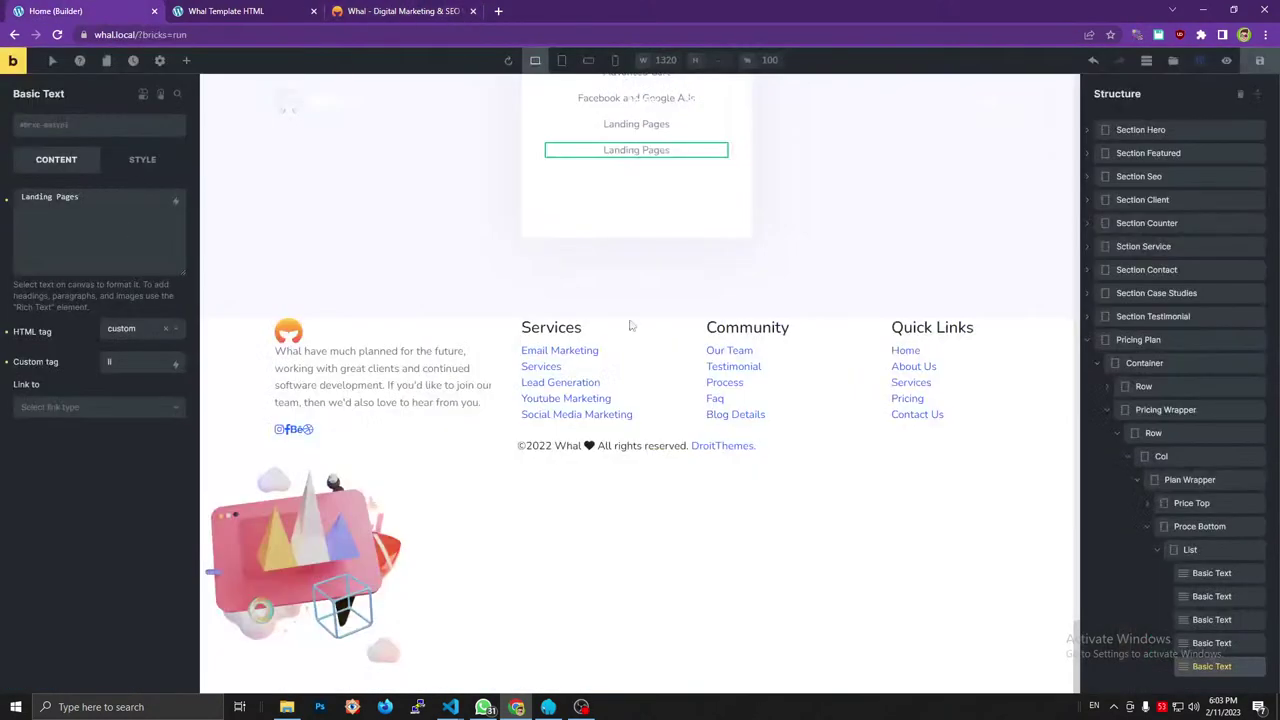
click(1210, 644)
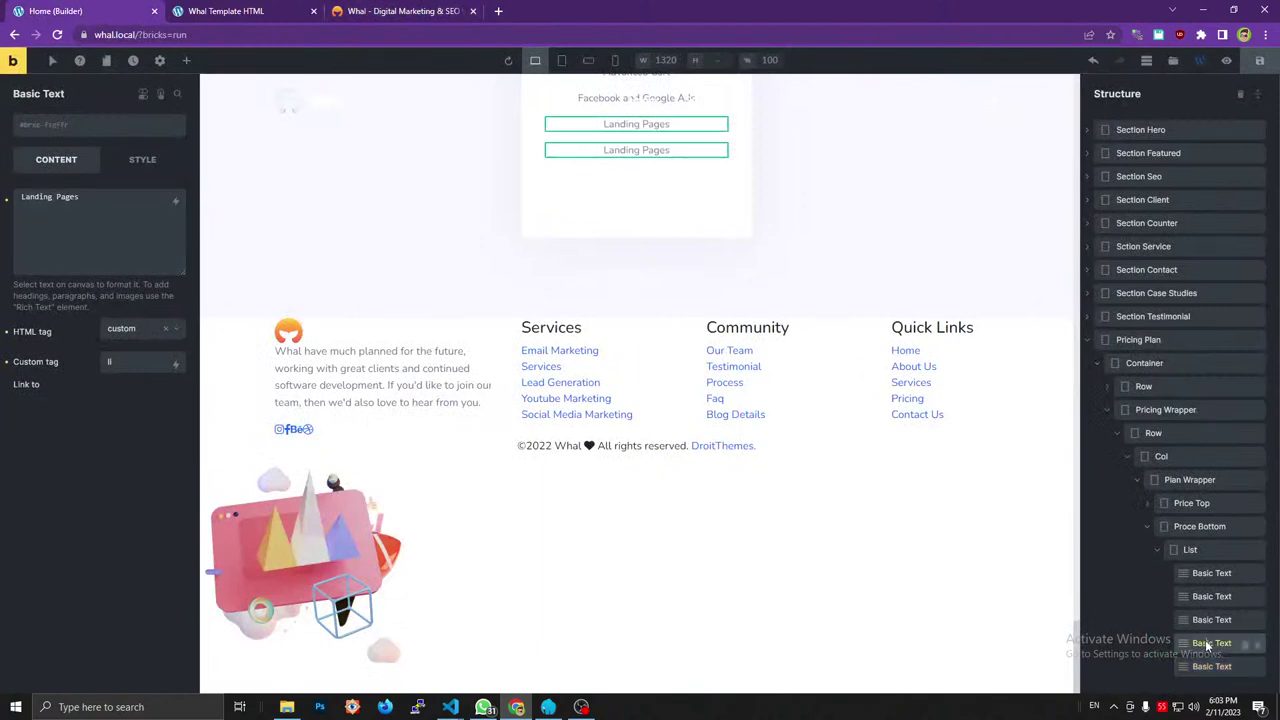
click(126, 229)
key(ctrl+a)
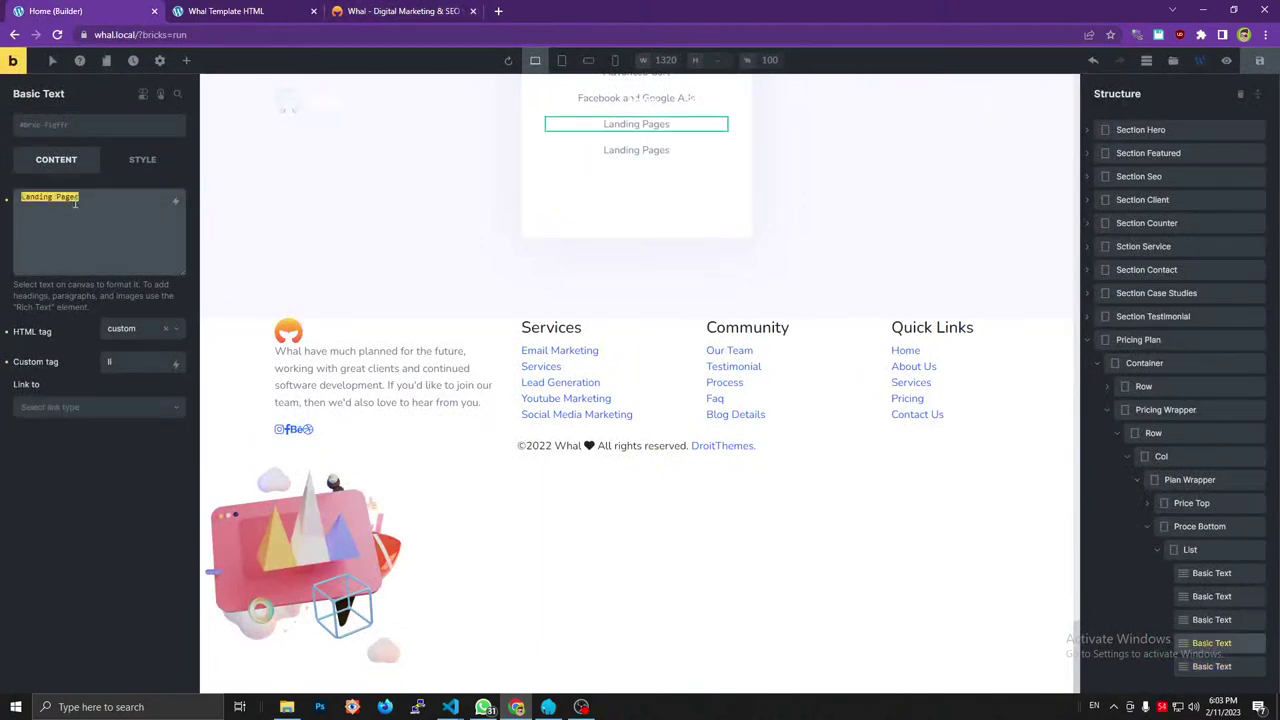
key(ctrl+v)
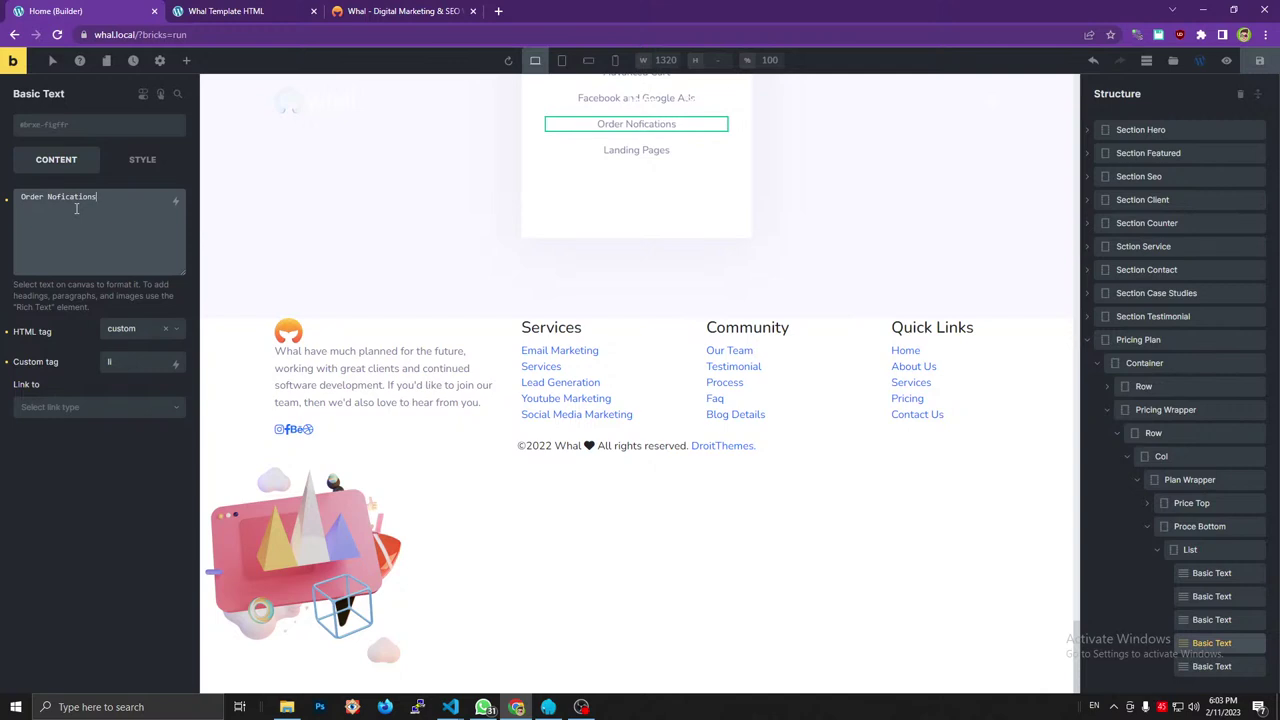
click(836, 201)
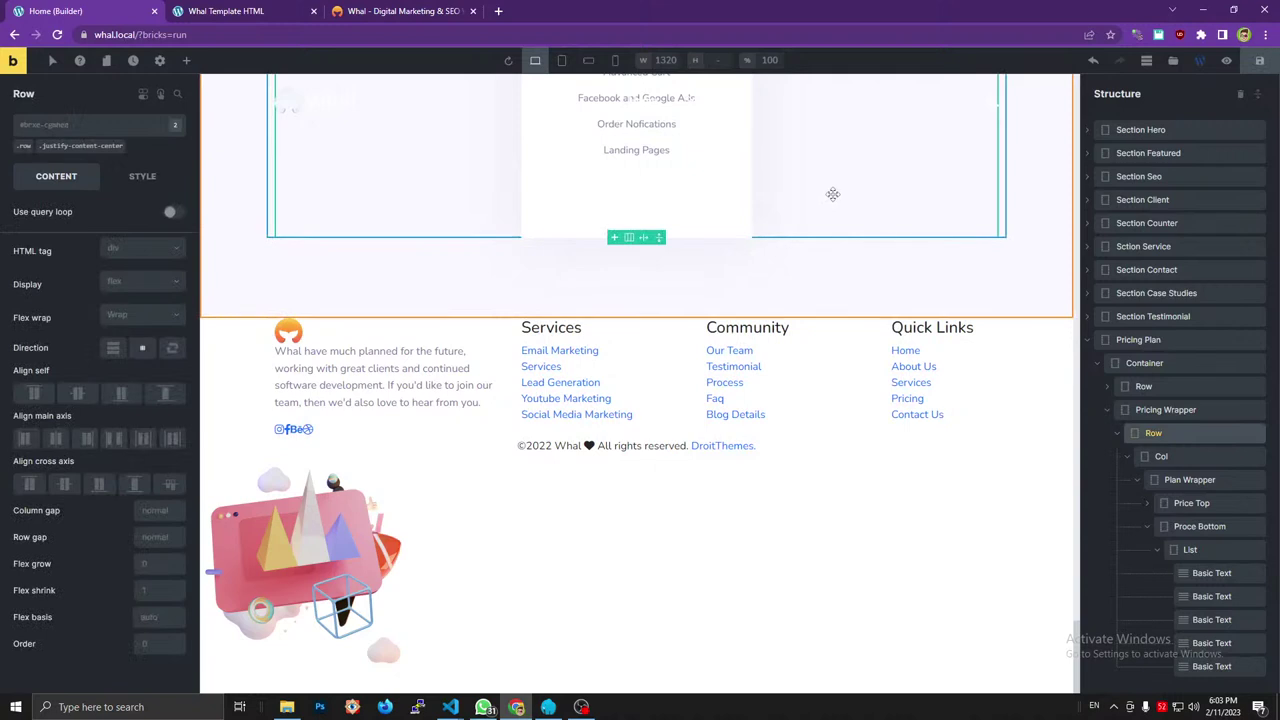
Inspect the reference Buy Now link's styles and copy its min_btn class in DevTools.
scroll(826, 201, up, 4)
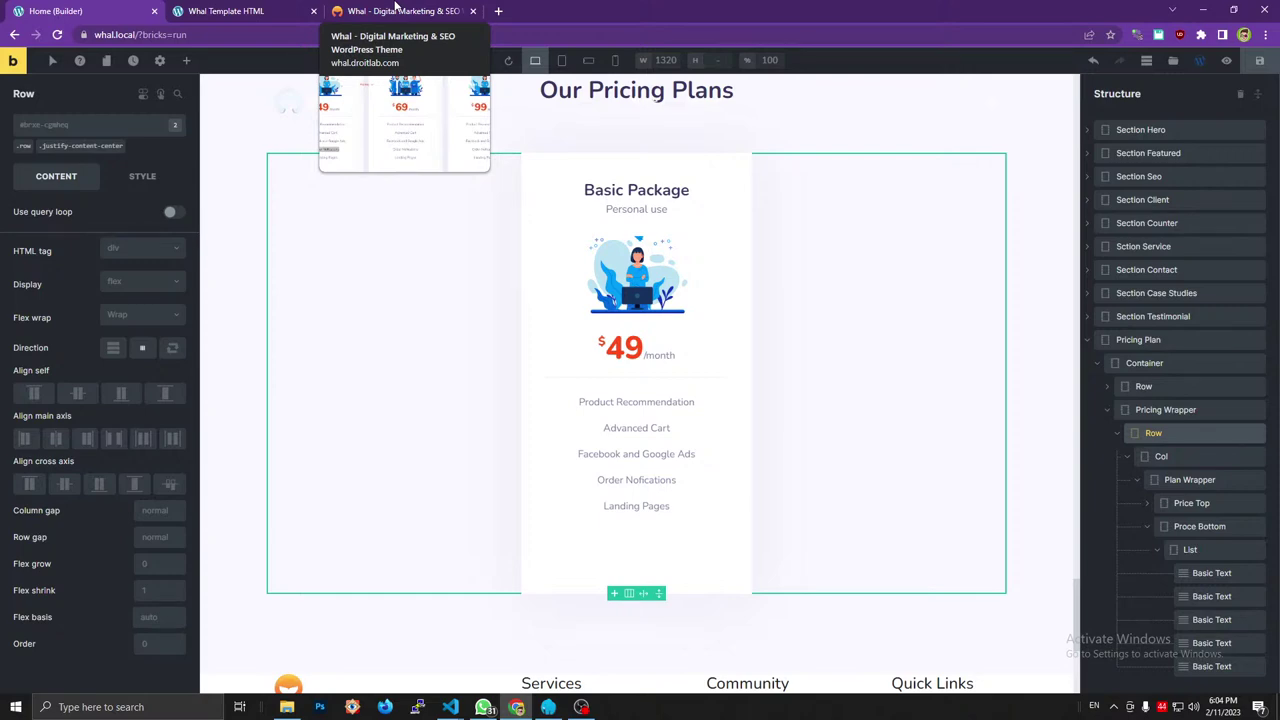
click(395, 10)
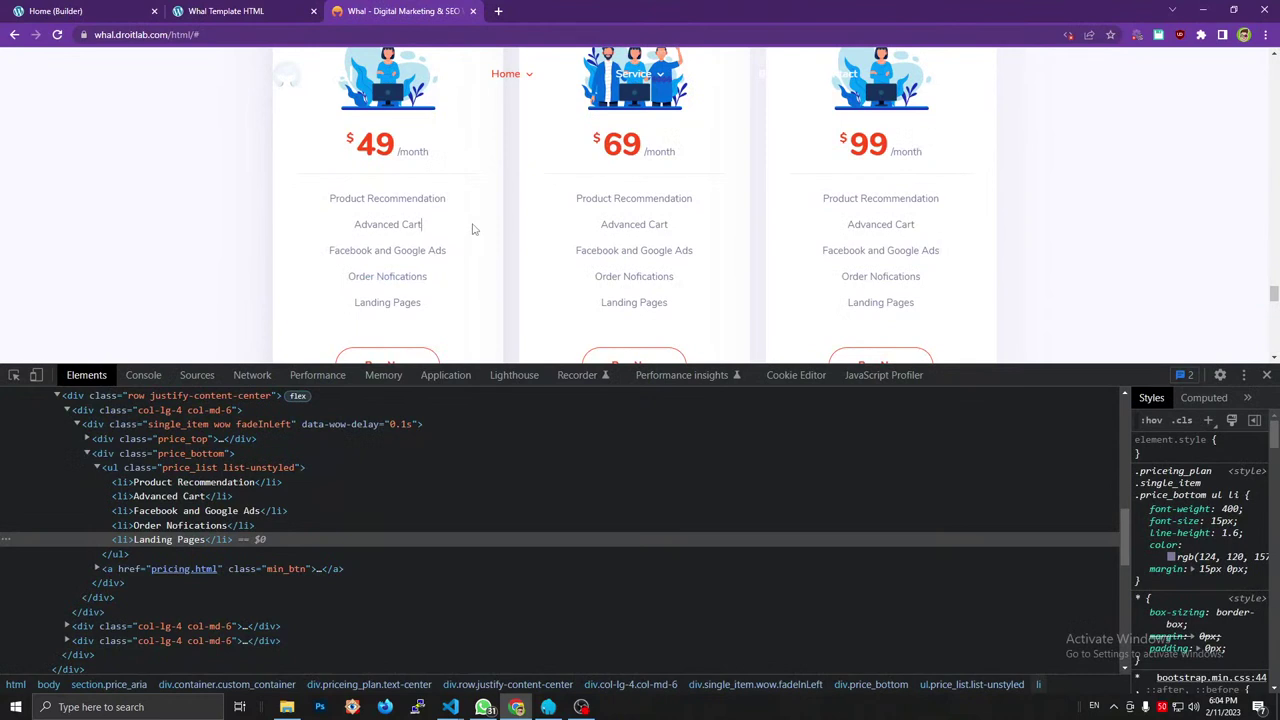
scroll(474, 229, down, 2)
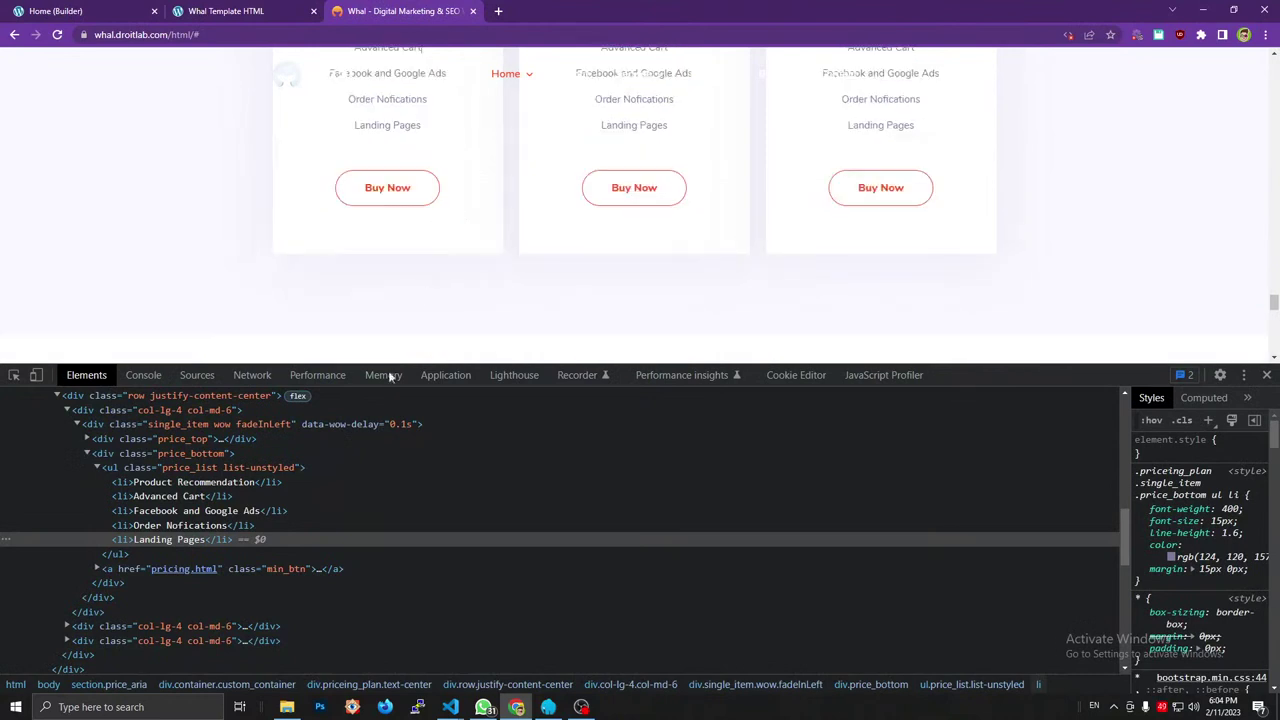
click(96, 467)
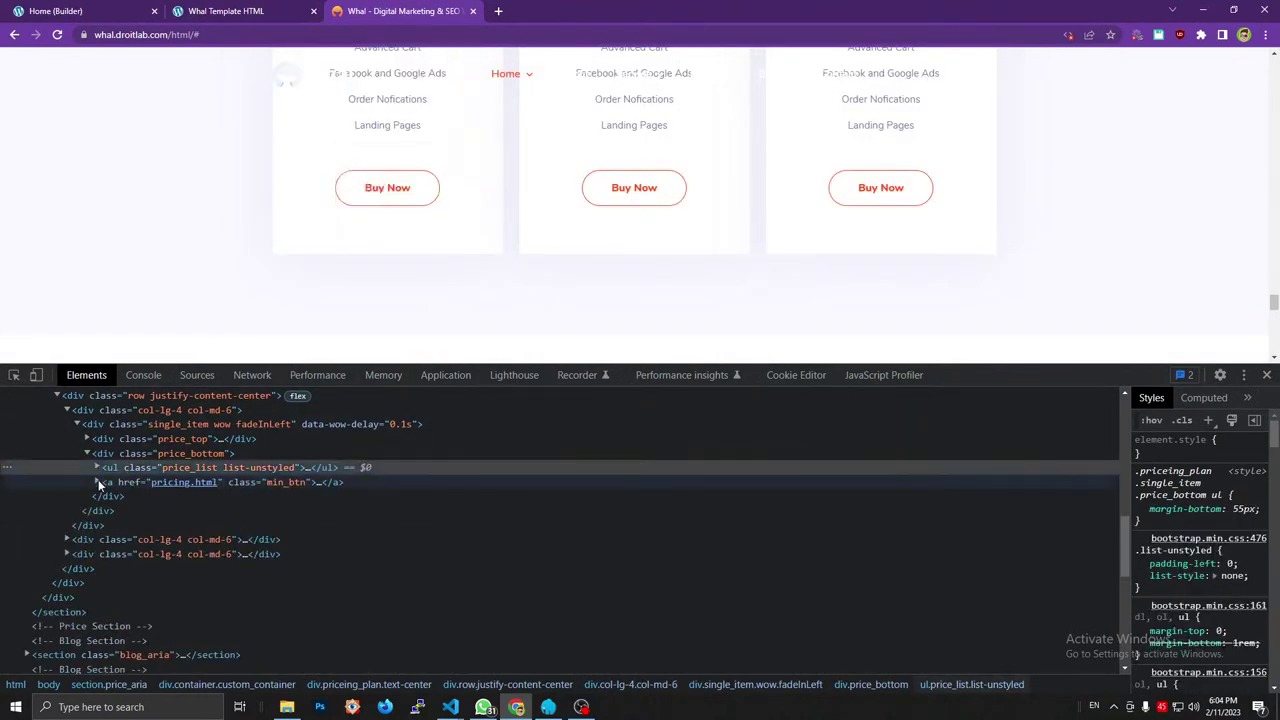
click(98, 481)
click(318, 481)
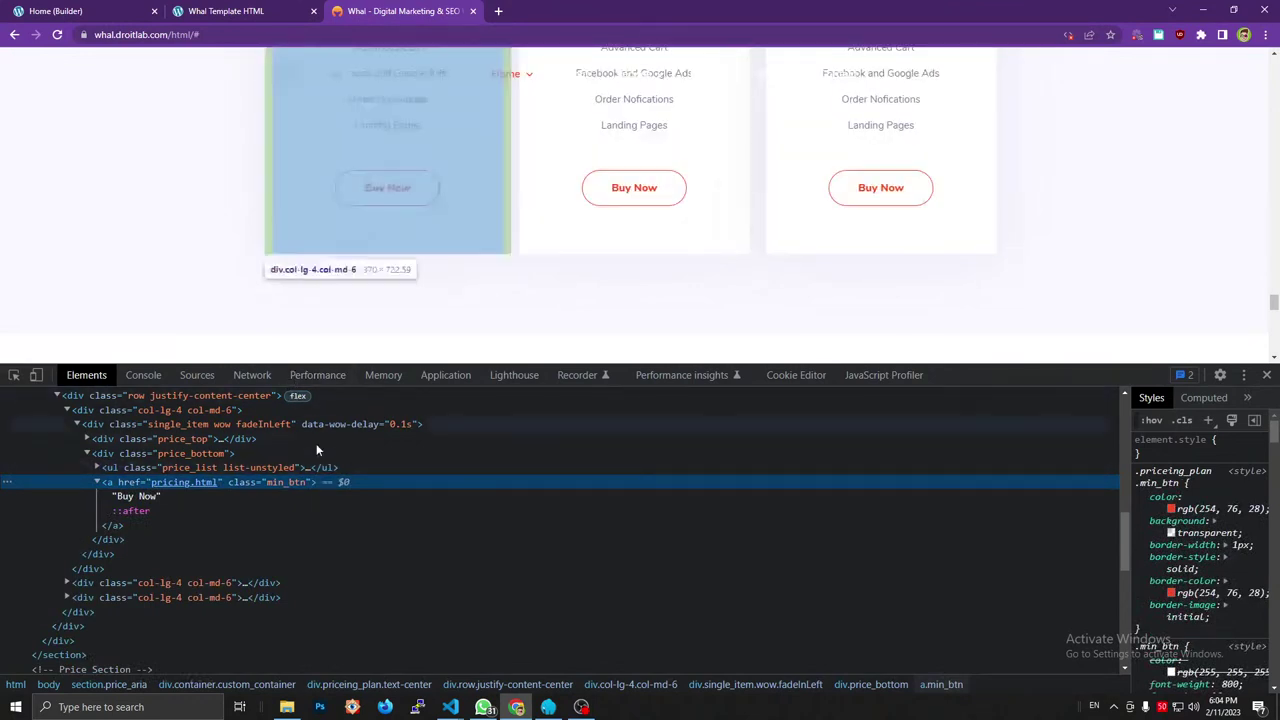
double_click(285, 481)
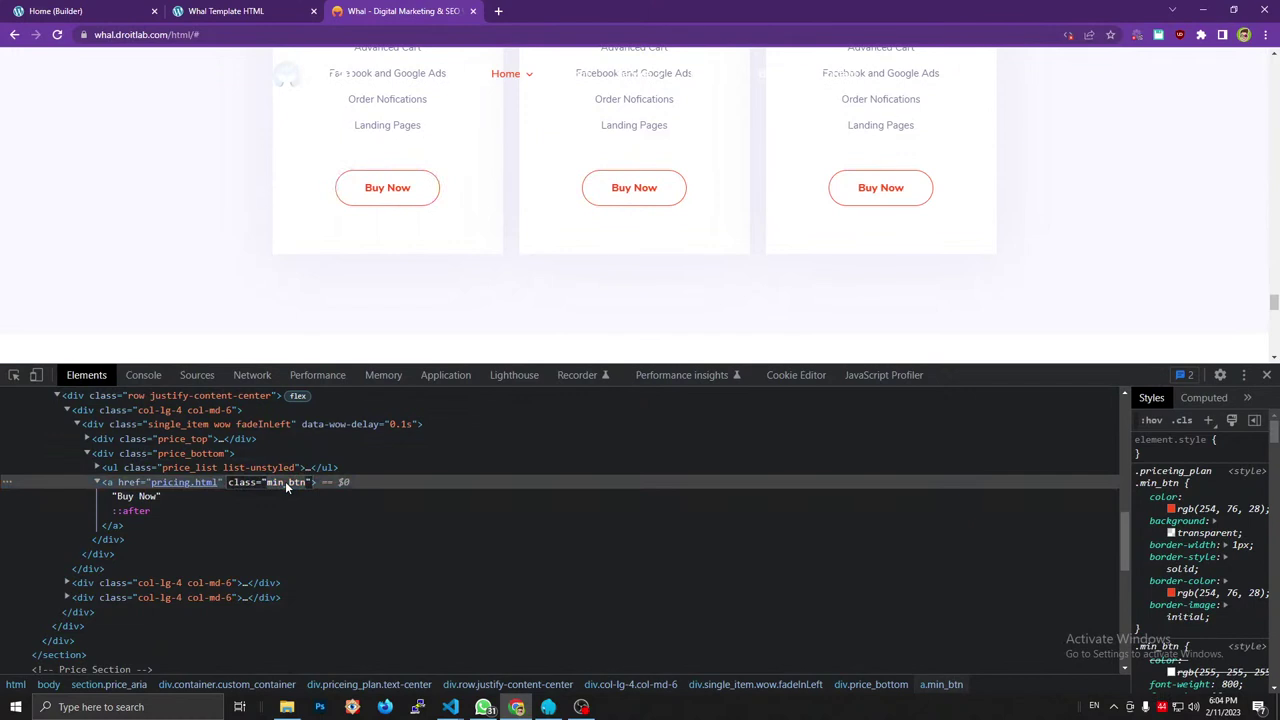
key(Return)
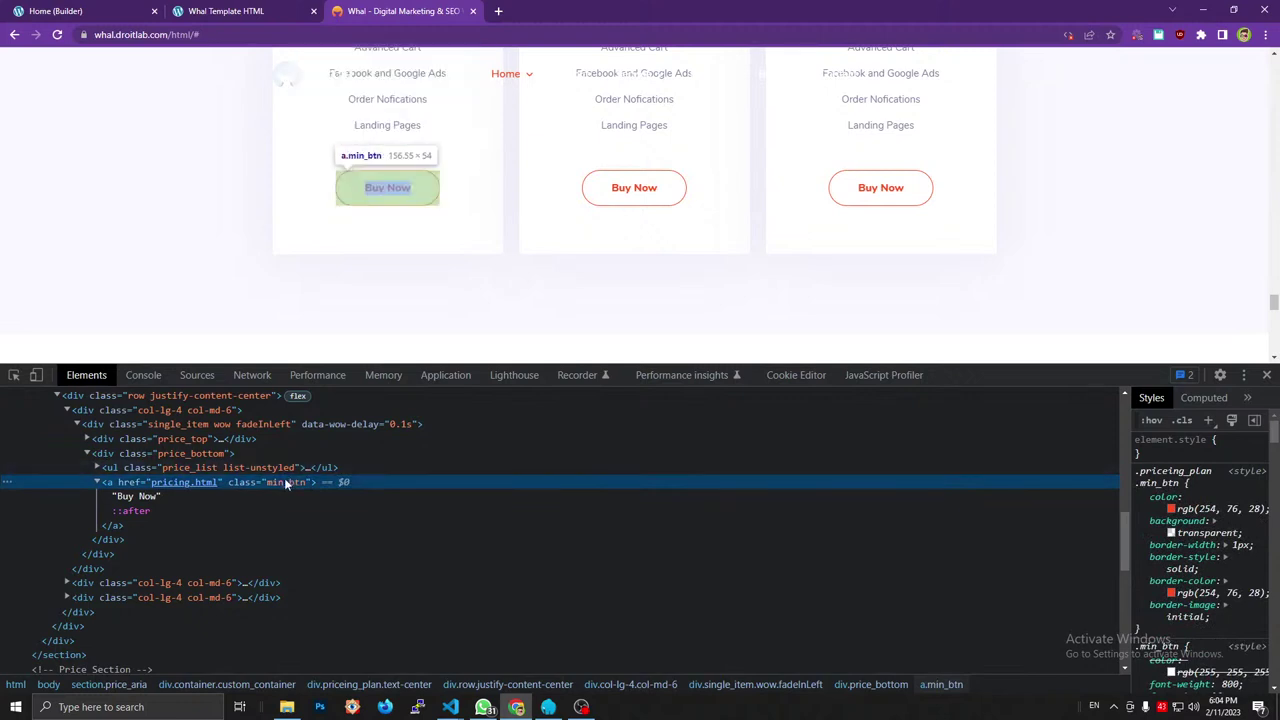
click(93, 10)
click(188, 60)
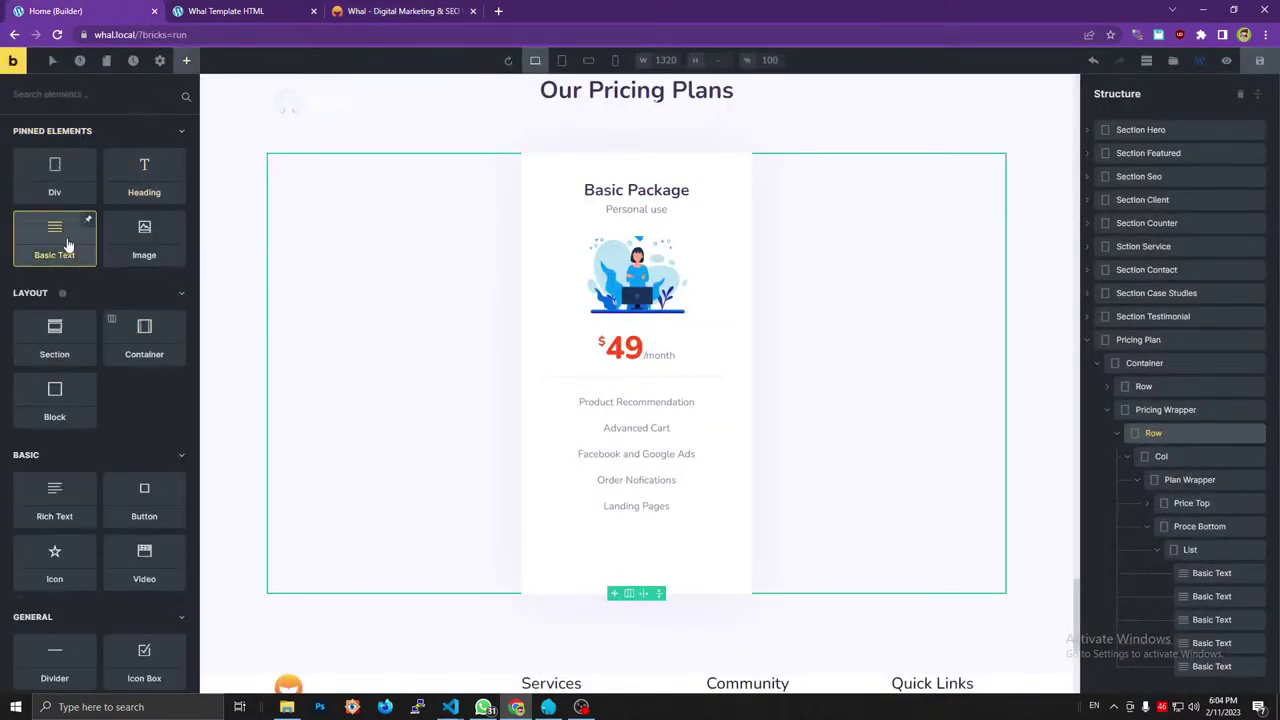
Add a Basic Text element under Proce Bottom.
drag(60, 240, 1163, 568)
click(400, 11)
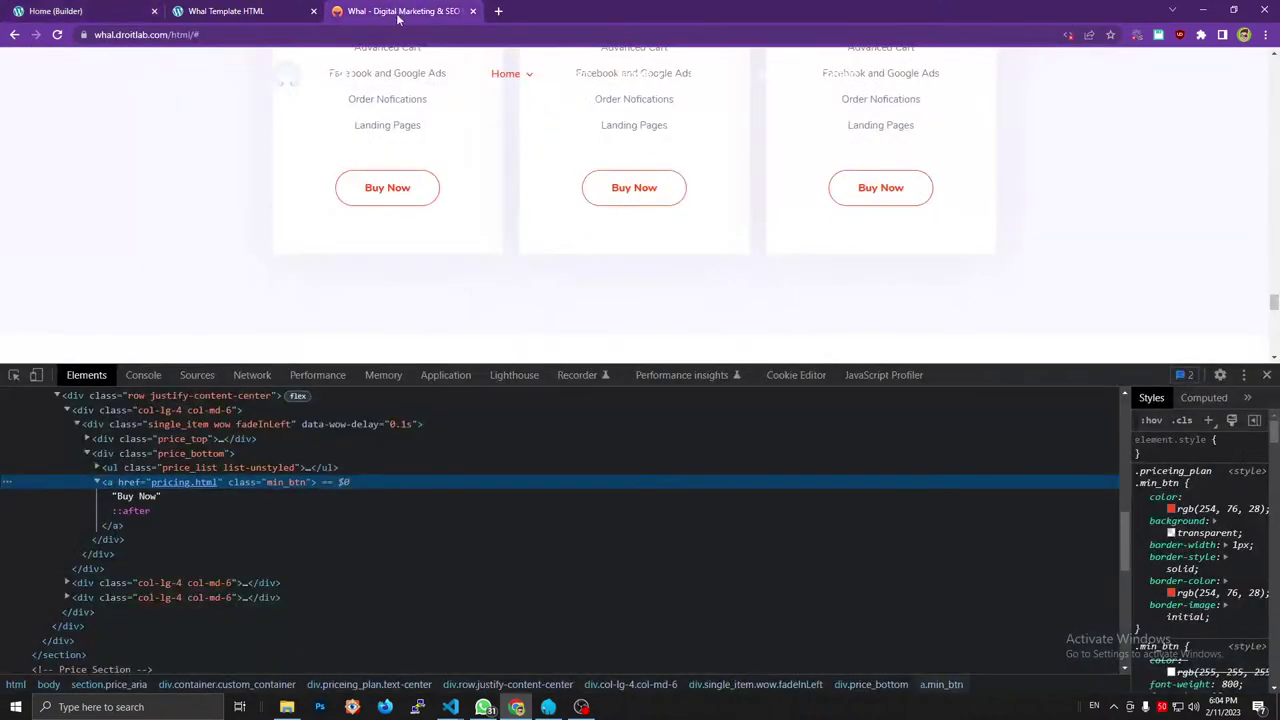
click(55, 11)
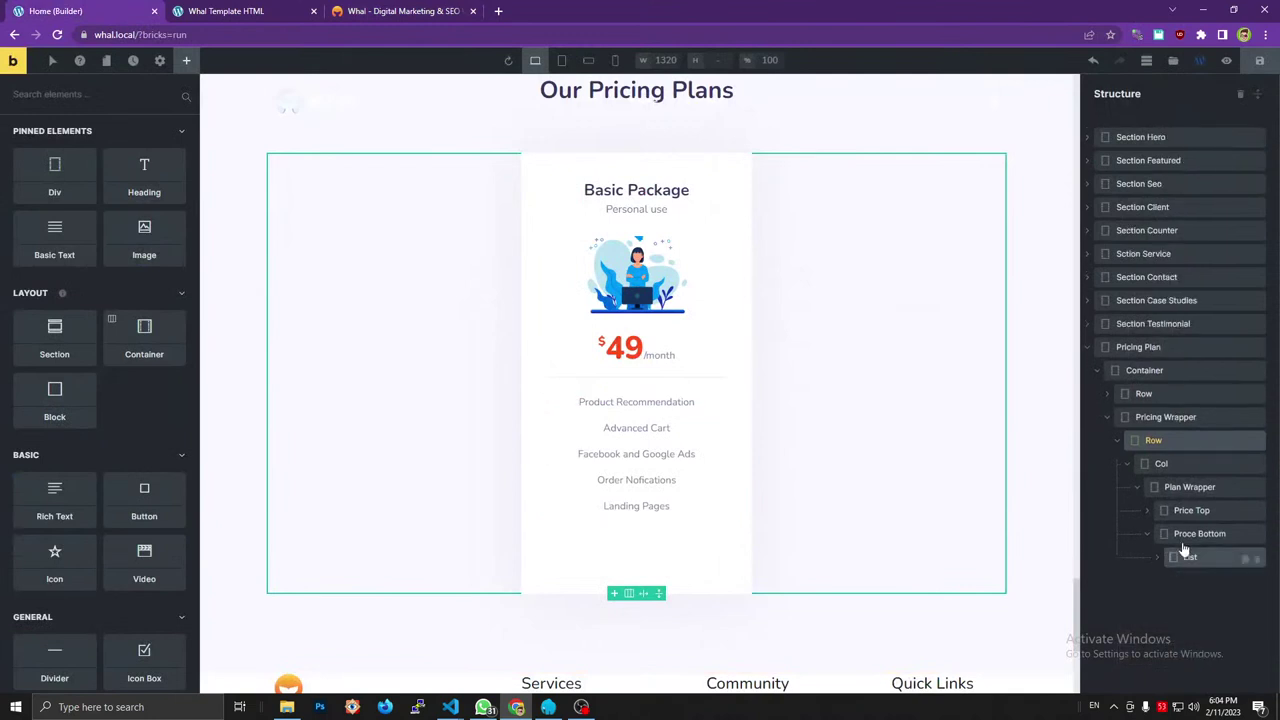
click(1186, 536)
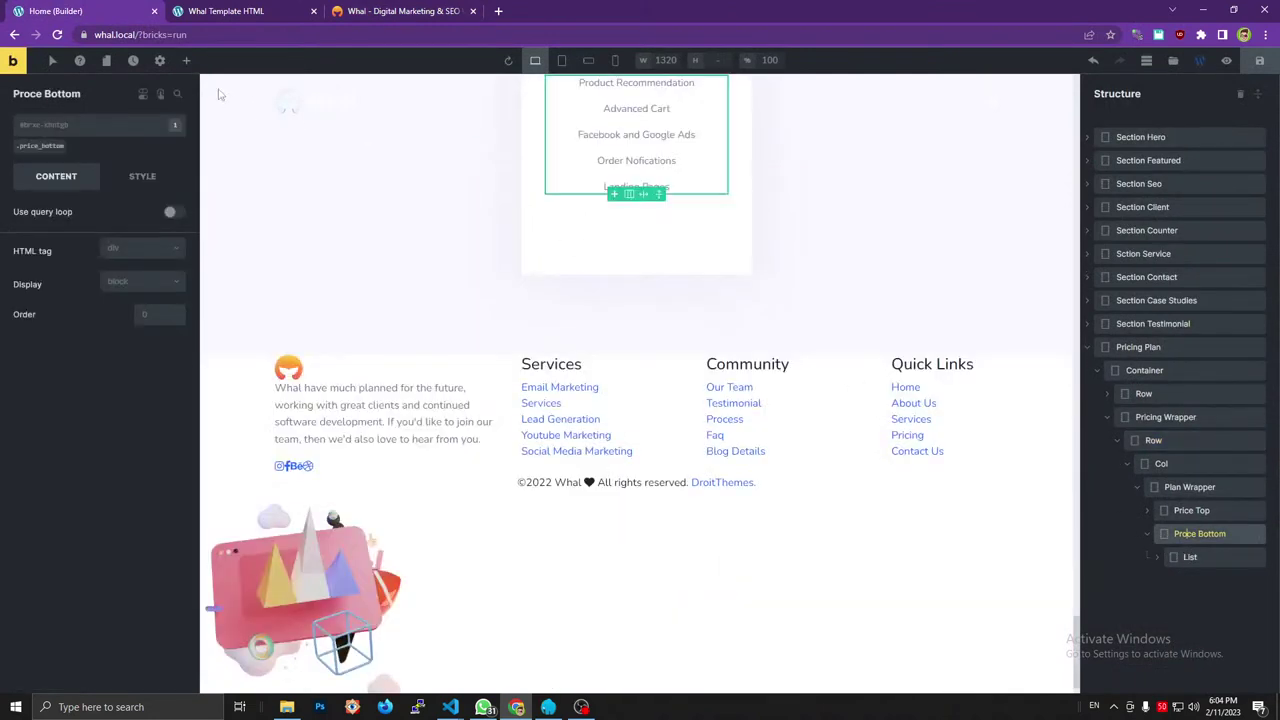
click(186, 60)
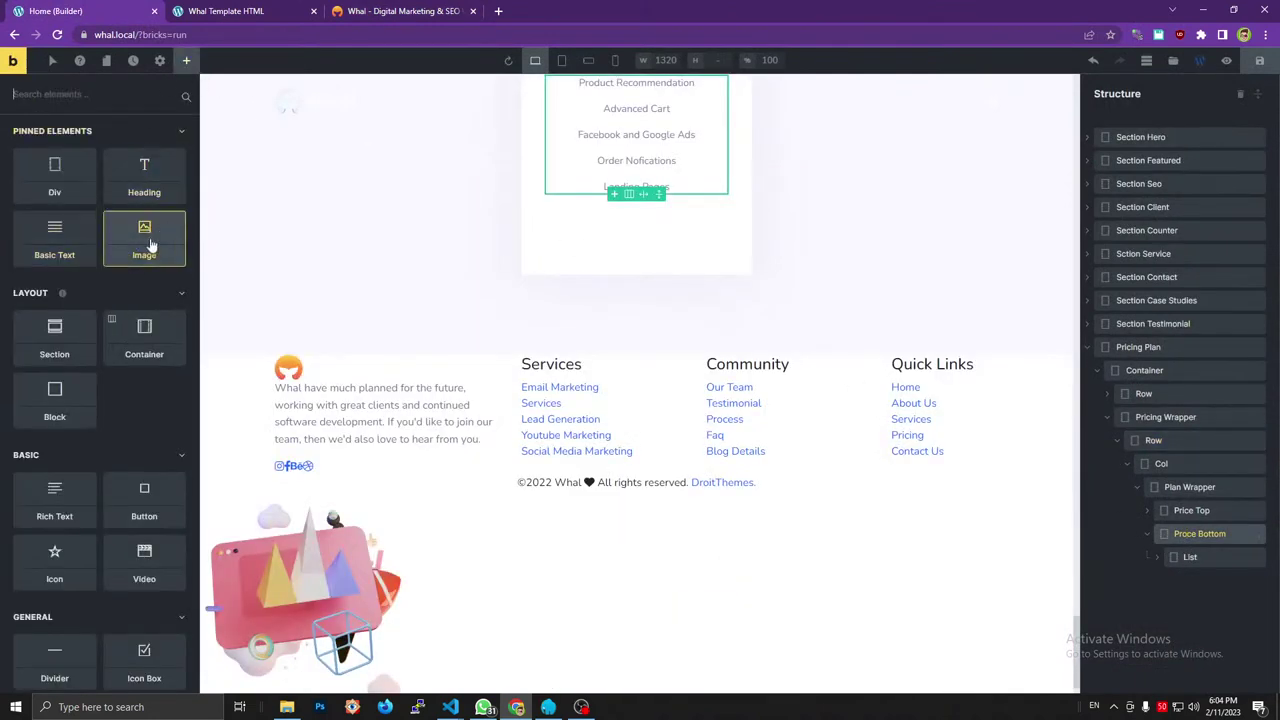
click(57, 252)
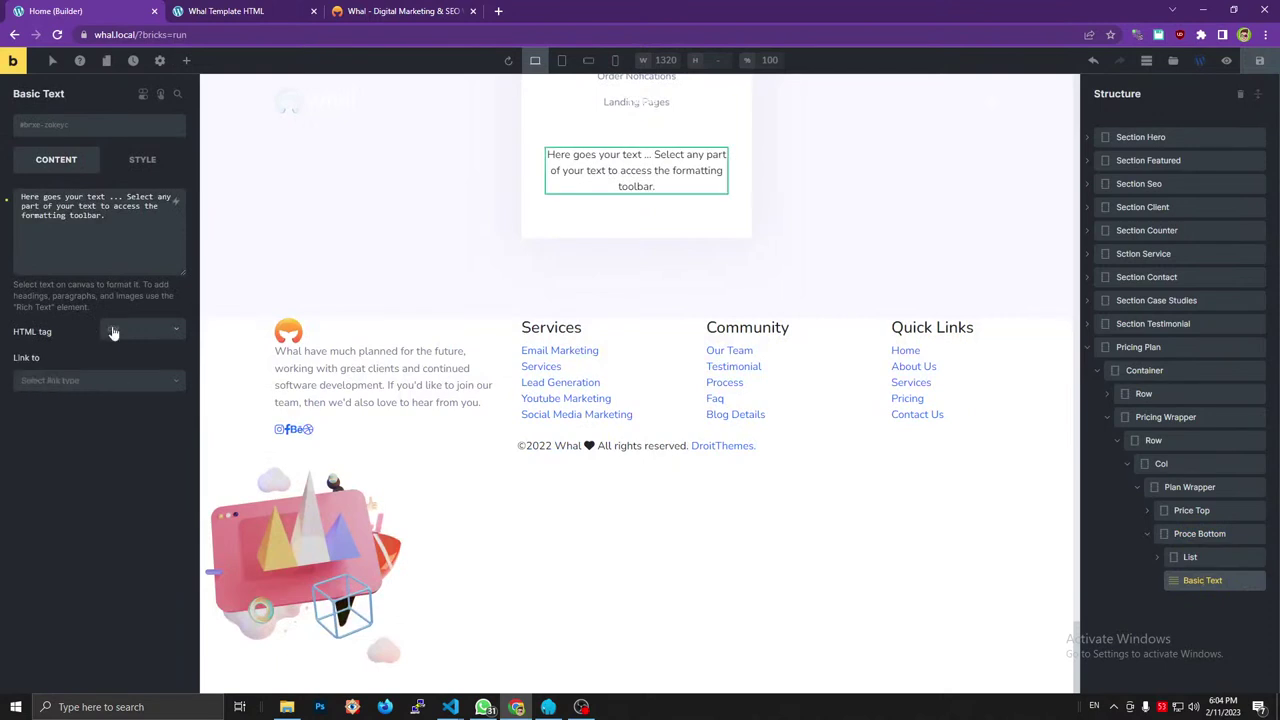
Link the text to the internal Privacy Policy page.
click(115, 338)
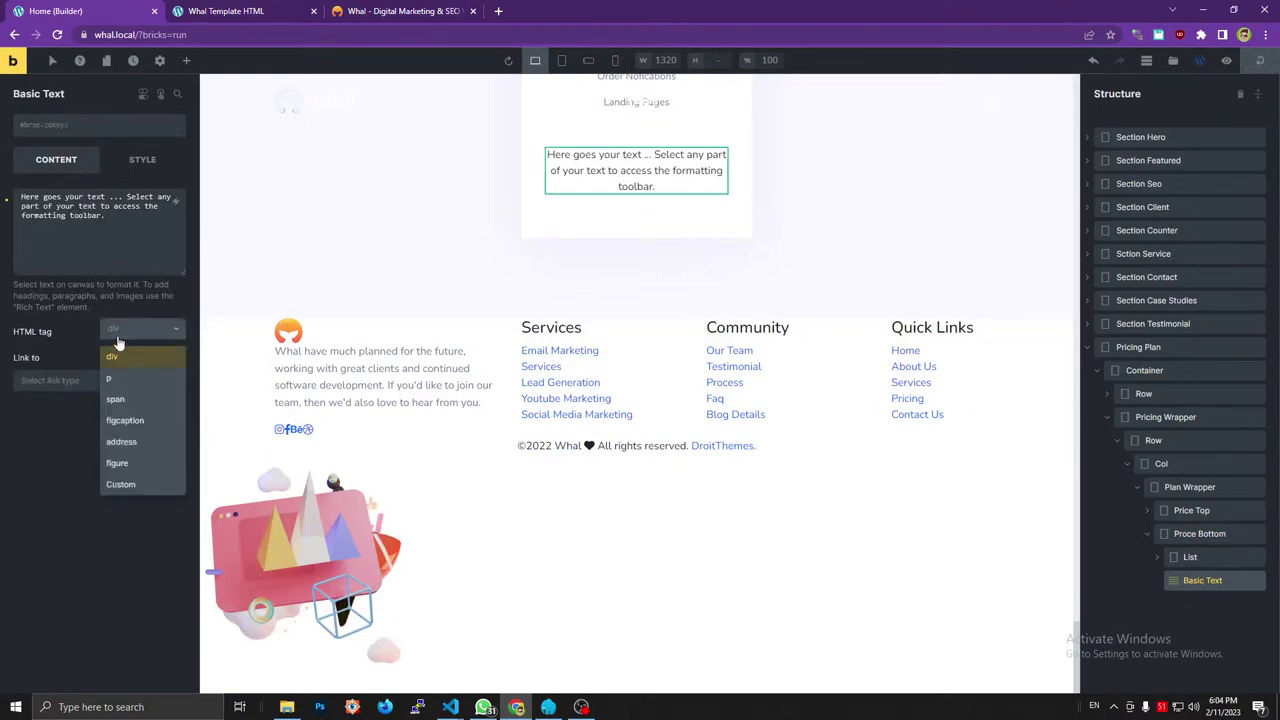
click(75, 382)
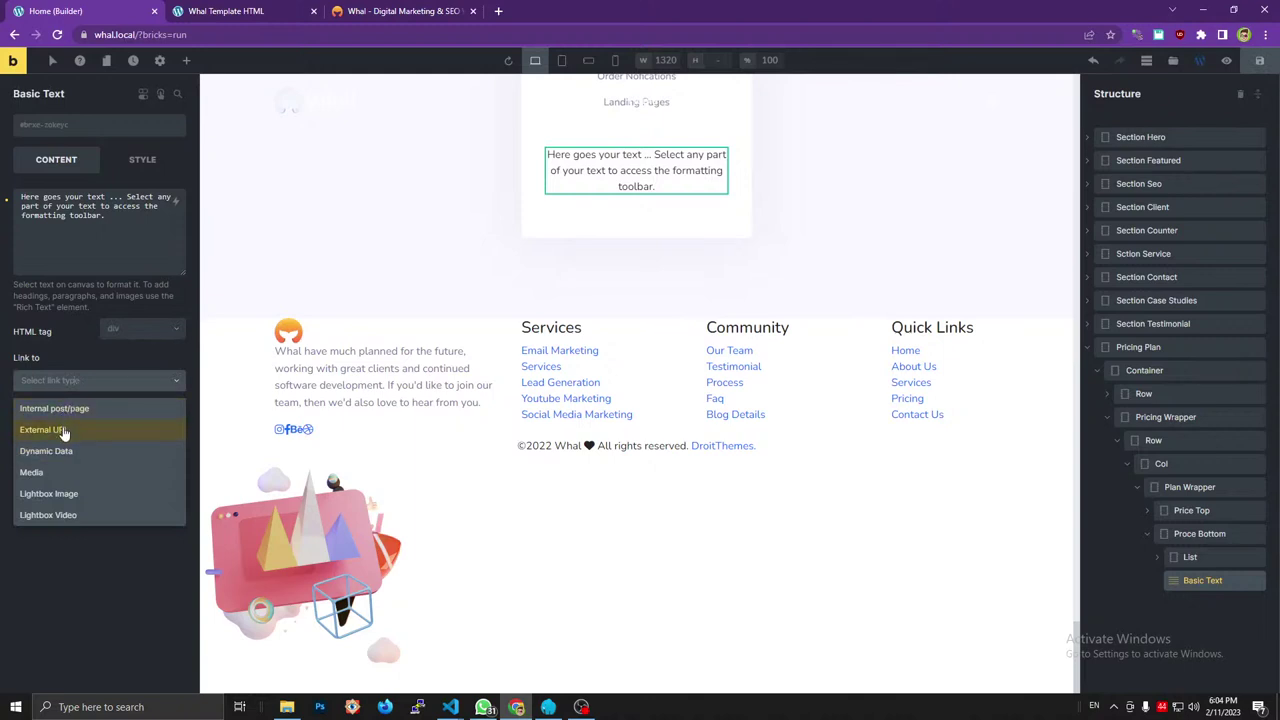
click(64, 412)
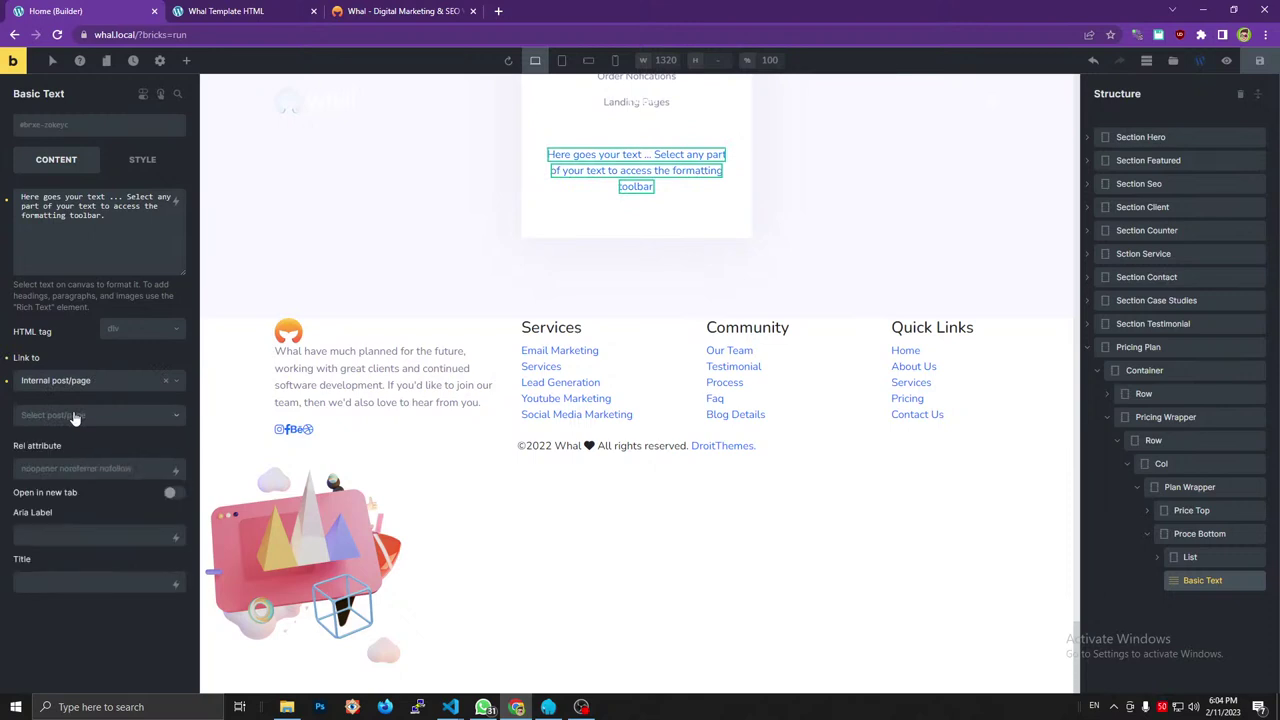
click(73, 416)
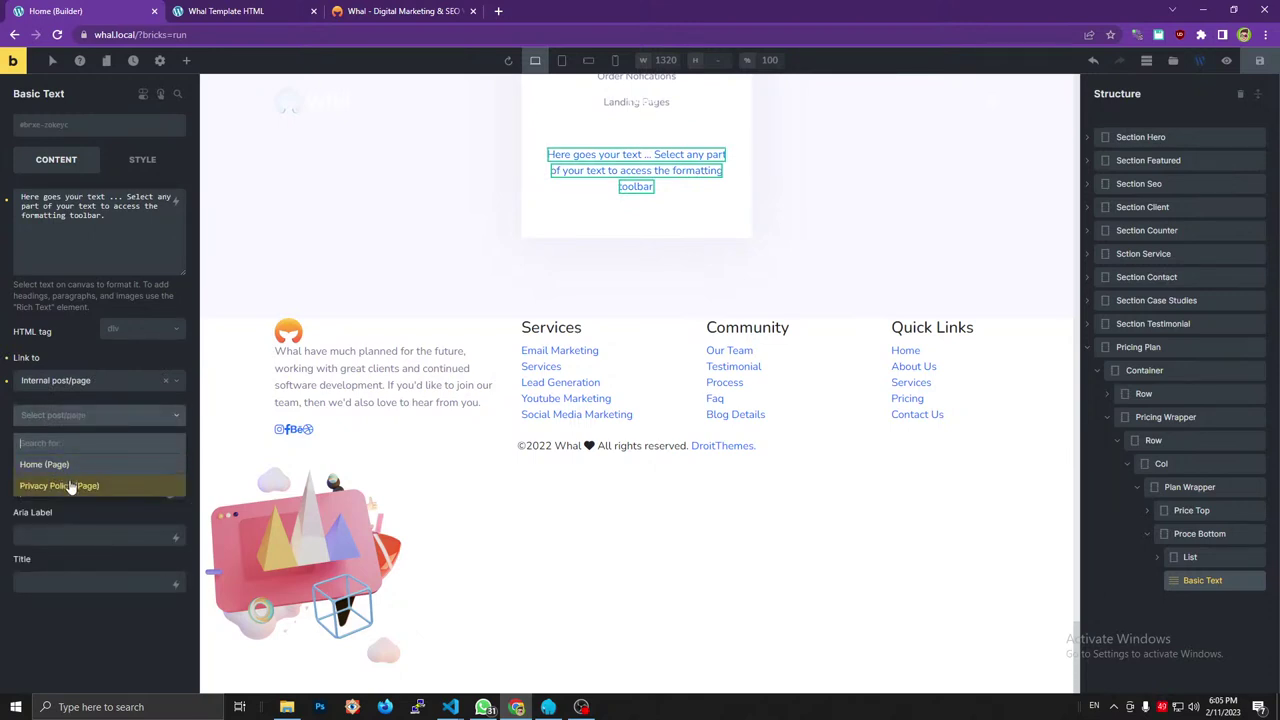
click(70, 486)
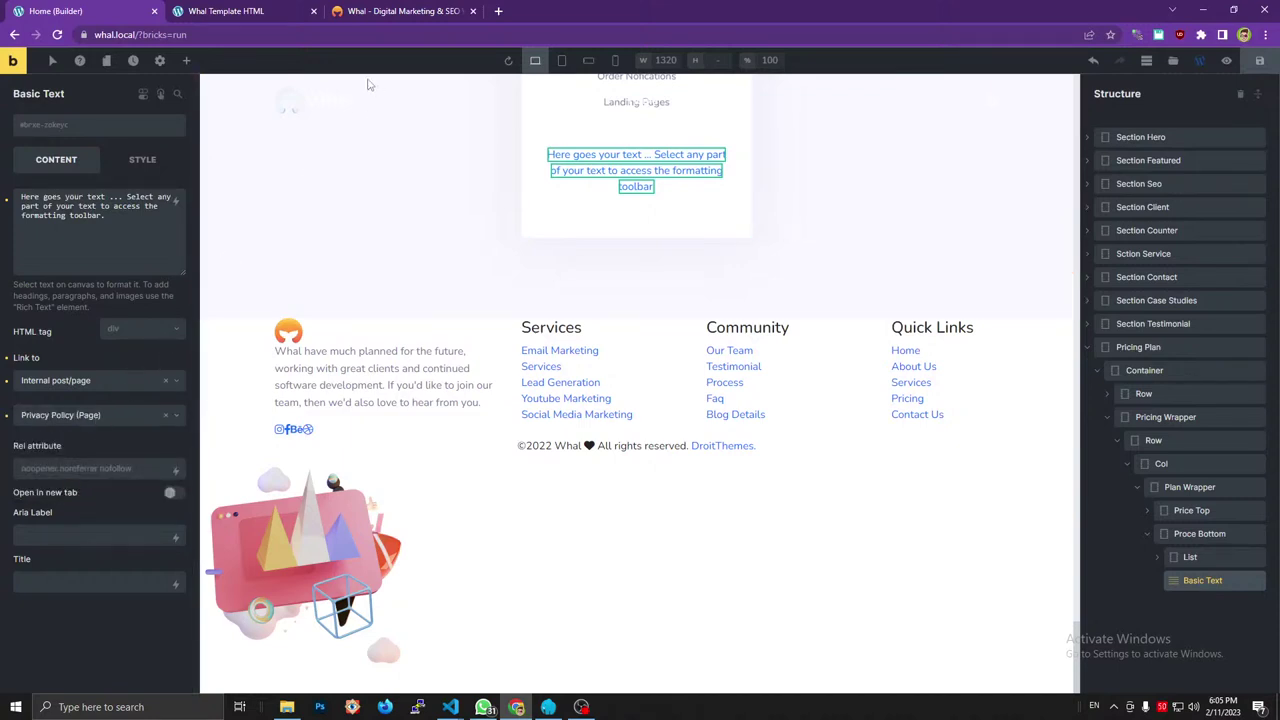
Add the min_btn class to the text.
click(395, 11)
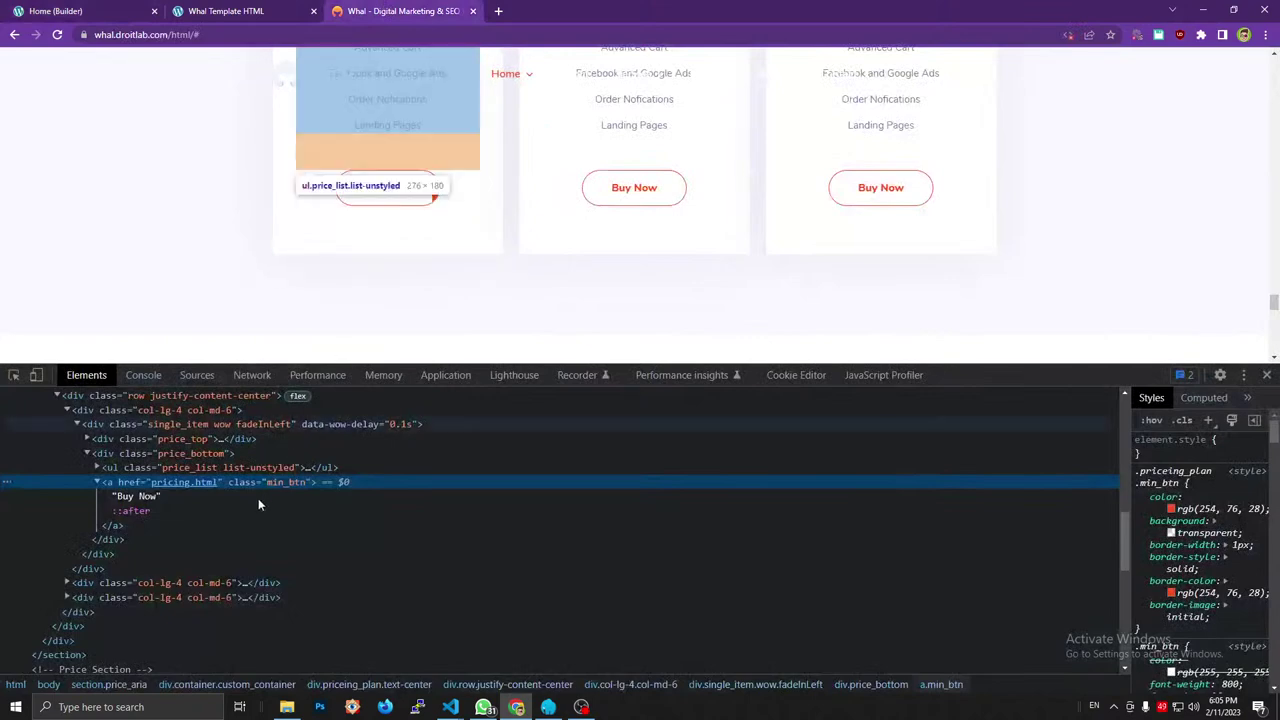
click(95, 10)
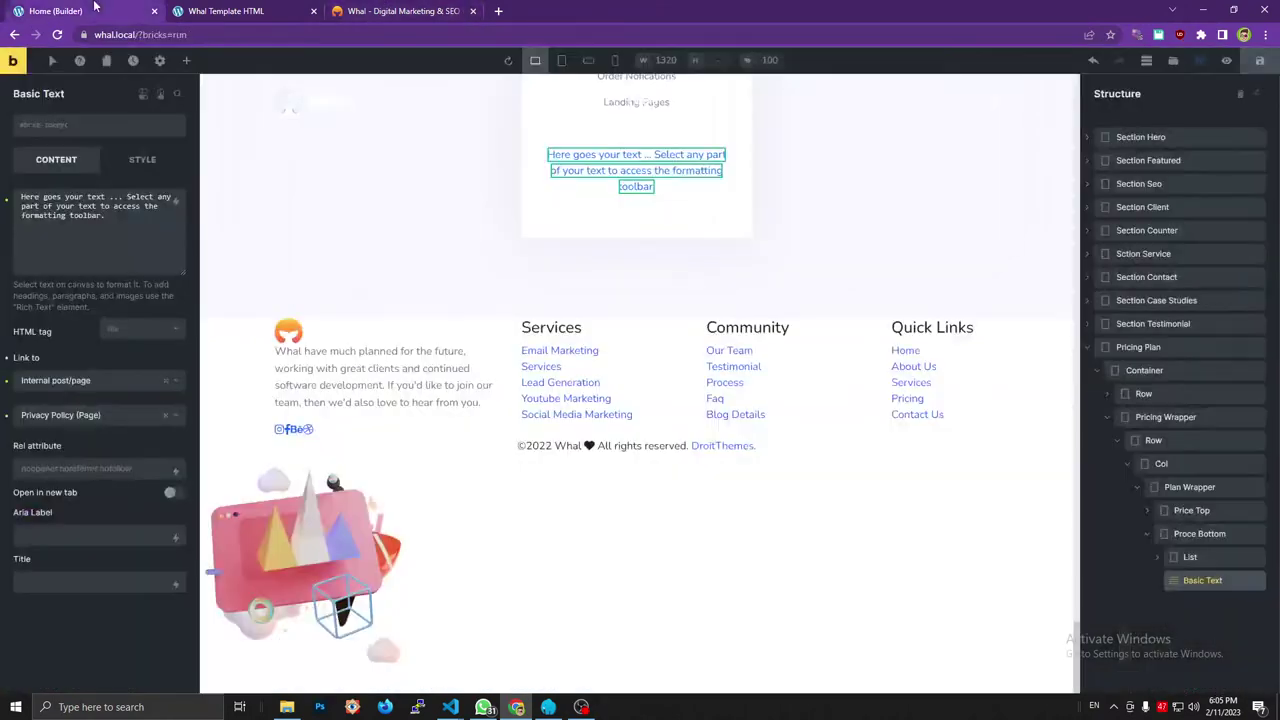
click(87, 129)
text(min_btn)
key(Return)
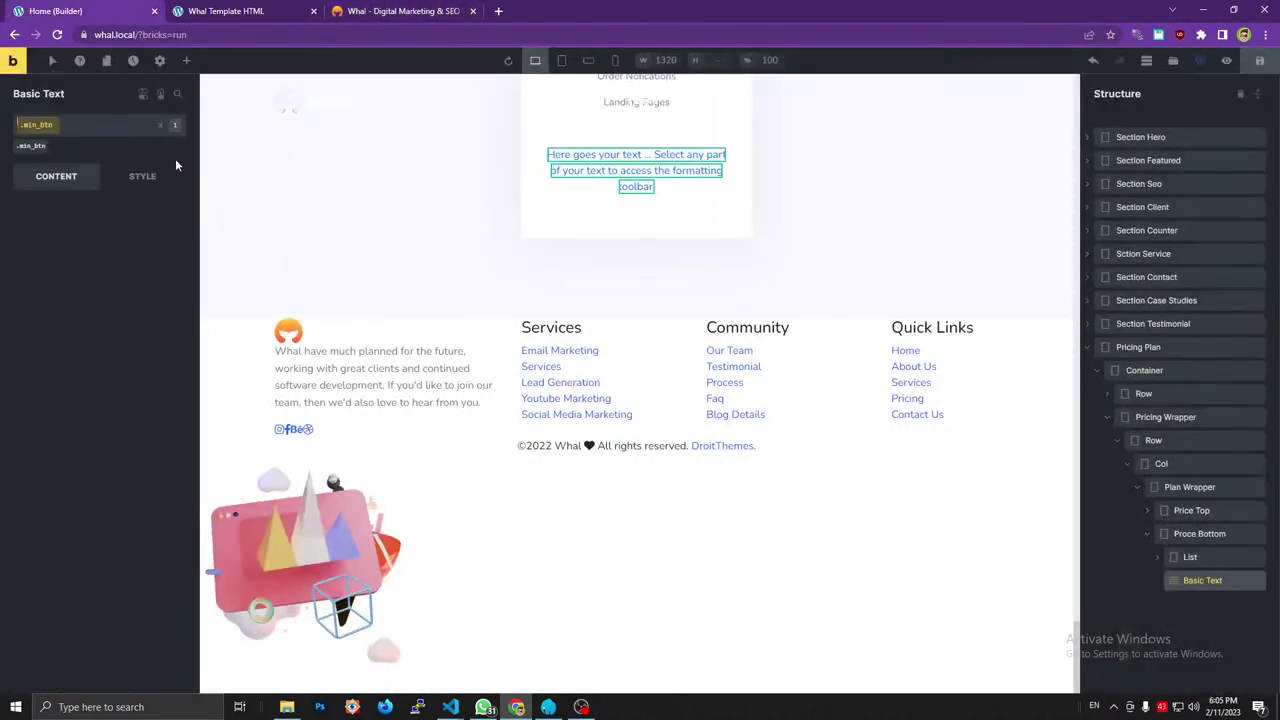
Change the text to 'Buy Now' and save the page.
click(395, 11)
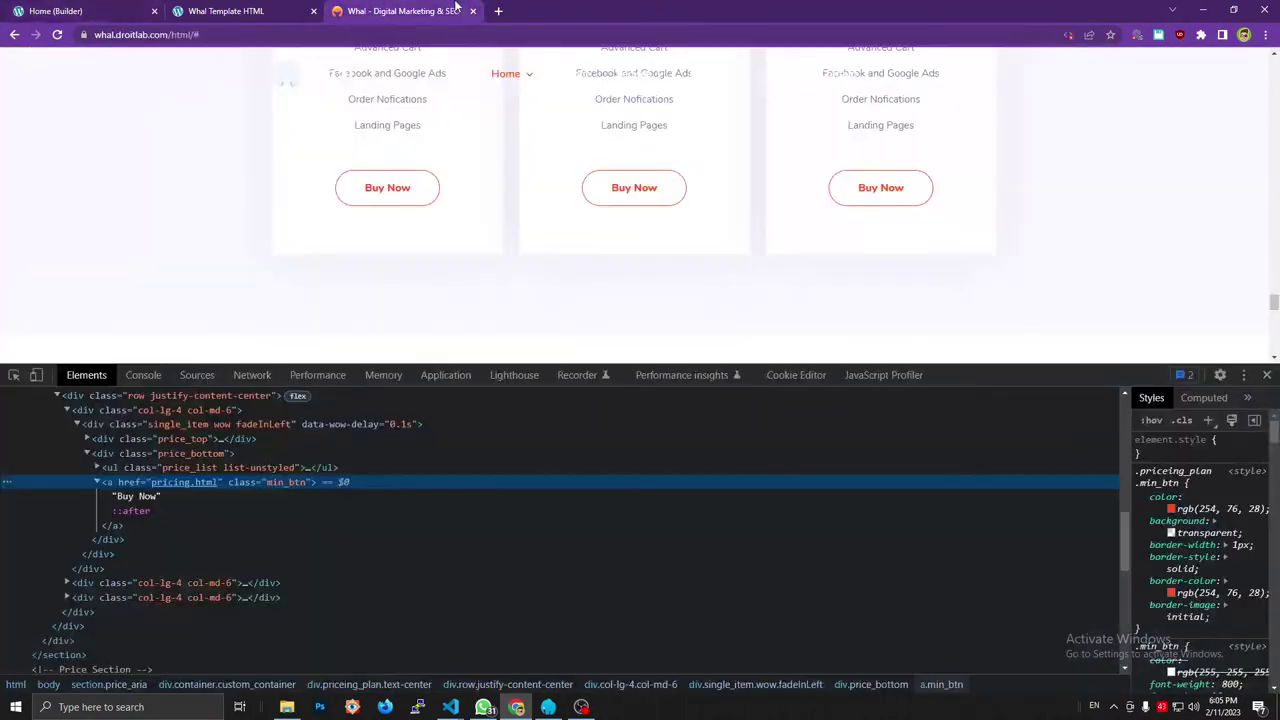
click(145, 497)
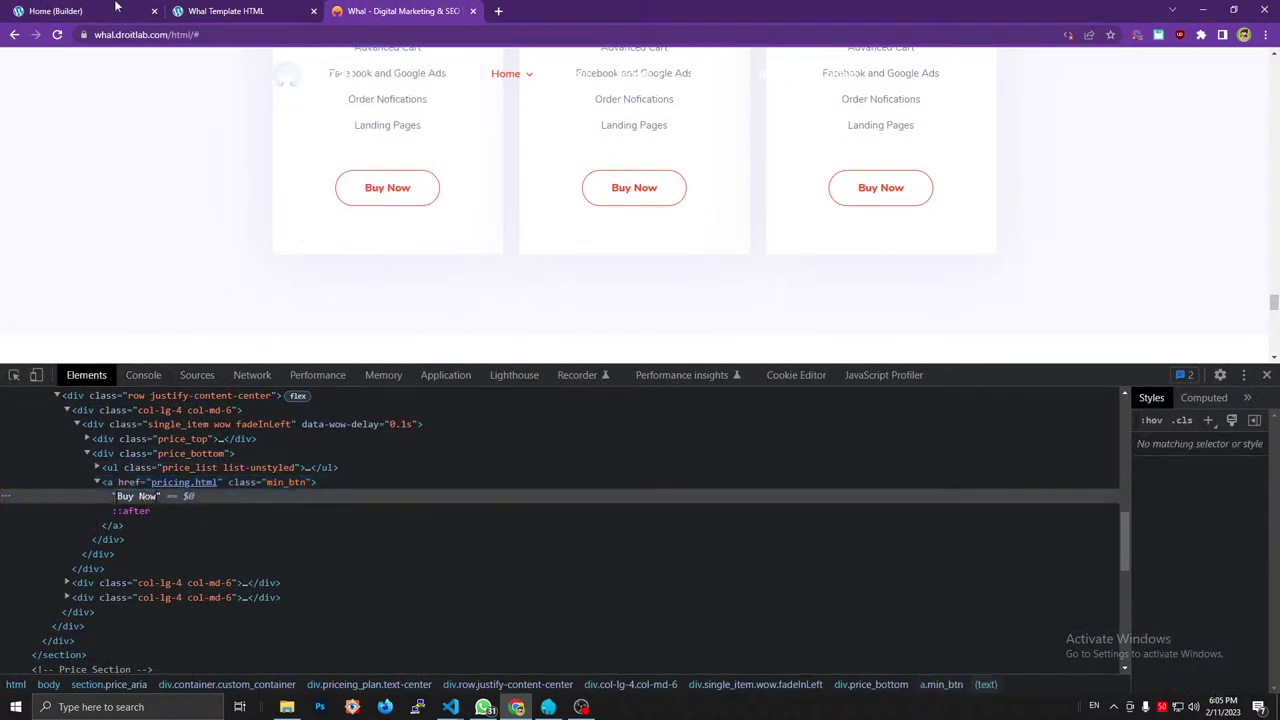
click(115, 7)
click(100, 226)
key(ctrl+a)
text(Buy Now)
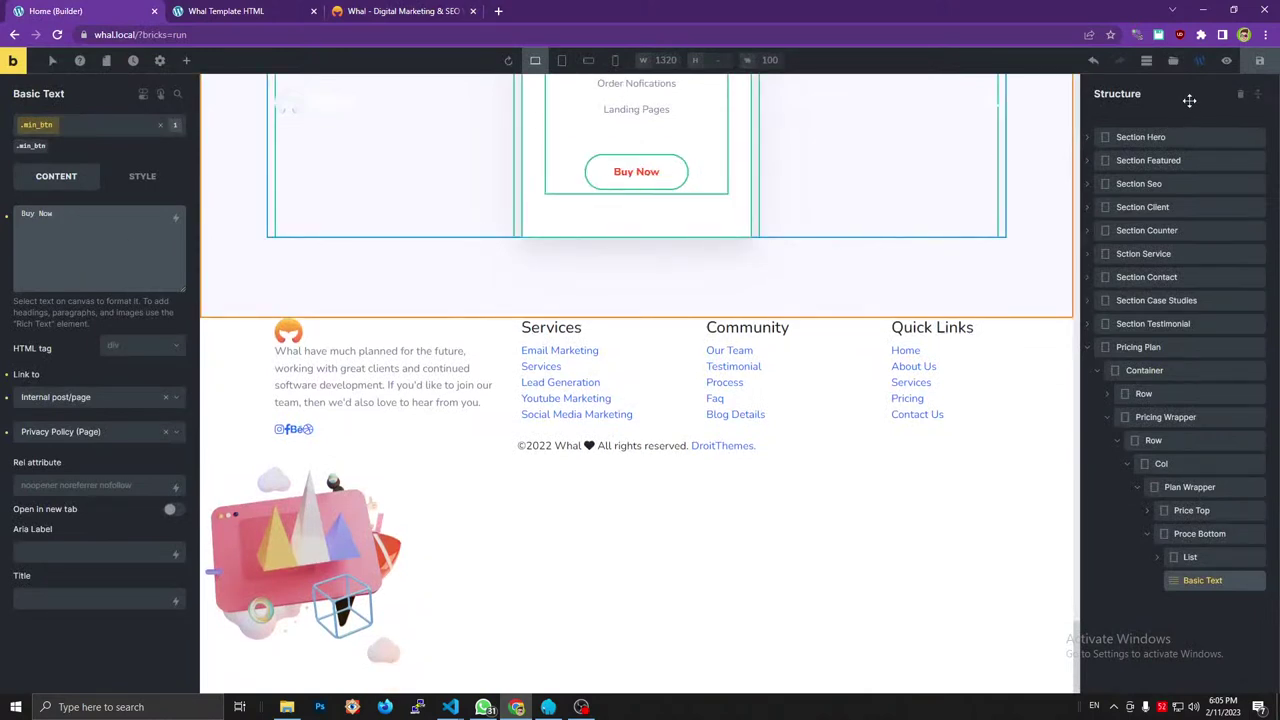
click(1257, 62)
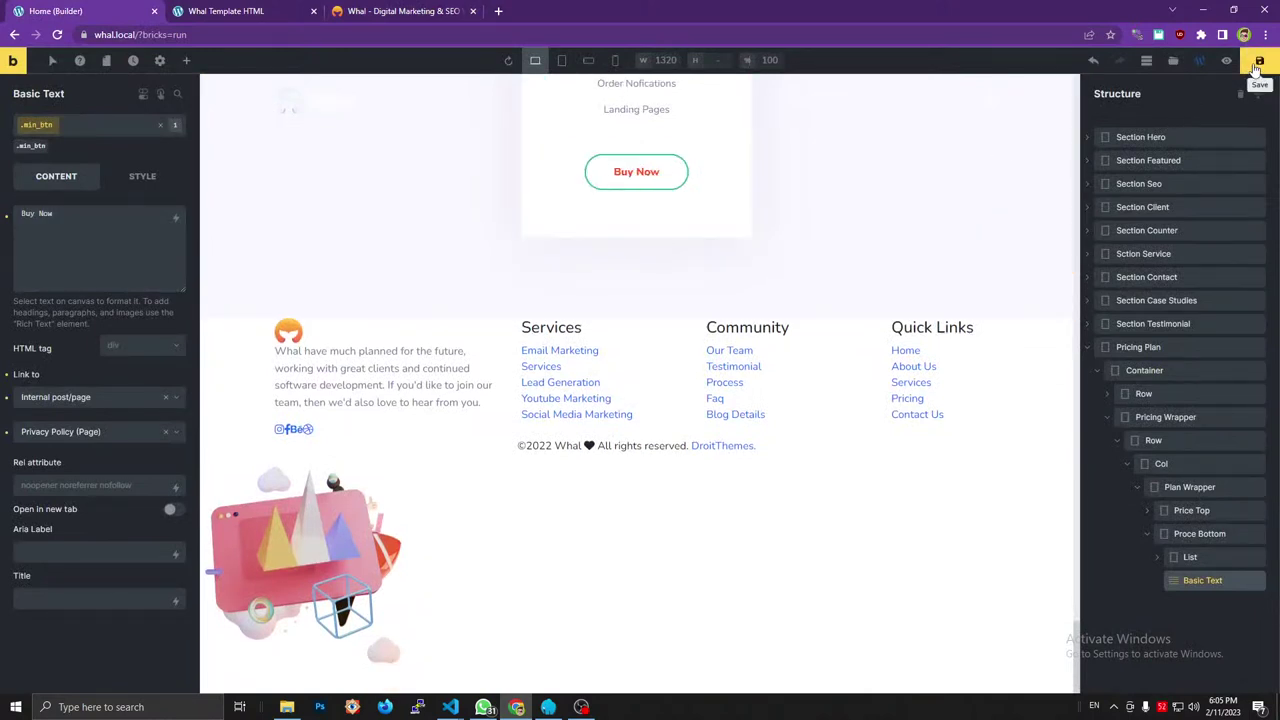
scroll(994, 163, up, 4)
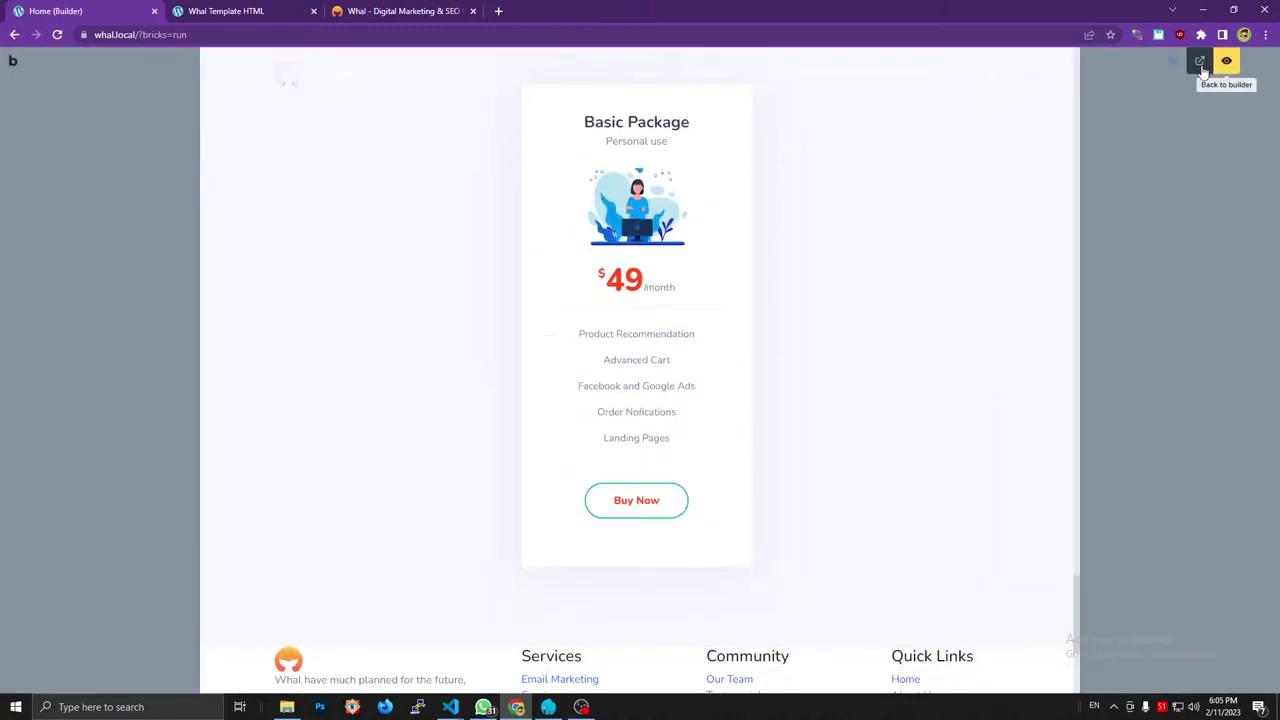
Open the front-end preview and scroll down to the finished Basic Package card.
click(1226, 61)
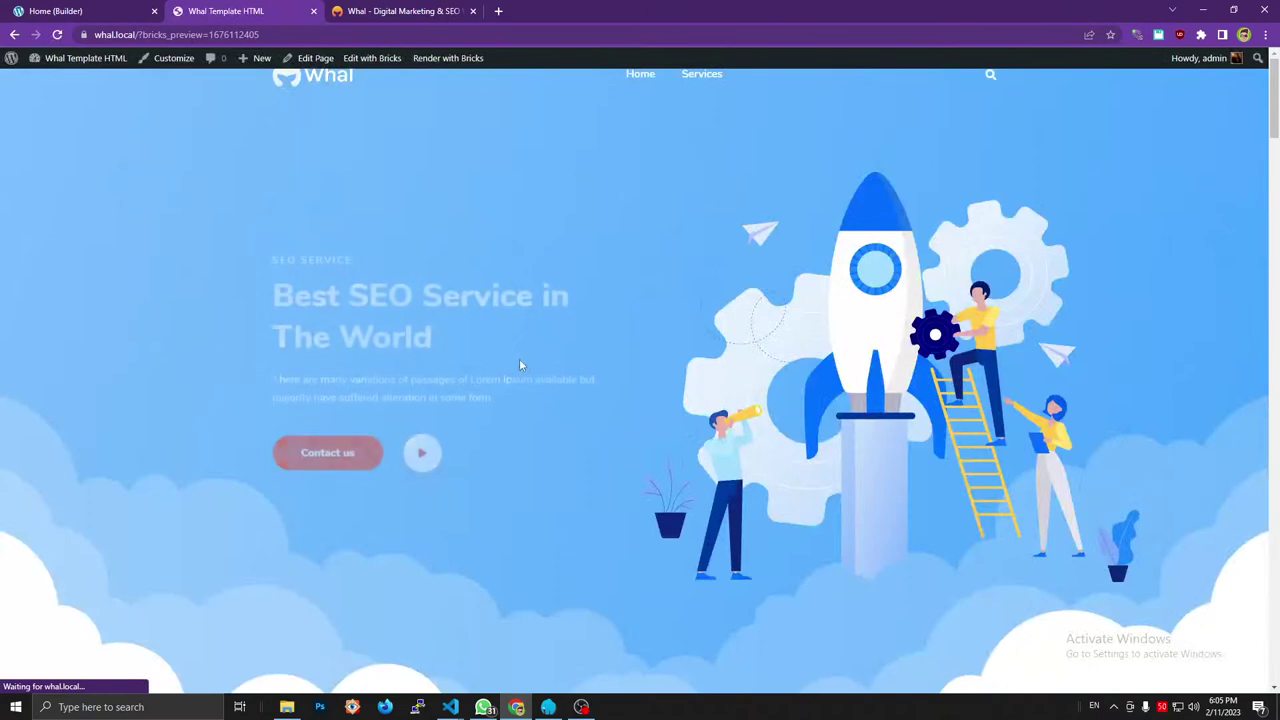
scroll(519, 365, down, 10)
scroll(519, 371, down, 5)
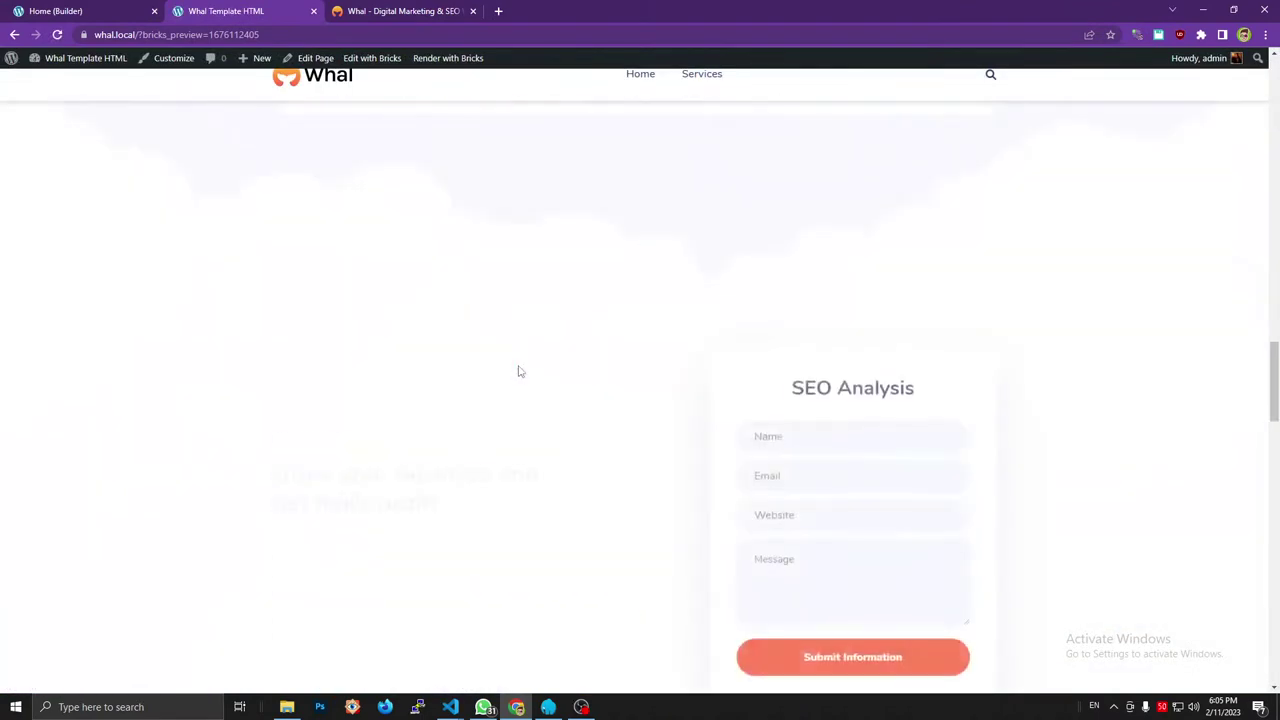
scroll(519, 371, down, 10)
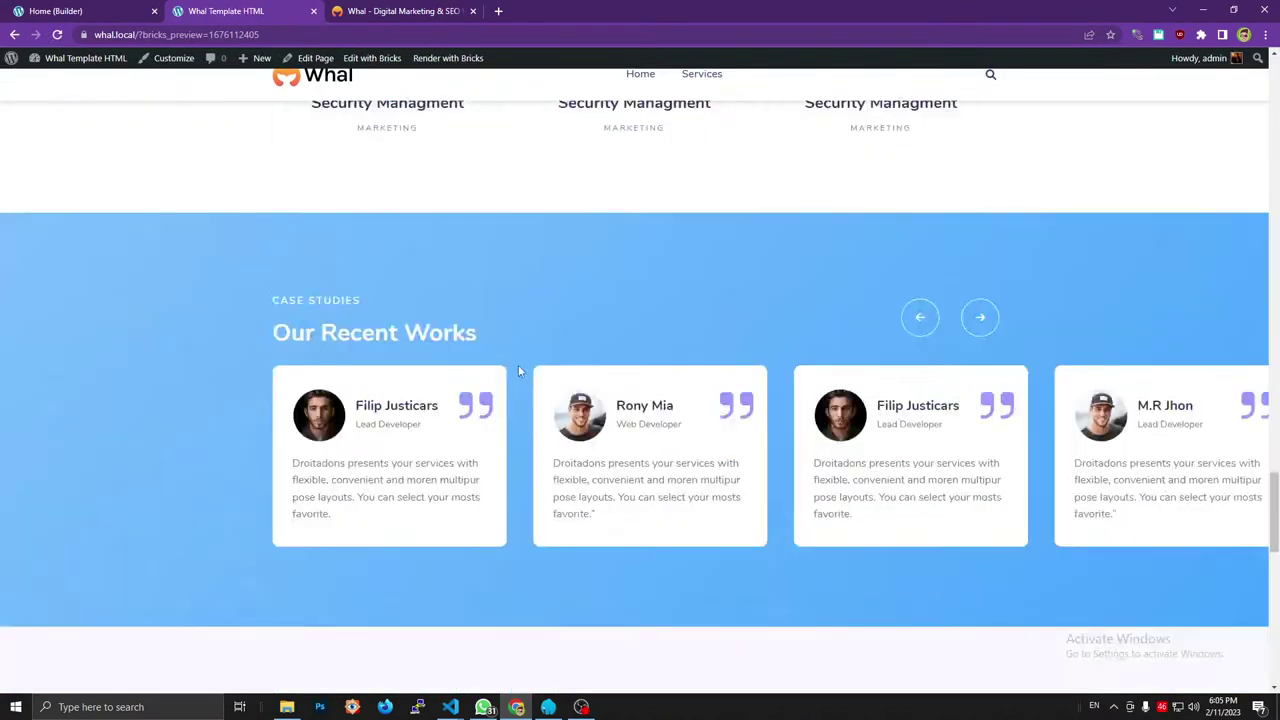
scroll(656, 376, down, 3)
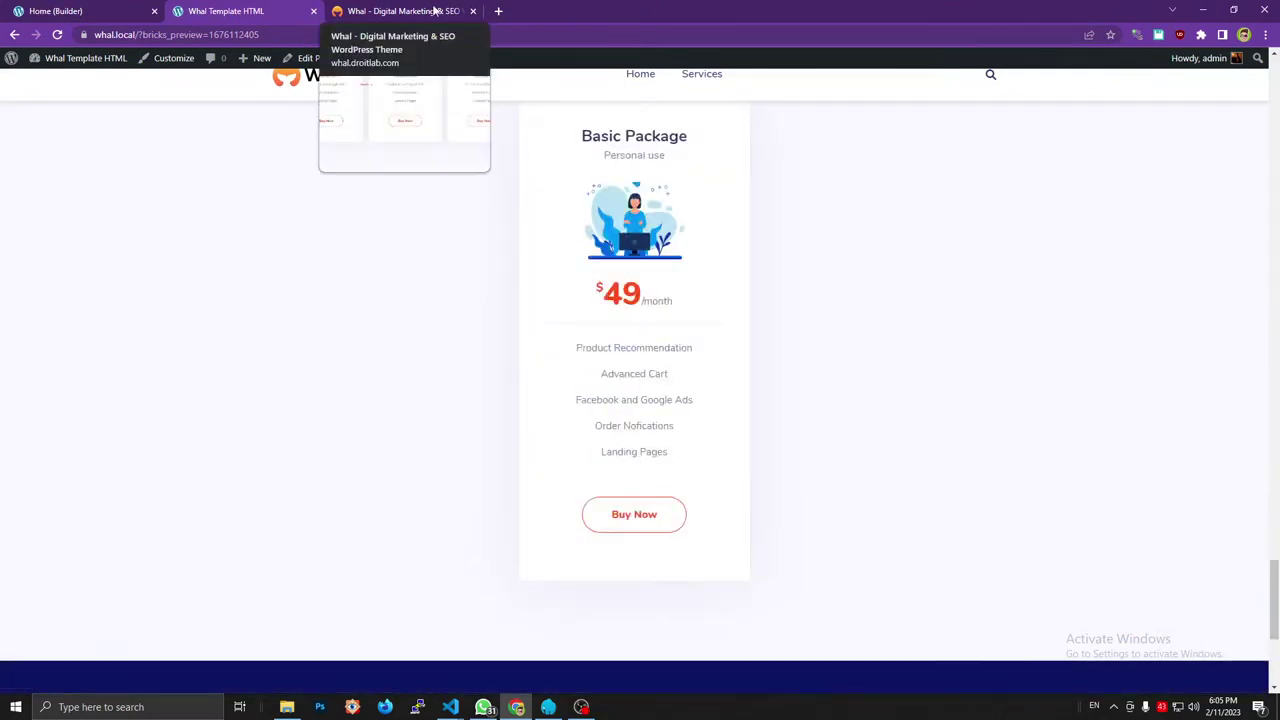
Compare the local Basic Package card against the reference site's pricing cards.
click(435, 11)
scroll(559, 234, up, 2)
scroll(551, 232, up, 2)
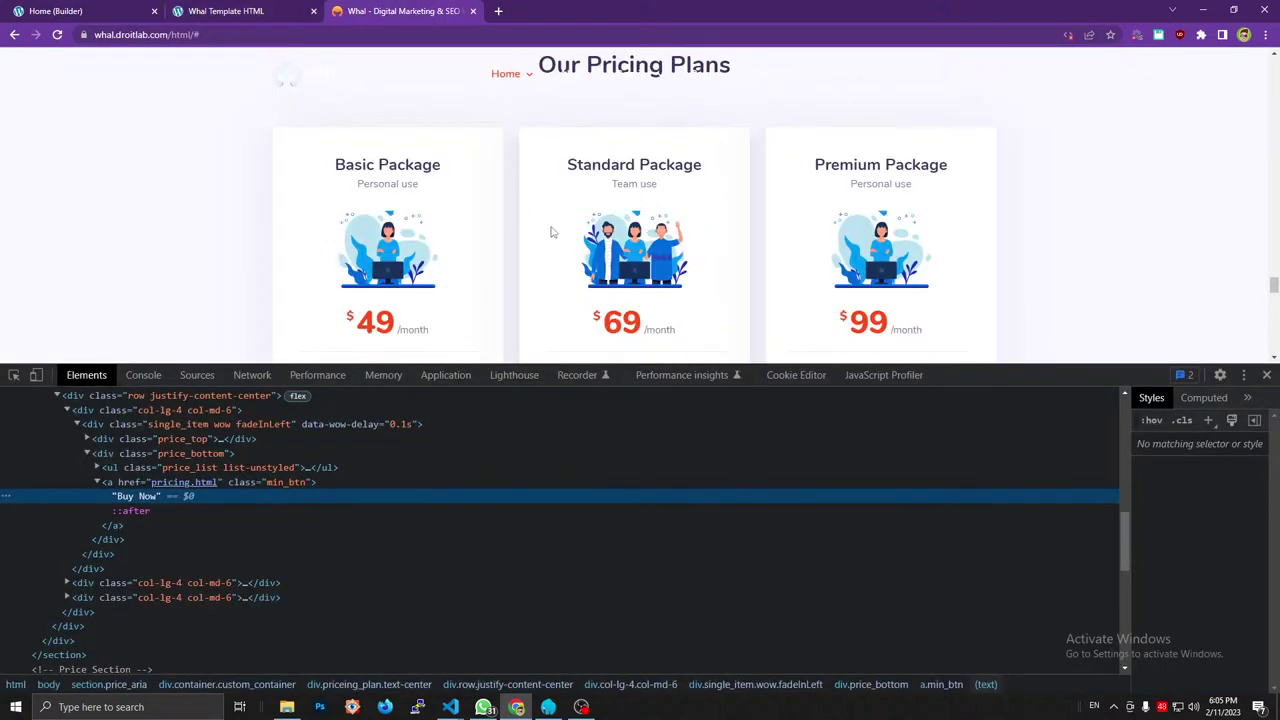
scroll(551, 232, down, 1)
scroll(548, 231, up, 1)
click(296, 7)
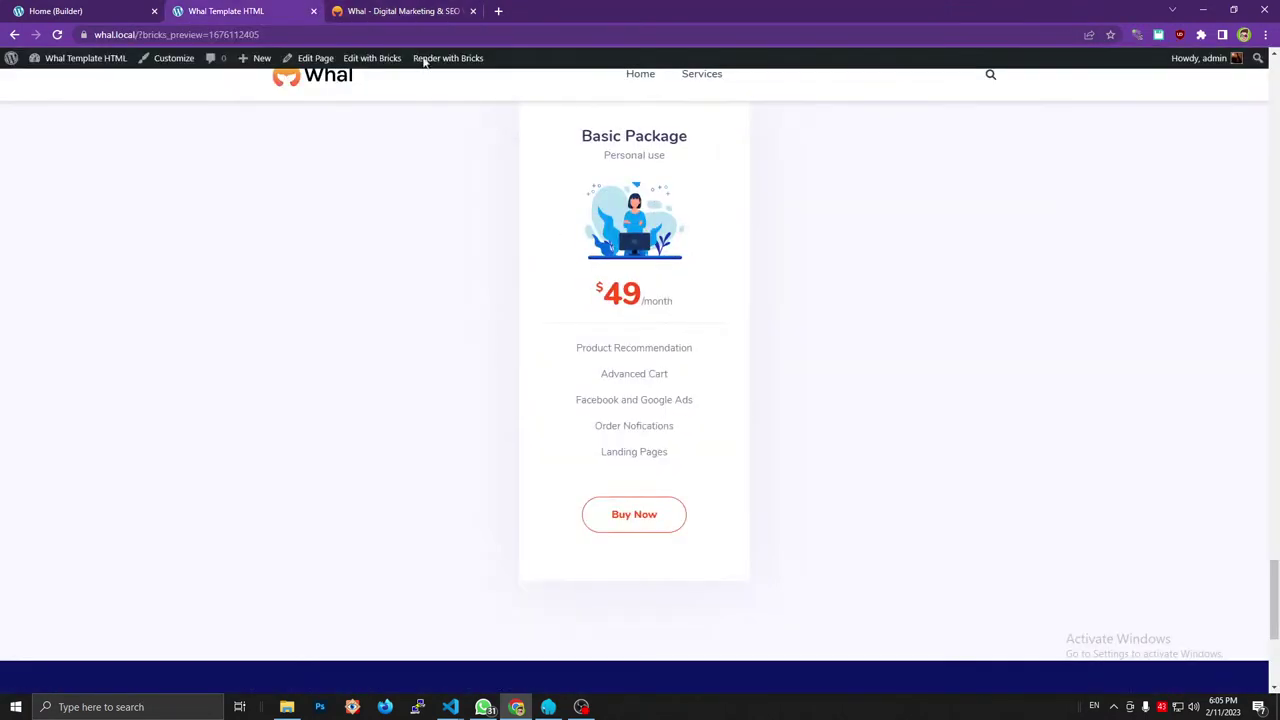
click(405, 8)
scroll(491, 175, down, 2)
scroll(491, 175, down, 2)
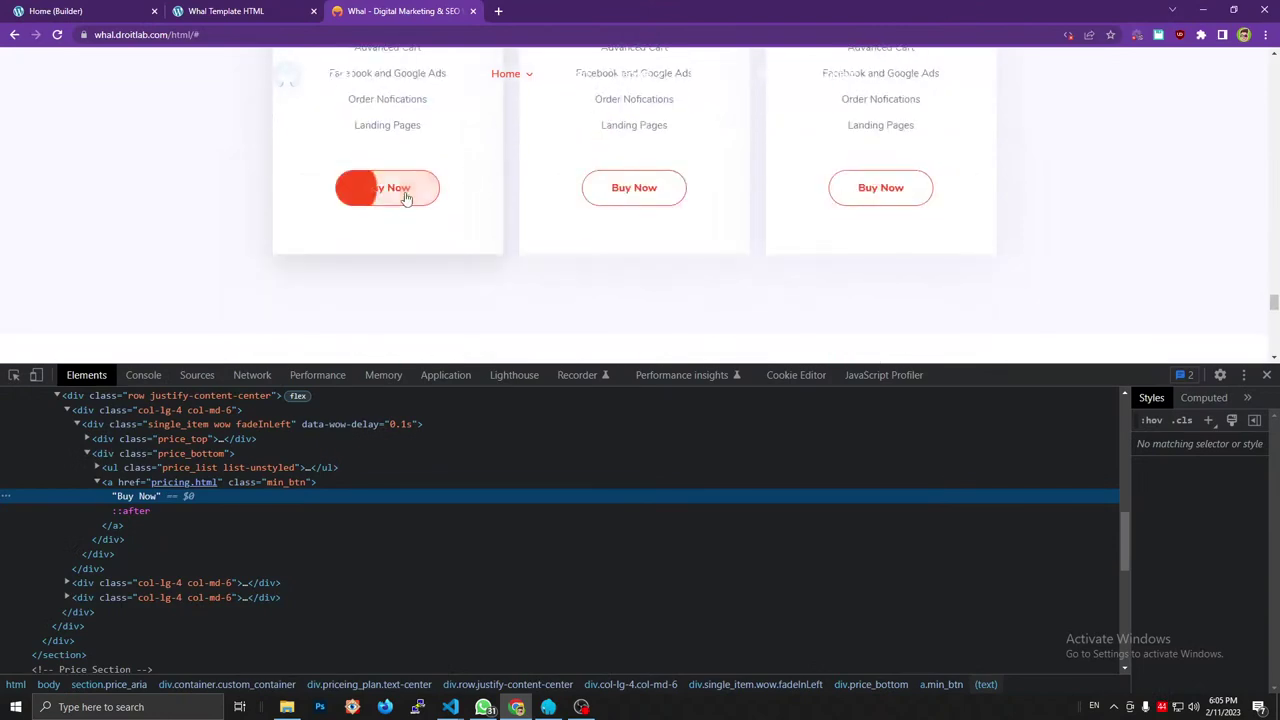
key(ctrl+shift+Tab)
scroll(634, 361, down, 2)
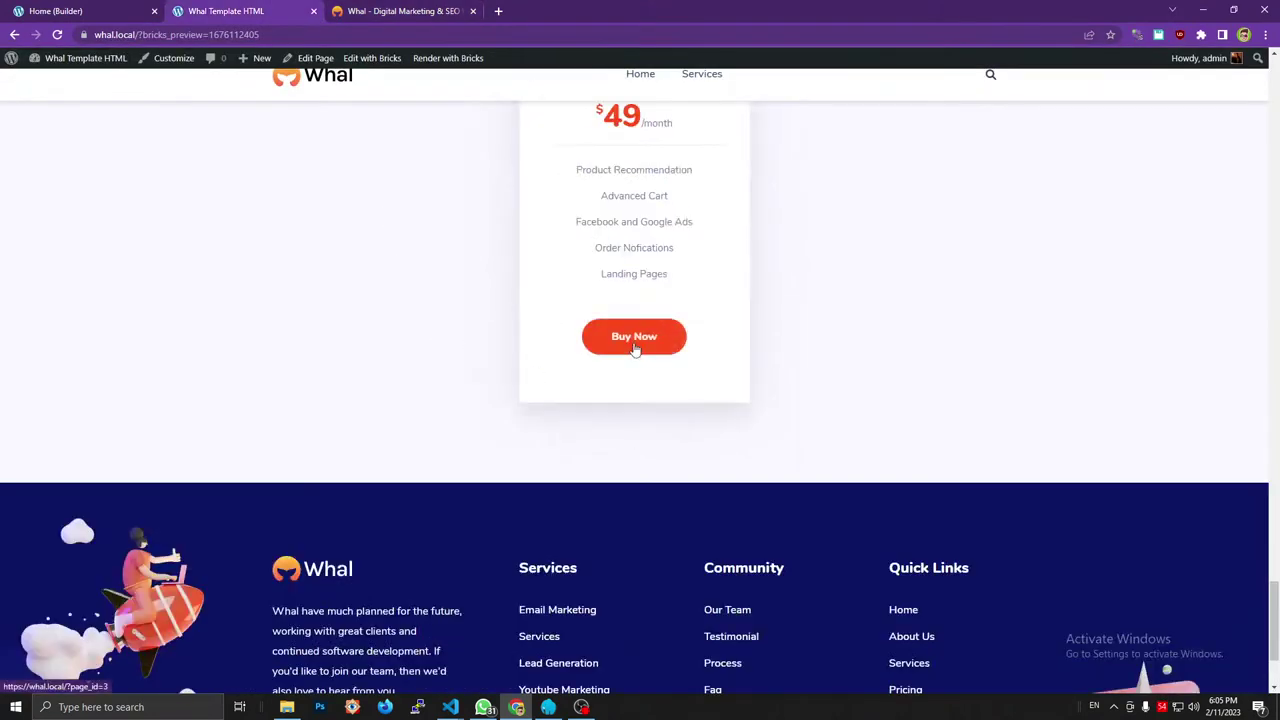
scroll(667, 288, up, 4)
scroll(667, 288, down, 2)
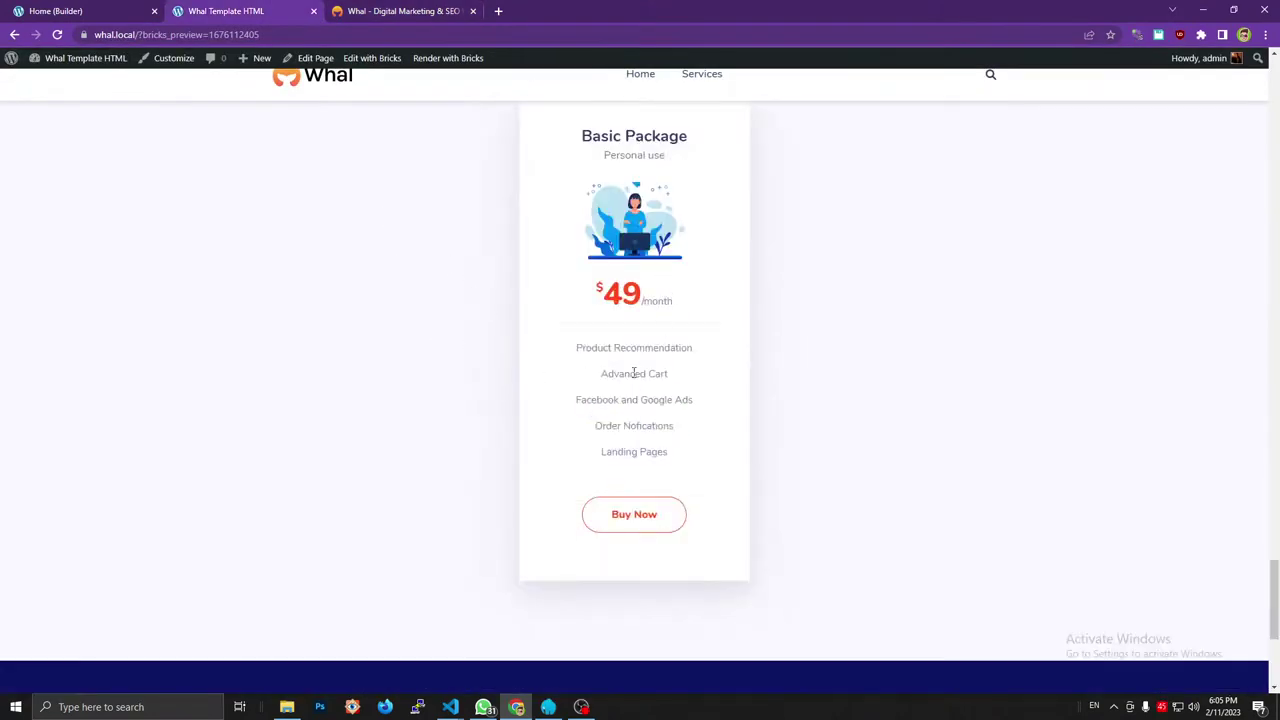
Recheck the reference pricing section, then close DevTools and return to the builder tab.
key(ctrl+Tab)
scroll(400, 195, up, 4)
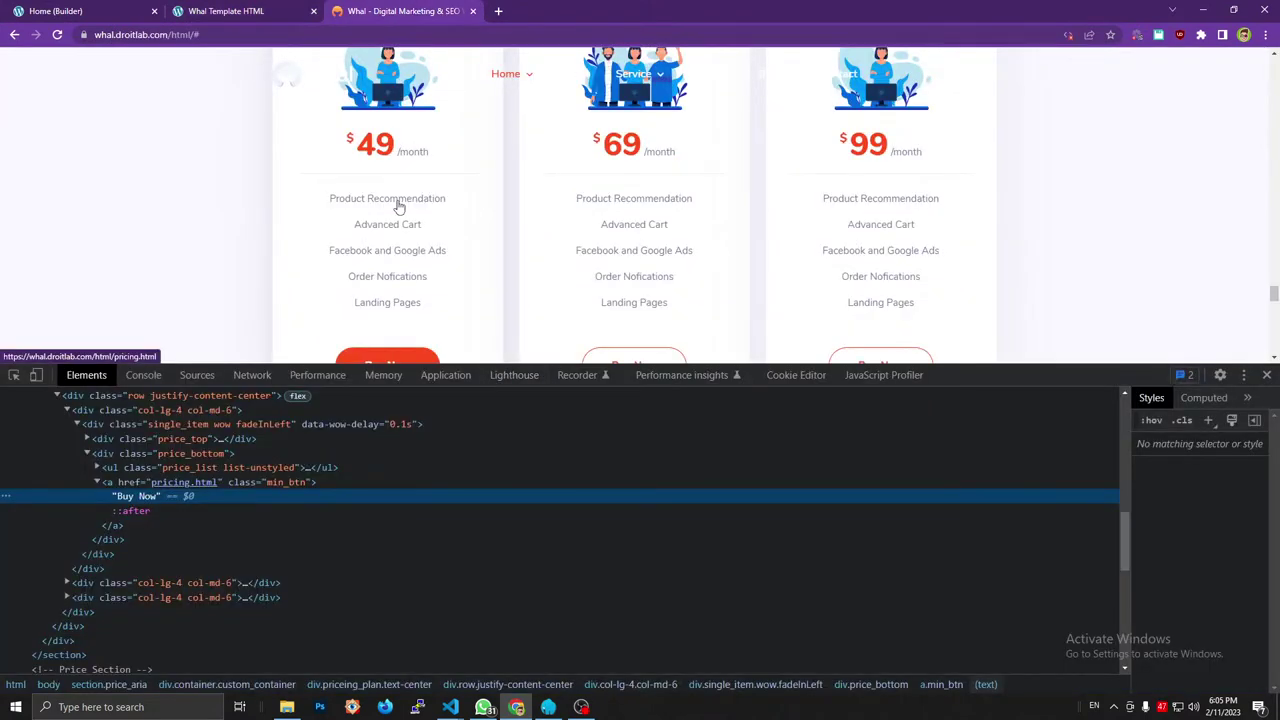
scroll(398, 208, down, 4)
scroll(391, 194, up, 2)
scroll(437, 190, up, 2)
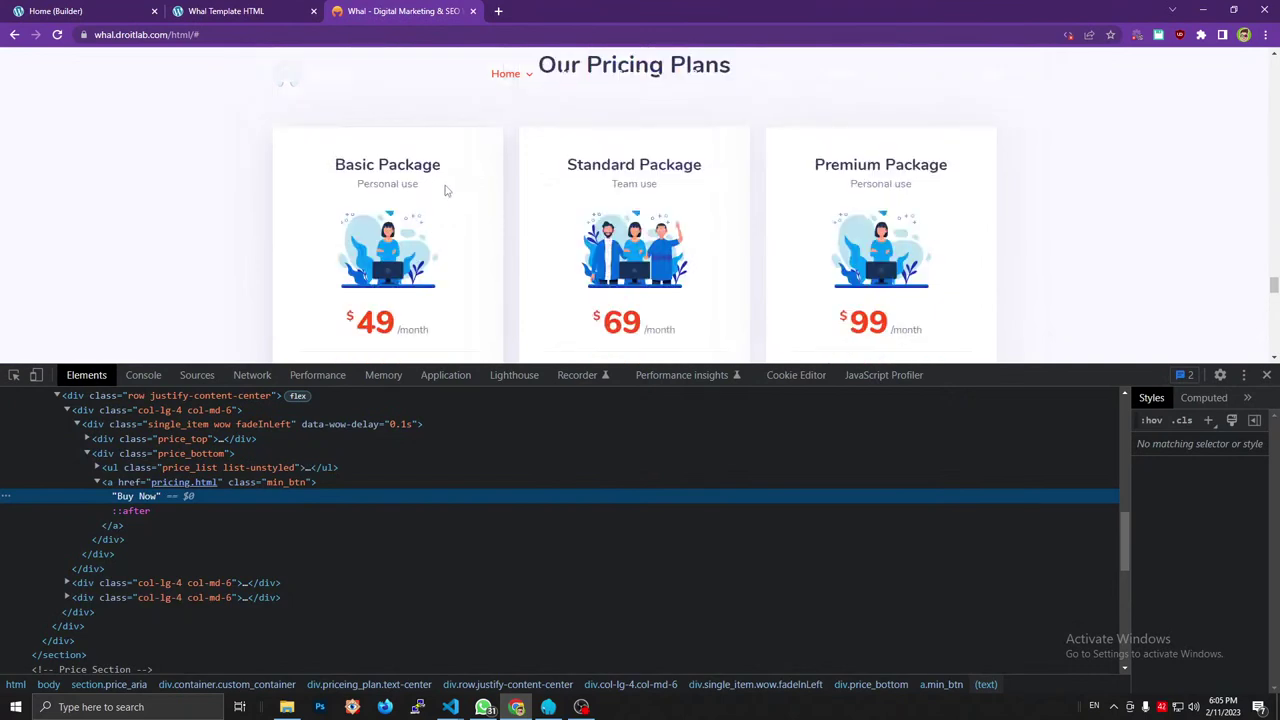
scroll(443, 230, down, 4)
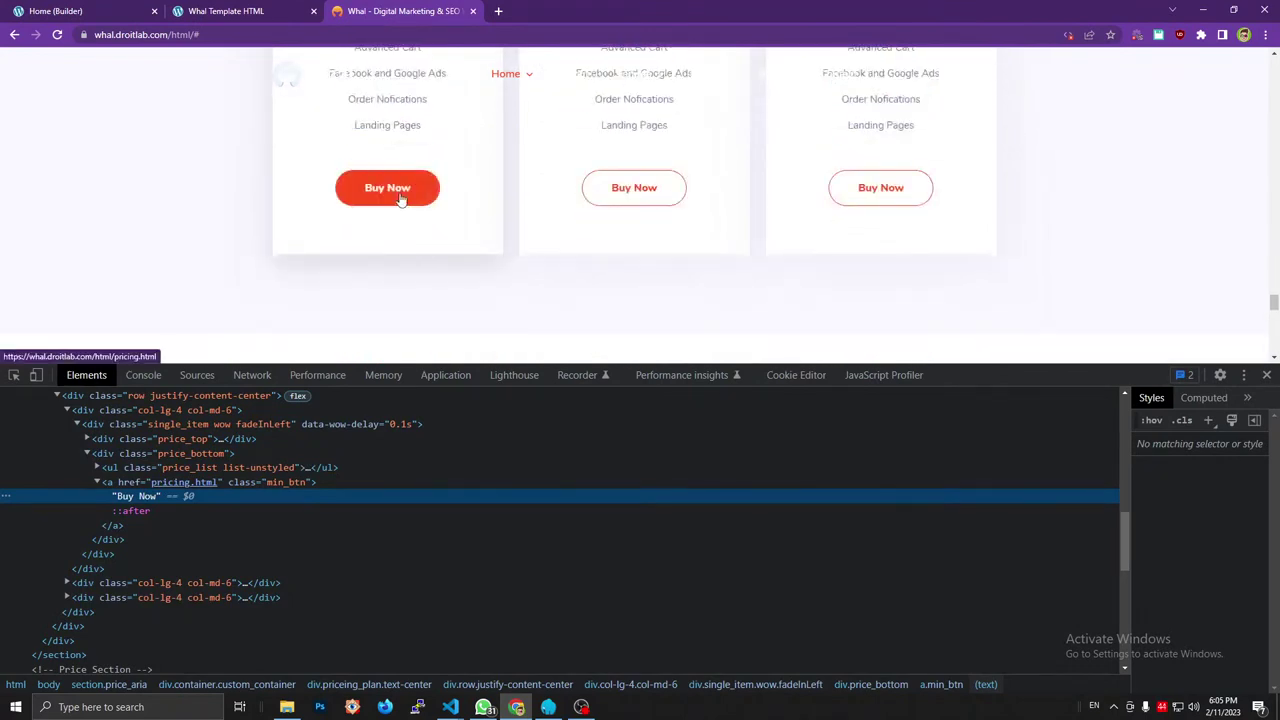
scroll(405, 195, up, 4)
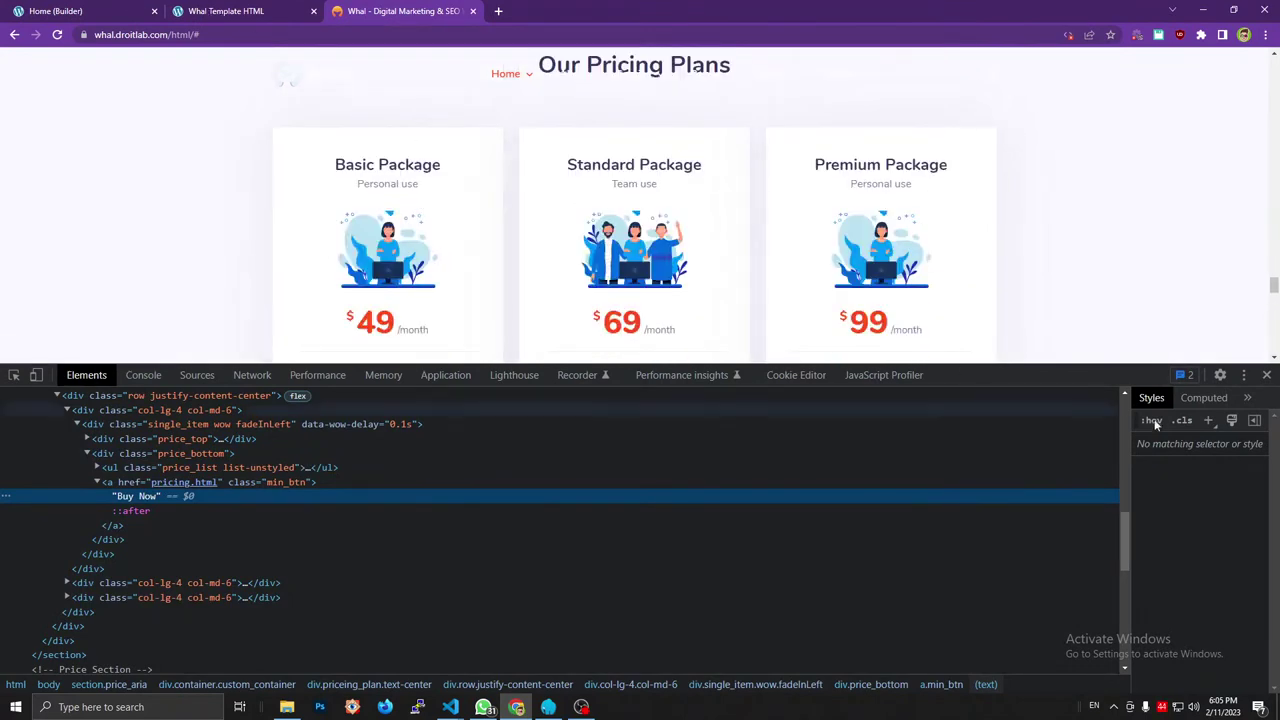
click(1266, 375)
click(95, 11)
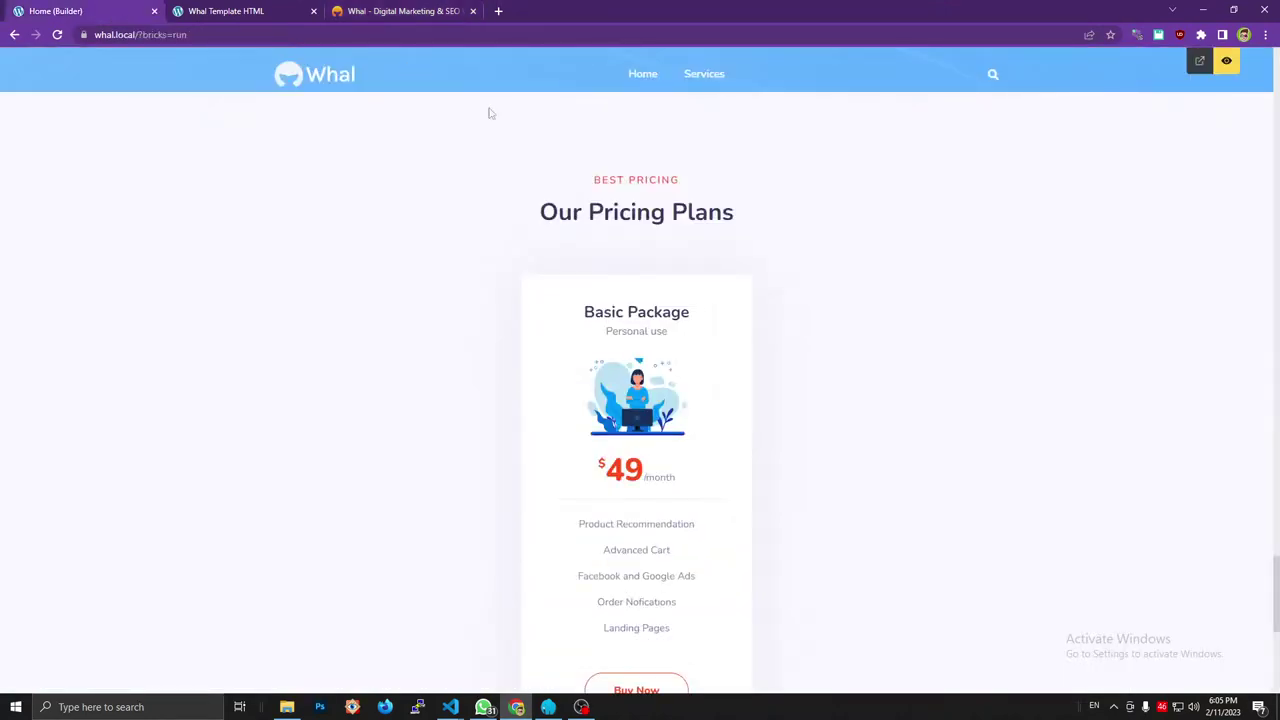
In the Bricks editor, duplicate the Basic Package $49 column twice, then select the middle card's heading.
click(1228, 59)
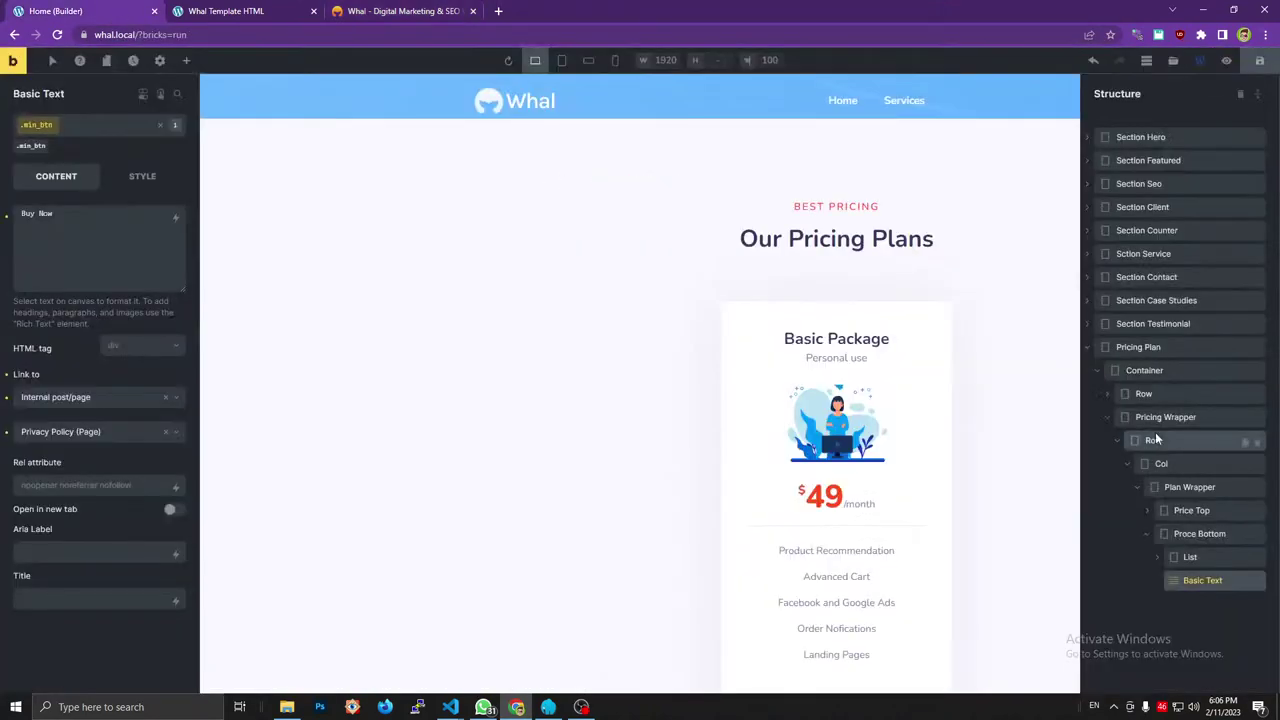
click(1128, 464)
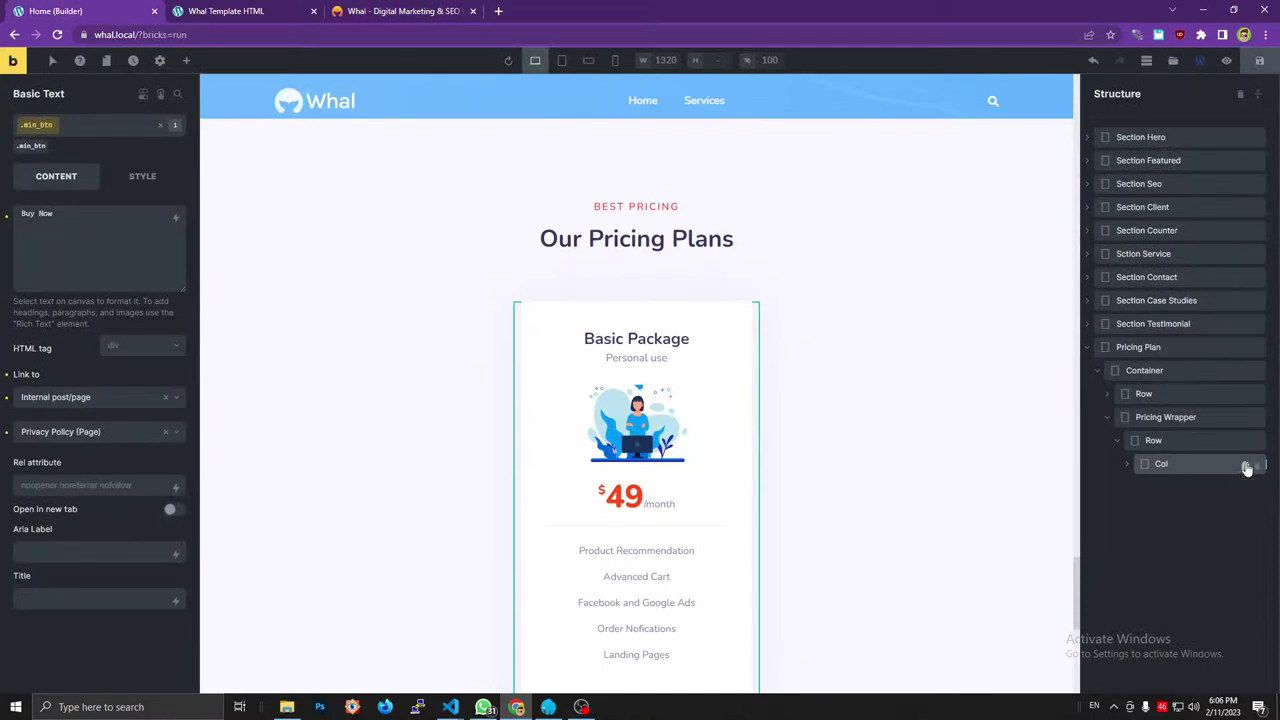
click(1246, 468)
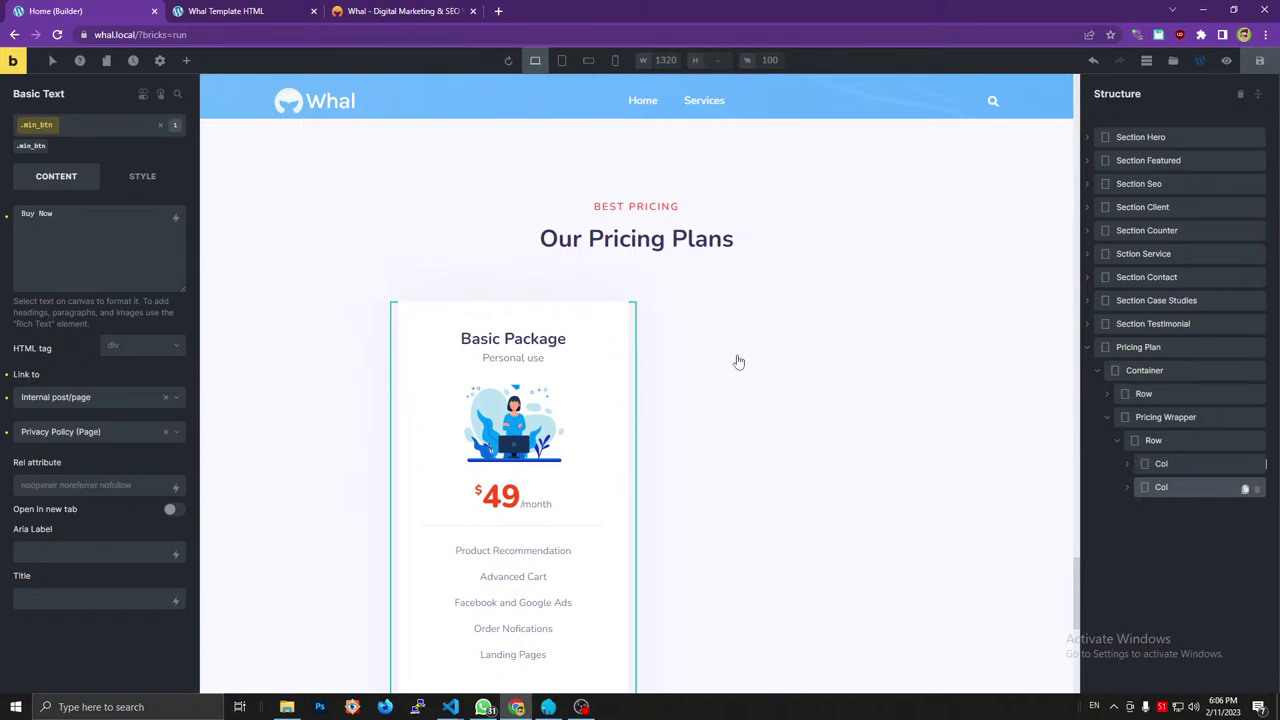
key(ctrl+d)
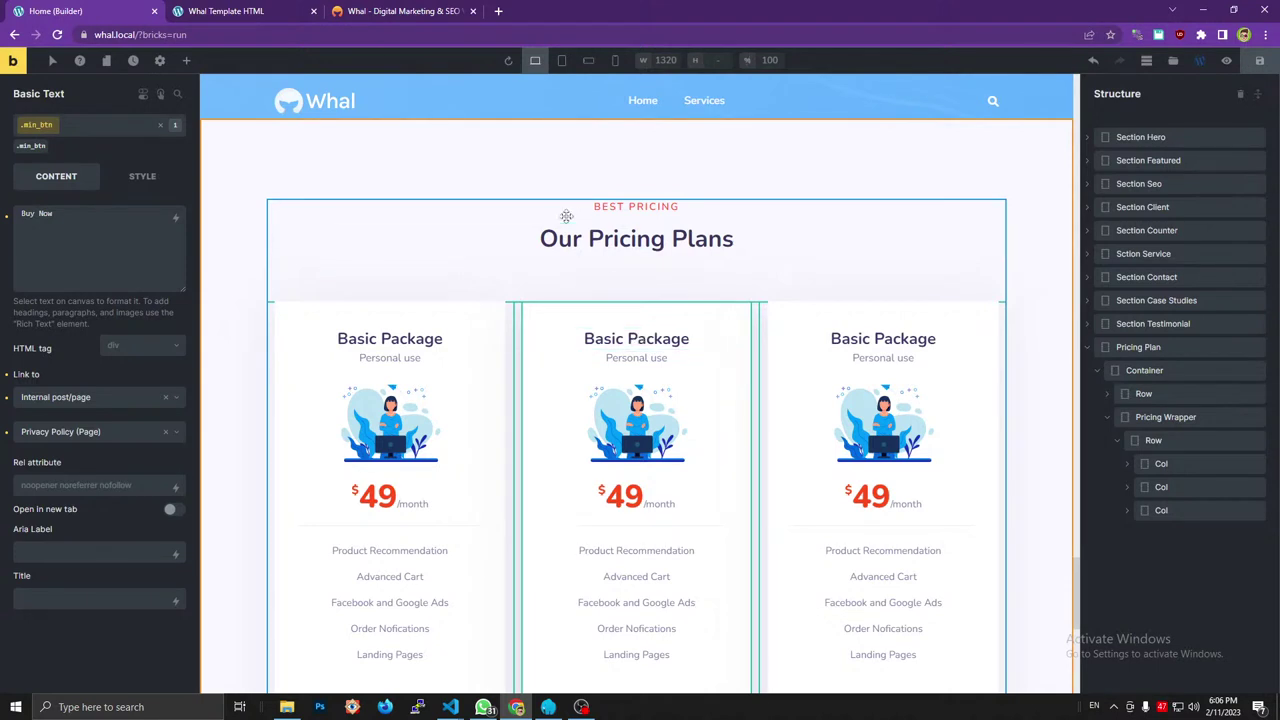
click(634, 339)
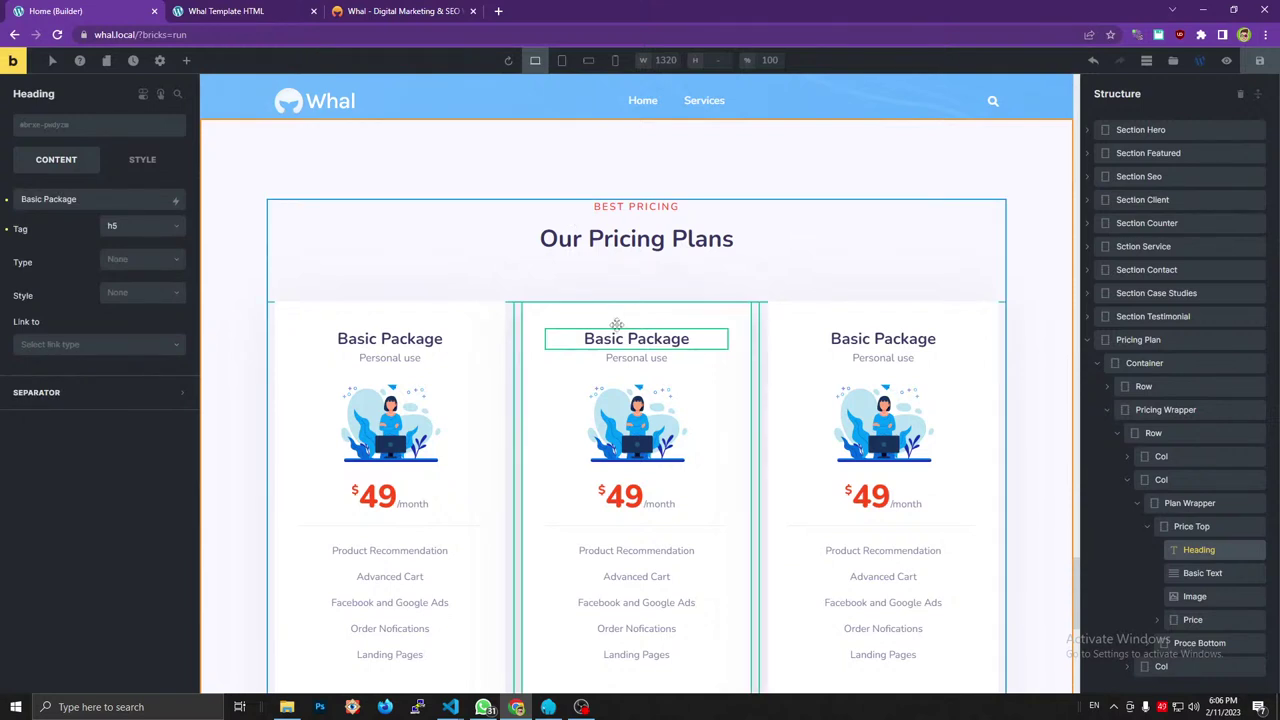
scroll(620, 310, down, 1)
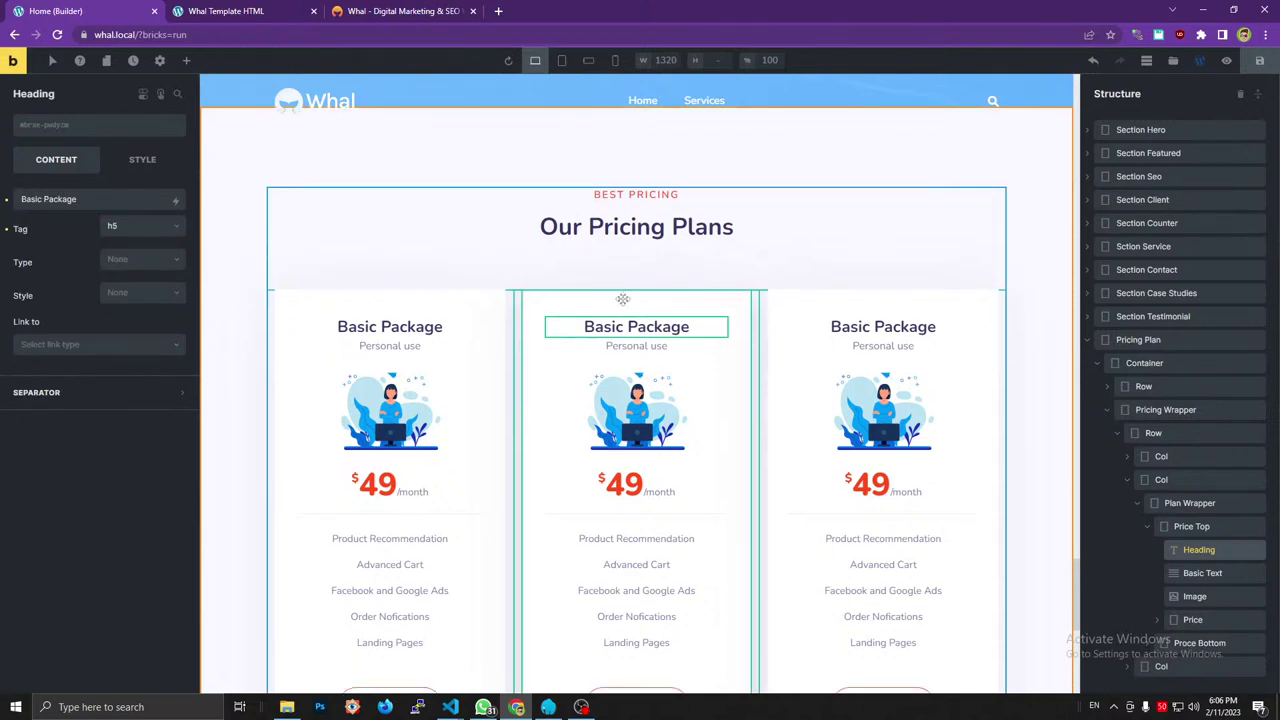
scroll(600, 280, up, 1)
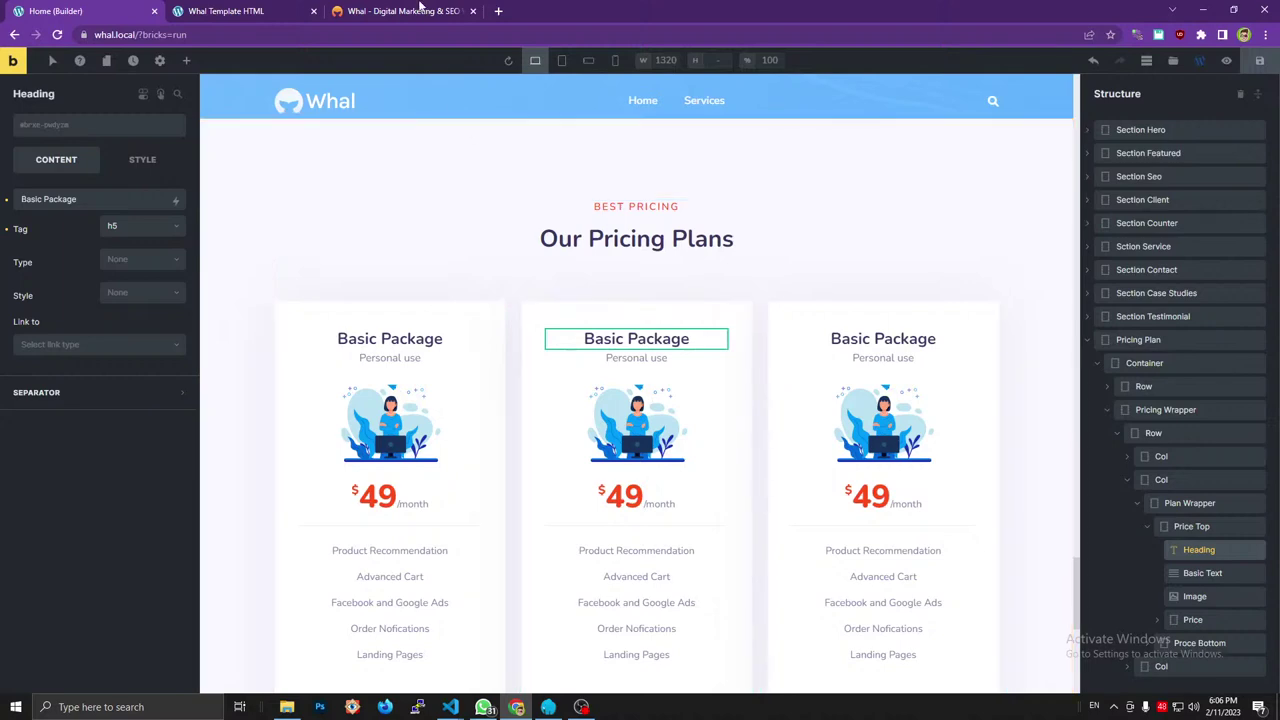
Copy 'Standard Package' from the reference and paste it as the middle card's heading.
click(420, 10)
triple_click(619, 164)
key(ctrl+c)
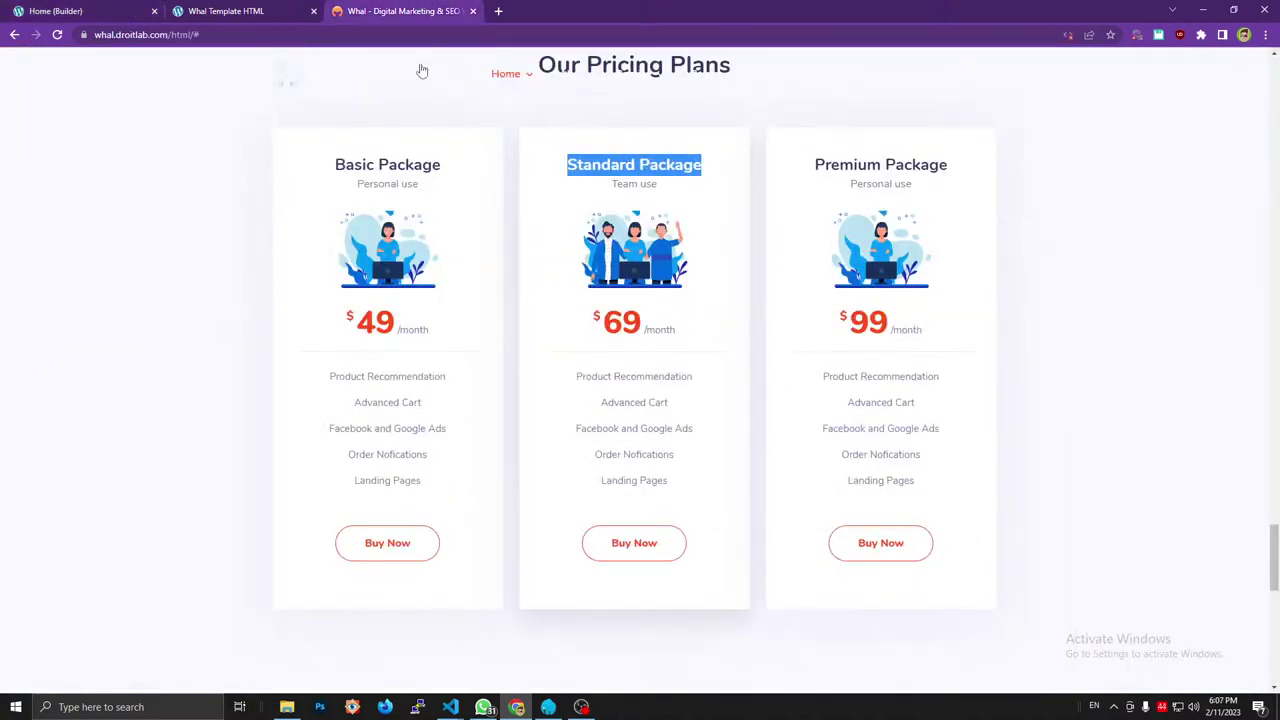
click(55, 11)
double_click(76, 199)
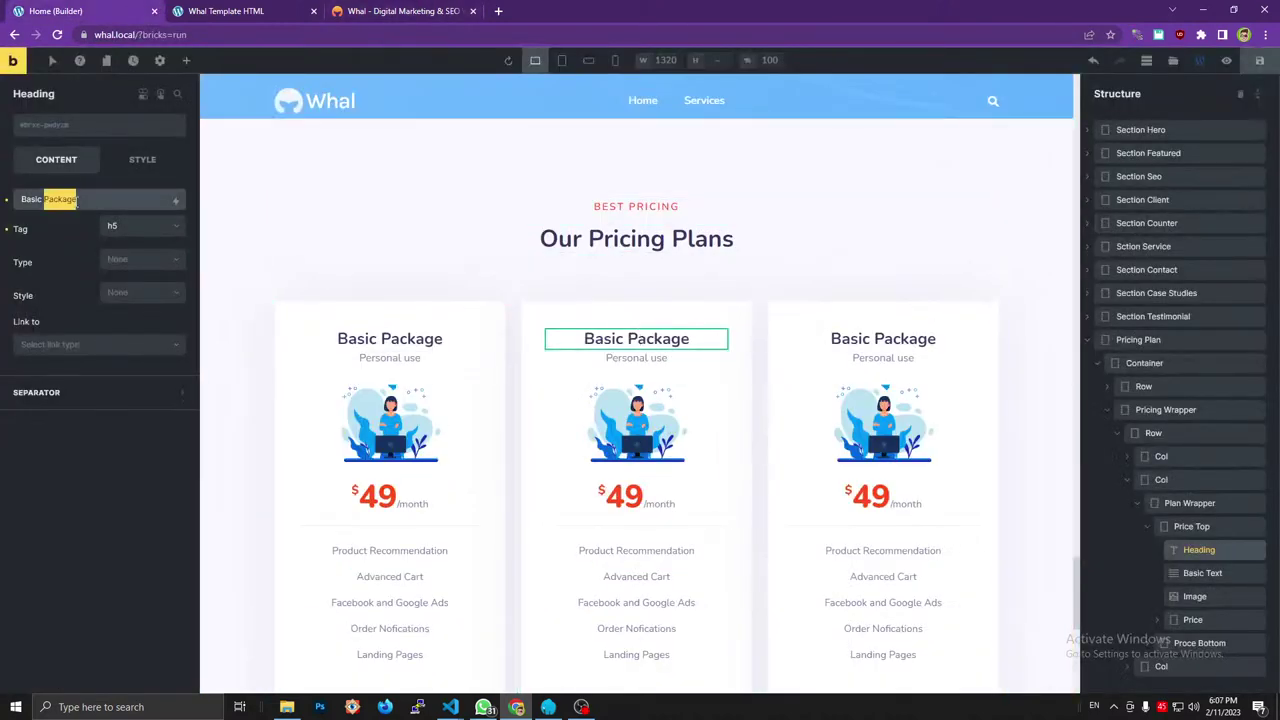
key(ctrl+a)
key(ctrl+v)
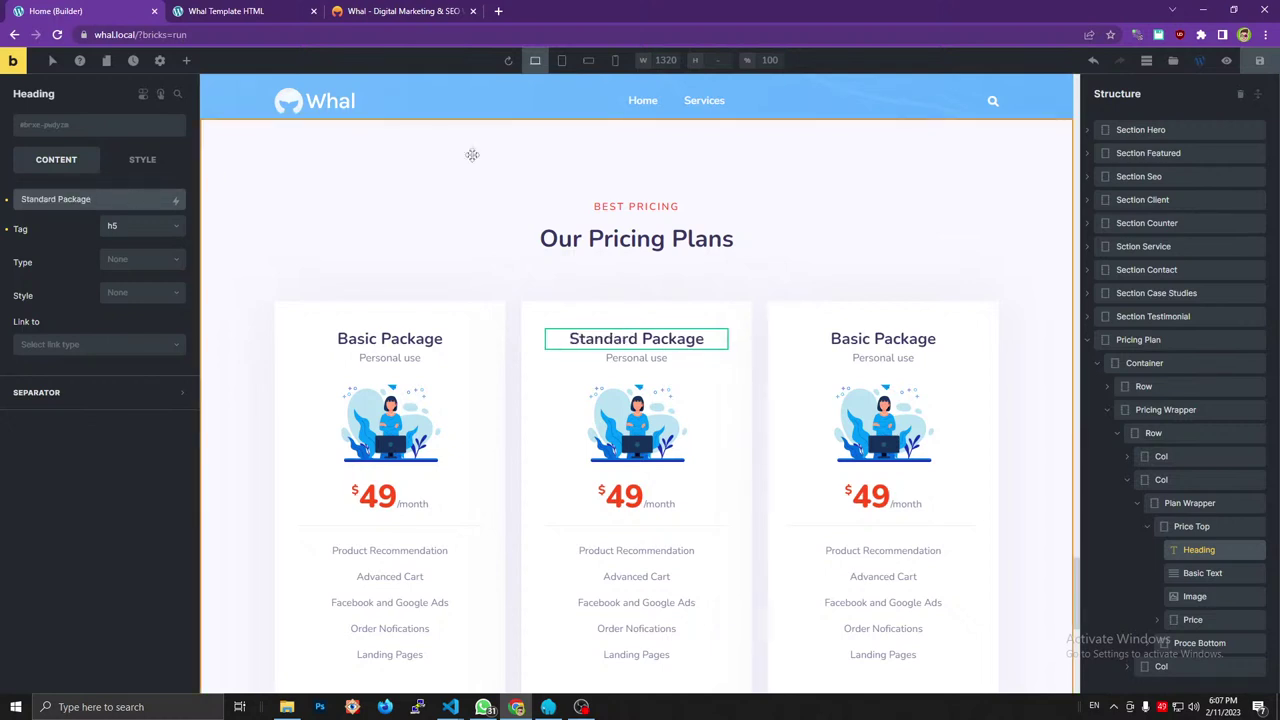
scroll(472, 155, down, 1)
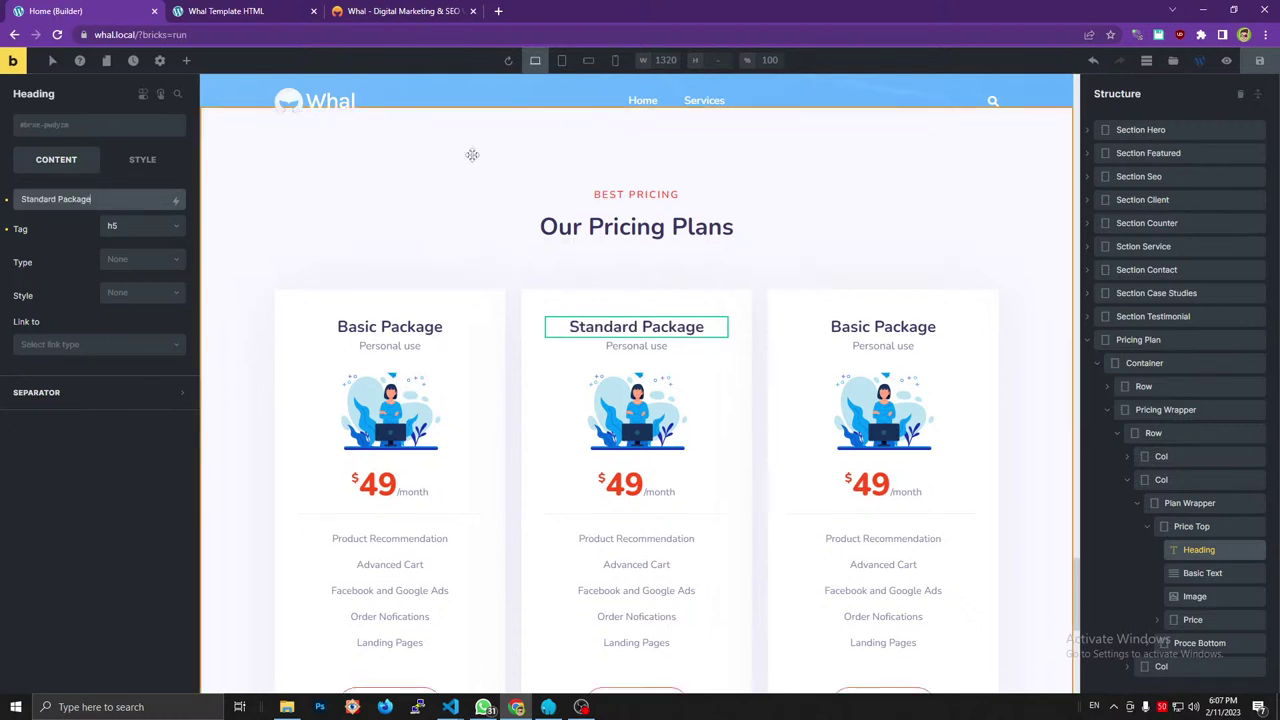
scroll(472, 155, up, 1)
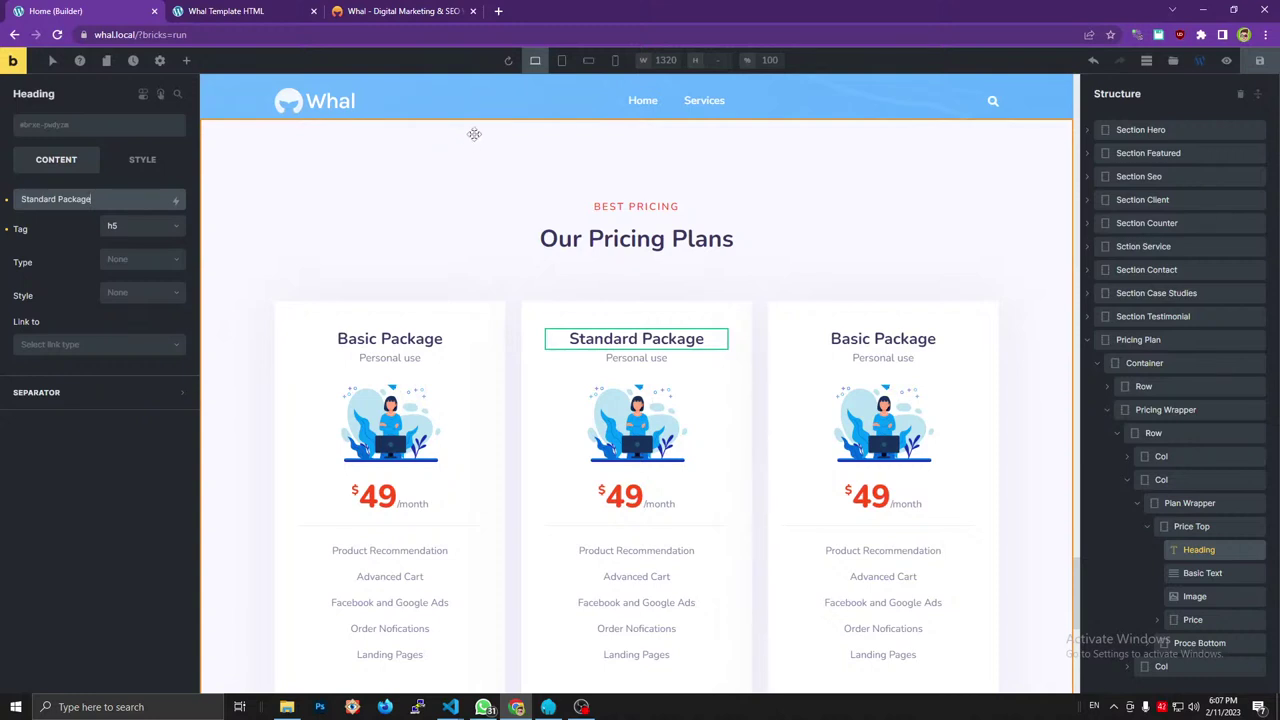
Change the middle card's subtitle from Personal use to 'Team use'.
click(400, 14)
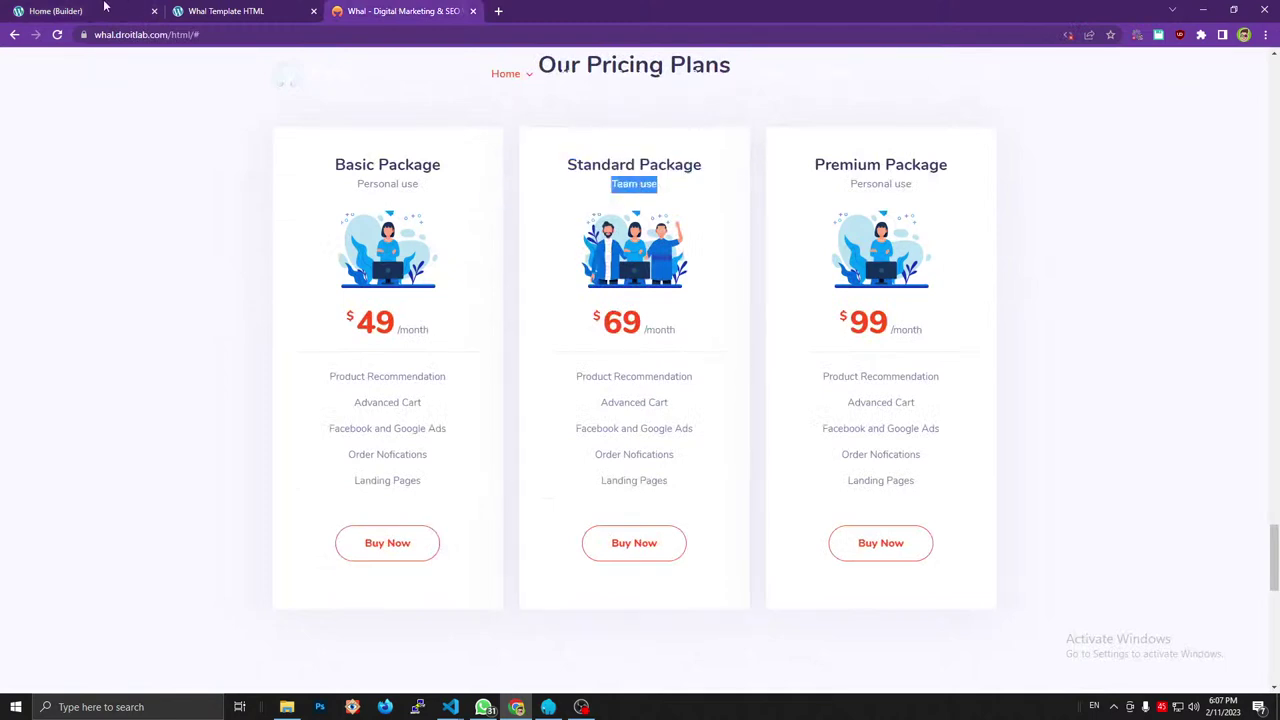
click(55, 11)
click(625, 362)
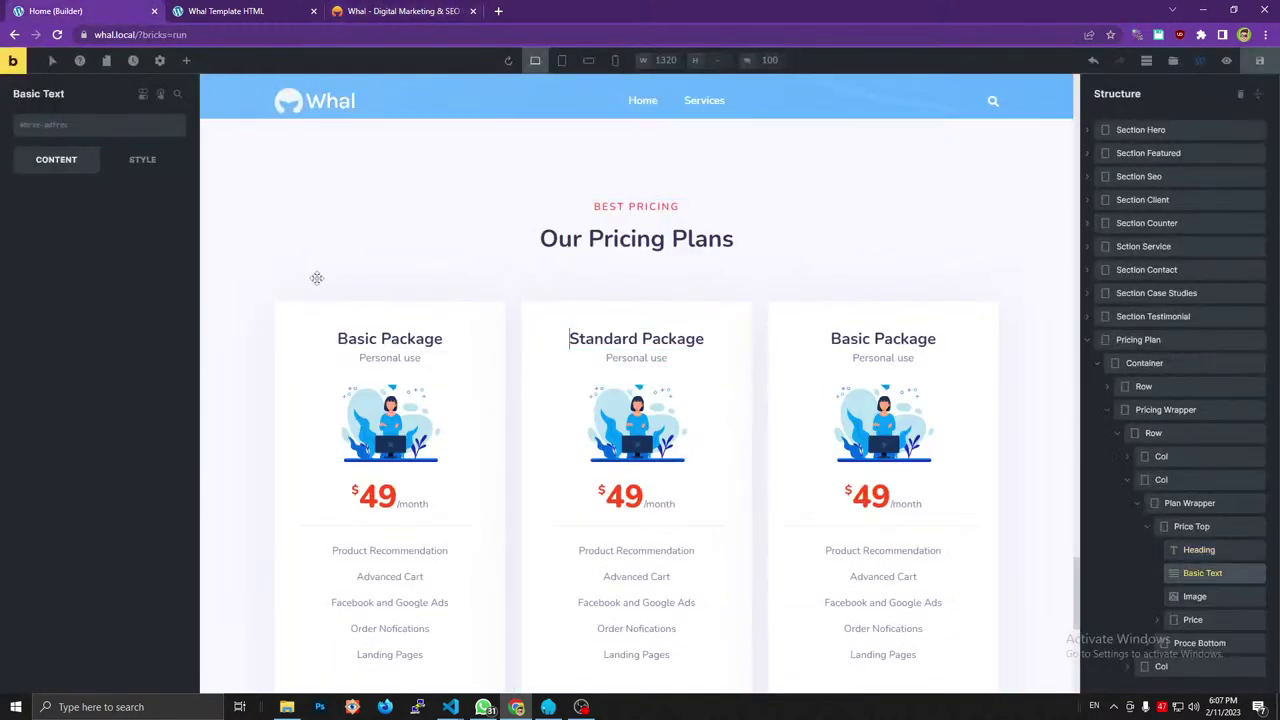
double_click(96, 206)
key(ctrl+a)
text(Team use)
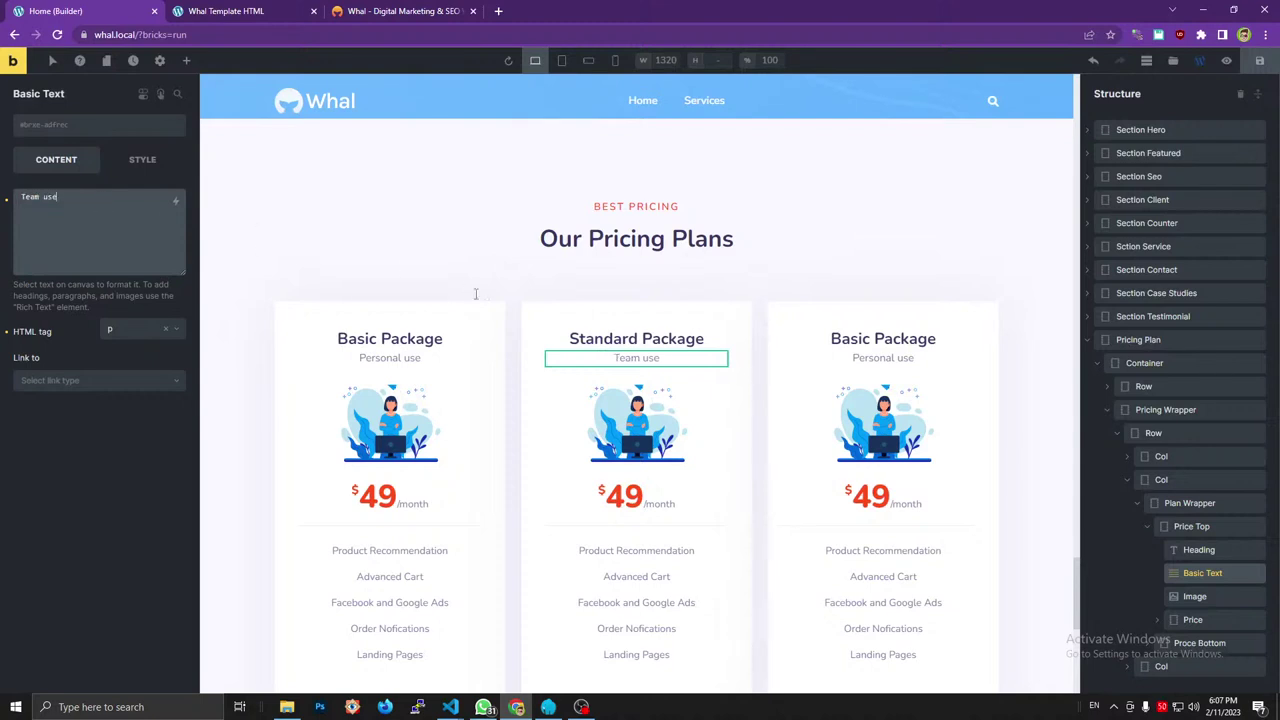
scroll(400, 192, down, 1)
click(408, 11)
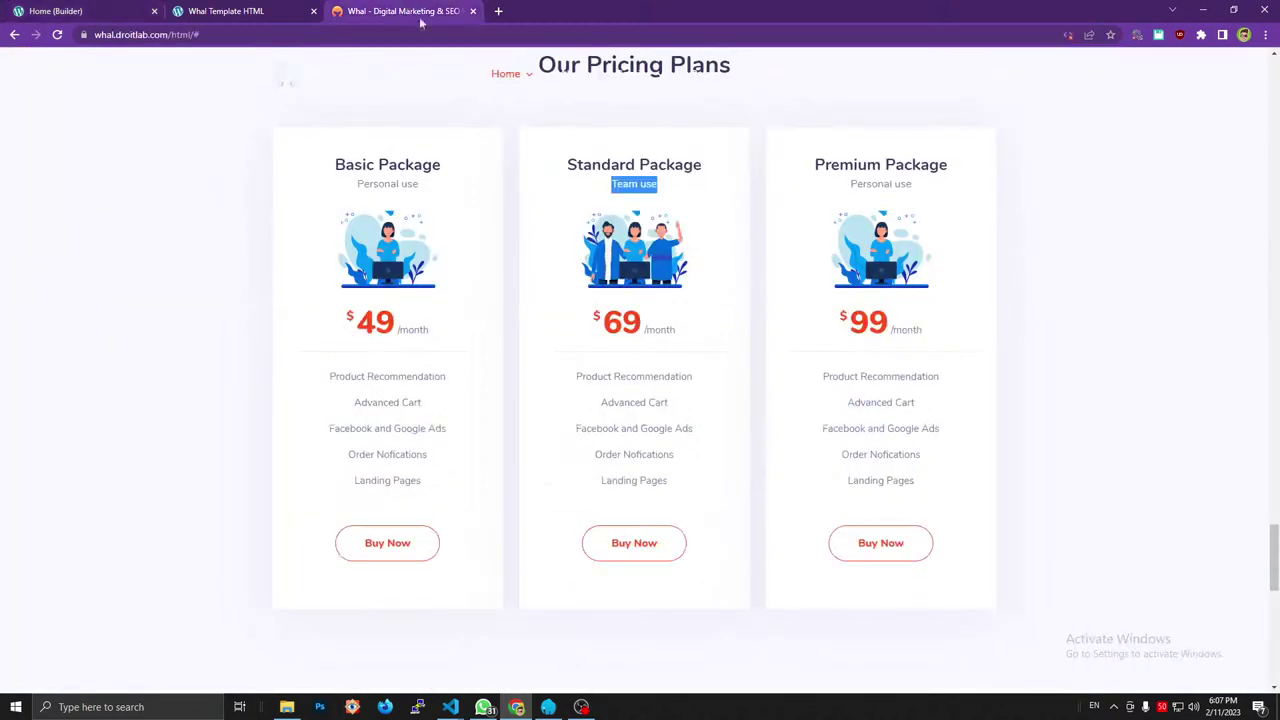
key(ctrl+1)
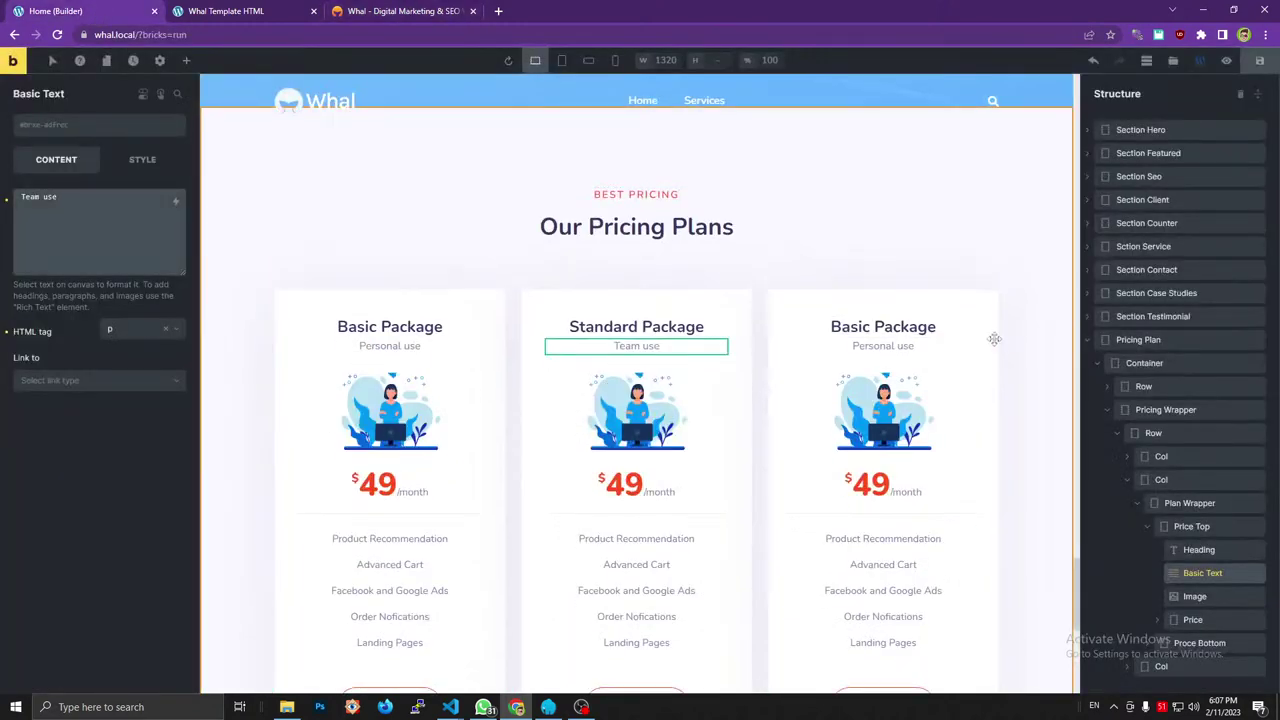
Replace the middle card's image with price_3.png, the three-person team illustration.
click(657, 404)
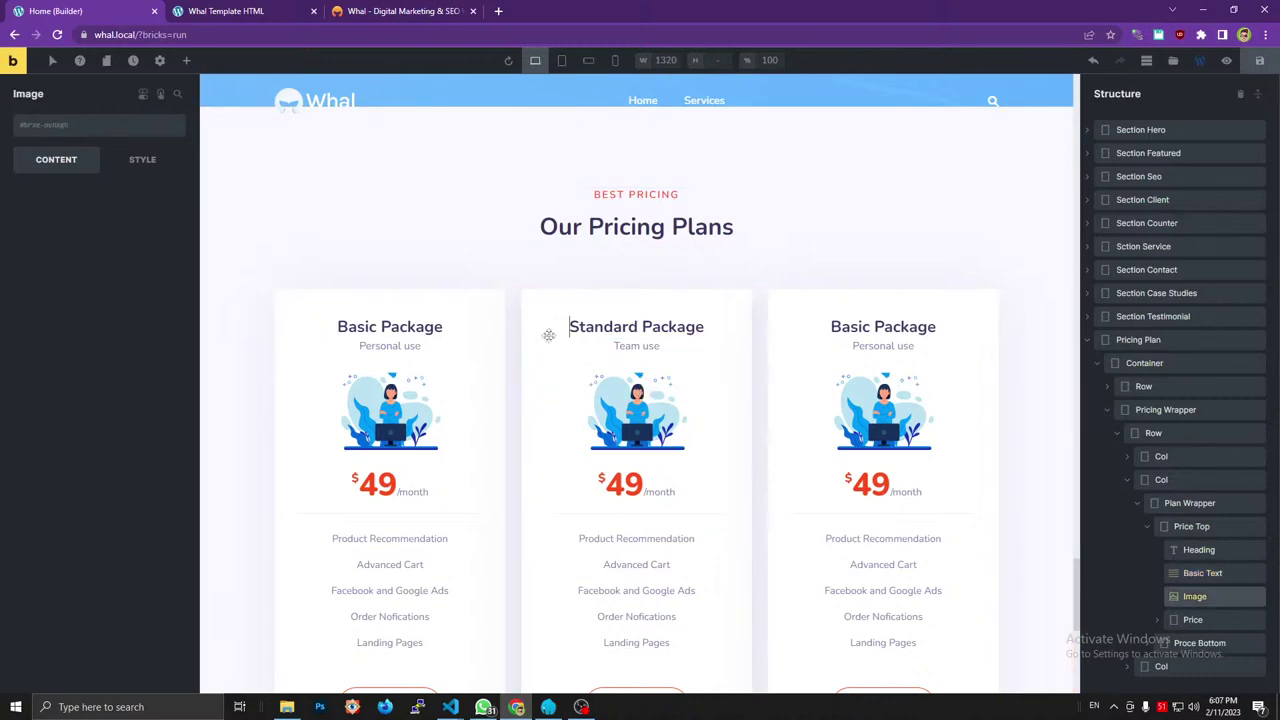
click(90, 235)
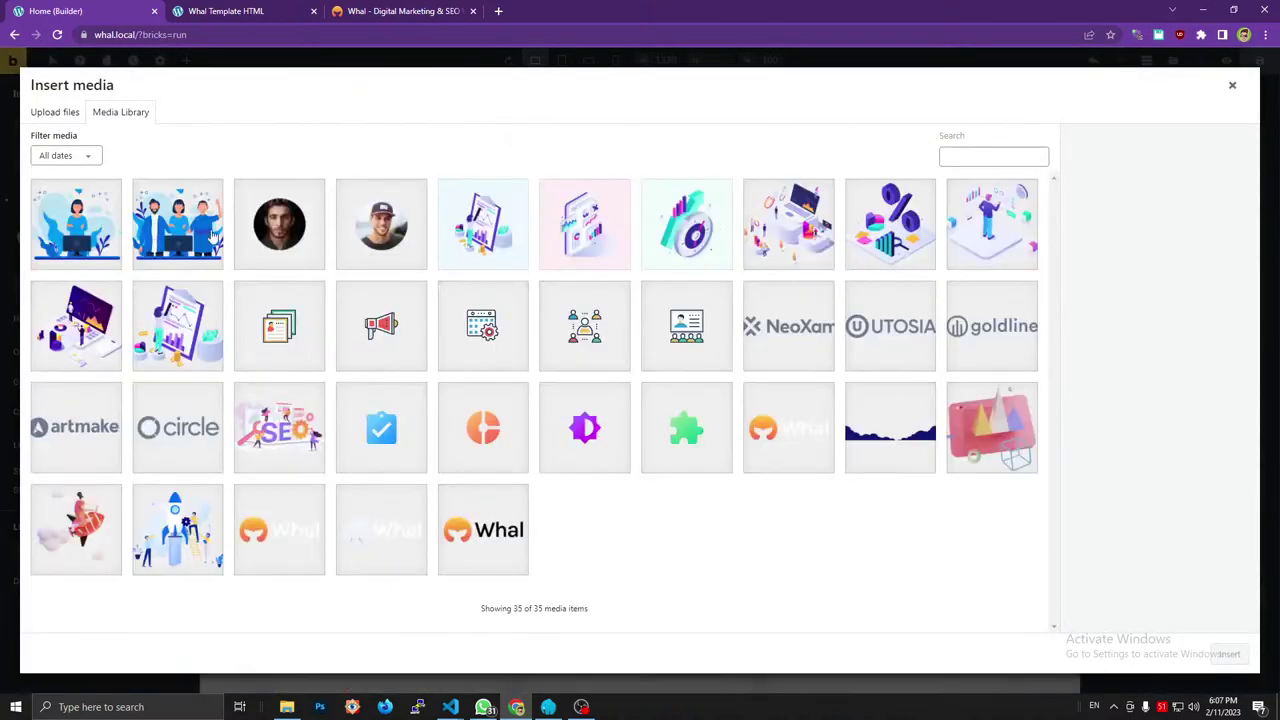
click(213, 237)
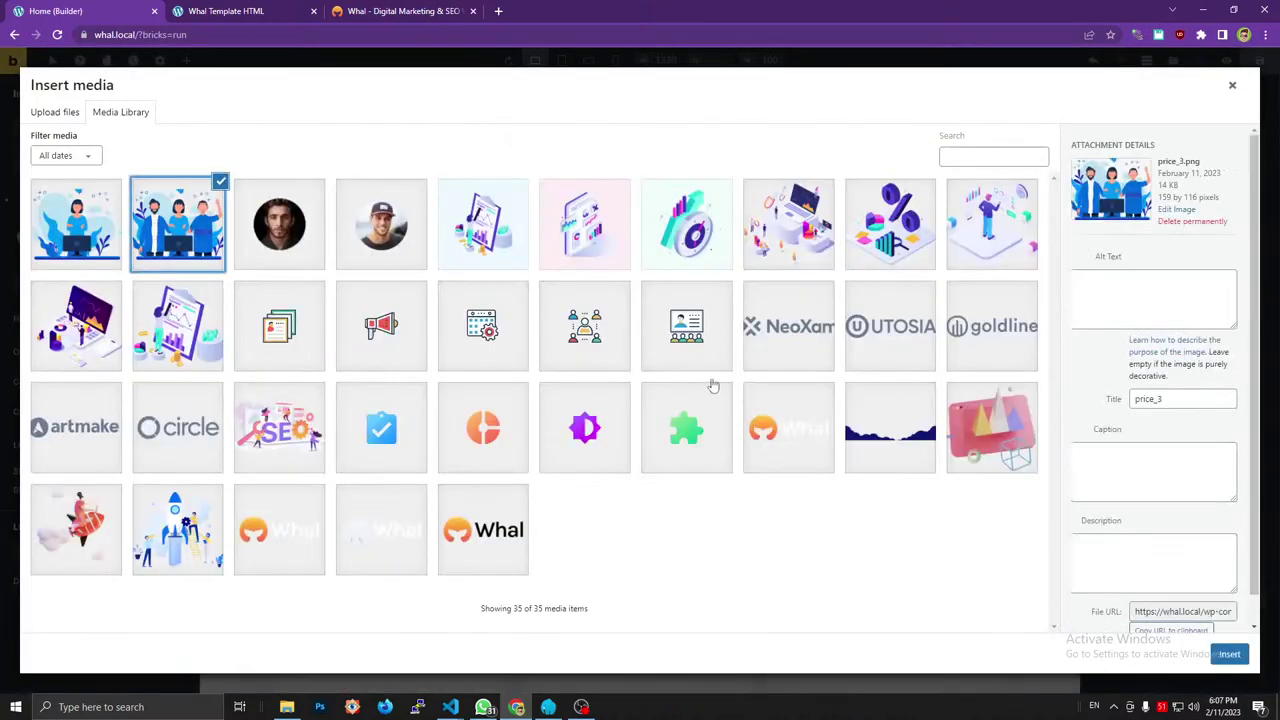
click(1226, 654)
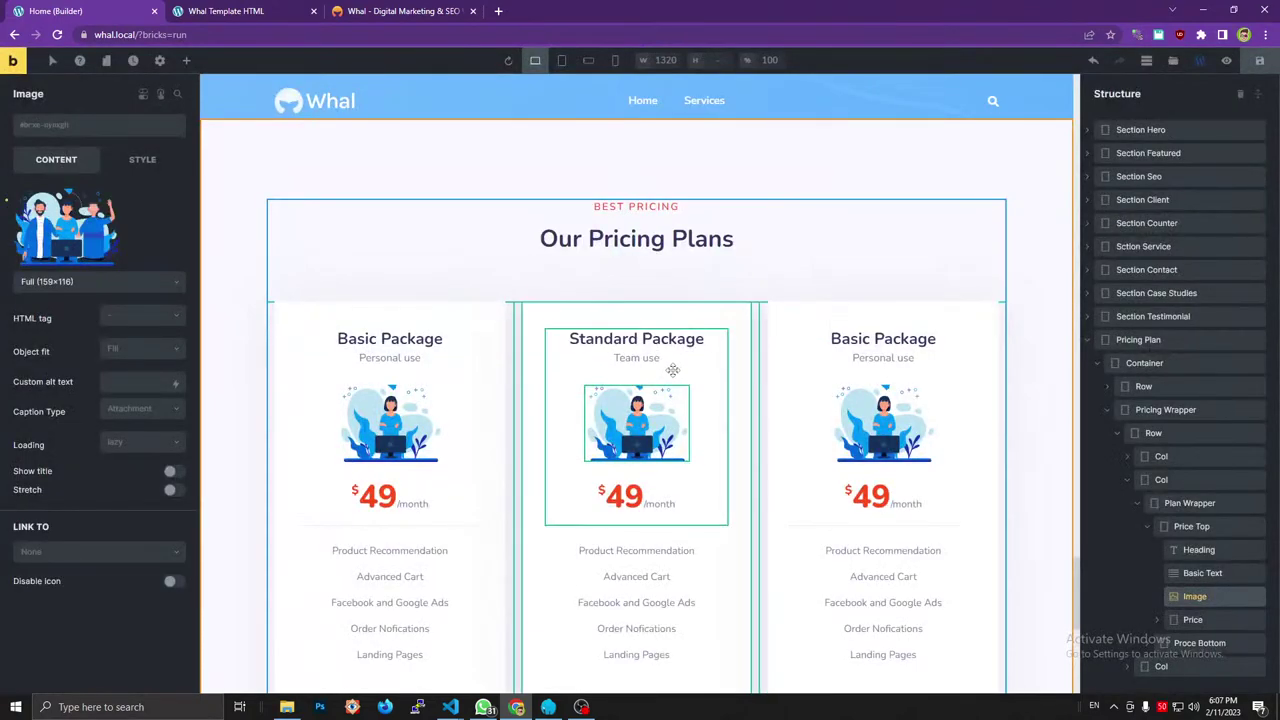
scroll(673, 370, down, 1)
scroll(673, 370, up, 1)
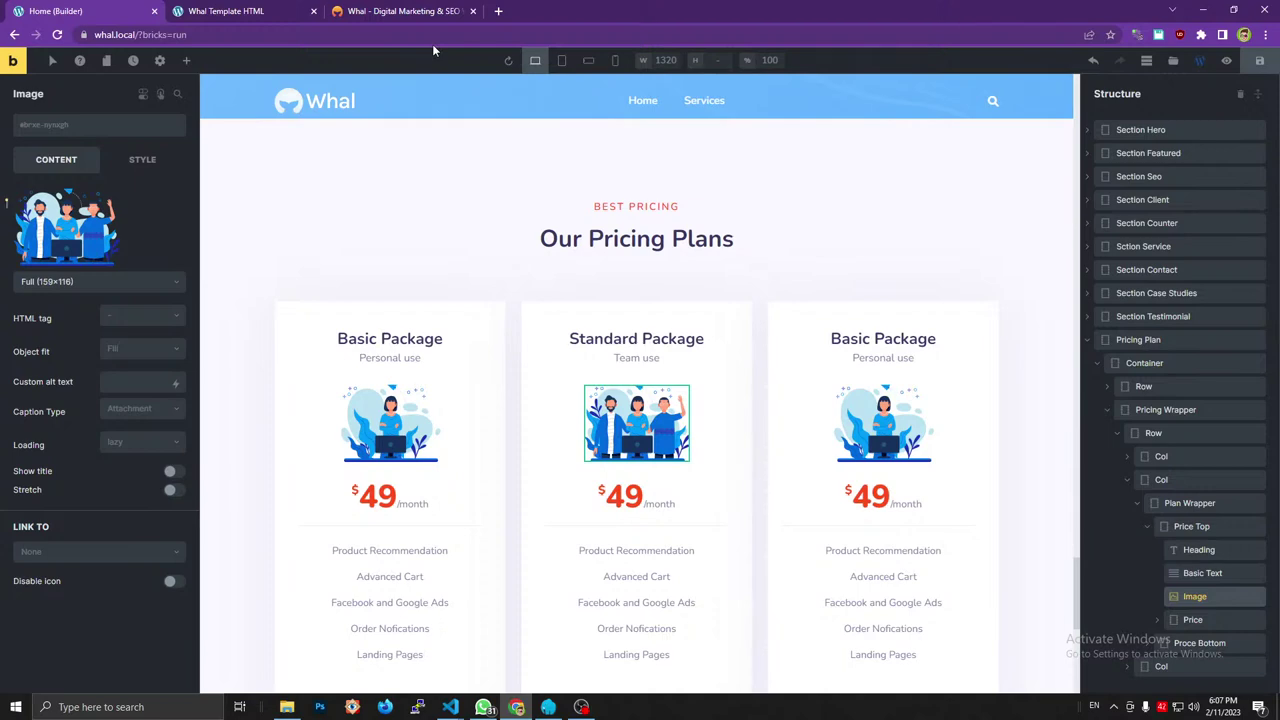
click(420, 11)
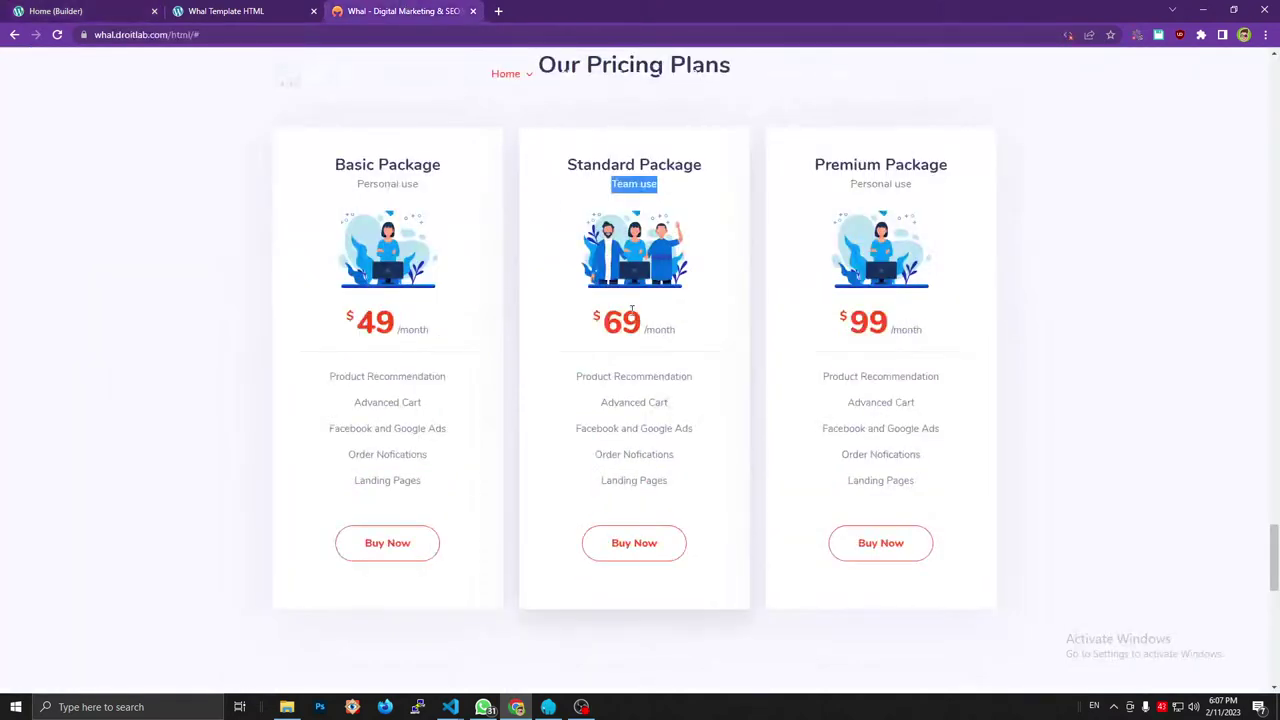
Copy the price 69 from the reference and set it as the Standard card's amount.
drag(641, 320, 607, 318)
click(145, 10)
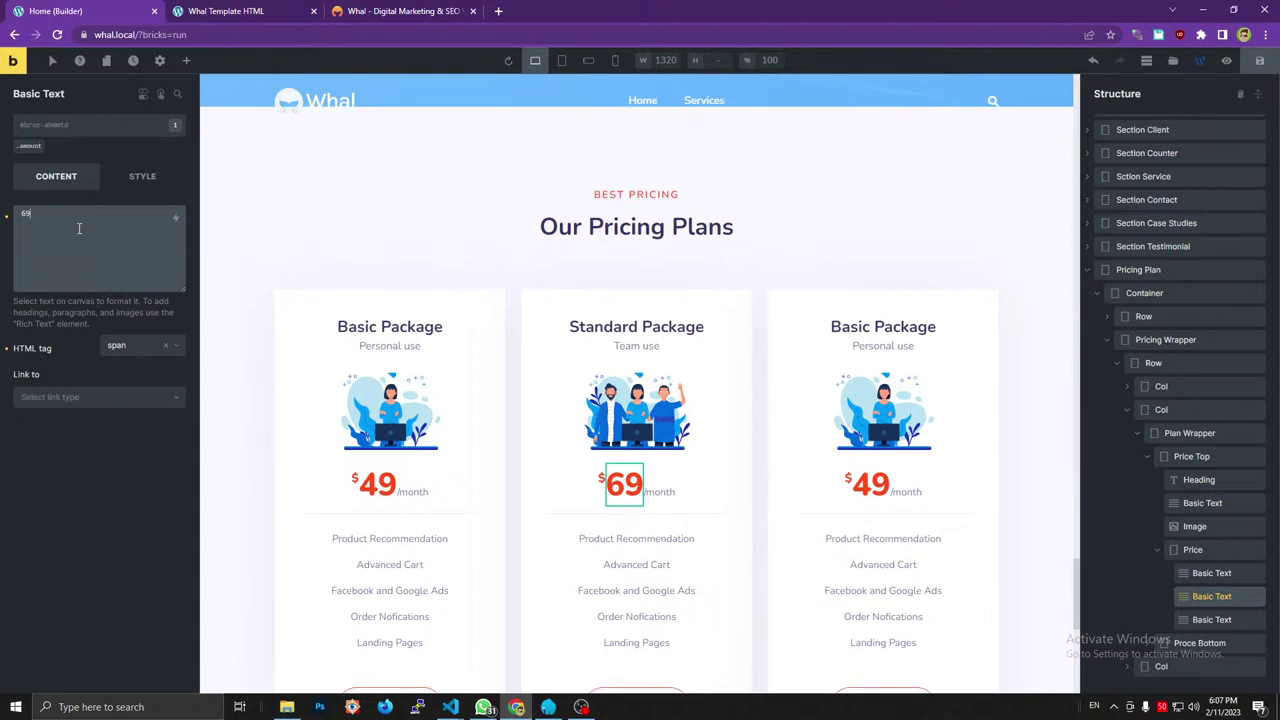
click(388, 10)
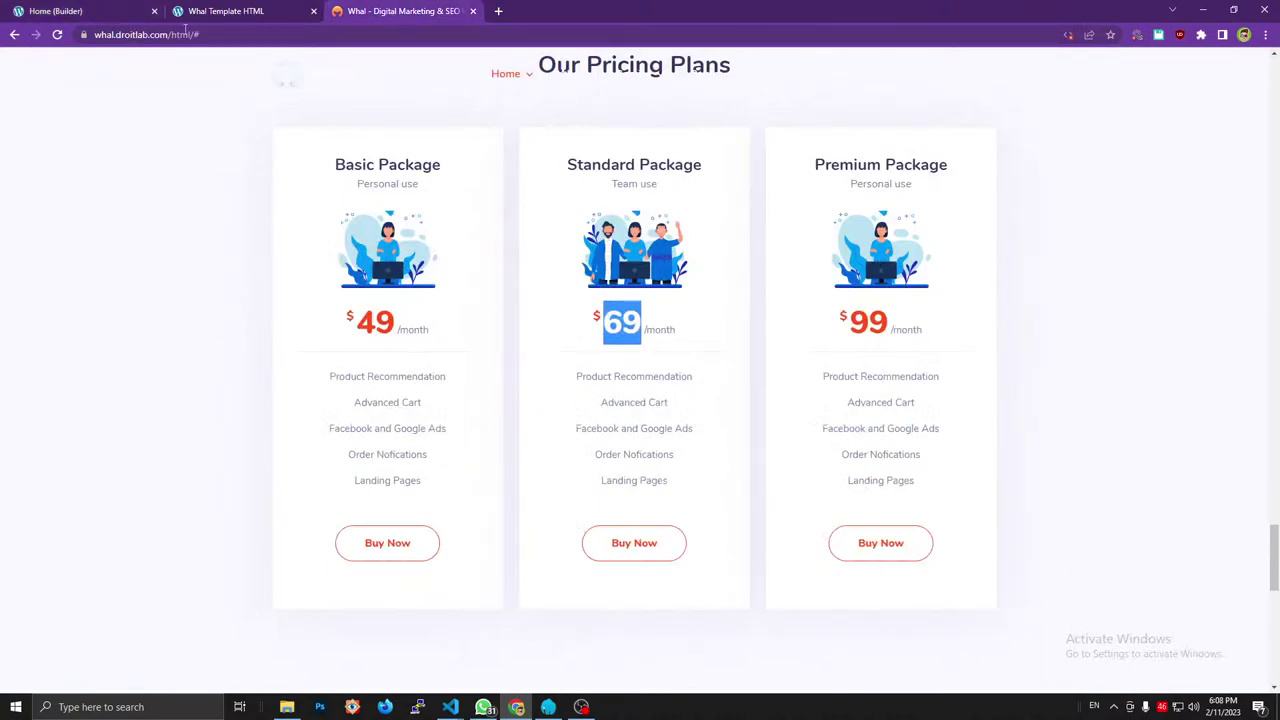
key(ctrl+1)
key(ctrl+3)
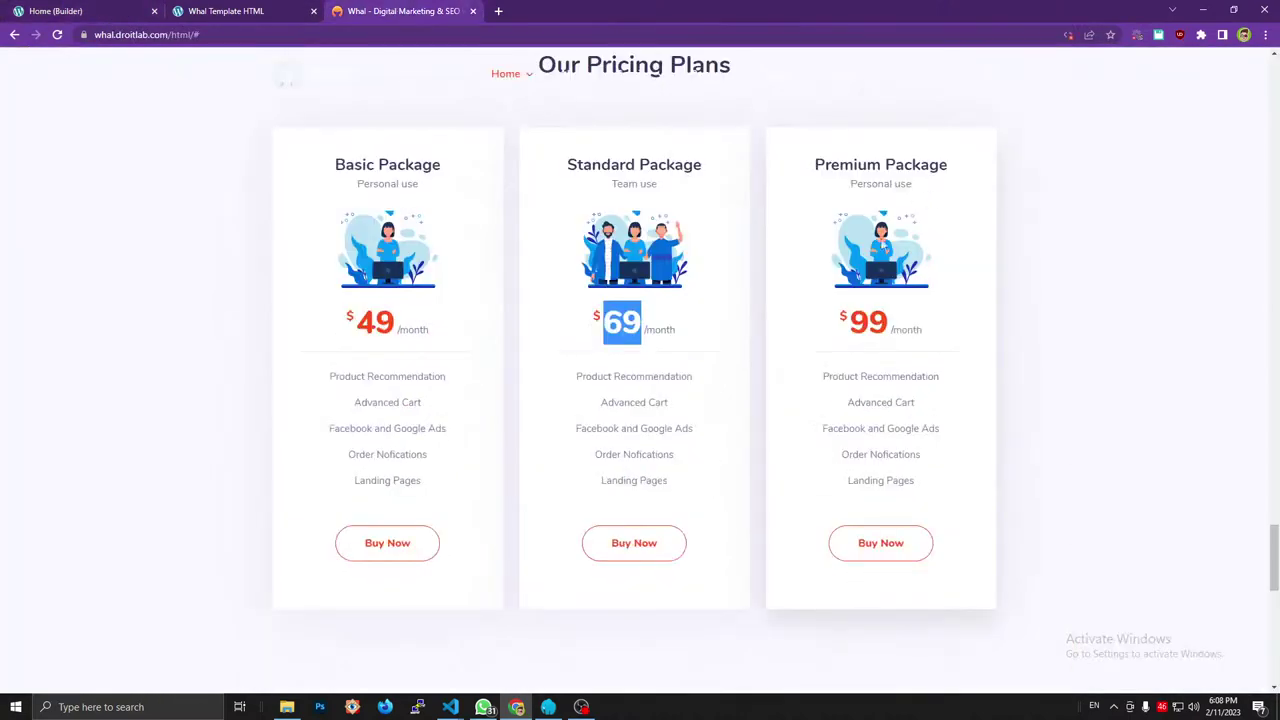
Compare the Product Recommendation feature lines across the reference cards and copy the 'Premium Package' heading.
triple_click(586, 377)
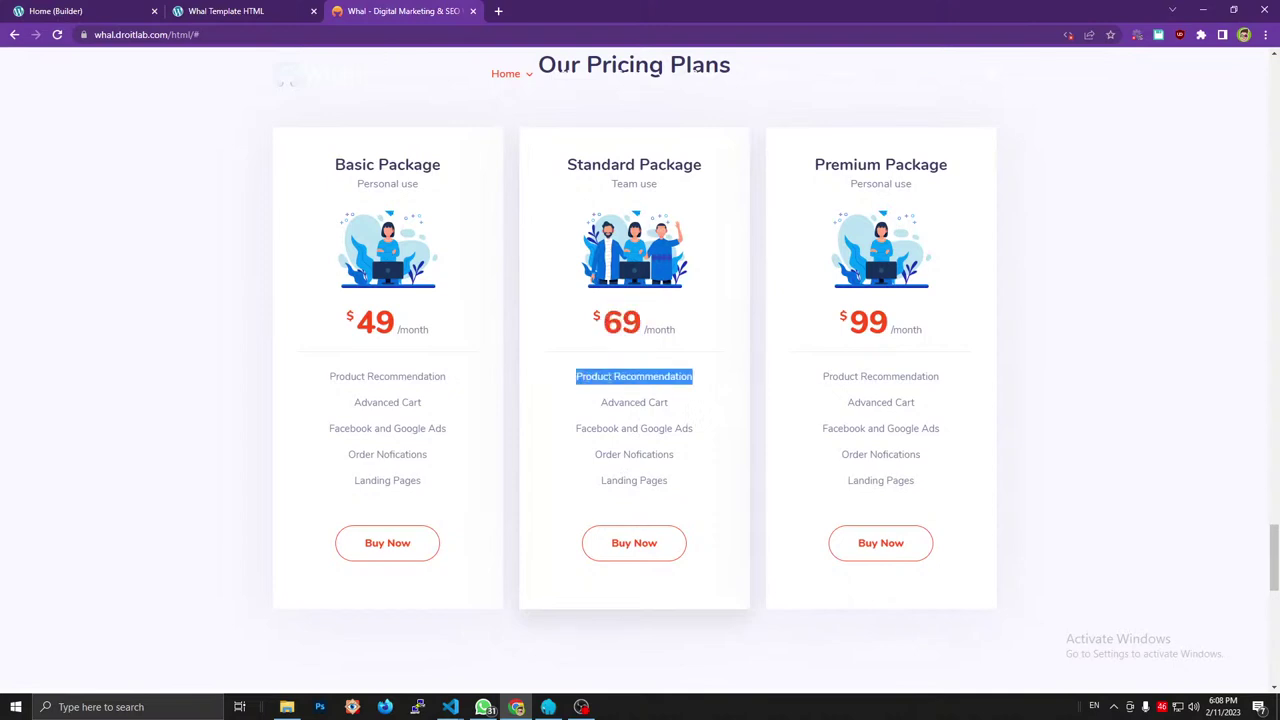
double_click(643, 401)
triple_click(330, 376)
triple_click(650, 377)
triple_click(840, 377)
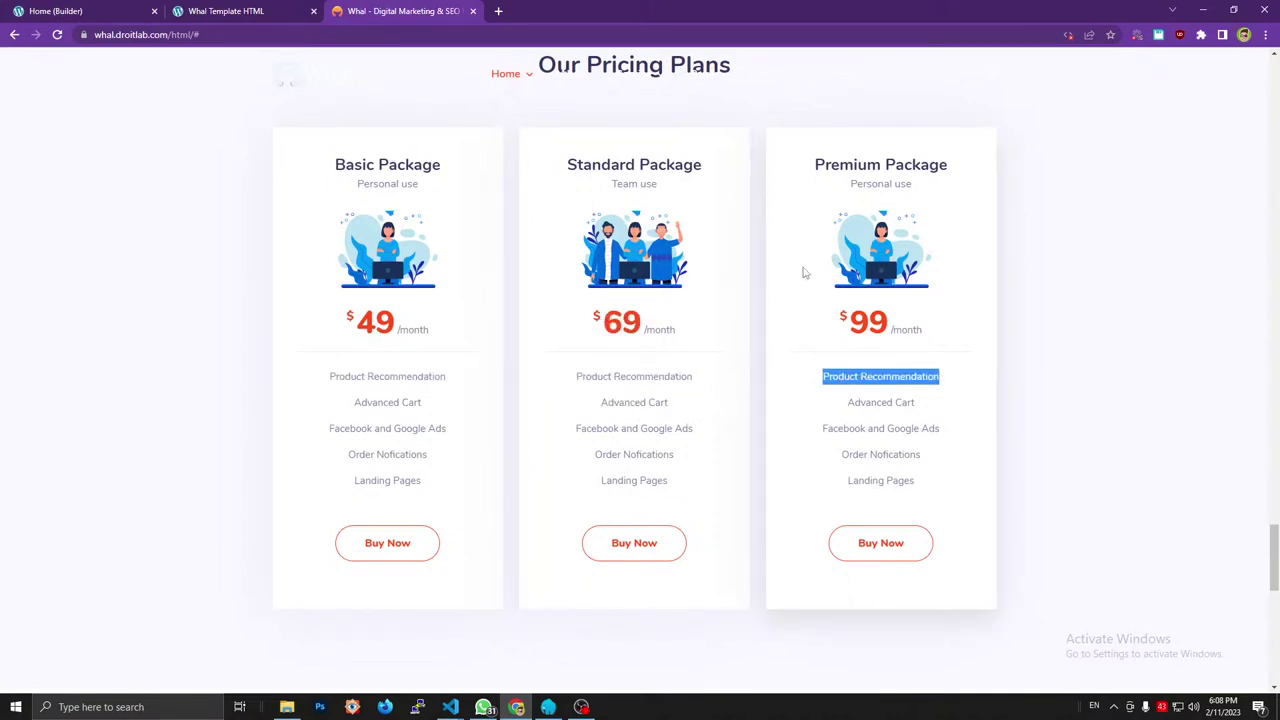
triple_click(840, 165)
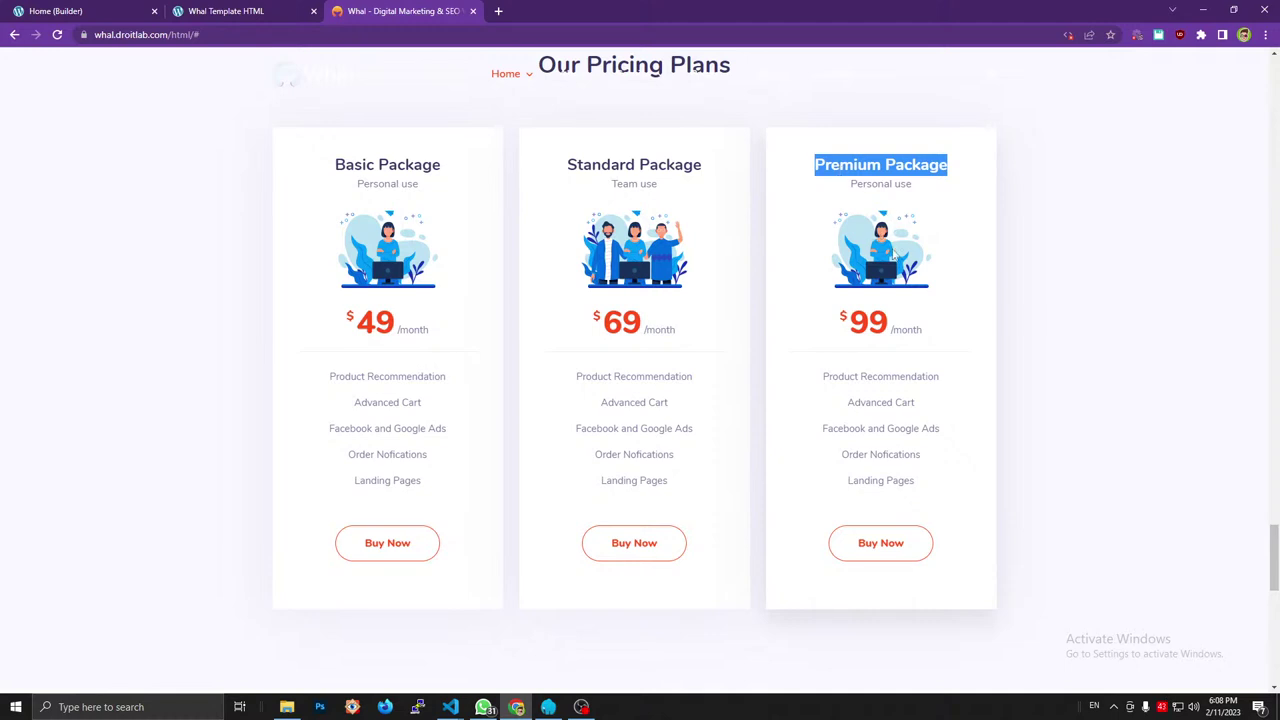
Set the third card's heading to Premium Package, checking it against the reference.
click(94, 11)
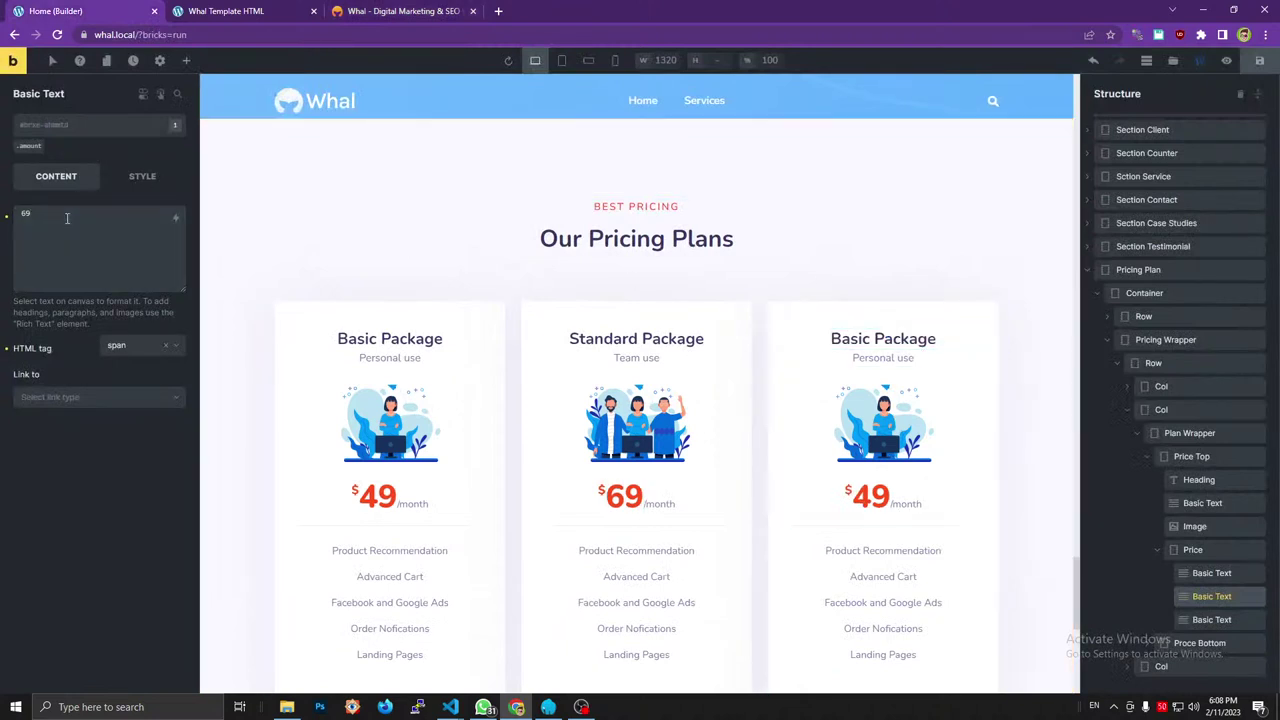
click(883, 338)
triple_click(79, 200)
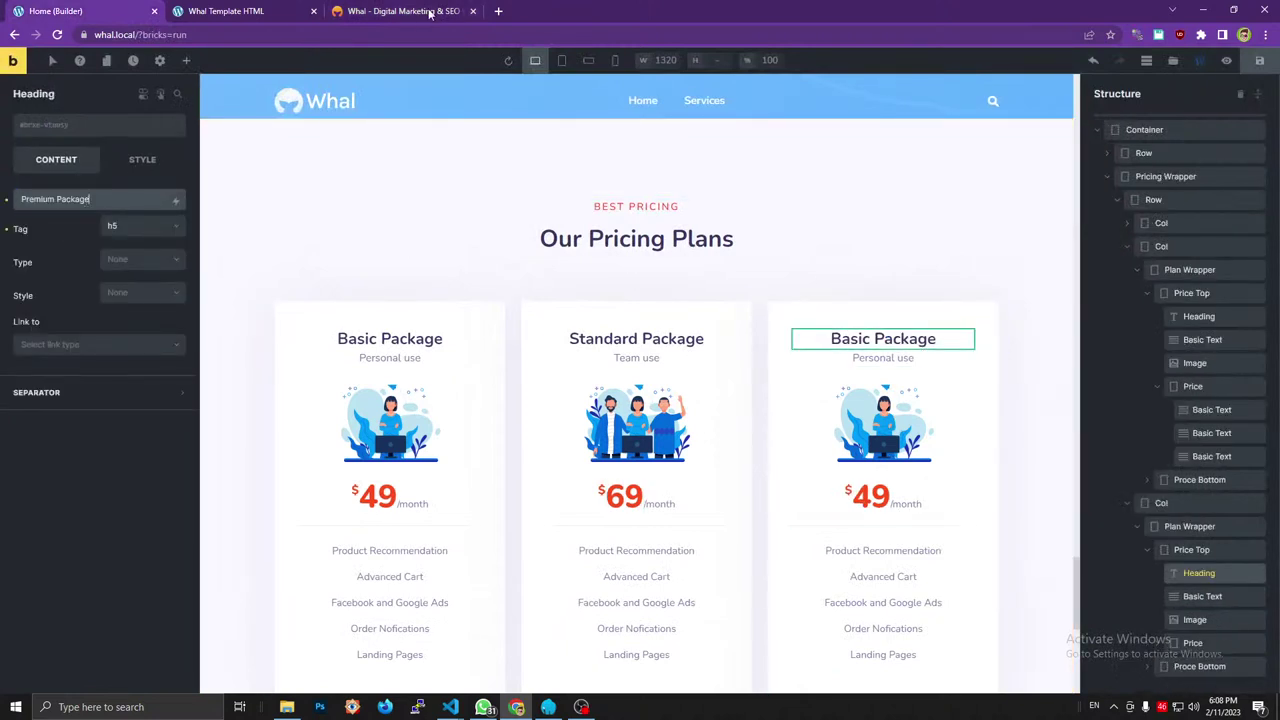
click(430, 12)
drag(850, 184, 912, 184)
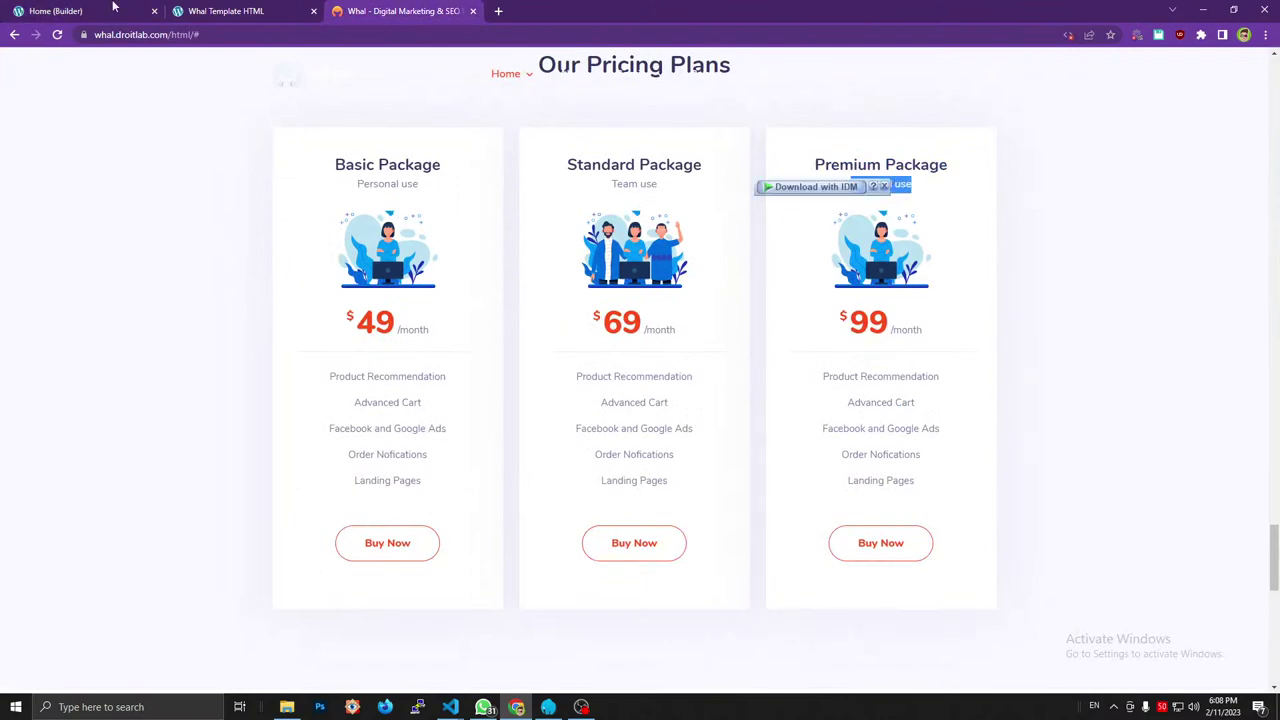
click(85, 11)
click(452, 11)
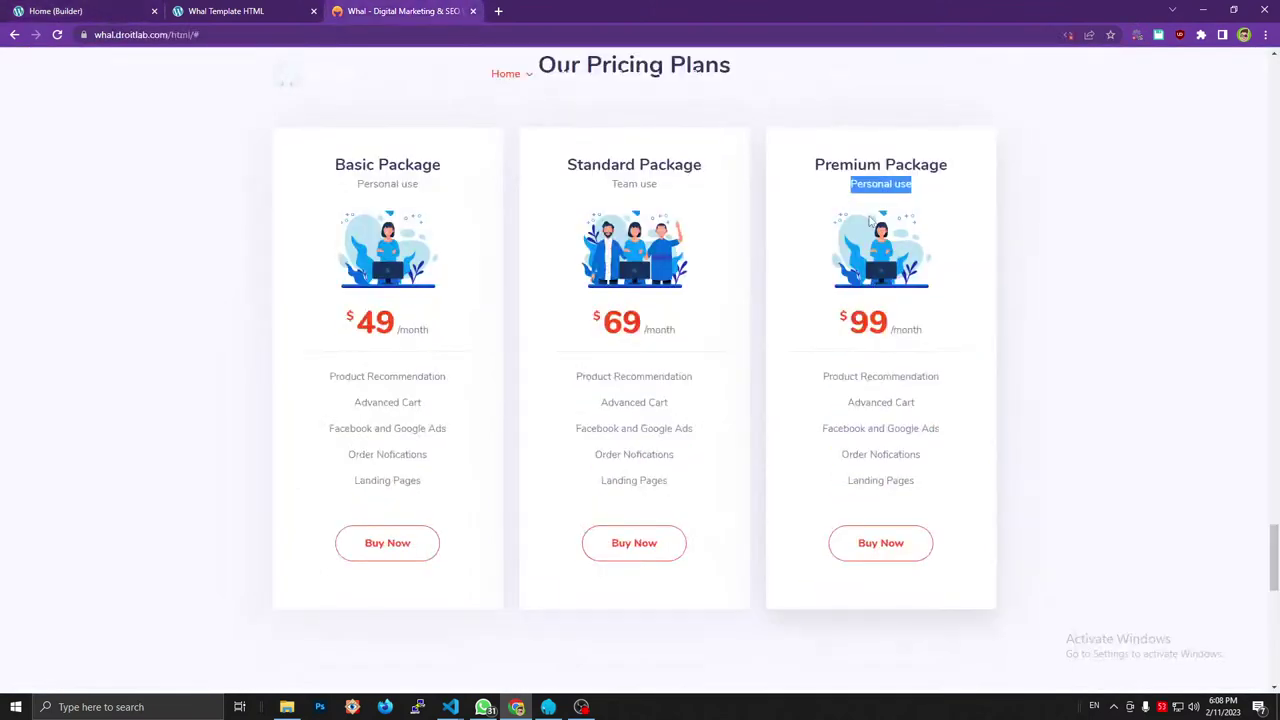
click(20, 11)
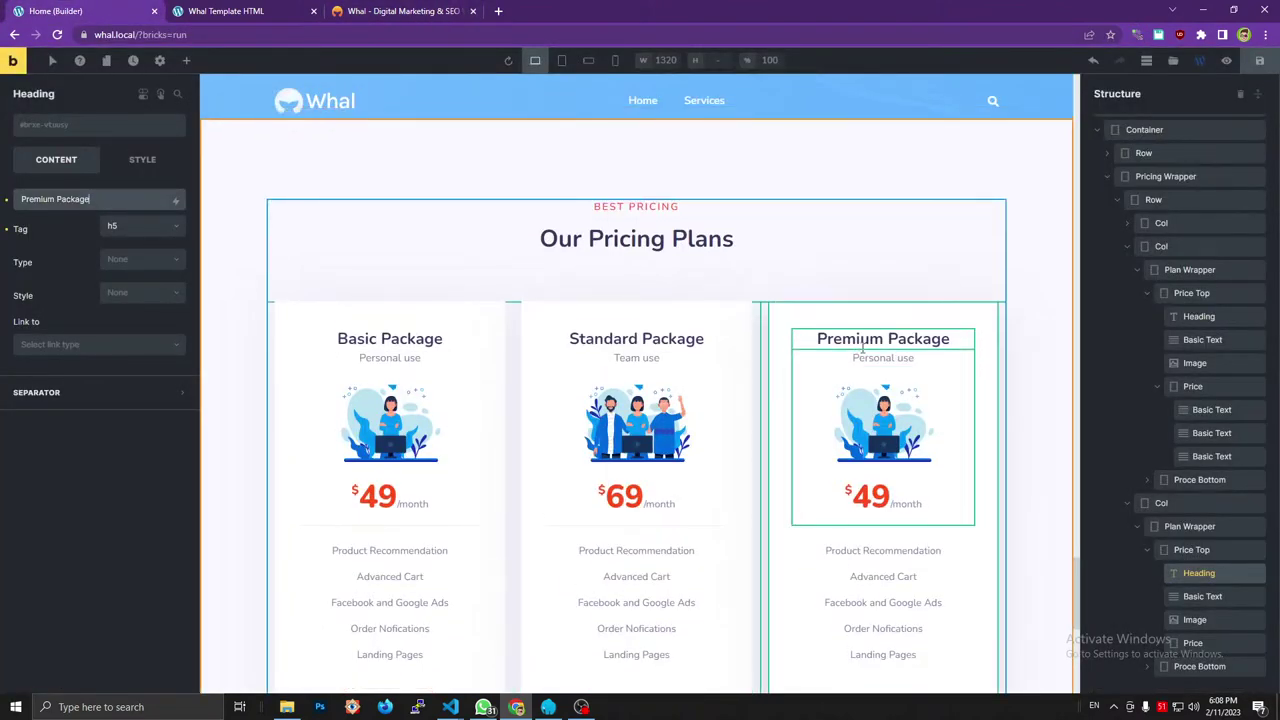
click(424, 11)
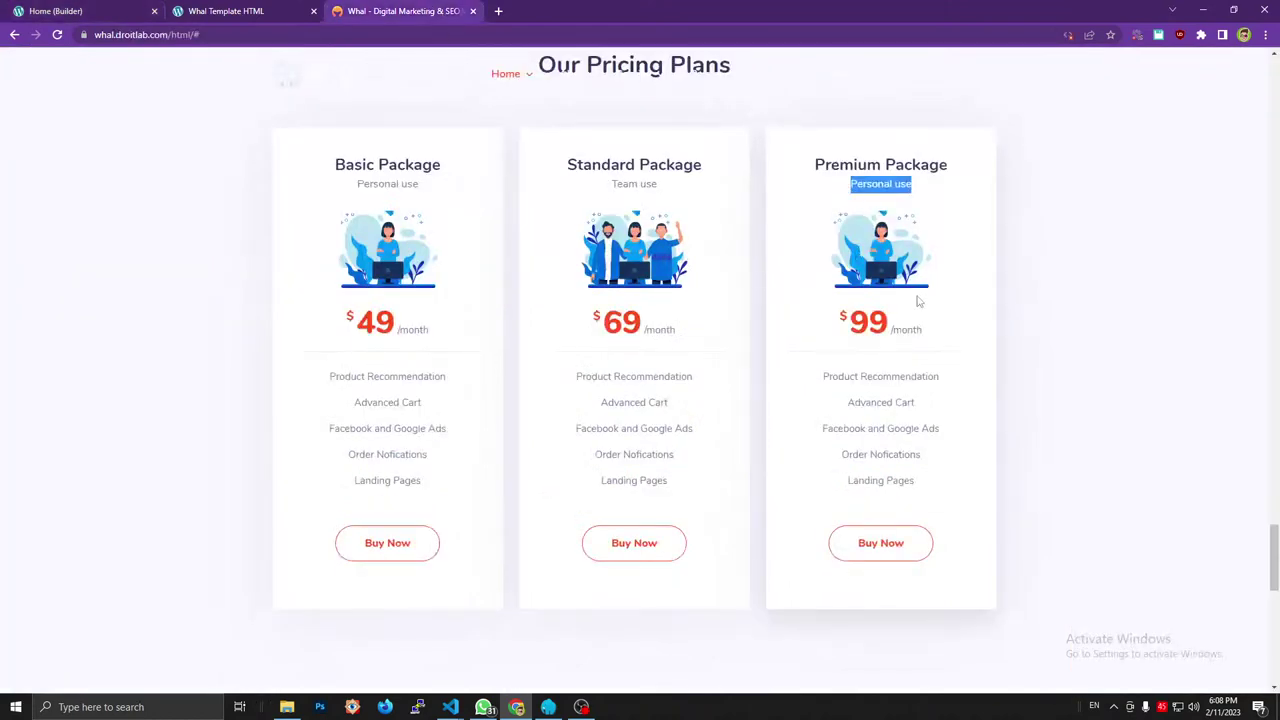
key(ctrl+1)
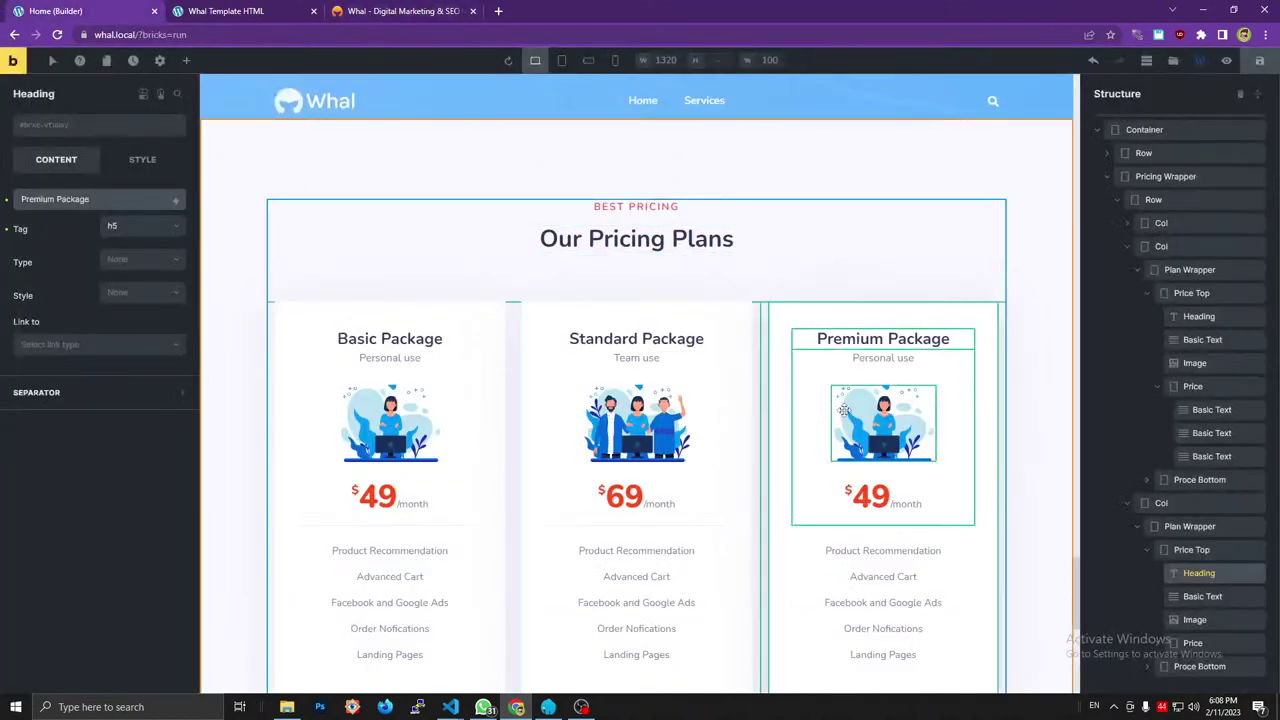
Change the third card's price from 49 to 99 and save the page.
click(420, 11)
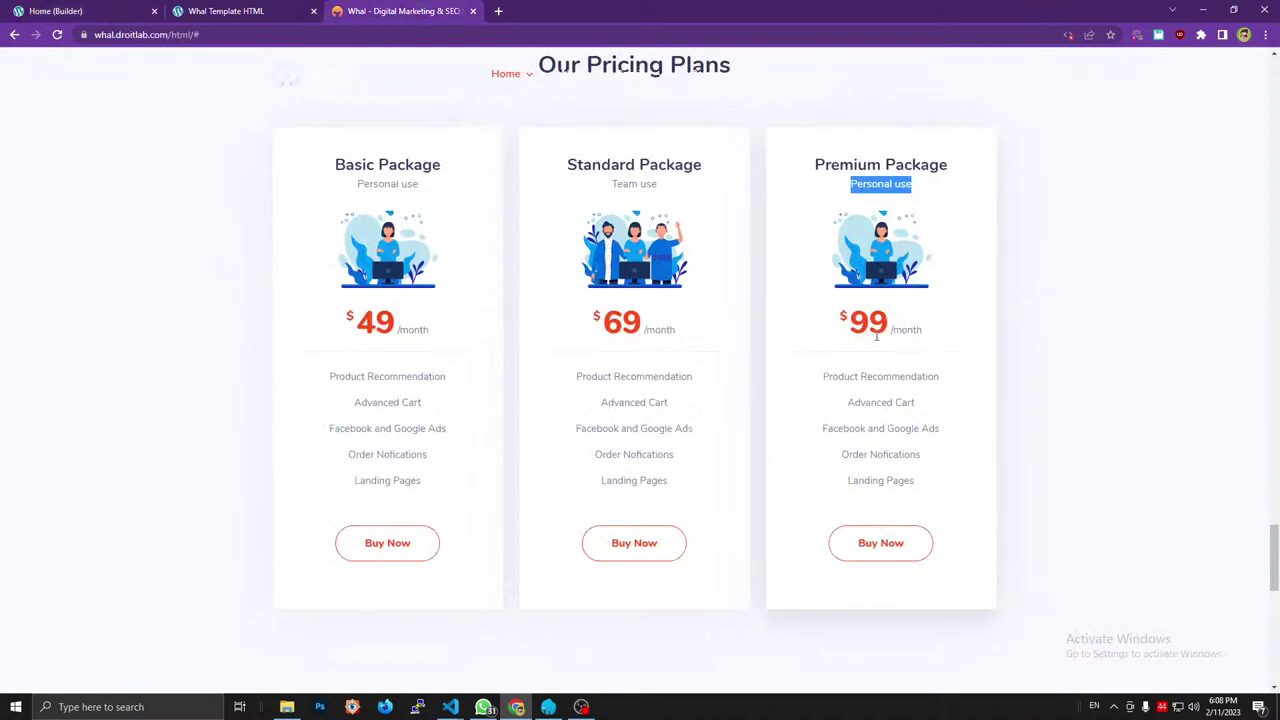
drag(885, 333, 849, 325)
click(127, 18)
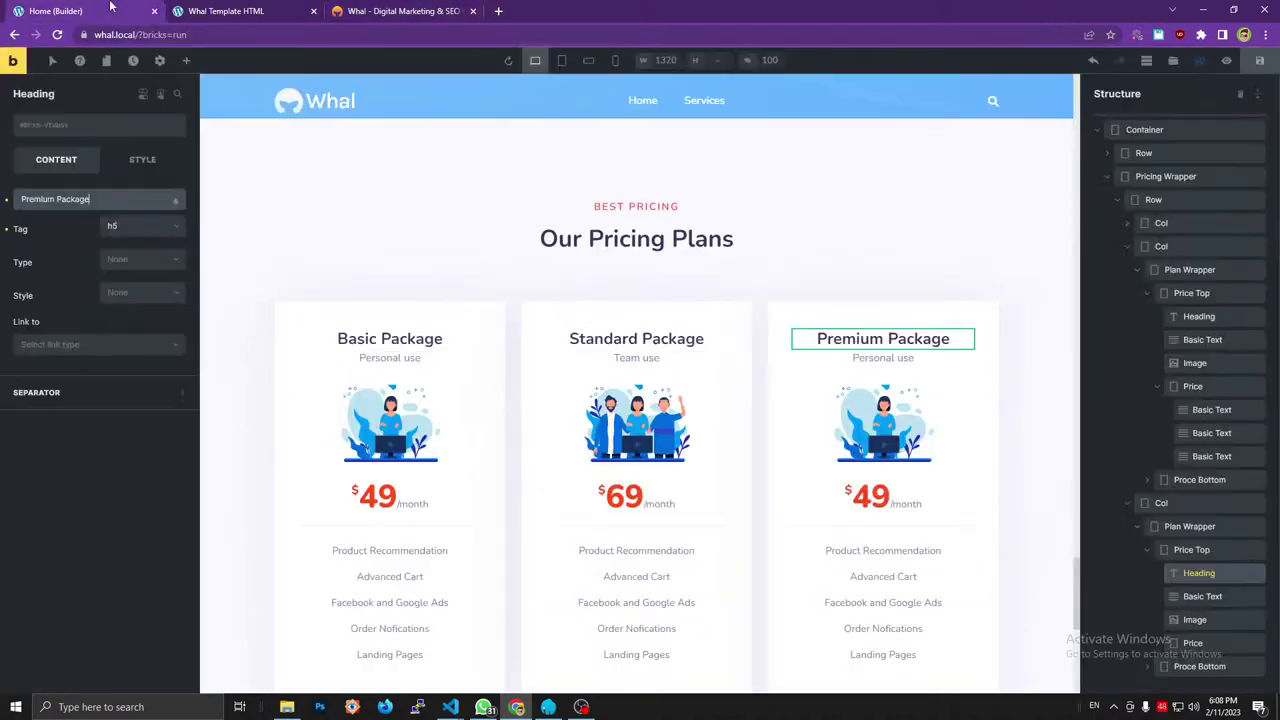
click(876, 490)
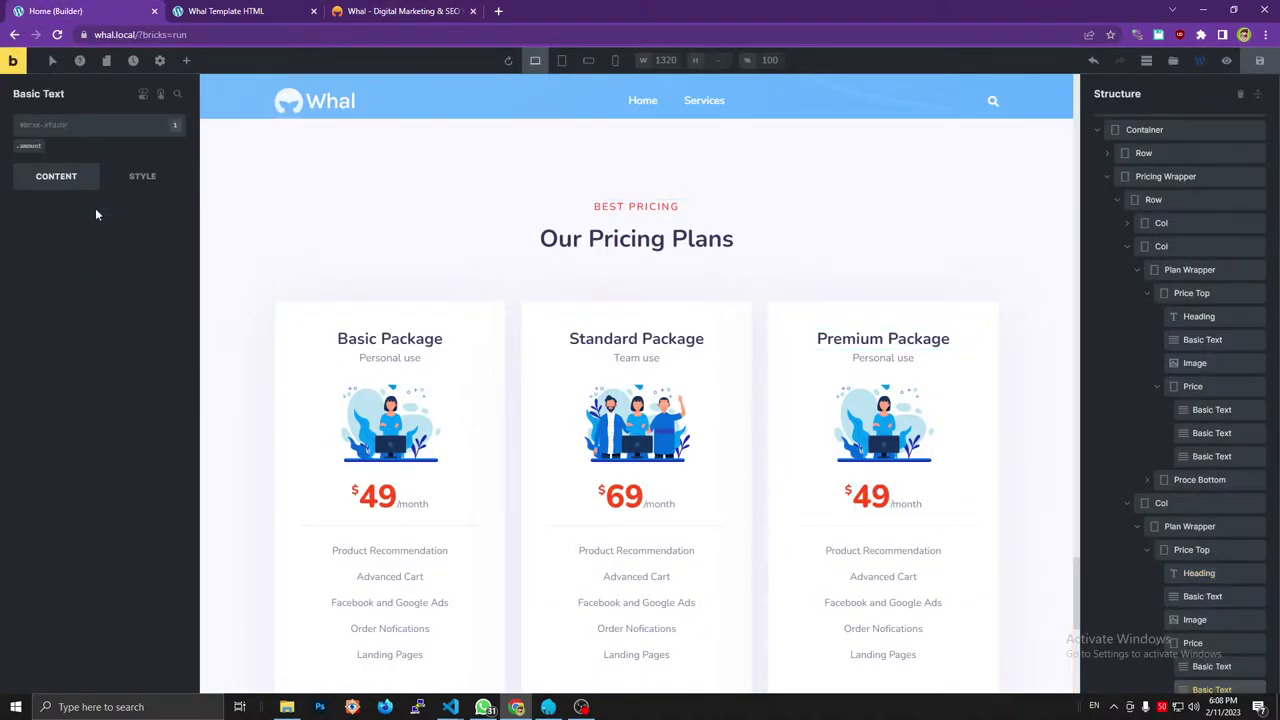
triple_click(78, 221)
text(99)
scroll(750, 350, down, 3)
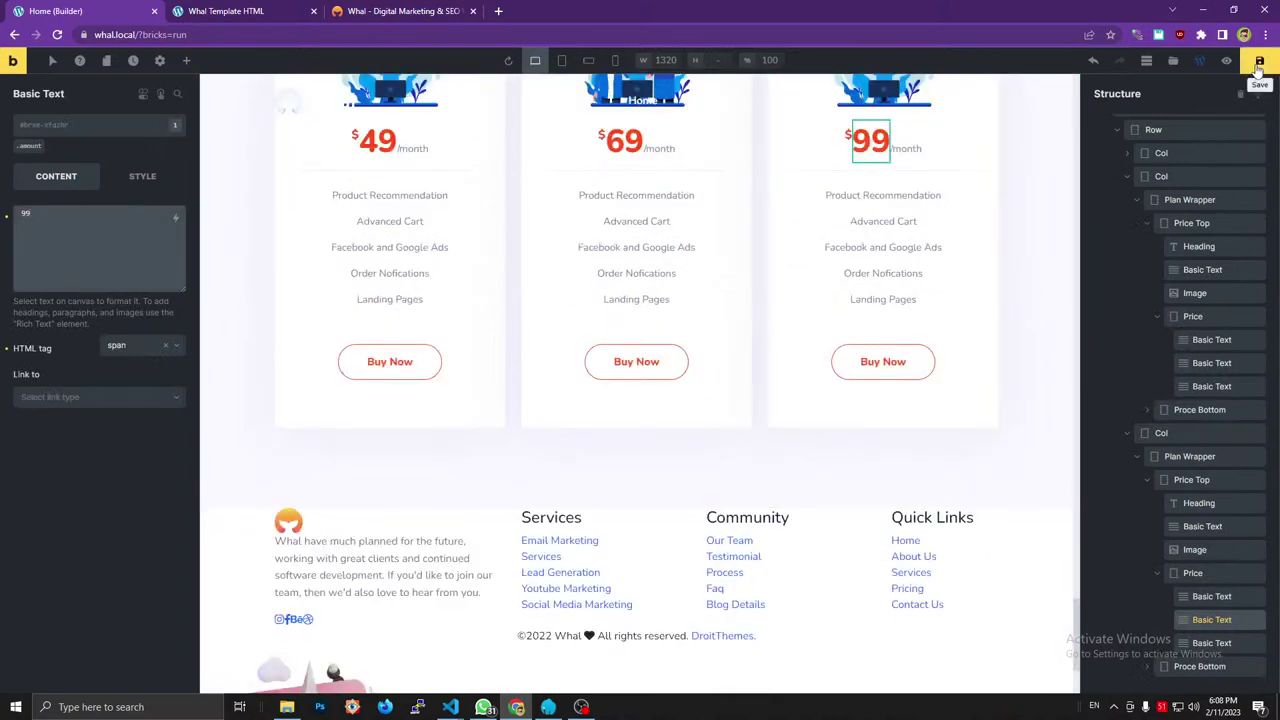
click(1259, 62)
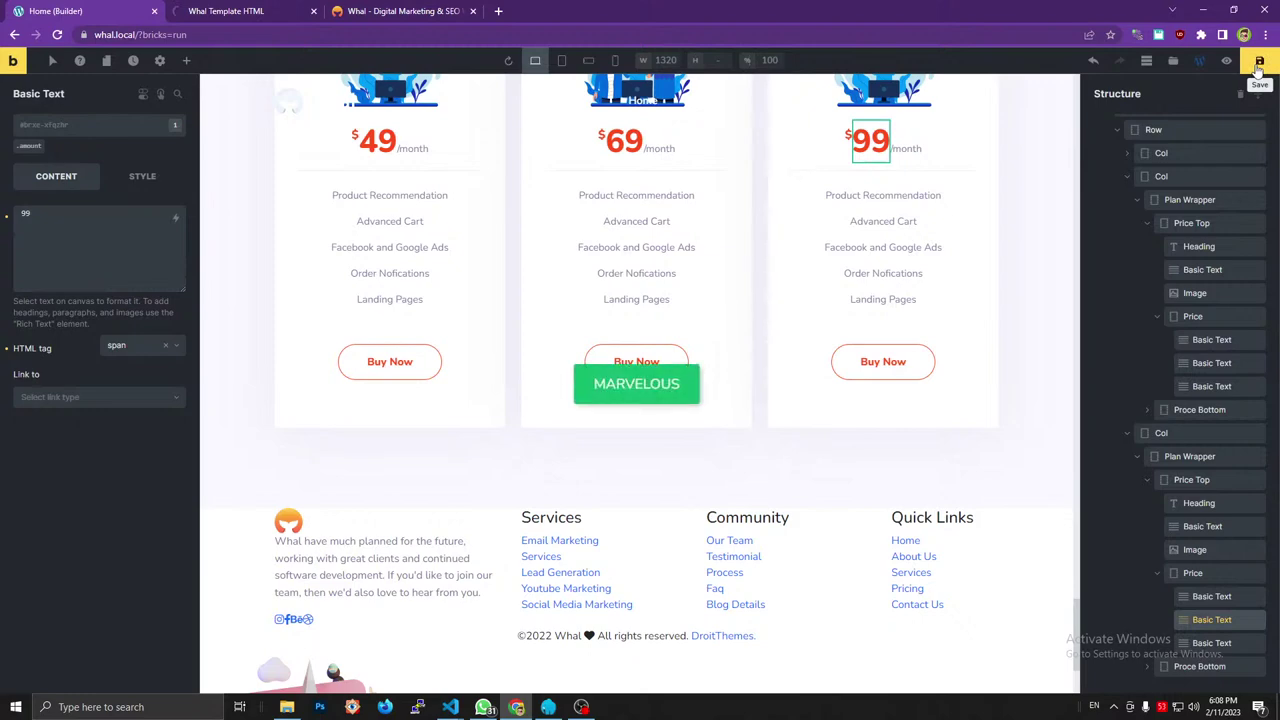
Scroll the local front-end preview to the pricing section and compare it with the reference.
click(275, 8)
scroll(985, 291, down, 1)
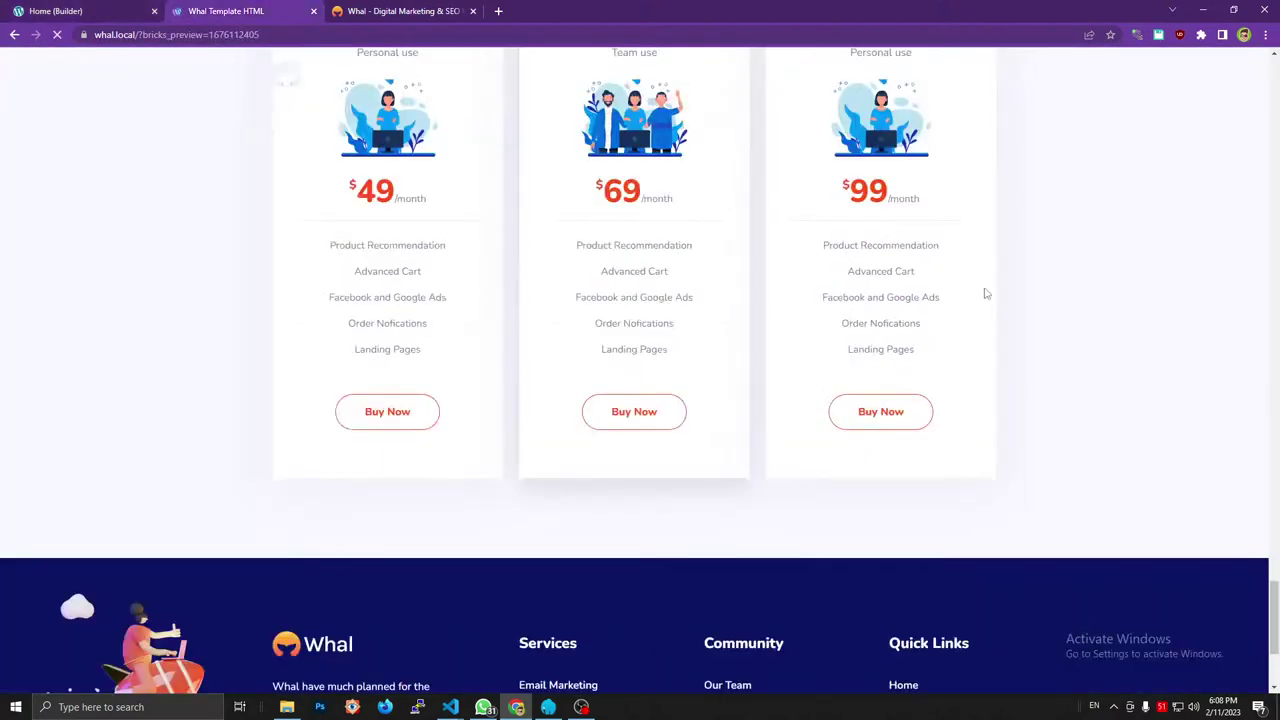
scroll(1079, 332, up, 3)
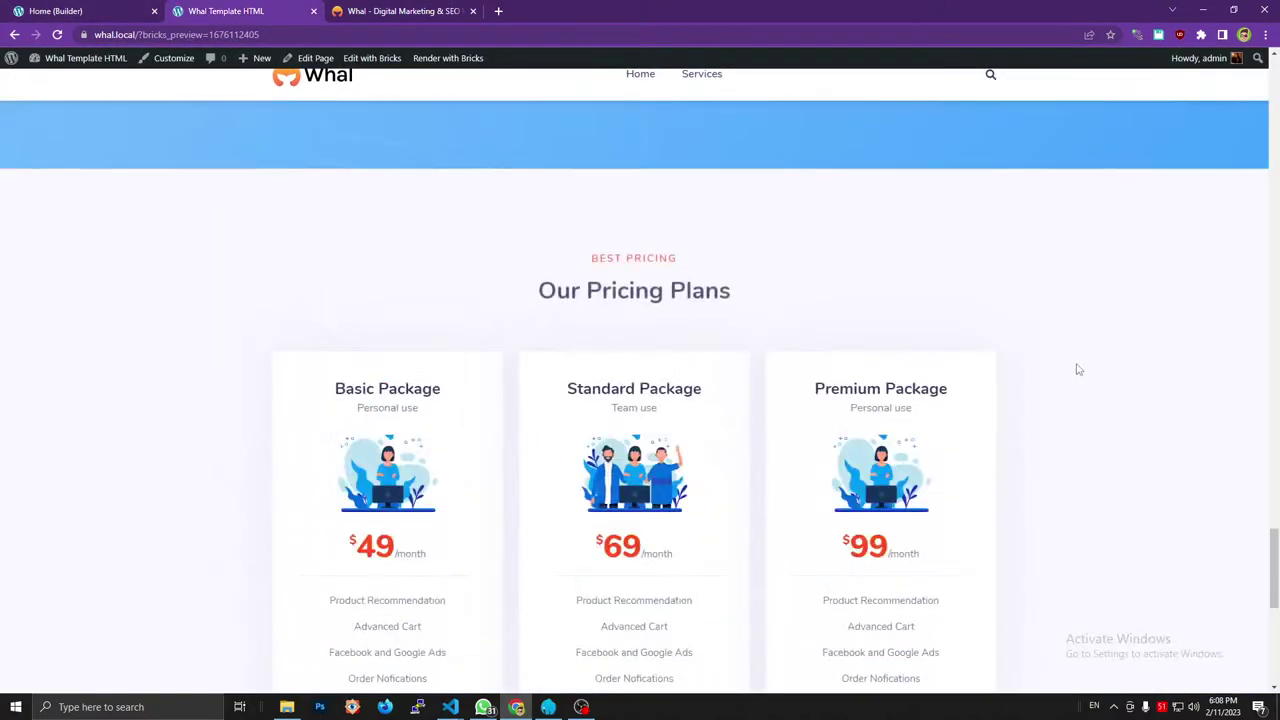
scroll(1075, 366, down, 2)
scroll(1078, 370, down, 2)
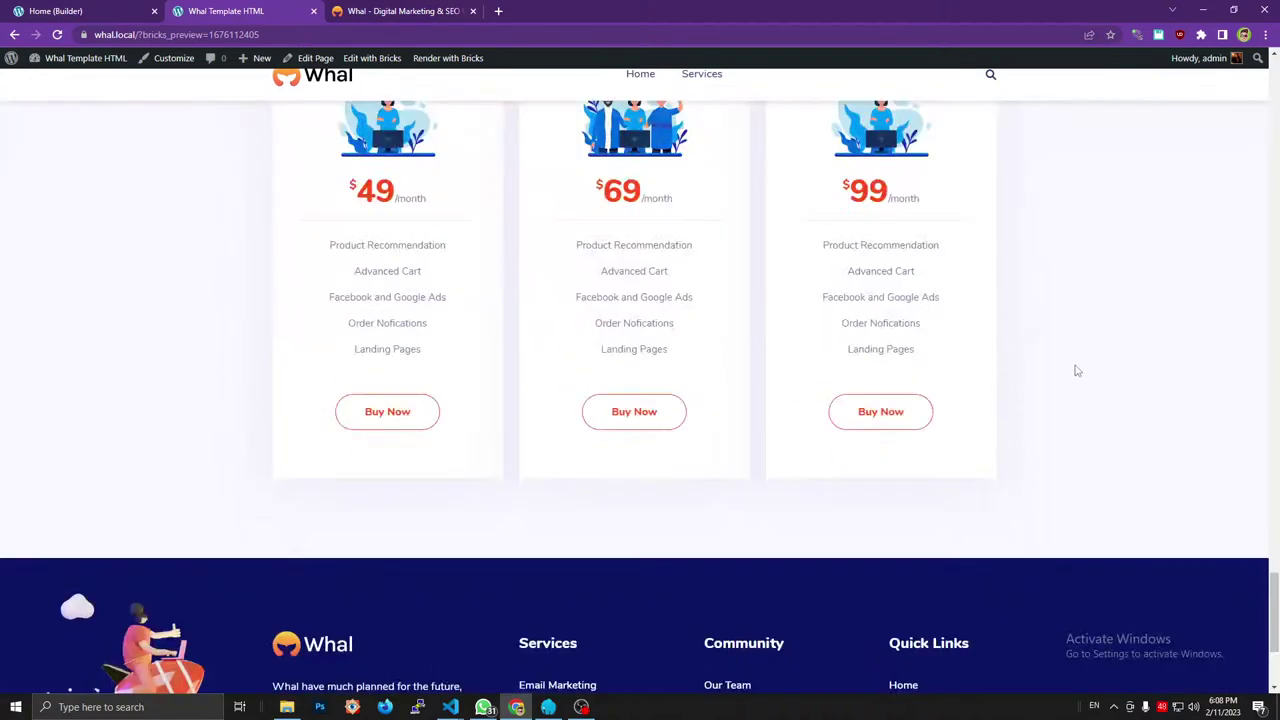
click(392, 14)
scroll(1016, 338, down, 1)
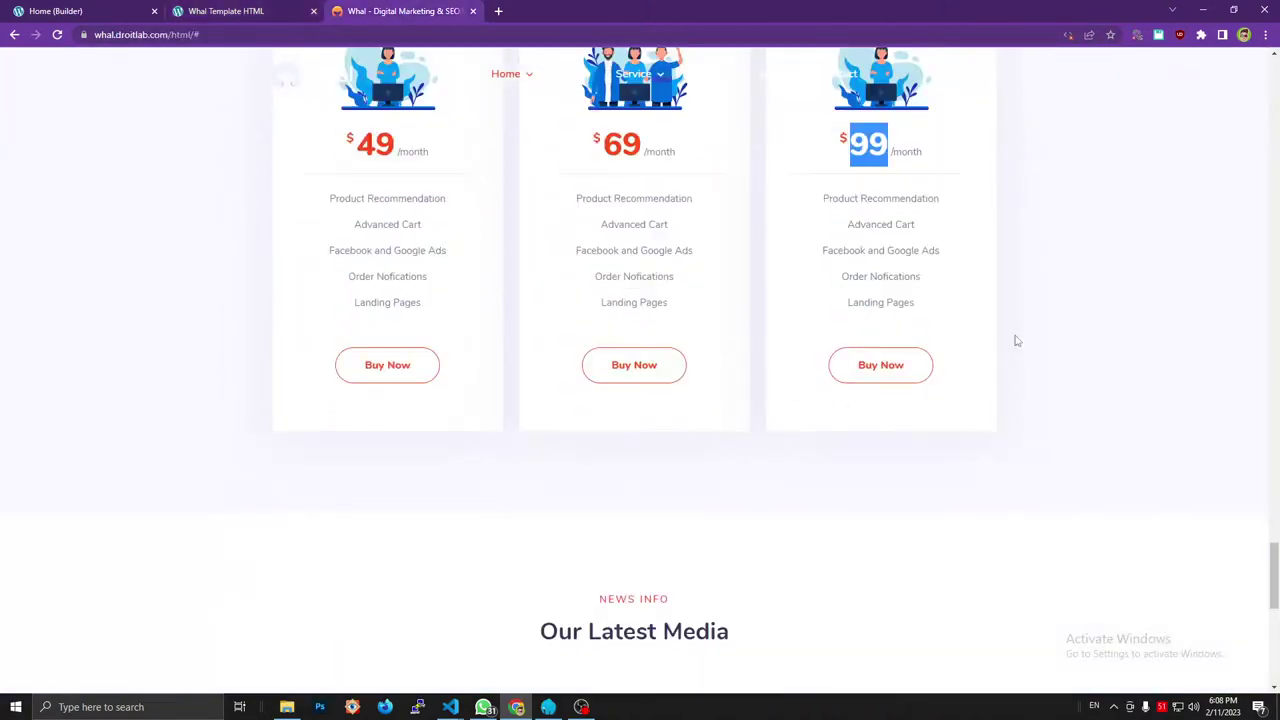
scroll(1060, 342, up, 1)
scroll(1068, 345, up, 2)
scroll(1068, 345, down, 2)
Switch between local and reference tabs to confirm the Basic $49, Standard $69 and Premium $99 cards match.
click(1071, 347)
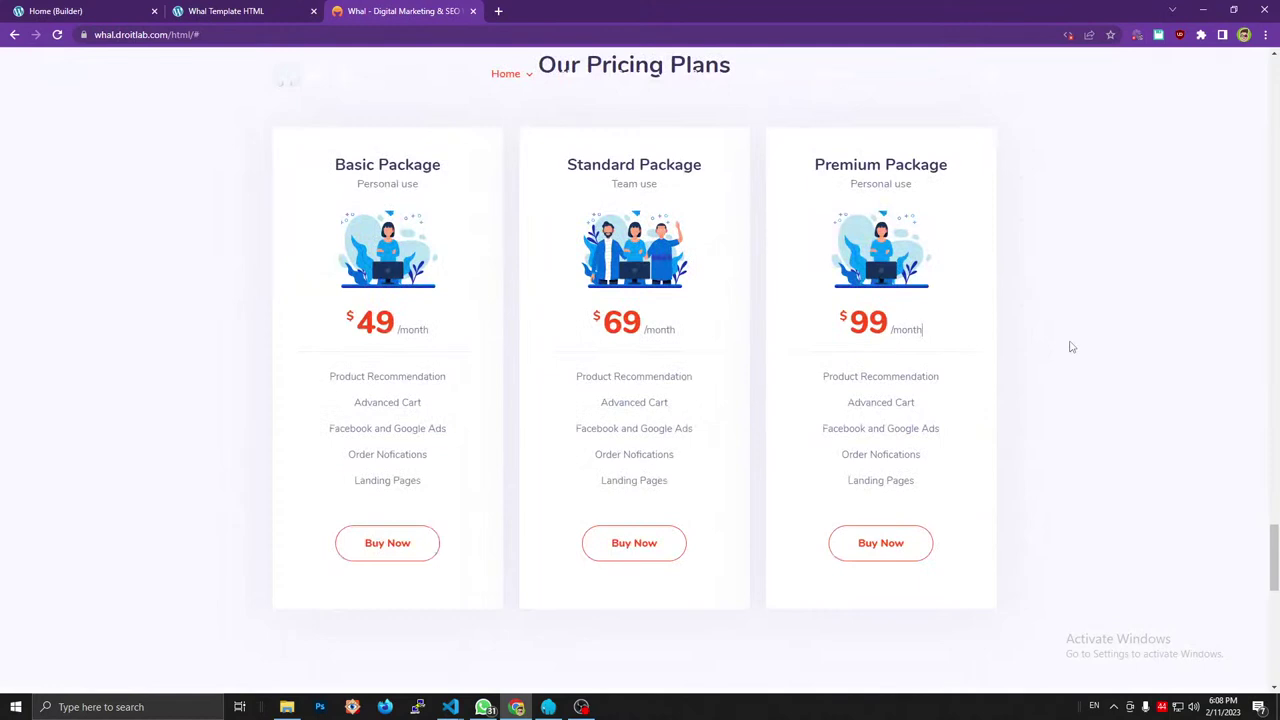
click(290, 8)
scroll(1000, 288, up, 2)
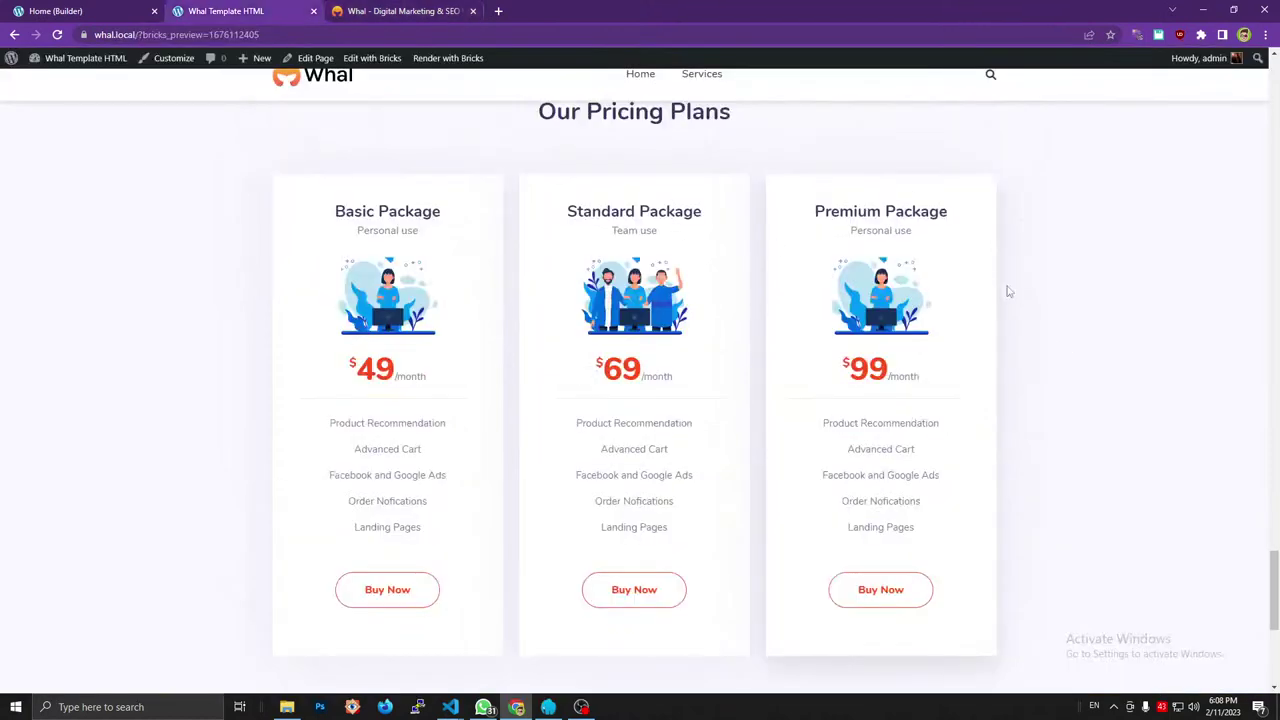
click(448, 10)
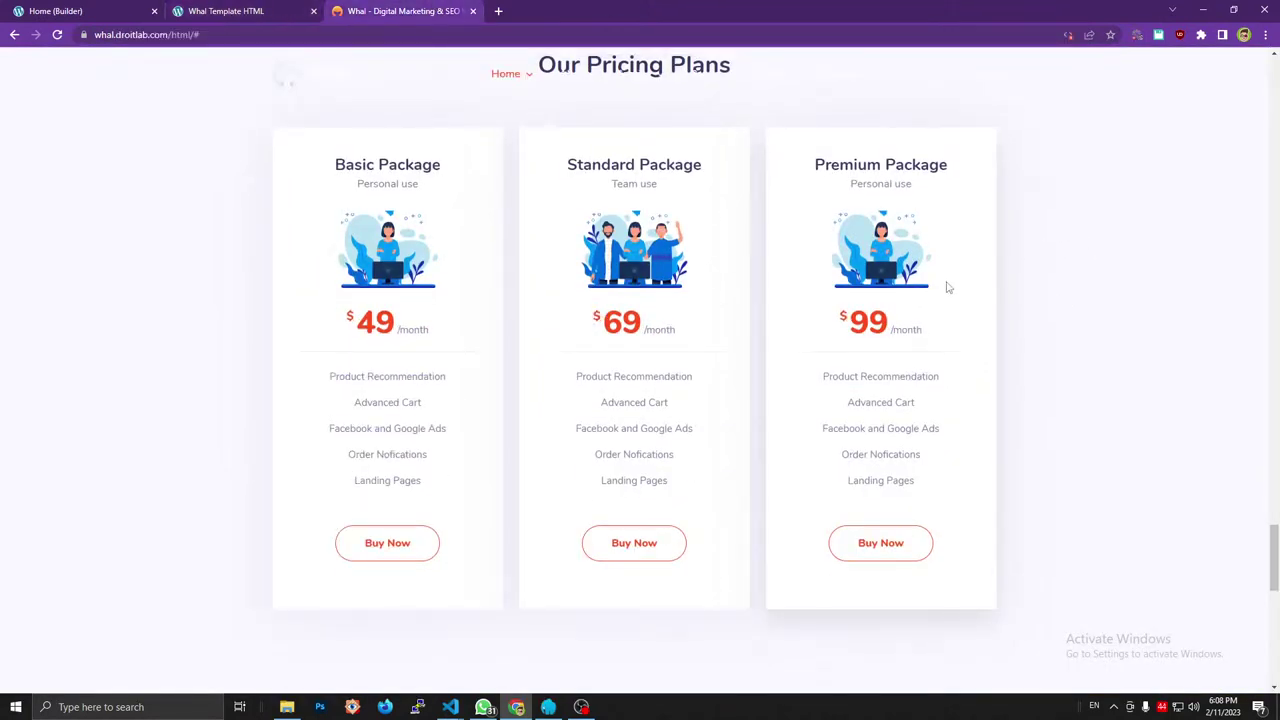
click(240, 10)
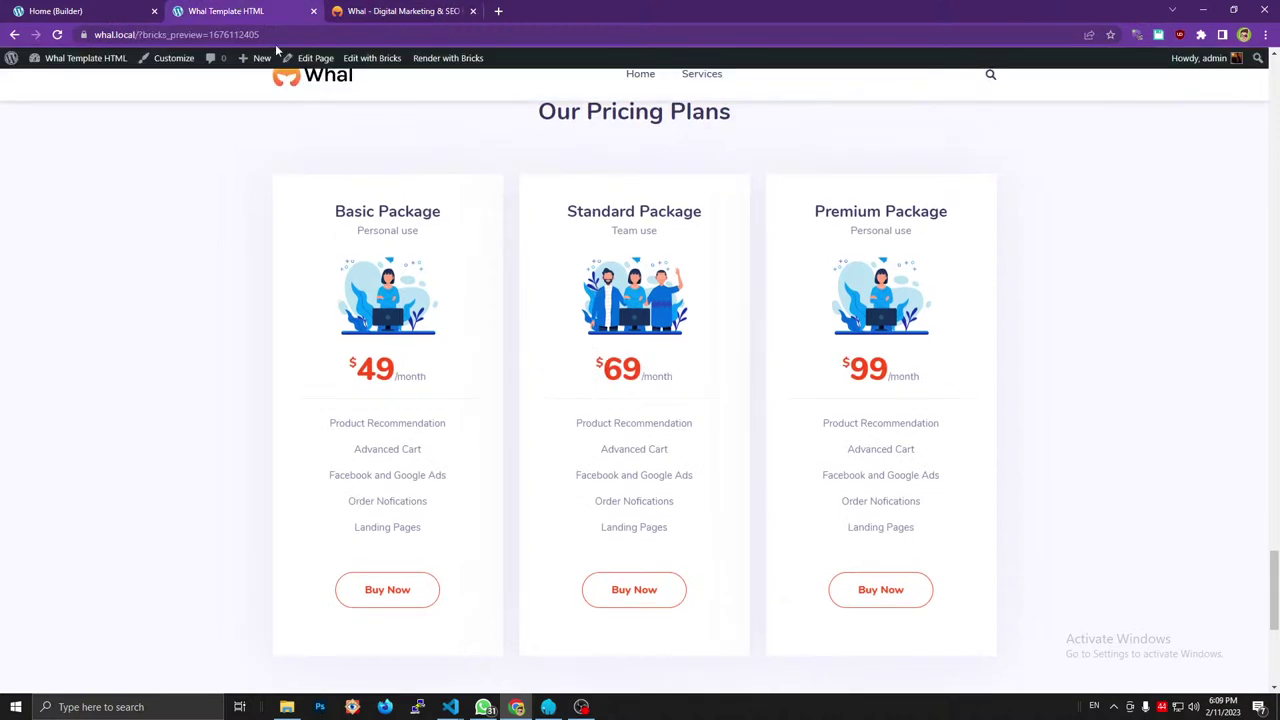
click(386, 6)
click(228, 8)
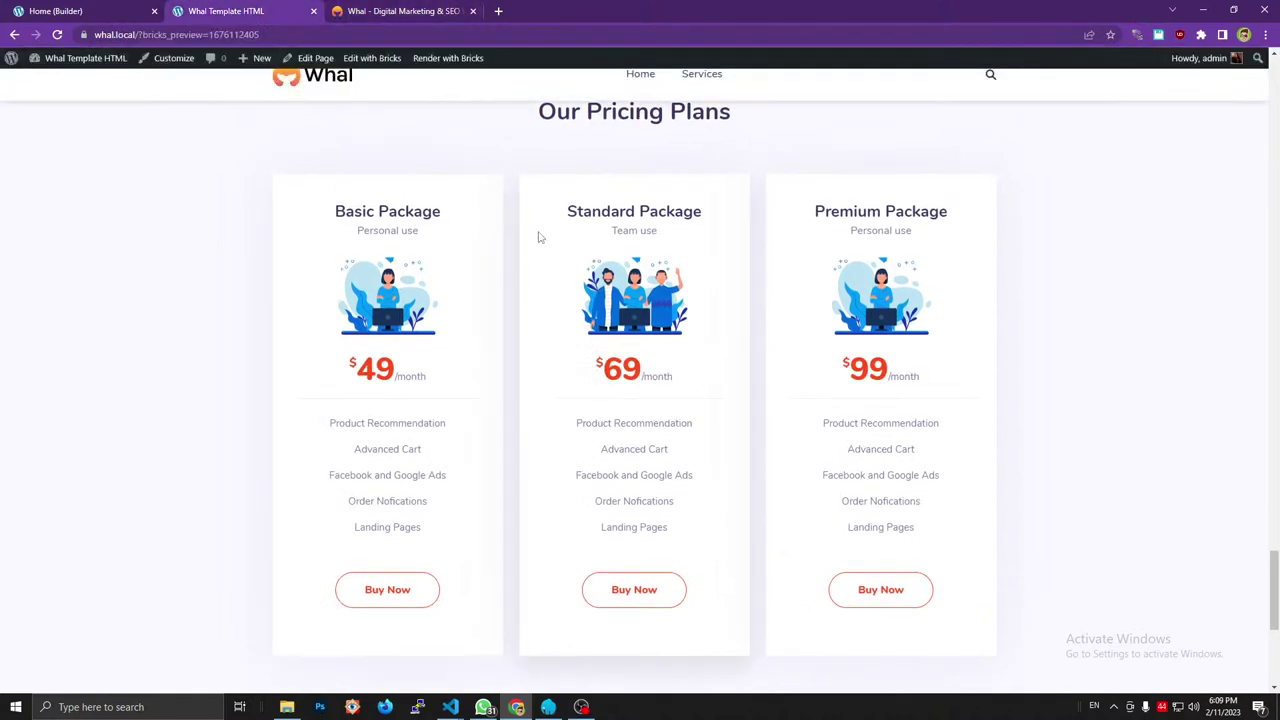
scroll(817, 323, down, 2)
scroll(817, 323, up, 2)
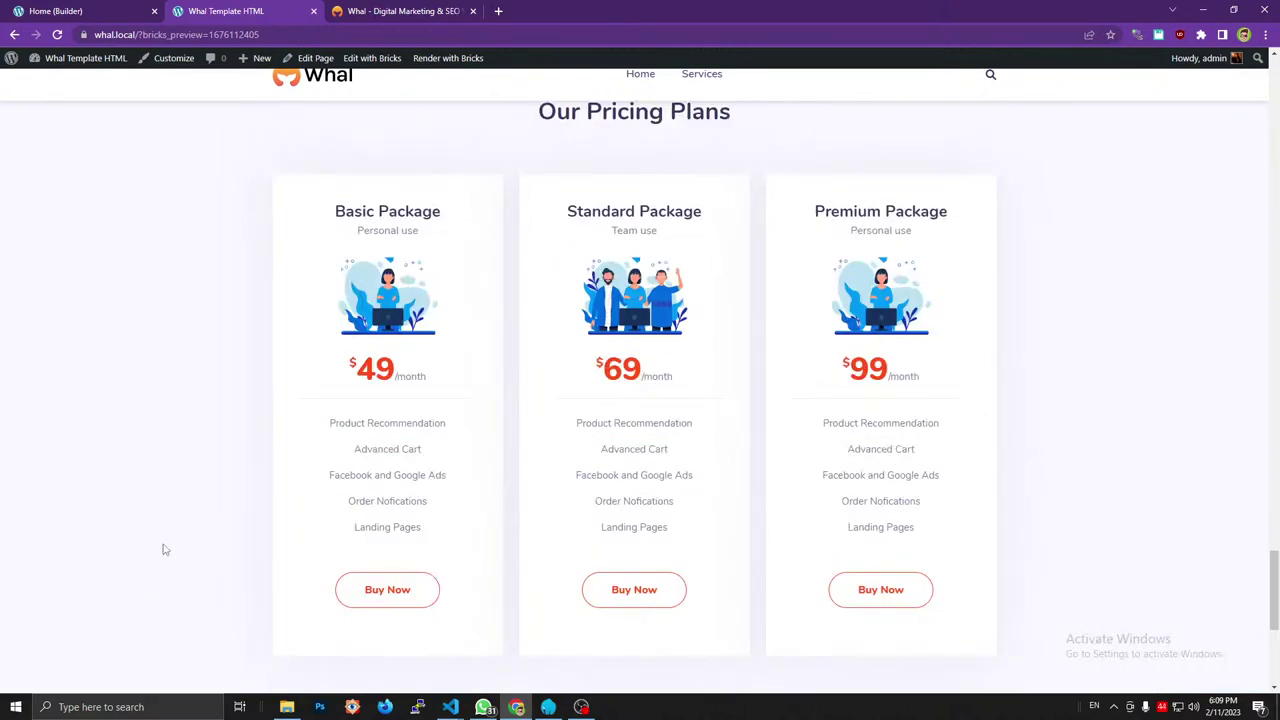
key(ctrl+shift+c)
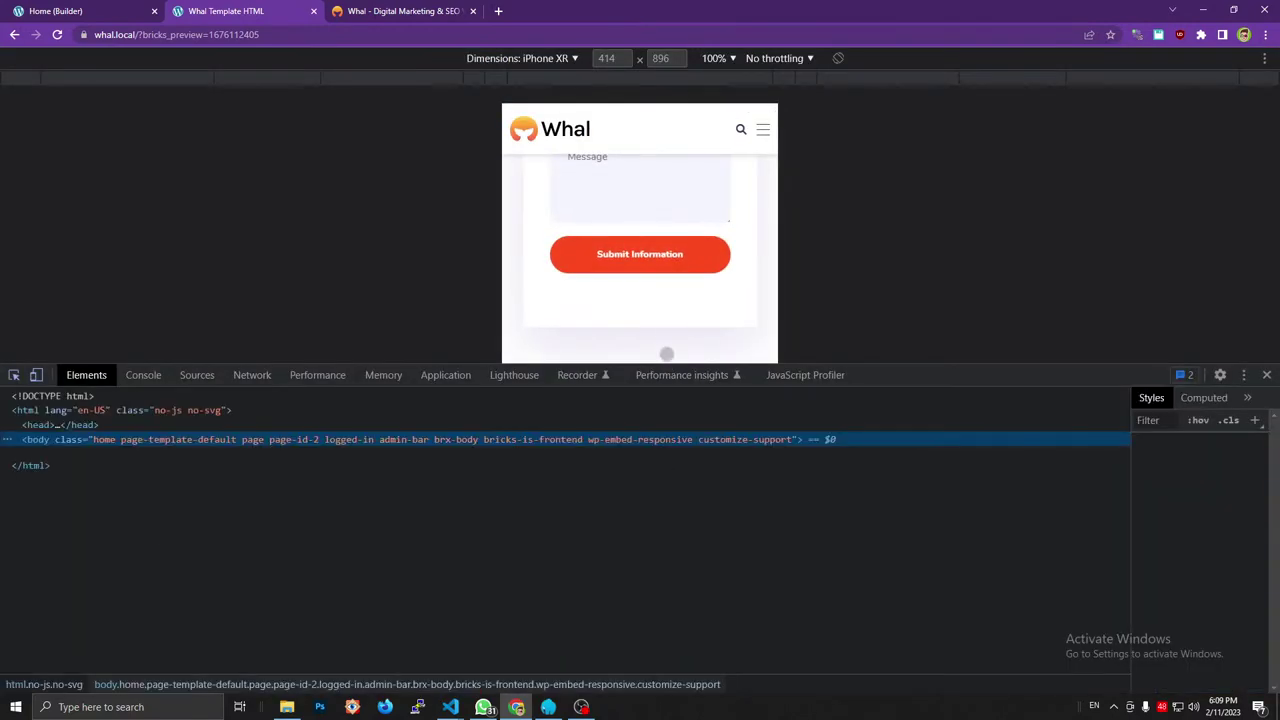
drag(1091, 363, 1026, 517)
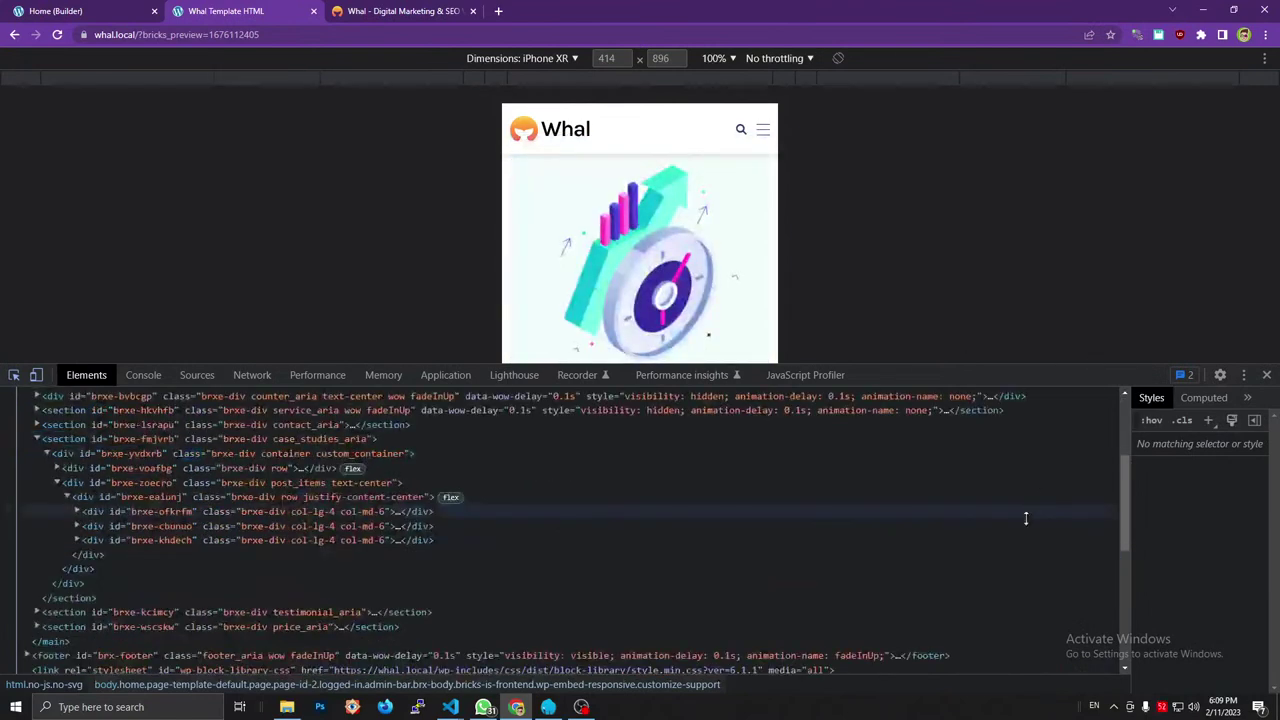
click(559, 60)
click(554, 100)
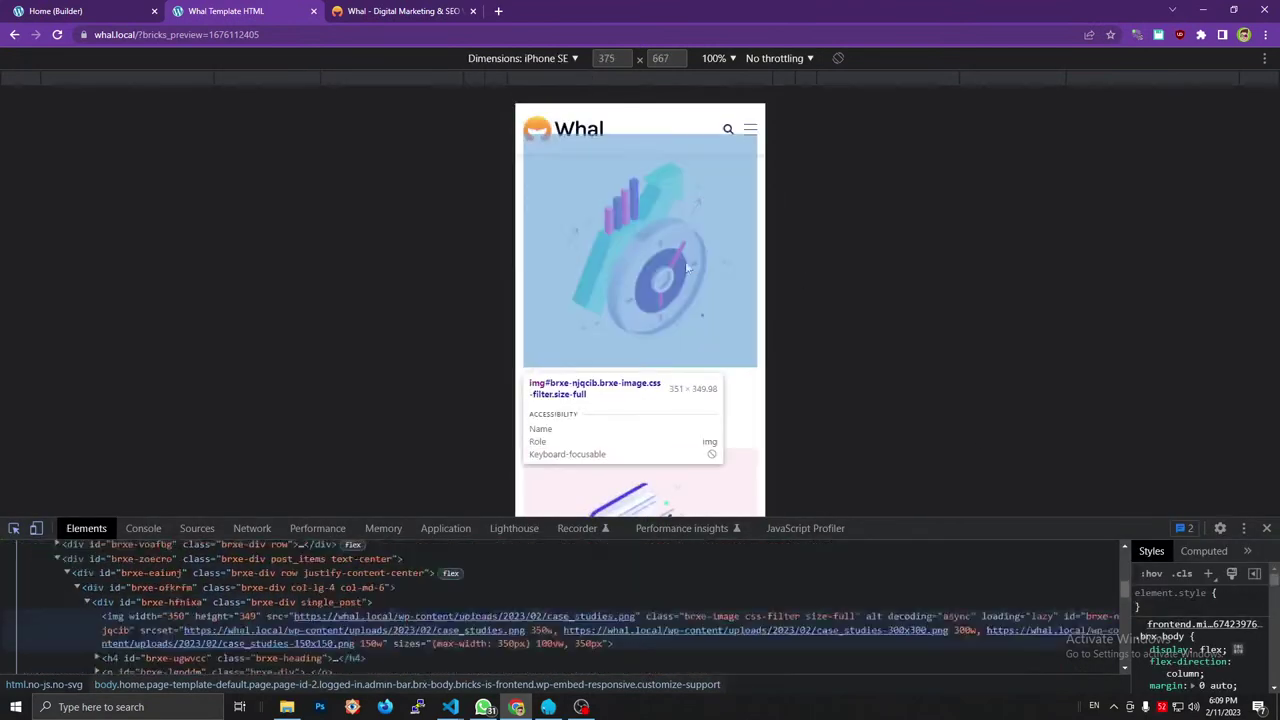
Scroll the page on iPhone SE, stepping through the testimonial slider and checking the pricing cards.
click(656, 277)
scroll(670, 270, down, 2)
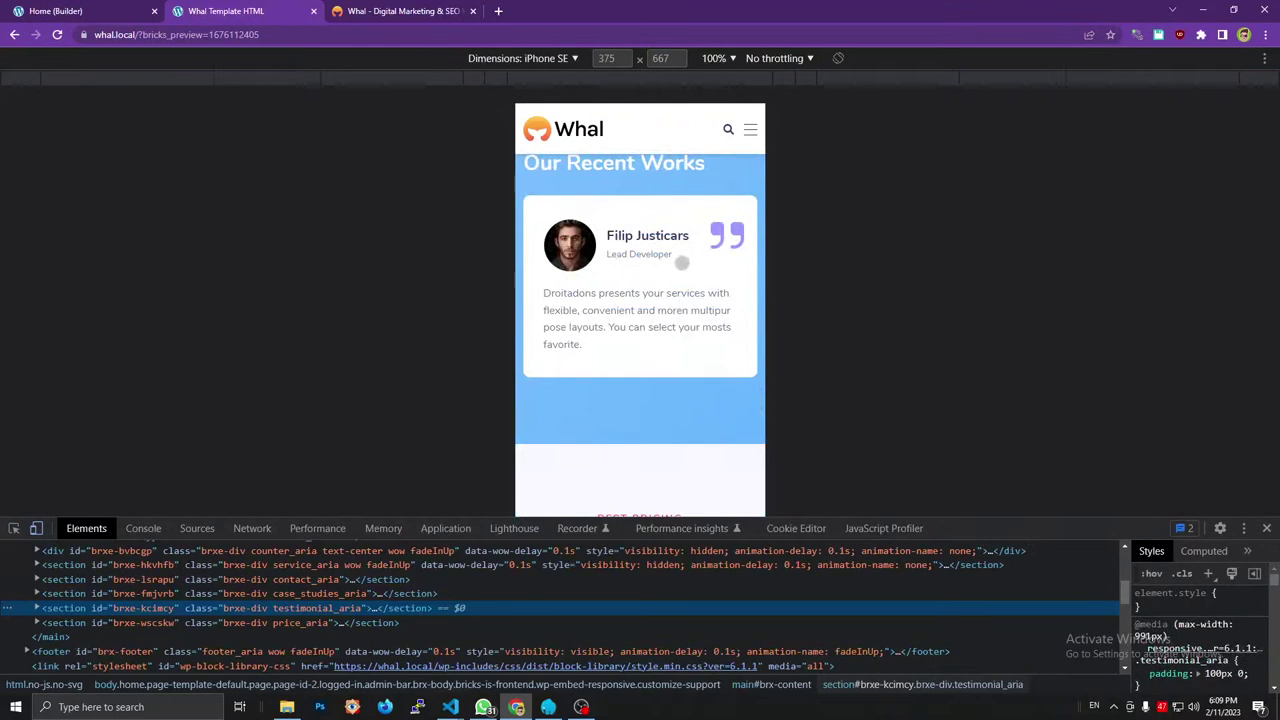
scroll(679, 263, up, 2)
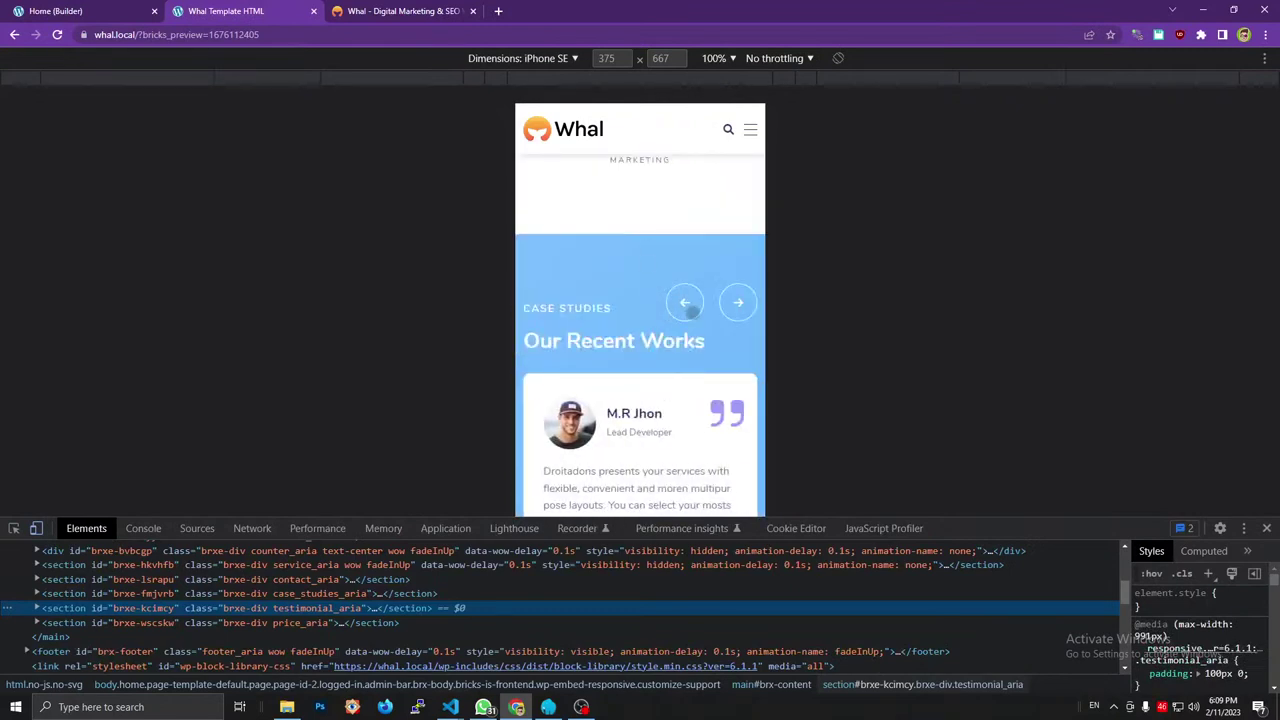
click(736, 303)
click(736, 303)
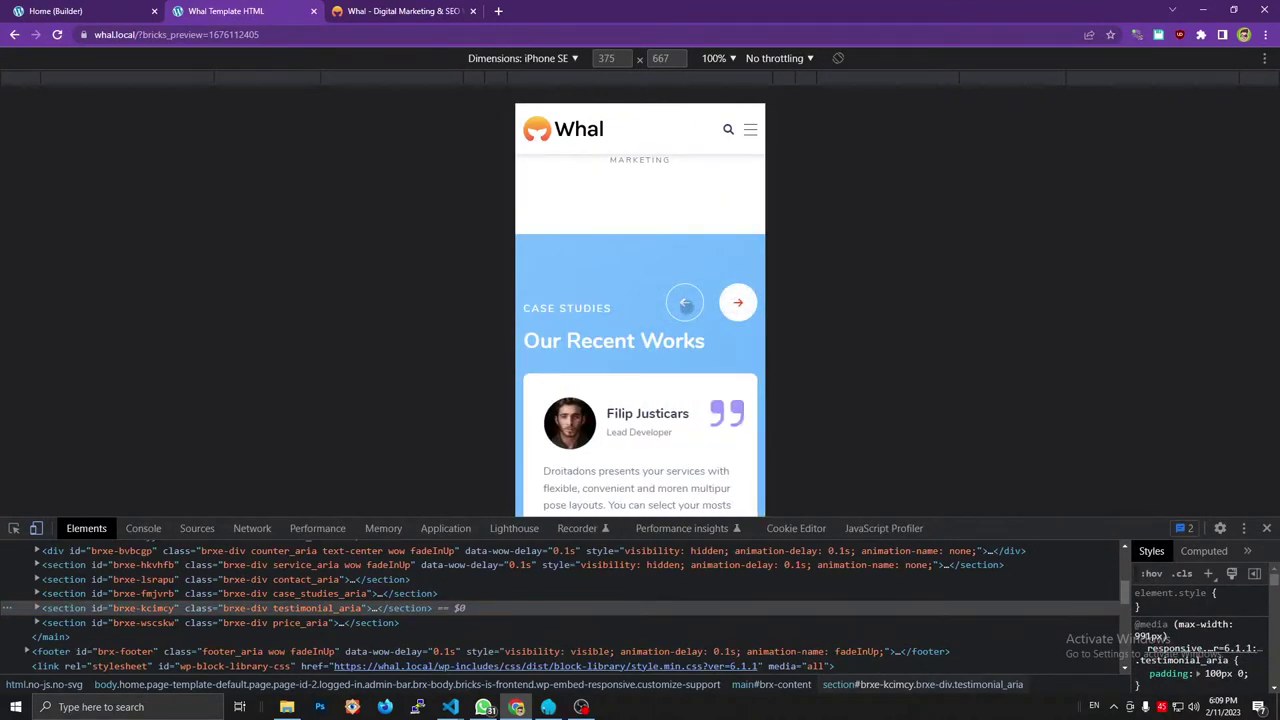
click(684, 303)
scroll(686, 305, down, 4)
scroll(674, 297, up, 2)
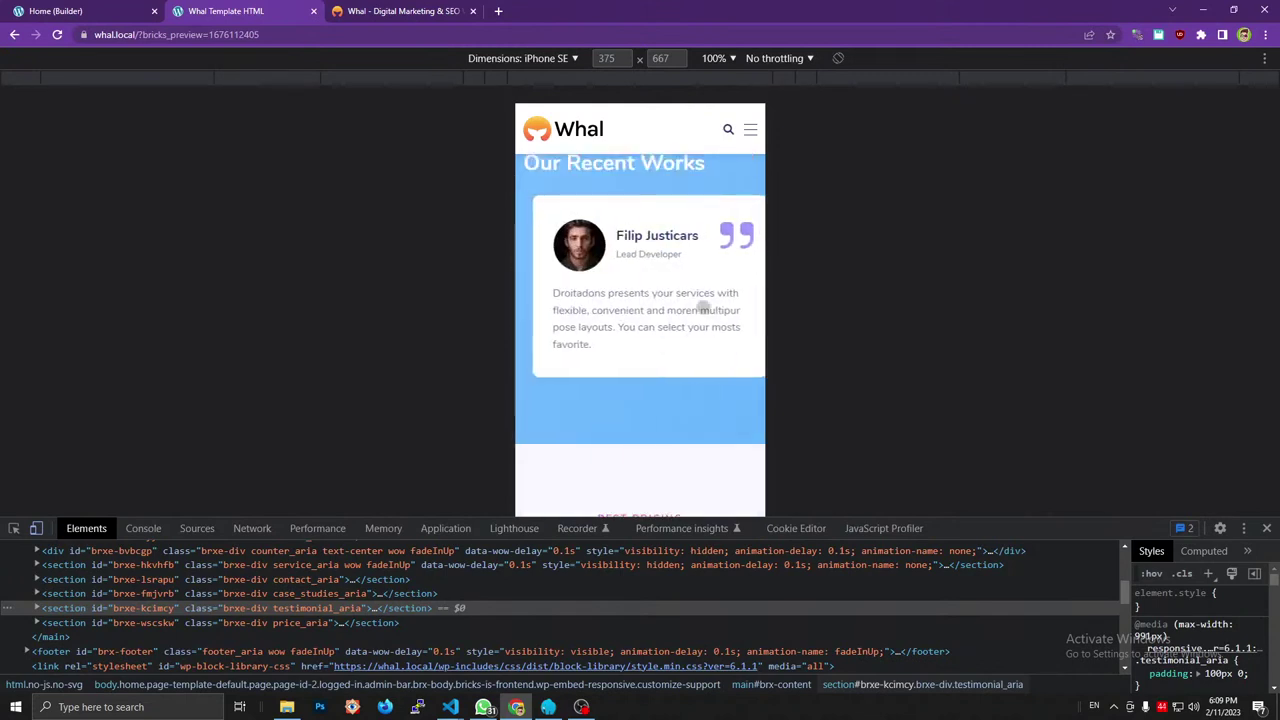
scroll(640, 306, down, 4)
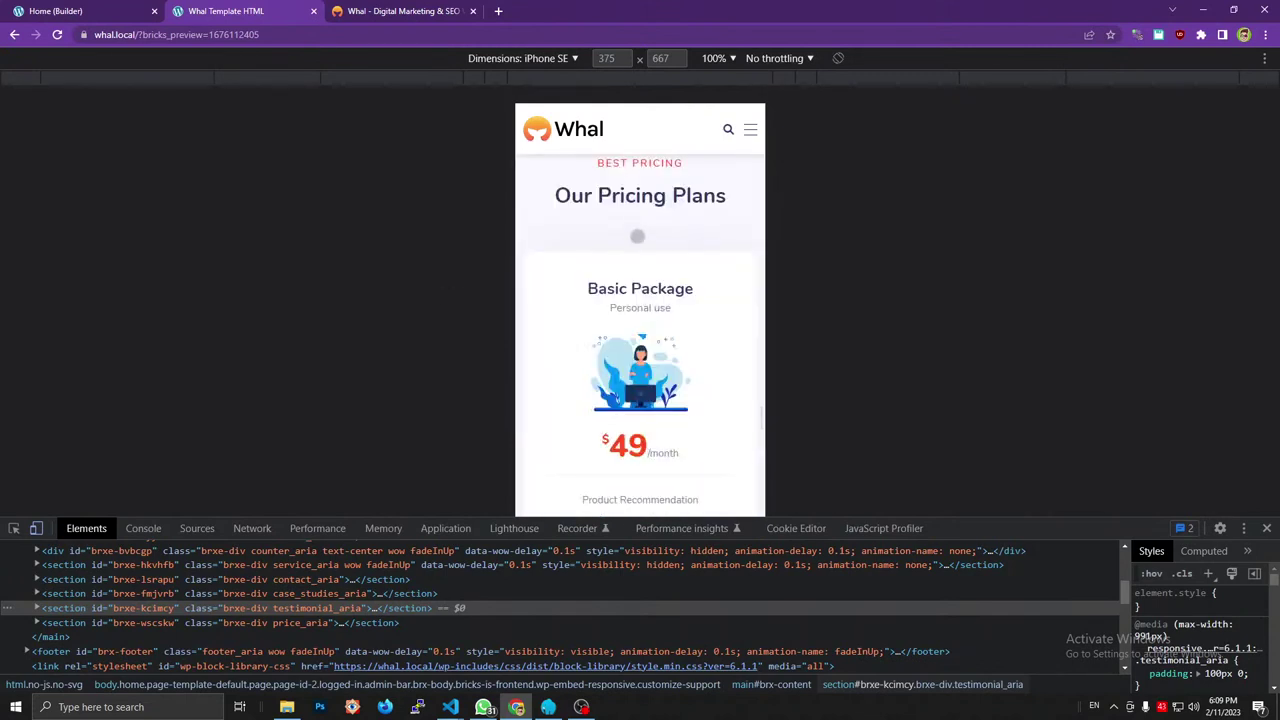
scroll(645, 215, down, 4)
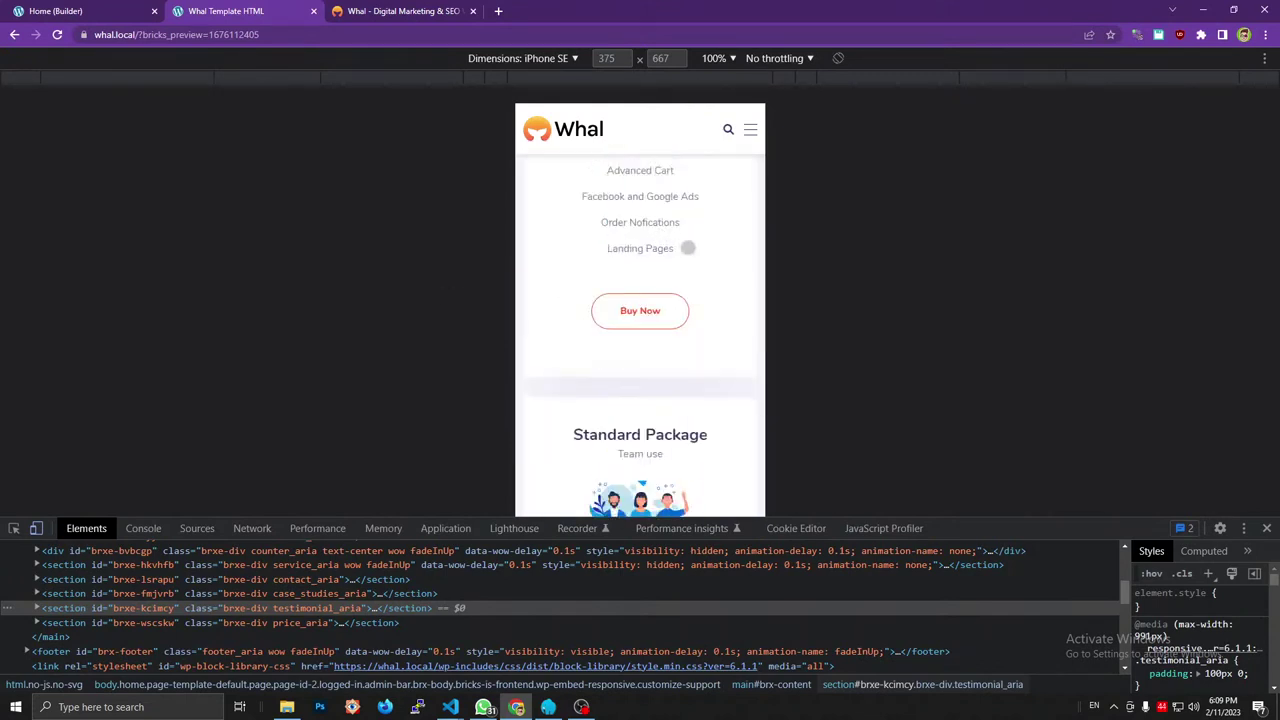
scroll(687, 248, down, 4)
scroll(686, 245, down, 3)
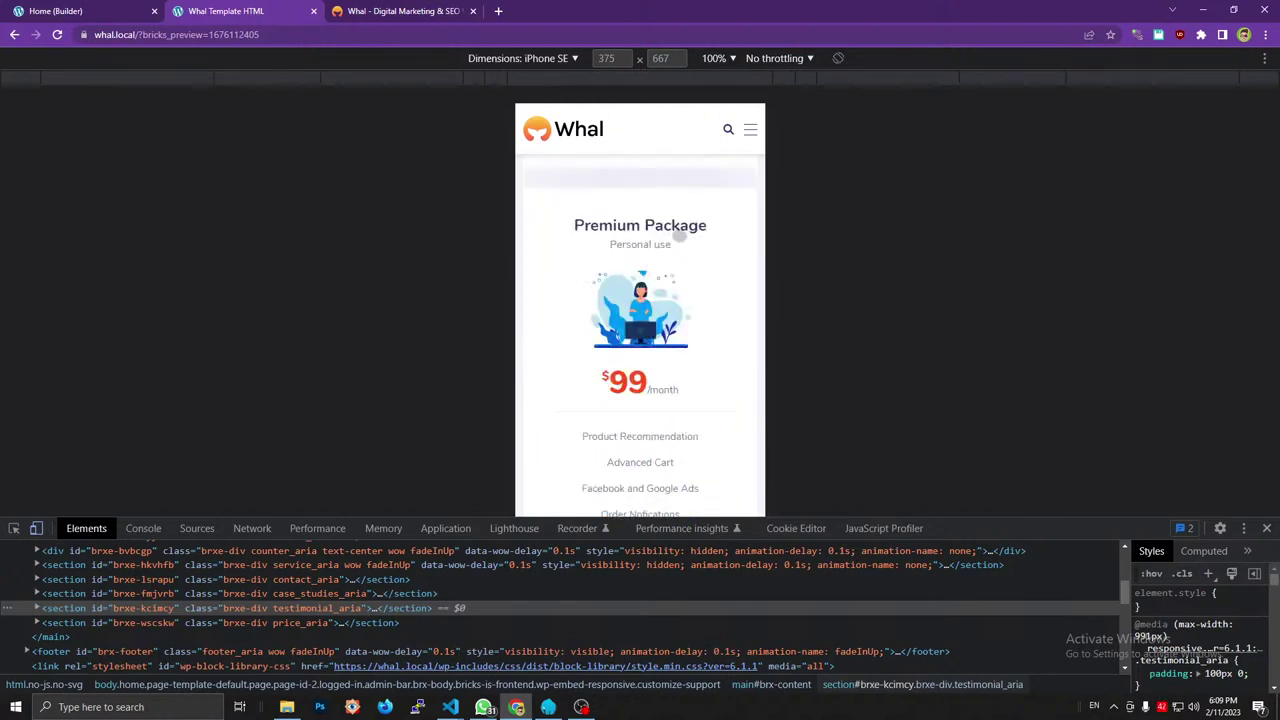
scroll(708, 282, down, 4)
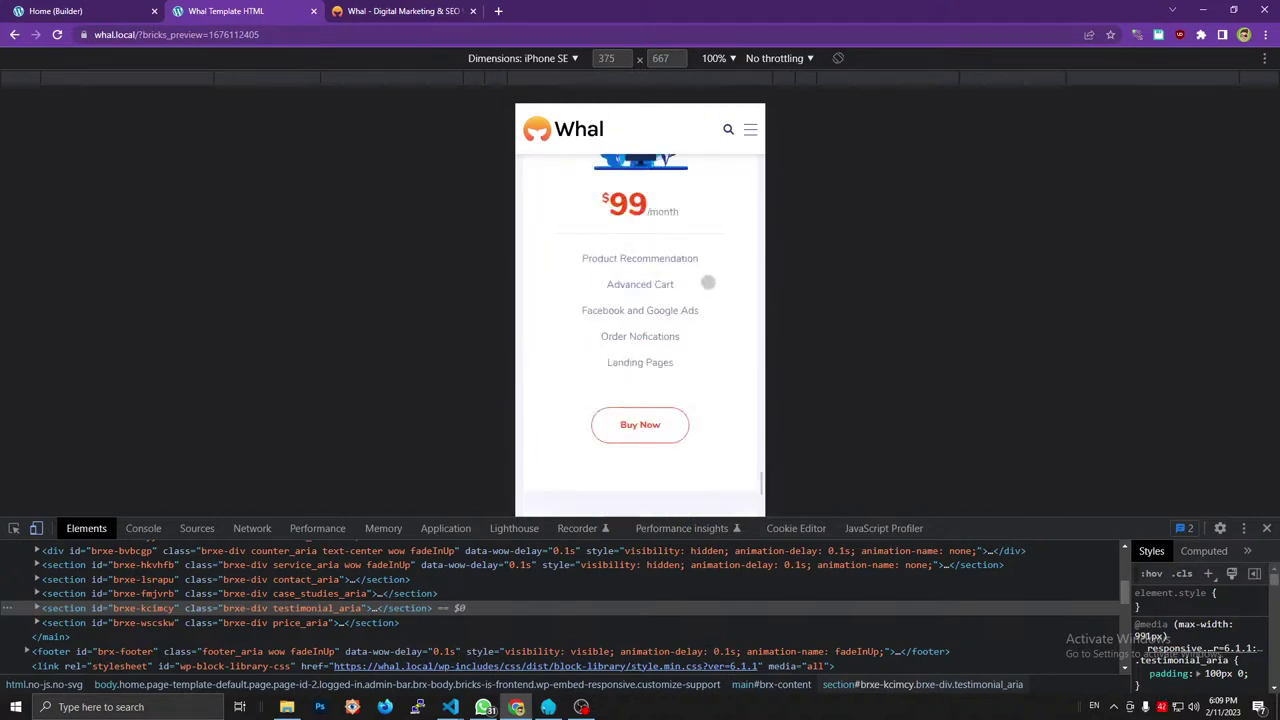
scroll(708, 282, up, 10)
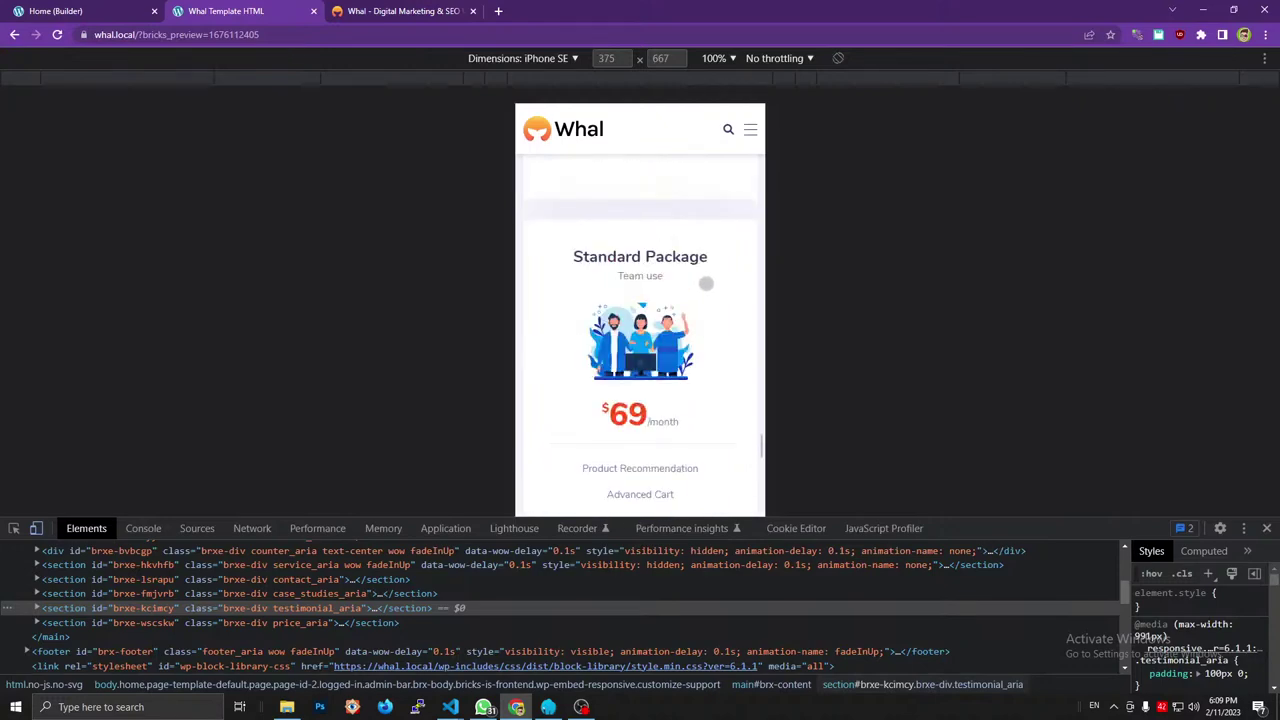
scroll(705, 284, up, 3)
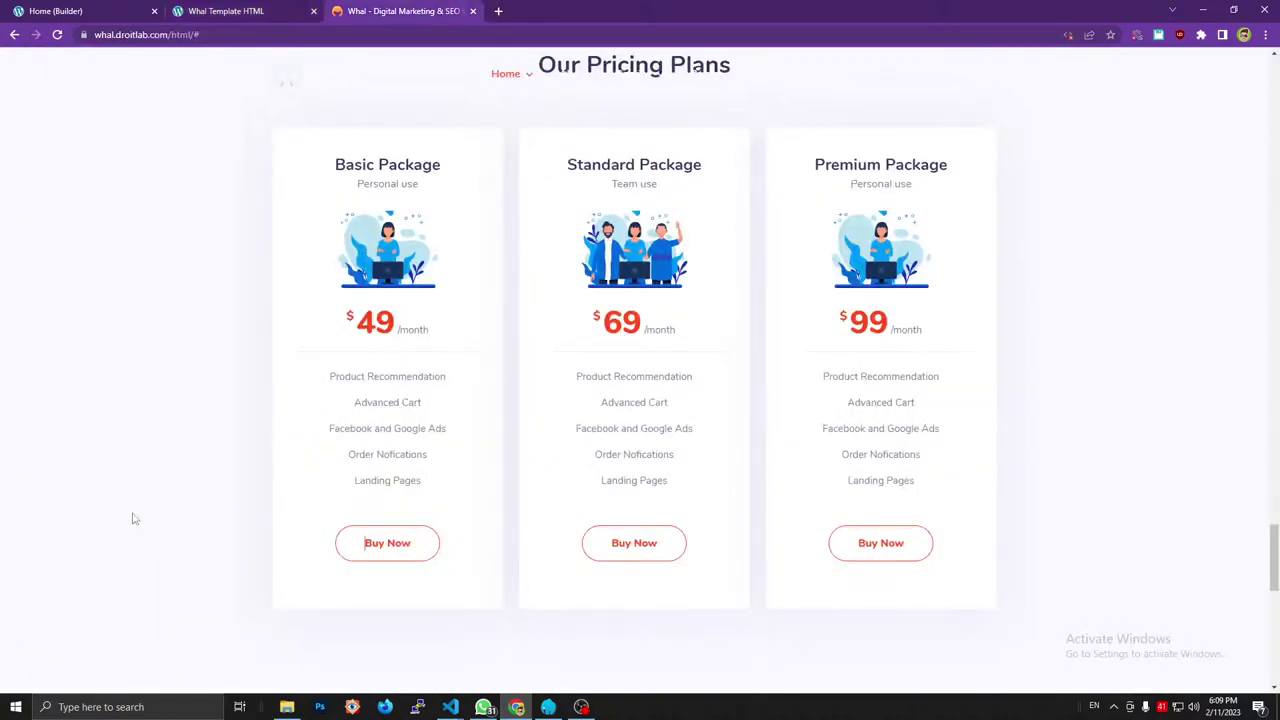
click(248, 8)
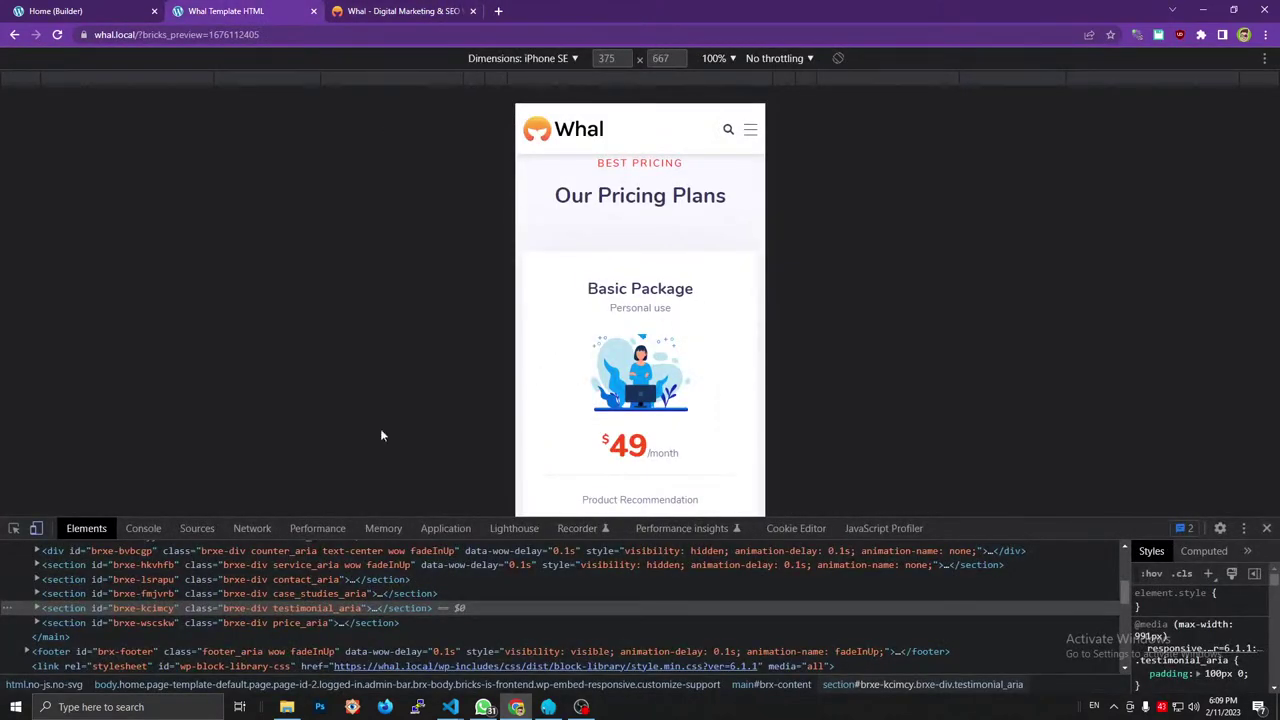
Check the pricing cards at iPad Air size, then return to full desktop width.
click(498, 60)
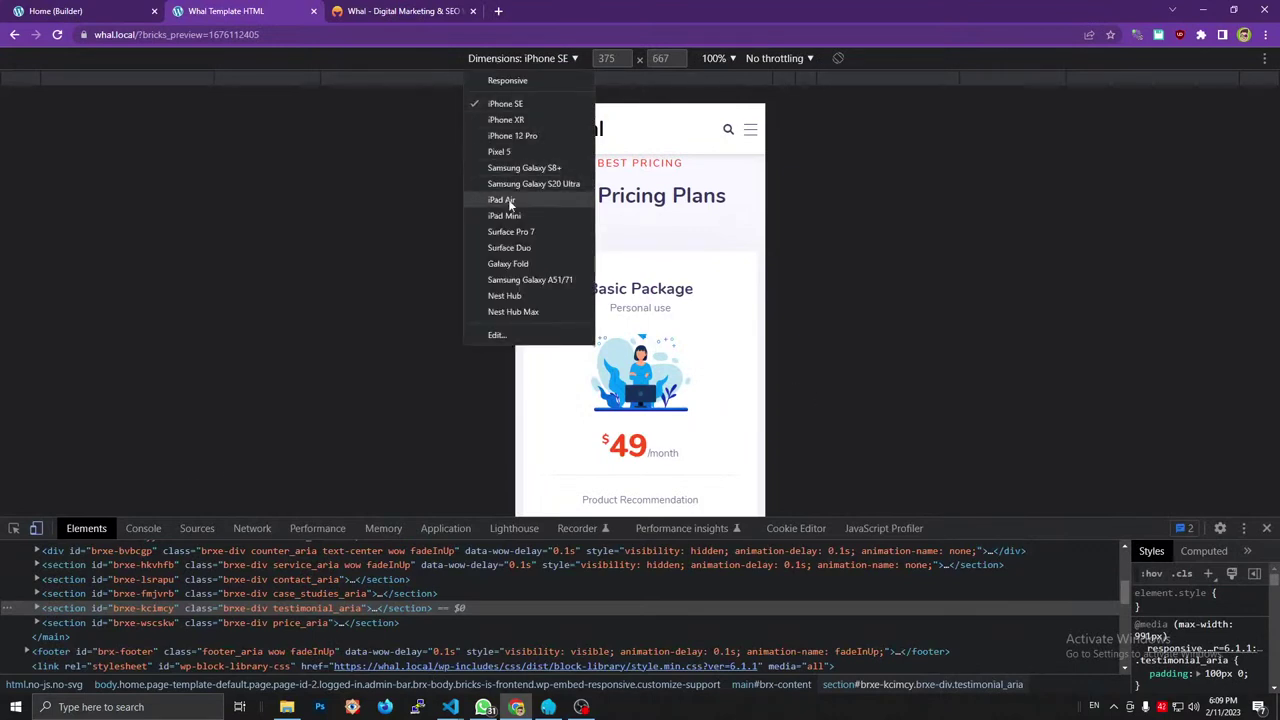
click(508, 199)
scroll(736, 267, up, 8)
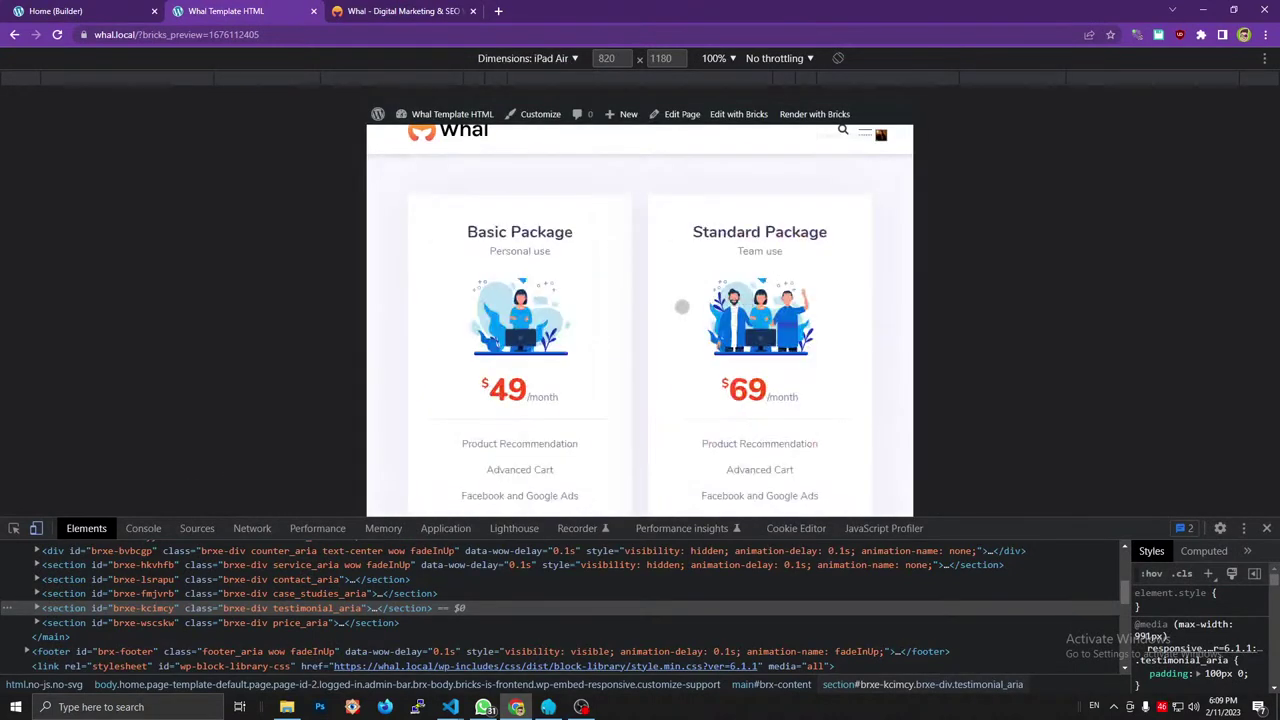
scroll(673, 301, down, 2)
scroll(640, 245, down, 4)
scroll(640, 245, up, 4)
scroll(640, 245, down, 4)
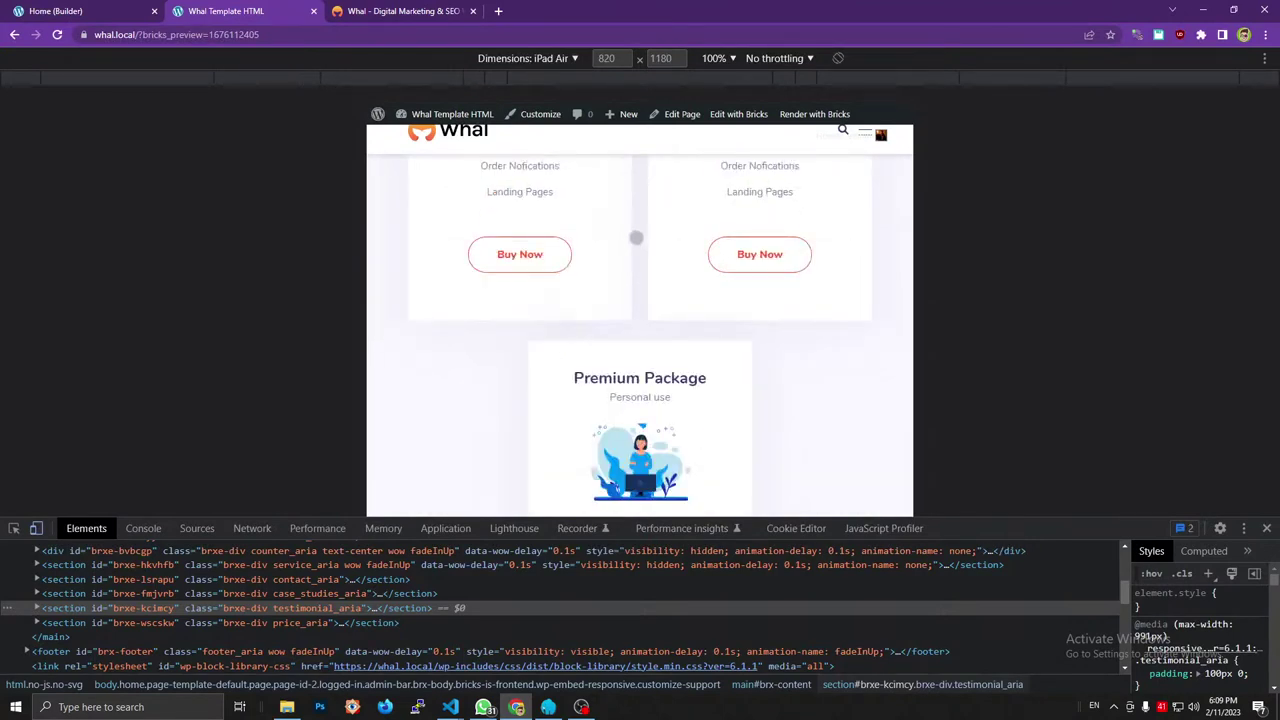
scroll(636, 238, down, 2)
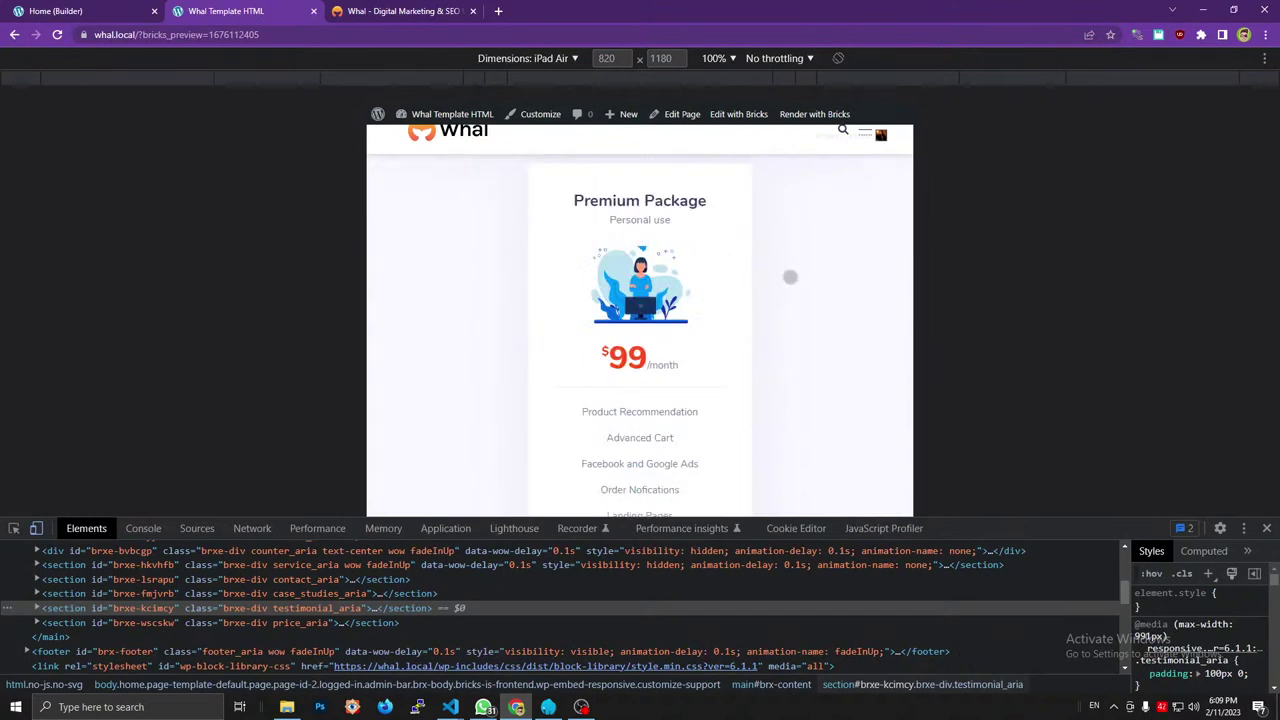
scroll(827, 303, down, 2)
scroll(1067, 504, down, 2)
scroll(1075, 485, up, 6)
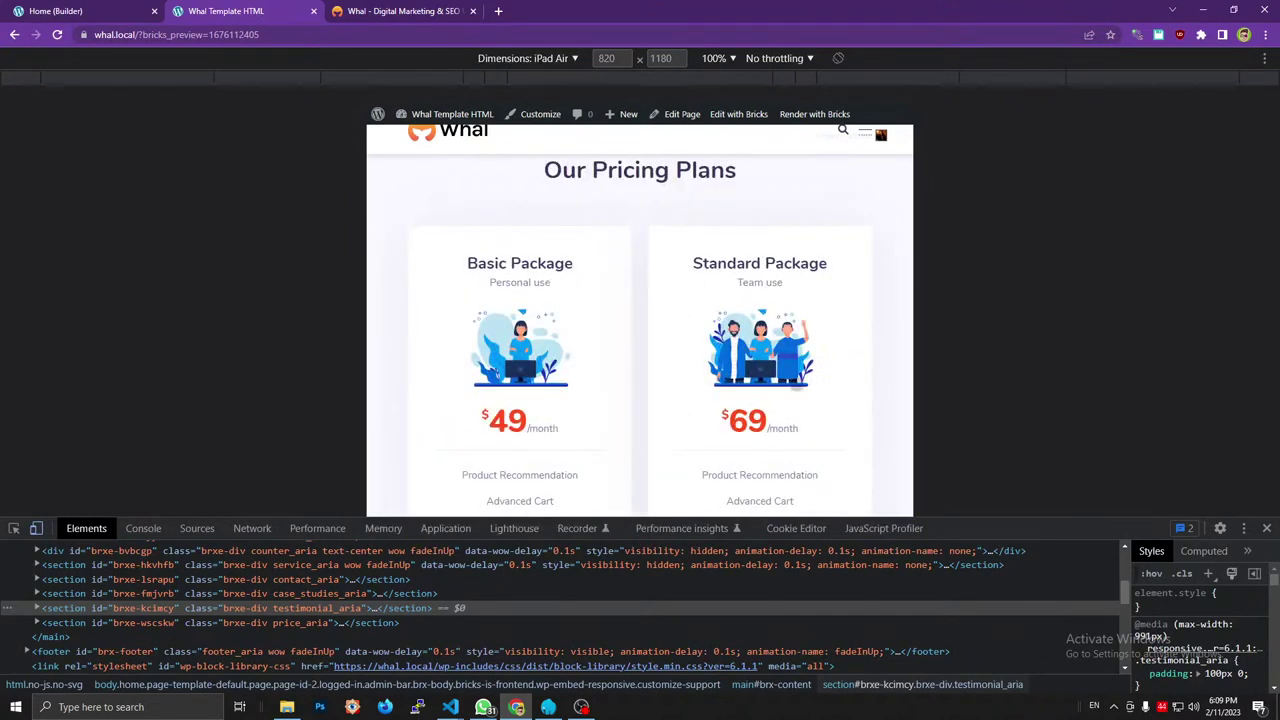
click(1267, 528)
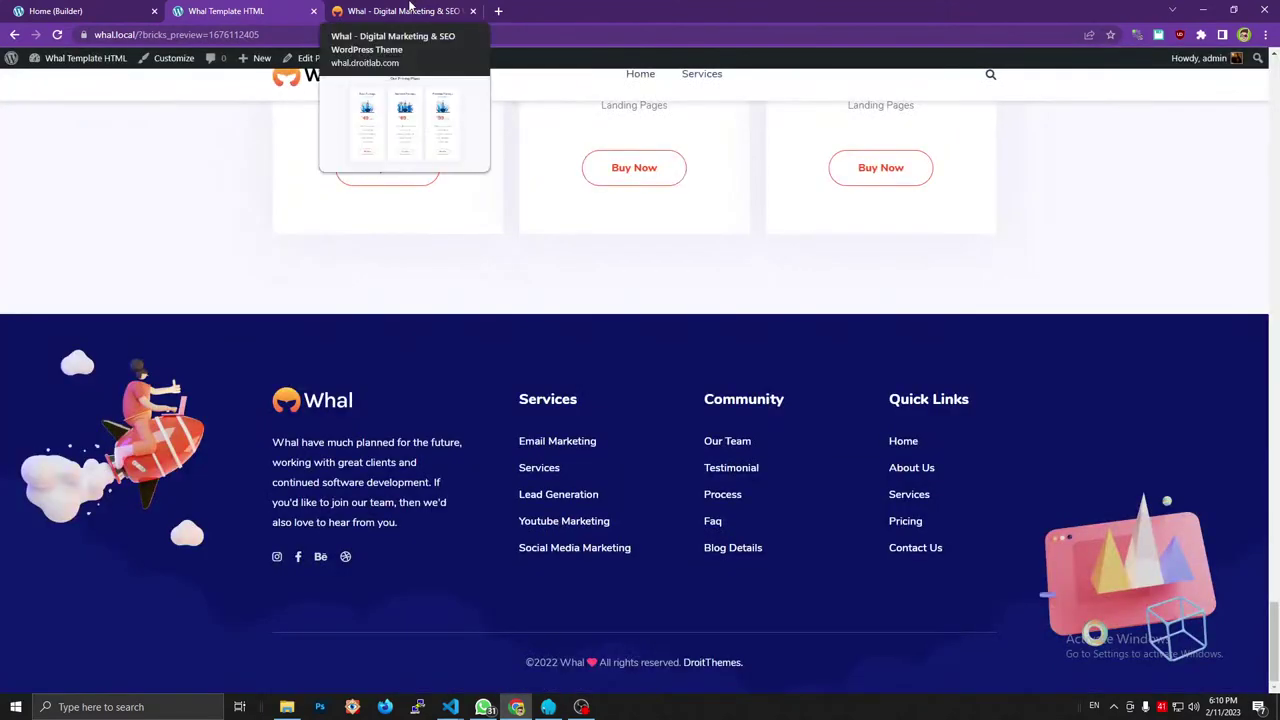
Scroll the Whal reference site to its Our Latest Media section.
click(409, 10)
scroll(677, 343, down, 5)
scroll(677, 340, down, 2)
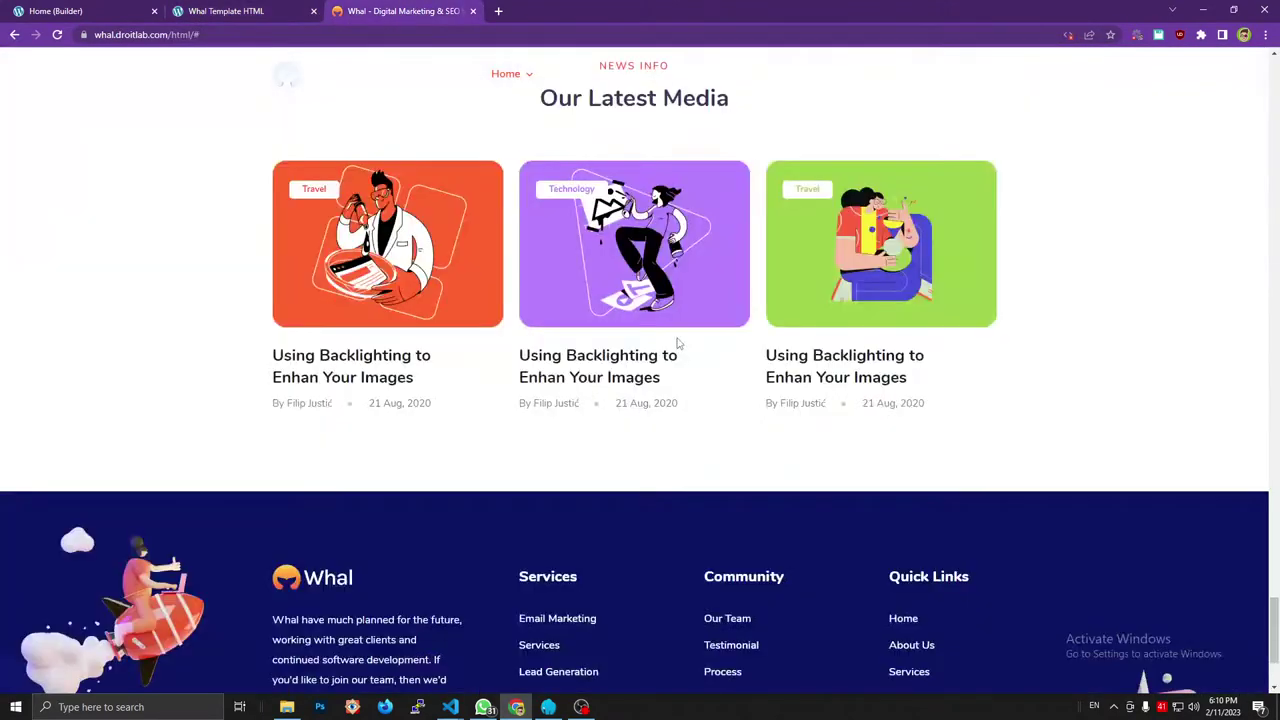
scroll(684, 338, up, 2)
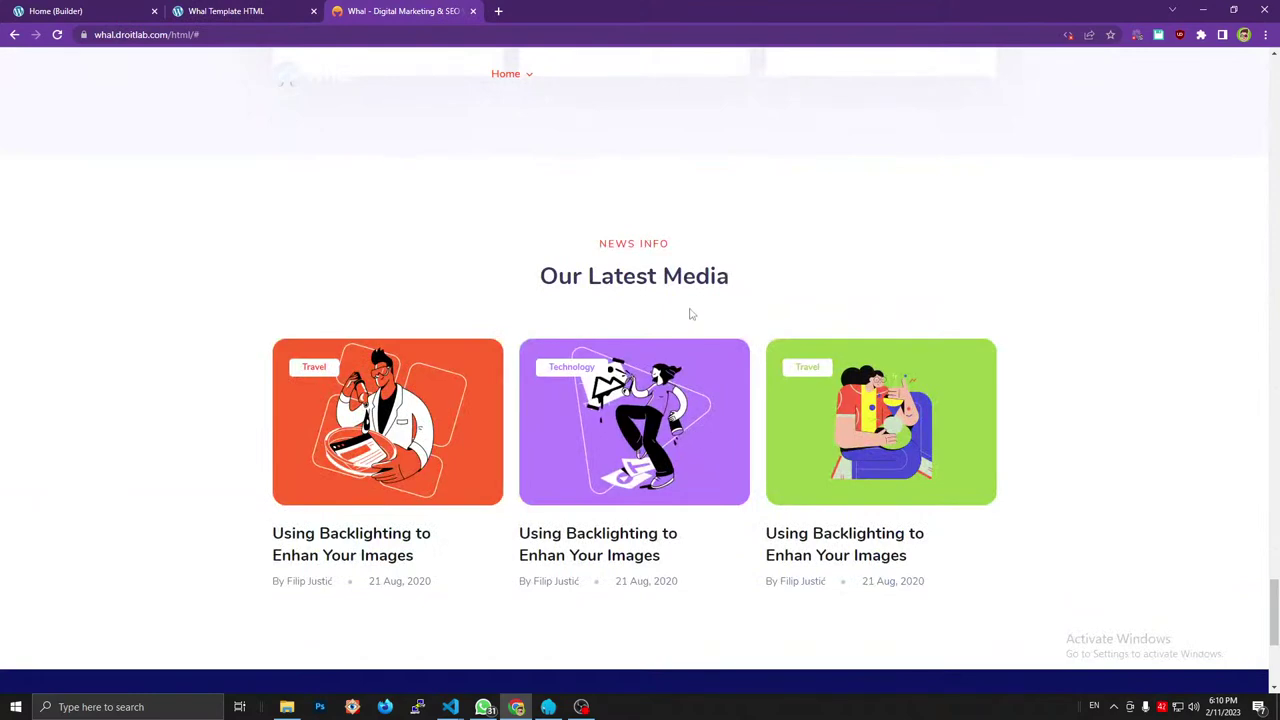
scroll(689, 314, down, 2)
scroll(683, 302, up, 2)
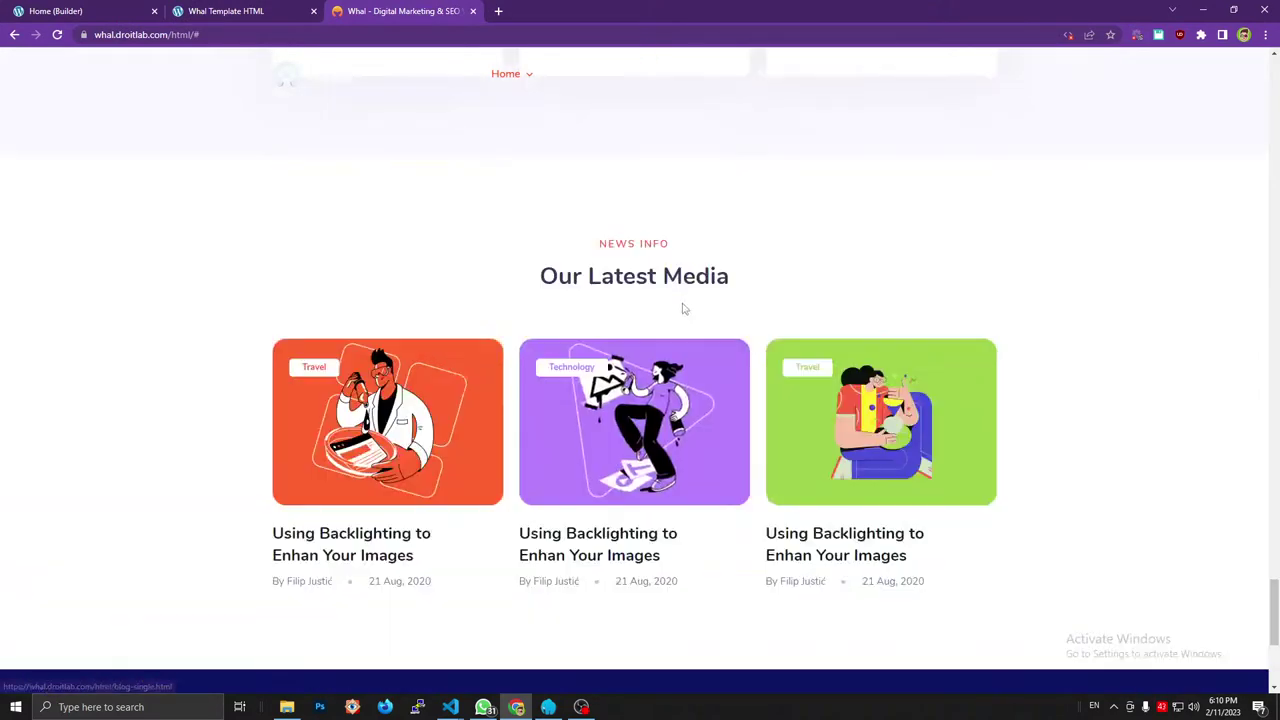
scroll(683, 305, down, 2)
scroll(670, 290, up, 2)
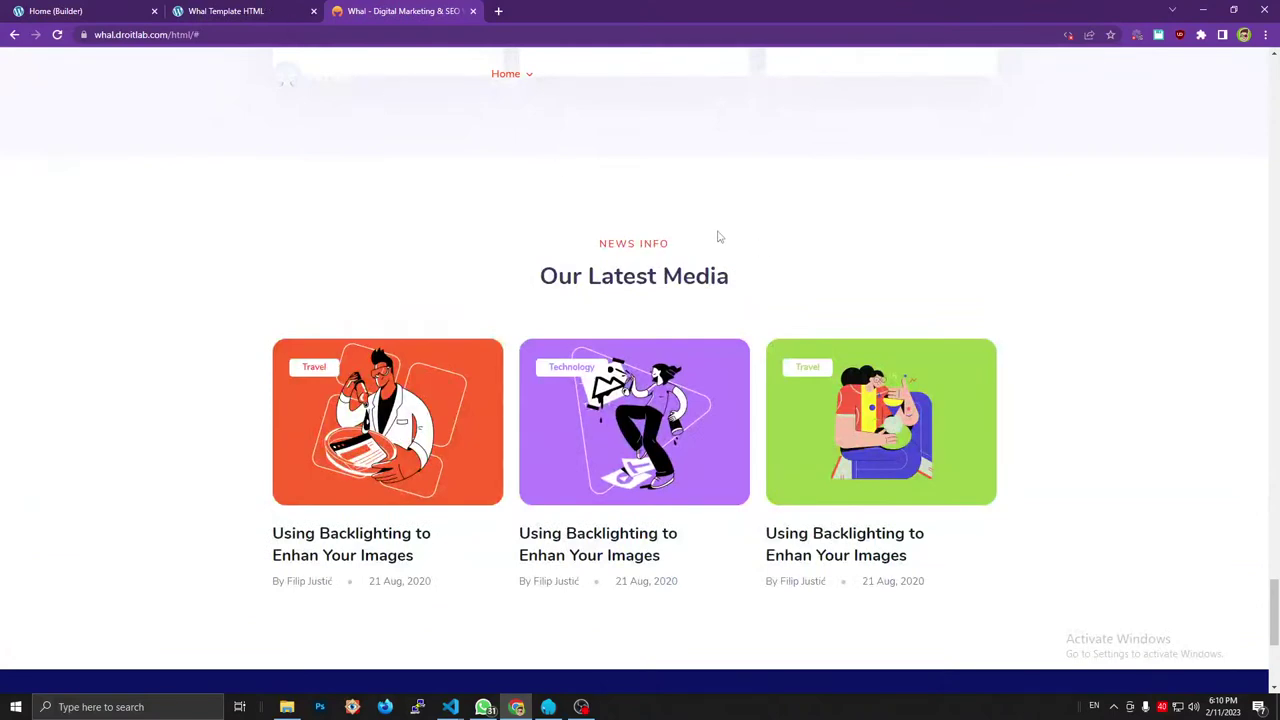
scroll(726, 256, down, 2)
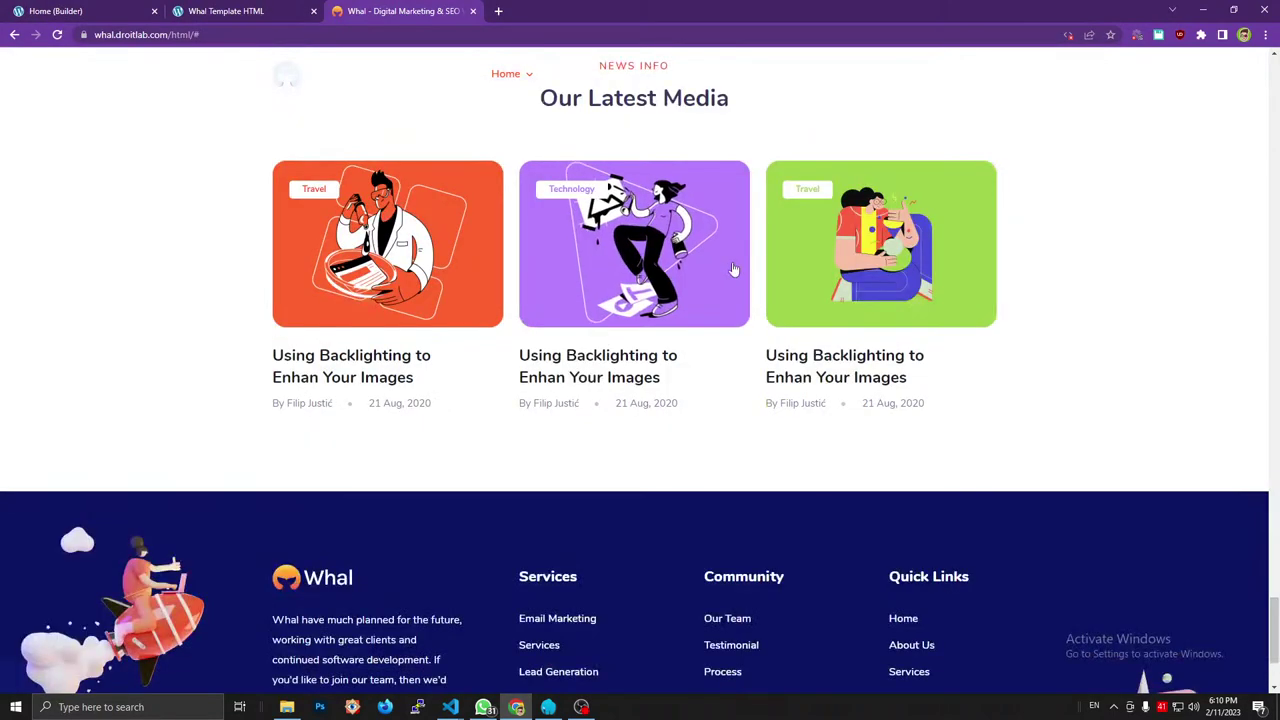
scroll(700, 265, up, 2)
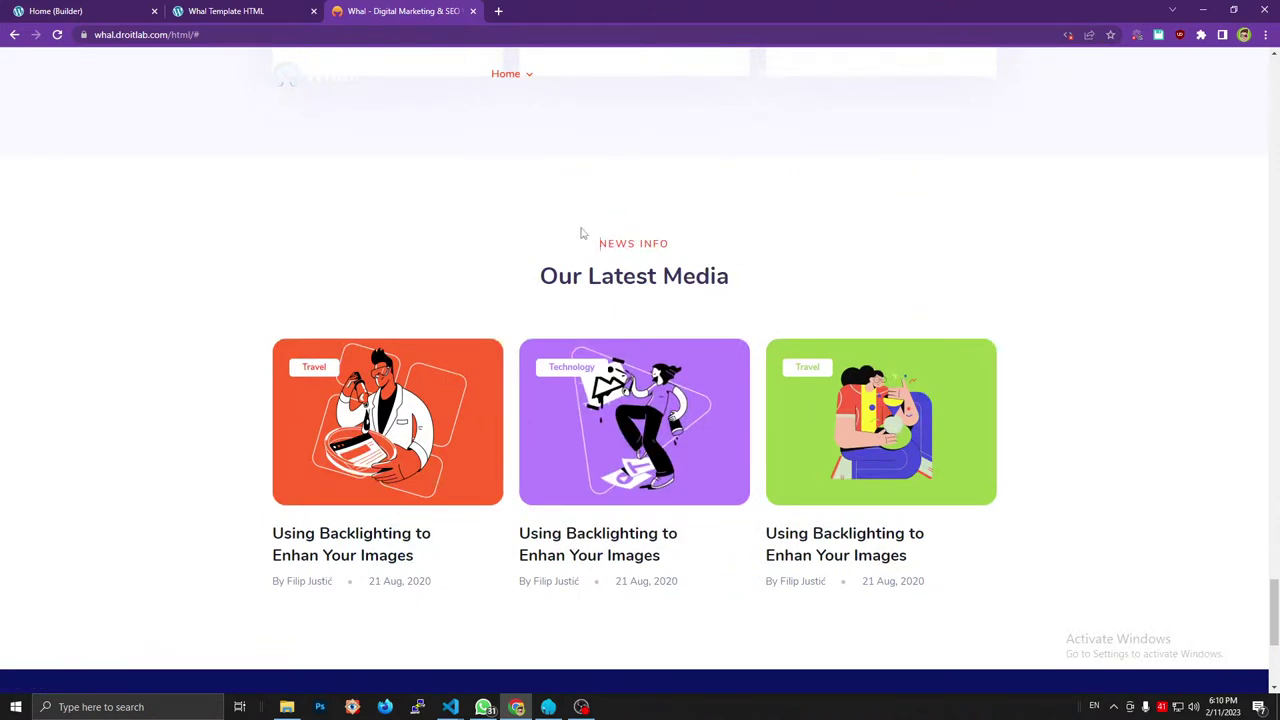
Inspect the reference's section.blog_aria in DevTools, noting its 120px vertical padding, then return to Bricks.
key(ctrl+shift+i)
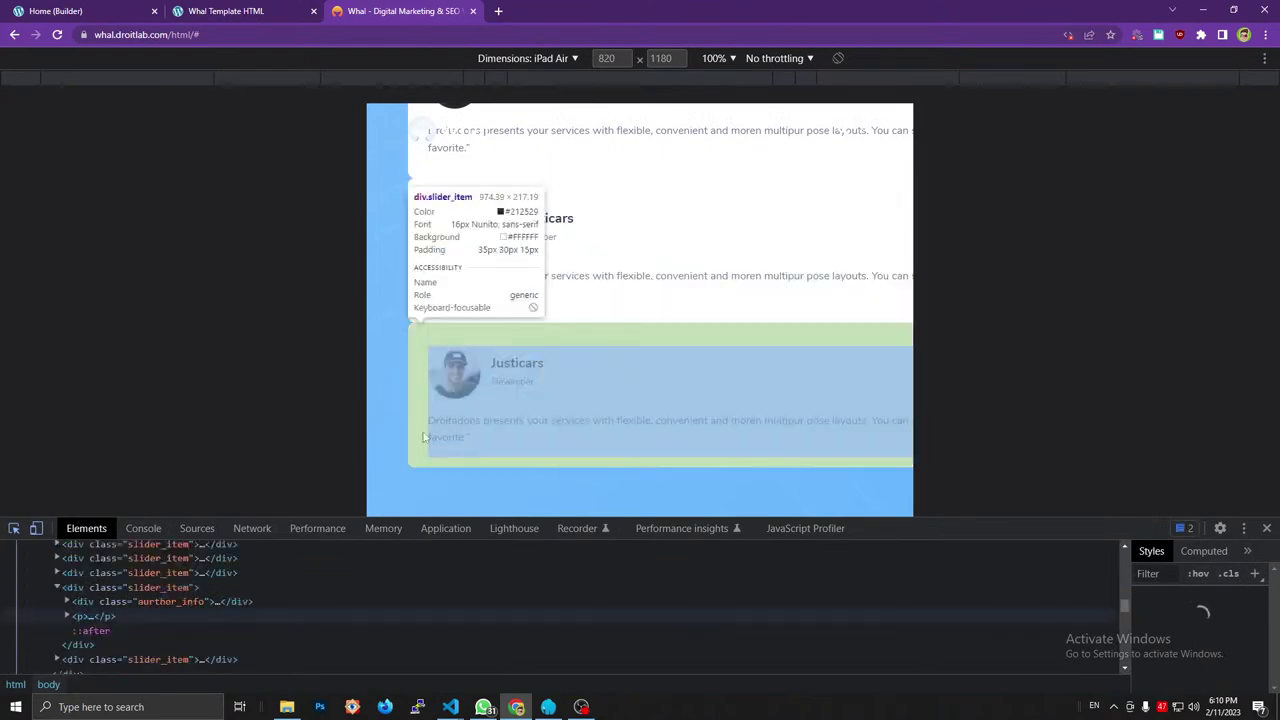
click(36, 528)
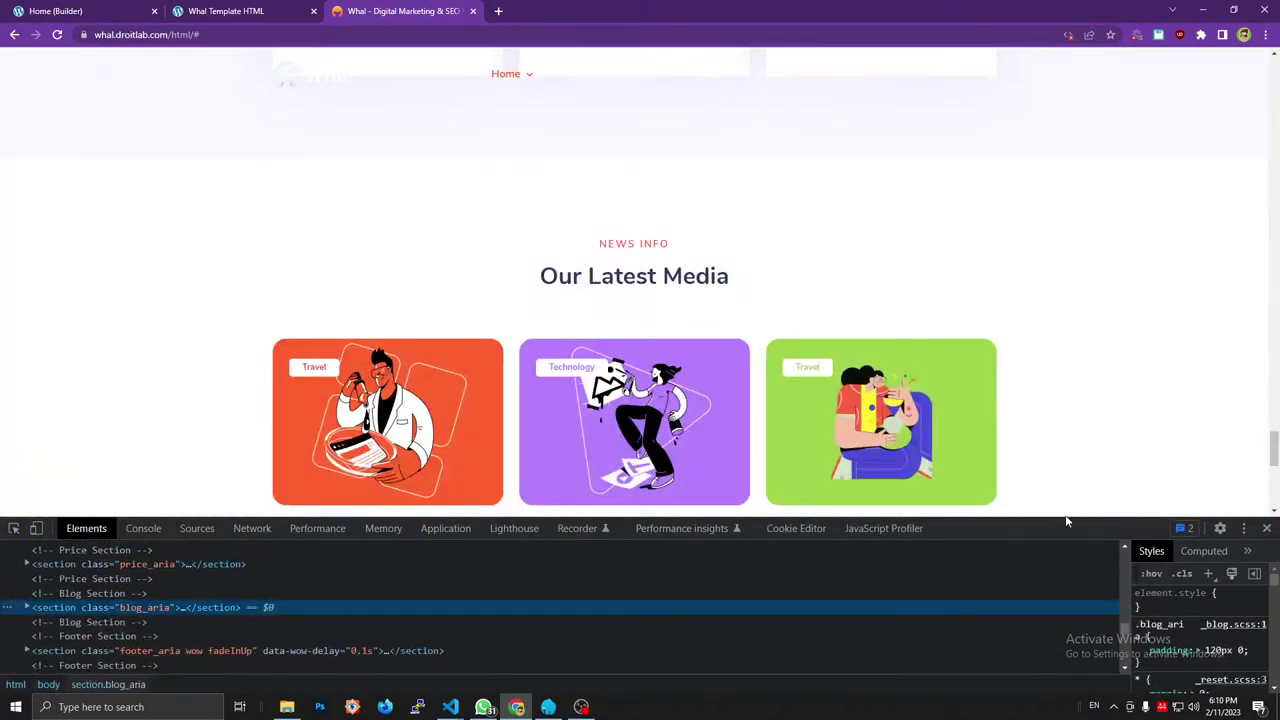
drag(1066, 519, 556, 316)
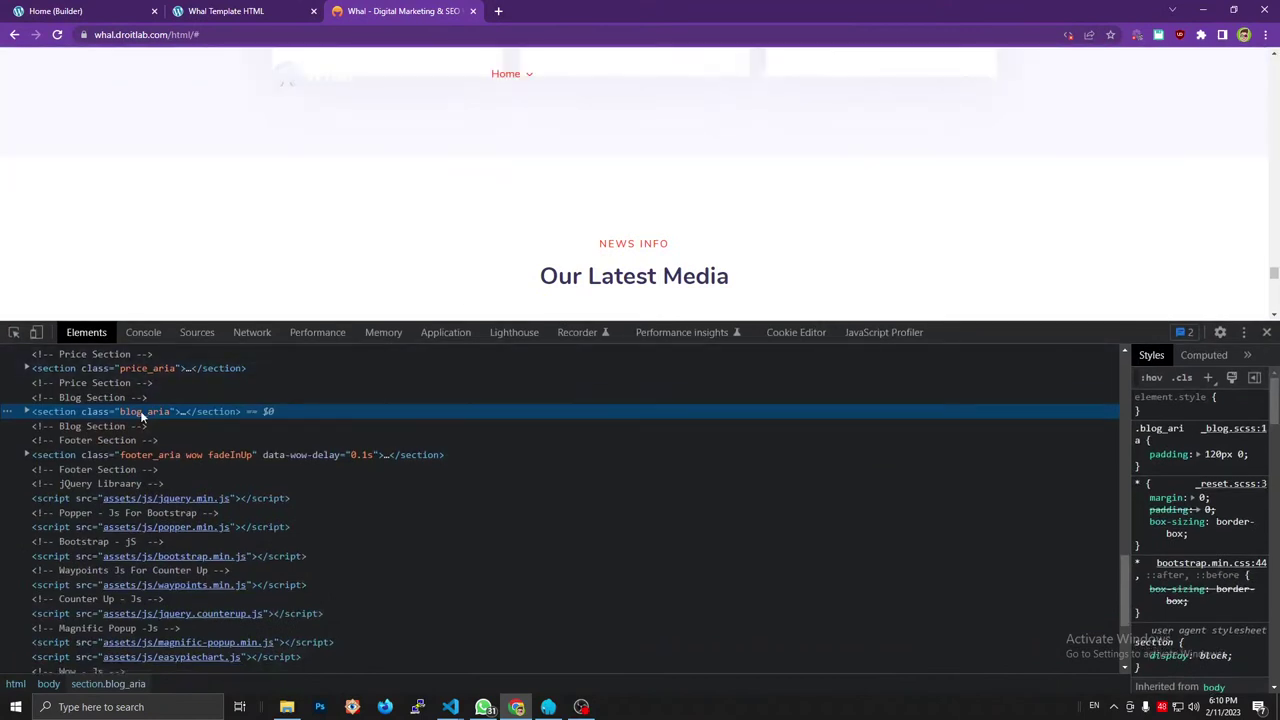
key(Right)
key(ctrl+shift+Tab)
key(ctrl+shift+Tab)
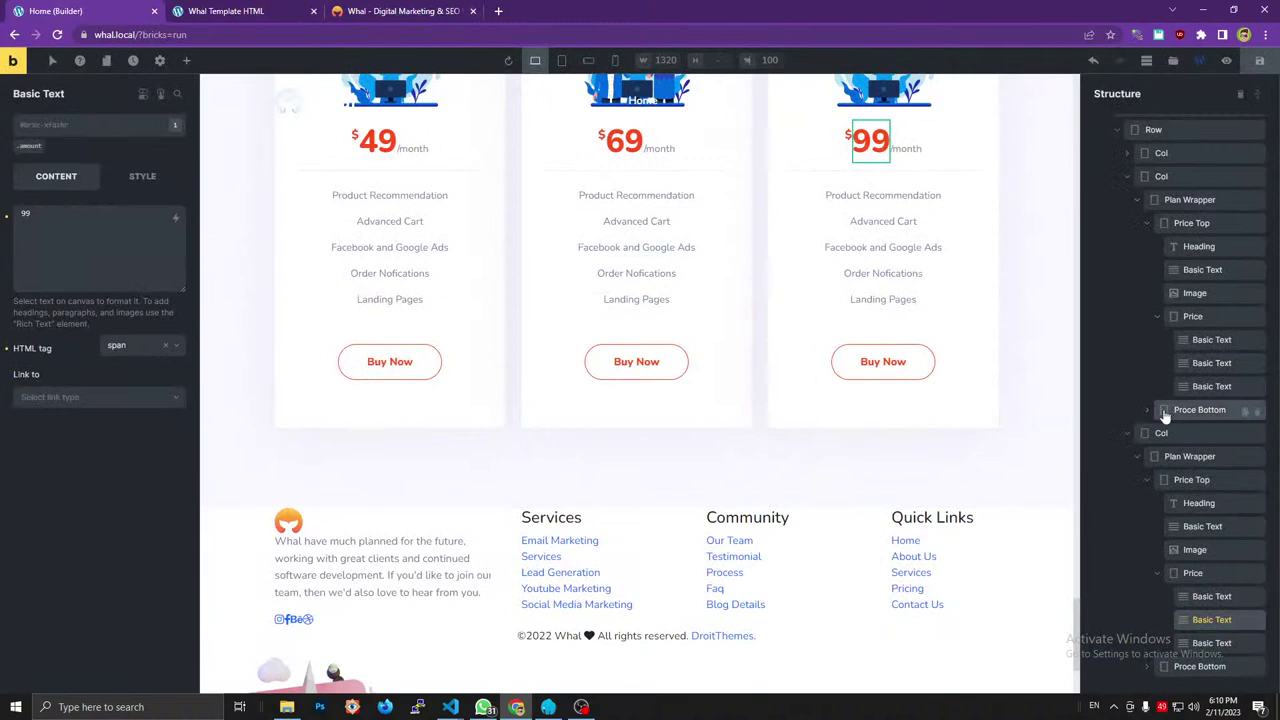
Collapse the Pricing Plan branch in the Structure panel and bring up the Elements library.
scroll(1113, 228, up, 2)
click(1087, 214)
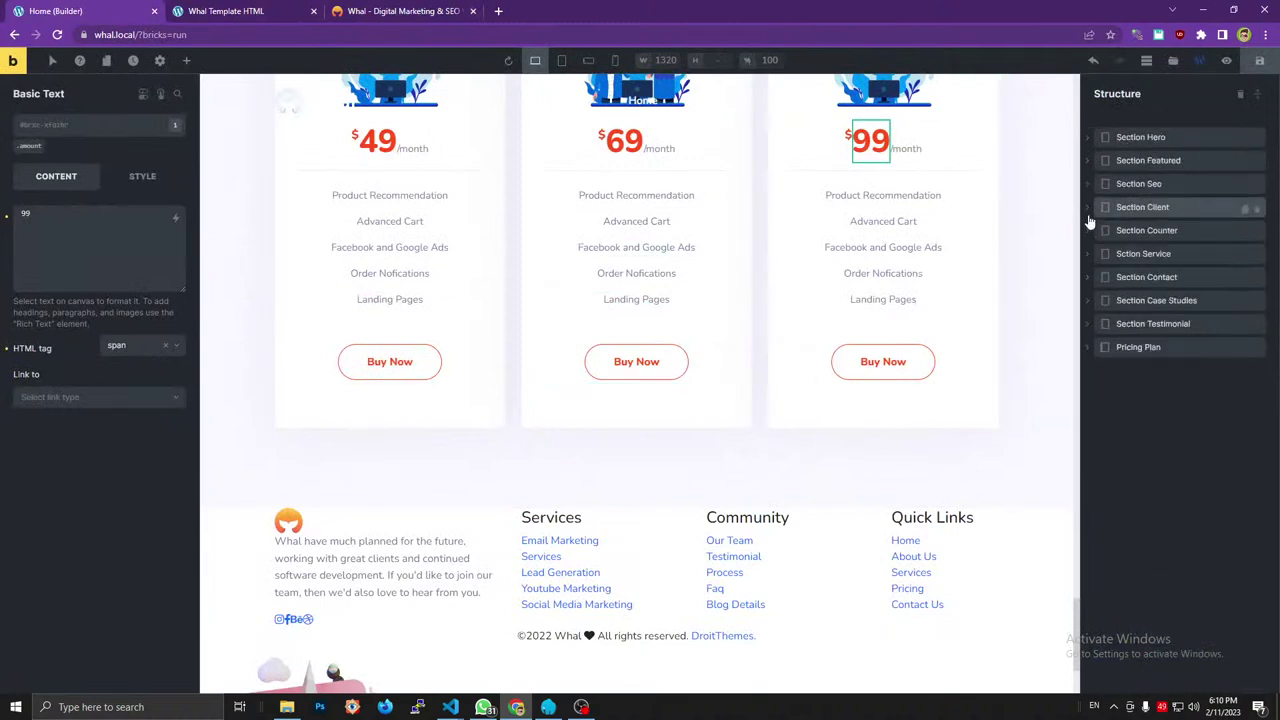
key(Escape)
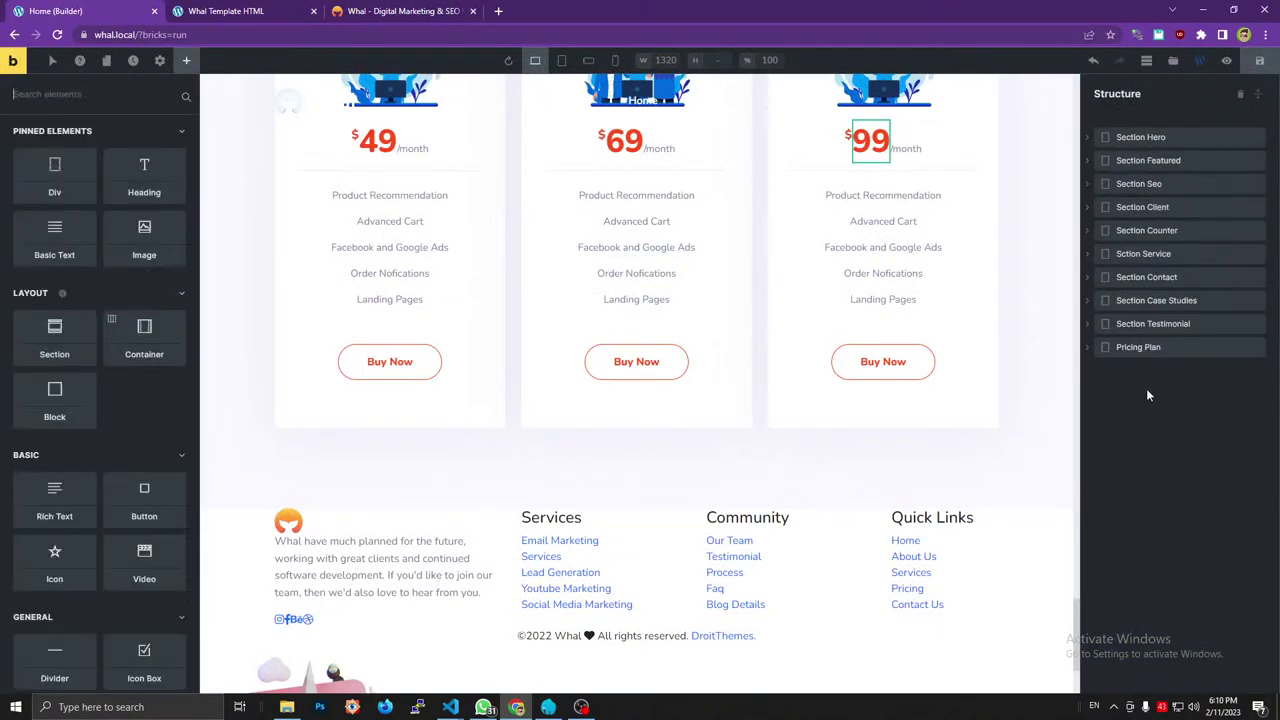
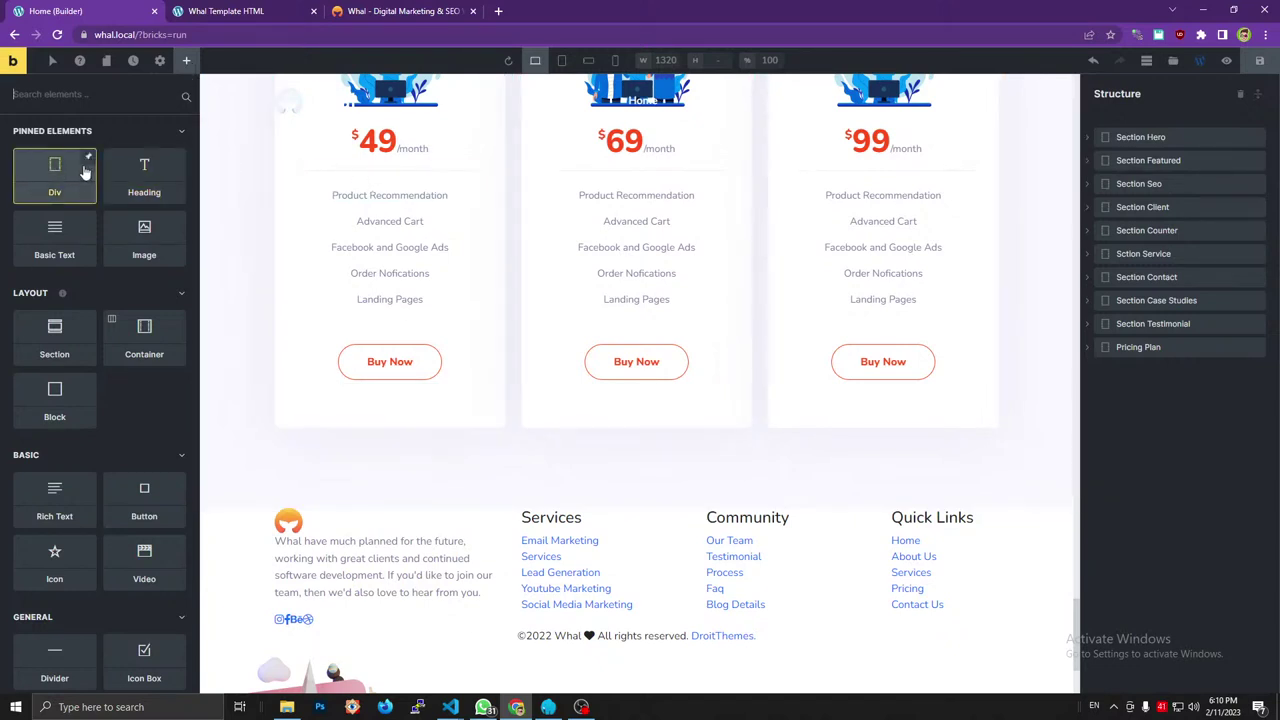
Add a Div below Pricing Plan, name it Section Blog List, and give it the section tag.
drag(85, 172, 1137, 408)
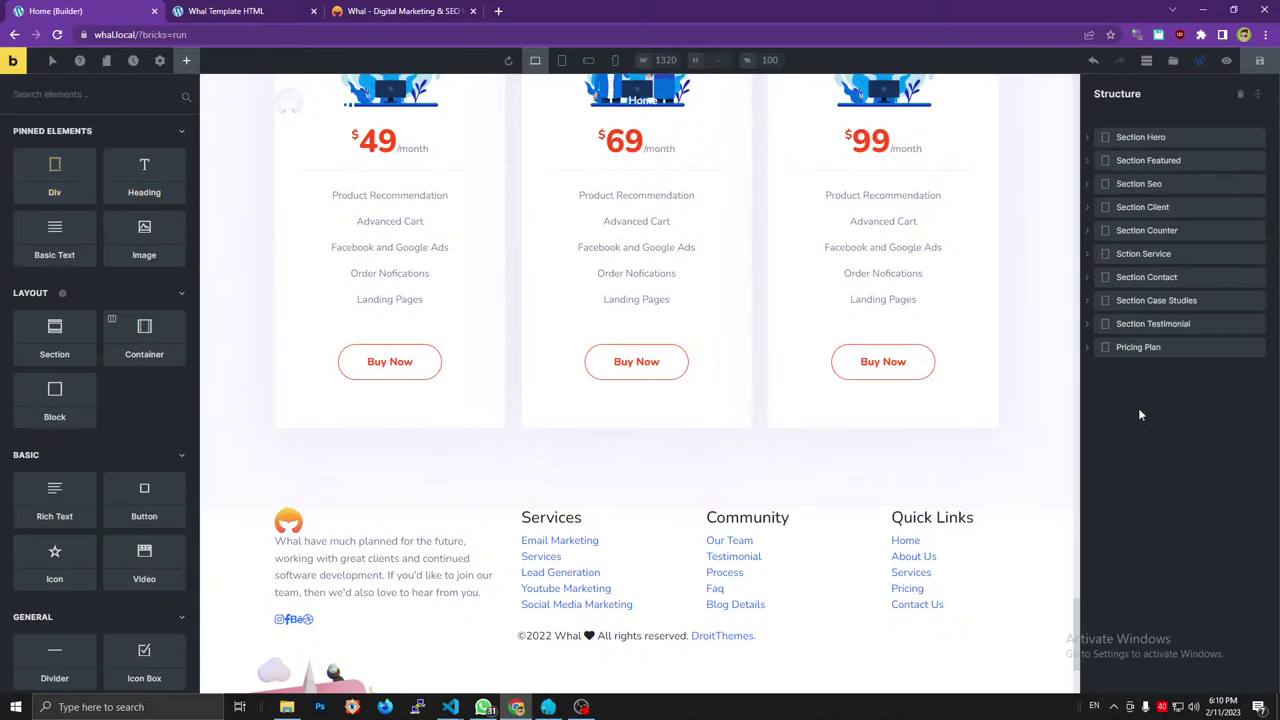
drag(58, 176, 1121, 372)
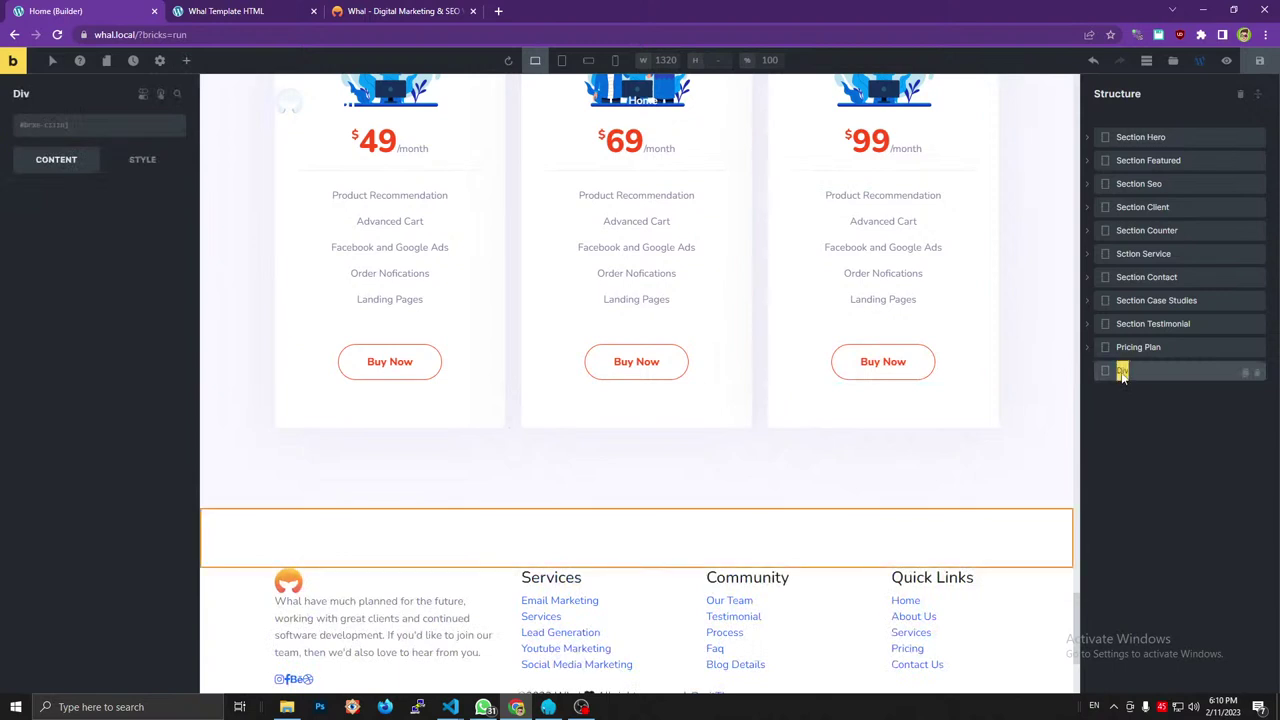
text(Section)
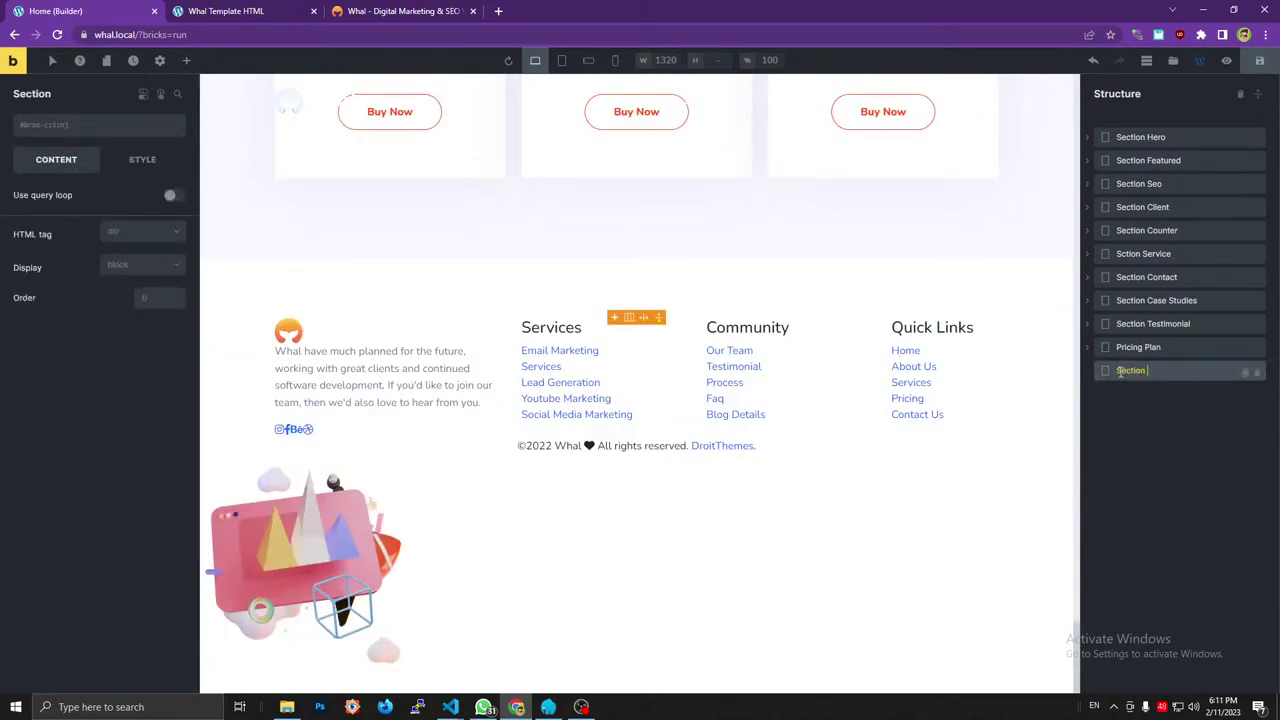
text( Blog List)
click(110, 237)
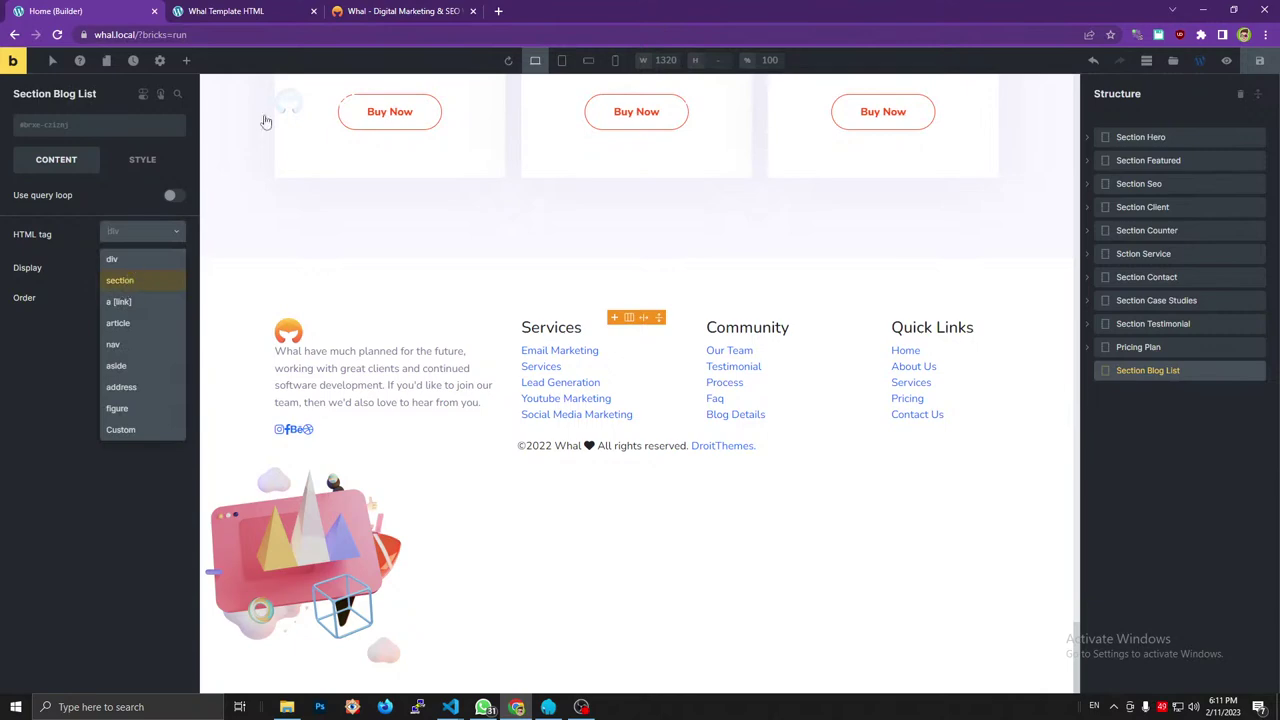
click(372, 8)
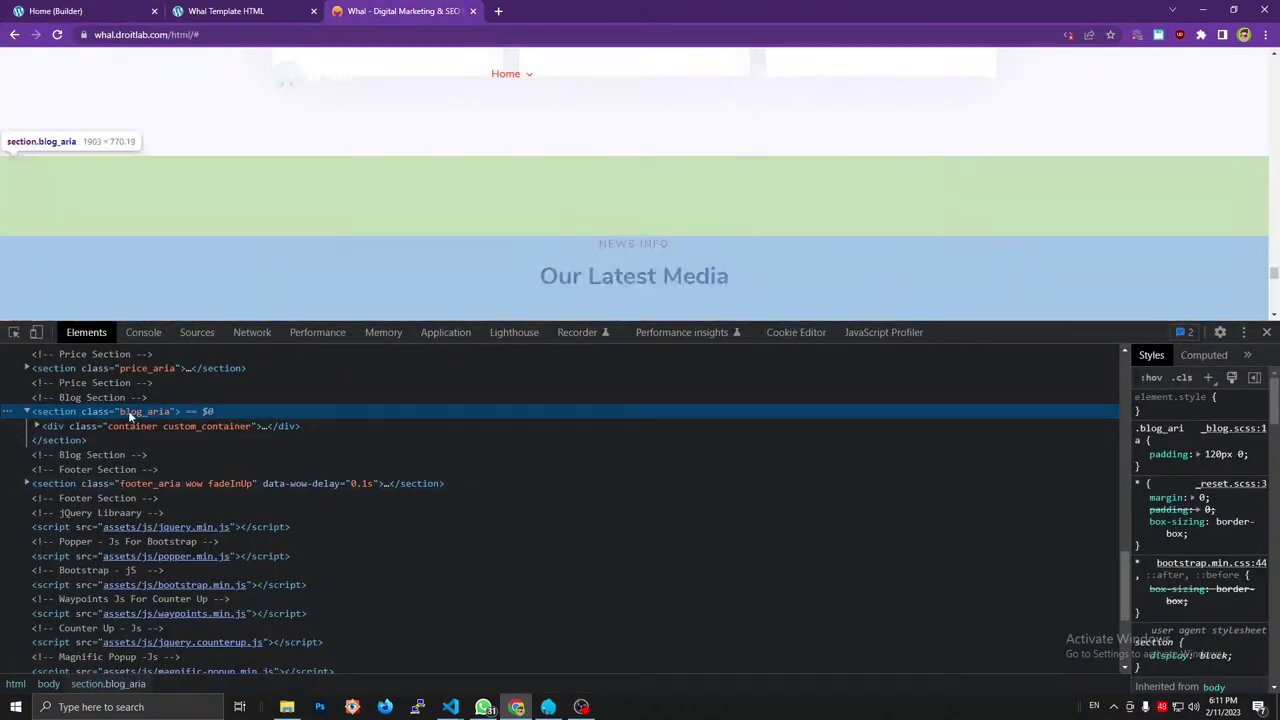
Give Section Blog List the global CSS class blog_aria.
click(60, 10)
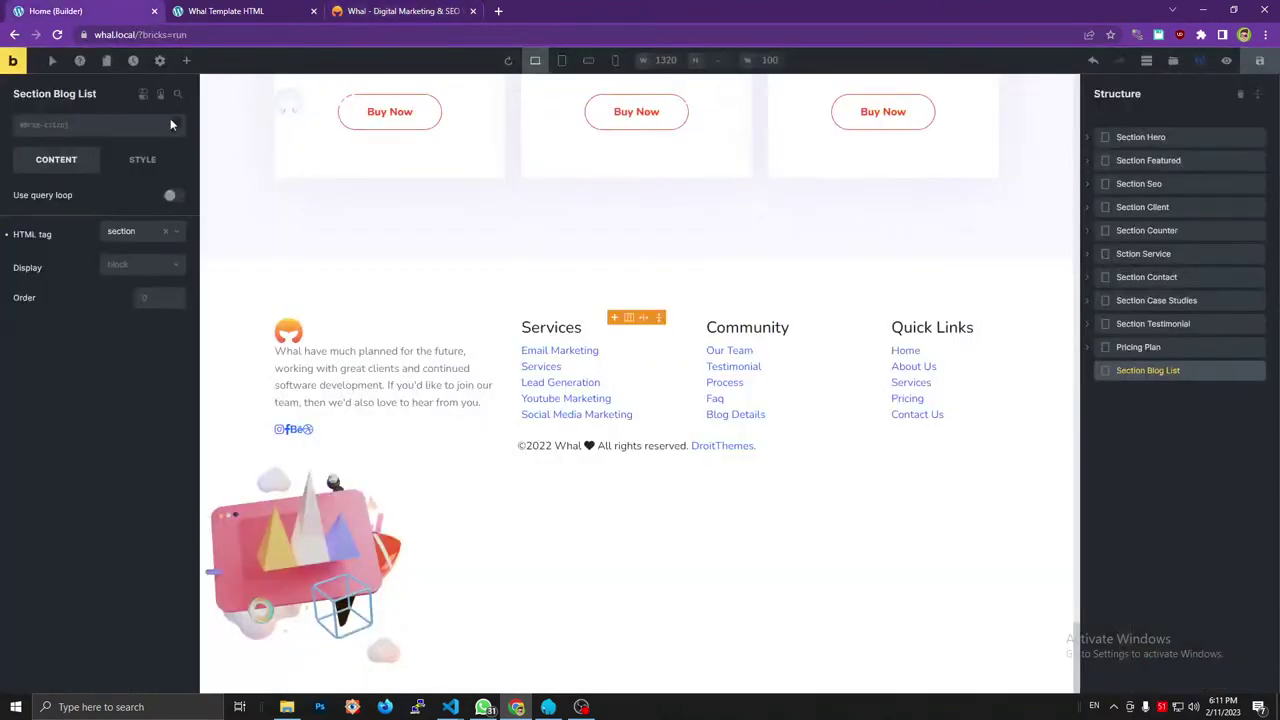
click(90, 128)
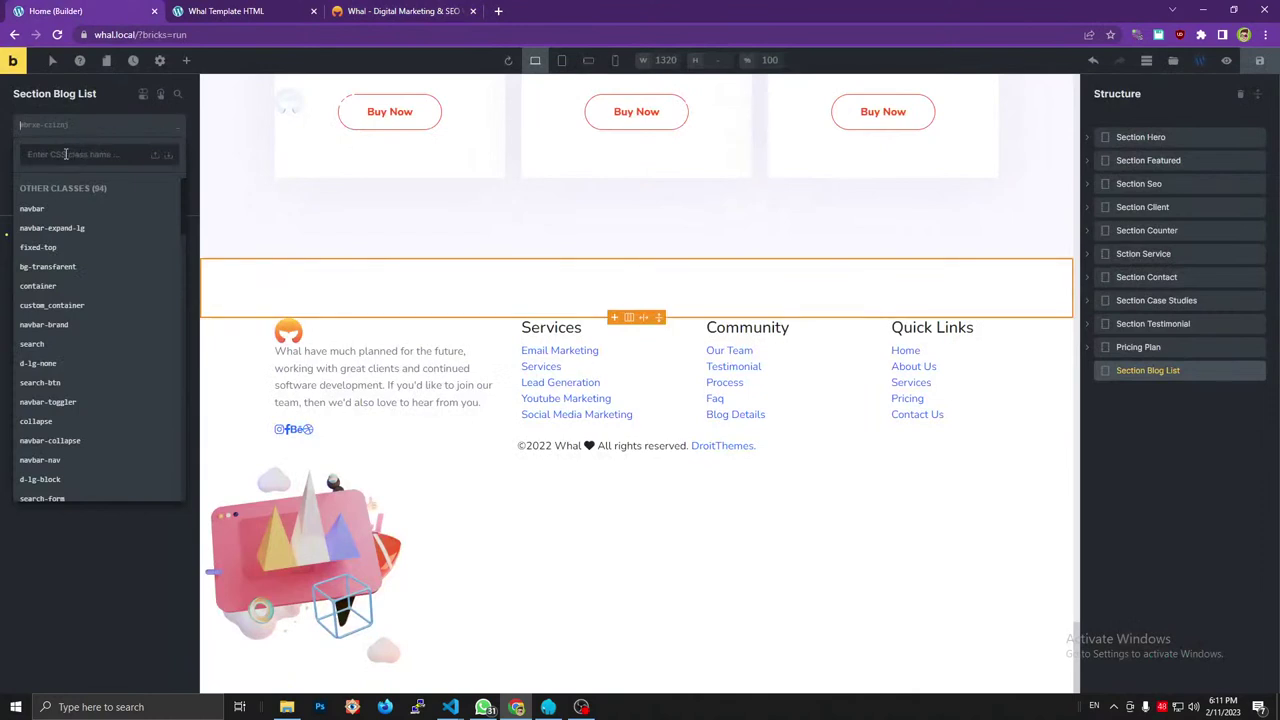
click(66, 154)
text(blog_area)
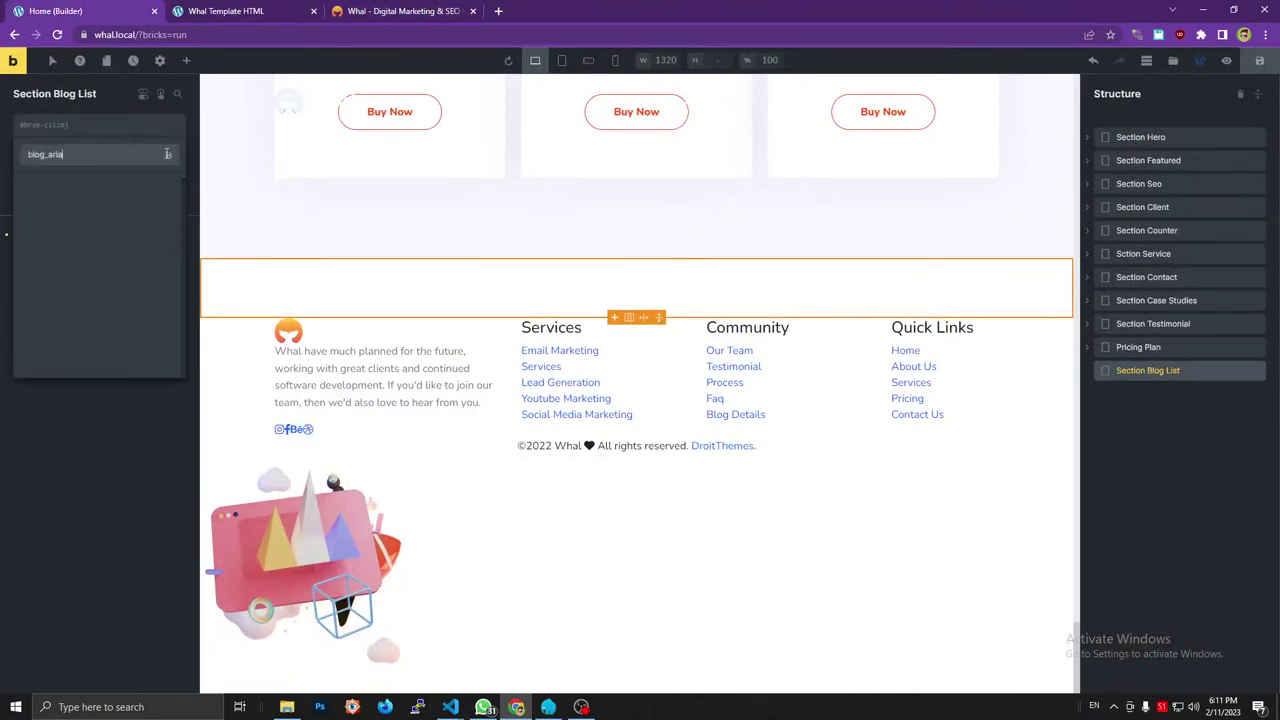
key(Return)
click(420, 9)
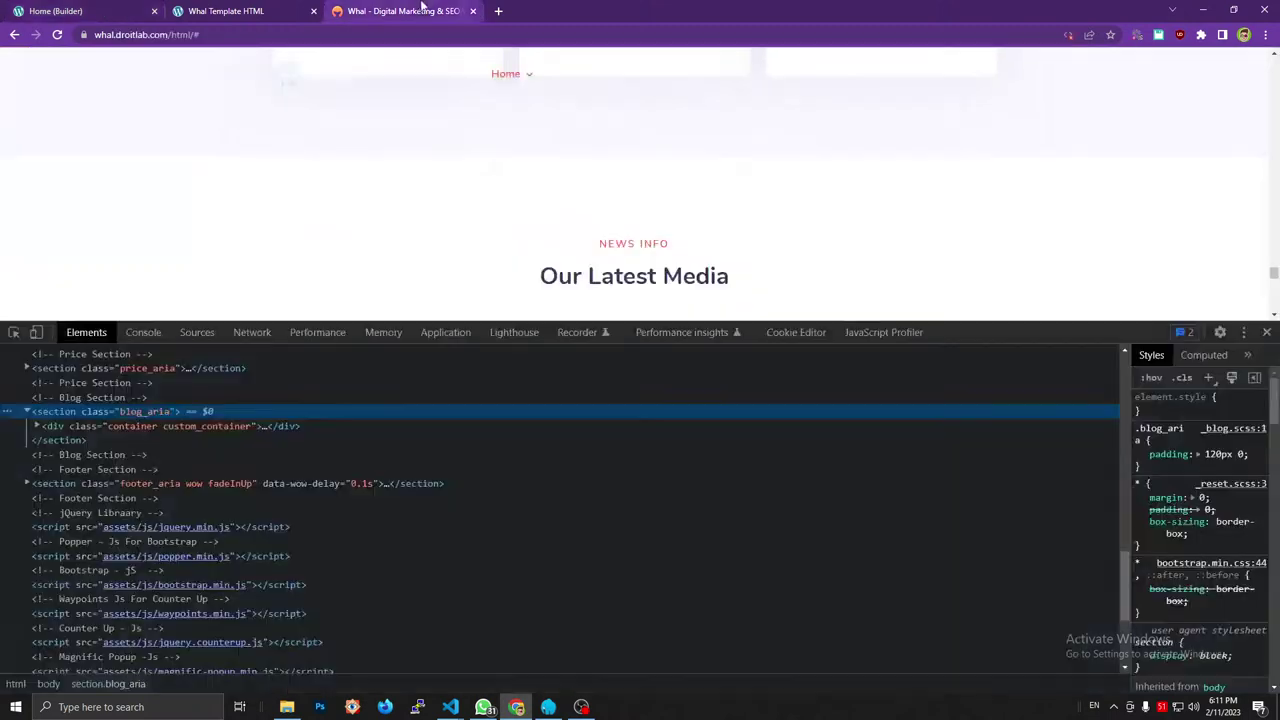
click(55, 10)
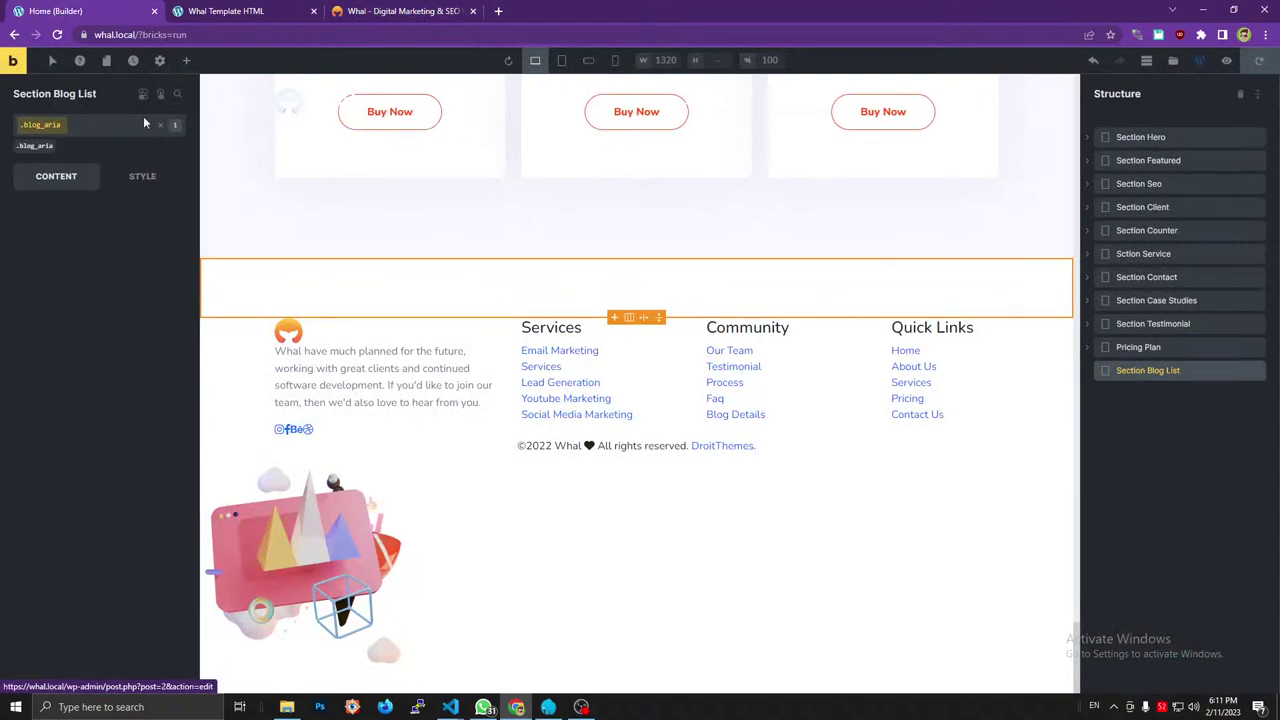
key(Return)
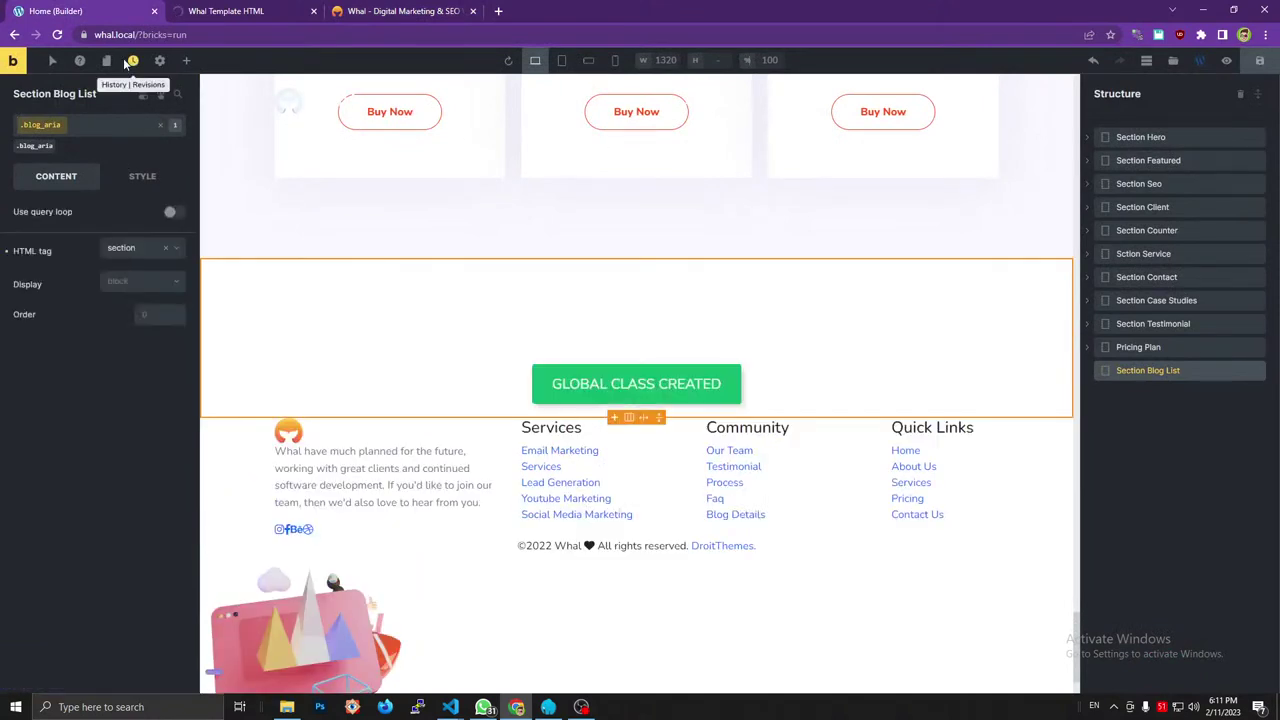
Clear the edit history and delete all saved revisions.
click(130, 62)
click(142, 129)
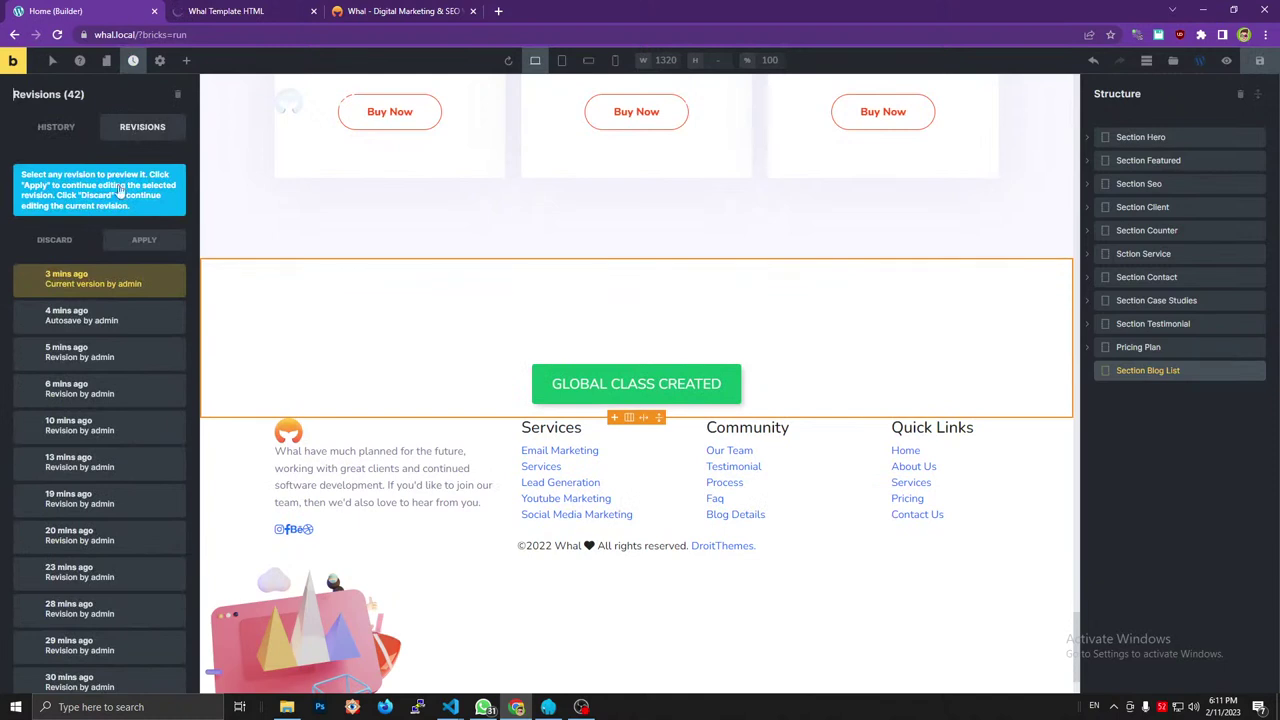
click(90, 130)
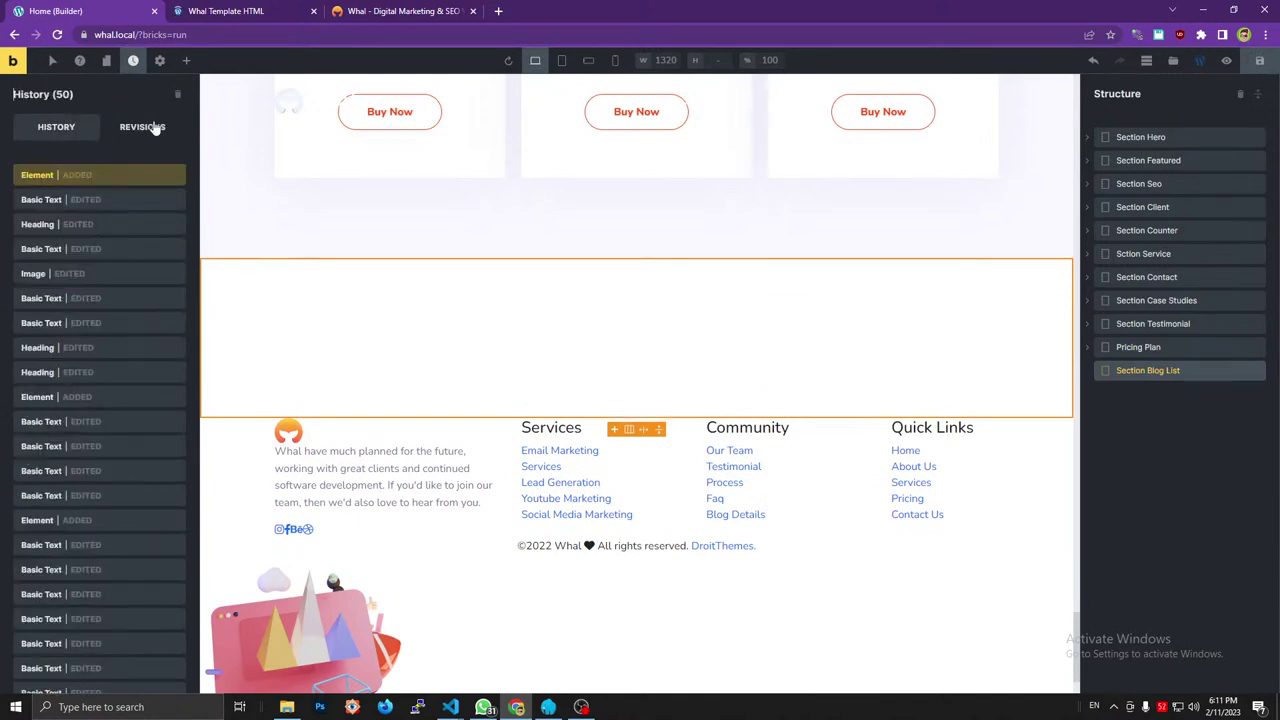
click(148, 128)
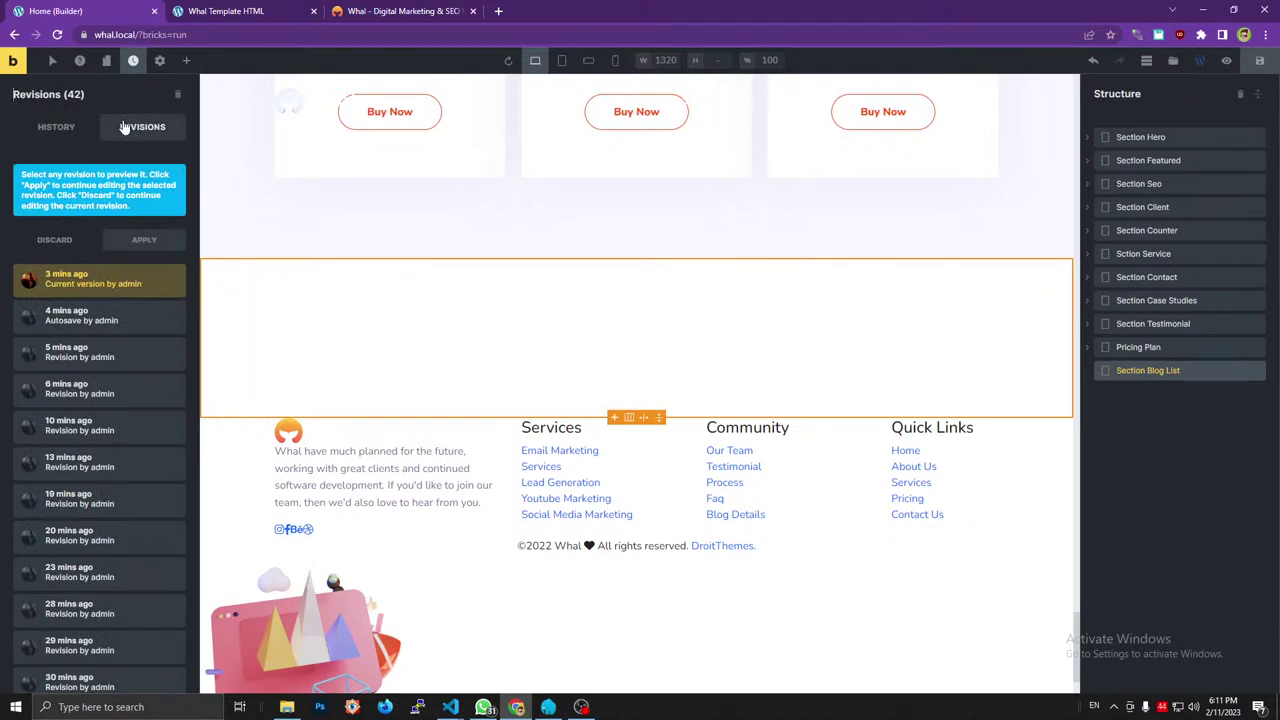
click(58, 128)
click(120, 128)
click(63, 128)
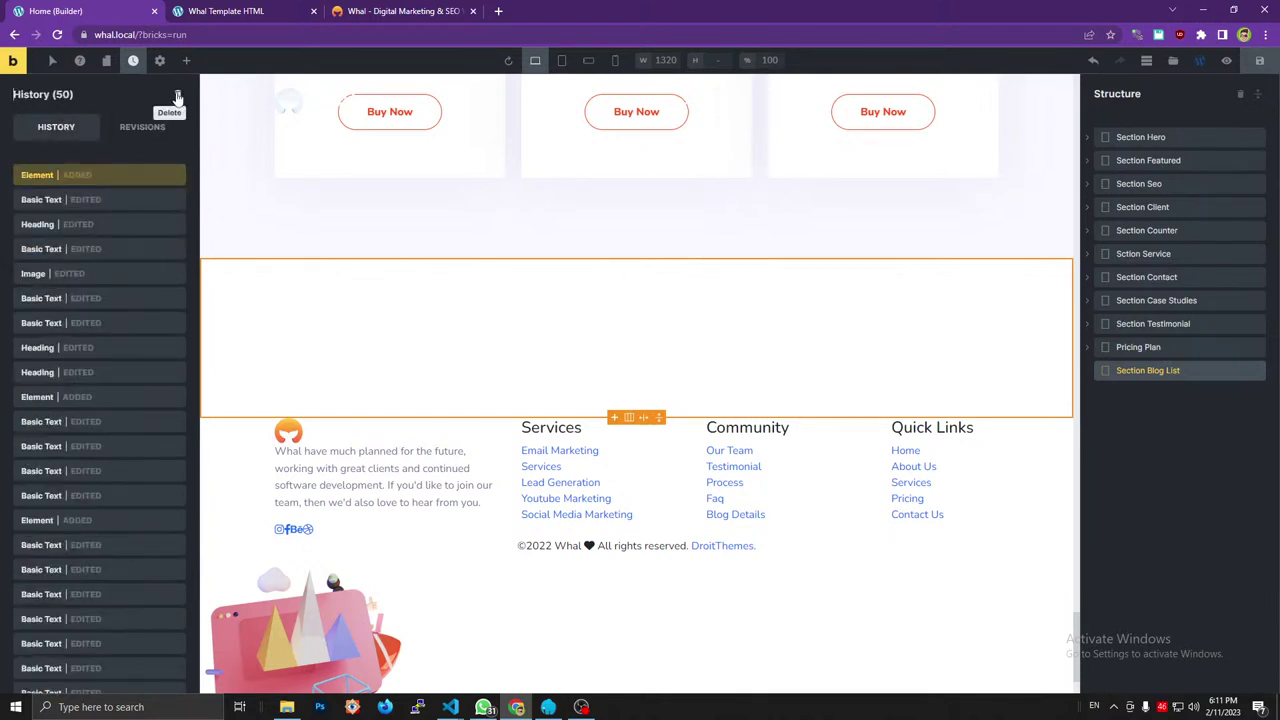
click(177, 97)
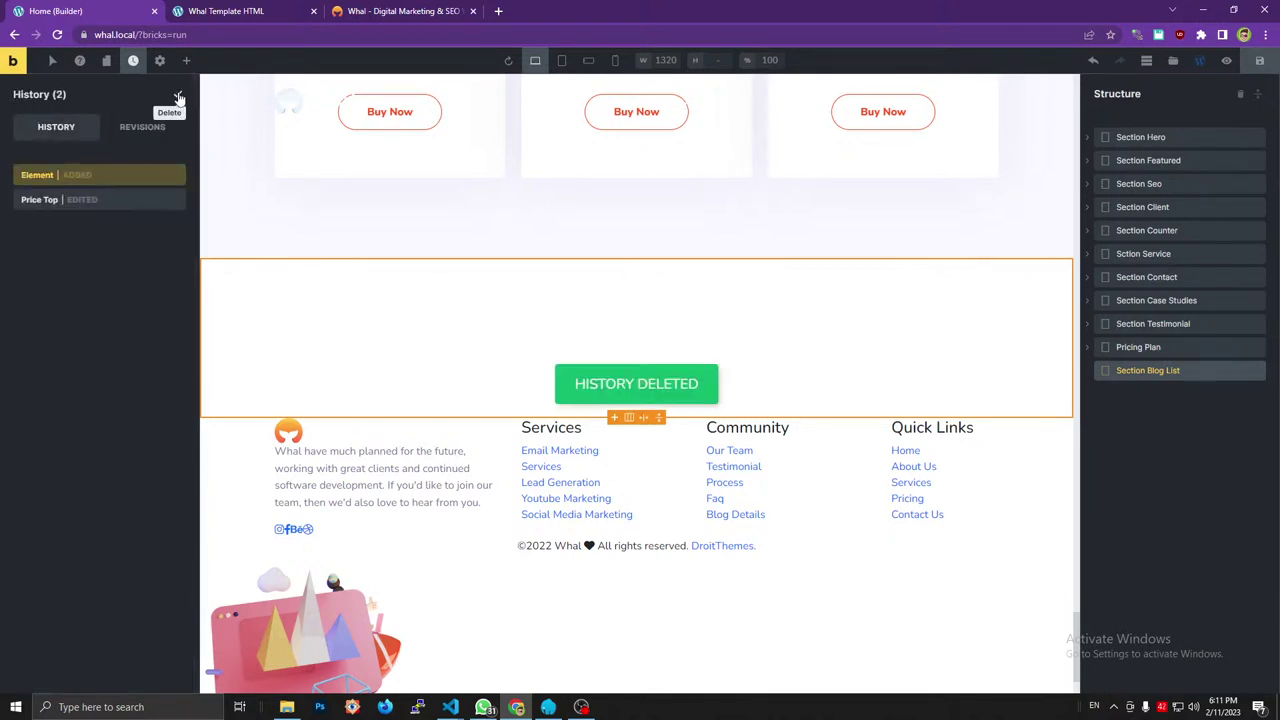
click(177, 97)
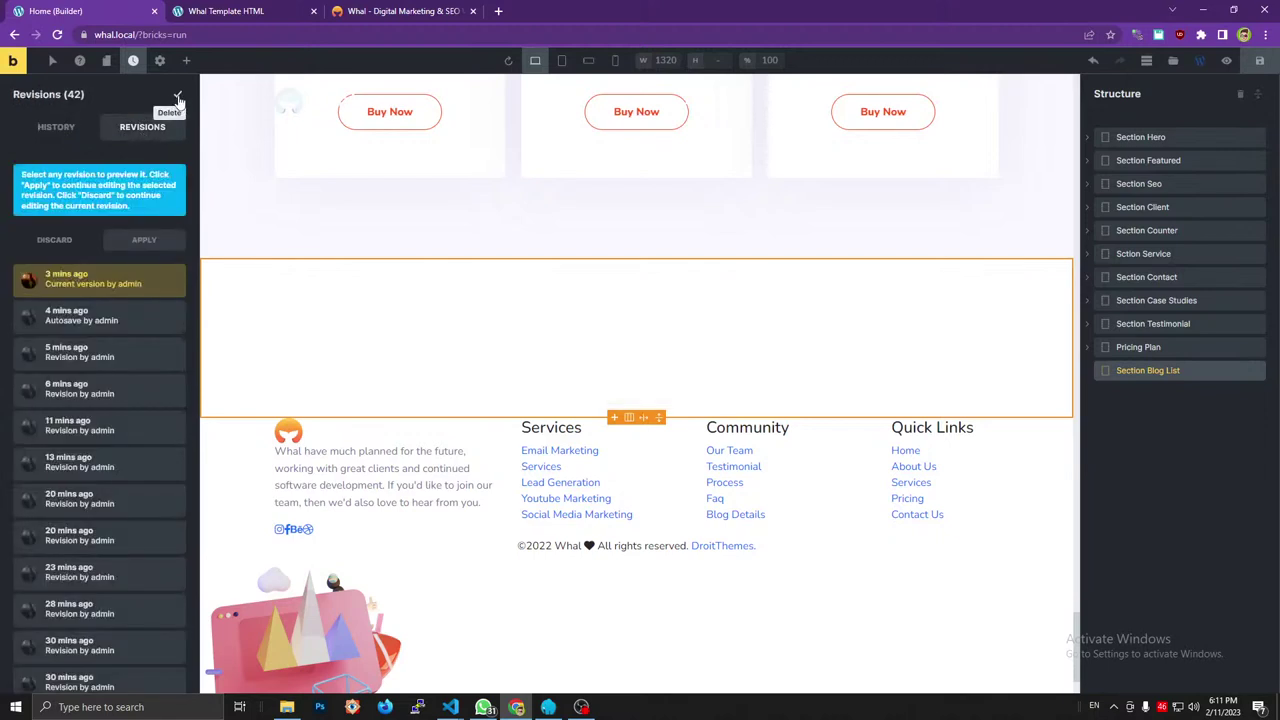
click(174, 97)
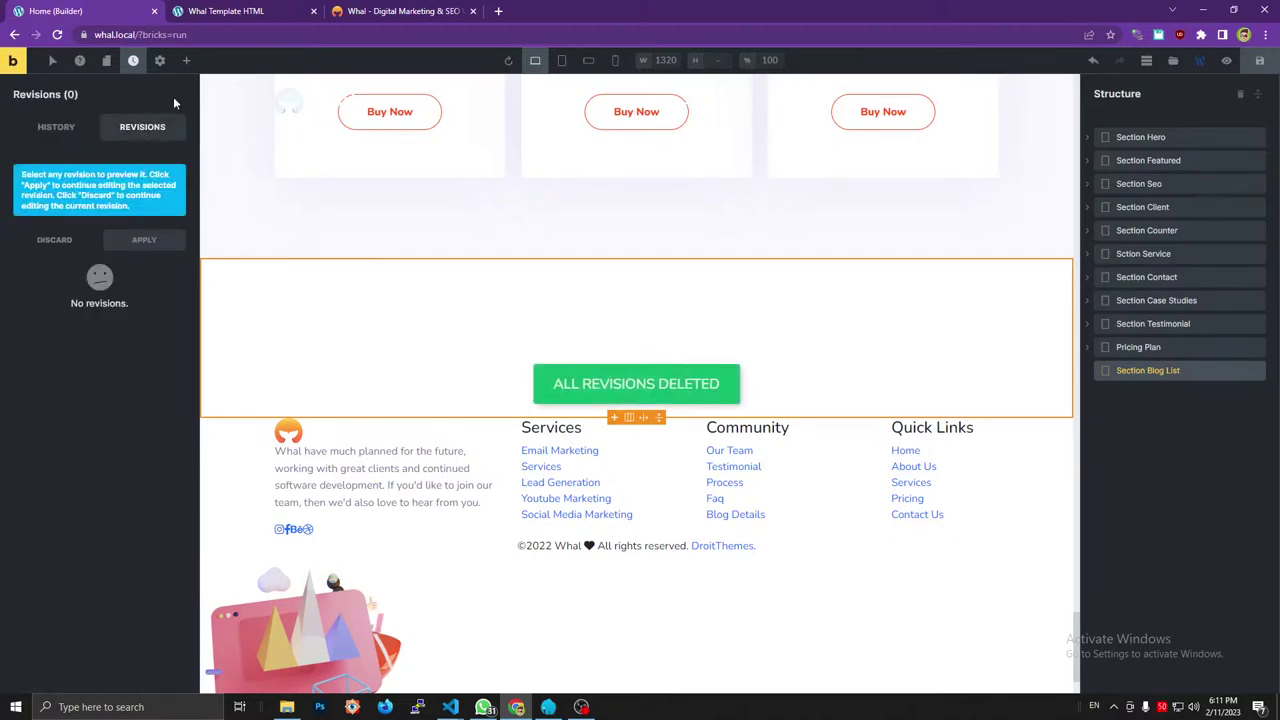
Save the page and reload the builder.
click(1158, 371)
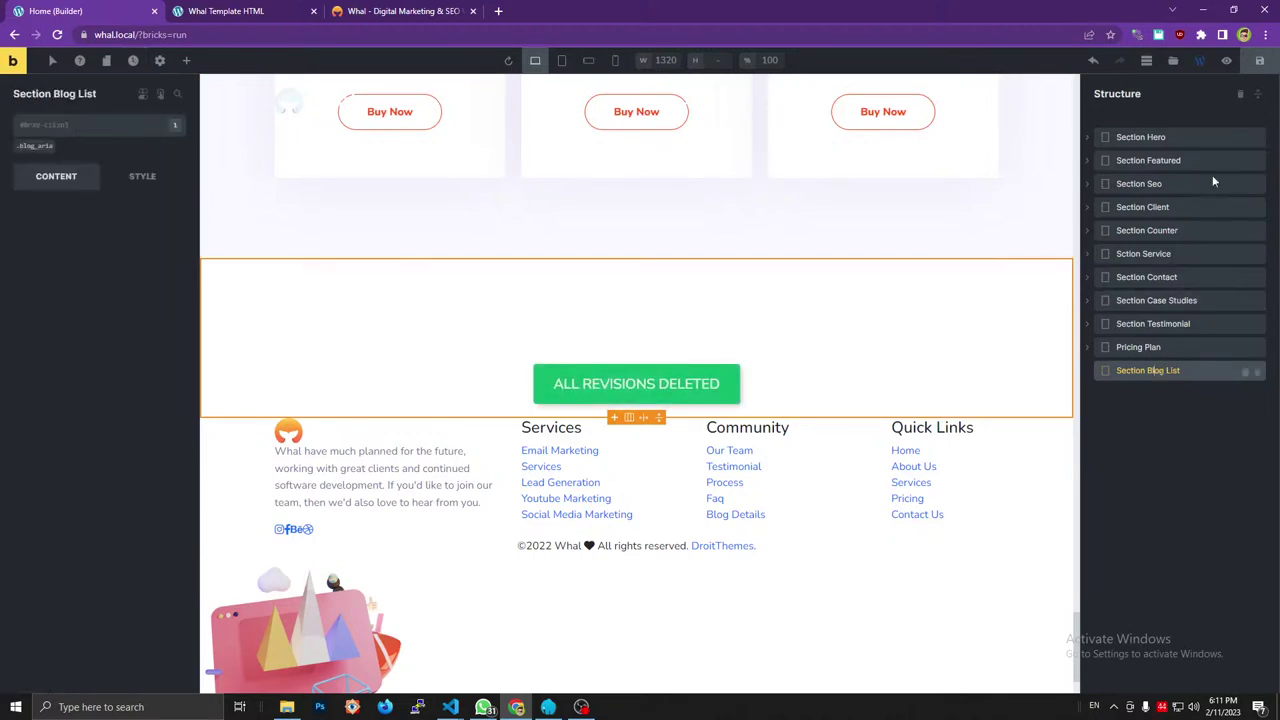
click(1259, 60)
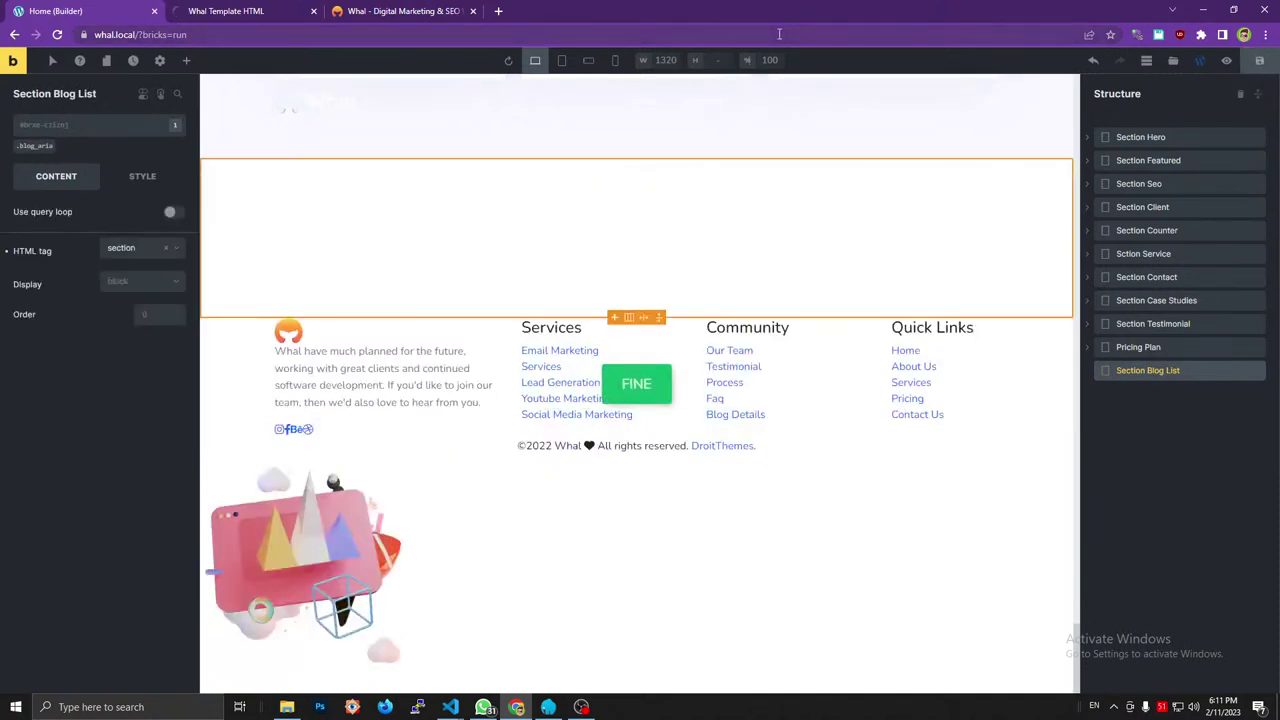
click(779, 34)
key(Return)
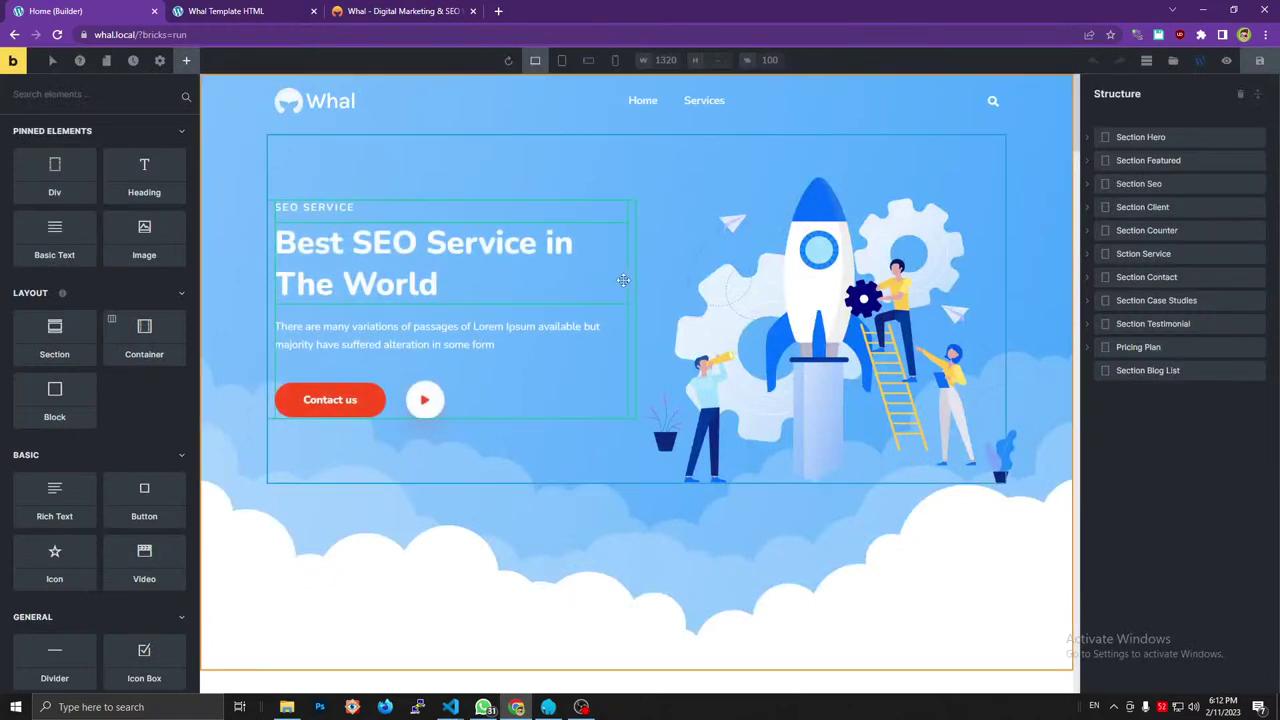
Select Section Blog List, inspect the reference blog section's container in DevTools, and show the elements list.
click(1162, 372)
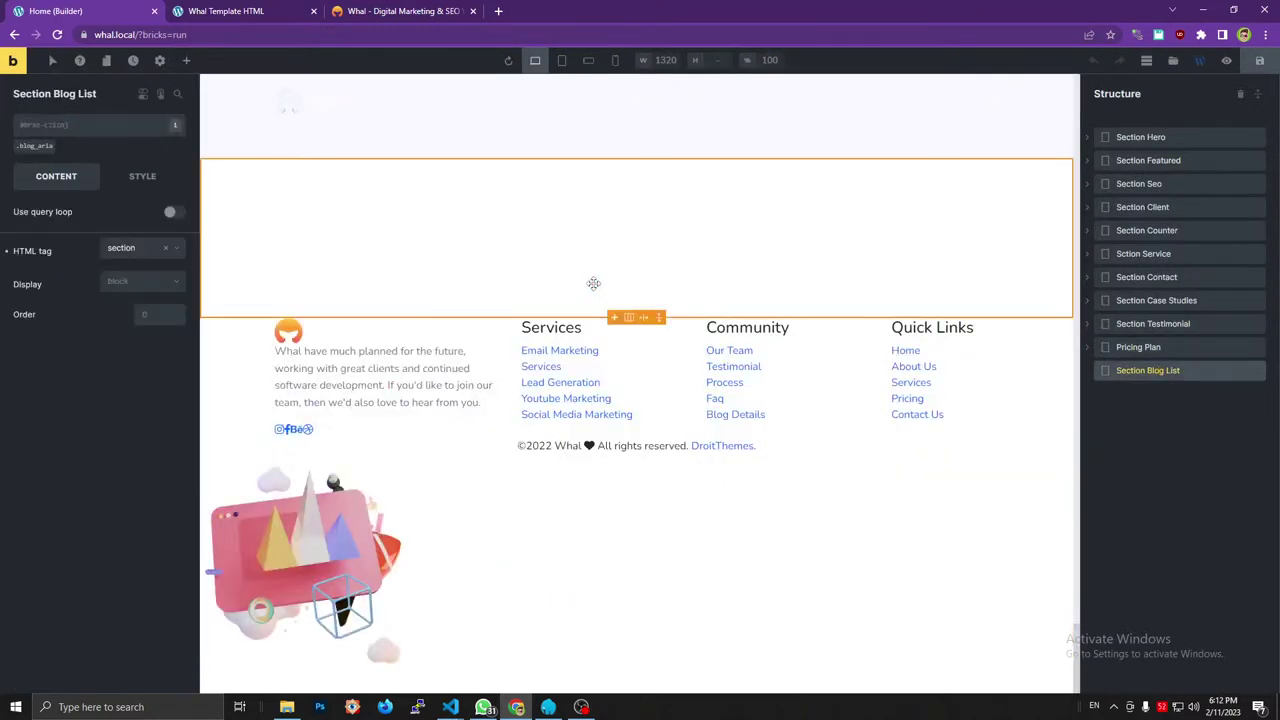
scroll(593, 283, up, 4)
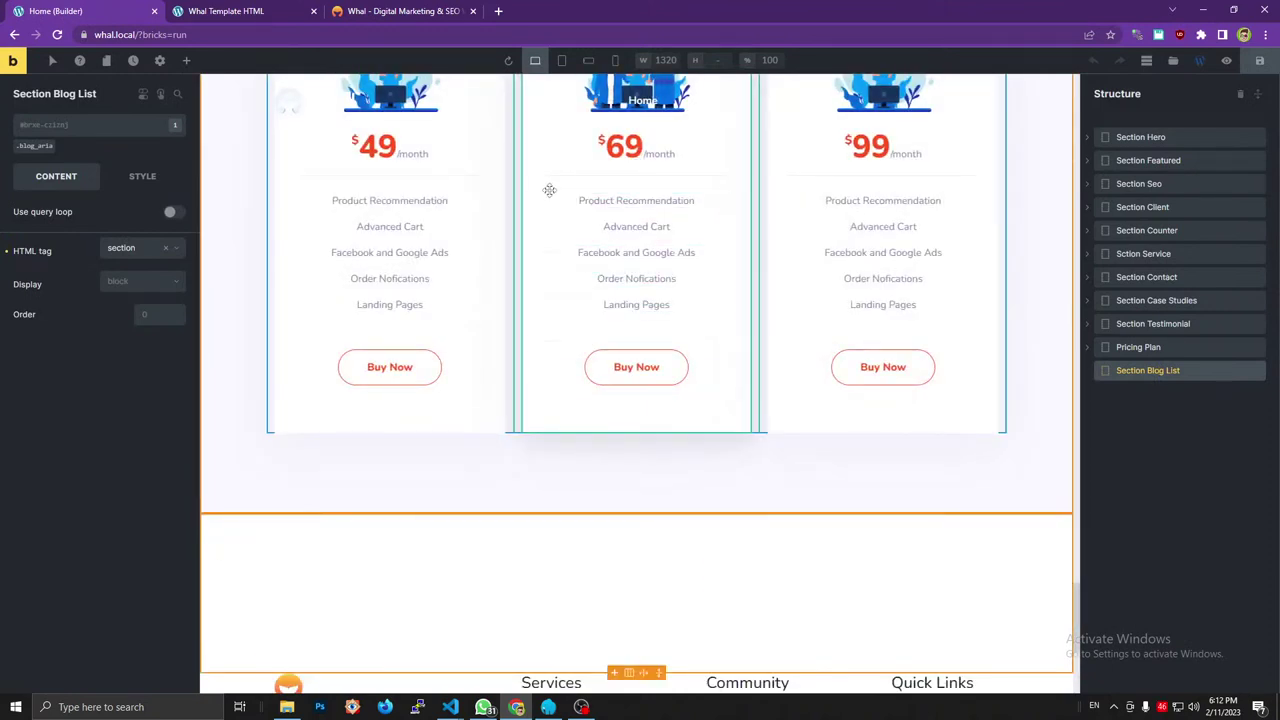
click(427, 10)
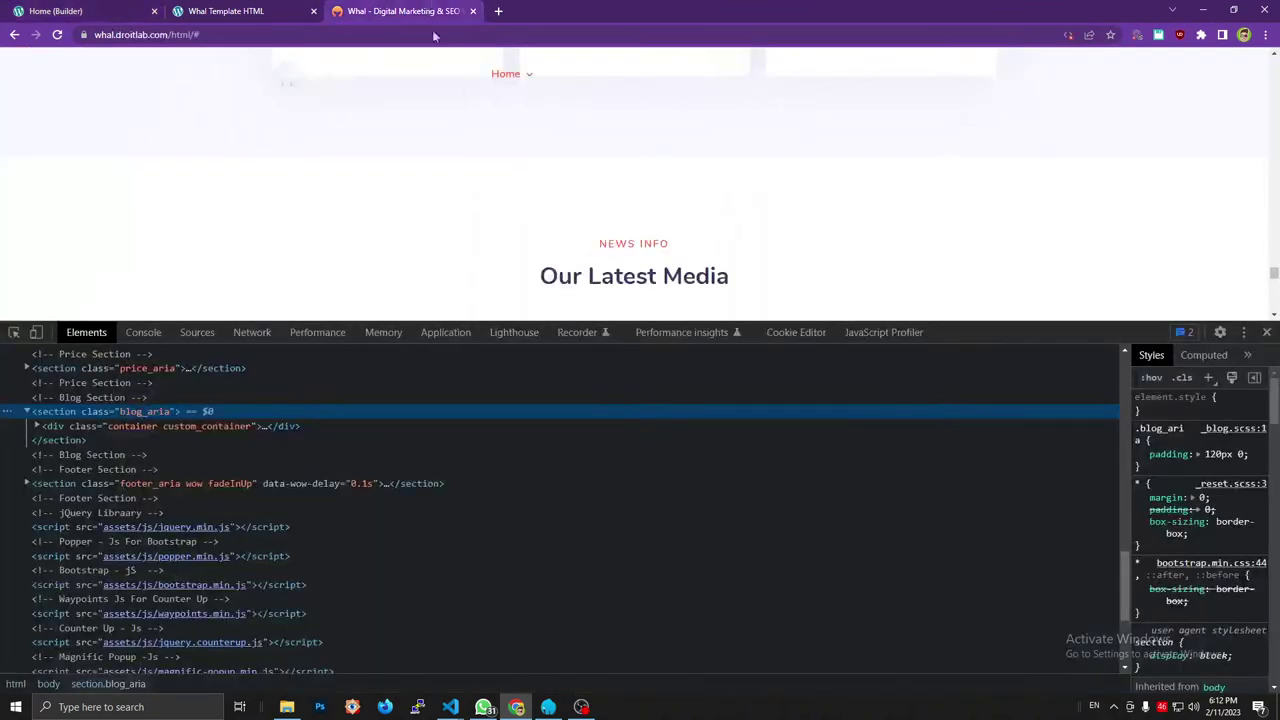
click(615, 236)
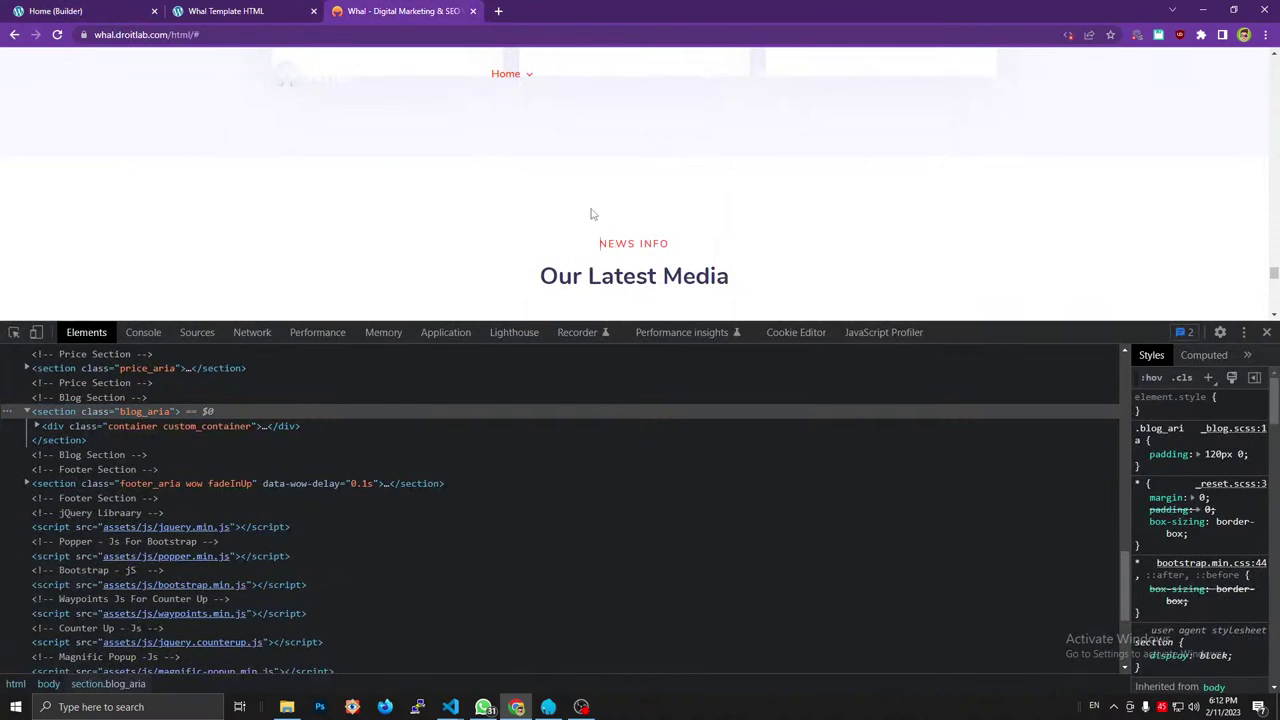
key(ctrl+shift+c)
click(600, 207)
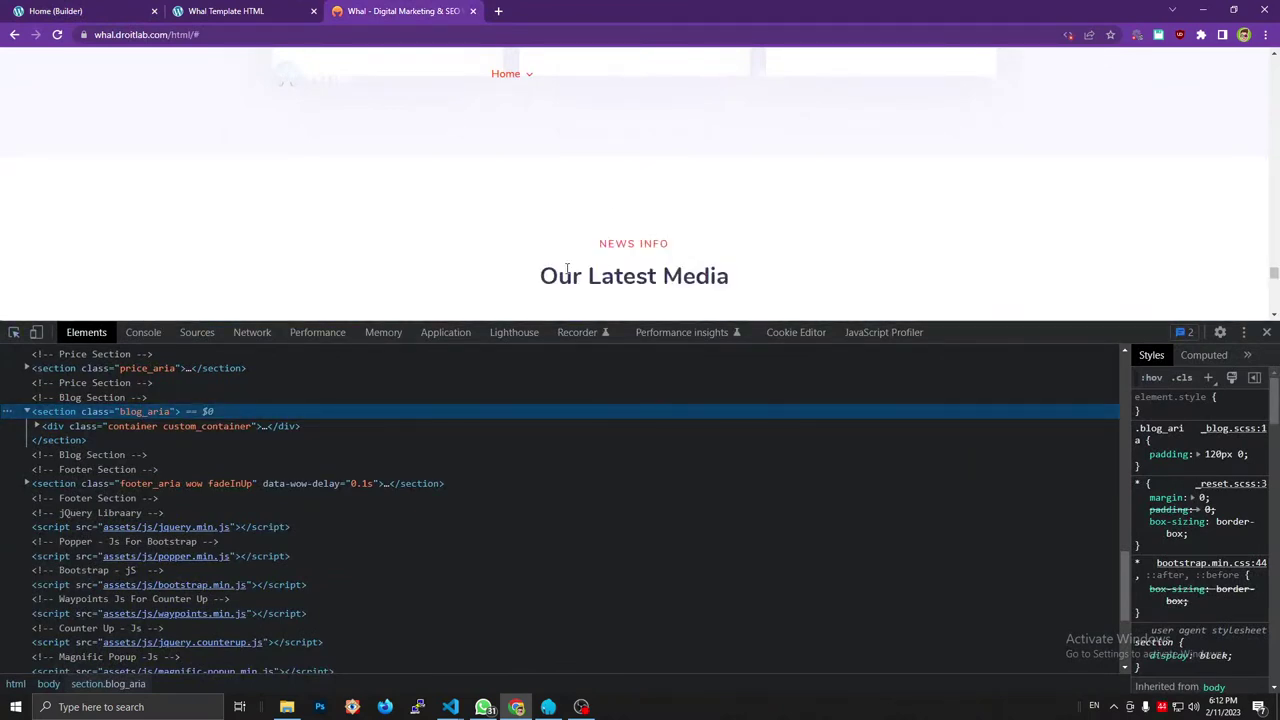
click(153, 426)
key(Right)
click(136, 11)
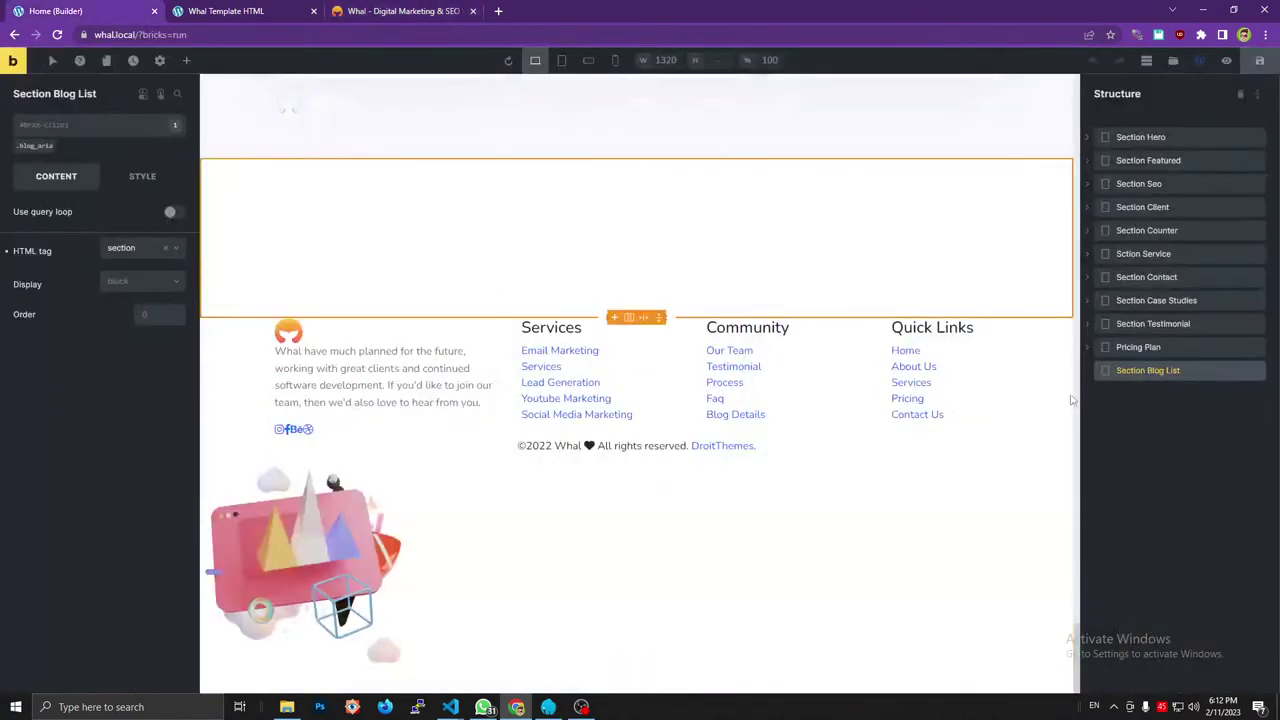
click(186, 61)
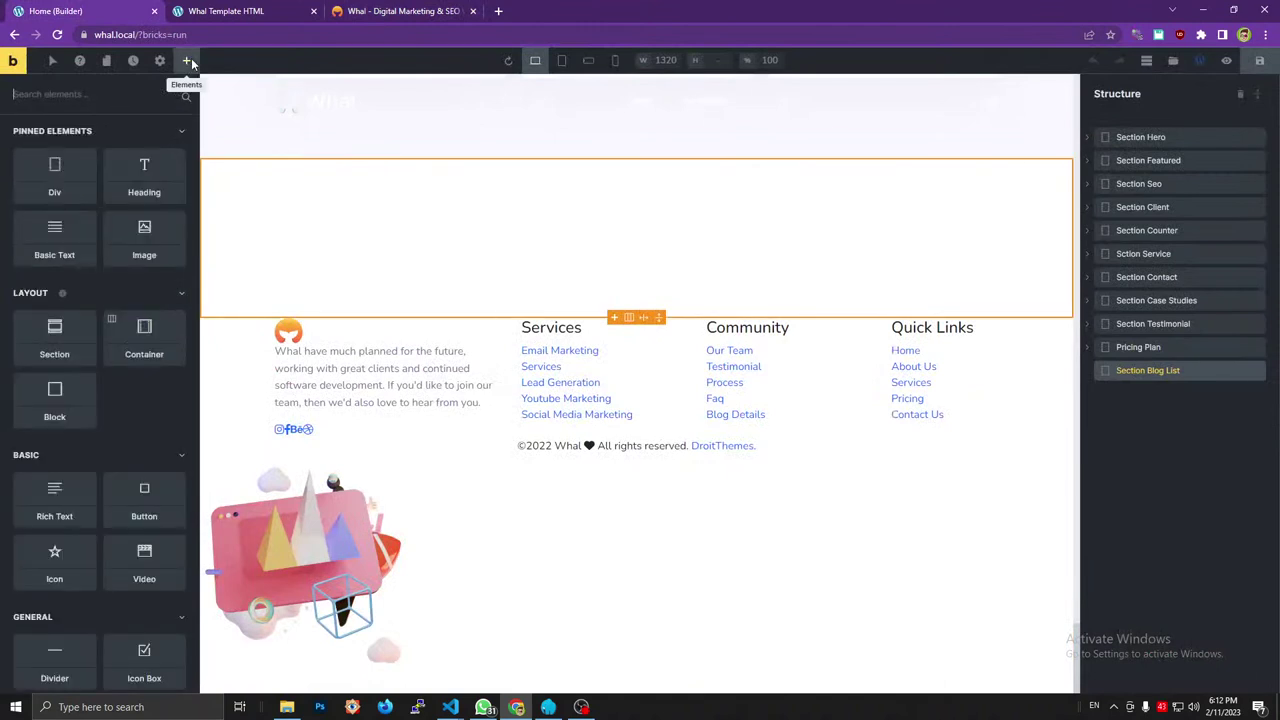
Add a div inside Section Blog List and name it Container.
click(1087, 371)
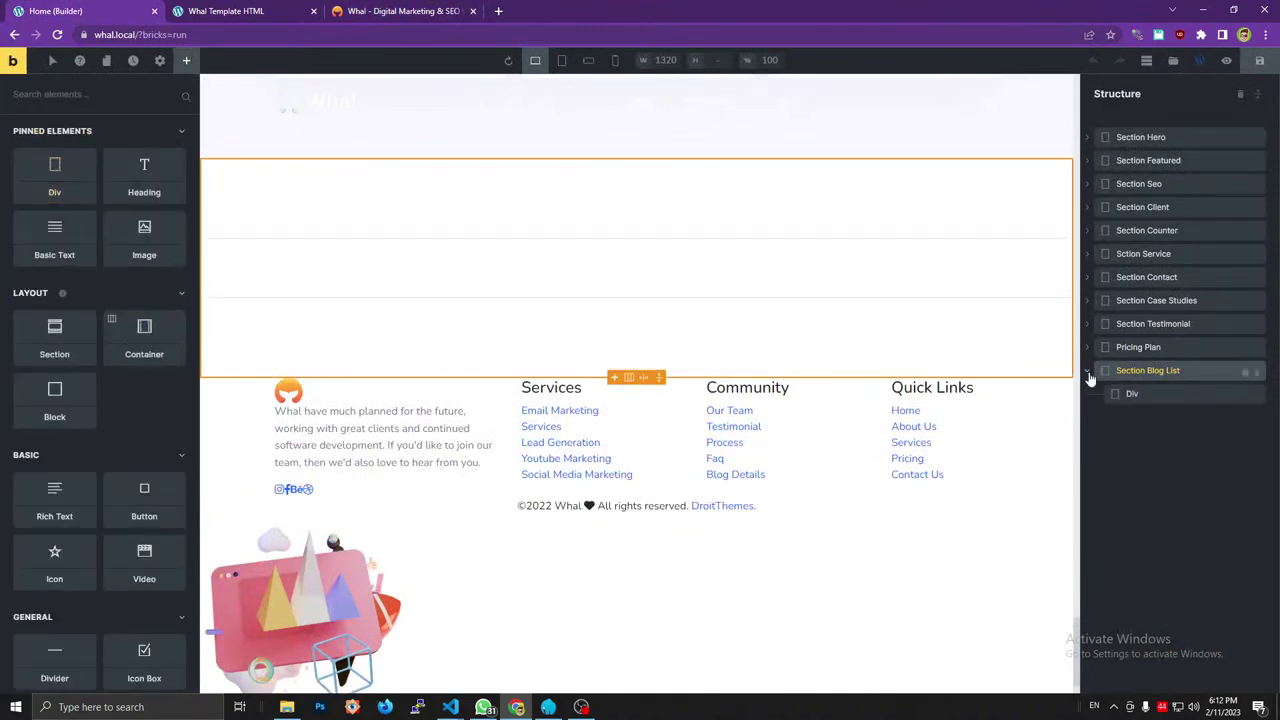
click(1133, 395)
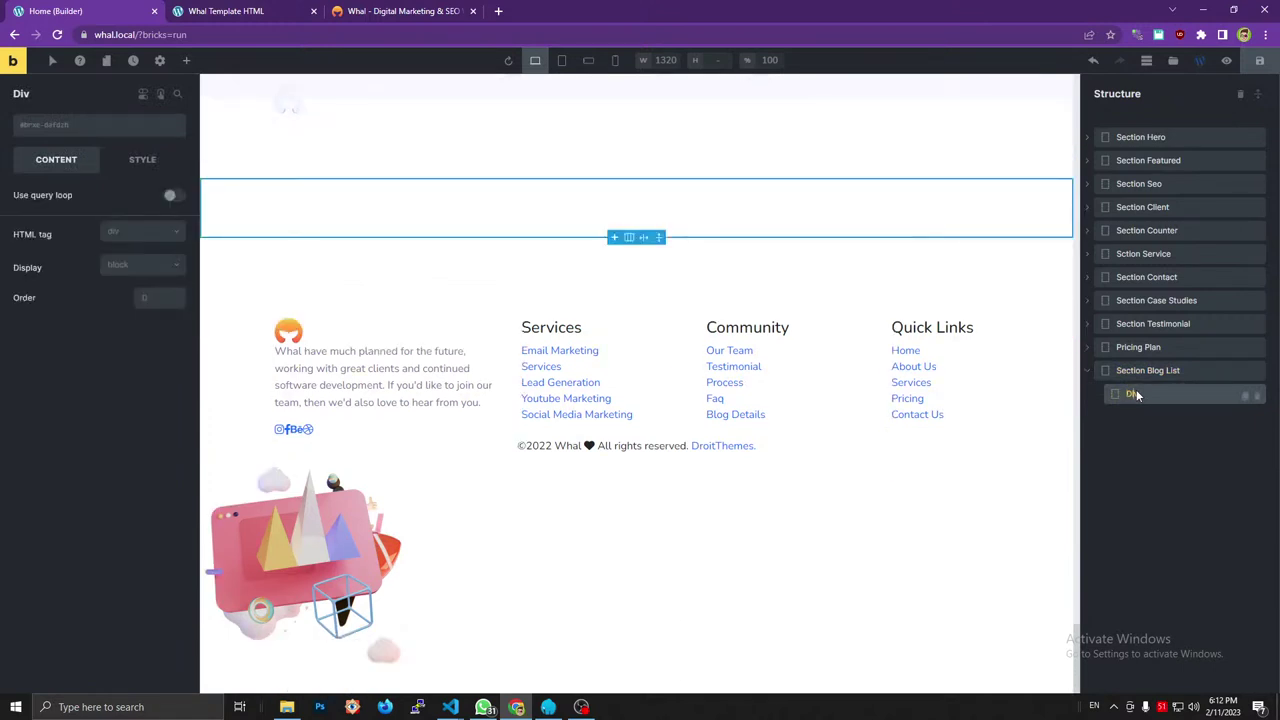
text(Container)
key(Return)
Give Container the classes container and custom_container.
click(181, 35)
key(ctrl+v)
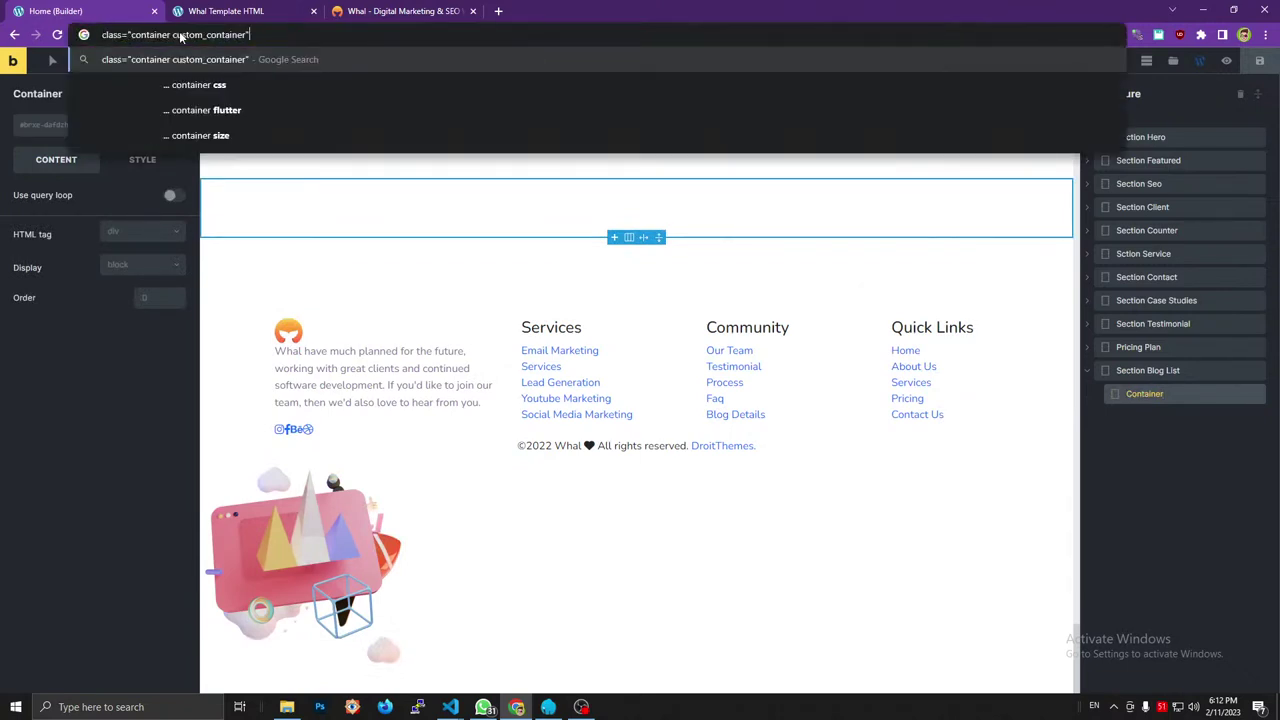
drag(173, 35, 133, 35)
key(BackSpace)
click(30, 126)
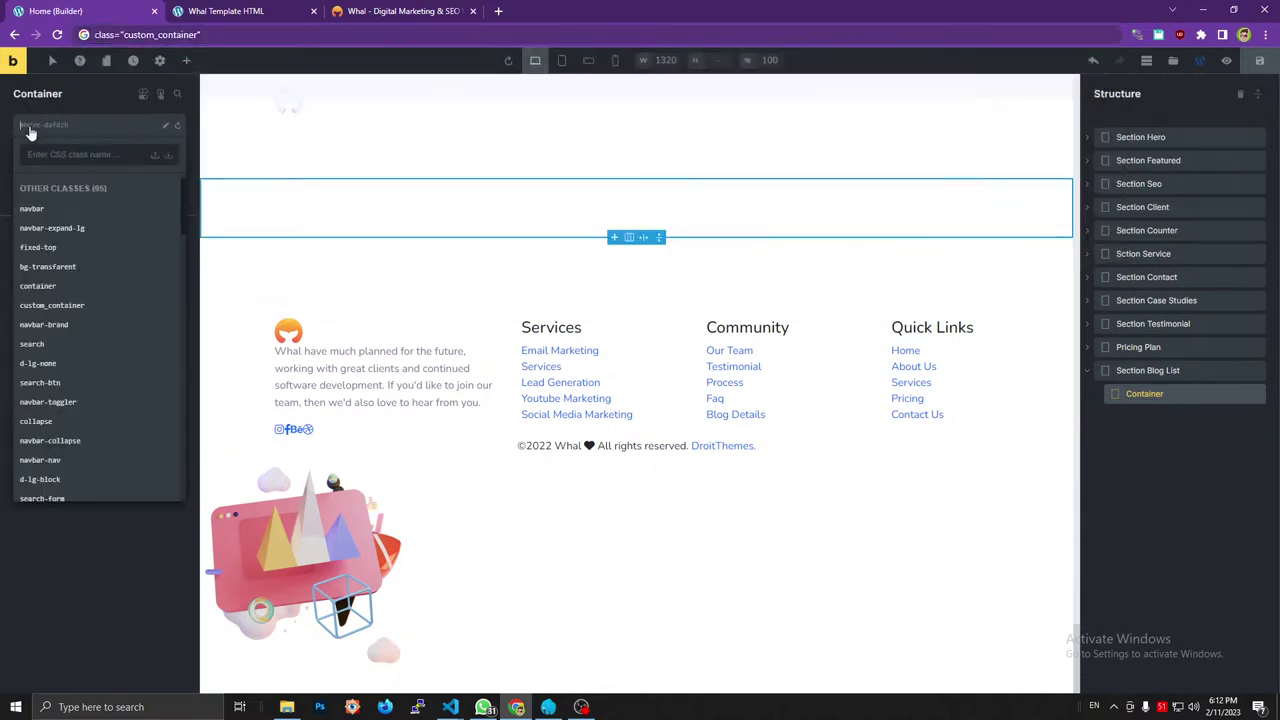
text(container)
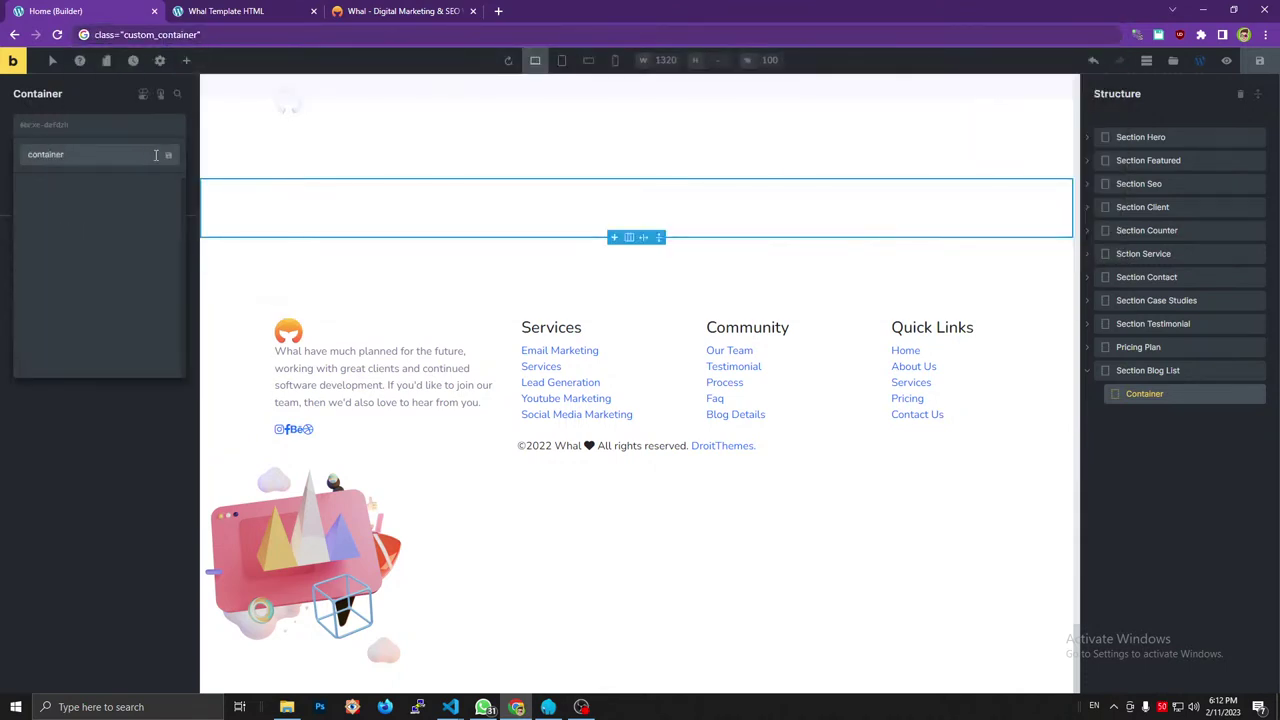
click(166, 154)
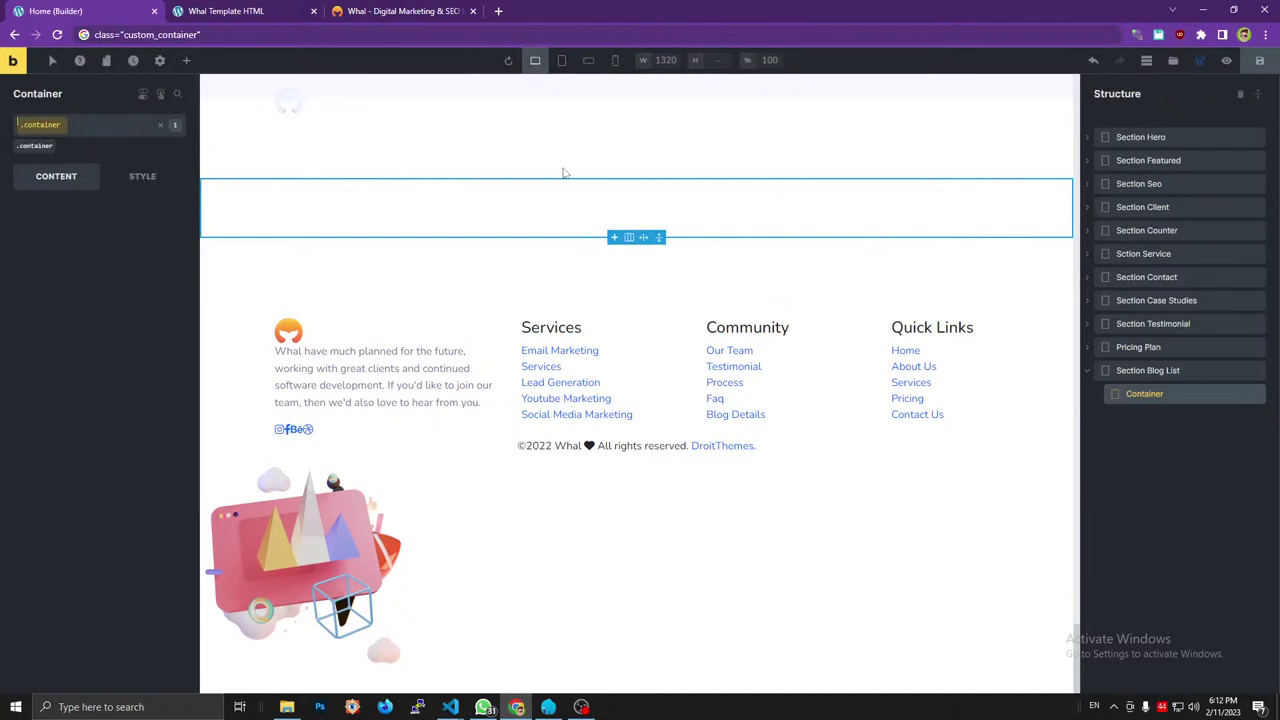
double_click(184, 35)
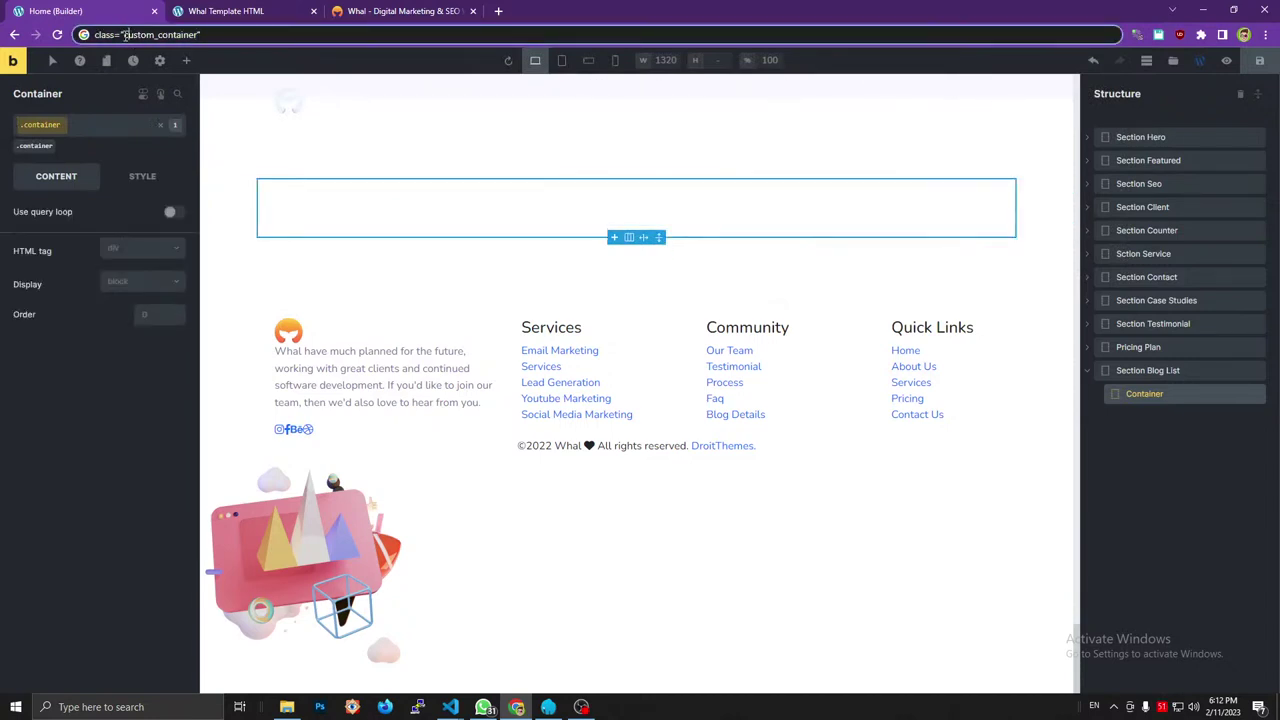
click(193, 35)
drag(199, 35, 122, 35)
key(BackSpace)
click(40, 135)
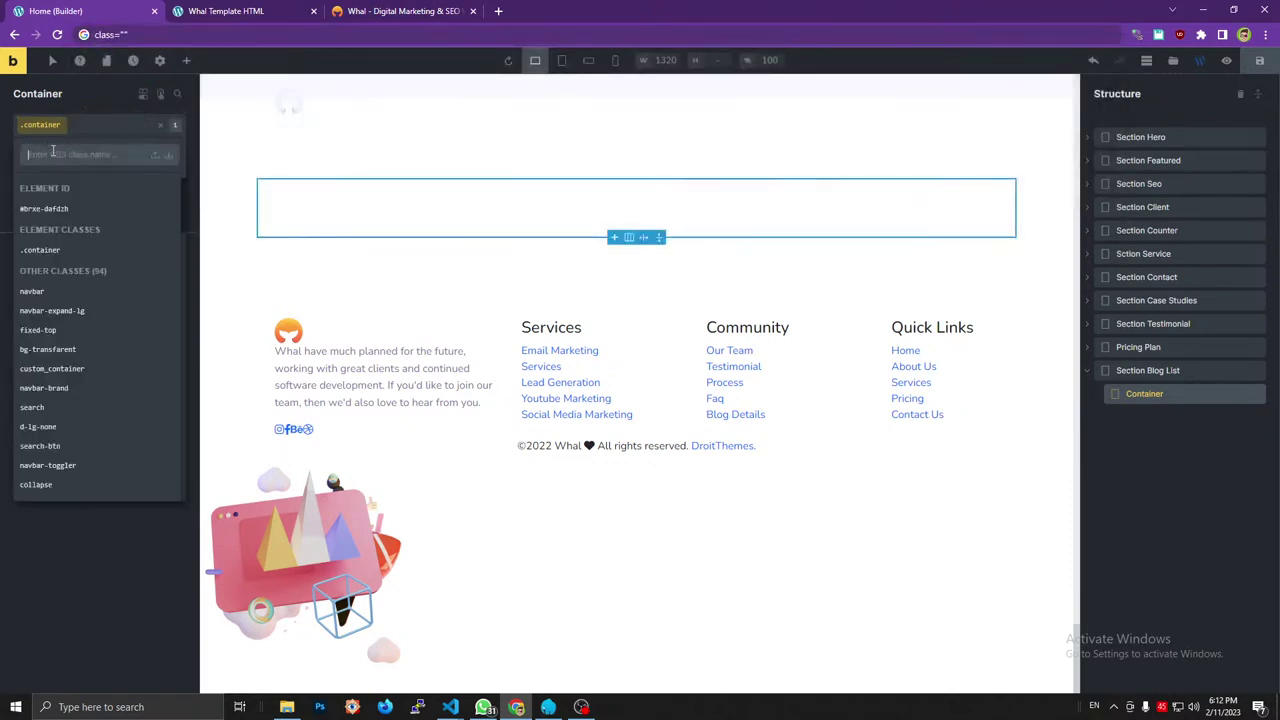
key(ctrl+v)
key(Return)
Expand the live Whal blog section's row, col-lg-12 column and section title in DevTools.
click(400, 11)
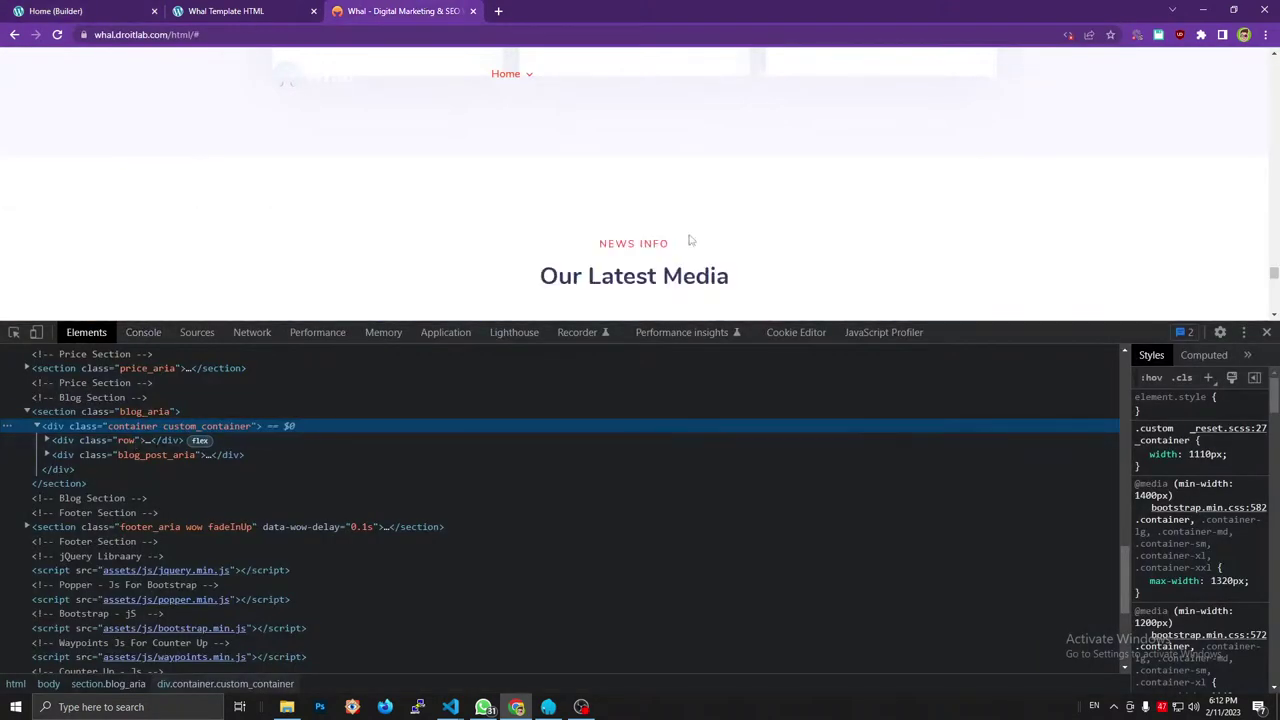
click(138, 440)
click(196, 456)
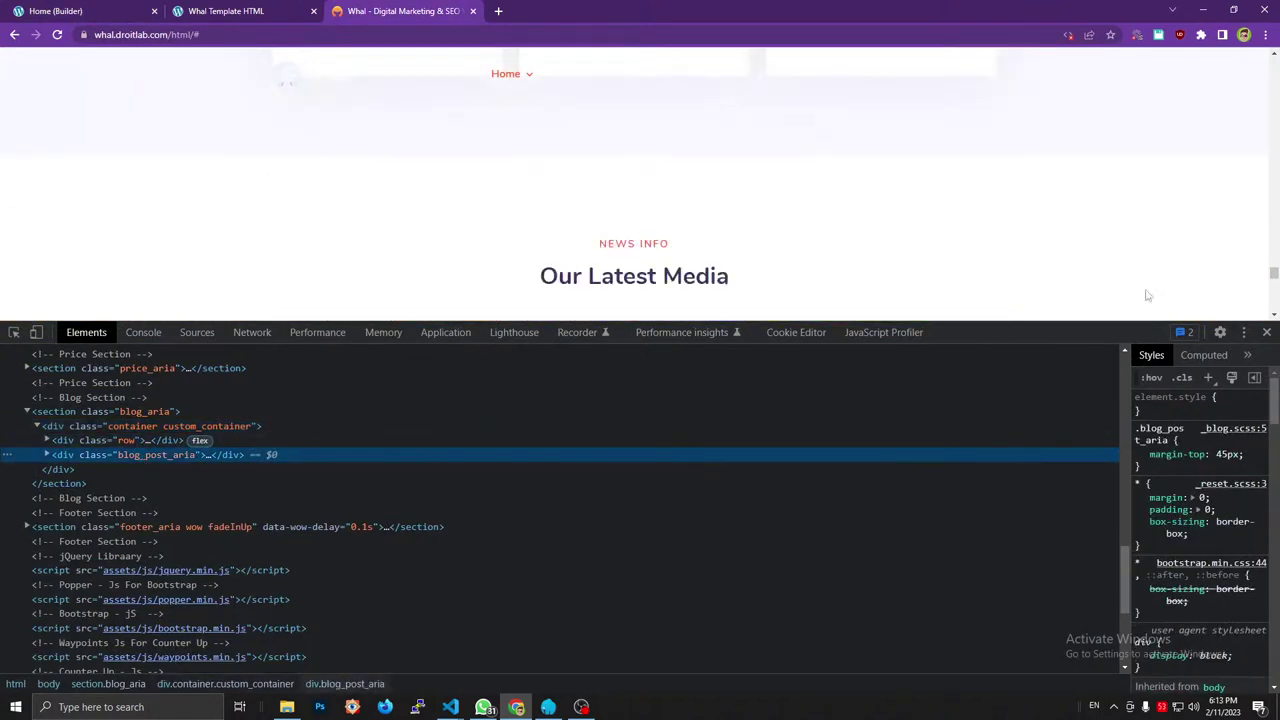
scroll(1270, 310, down, 2)
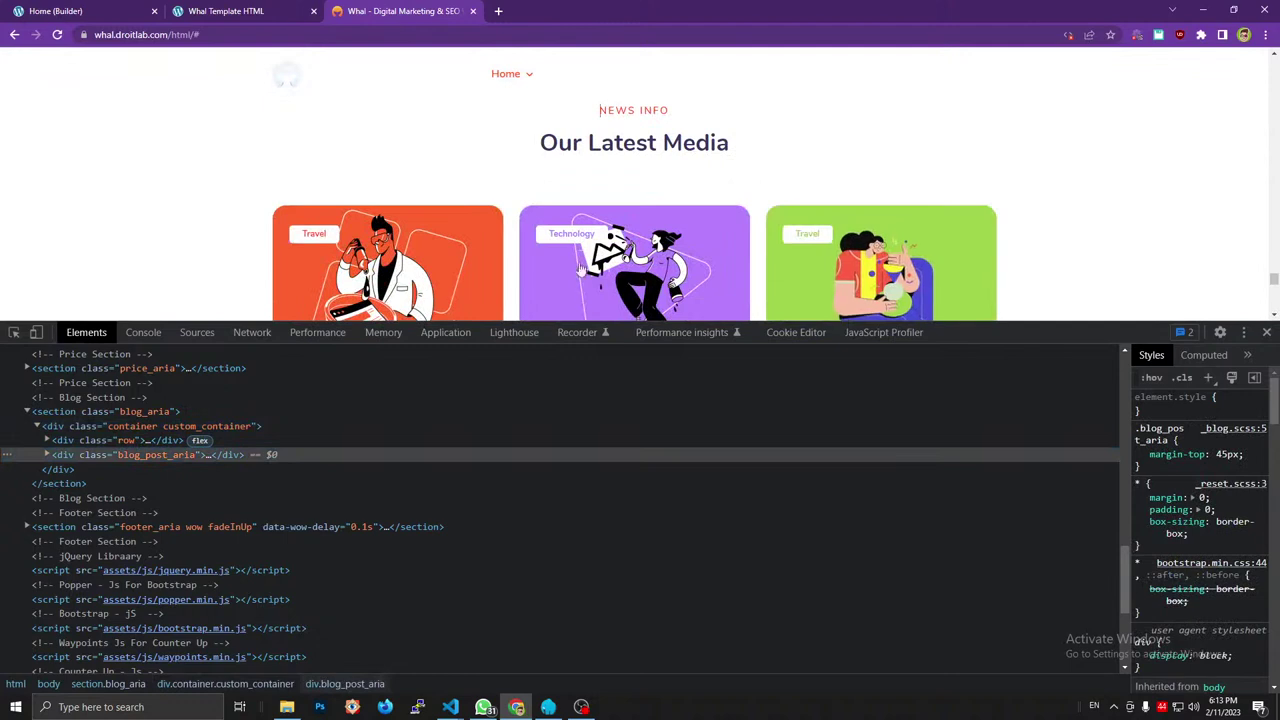
click(46, 440)
click(57, 455)
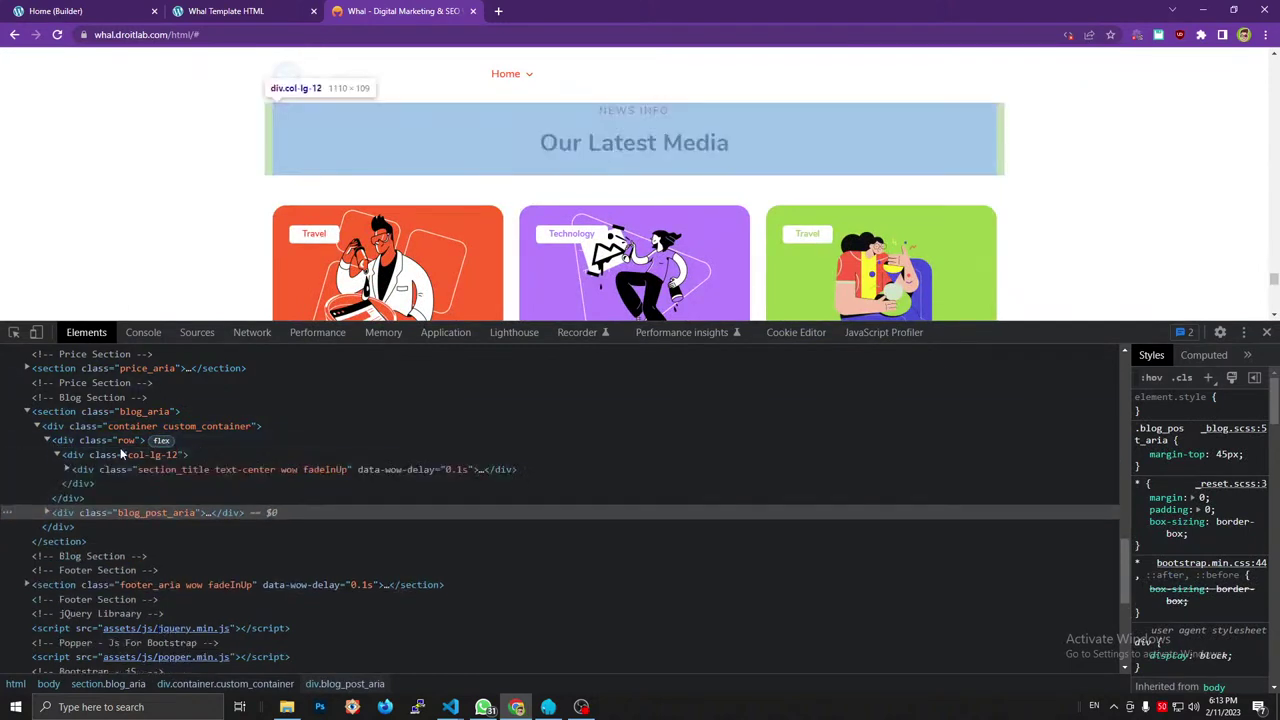
click(67, 469)
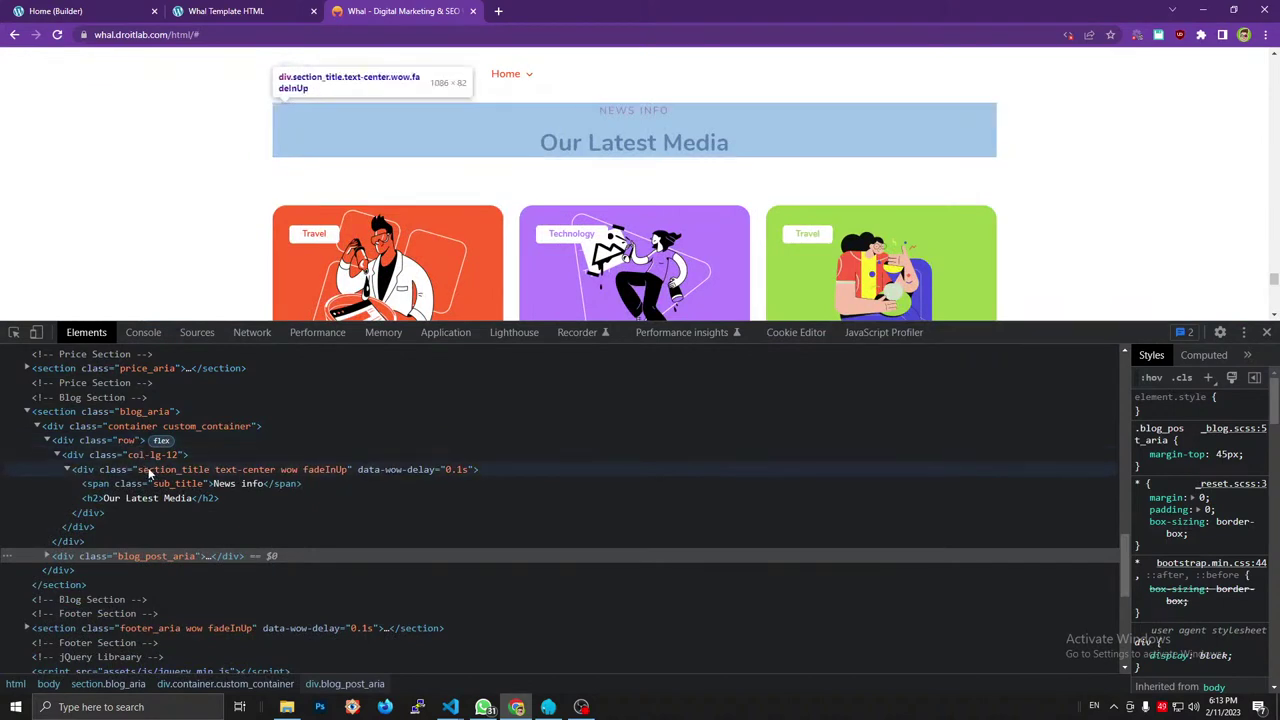
Inspect the News info subtitle and Our Latest Media heading on the demo page.
click(140, 484)
click(135, 498)
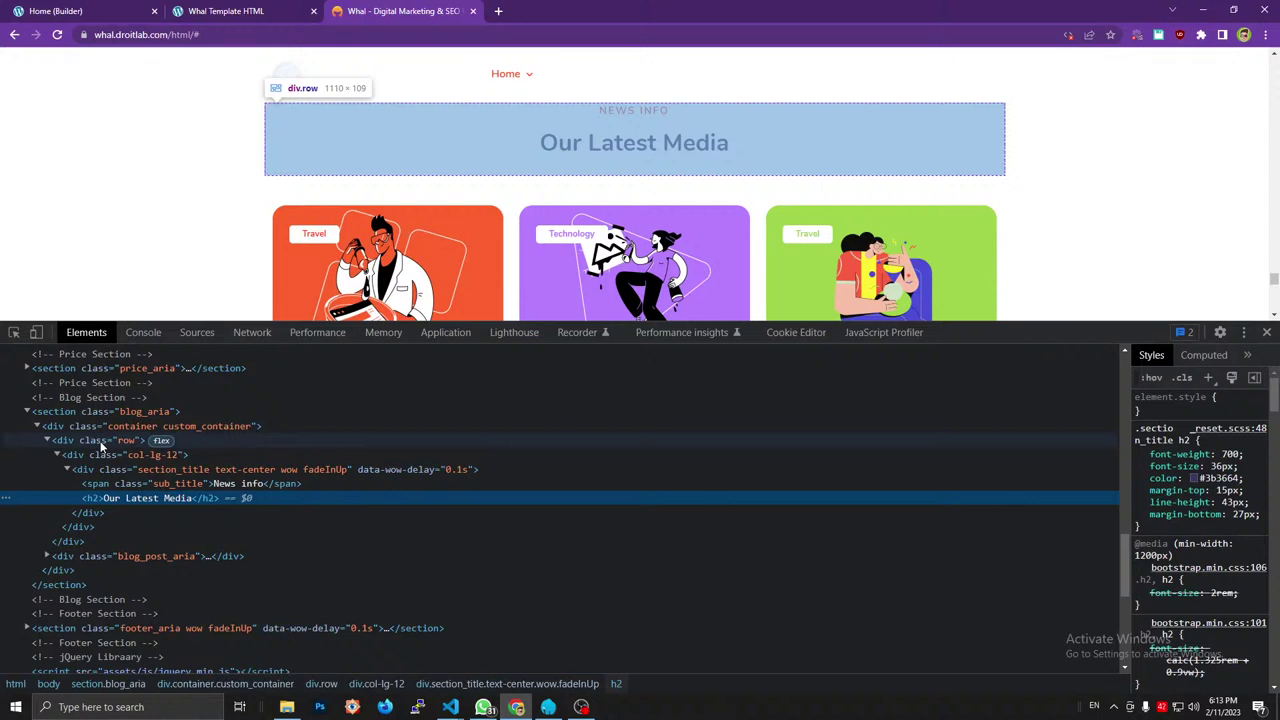
click(130, 11)
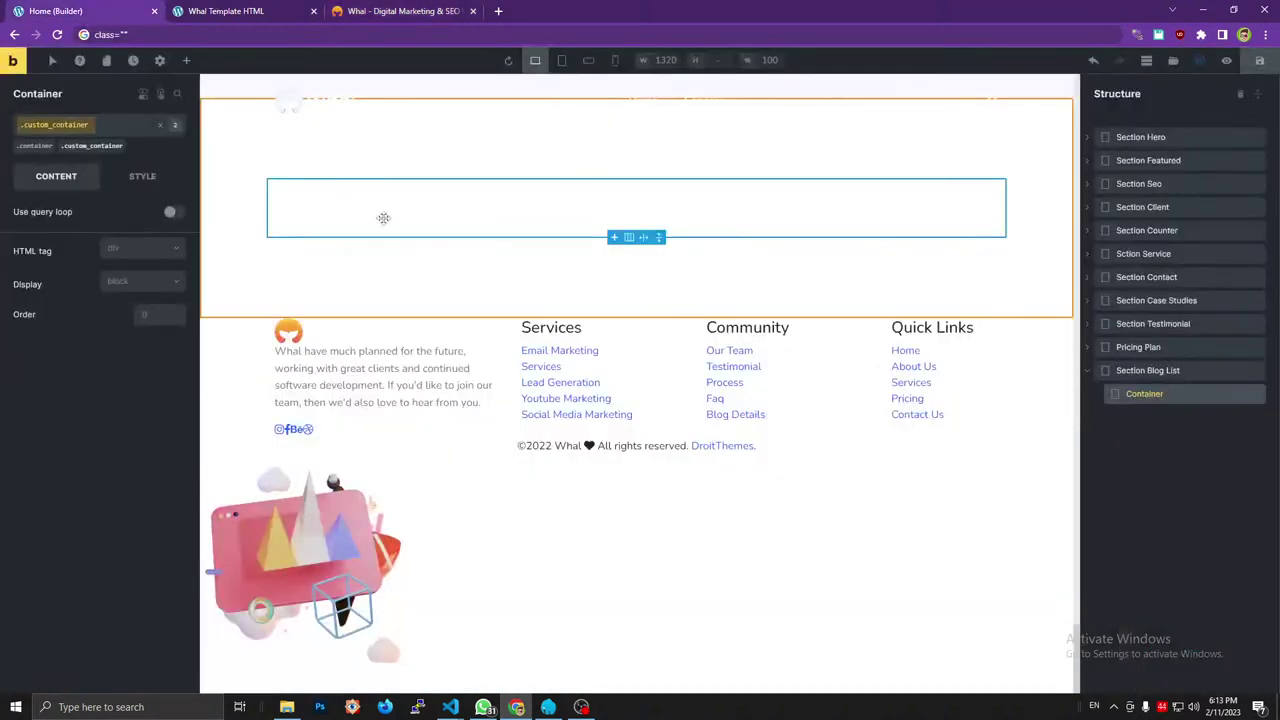
Add the Divs, Basic Text and Heading to Container.
click(186, 60)
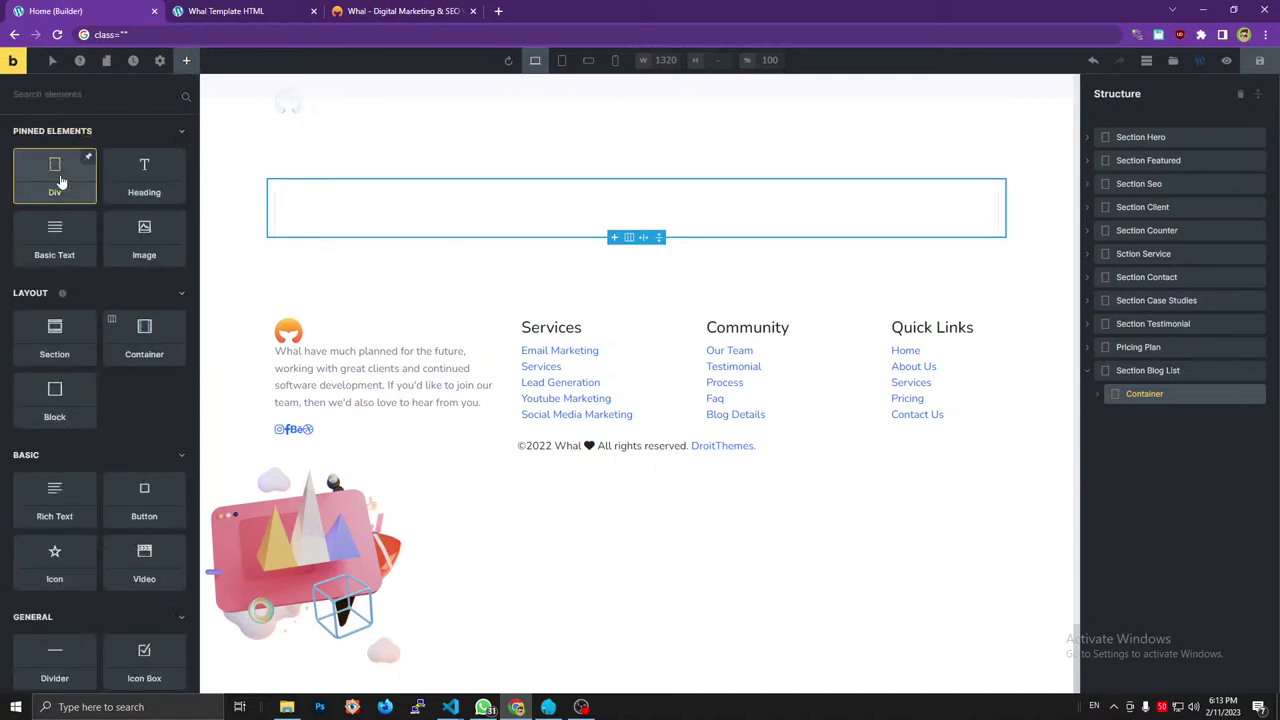
click(50, 250)
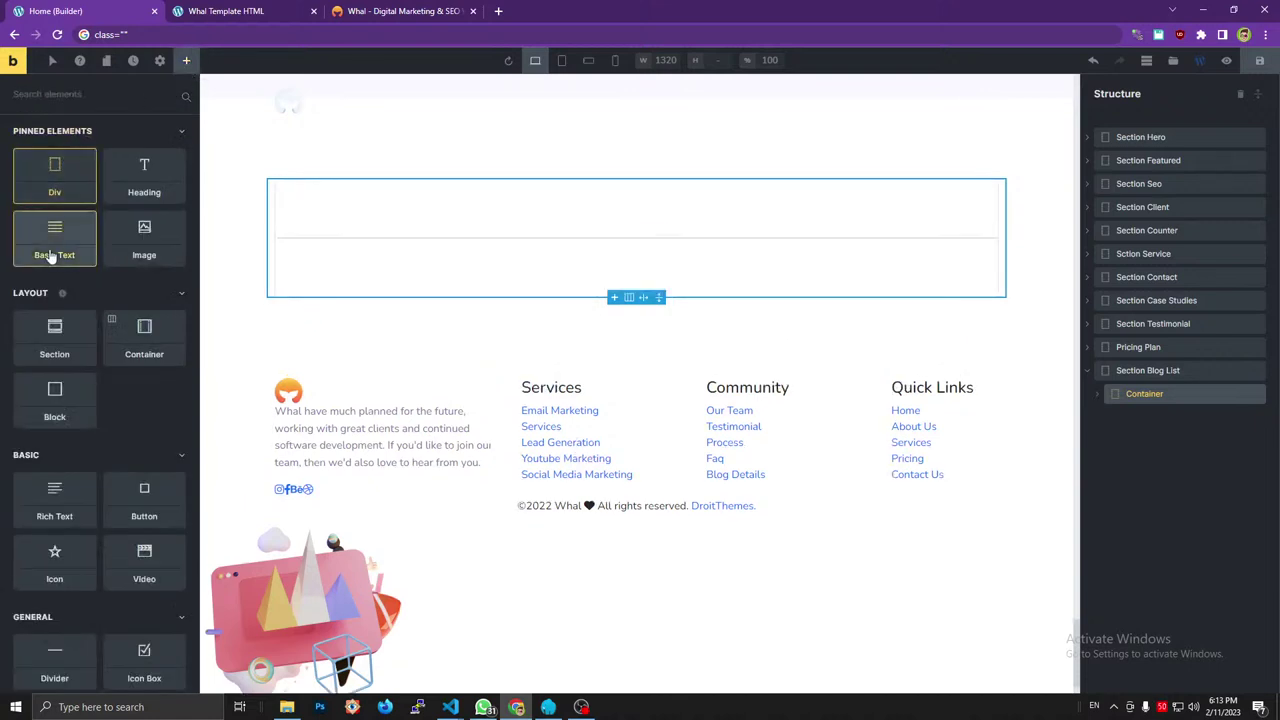
click(145, 175)
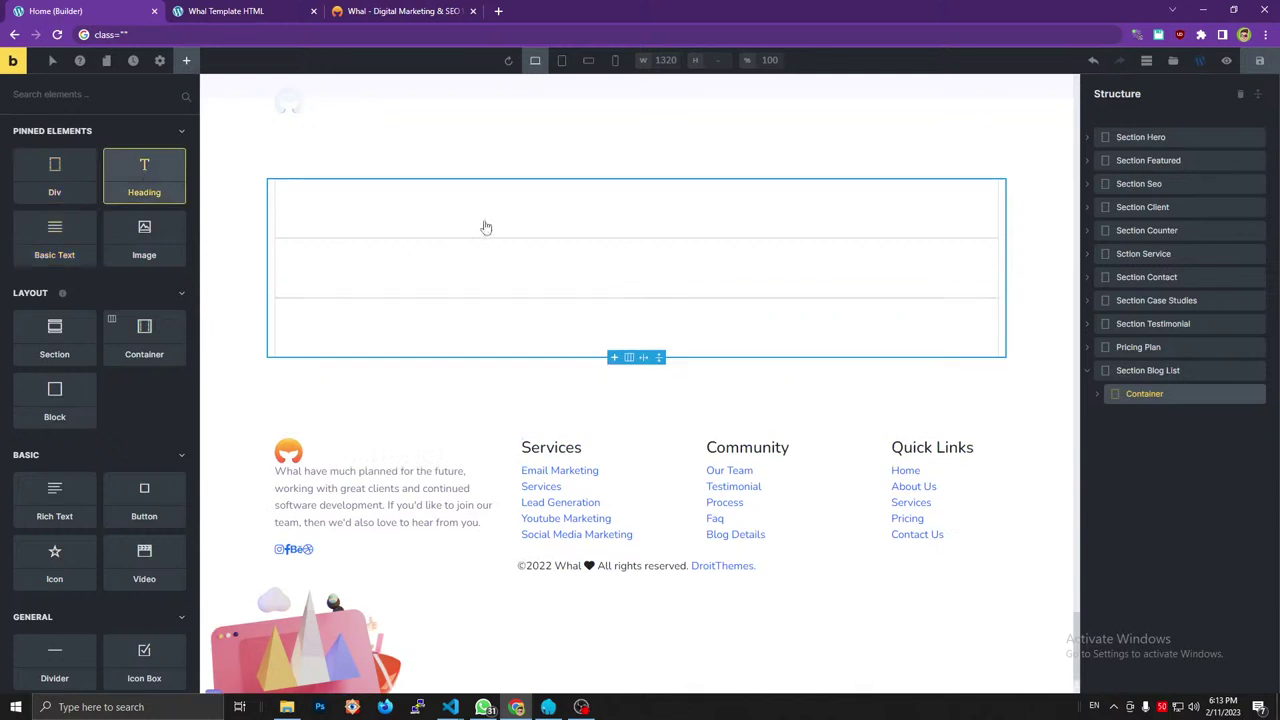
click(1099, 396)
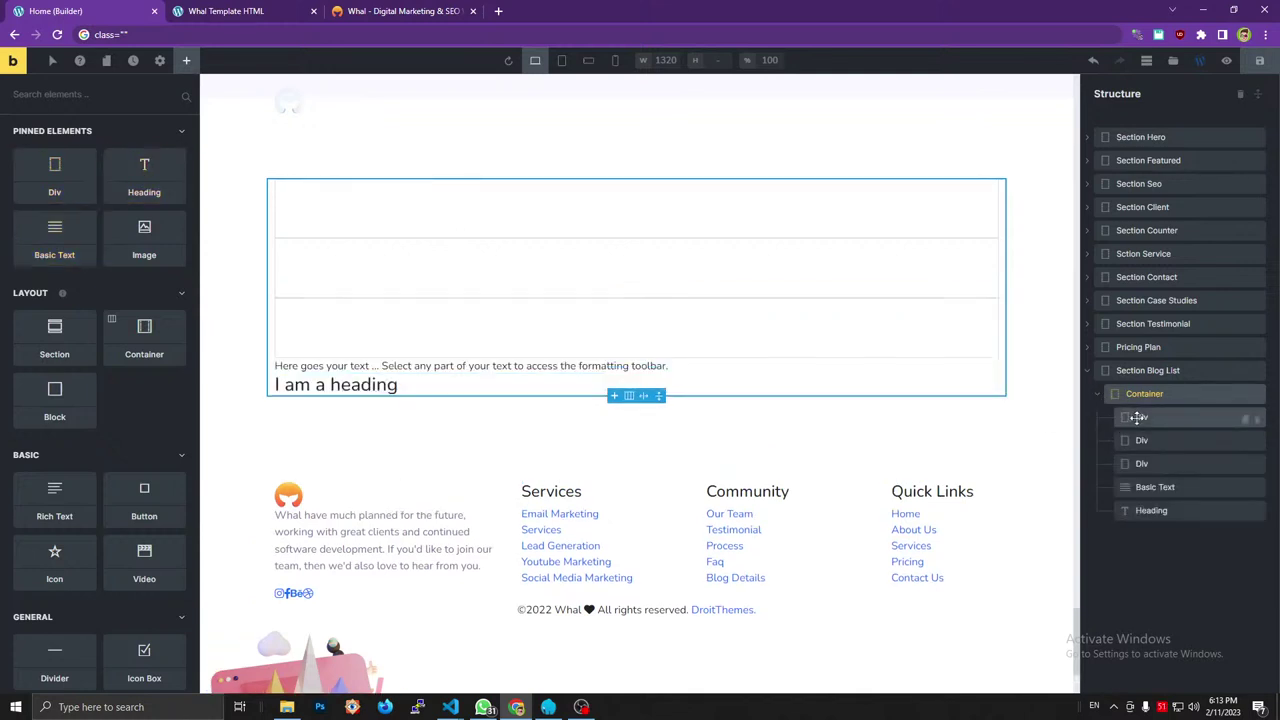
Rename the first Div in Container to Row.
double_click(1141, 417)
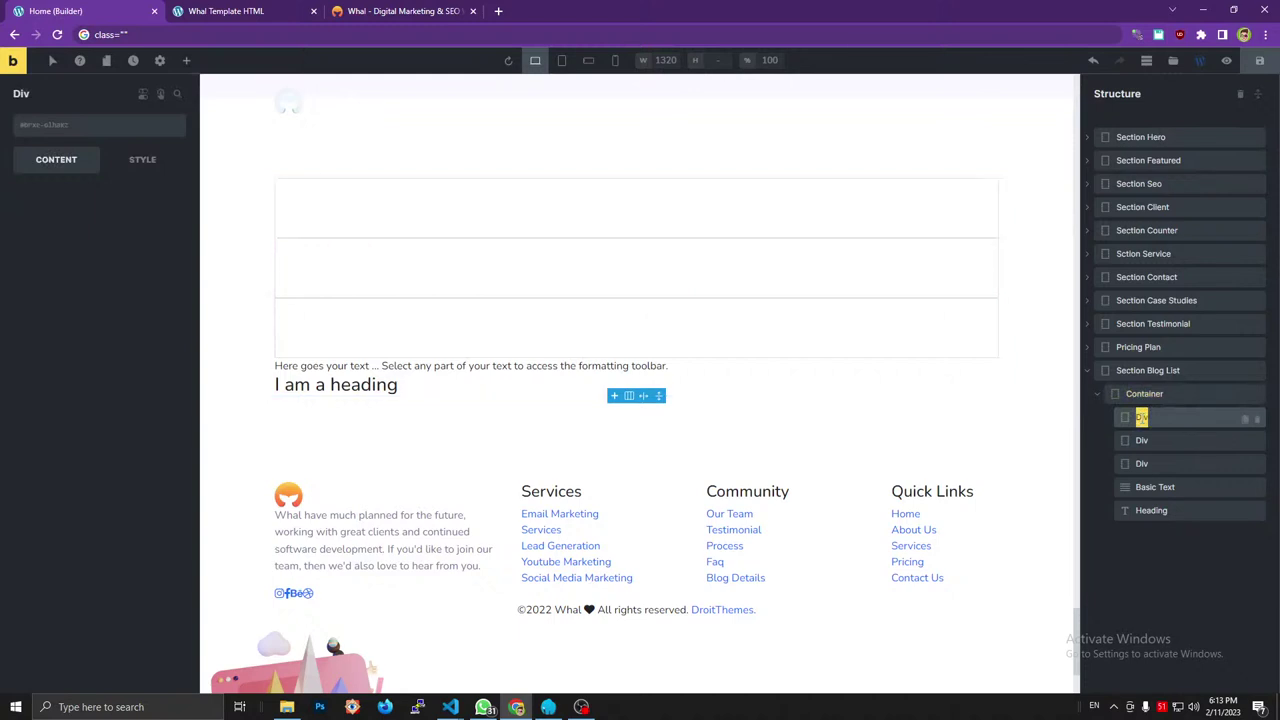
text(Row)
key(Return)
click(452, 10)
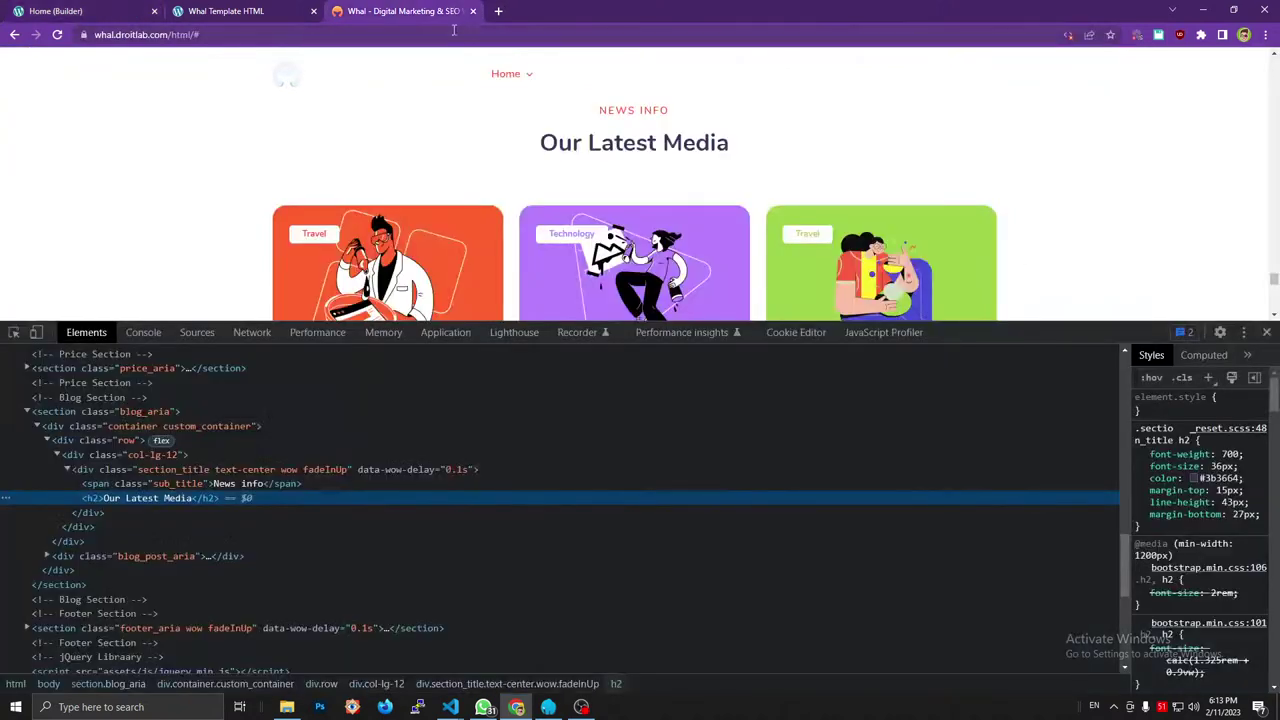
Add the row class to Row.
click(129, 441)
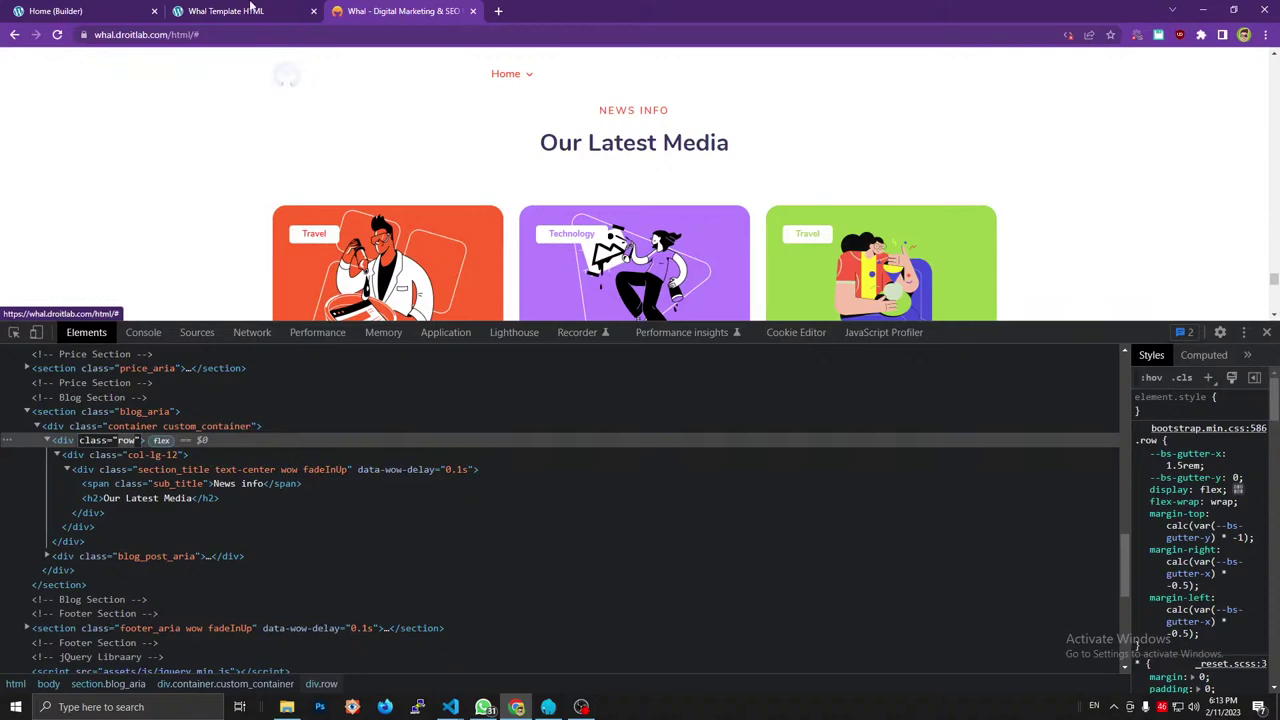
click(251, 9)
click(118, 9)
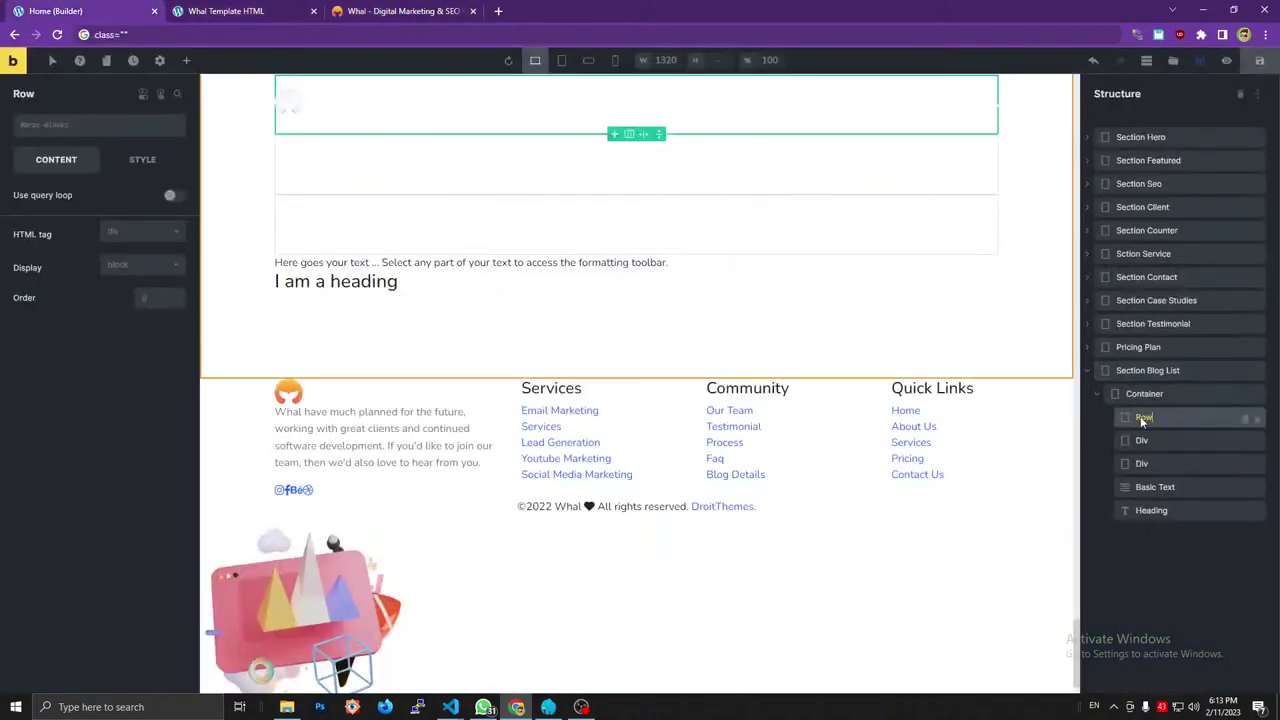
click(73, 128)
text(row)
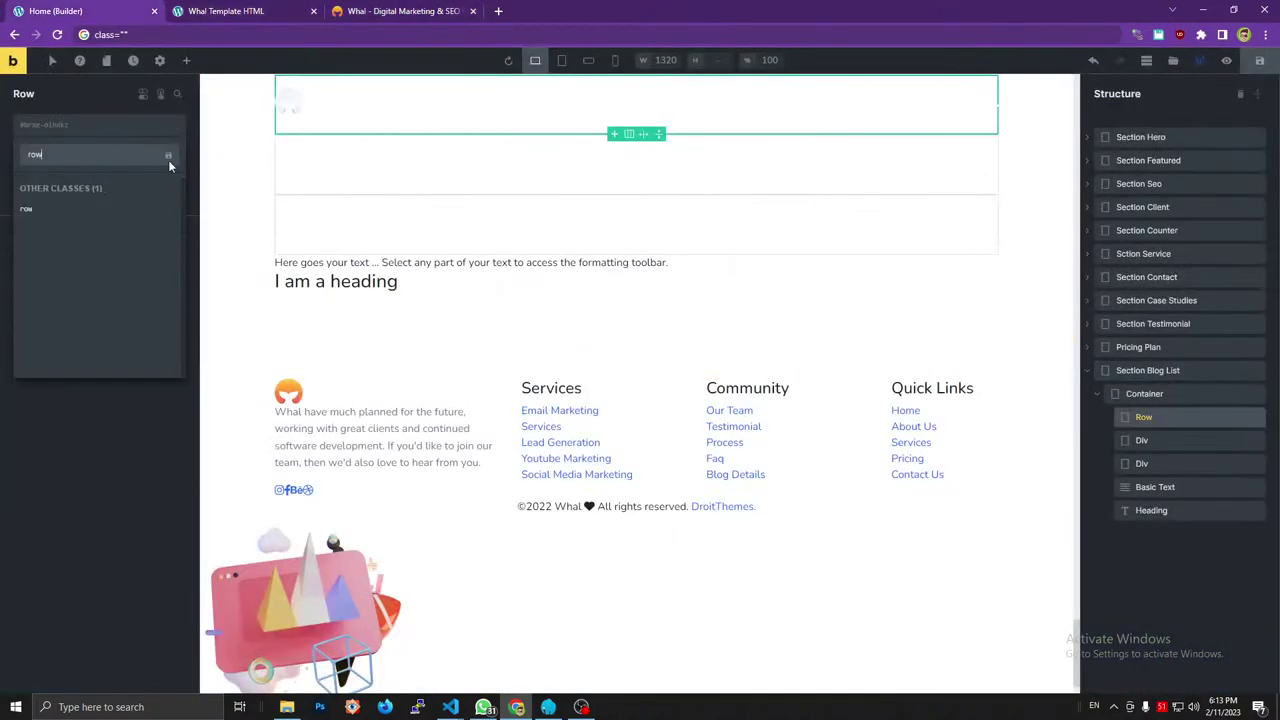
key(Return)
Rename the second Div to Col, give it class col-lg-12, and nest it inside Row.
click(372, 9)
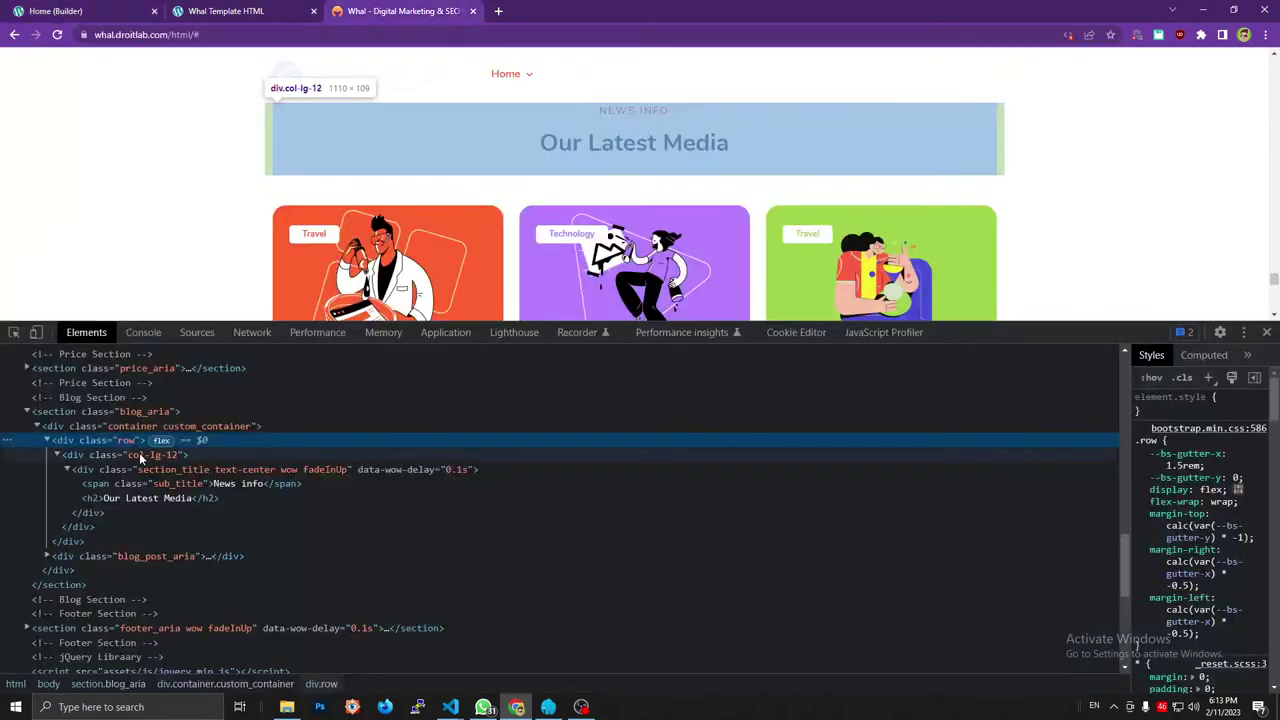
key(Down)
click(90, 10)
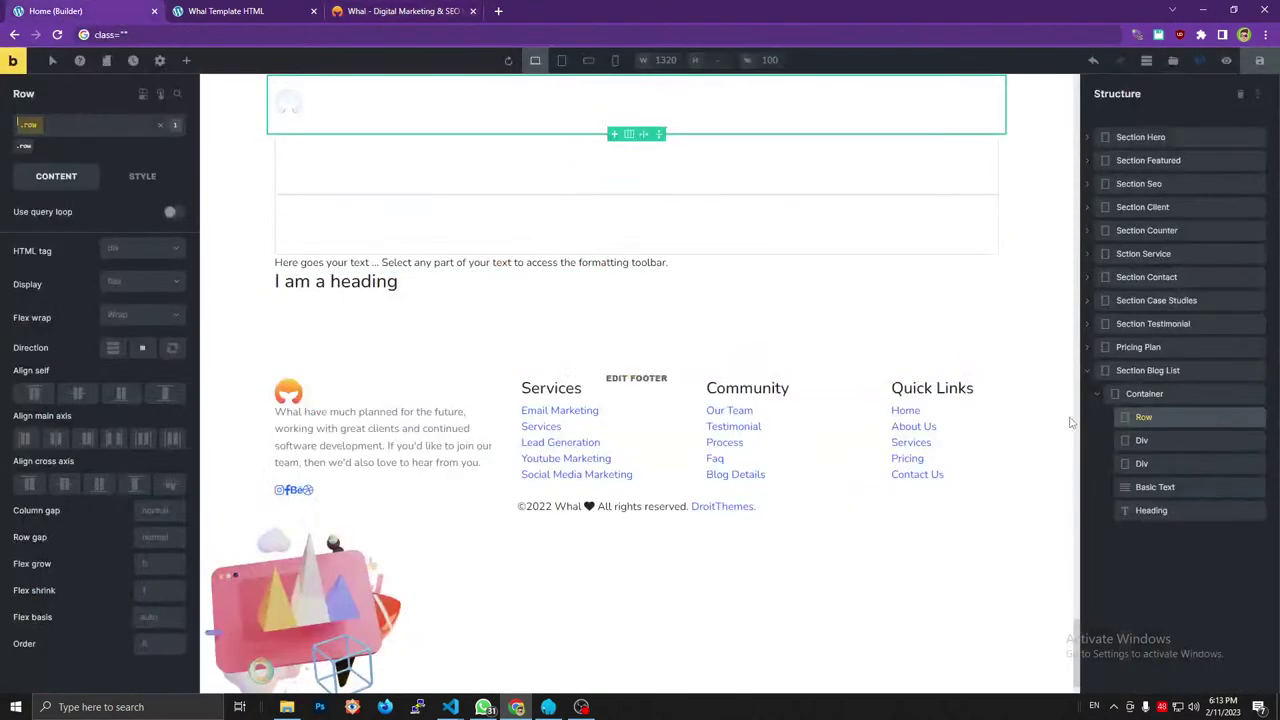
double_click(1143, 441)
text(Col)
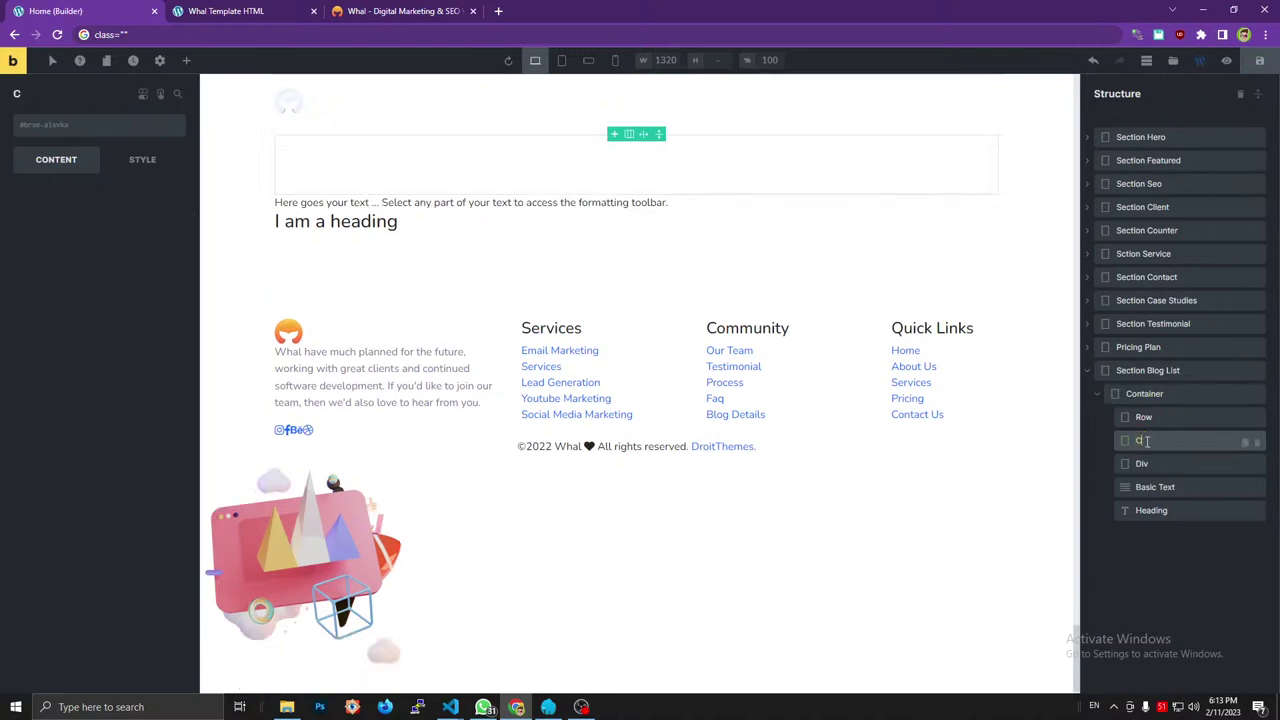
click(90, 126)
click(76, 157)
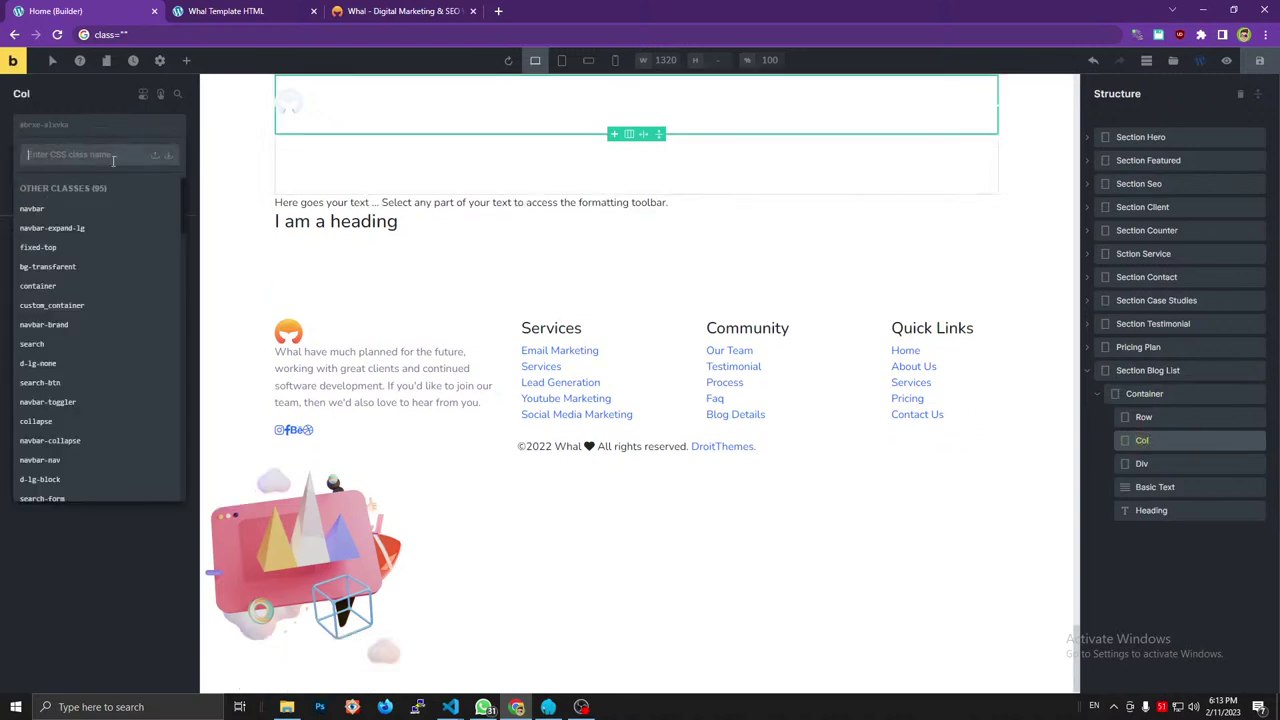
text(col-lg-12)
click(168, 157)
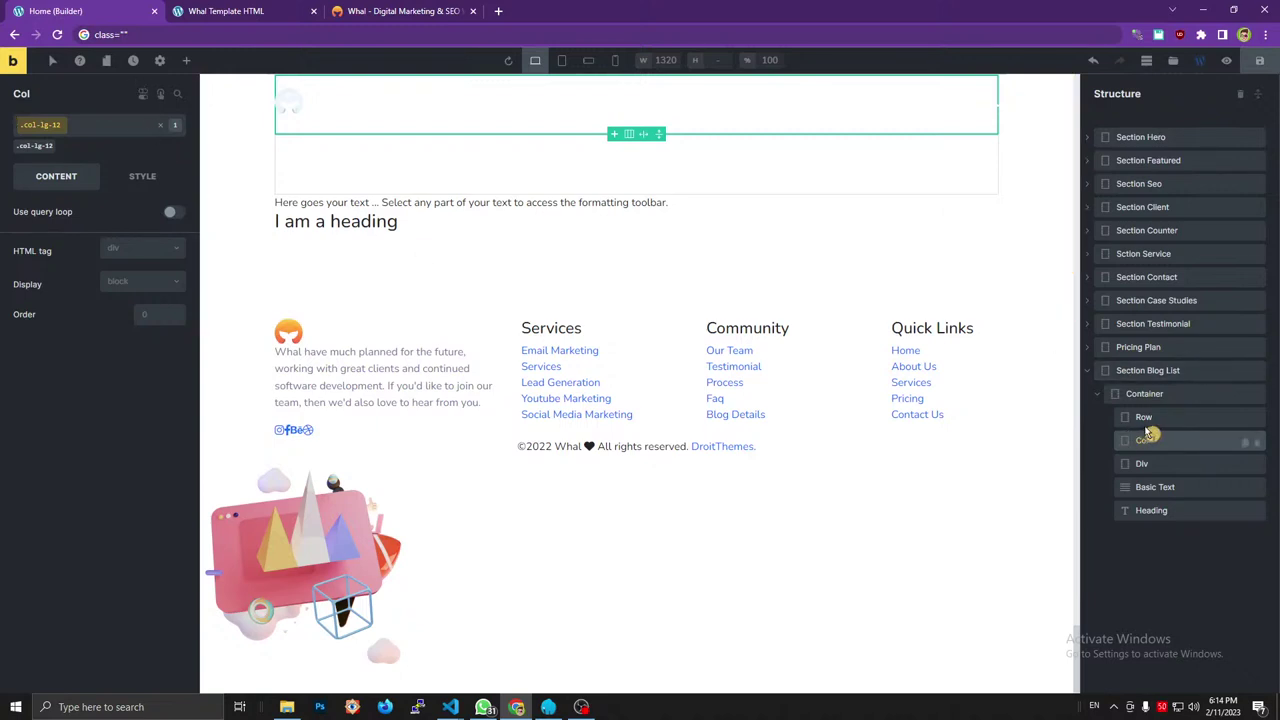
drag(1150, 431, 1138, 417)
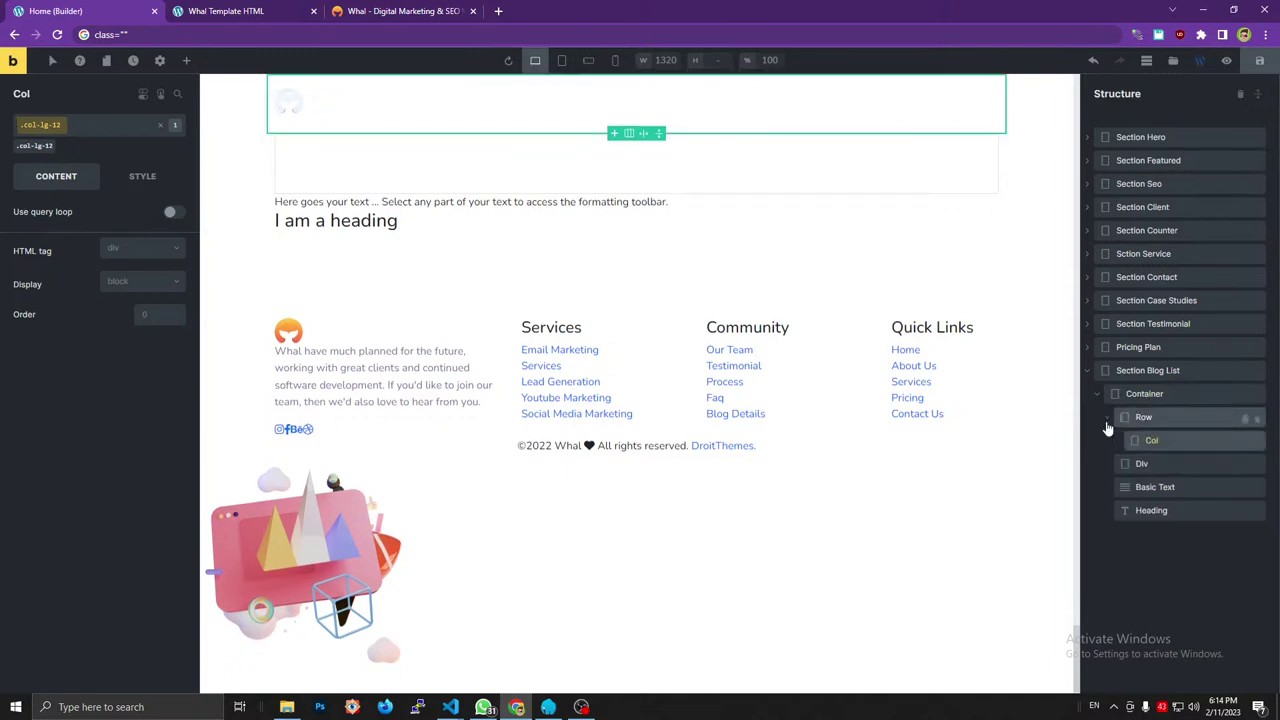
Copy the section title's class names and move the third Div inside Col.
click(420, 12)
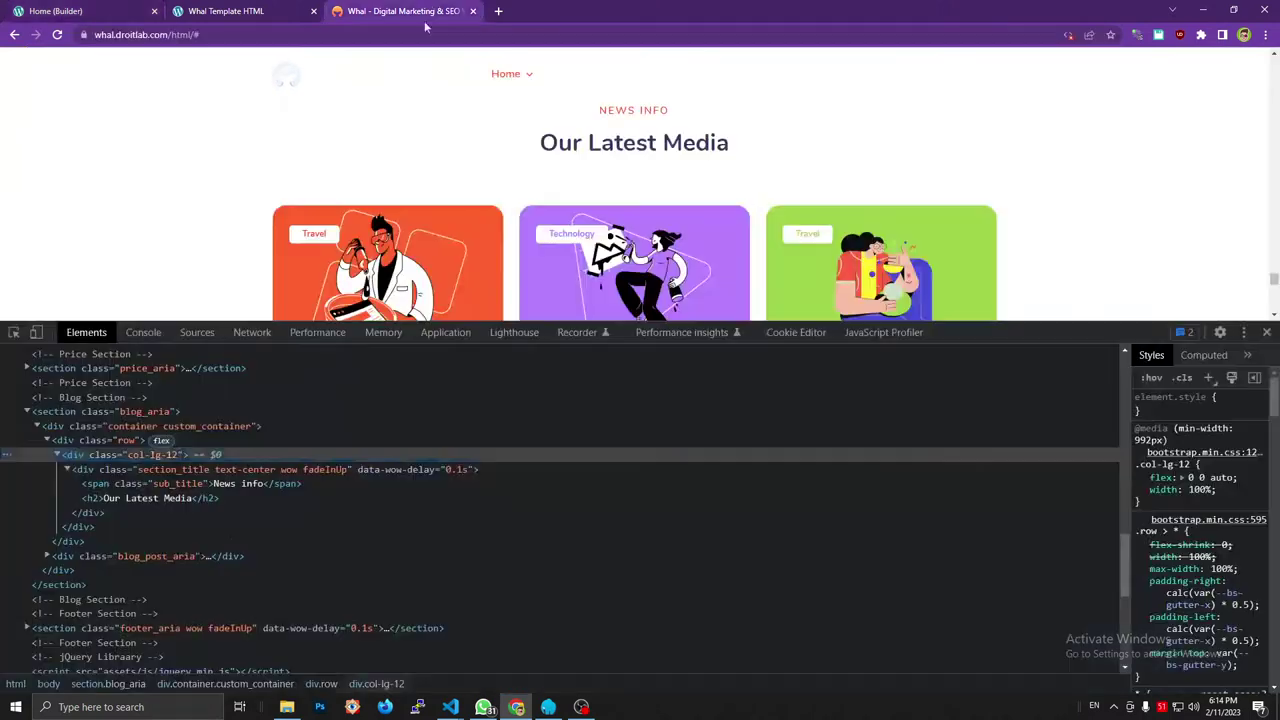
double_click(247, 470)
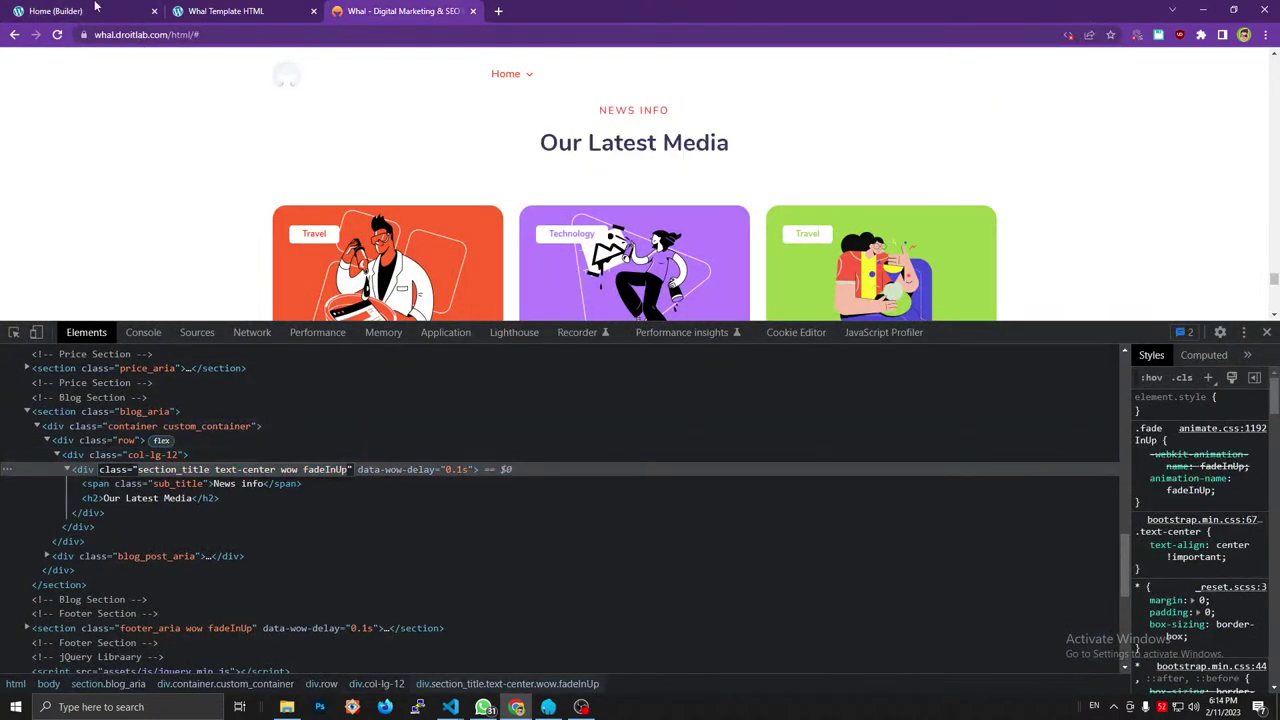
click(96, 10)
click(1143, 462)
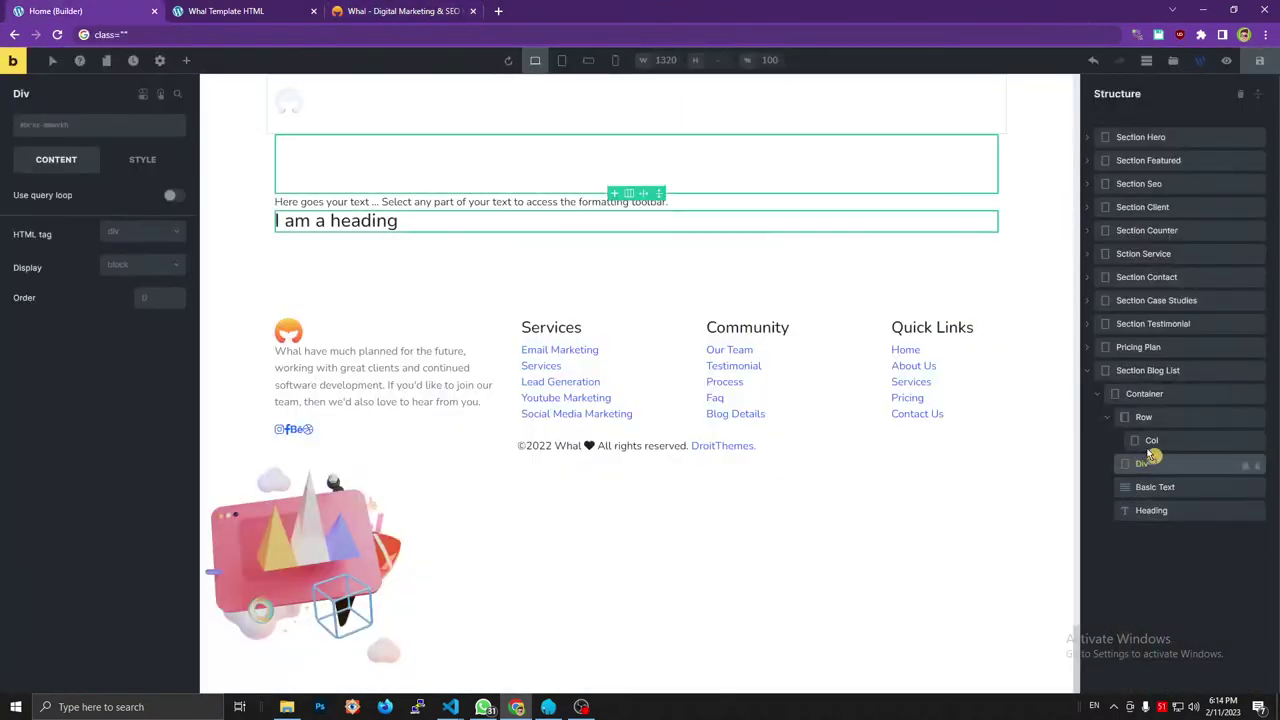
drag(1154, 457, 1134, 461)
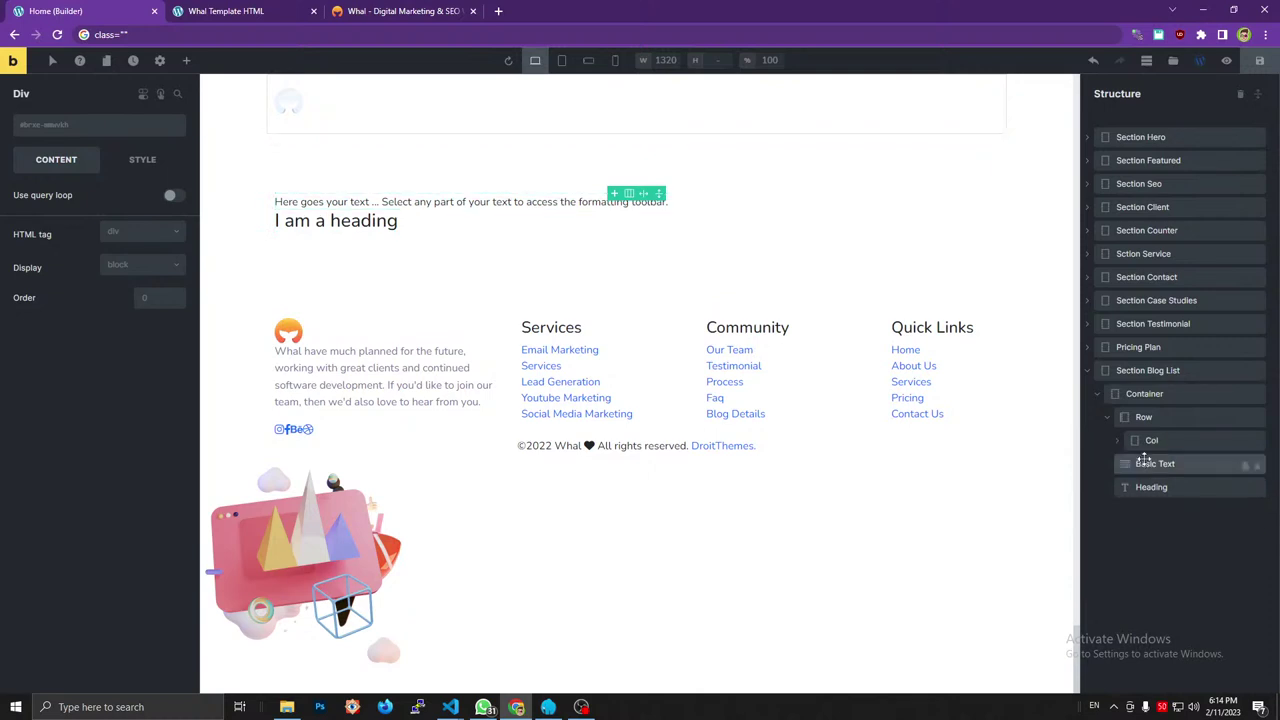
double_click(1163, 464)
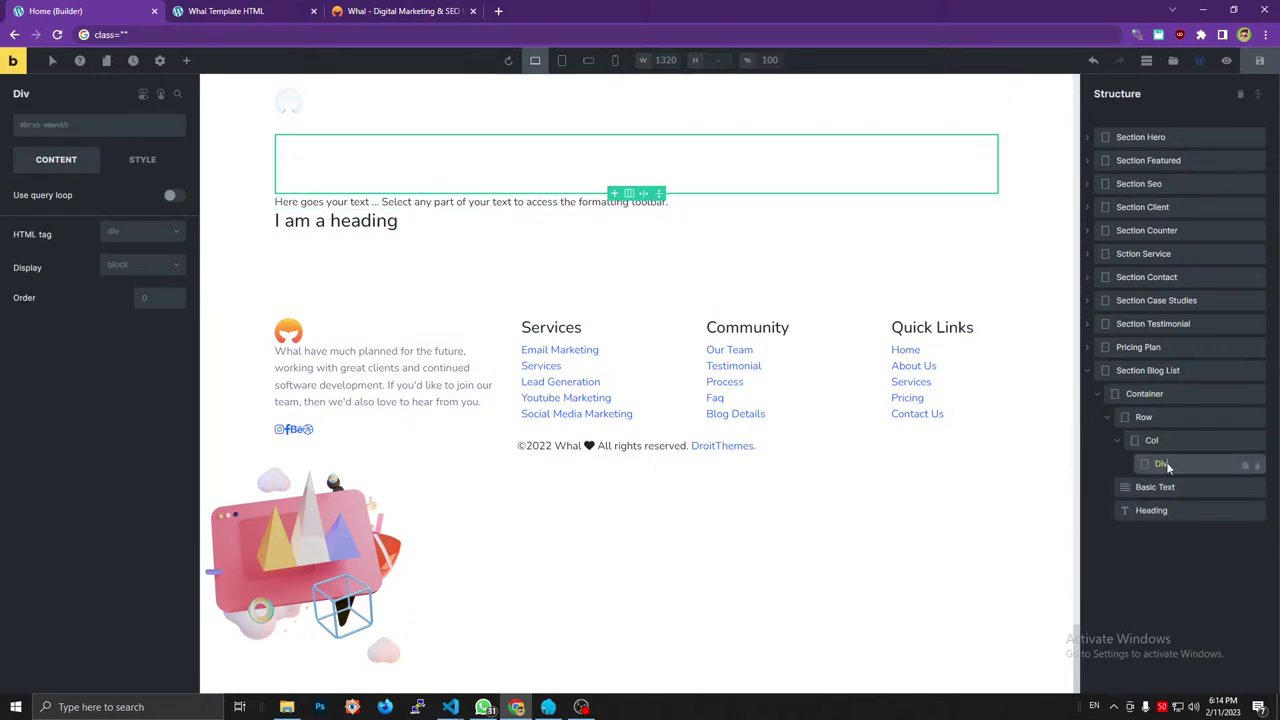
Add the section_title and text-center classes to the Div.
click(129, 38)
text(section_title text-center wow fadeInUp)
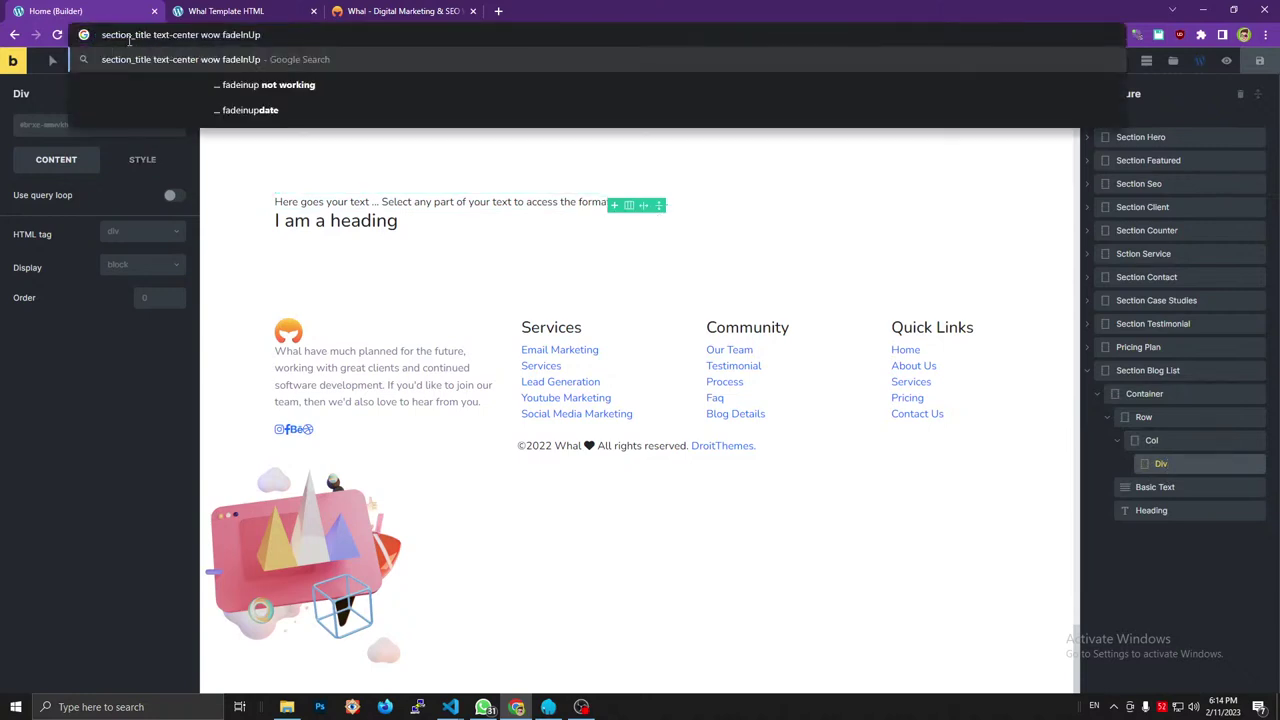
drag(152, 35, 100, 35)
key(ctrl+c)
key(BackSpace)
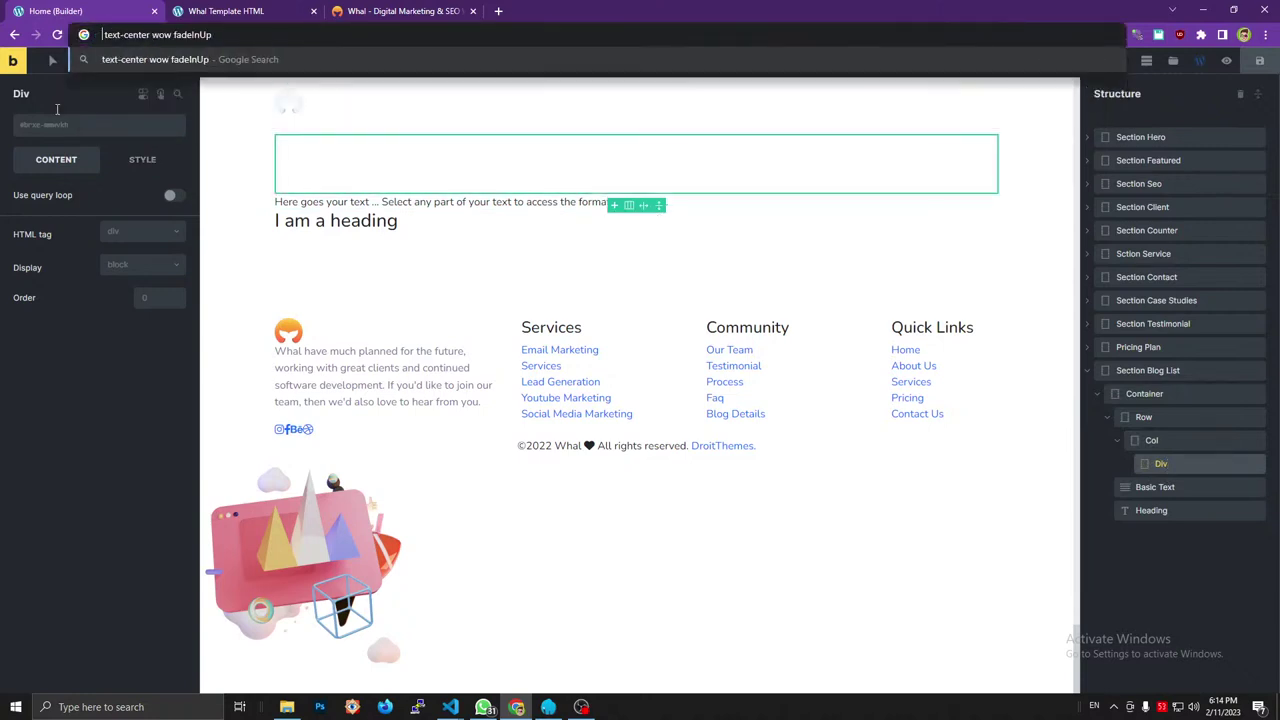
click(52, 127)
key(ctrl+v)
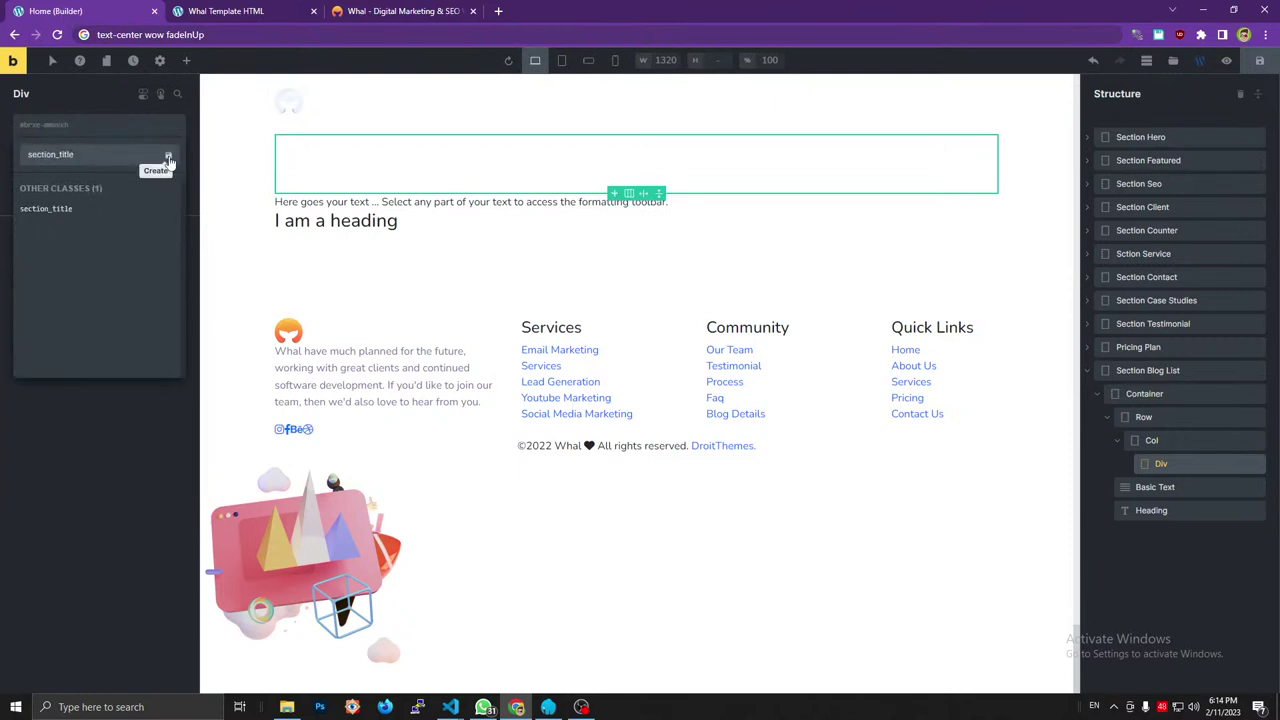
click(150, 150)
drag(143, 40, 97, 35)
key(ctrl+c)
key(BackSpace)
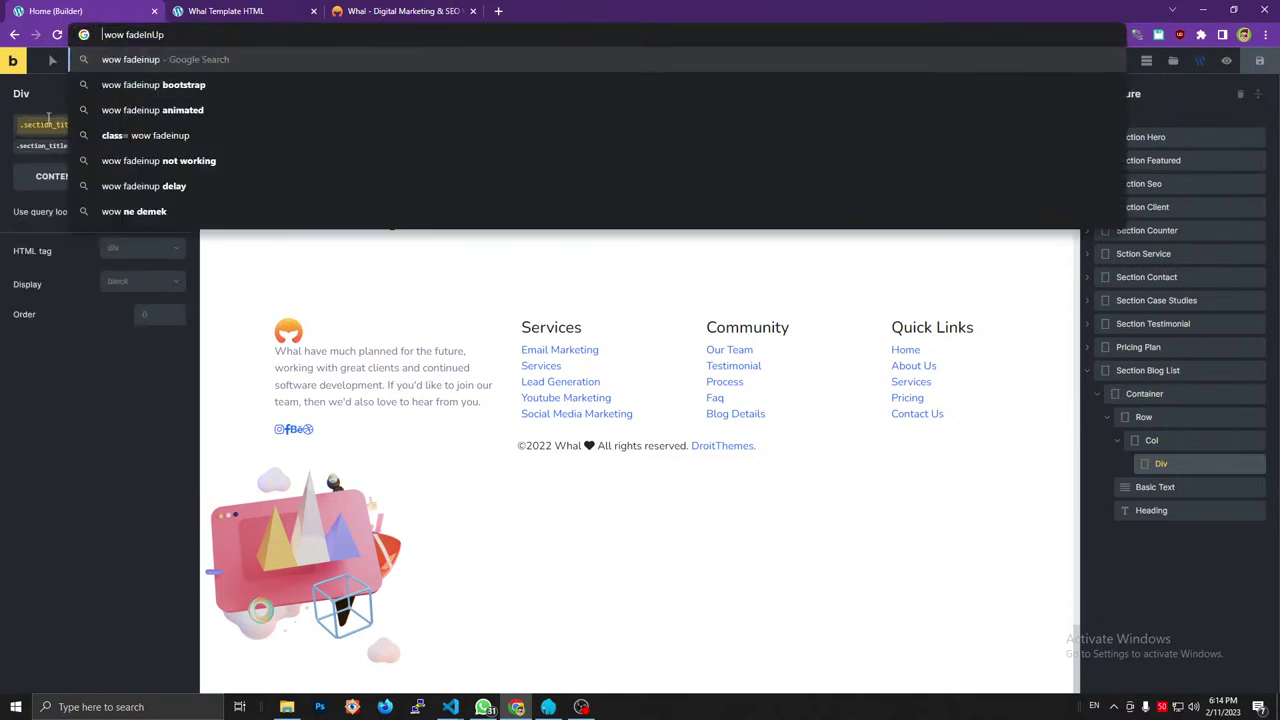
click(48, 127)
key(ctrl+v)
click(168, 154)
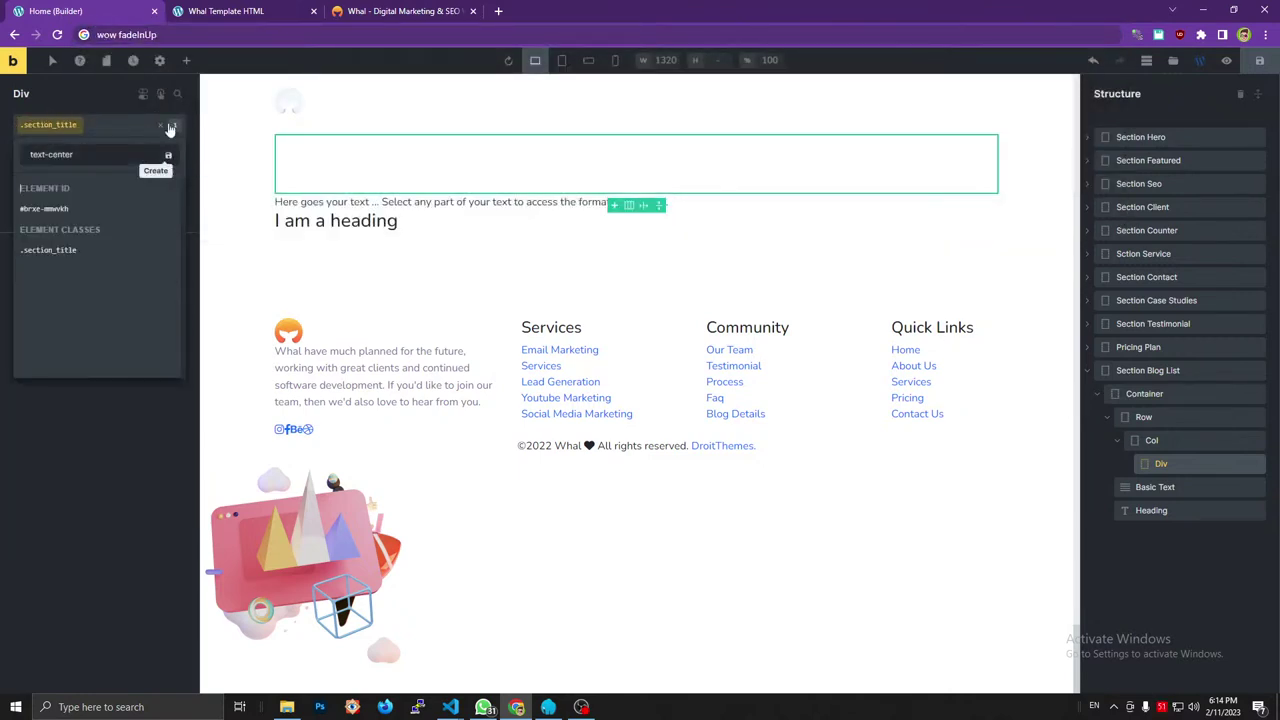
Add the wow and fadeInUp classes to the Div.
drag(97, 35, 112, 40)
key(ctrl+x)
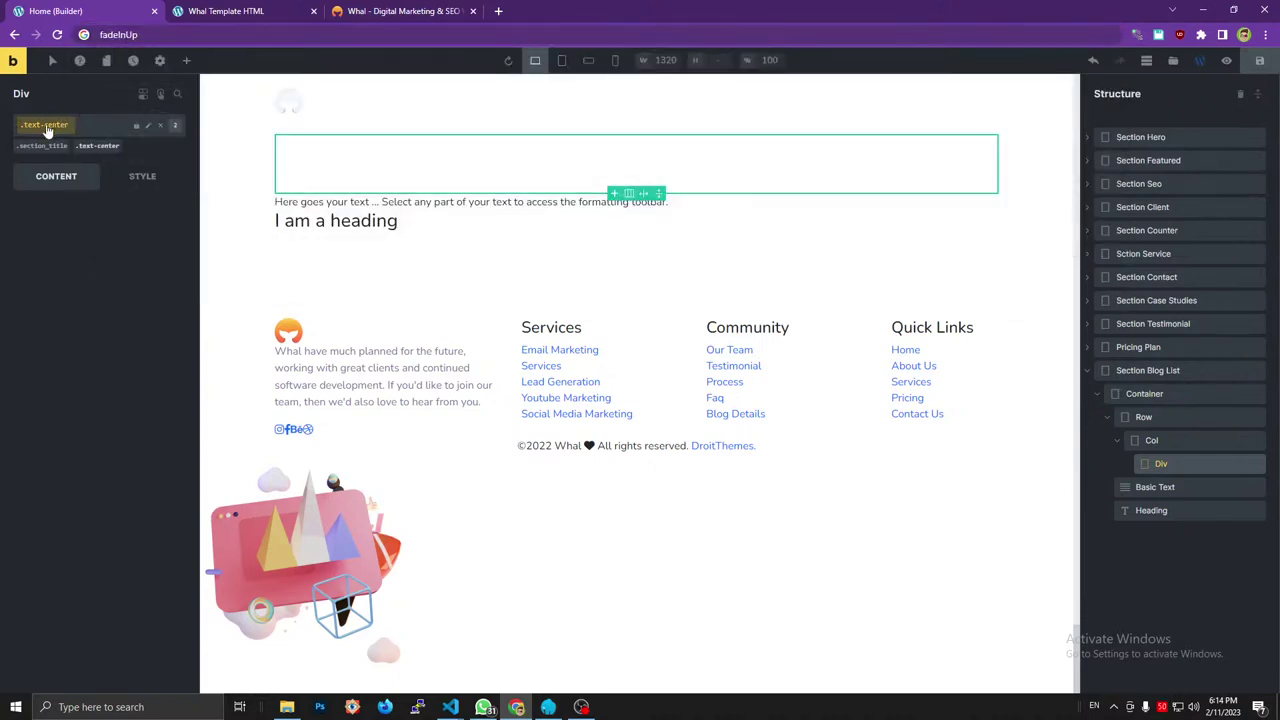
click(49, 127)
key(ctrl+v)
click(168, 154)
click(110, 34)
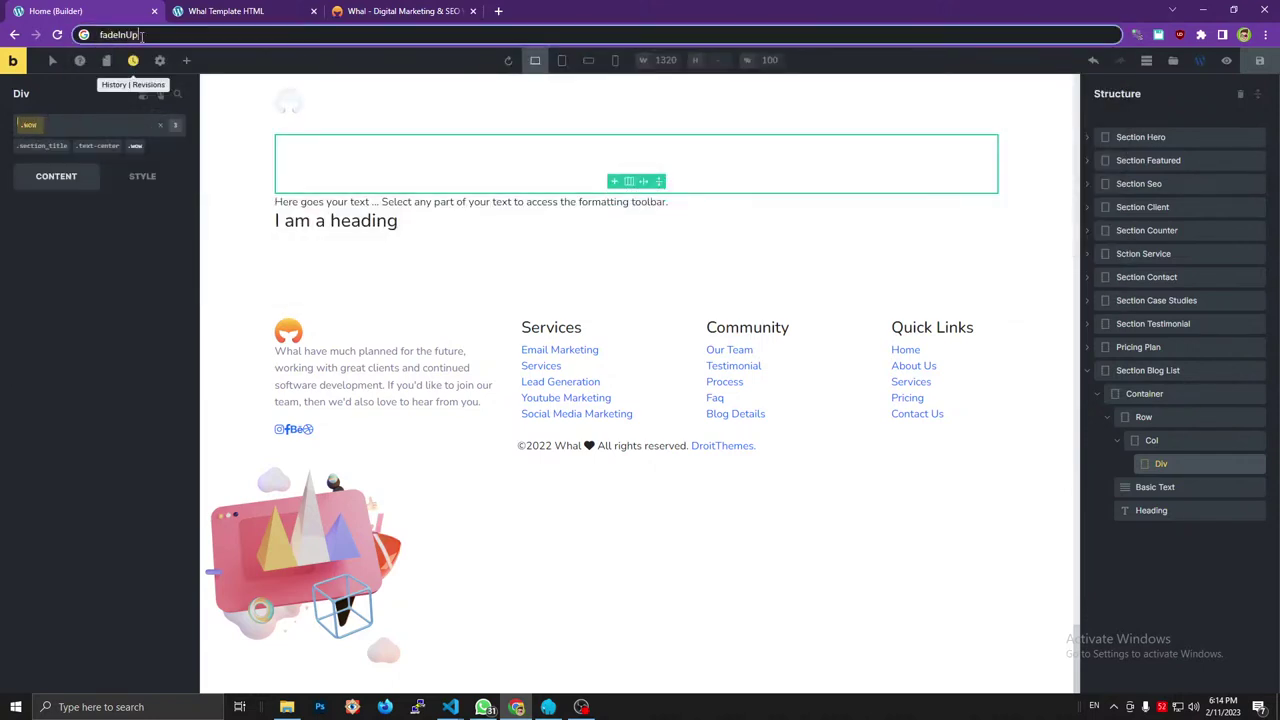
key(BackSpace)
click(30, 126)
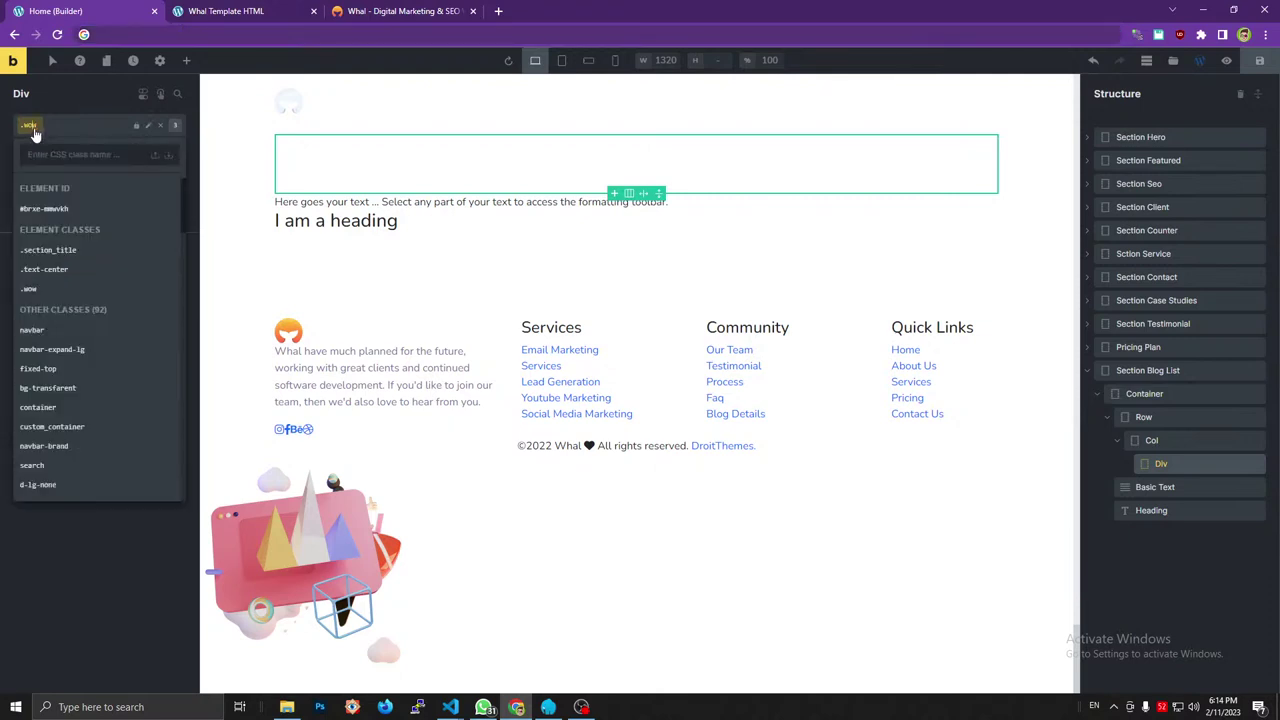
key(ctrl+v)
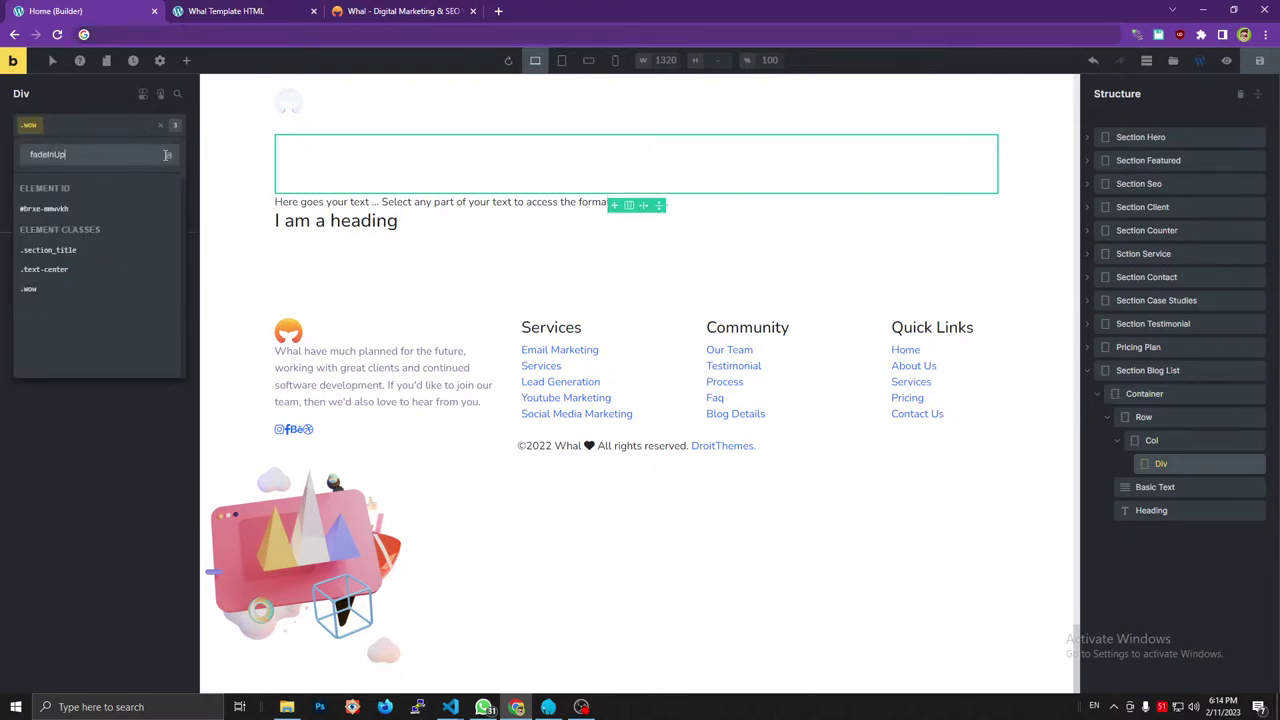
click(167, 154)
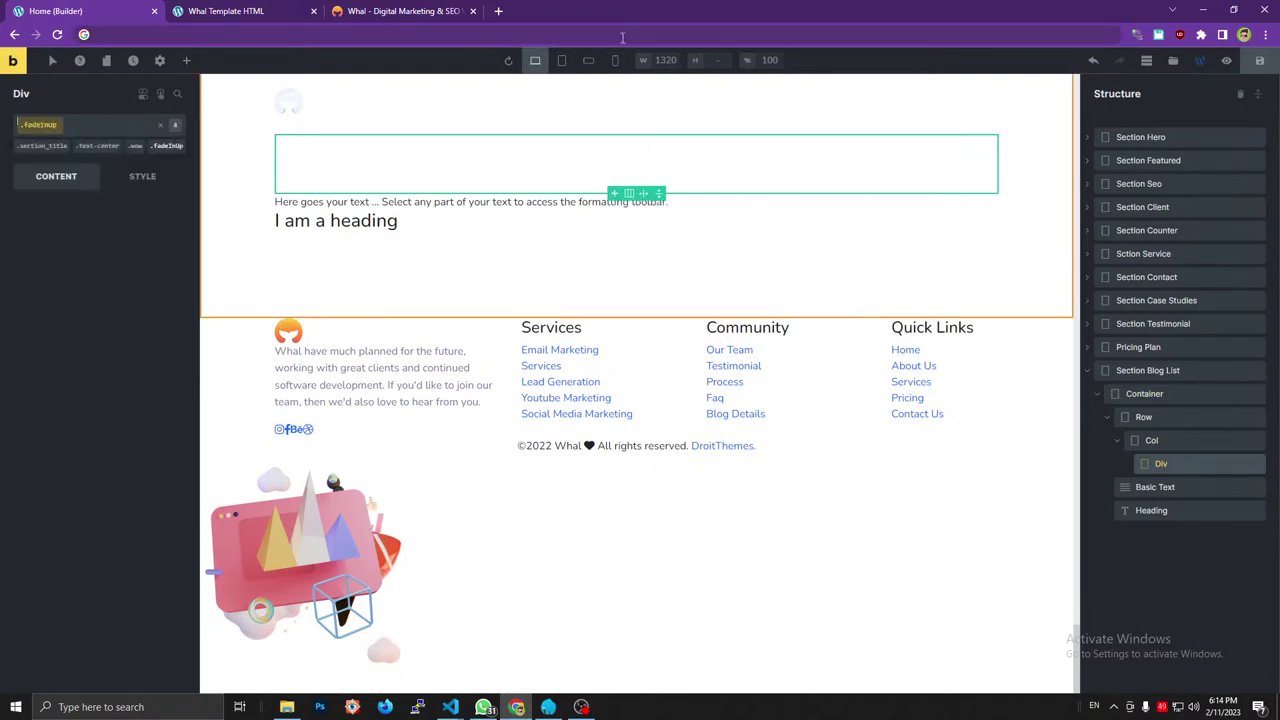
click(400, 11)
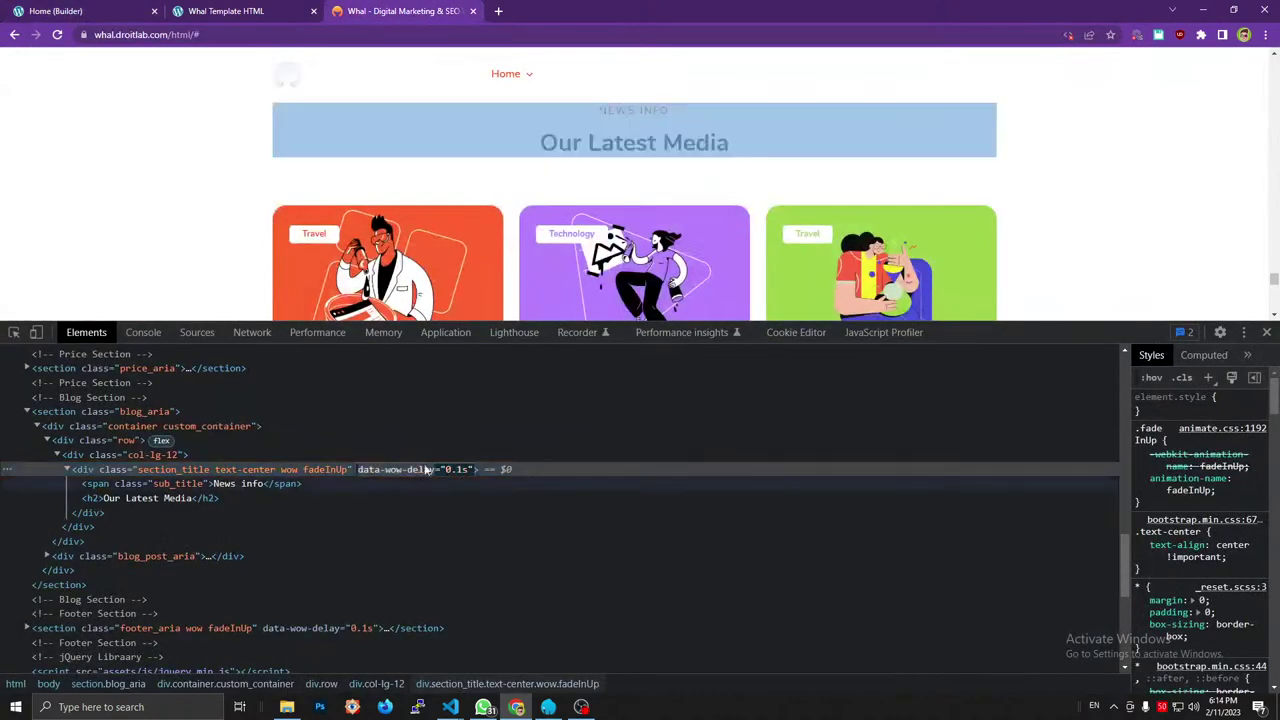
click(55, 11)
click(139, 176)
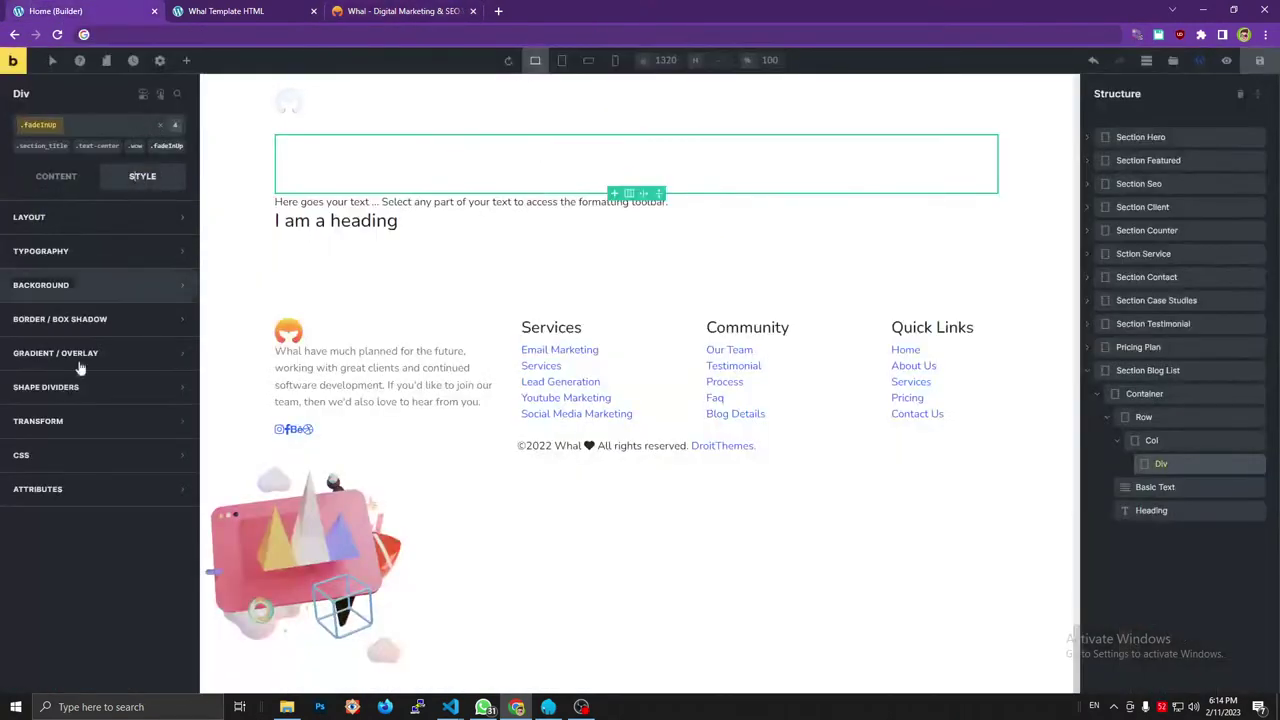
Give the Div a data-wow-delay attribute of 0.1s and move Basic Text inside it.
click(75, 487)
click(99, 530)
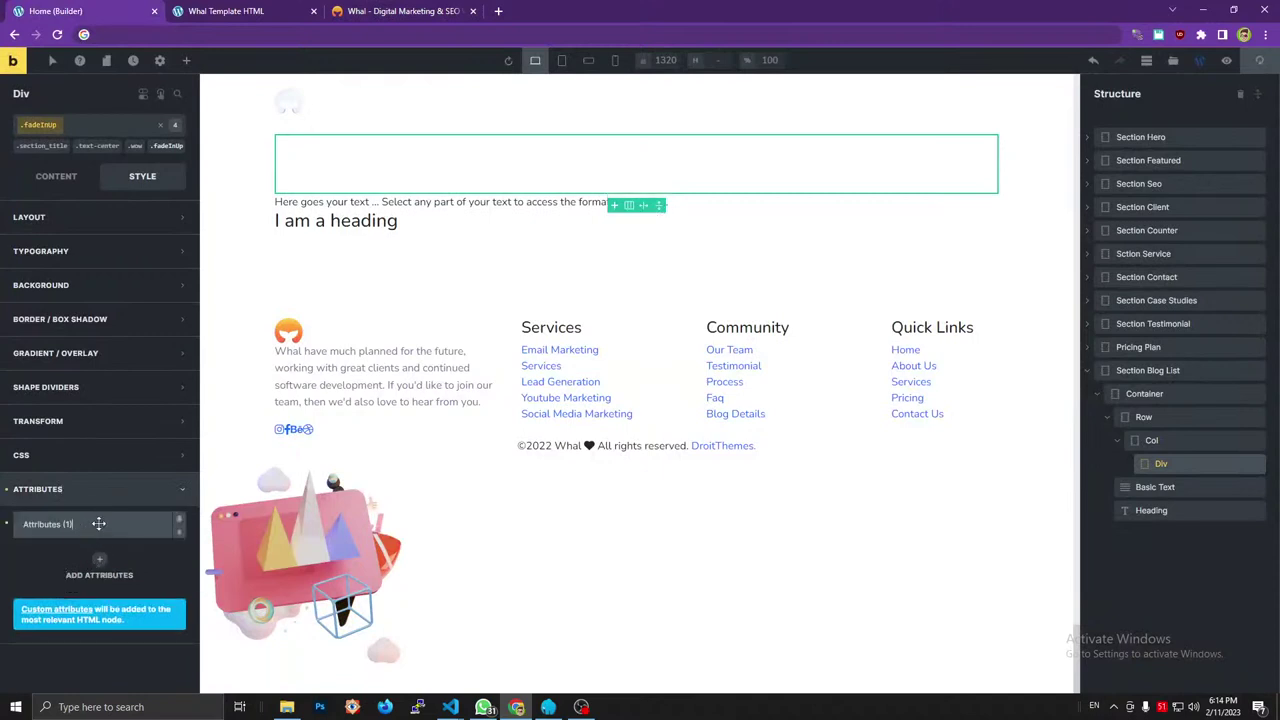
click(99, 523)
key(ctrl+v)
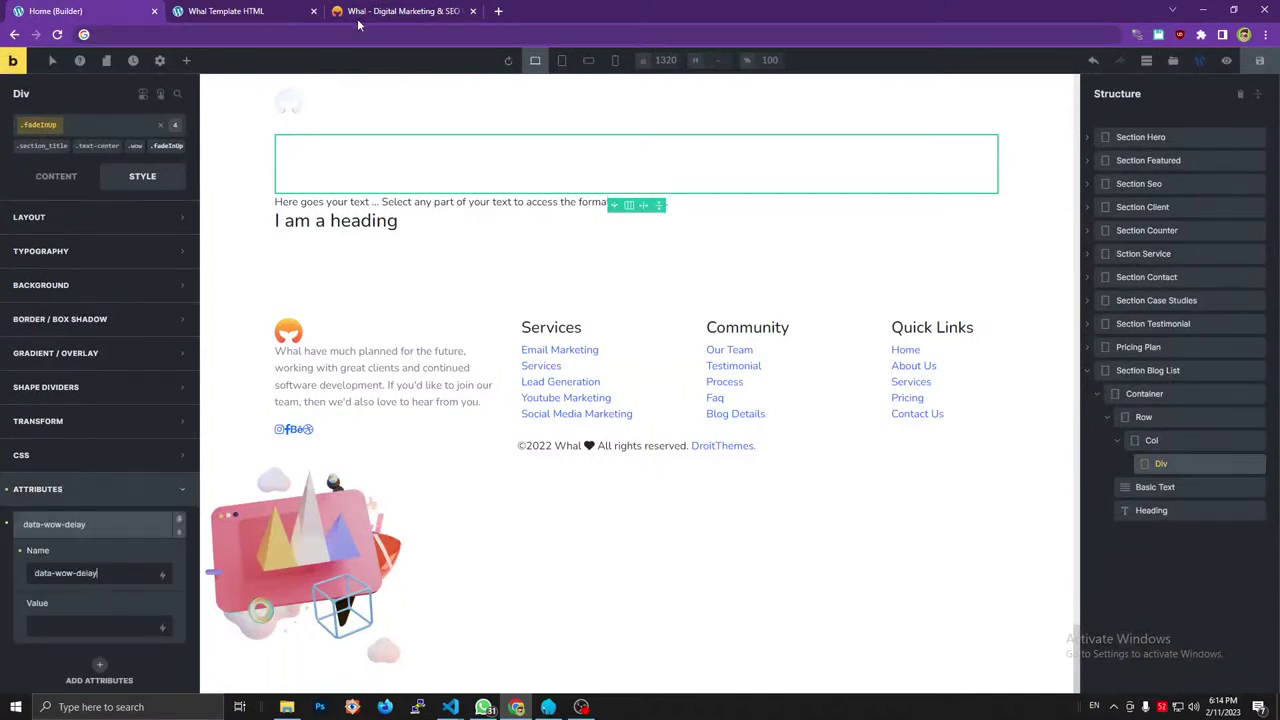
click(362, 10)
double_click(458, 469)
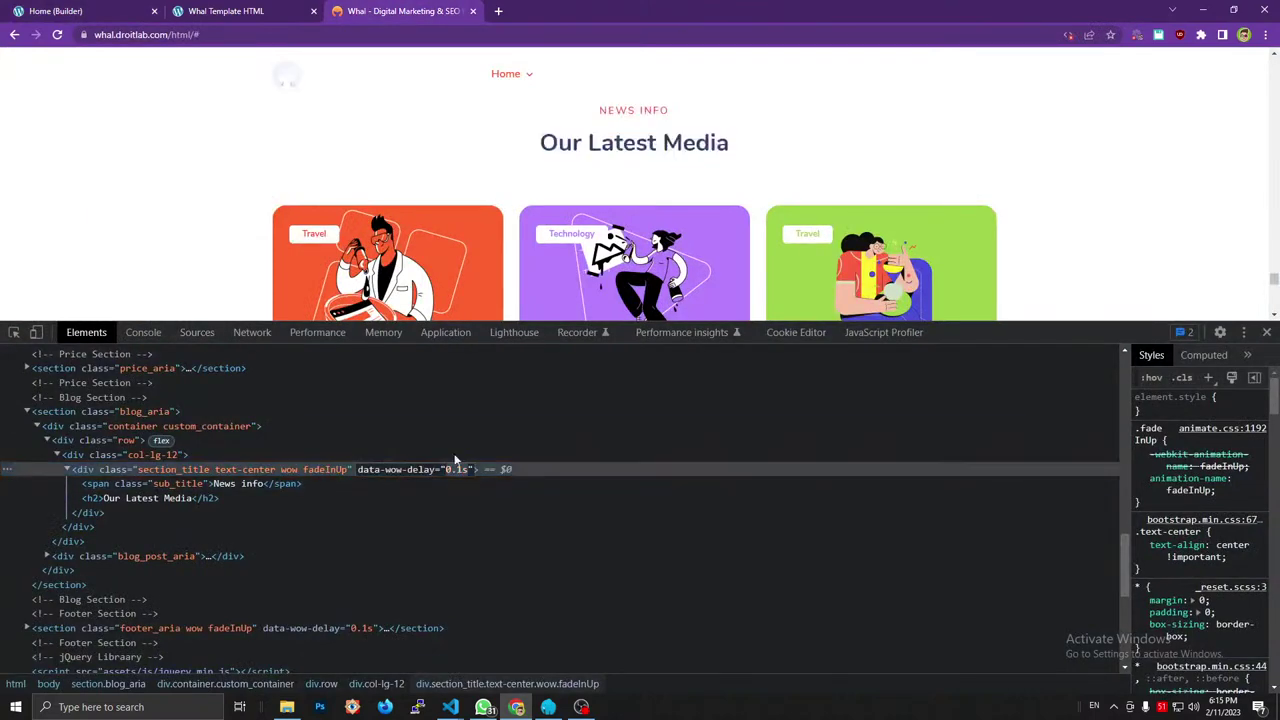
click(100, 11)
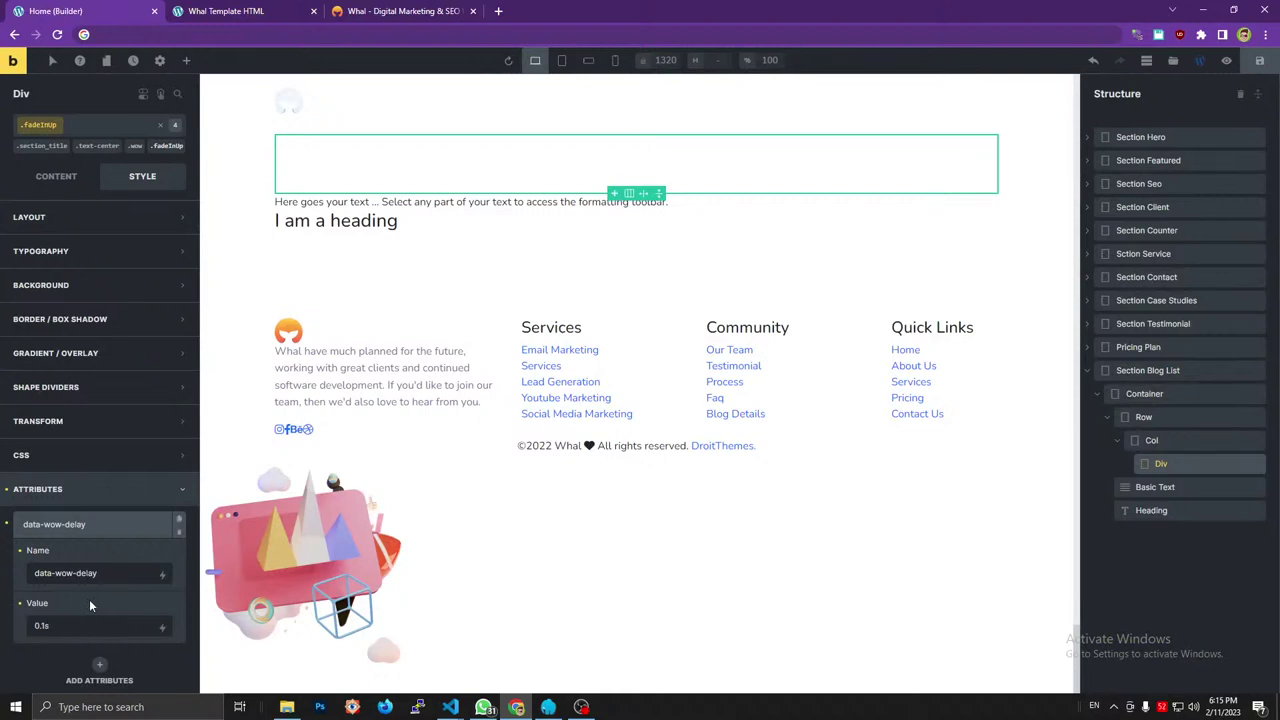
click(90, 524)
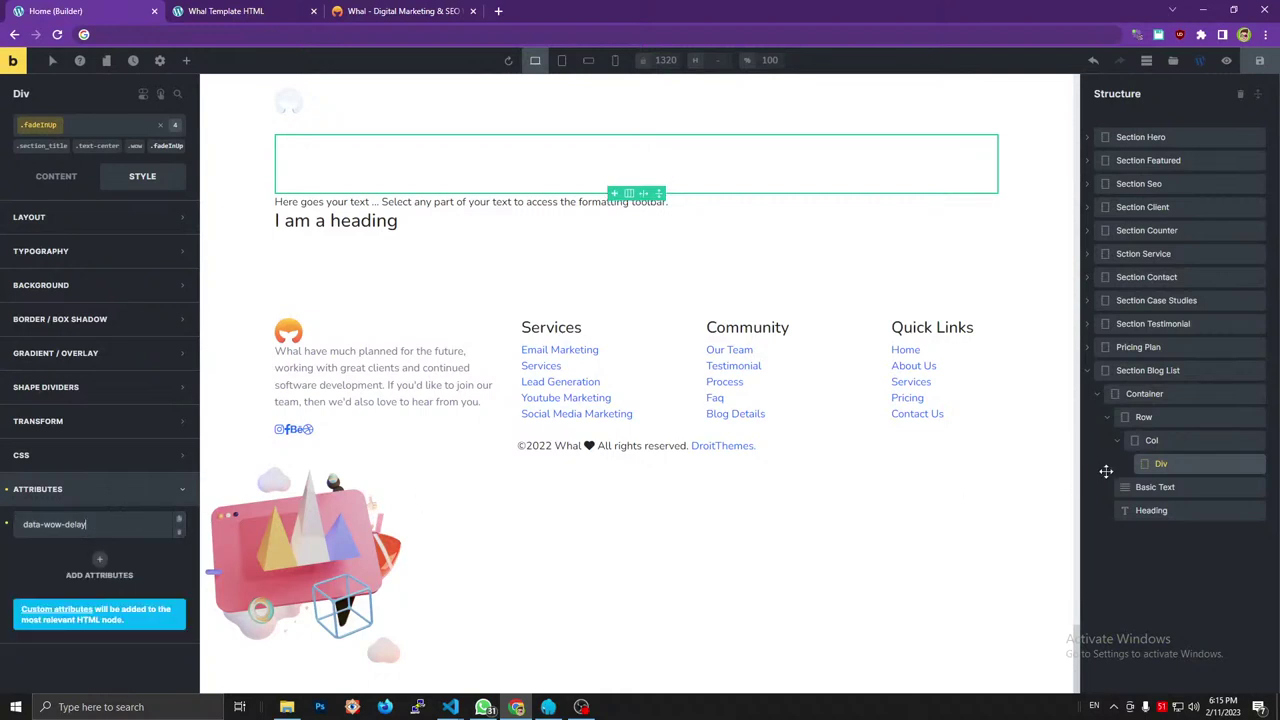
click(1162, 463)
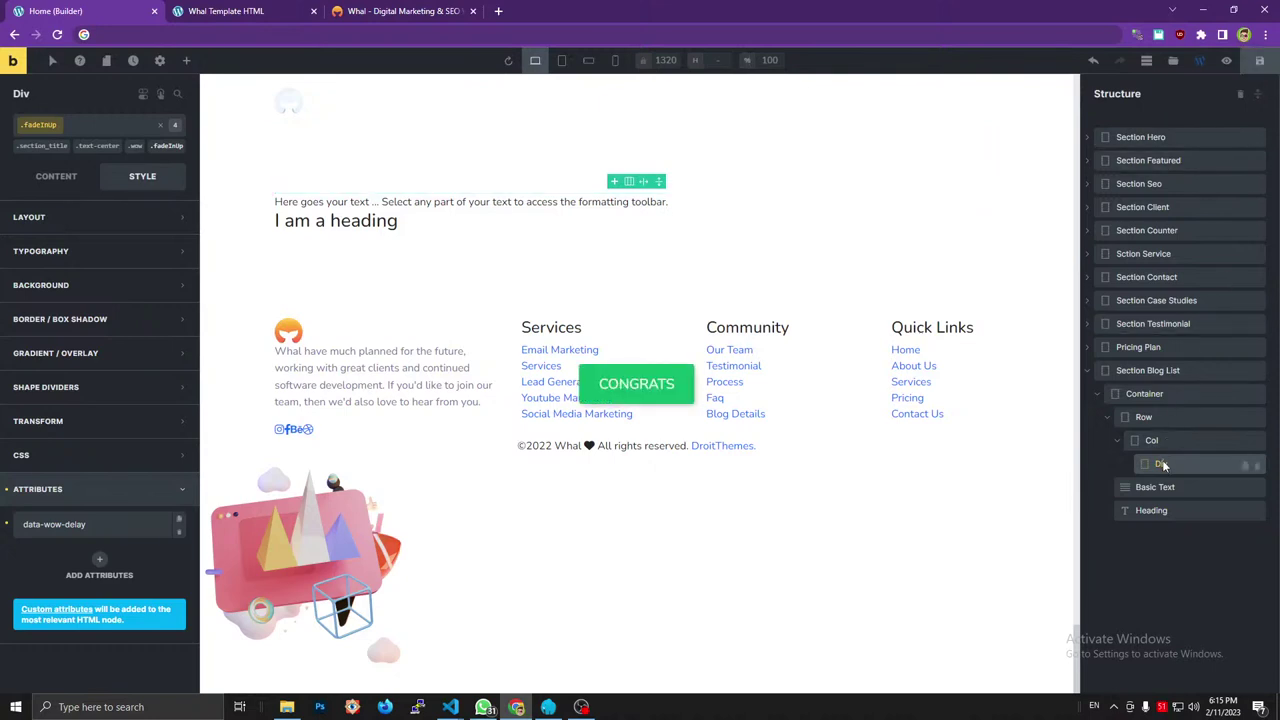
drag(1168, 484, 1162, 468)
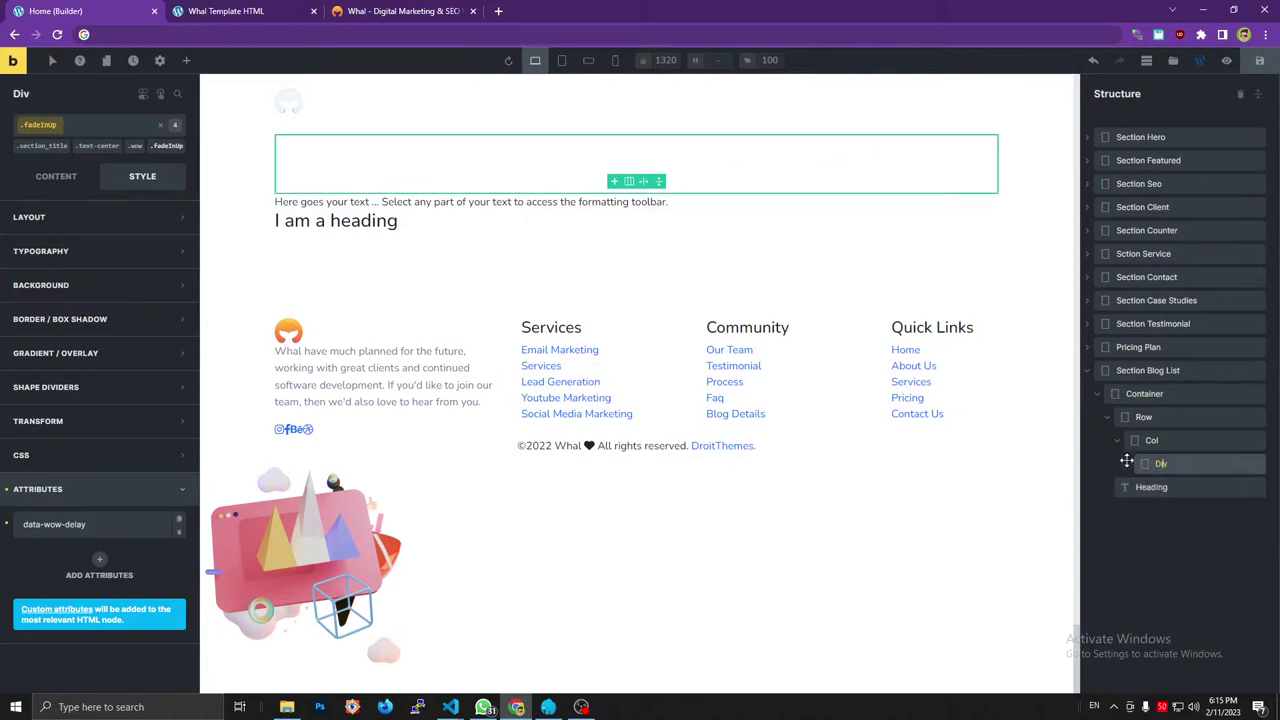
Move the Heading element inside the Div below the Basic Text.
drag(1119, 510, 1180, 482)
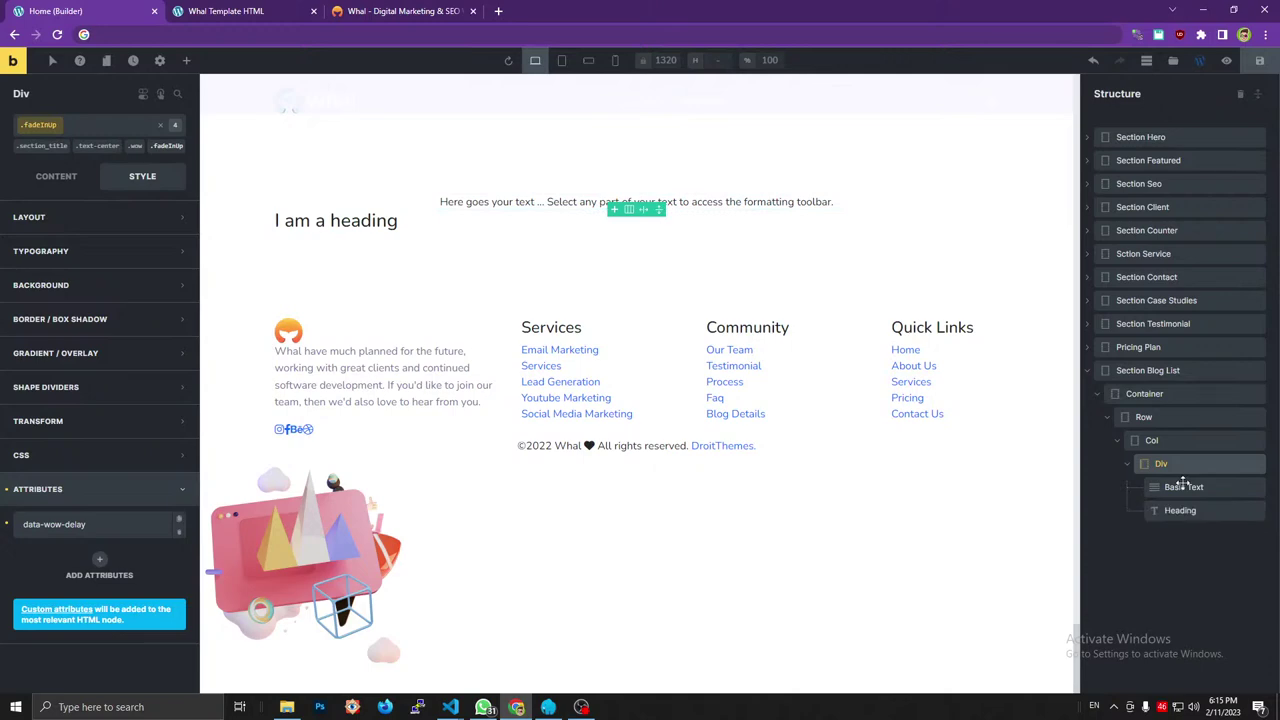
click(400, 11)
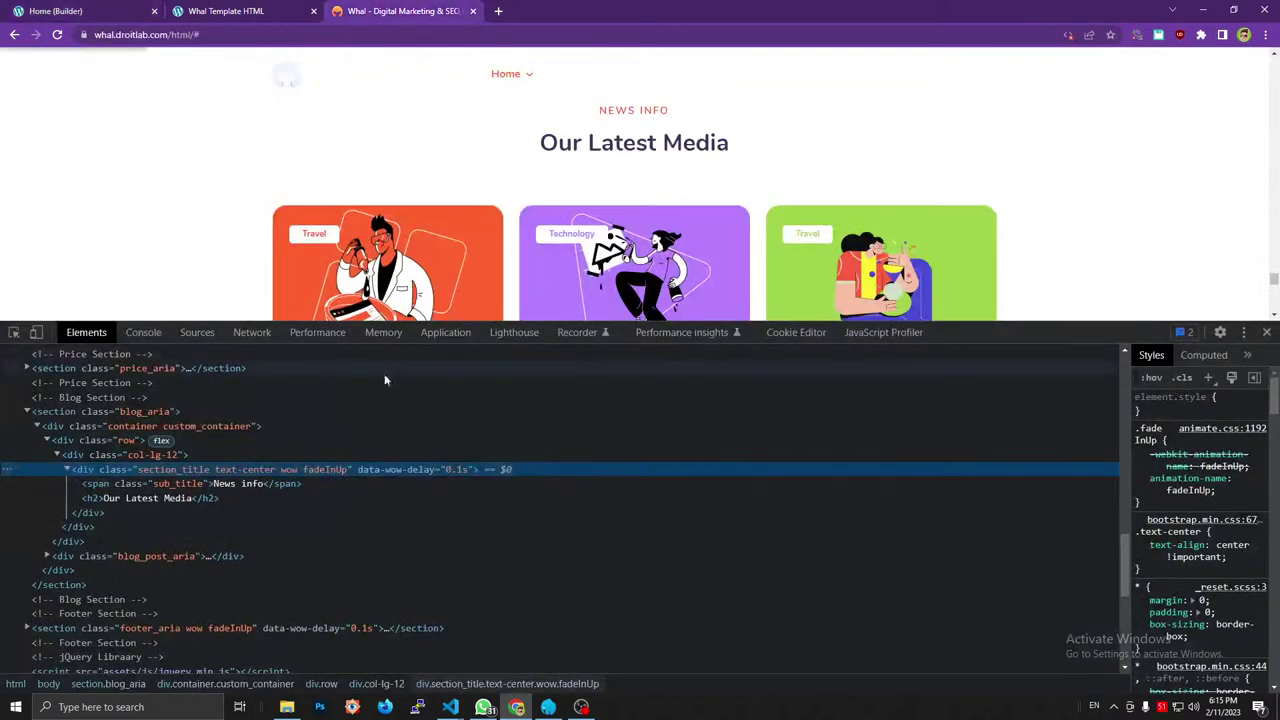
click(90, 8)
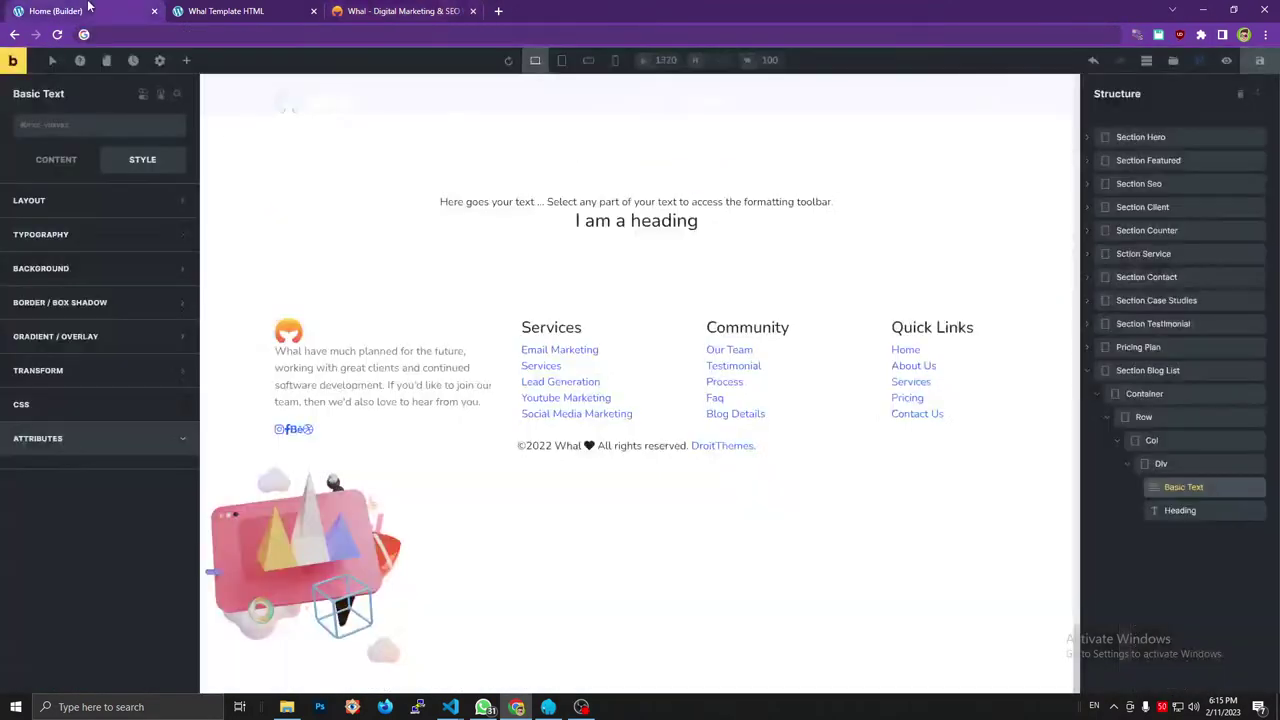
Make the Basic Text a span tag with the class sub_title.
click(56, 159)
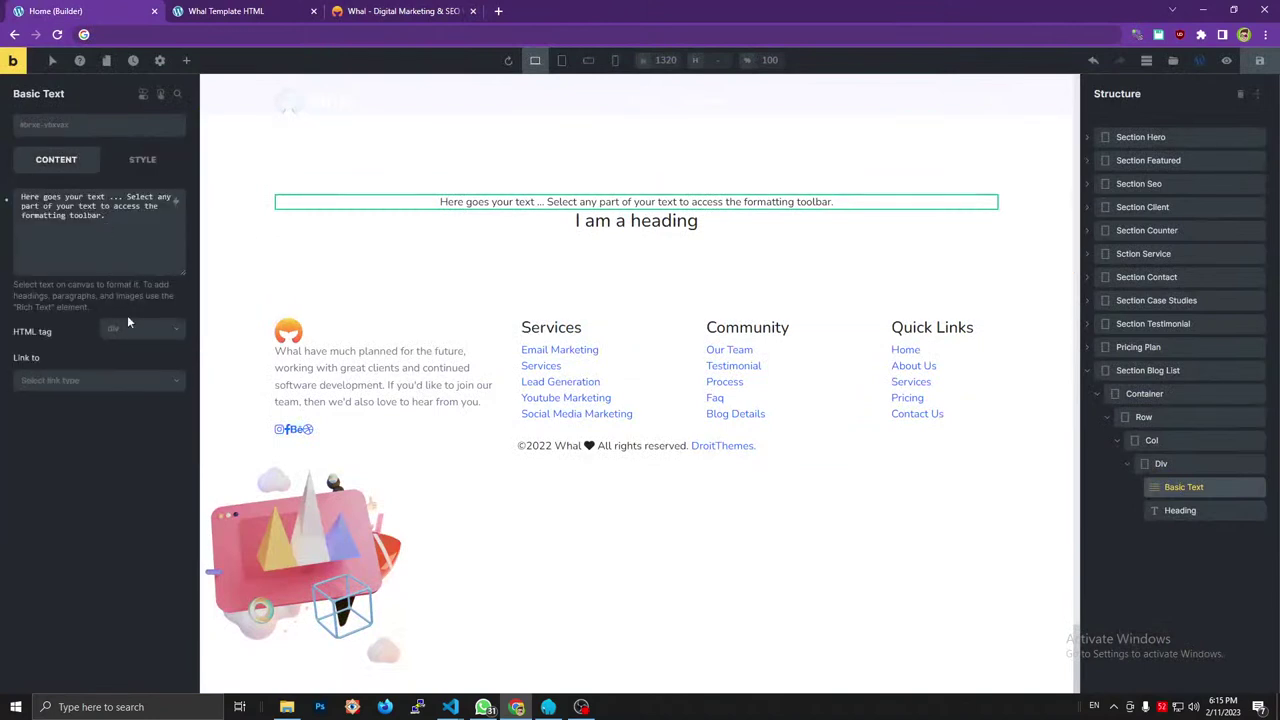
click(128, 328)
click(117, 399)
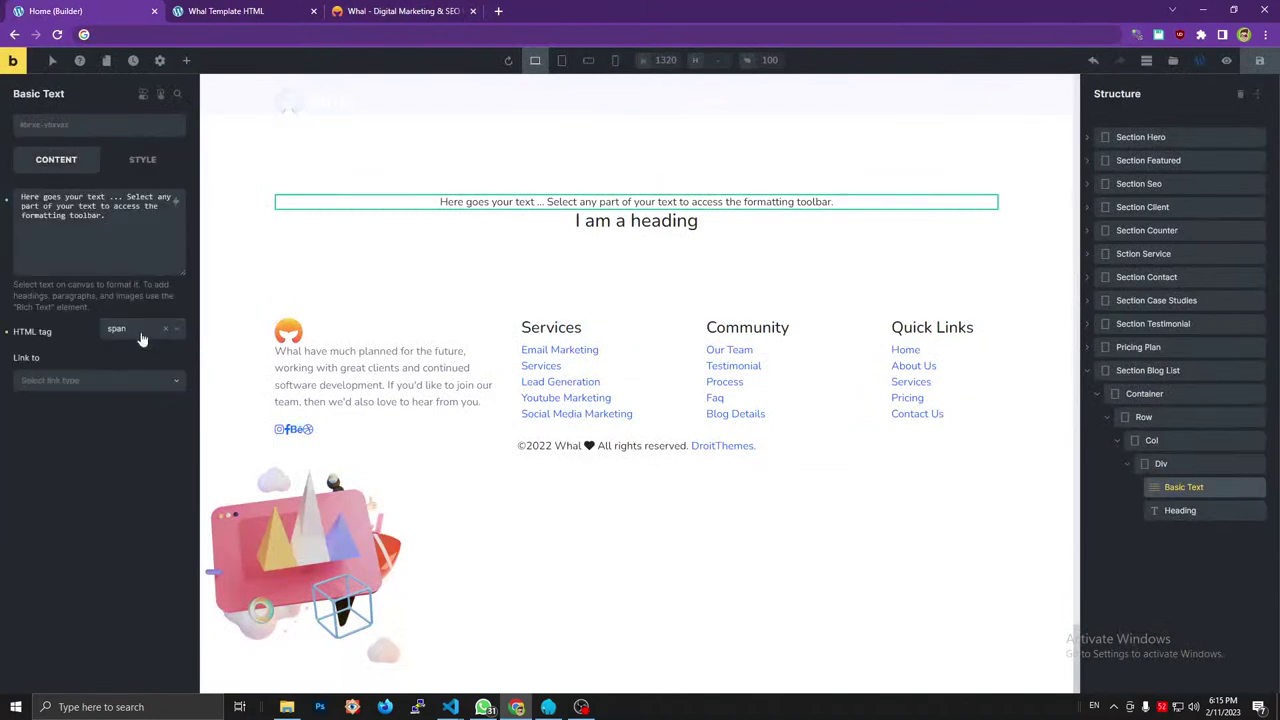
click(118, 133)
text(sub_title)
click(167, 157)
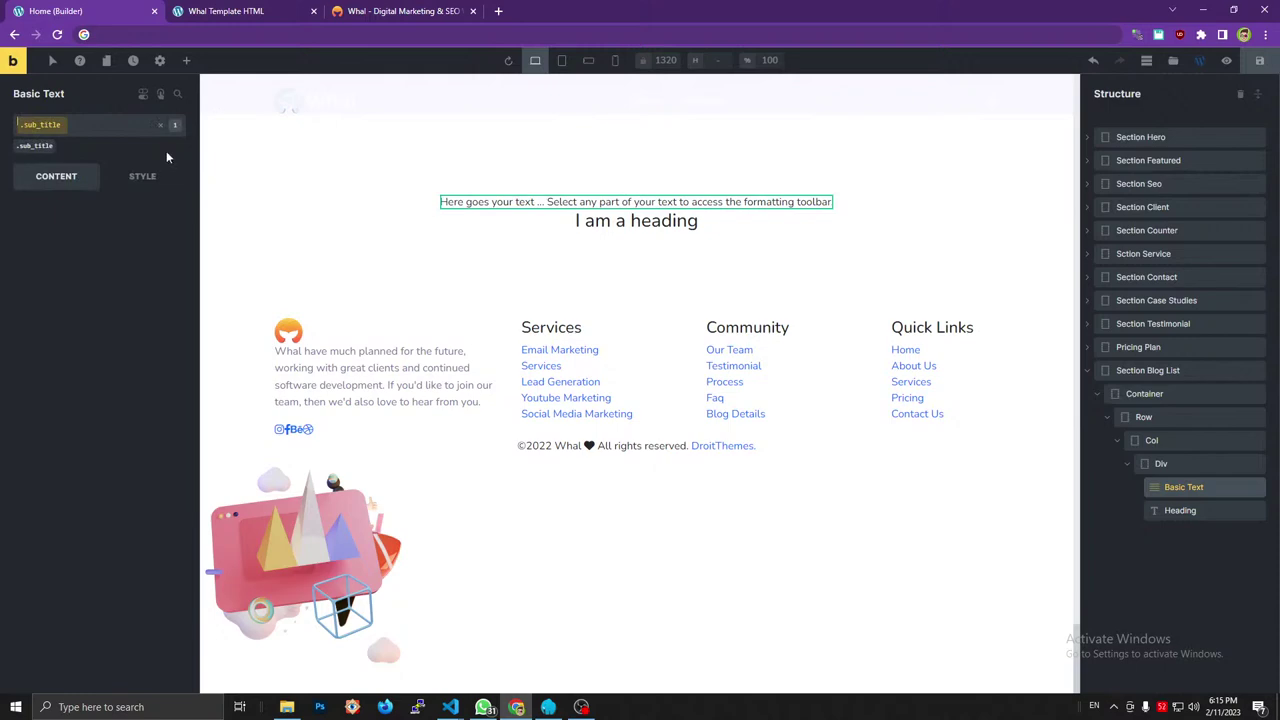
Replace the Basic Text placeholder with 'News info'.
click(350, 10)
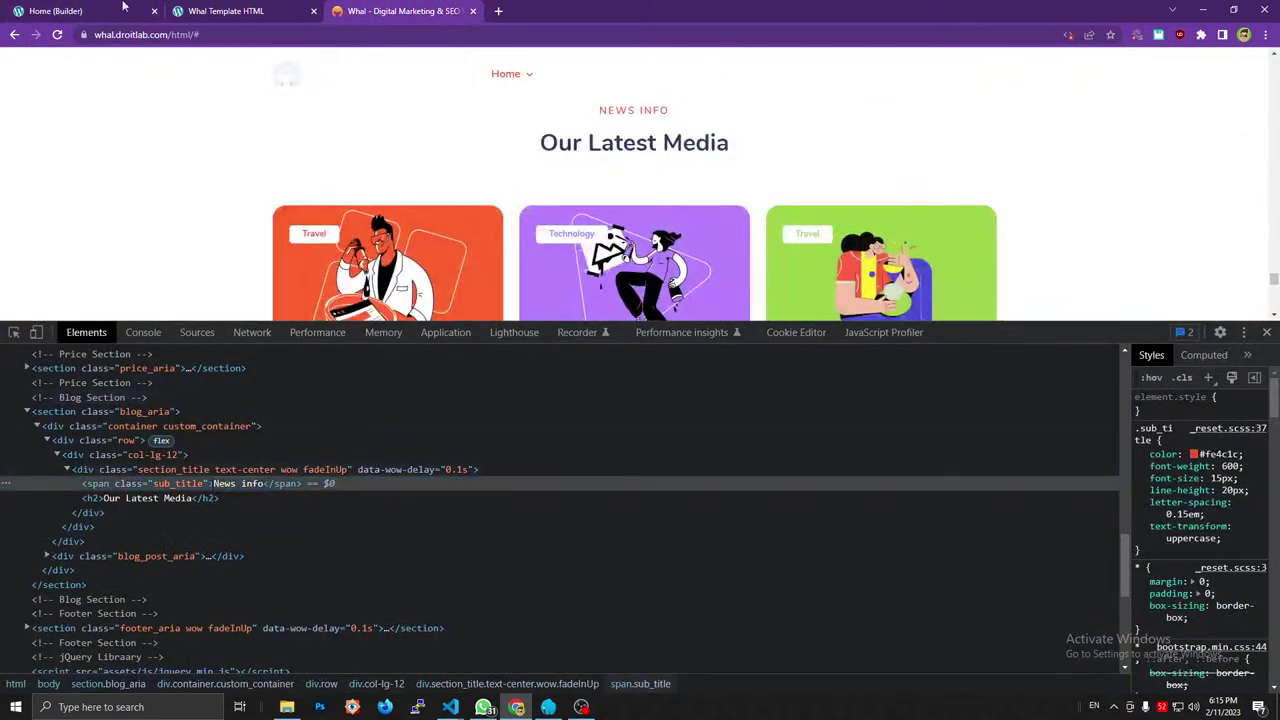
click(60, 10)
click(96, 262)
key(ctrl+a)
text(News info)
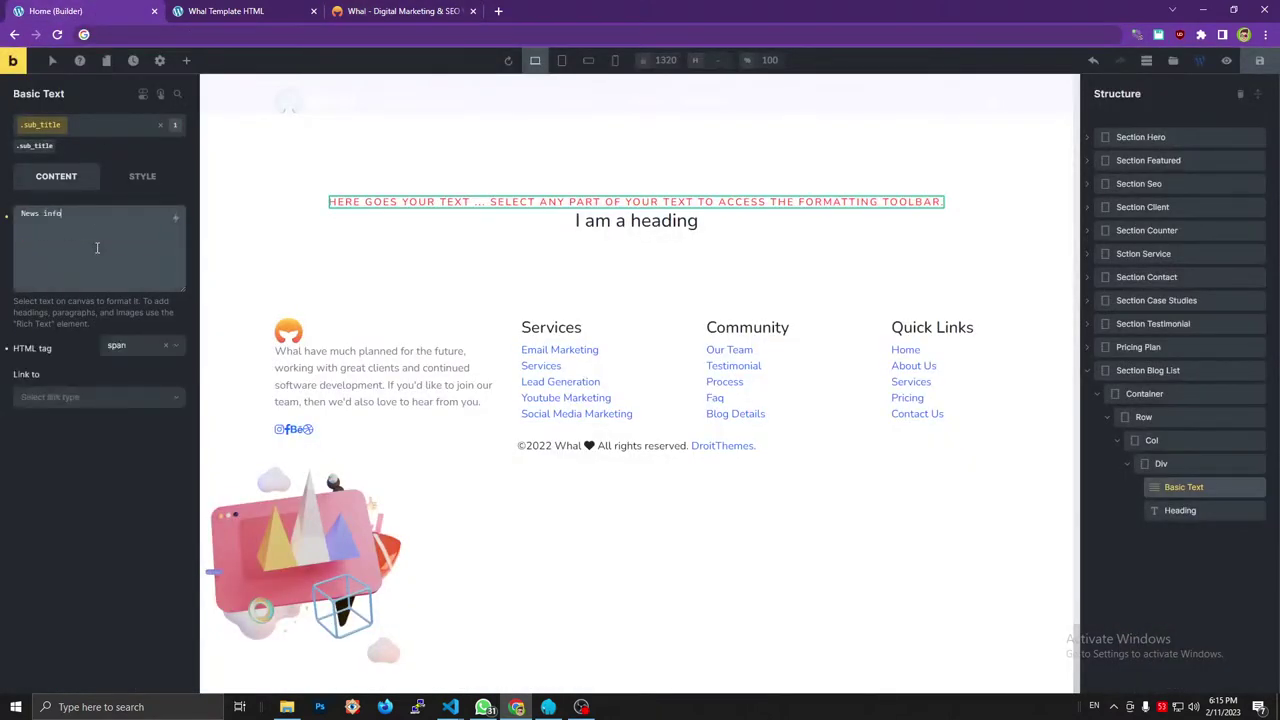
click(375, 10)
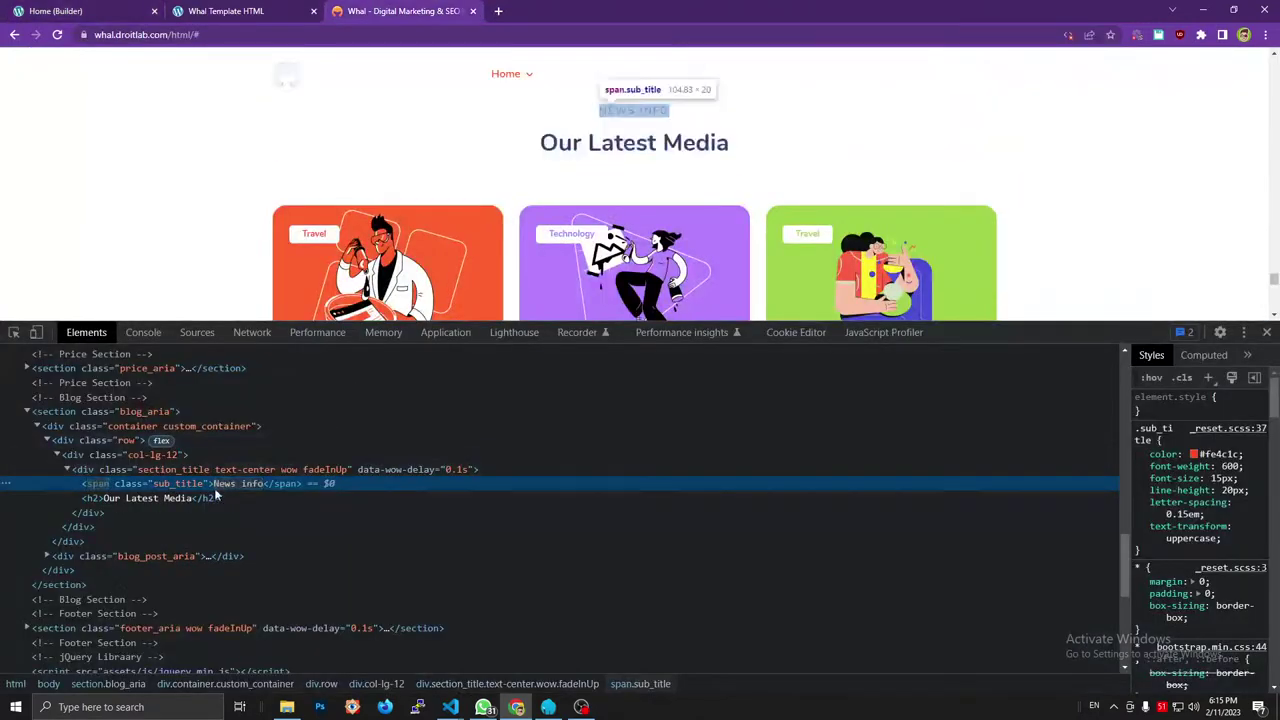
click(60, 10)
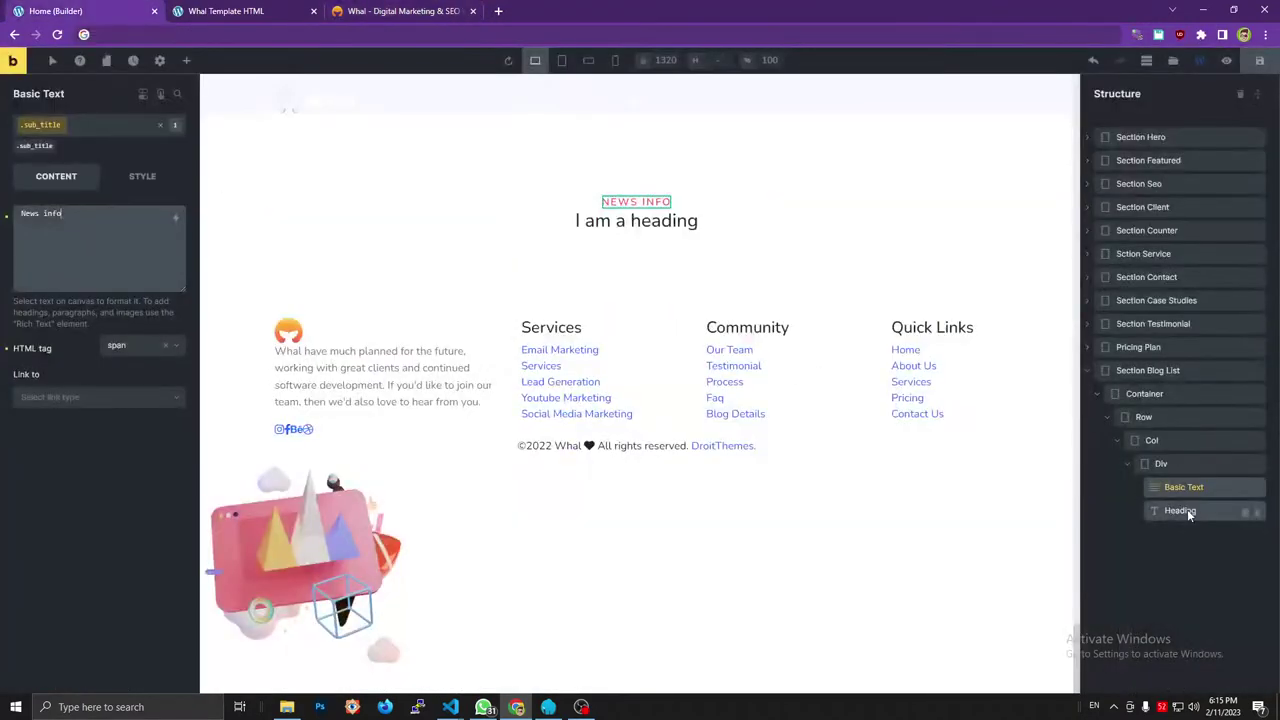
Make the Heading an h2 reading 'Our Latest Media' and save the page.
click(1187, 509)
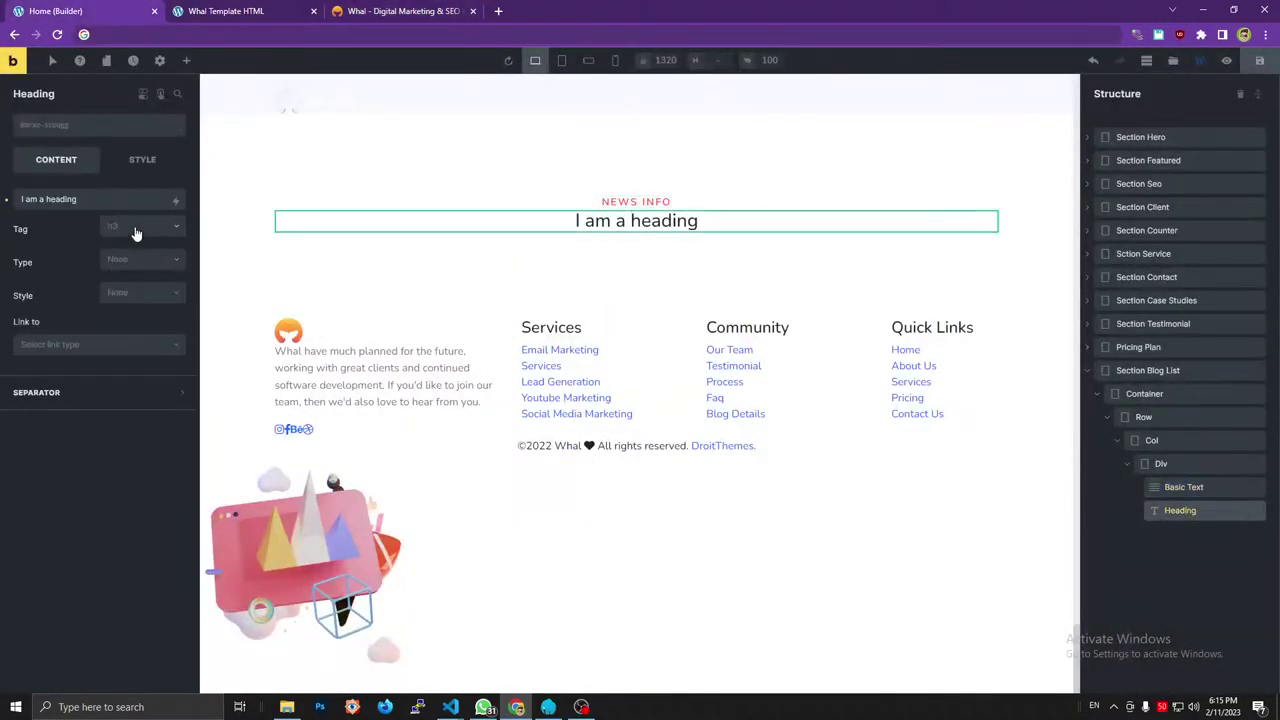
click(136, 229)
click(131, 274)
click(397, 10)
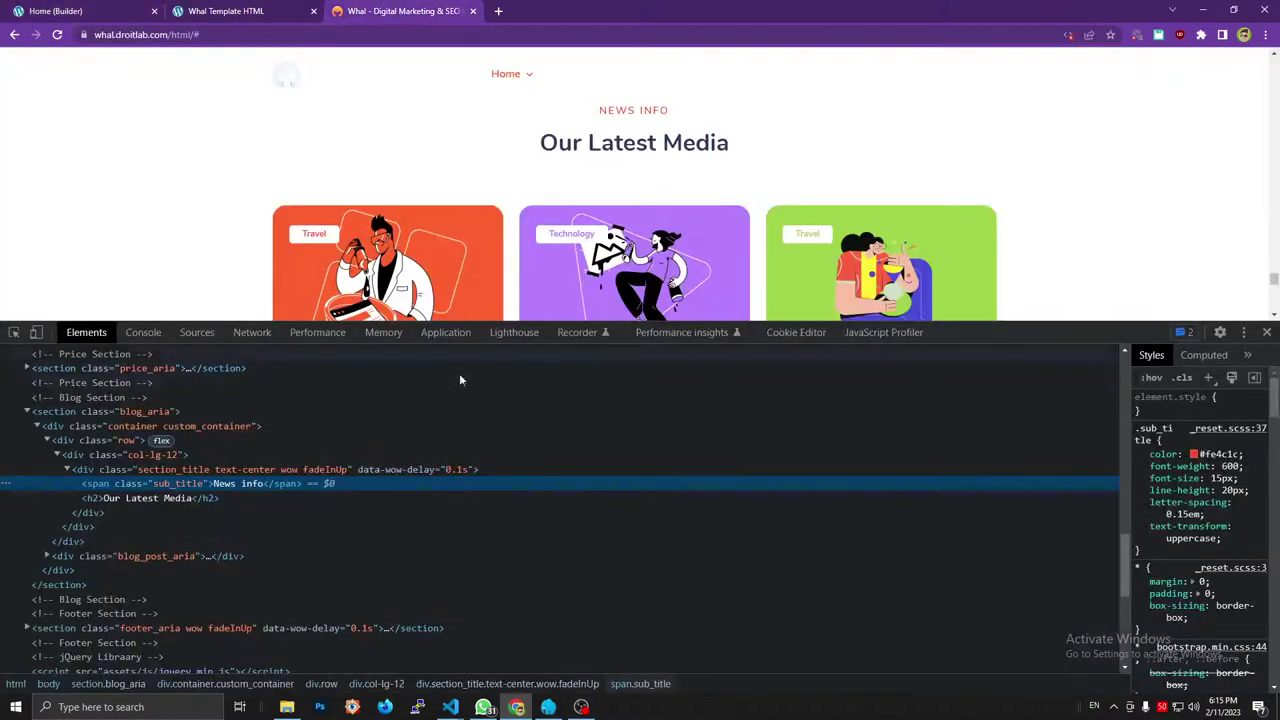
double_click(167, 500)
click(122, 10)
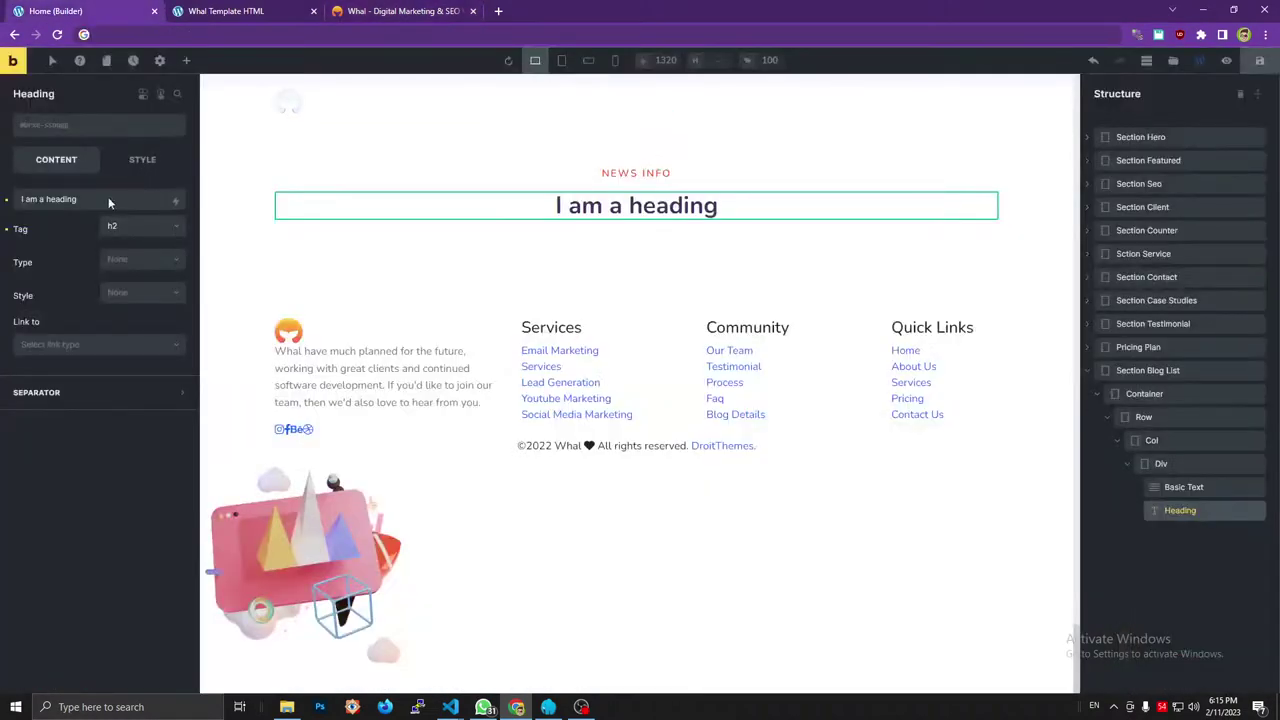
triple_click(101, 198)
text(Our Latest Media)
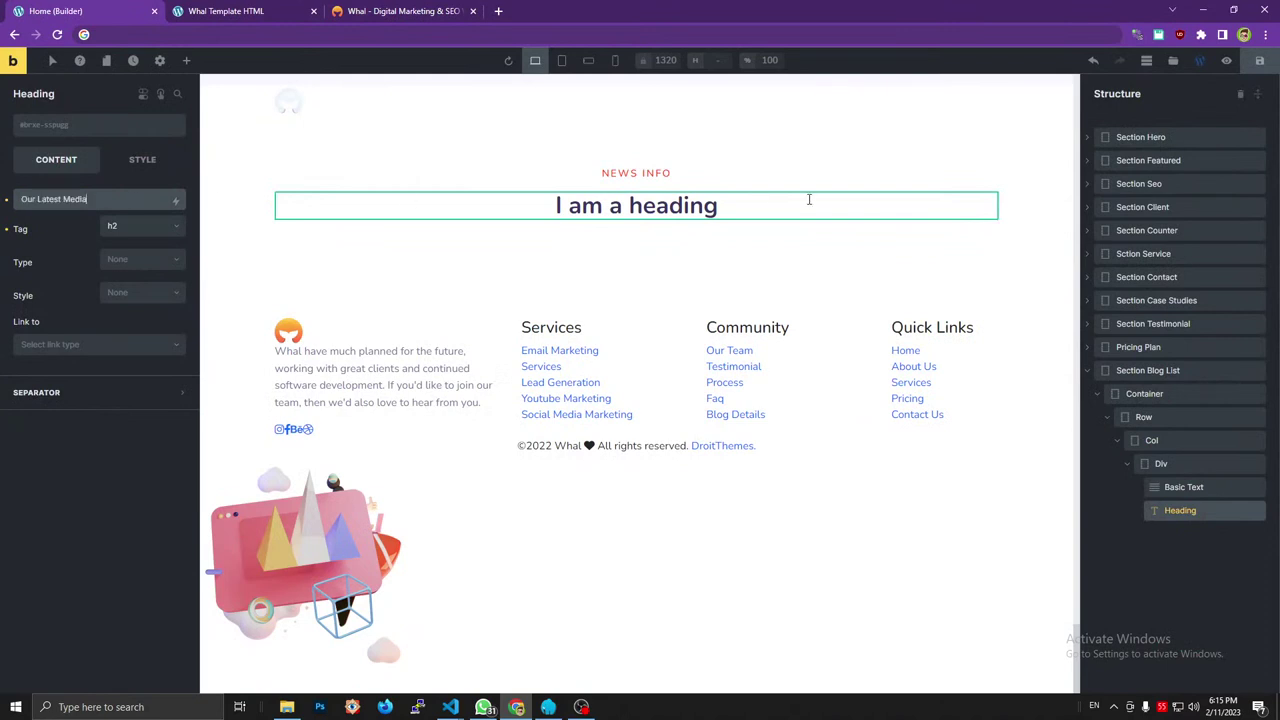
click(1259, 60)
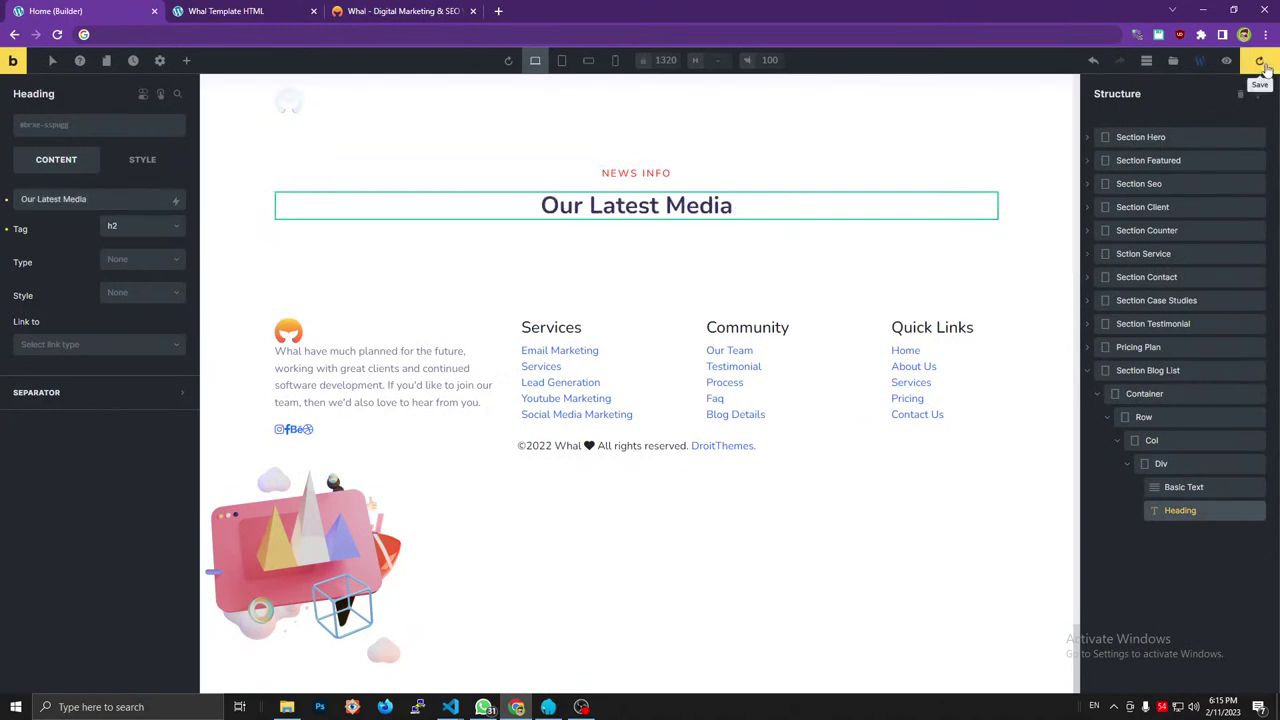
Copy the blog_post_aria wrapper class name from the reference site's markup.
click(405, 10)
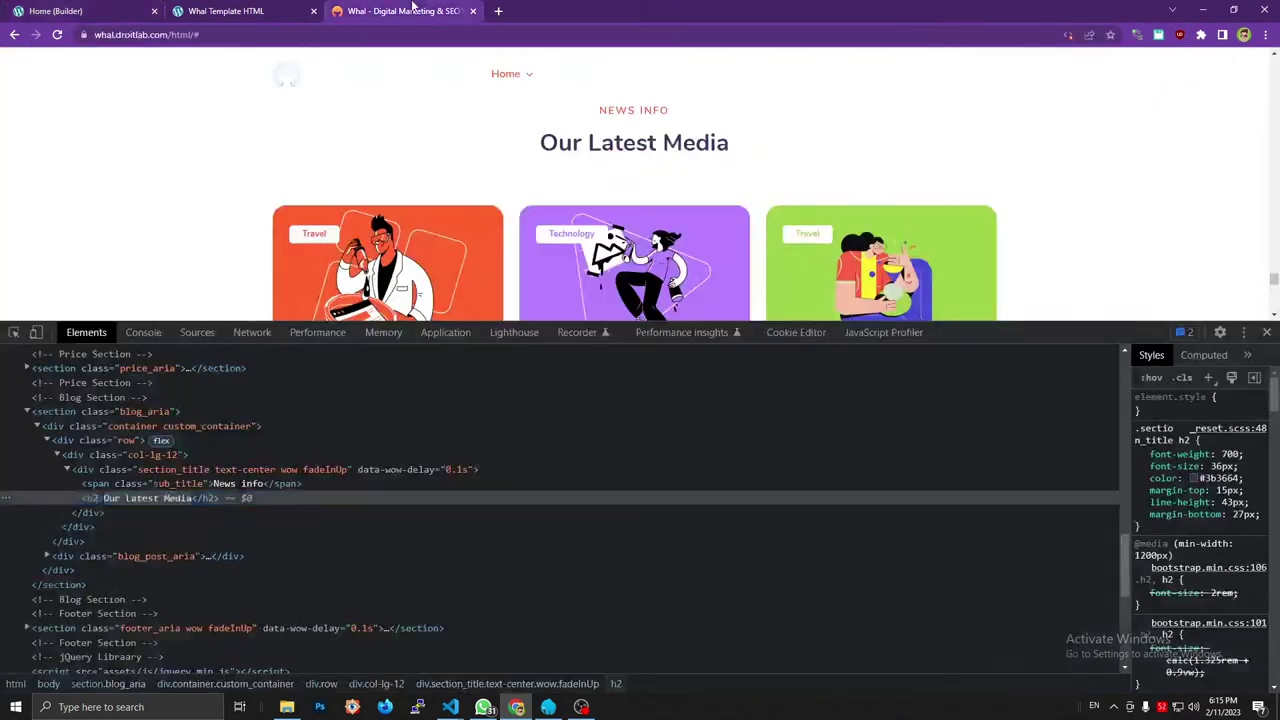
click(57, 454)
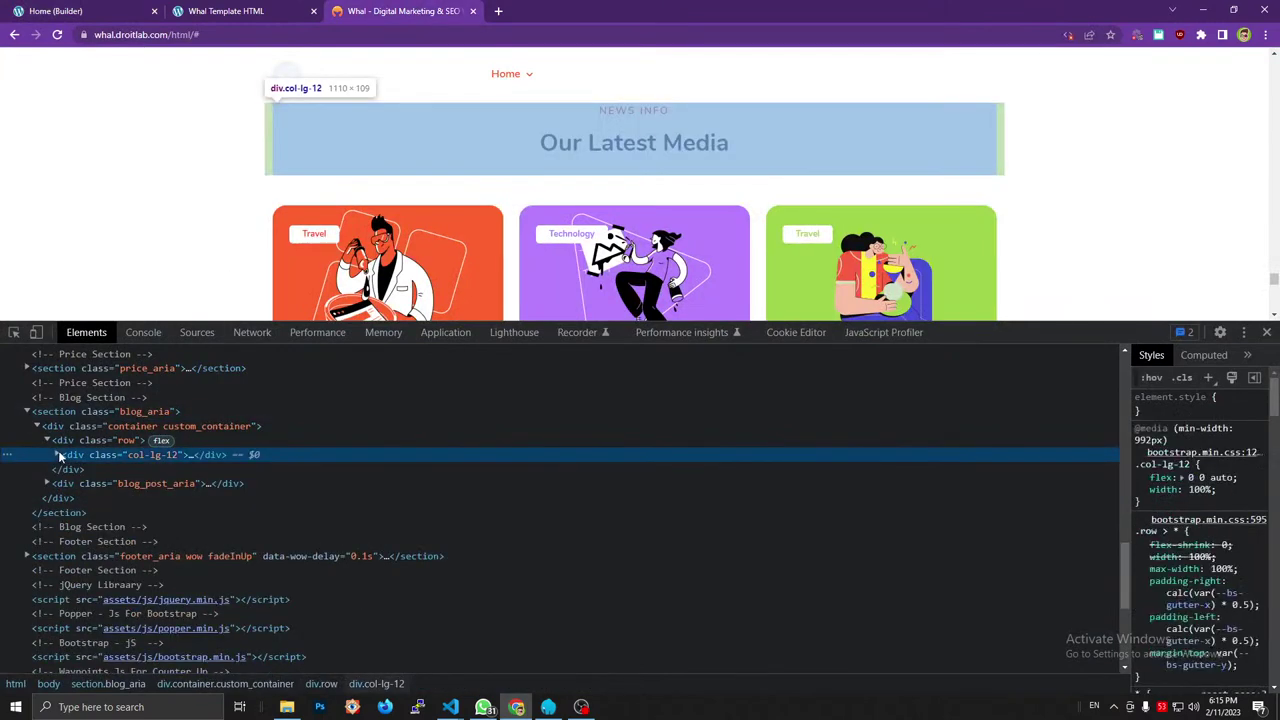
click(47, 440)
click(52, 455)
click(47, 455)
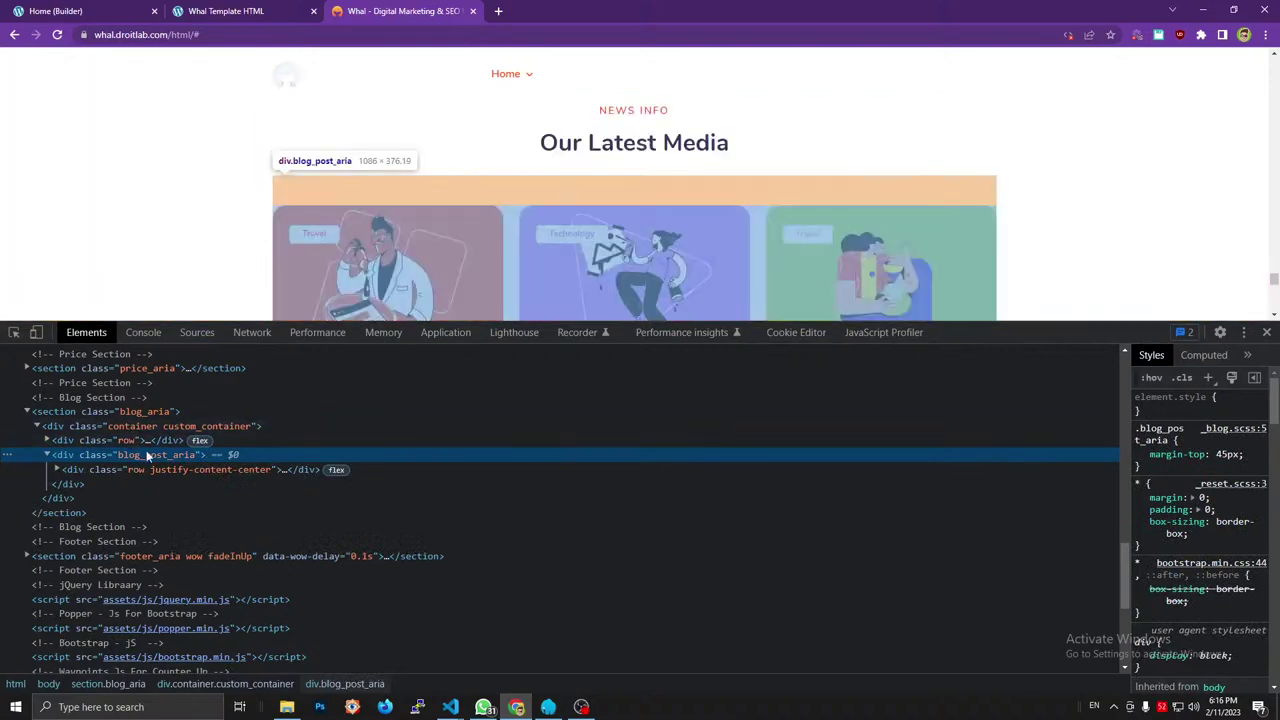
double_click(148, 458)
click(205, 11)
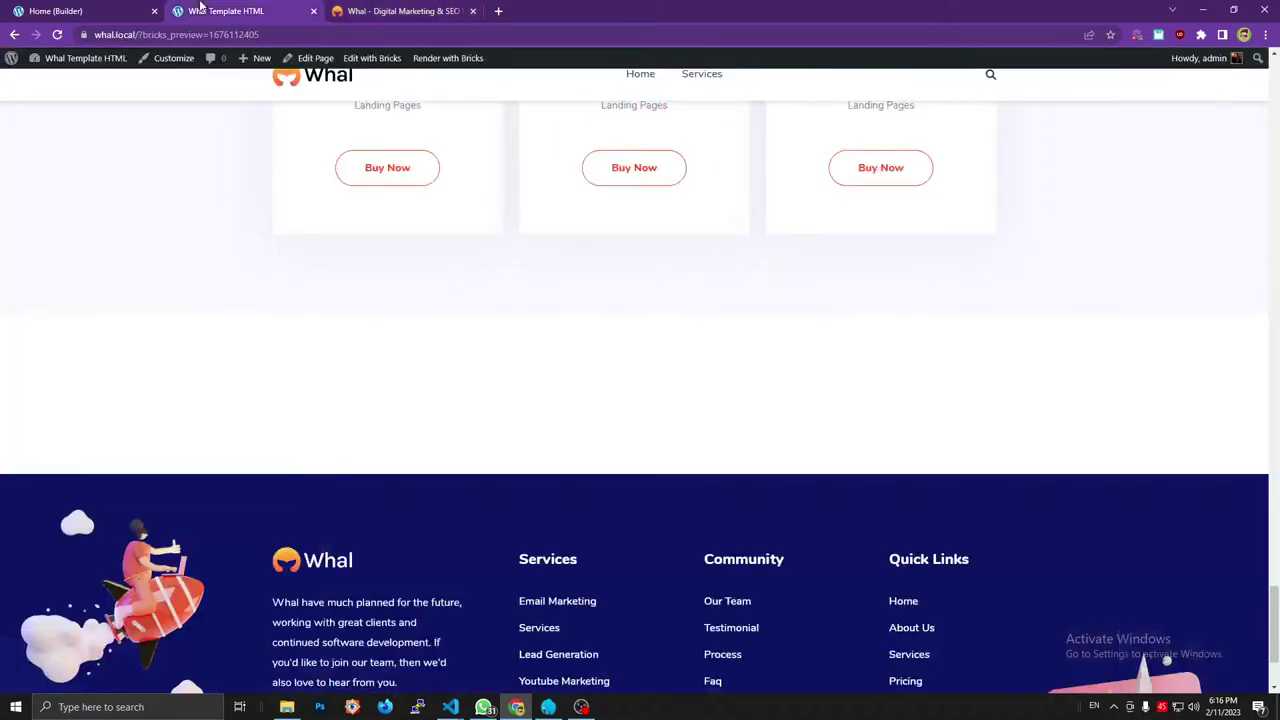
click(135, 11)
click(1134, 415)
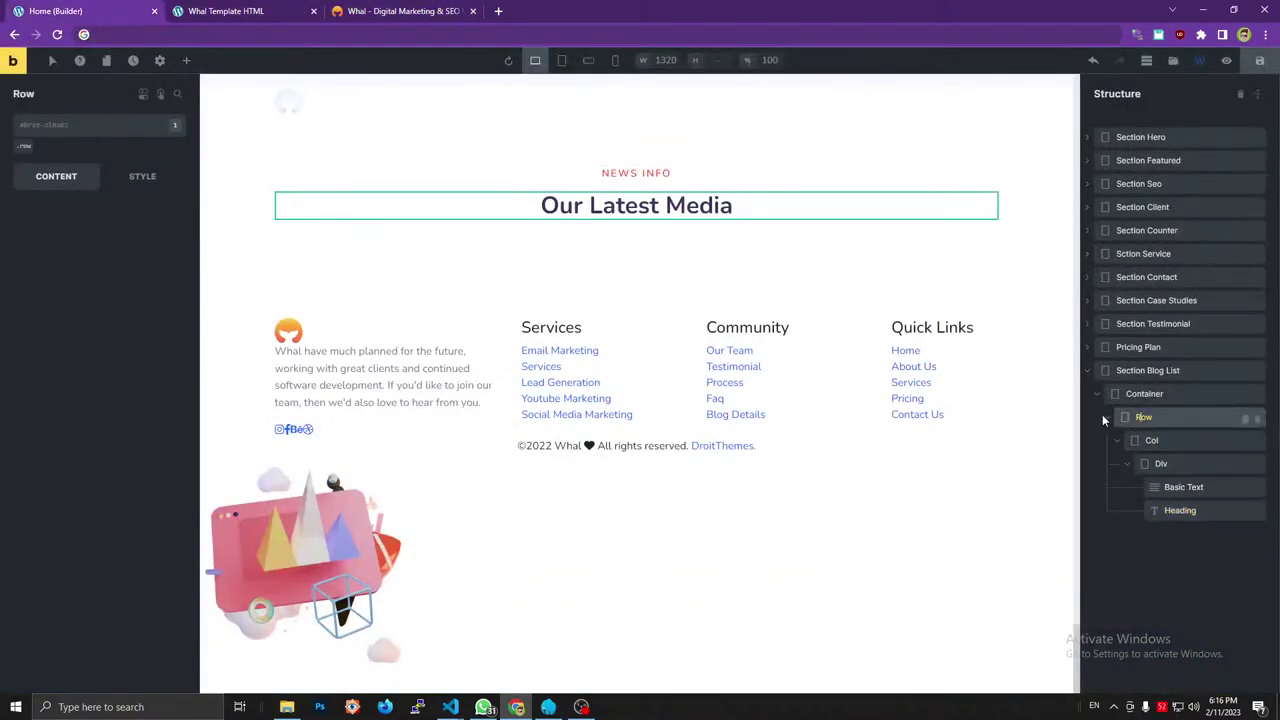
Add a Div to the Container with class blog_post_aria, named 'BLog List Wrapper'.
click(1104, 416)
click(1140, 395)
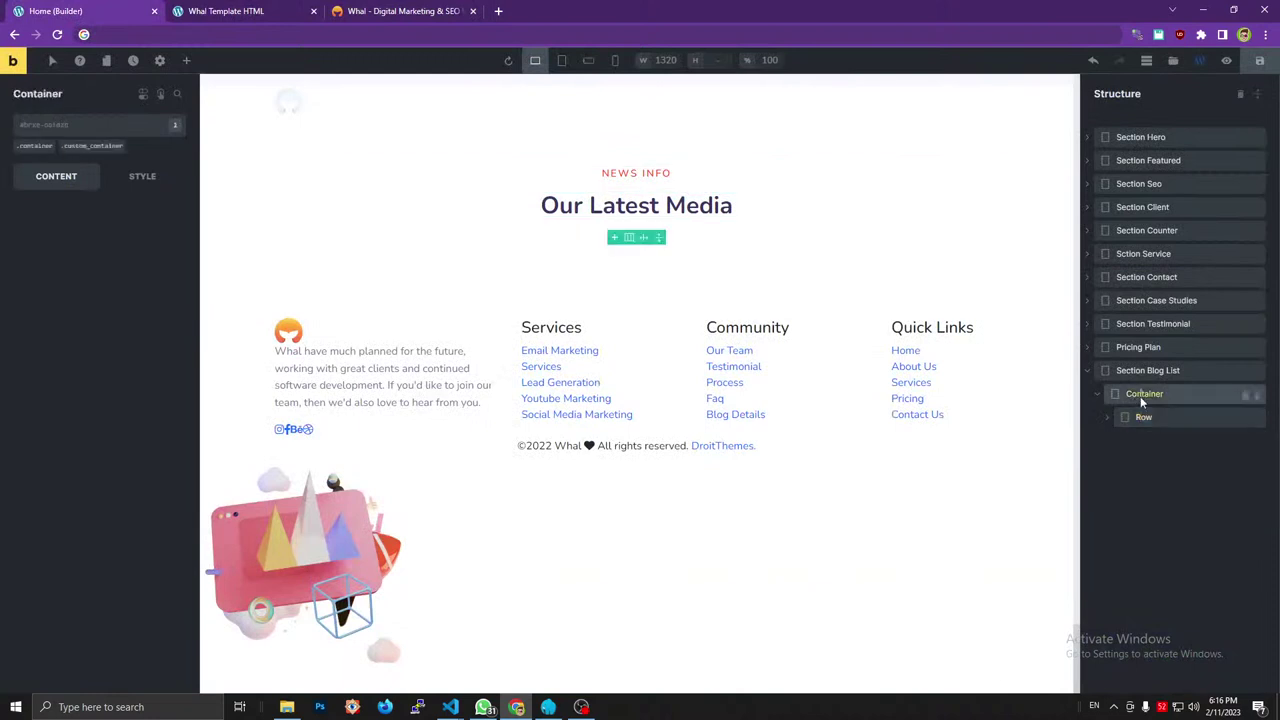
click(186, 60)
drag(77, 183, 1163, 439)
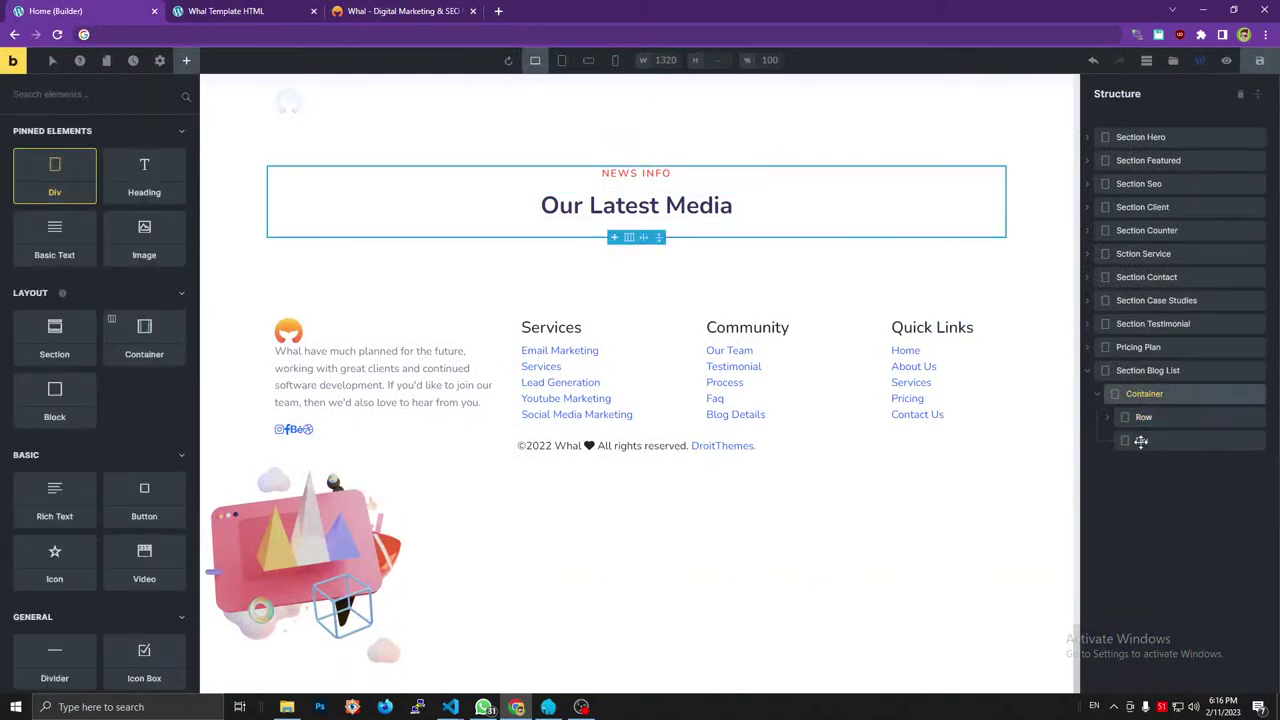
click(1141, 440)
click(180, 34)
text(blog_post_exc)
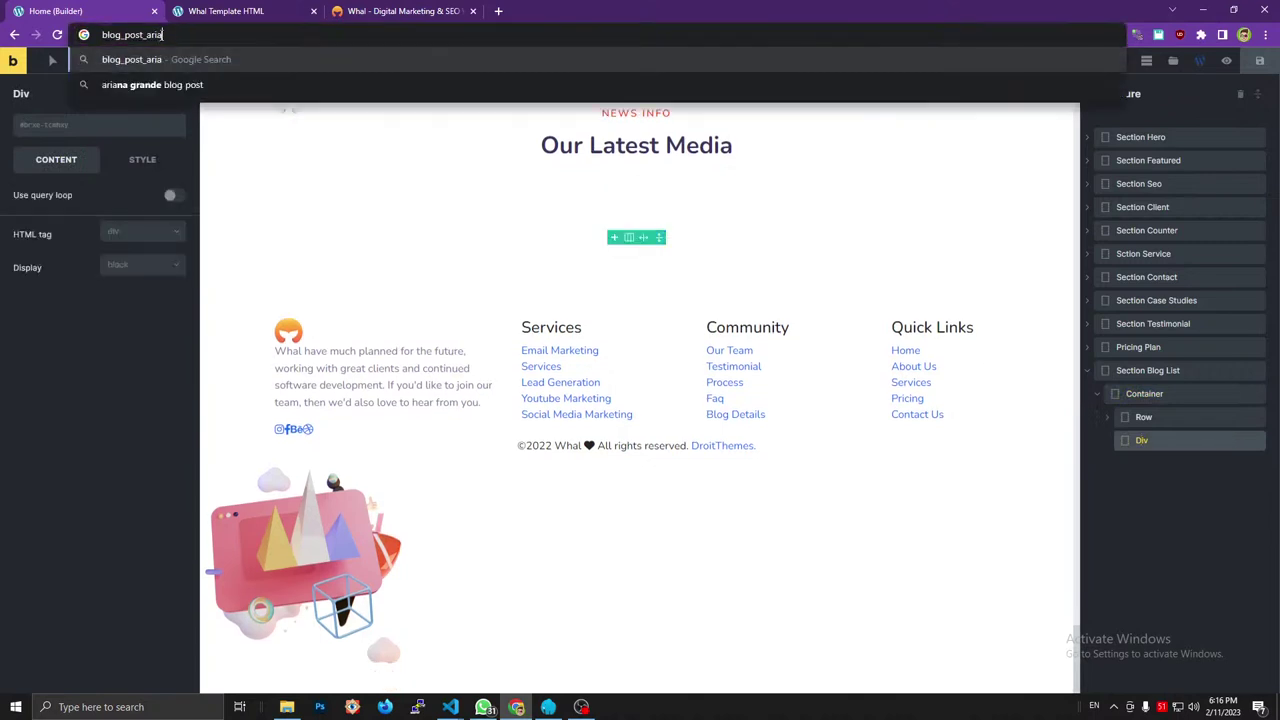
click(58, 125)
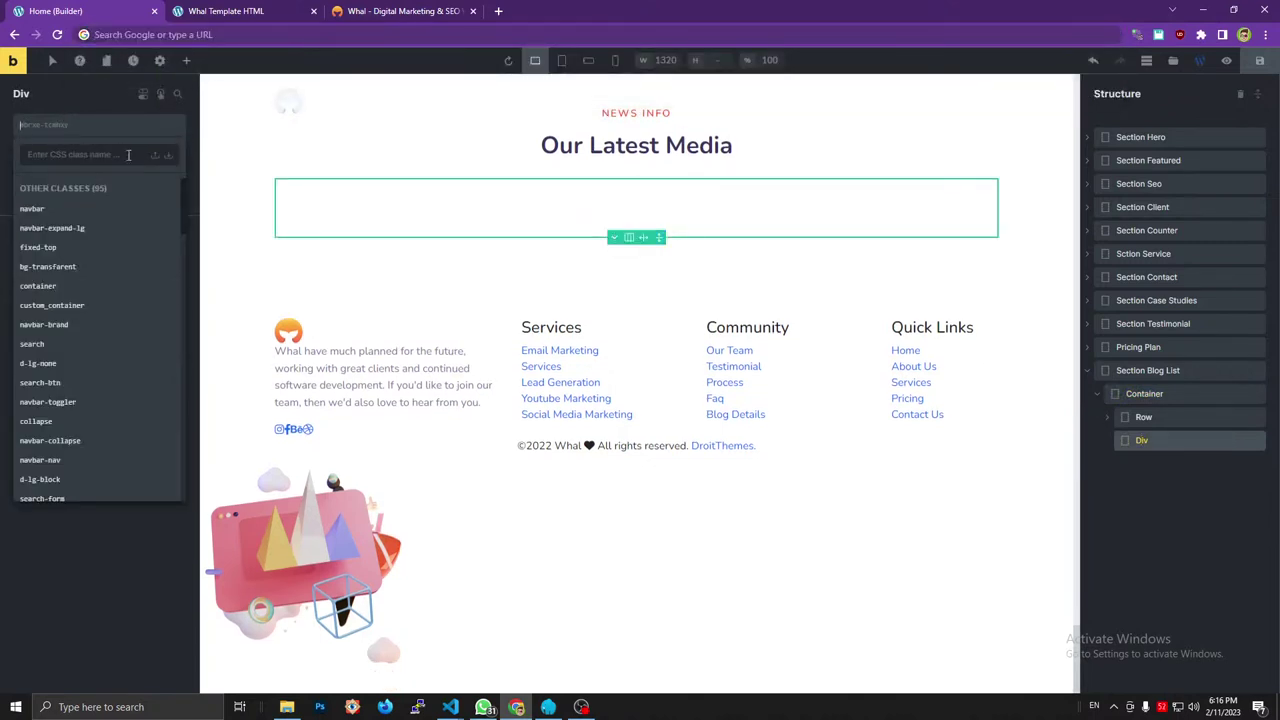
text(blog_post_aria)
key(Return)
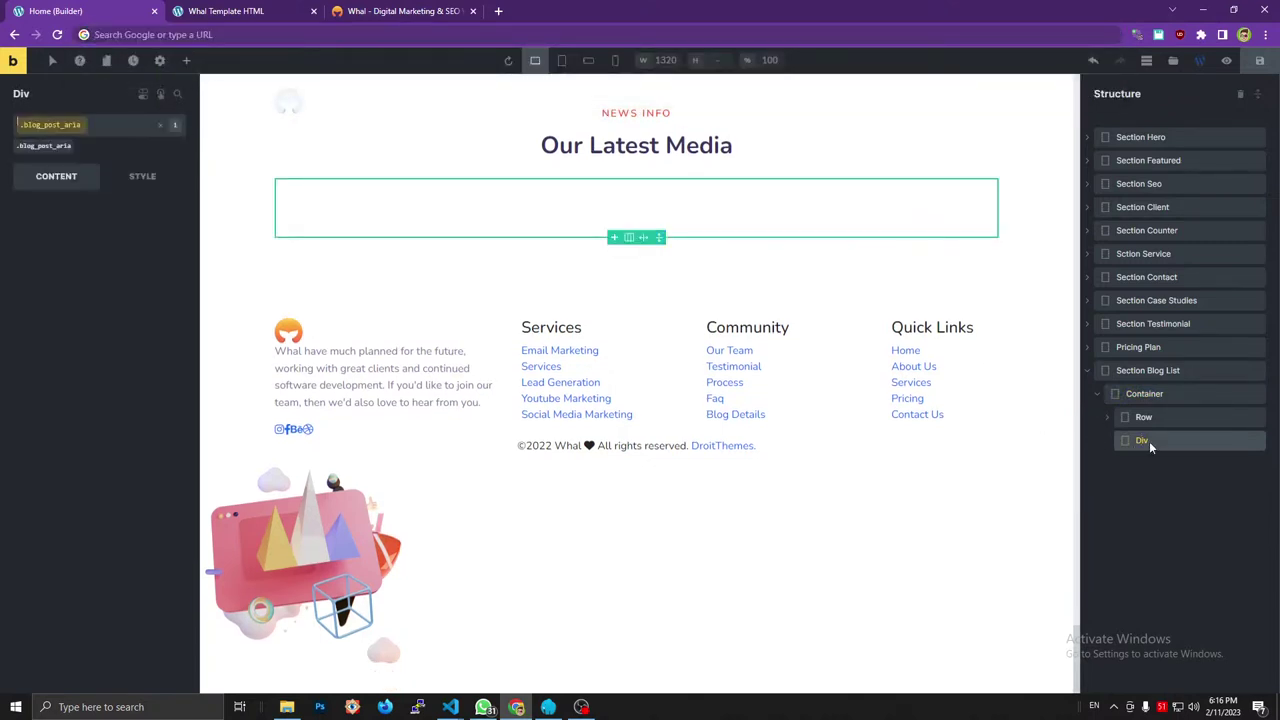
double_click(1149, 441)
text(BLog)
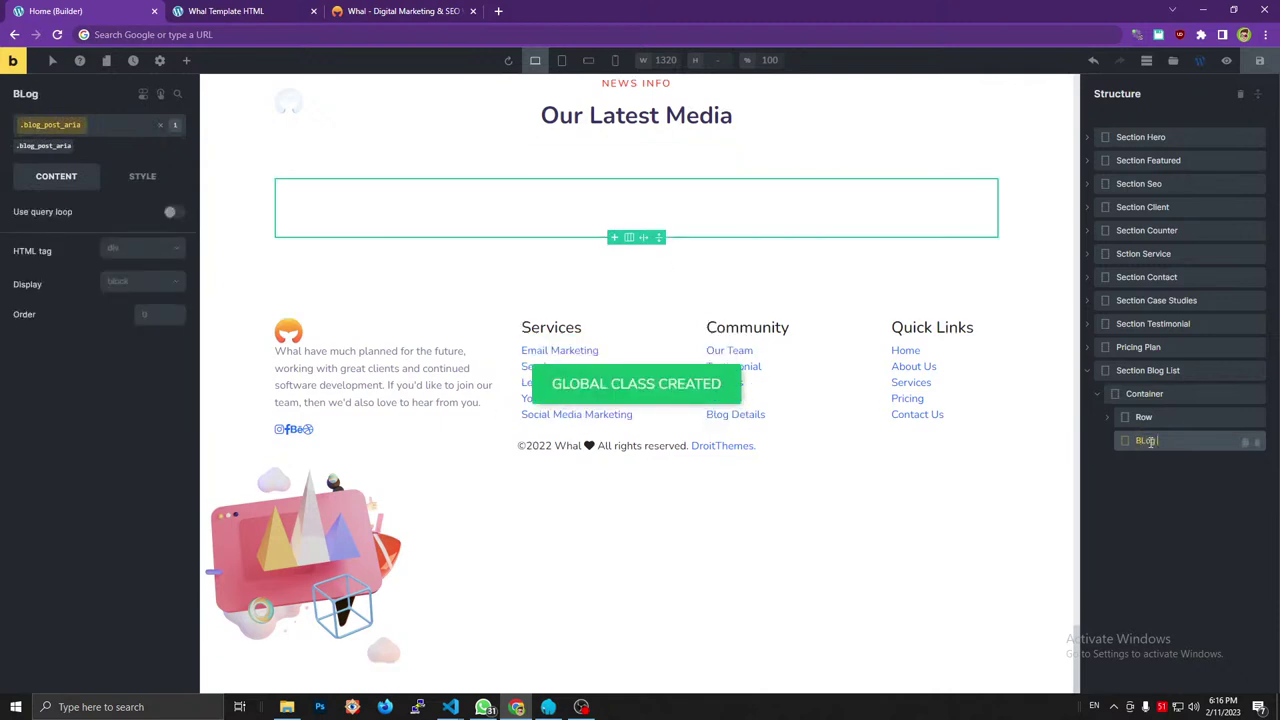
text( List W)
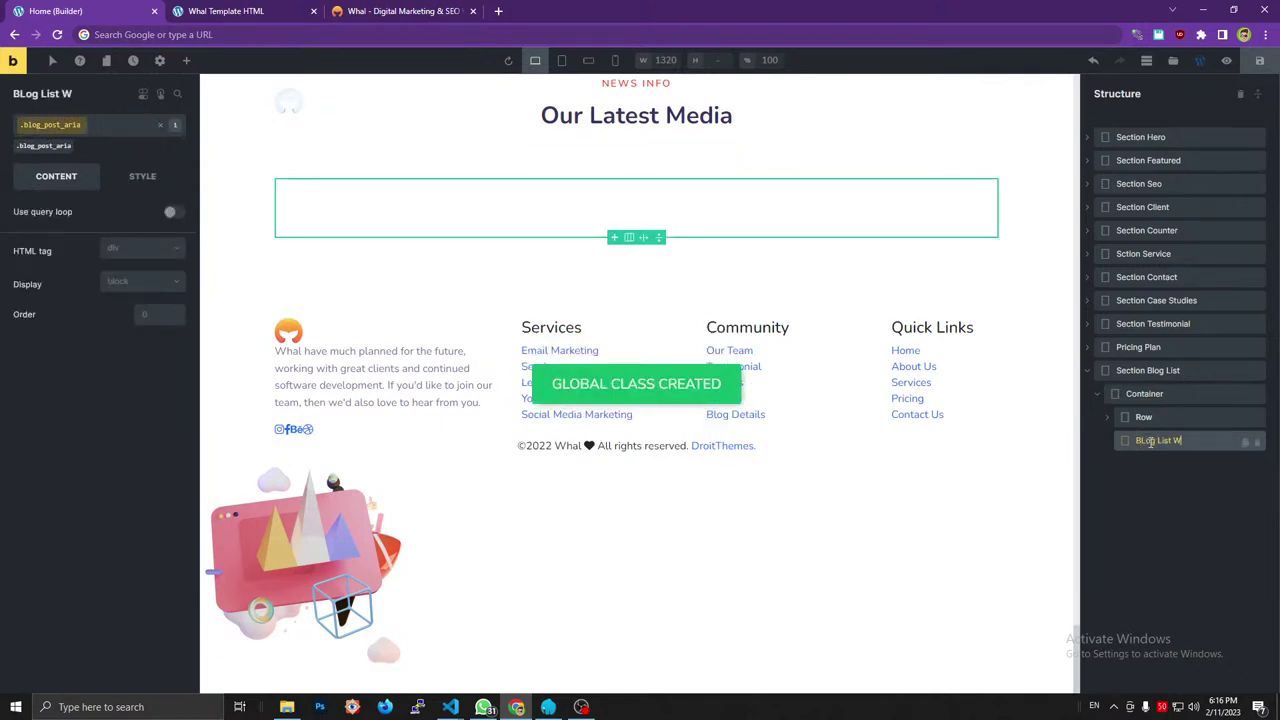
text(rapper)
click(400, 11)
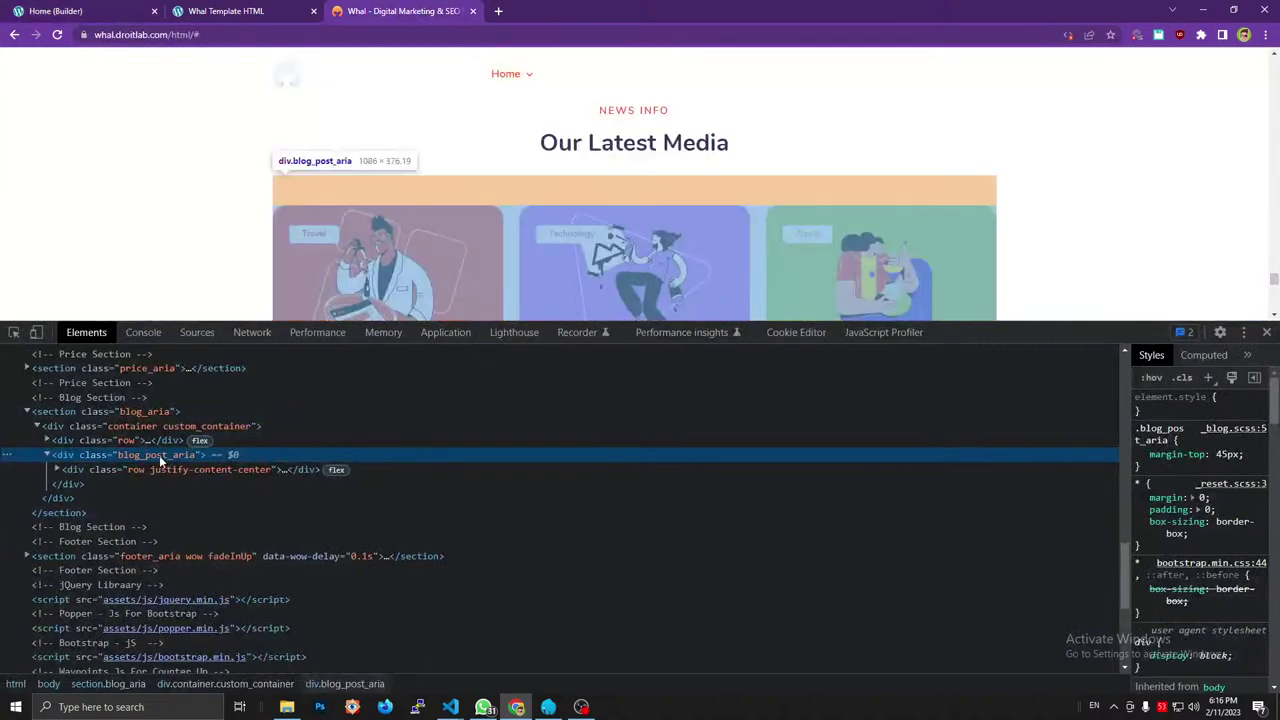
Add an inner Div named 'Row' inside the BLog List Wrapper.
click(168, 469)
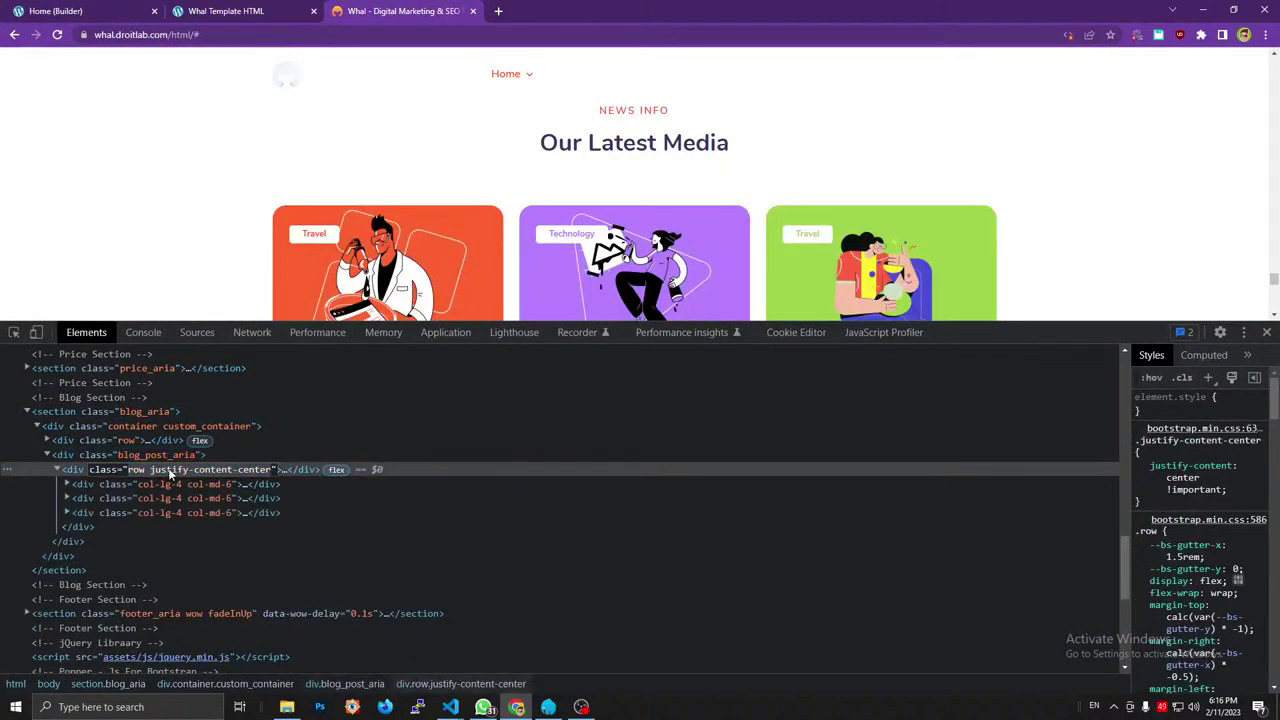
click(75, 10)
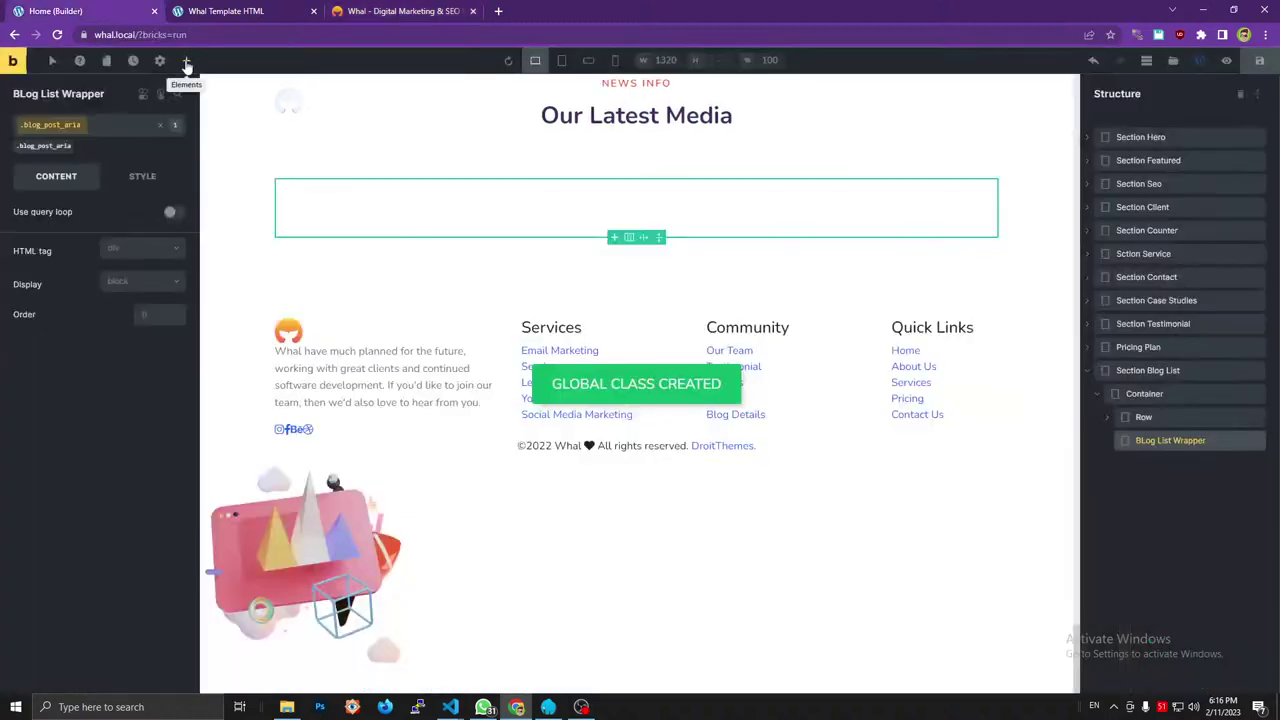
click(186, 60)
drag(56, 178, 1126, 450)
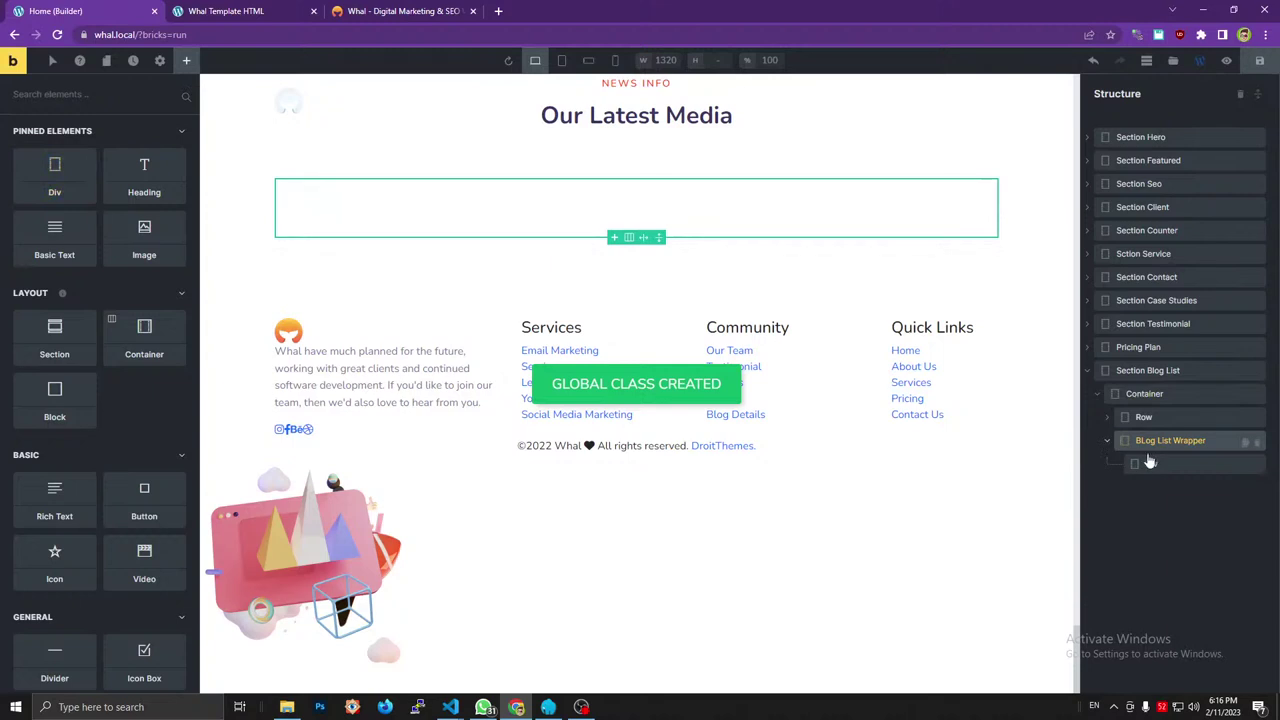
click(1152, 467)
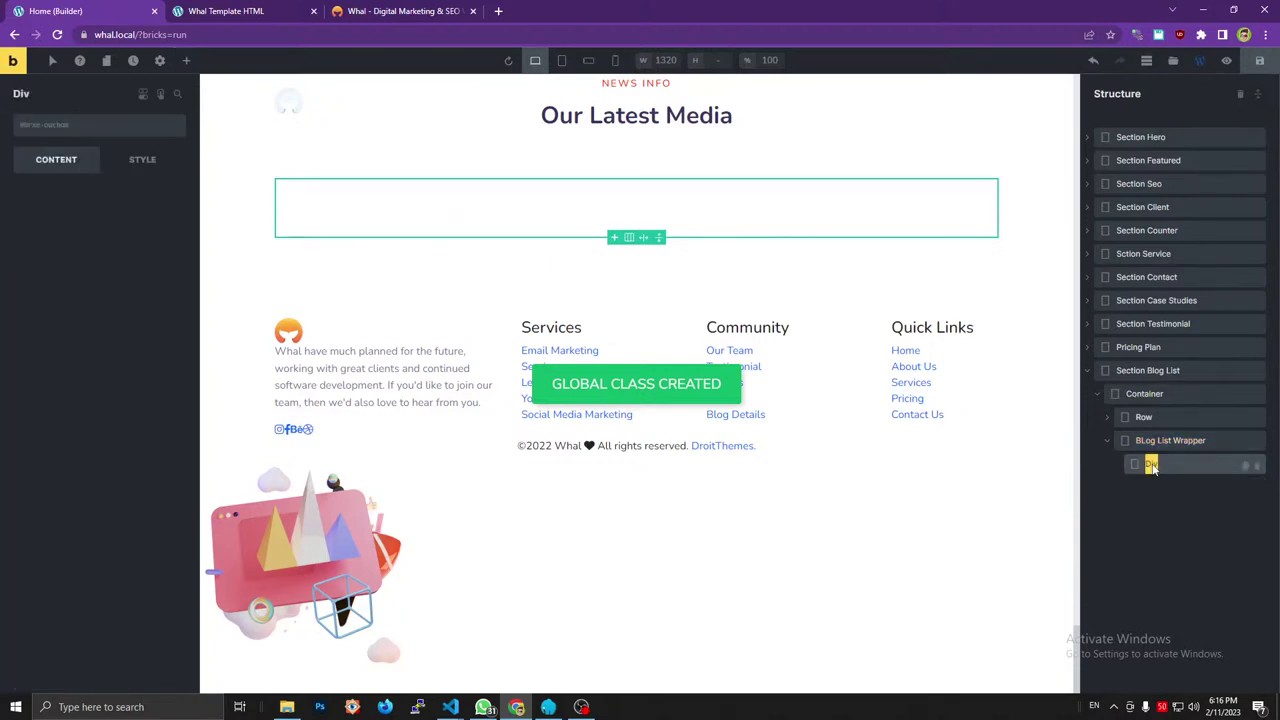
text(Row)
key(ctrl+l)
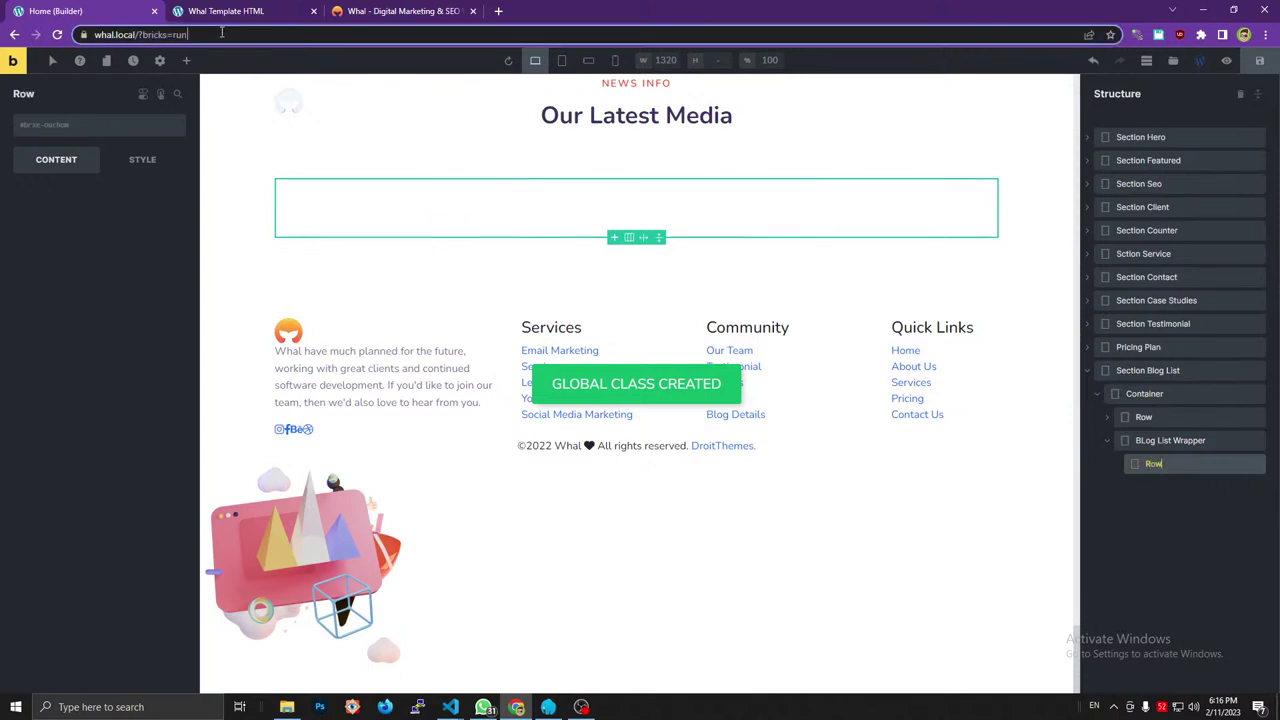
text(row justify-content-center)
key(Home)
key(ctrl+Delete)
click(42, 125)
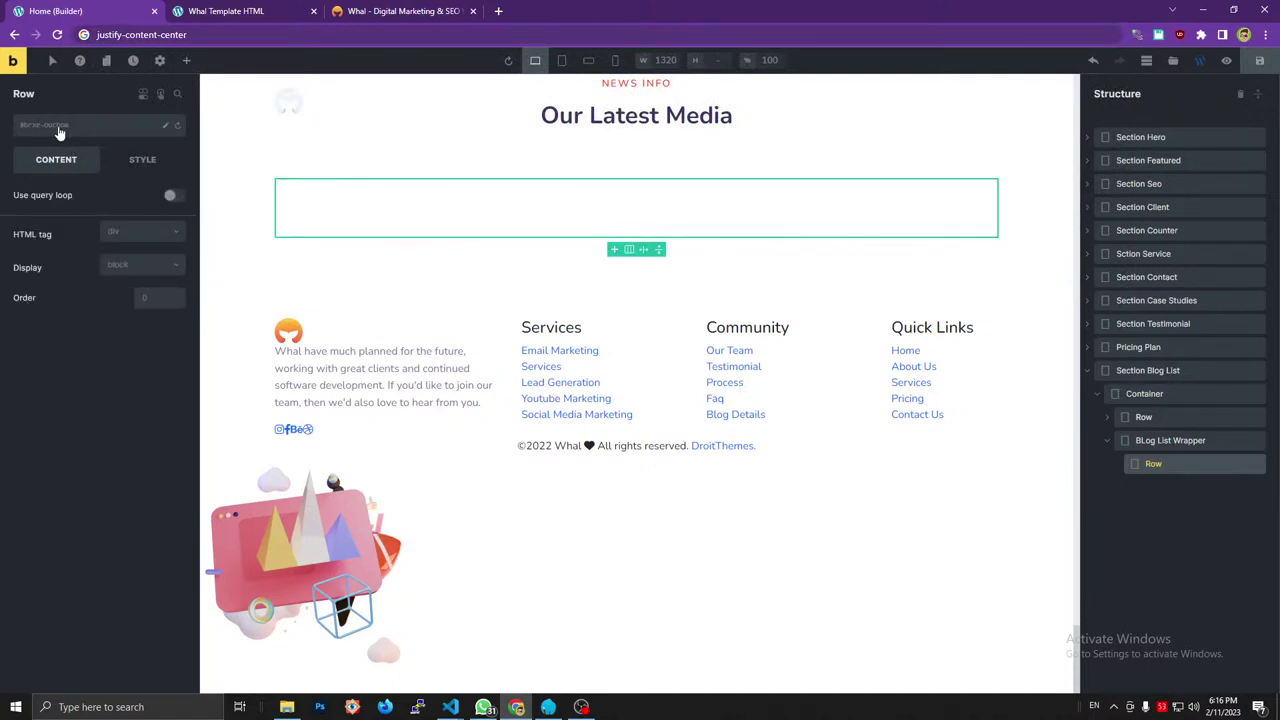
Give the Row div the classes row and justify-content-center.
click(59, 130)
text(row)
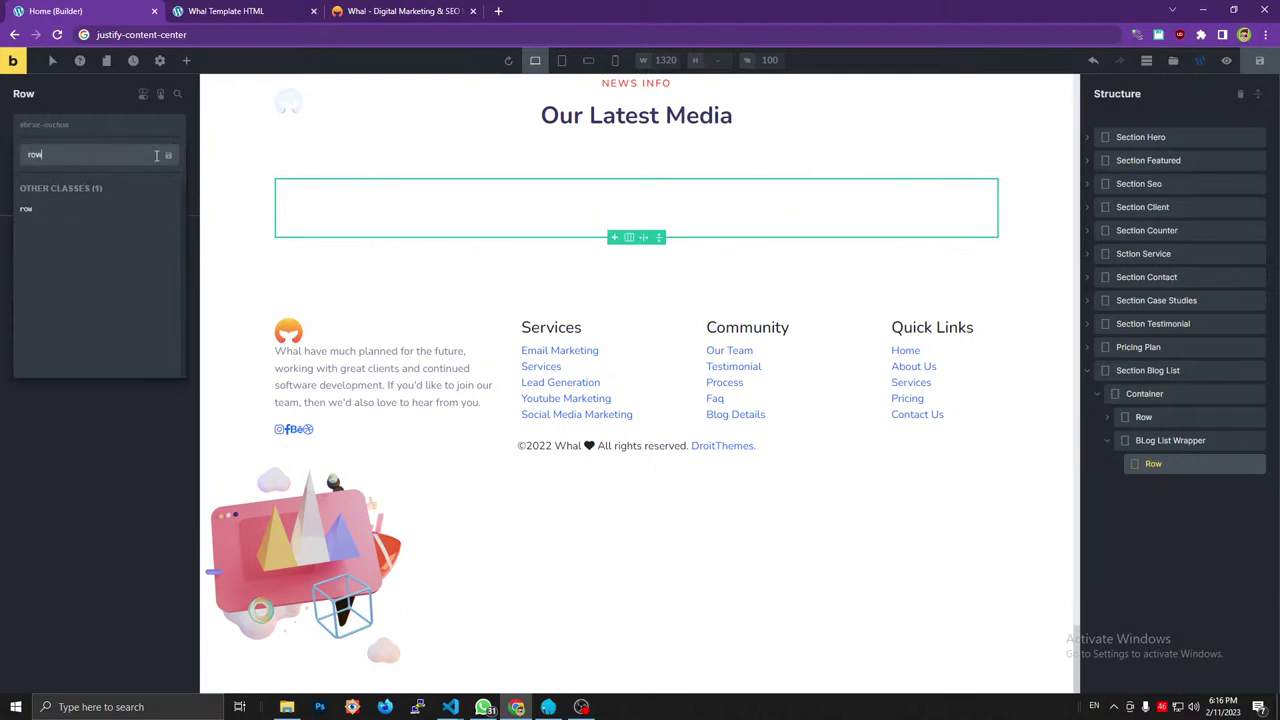
click(166, 155)
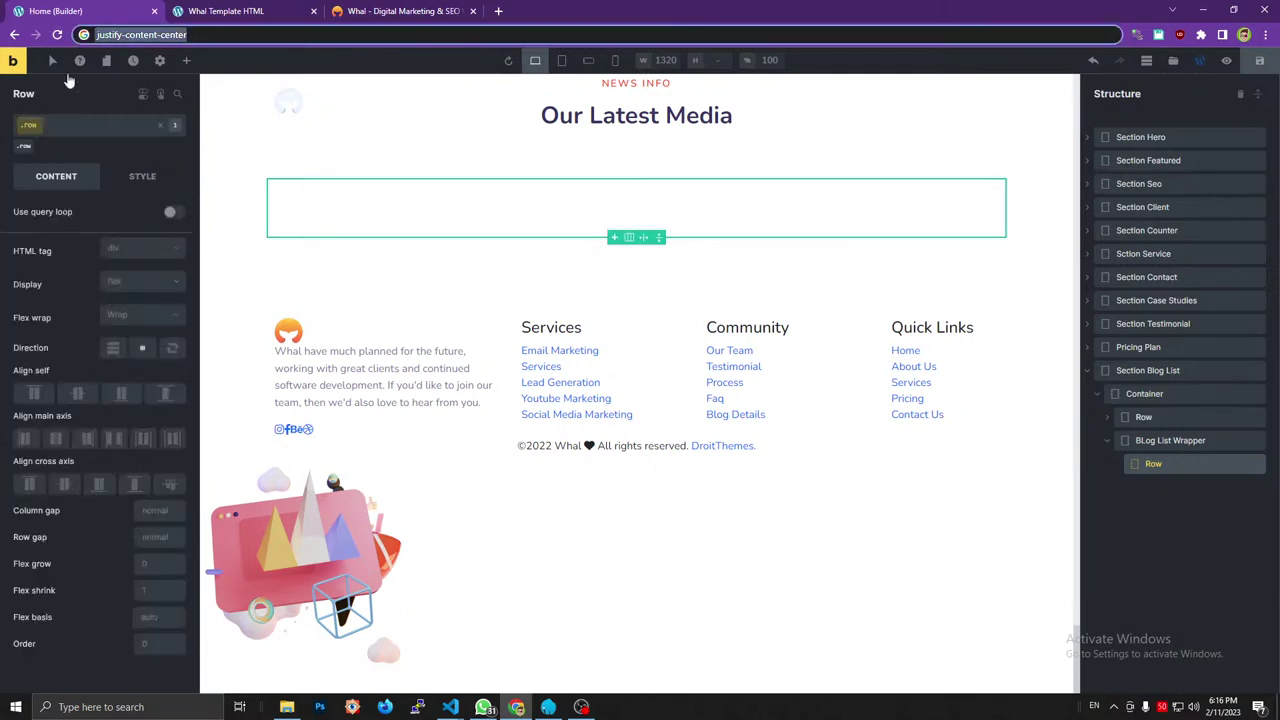
click(31, 128)
text(justify-content-center)
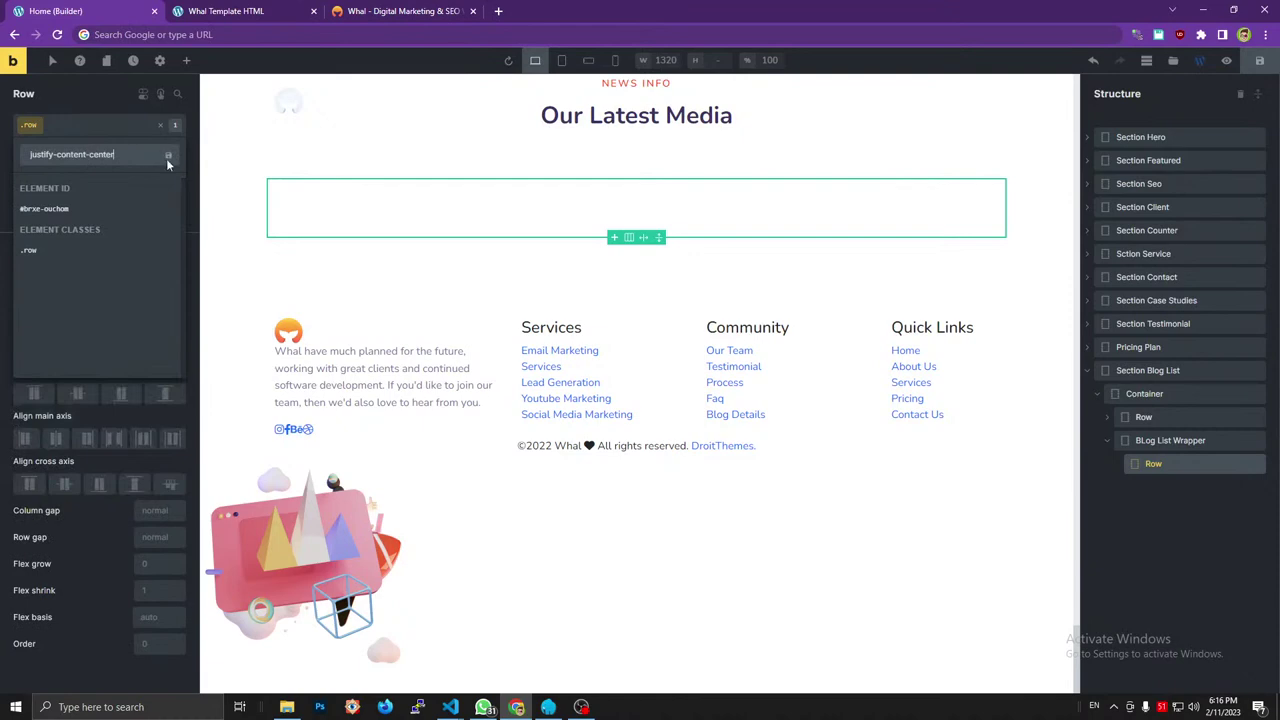
click(166, 155)
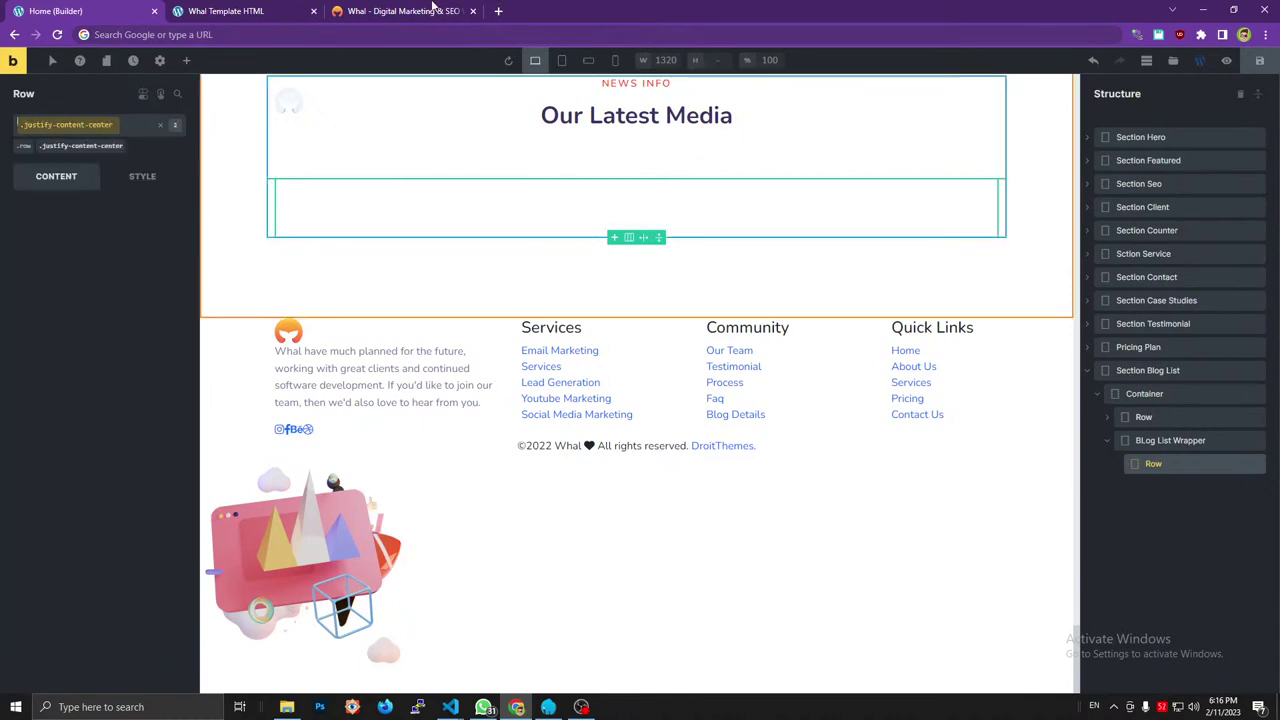
key(ctrl+3)
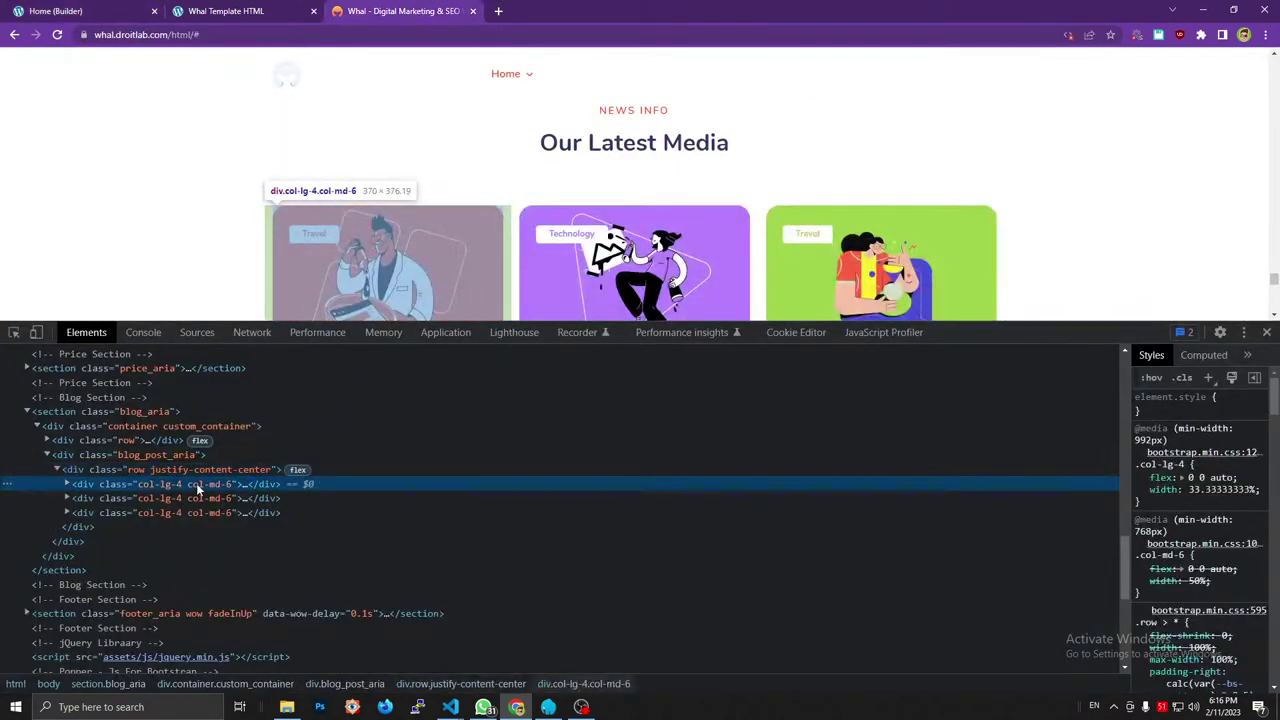
scroll(566, 198, down, 4)
scroll(477, 230, up, 2)
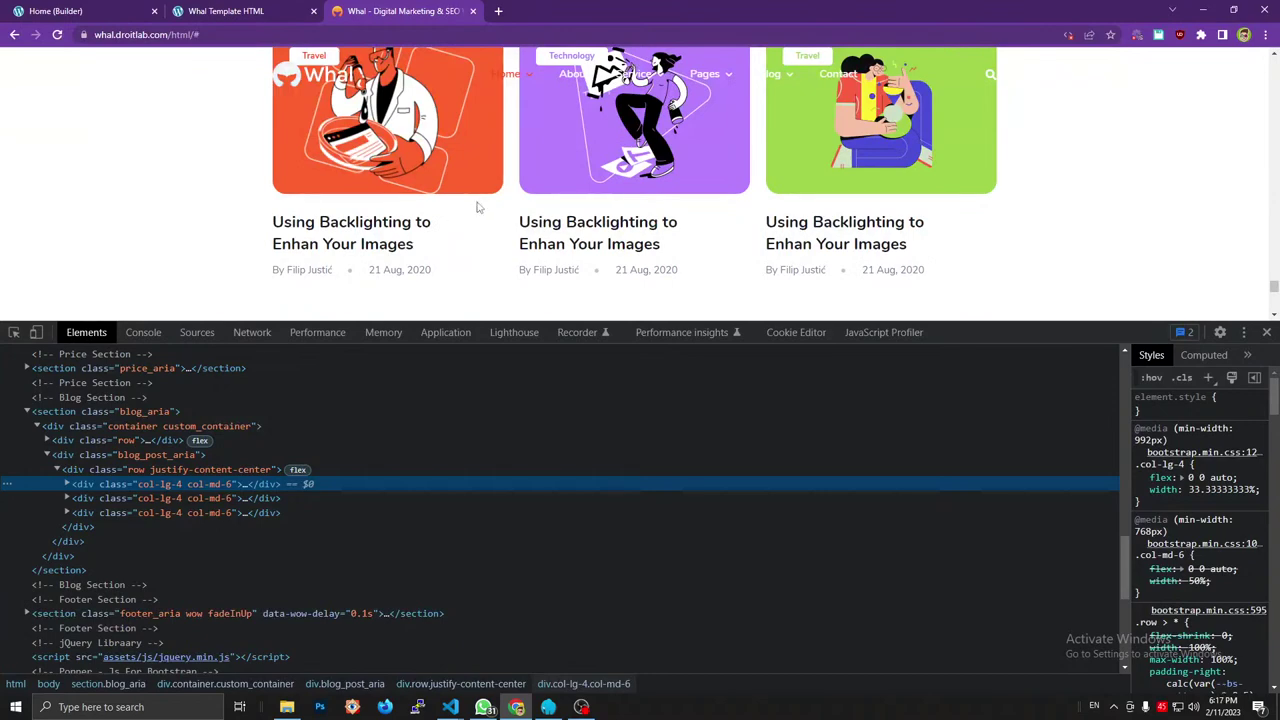
scroll(477, 207, up, 2)
scroll(477, 227, down, 2)
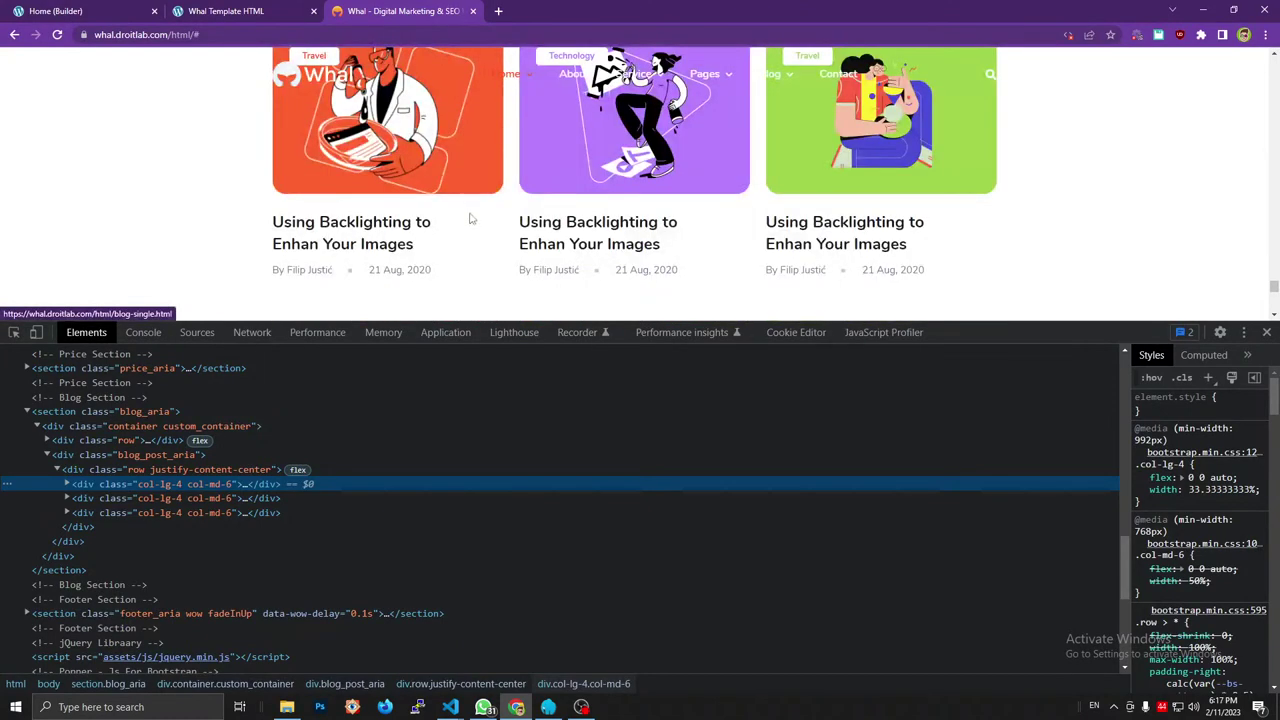
Trash the default 'Hello world!' post in the WordPress admin Posts list.
scroll(489, 163, up, 2)
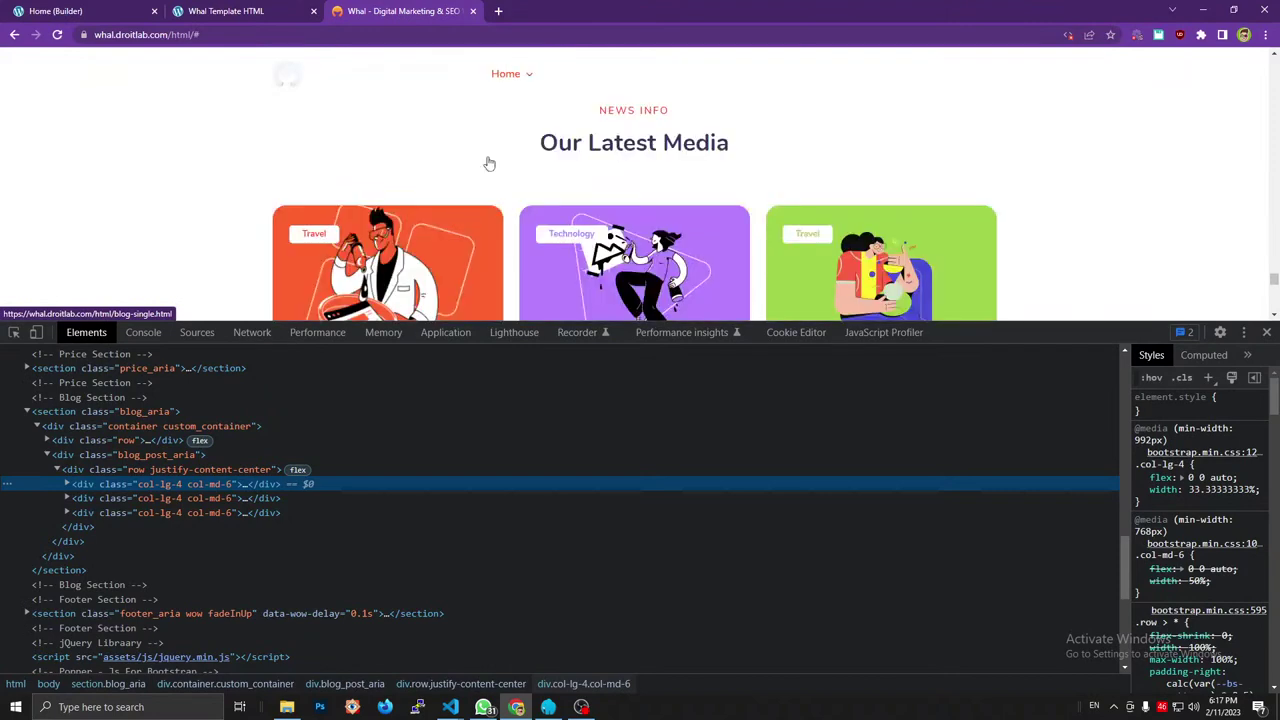
key(ctrl+Page_Up)
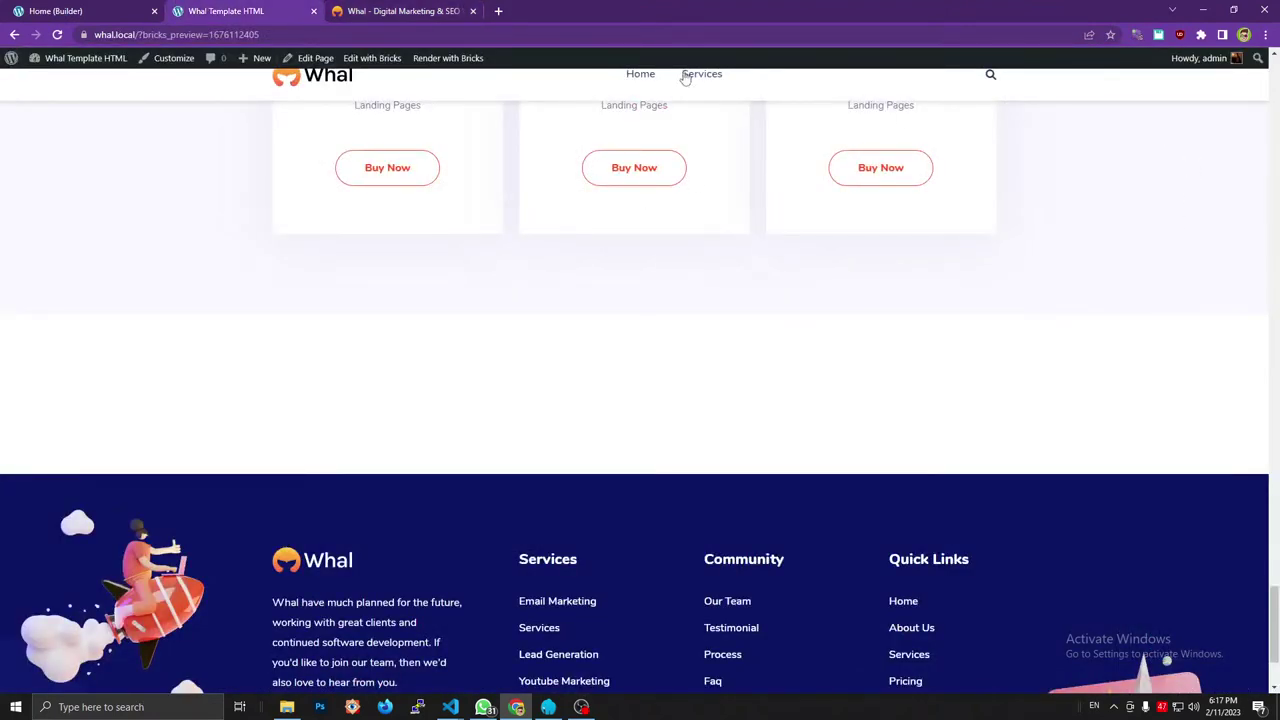
key(ctrl+Page_Up)
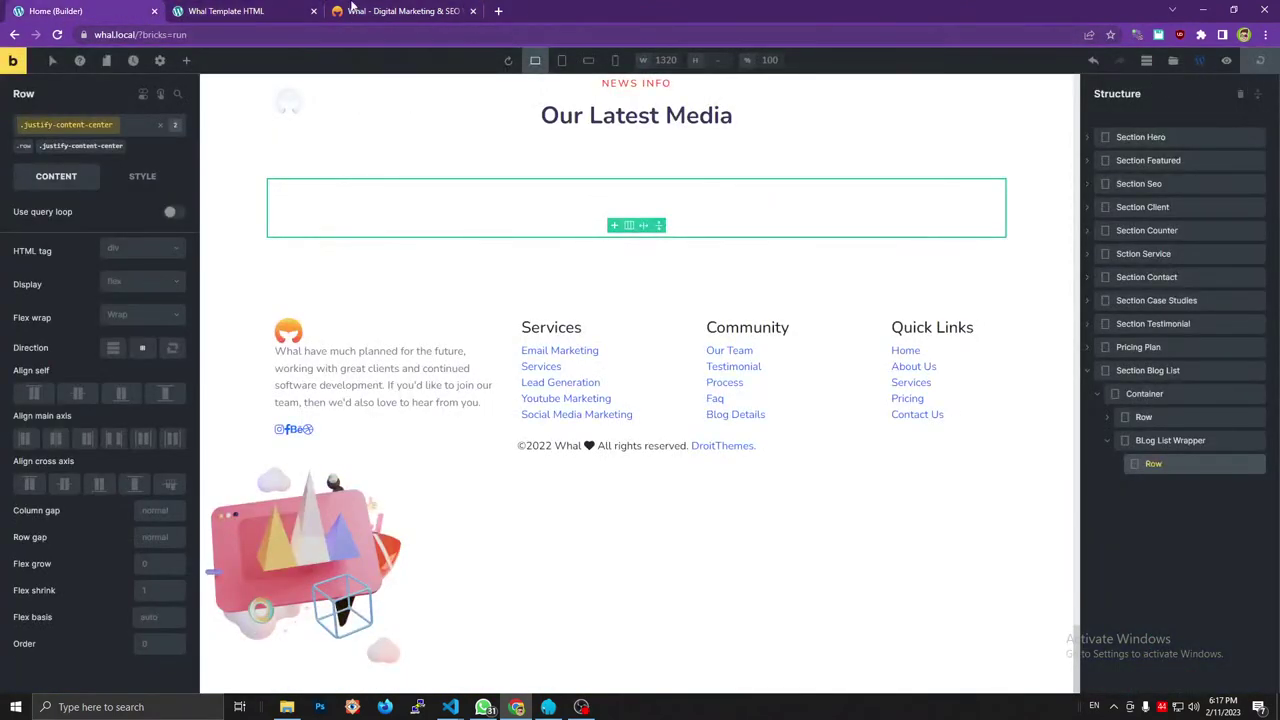
click(290, 10)
middle_click(95, 85)
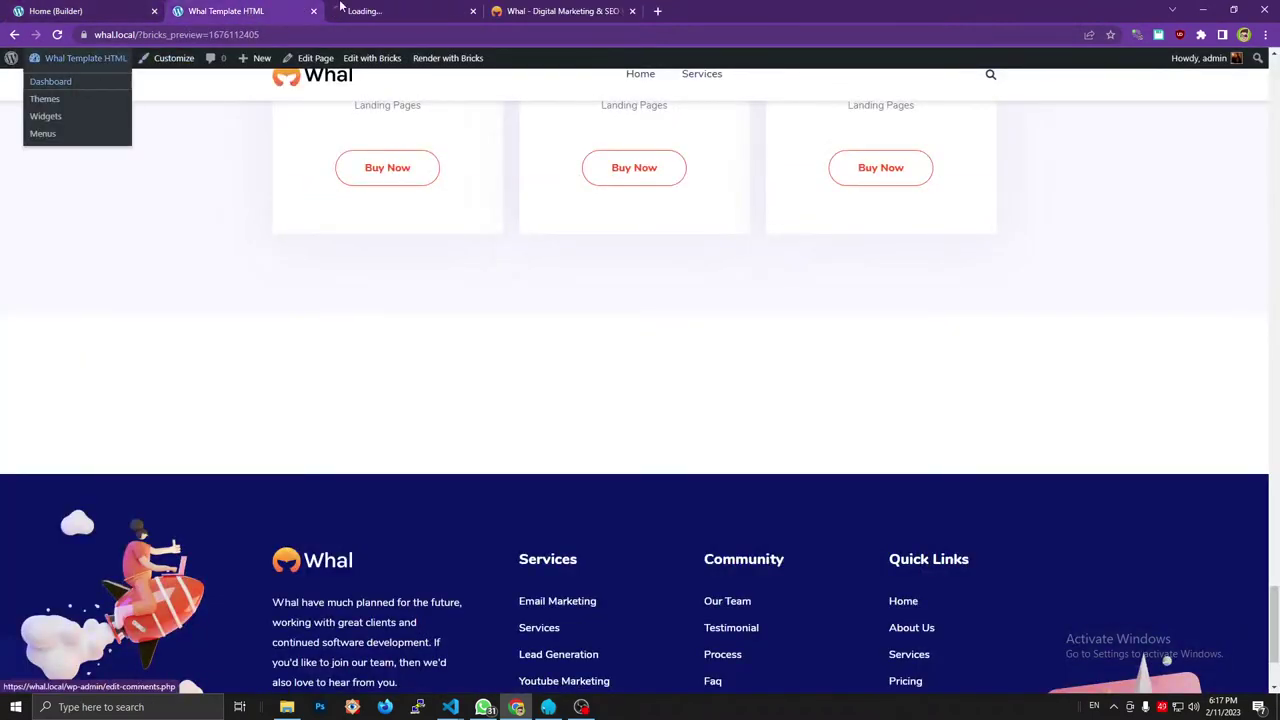
click(385, 11)
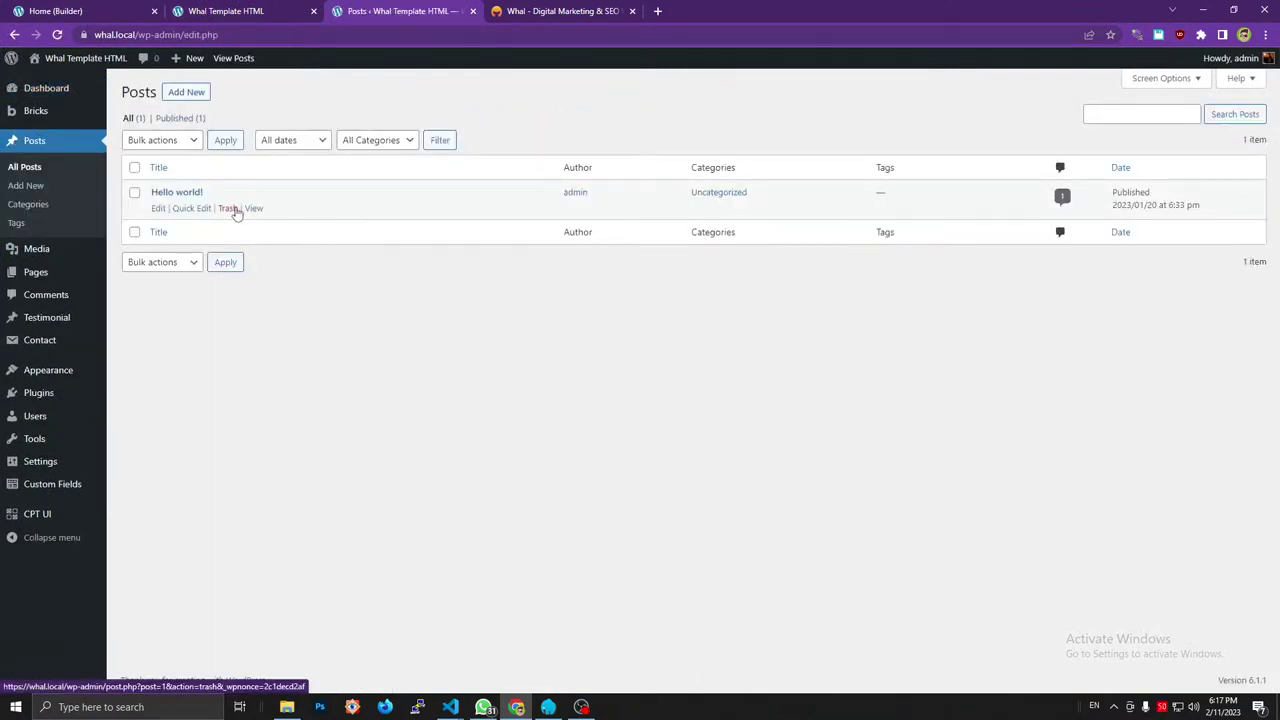
click(228, 209)
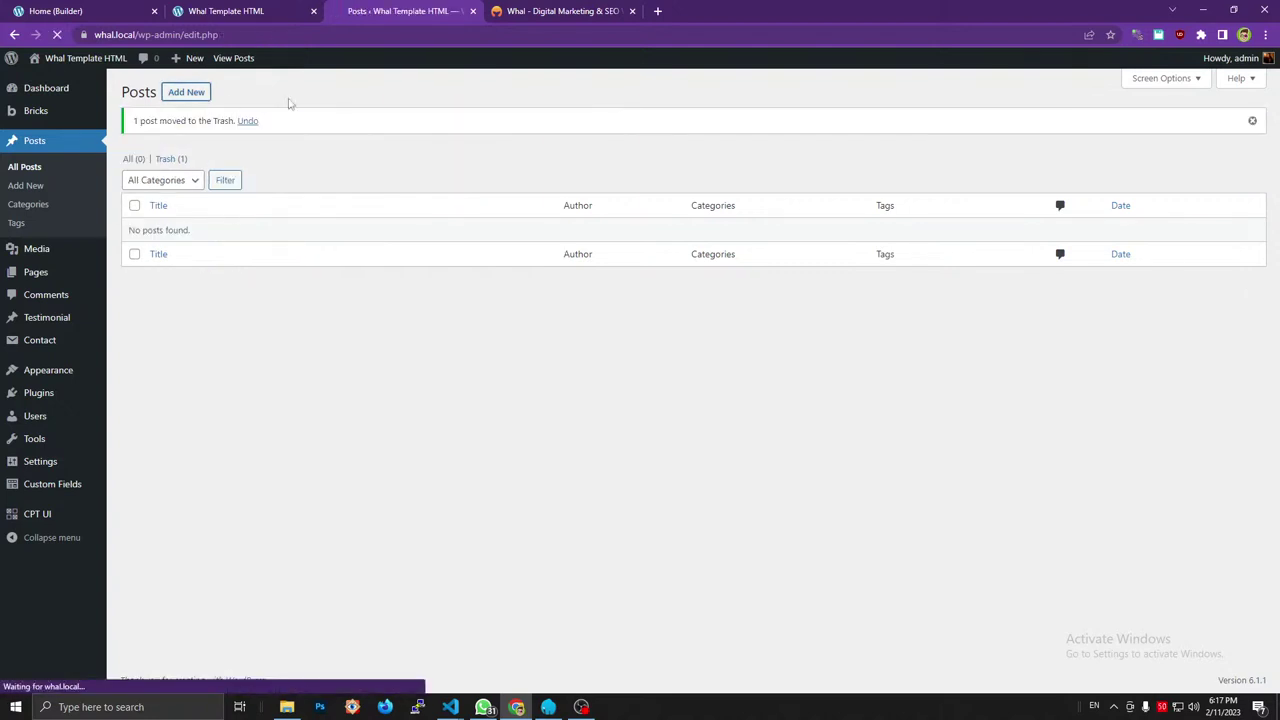
click(603, 9)
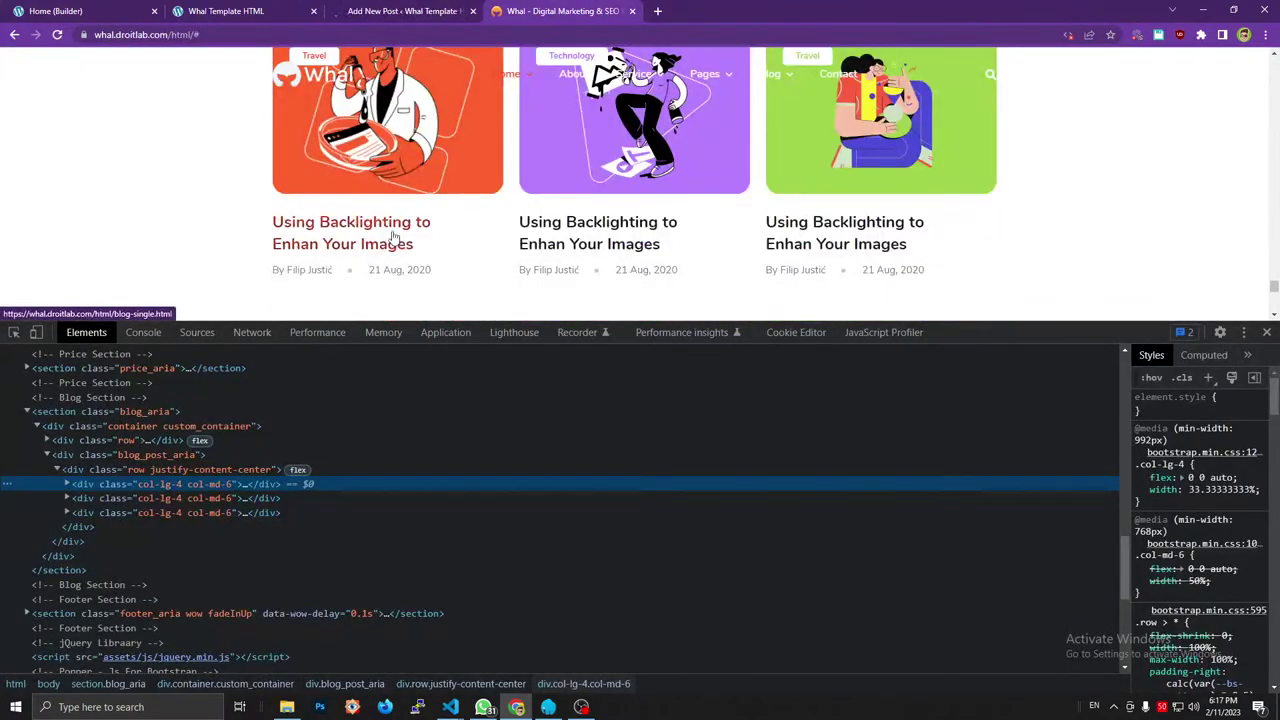
Title the new post 'Using Backlighting to Enhan Your Images', copied from the demo card.
drag(271, 221, 421, 246)
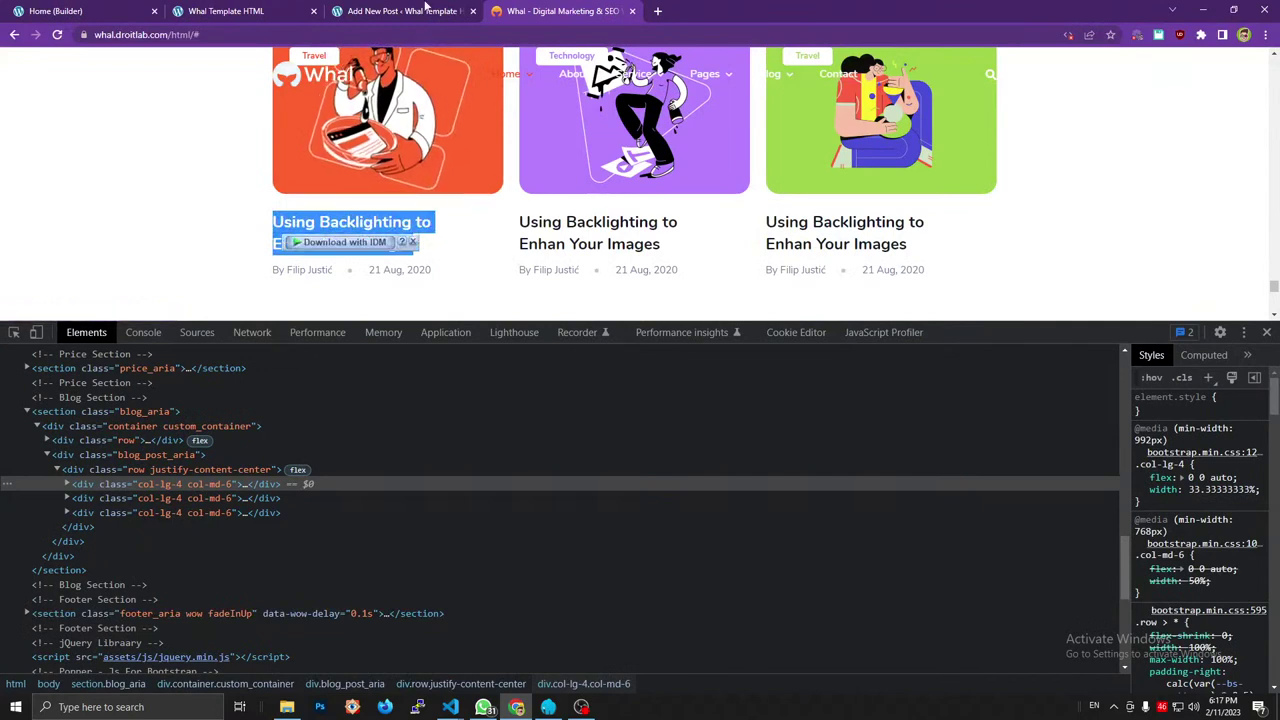
click(1068, 280)
drag(908, 246, 765, 220)
key(ctrl+c)
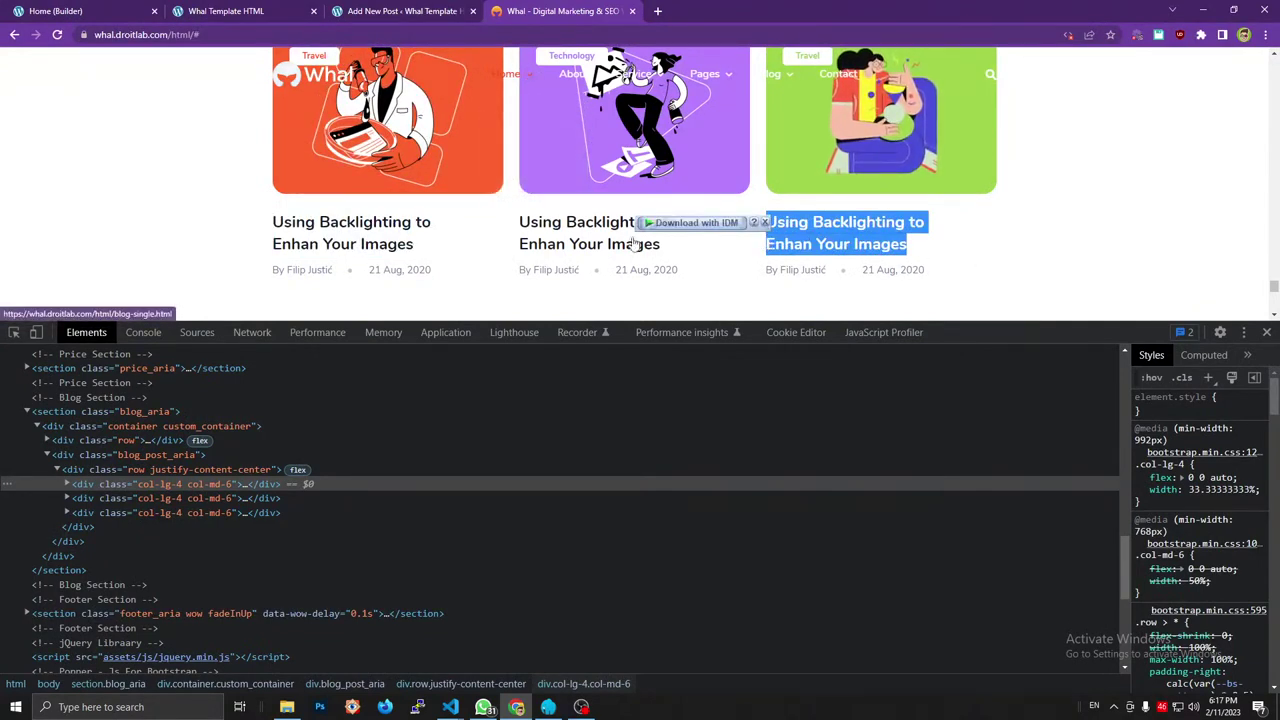
click(322, 10)
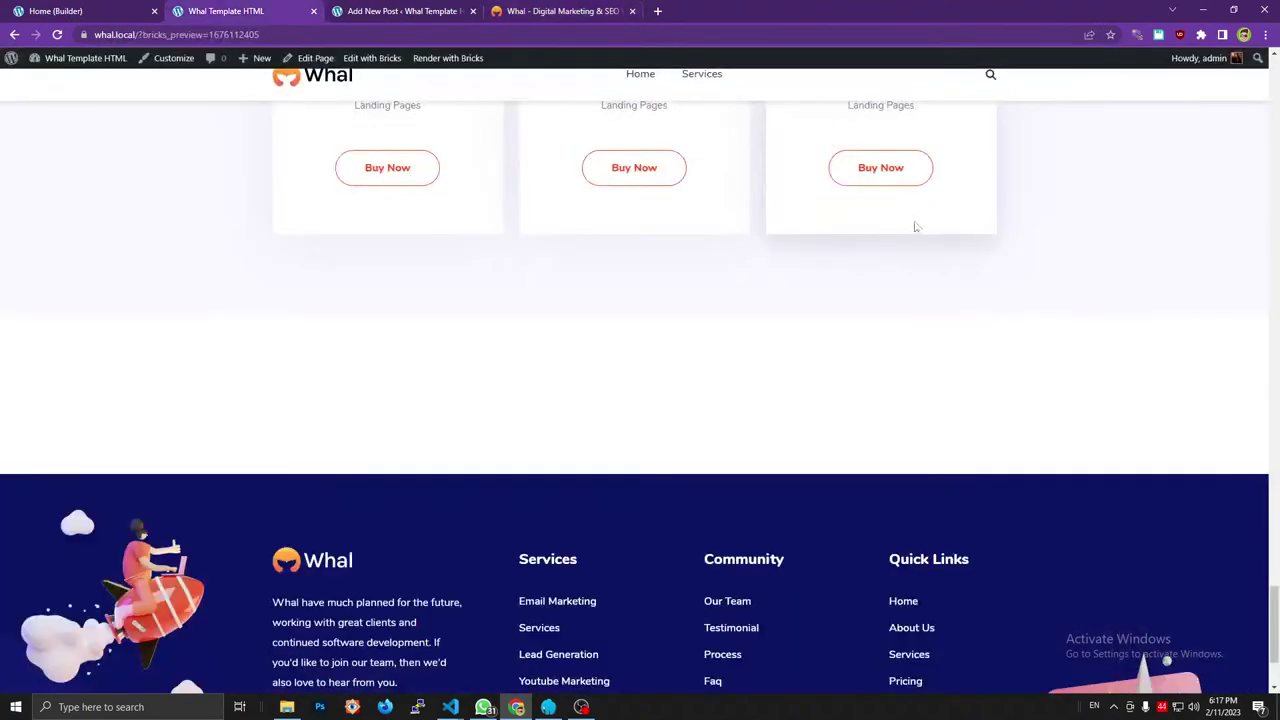
click(540, 10)
click(175, 10)
click(400, 10)
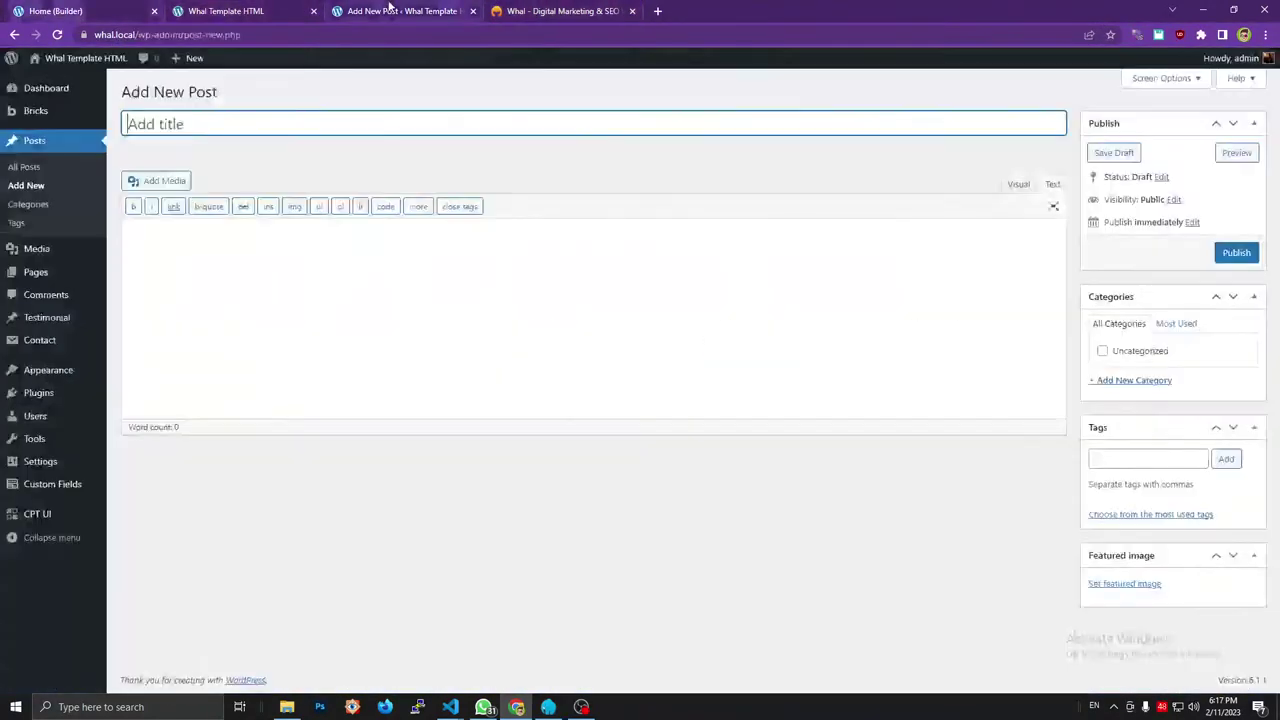
key(ctrl+v)
click(598, 10)
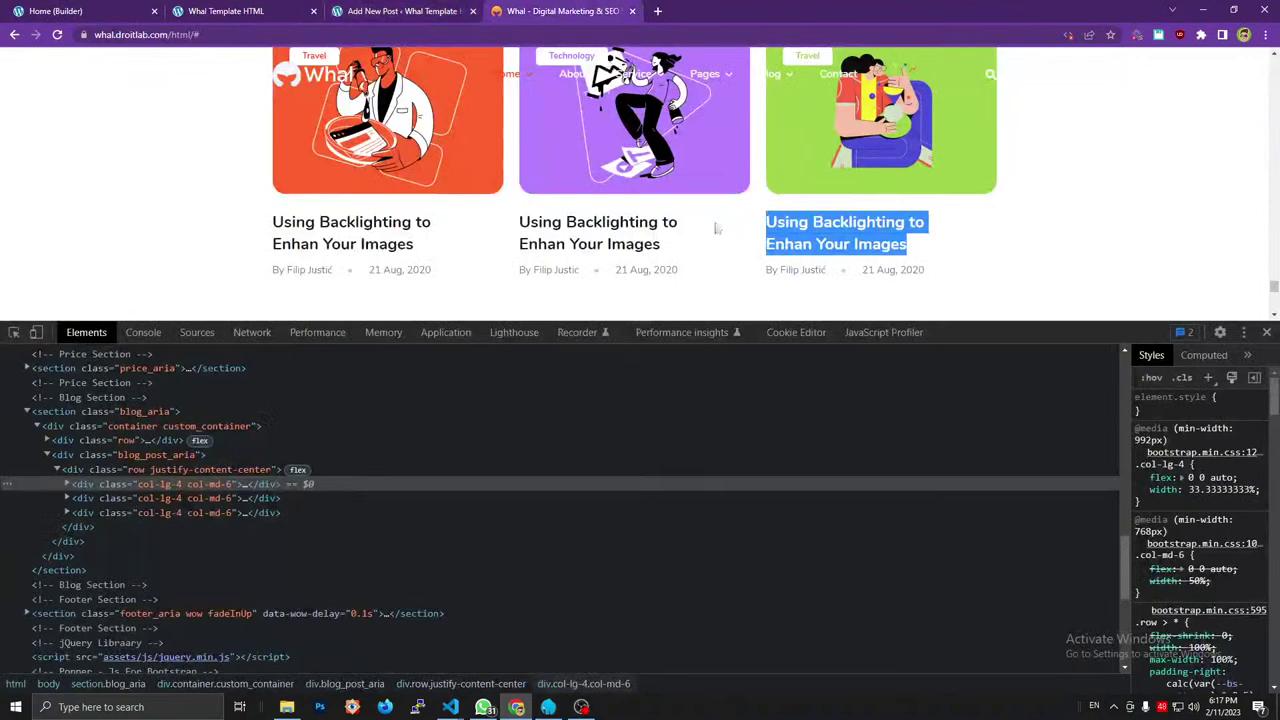
click(862, 296)
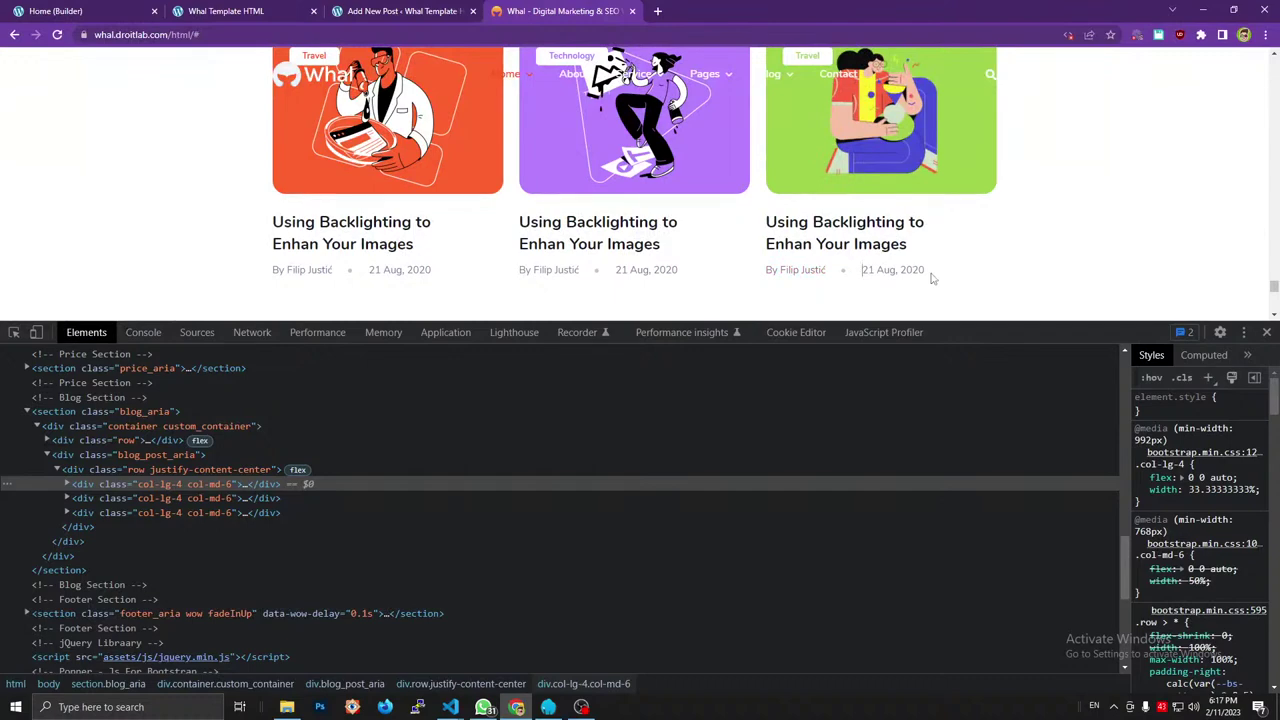
click(368, 6)
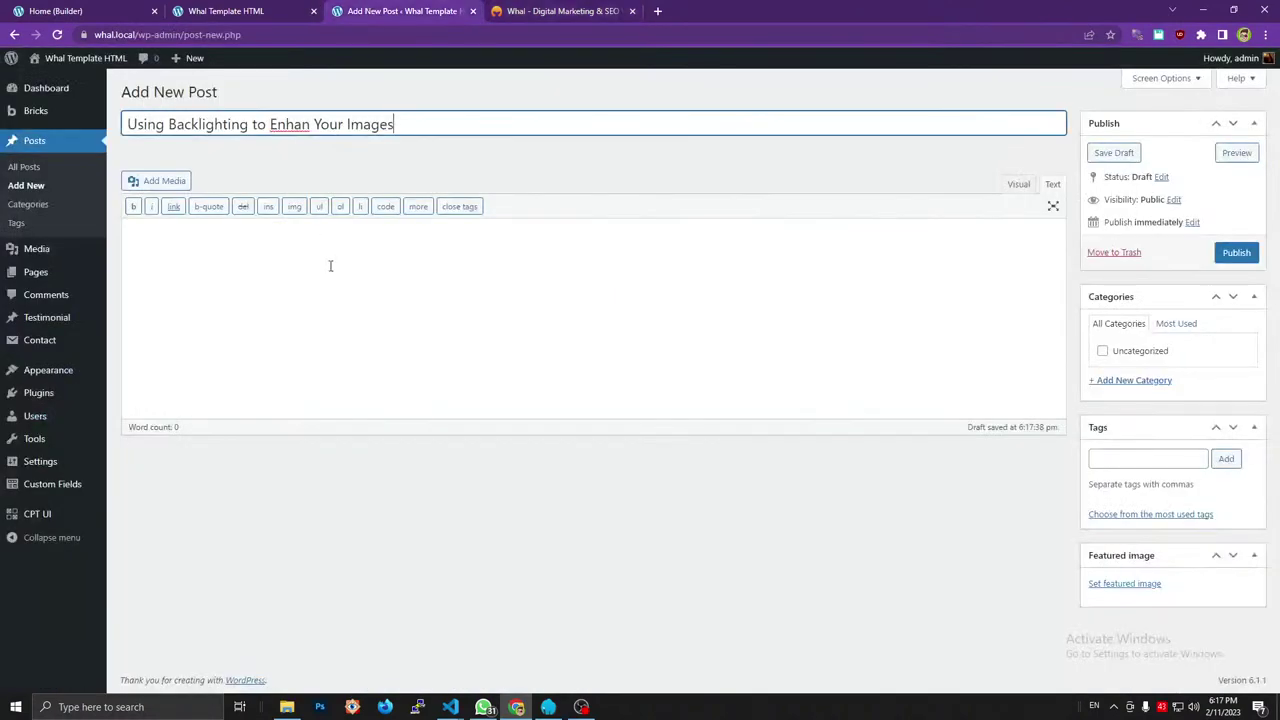
click(330, 265)
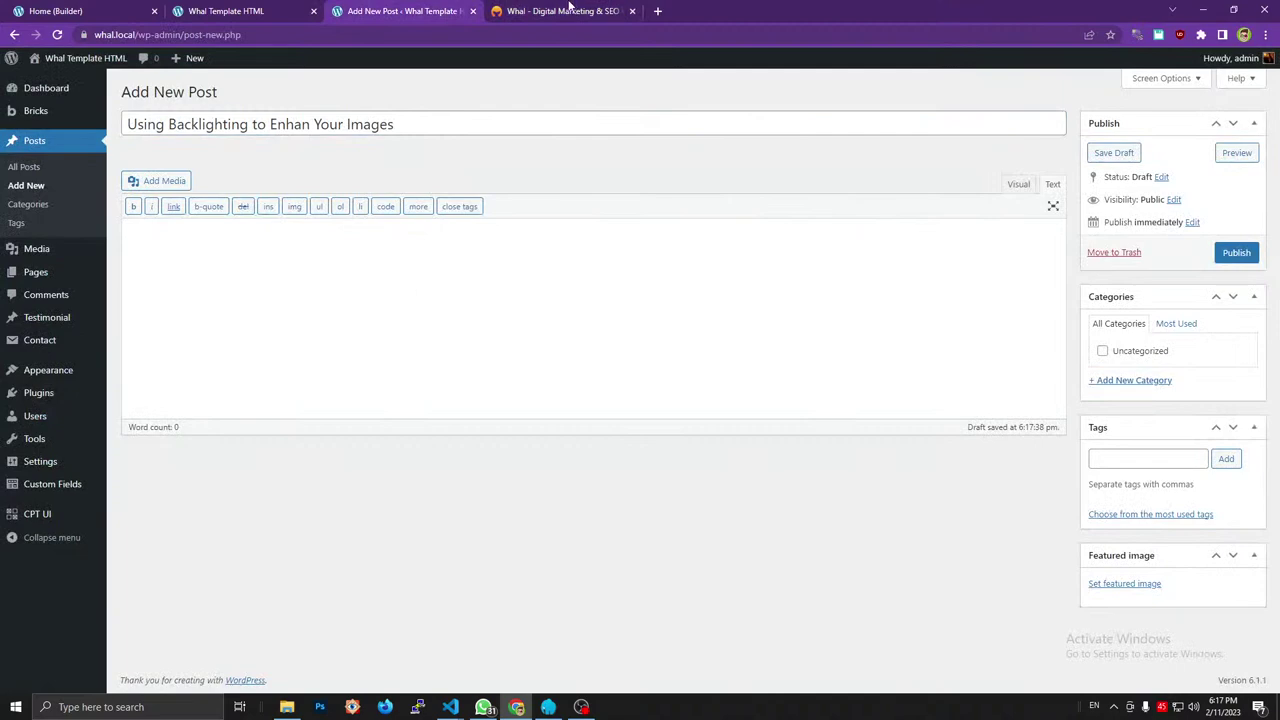
Add a new Travel category to the post and bring up the featured image picker.
click(568, 7)
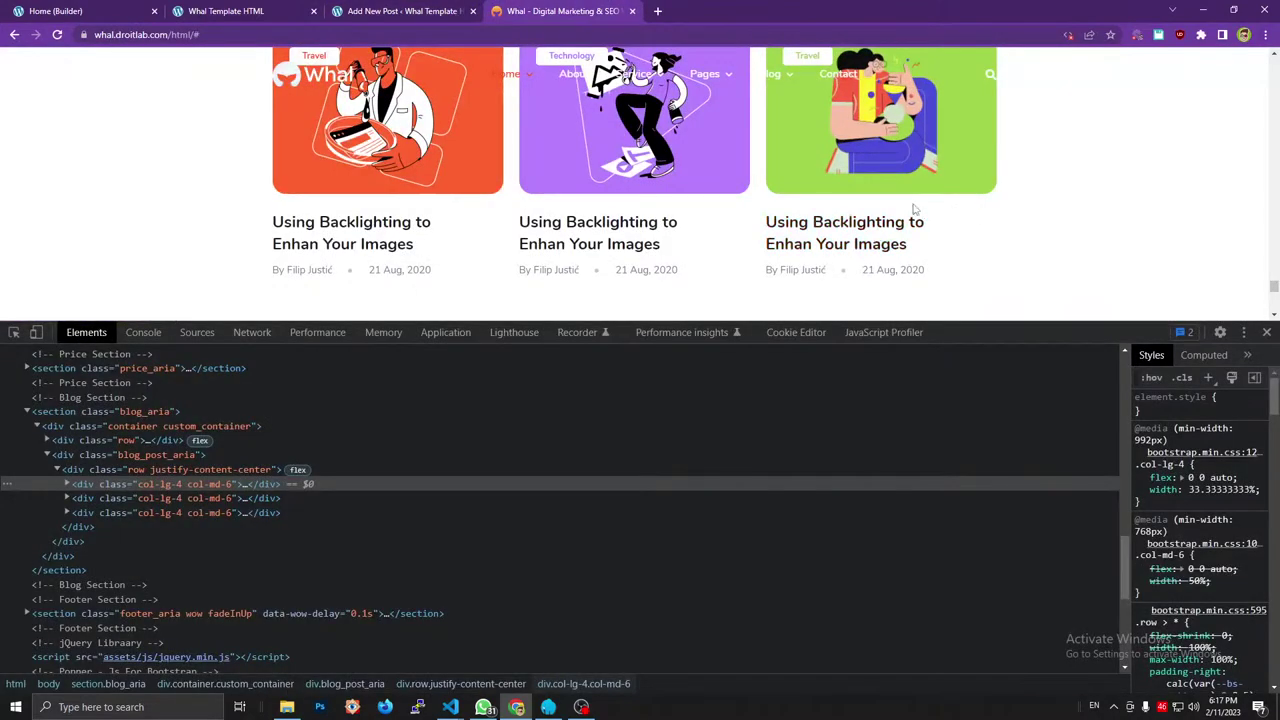
scroll(913, 208, up, 2)
scroll(885, 190, down, 2)
scroll(860, 171, up, 2)
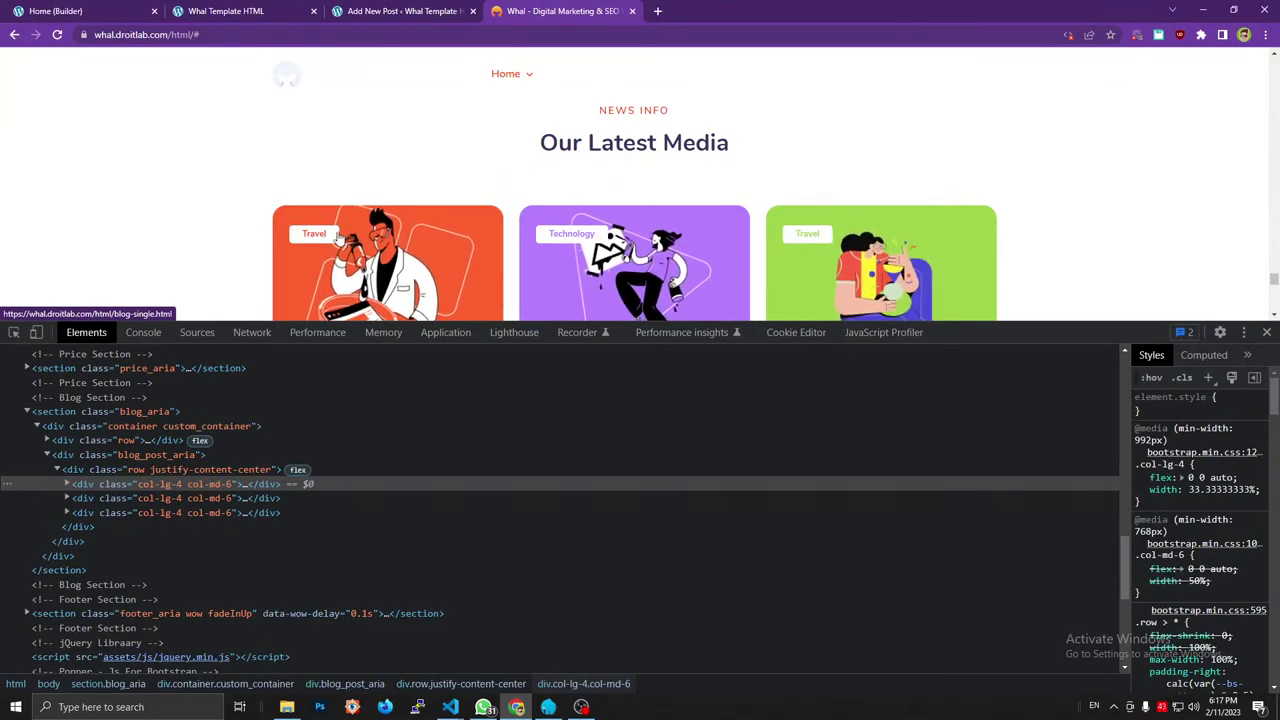
click(300, 11)
click(572, 11)
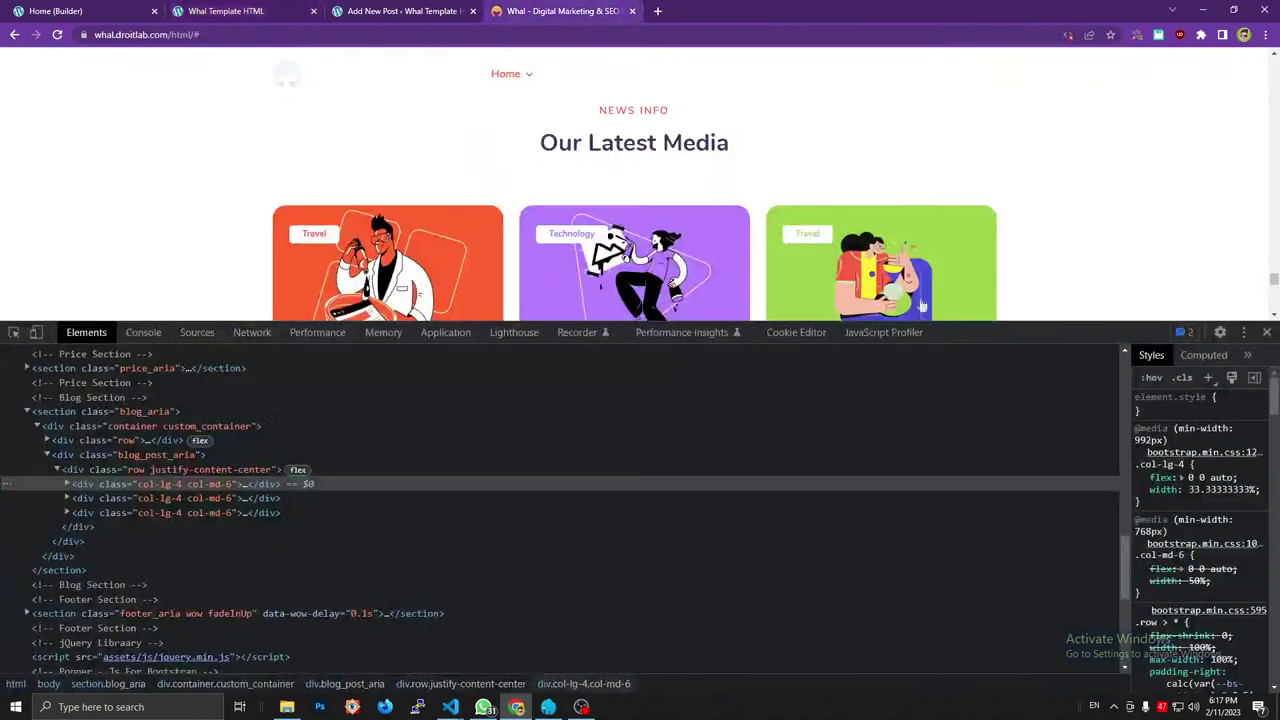
click(230, 11)
click(410, 11)
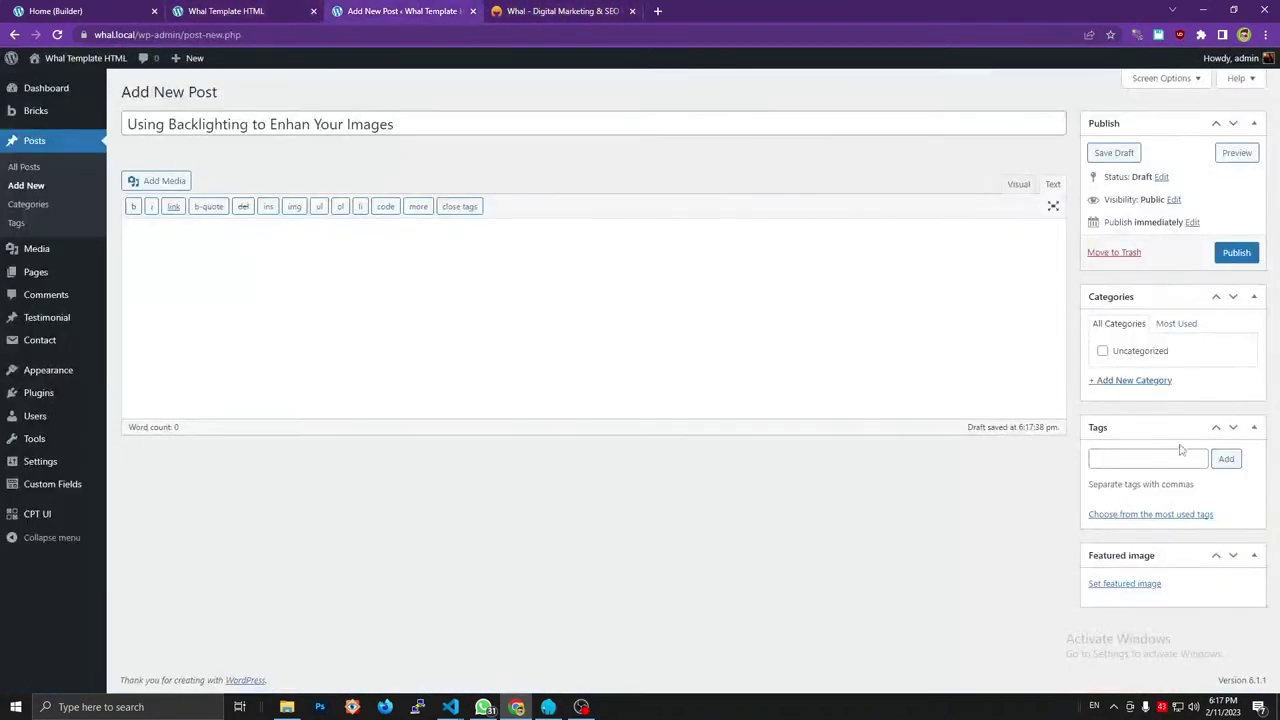
click(1124, 380)
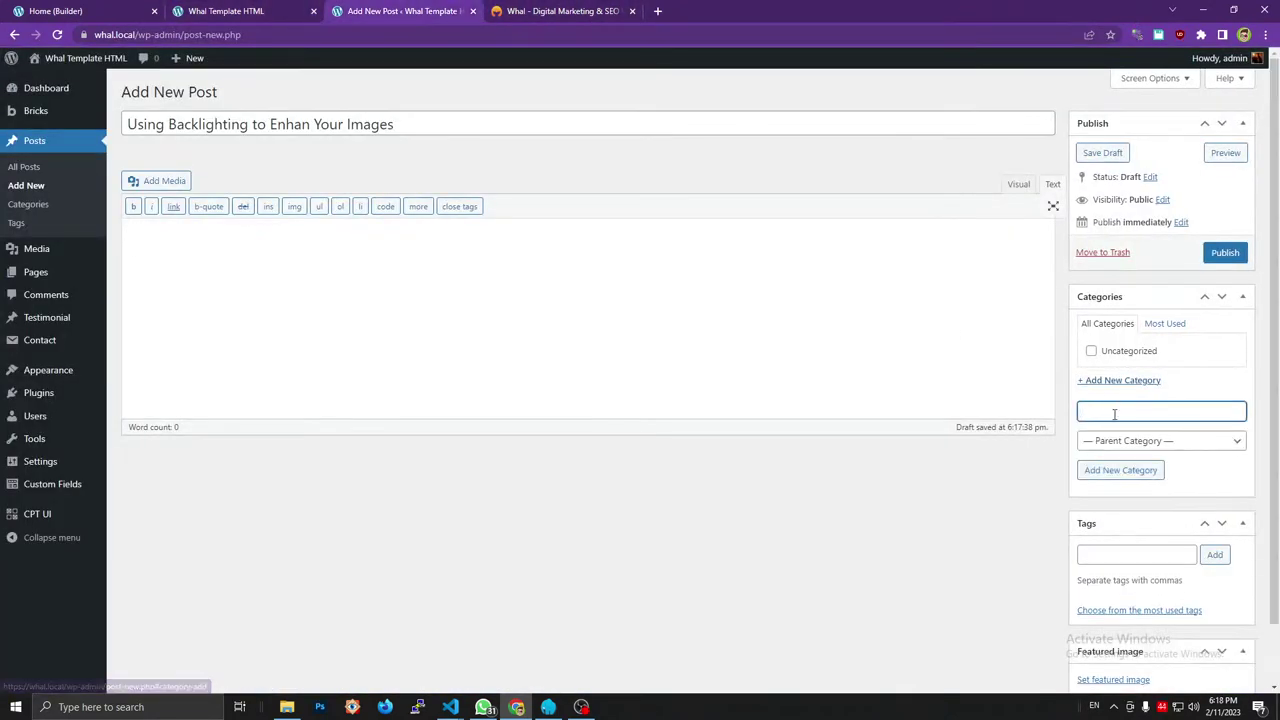
click(589, 14)
click(226, 11)
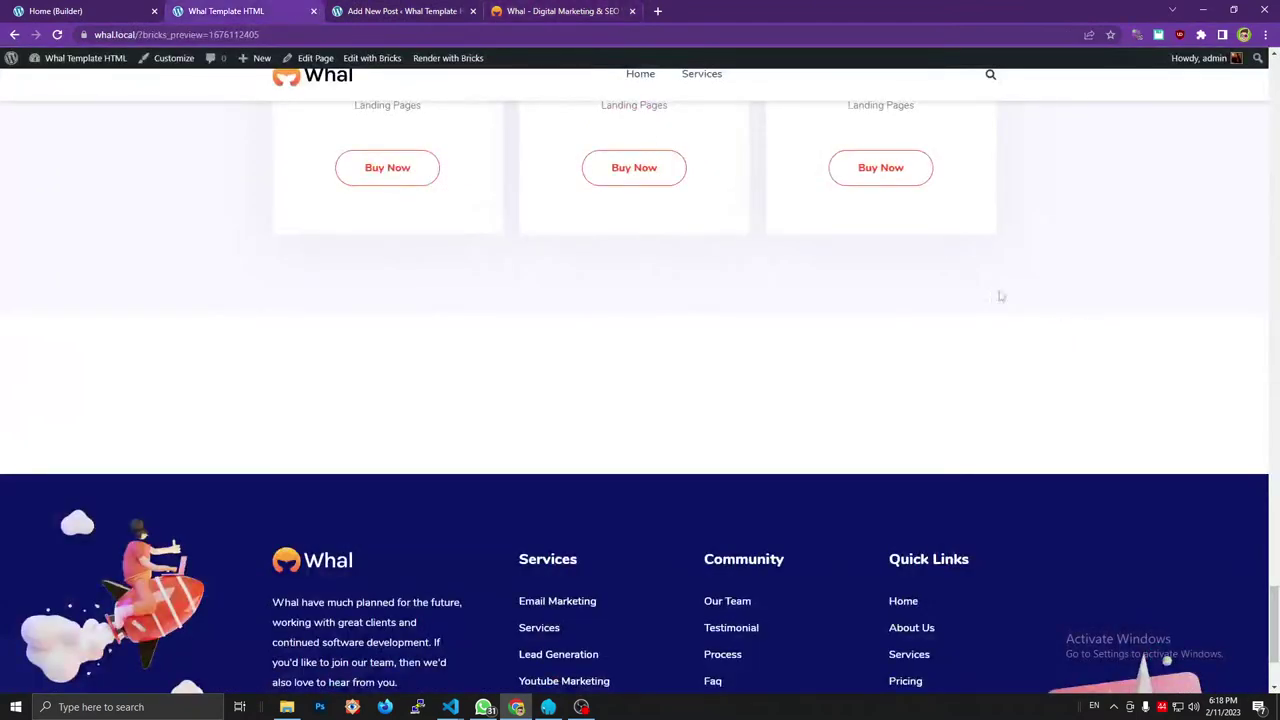
click(428, 11)
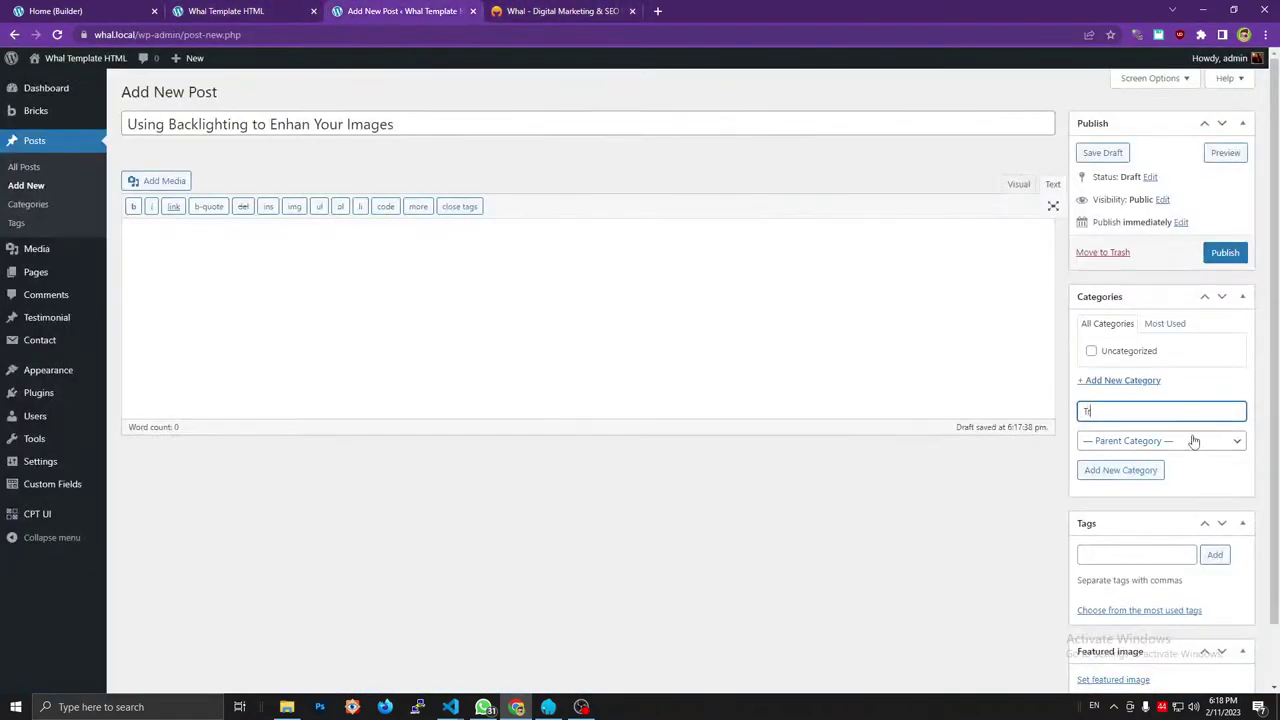
key(Return)
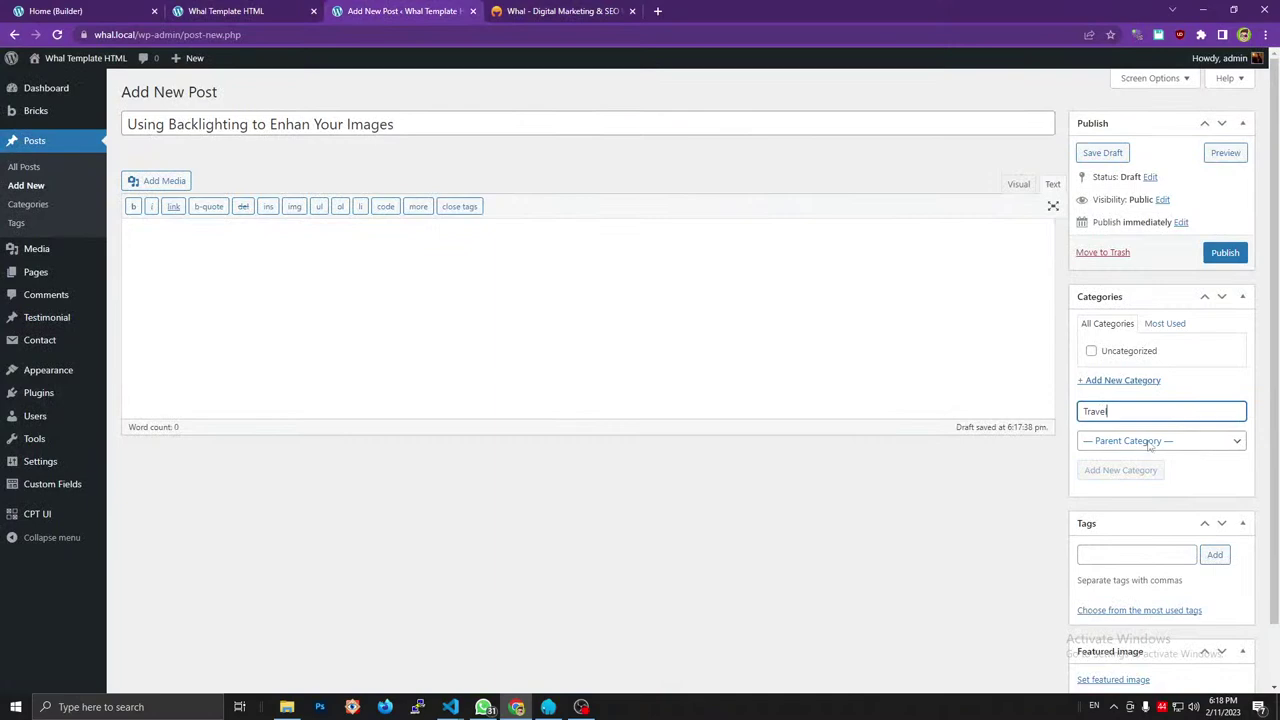
scroll(1140, 470, down, 1)
click(1100, 612)
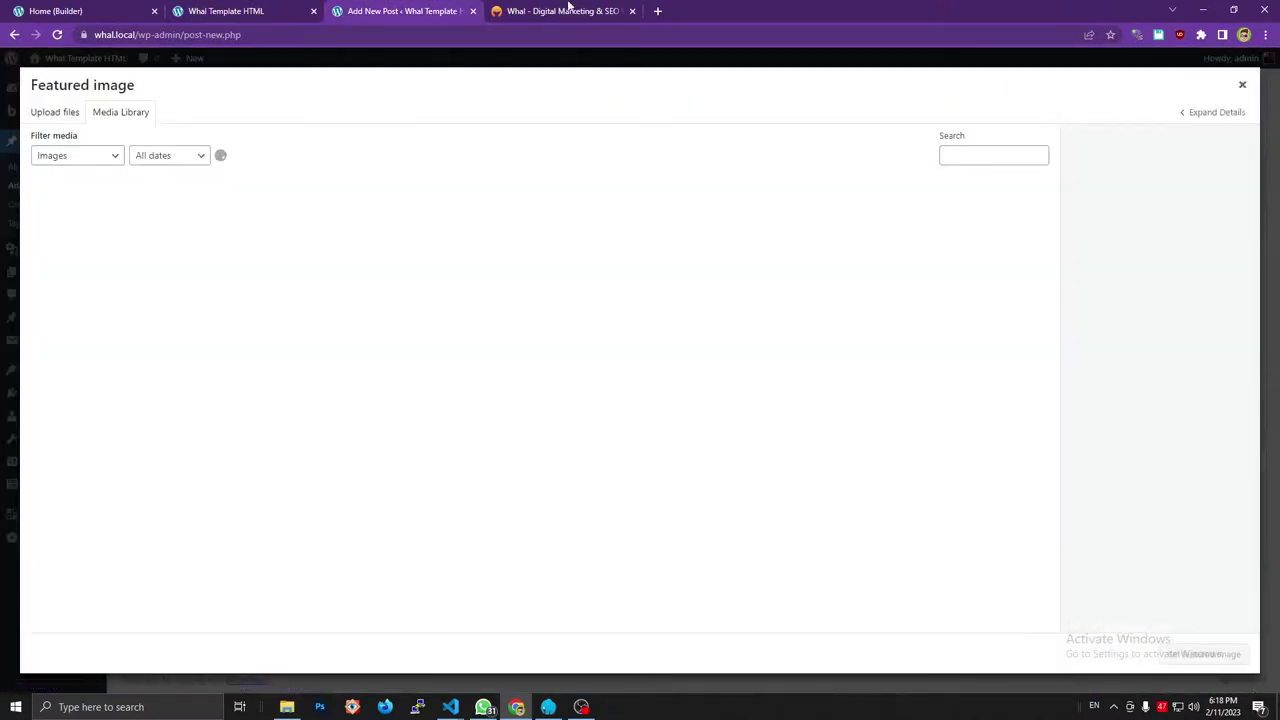
Upload the blog card images and set blog_3.png as the featured image.
click(567, 10)
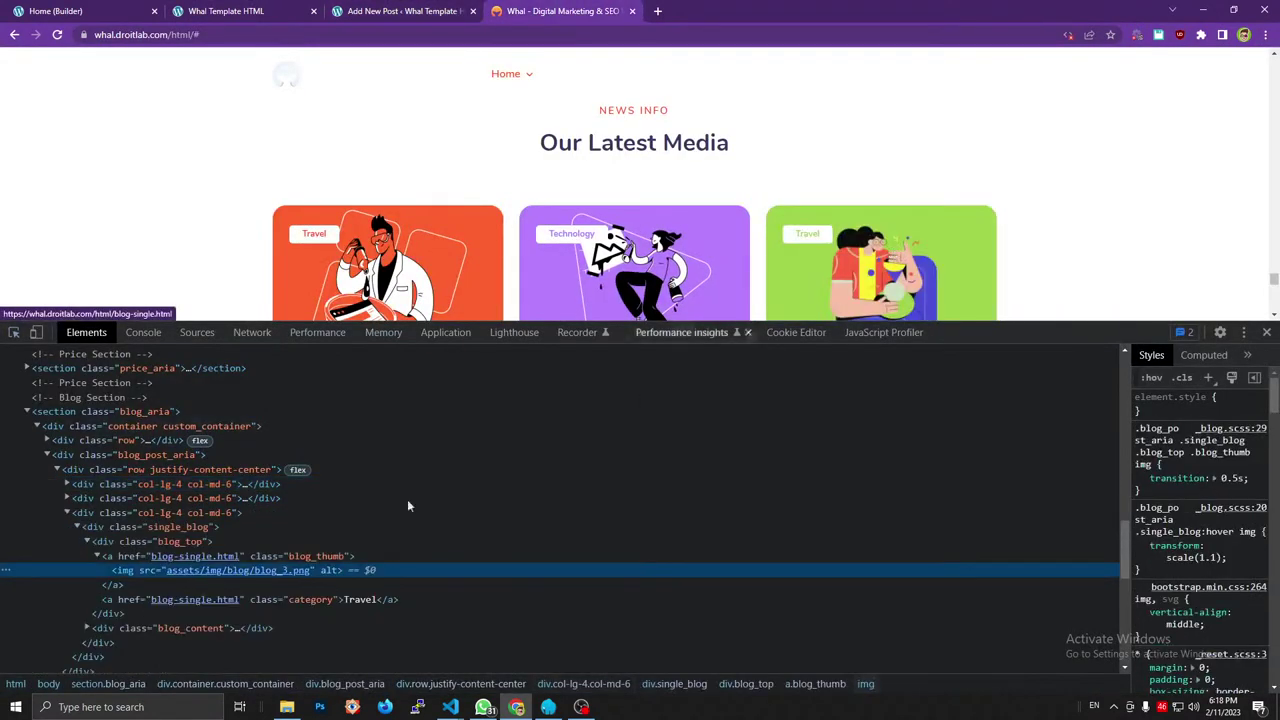
mouse_move(236, 572)
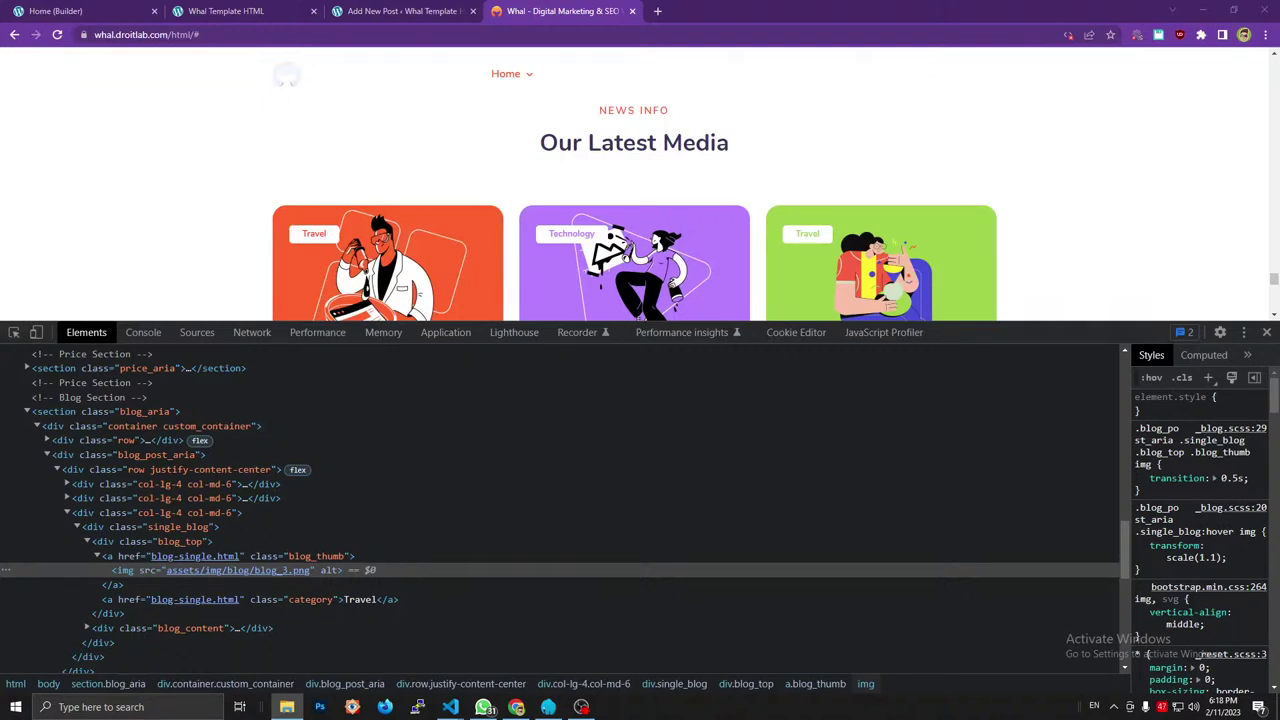
click(225, 11)
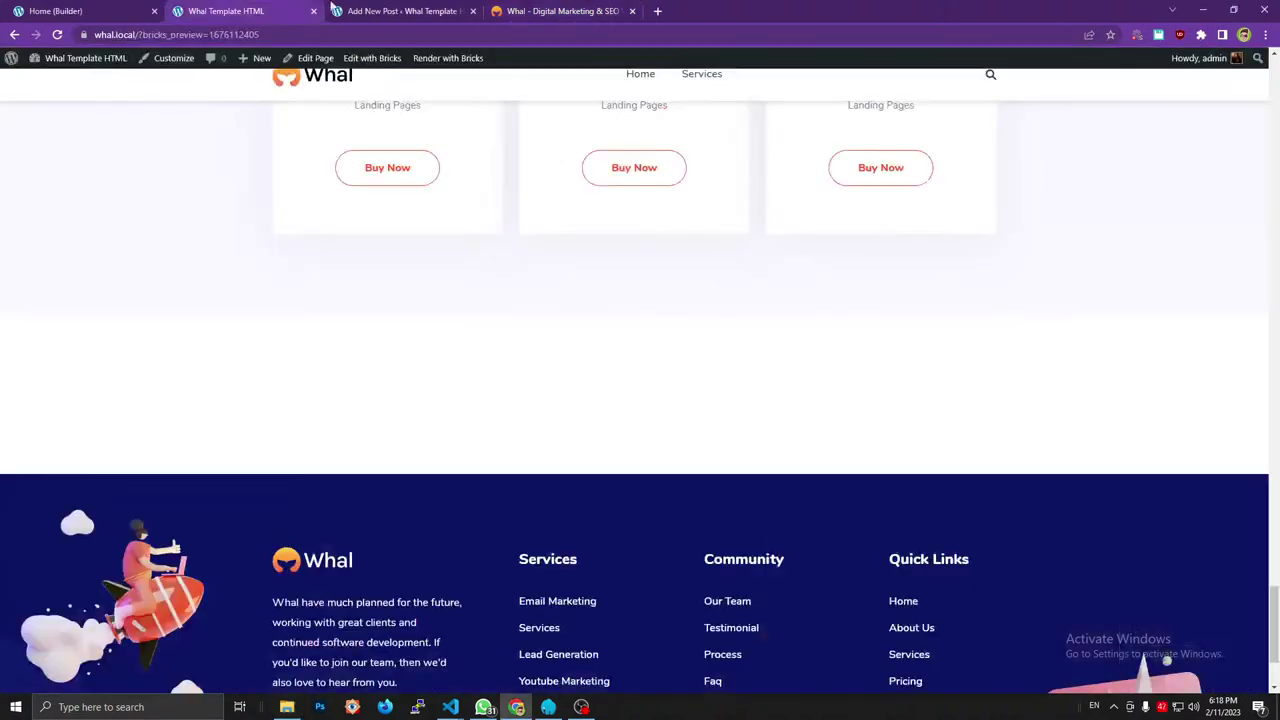
click(345, 11)
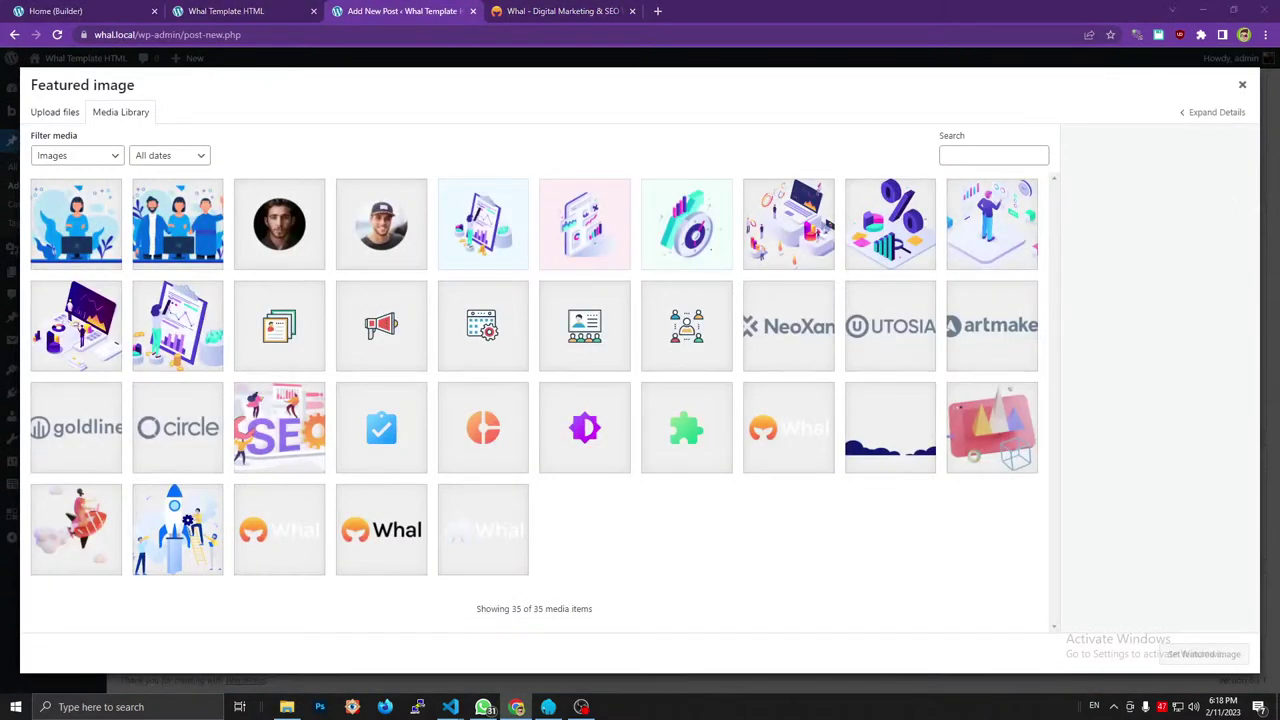
drag(1279, 316, 794, 339)
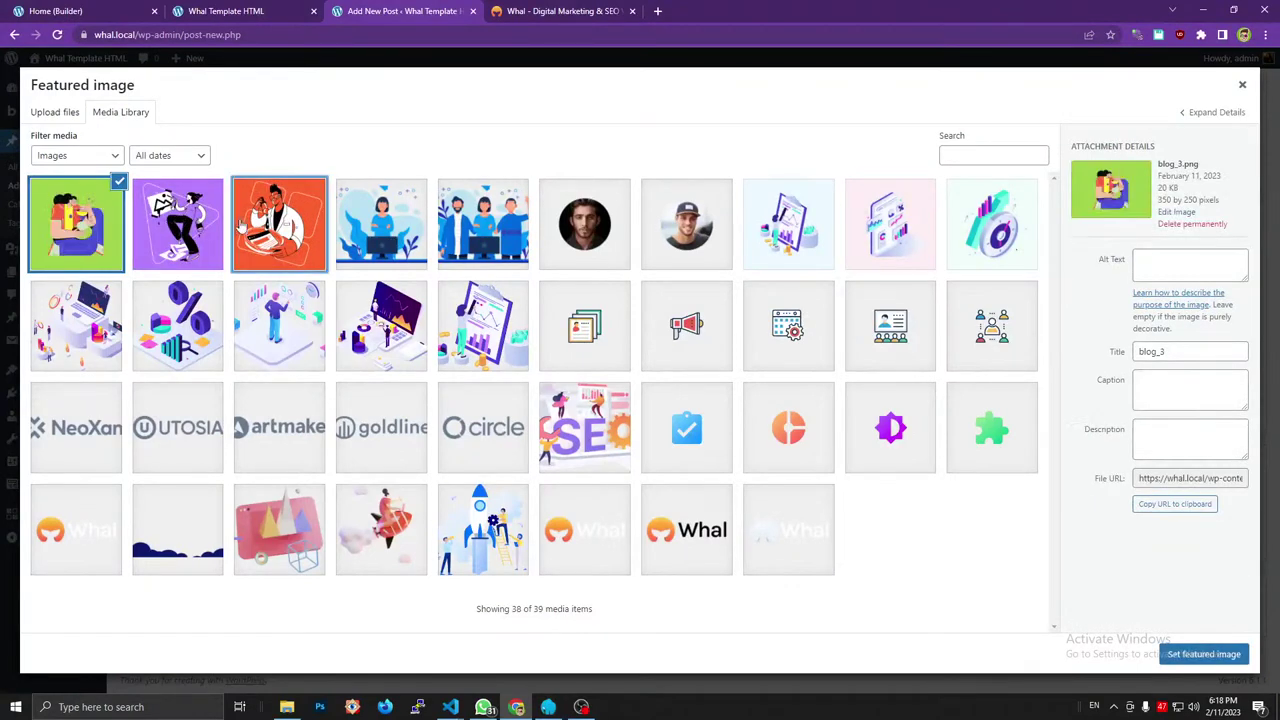
click(511, 10)
click(400, 10)
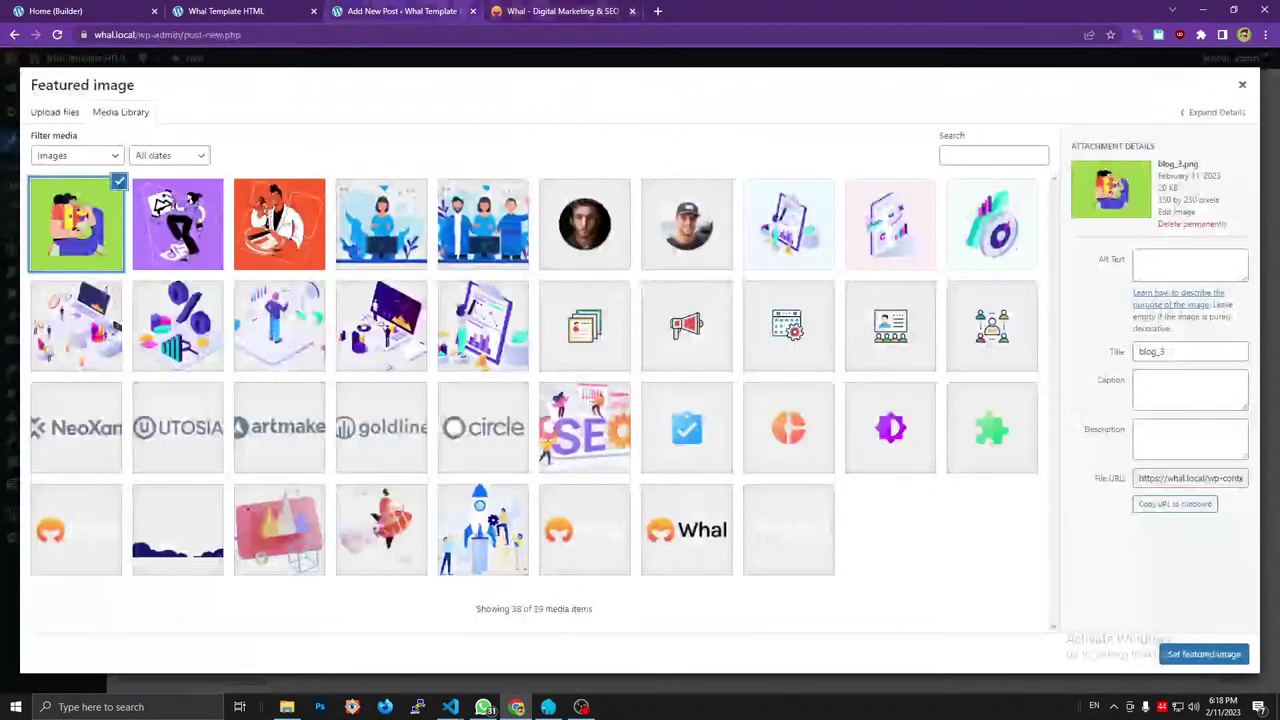
click(1195, 655)
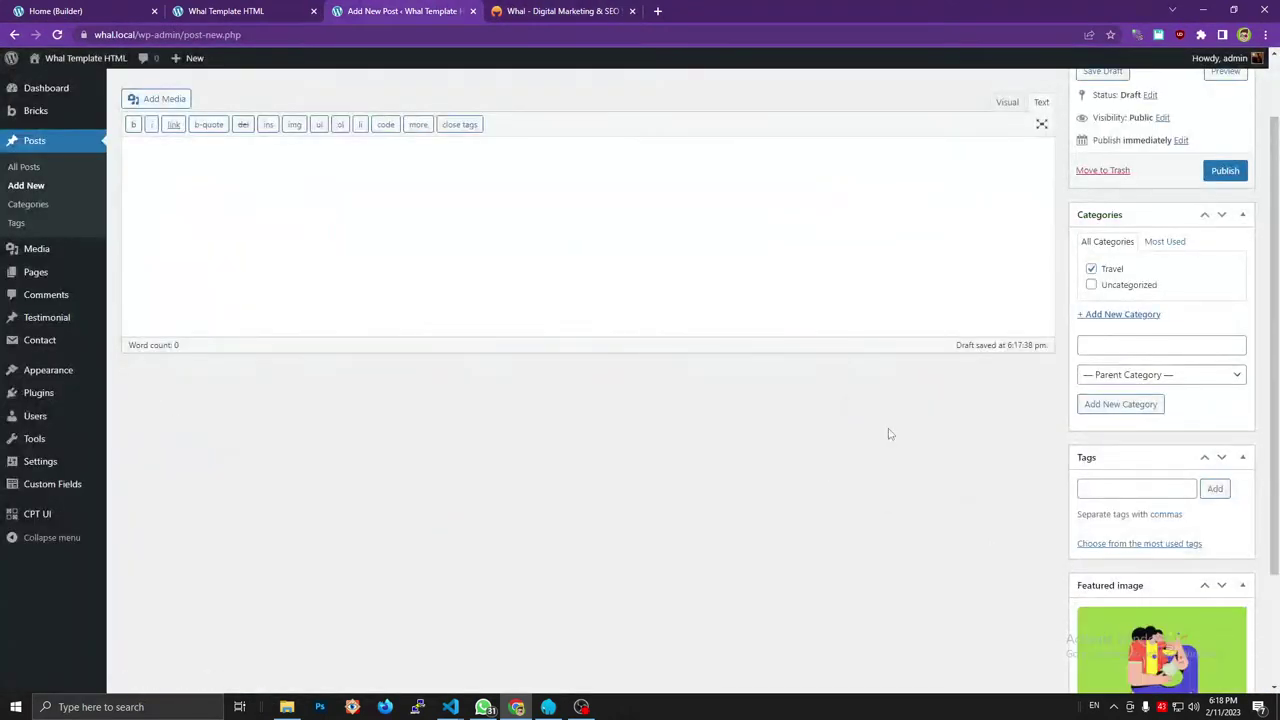
Publish the post in the Travel category.
scroll(862, 474, up, 1)
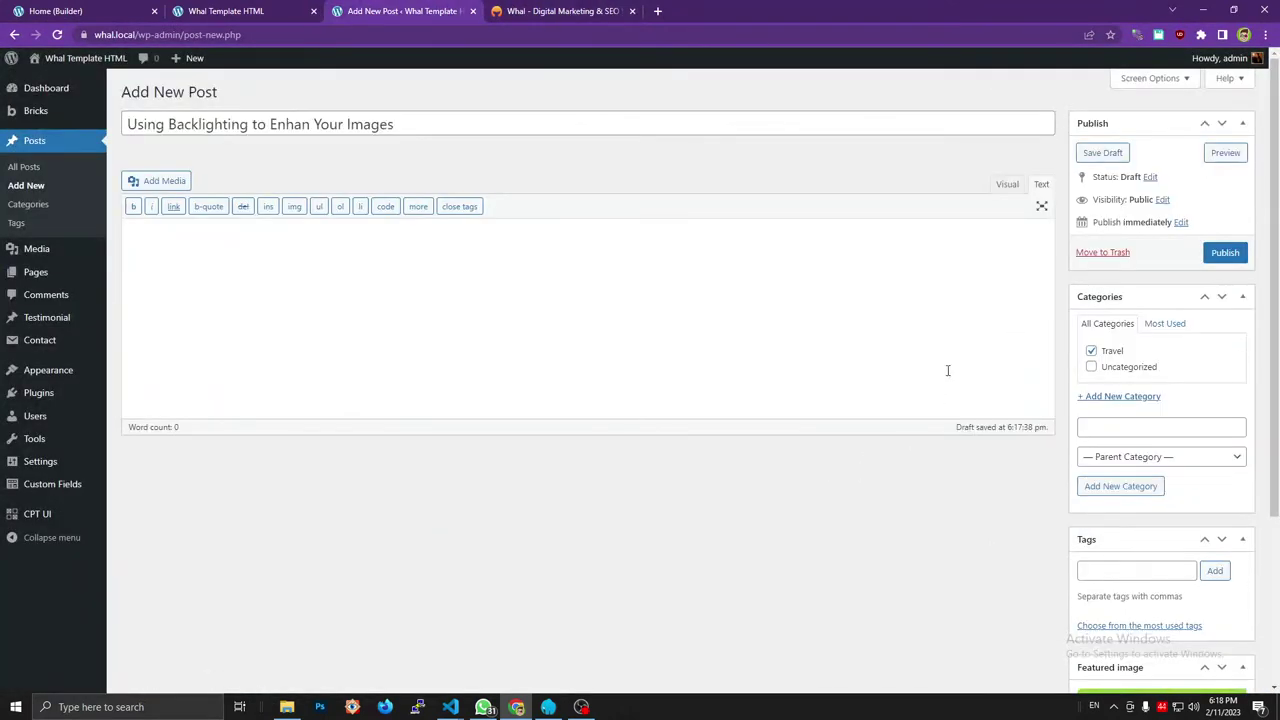
click(1223, 256)
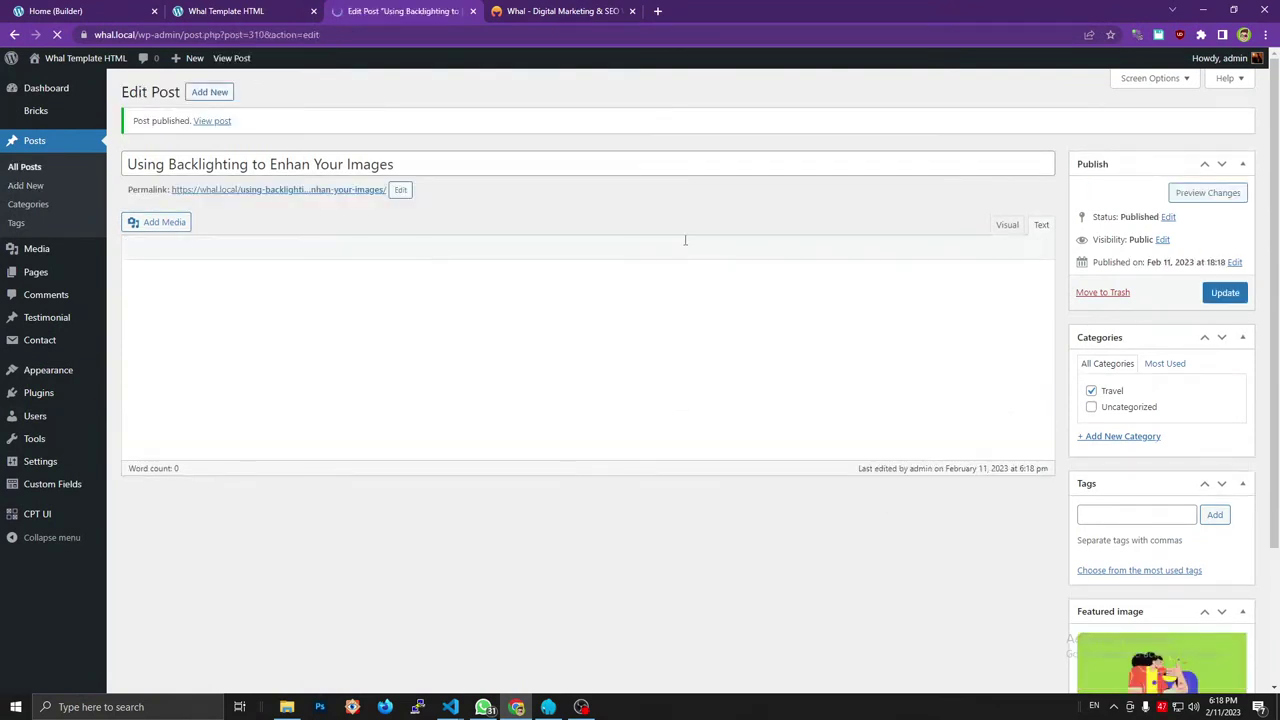
click(205, 93)
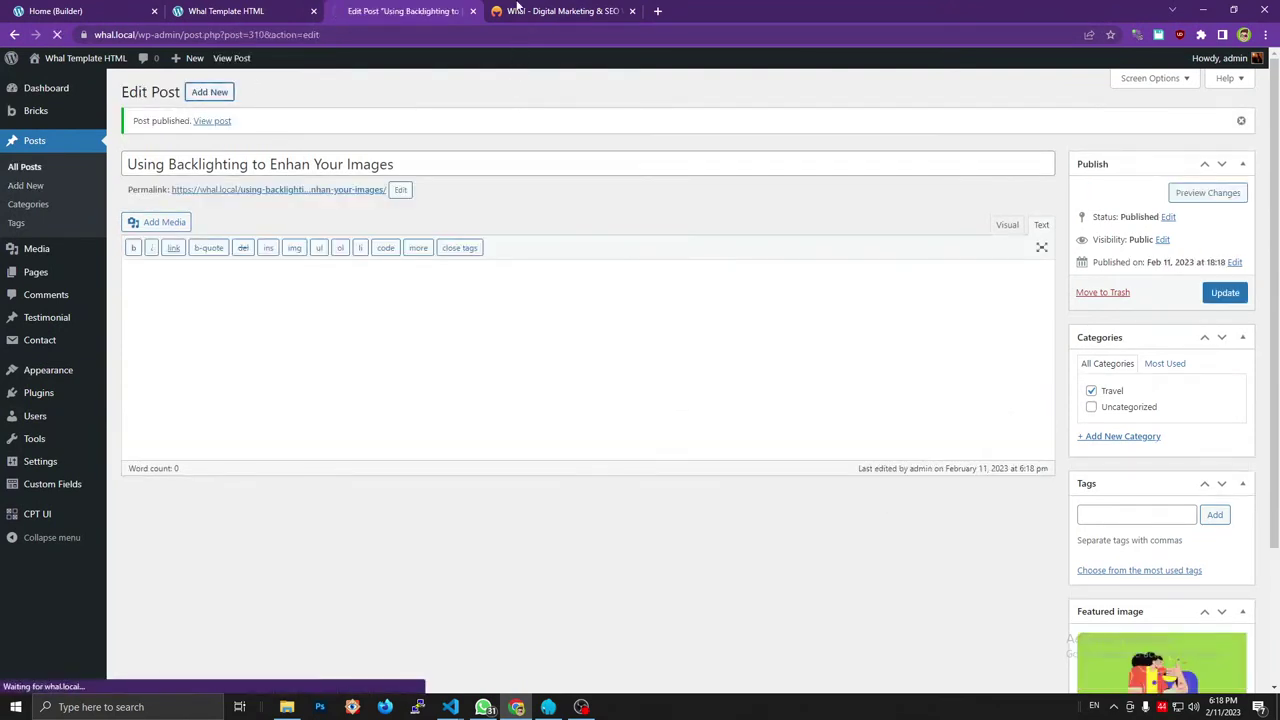
Look up the second card's Technology category label on the reference Whal site.
click(517, 8)
scroll(680, 243, down, 2)
drag(684, 244, 342, 130)
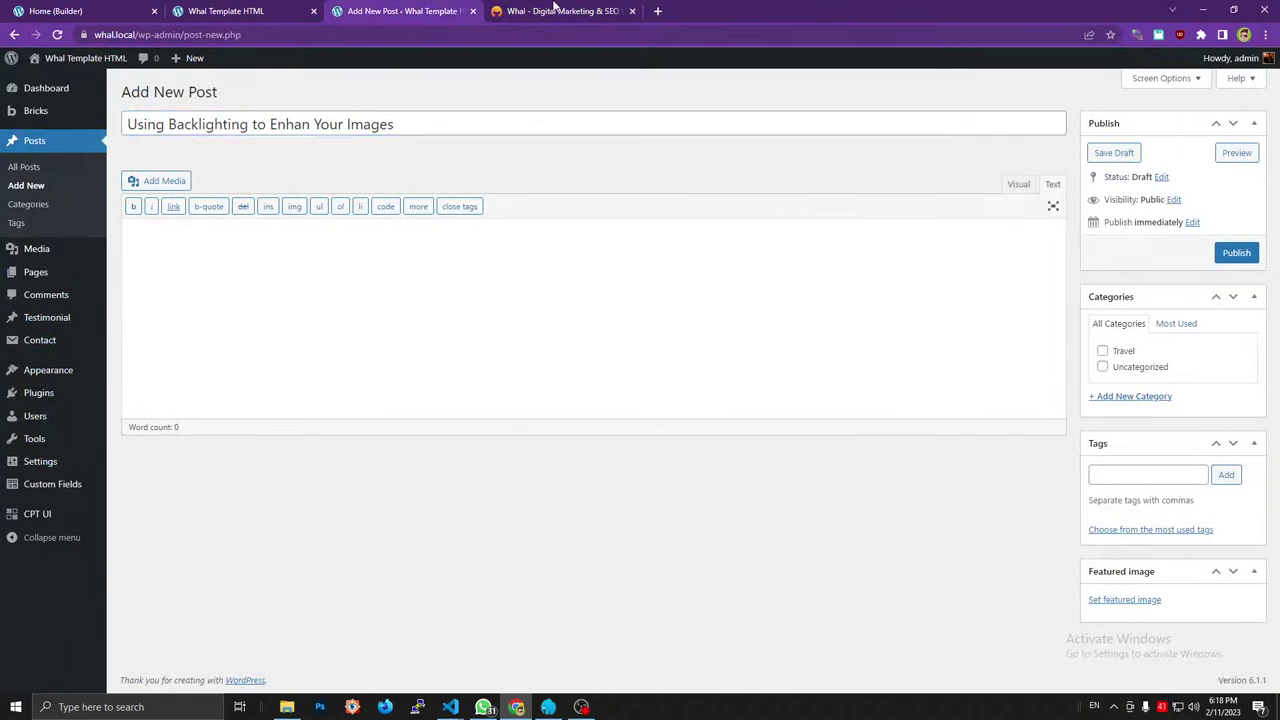
click(560, 11)
scroll(589, 214, up, 2)
key(ctrl+shift+c)
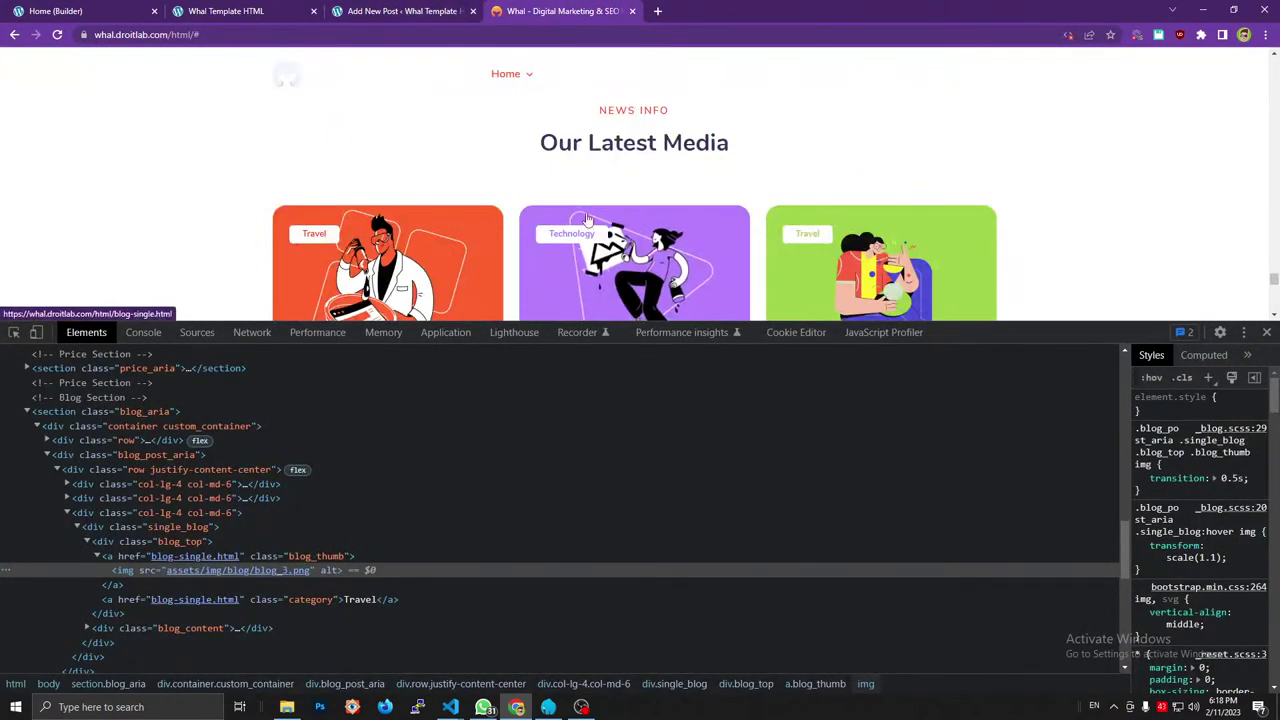
click(578, 236)
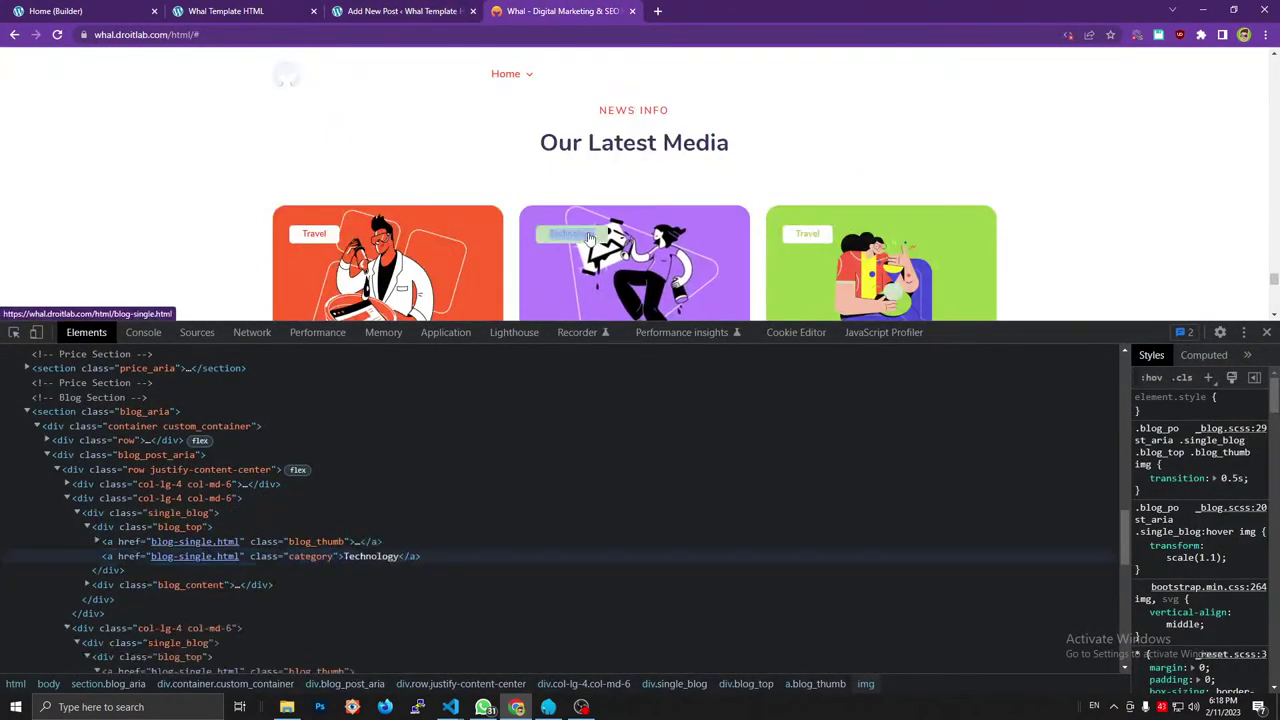
double_click(371, 556)
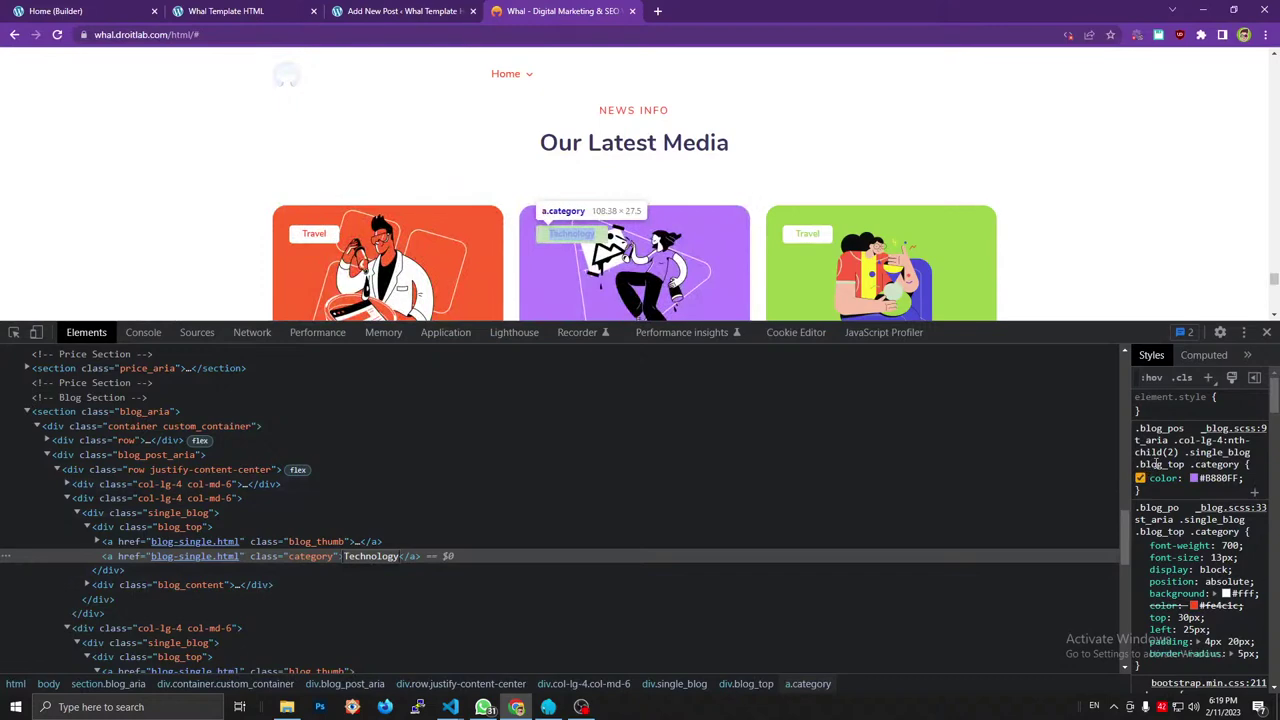
Add a new Technology category to the post.
click(336, 10)
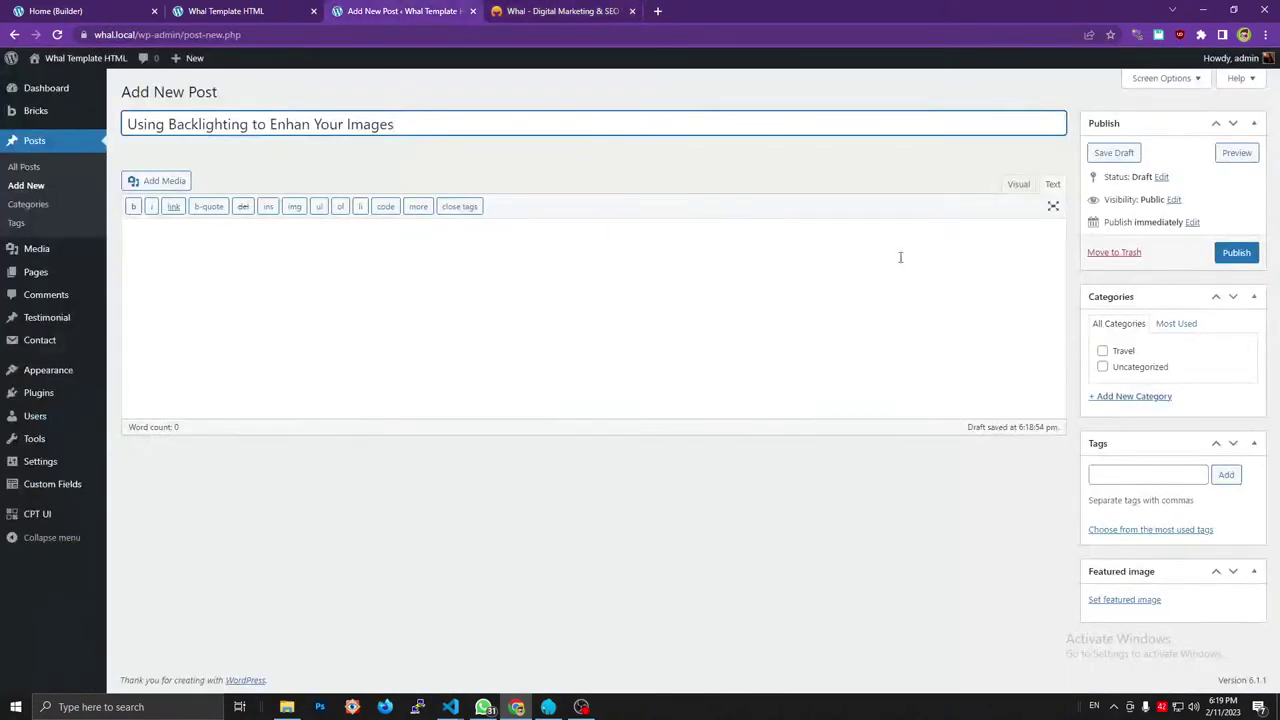
click(1109, 401)
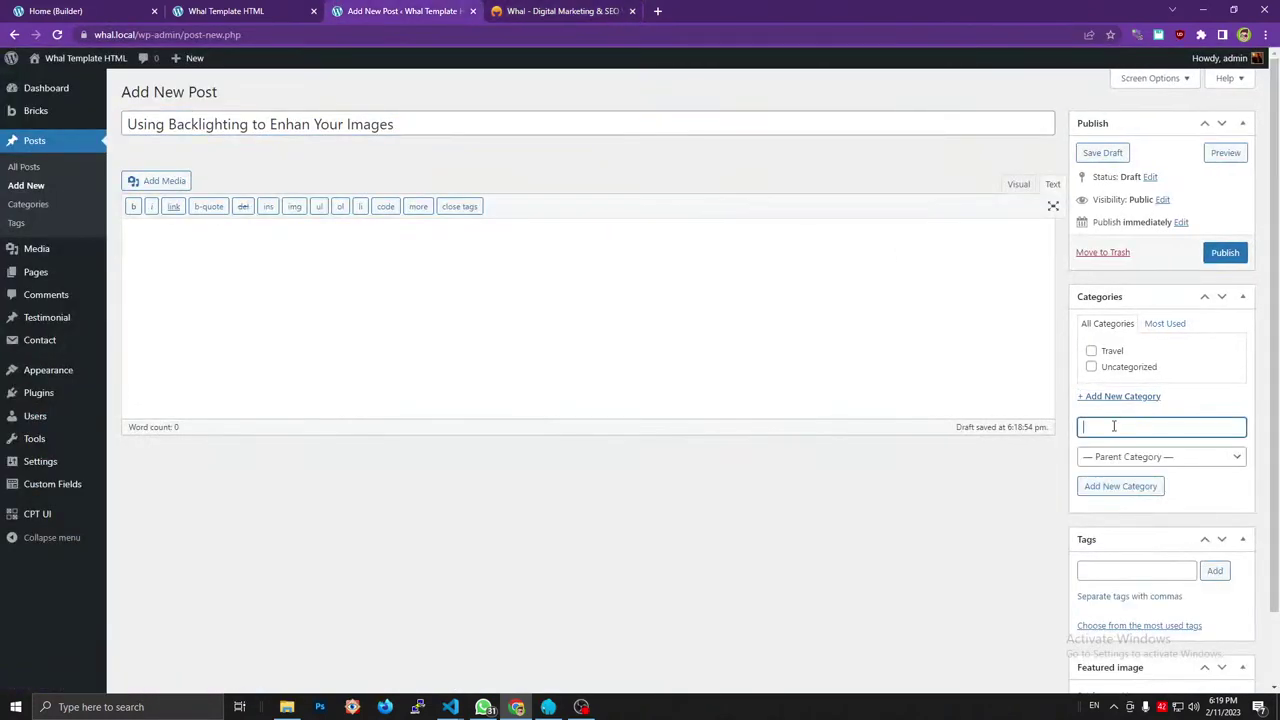
text(Technology)
key(Return)
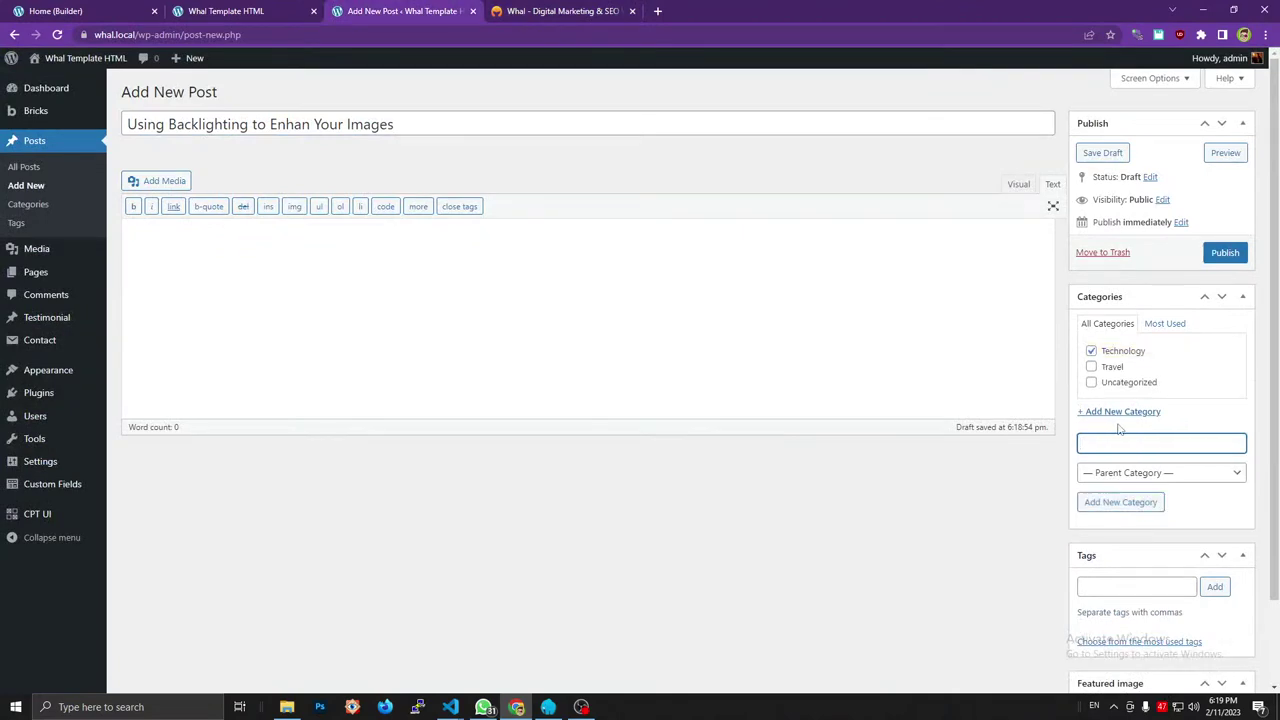
Set the purple blog_2 image as featured image and publish the post.
scroll(1125, 505, down, 1)
scroll(457, 217, up, 1)
scroll(457, 217, down, 1)
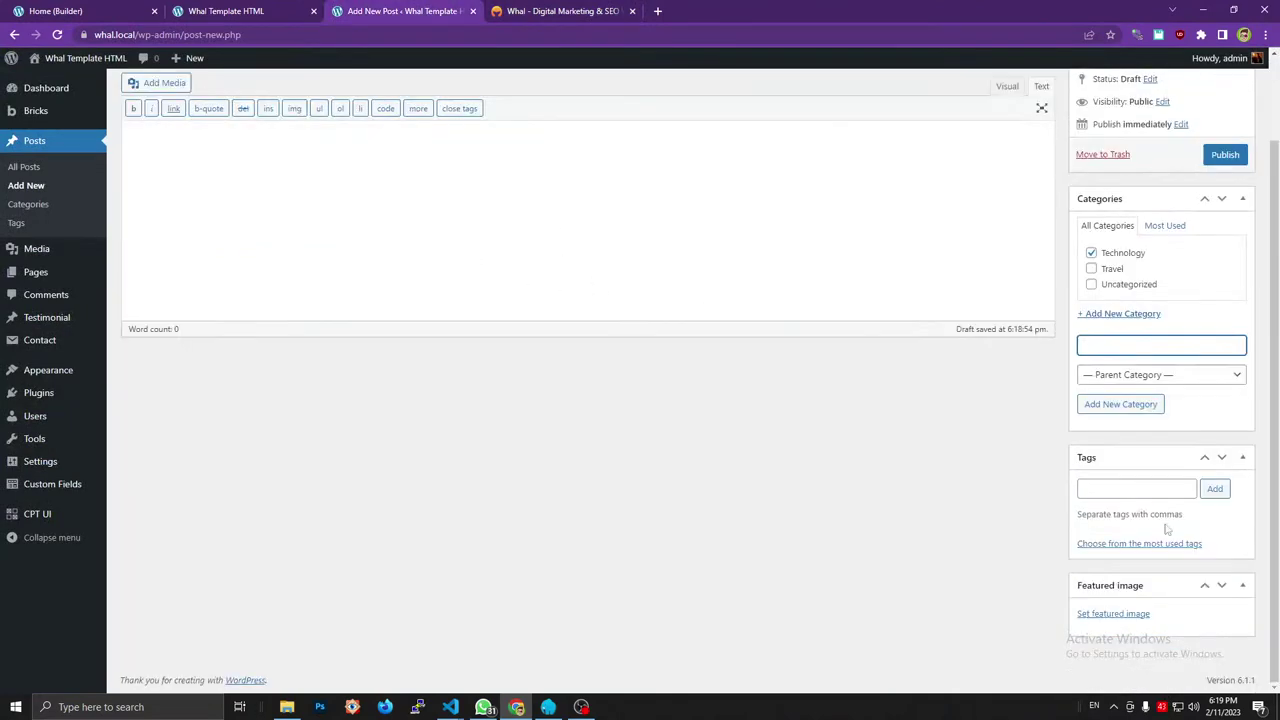
click(1105, 614)
key(ctrl+Tab)
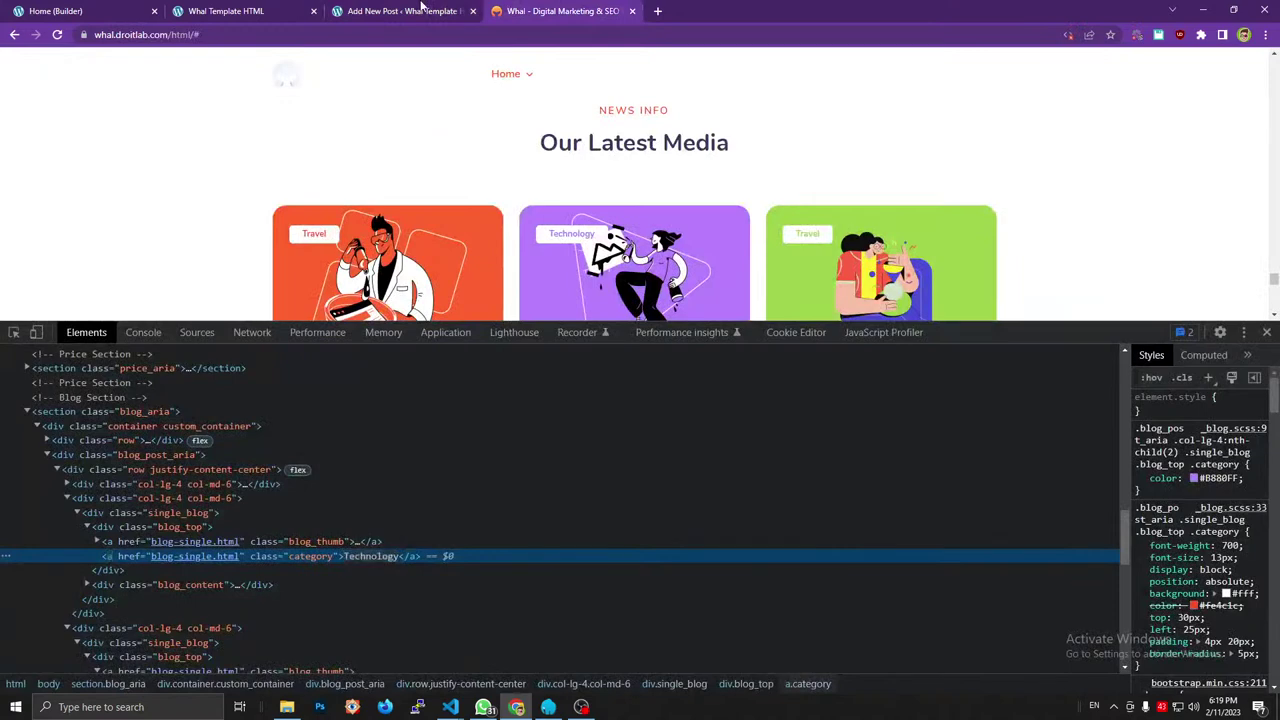
key(ctrl+shift+Tab)
click(110, 244)
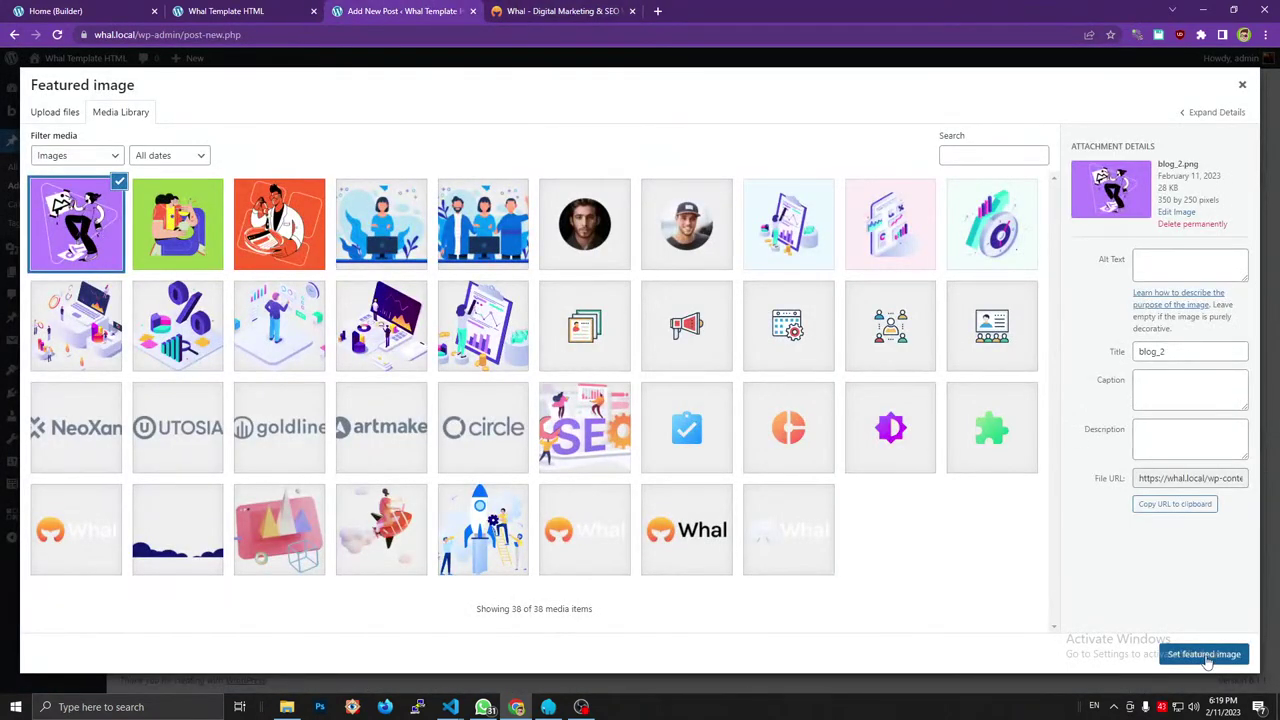
click(1205, 654)
click(1222, 155)
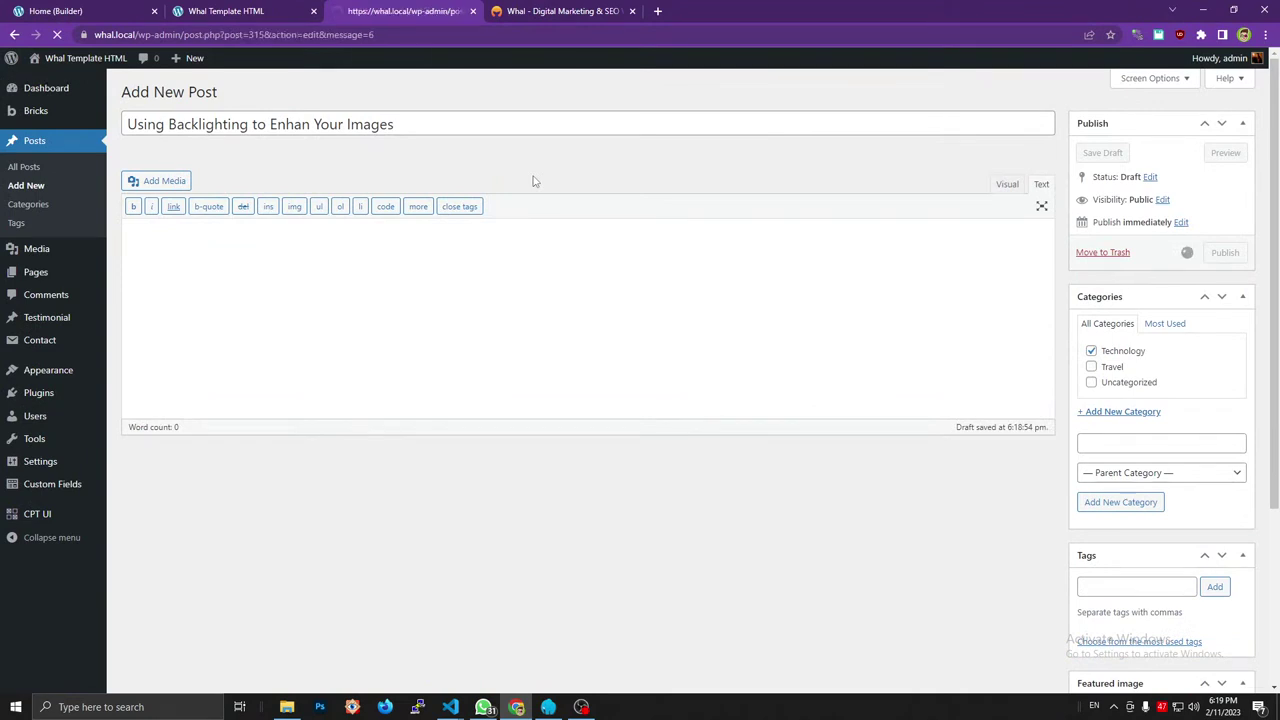
Start another new post and review the reference site's cards.
click(236, 97)
key(ctrl+2)
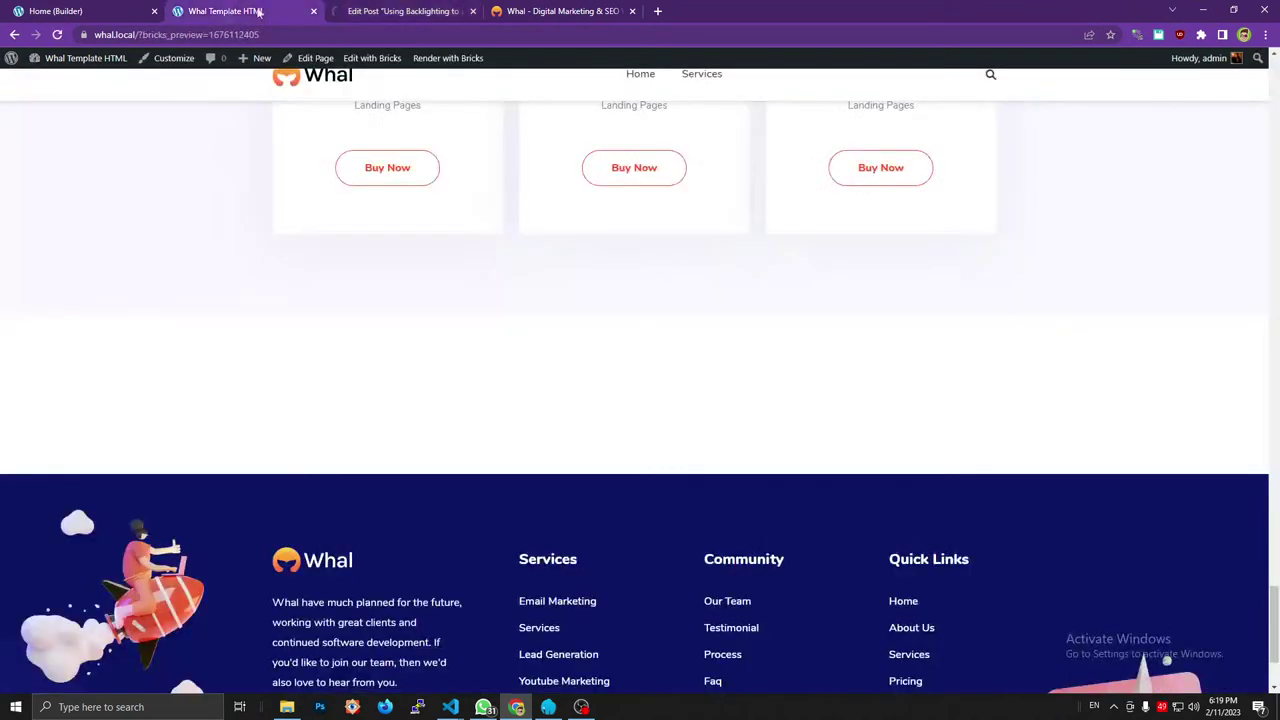
key(ctrl+4)
scroll(343, 238, down, 2)
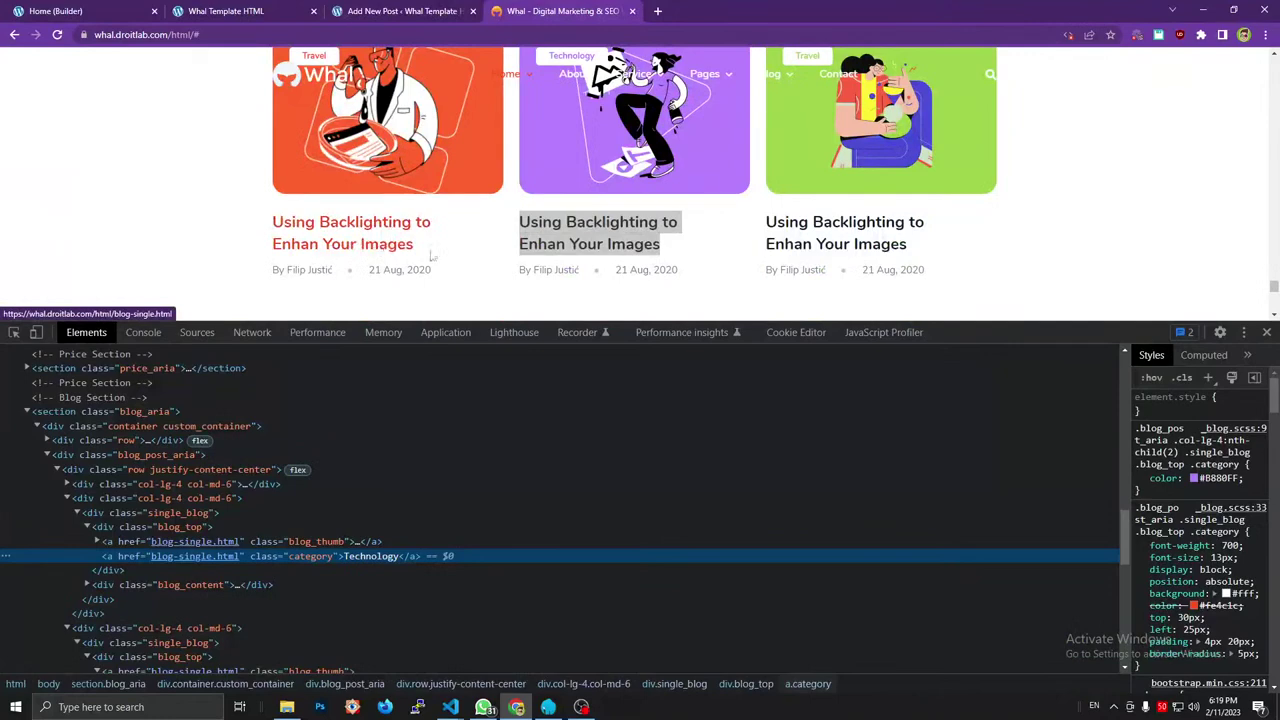
drag(415, 243, 272, 220)
Review the reference site's cards before filling in the third post.
key(ctrl+3)
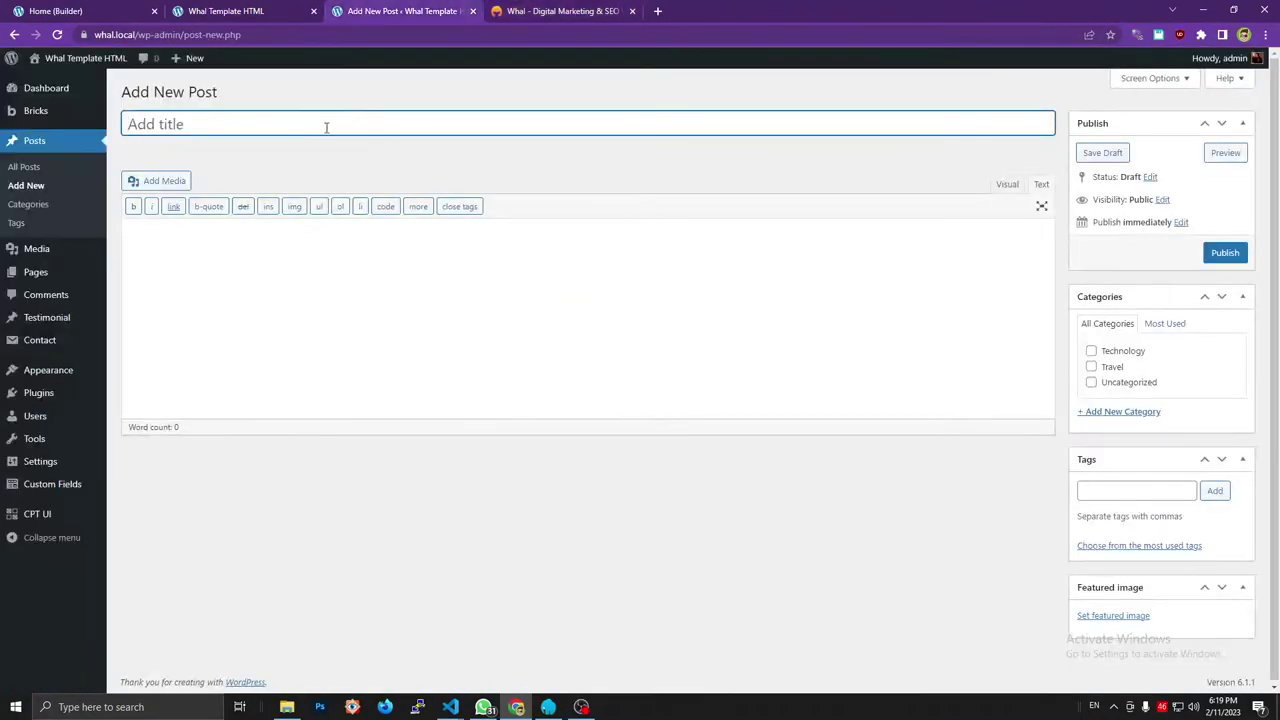
key(ctrl+v)
key(ctrl+4)
scroll(326, 127, up, 3)
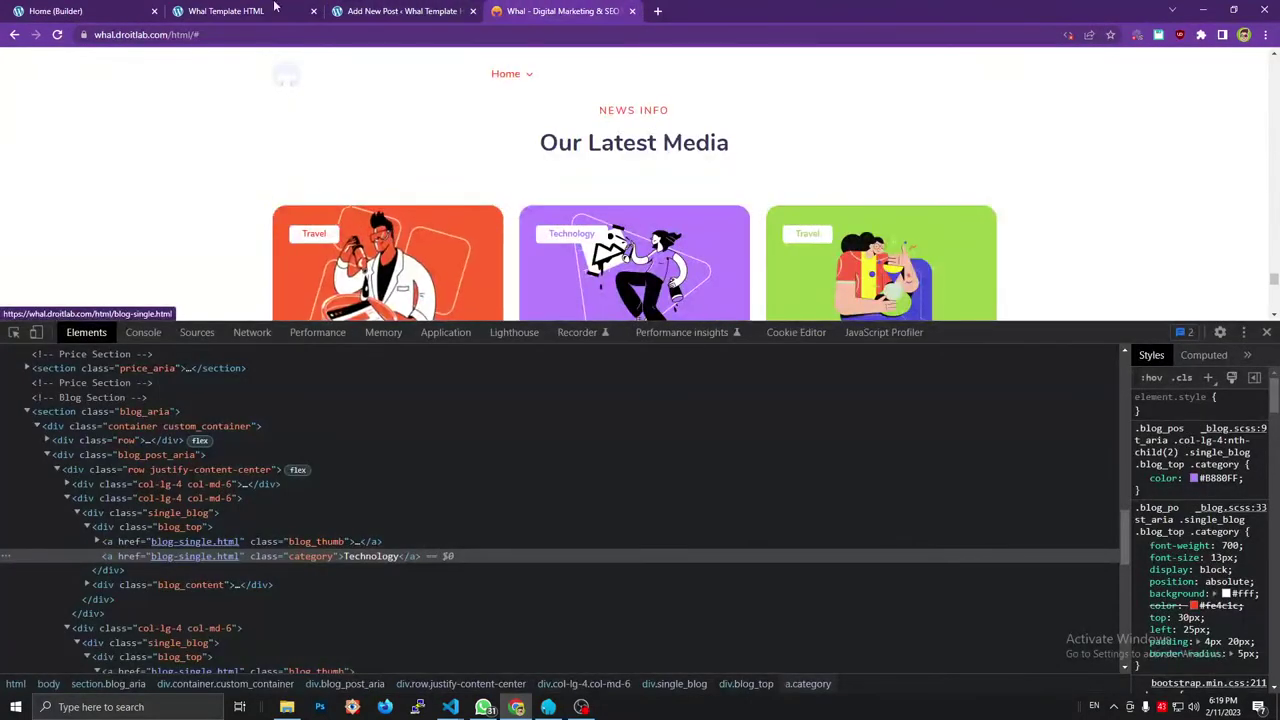
scroll(326, 69, down, 3)
scroll(334, 163, up, 3)
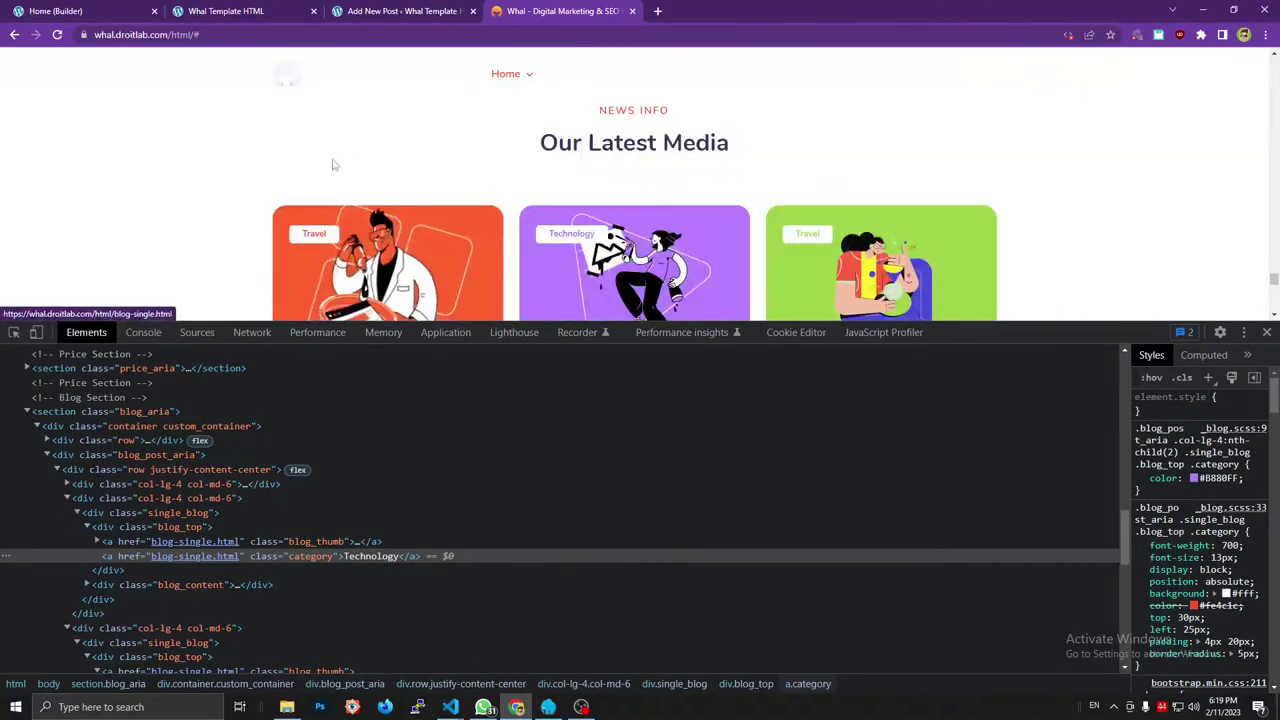
click(283, 10)
click(415, 10)
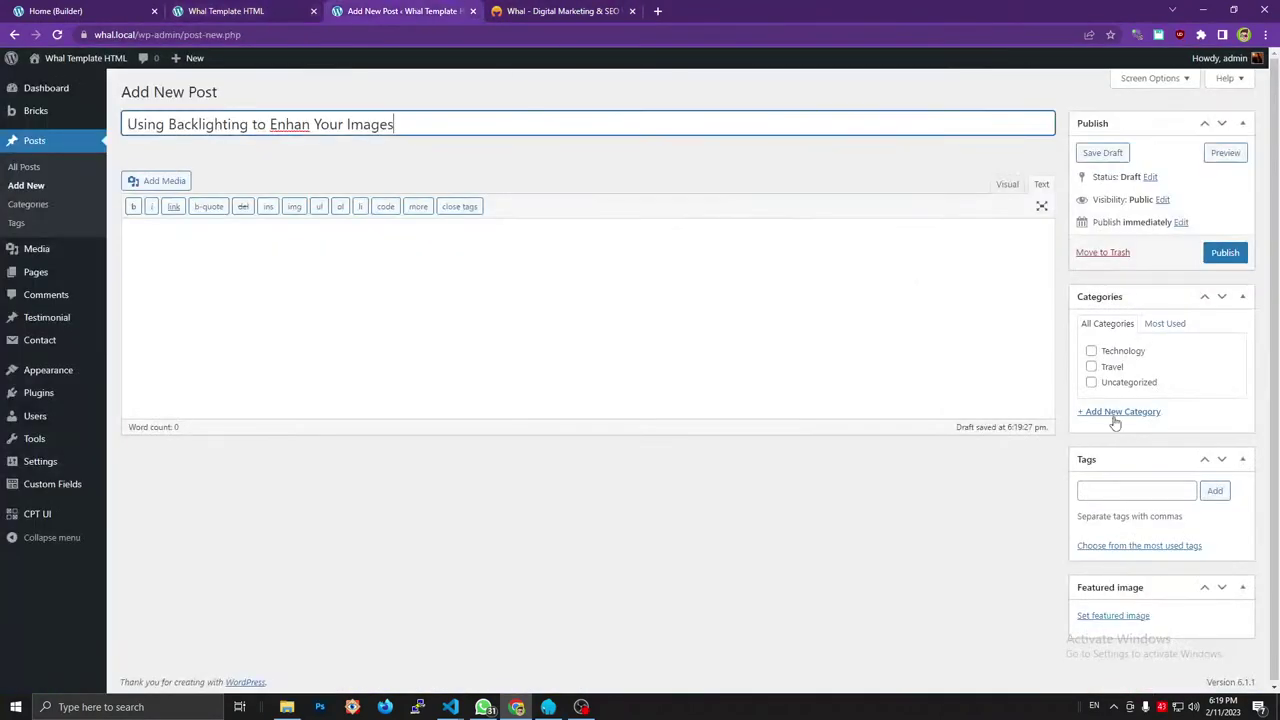
File the third post under Travel with the orange blog.png featured image.
click(1091, 364)
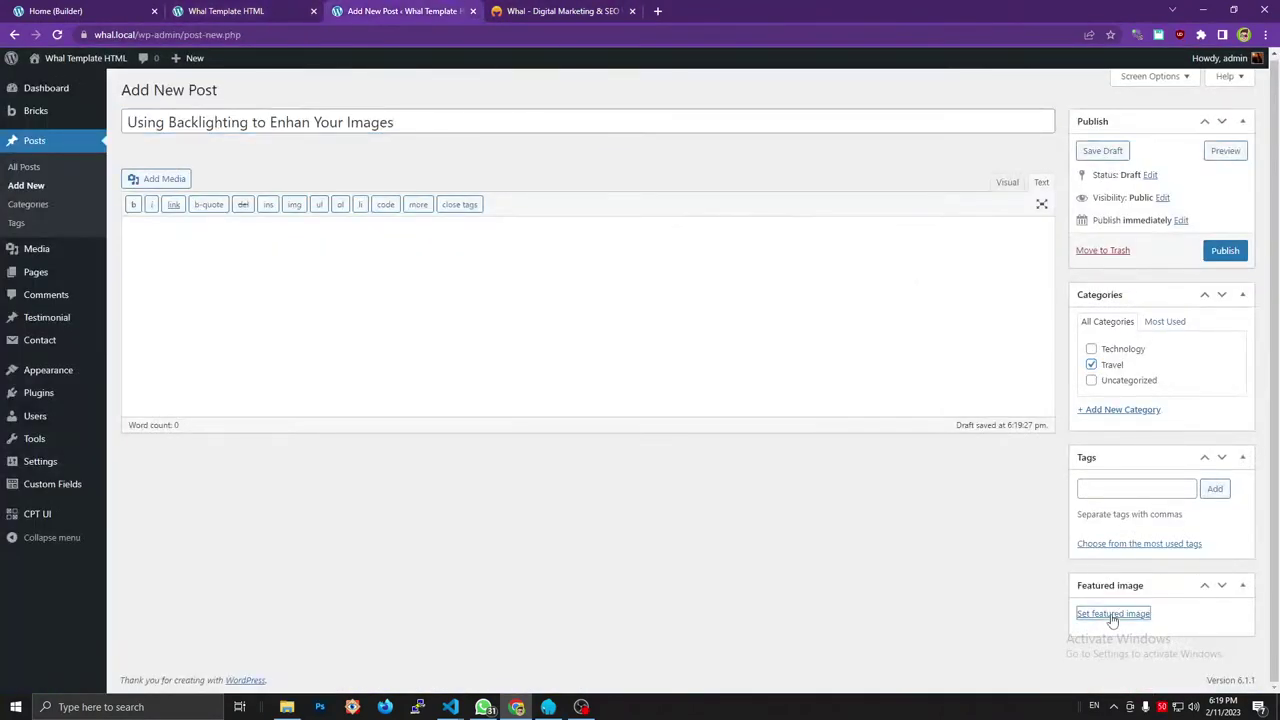
click(1110, 613)
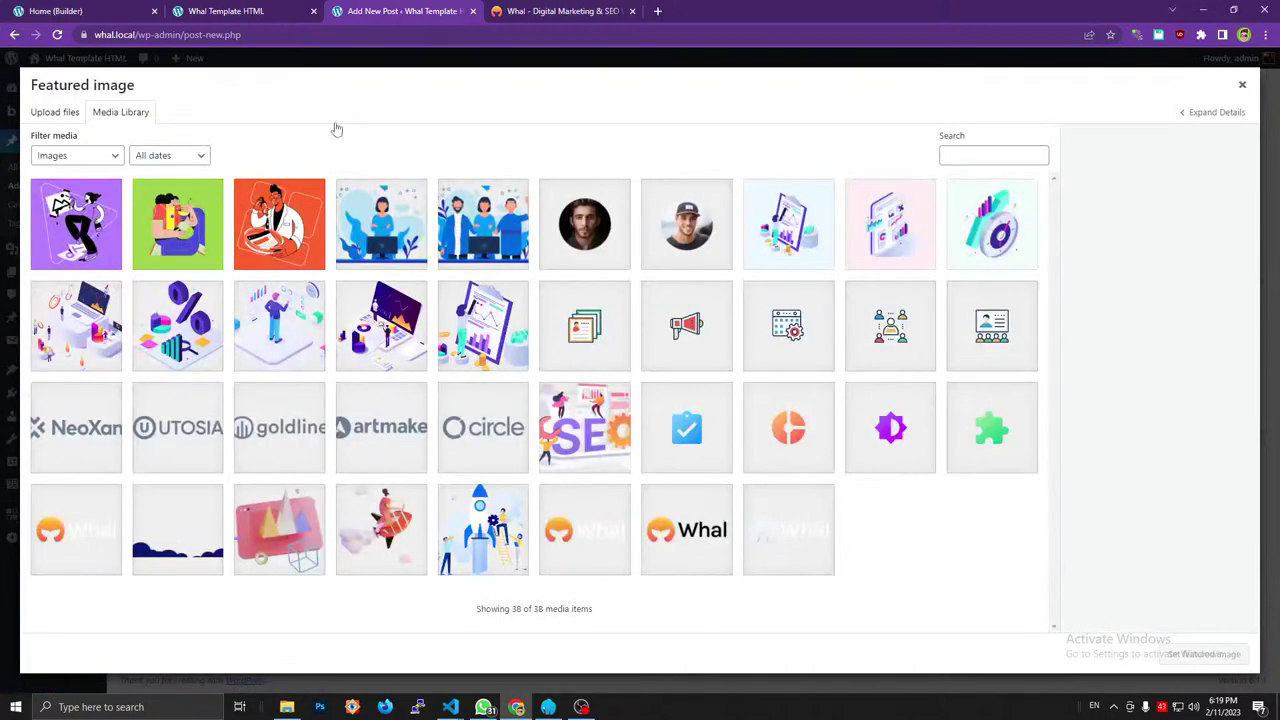
click(497, 10)
click(400, 10)
click(279, 224)
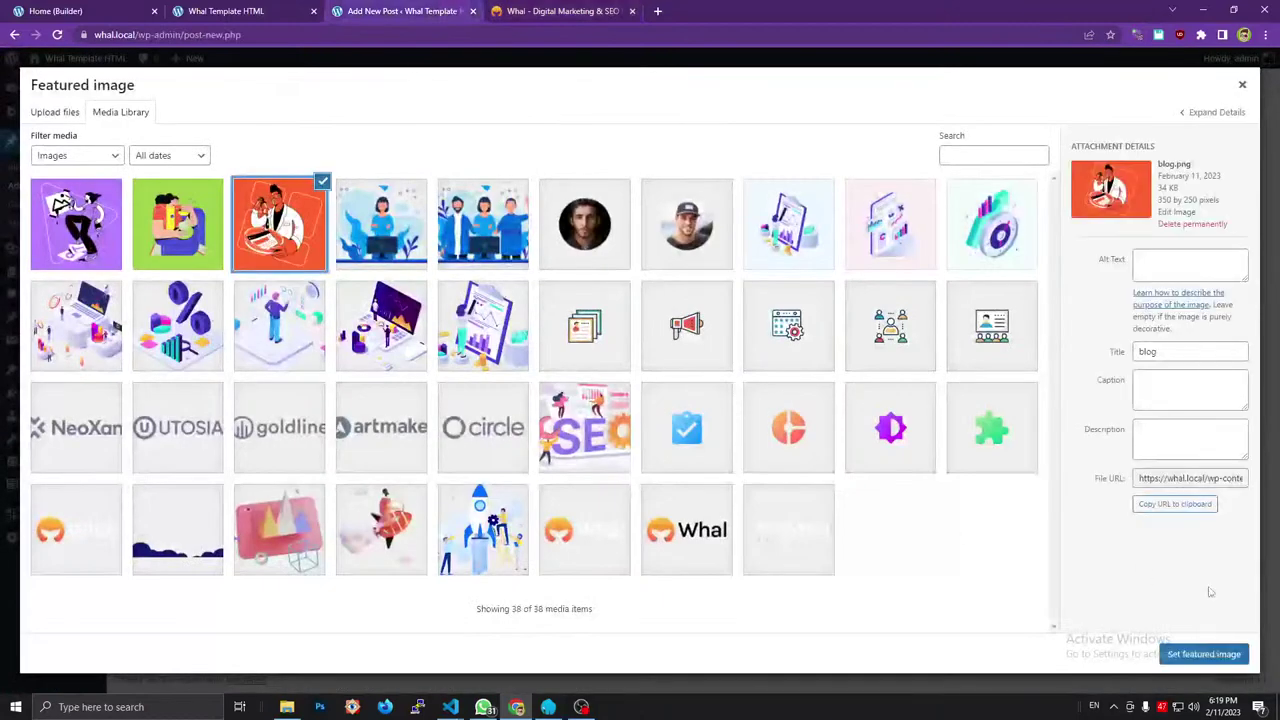
click(1212, 656)
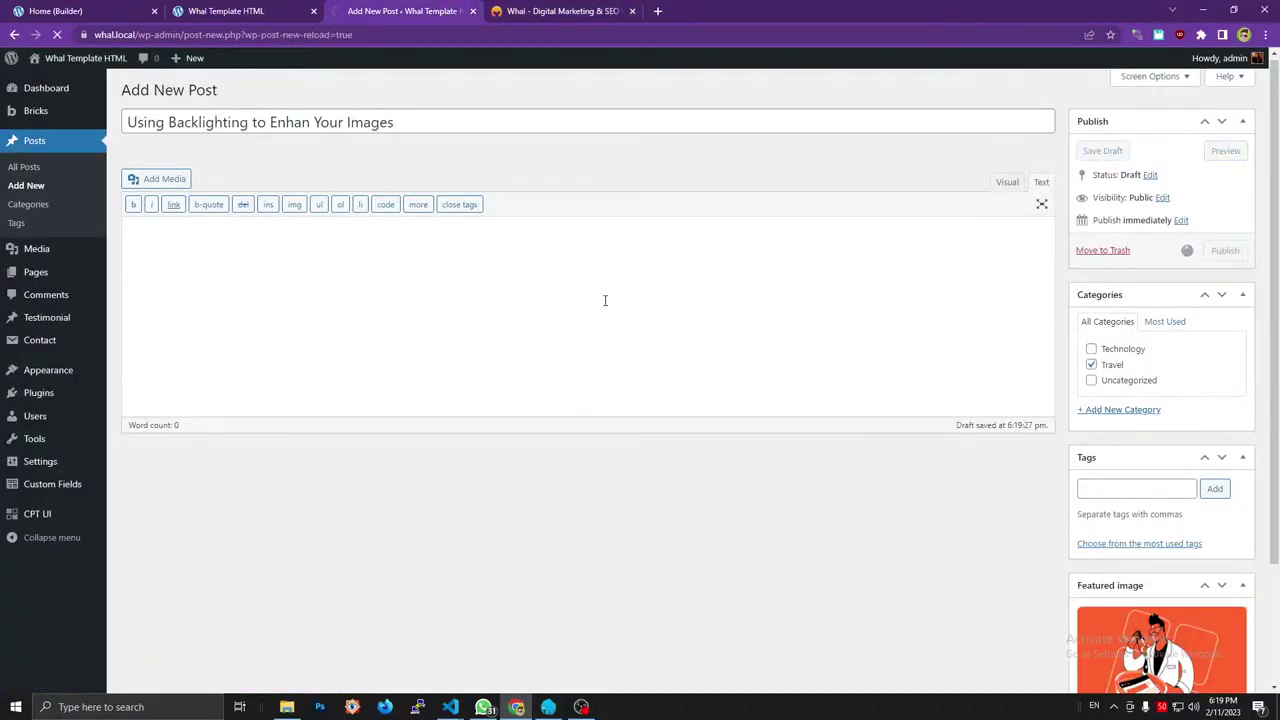
click(252, 10)
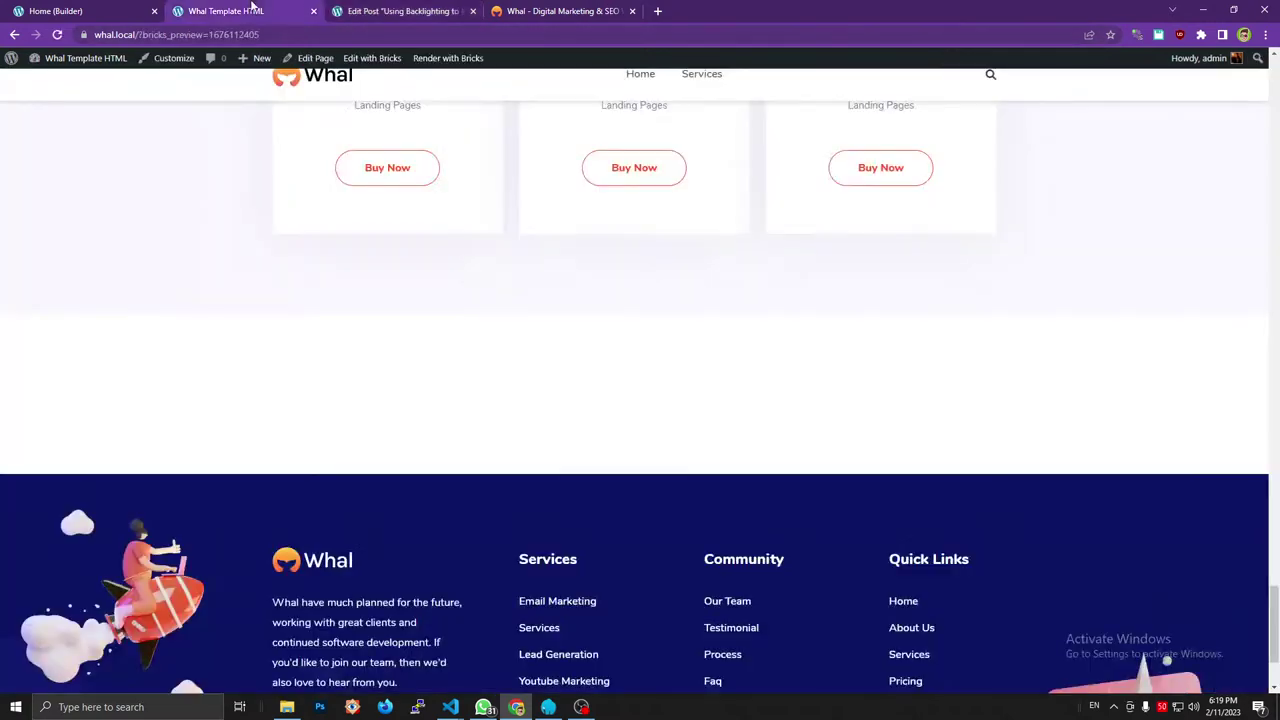
Inspect the reference card markup in DevTools, selecting the first card's column div.
click(55, 10)
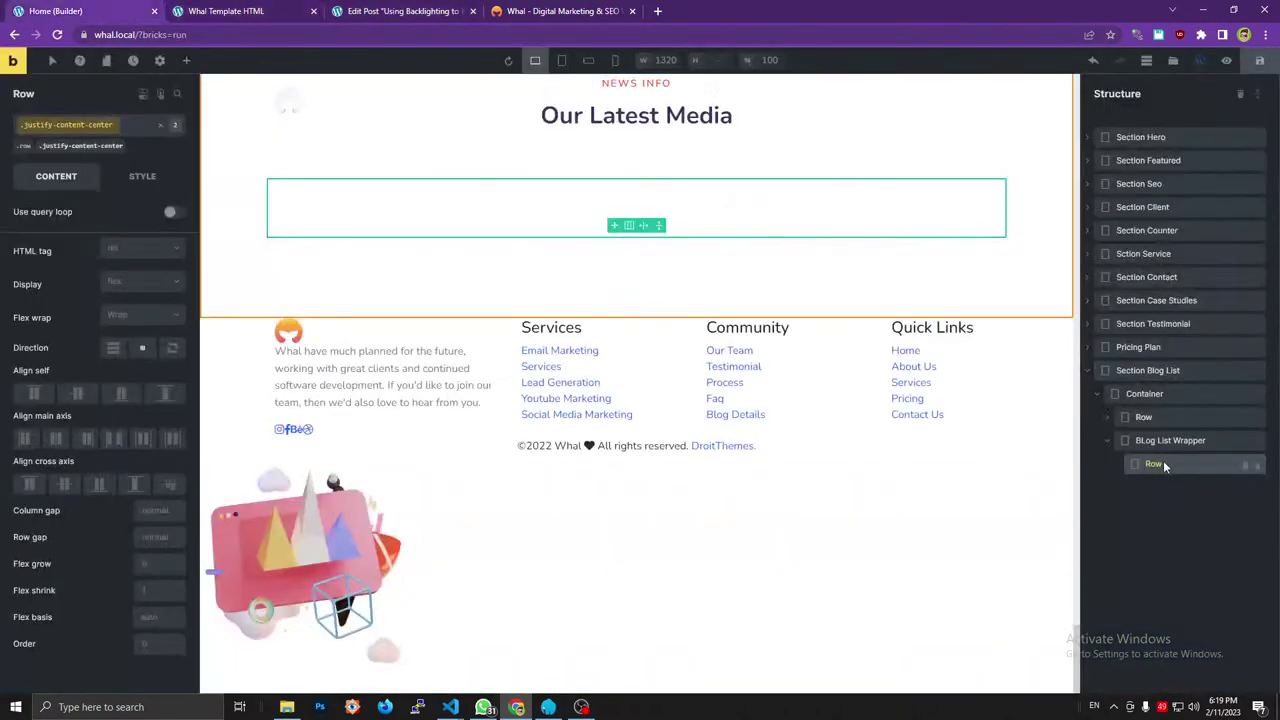
click(276, 8)
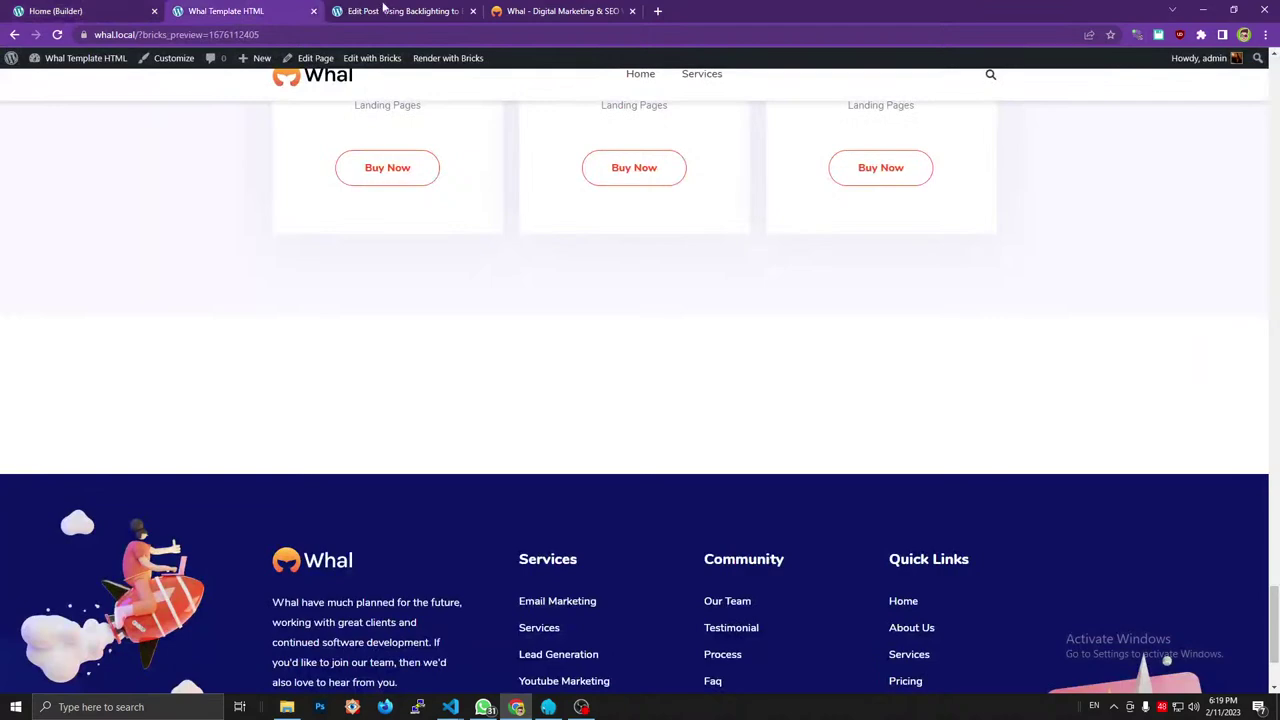
click(560, 10)
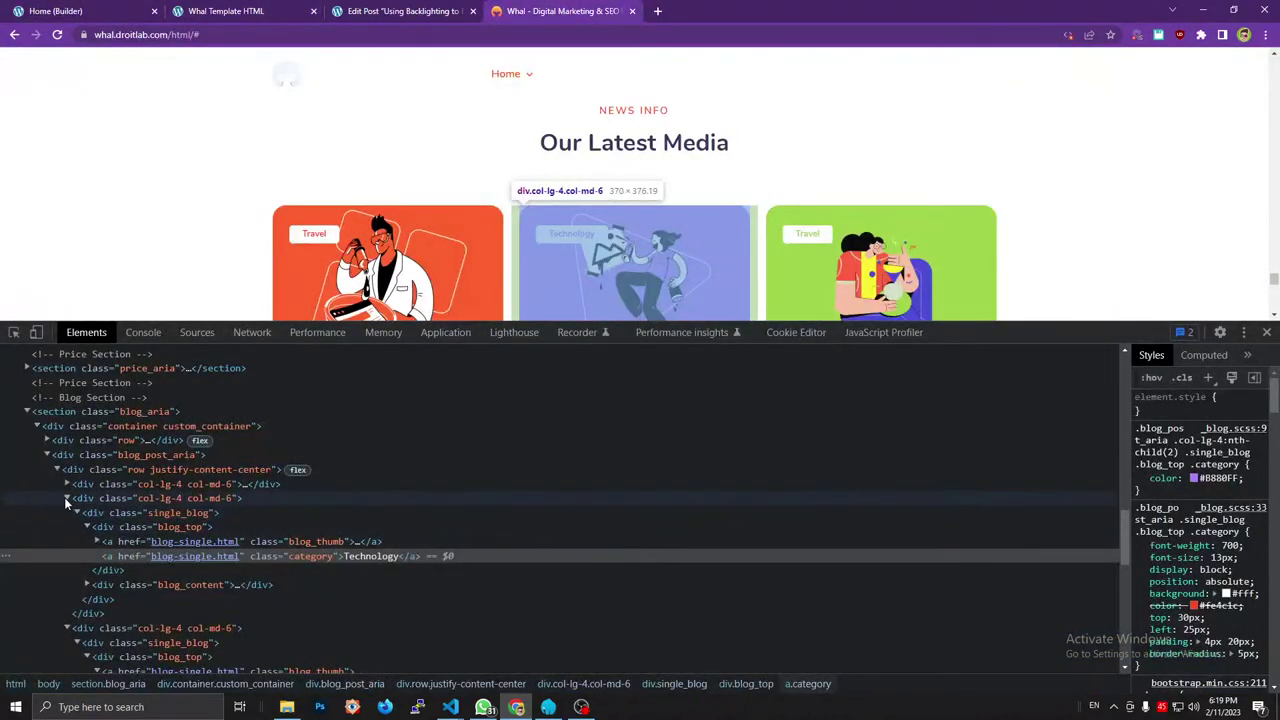
click(66, 498)
click(64, 512)
click(156, 484)
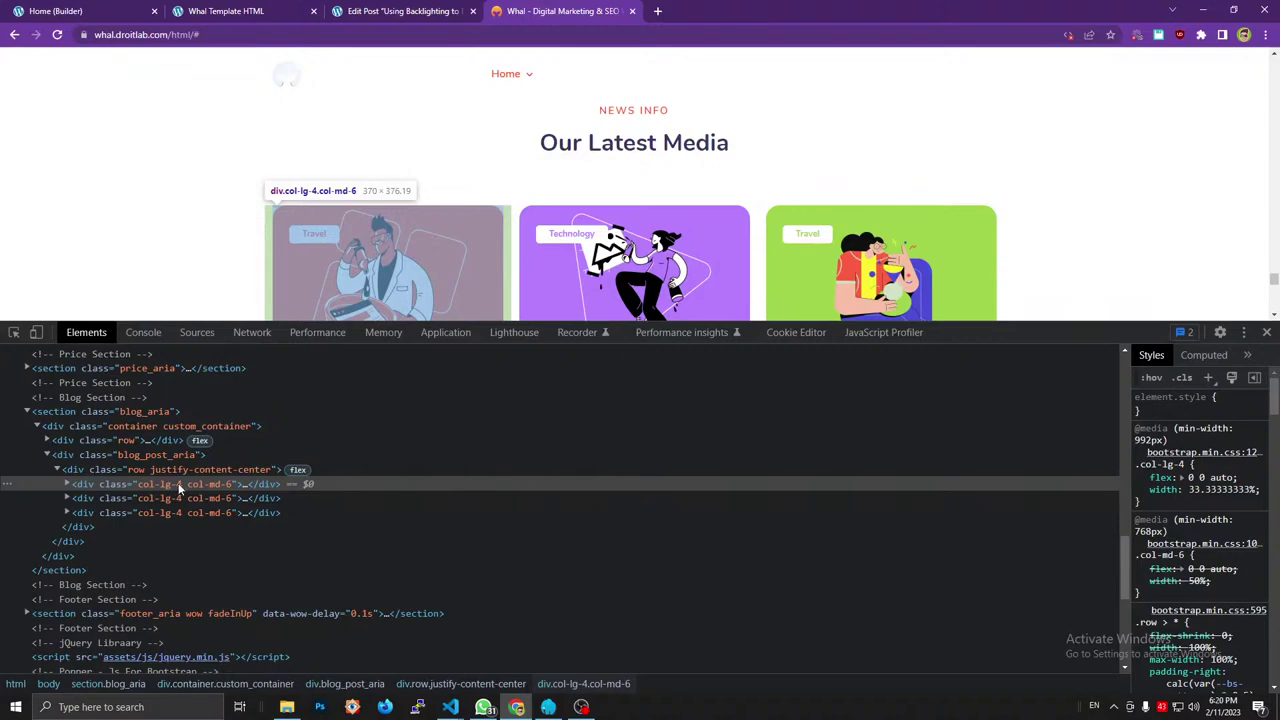
click(240, 11)
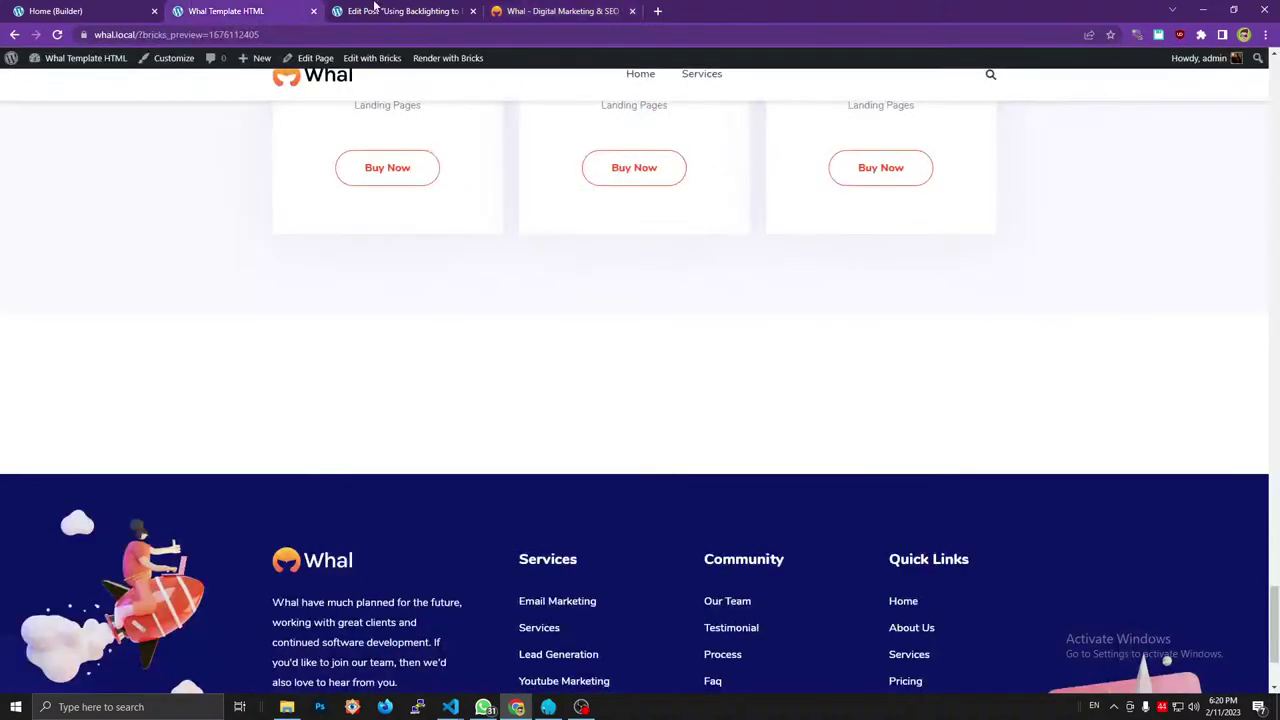
click(72, 10)
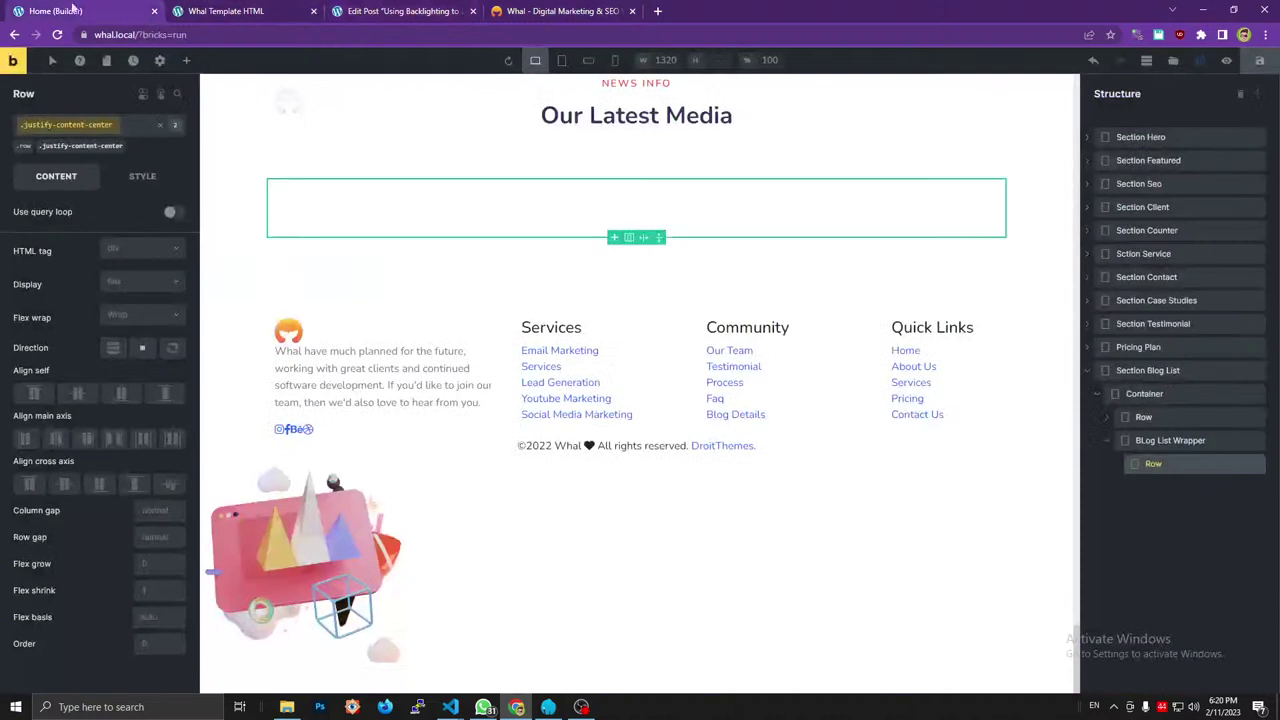
Add a Div inside the Row and name it Col.
click(186, 60)
drag(64, 185, 1115, 464)
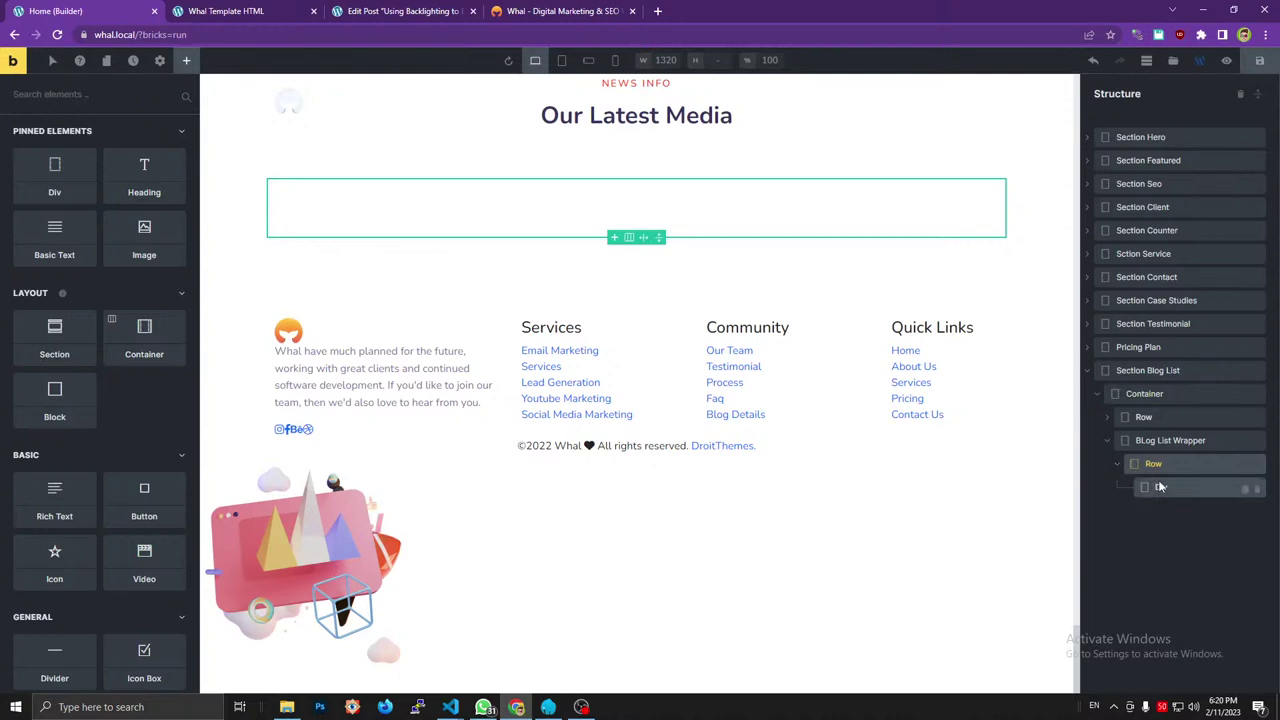
double_click(1160, 487)
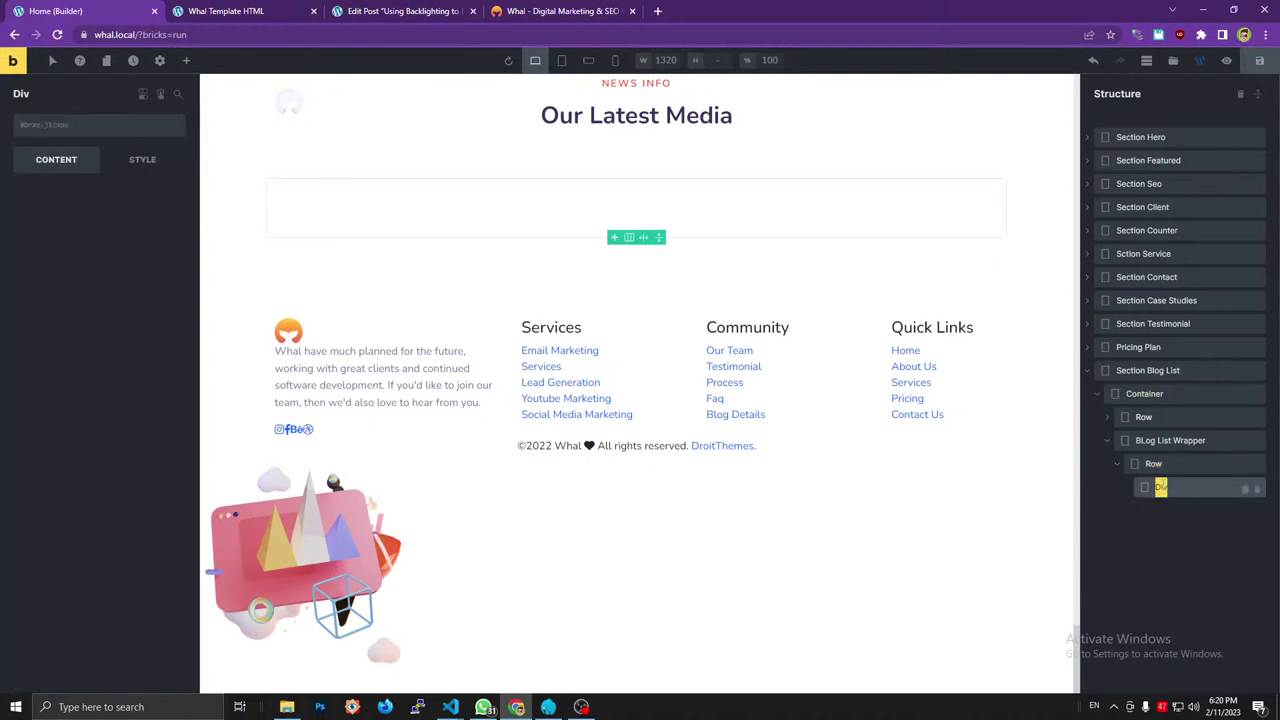
text(Col)
Add the col-lg-4 class to Col using the copied reference class names.
click(172, 44)
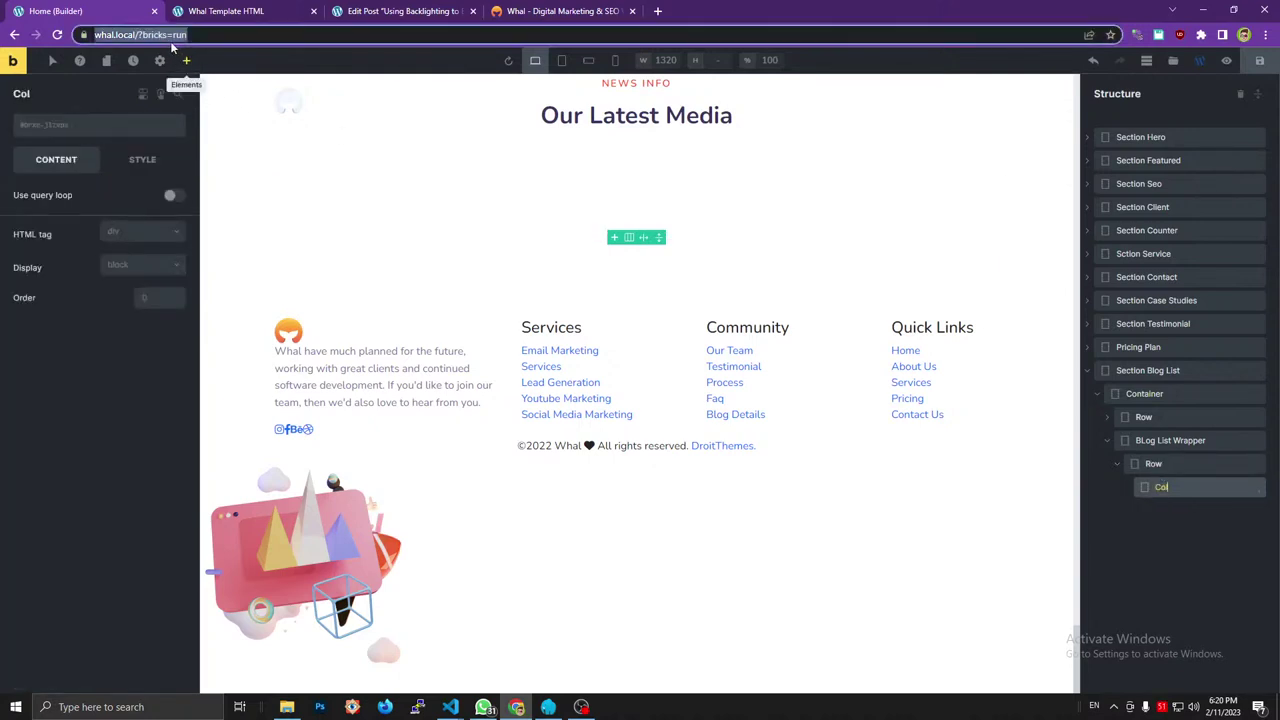
text(col-lg-4 col-md-6)
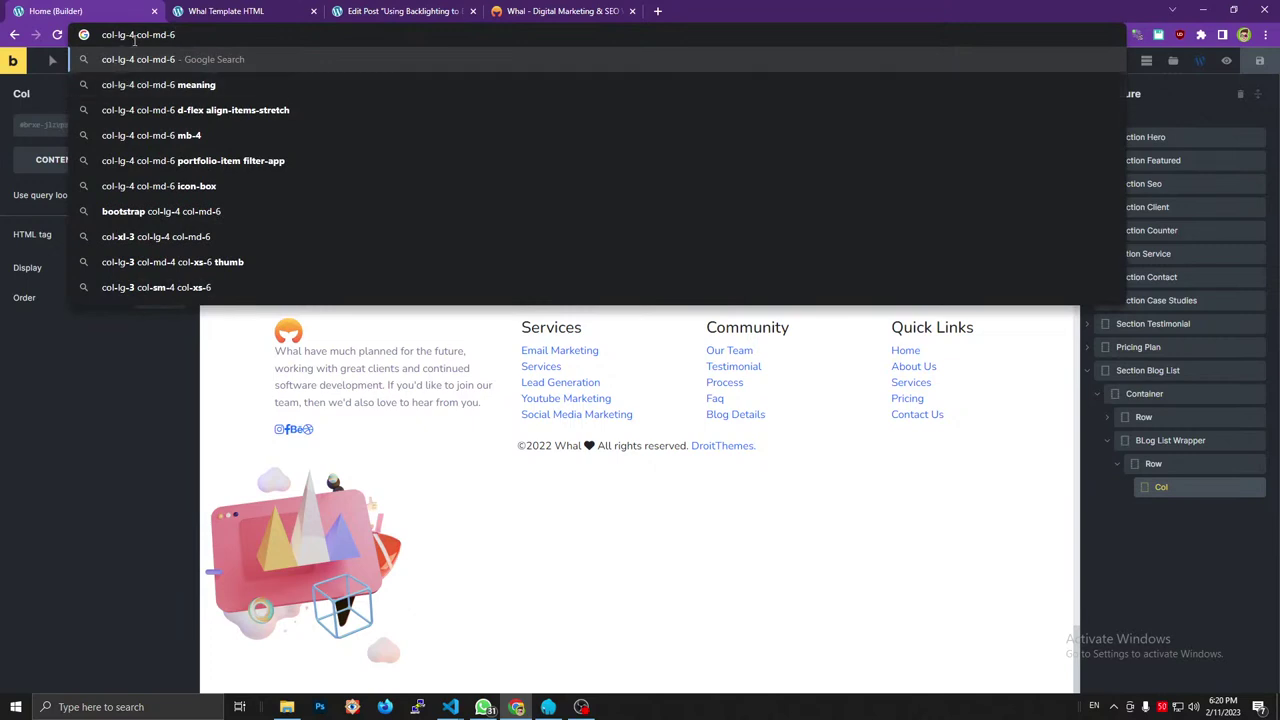
drag(134, 40, 100, 36)
key(BackSpace)
click(30, 126)
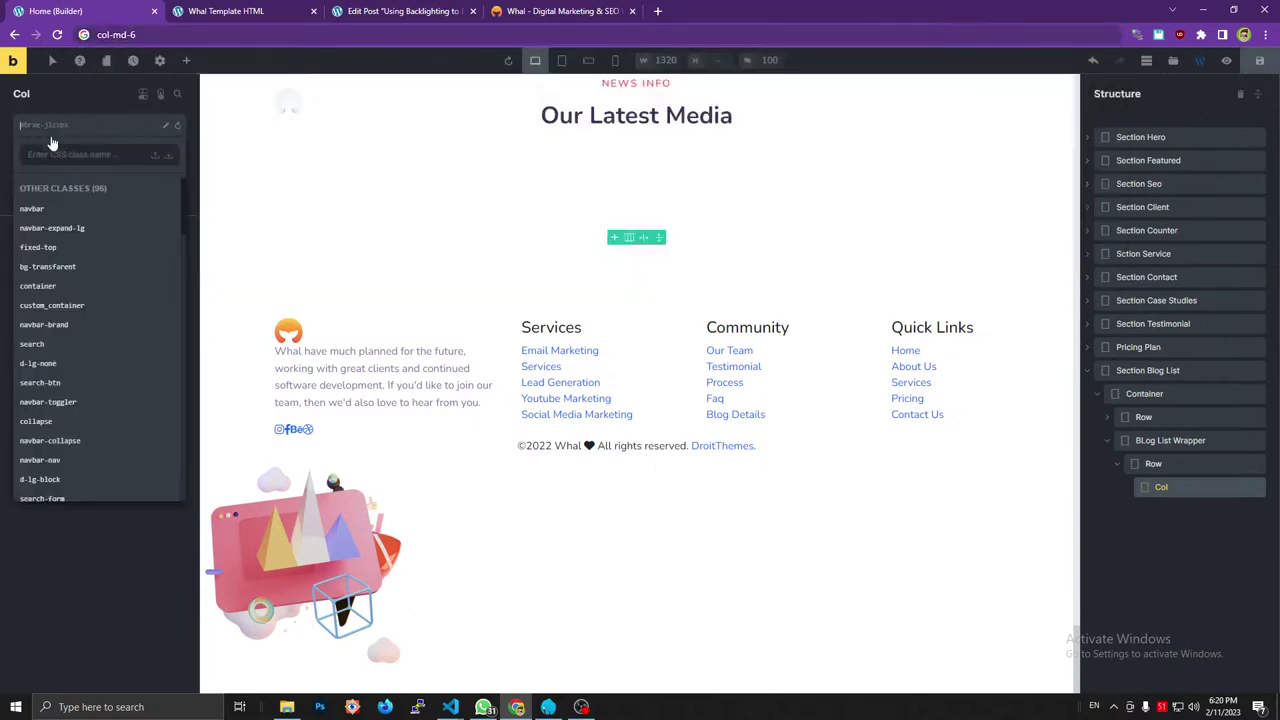
text(col-lg-4)
key(Return)
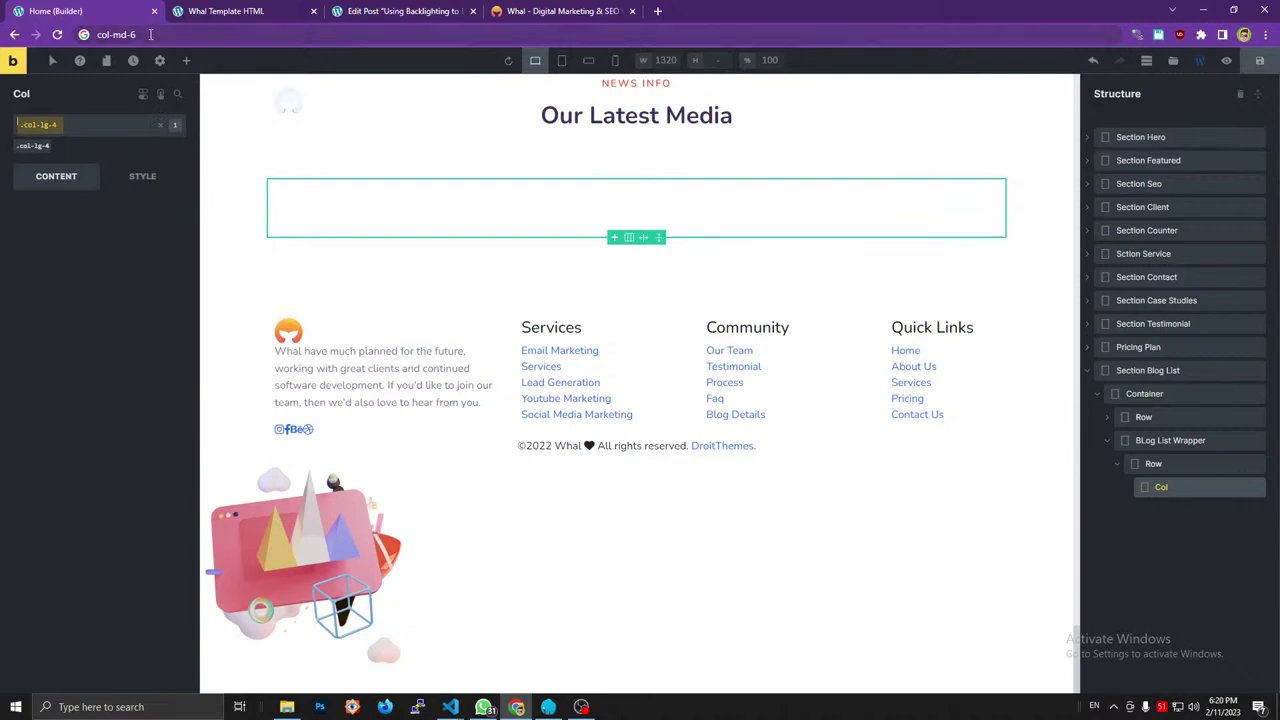
Add col-md-6 as Col's second class and compare with the reference markup.
click(150, 34)
key(ctrl+x)
click(50, 128)
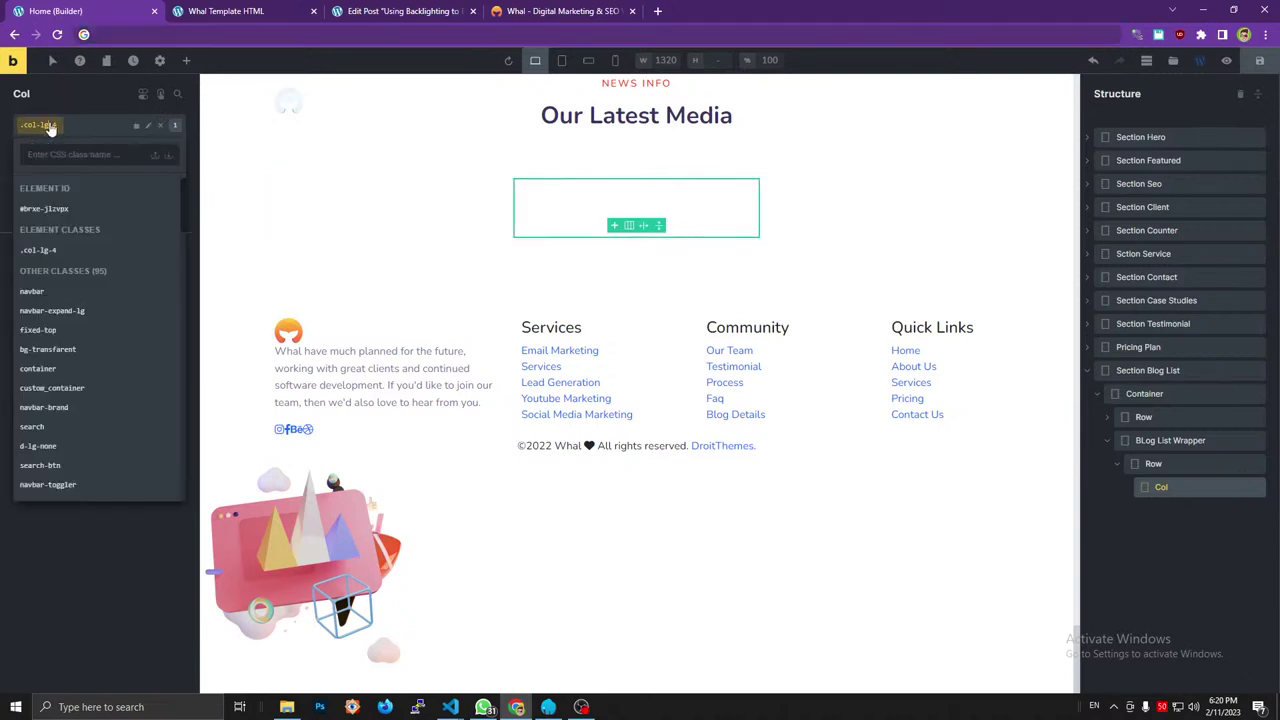
click(62, 157)
key(ctrl+v)
key(Return)
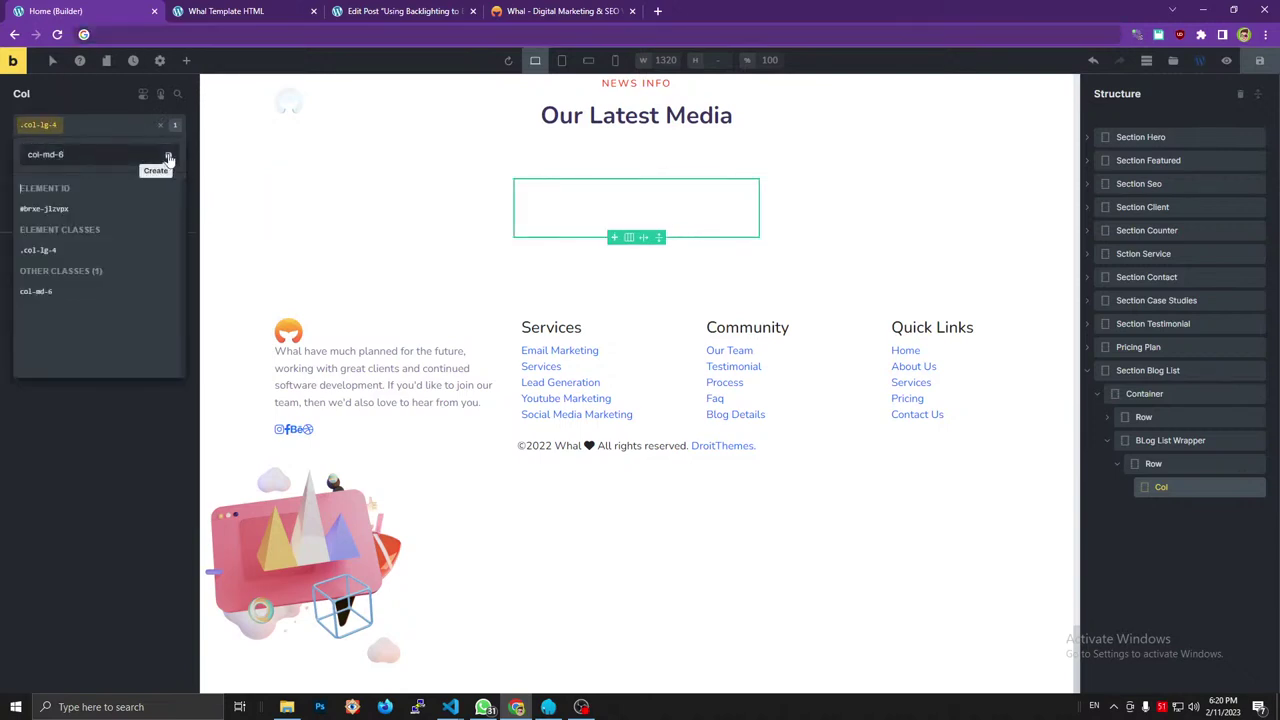
click(553, 11)
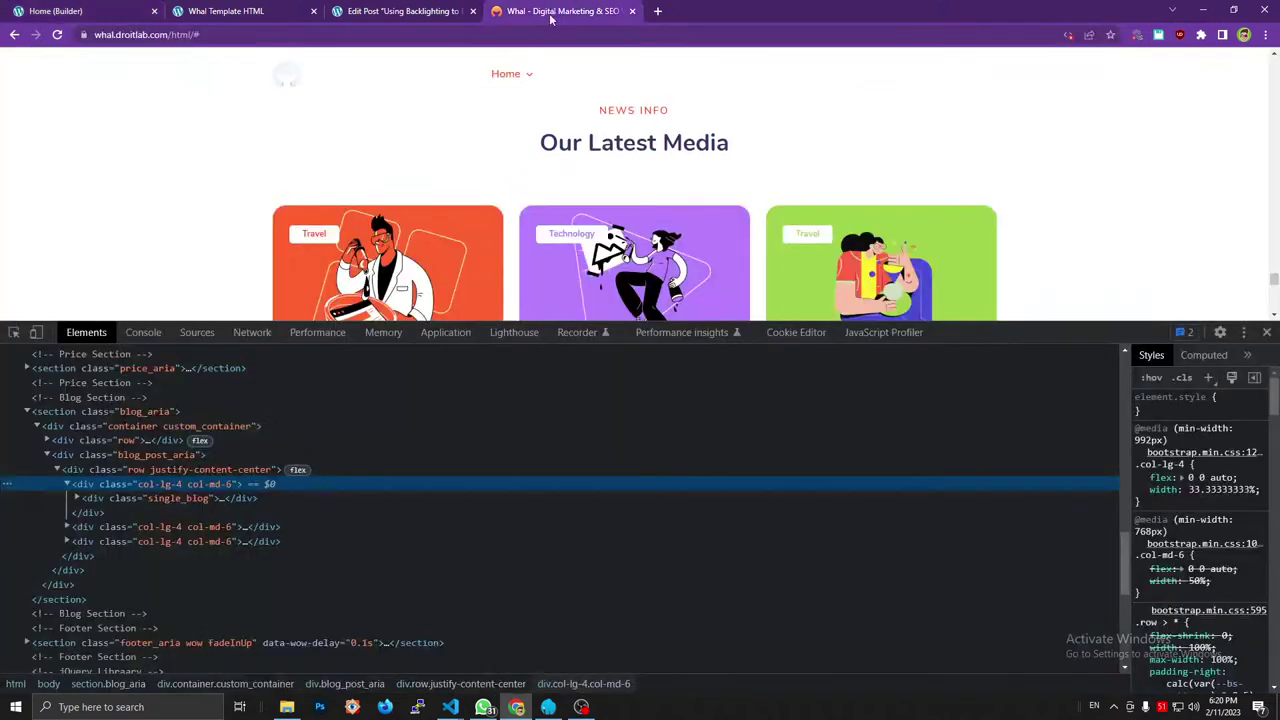
click(60, 11)
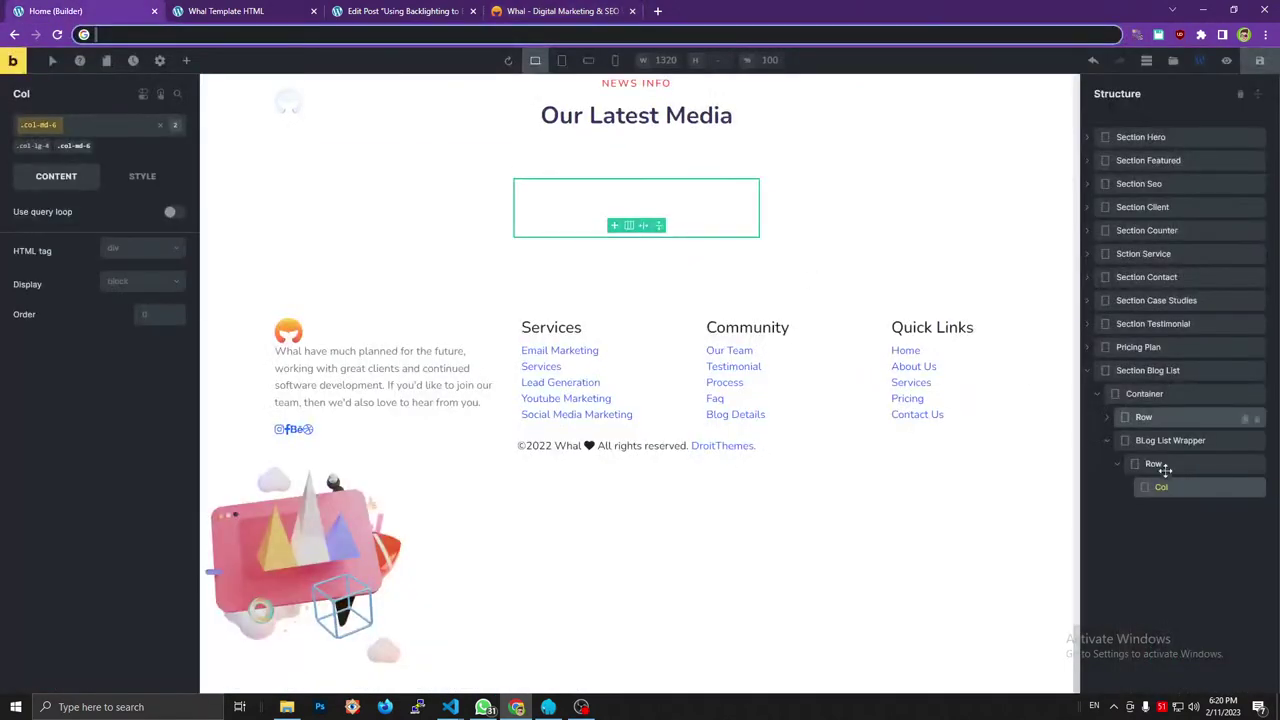
Turn on a query loop for Col listing Posts, 3 per page, and save.
click(171, 216)
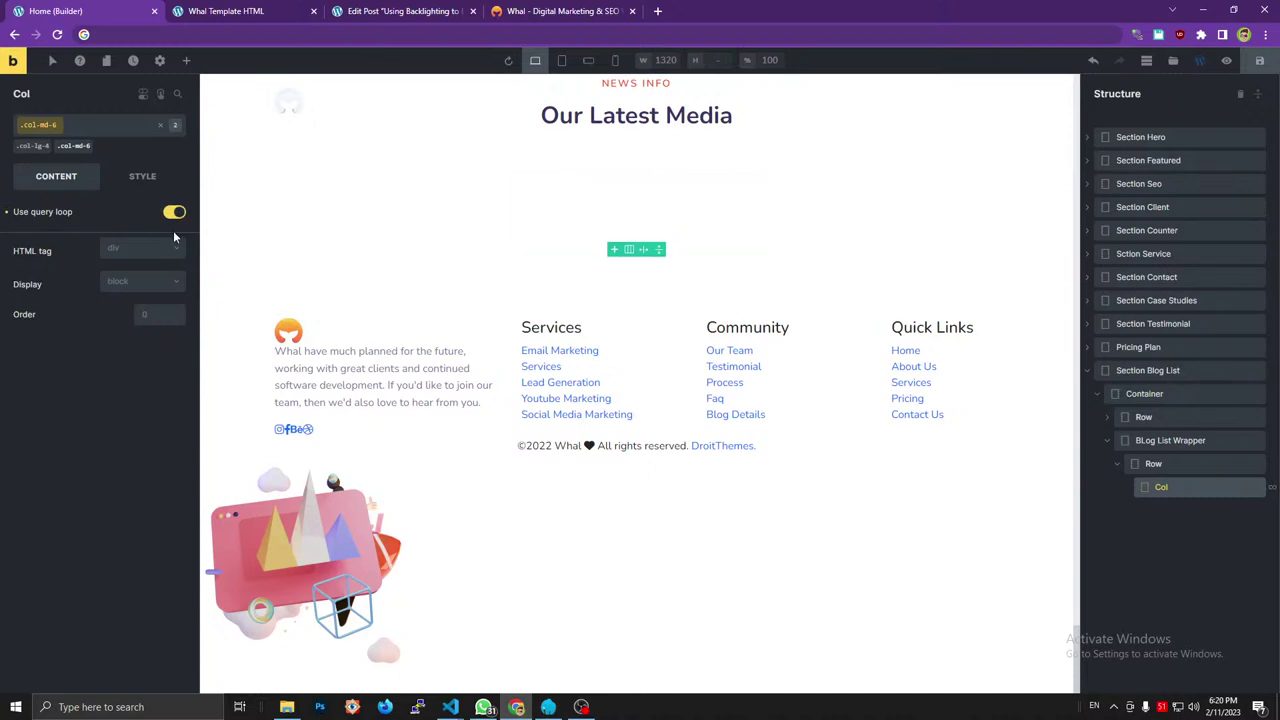
click(176, 237)
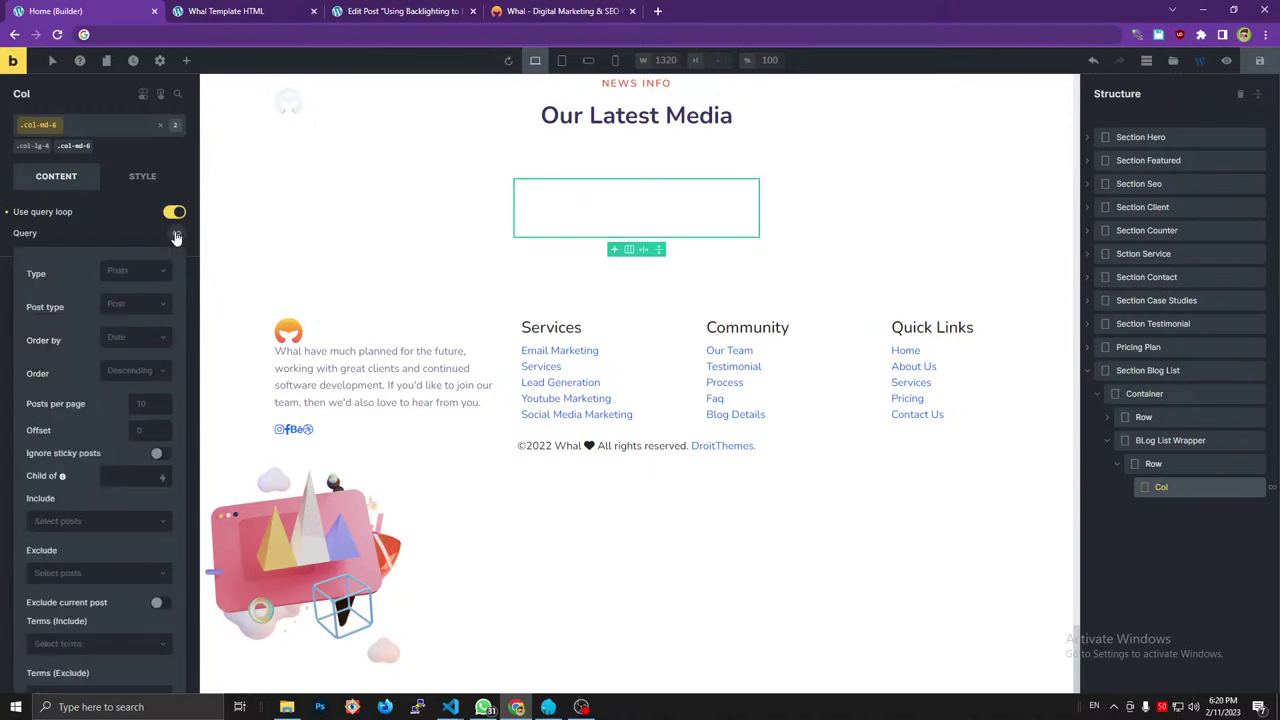
click(128, 306)
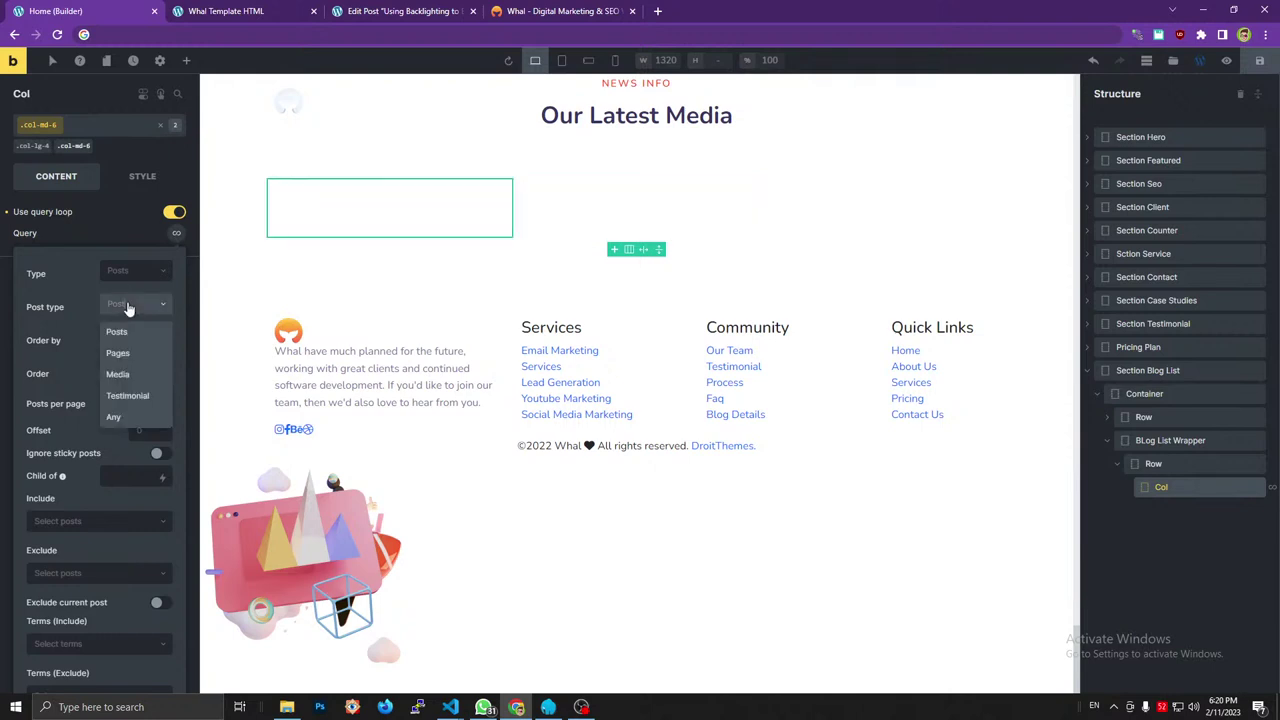
click(131, 307)
click(143, 405)
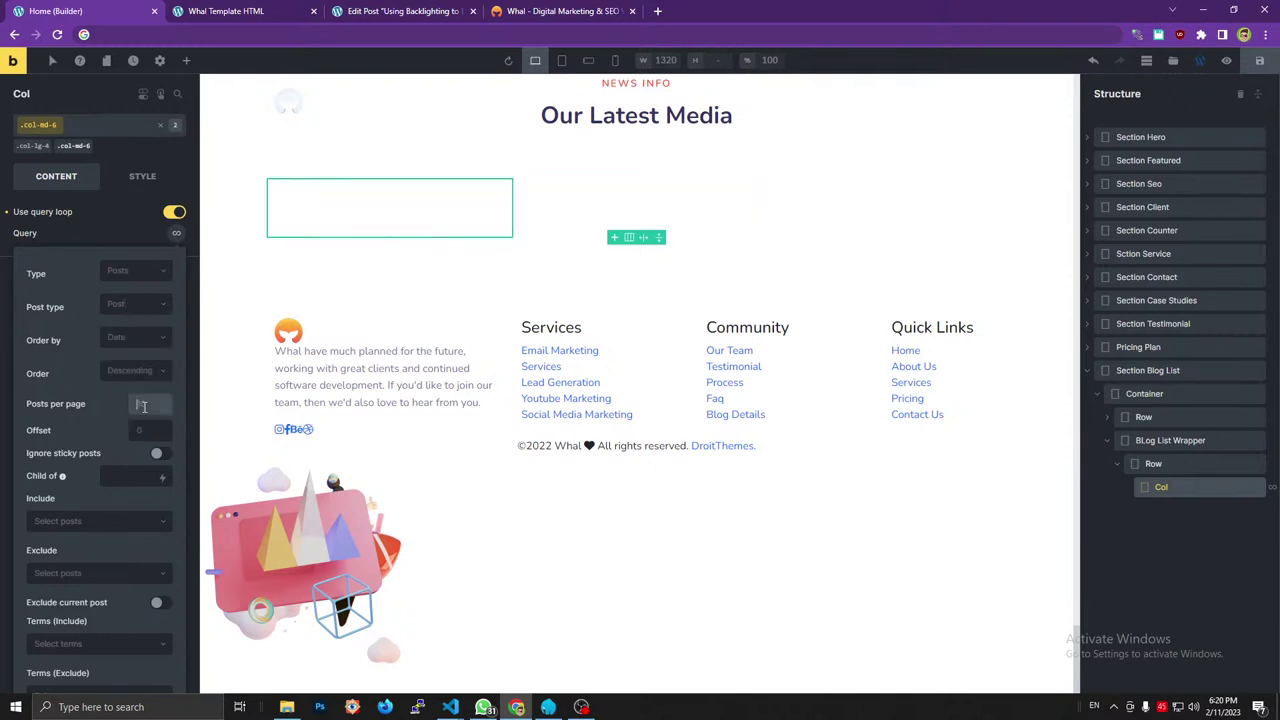
click(1258, 64)
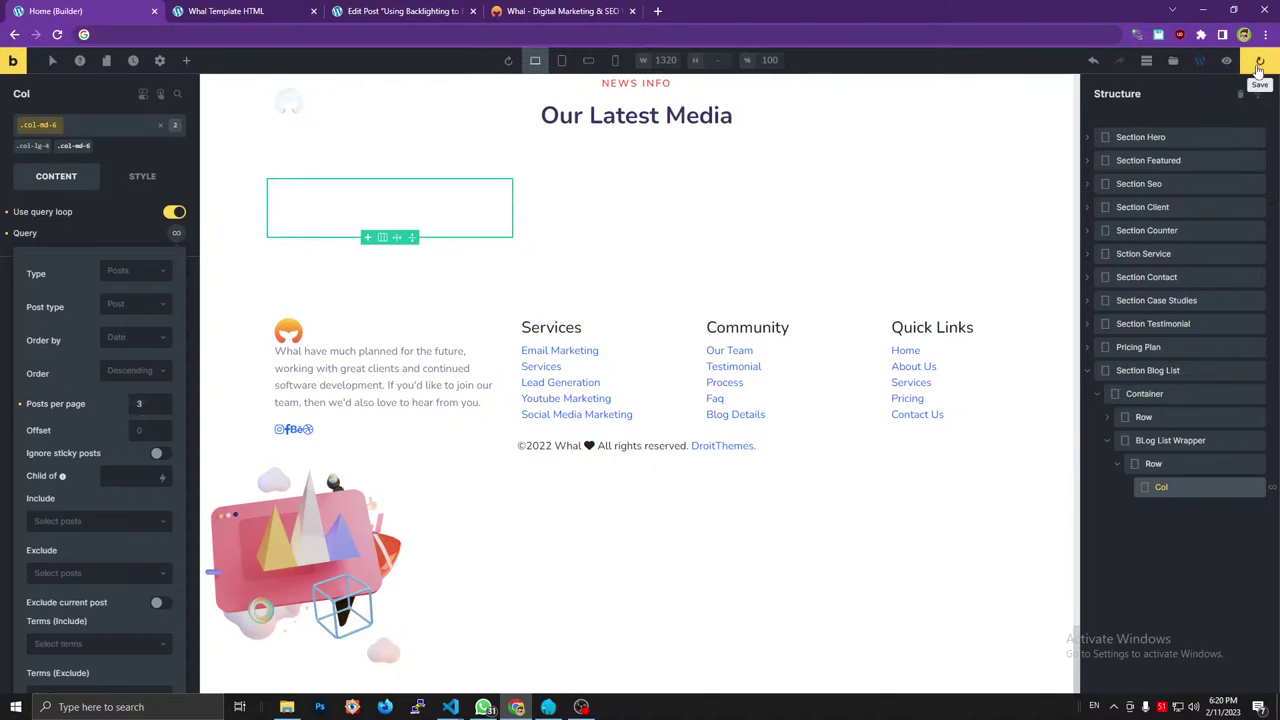
click(503, 8)
Add a Div inside Col holding two nested Divs, like the reference single_blog card.
click(77, 498)
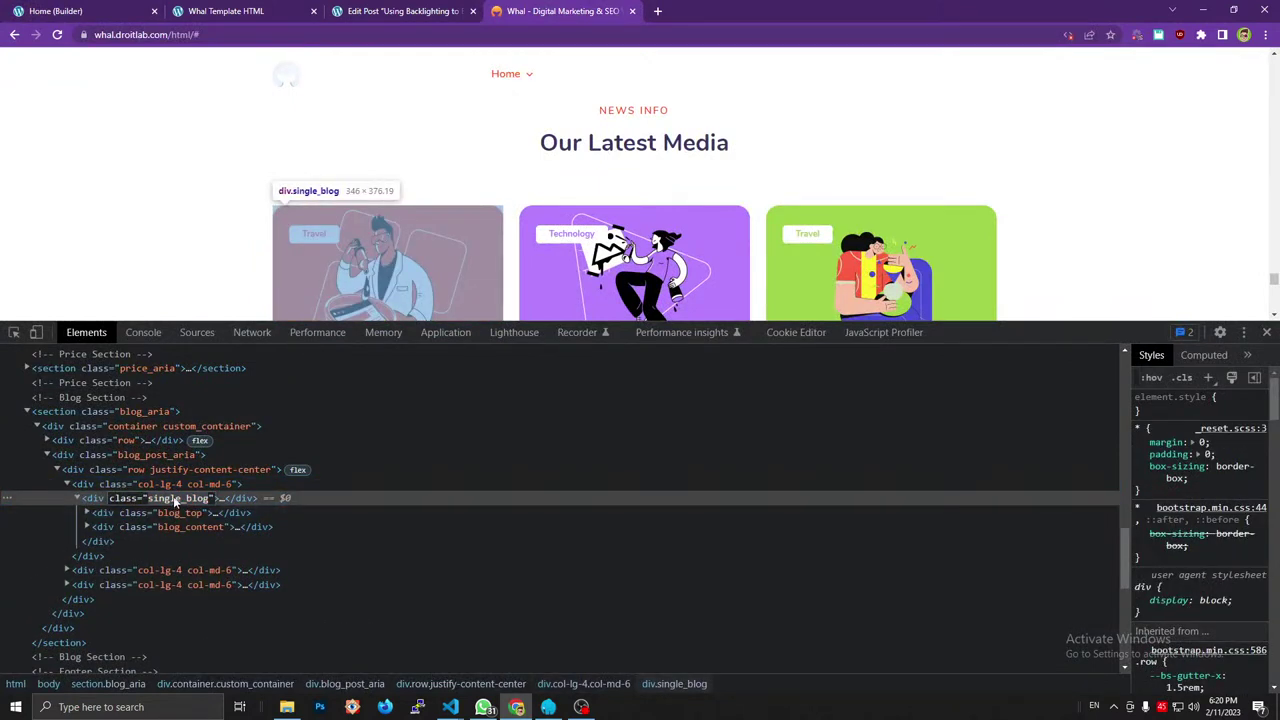
click(55, 11)
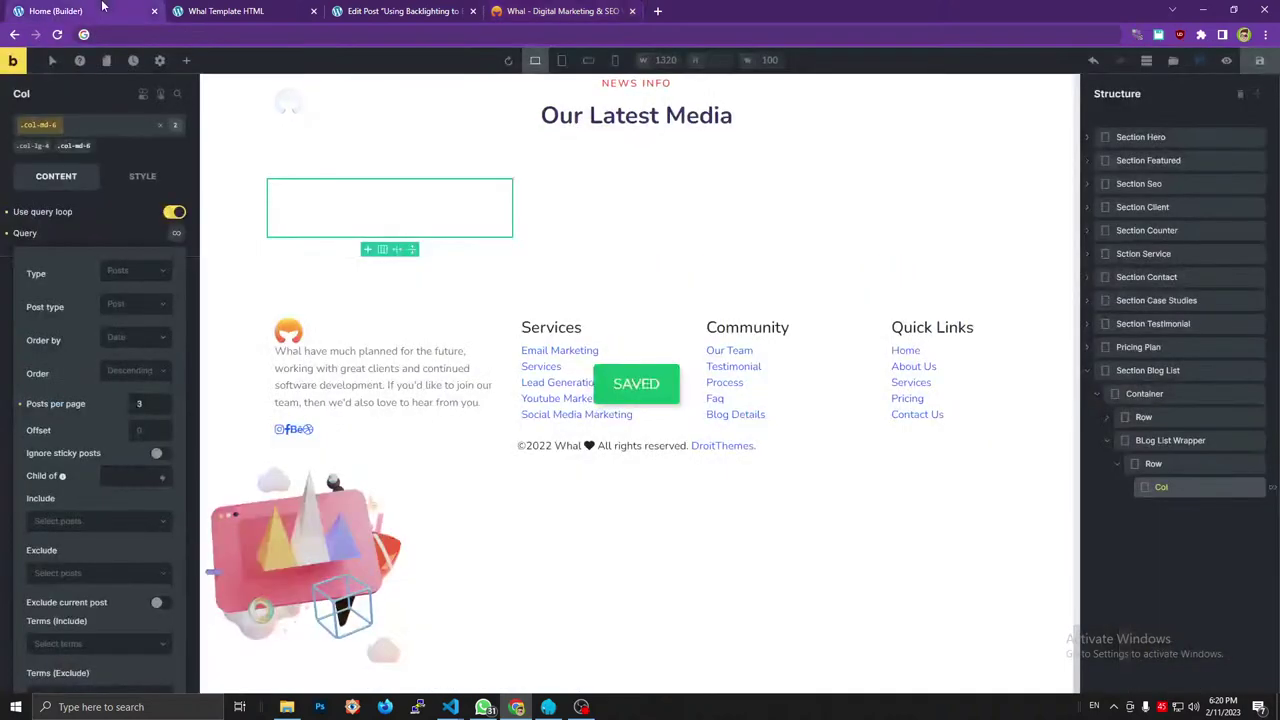
click(186, 60)
drag(43, 190, 1146, 523)
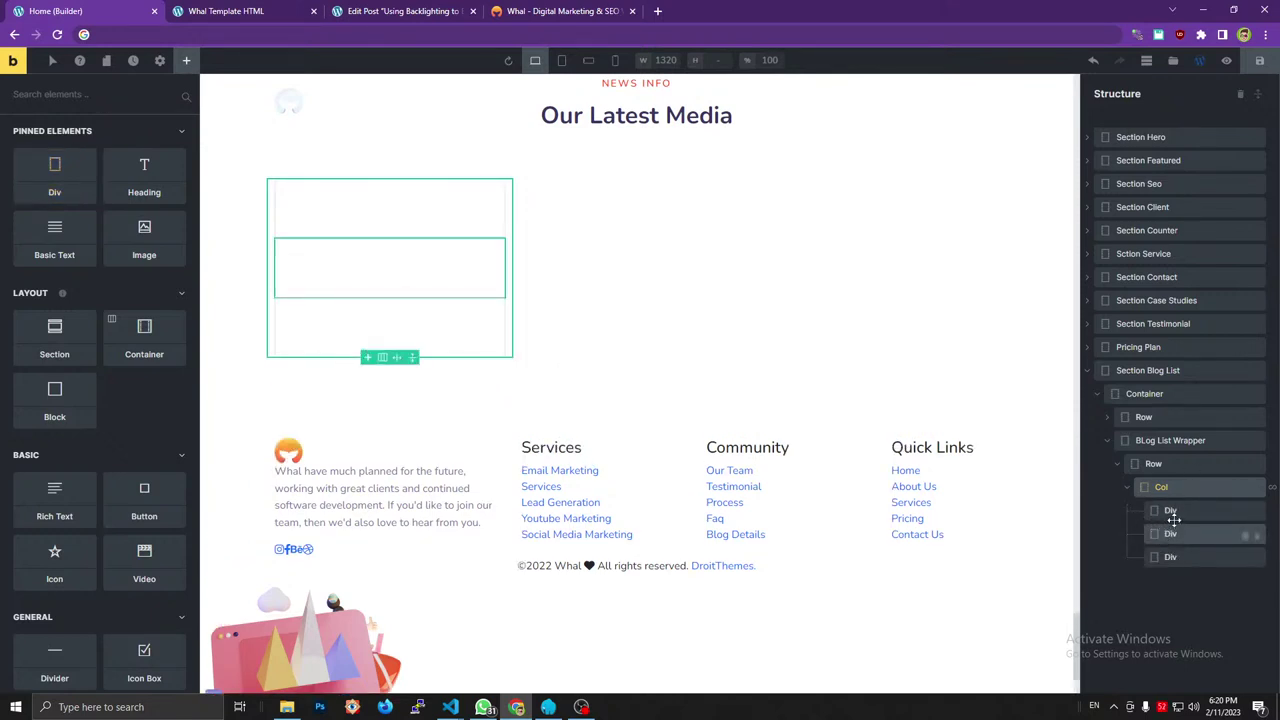
drag(1180, 526, 1165, 553)
click(1168, 510)
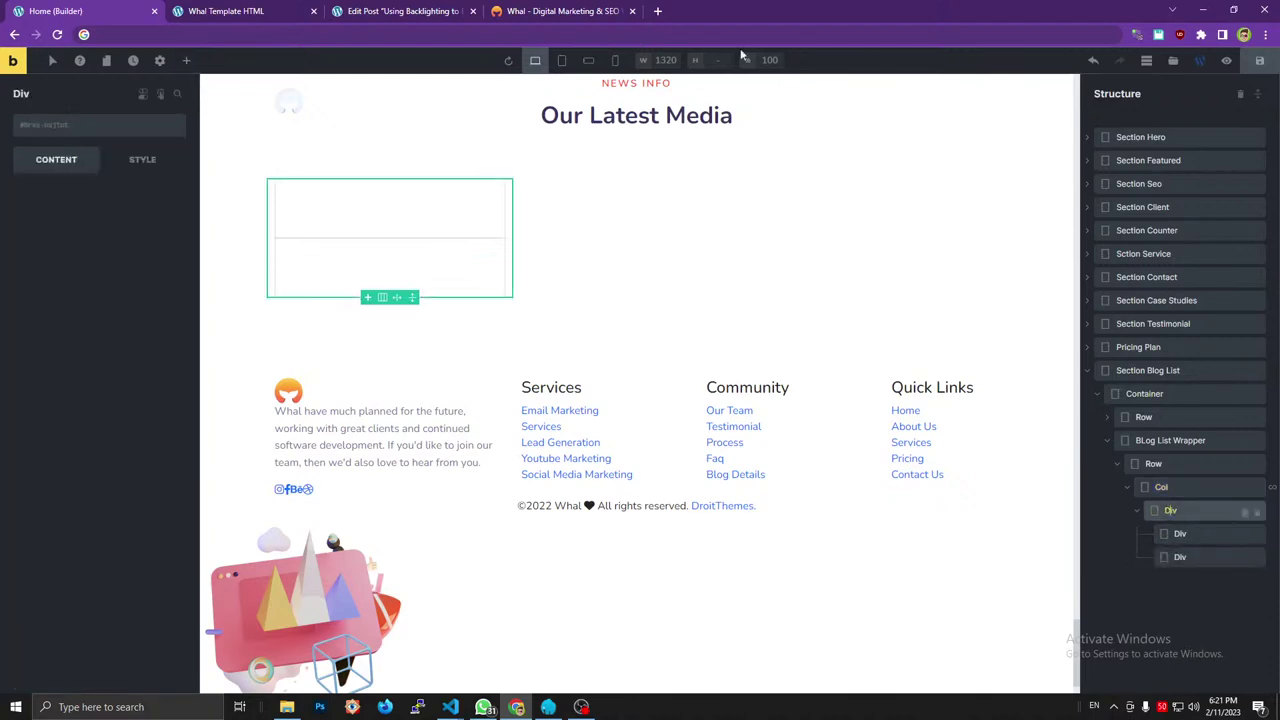
click(560, 11)
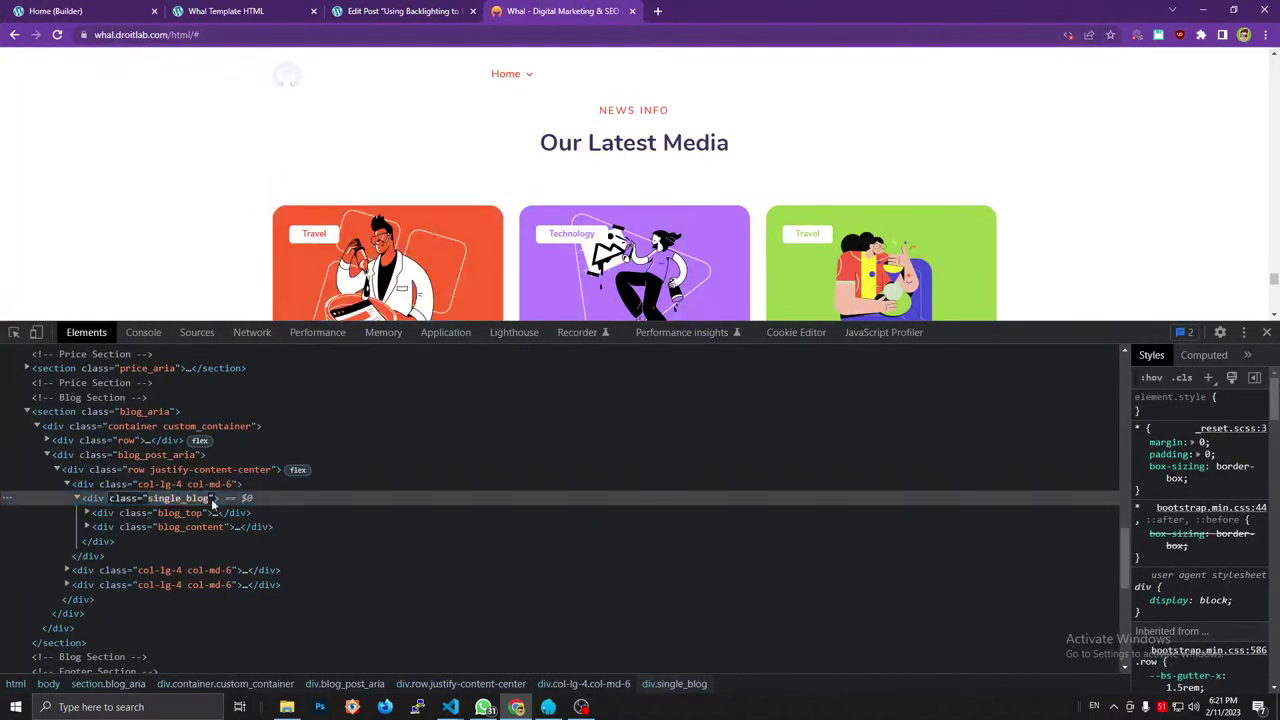
click(148, 9)
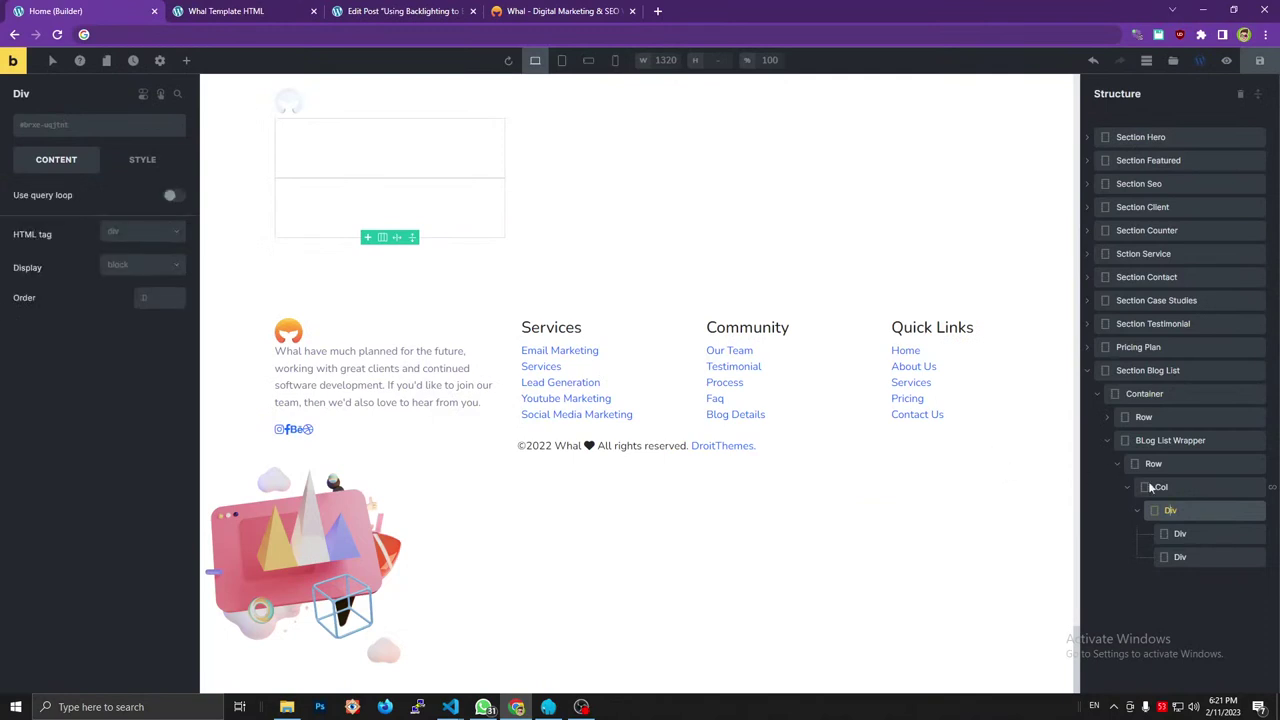
Rename the outer Div to Single Blog and give it the single_blog class.
double_click(1175, 513)
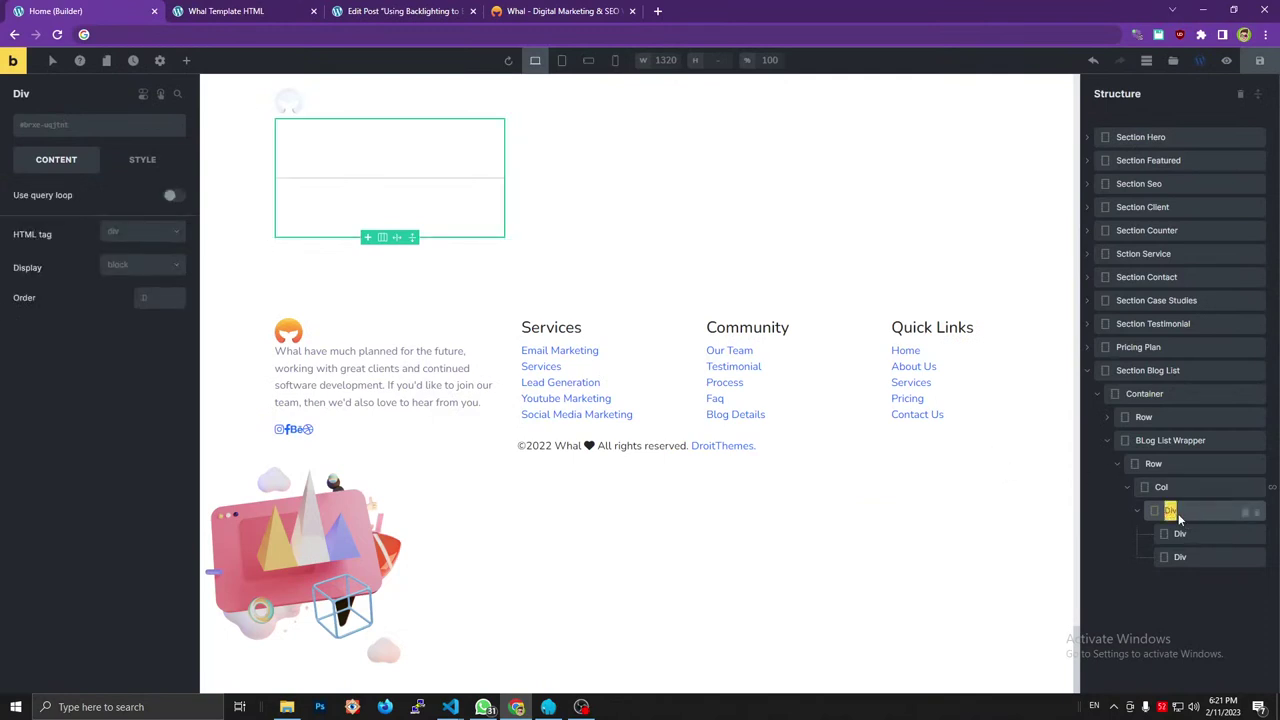
text(Single Blog)
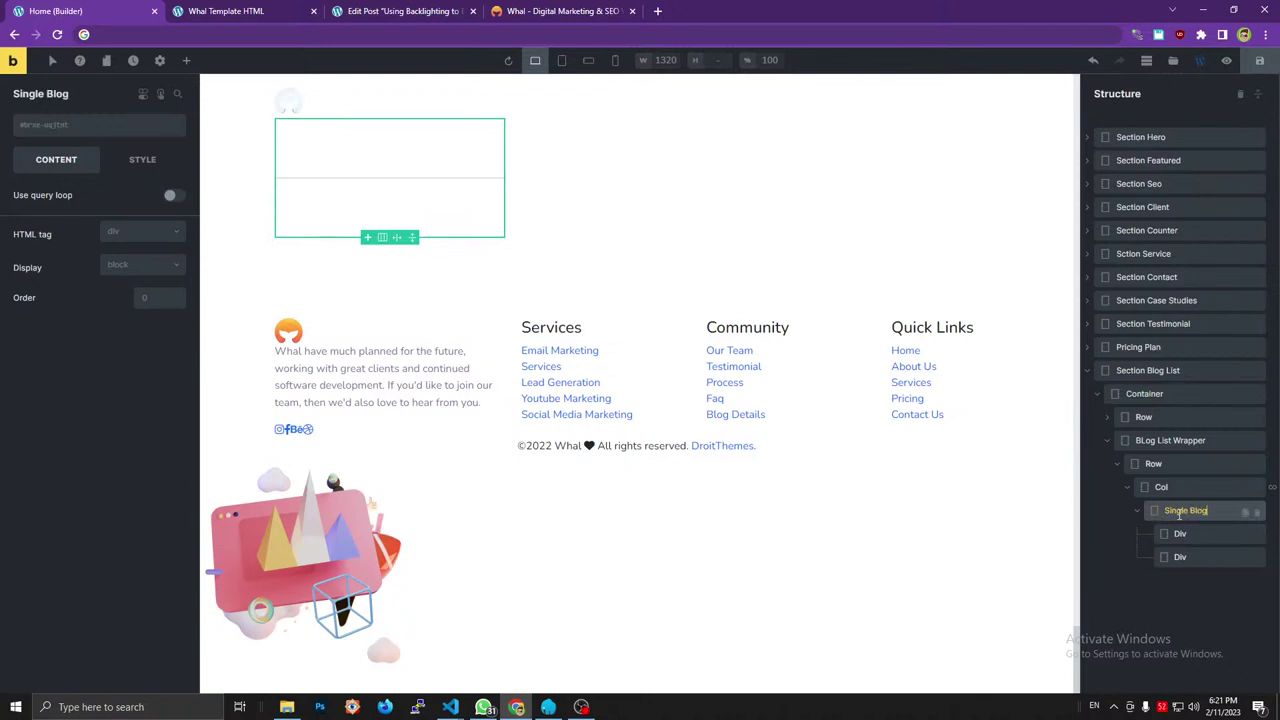
click(100, 124)
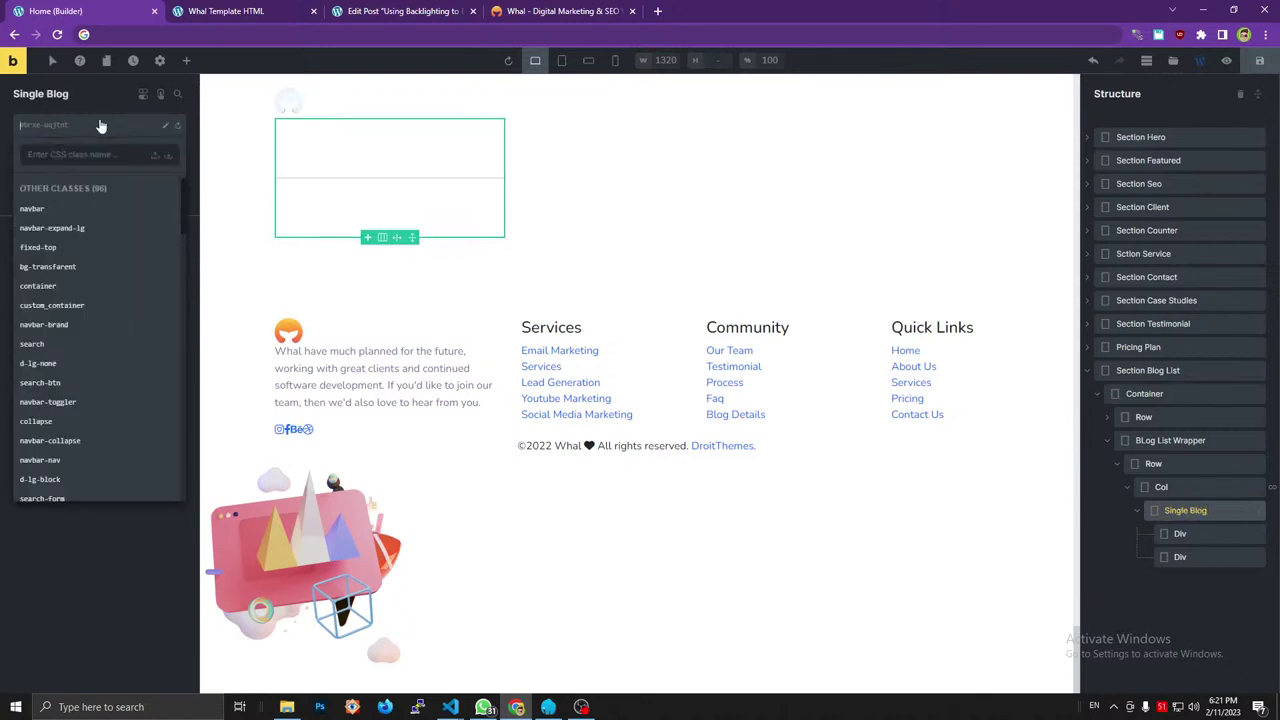
text(single_blog)
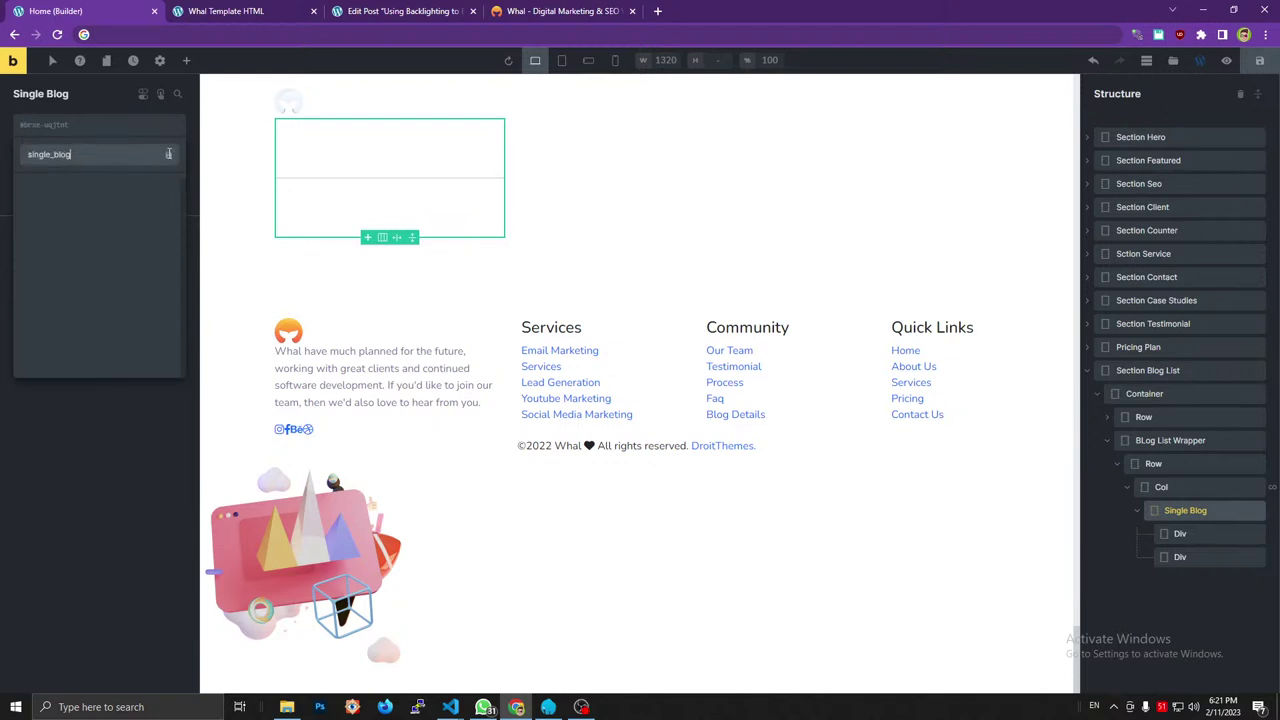
key(Return)
Give the first inner Div the blog_top class, matching the reference markup.
click(583, 11)
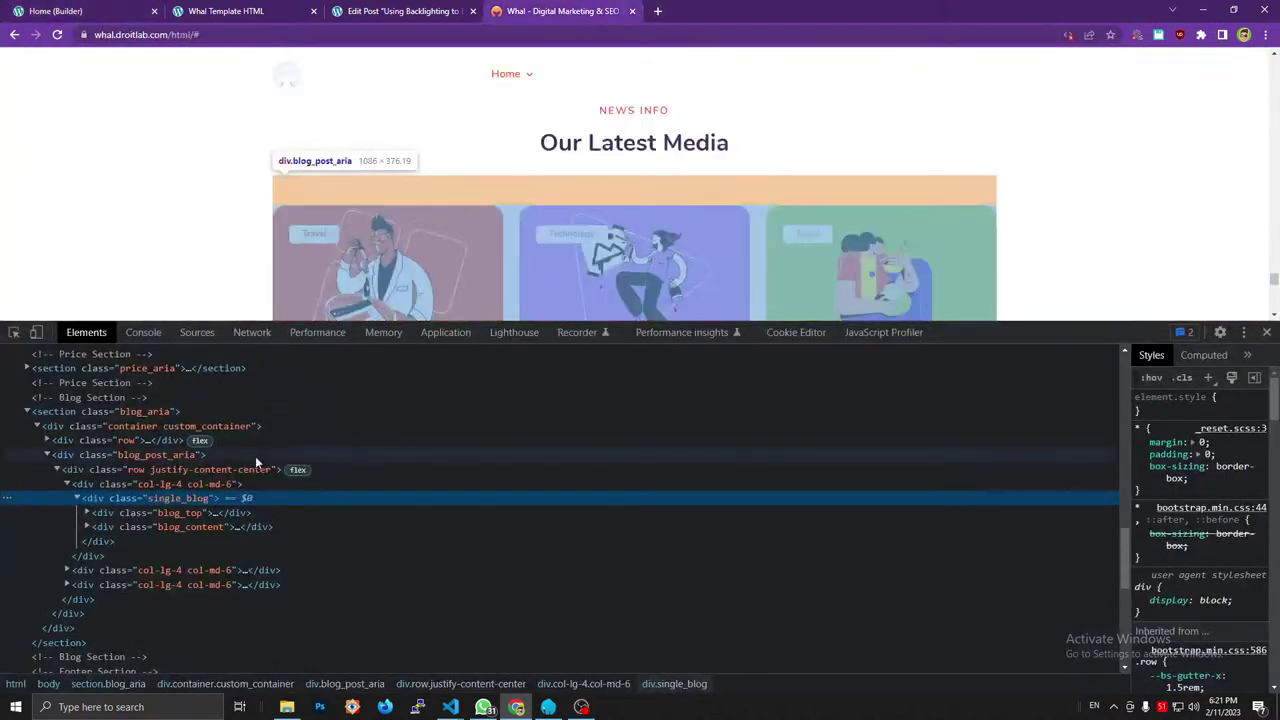
double_click(179, 513)
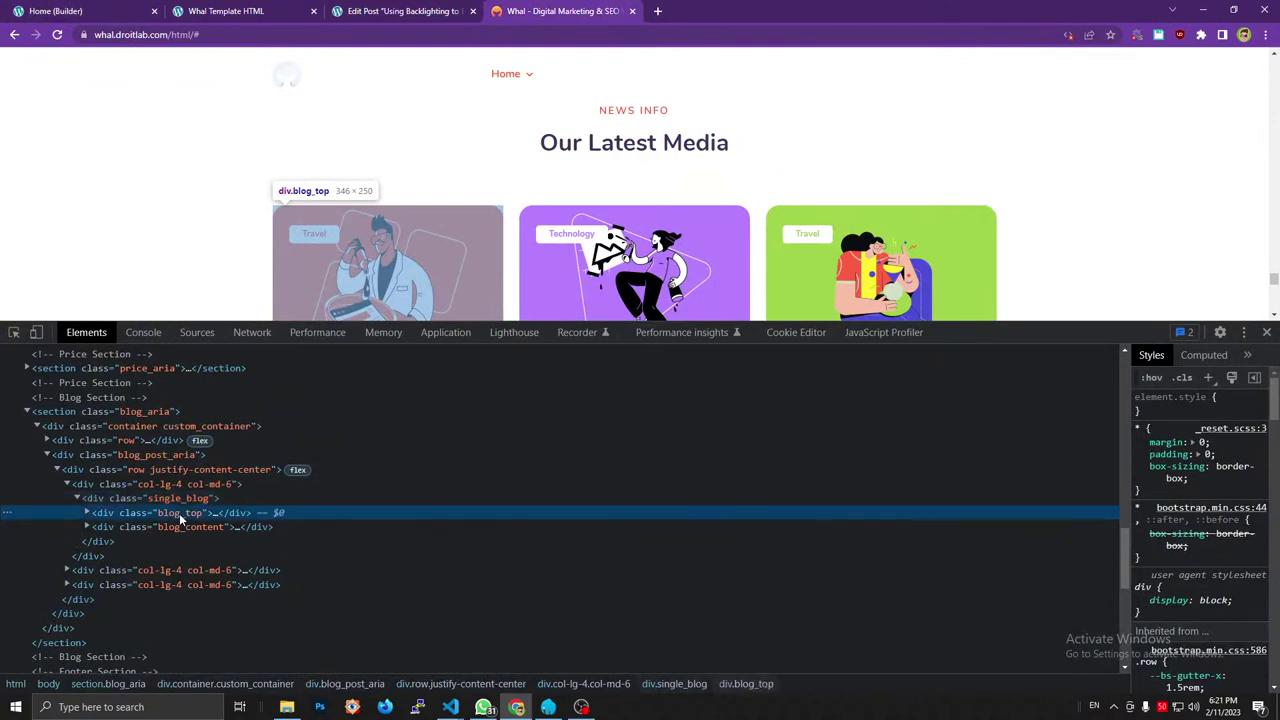
click(55, 11)
click(1186, 541)
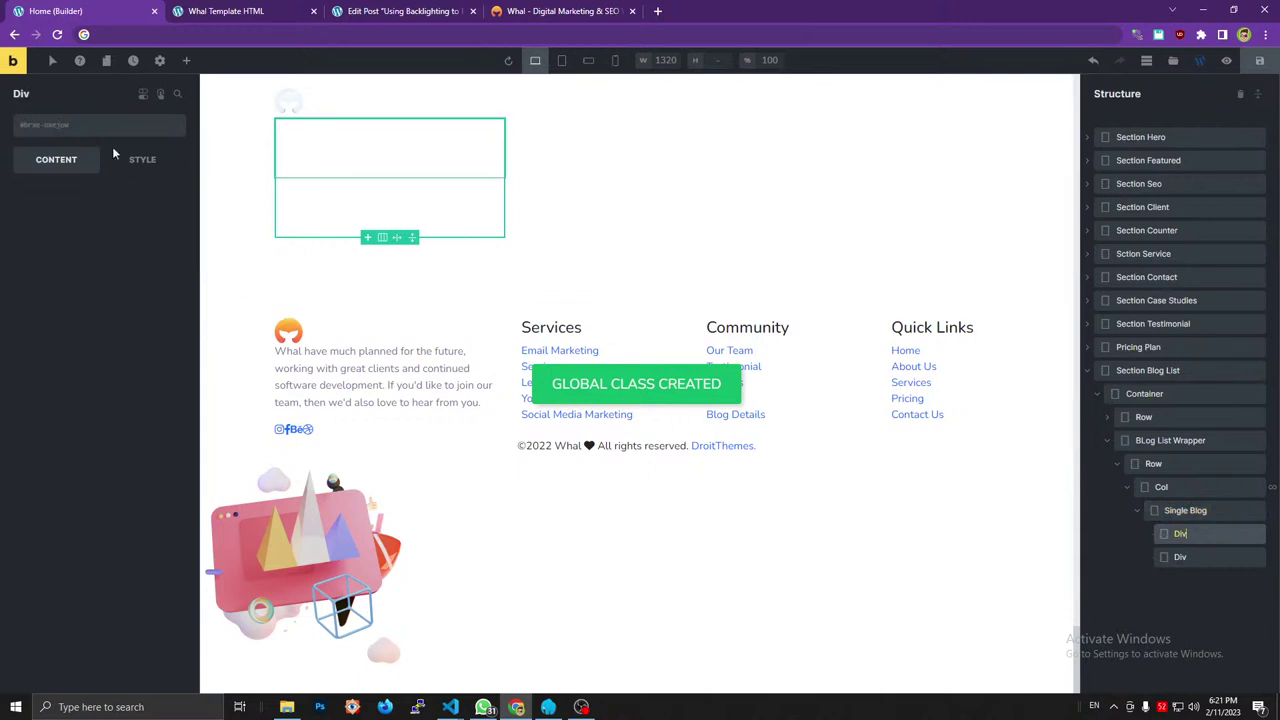
click(86, 127)
text(blog_top)
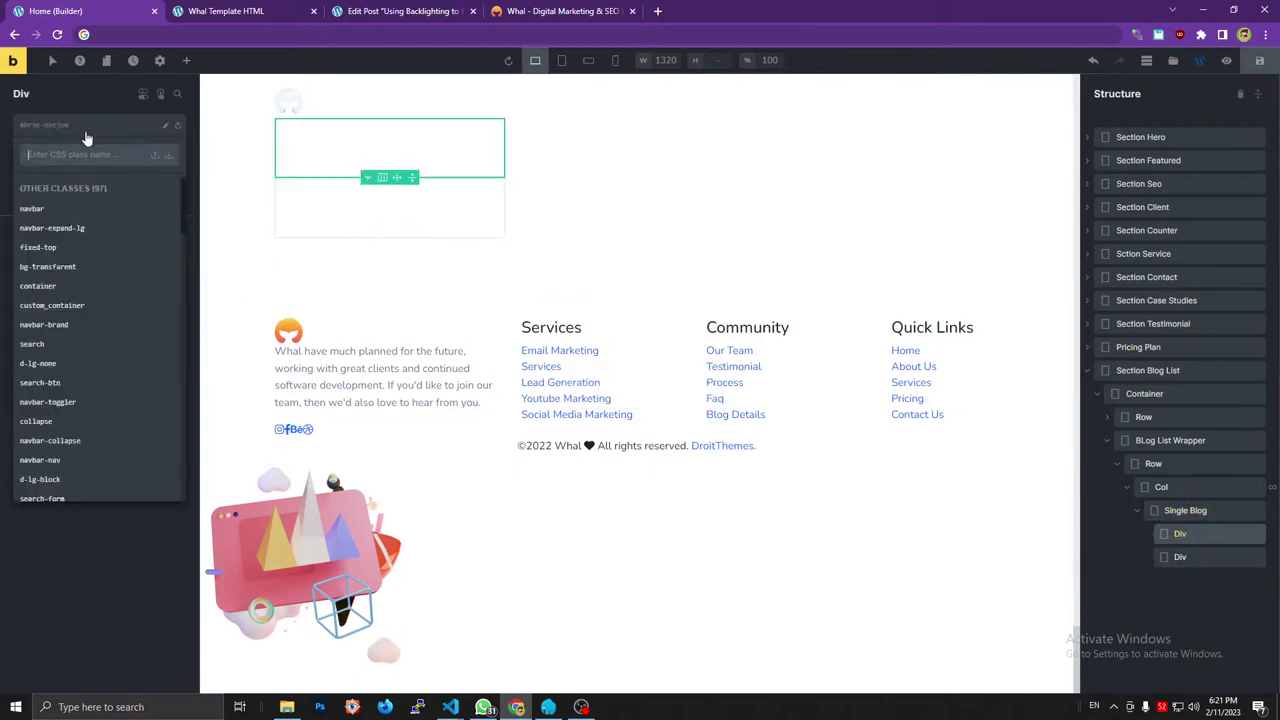
click(168, 155)
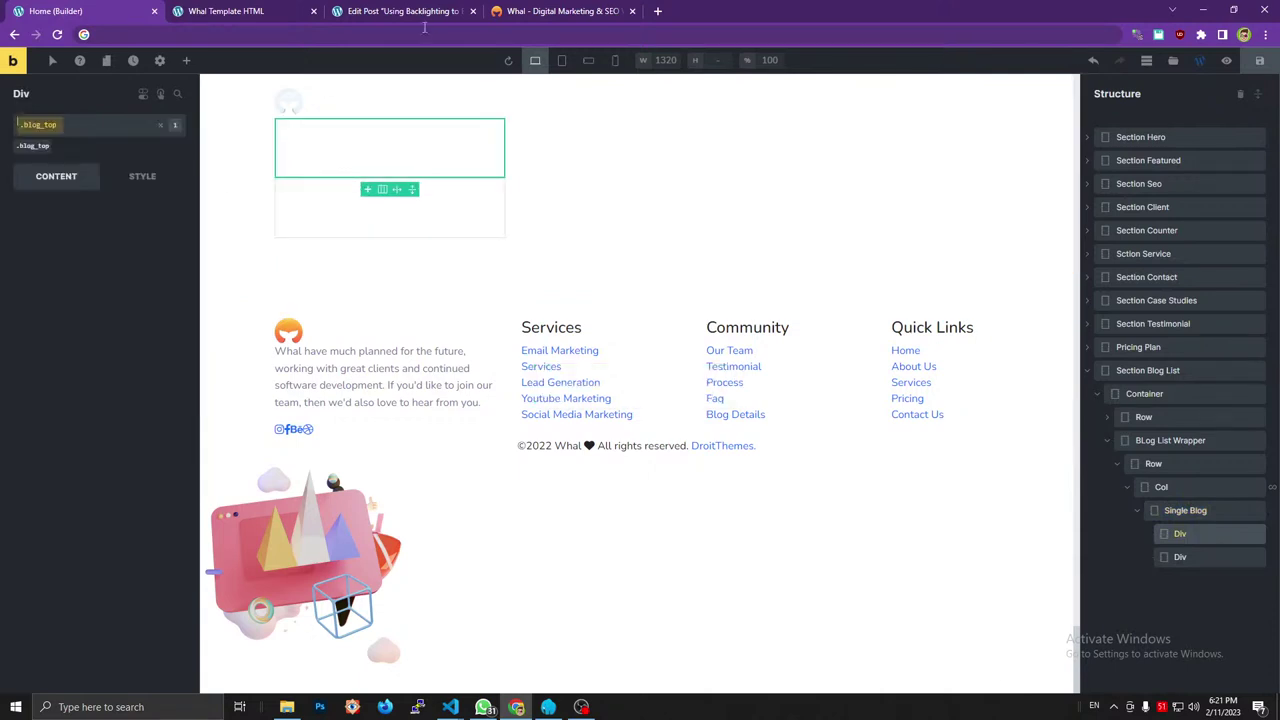
Give the second inner Div the blog_content class.
click(522, 8)
click(180, 512)
key(Left)
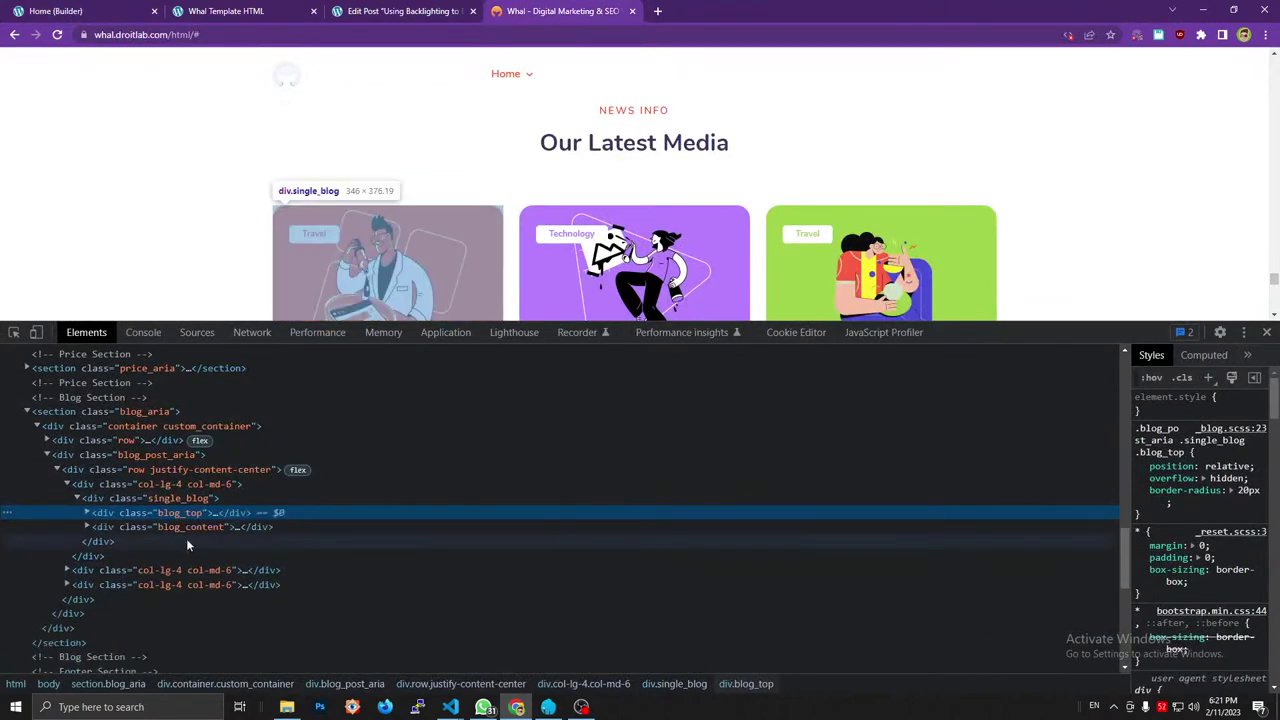
click(186, 534)
key(Right)
click(40, 10)
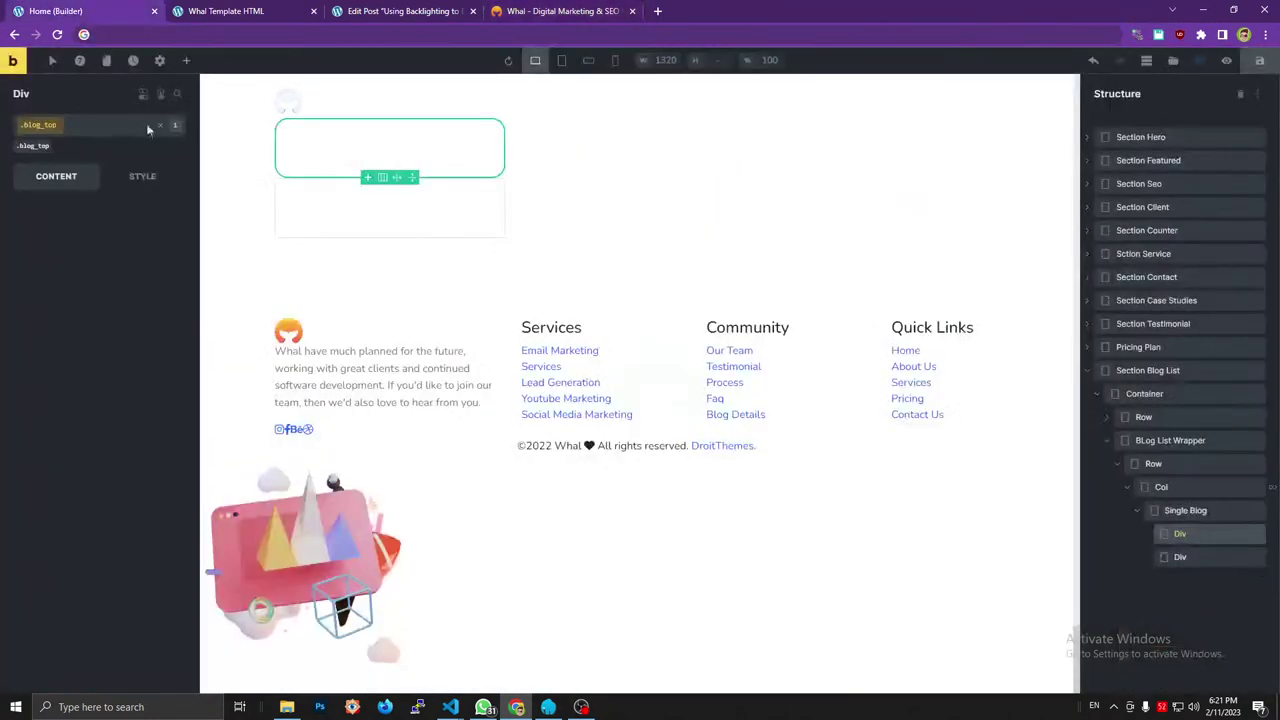
click(1179, 557)
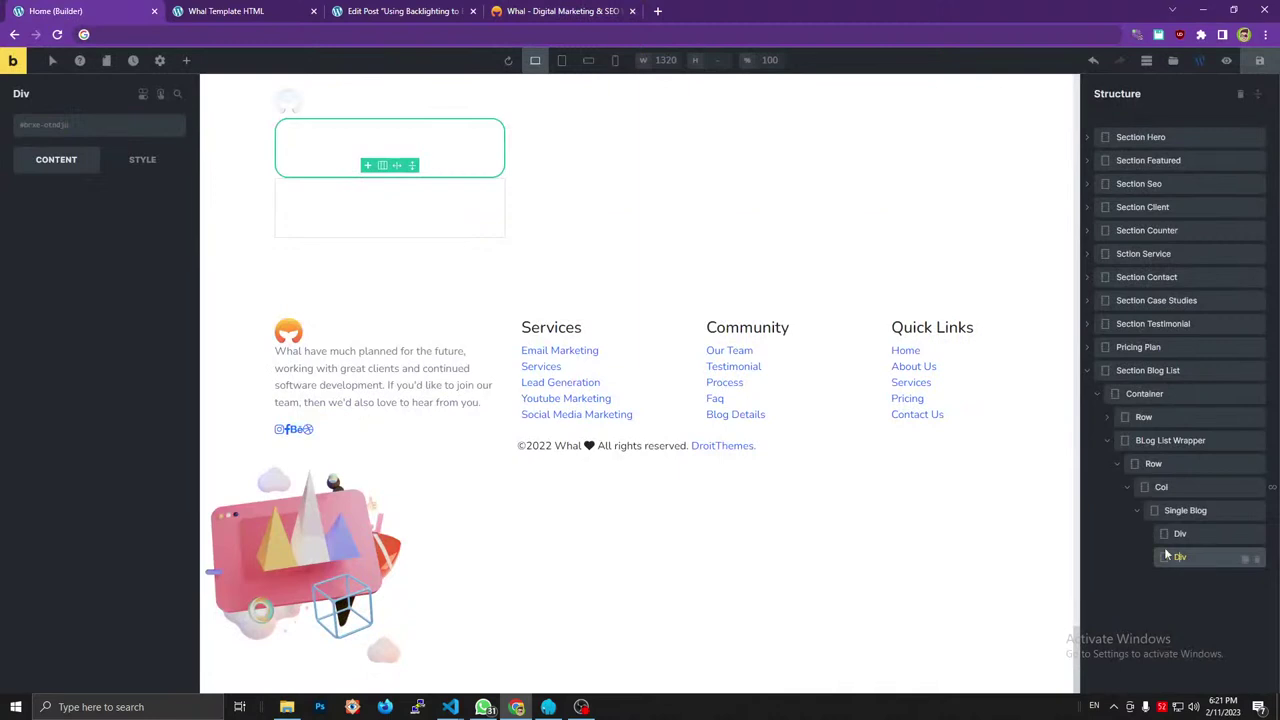
click(72, 132)
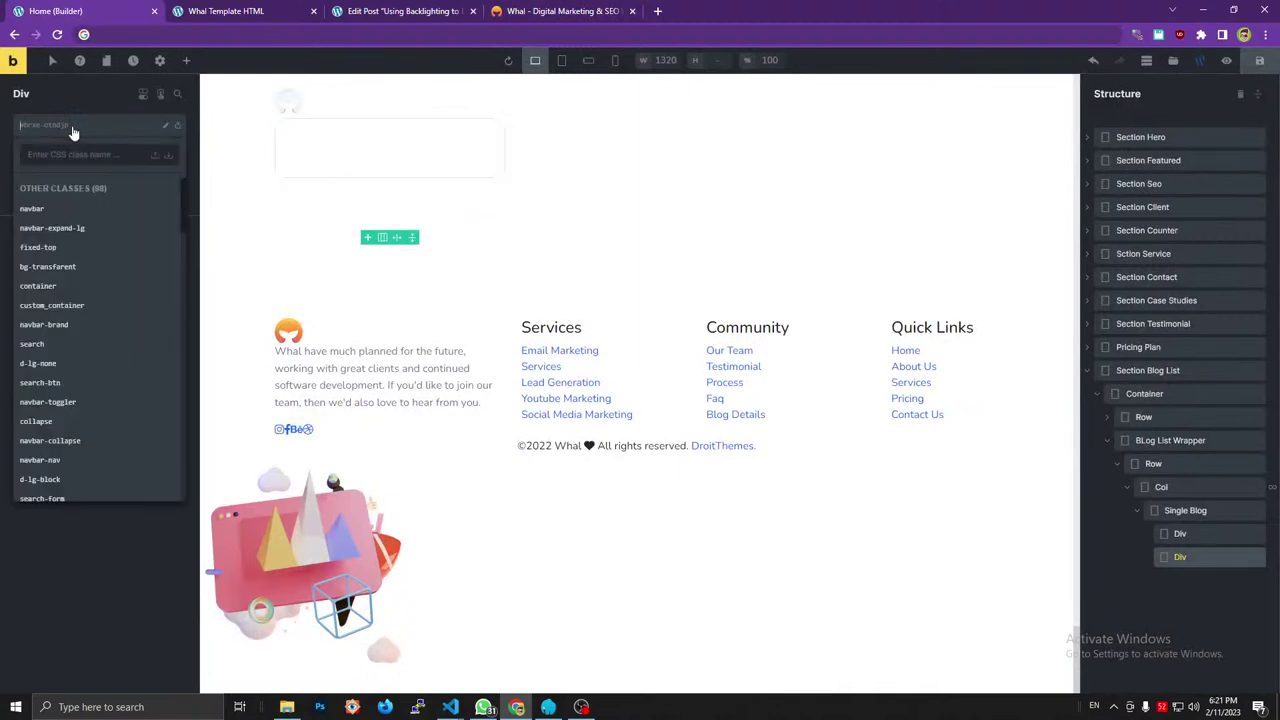
text(blog_content)
click(168, 157)
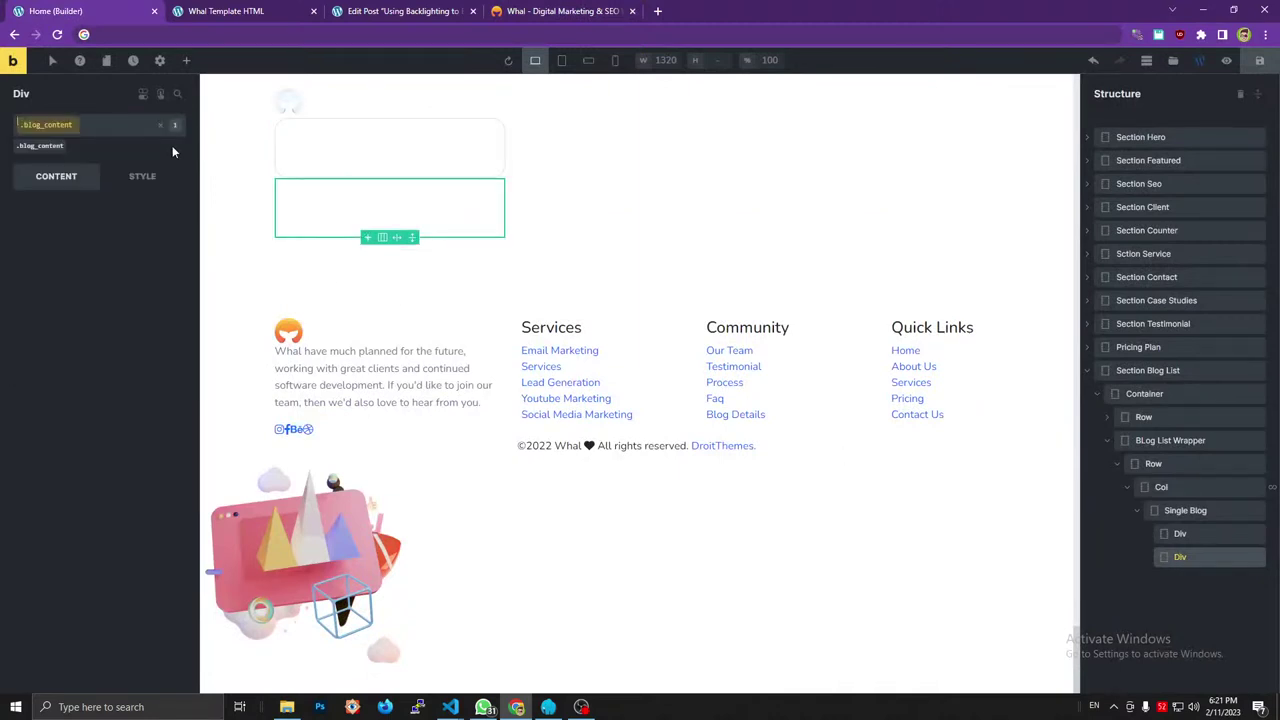
Copy the blog_thumb class from the reference markup and select the blog_top div.
click(558, 11)
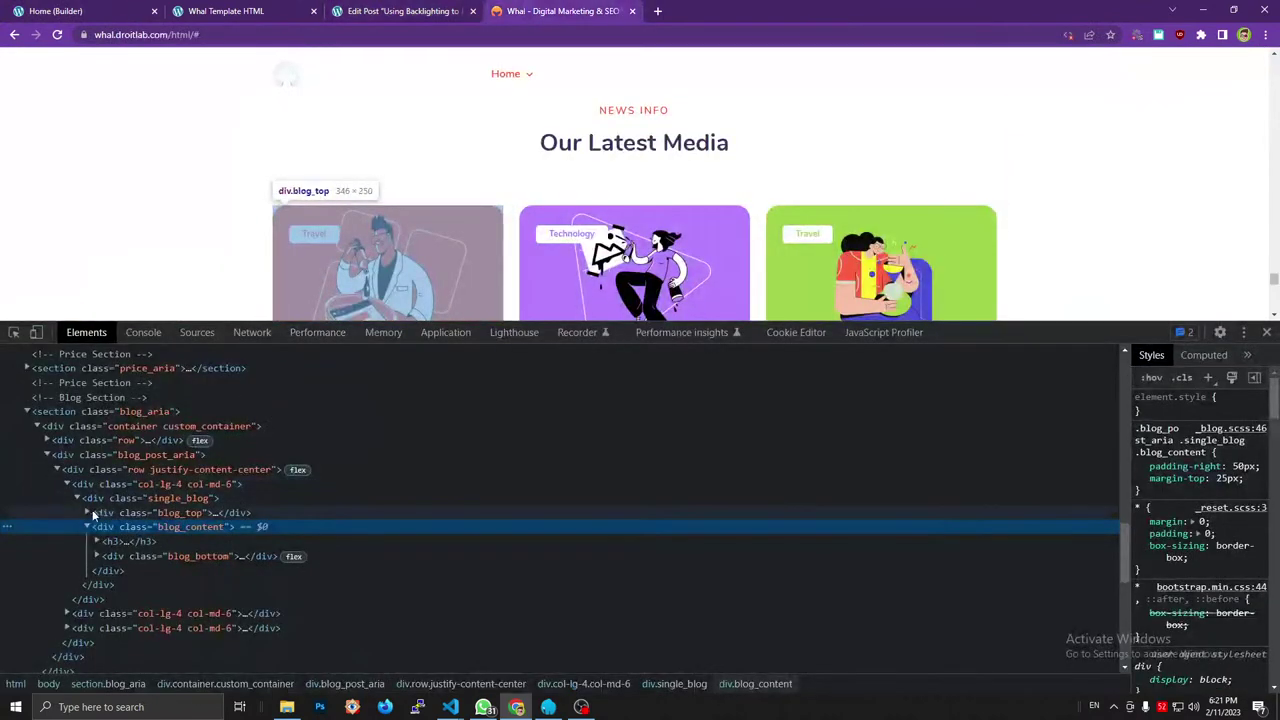
click(88, 512)
click(113, 526)
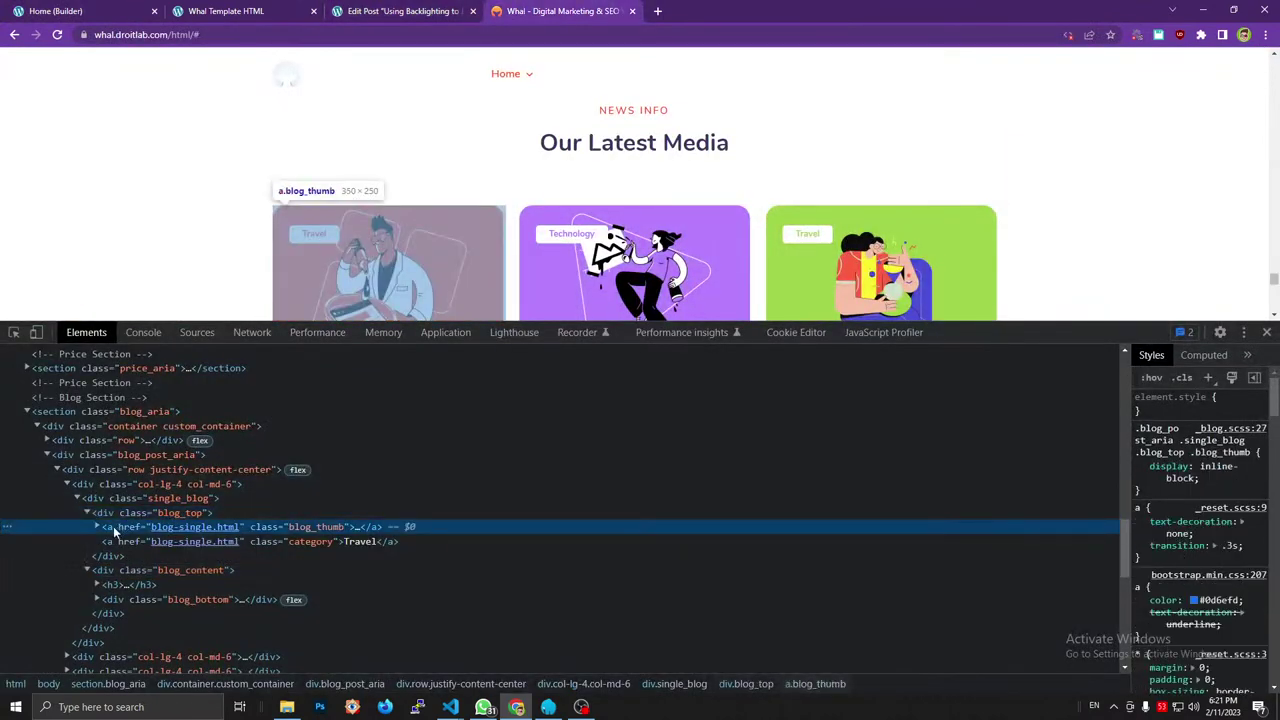
click(98, 526)
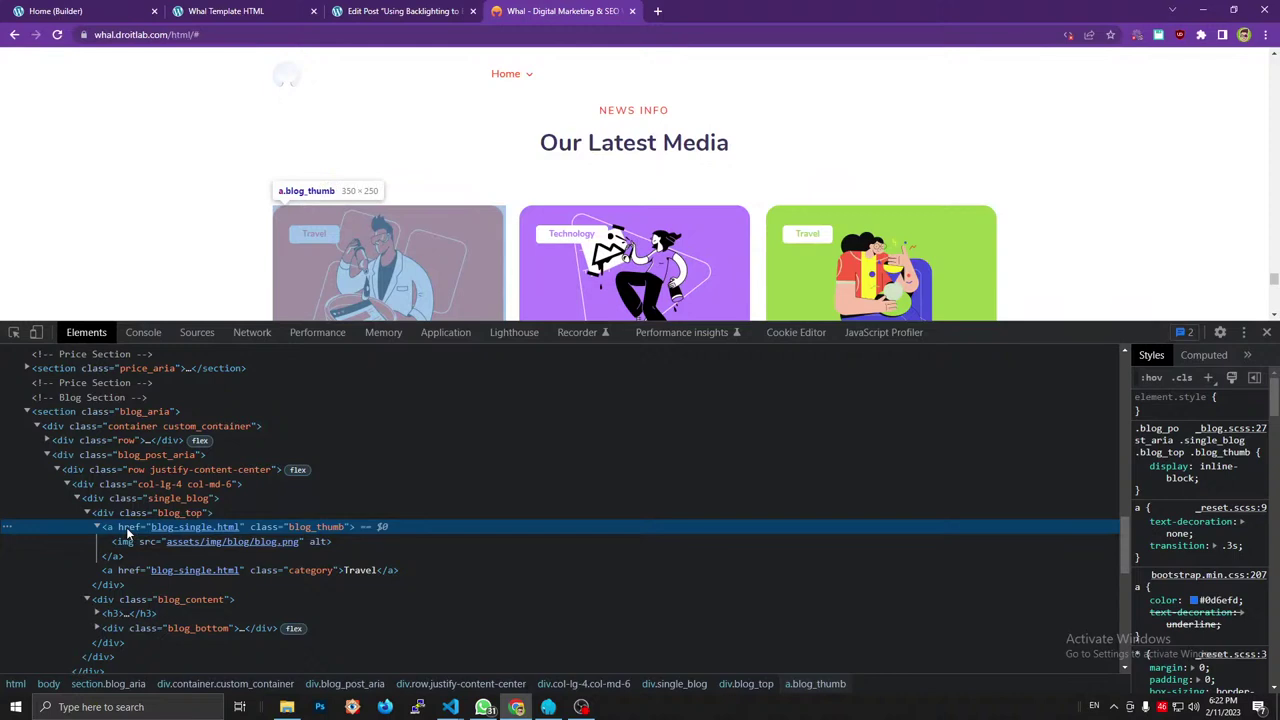
double_click(310, 527)
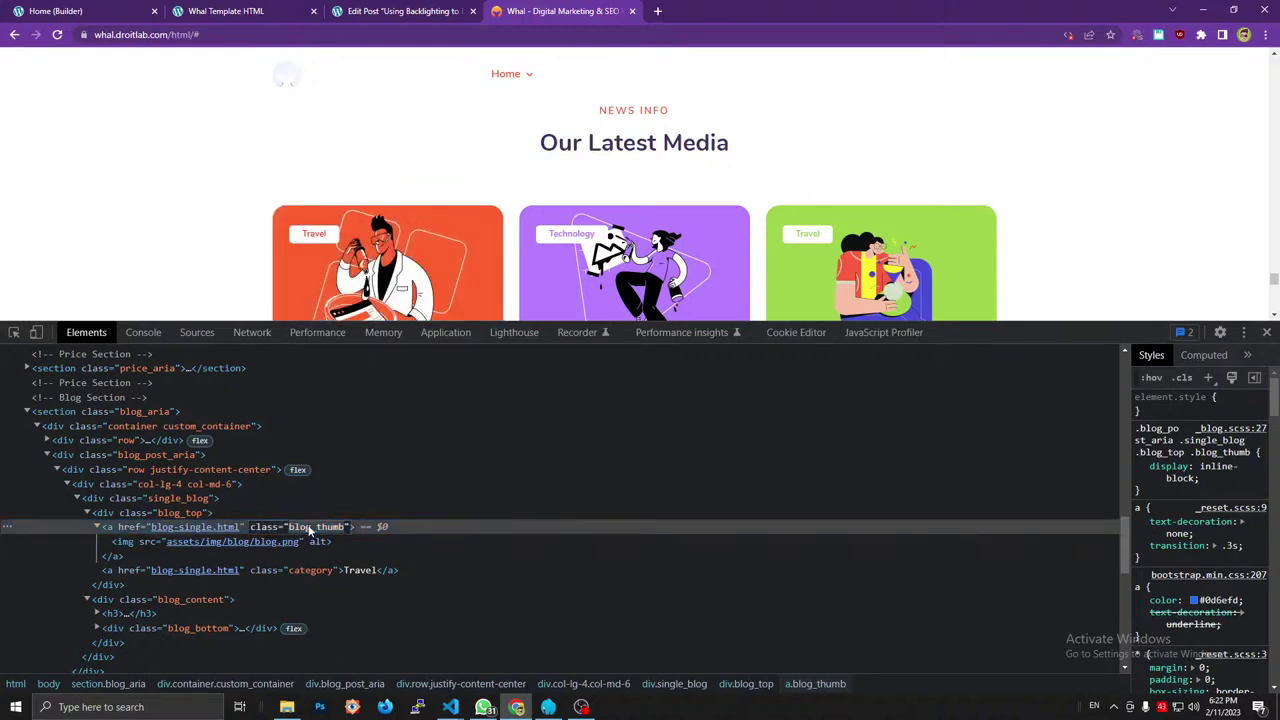
click(225, 11)
click(140, 11)
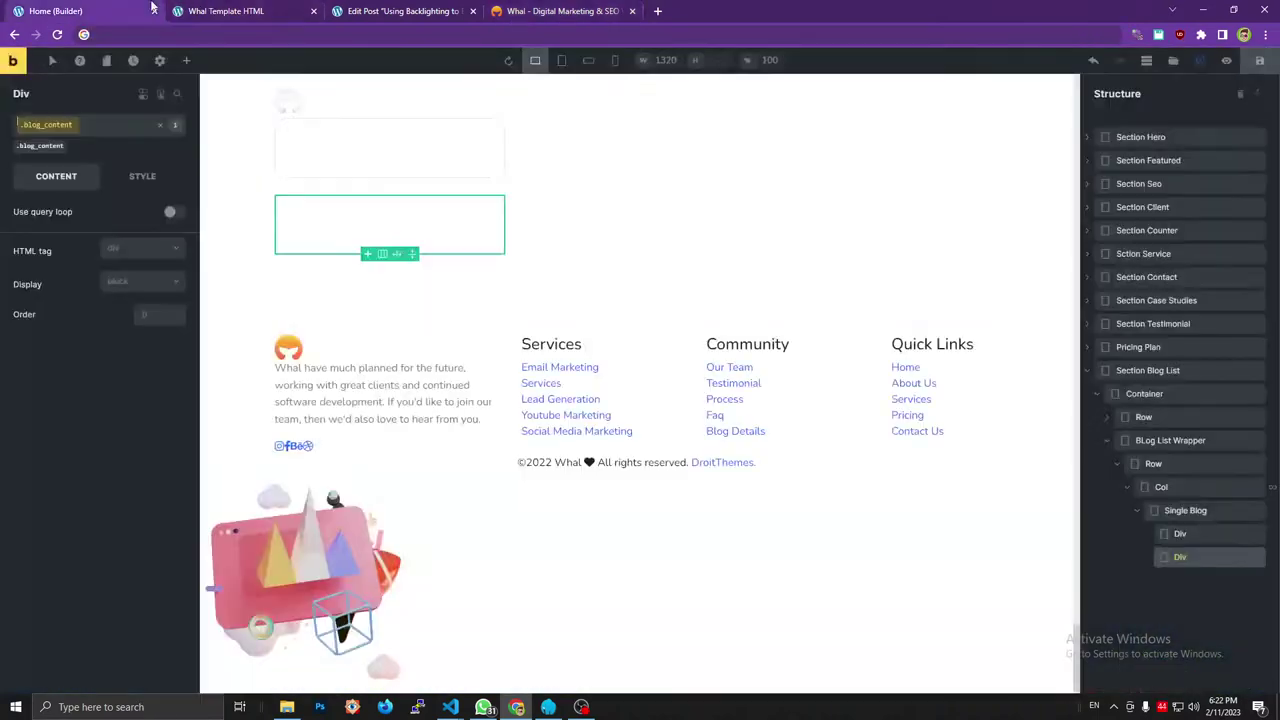
click(1181, 534)
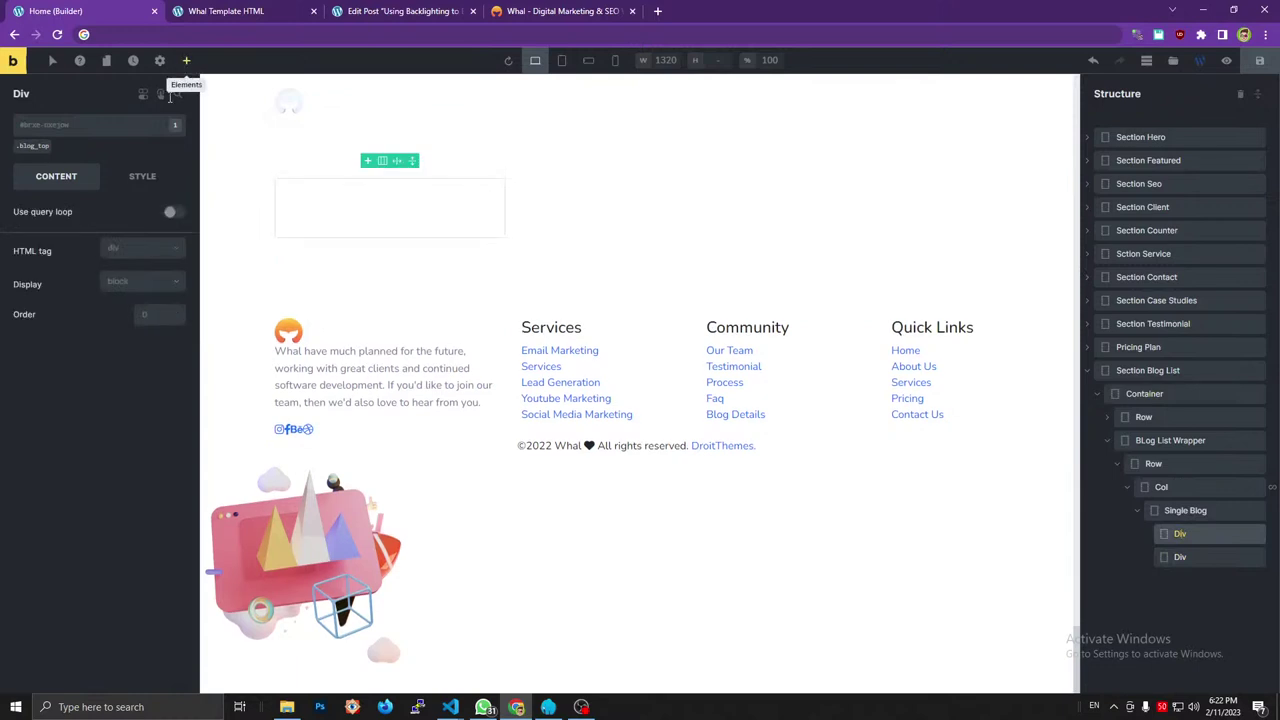
Add an Image in blog_top showing {featured_image} at Medium Large (768×0) size.
click(187, 61)
drag(141, 245, 1150, 543)
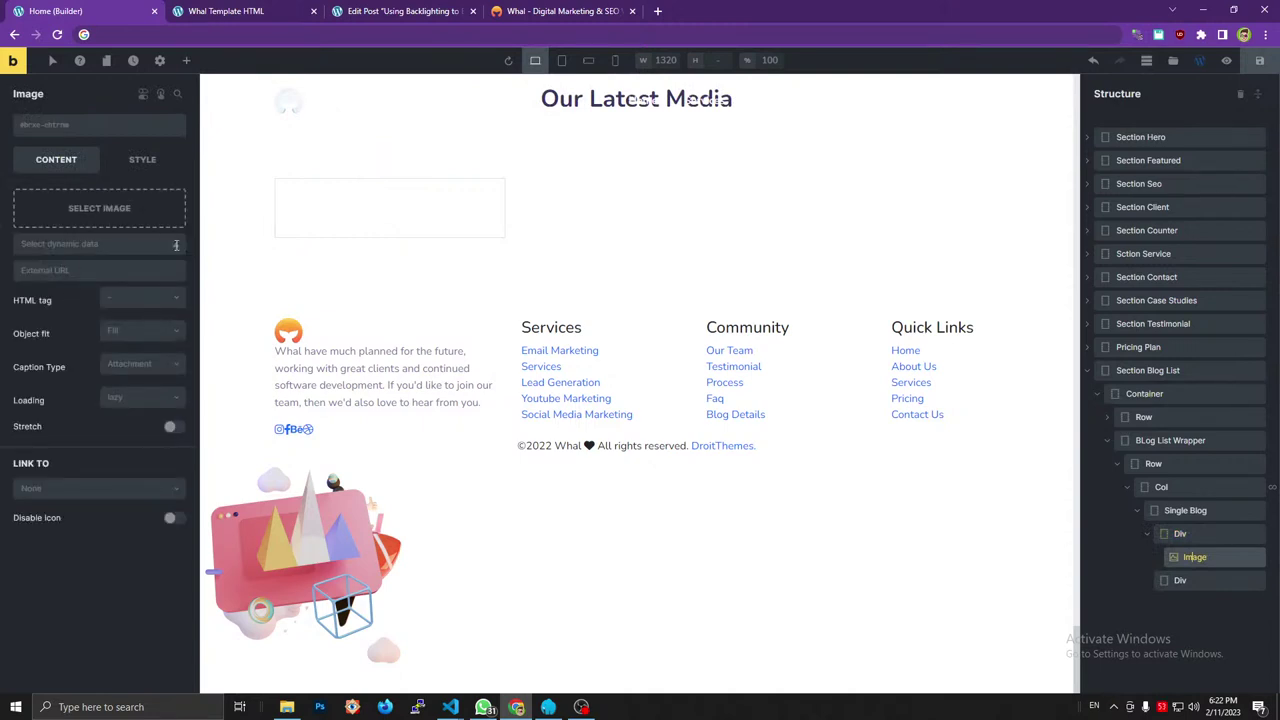
click(176, 245)
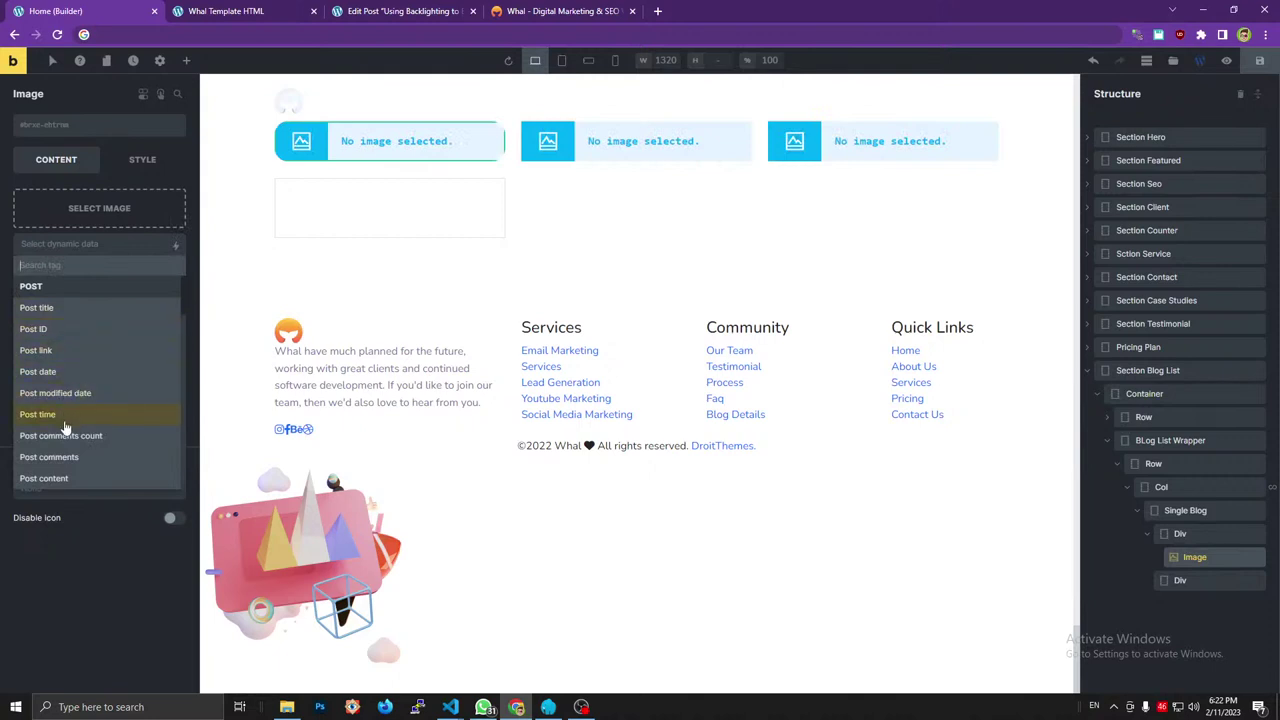
scroll(80, 405, down, 3)
click(88, 376)
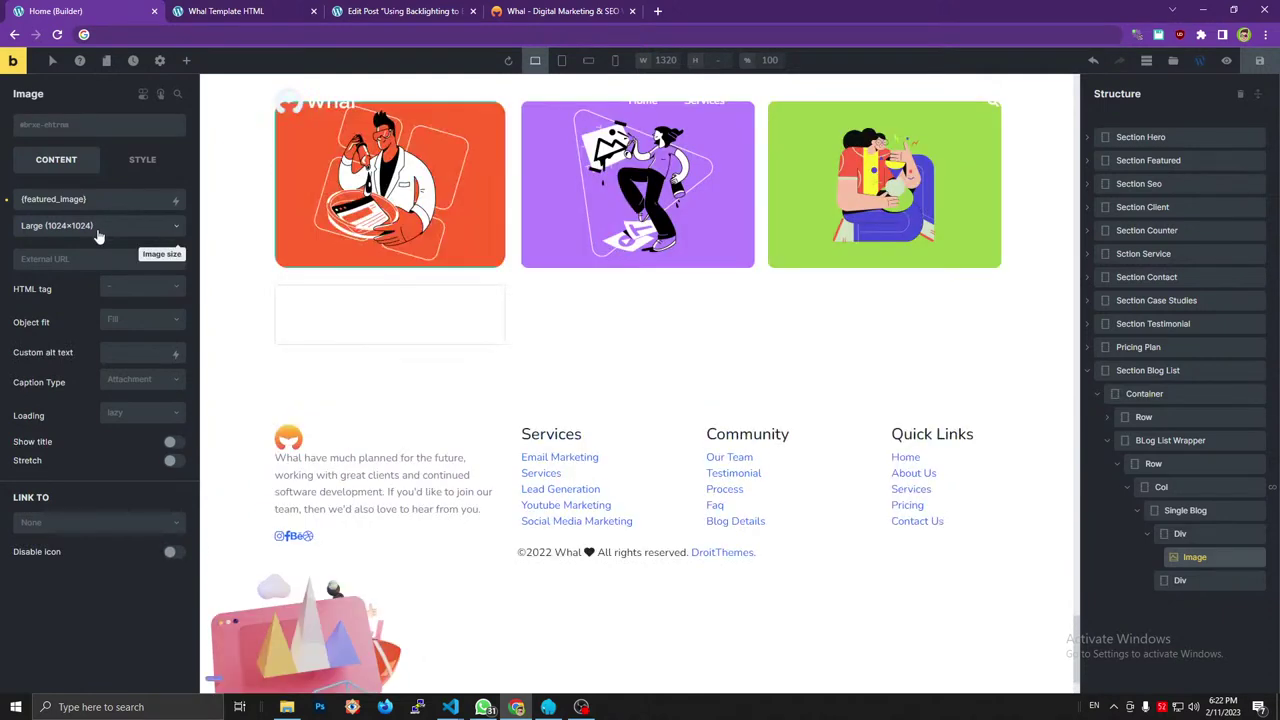
click(98, 232)
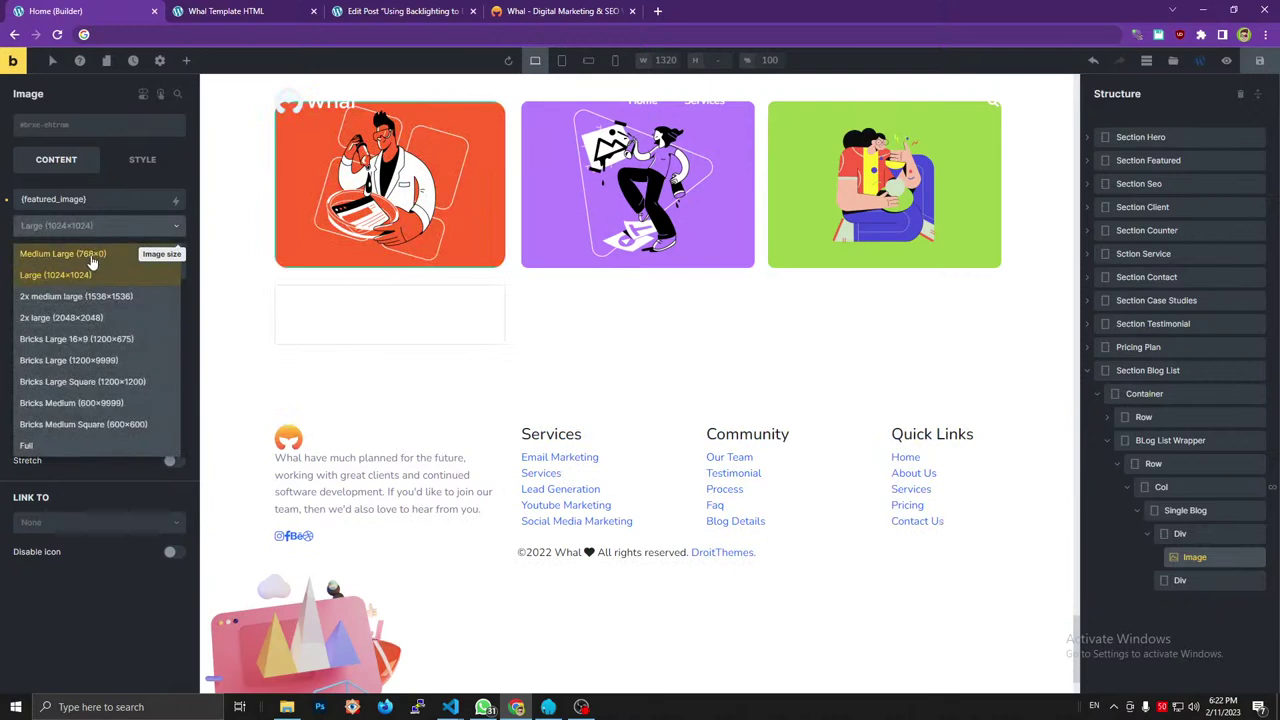
click(92, 256)
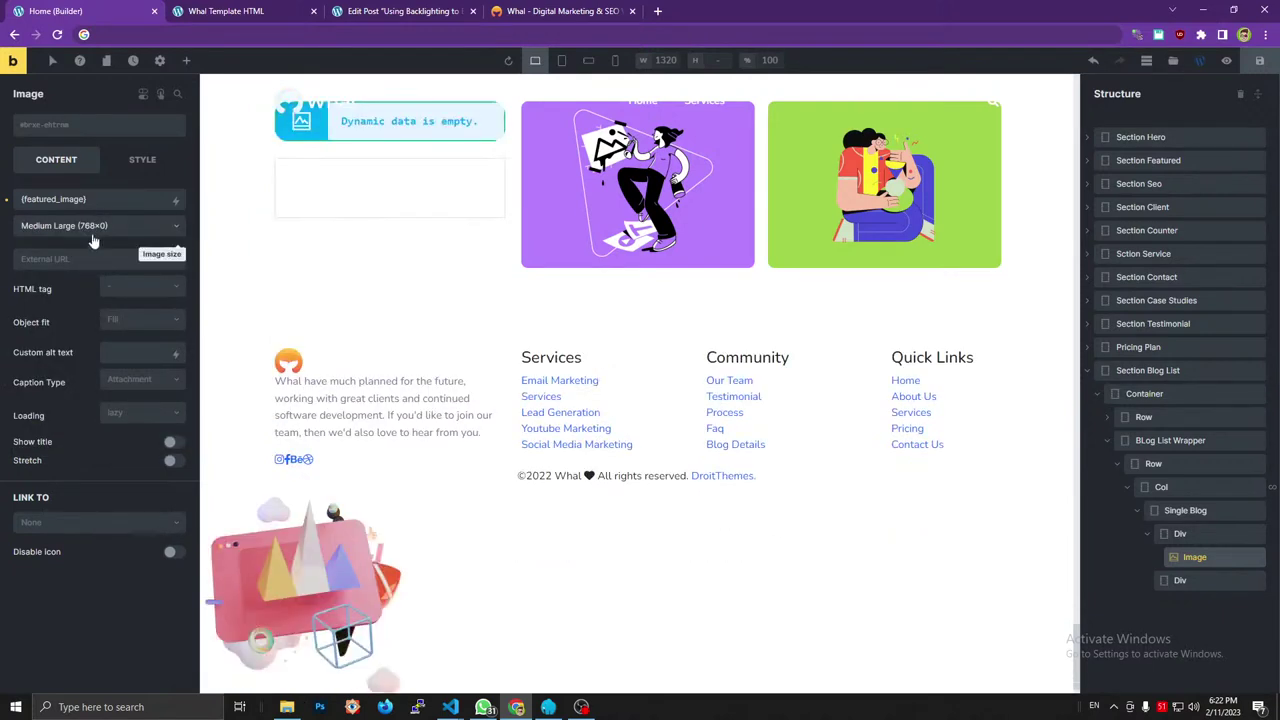
Set the image's caption type to No caption.
click(46, 523)
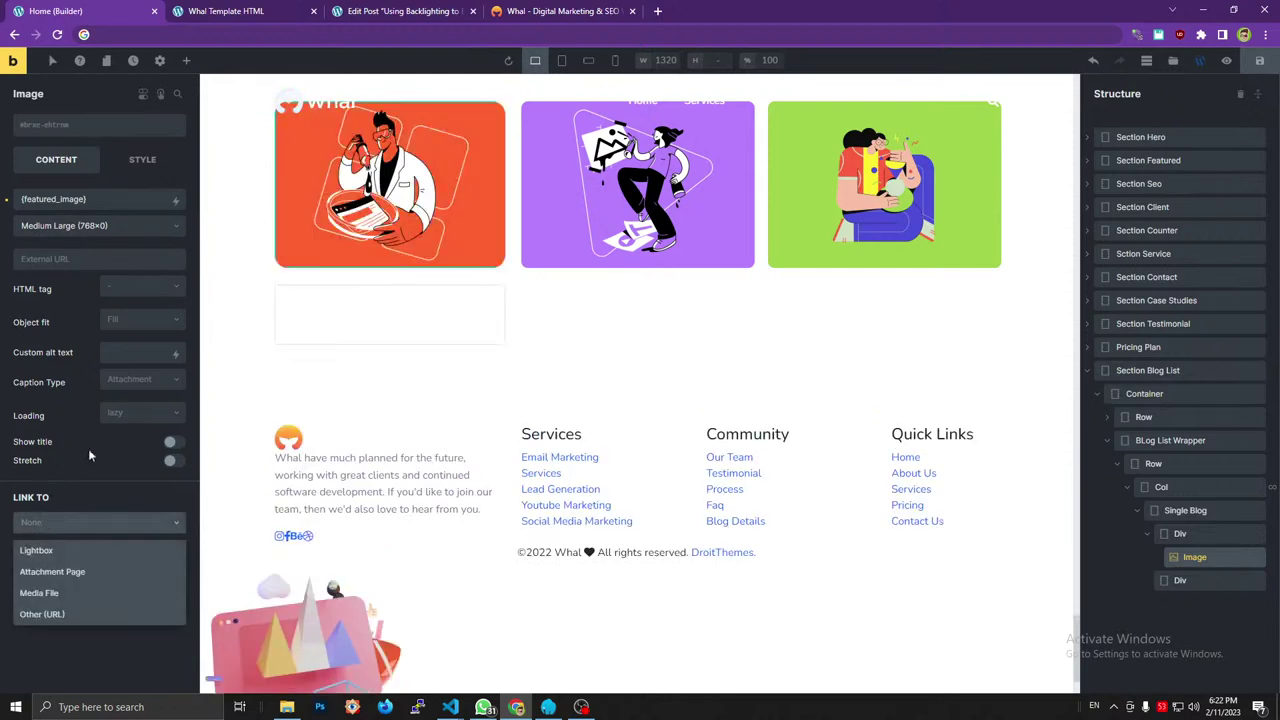
click(130, 381)
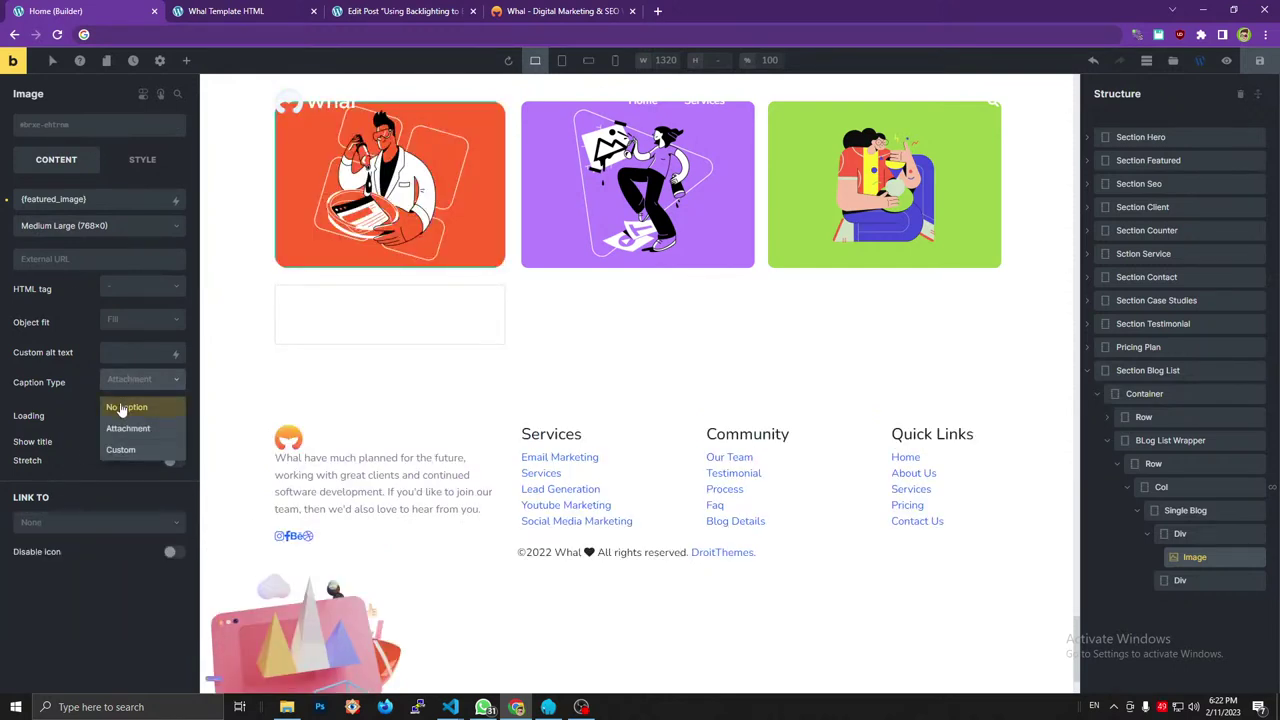
click(121, 408)
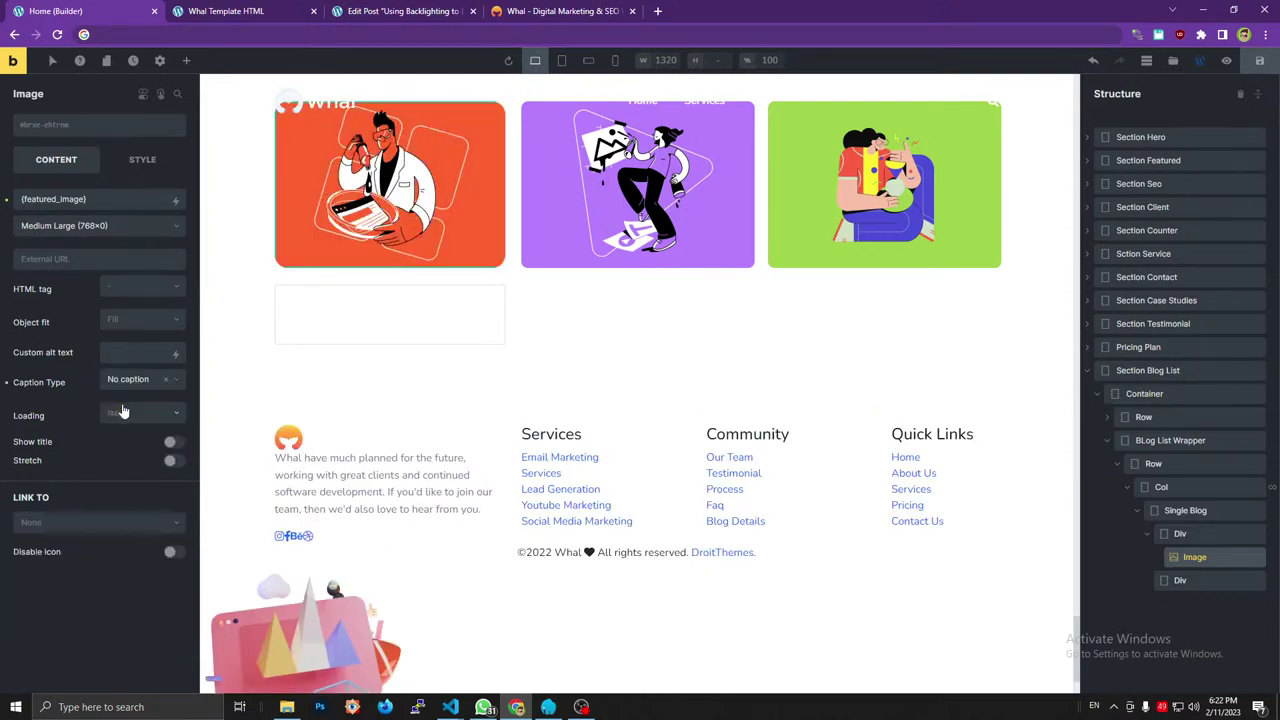
Link the image to Other (URL) via Dynamic Data, using the post's URL.
click(63, 524)
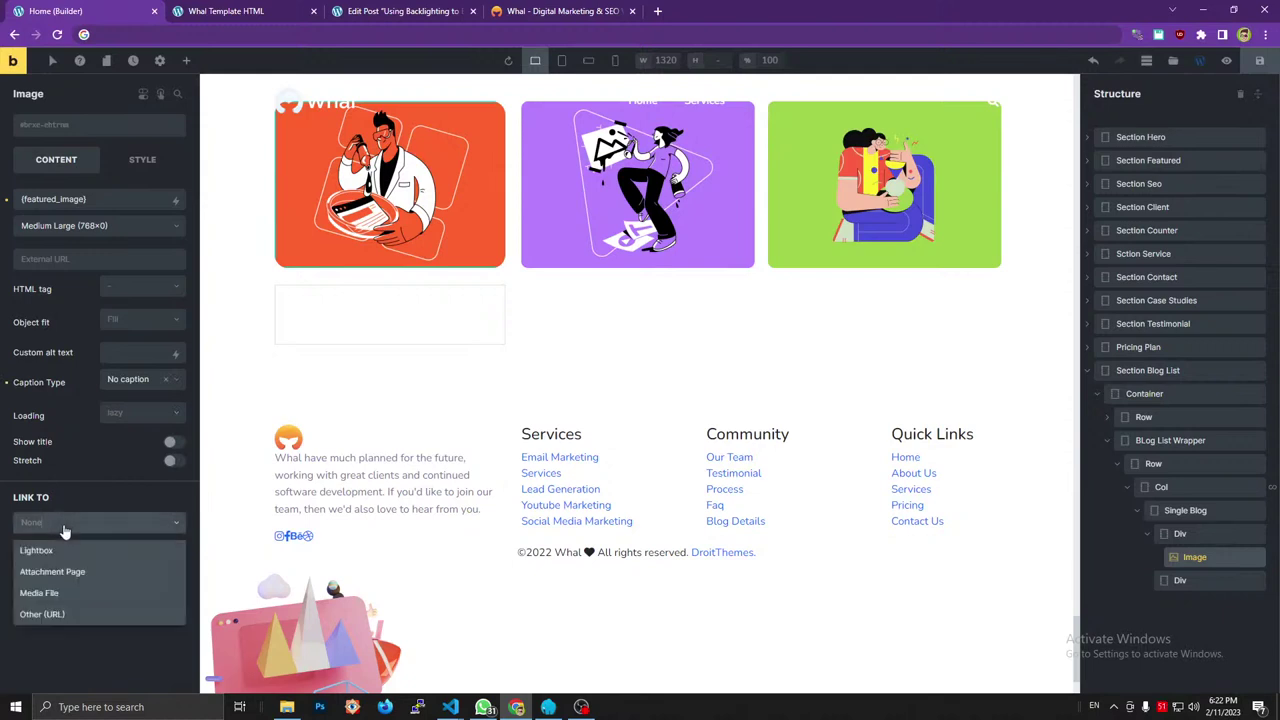
click(50, 613)
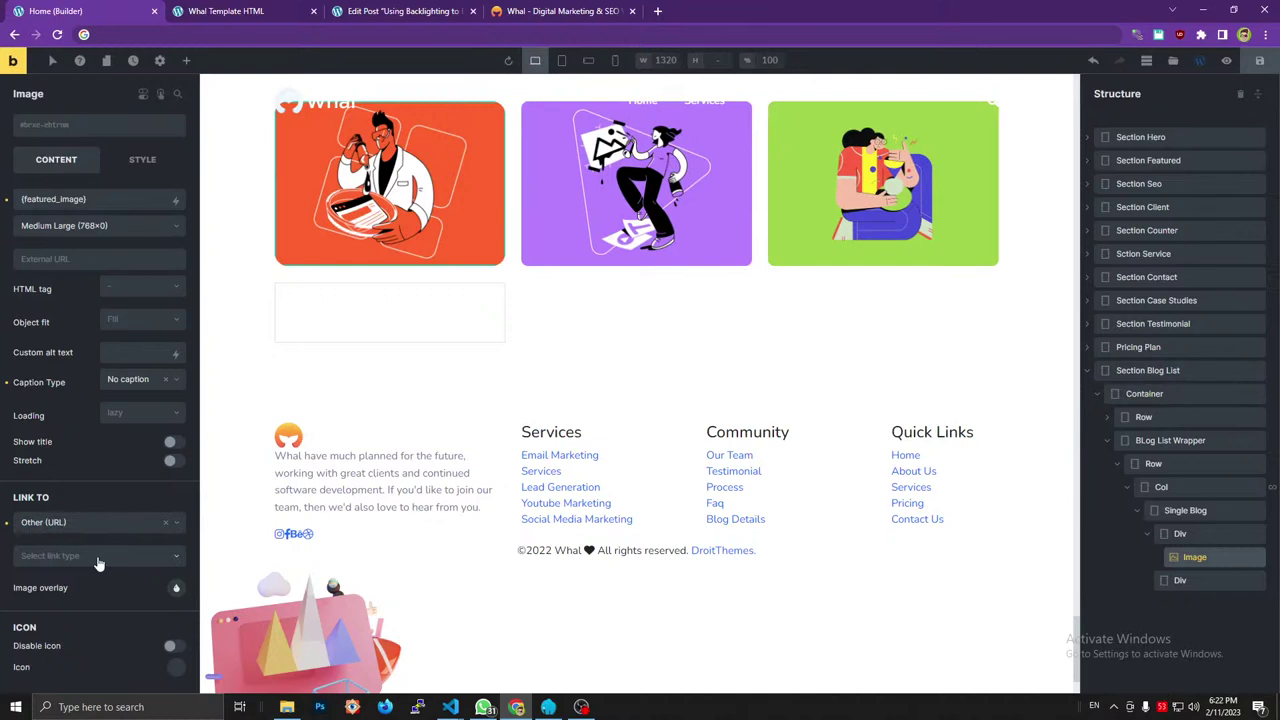
click(98, 558)
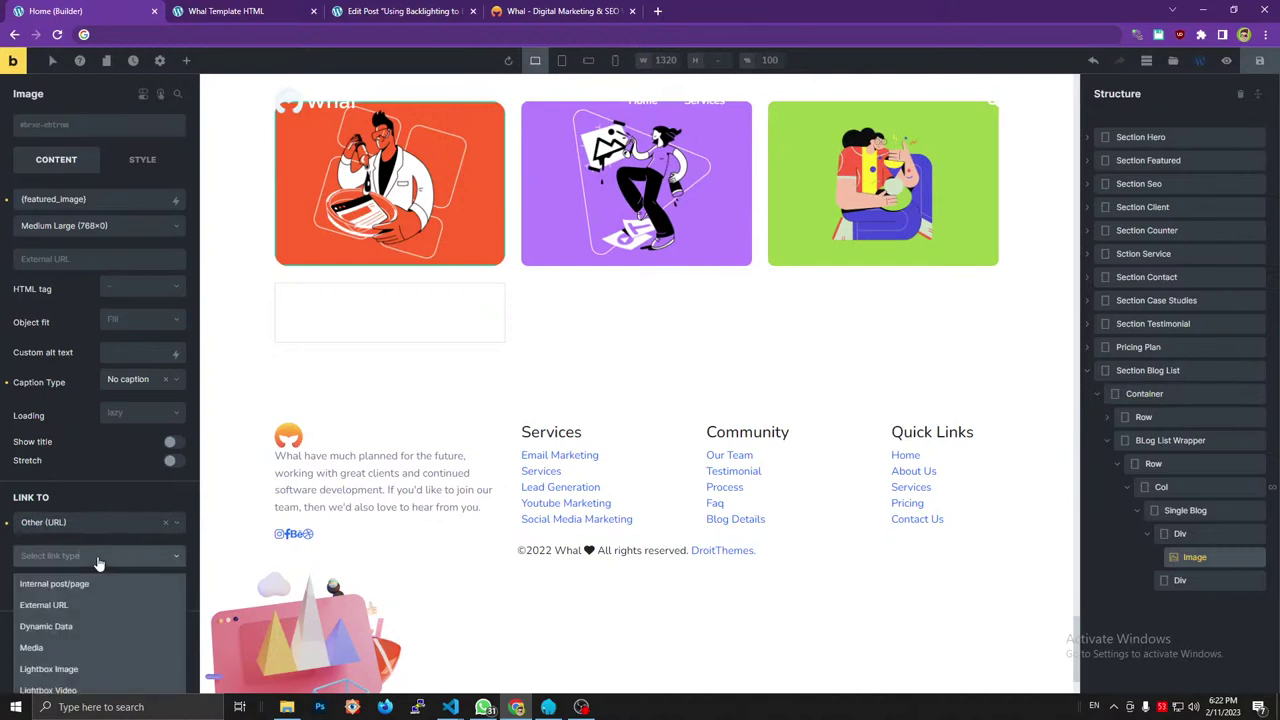
click(68, 627)
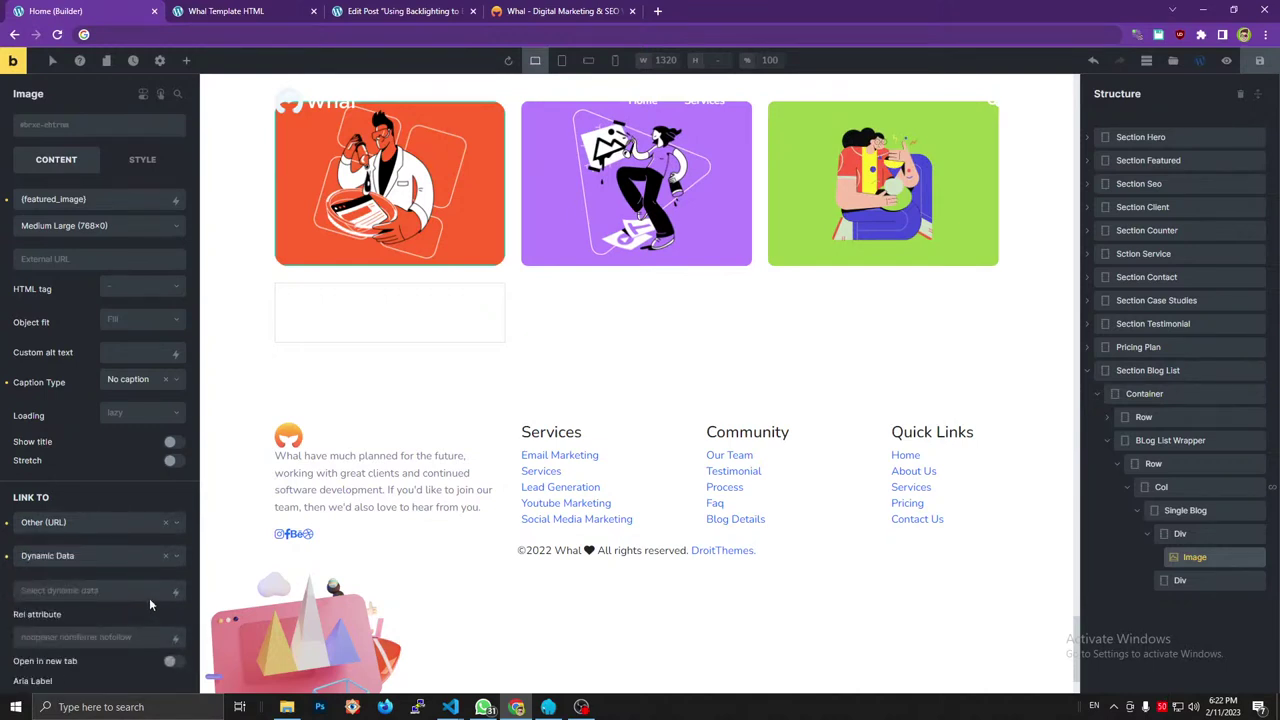
click(176, 592)
scroll(80, 655, down, 2)
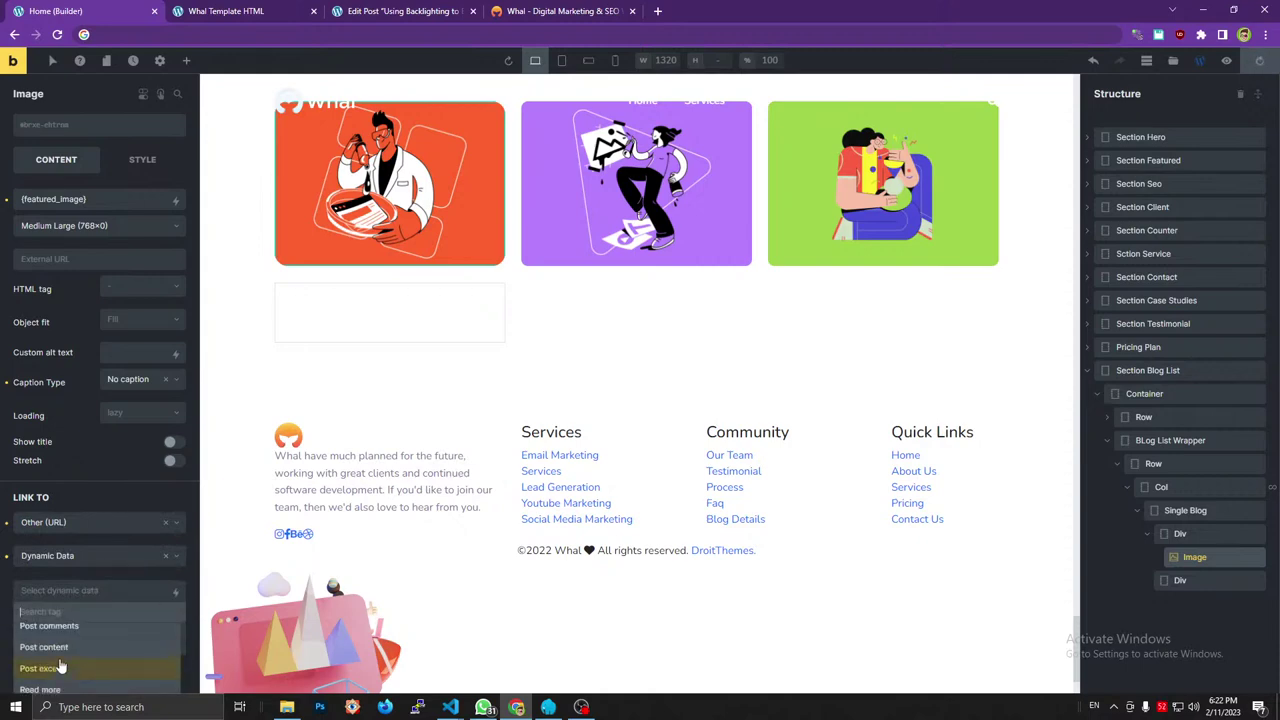
scroll(62, 652, up, 2)
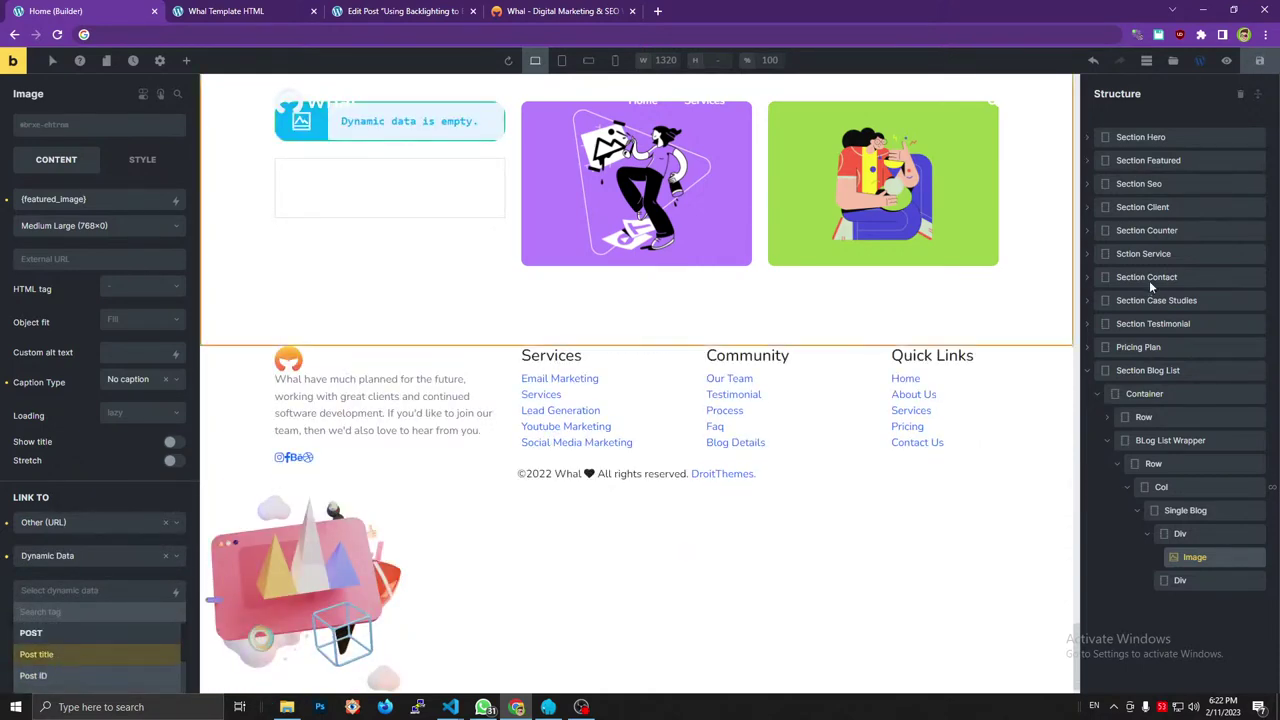
scroll(128, 400, down, 2)
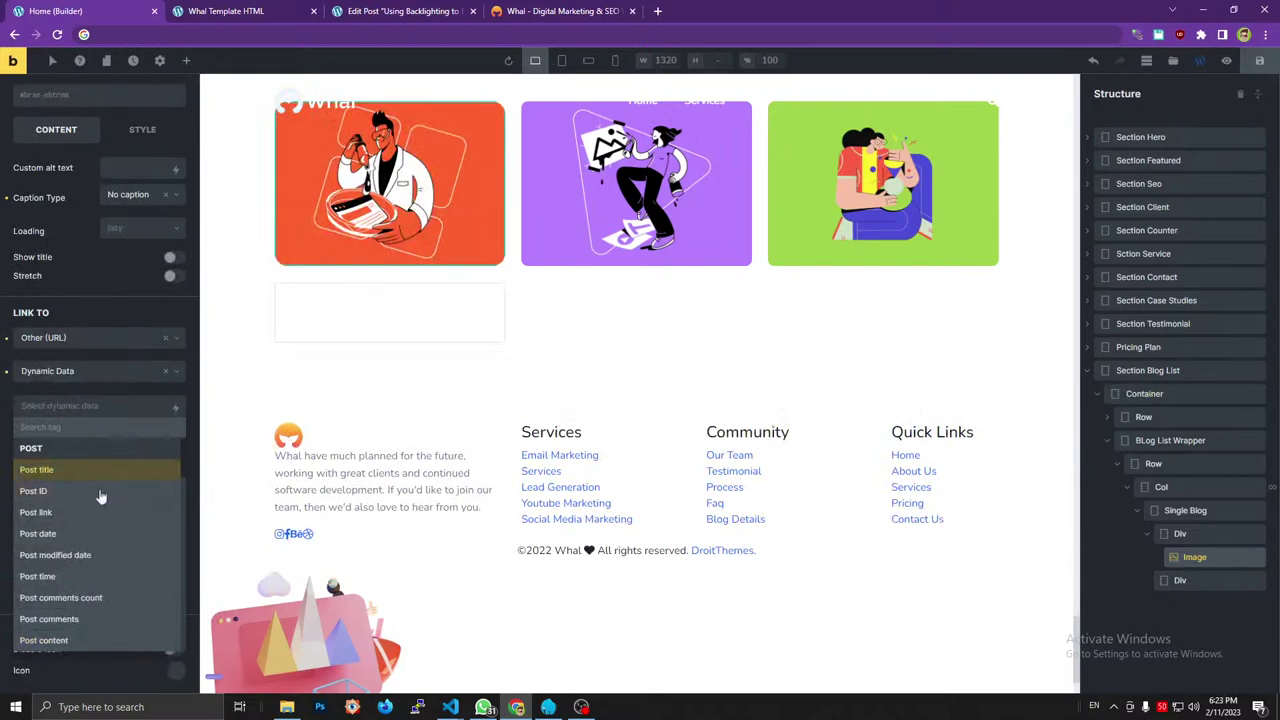
click(82, 515)
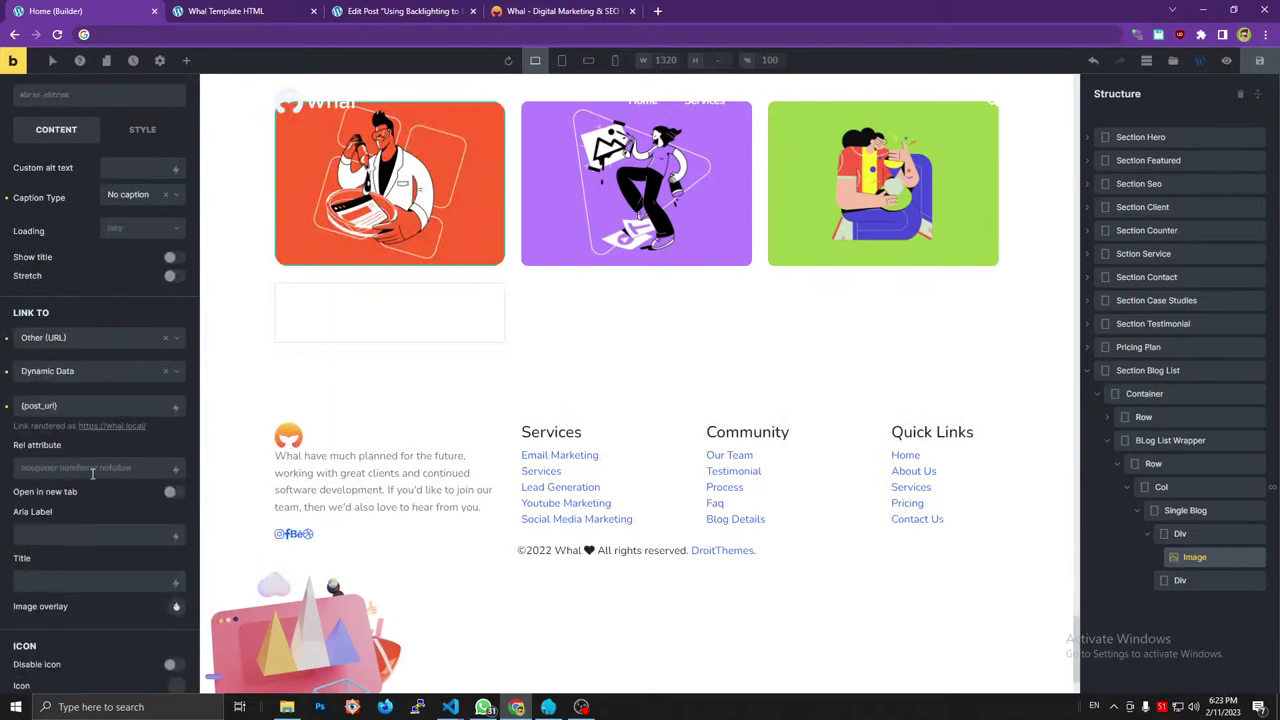
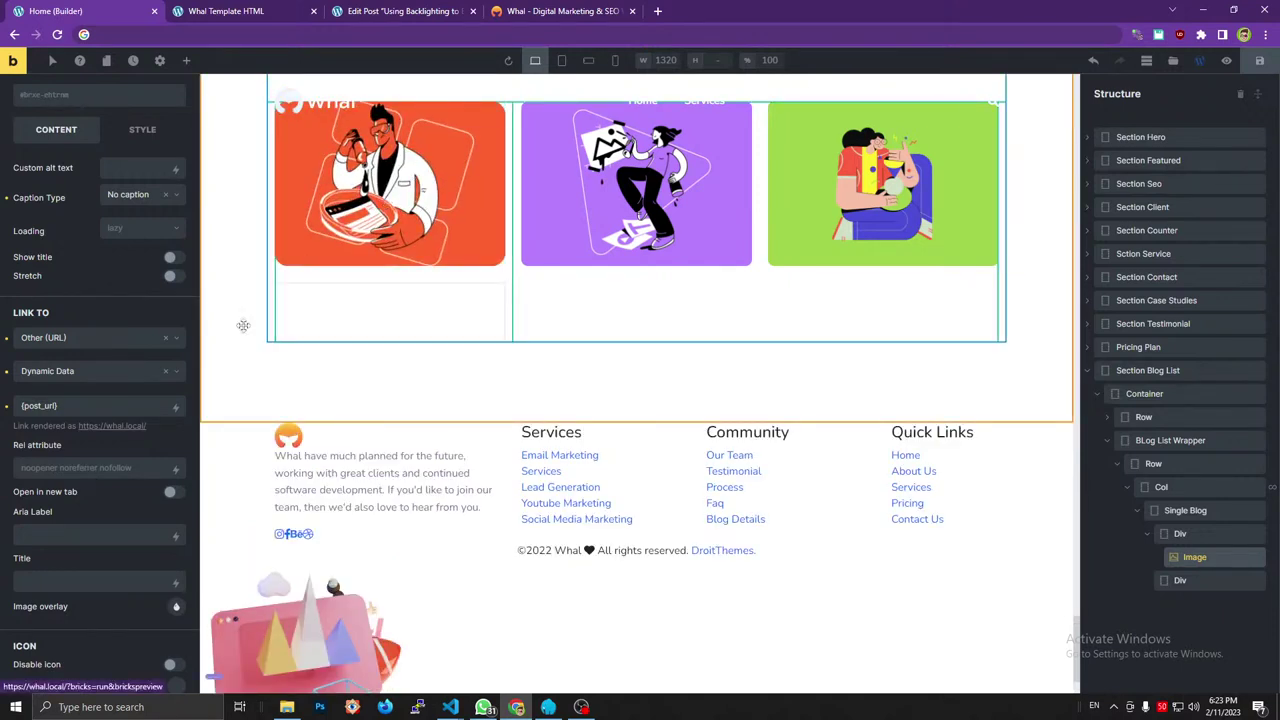
Add the new global class blog_thumb to the blog card Image, save the page, and open its live preview.
click(91, 100)
text(blog_thumb)
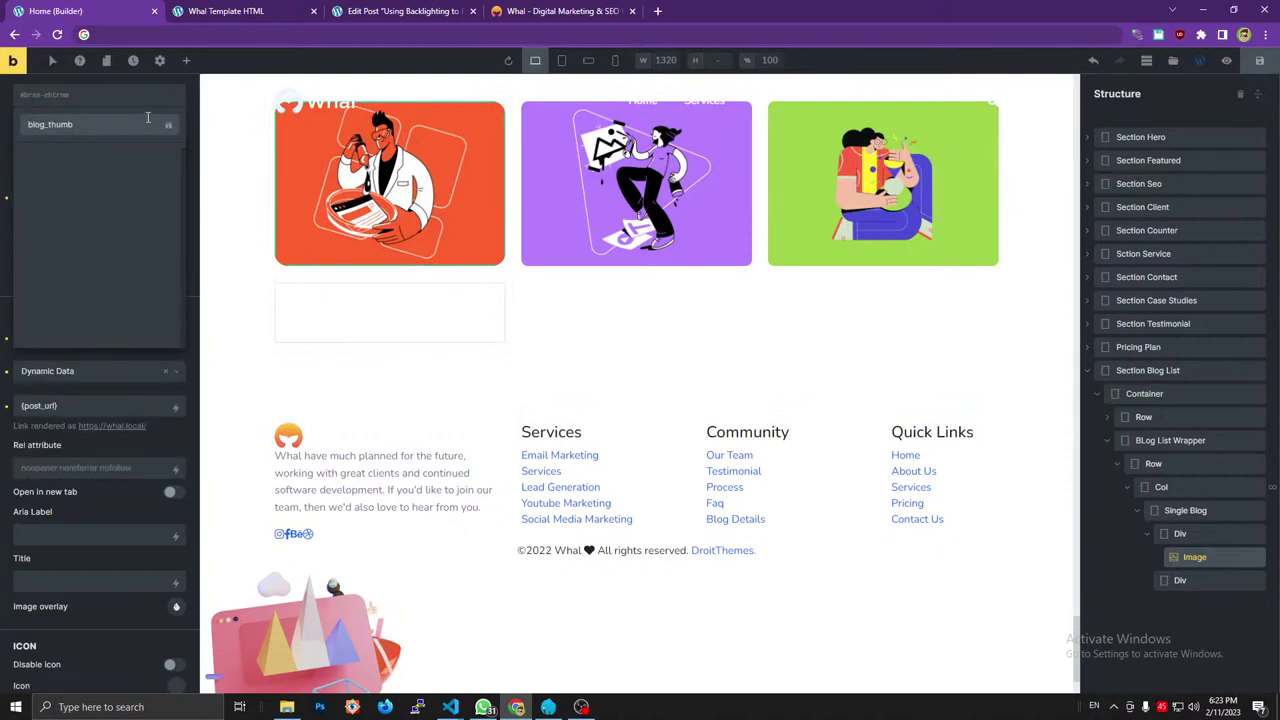
click(168, 125)
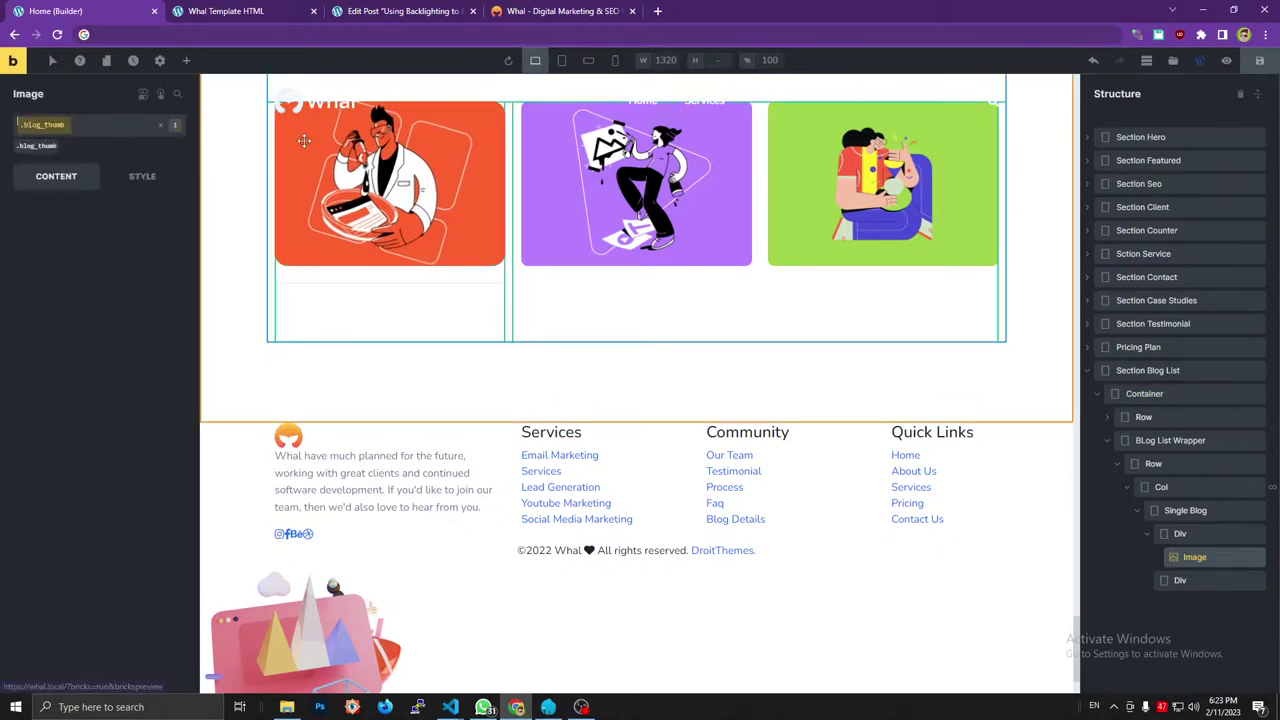
click(1262, 62)
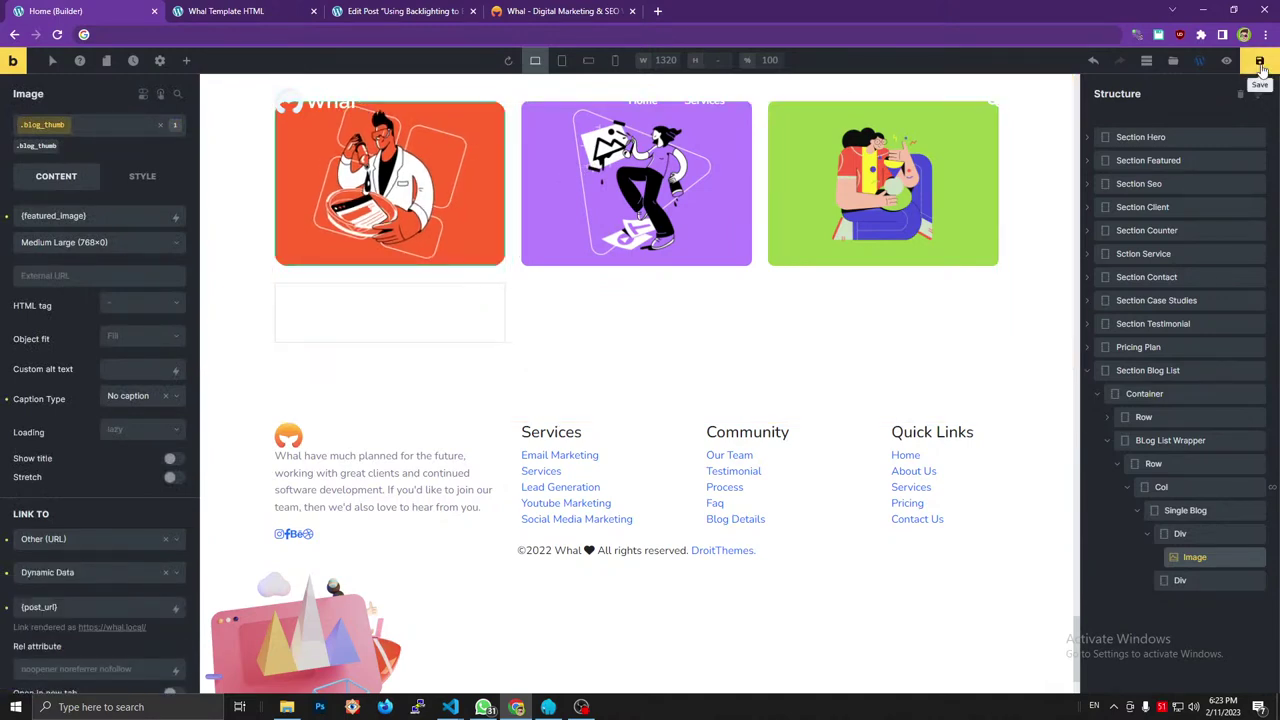
click(1226, 60)
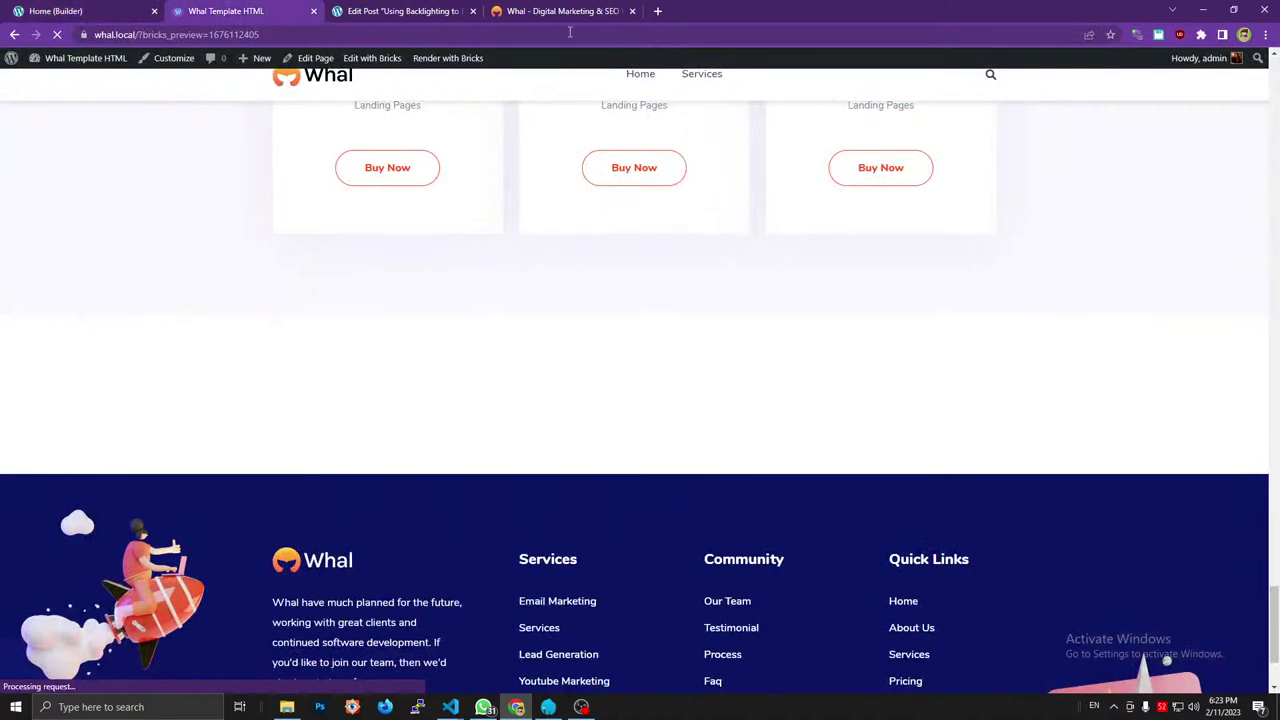
Inspect the preview's blog_thumb image link in DevTools.
click(540, 11)
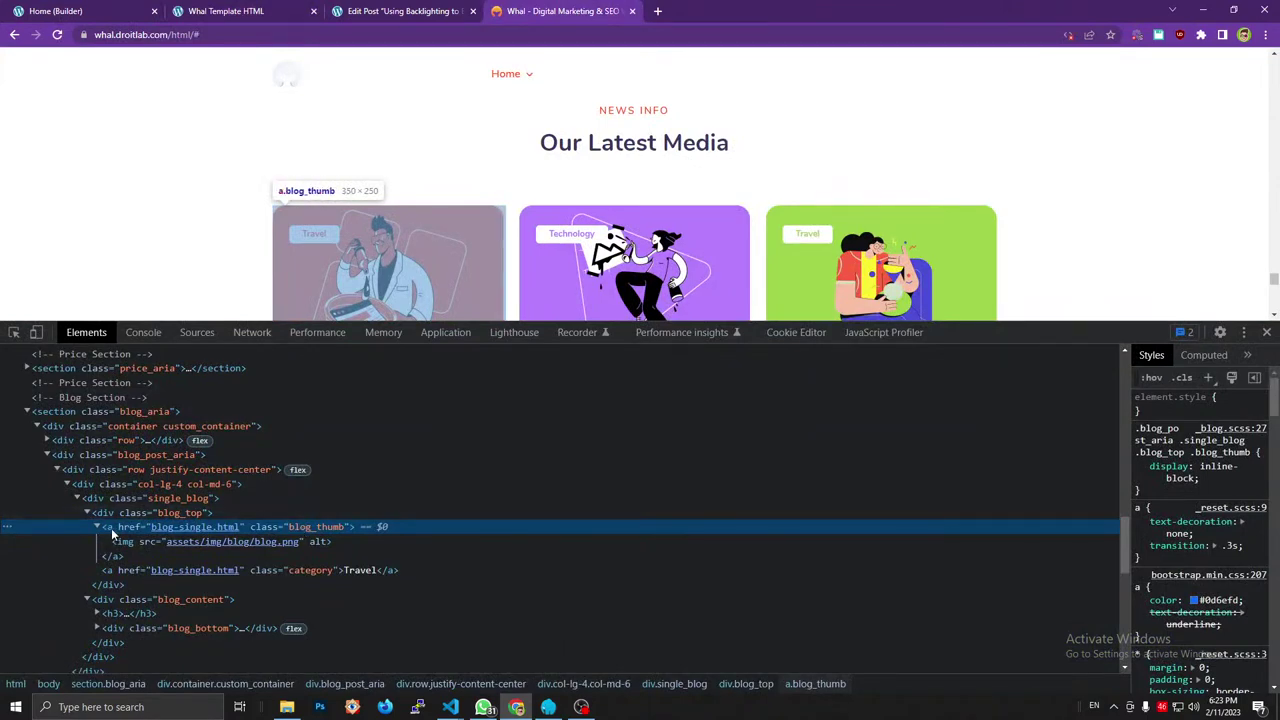
click(225, 11)
scroll(395, 300, down, 15)
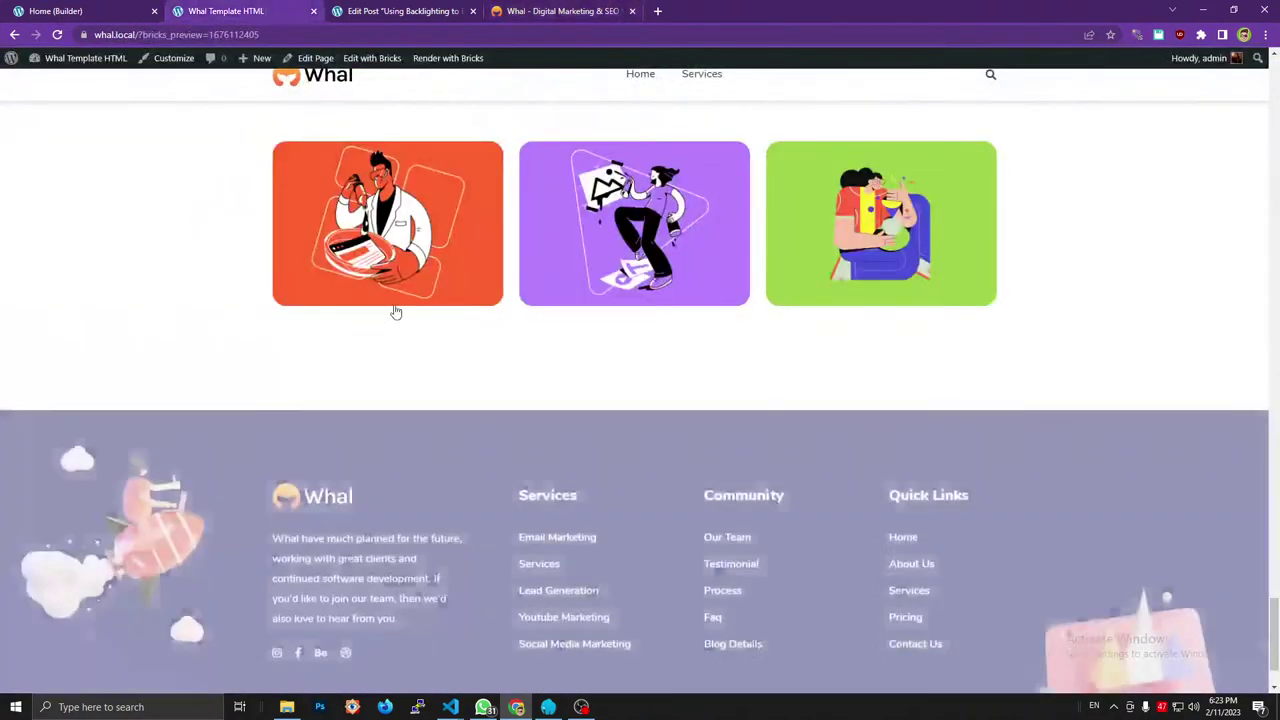
key(ctrl+shift+i)
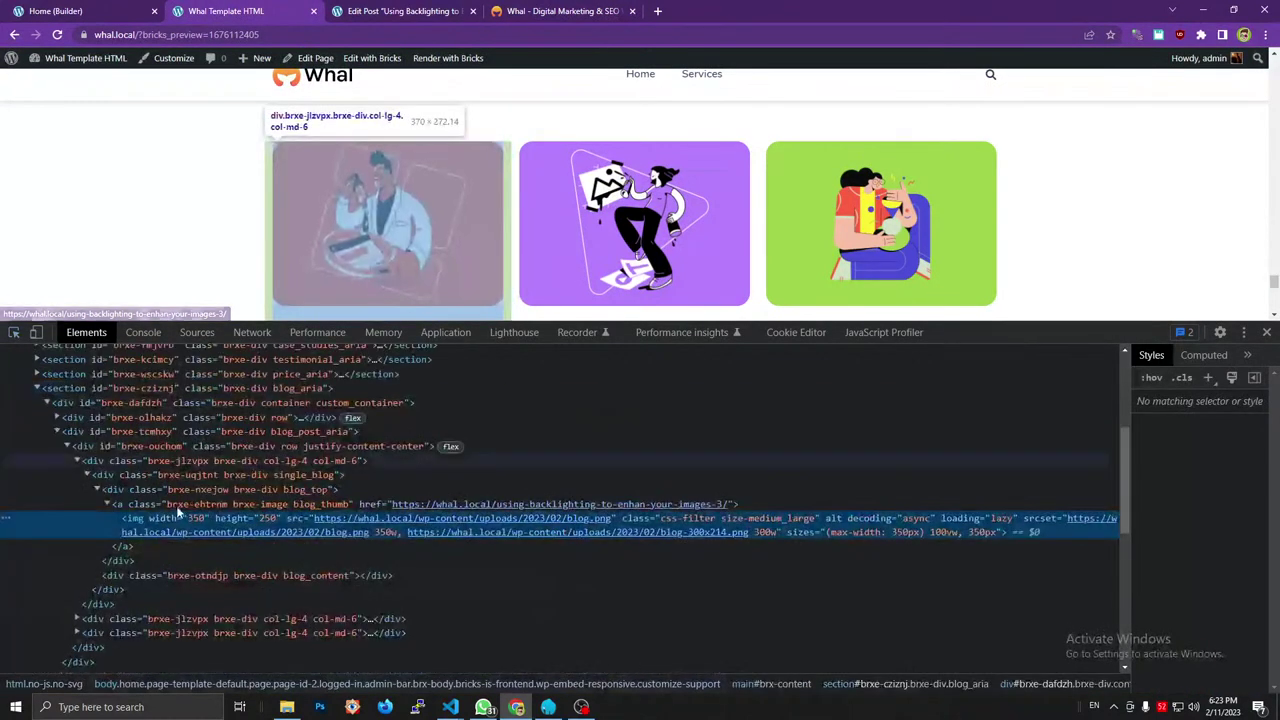
click(178, 506)
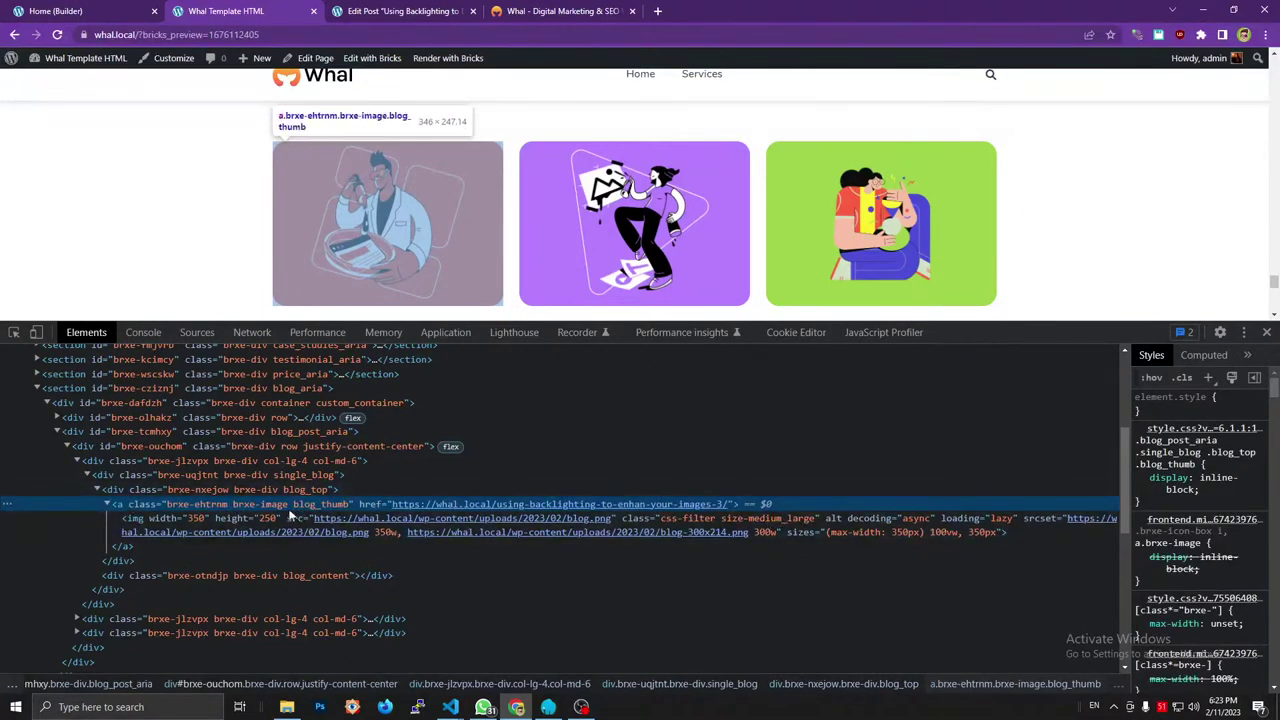
Inspect the Whal template's Travel category link markup and styles in DevTools.
key(ctrl+4)
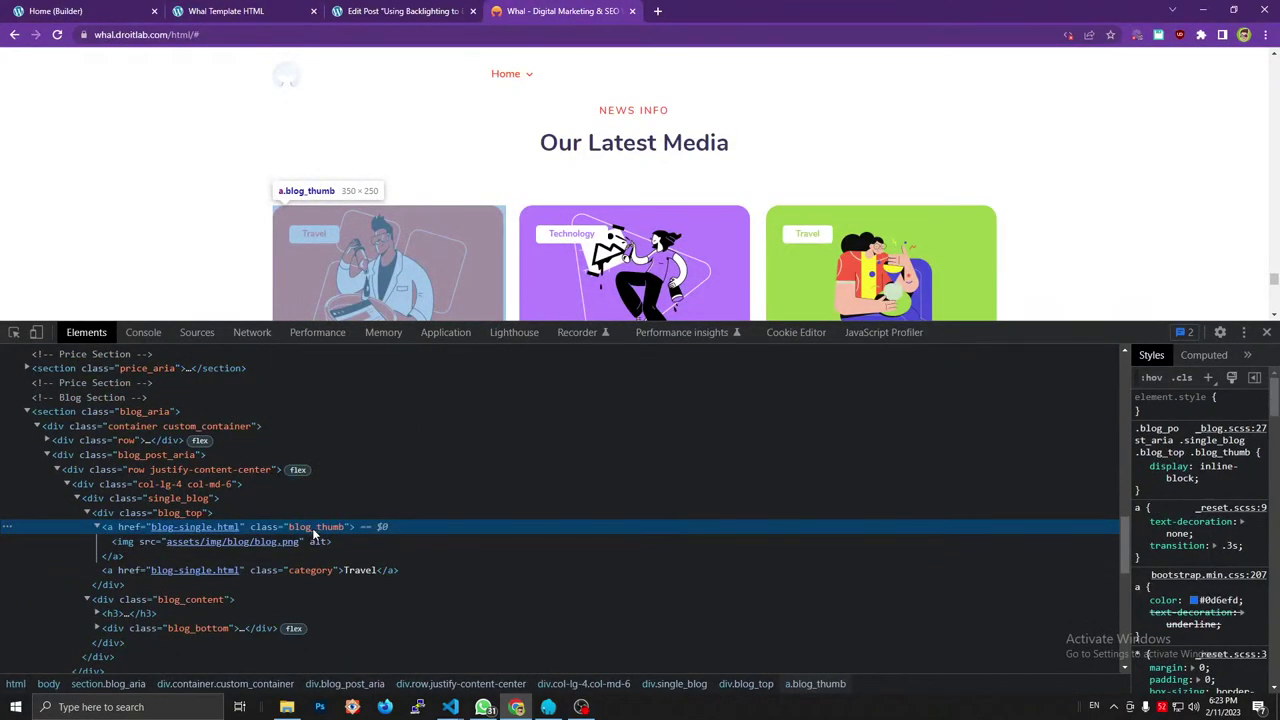
click(286, 7)
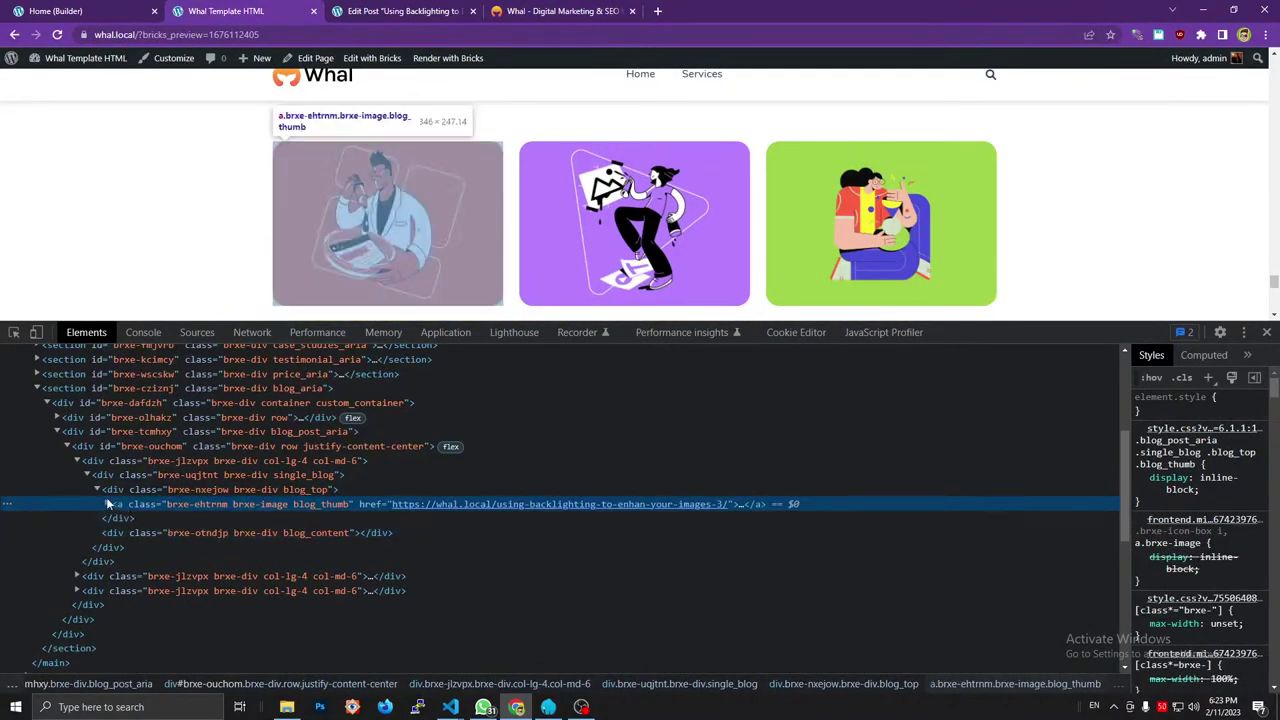
key(ctrl+Tab)
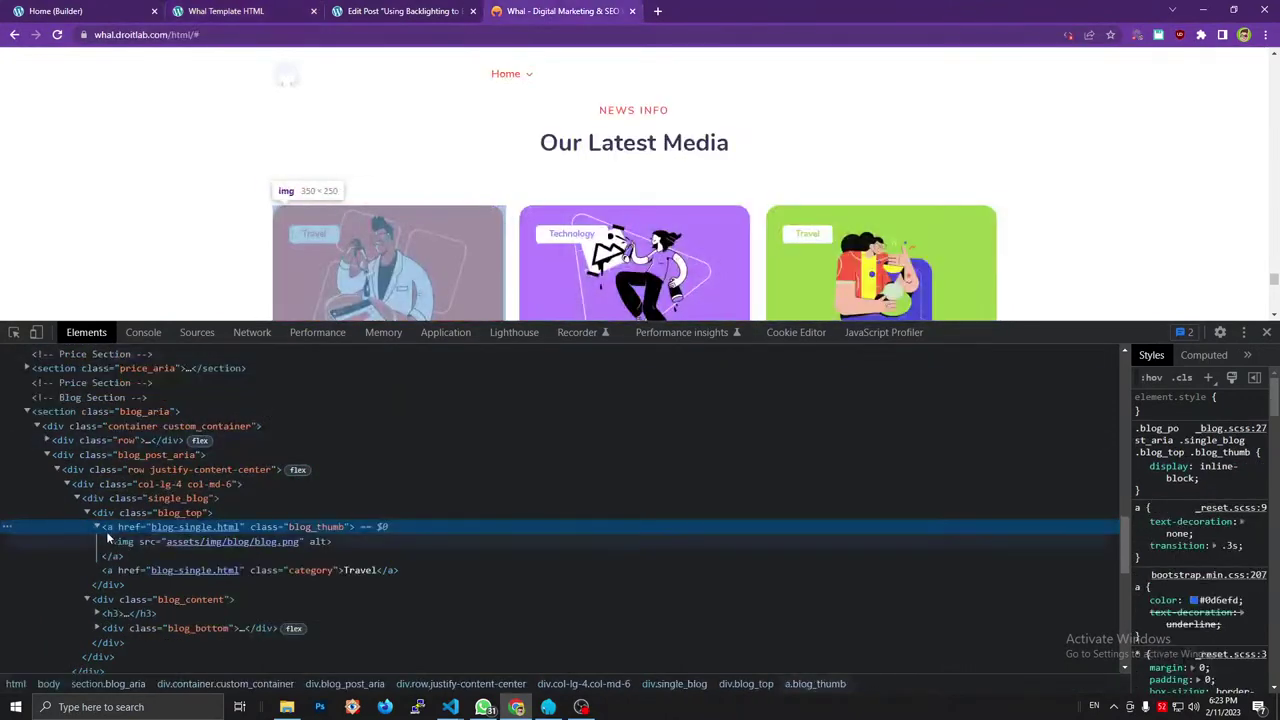
click(97, 526)
click(224, 545)
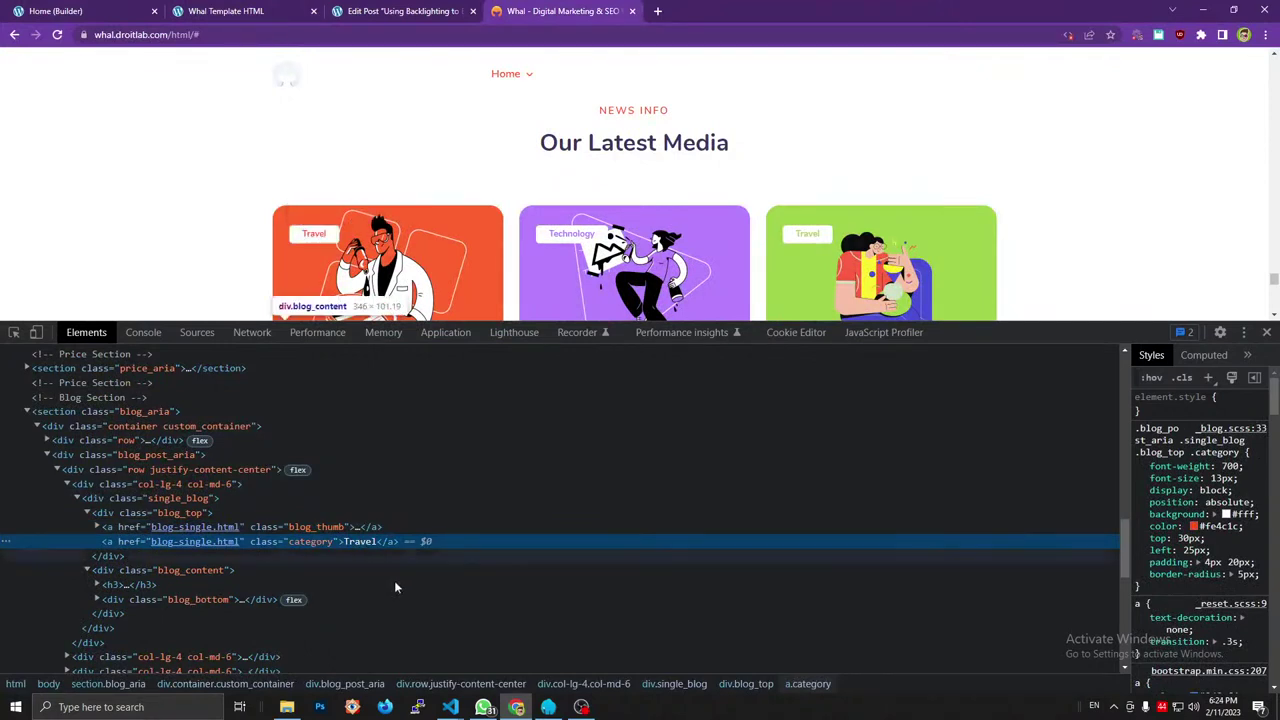
mouse_move(450, 707)
click(504, 636)
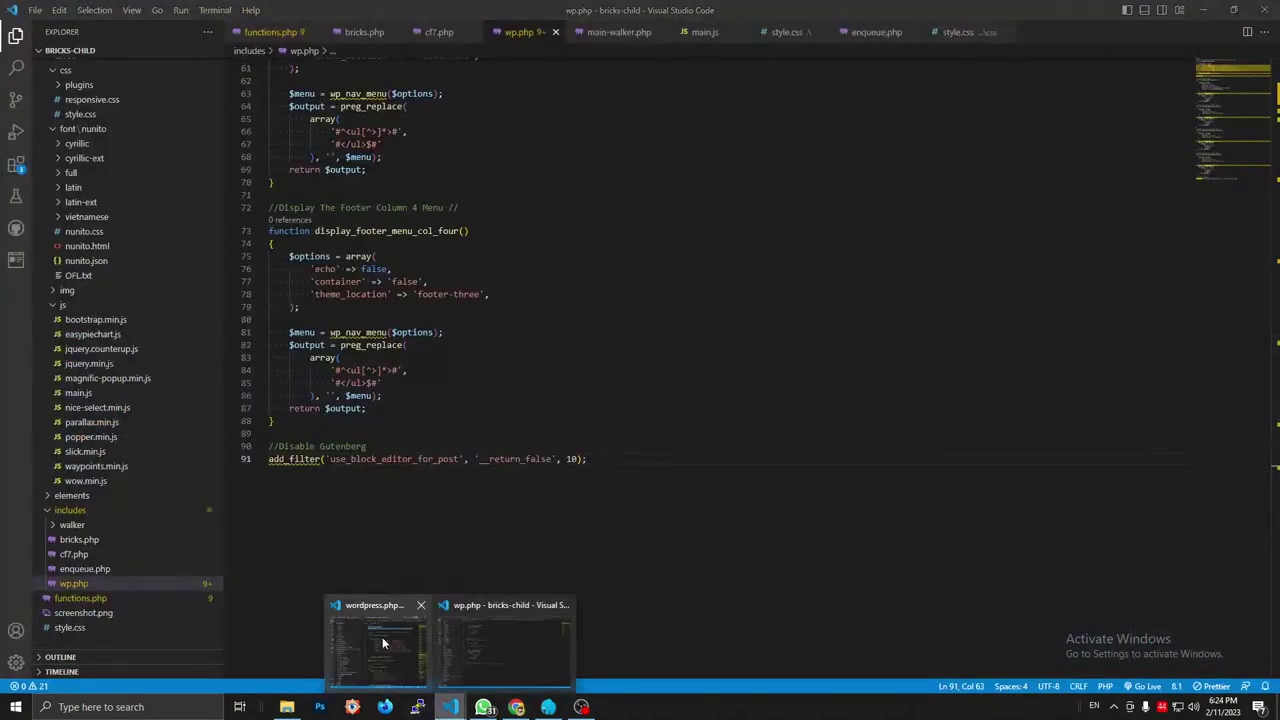
Paste the custom_show_tag_current_posts() function from bricks.php into wp.php below the Disable Gutenberg filter.
click(380, 640)
click(935, 147)
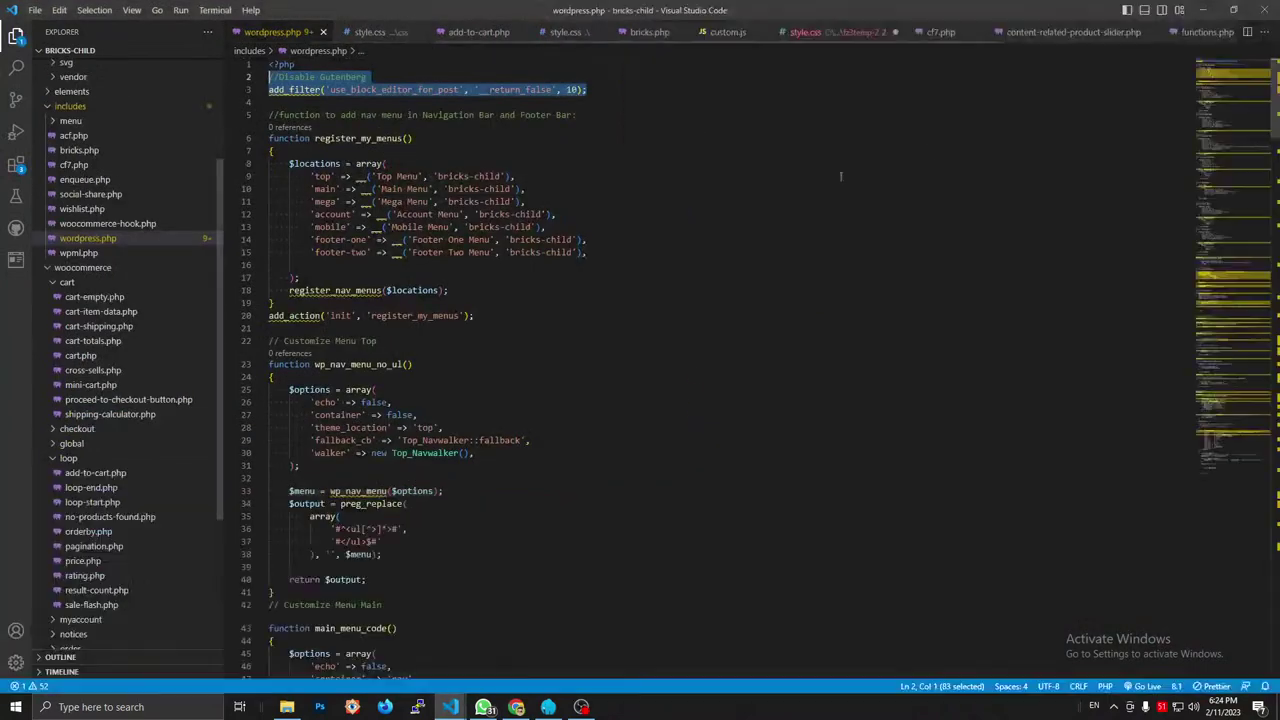
click(409, 362)
scroll(407, 376, down, 4)
scroll(407, 376, down, 4)
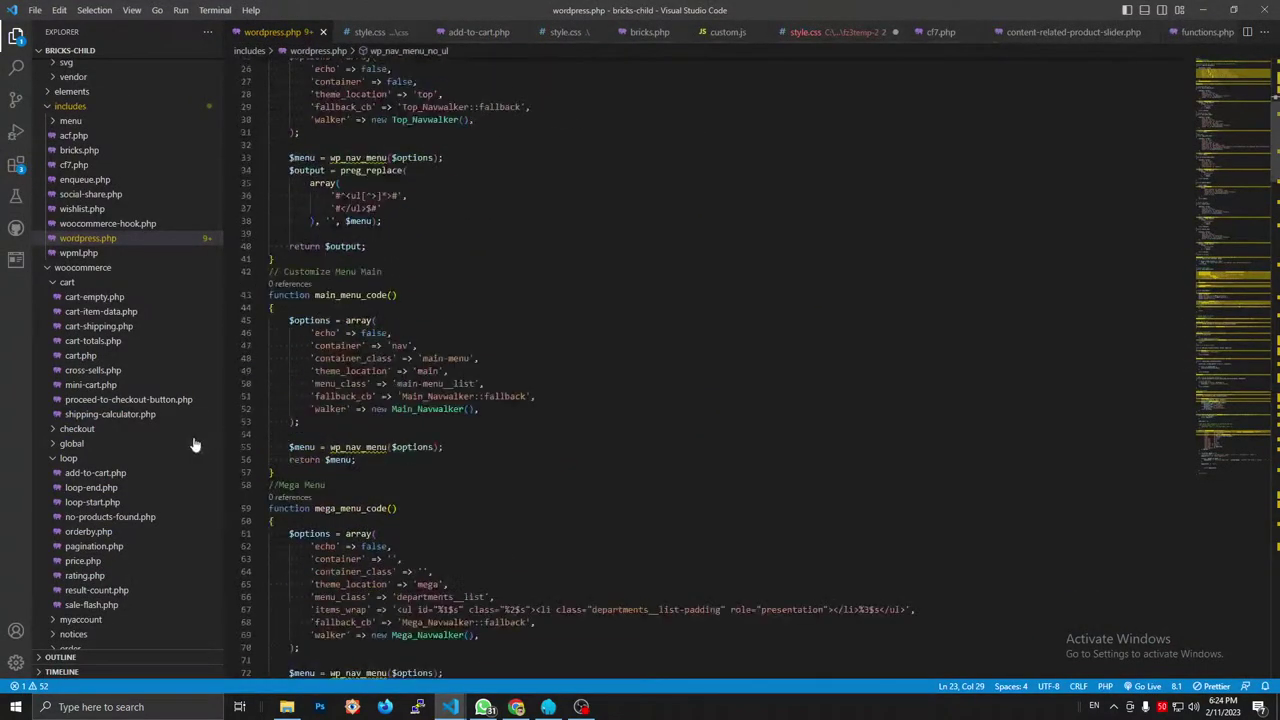
click(80, 151)
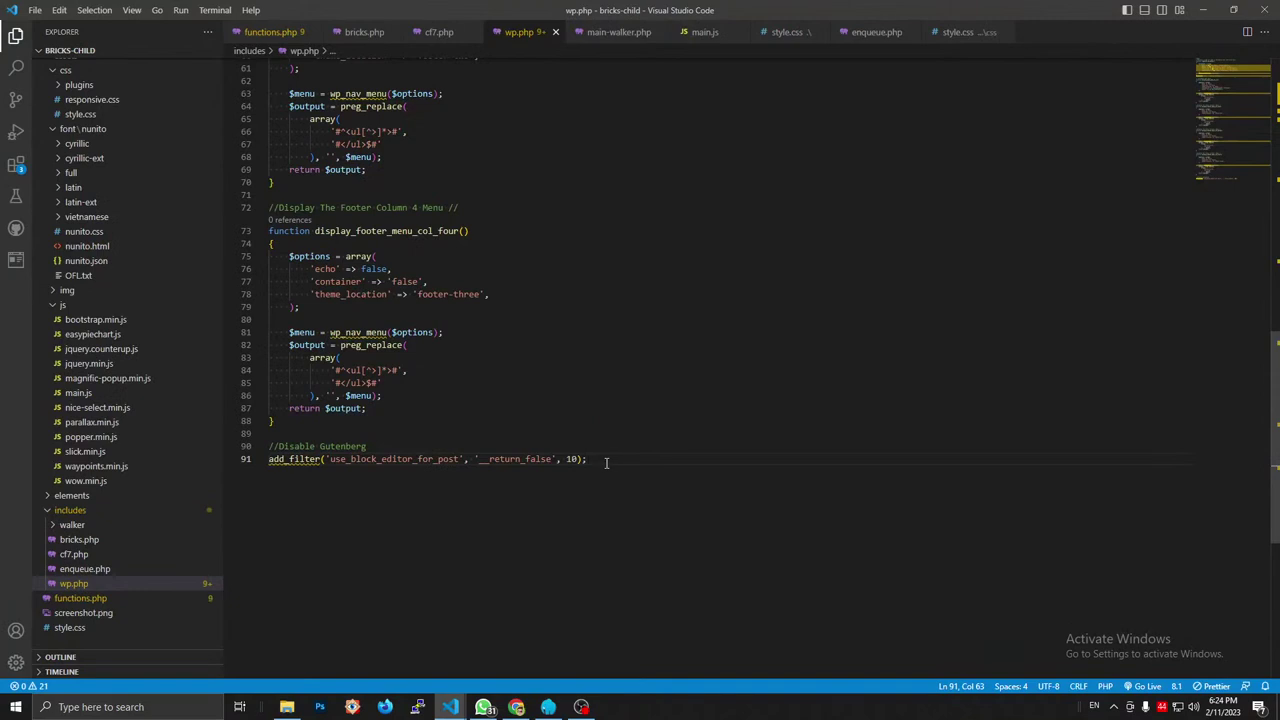
key(Return)
key(Return)
key(ctrl+v)
scroll(592, 479, down, 2)
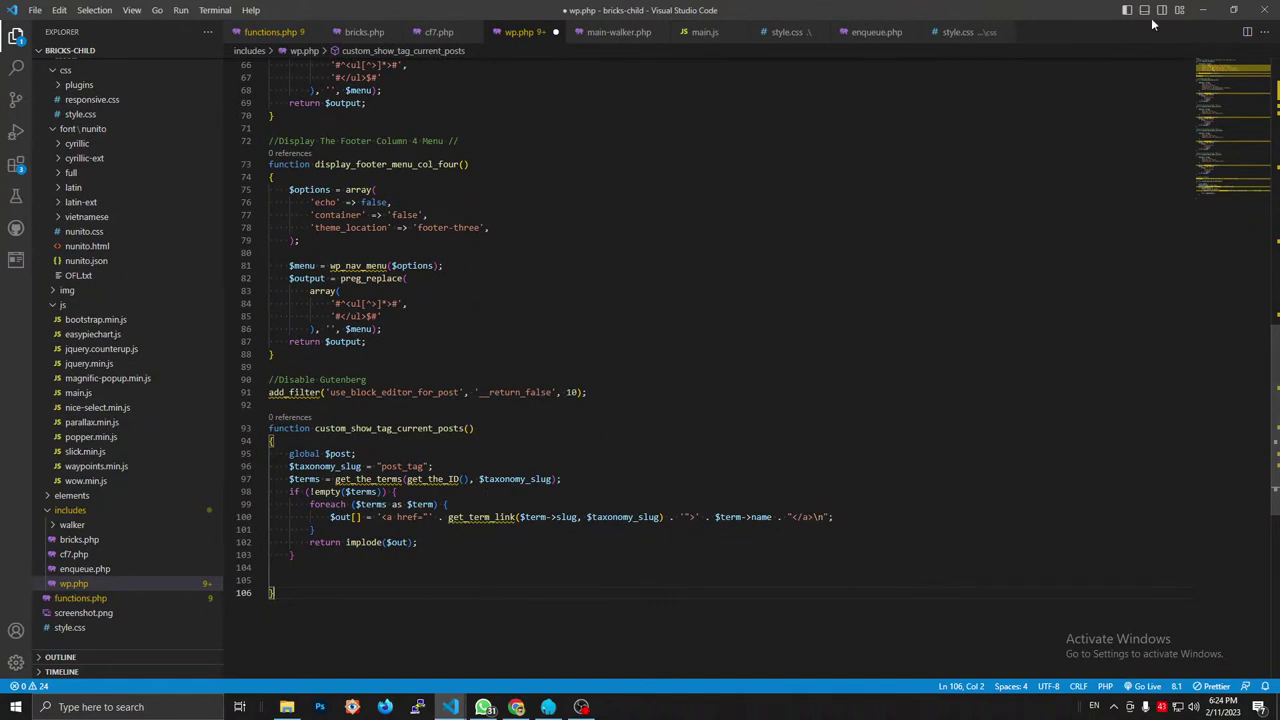
click(1203, 10)
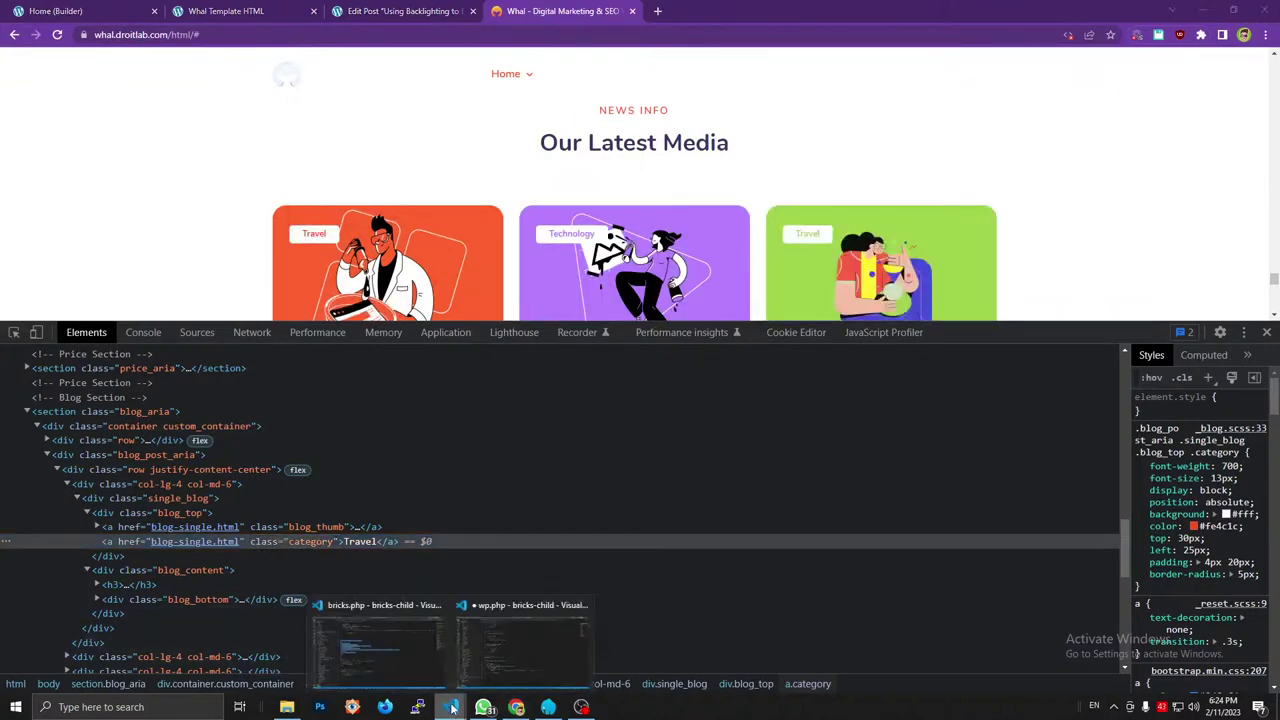
Add class="category" to the term link on line 176 of bricks.php and save.
click(379, 645)
click(448, 358)
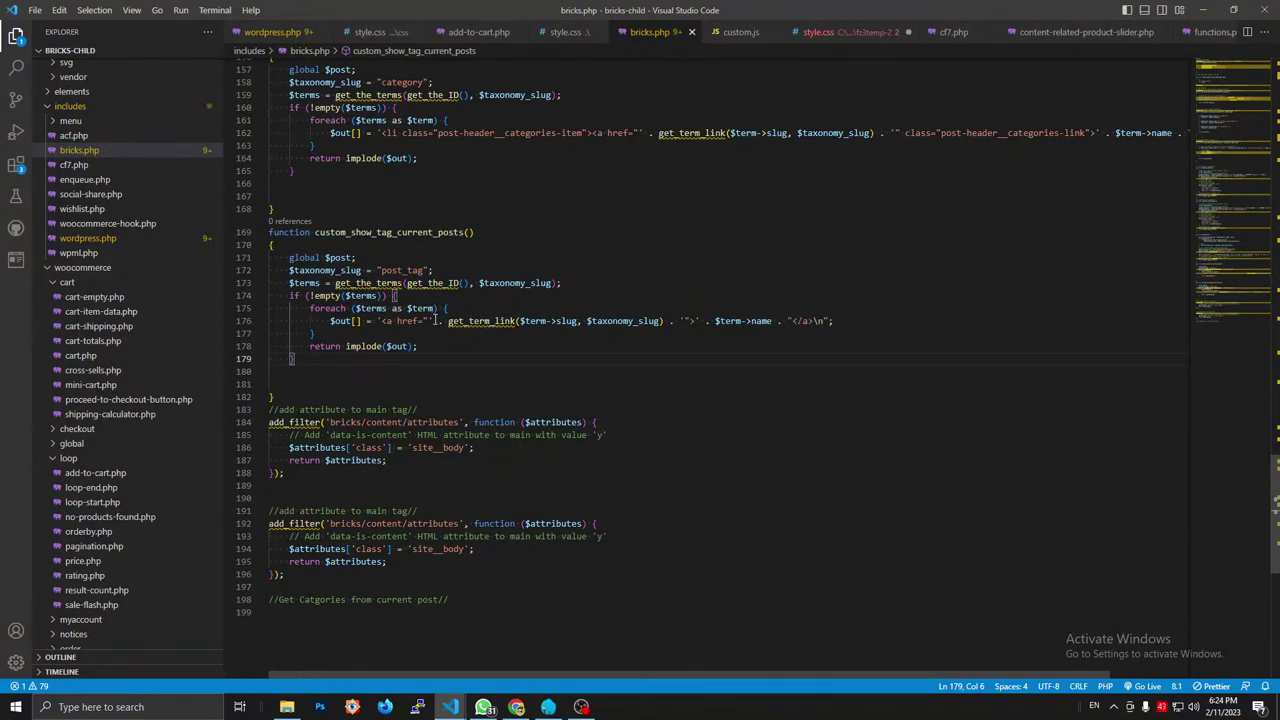
click(688, 321)
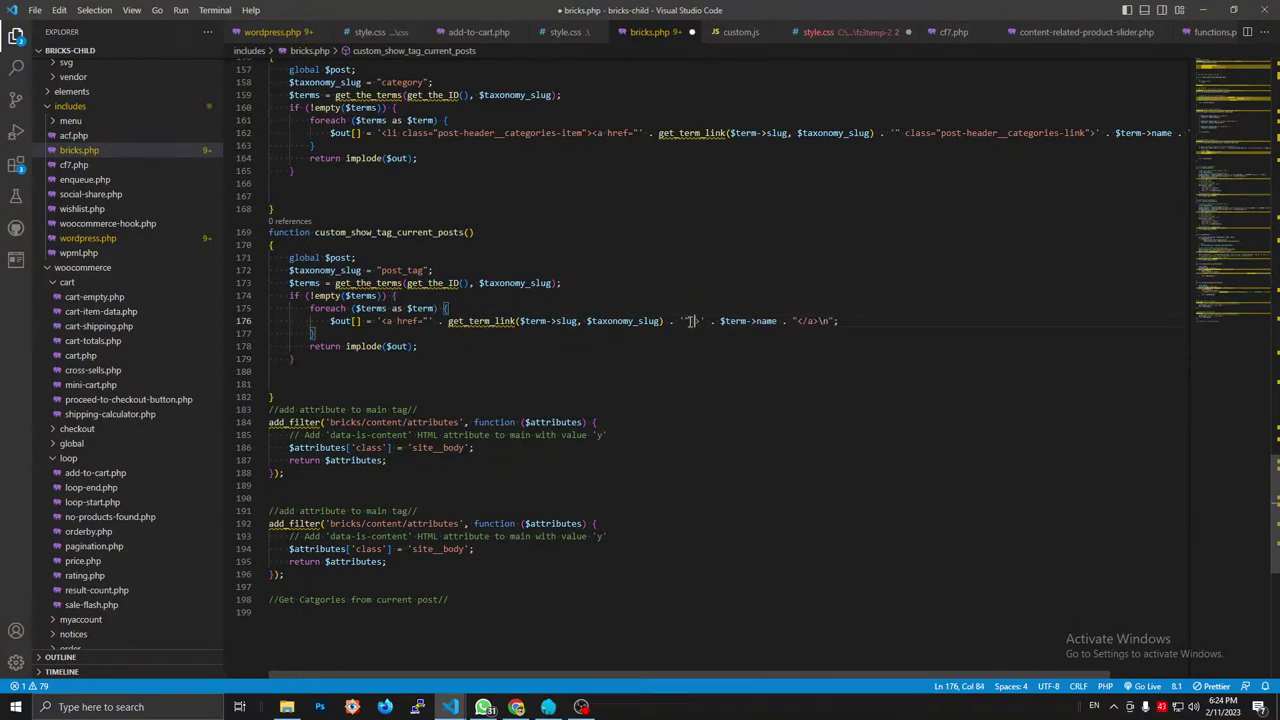
text(class=")
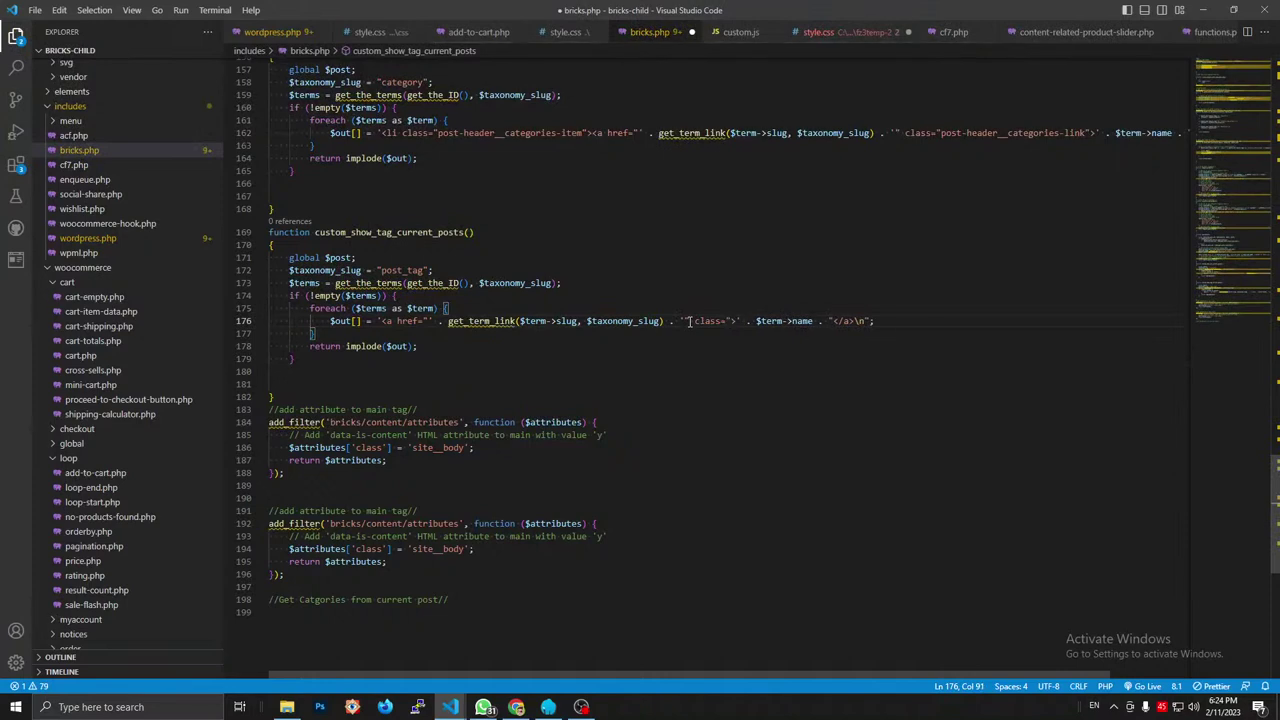
text("category)
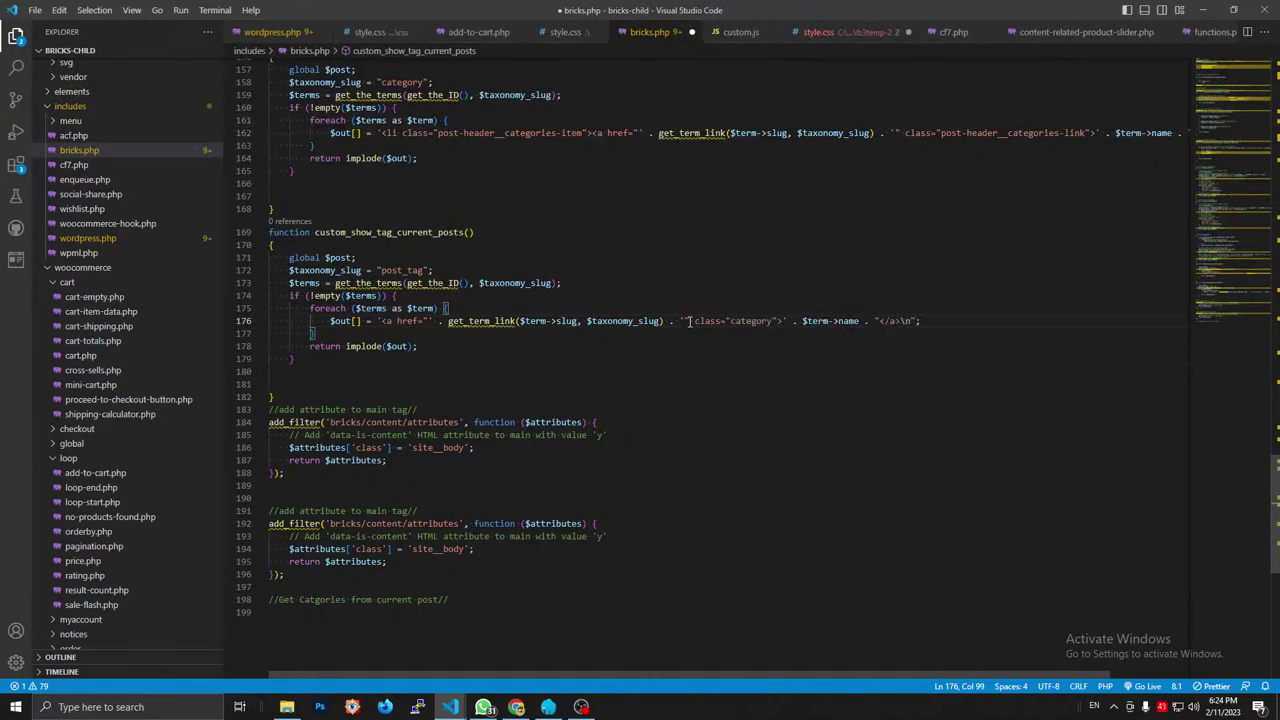
key(ctrl+s)
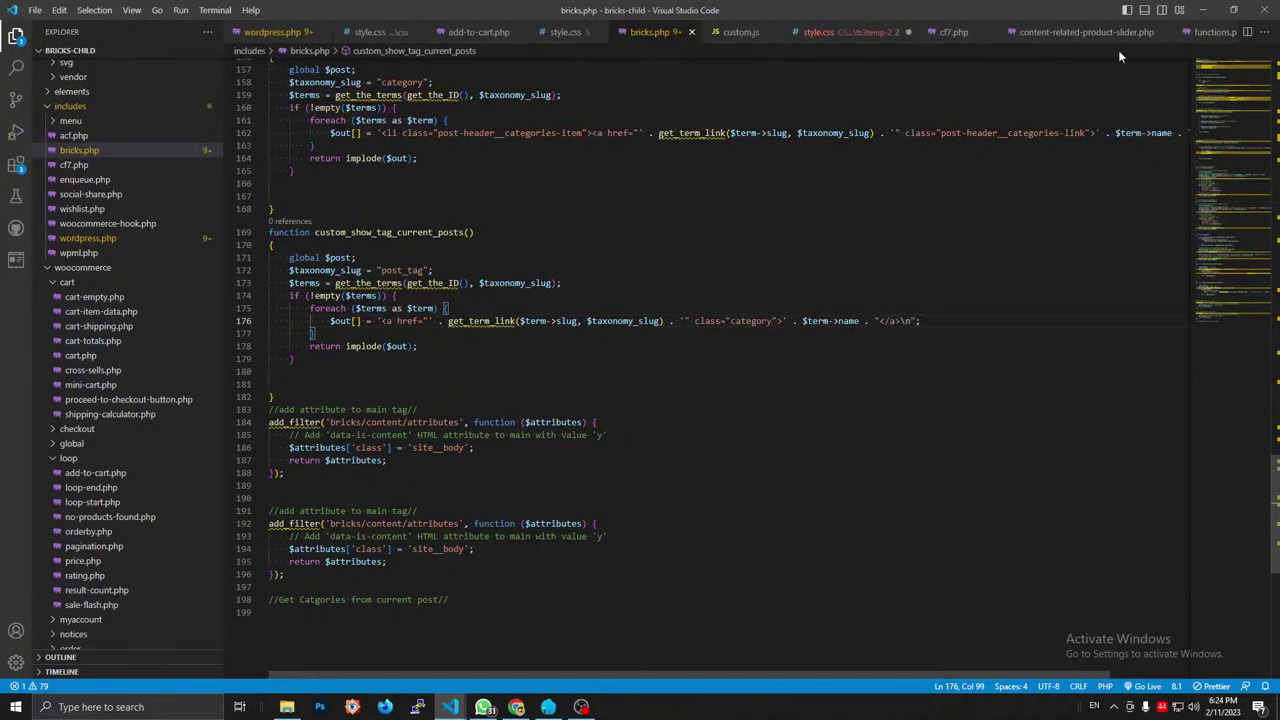
Review the Bricks builder, Edit Post and Whal template tabs in Chrome.
key(alt+Tab)
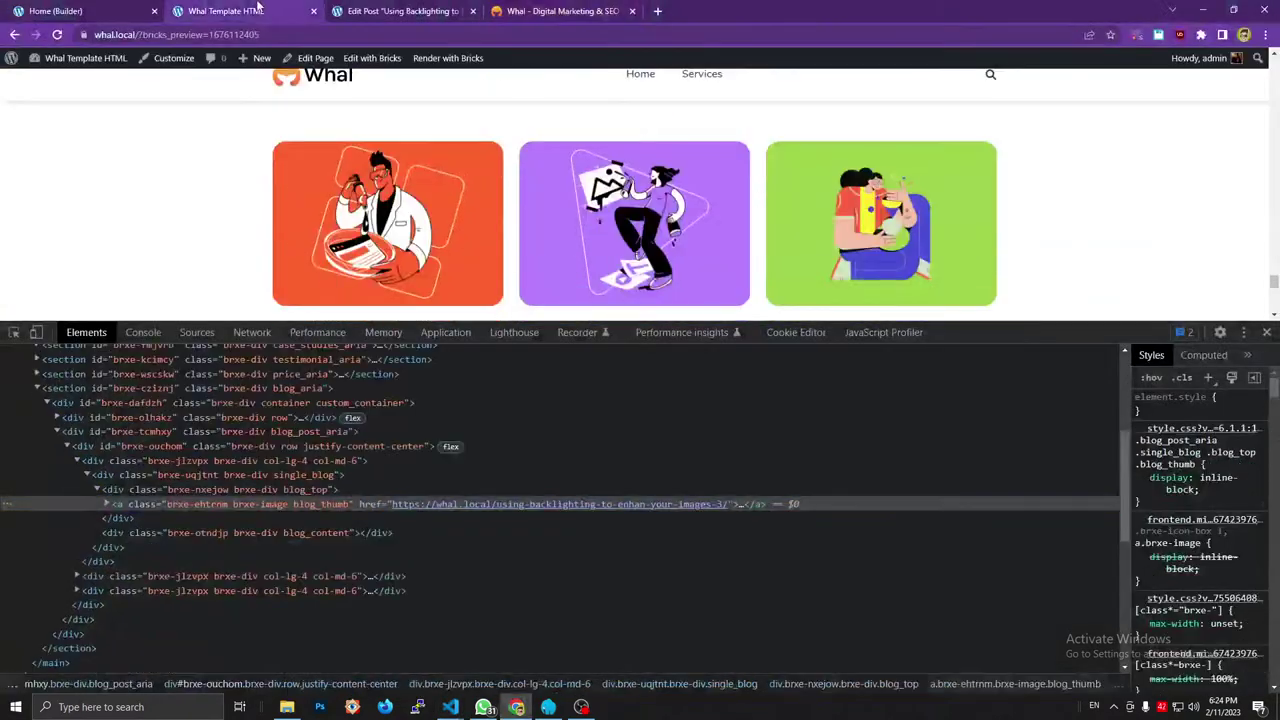
click(60, 11)
click(400, 11)
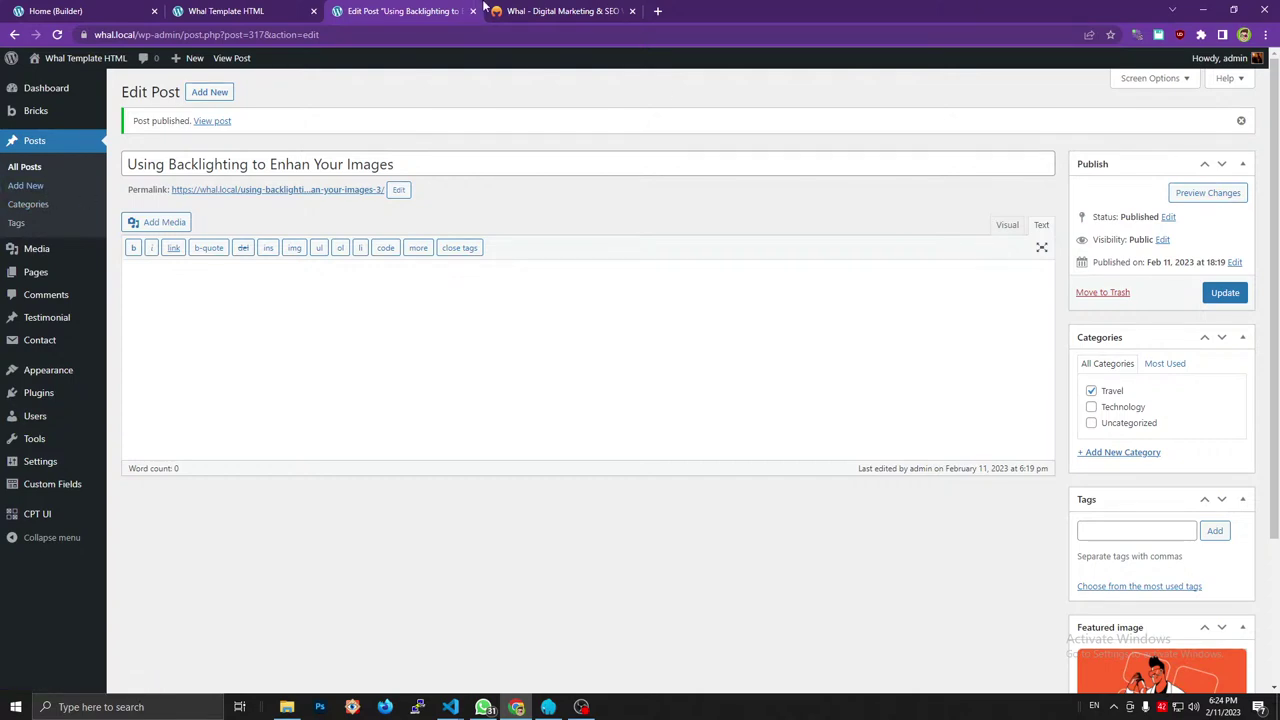
click(540, 12)
Change the taxonomy slug on line 172 from post_tag to category, save, and select the function name.
mouse_move(451, 707)
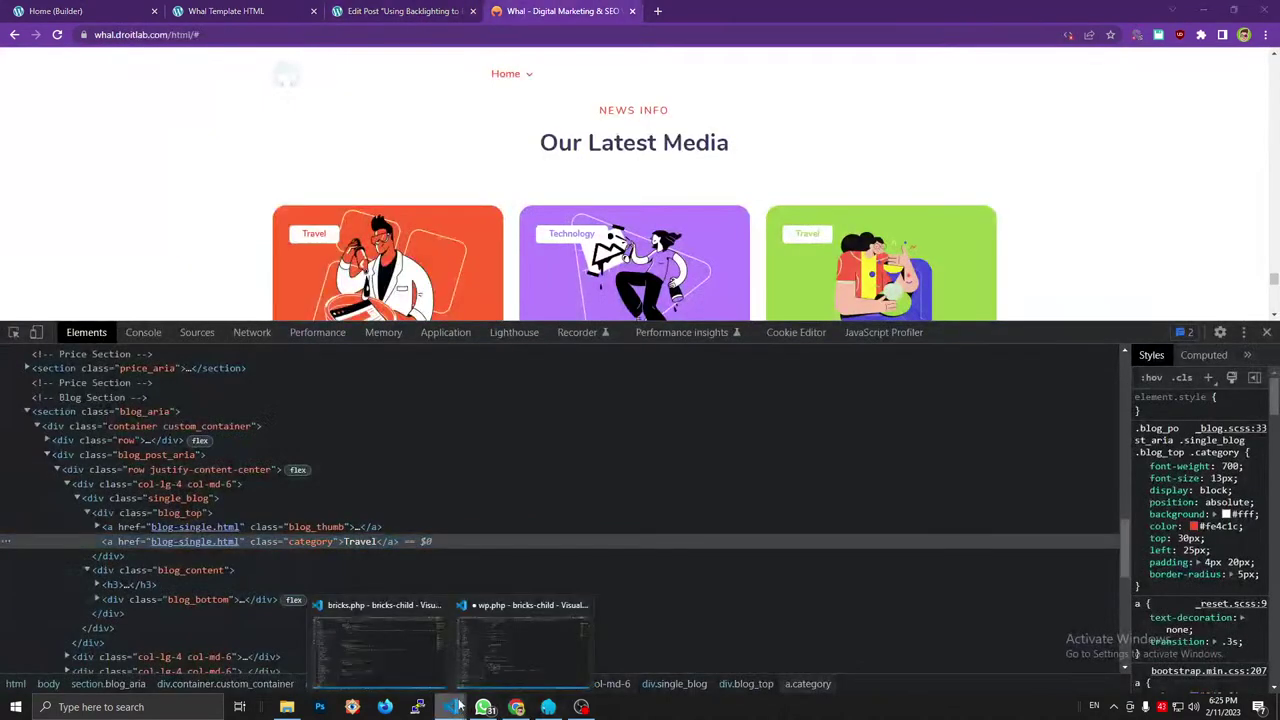
click(482, 649)
click(372, 640)
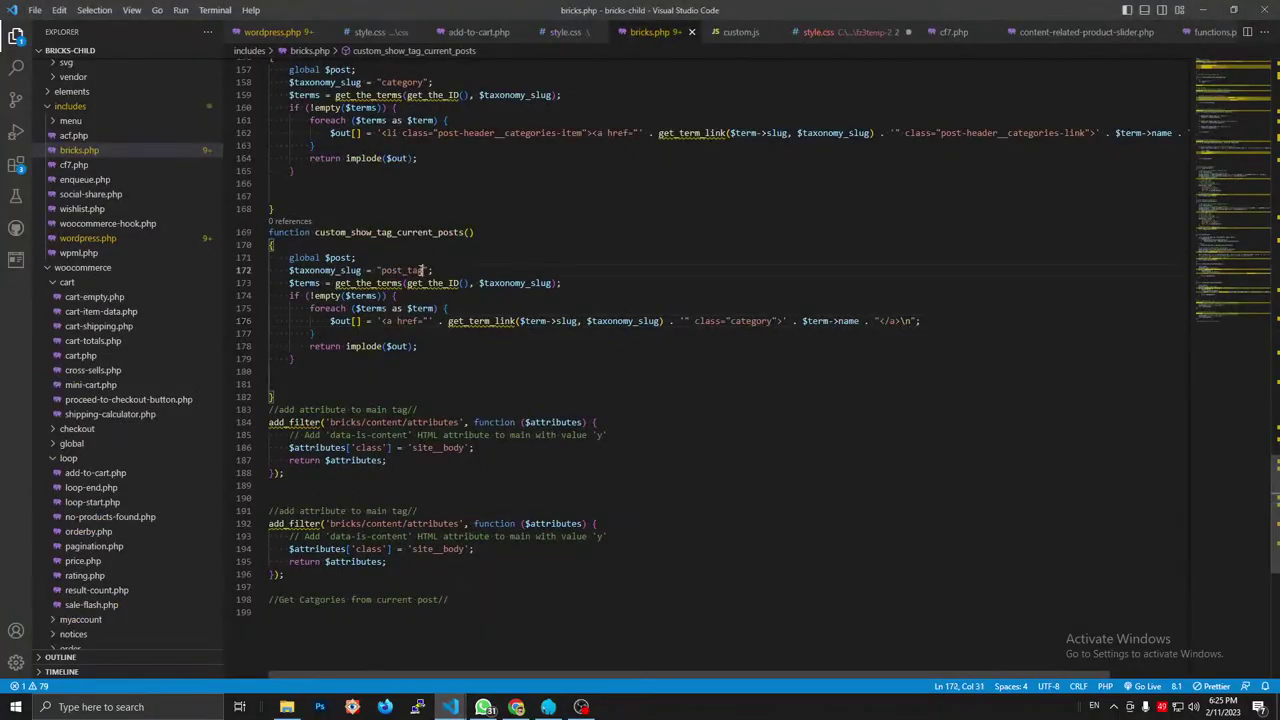
drag(424, 270, 383, 271)
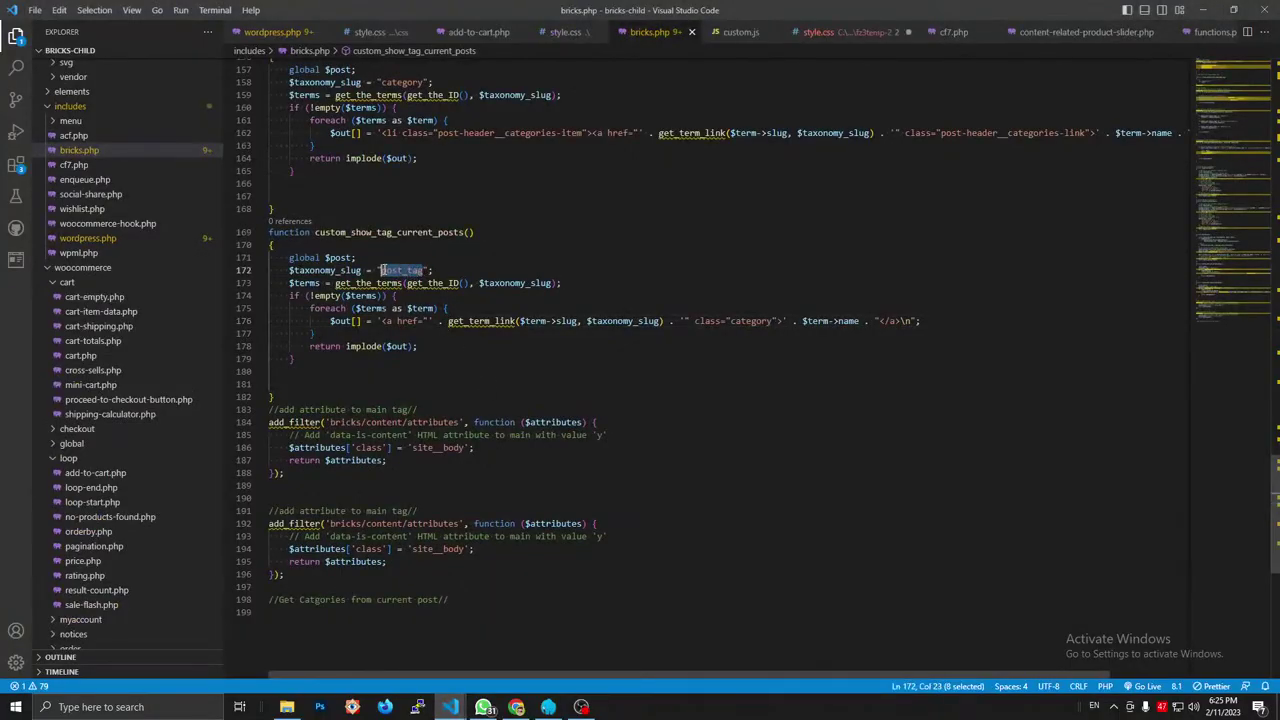
text(category)
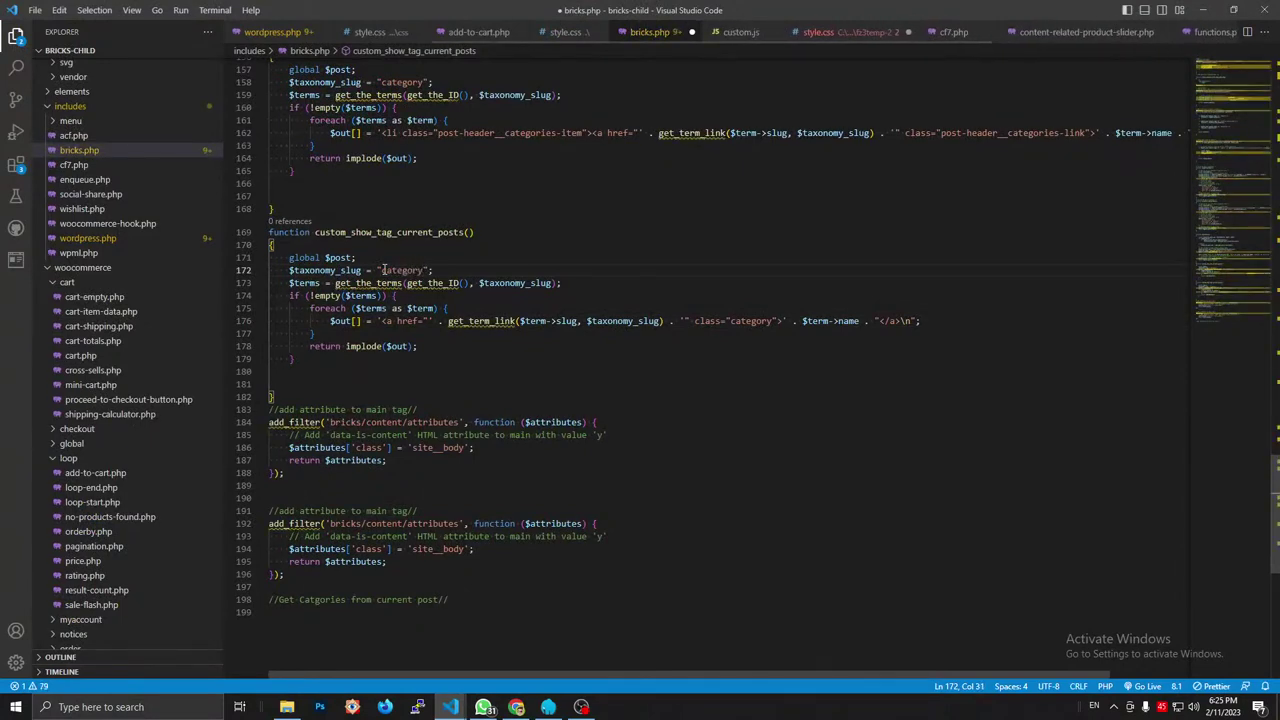
key(ctrl+s)
drag(316, 232, 463, 233)
key(ctrl+c)
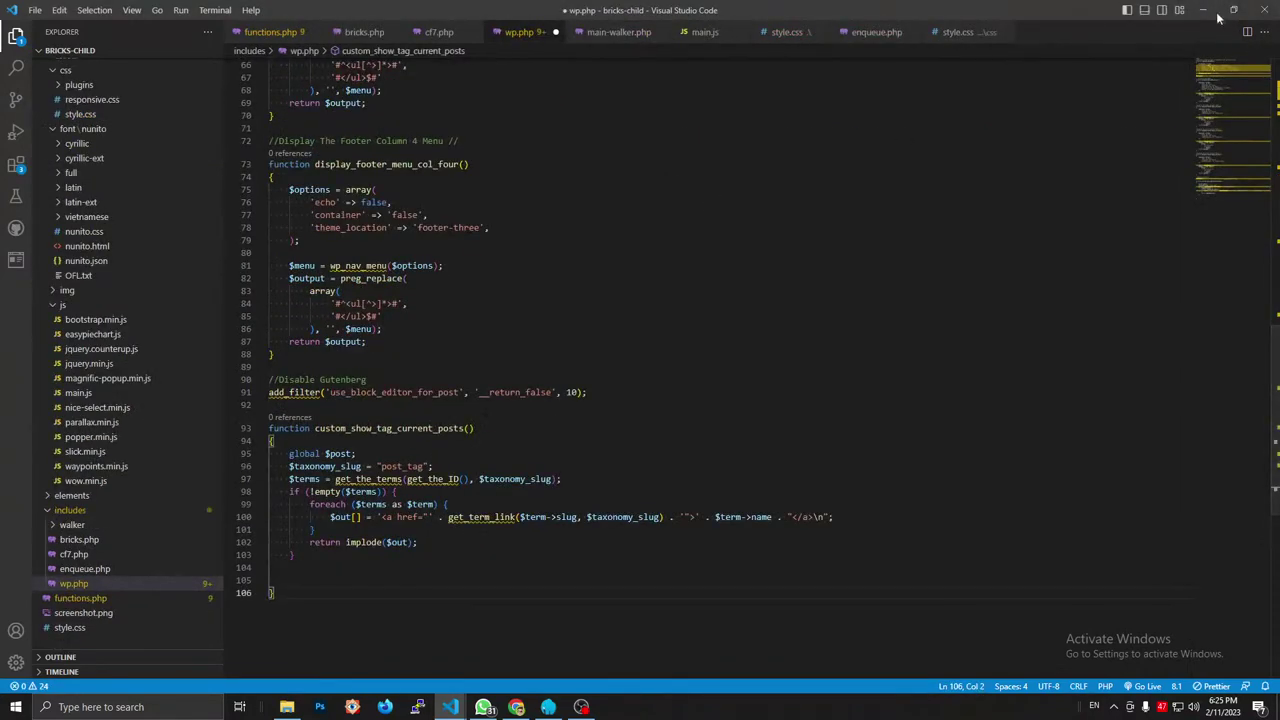
click(1205, 9)
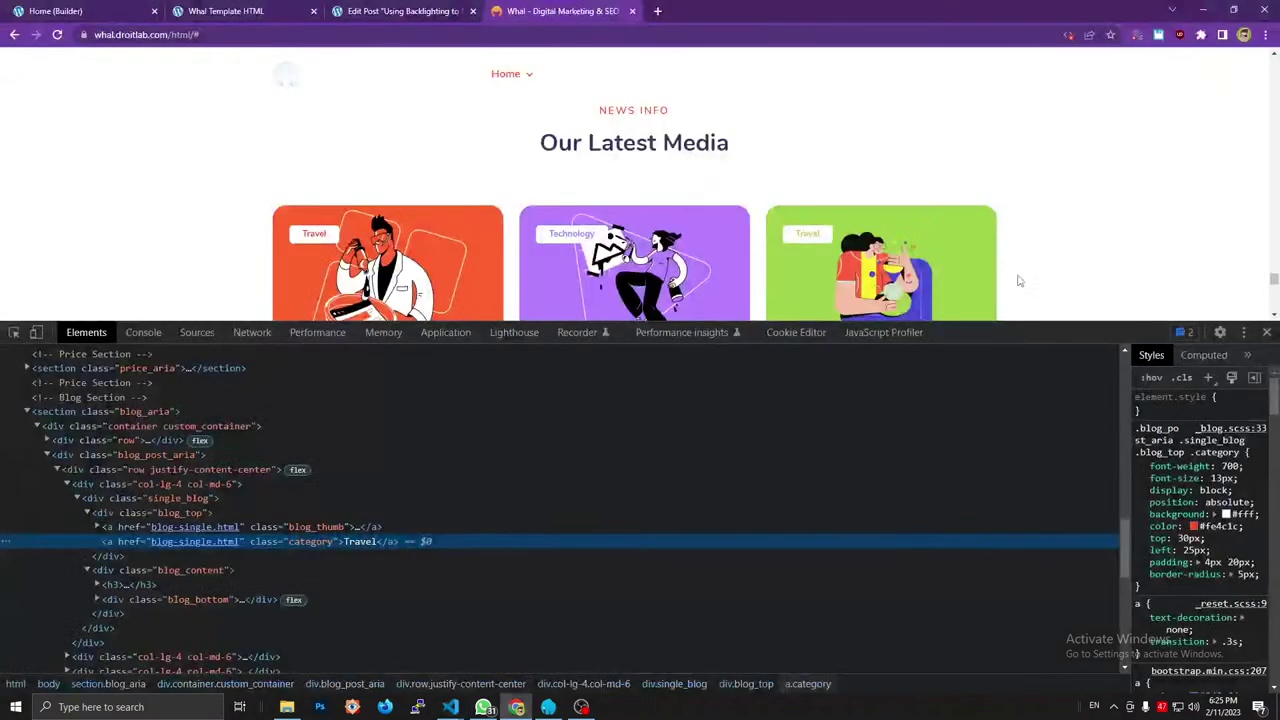
Add a Basic Text element after the card image containing {echo:custom_show_tag_current_posts} and save.
click(298, 10)
click(104, 10)
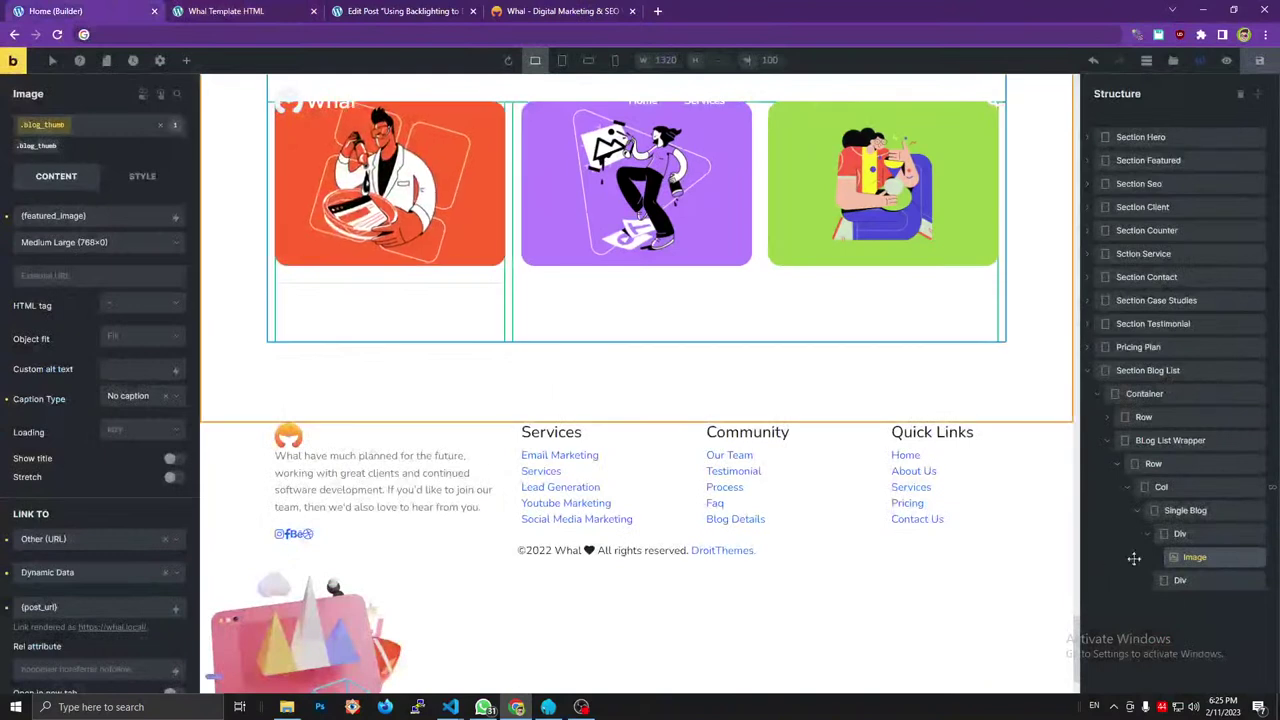
click(186, 60)
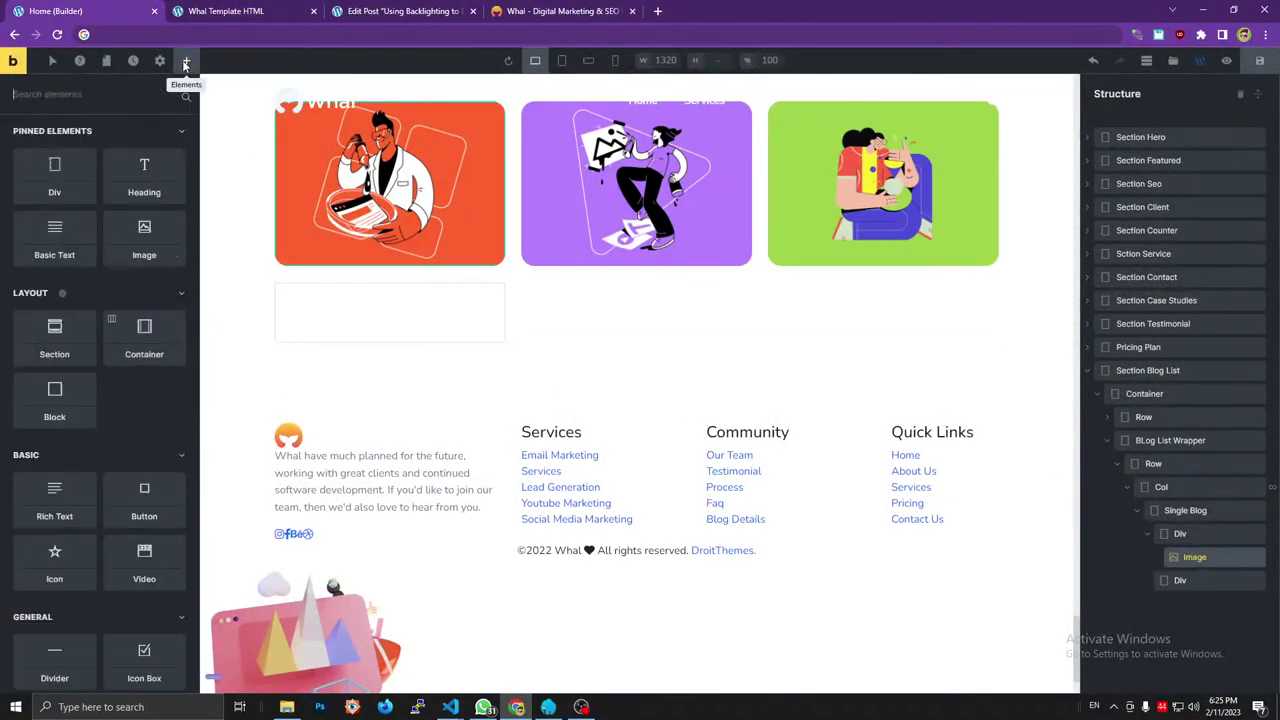
drag(75, 243, 1190, 583)
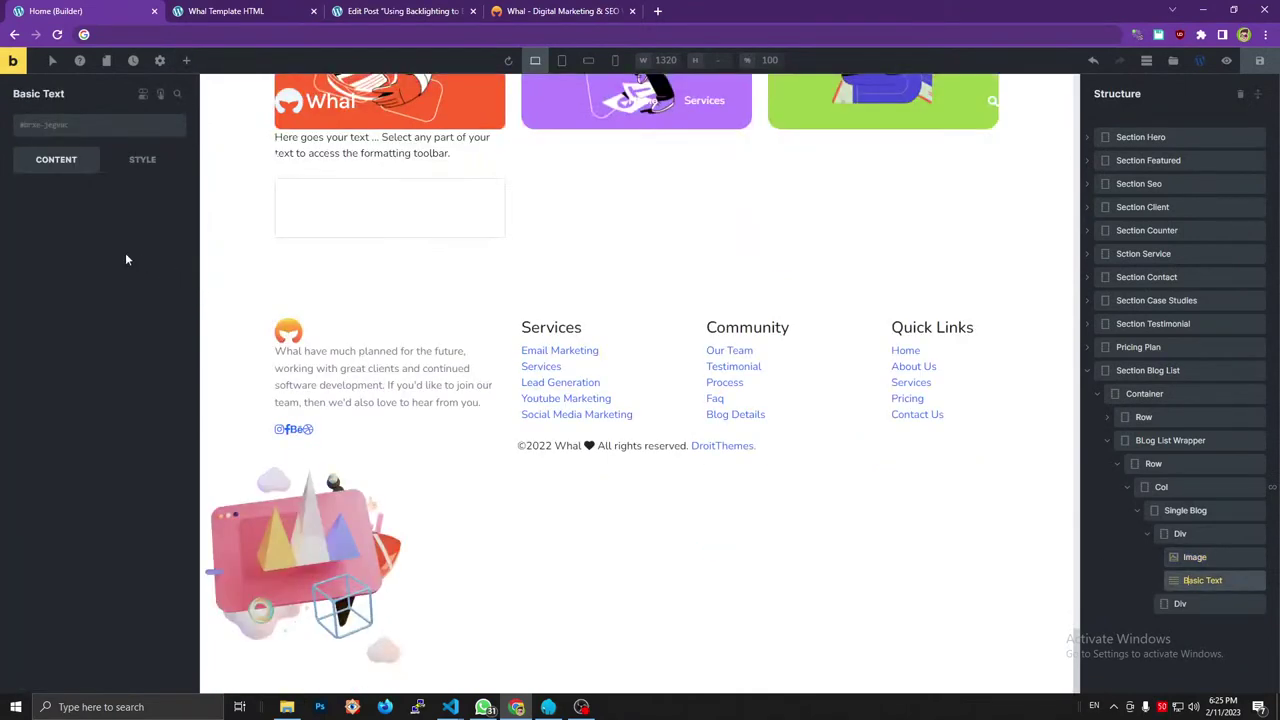
triple_click(117, 241)
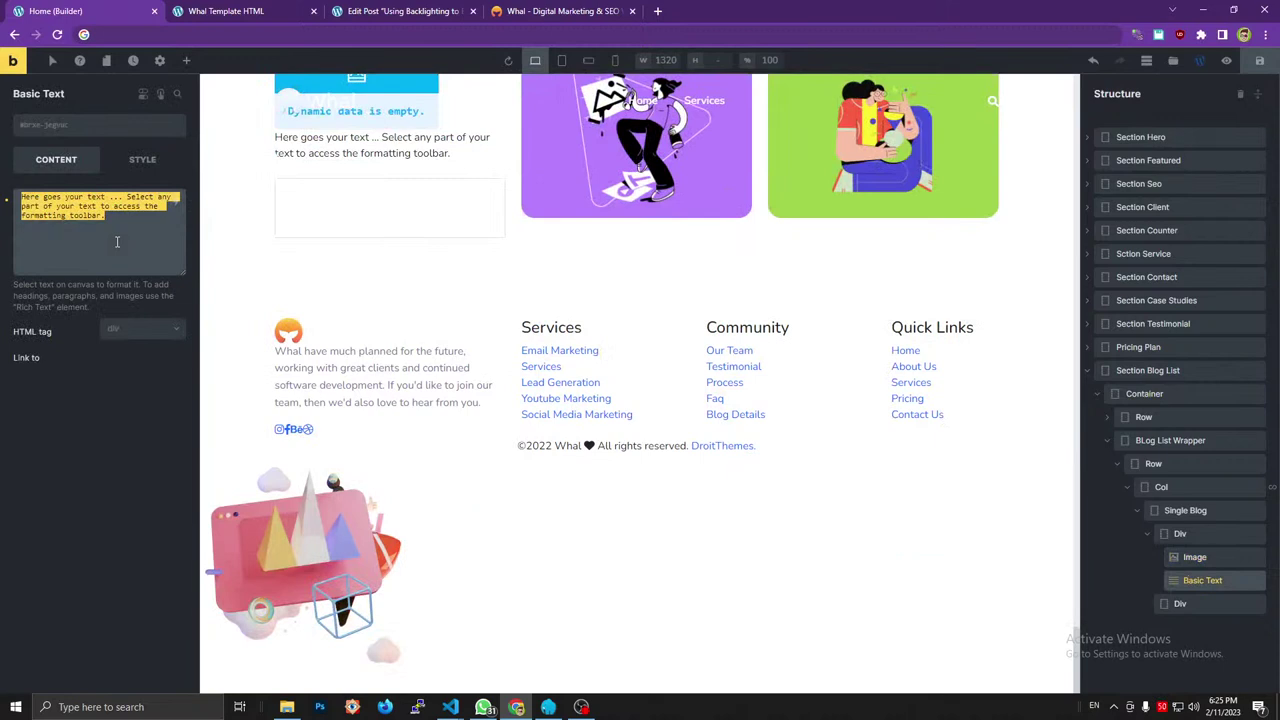
text({)
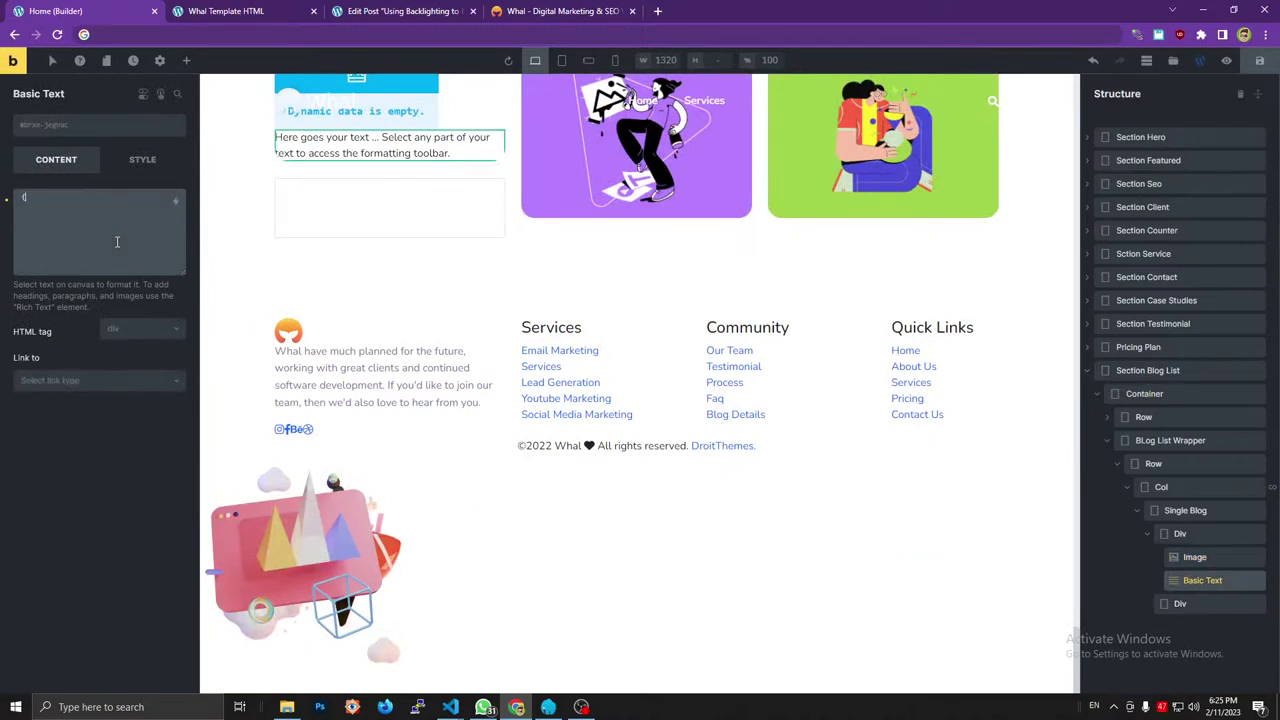
text(echo:)
key(ctrl+v)
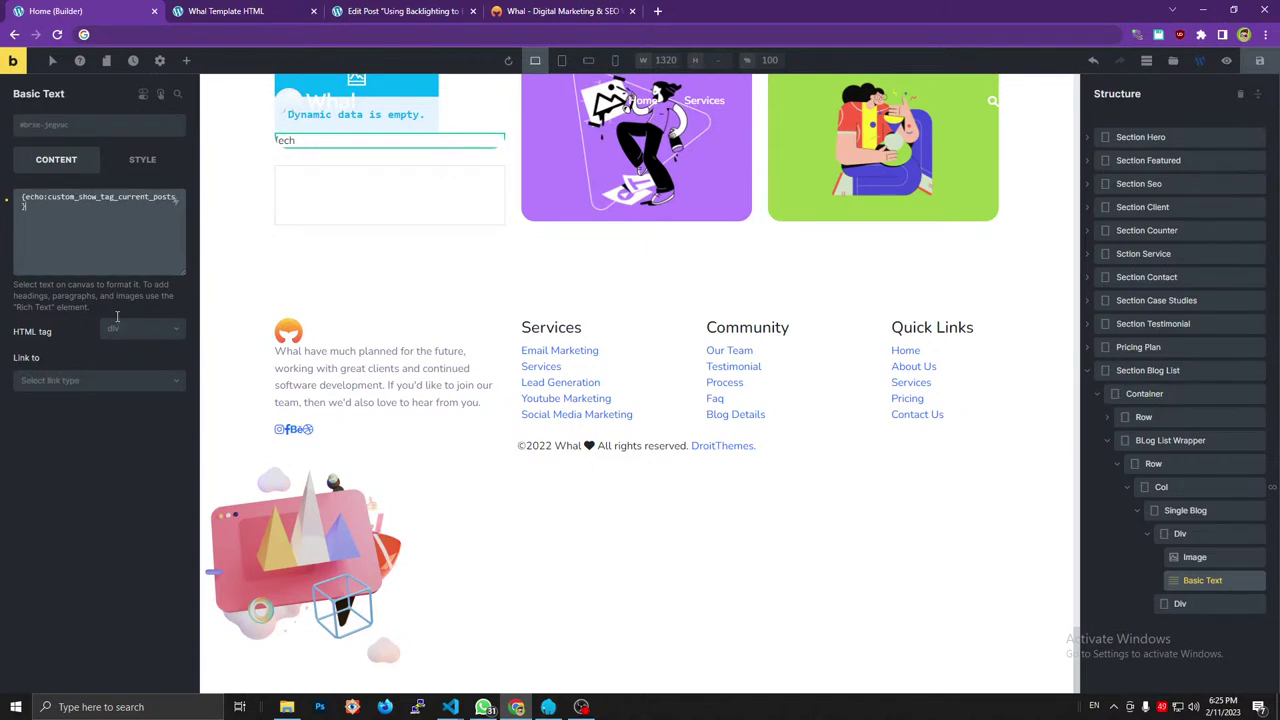
click(1259, 62)
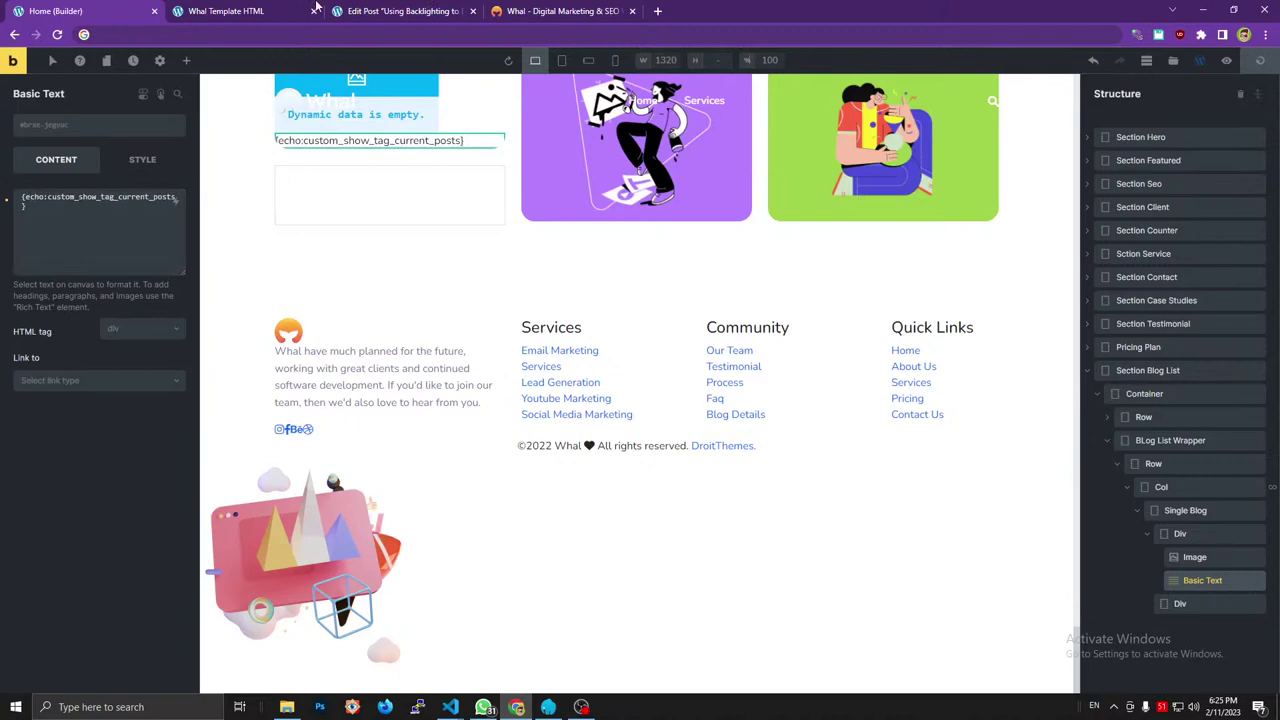
mouse_move(316, 8)
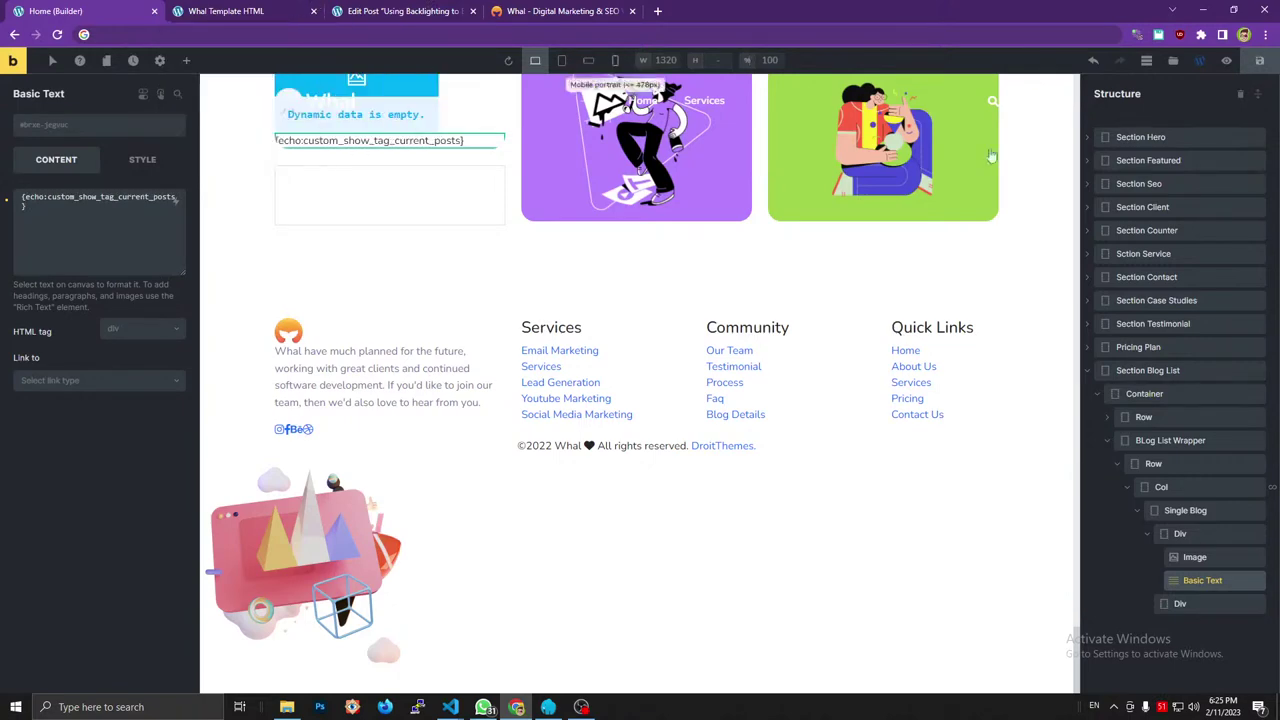
Reload the local preview and inspect the card's new, still empty Basic Text div.
click(316, 8)
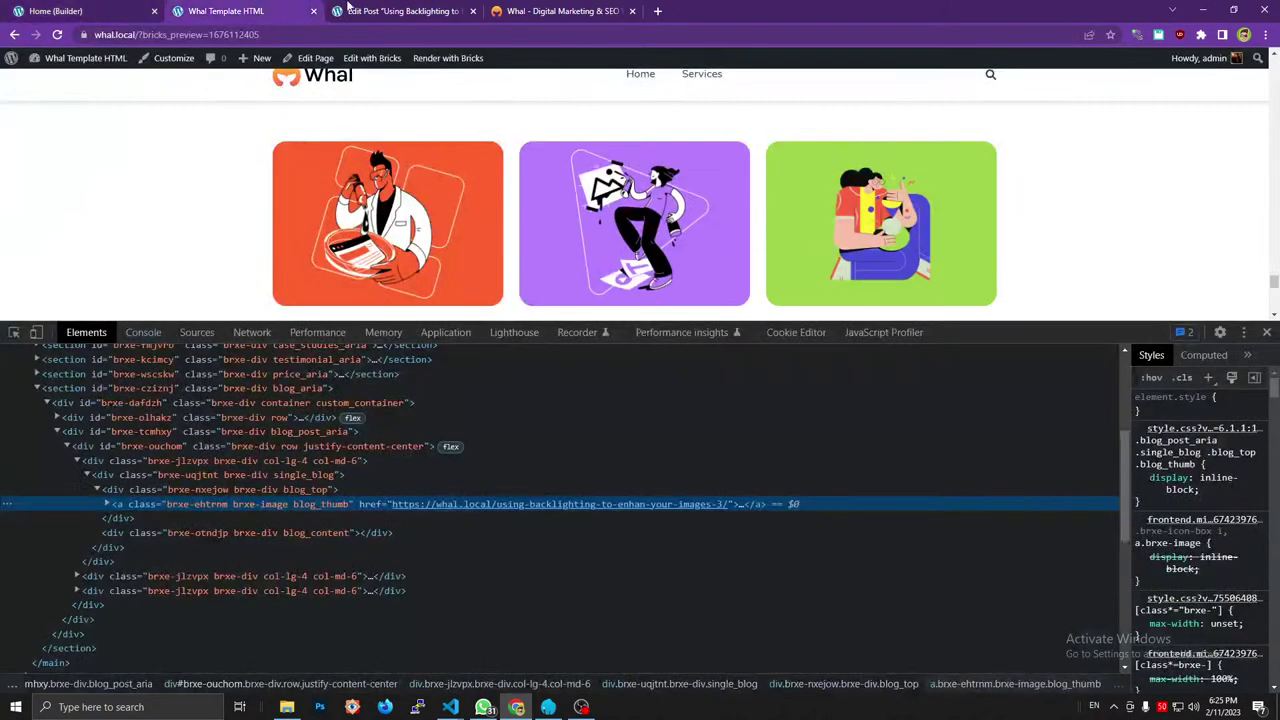
click(388, 222)
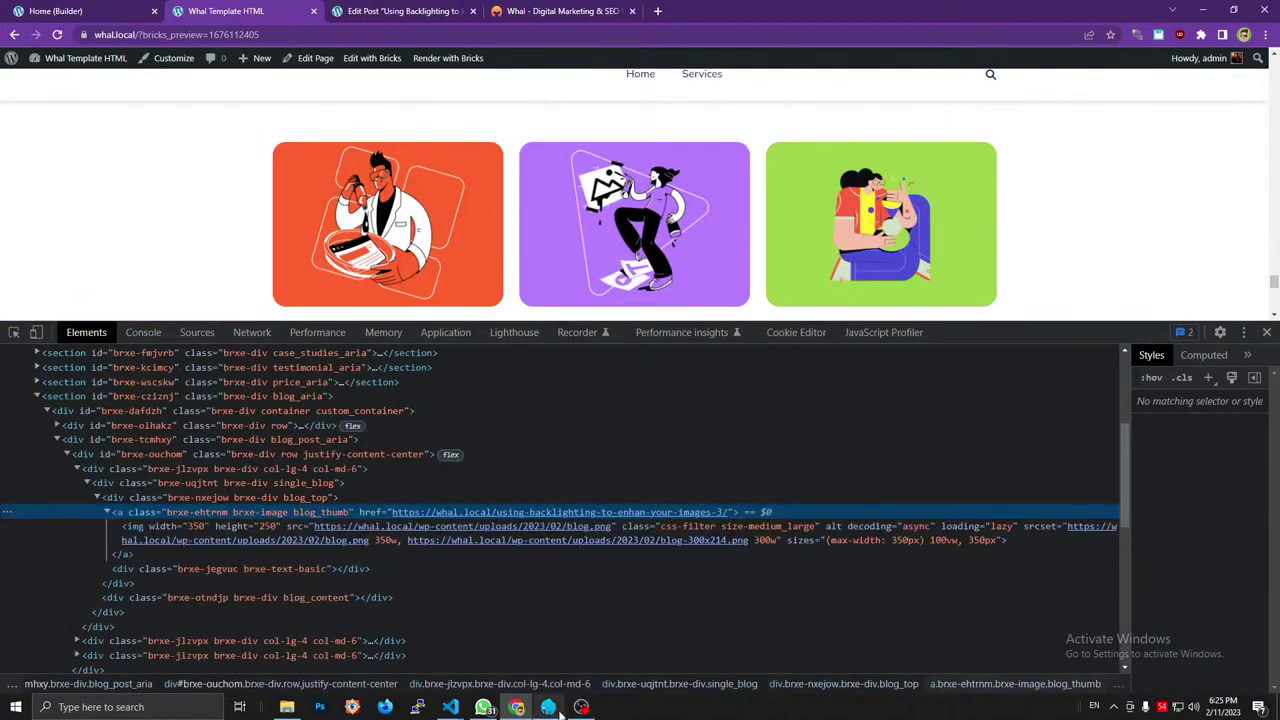
mouse_move(457, 710)
click(504, 657)
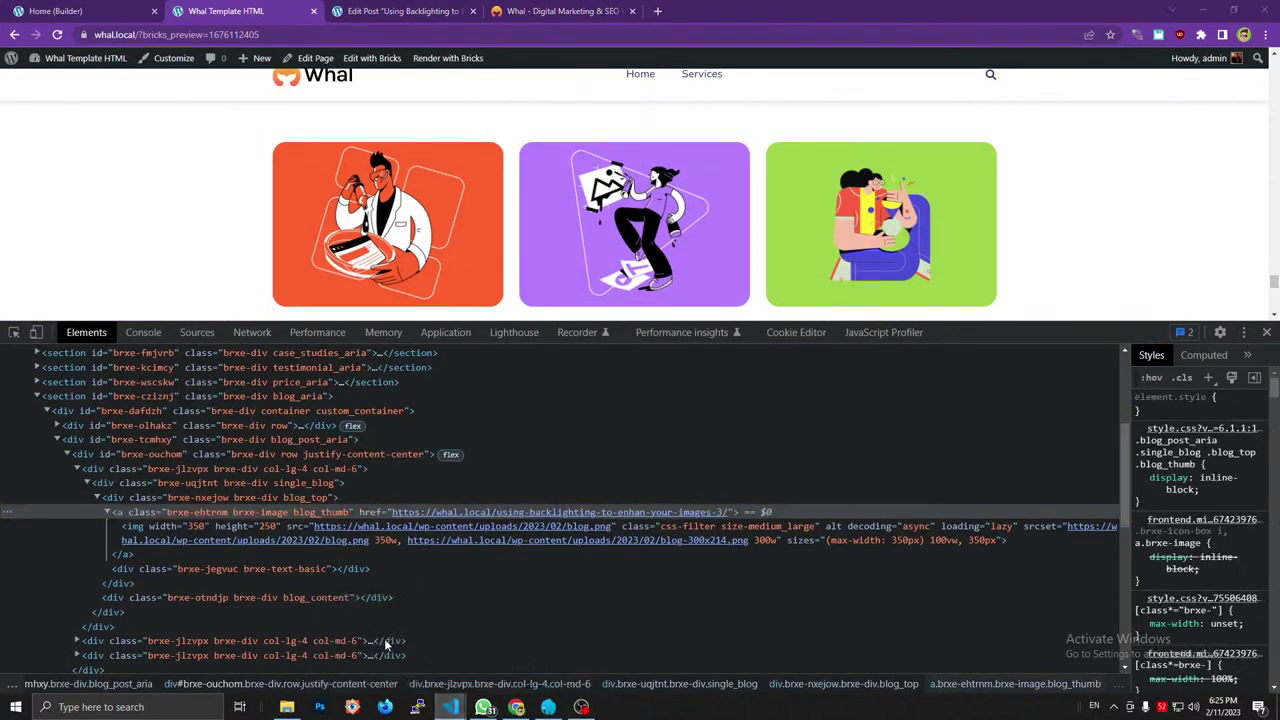
Switch between the editor windows and reload the browser preview.
mouse_move(450, 707)
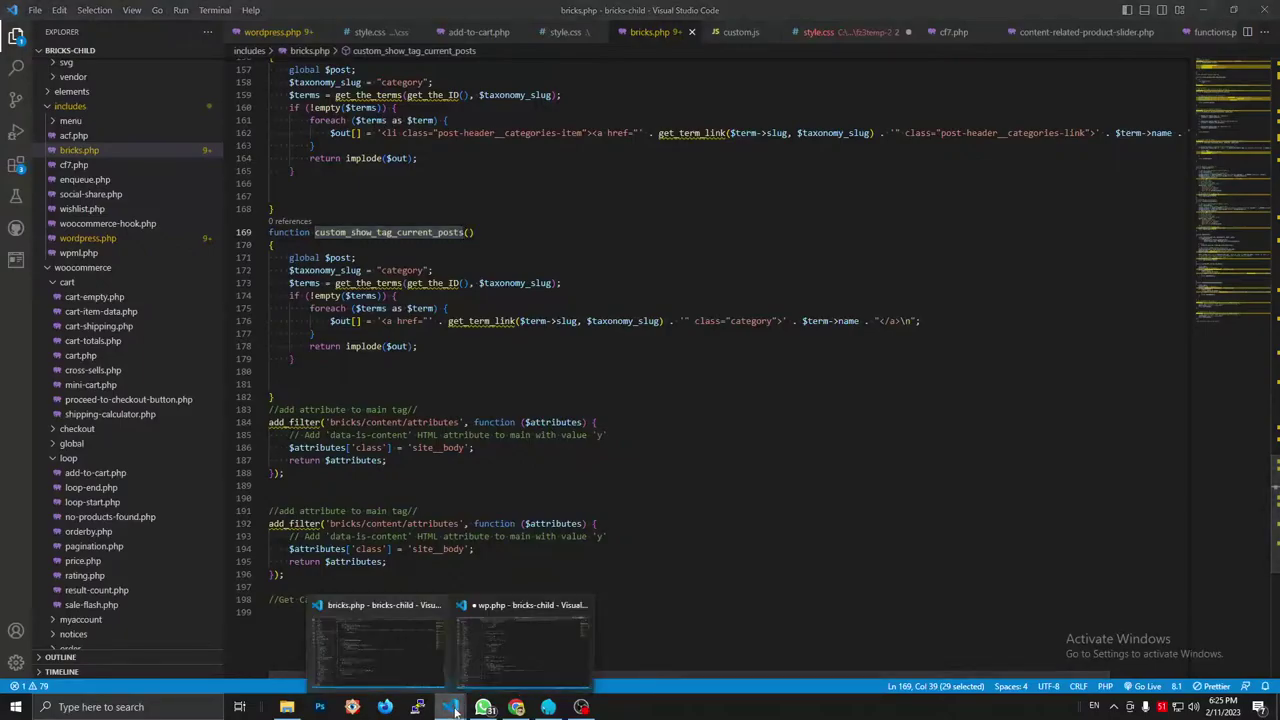
click(520, 655)
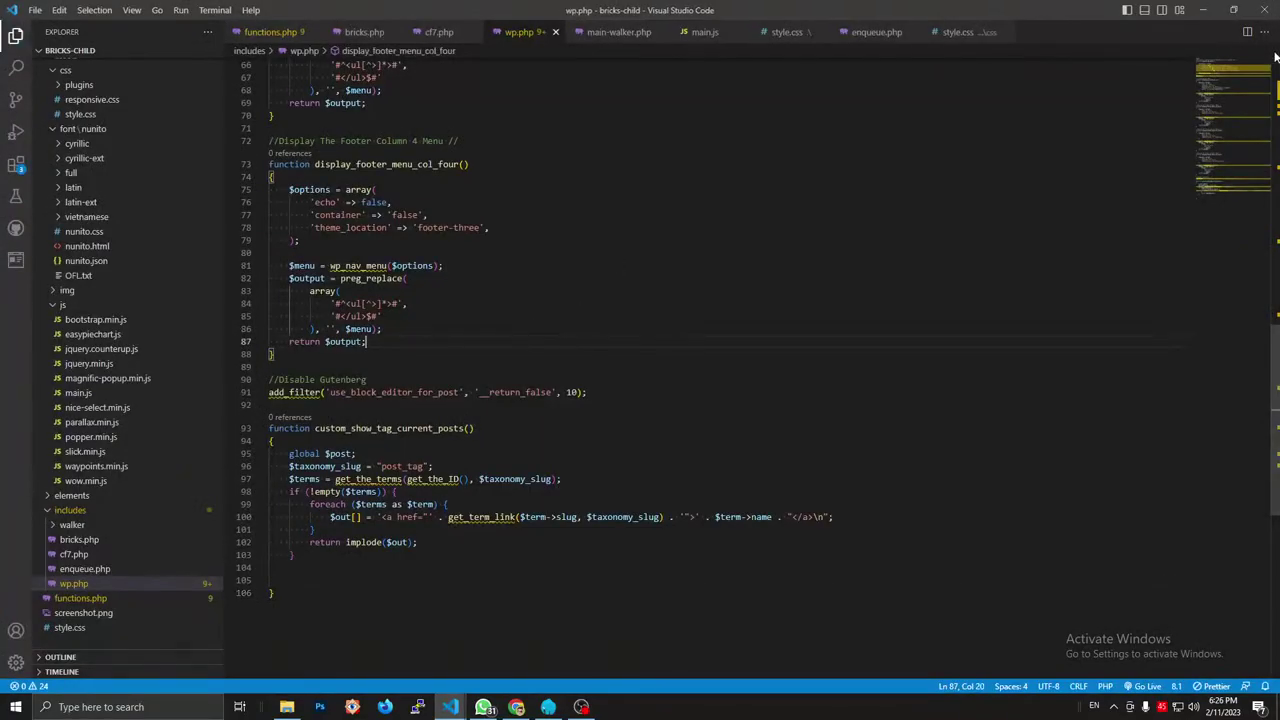
key(alt+Tab)
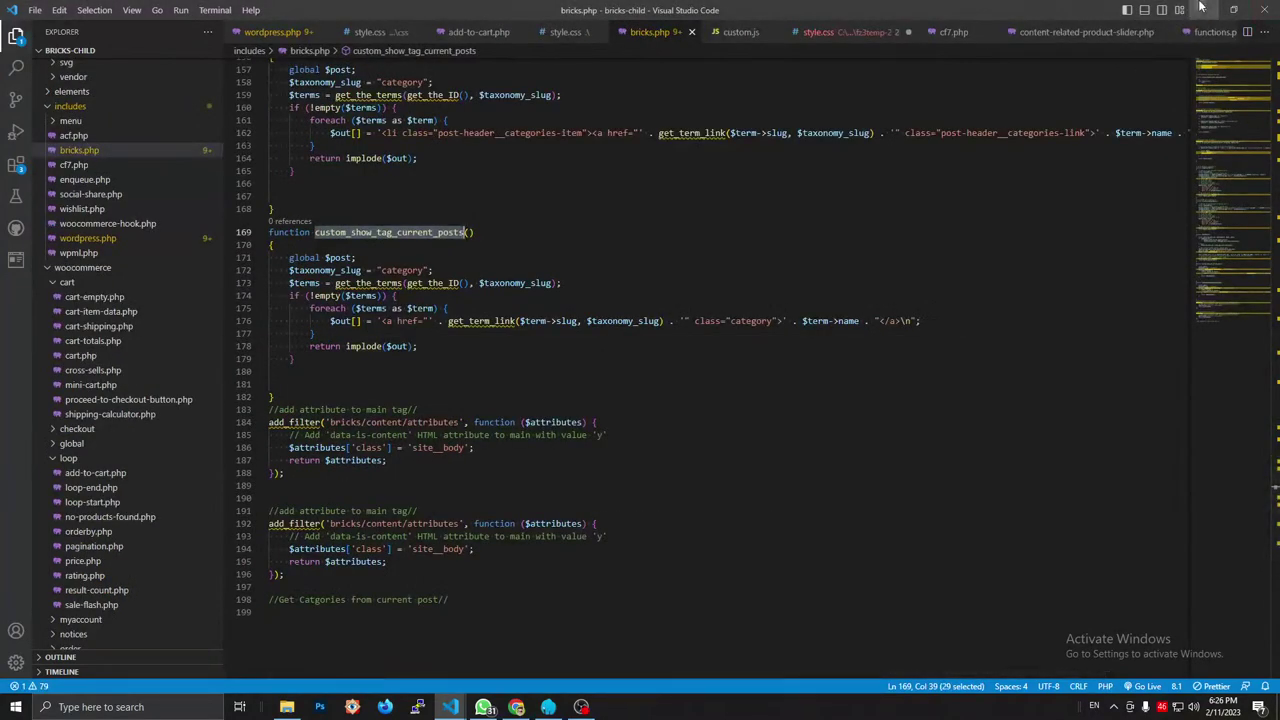
key(alt+Tab)
key(F5)
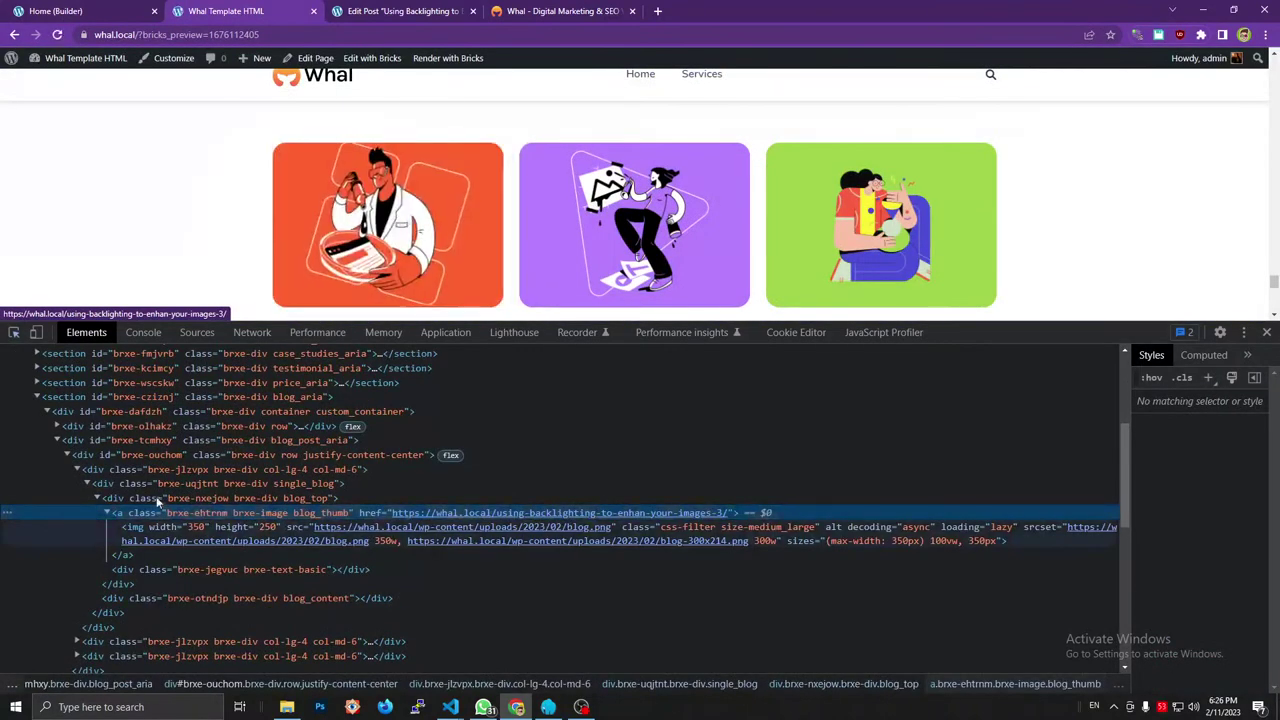
key(ctrl+shift+Tab)
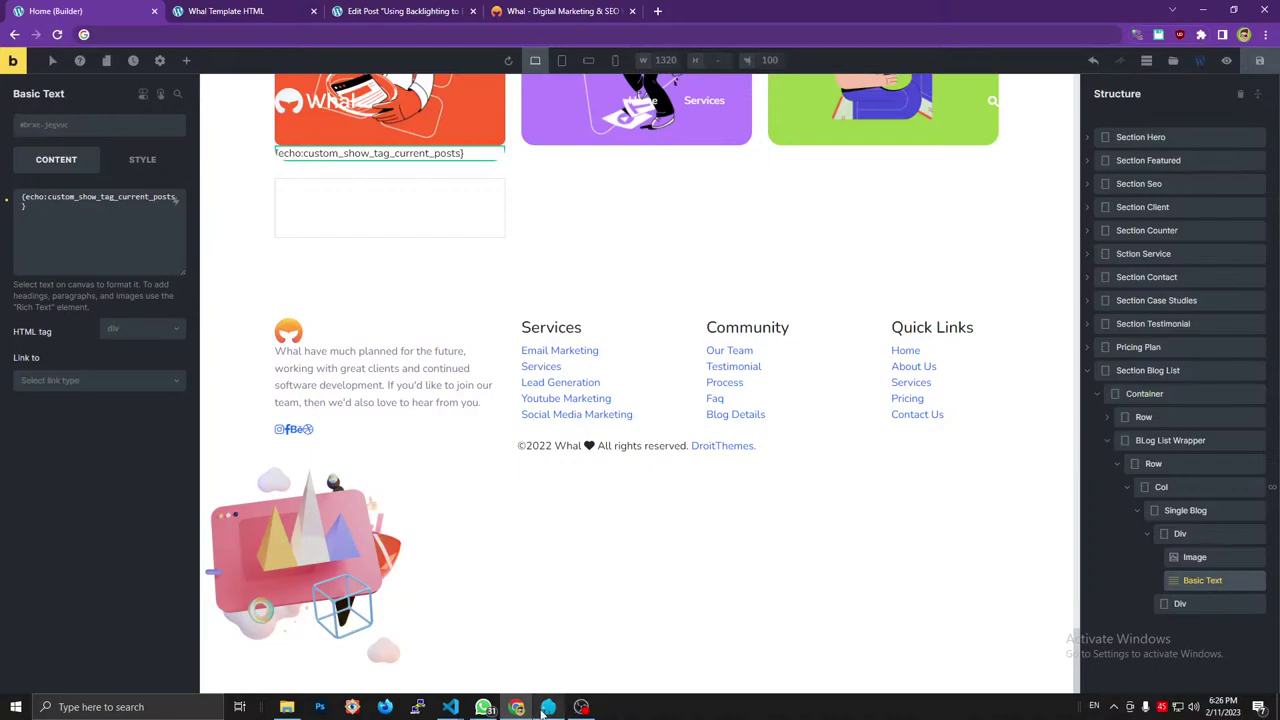
Select $taxonomy_slug on line 96 of wp.php, which still uses post_tag.
click(503, 651)
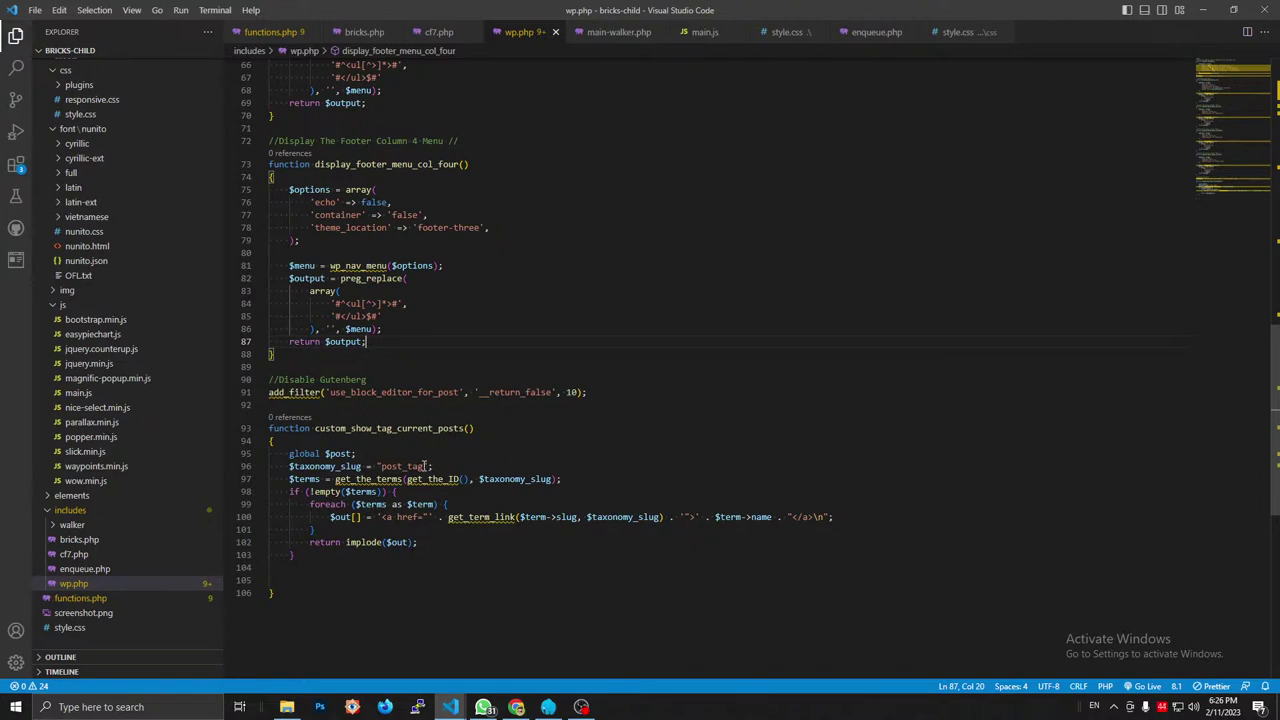
click(425, 466)
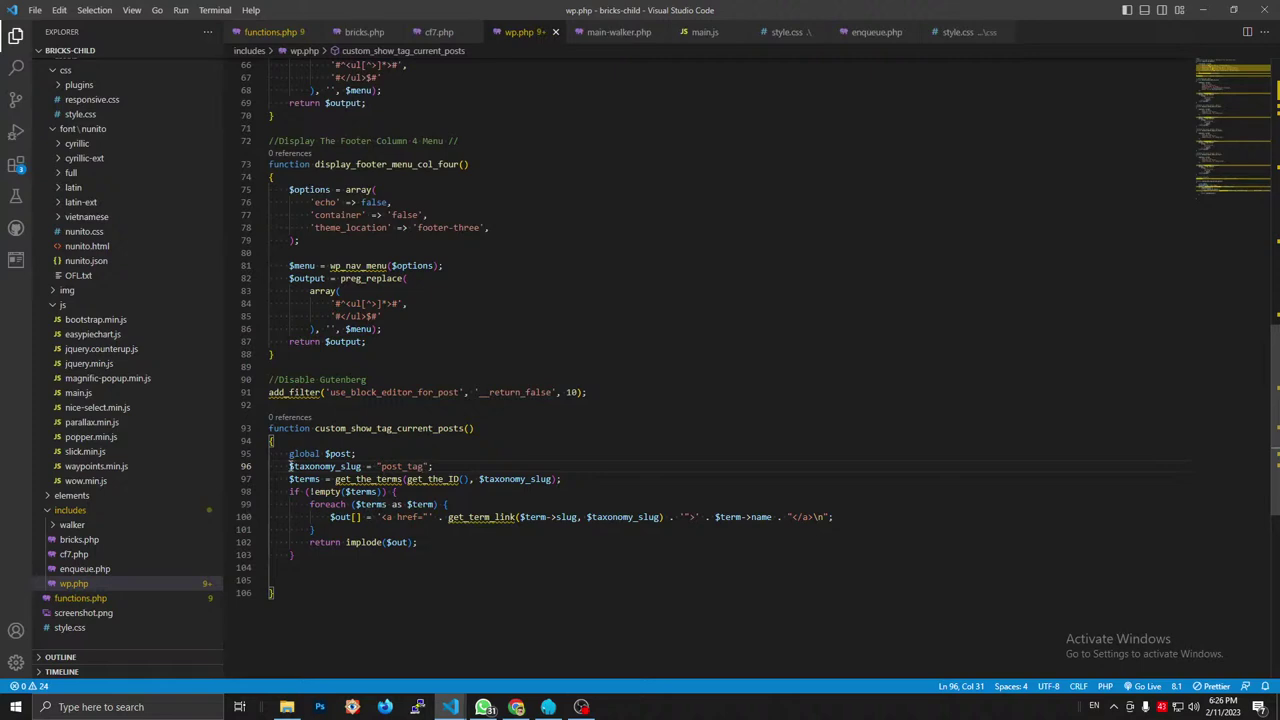
drag(290, 466, 362, 467)
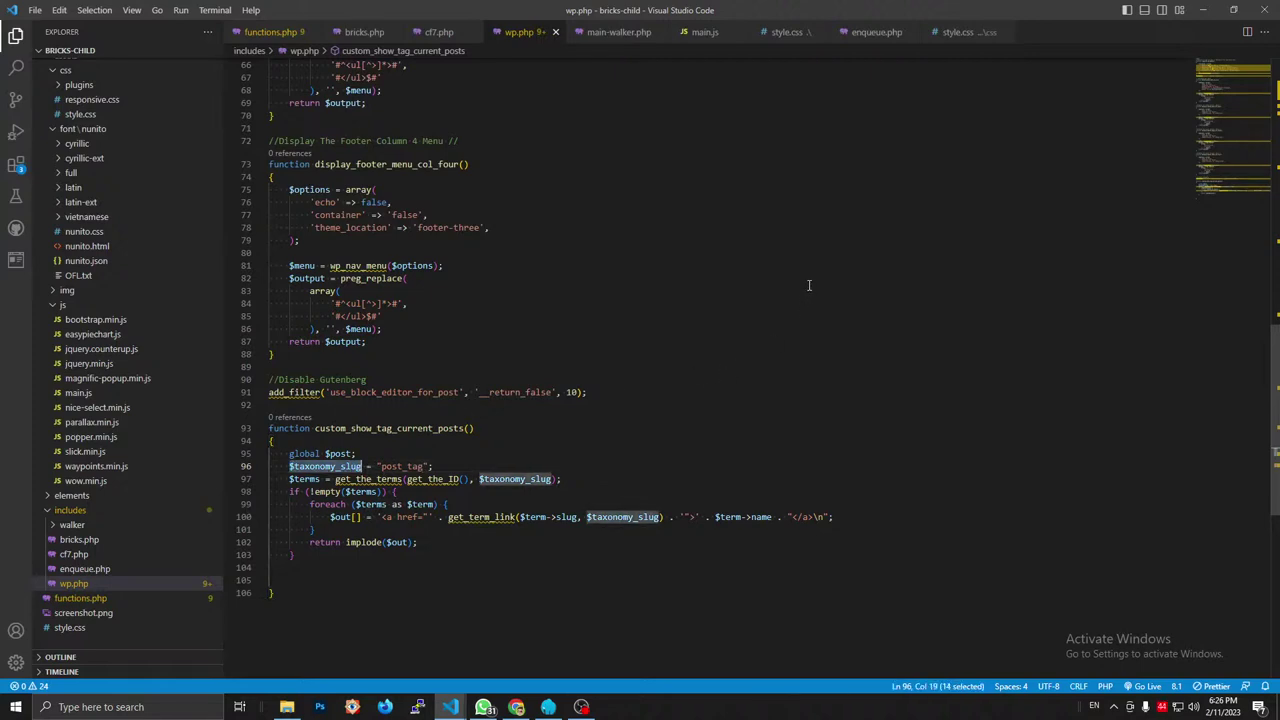
click(1208, 12)
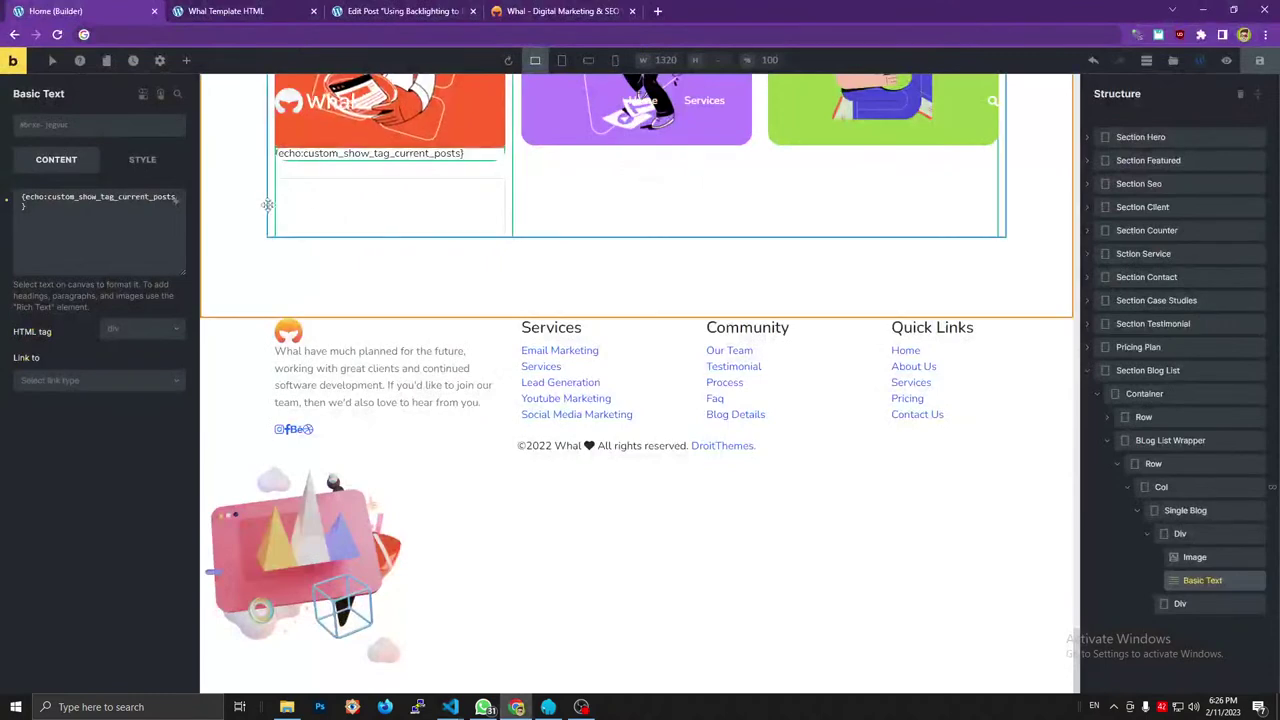
mouse_move(450, 707)
click(495, 665)
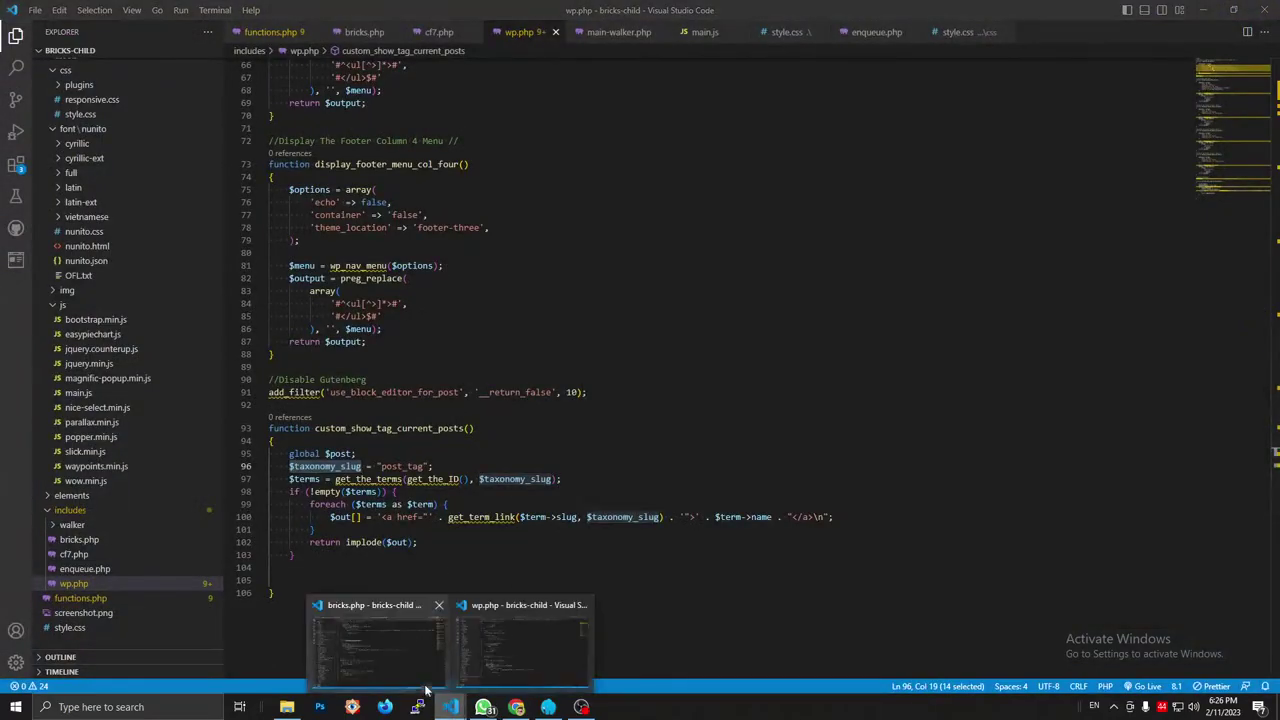
click(378, 640)
Revert bricks.php line 172 to the post_tag slug, remove the class attribute, and save.
click(444, 270)
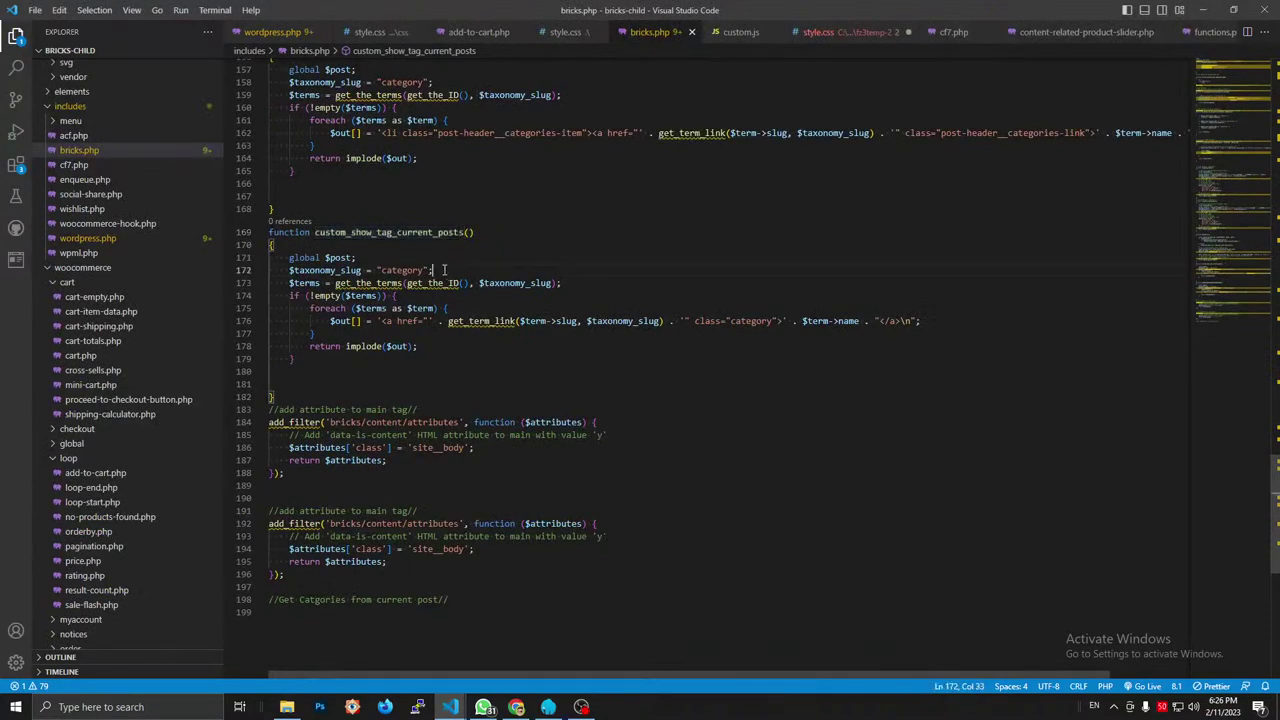
double_click(405, 270)
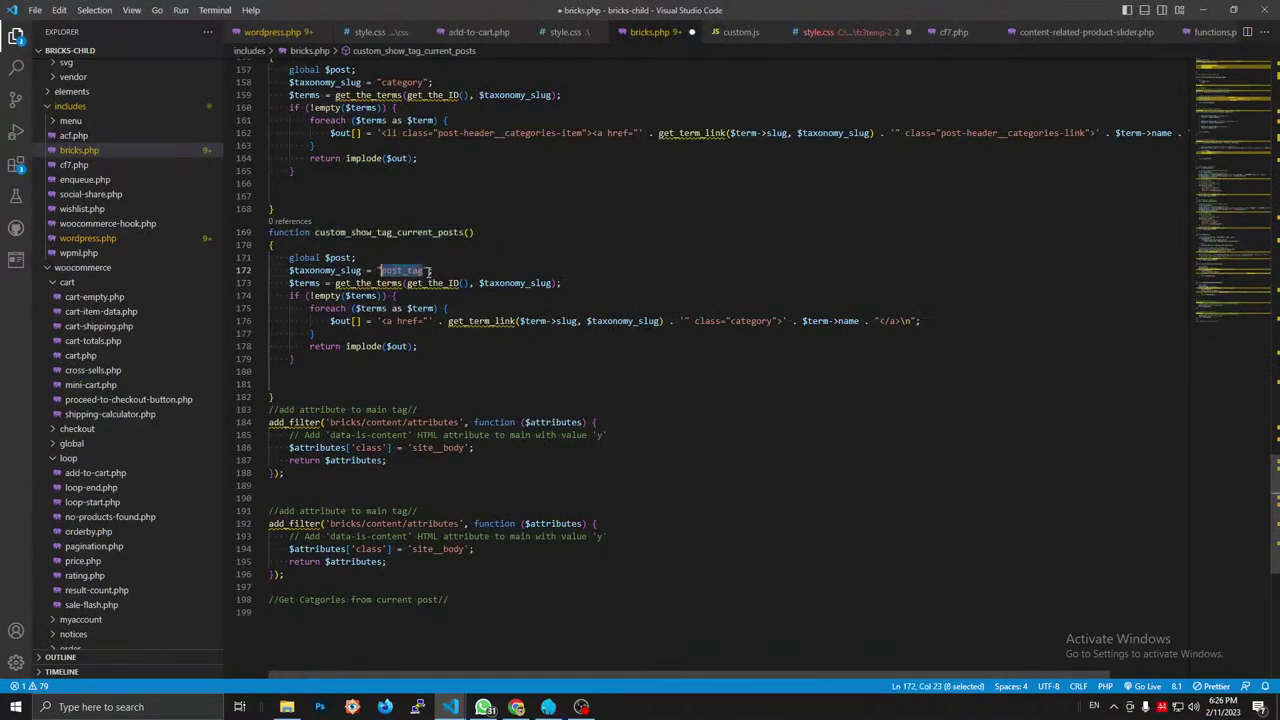
text(post_tag)
key(BackSpace)
key(BackSpace)
key(BackSpace)
key(BackSpace)
key(BackSpace)
key(BackSpace)
key(BackSpace)
key(BackSpace)
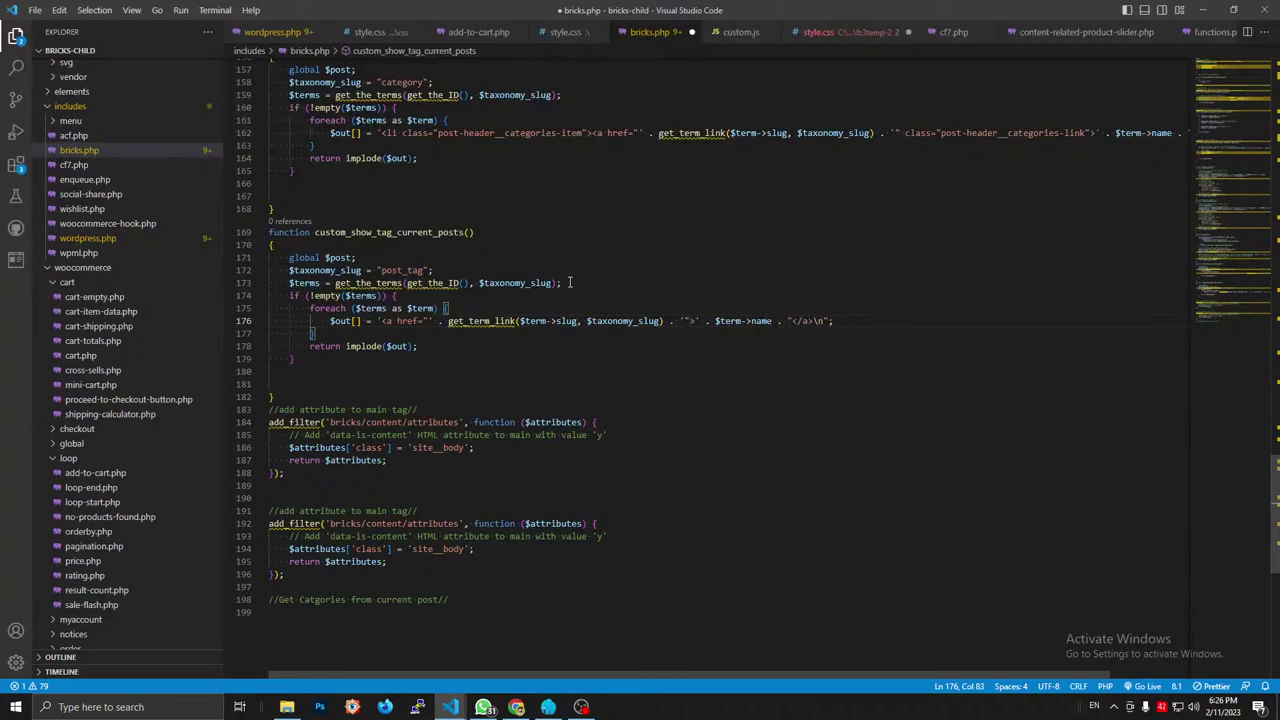
key(ctrl+s)
Change the taxonomy slug on line 96 of wp.php to category.
mouse_move(450, 707)
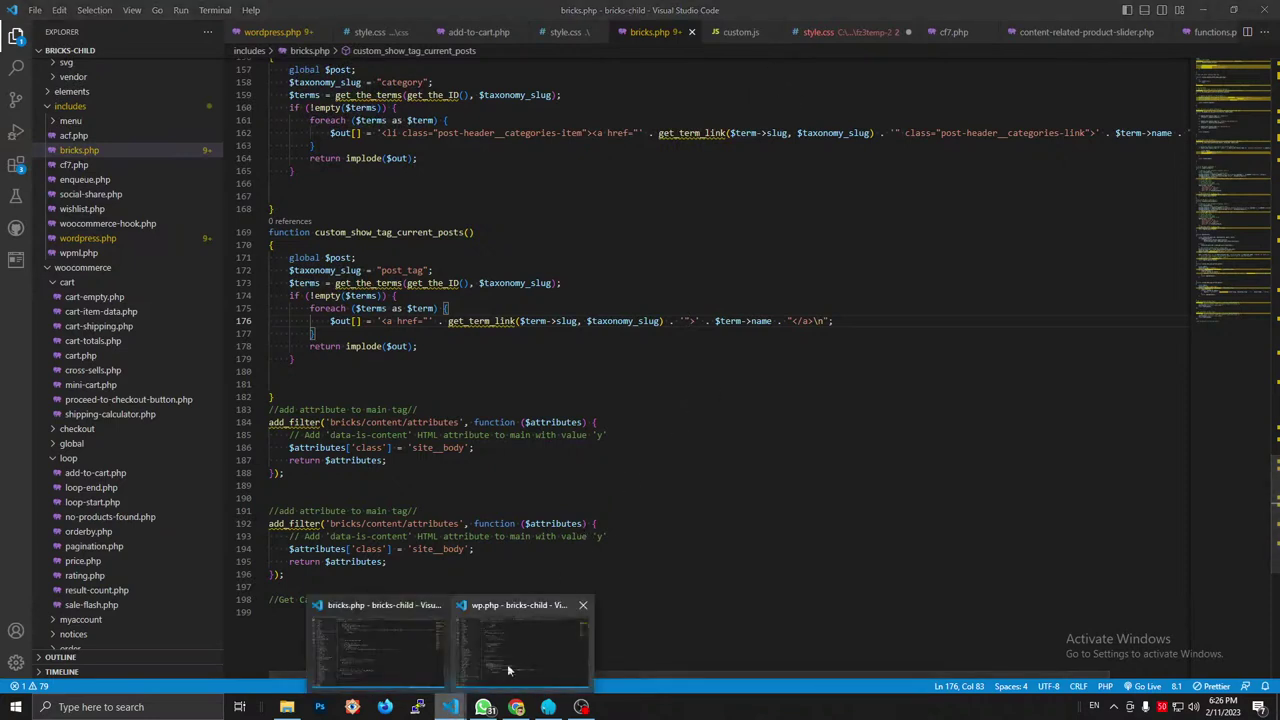
click(614, 634)
click(561, 432)
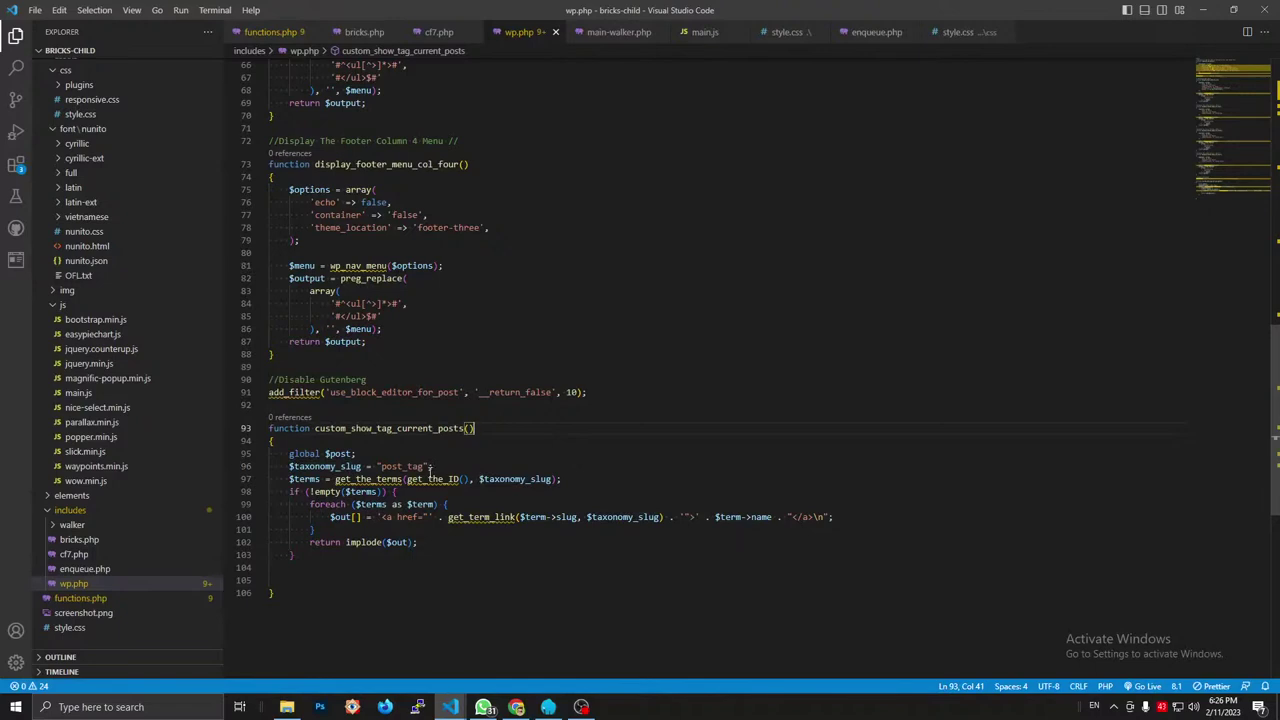
drag(424, 466, 384, 467)
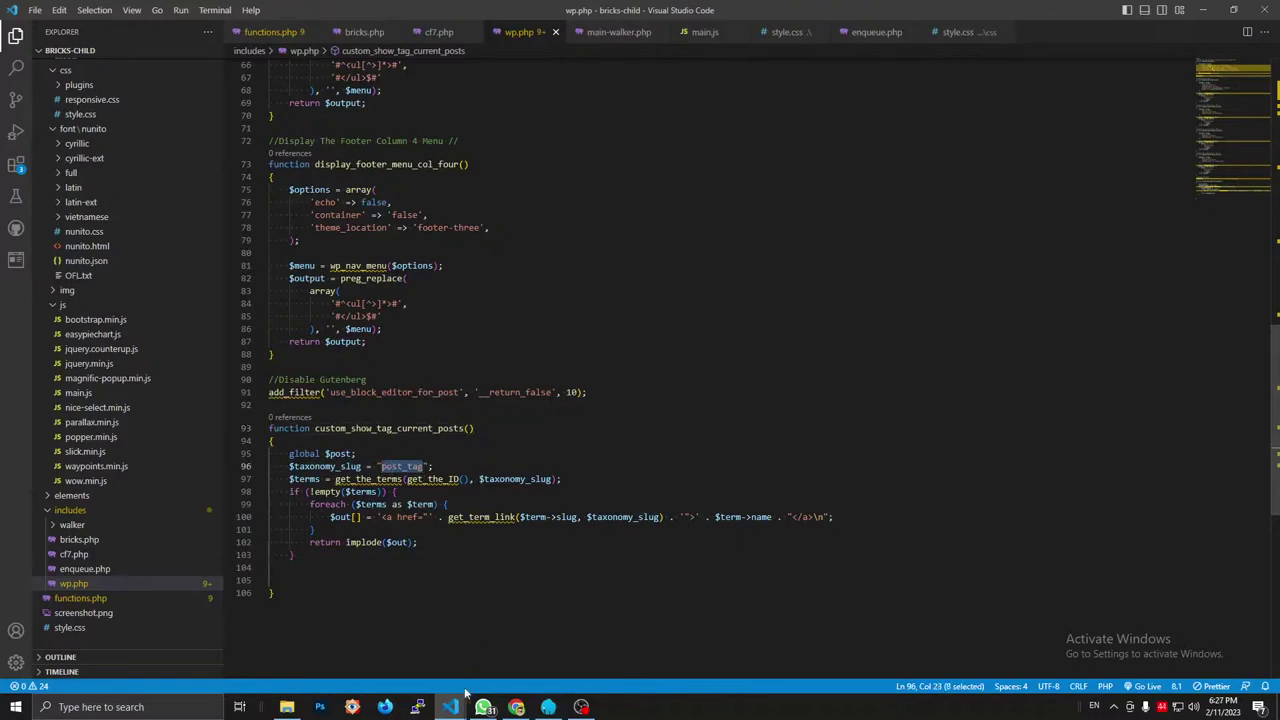
mouse_move(450, 707)
click(394, 642)
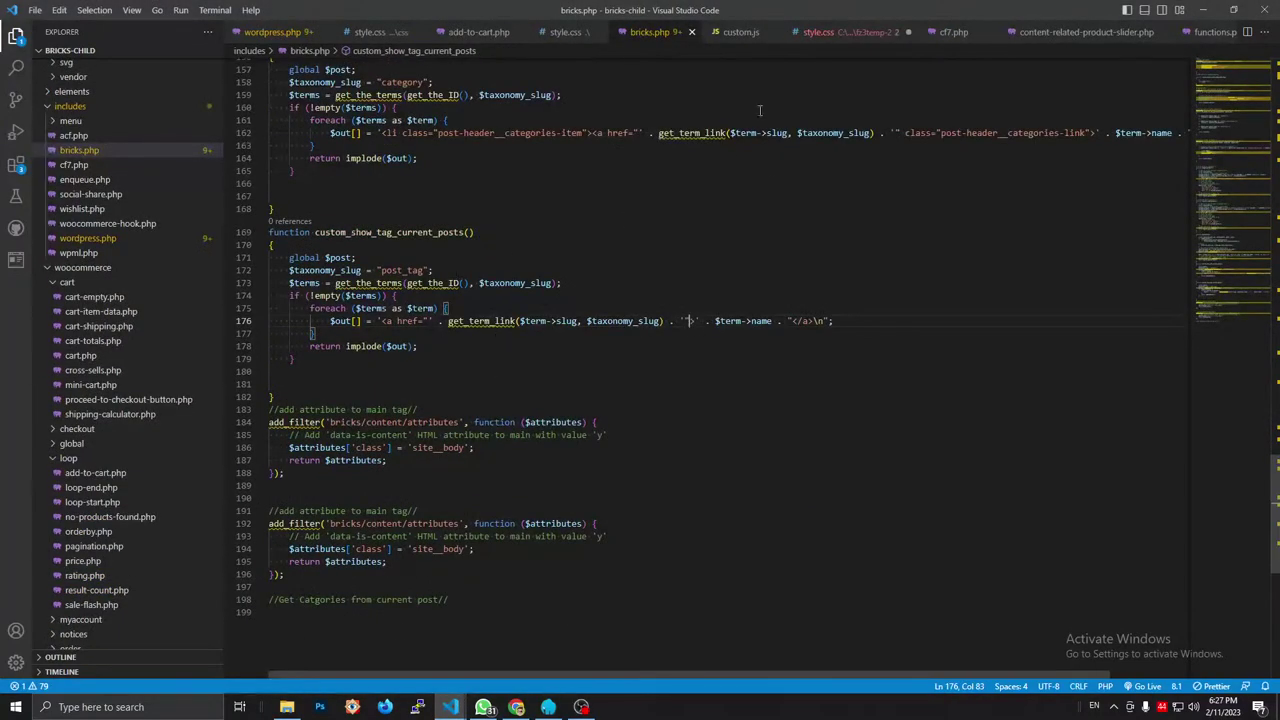
mouse_move(450, 707)
click(514, 649)
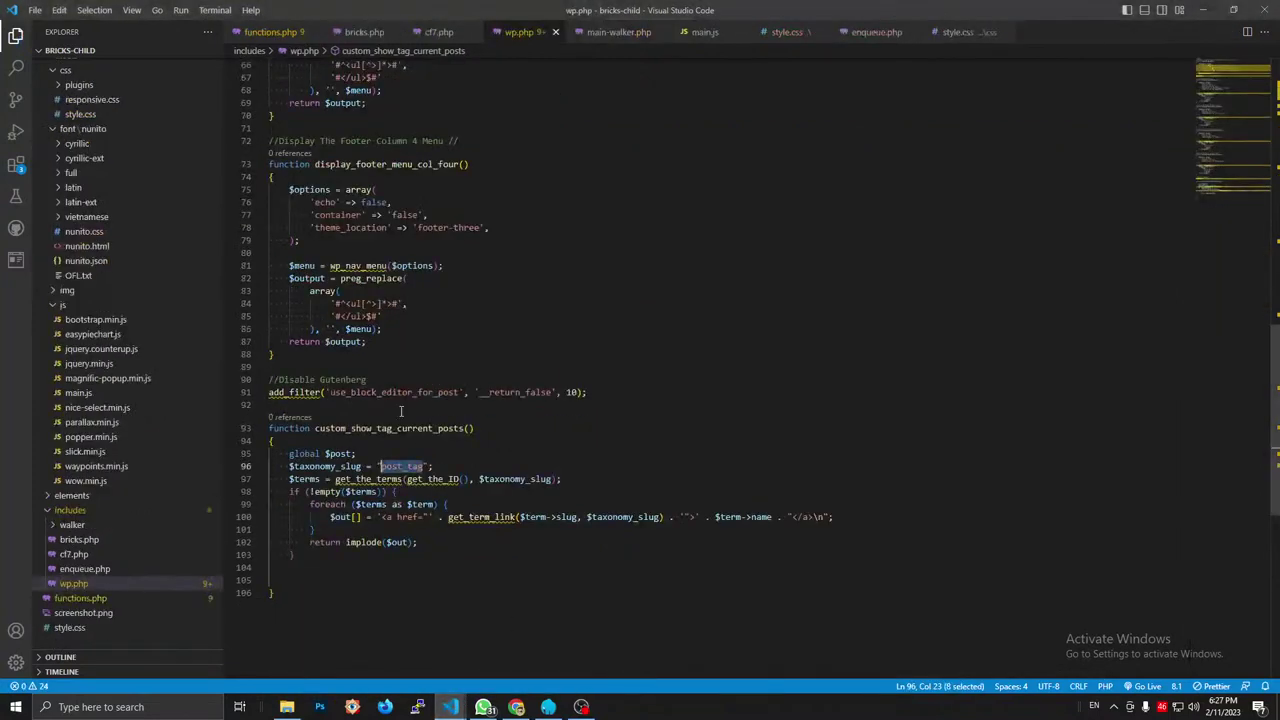
text(category)
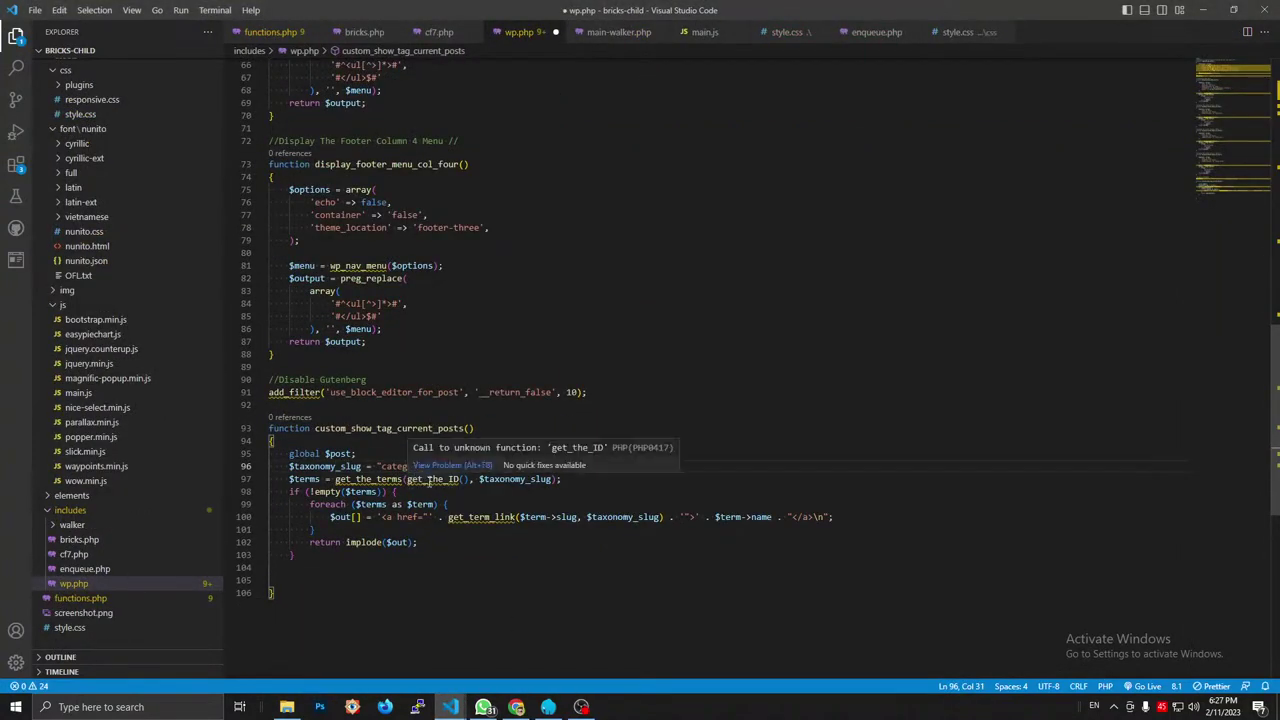
Add class="category" to the term link on line 100 of wp.php and save.
click(690, 517)
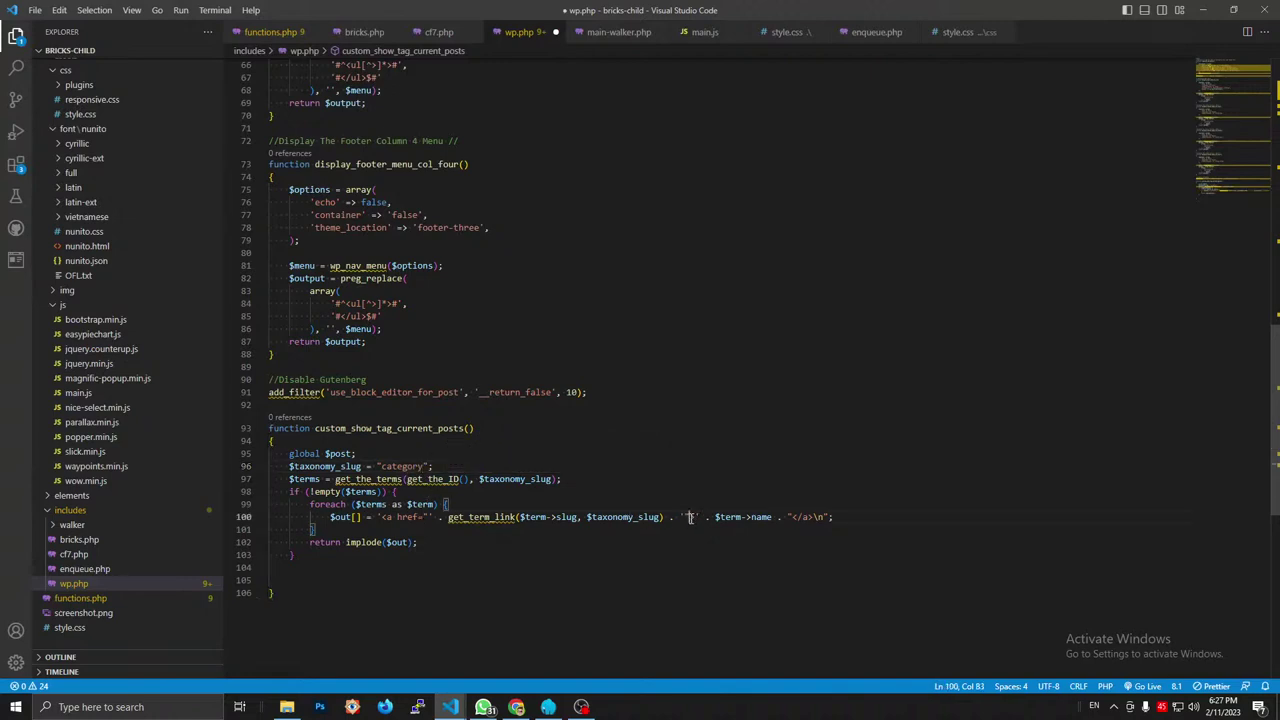
text(class=")
text(category)
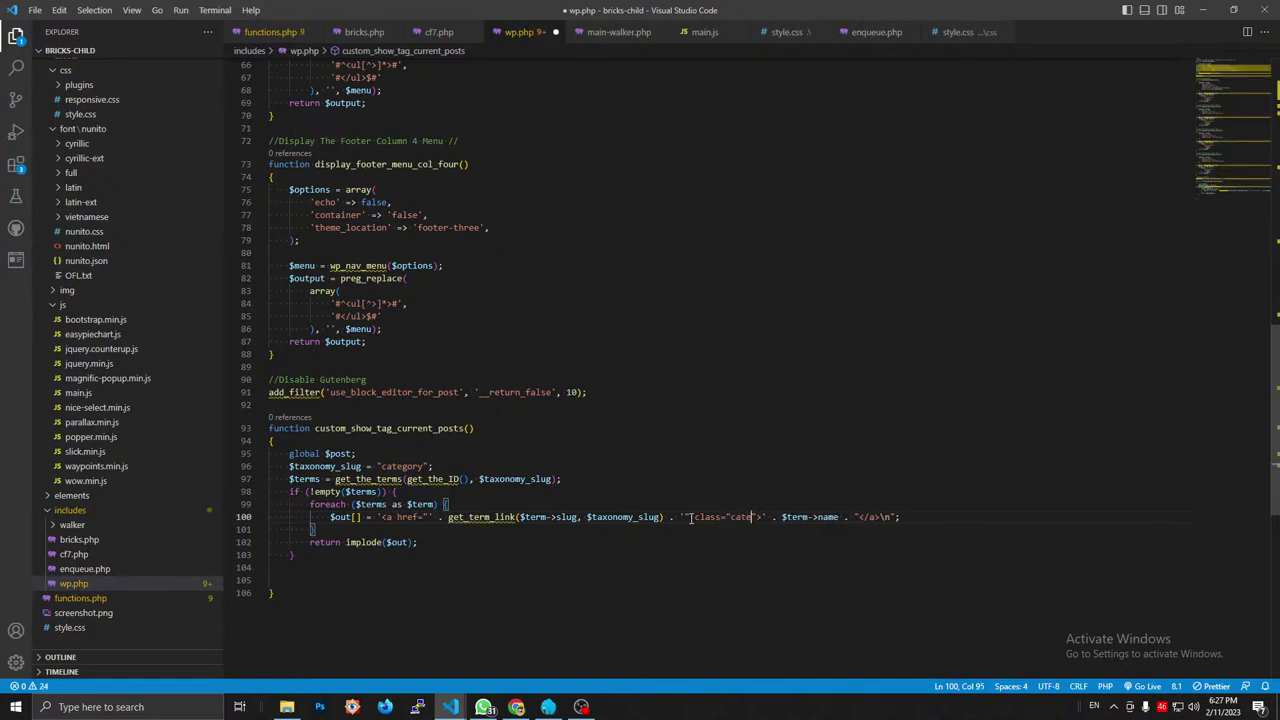
key(ctrl+s)
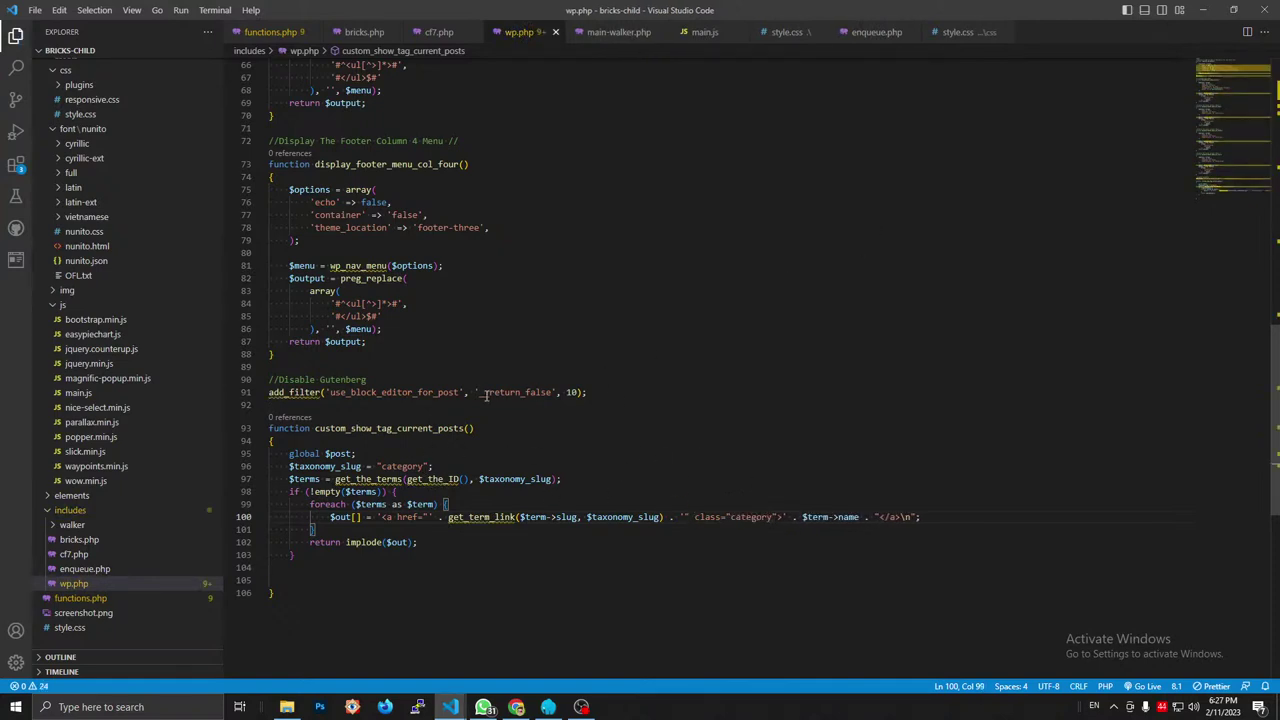
click(1201, 9)
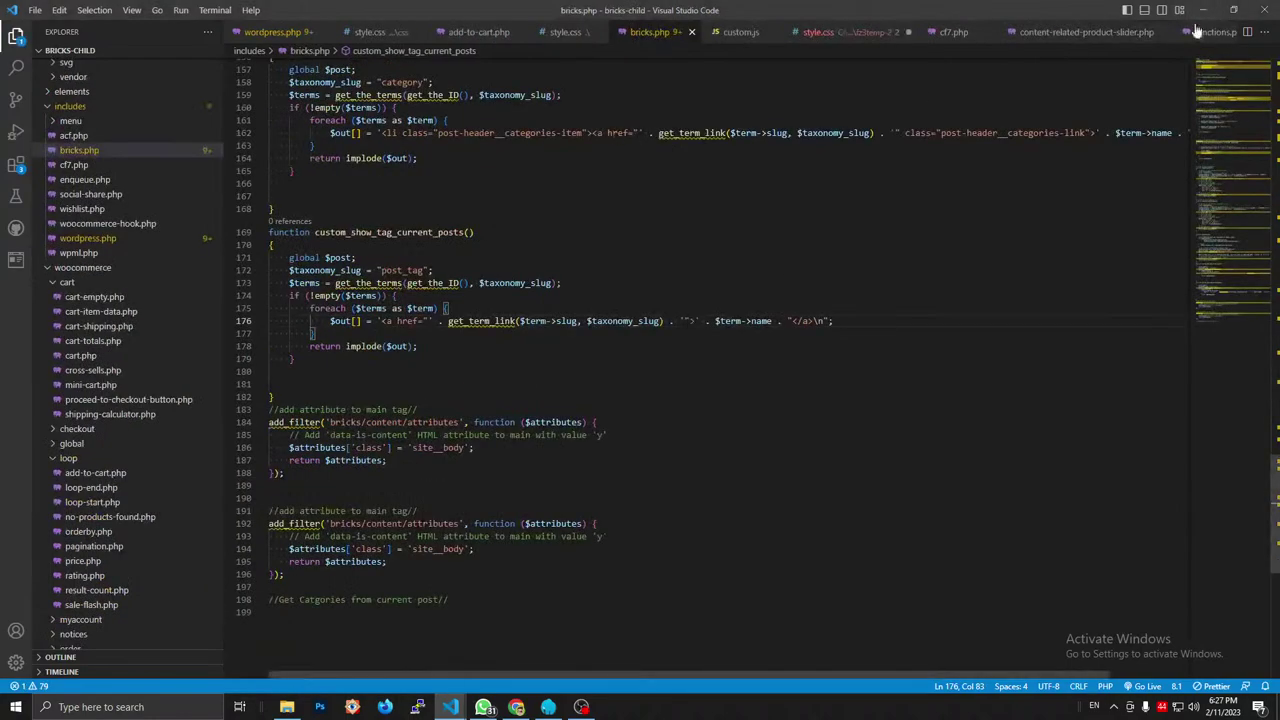
click(1201, 9)
click(250, 11)
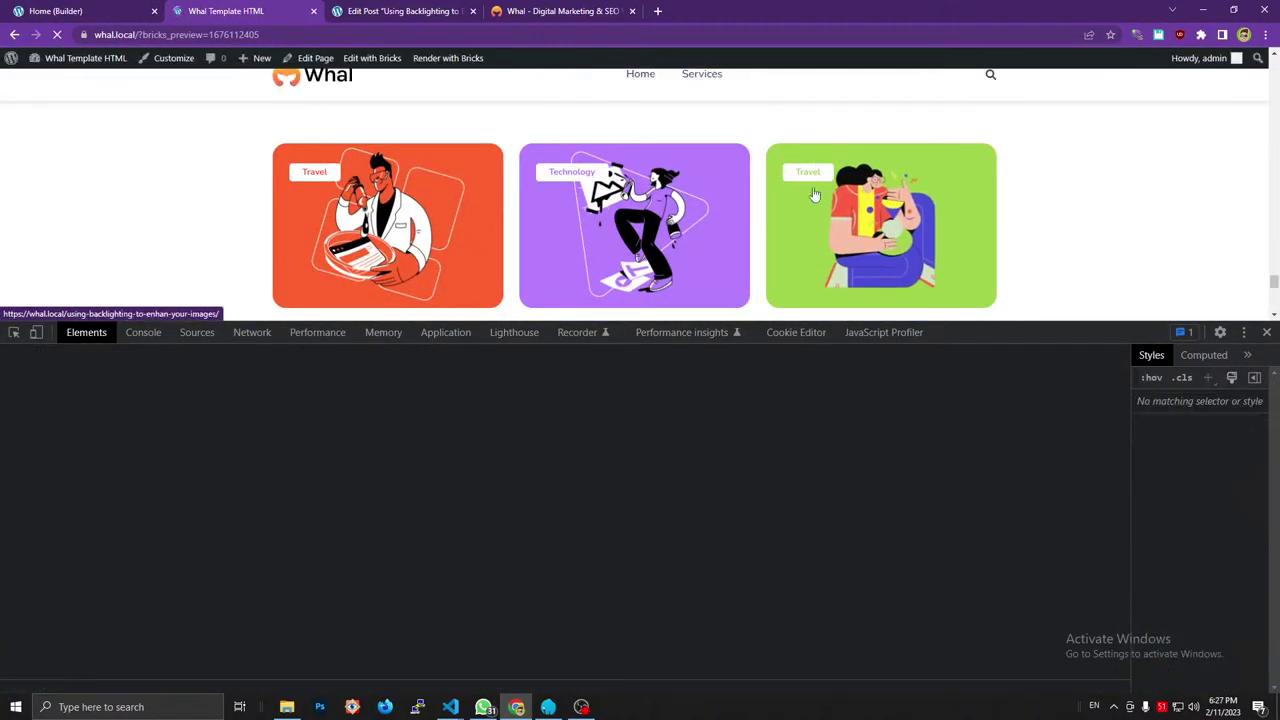
Compare the local preview with the Whal template and inspect the template card's blog_content div.
click(568, 11)
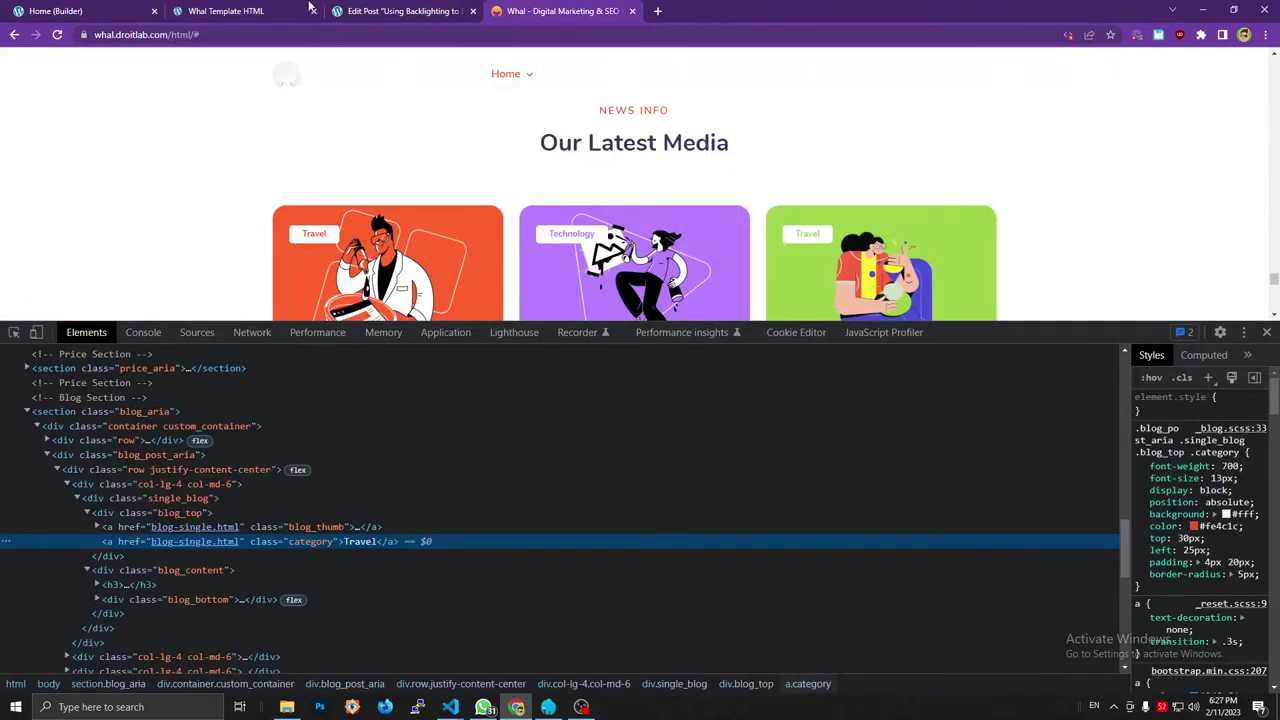
click(180, 11)
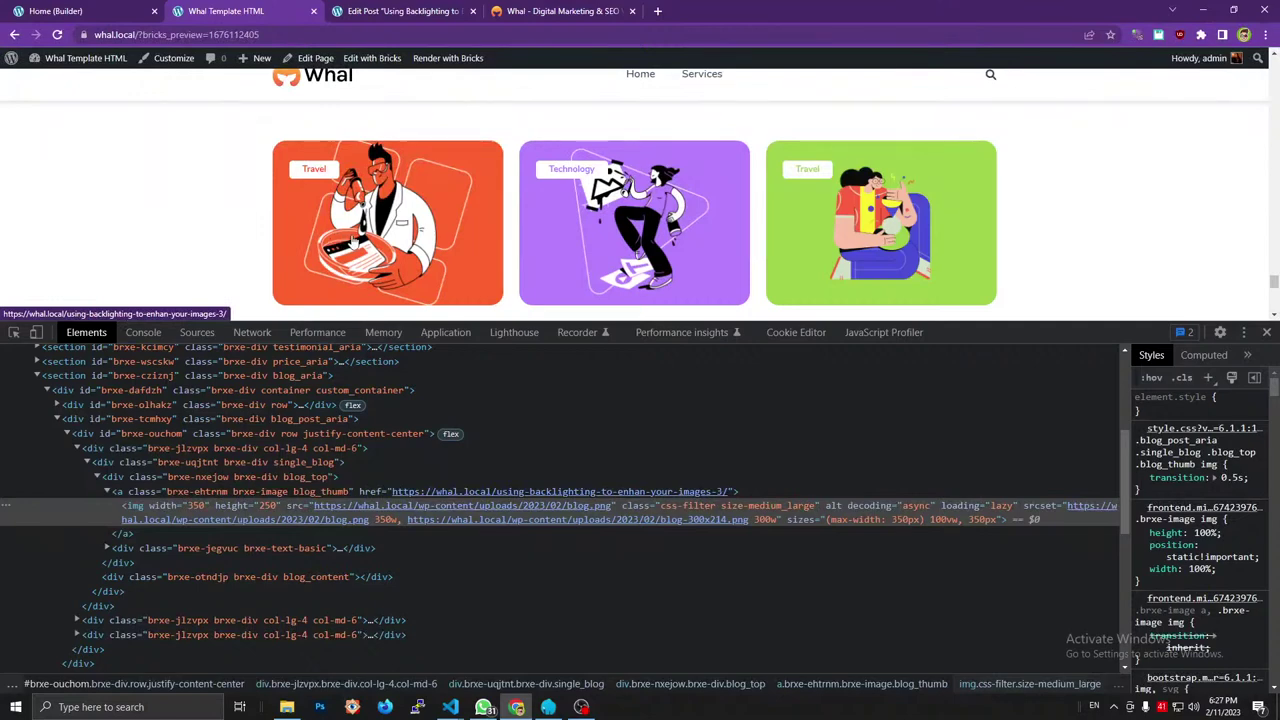
click(1266, 332)
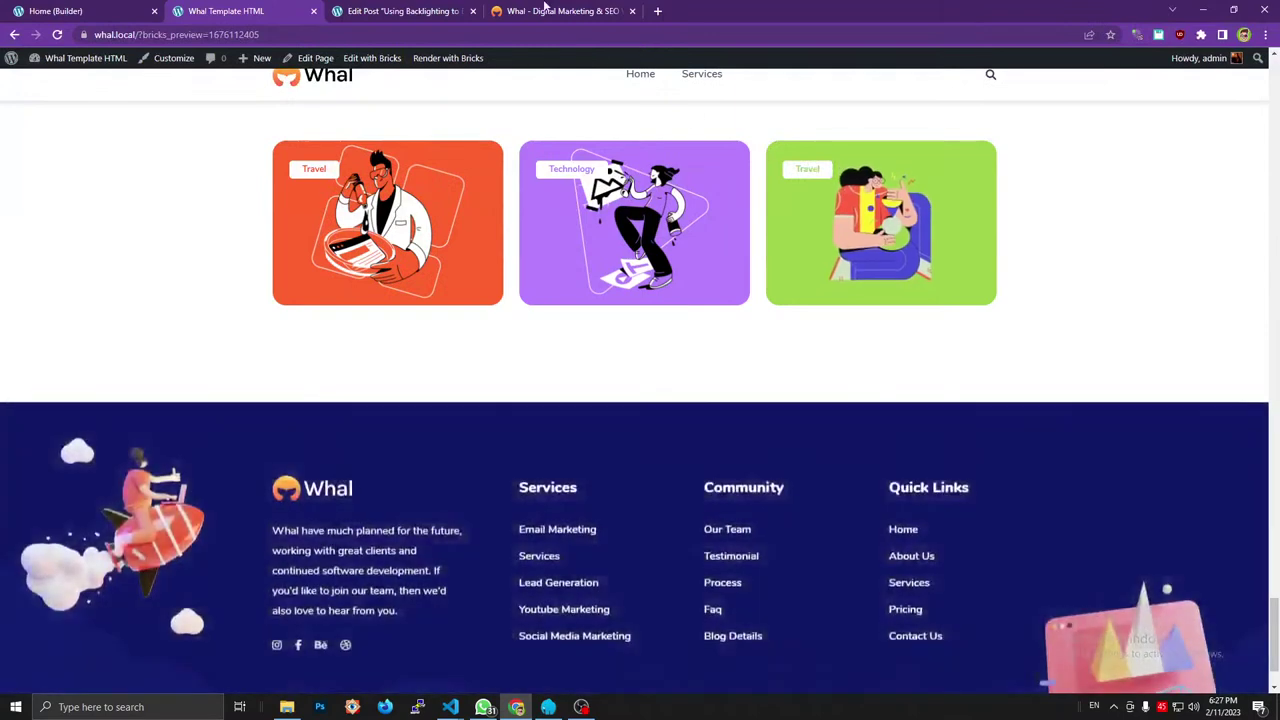
click(560, 11)
scroll(450, 220, down, 1)
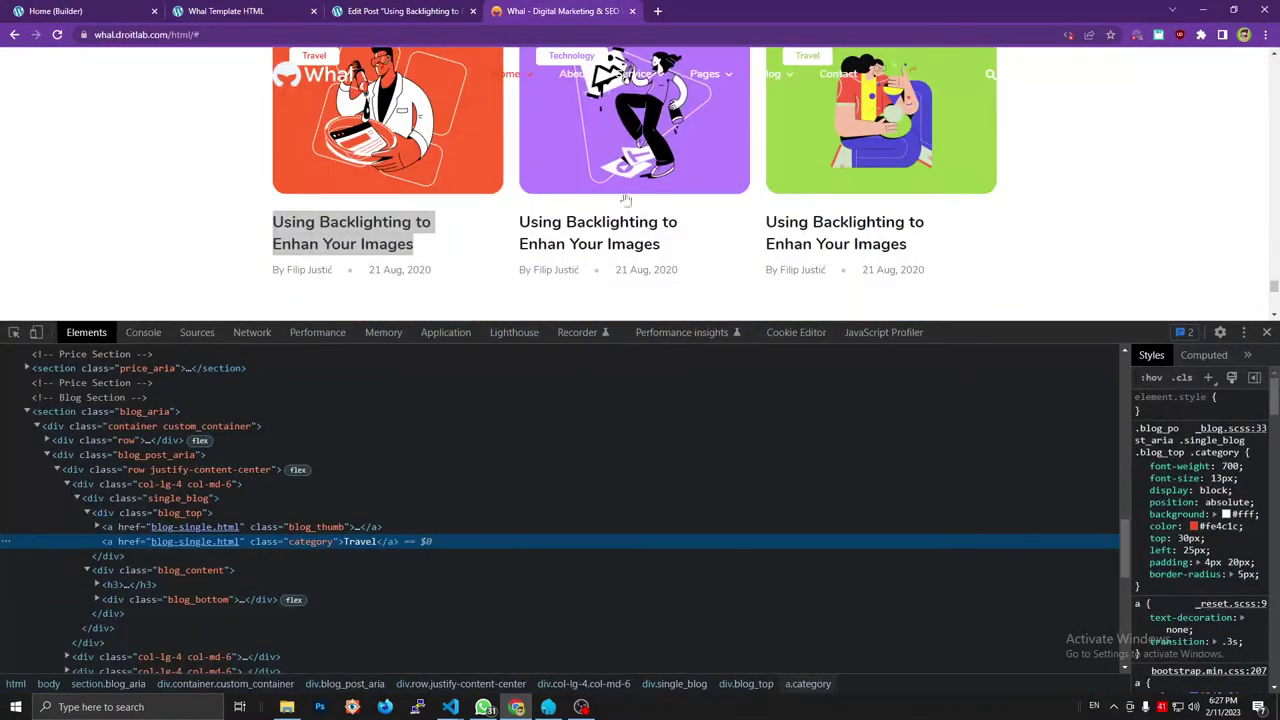
click(87, 513)
click(173, 528)
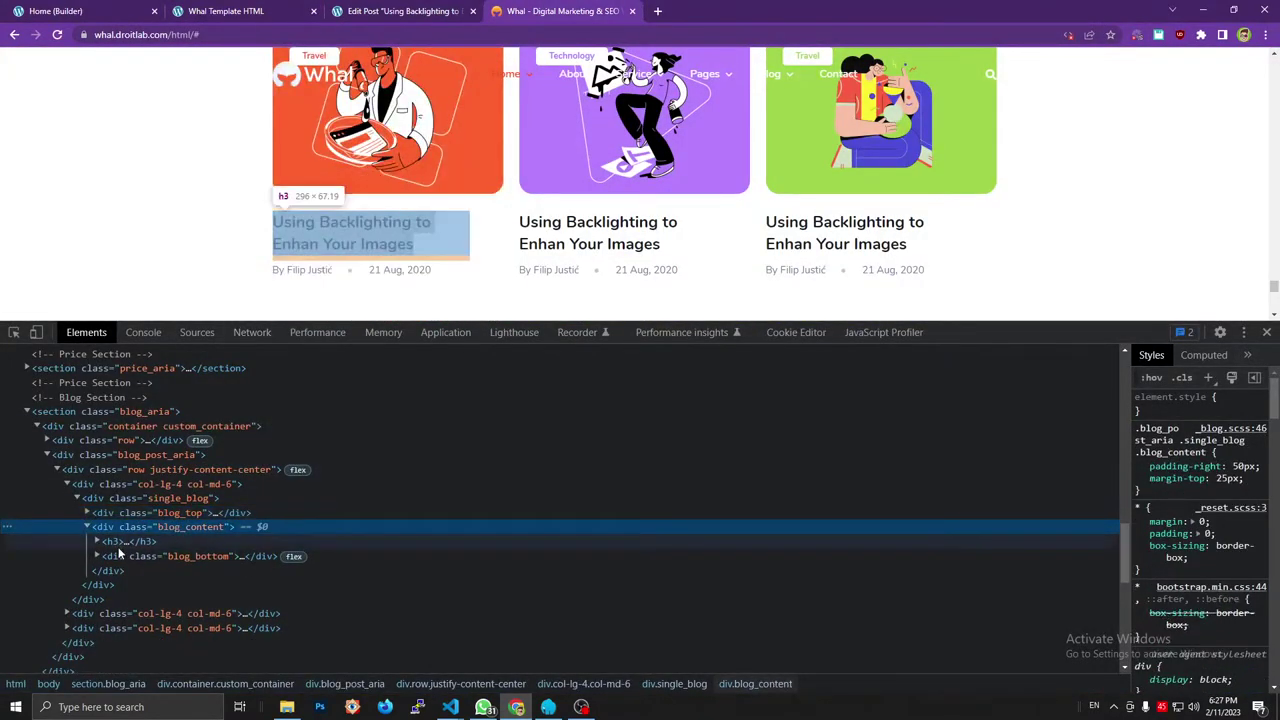
Compare the builder's card structure with the template card's blog_top markup.
click(70, 11)
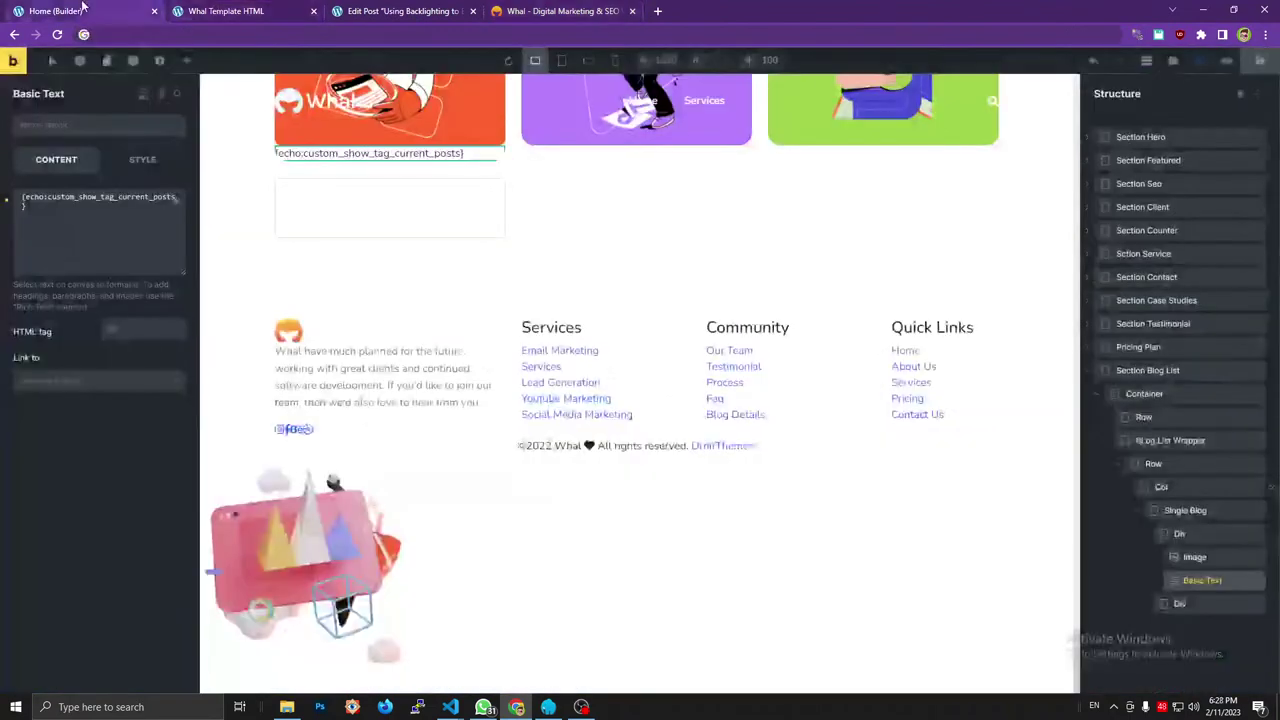
click(1147, 533)
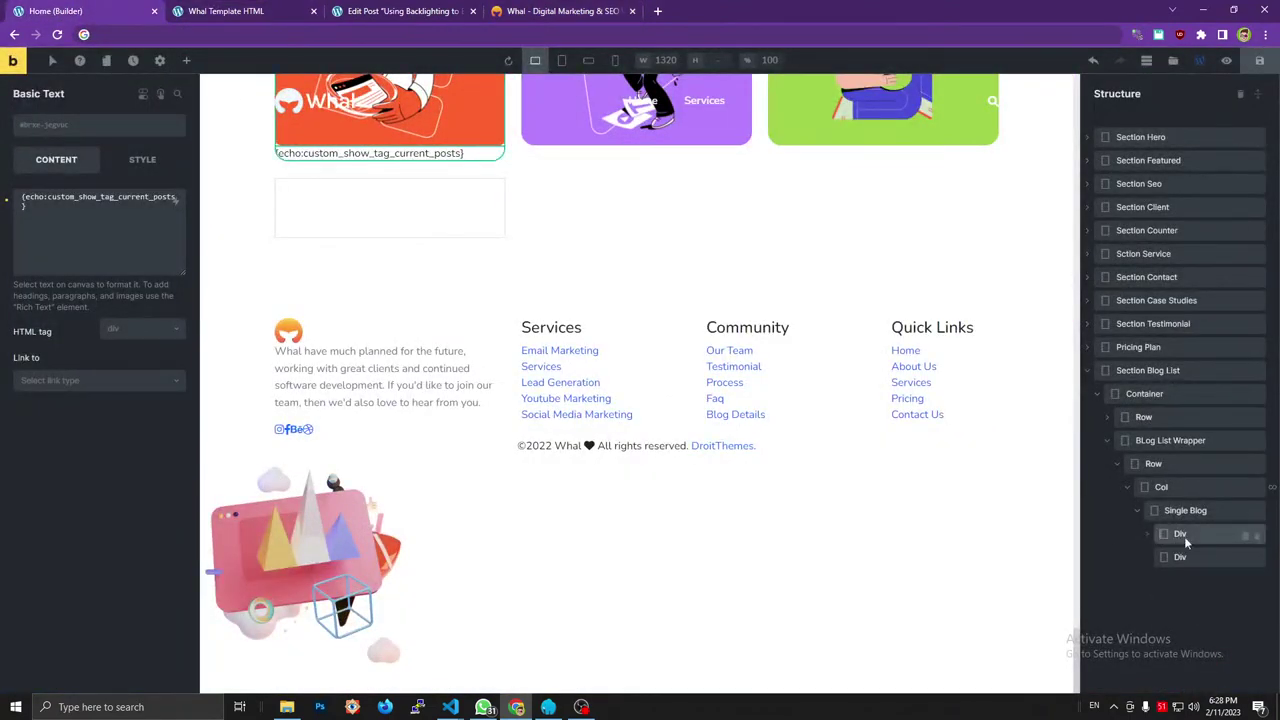
click(400, 11)
click(228, 11)
click(562, 11)
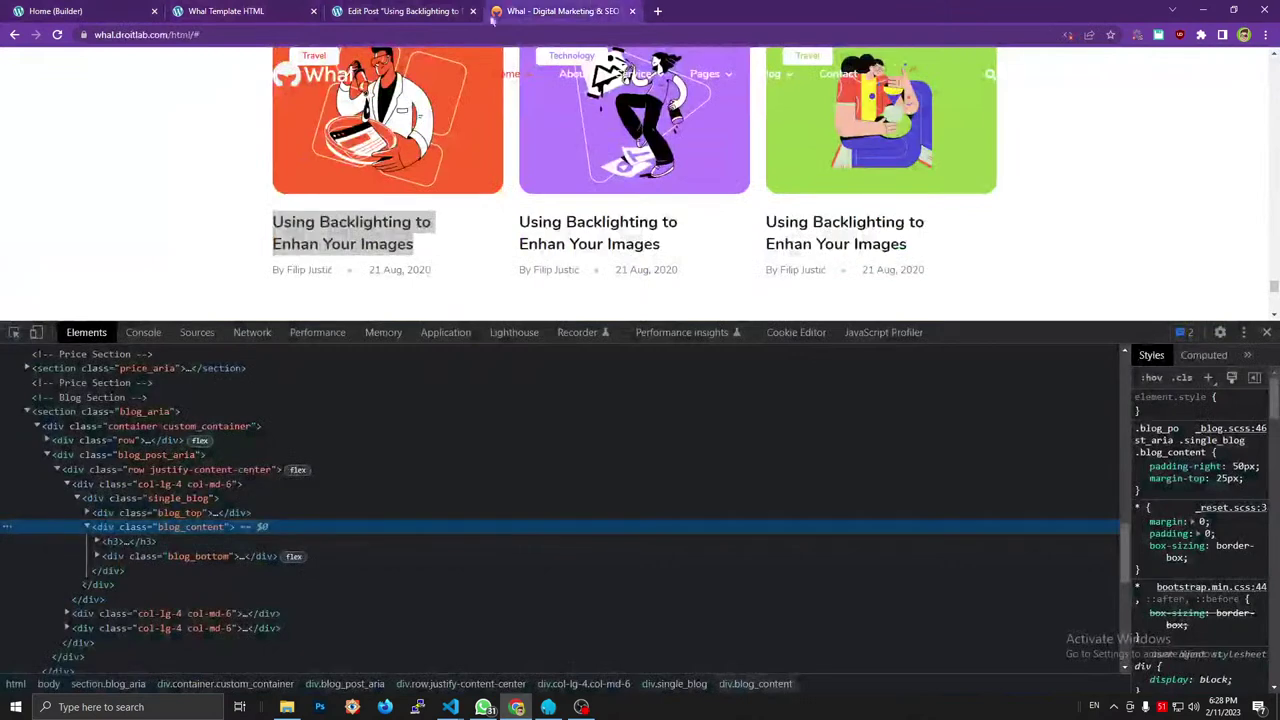
click(87, 512)
click(70, 11)
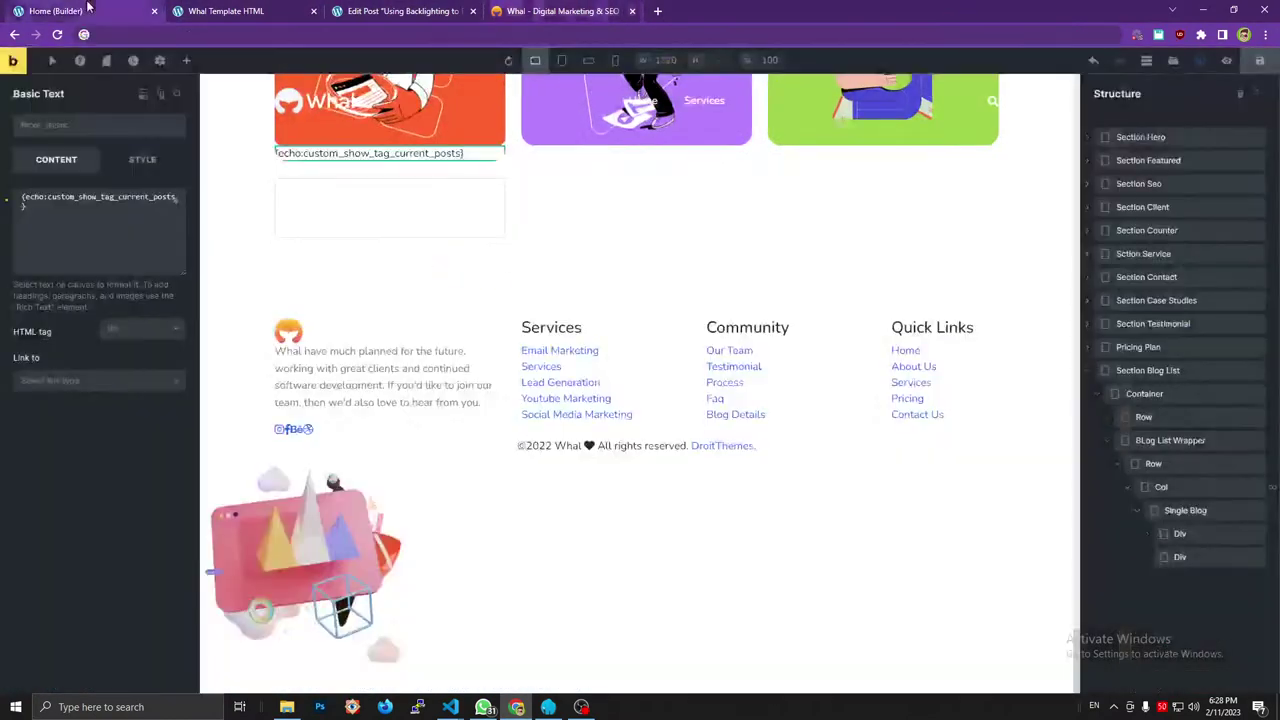
Rename the two Divs under Single Blog to 'Blog Top' and 'Blog Content'.
double_click(1189, 535)
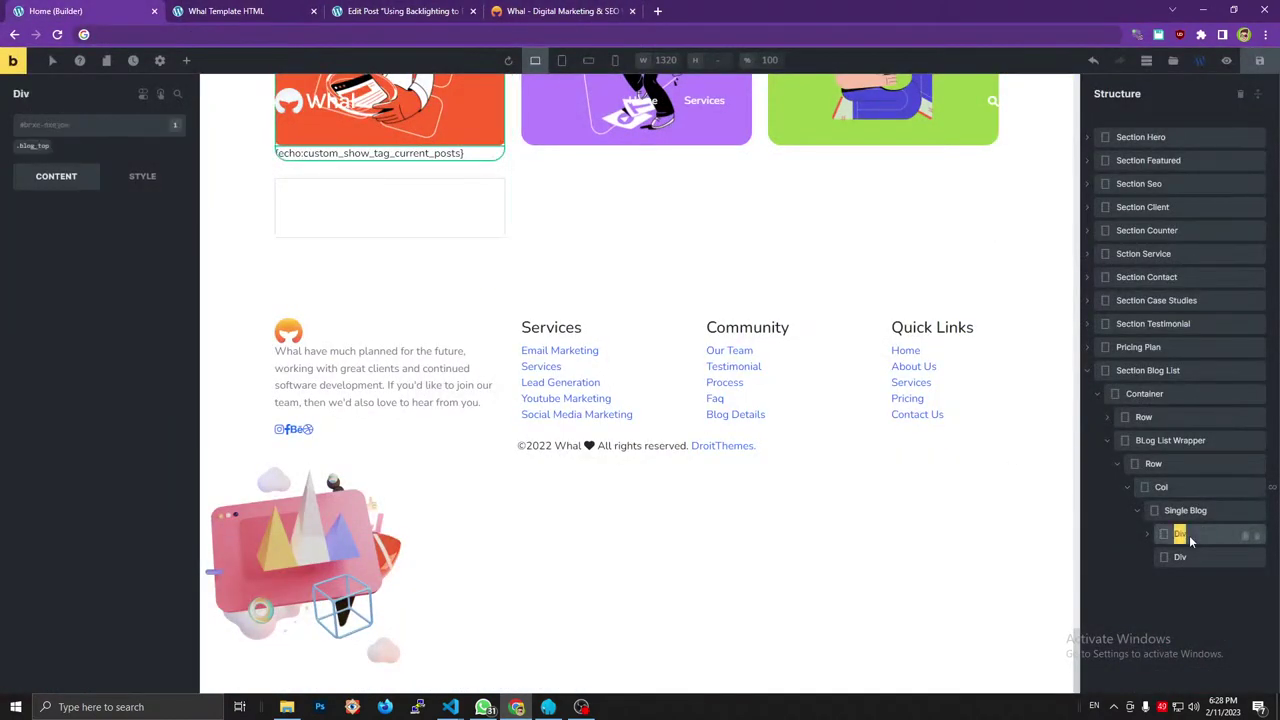
text(Blog)
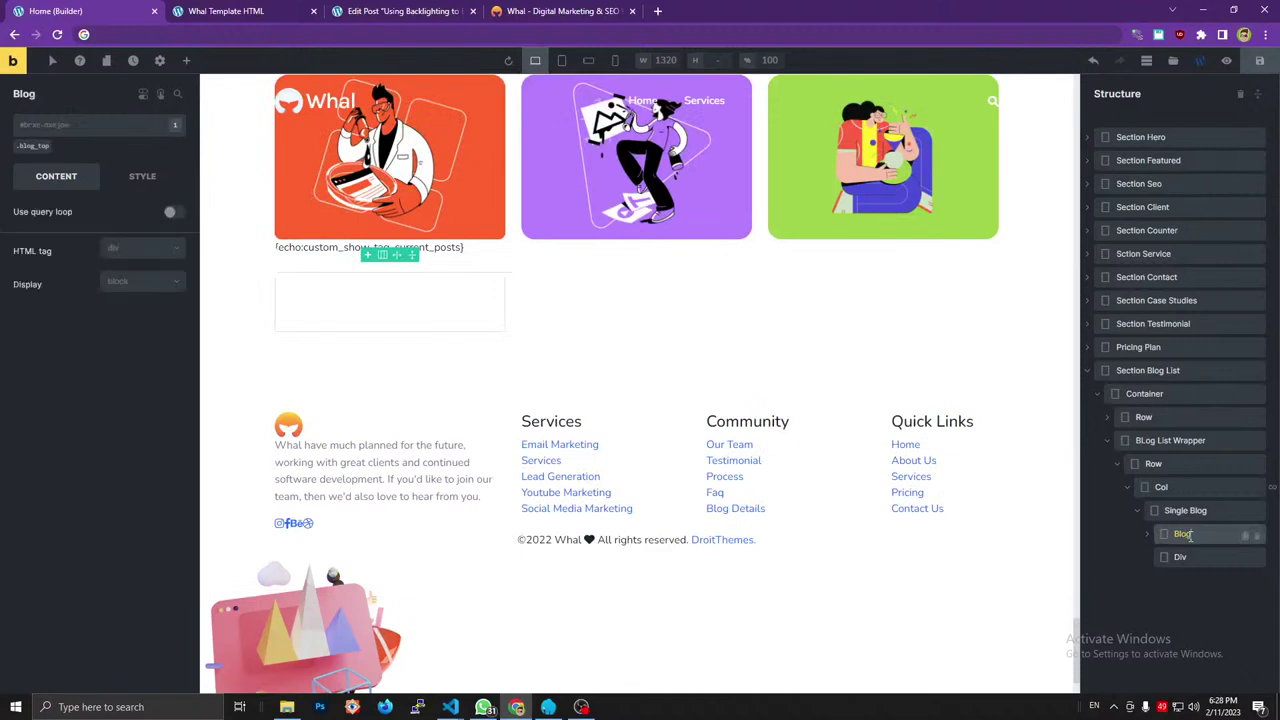
text( Top)
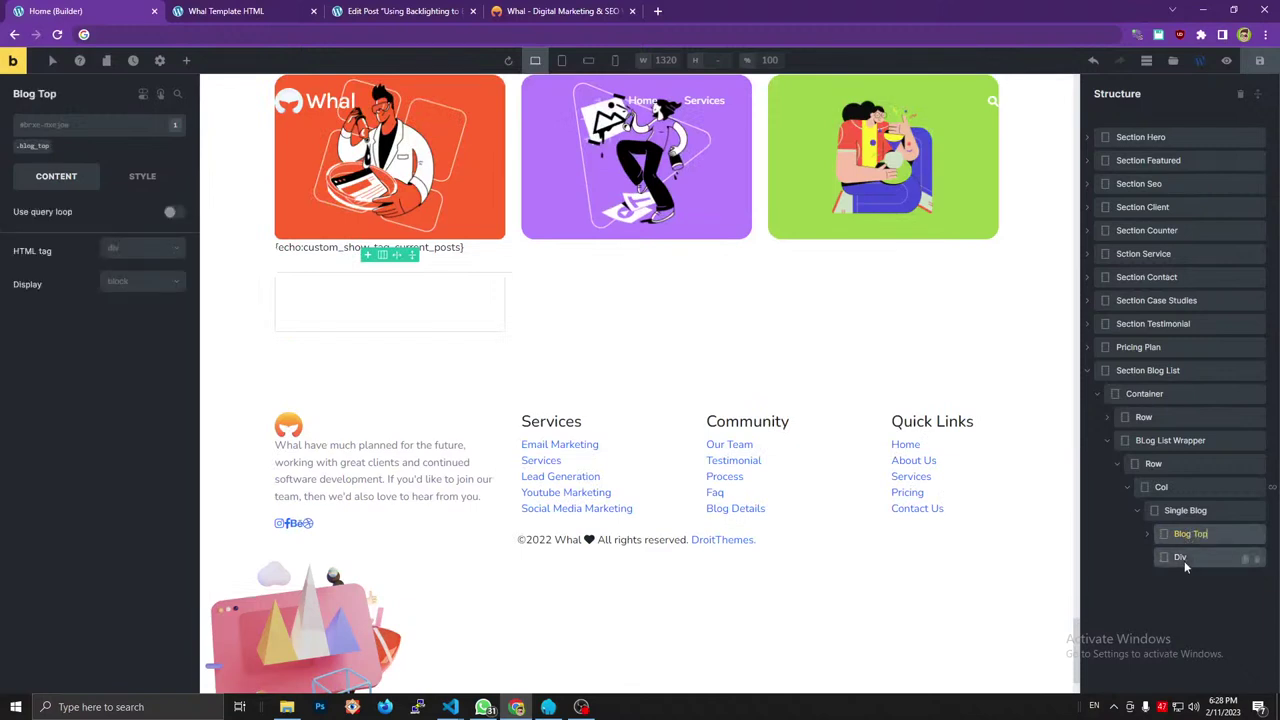
double_click(1183, 558)
text(Blog)
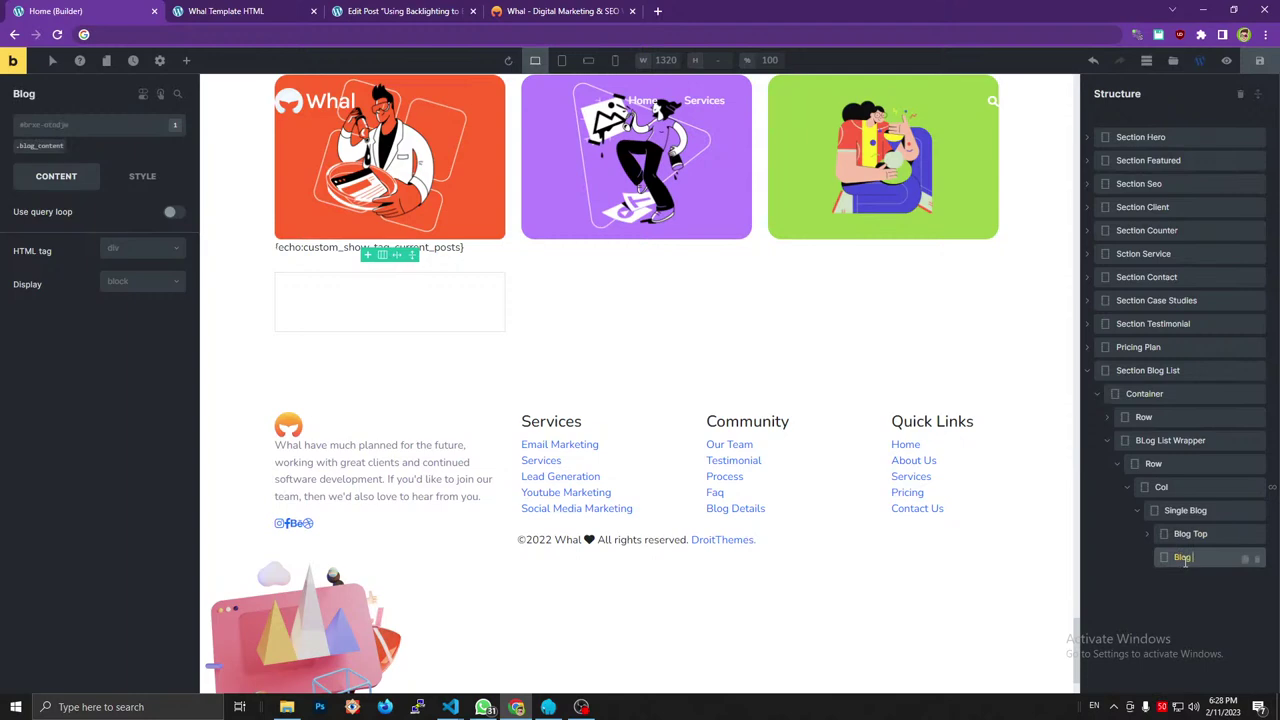
text( Content)
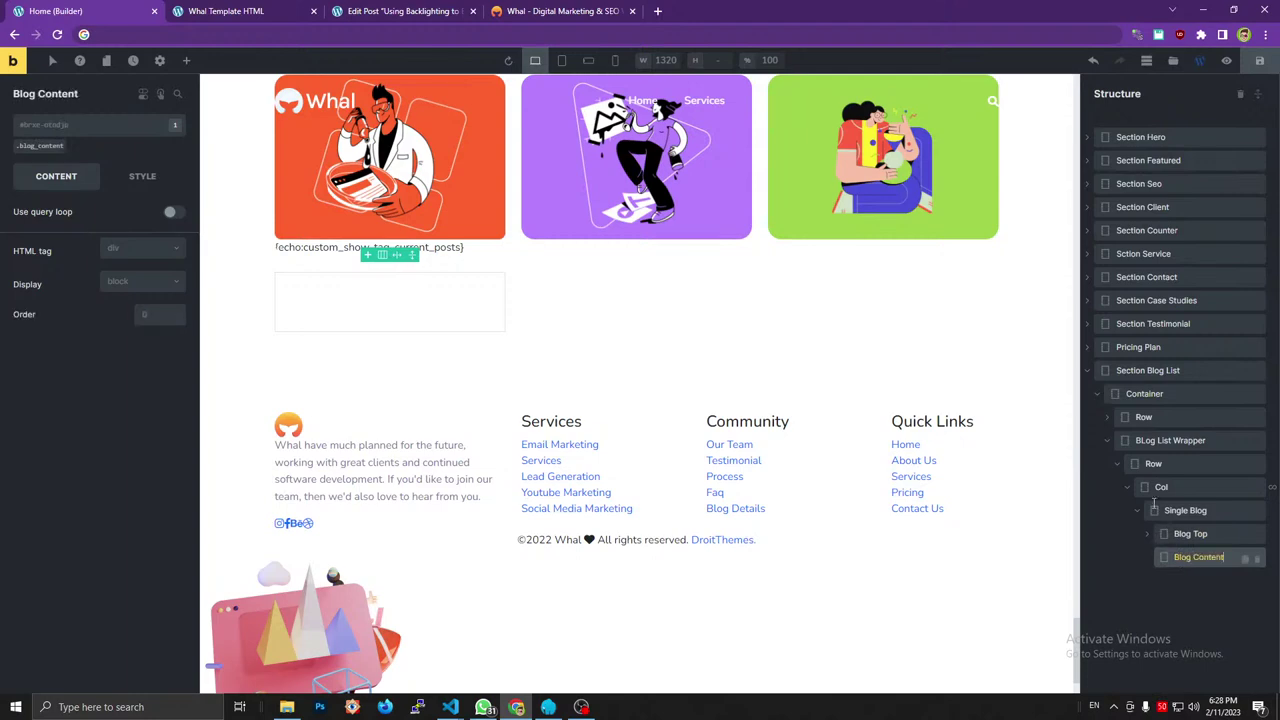
key(ctrl+4)
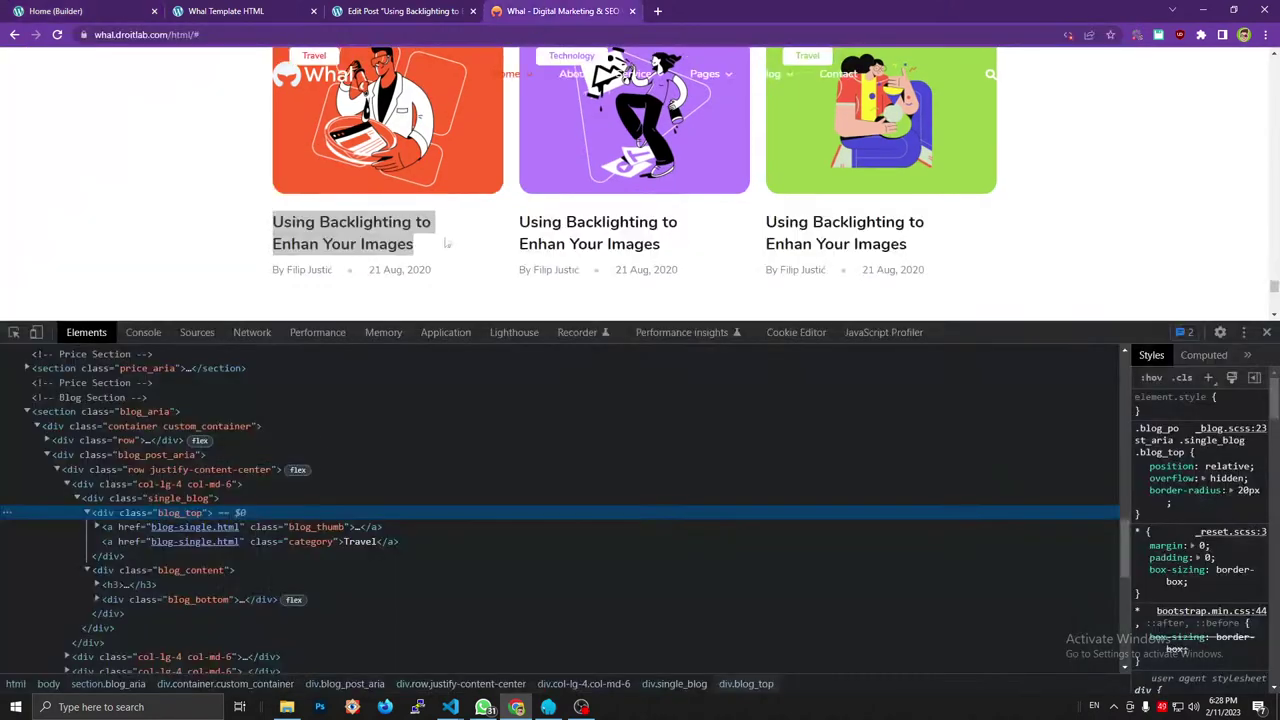
click(97, 585)
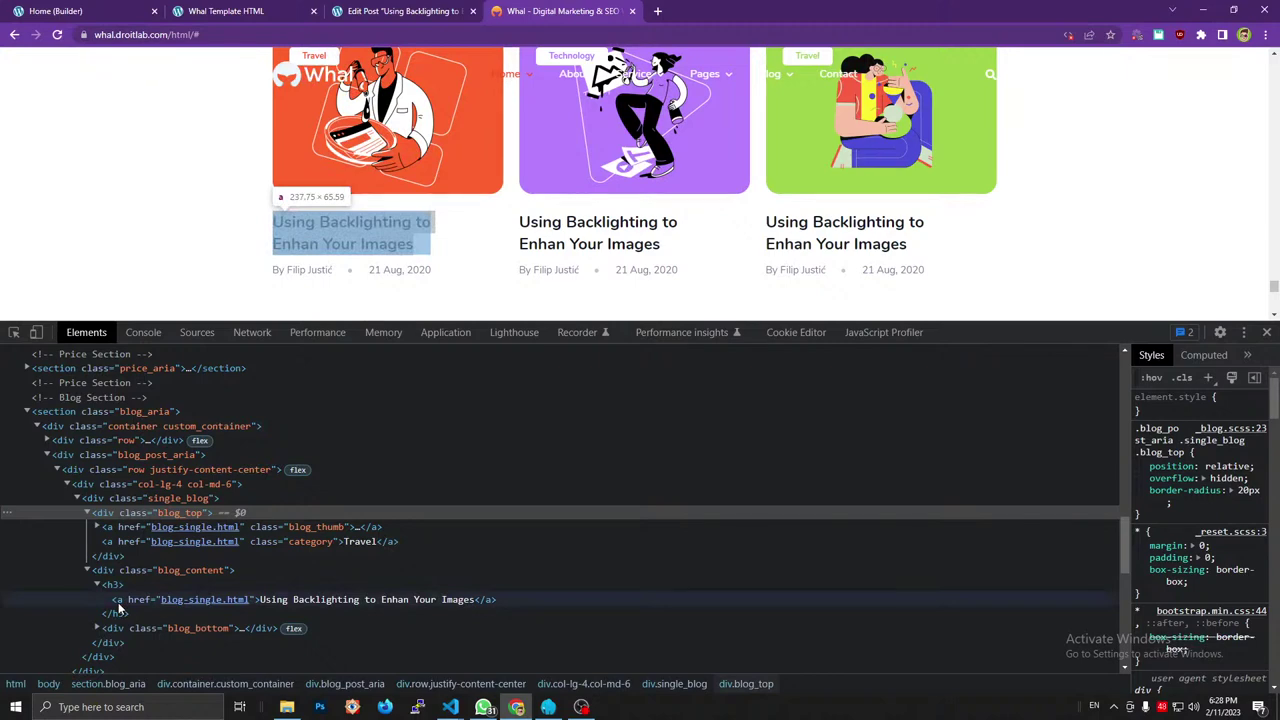
click(97, 585)
click(98, 599)
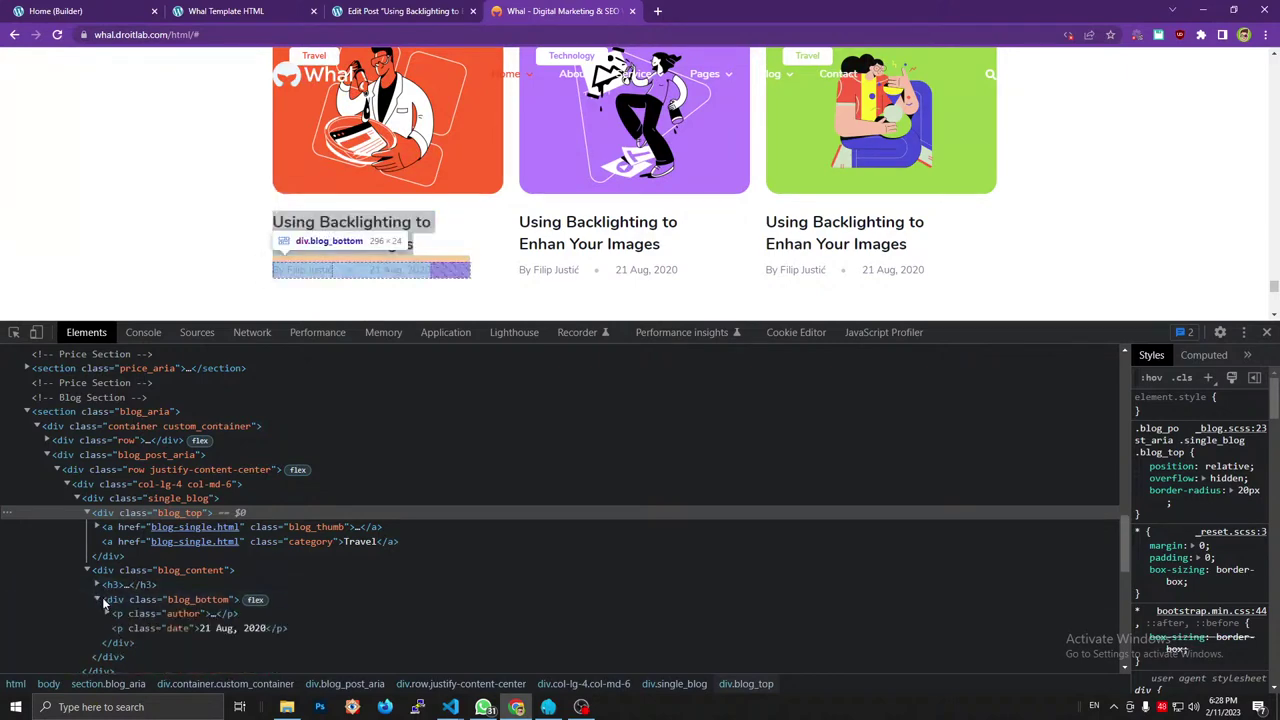
click(70, 11)
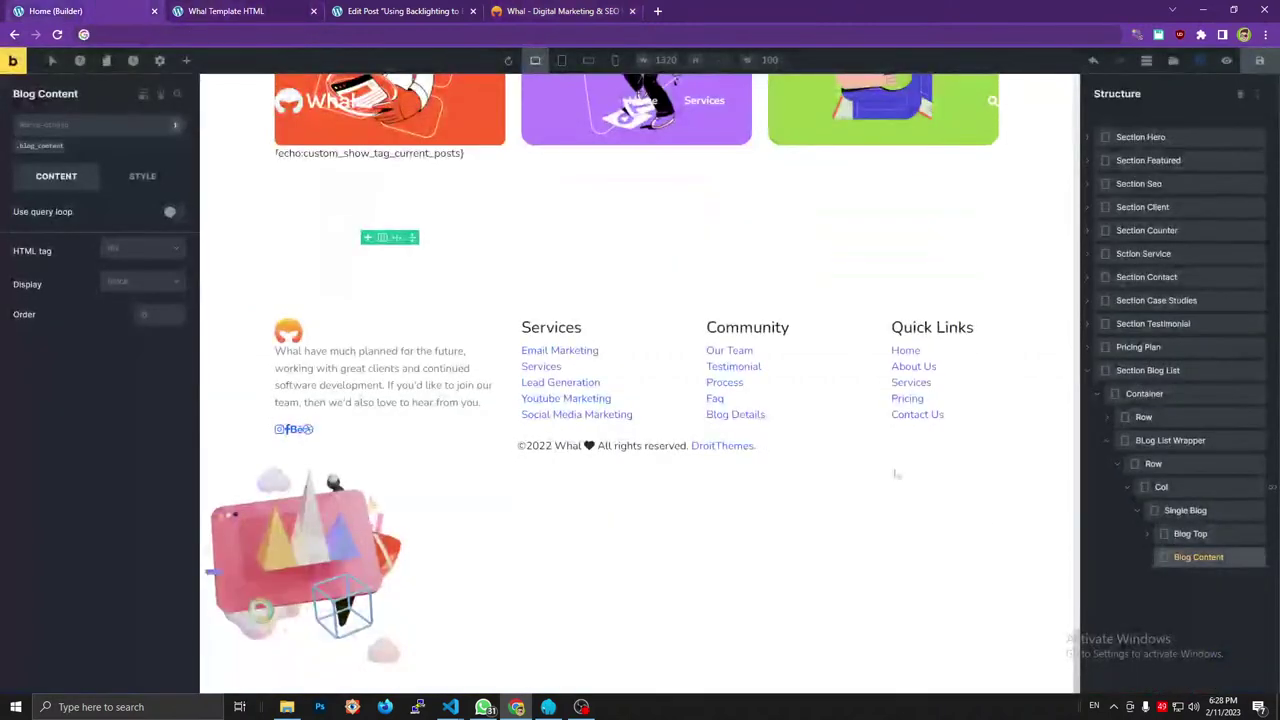
Add a Heading inside Blog Content and fill it with the Post title dynamic tag.
click(186, 60)
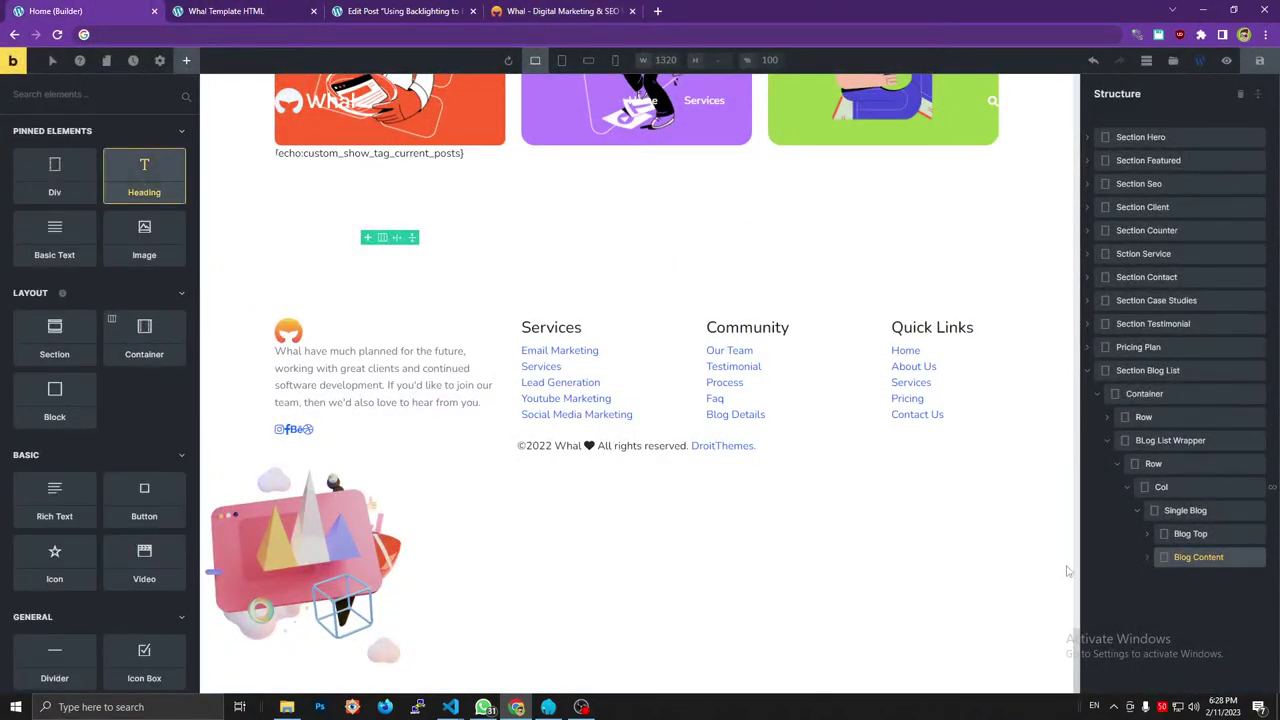
drag(1147, 566, 1199, 583)
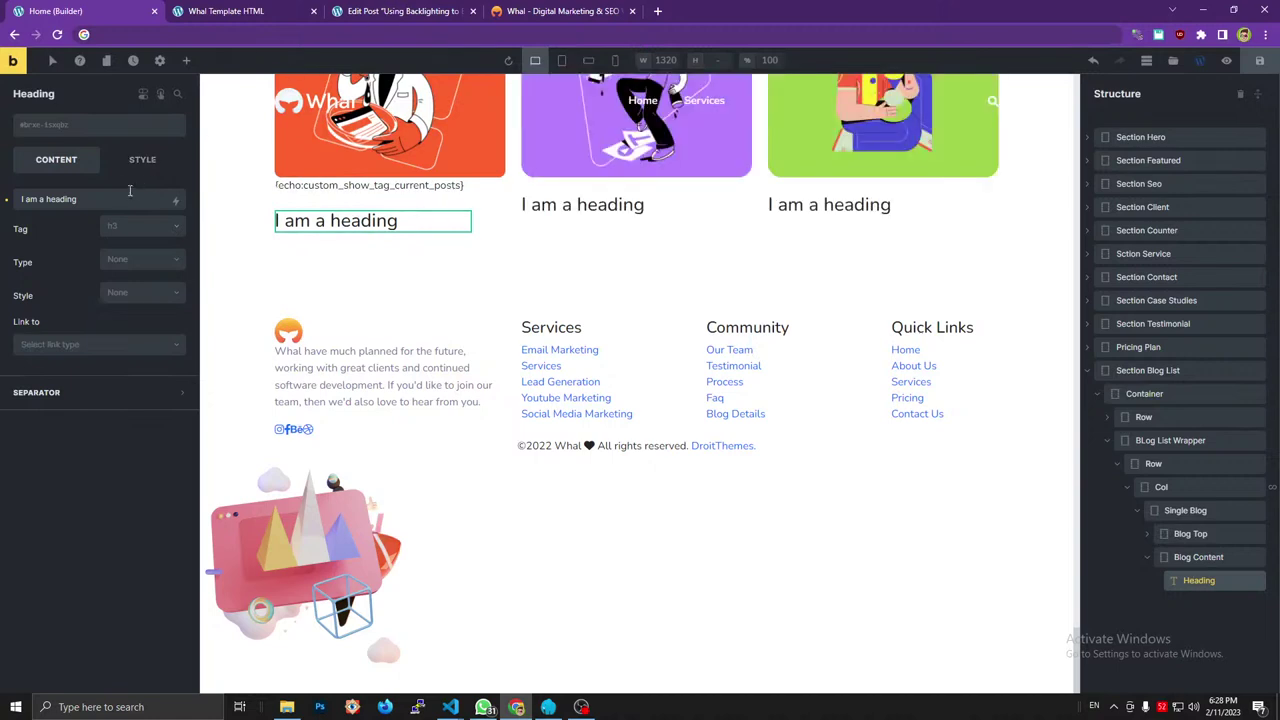
triple_click(174, 200)
key(BackSpace)
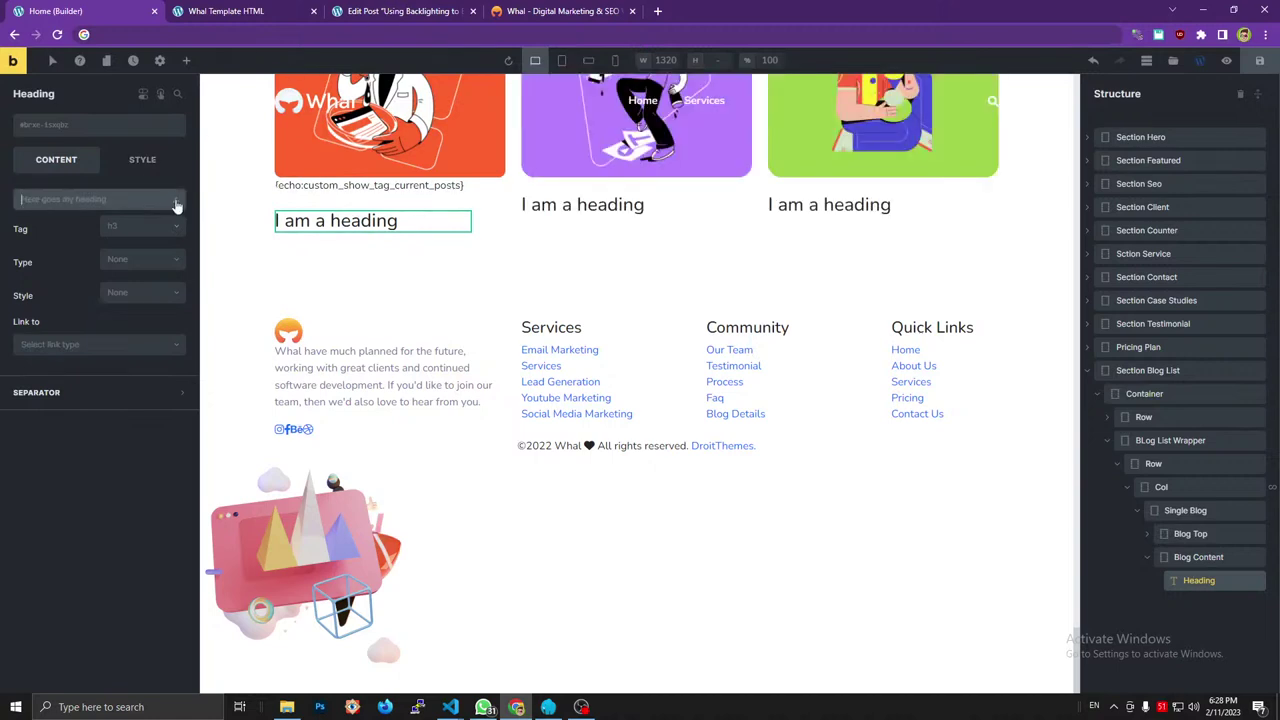
click(175, 201)
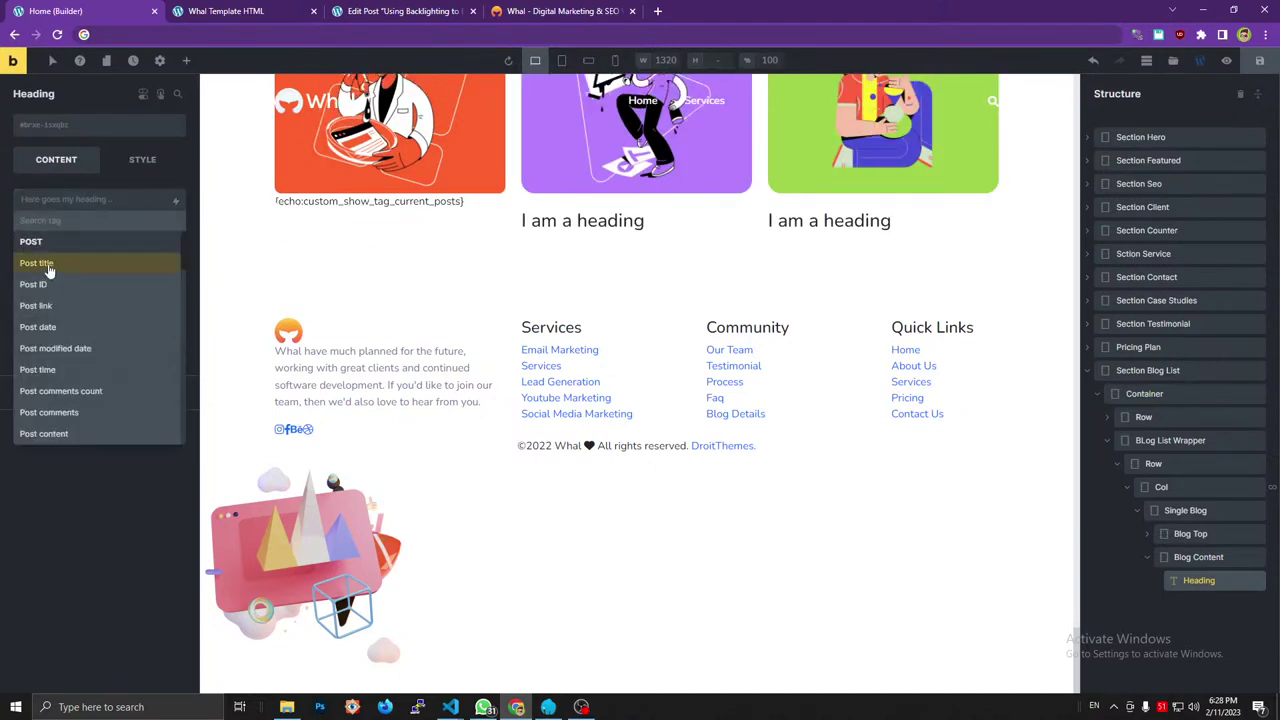
click(94, 256)
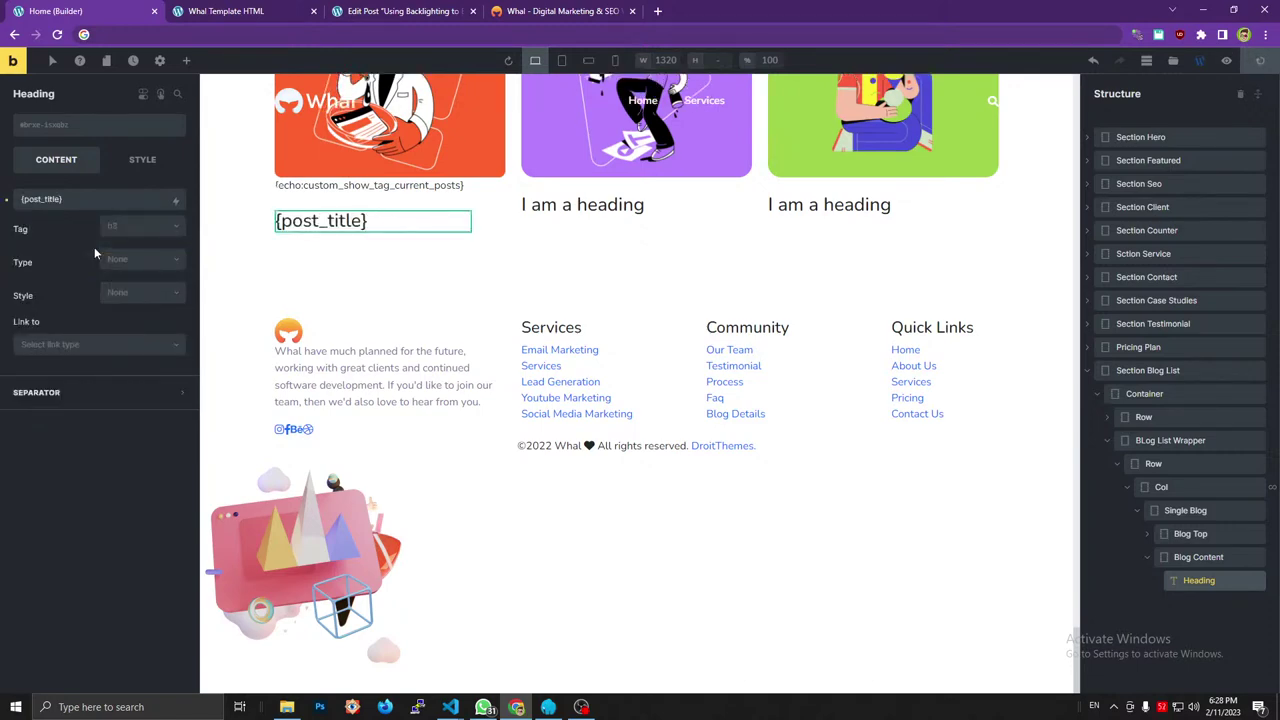
Inspect the Whal template card's heading and its inner link in DevTools.
click(559, 10)
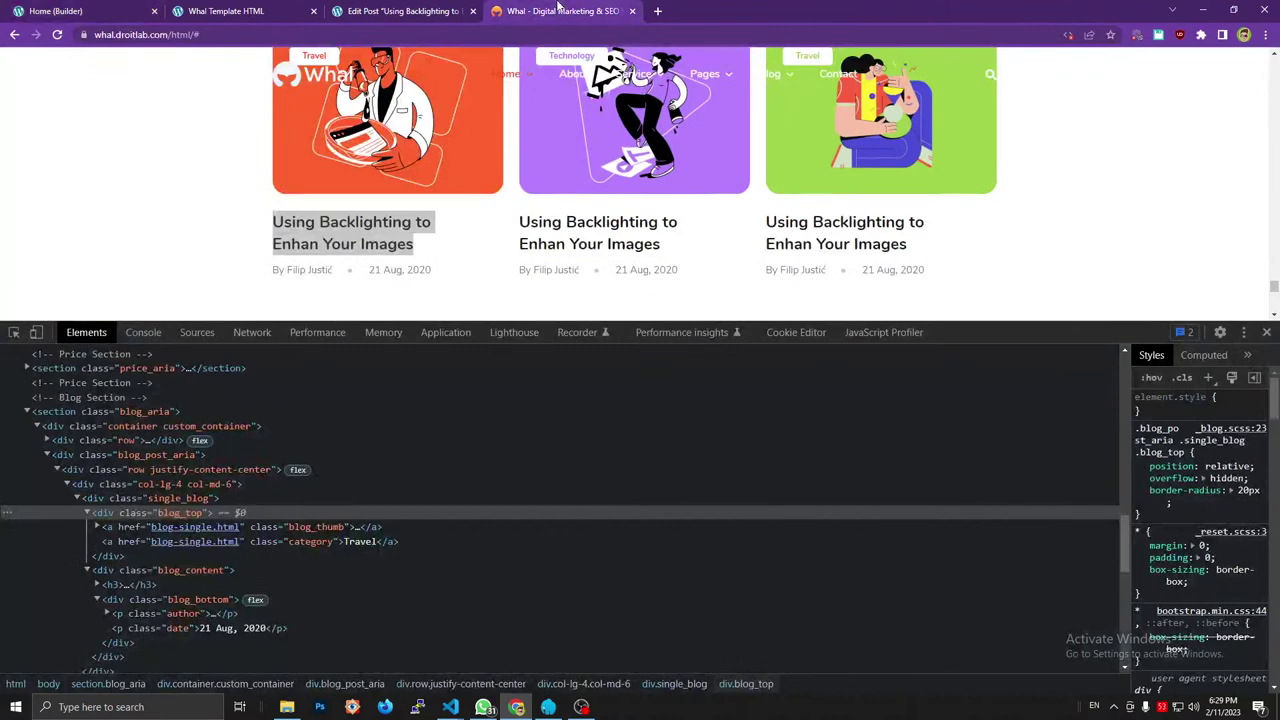
click(115, 585)
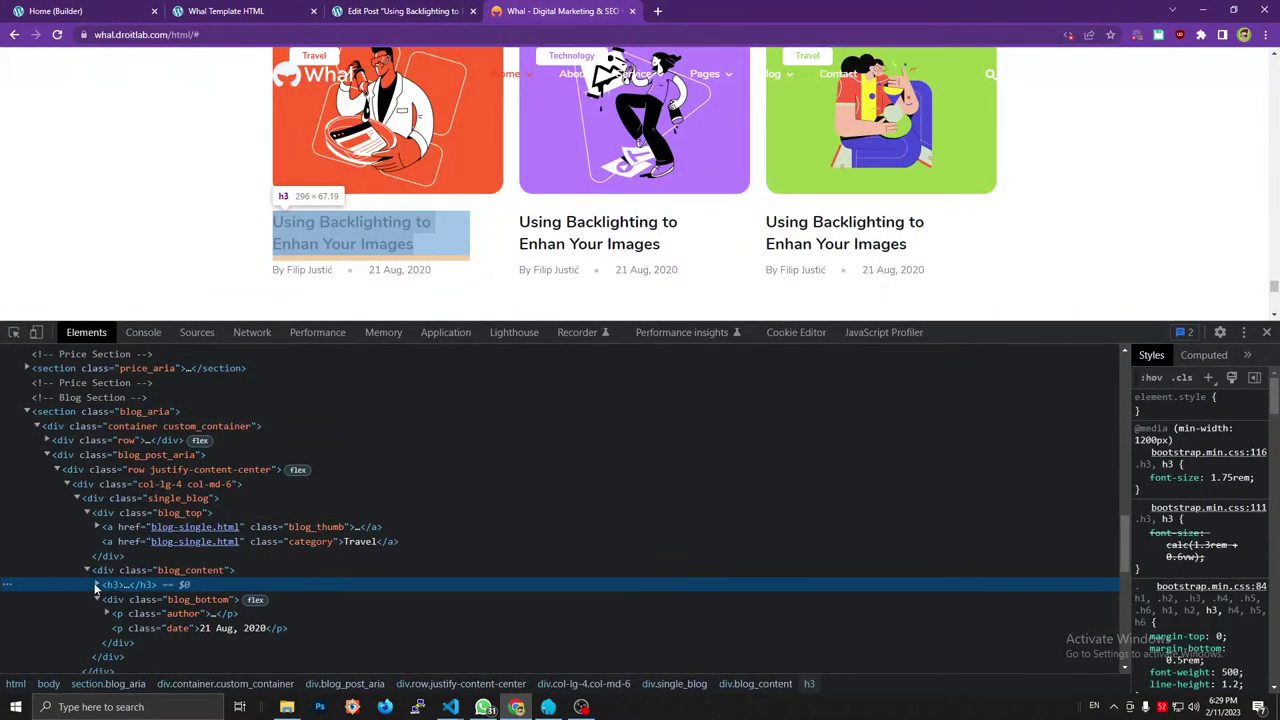
click(96, 586)
click(348, 600)
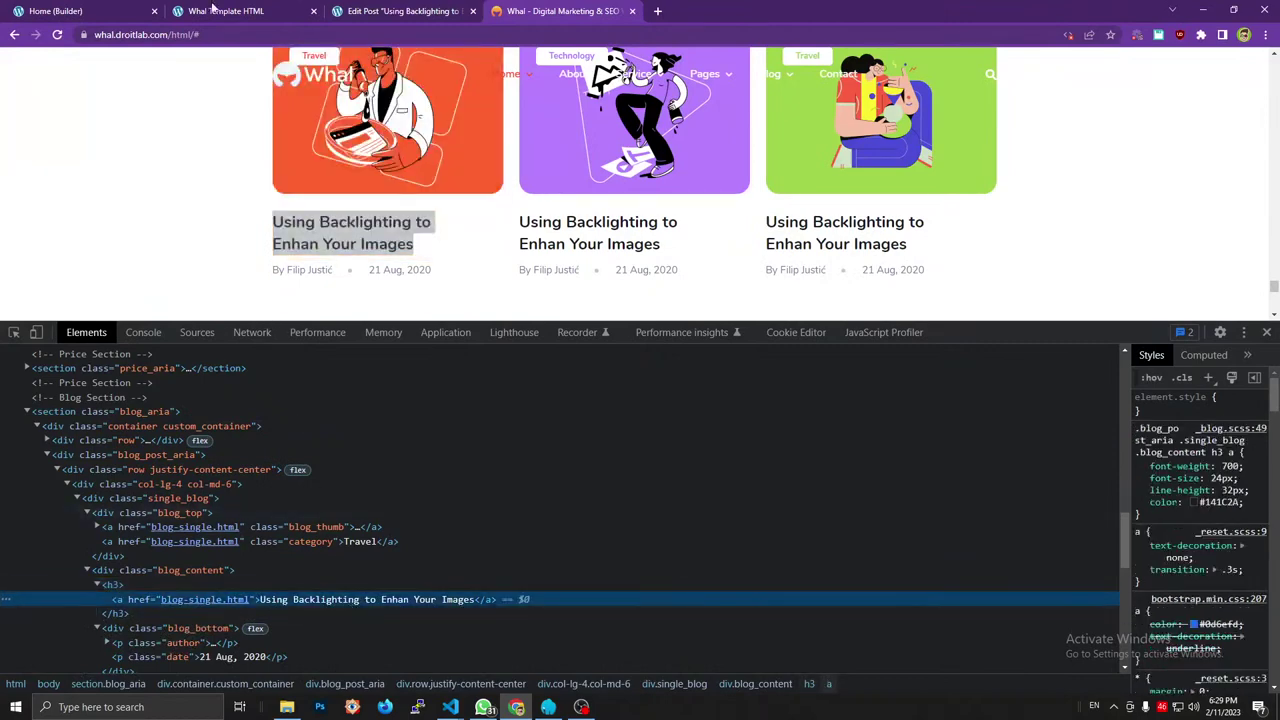
Save the page and reload its front-end preview.
click(212, 10)
click(445, 10)
click(112, 10)
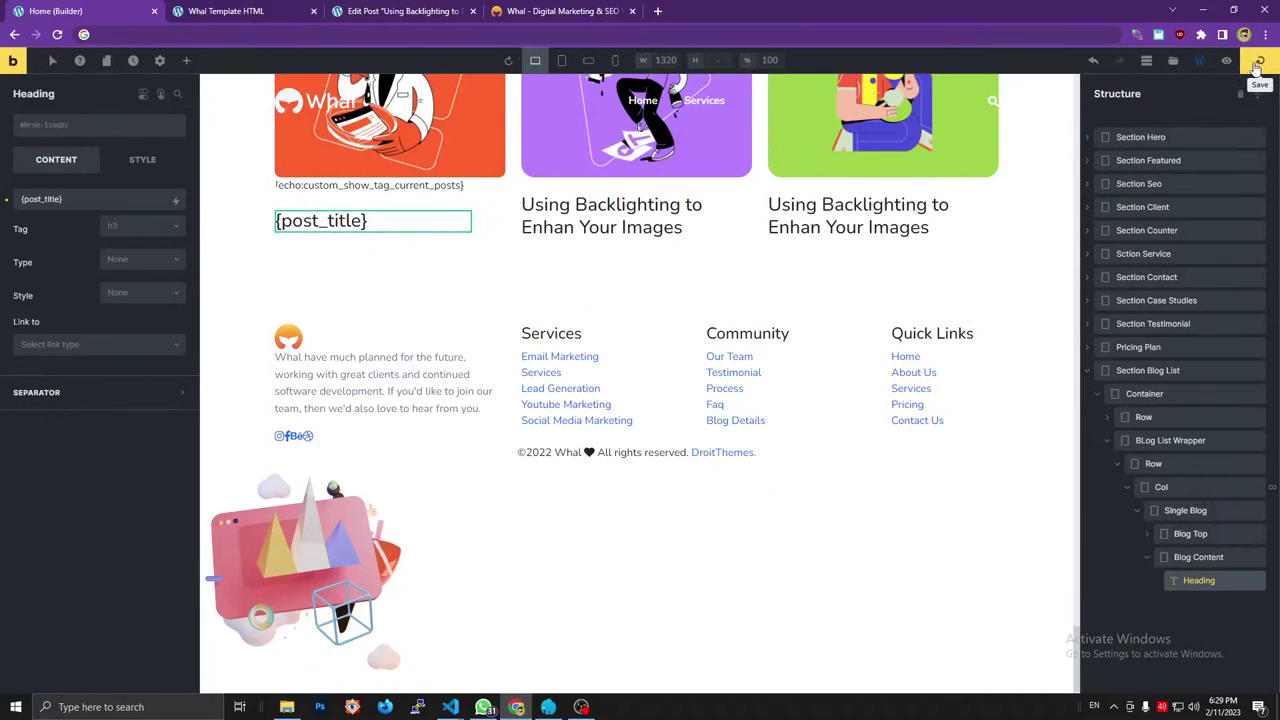
click(1257, 62)
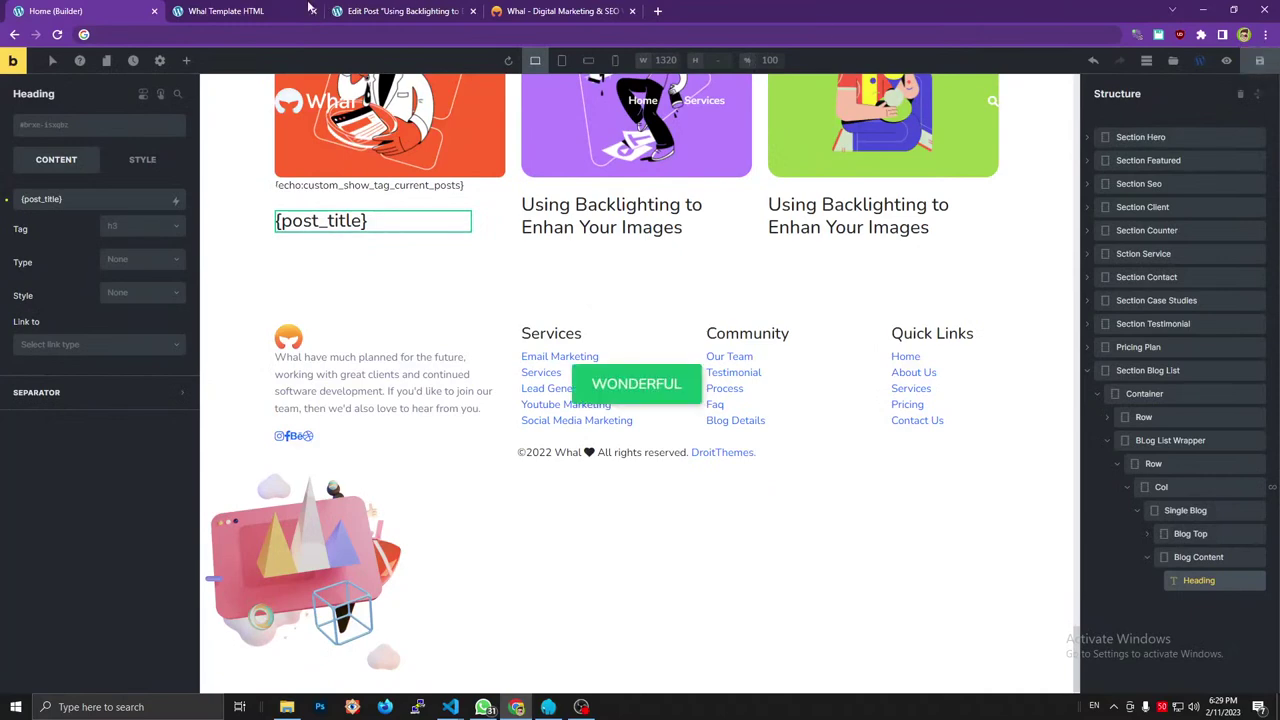
click(310, 8)
key(F5)
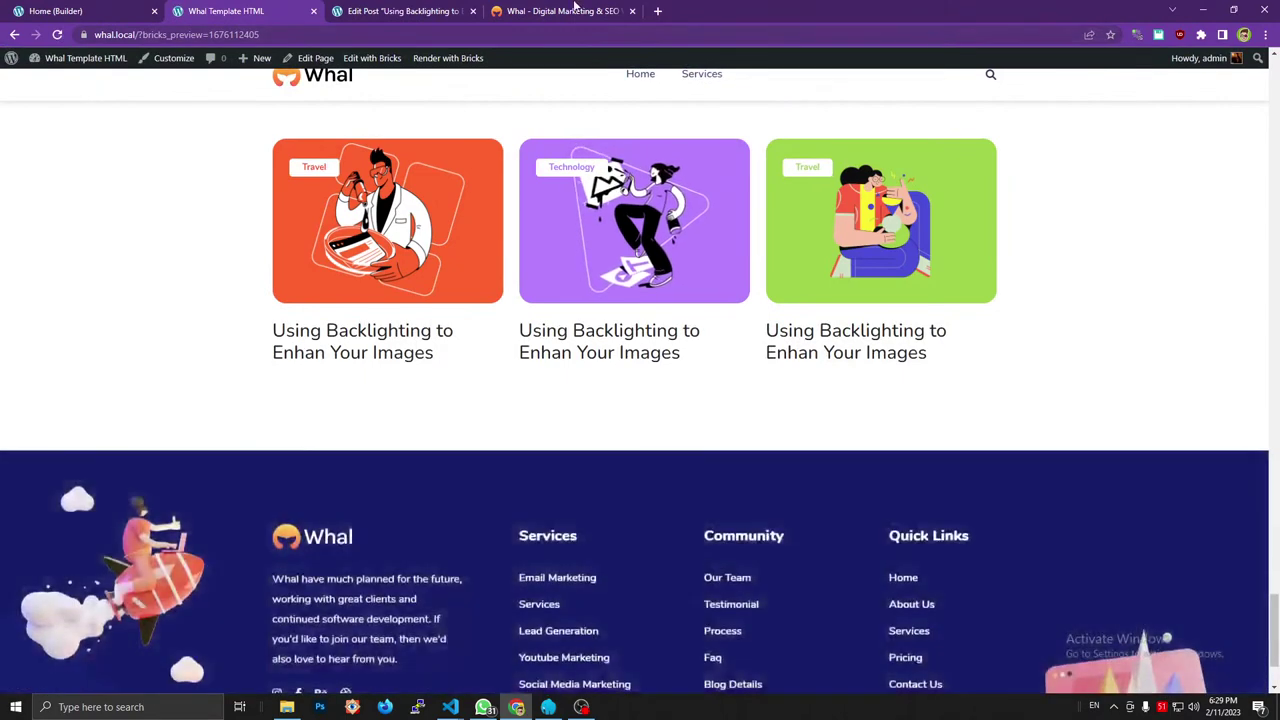
Compare the preview card's heading markup in DevTools against the Whal template.
click(558, 10)
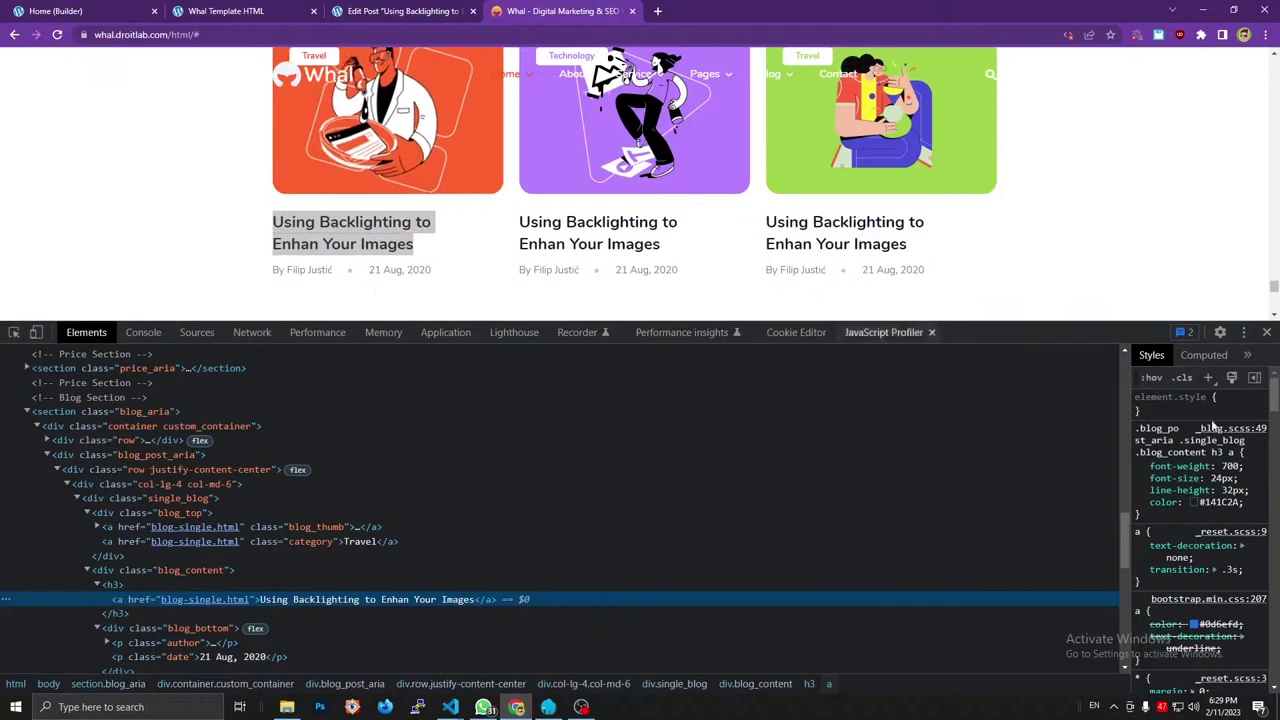
click(262, 10)
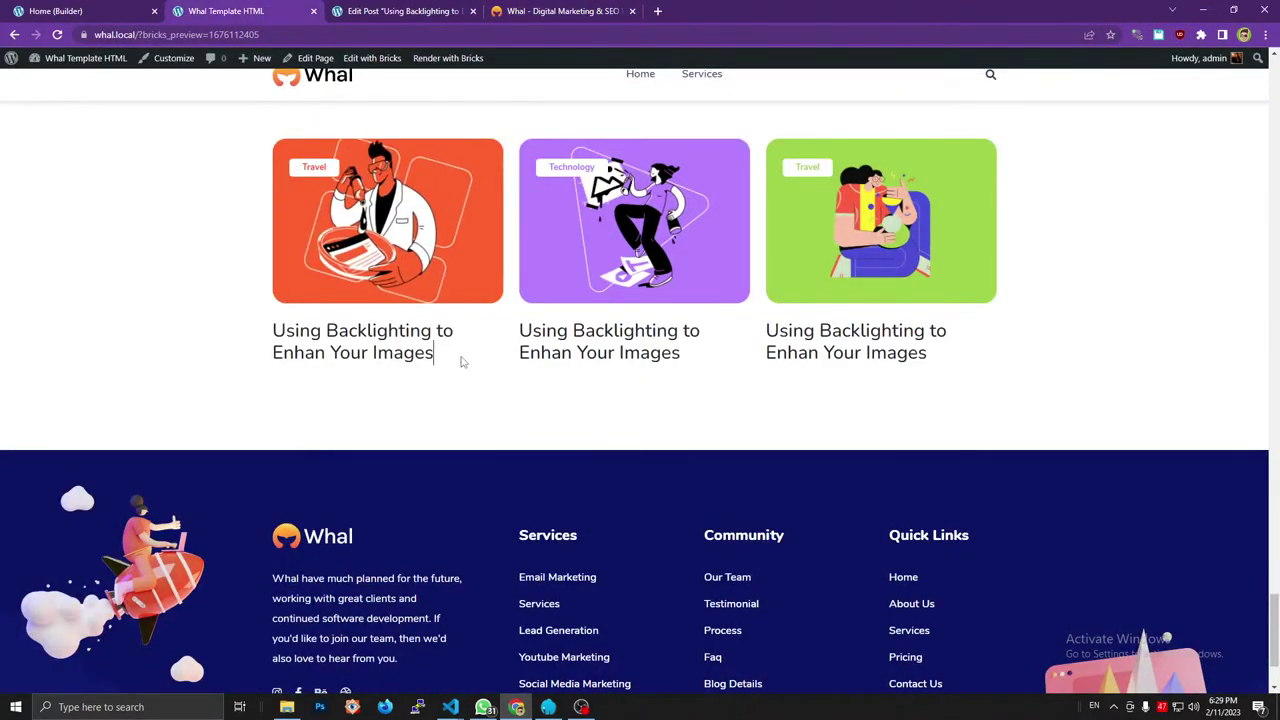
key(ctrl+shift+i)
scroll(460, 360, down, 2)
click(420, 180)
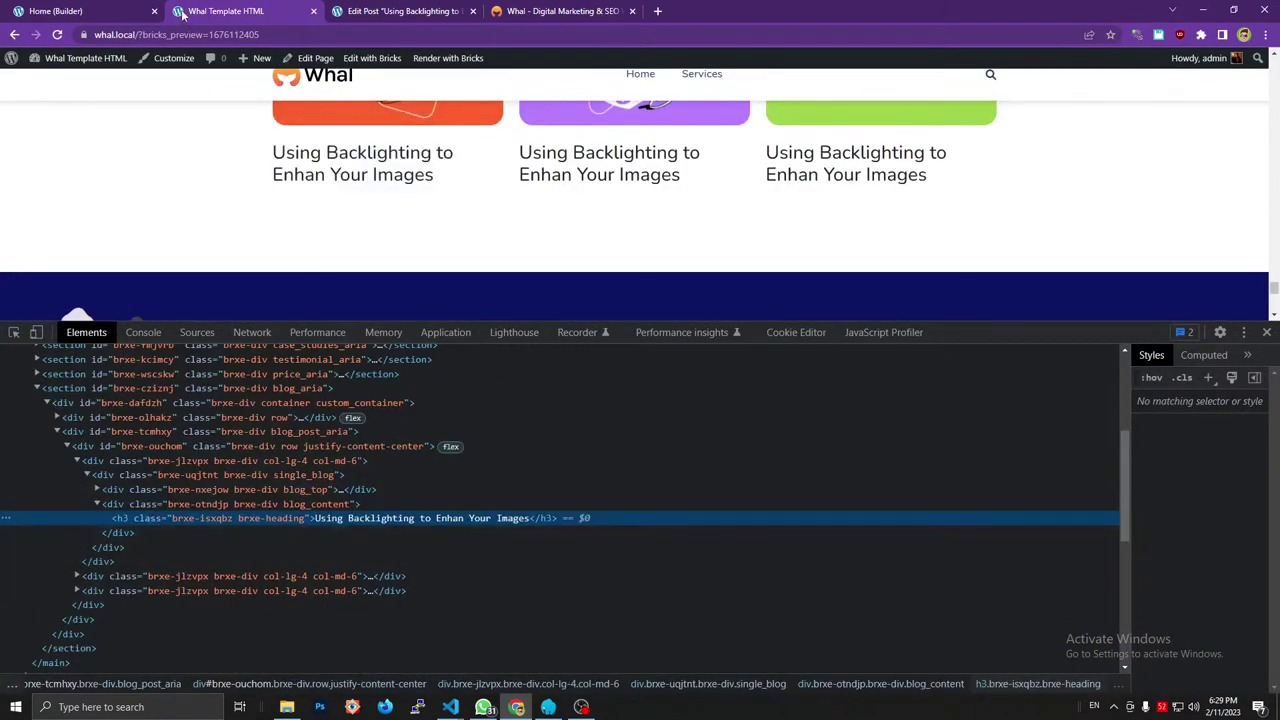
click(60, 11)
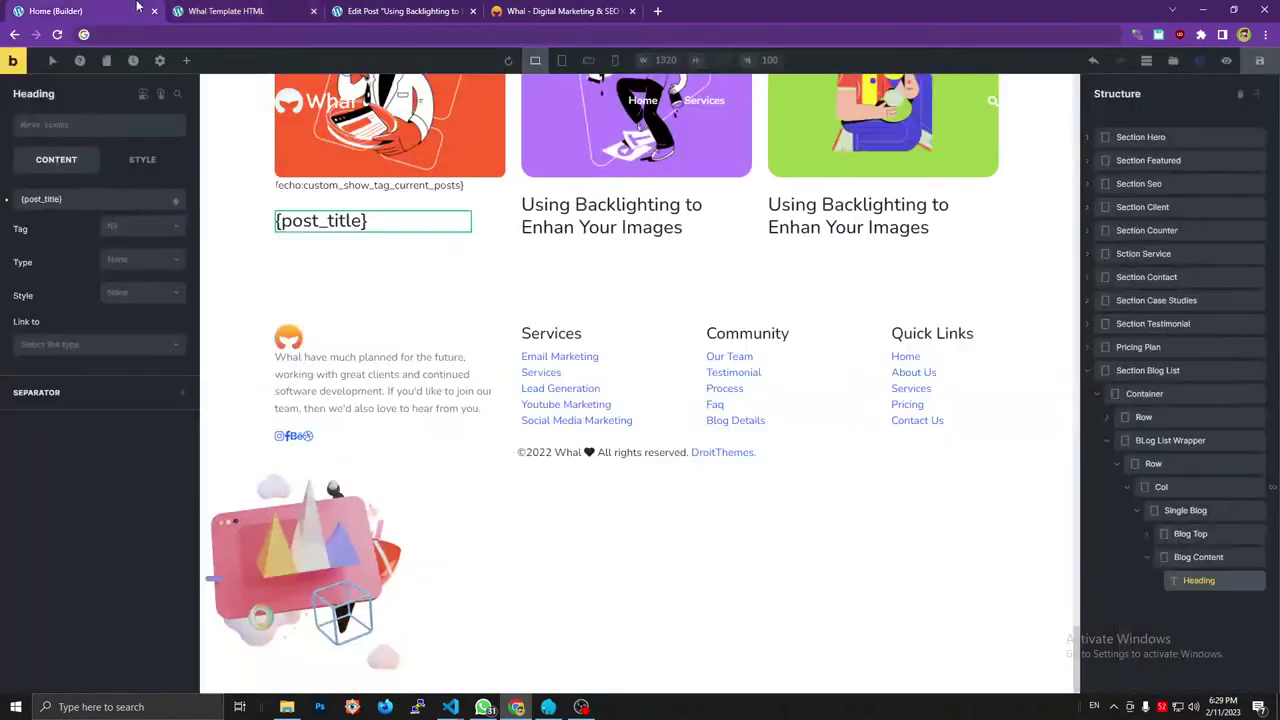
Link the heading to the dynamic data {post_url} and save the page.
click(86, 348)
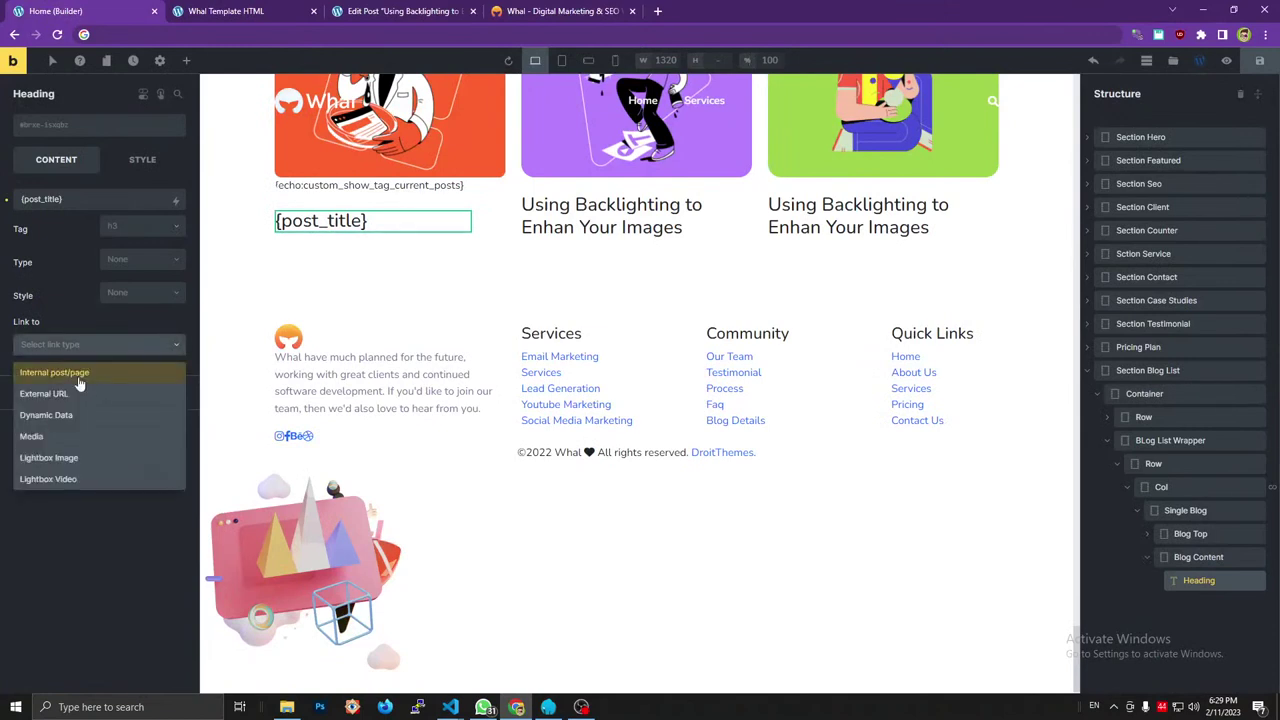
click(62, 415)
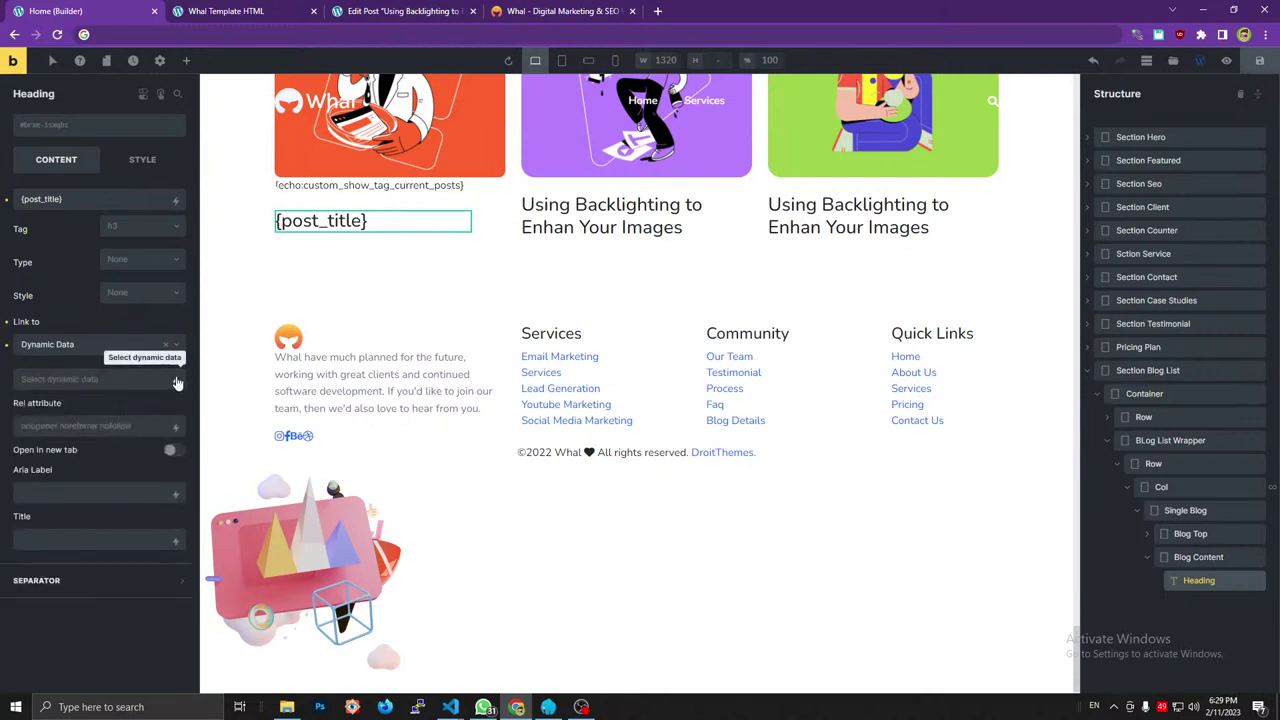
click(177, 383)
click(57, 486)
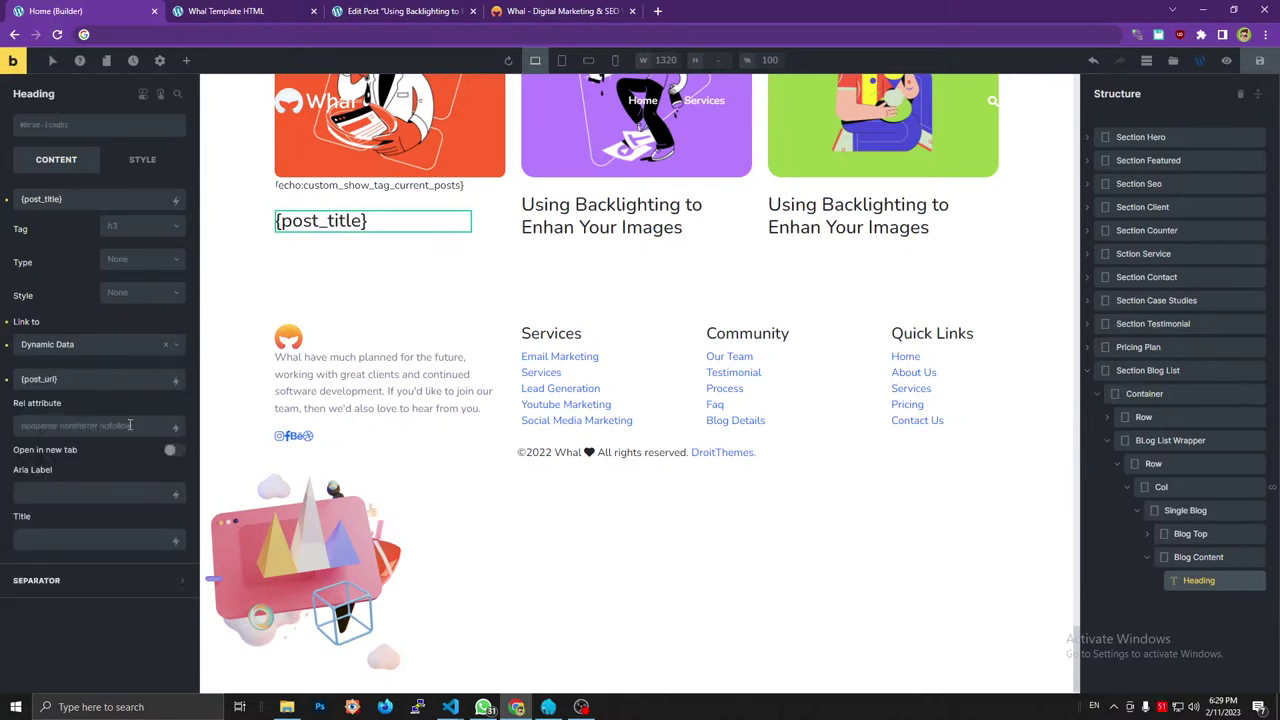
click(1259, 62)
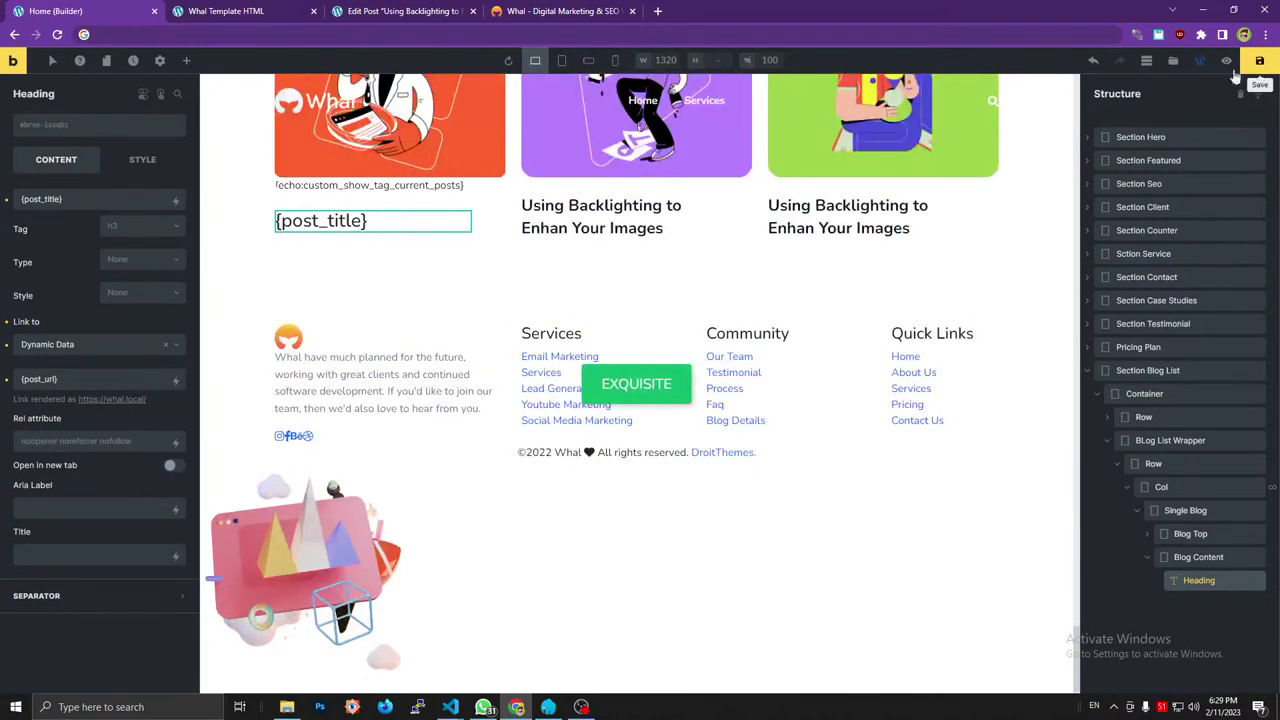
Inspect the Whal template's author and date wrapper for comparison.
click(245, 9)
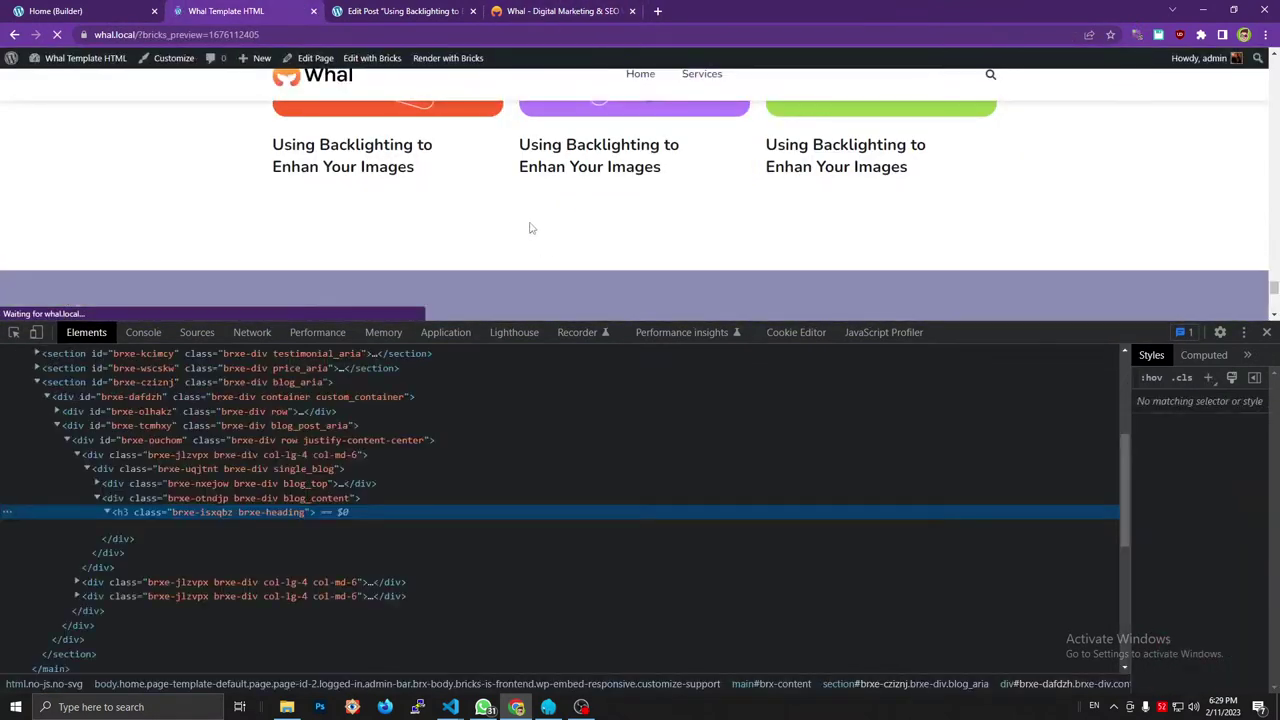
click(562, 11)
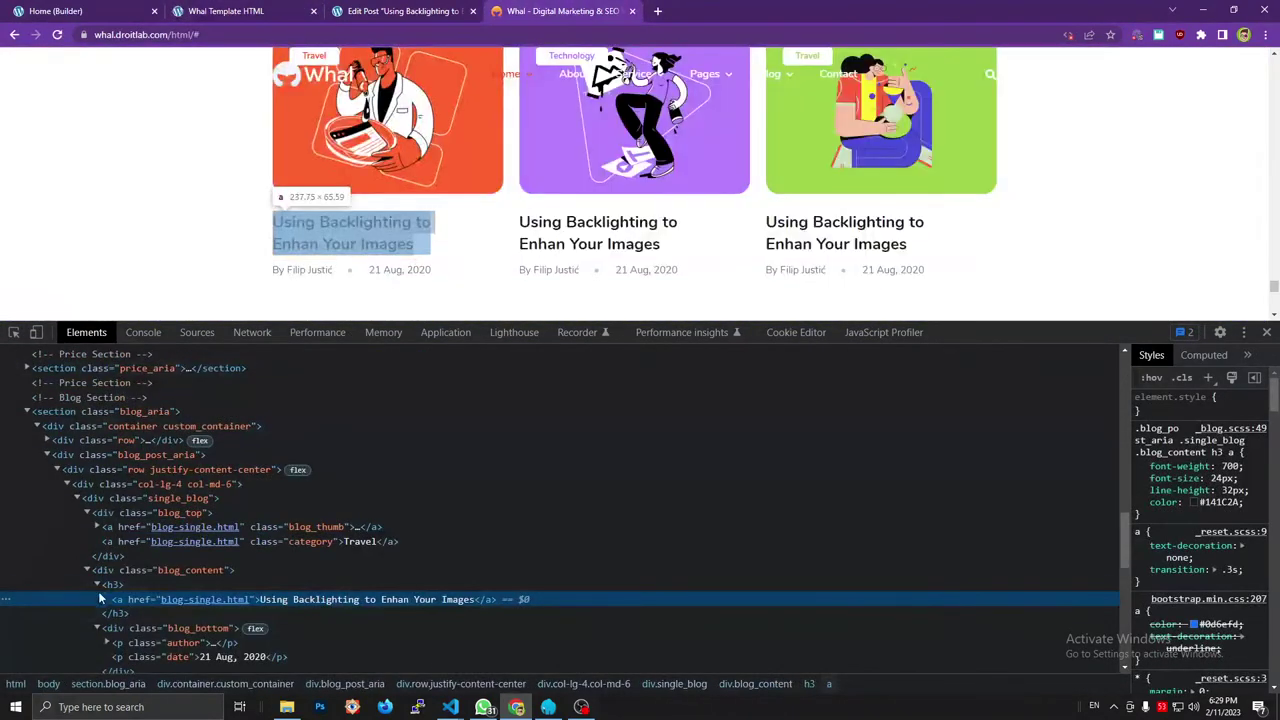
click(97, 584)
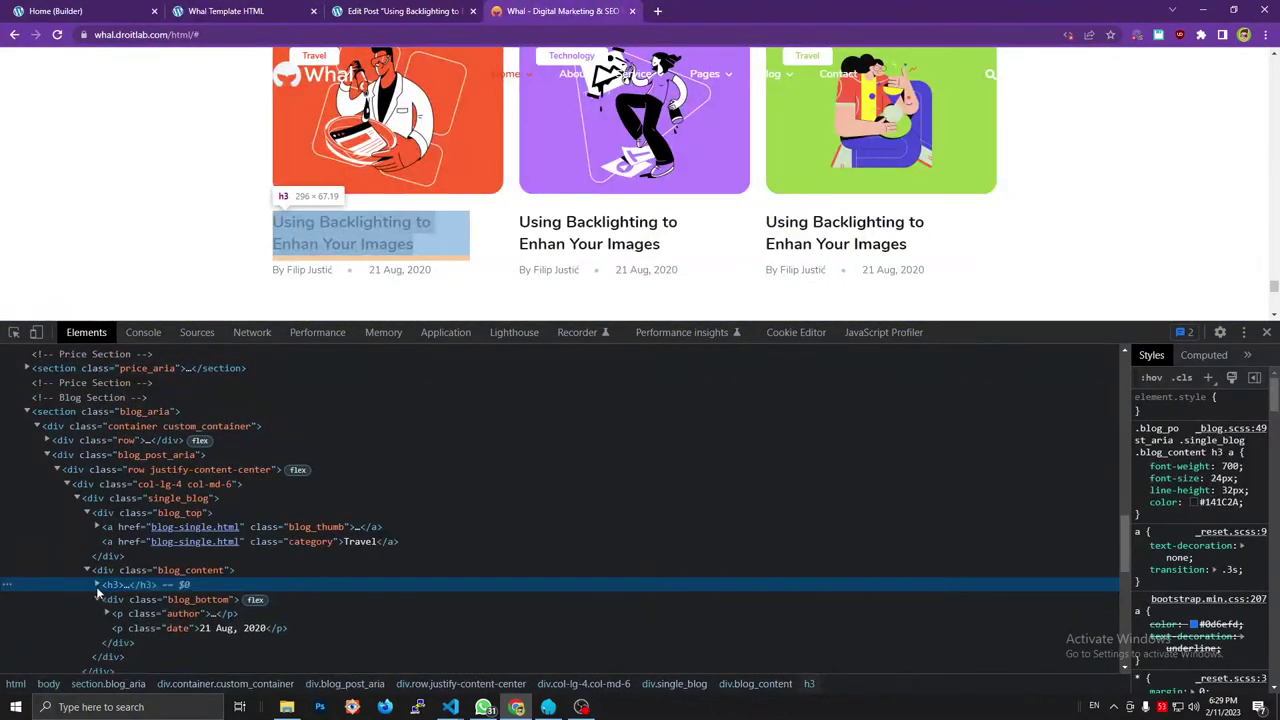
click(201, 597)
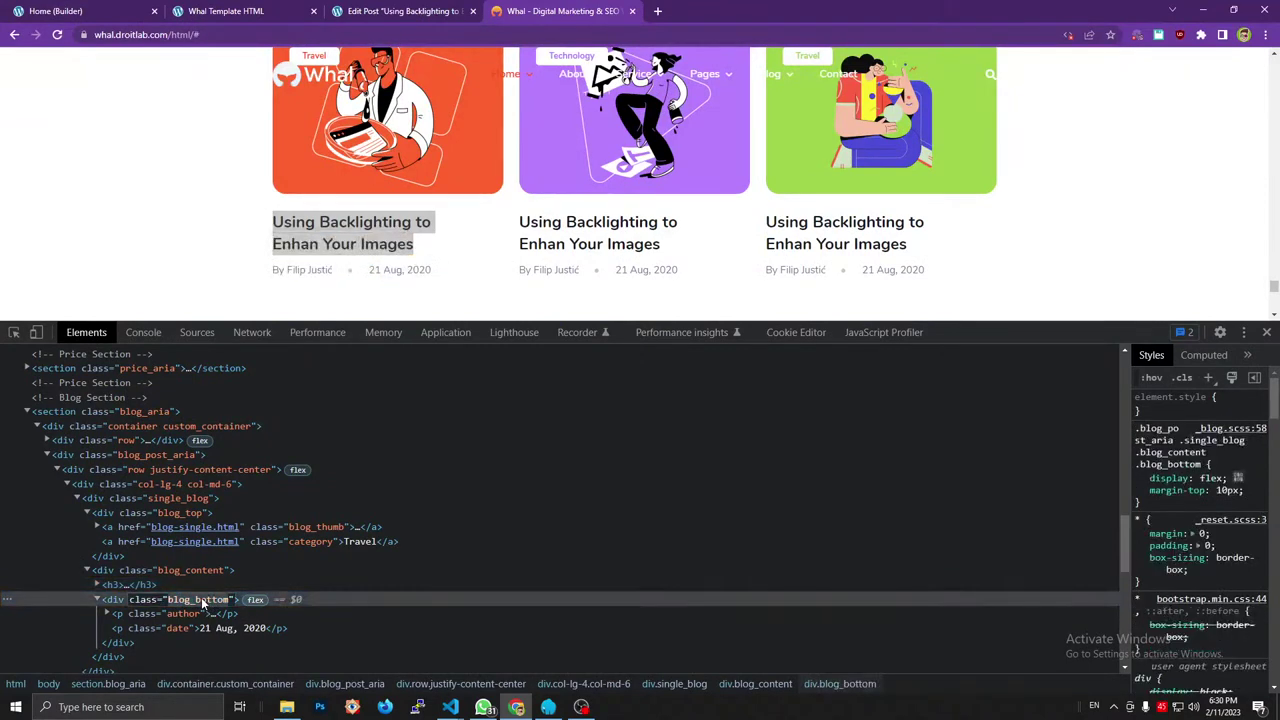
key(ctrl+1)
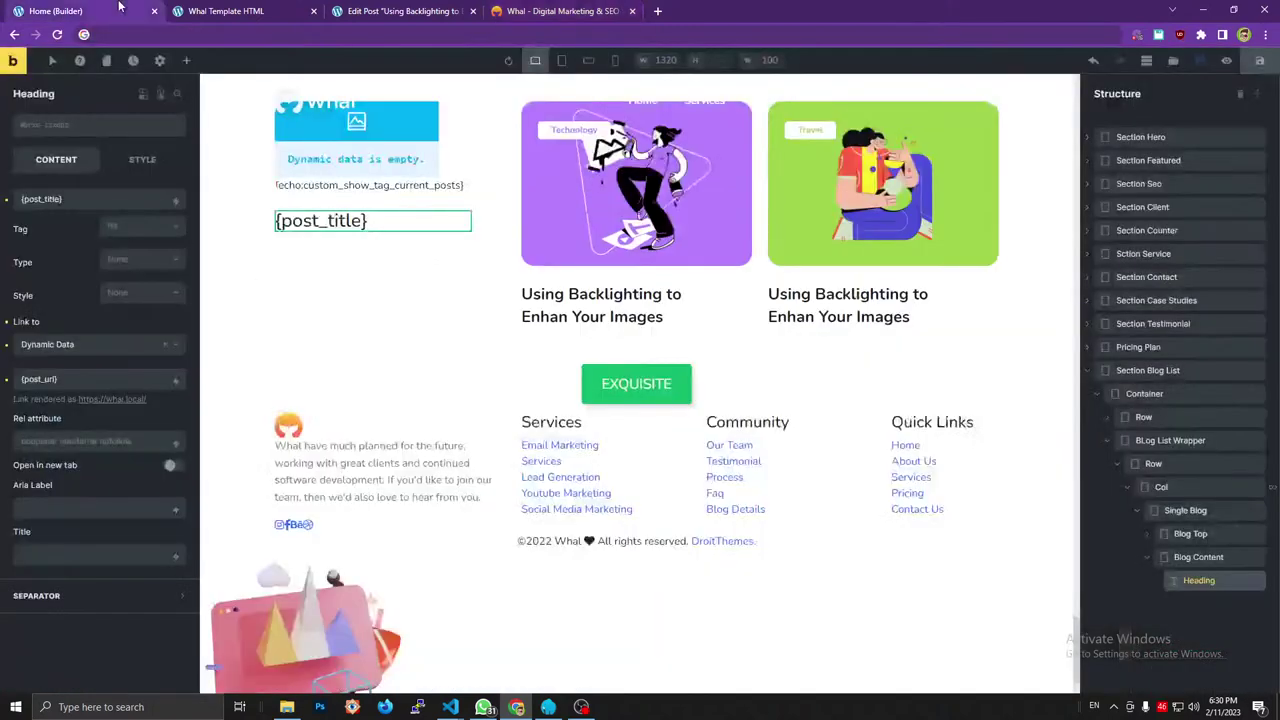
Add a Div with class blog_bottom below the heading and rename it 'Blog Bottom'.
click(1195, 558)
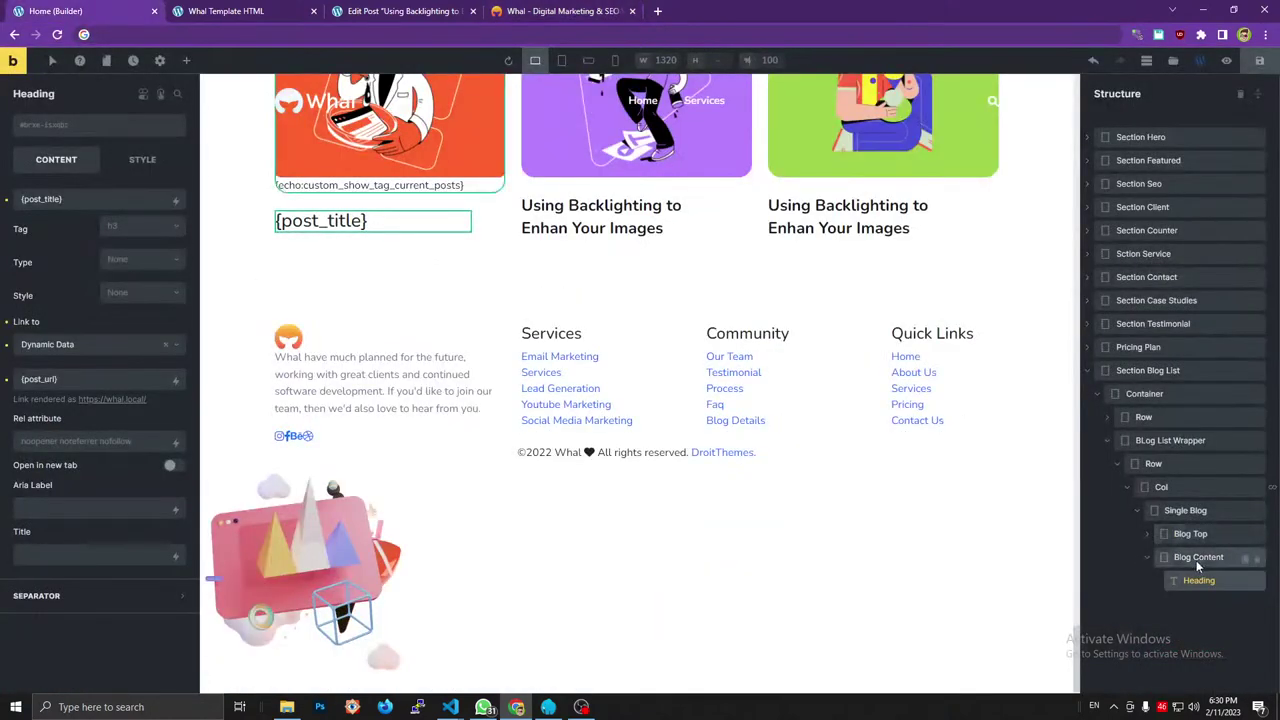
click(186, 63)
click(77, 178)
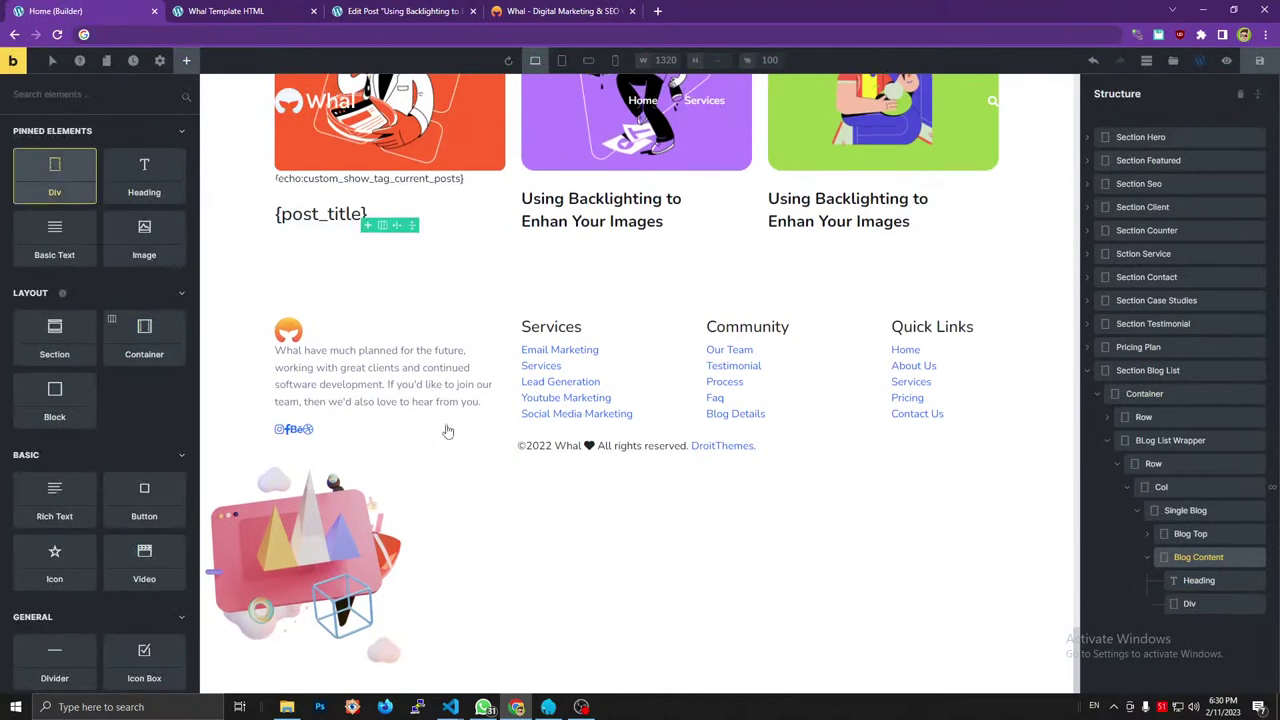
click(1196, 604)
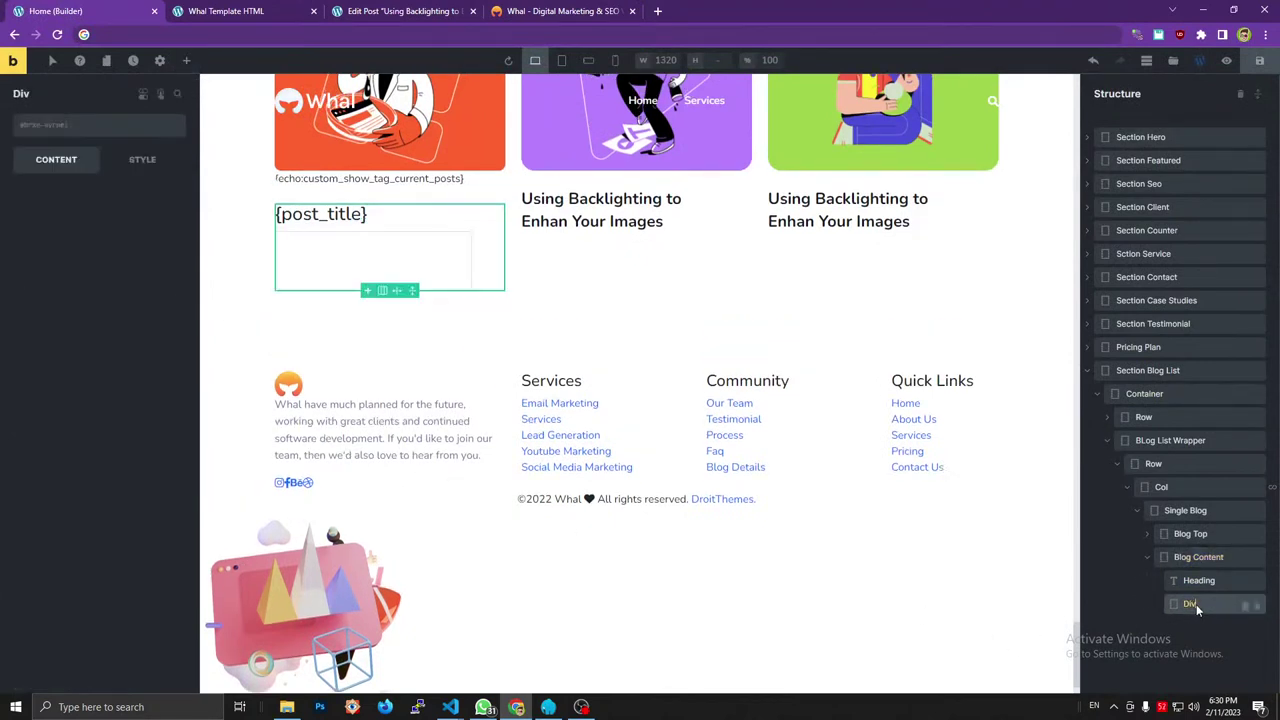
click(95, 128)
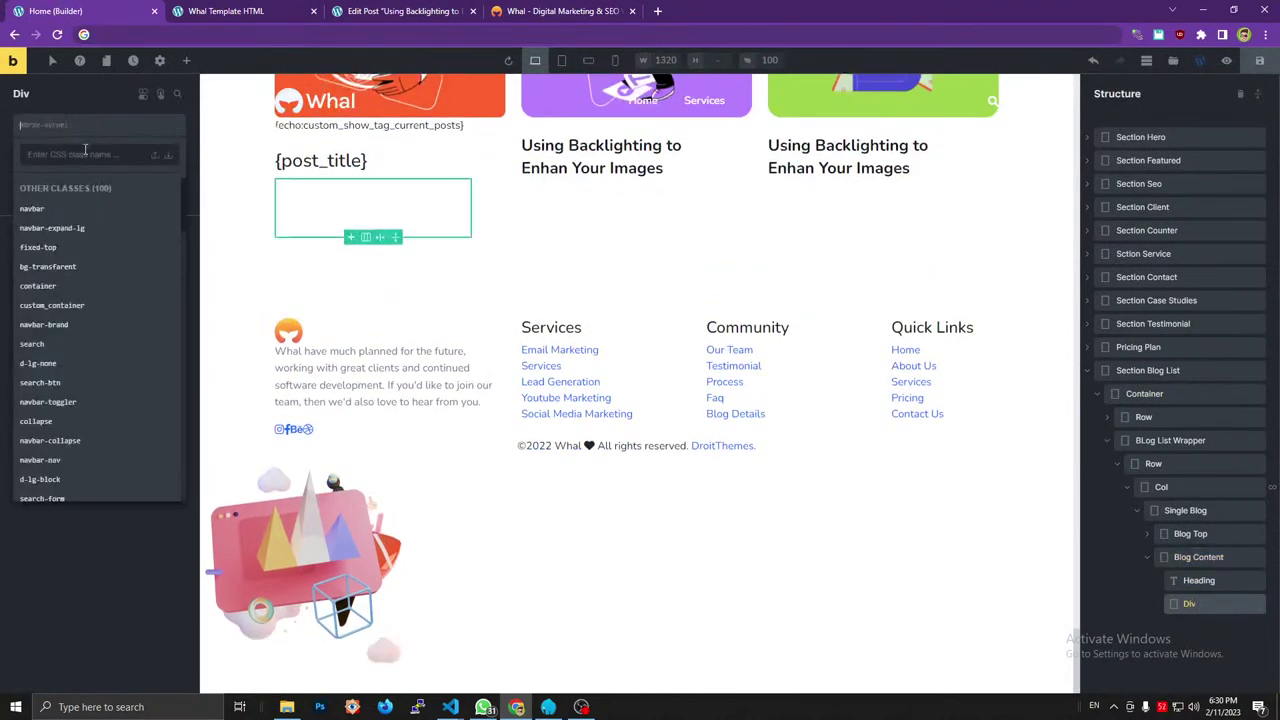
click(116, 40)
text(blog_bottom)
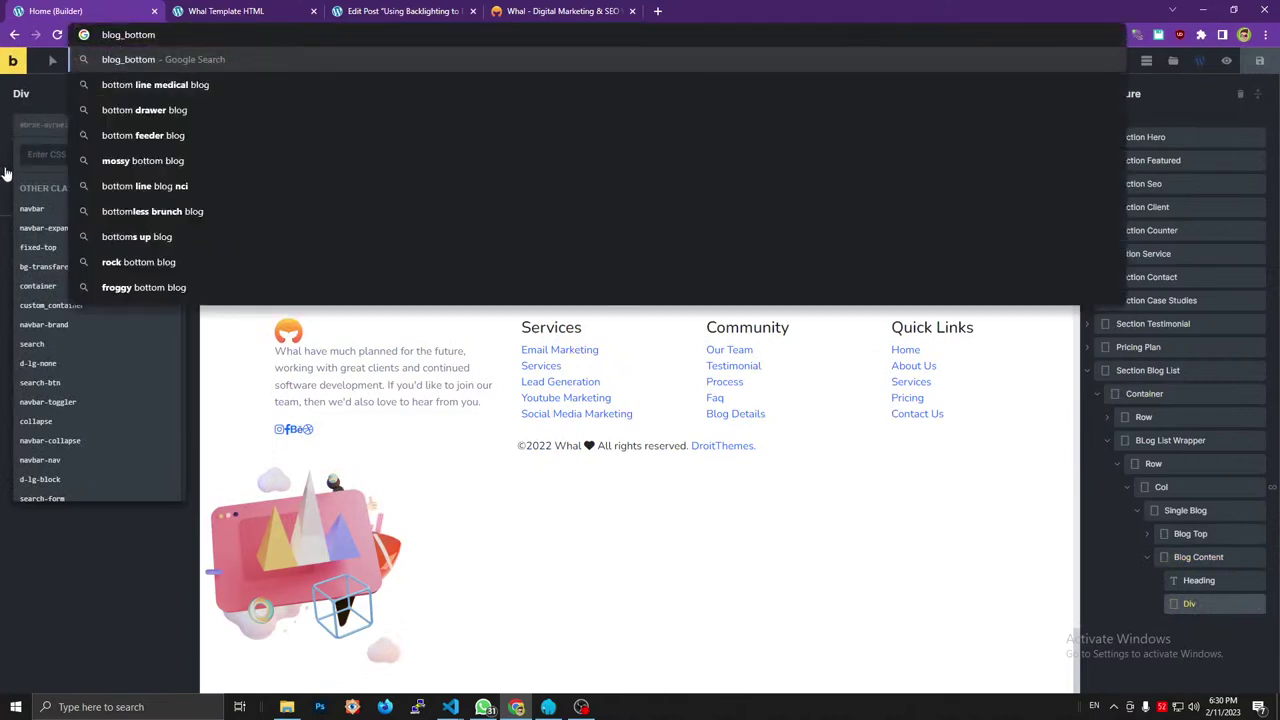
click(34, 162)
text(blog_bottom)
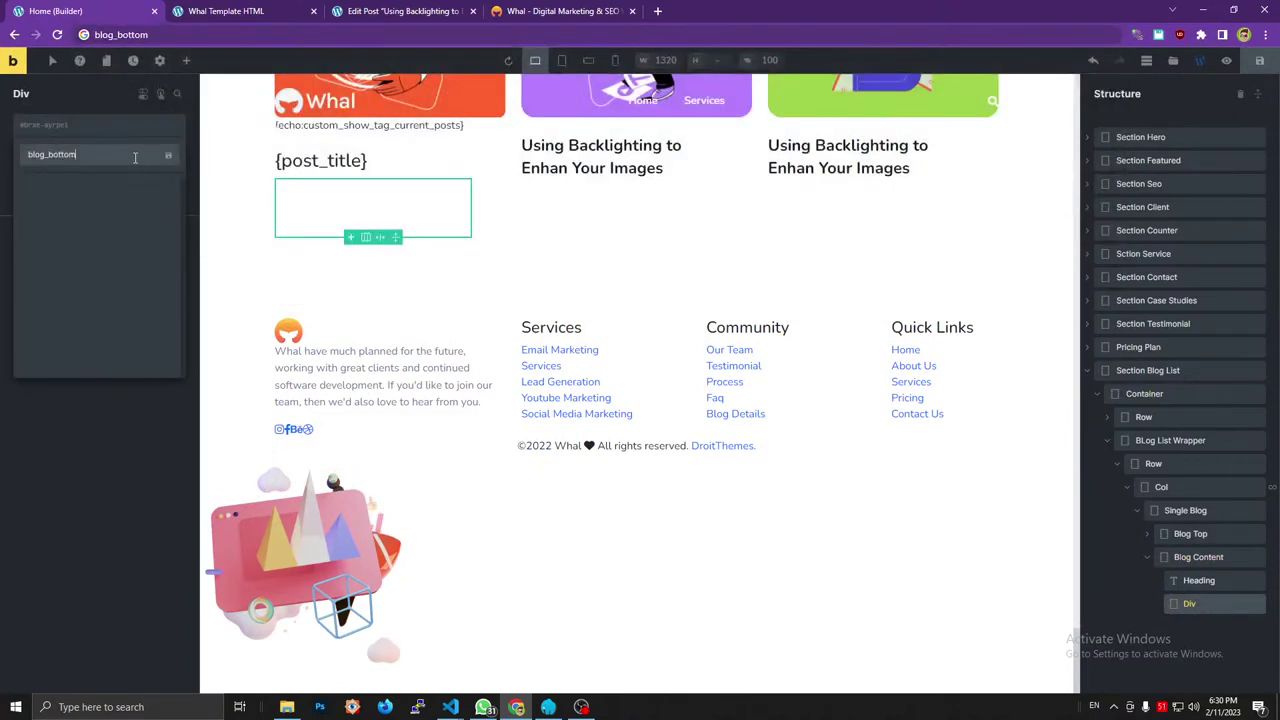
click(168, 155)
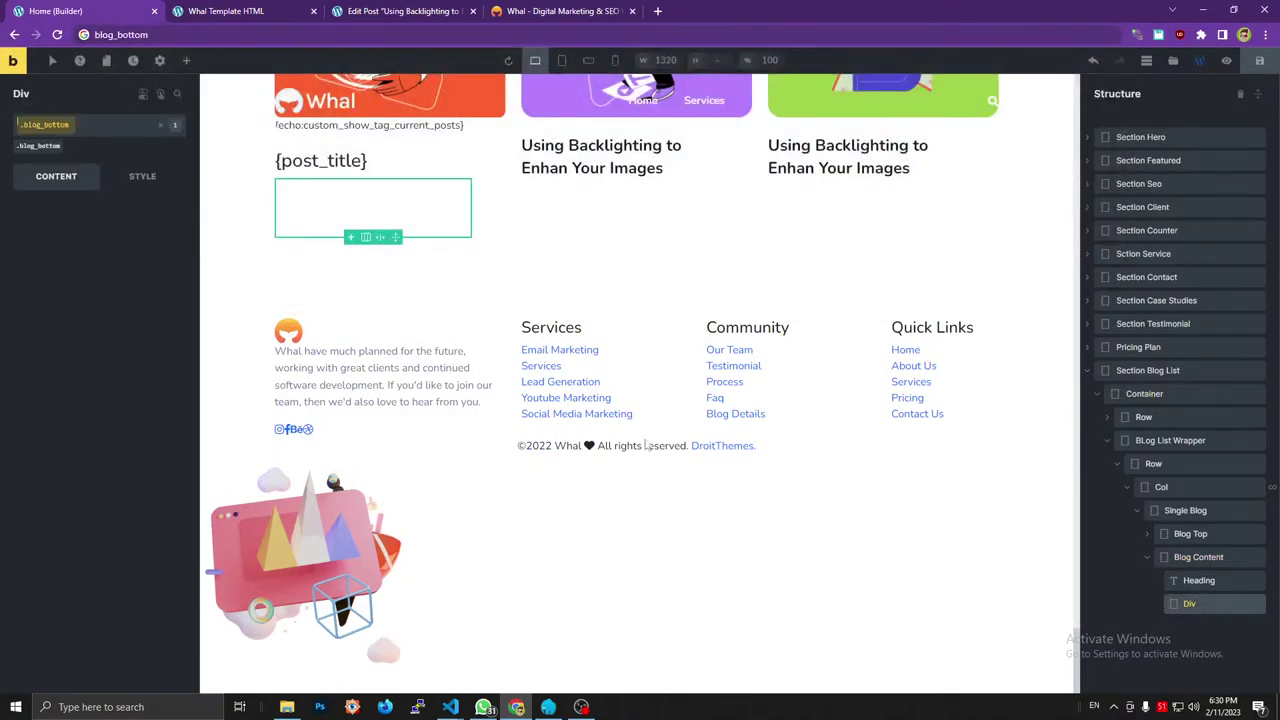
click(1189, 604)
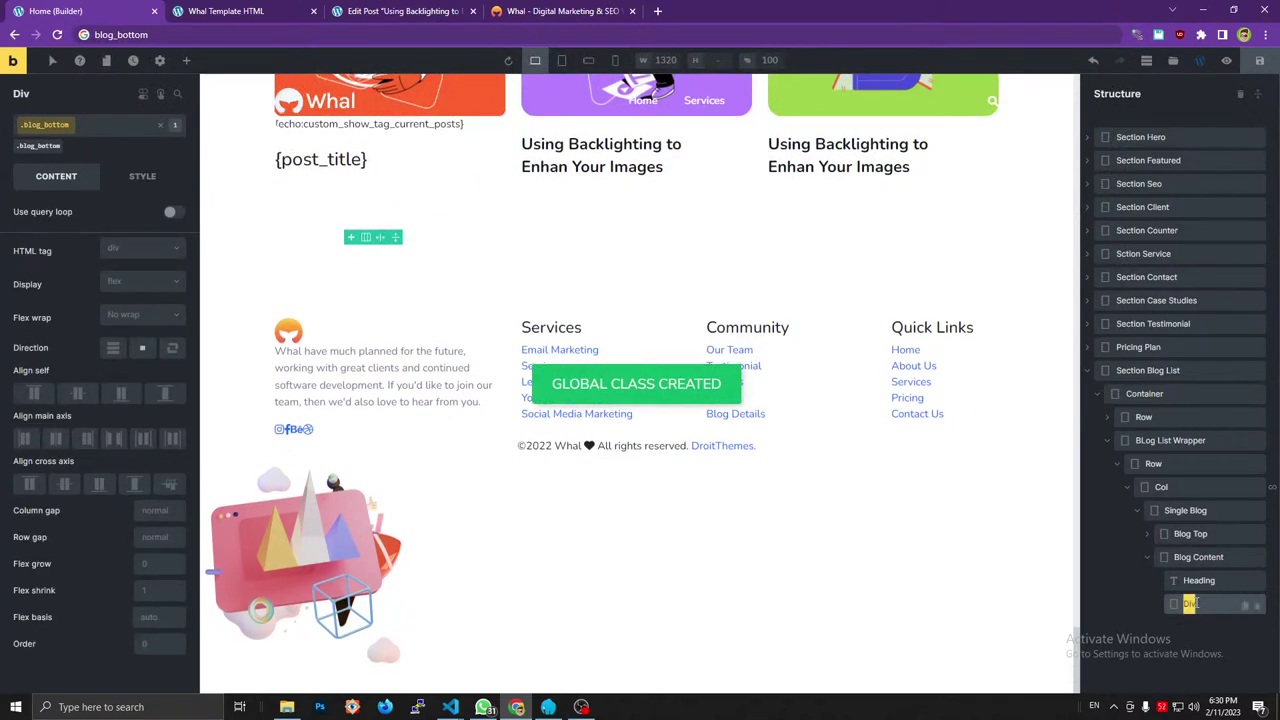
text(Blog)
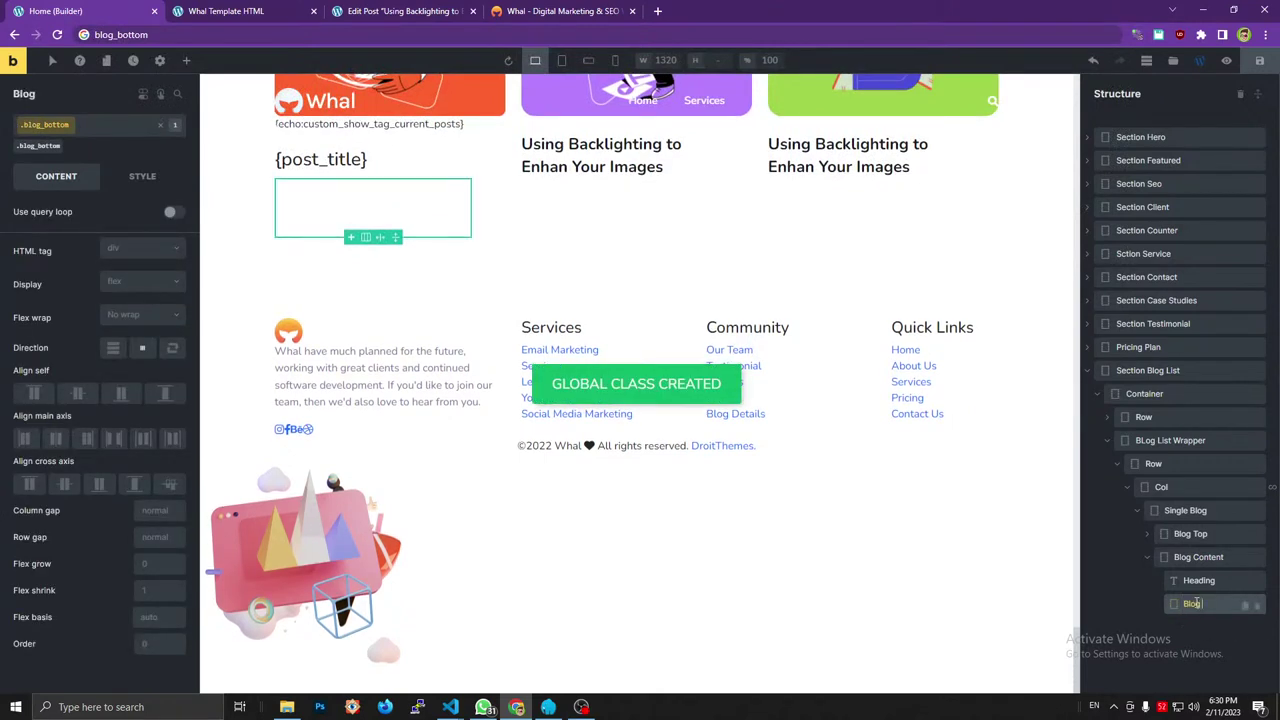
text( Bottom)
Inspect the Whal template's blog_bottom author paragraph in DevTools.
click(595, 8)
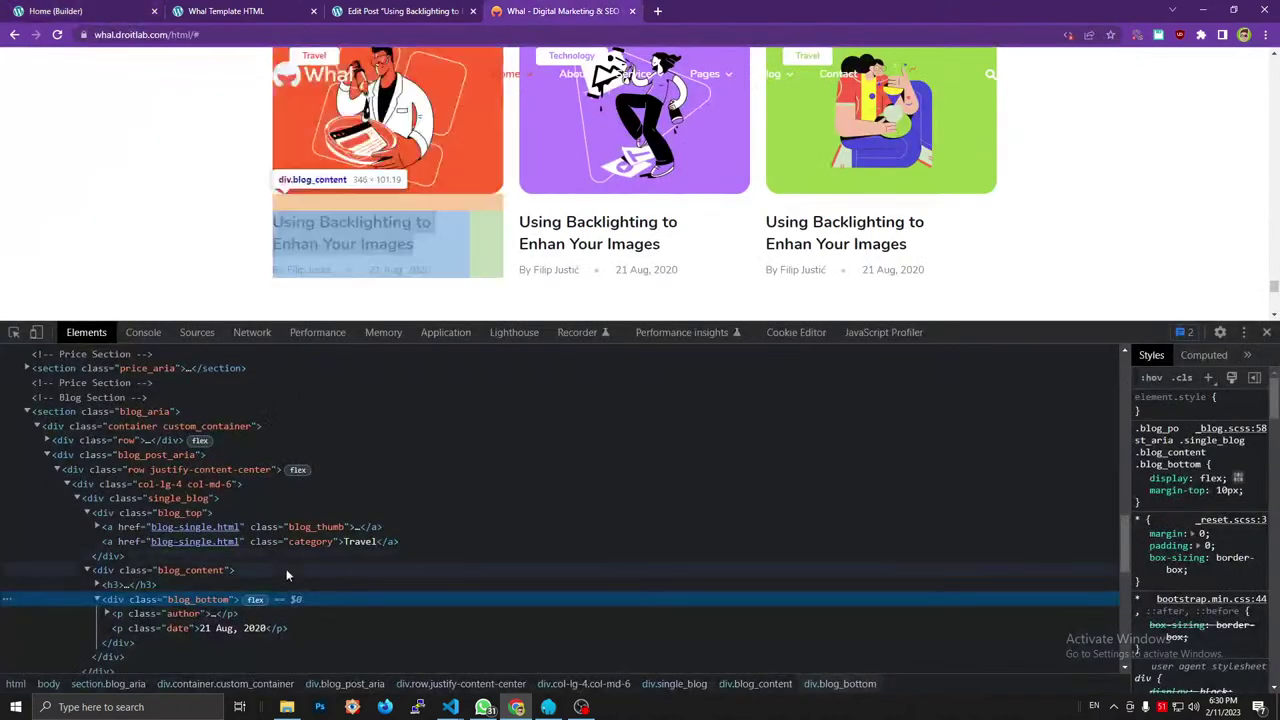
click(107, 613)
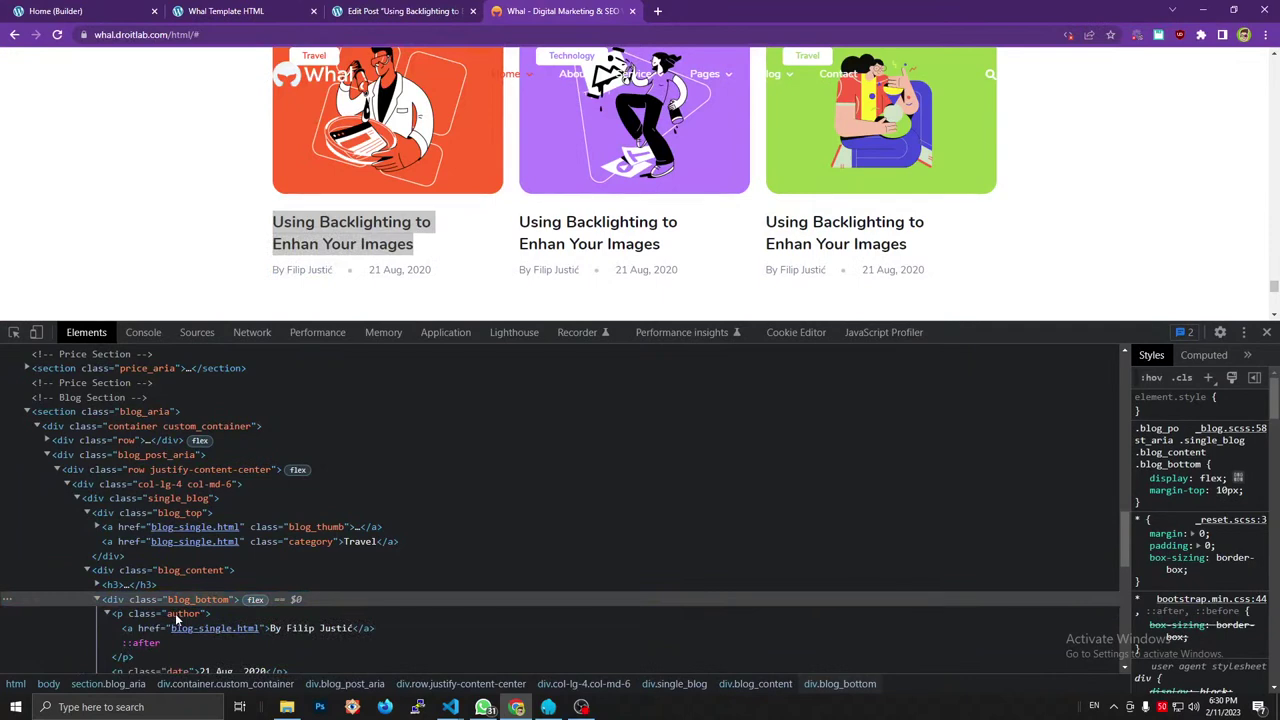
click(107, 613)
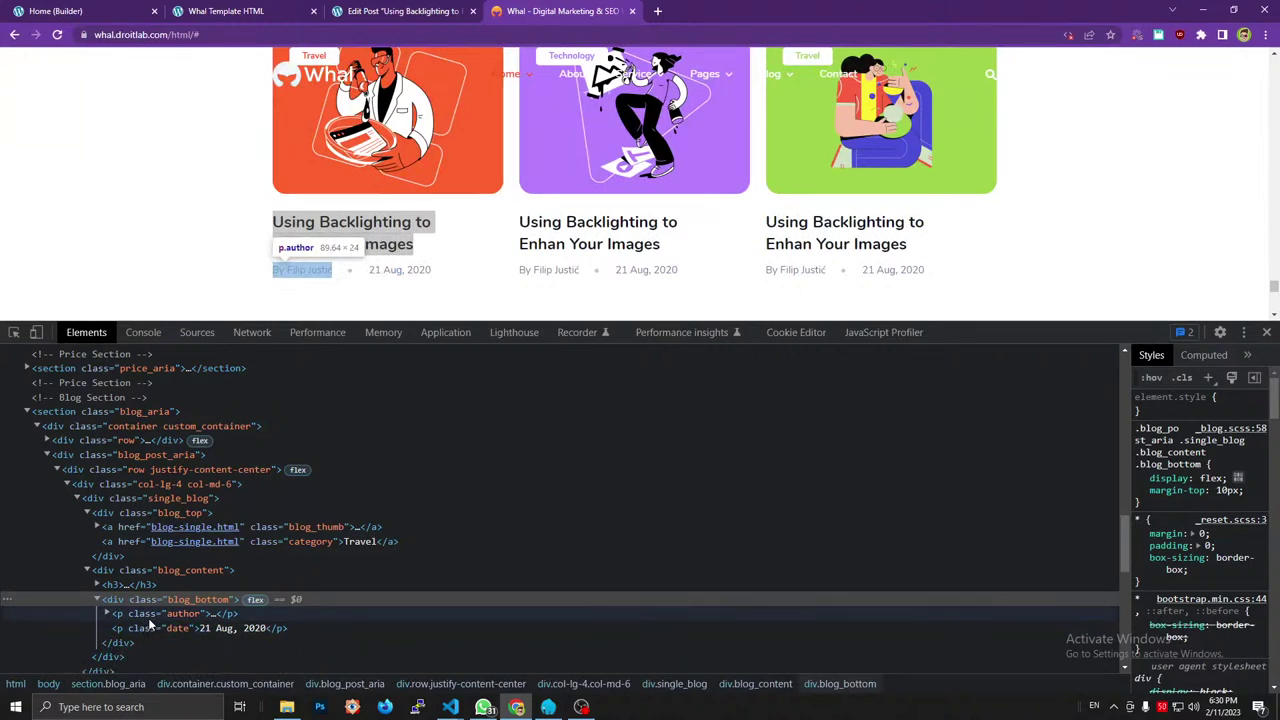
Add a Basic Text element inside Blog Bottom and select it.
click(56, 11)
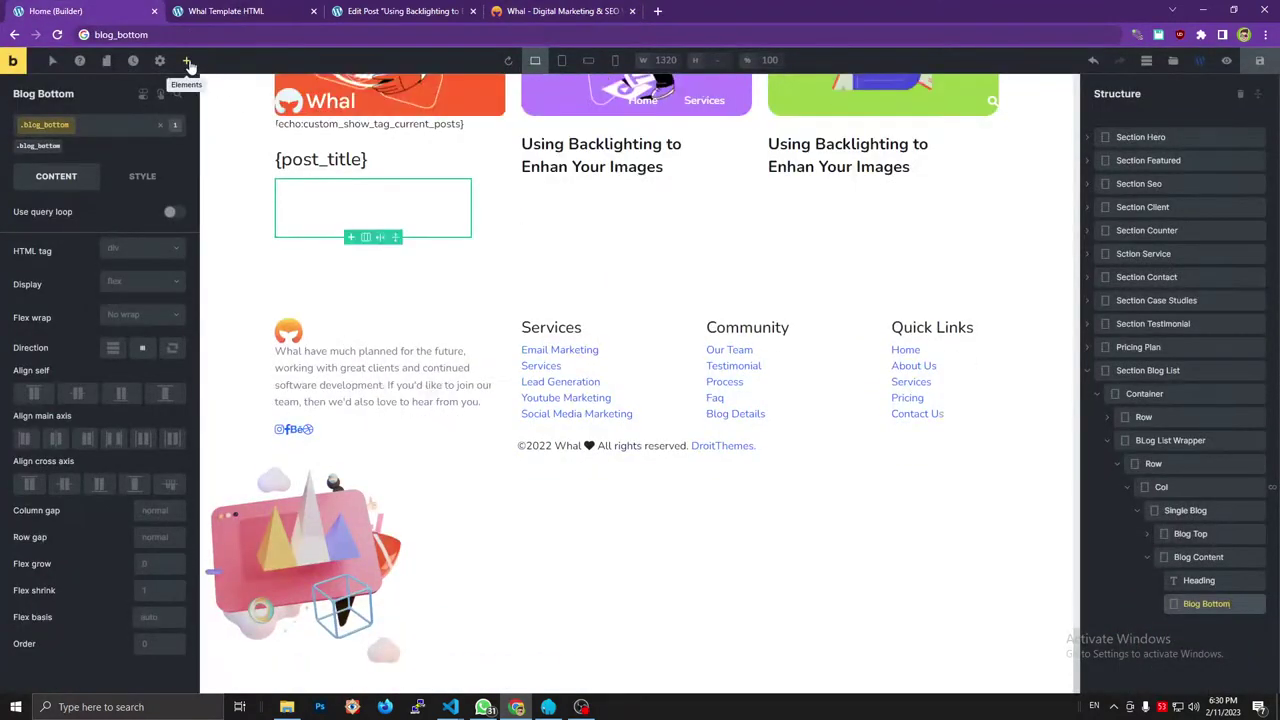
click(186, 60)
click(60, 254)
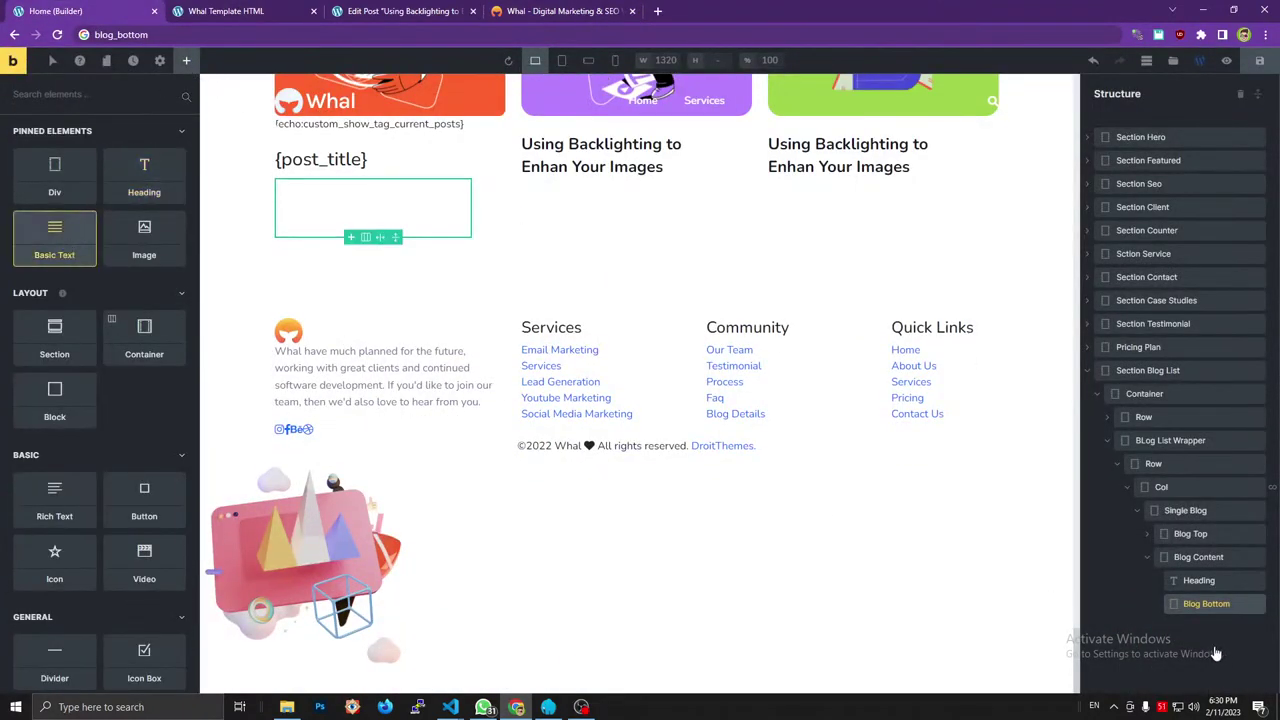
click(1158, 604)
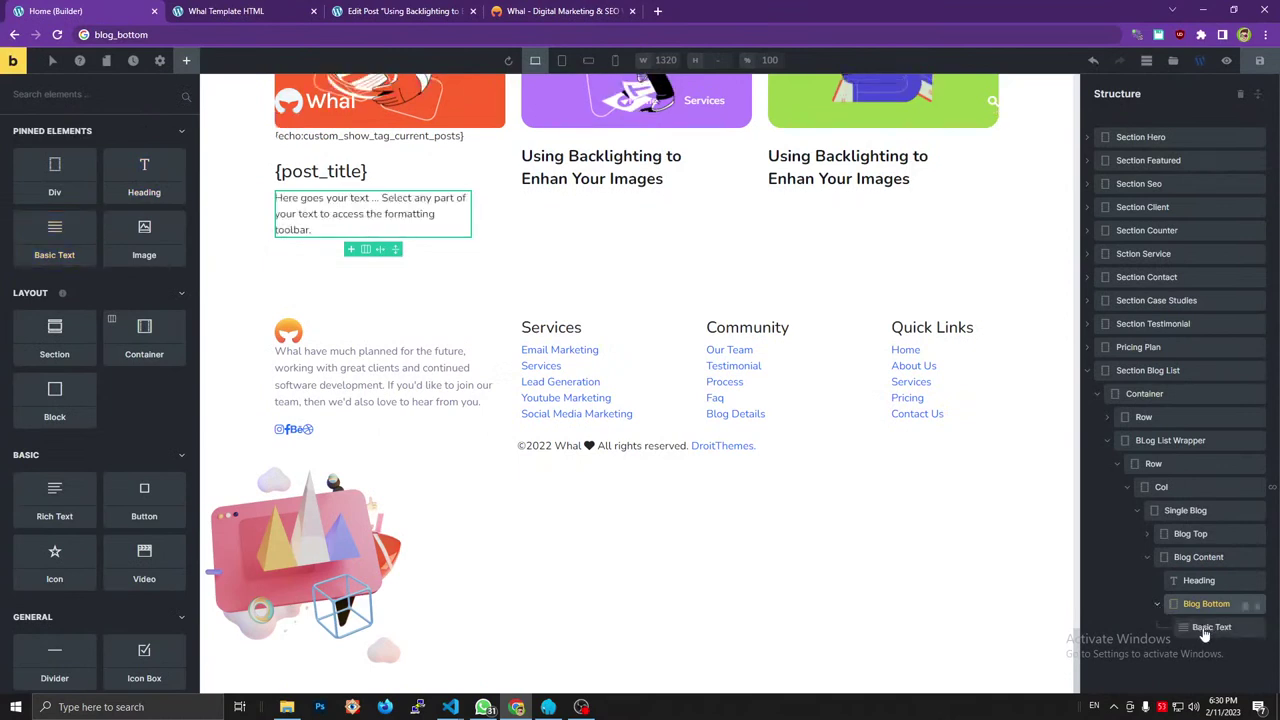
click(1204, 628)
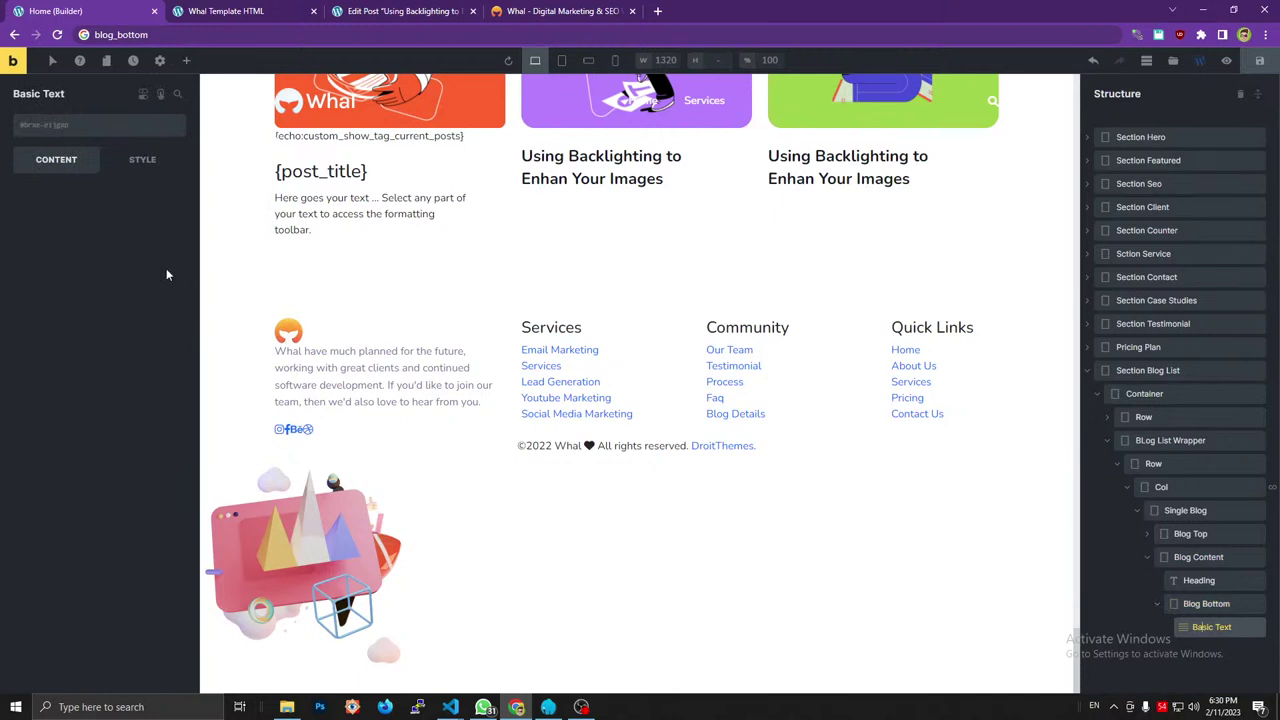
Set the text's HTML tag to p and delete its placeholder text.
click(126, 331)
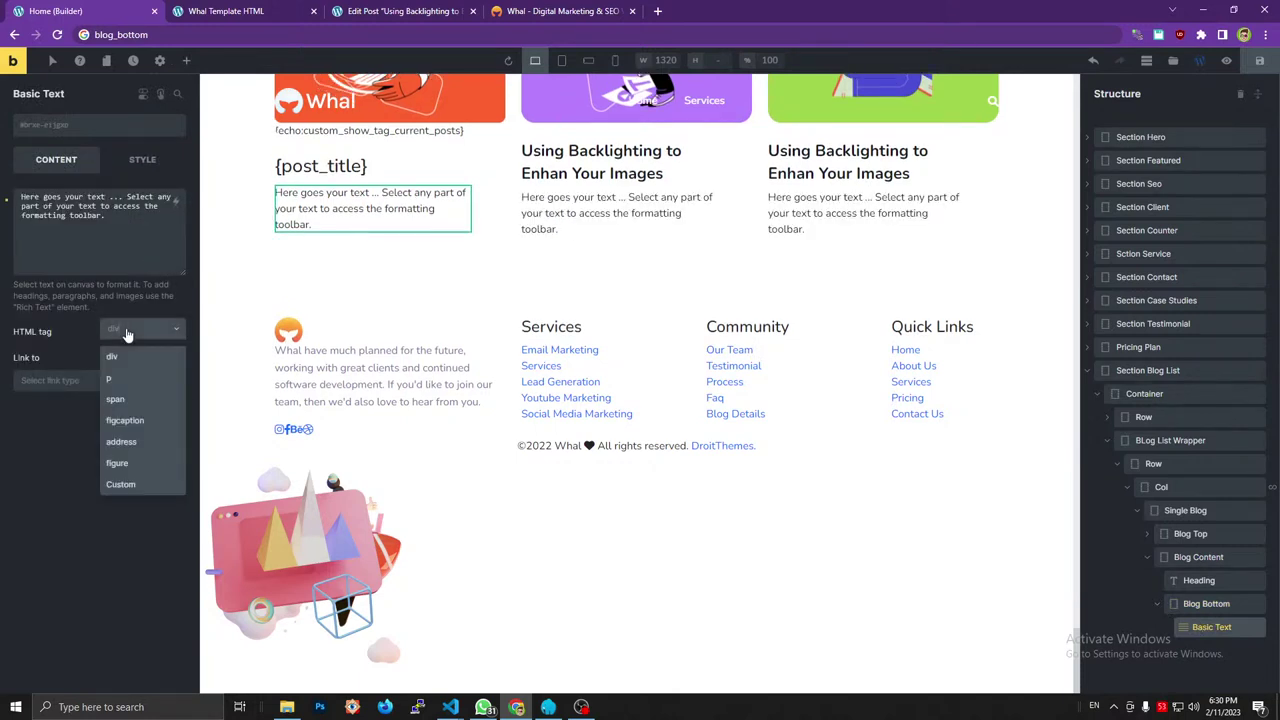
click(120, 384)
click(120, 381)
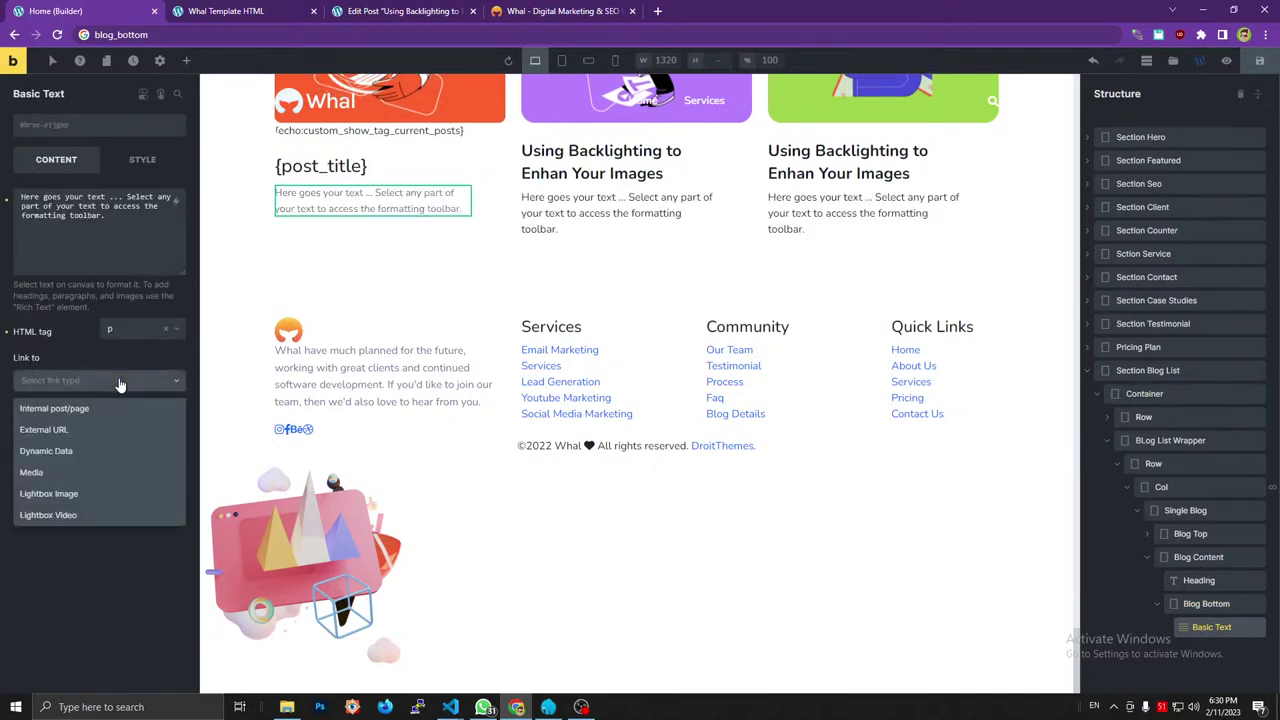
click(82, 229)
key(ctrl+a)
key(BackSpace)
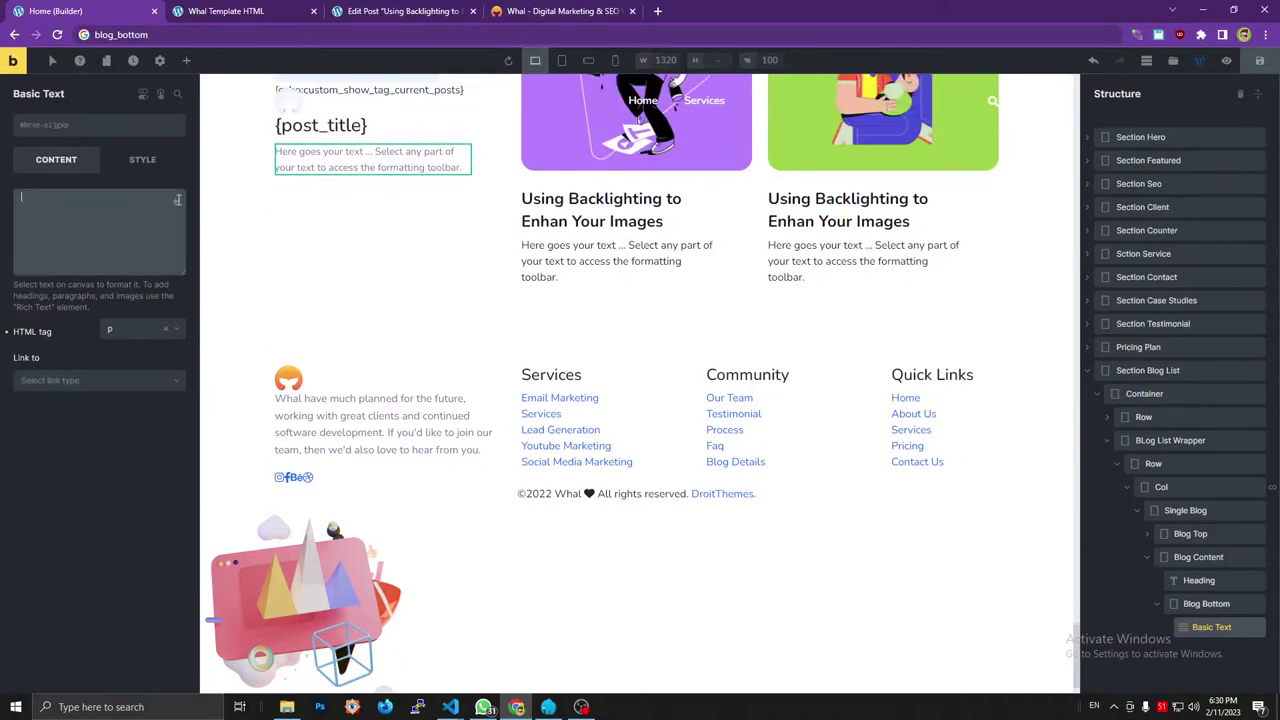
Set the text content to the {author_name} dynamic tag.
click(177, 204)
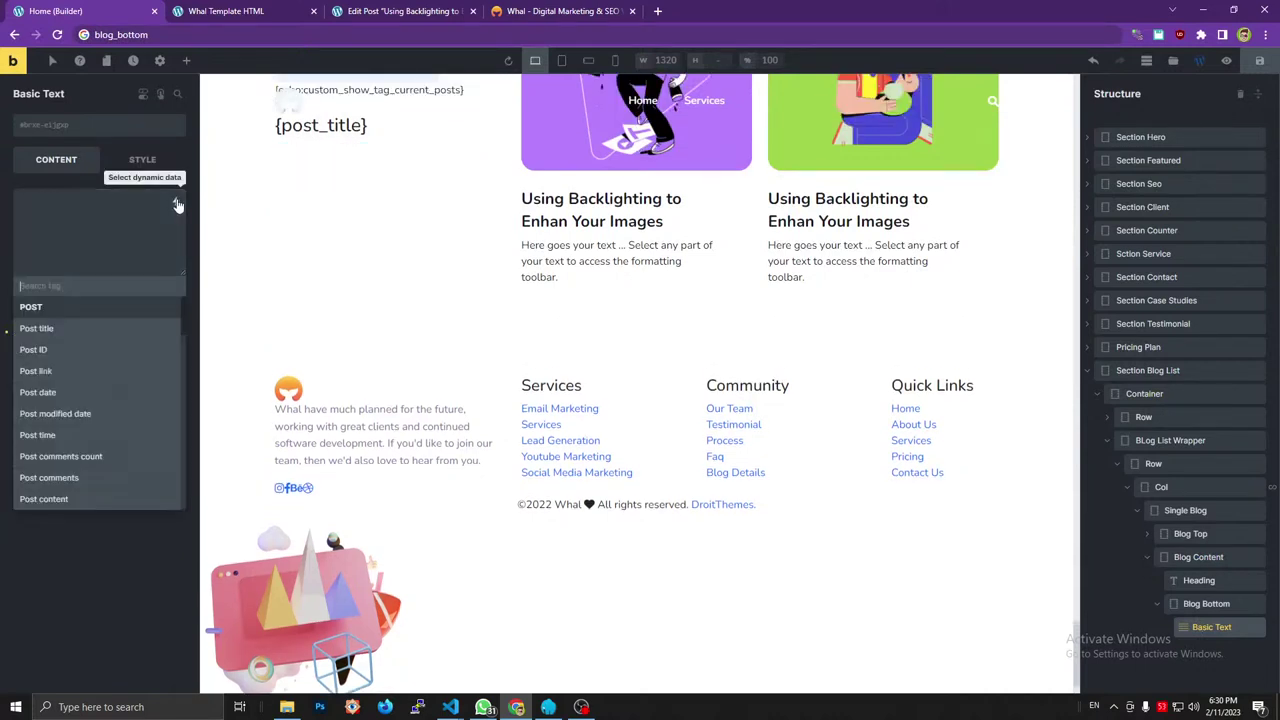
scroll(74, 418, down, 3)
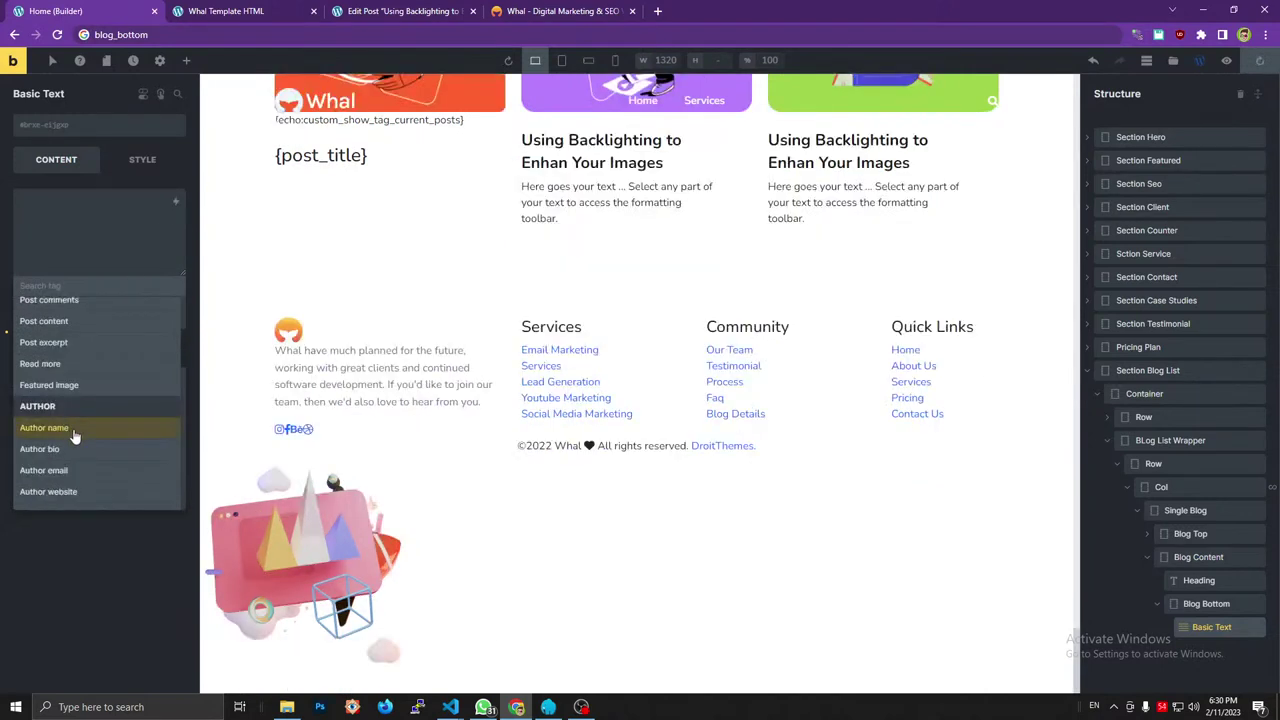
click(73, 427)
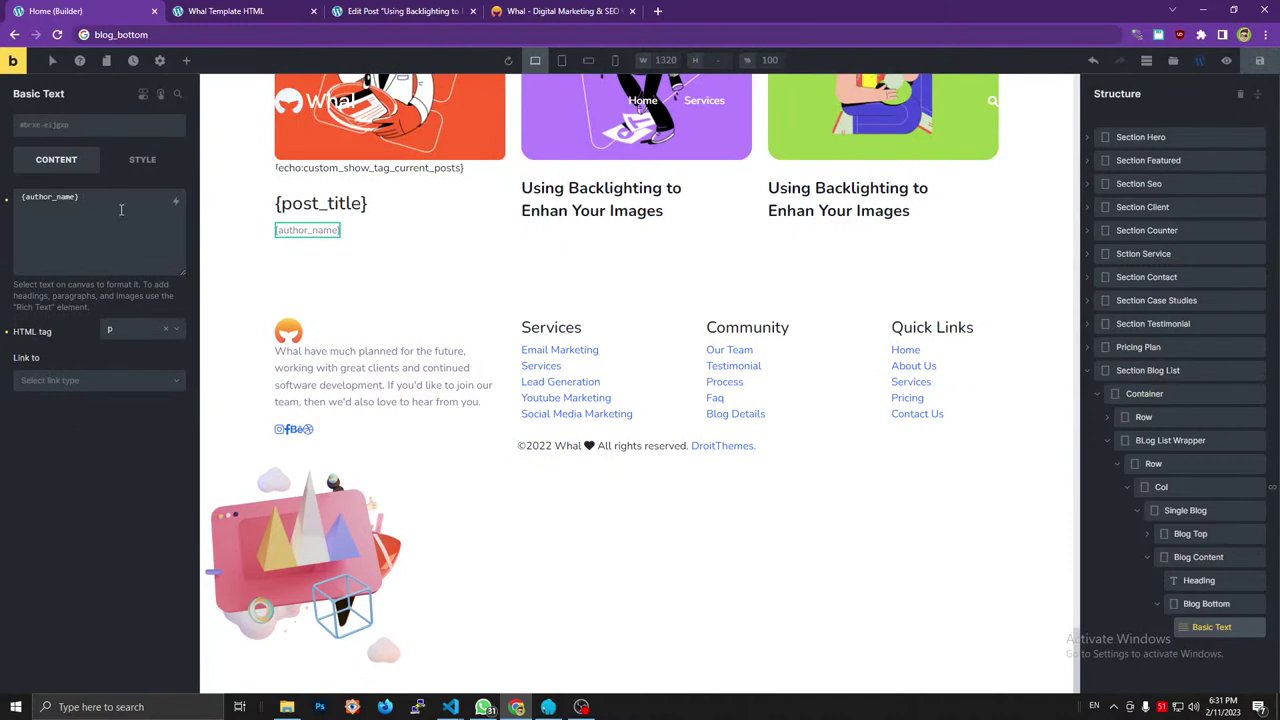
Link the author text to dynamic data {term_url} and save the page.
click(52, 386)
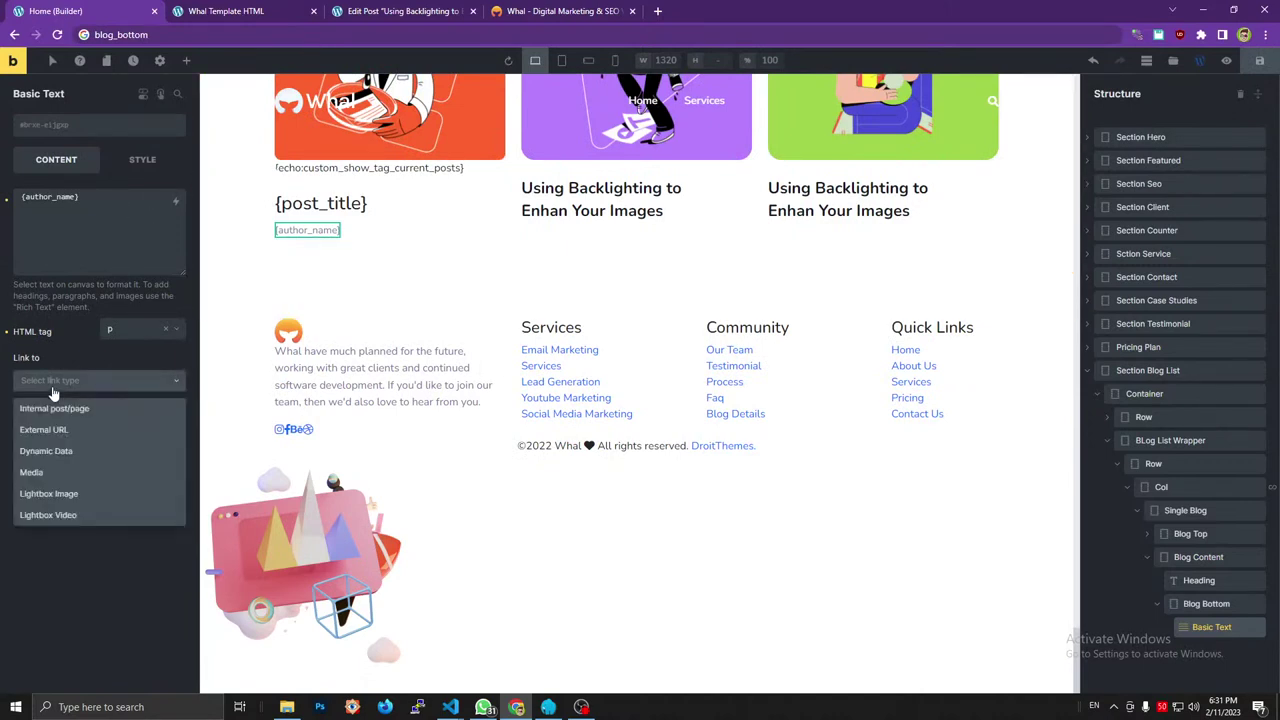
click(48, 451)
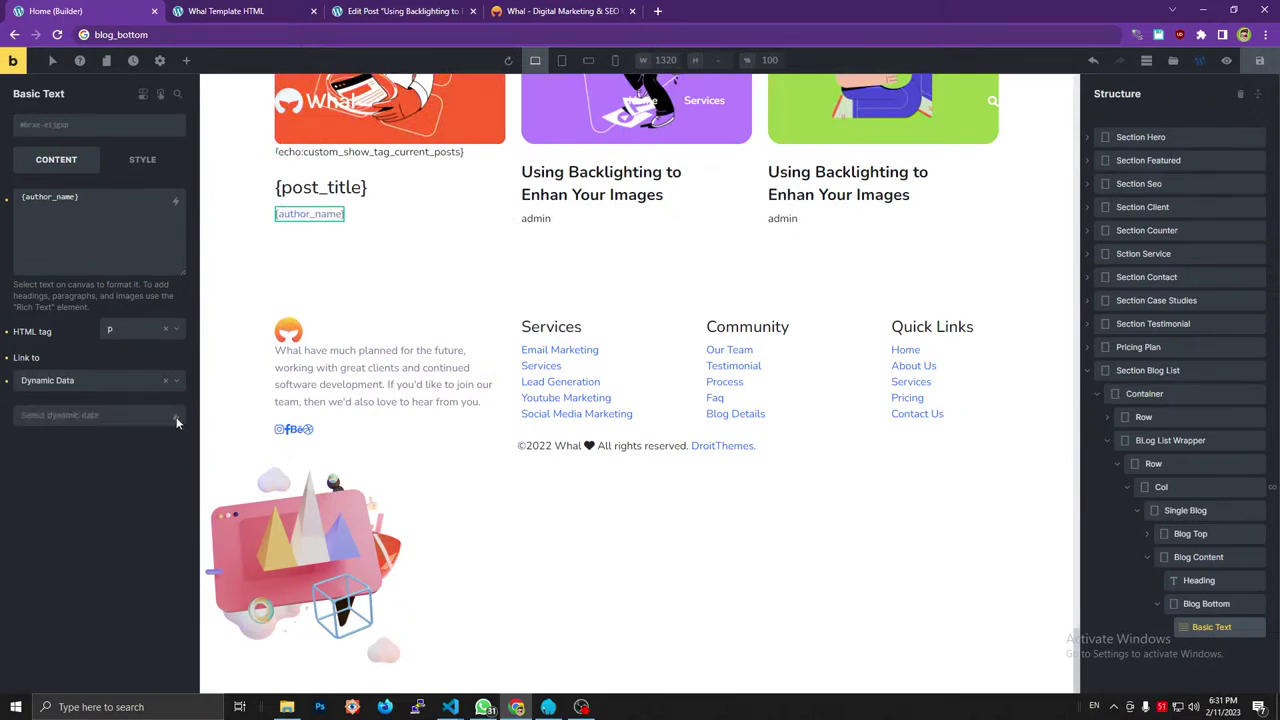
click(176, 424)
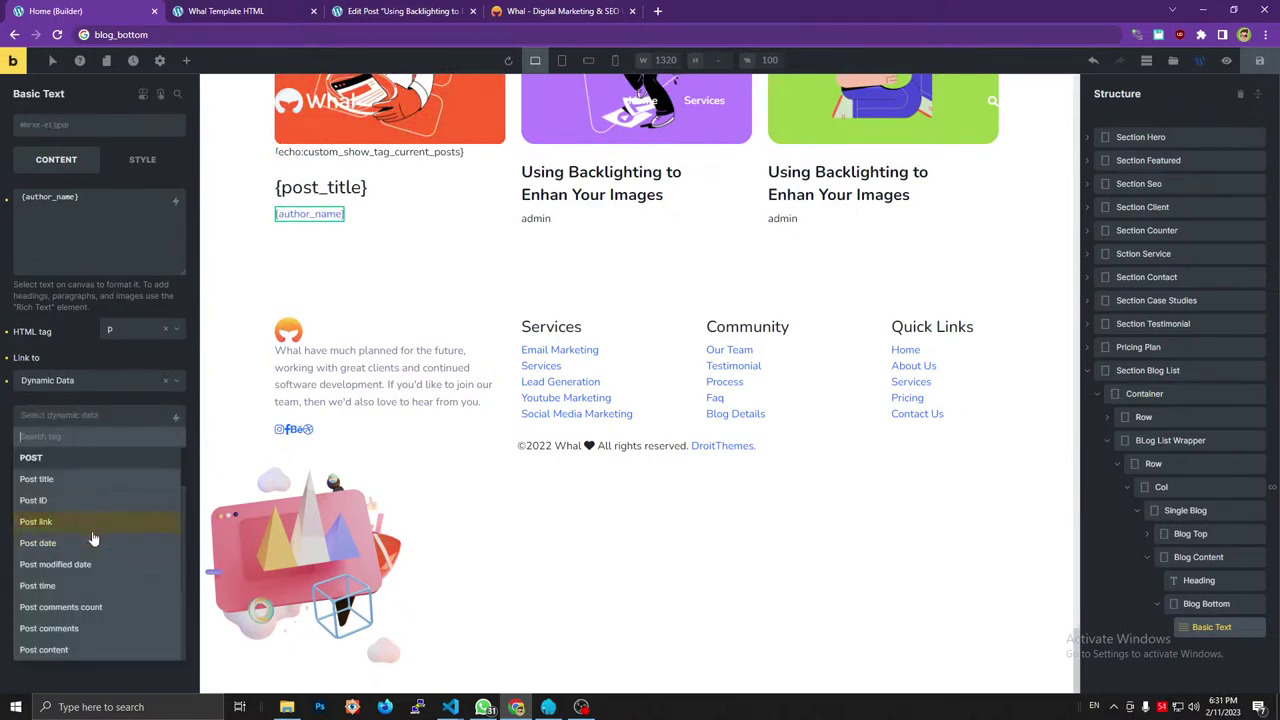
scroll(88, 530, down, 3)
scroll(92, 540, up, 2)
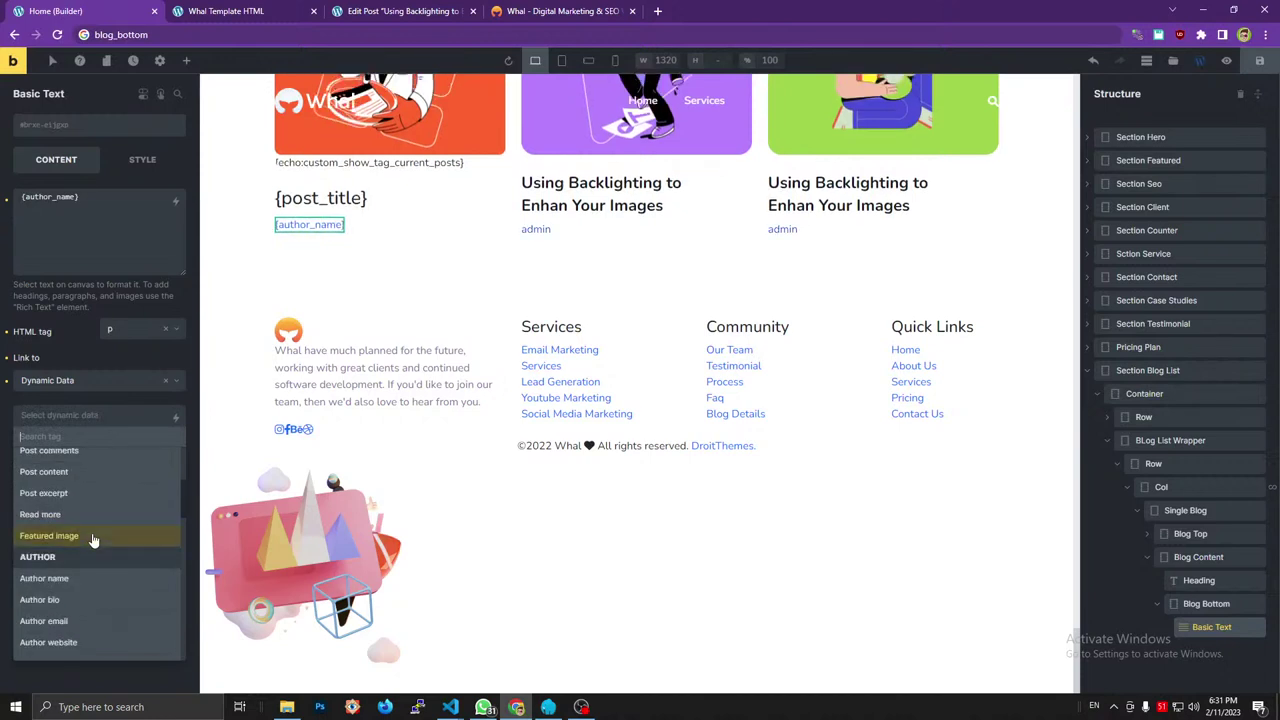
scroll(88, 590, down, 2)
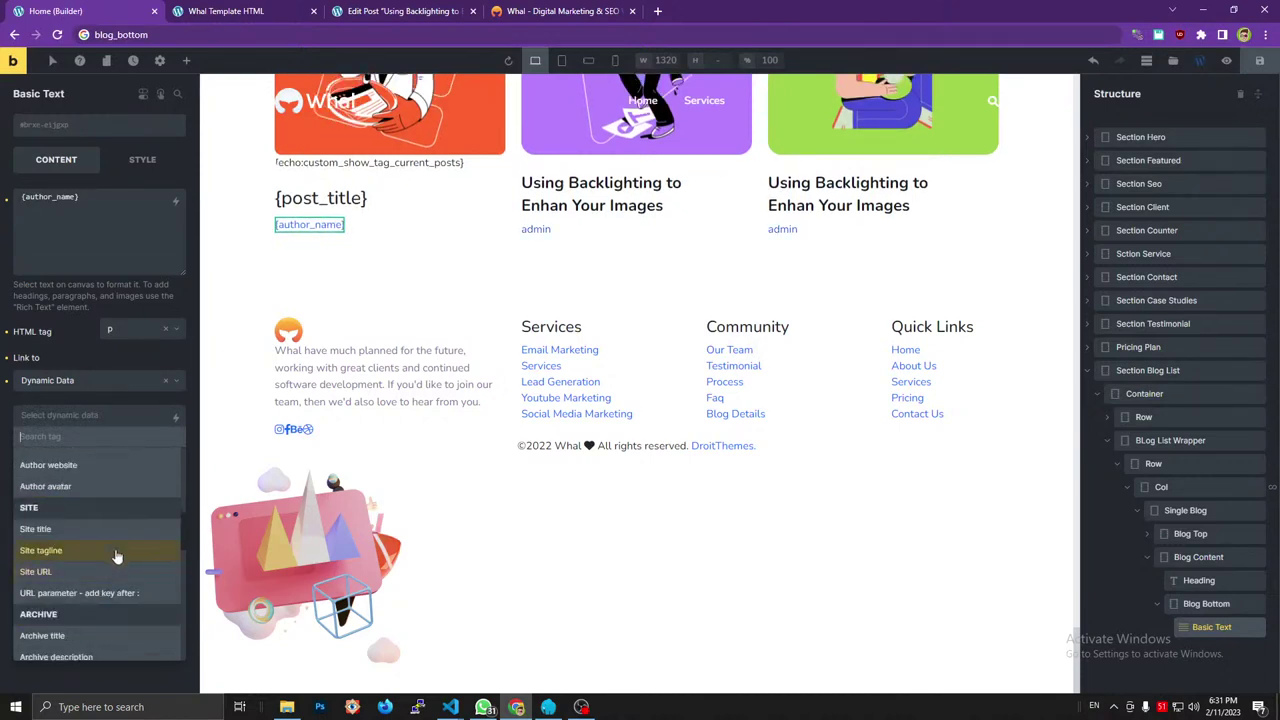
scroll(184, 527, up, 1)
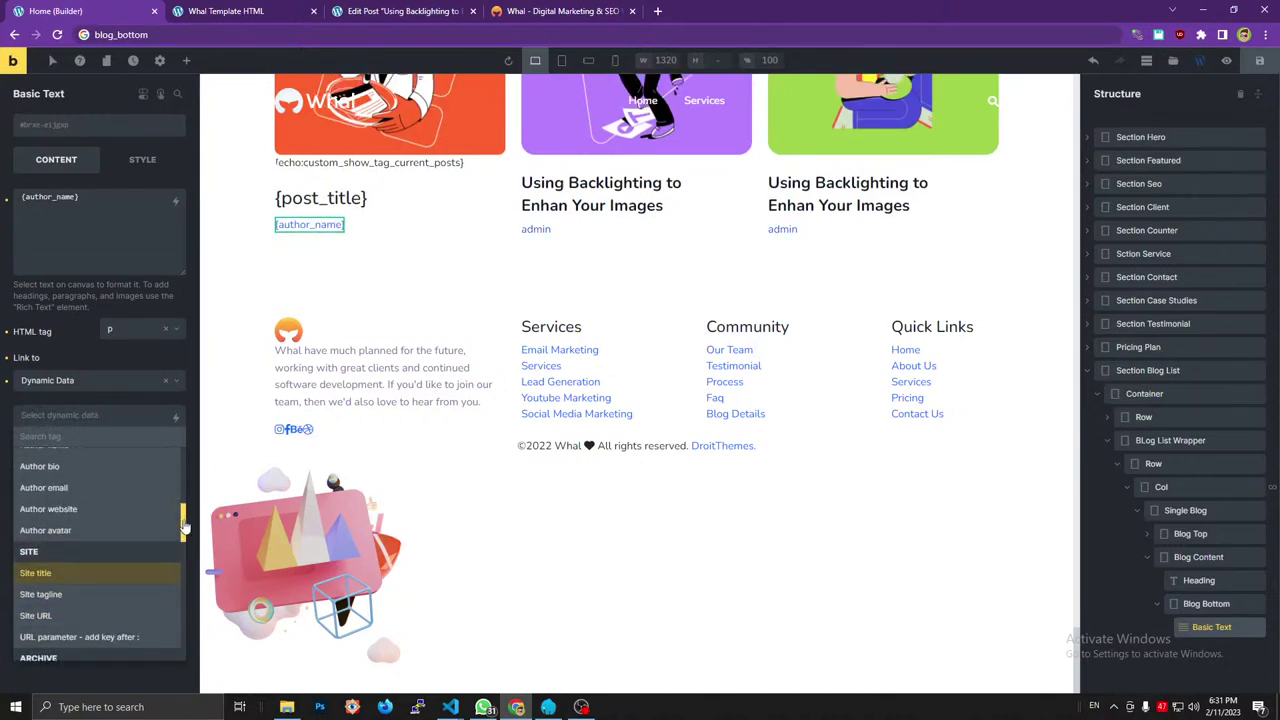
scroll(184, 530, down, 1)
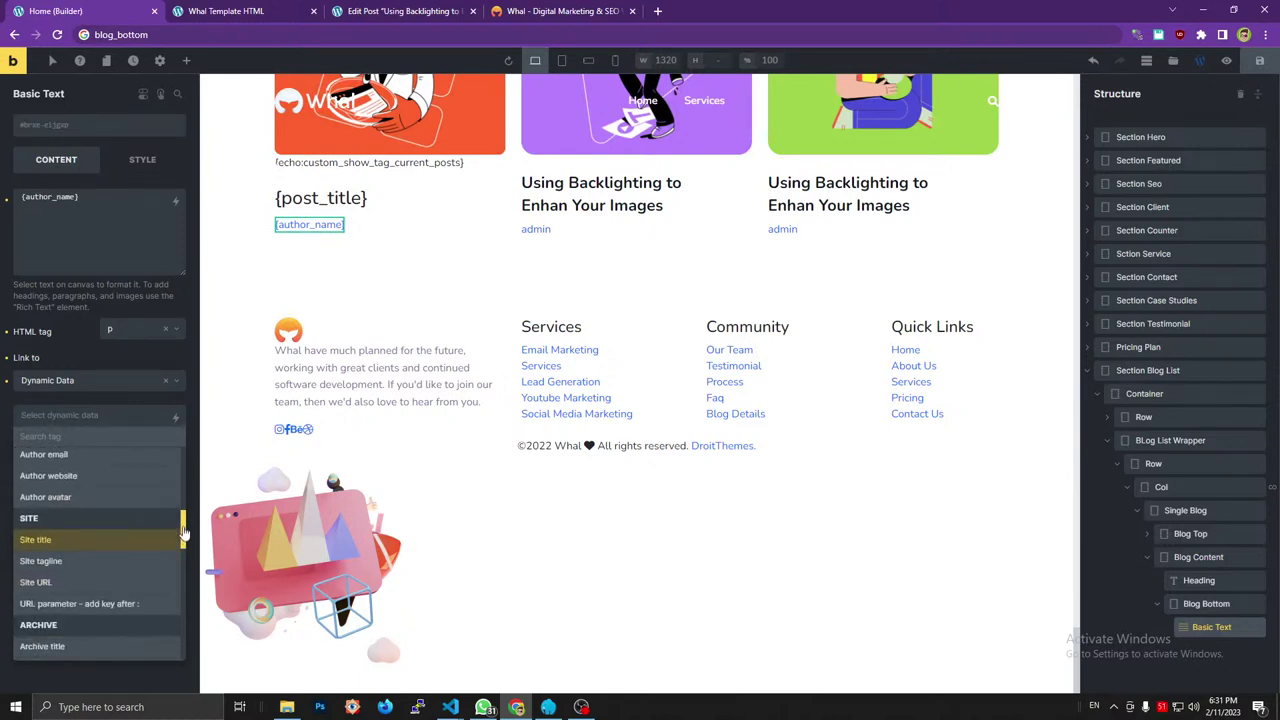
scroll(184, 535, down, 4)
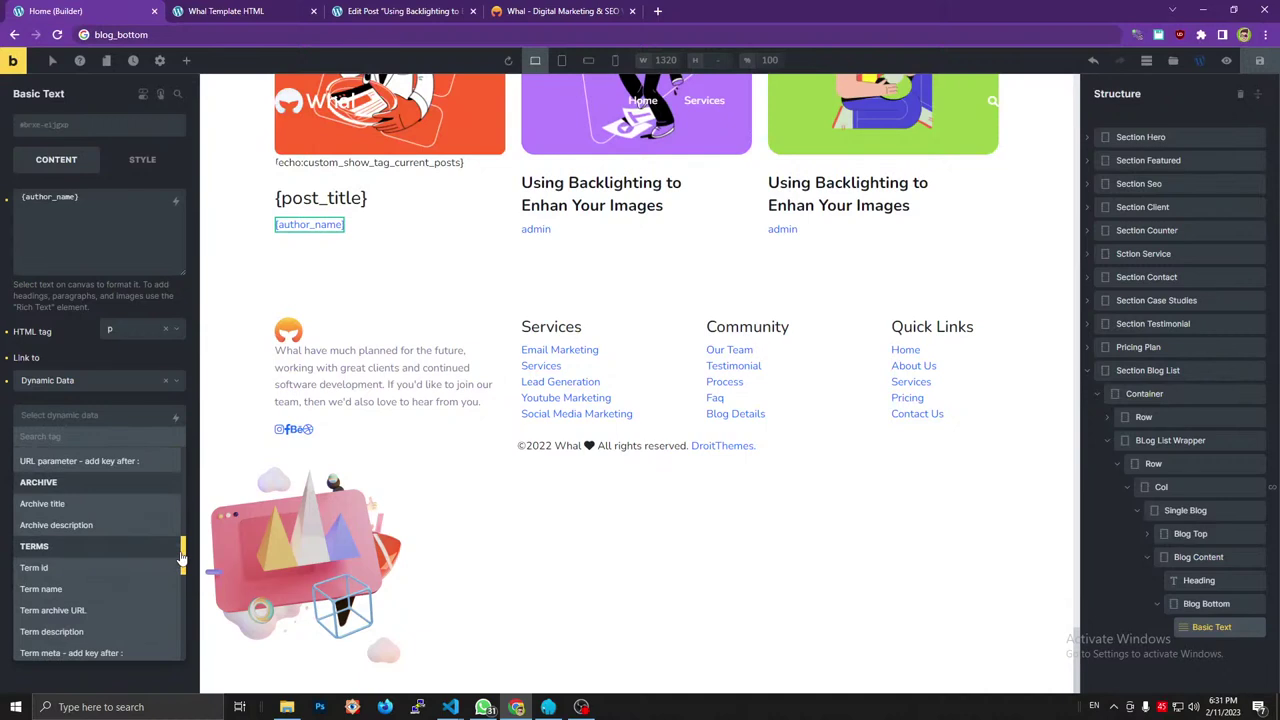
scroll(182, 560, down, 5)
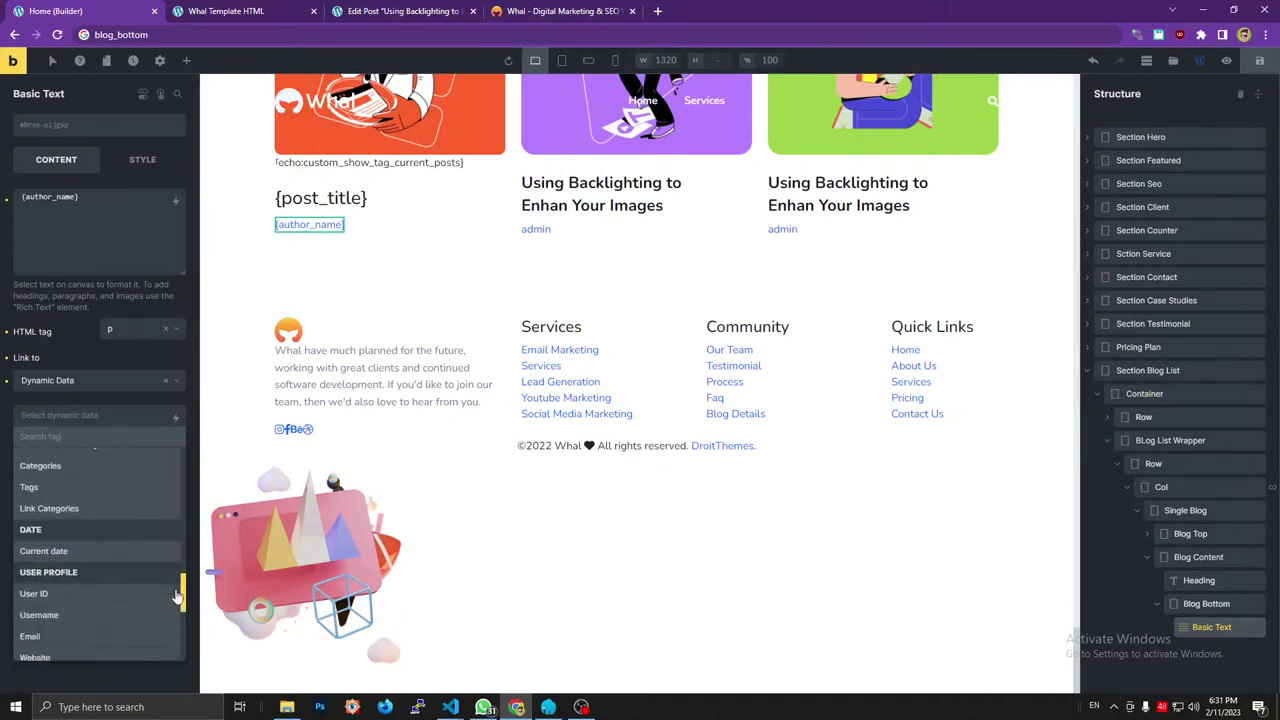
drag(176, 596, 179, 560)
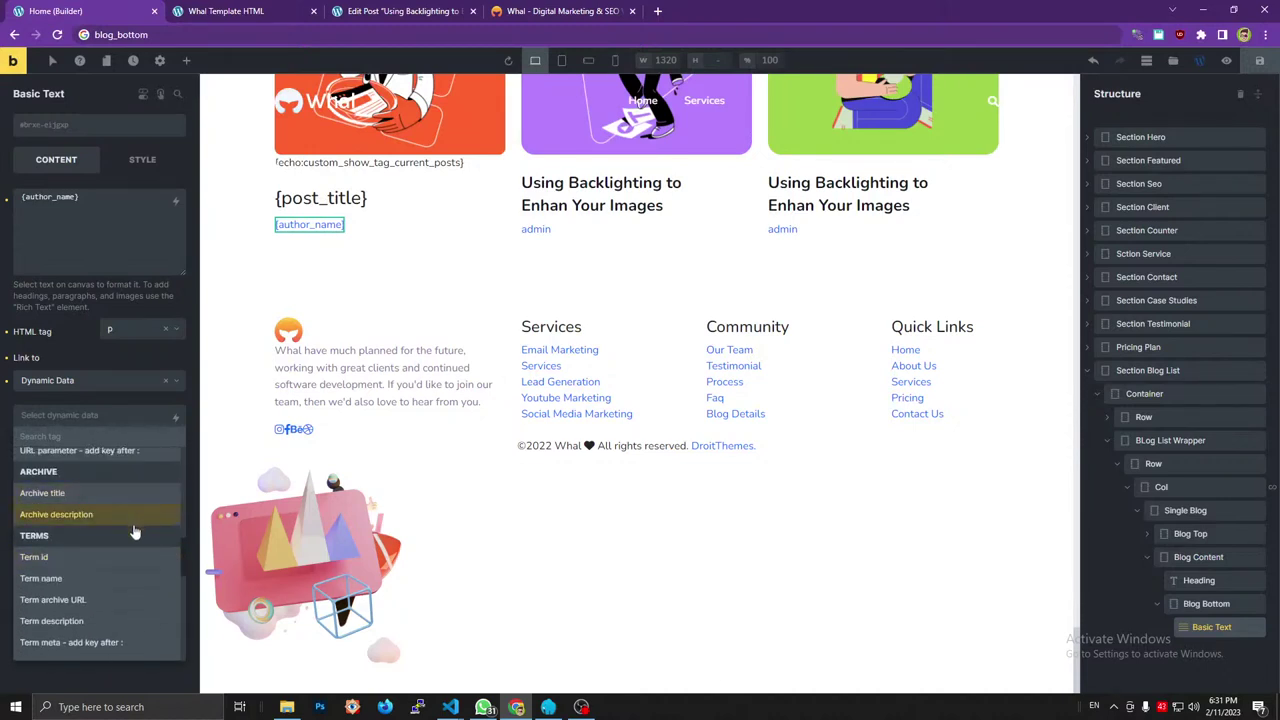
scroll(108, 600, up, 3)
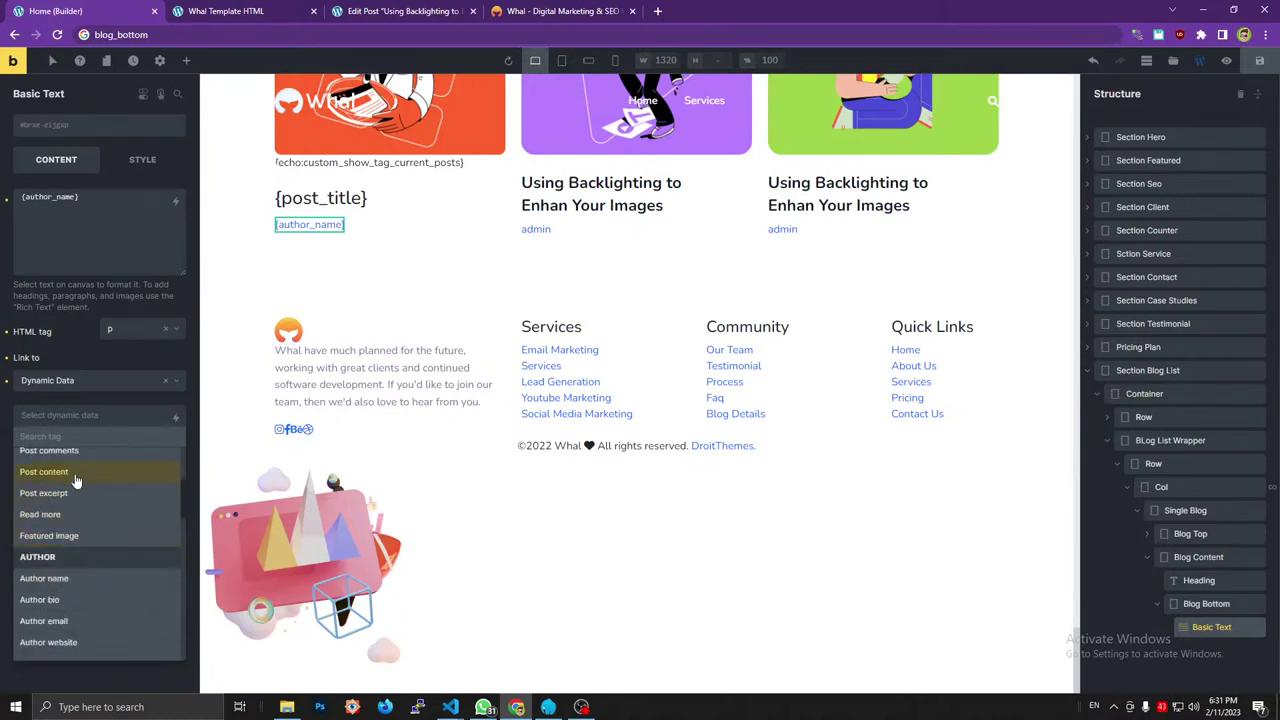
scroll(80, 522, up, 3)
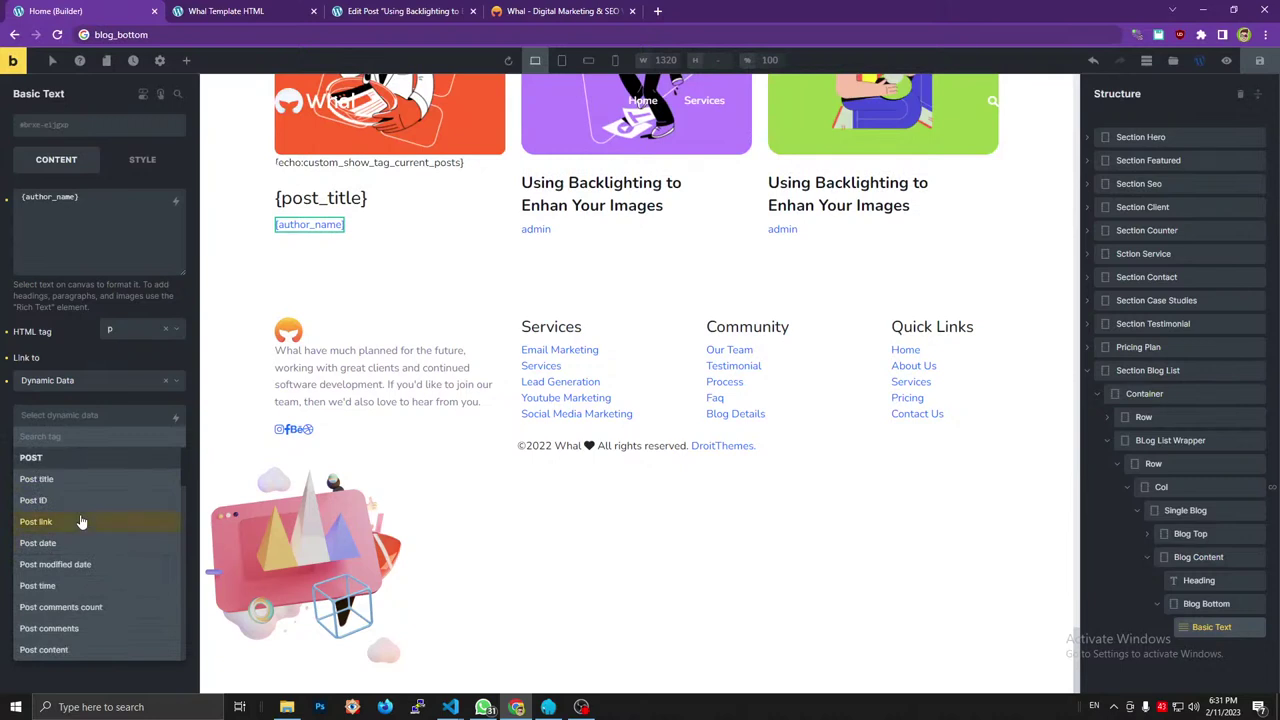
drag(182, 481, 178, 582)
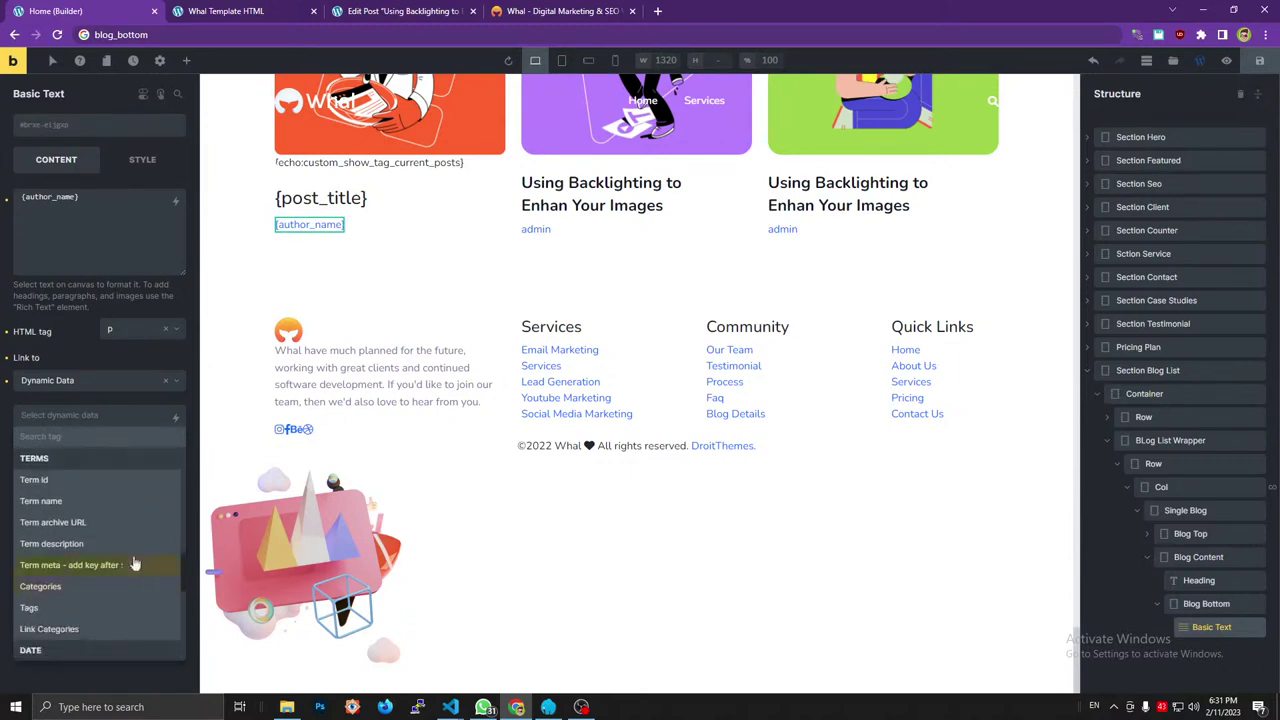
click(96, 524)
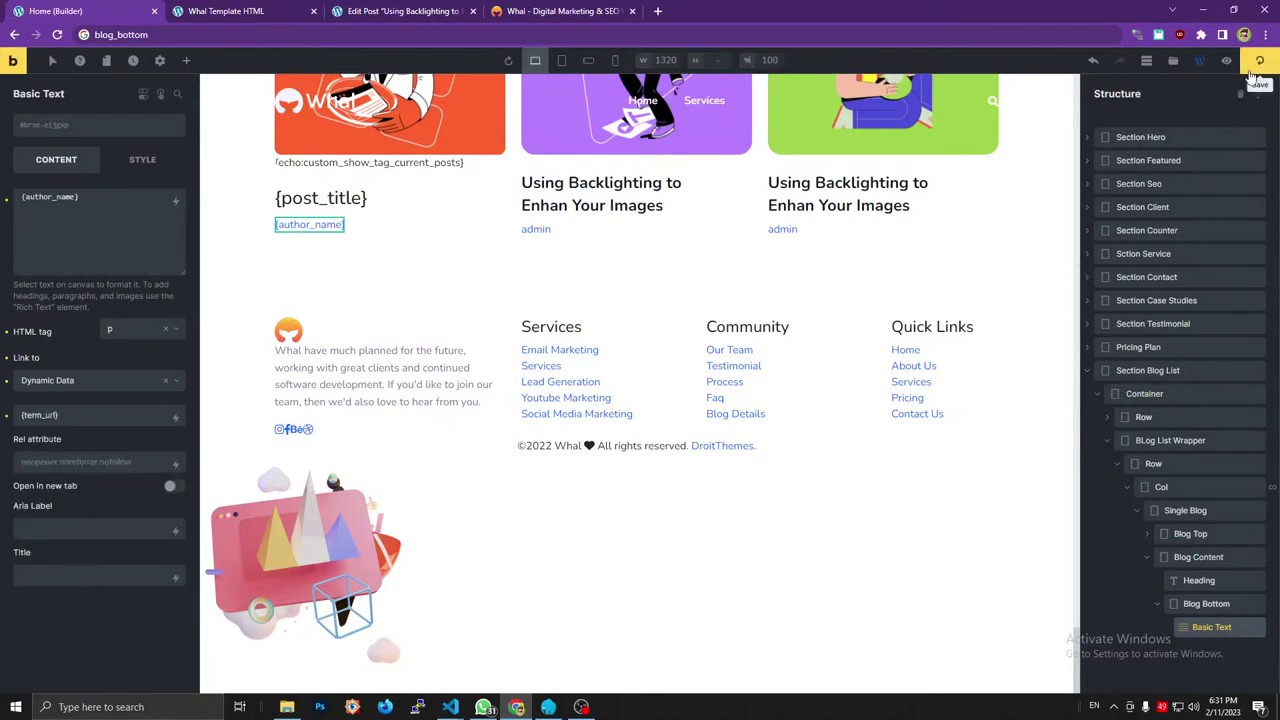
click(1259, 61)
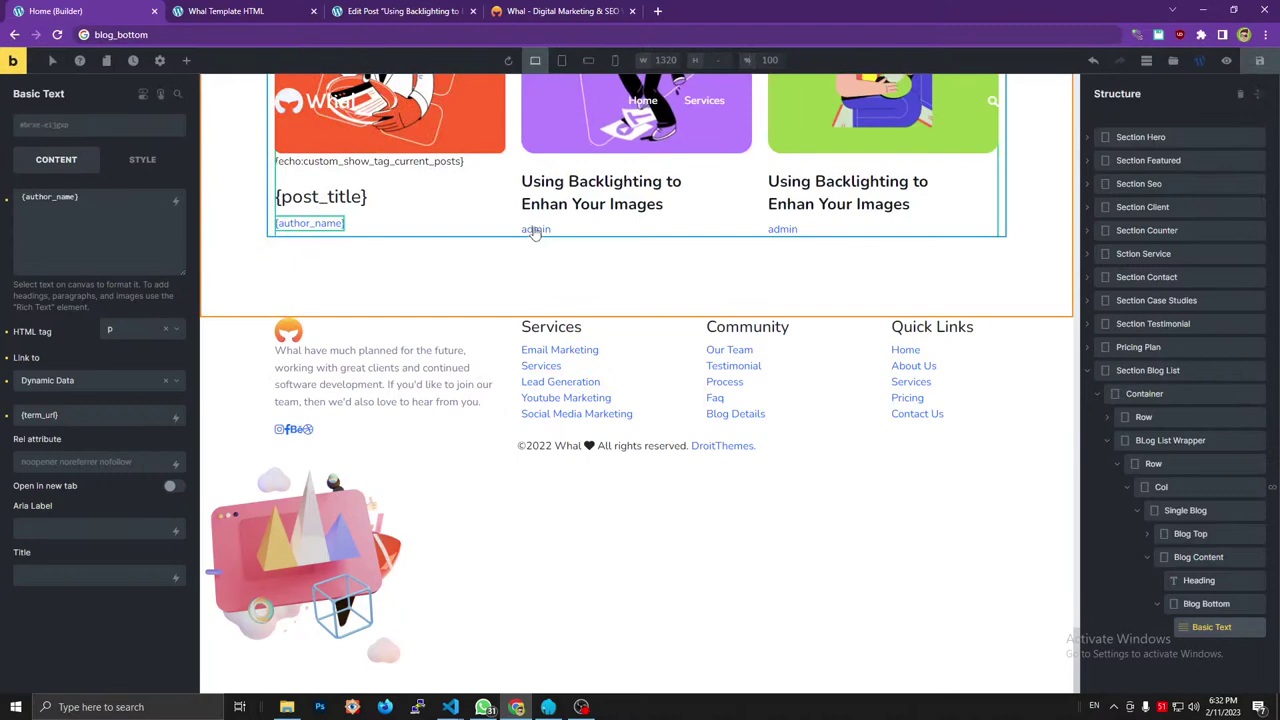
Reload the live preview to check the blog cards.
click(230, 11)
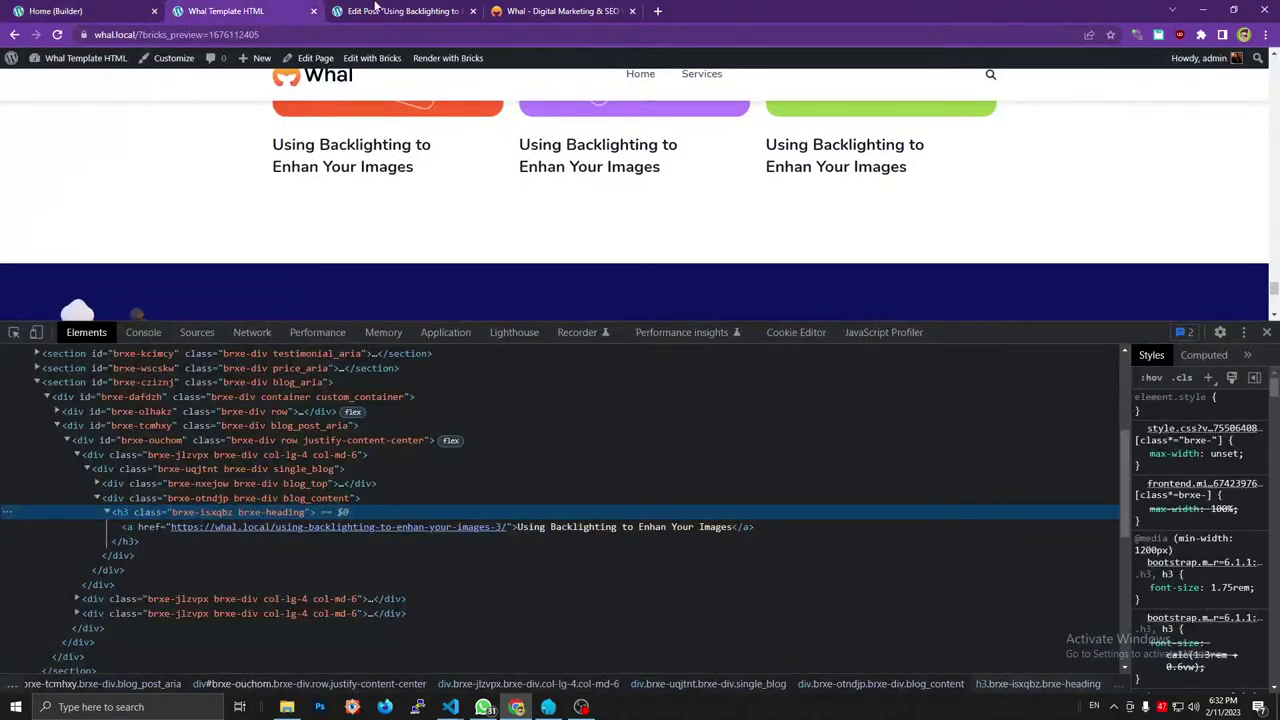
click(375, 9)
click(252, 8)
key(F5)
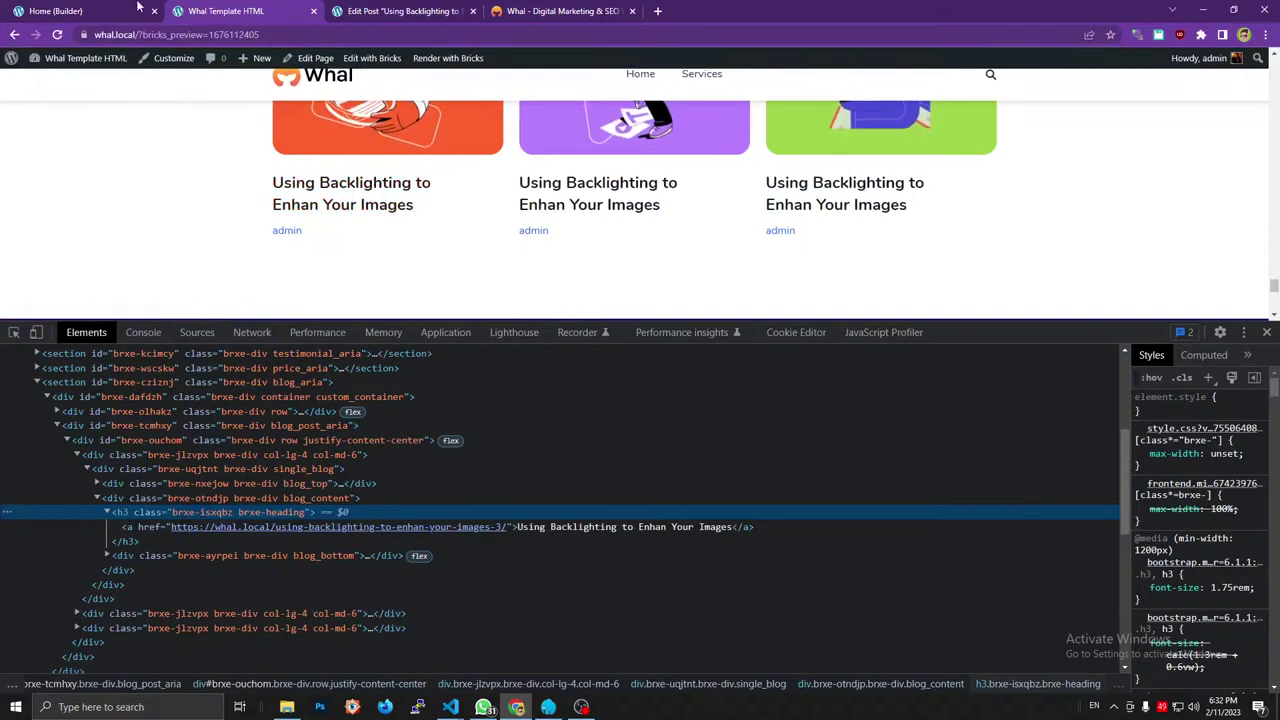
Delete {term_url} from the author text's link, remove the link type, and save.
key(ctrl+shift+Tab)
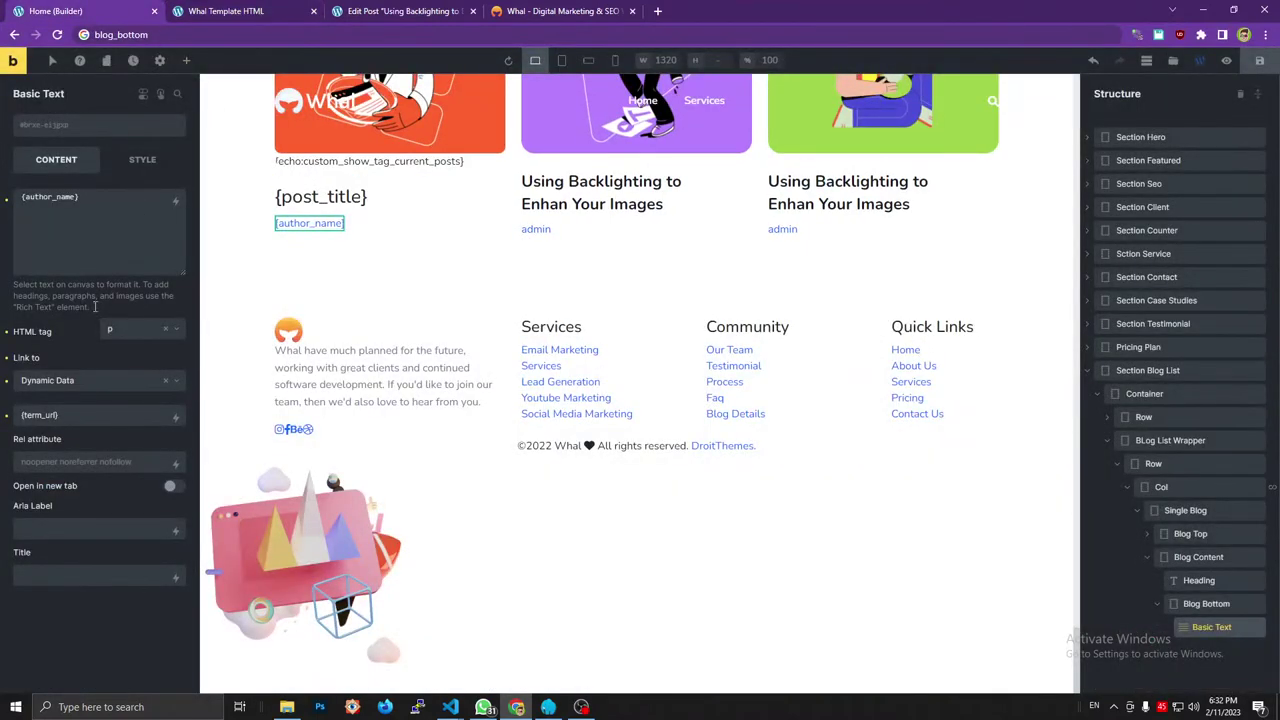
click(69, 417)
key(ctrl+a)
key(BackSpace)
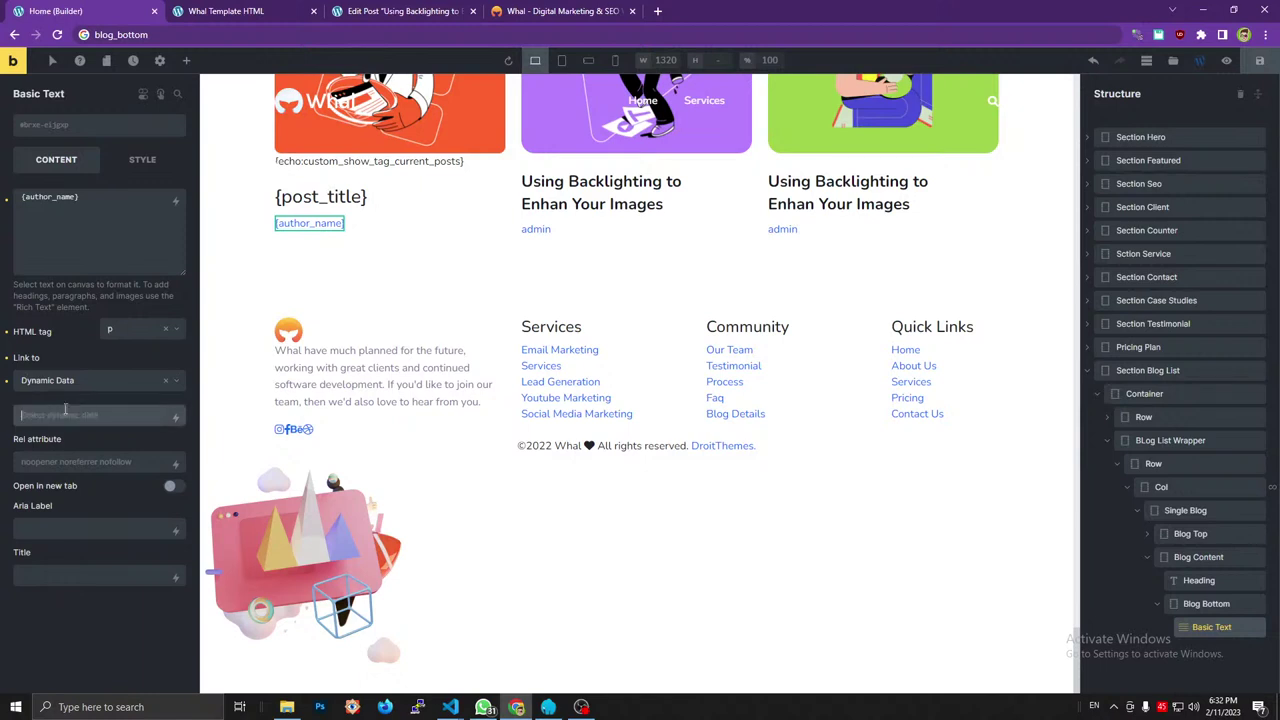
click(8, 362)
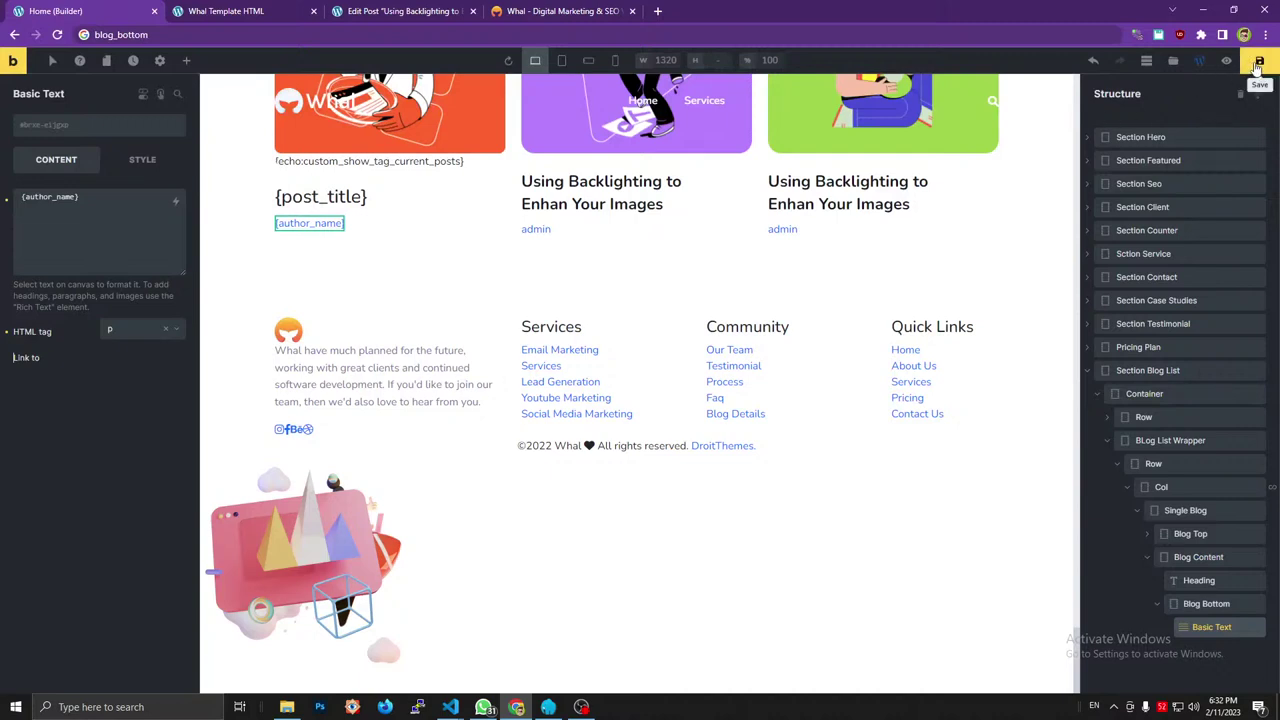
click(1259, 61)
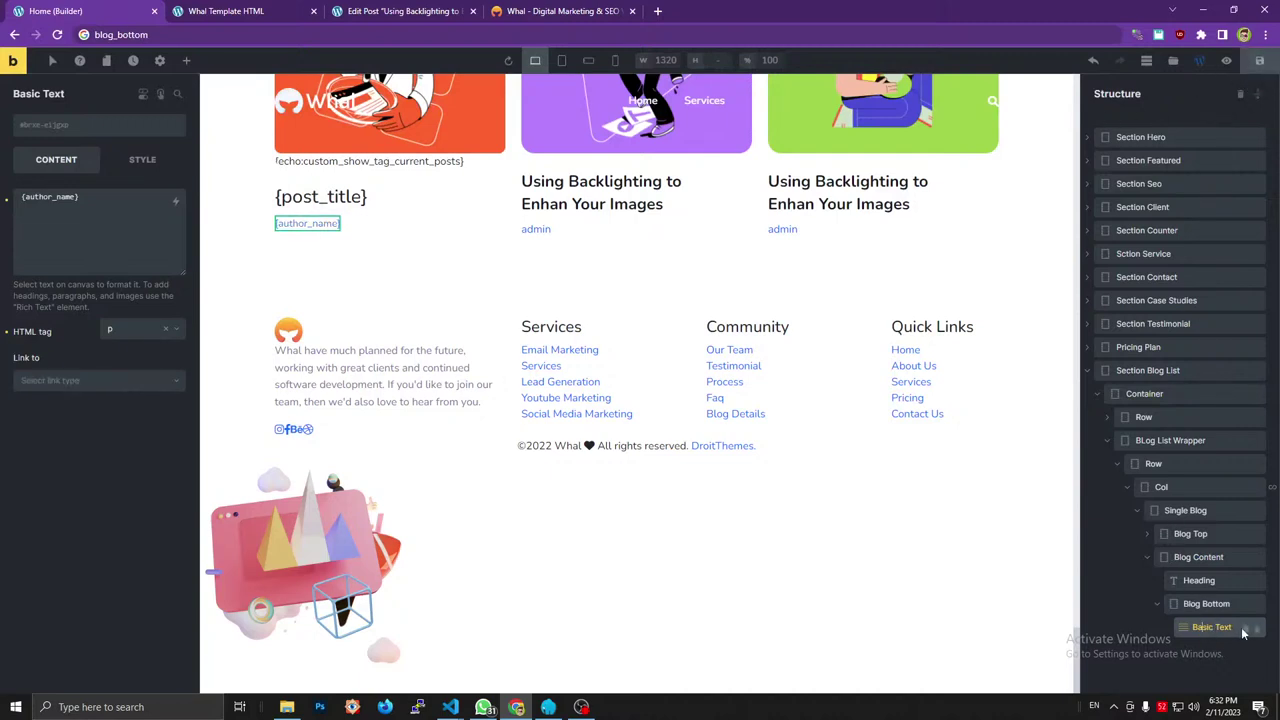
Duplicate the author text and replace its content with the {post_date} tag.
click(1245, 629)
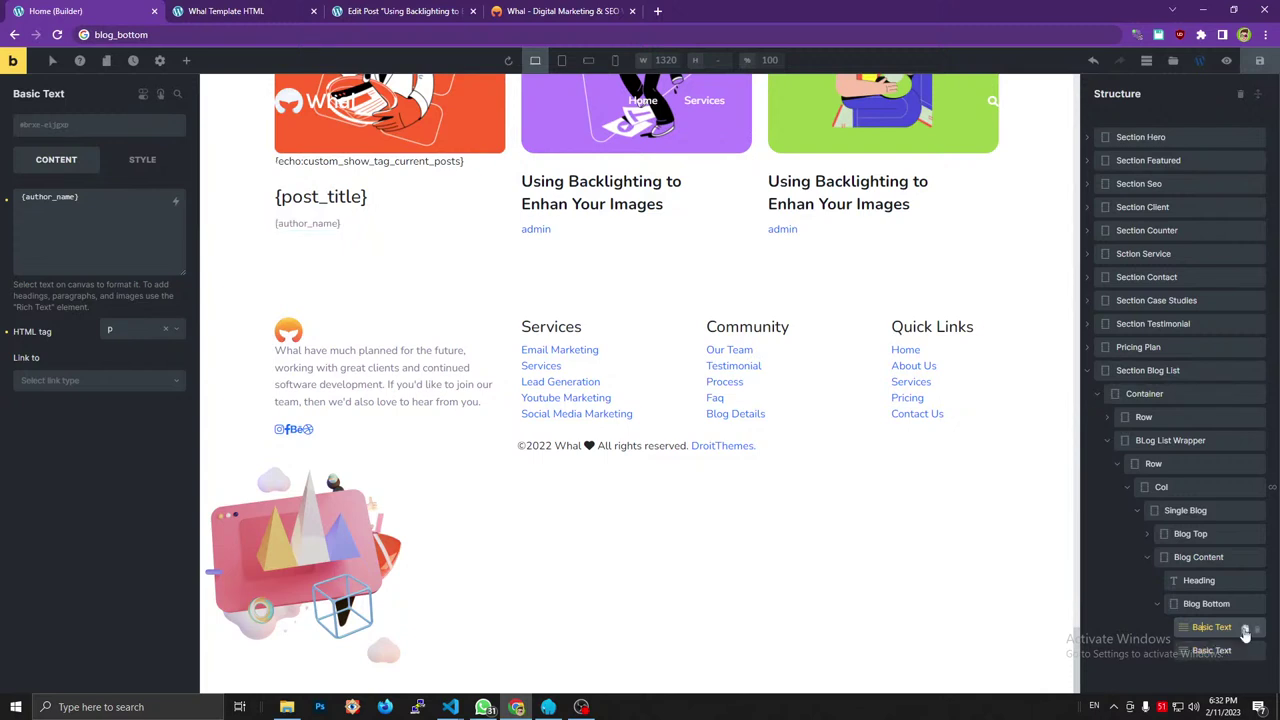
click(1208, 651)
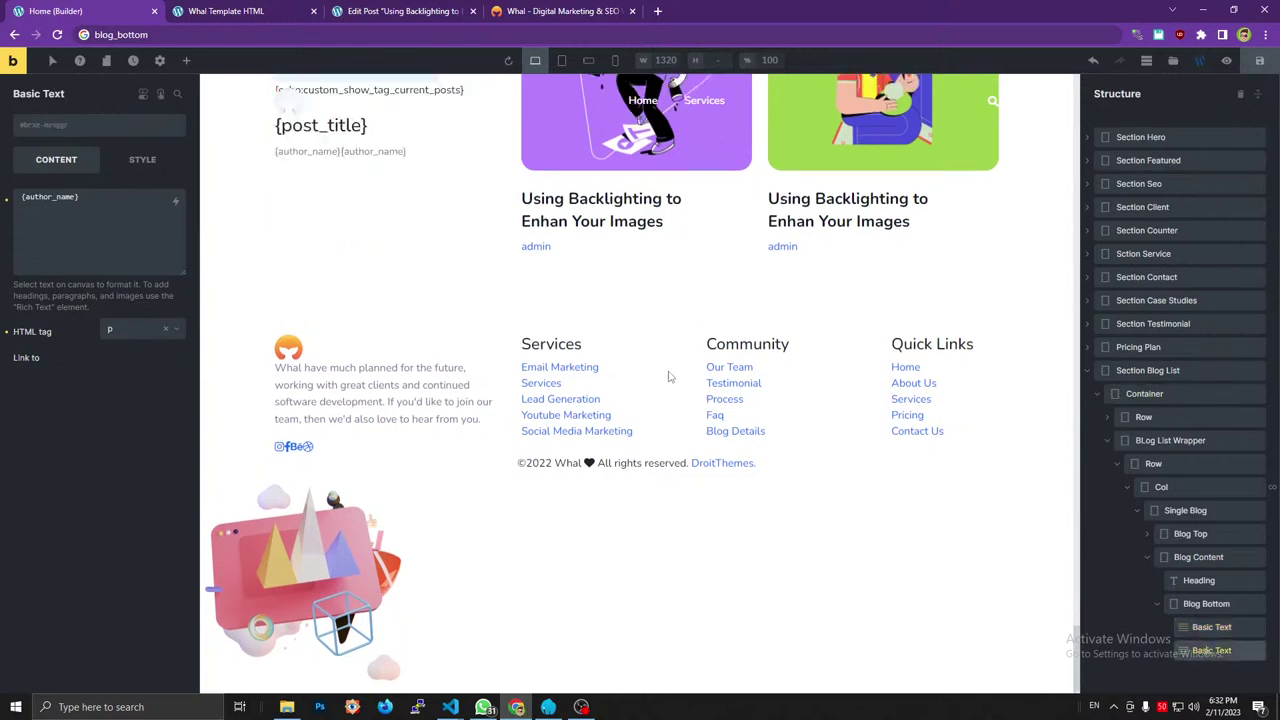
click(113, 196)
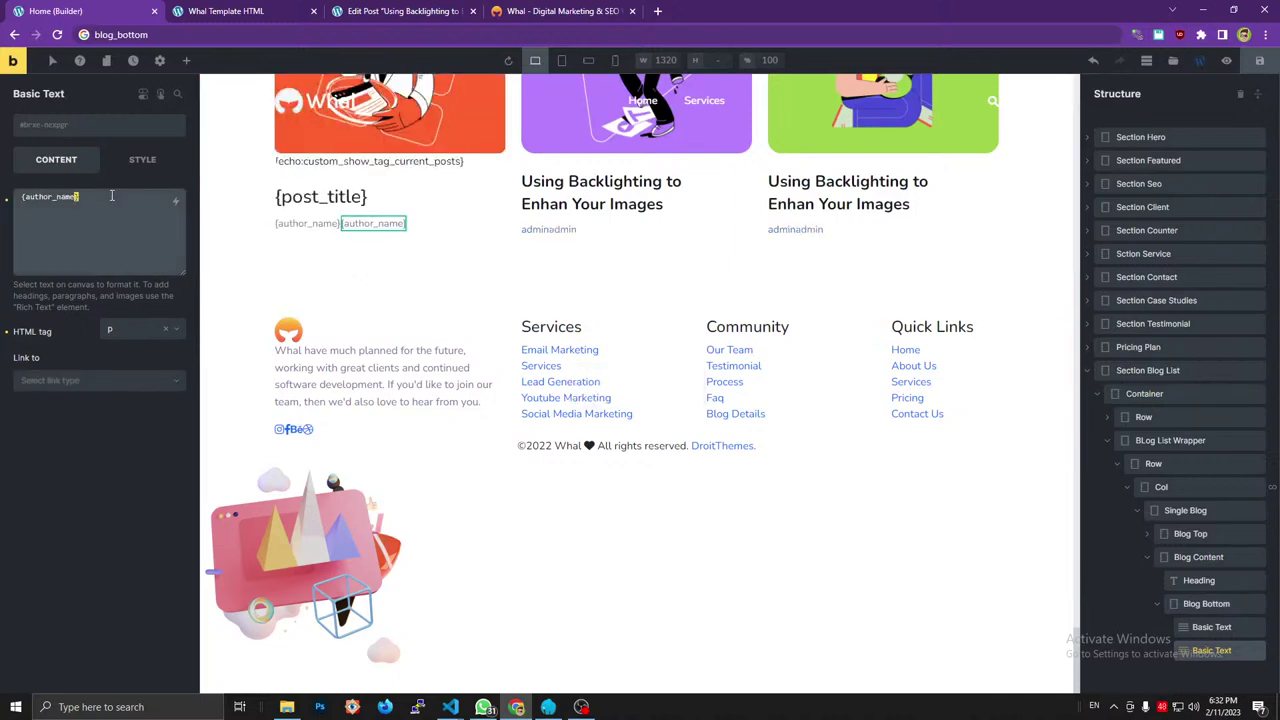
key(ctrl+a)
key(BackSpace)
click(176, 200)
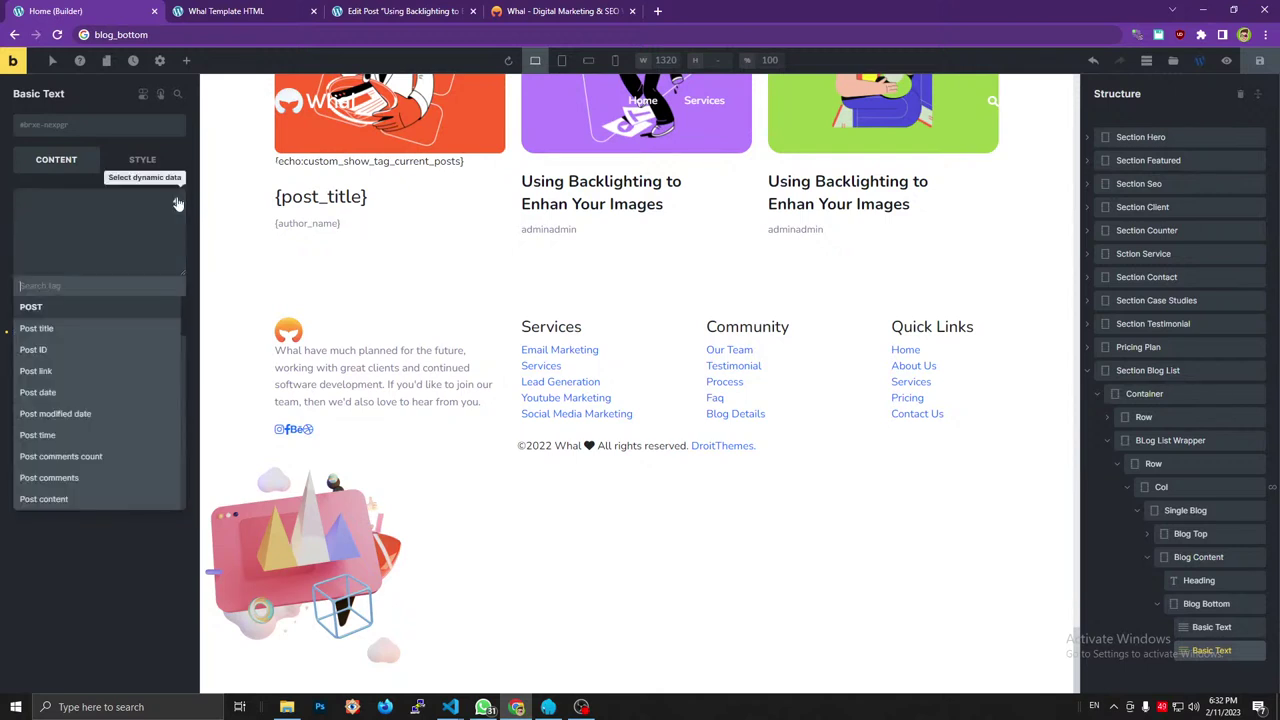
click(78, 395)
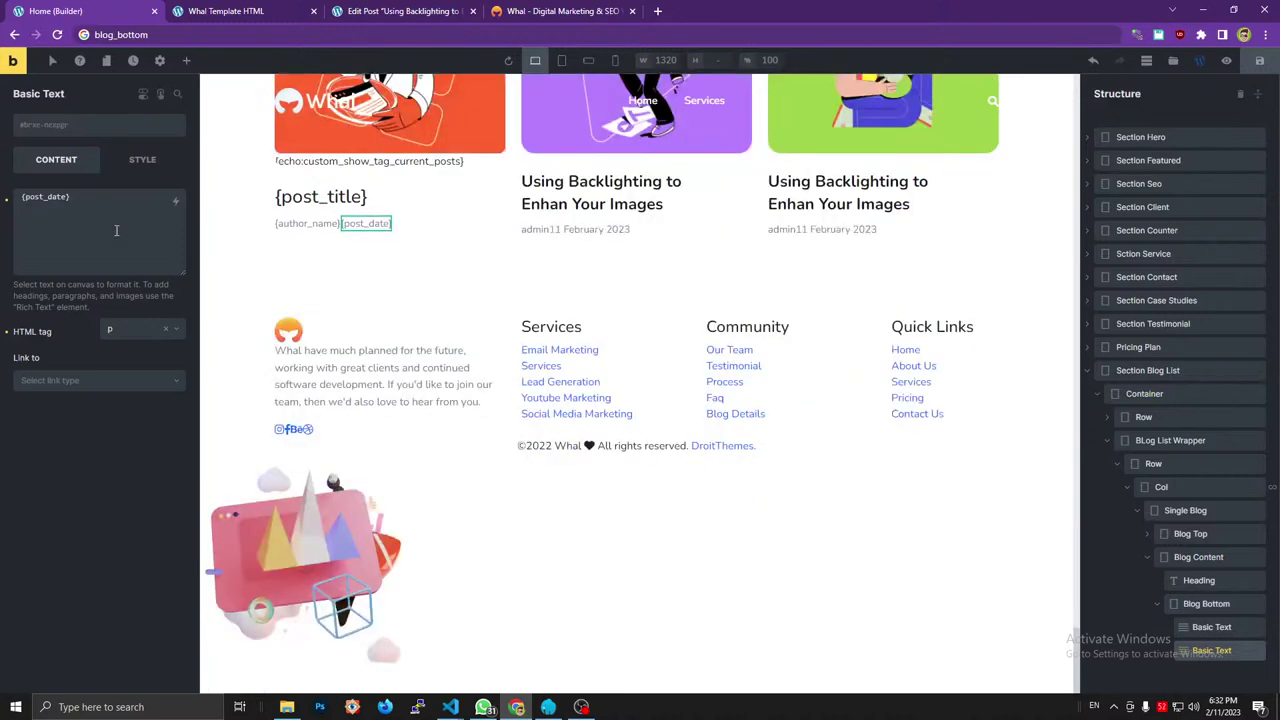
Inspect the template's author paragraph, then reselect the builder's author text element.
click(582, 10)
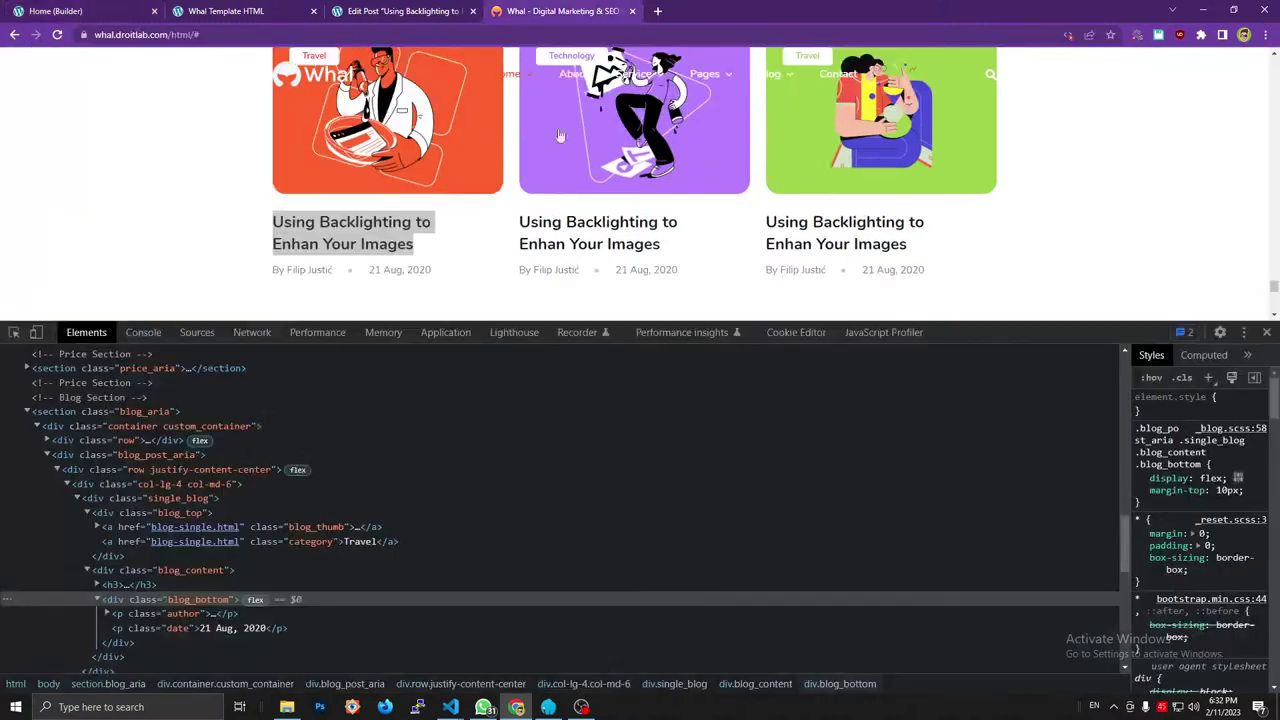
click(107, 613)
click(141, 10)
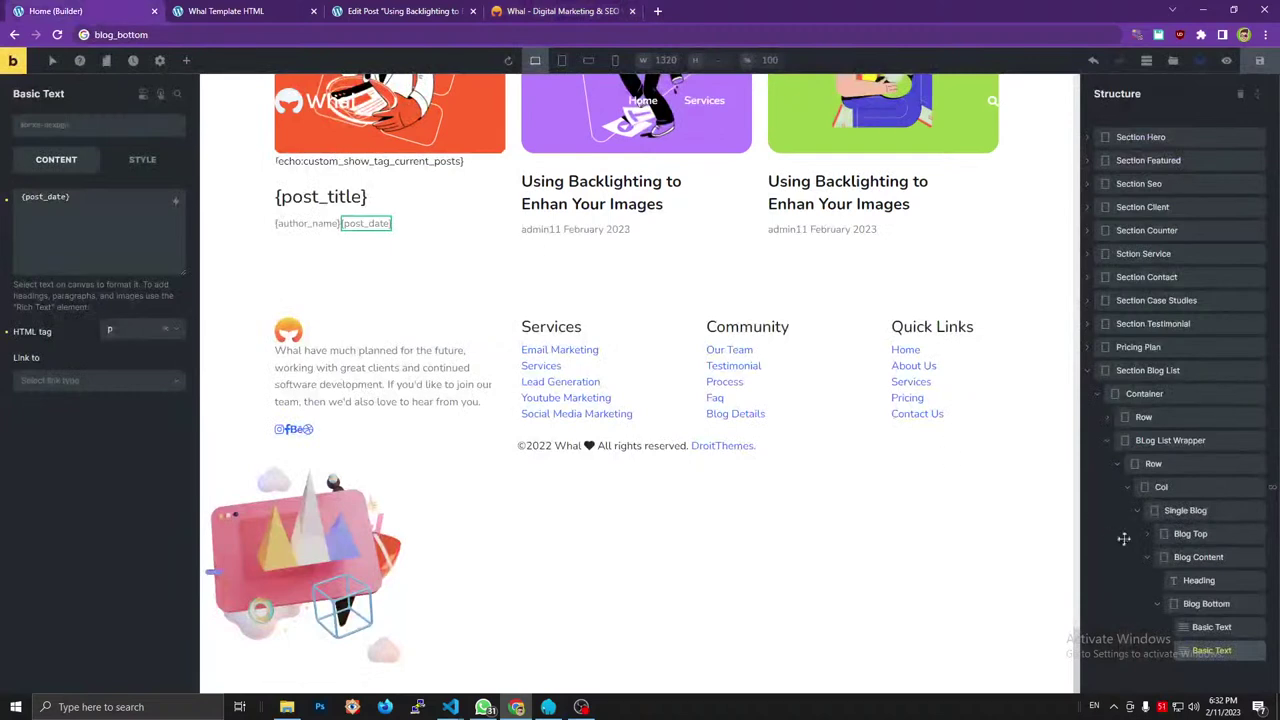
click(1210, 626)
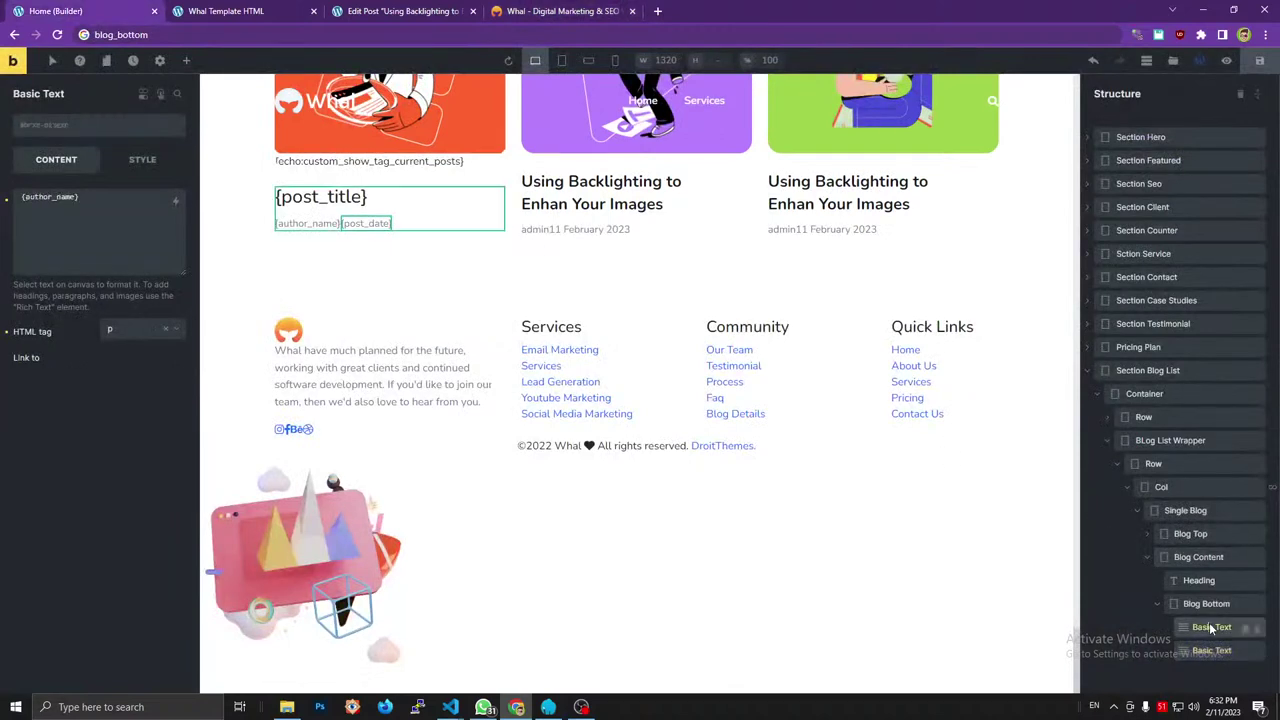
click(63, 126)
Add the class 'author' to the author text element.
text(author)
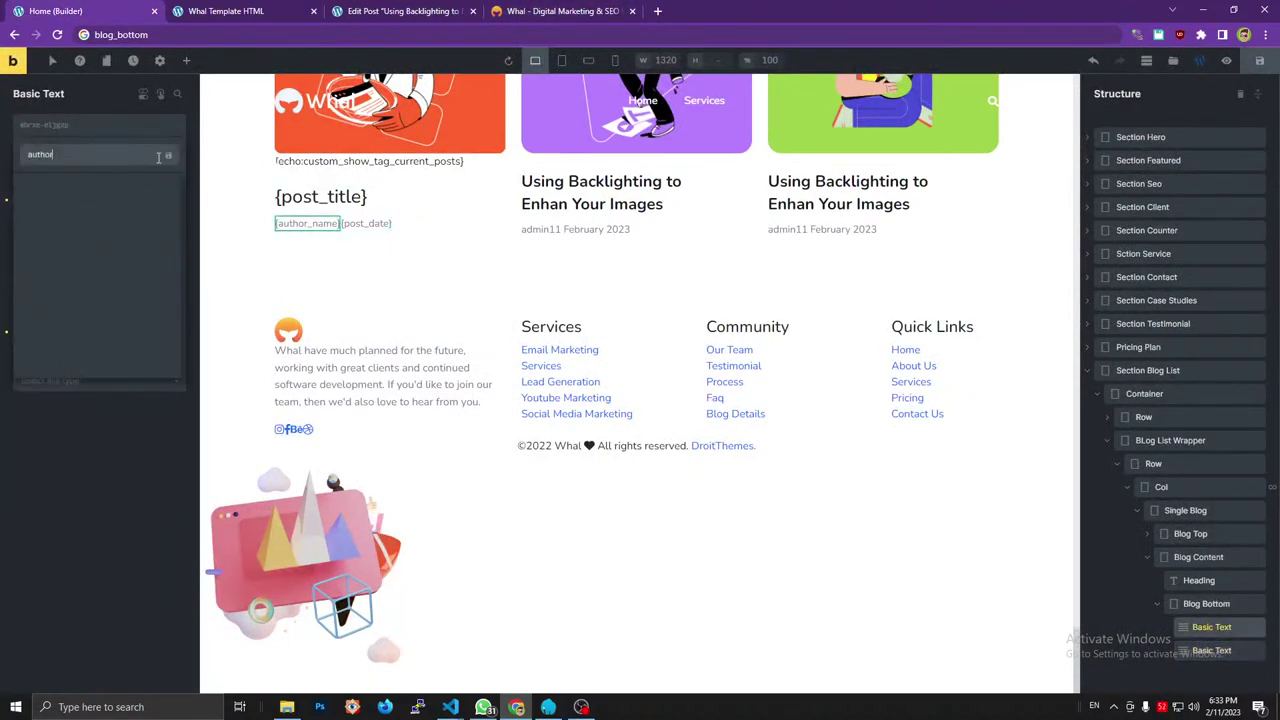
key(Return)
click(615, 11)
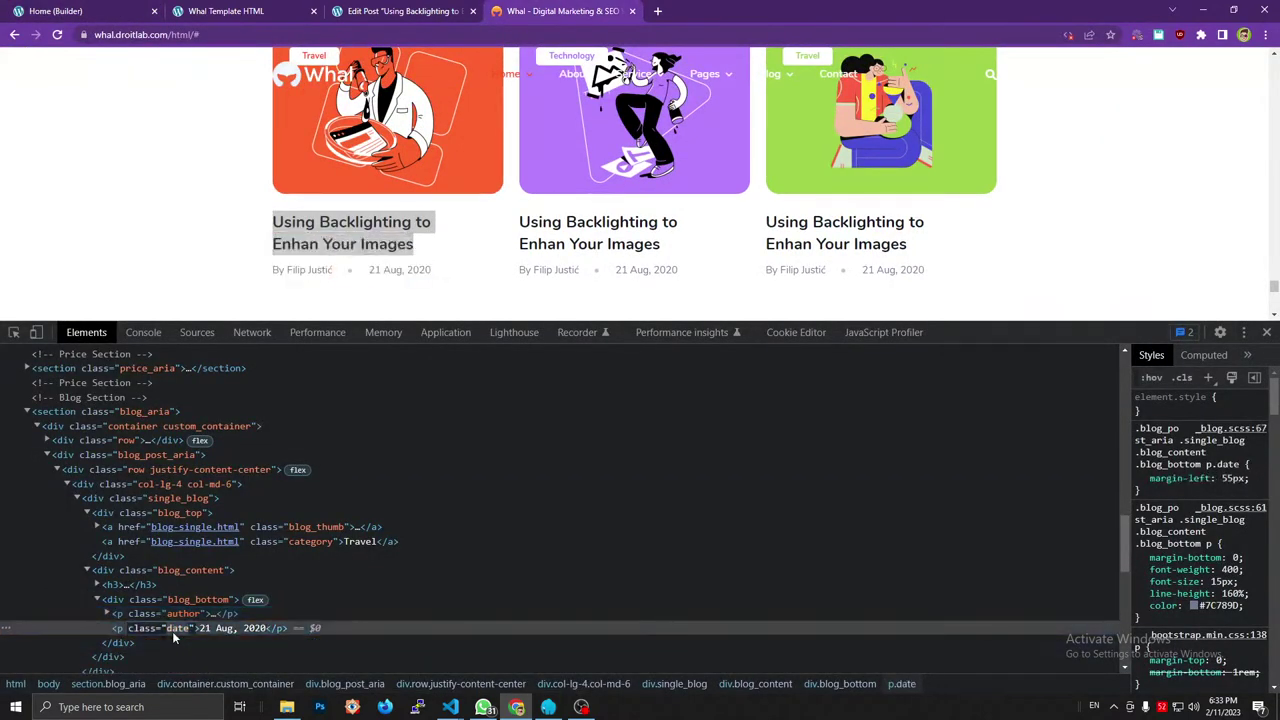
click(206, 12)
click(131, 9)
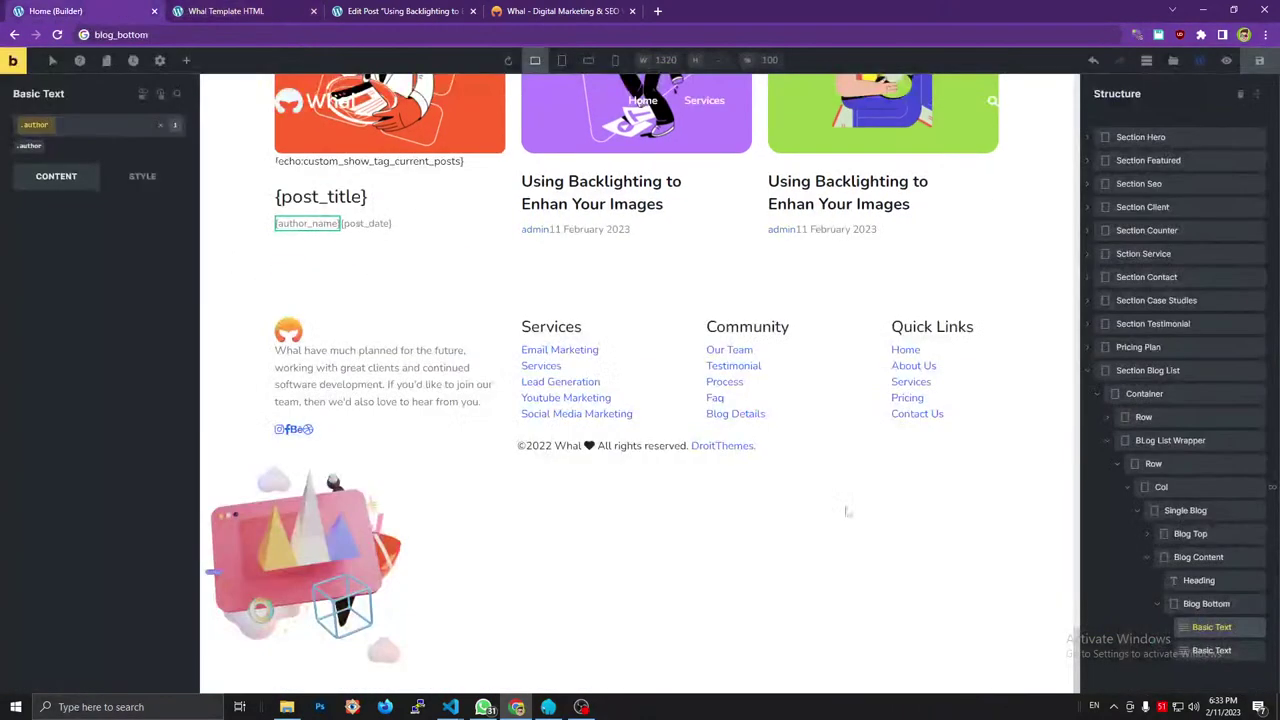
Create and add the class 'date' on the post date text element.
click(1178, 650)
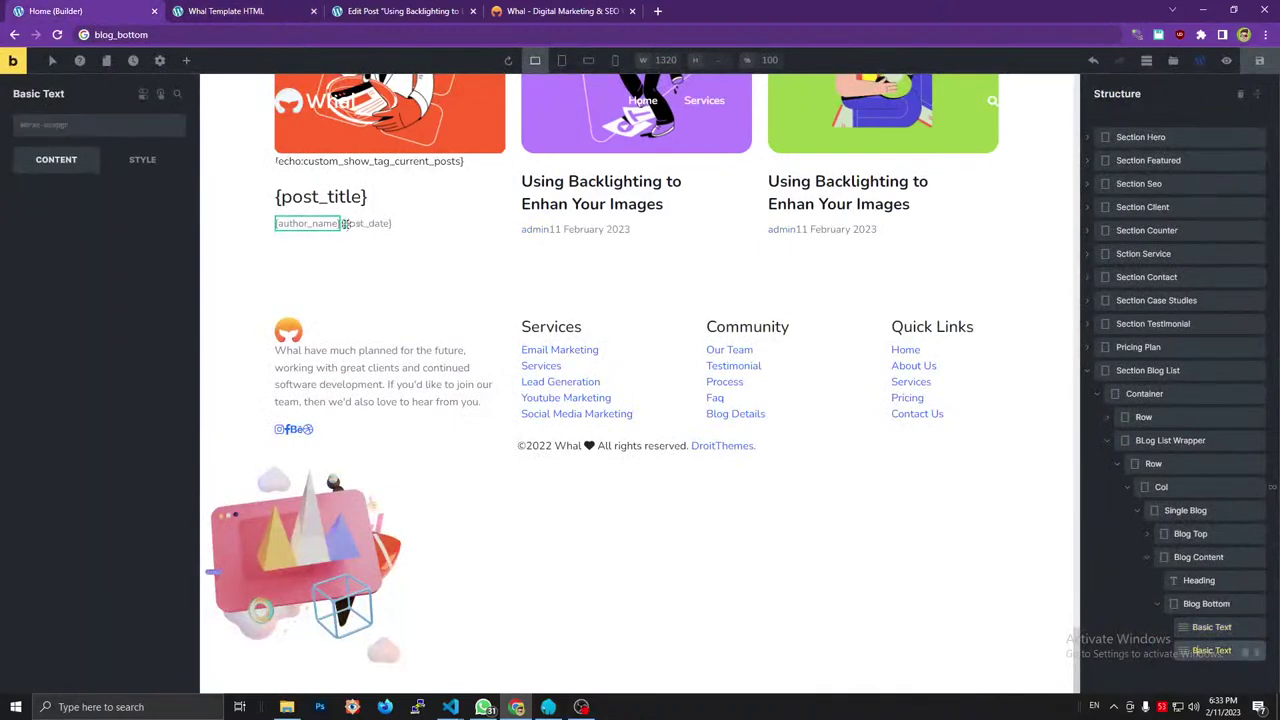
click(82, 135)
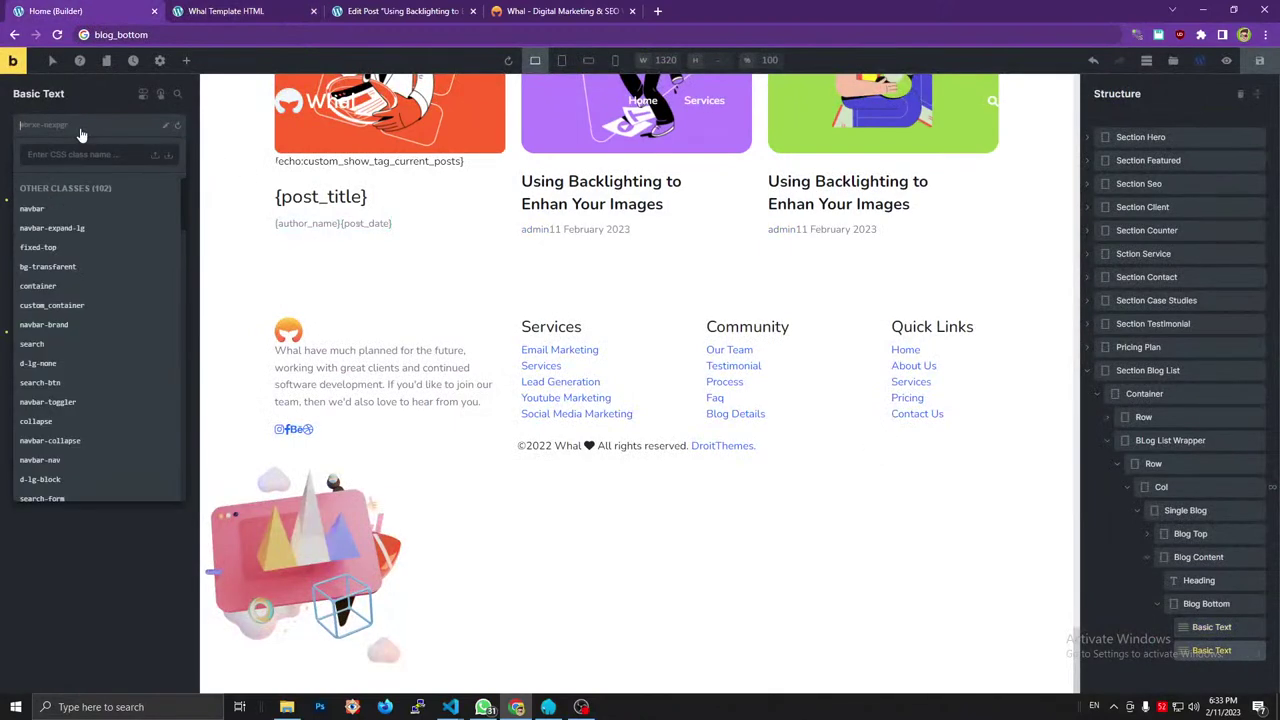
text(date)
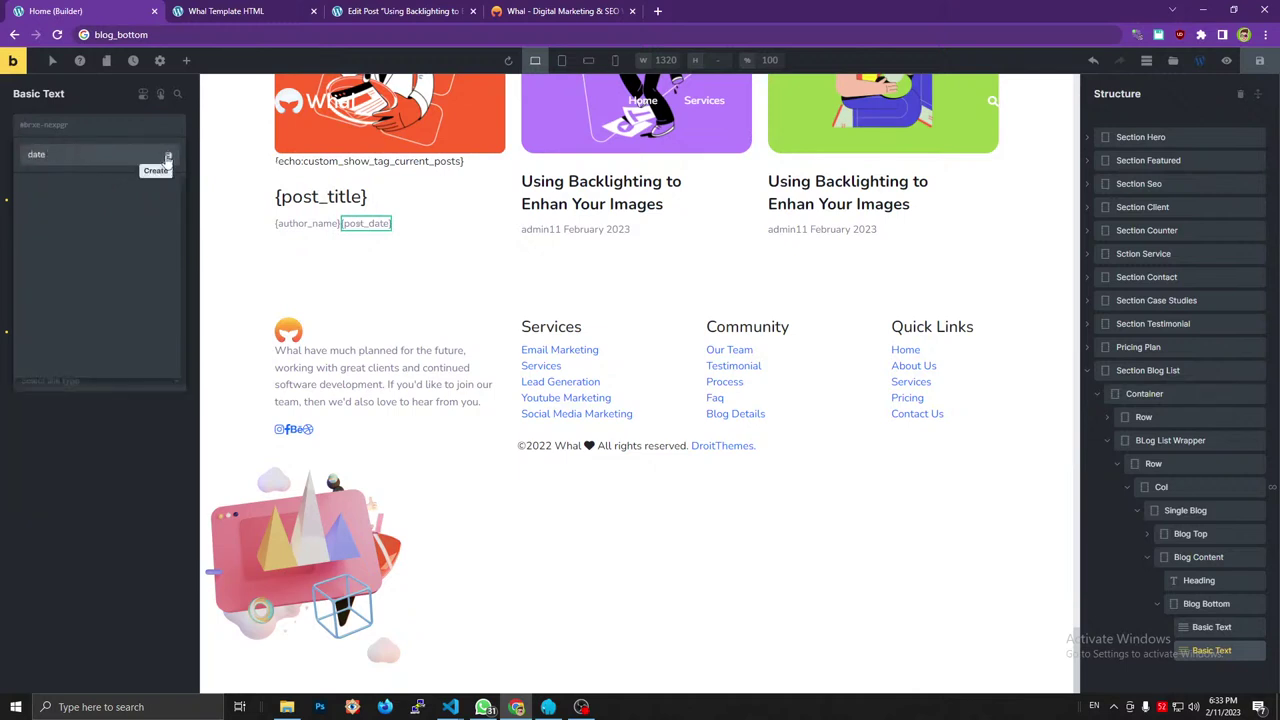
click(167, 154)
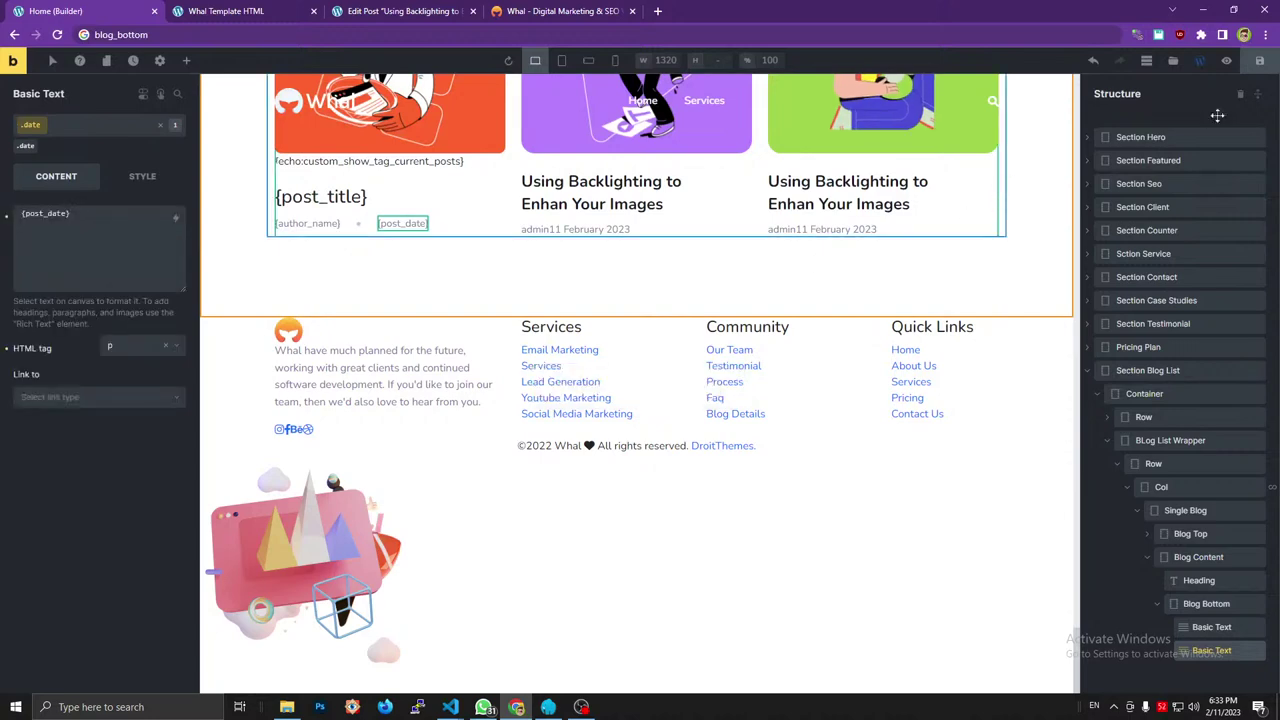
Save the page and reload the live preview with developer tools closed.
click(1259, 63)
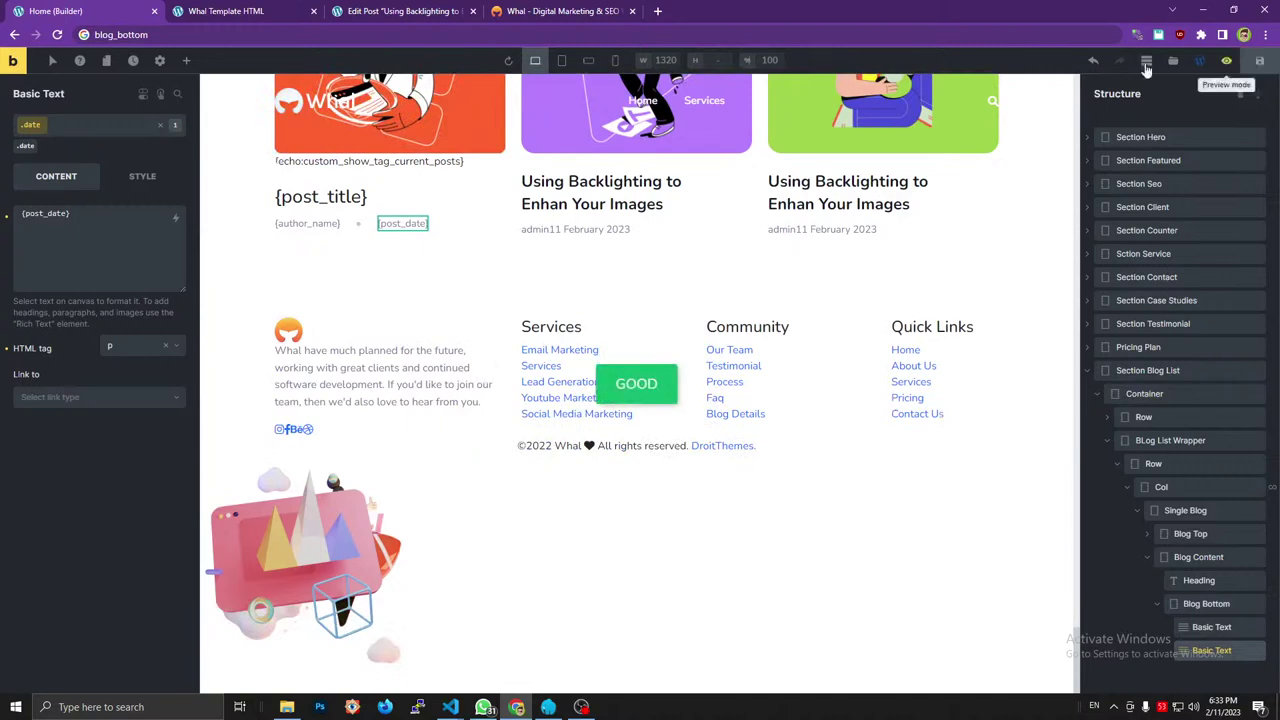
click(445, 7)
click(560, 11)
click(226, 11)
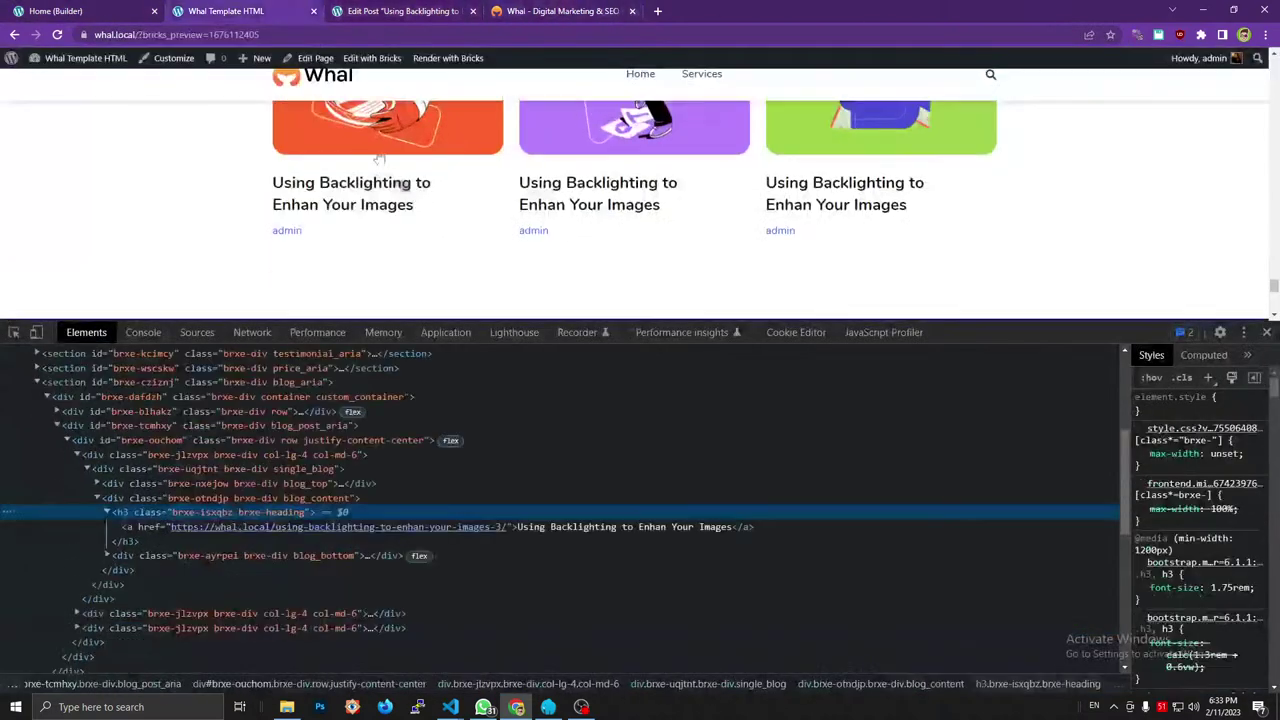
key(ctrl+r)
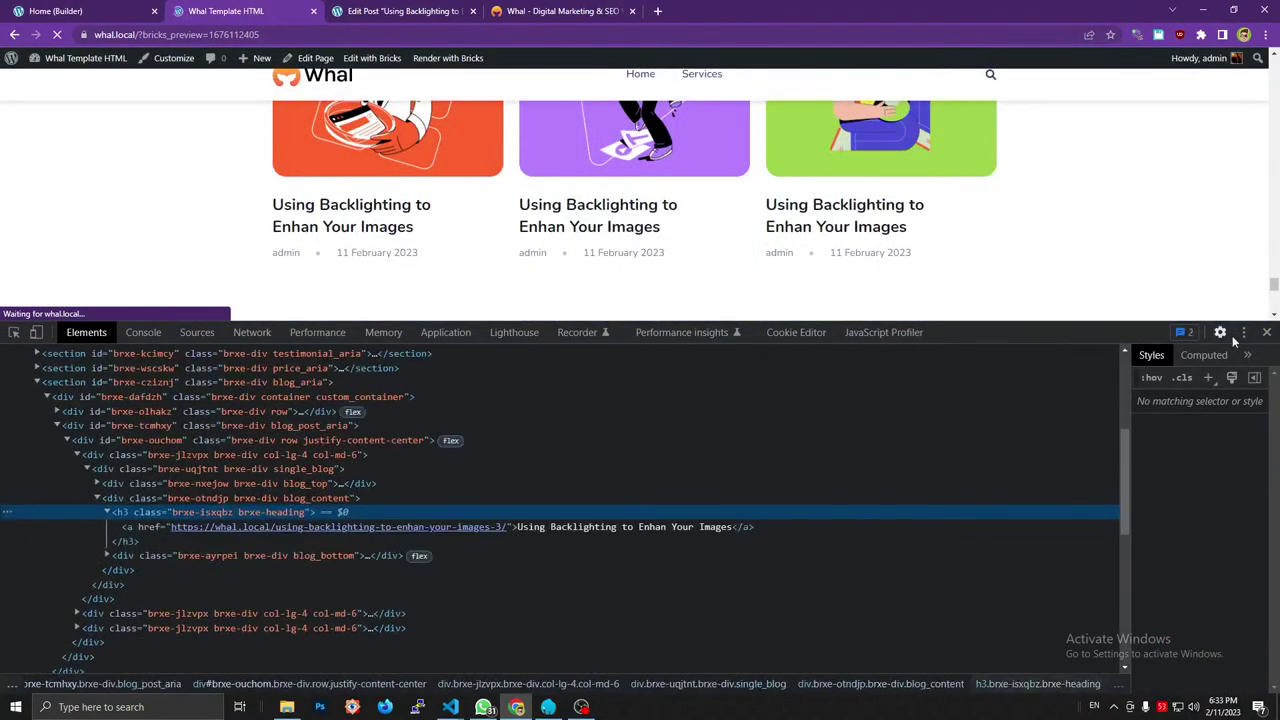
click(1266, 337)
scroll(1093, 337, up, 2)
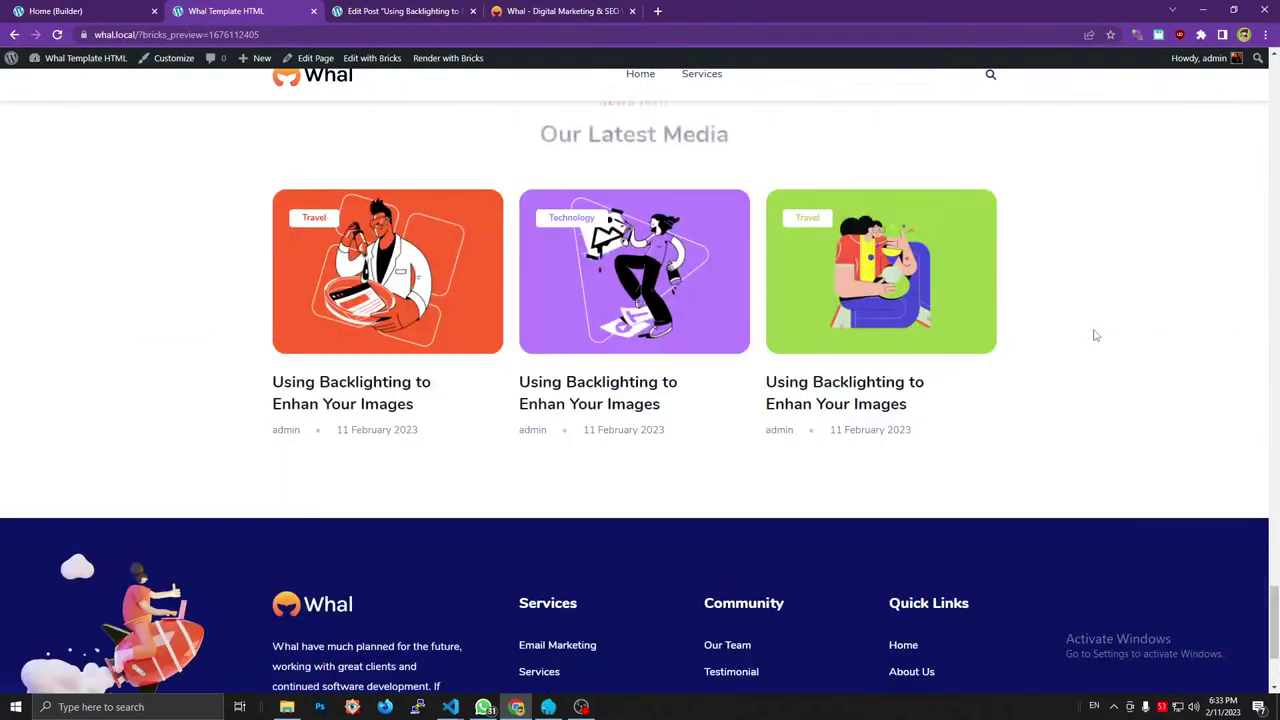
Compare the cards with the original Whal template, then return to the builder.
click(563, 11)
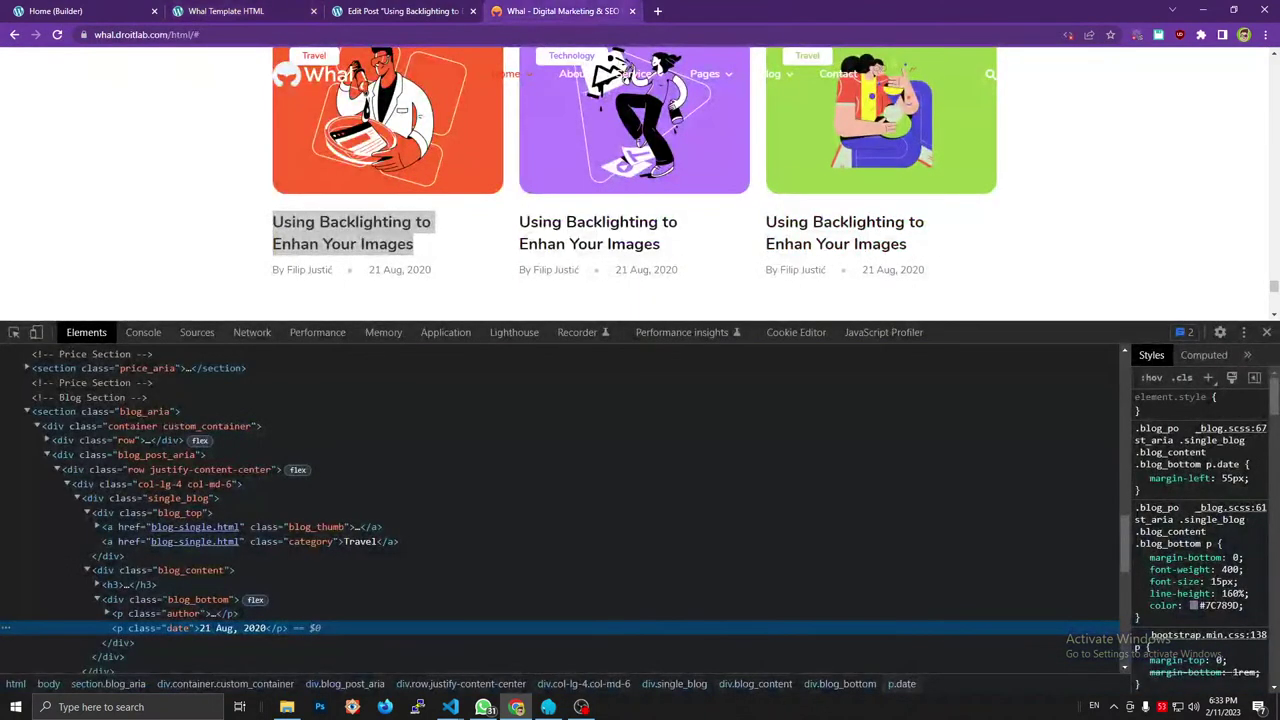
click(1266, 337)
scroll(1128, 337, up, 2)
click(314, 466)
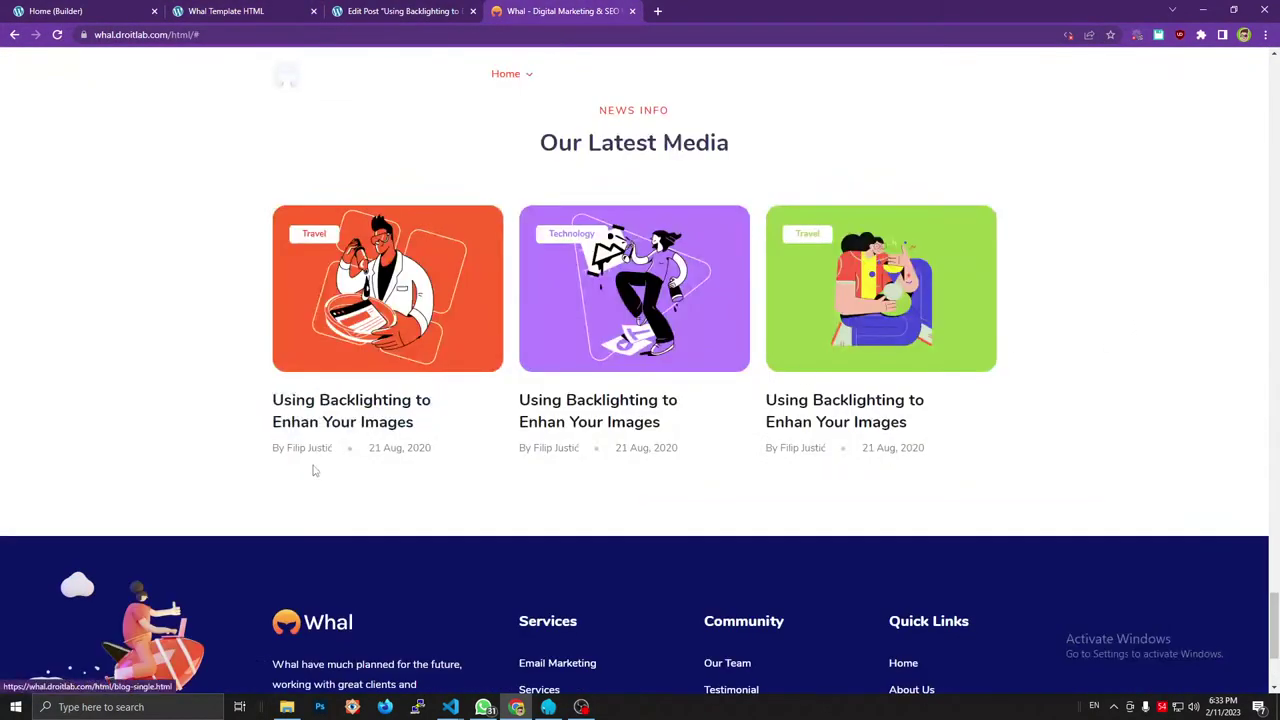
click(228, 11)
click(400, 11)
click(60, 11)
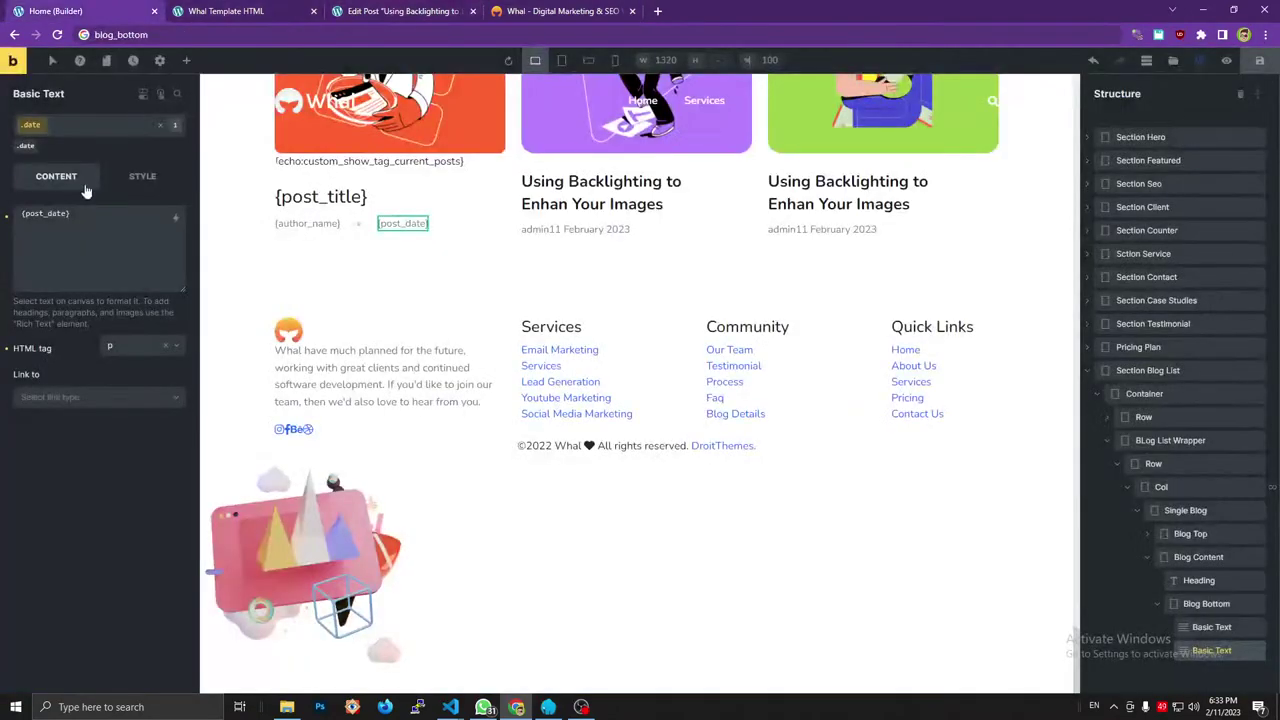
Prefix the author text so it reads 'By {author_name}', and save.
click(1205, 627)
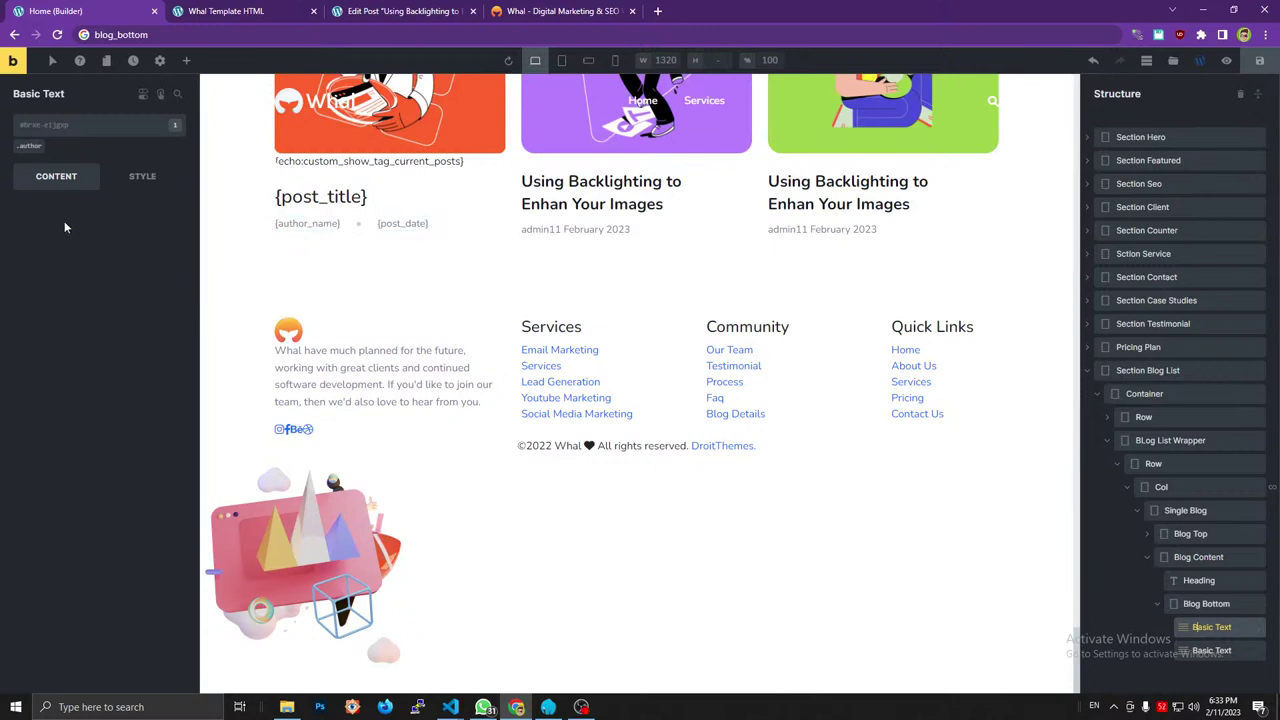
click(22, 215)
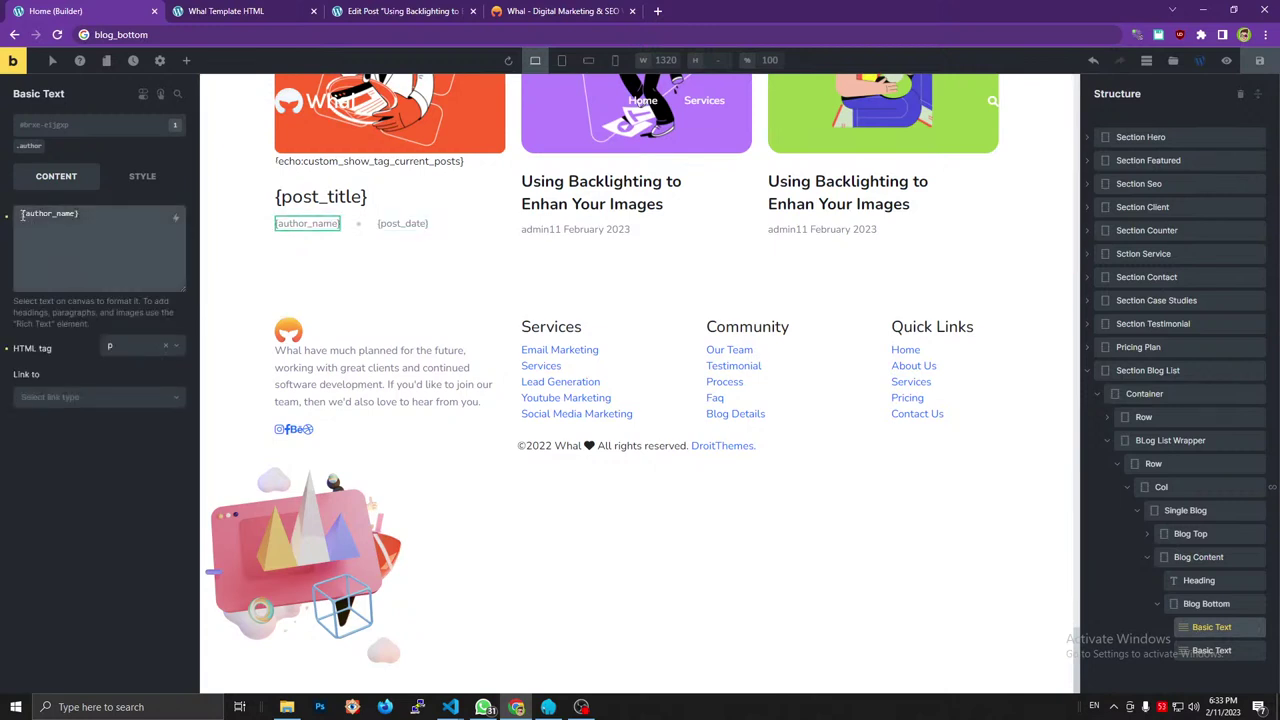
text({)
text(y)
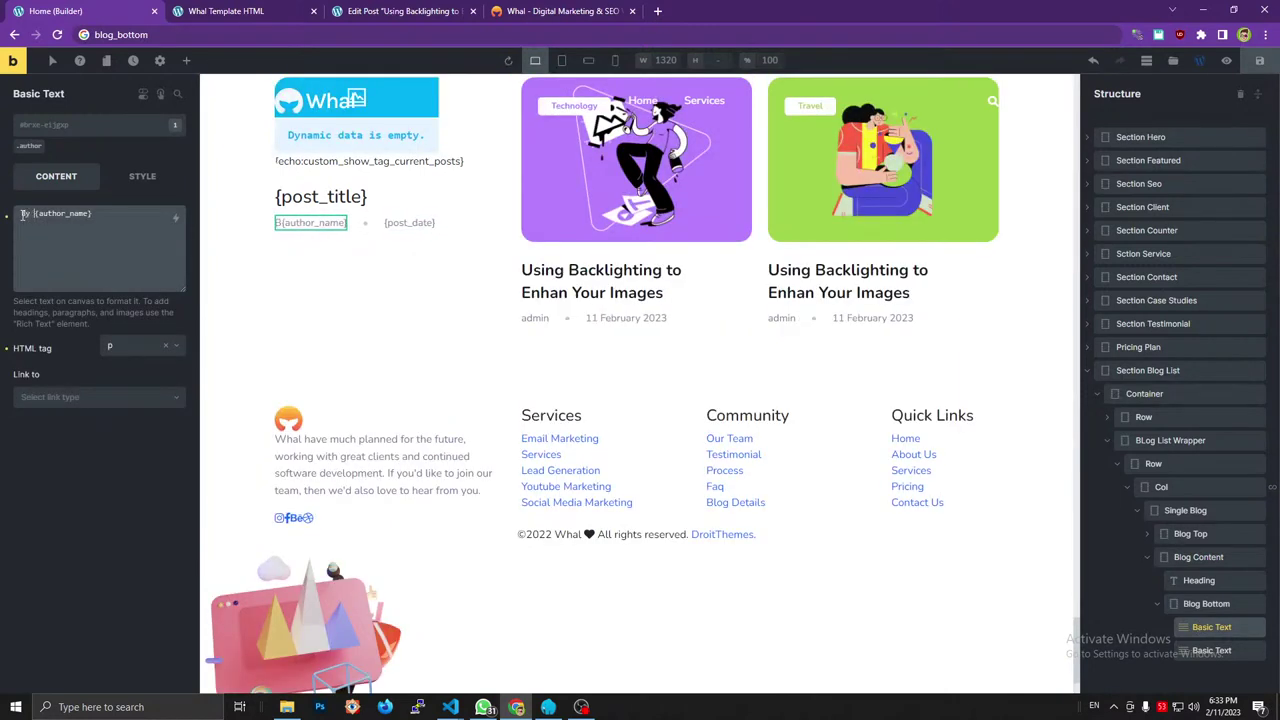
click(1260, 62)
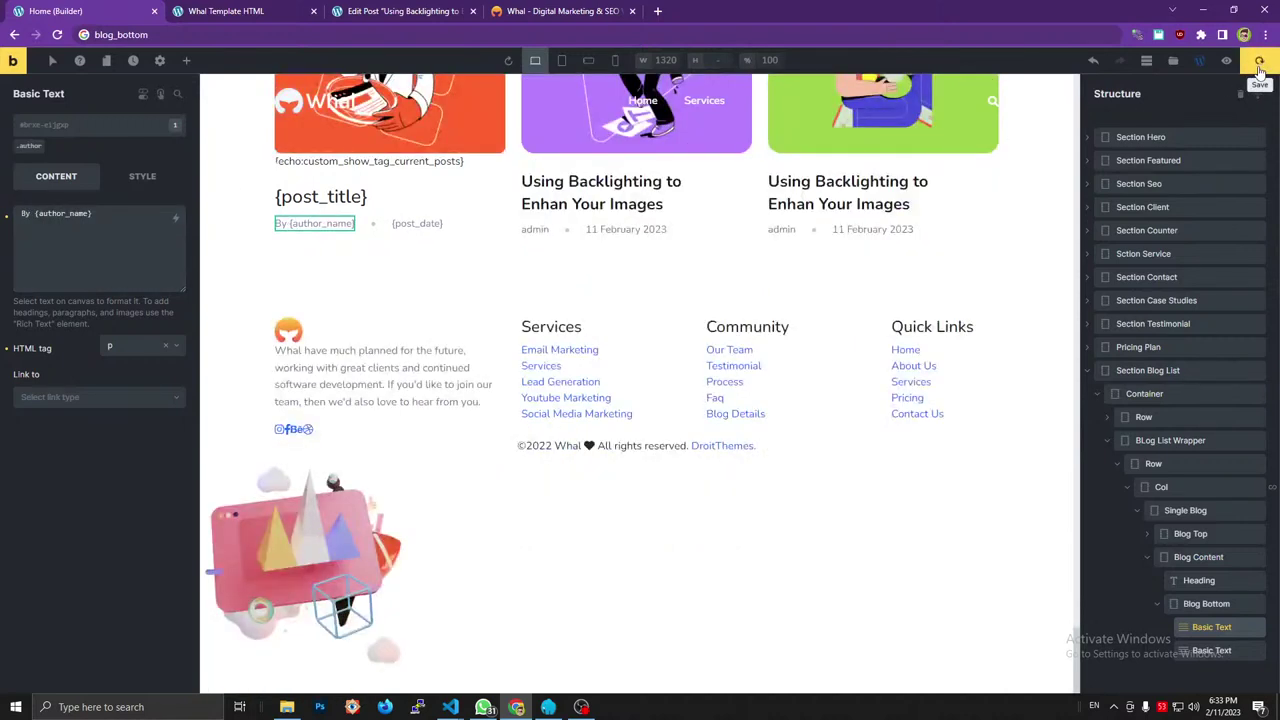
Compare the preview cards with the Whal template, then open the WordPress Users list.
click(455, 10)
click(508, 10)
click(411, 10)
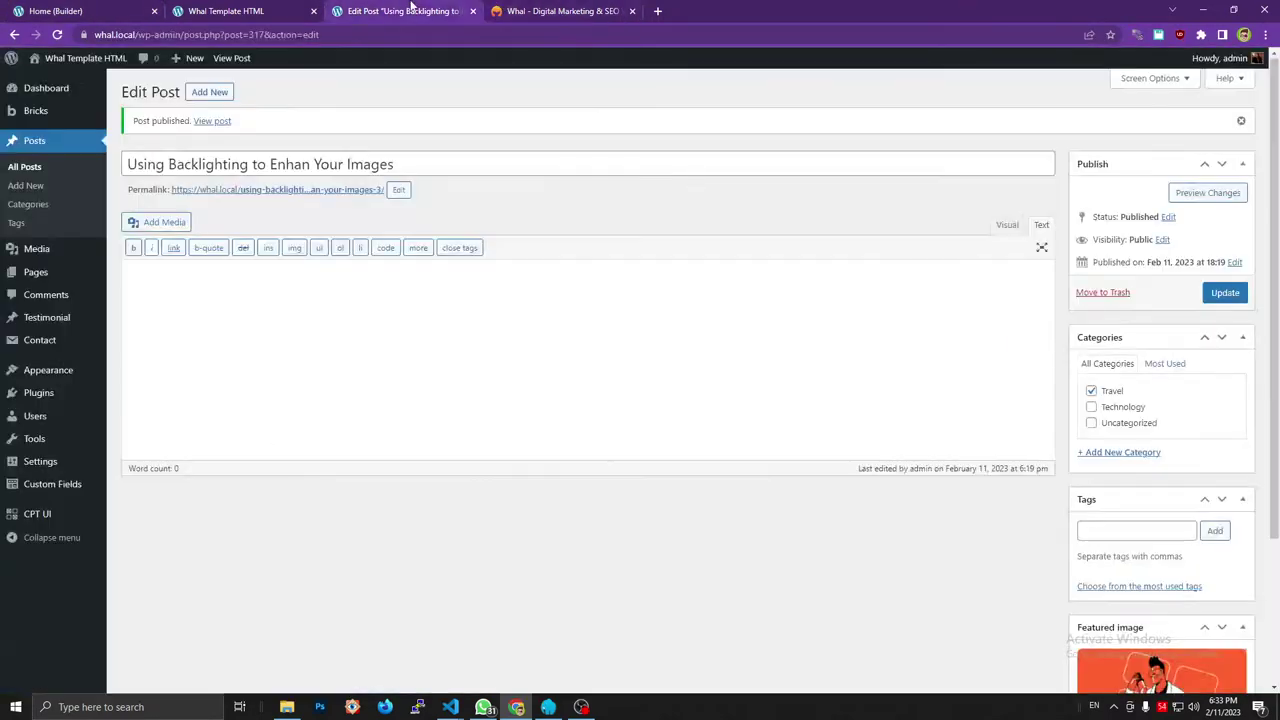
click(530, 10)
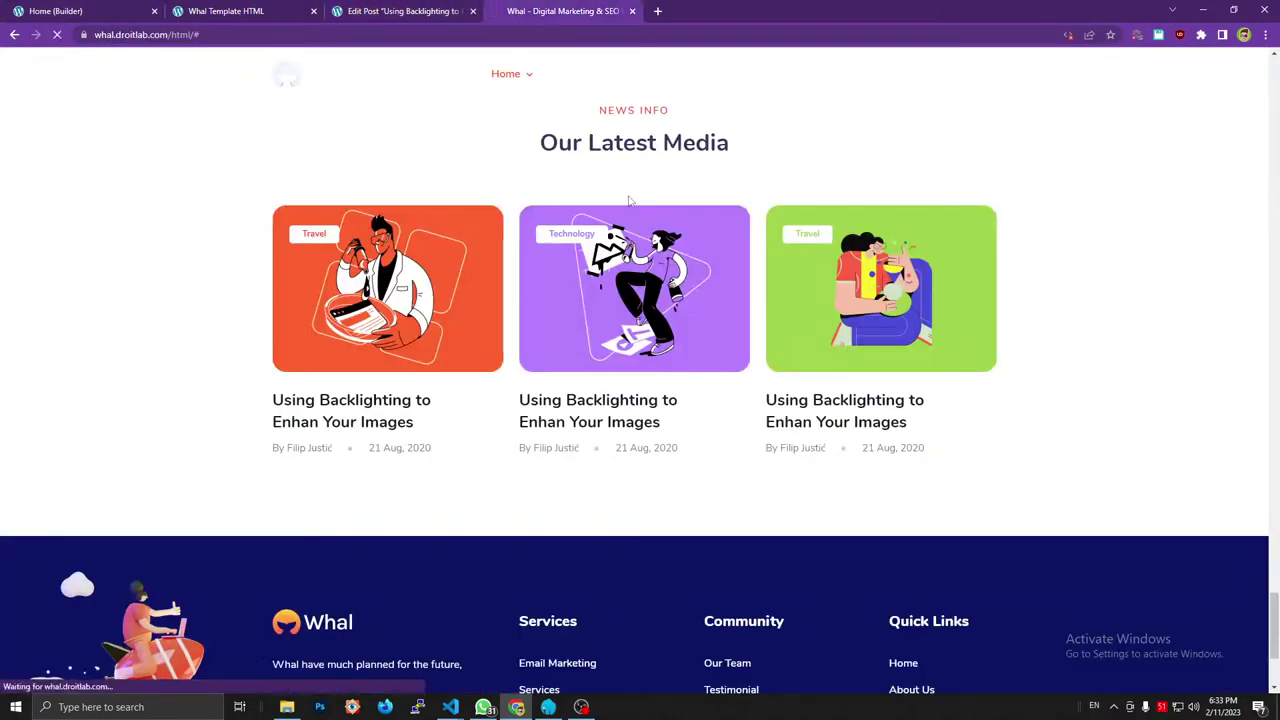
key(ctrl+2)
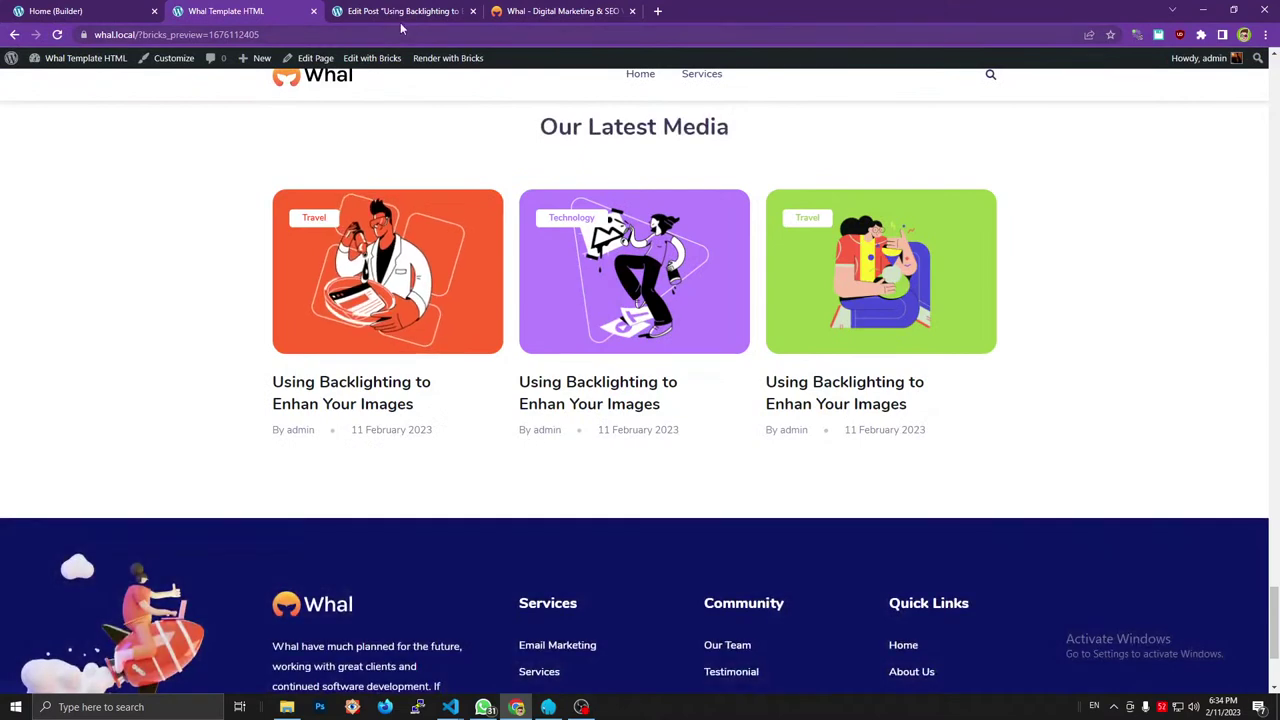
key(ctrl+Tab)
click(124, 423)
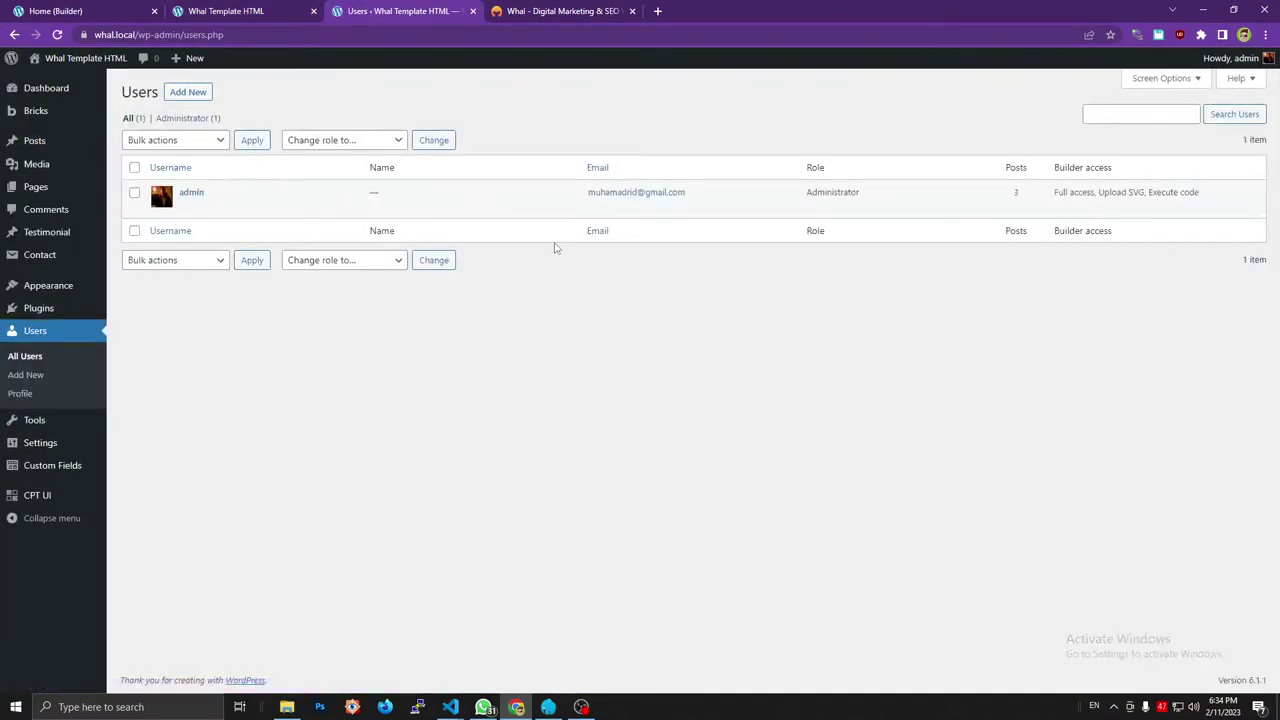
Edit the admin user's profile and enter the user's first and last name.
click(189, 207)
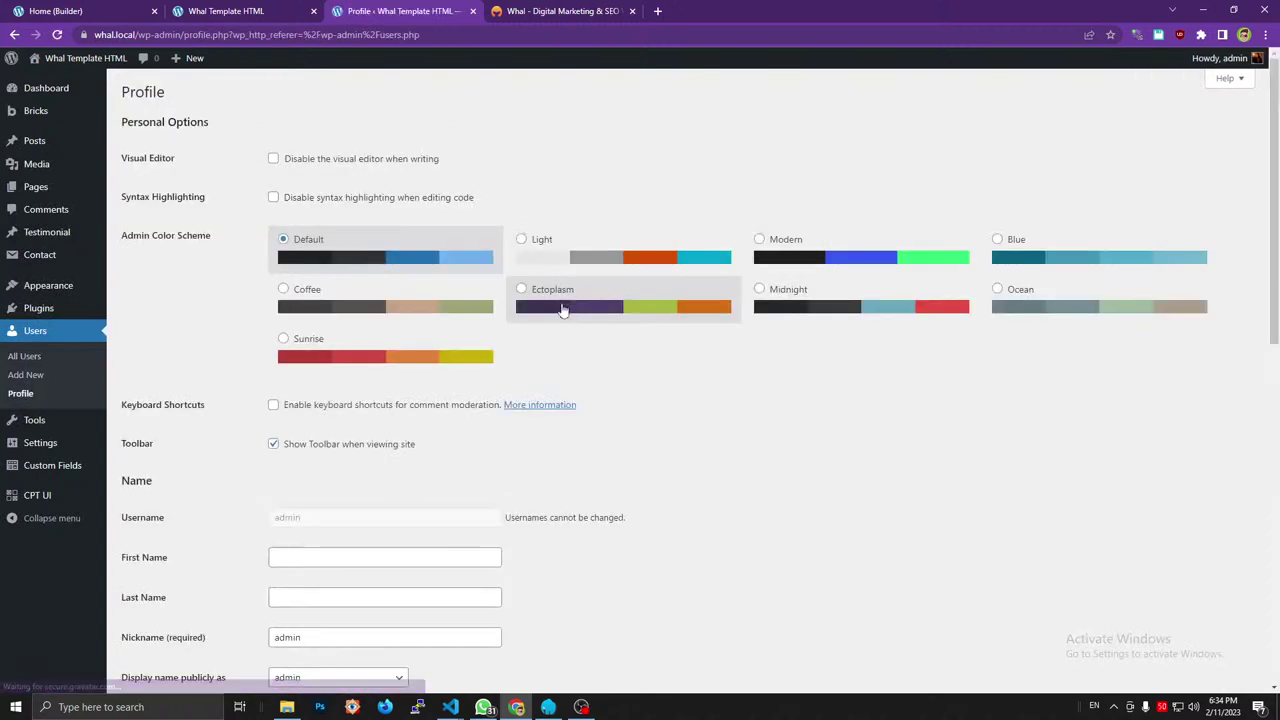
scroll(549, 360, down, 2)
scroll(339, 296, down, 2)
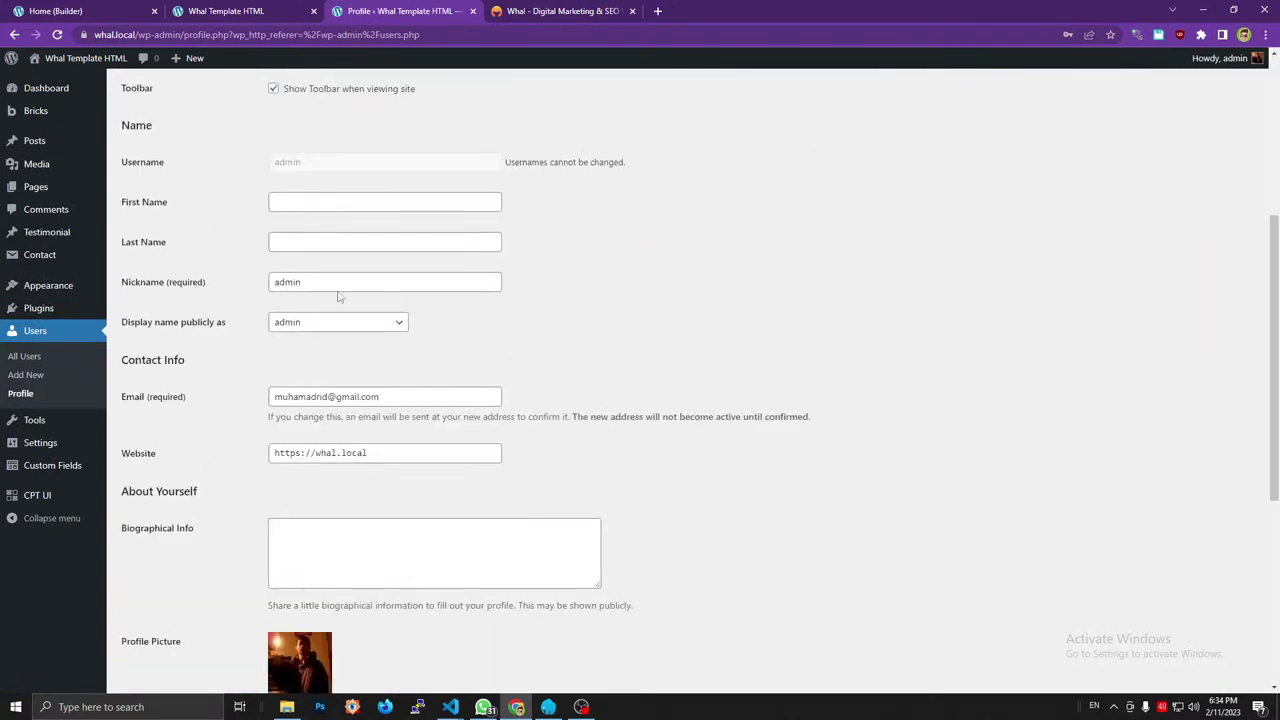
click(279, 205)
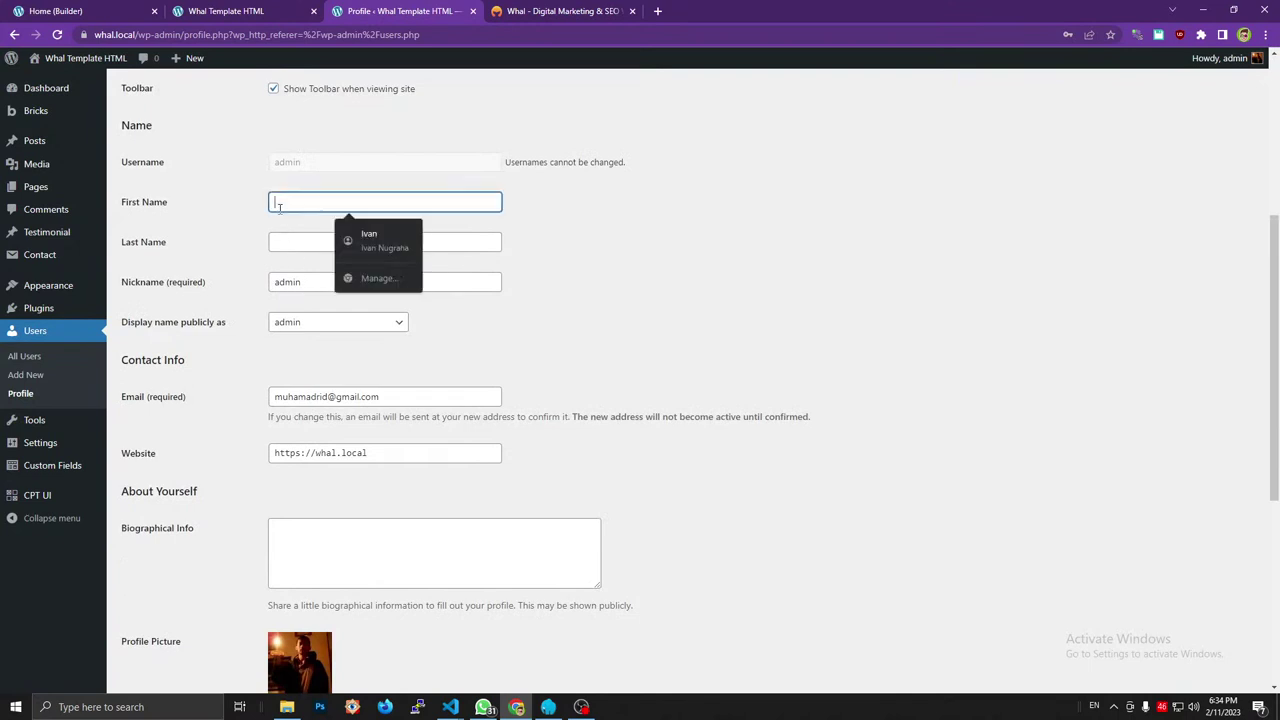
key(Tab)
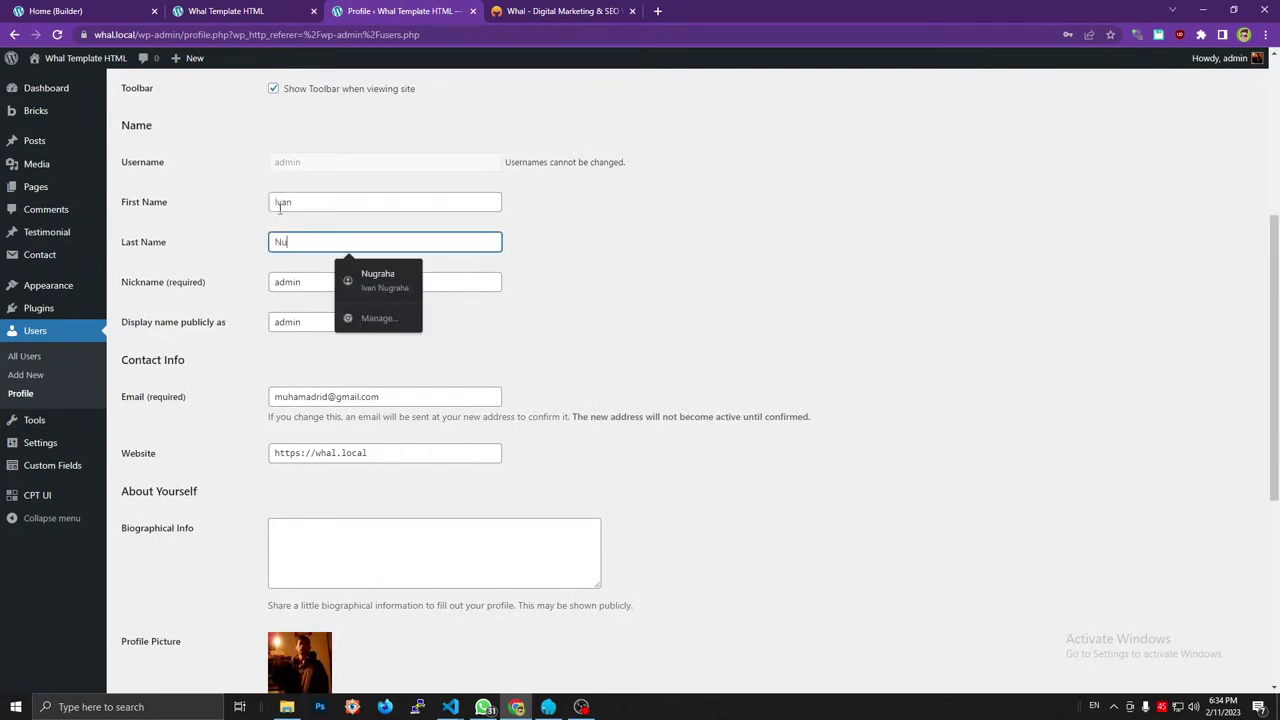
click(915, 325)
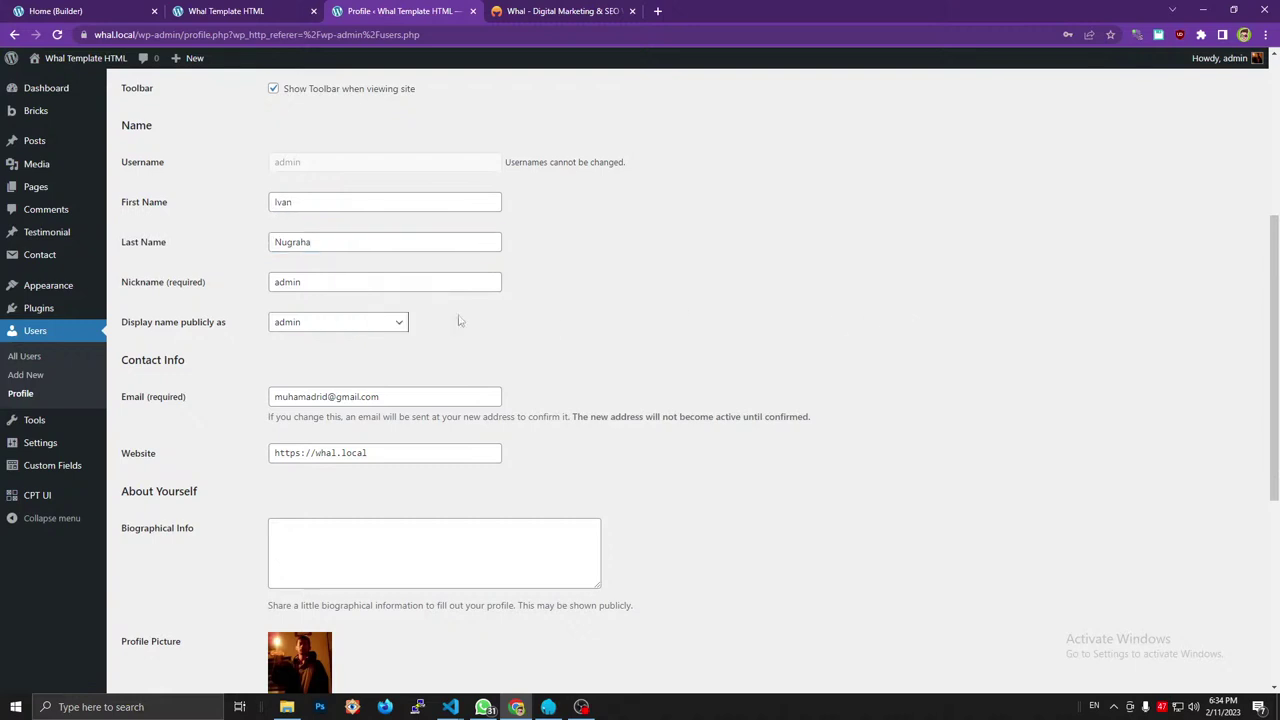
Set 'Display name publicly as' to the full name and update the profile.
click(318, 324)
click(305, 379)
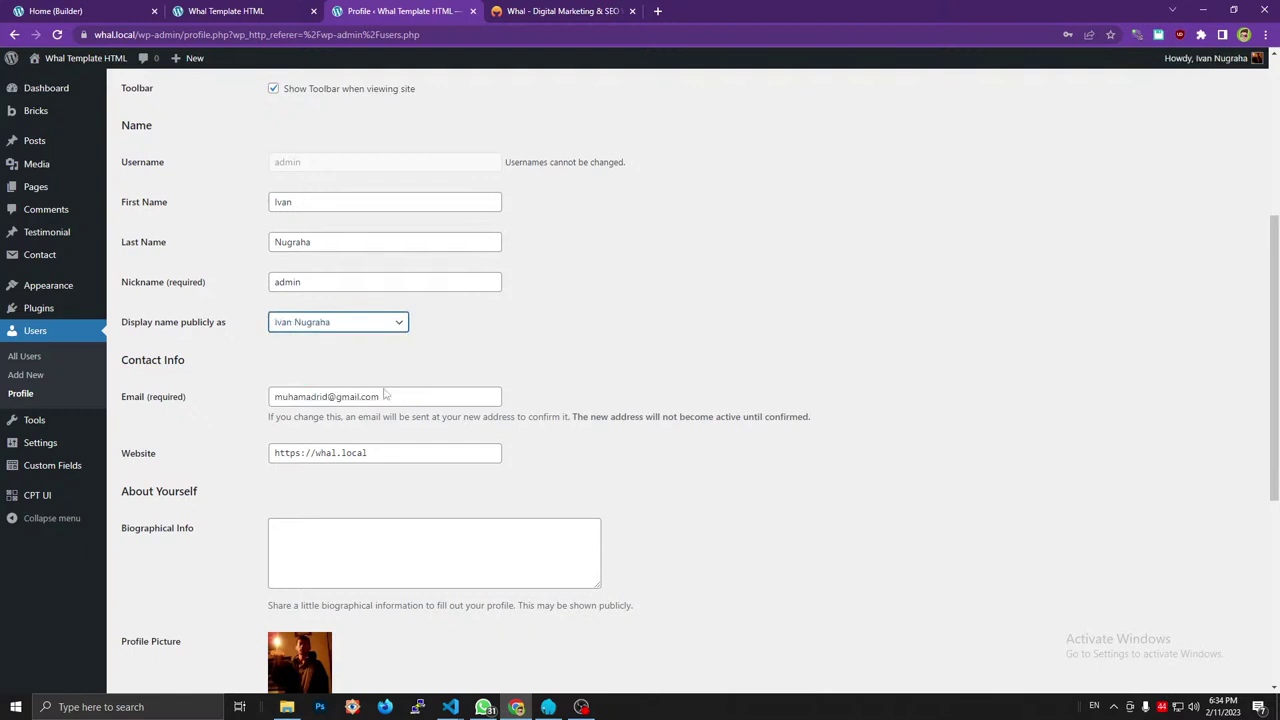
scroll(660, 380, down, 4)
click(177, 624)
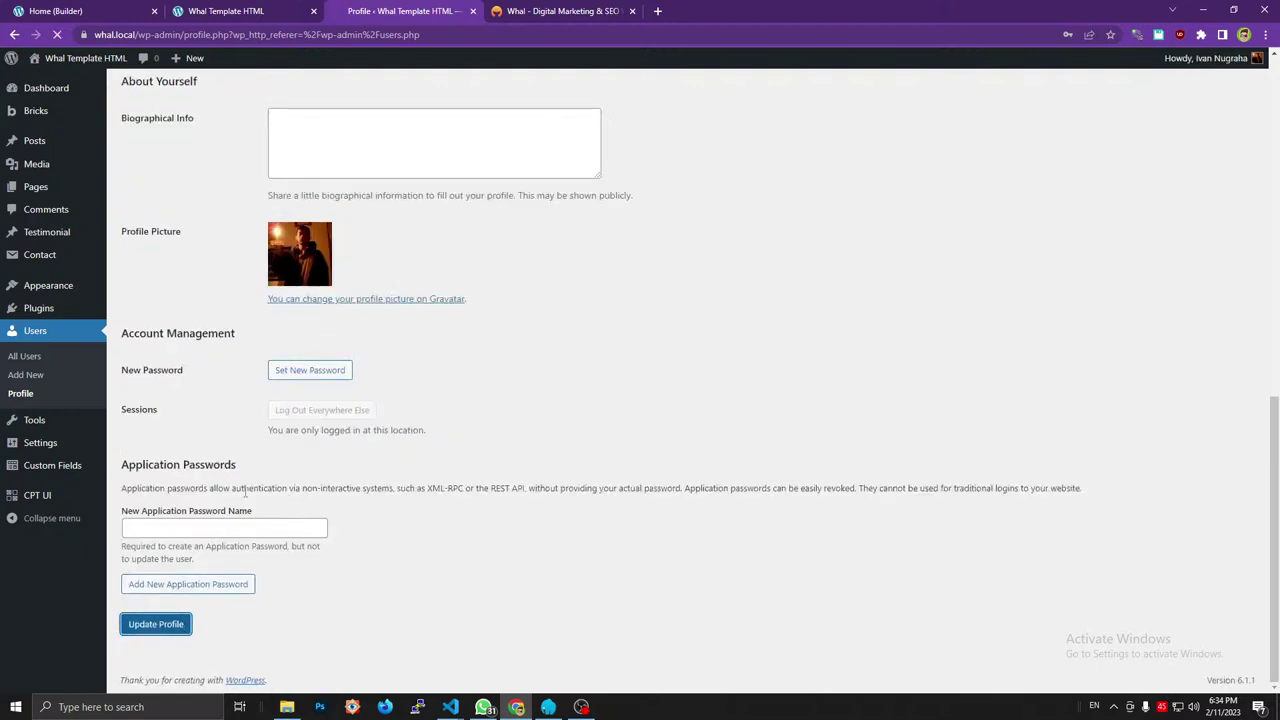
click(555, 10)
click(268, 6)
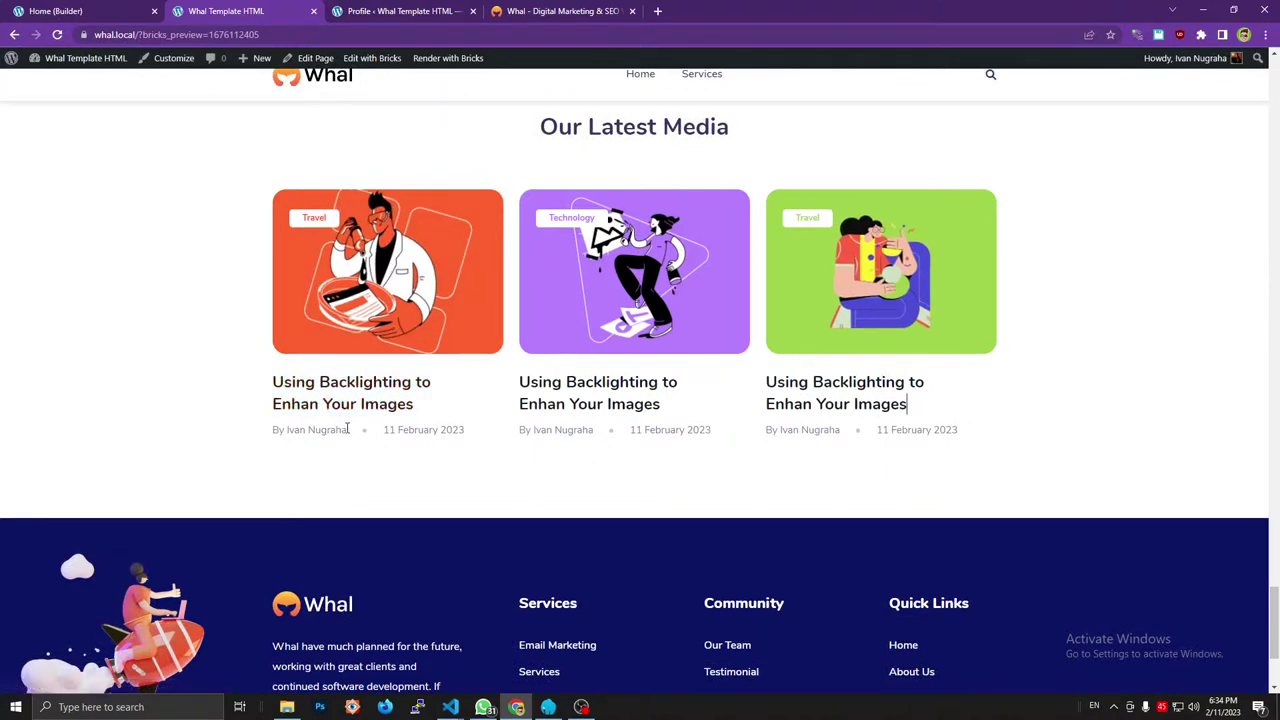
Select the author name on the first blog card to check it shows the full name.
drag(347, 430, 290, 435)
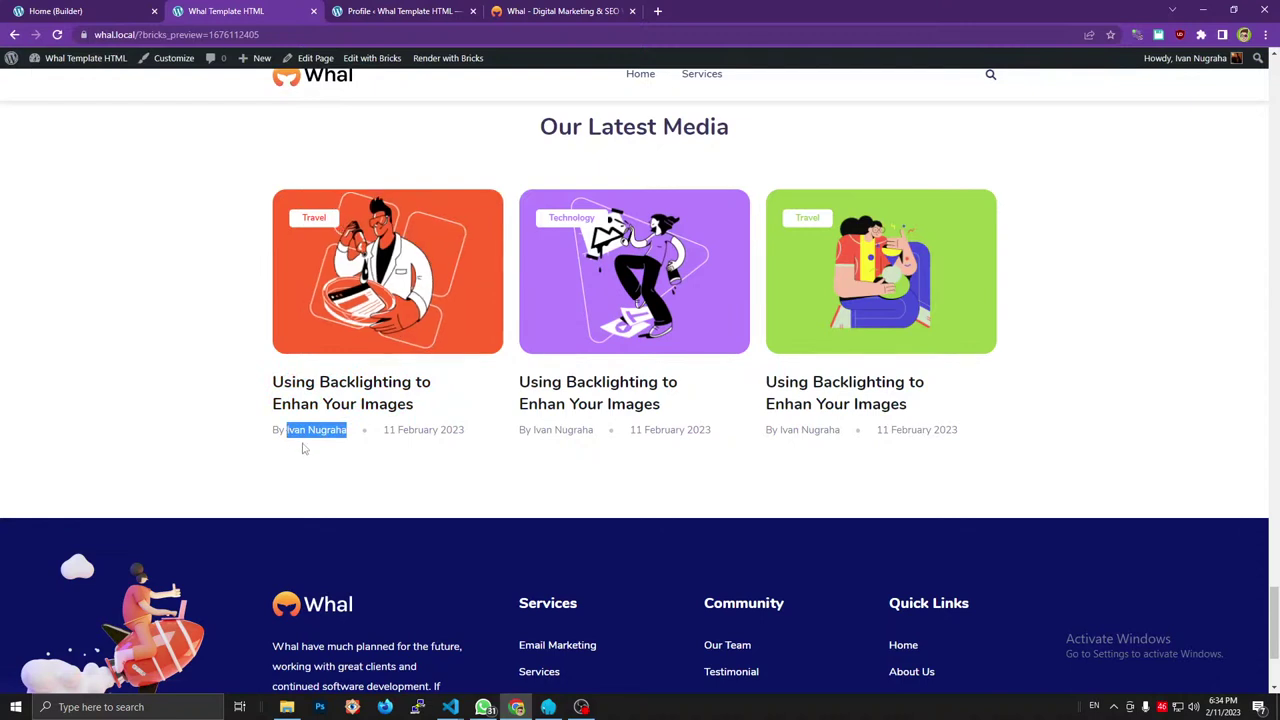
click(304, 449)
mouse_move(350, 438)
mouse_down()
mouse_move(287, 432)
mouse_move(348, 433)
mouse_up()
click(346, 460)
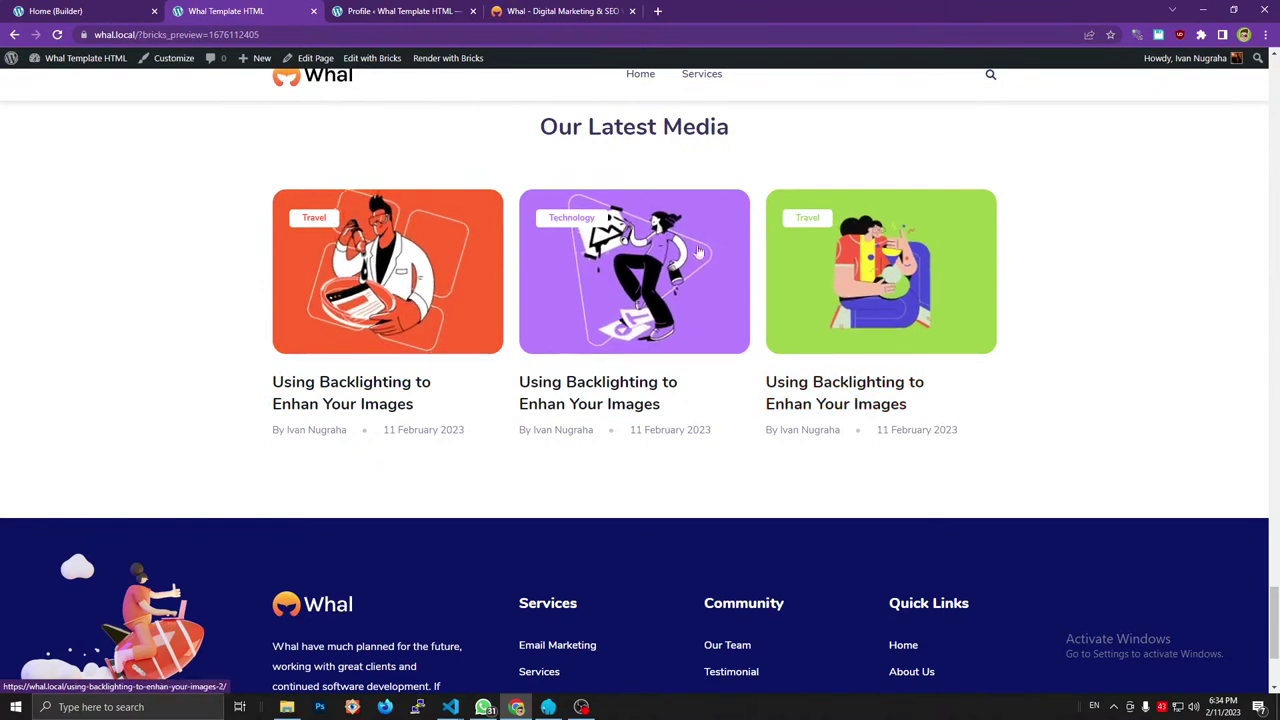
Scroll through the Our Latest Media cards to review each card's 'By' meta and date.
scroll(699, 253, up, 10)
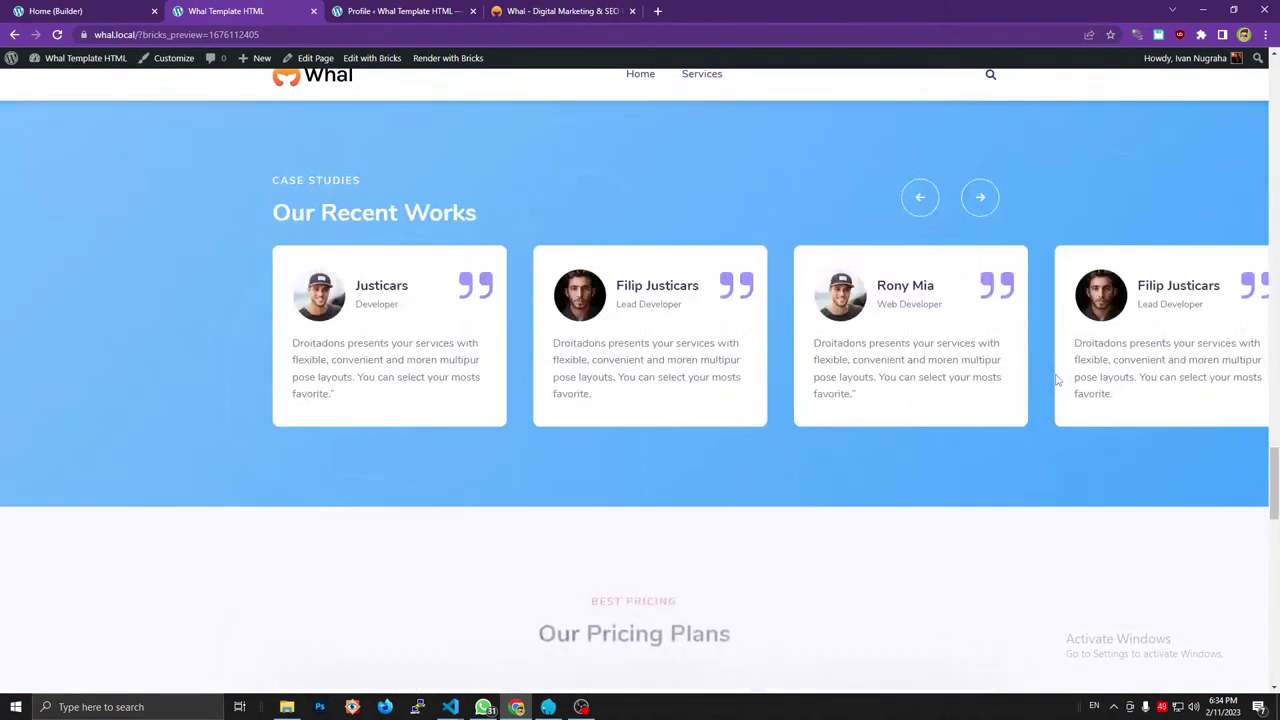
scroll(1057, 380, up, 10)
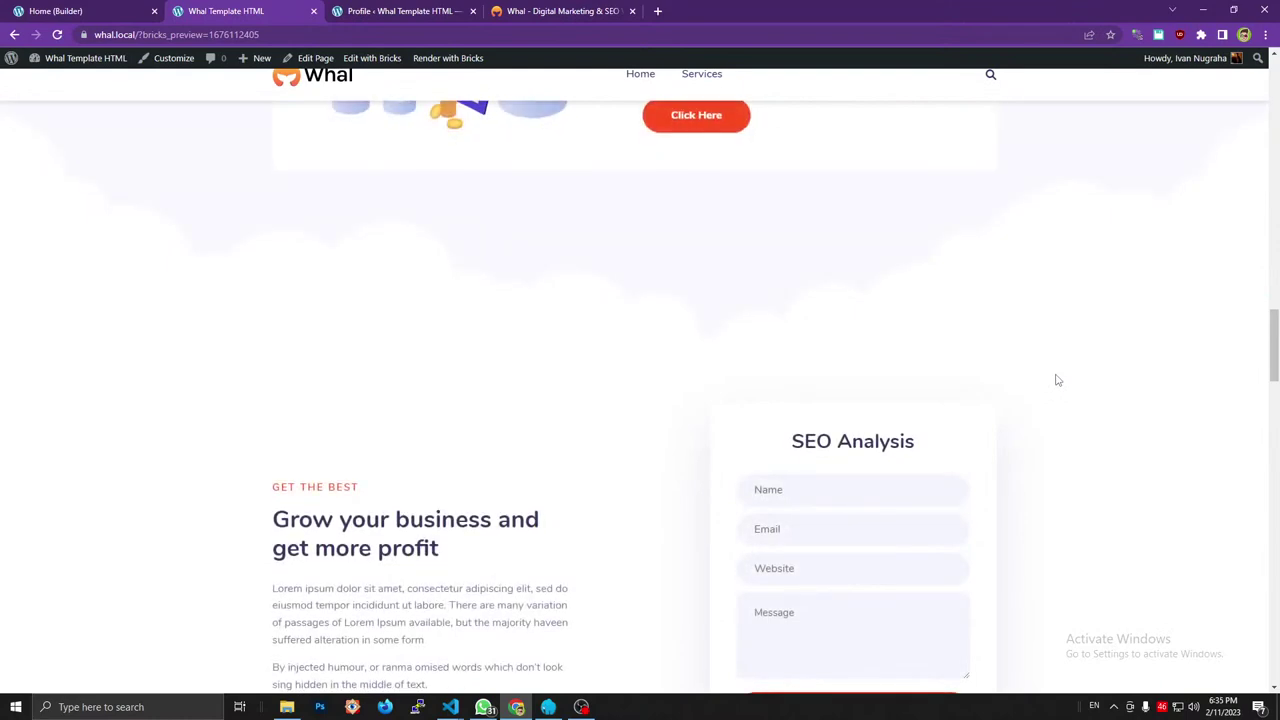
scroll(1057, 380, up, 10)
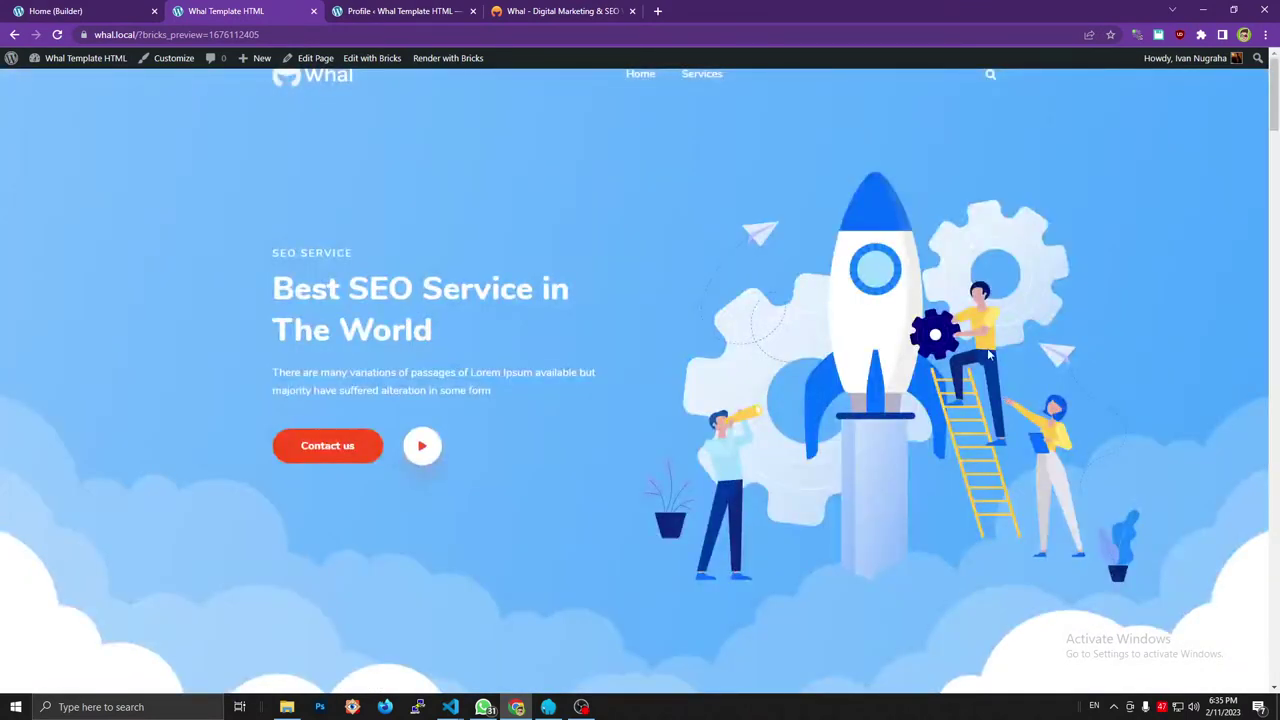
scroll(975, 343, down, 20)
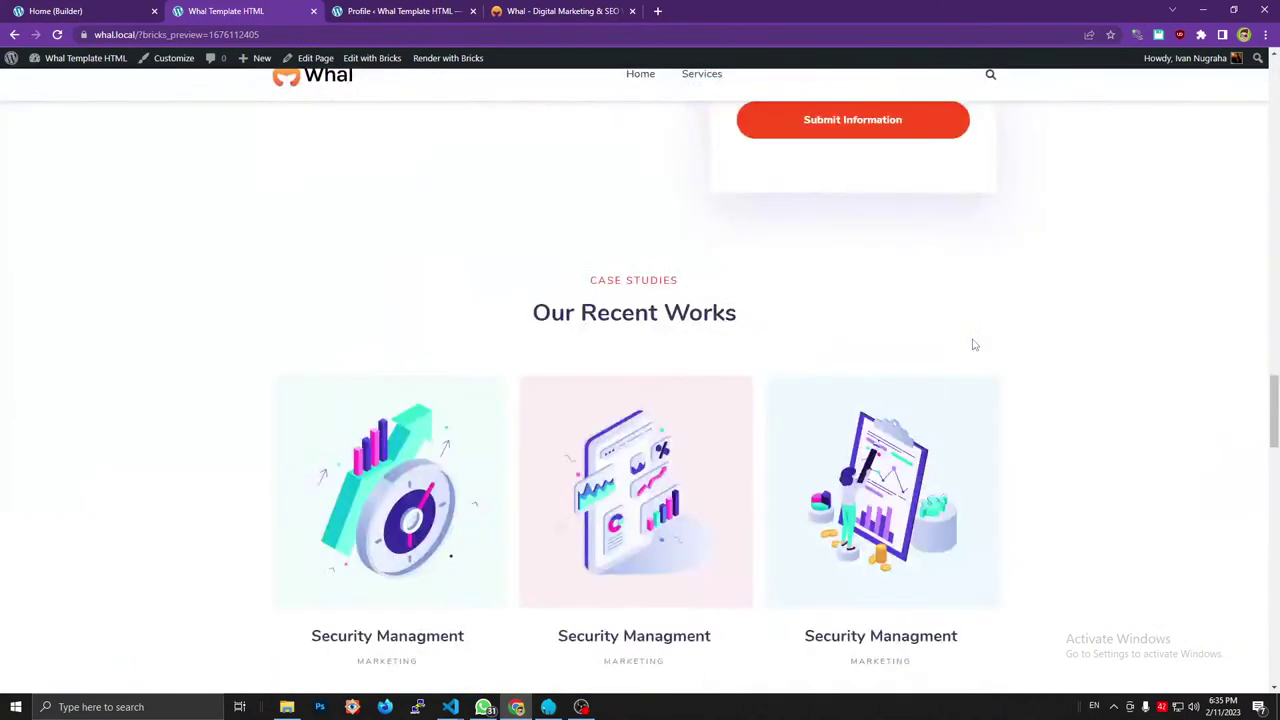
scroll(974, 344, down, 10)
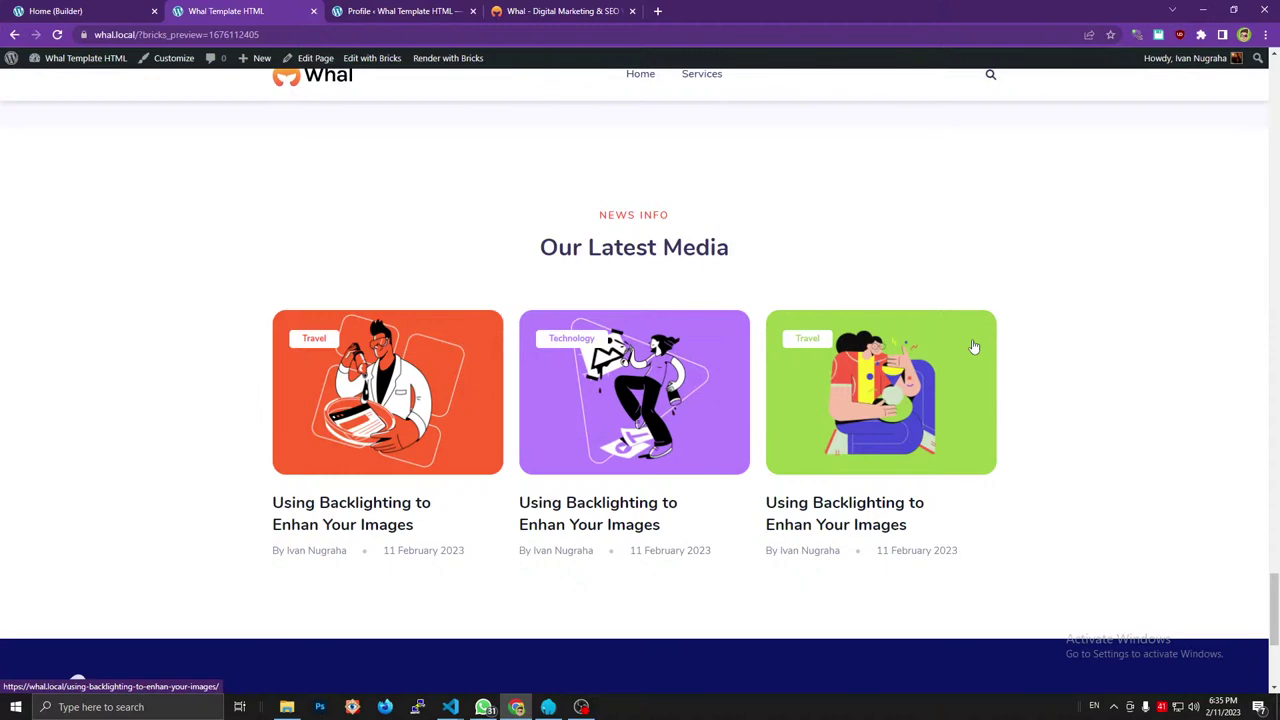
scroll(936, 253, up, 3)
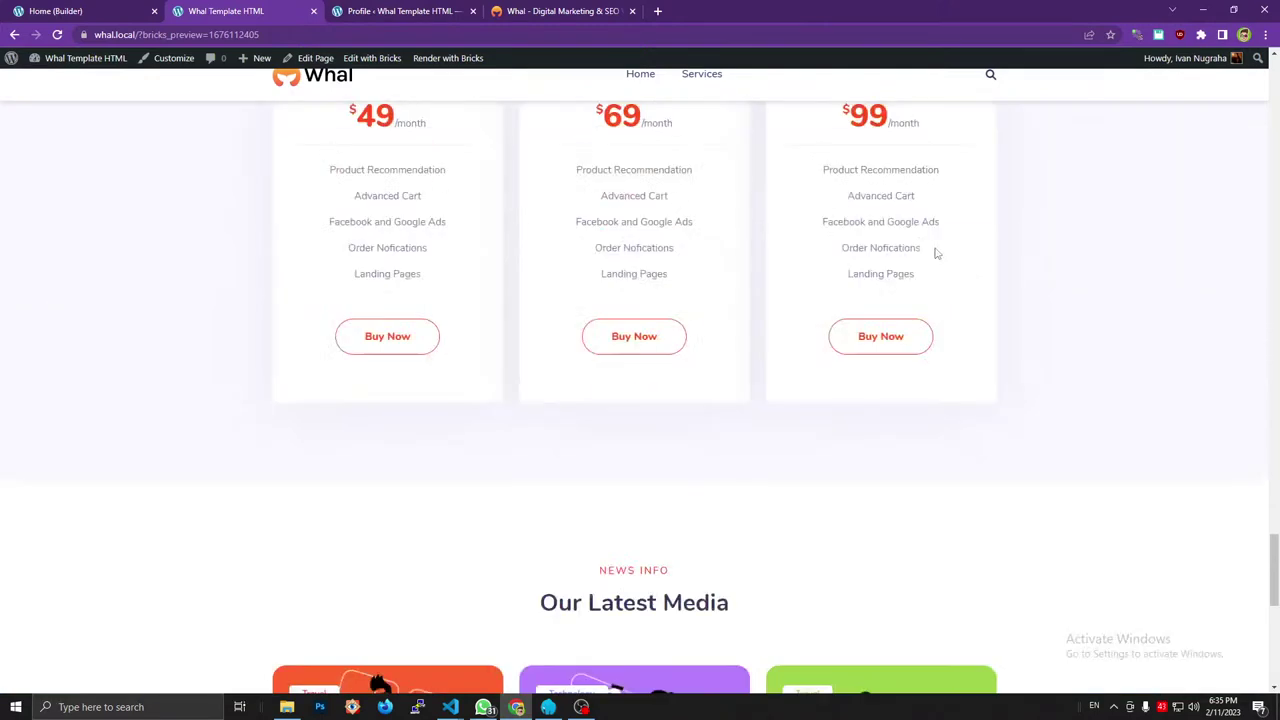
scroll(936, 253, down, 3)
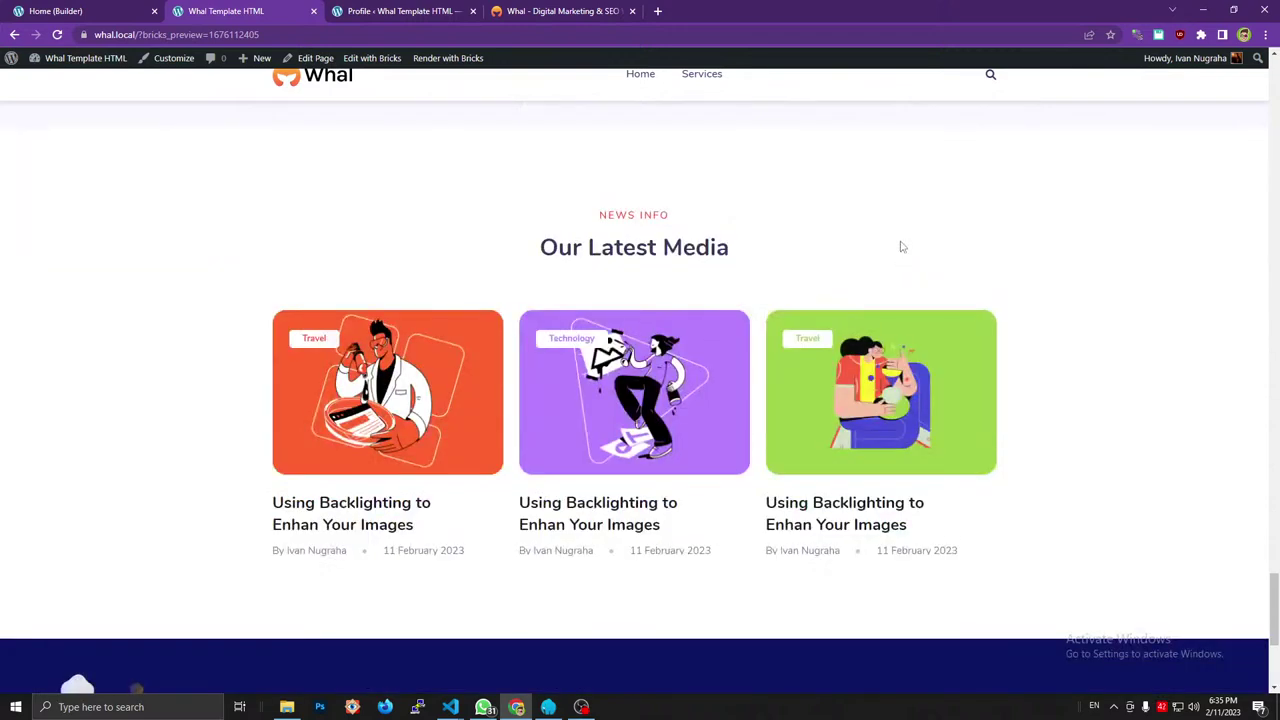
scroll(900, 247, down, 2)
scroll(900, 247, up, 6)
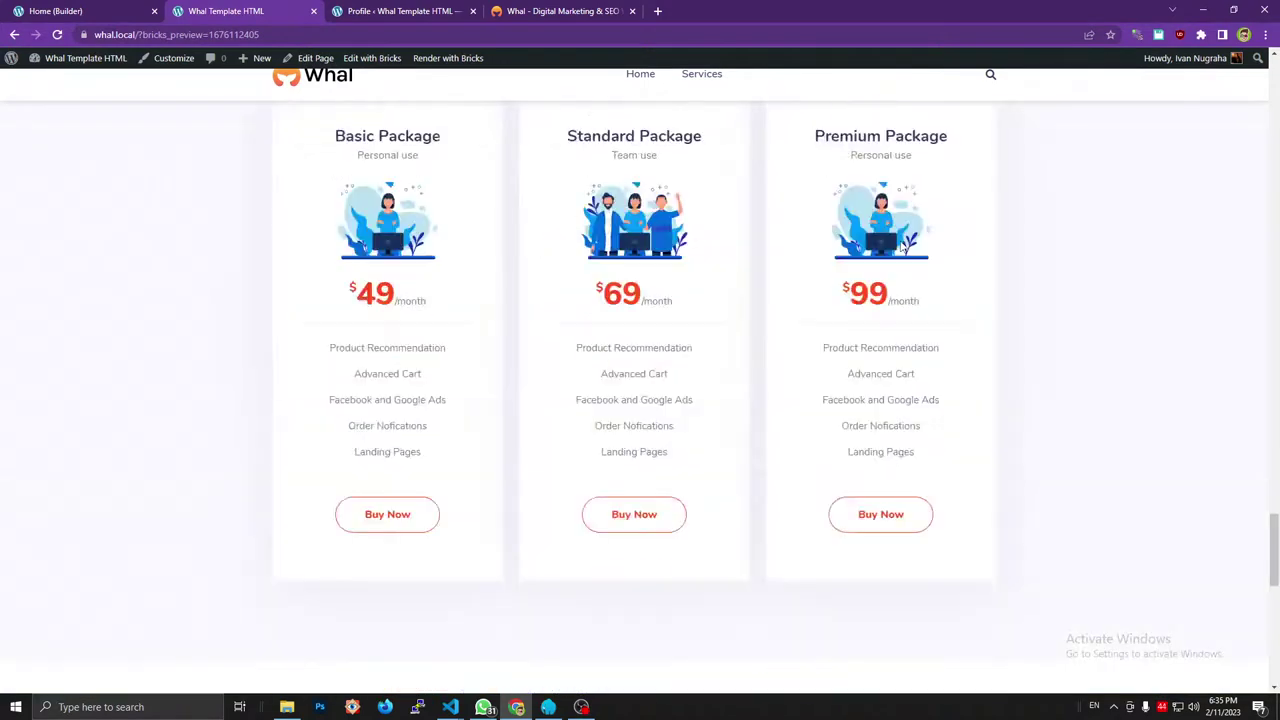